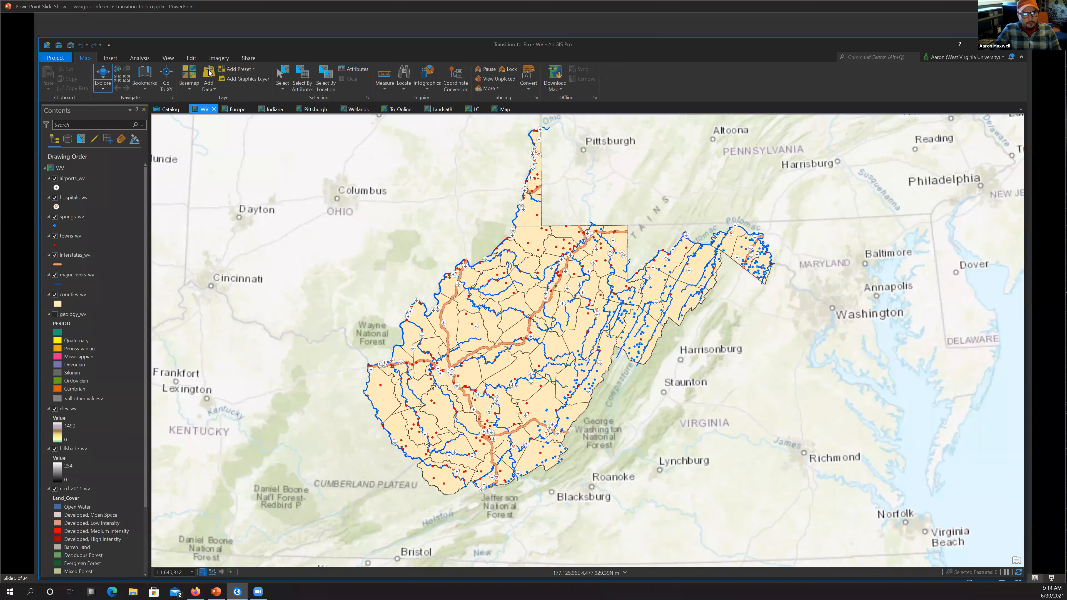
# Look through the project's Europe, Indiana, Pittsburgh and To_Online maps, then return to the WV map.
pyautogui.moveTo(213, 45); pyautogui.dragTo(213, 39)
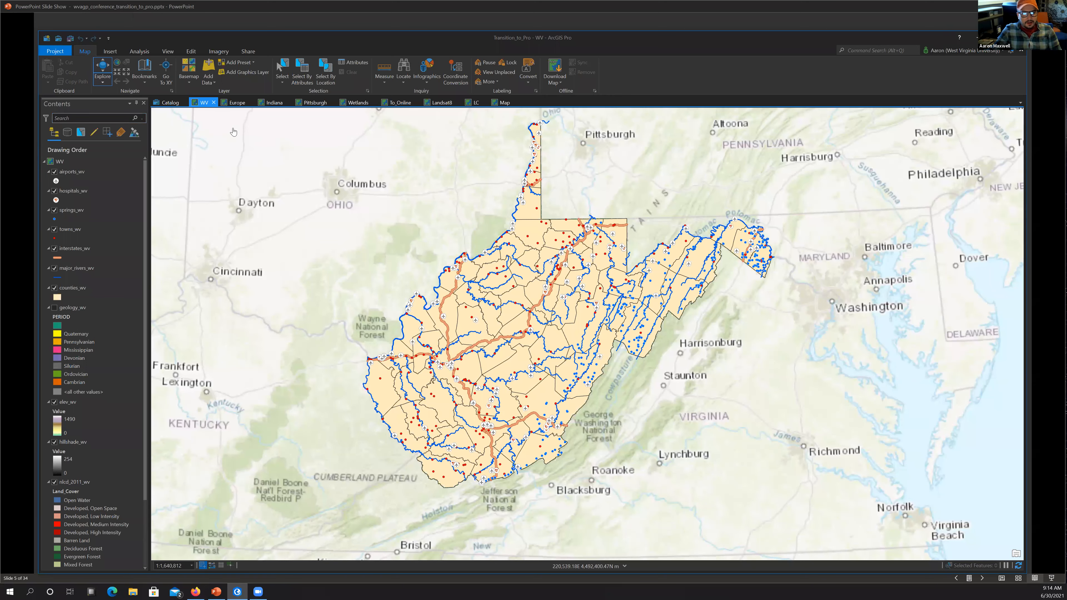
pyautogui.click(235, 103)
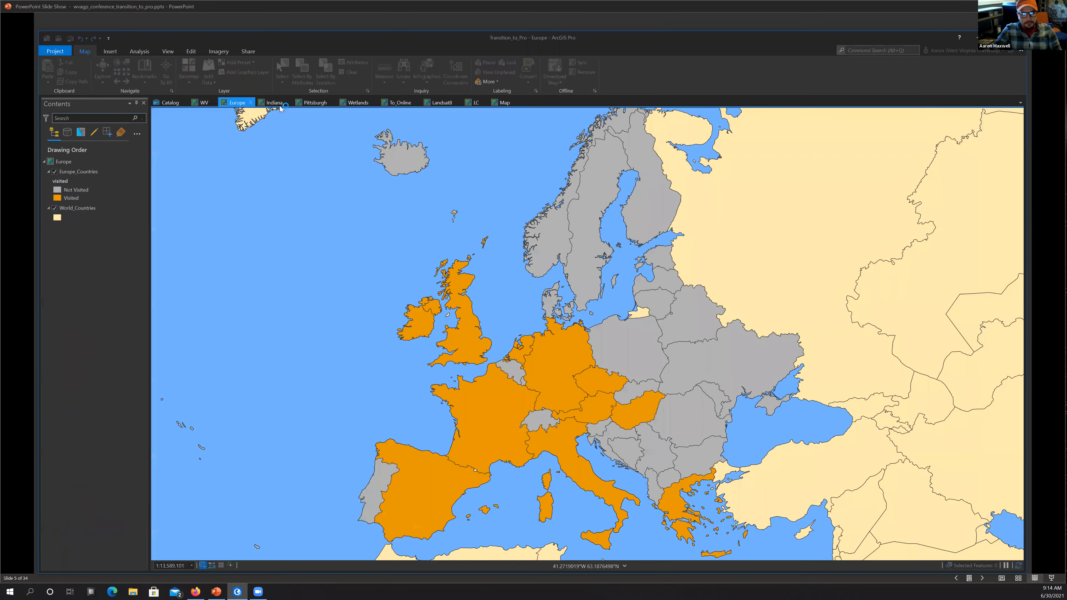
pyautogui.click(279, 105)
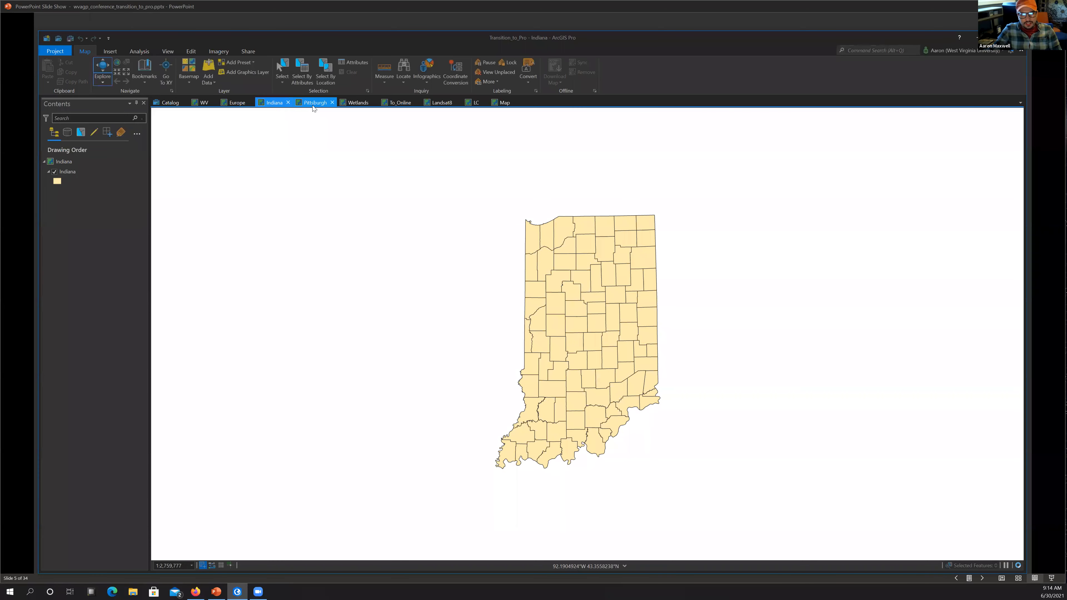
pyautogui.click(313, 105)
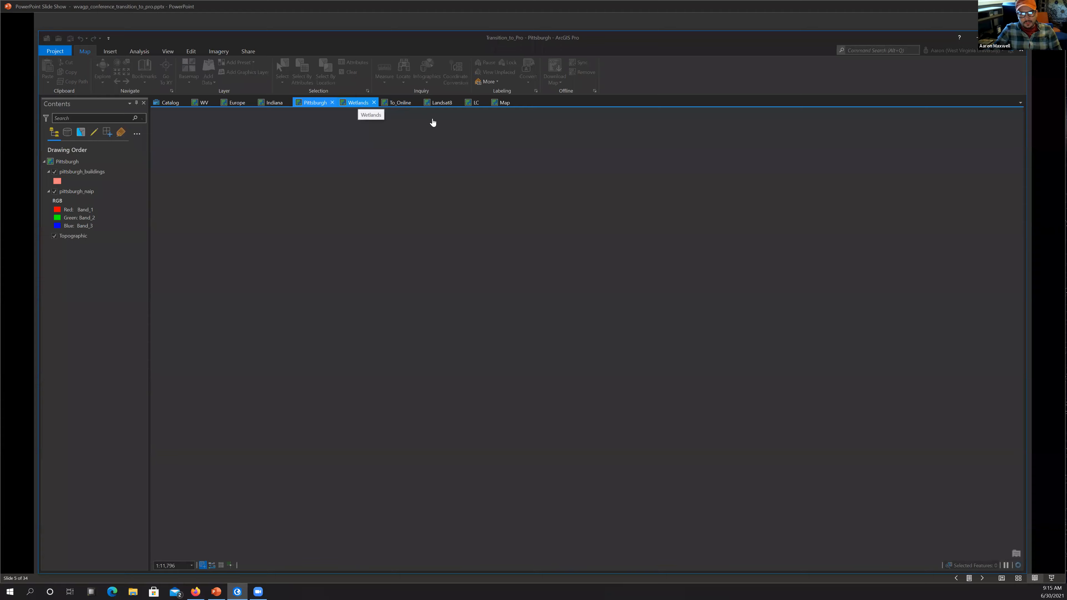
pyautogui.click(399, 103)
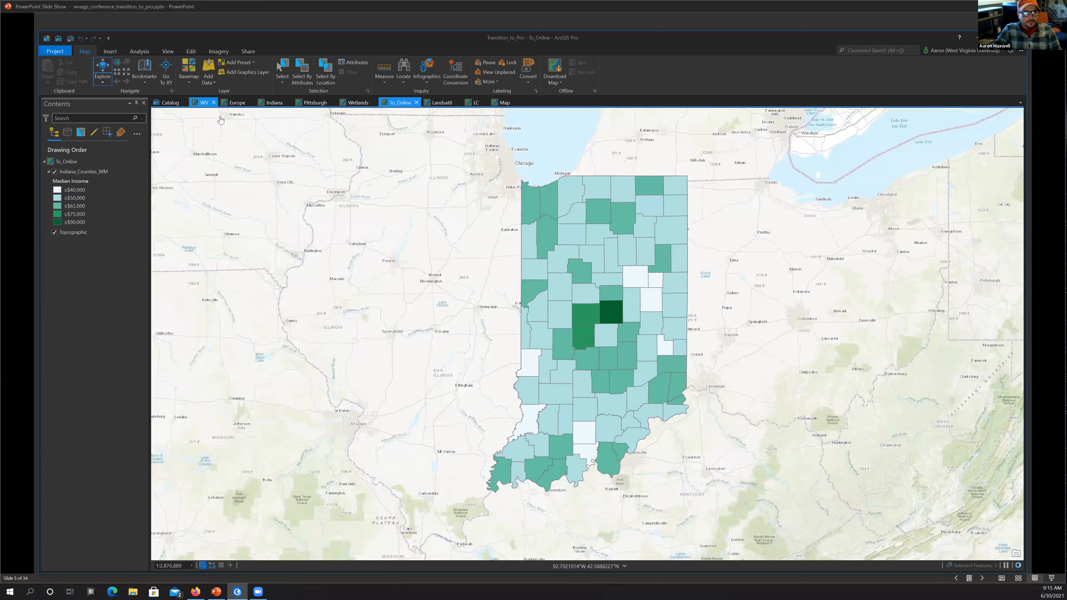
pyautogui.click(204, 102)
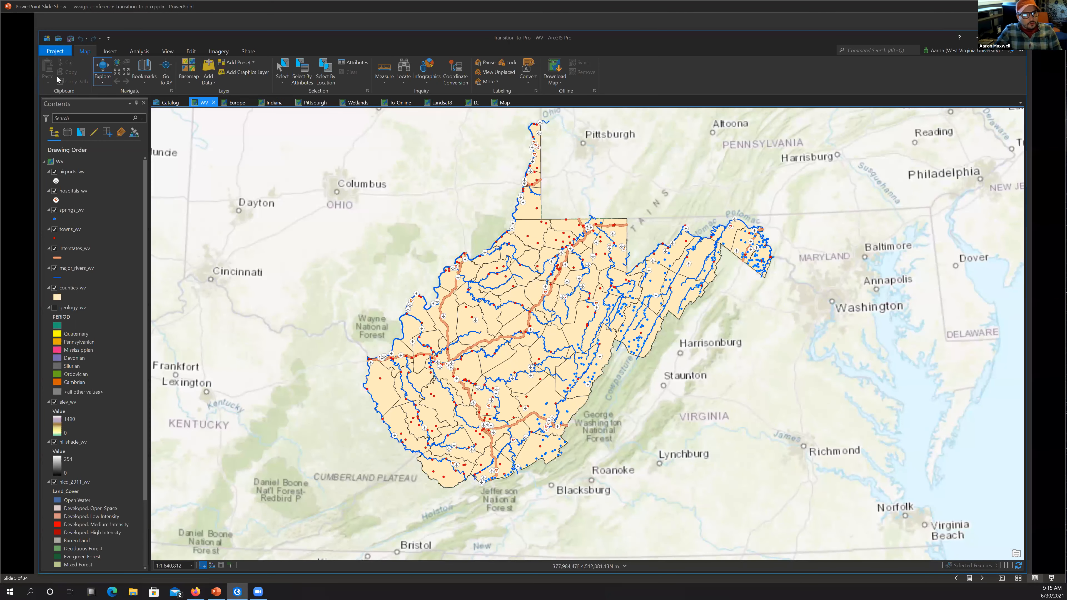
# Start a new project from the blank Map template and browse to New Volume (D:) for its location.
pyautogui.click(54, 51)
pyautogui.click(53, 106)
pyautogui.click(54, 52)
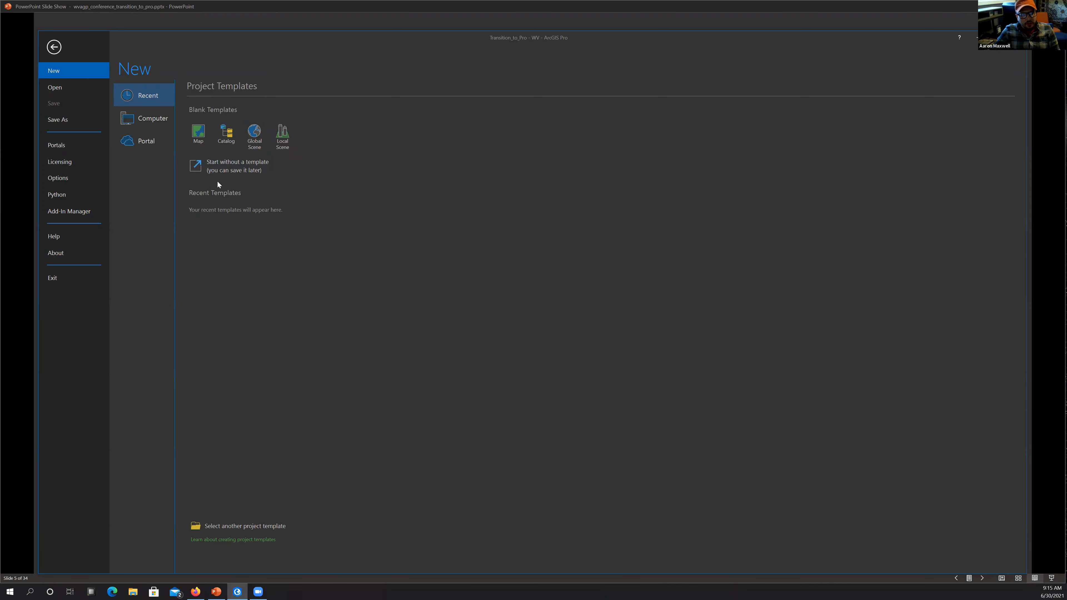
pyautogui.click(198, 133)
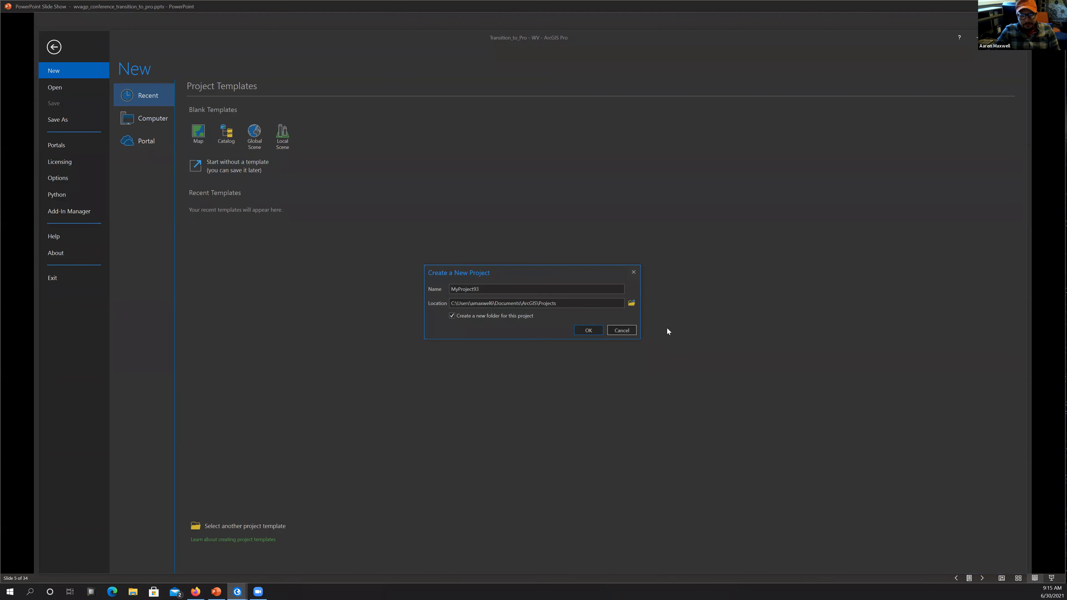
pyautogui.click(632, 303)
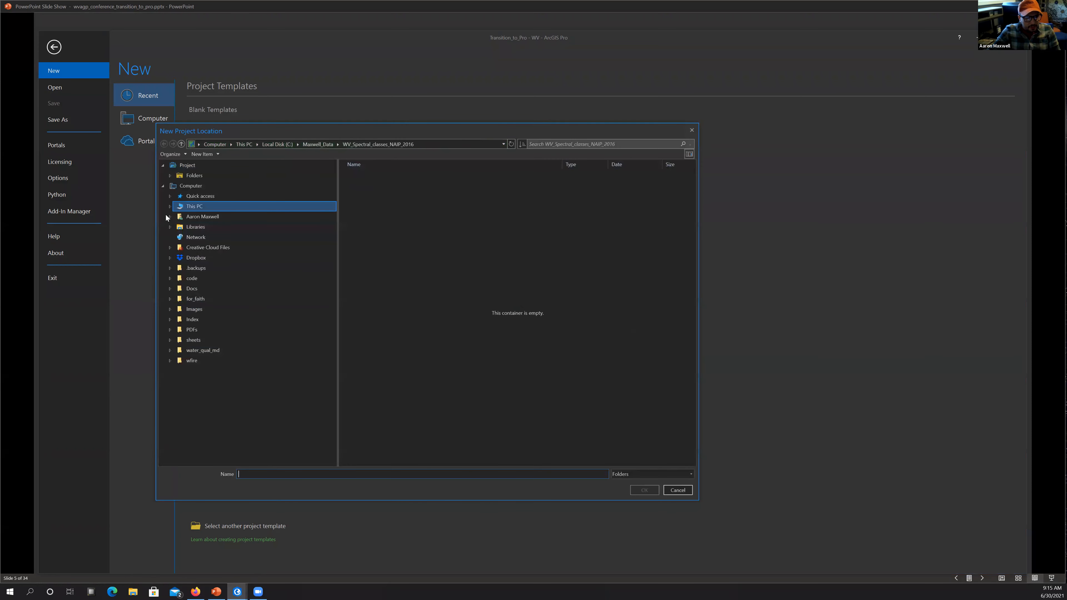
pyautogui.click(170, 206)
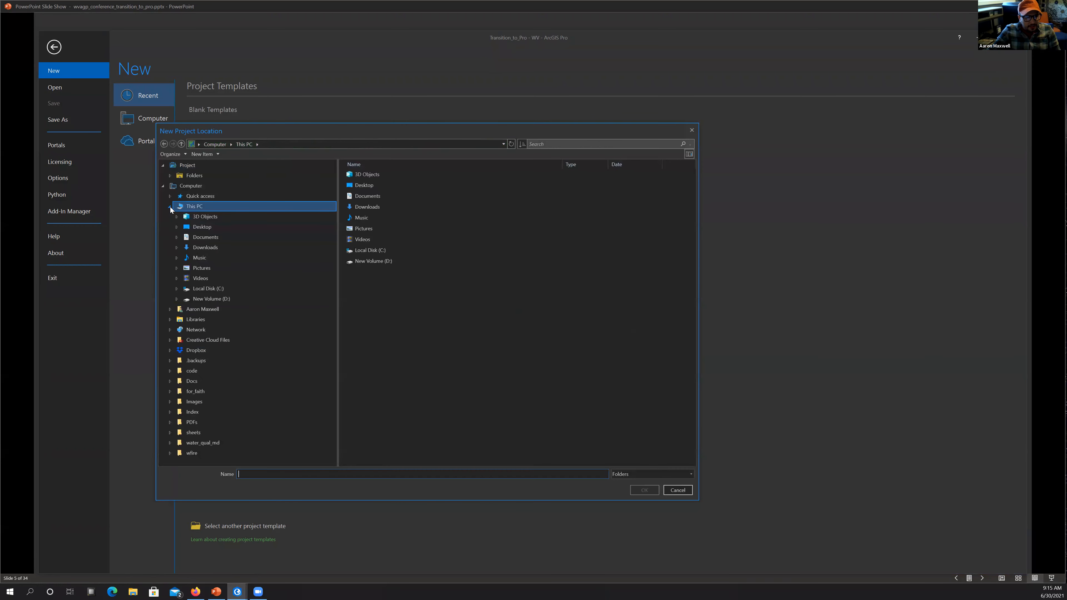
pyautogui.click(230, 299)
pyautogui.scroll(-1, 466, 307)
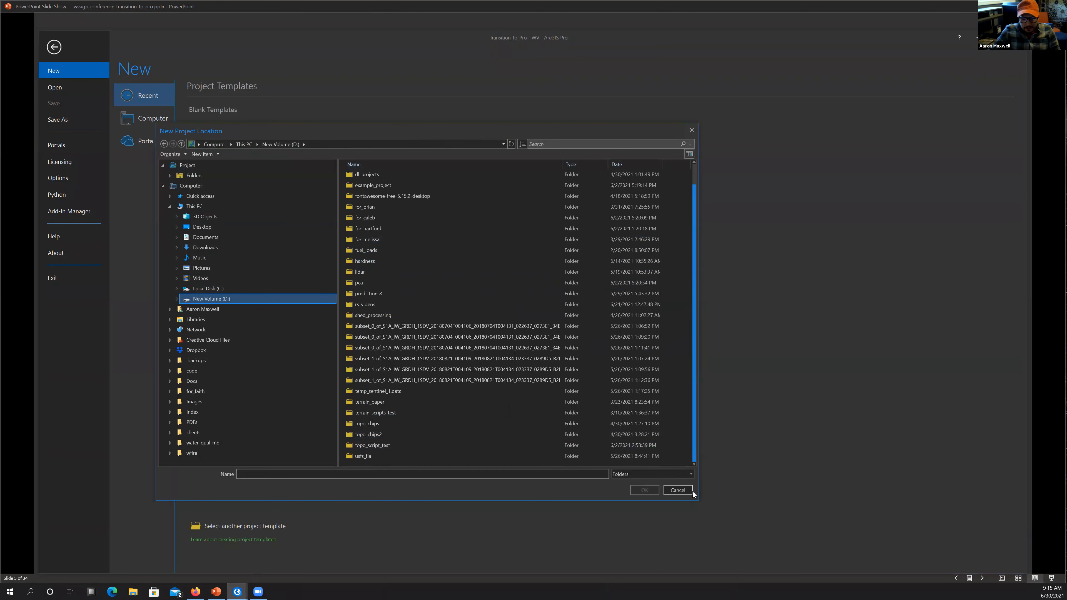
# Create a folder named Pro_Examples on New Volume (D:) and choose it as the project location.
pyautogui.moveTo(698, 499); pyautogui.dragTo(825, 563)
pyautogui.rightClick(443, 503)
pyautogui.click(461, 510)
pyautogui.press('BackSpace')
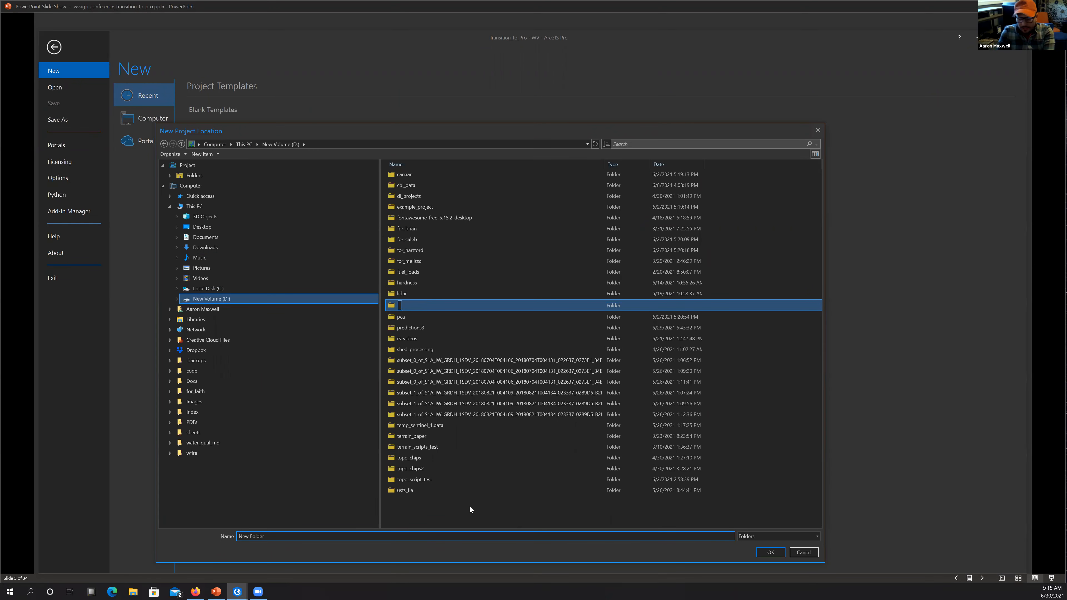
pyautogui.write('Pro_Examples')
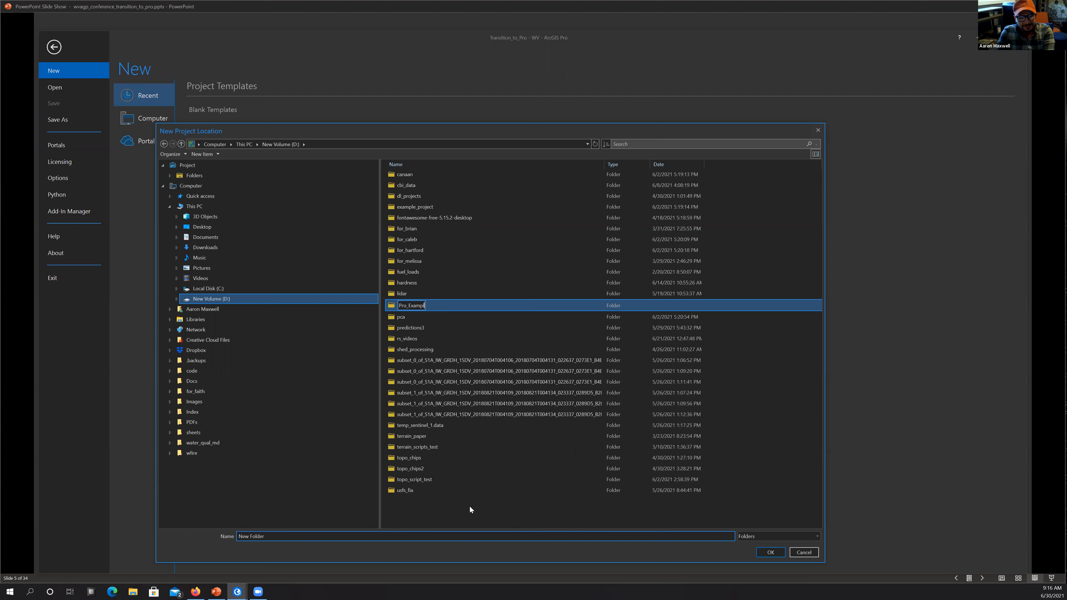
pyautogui.press('Return')
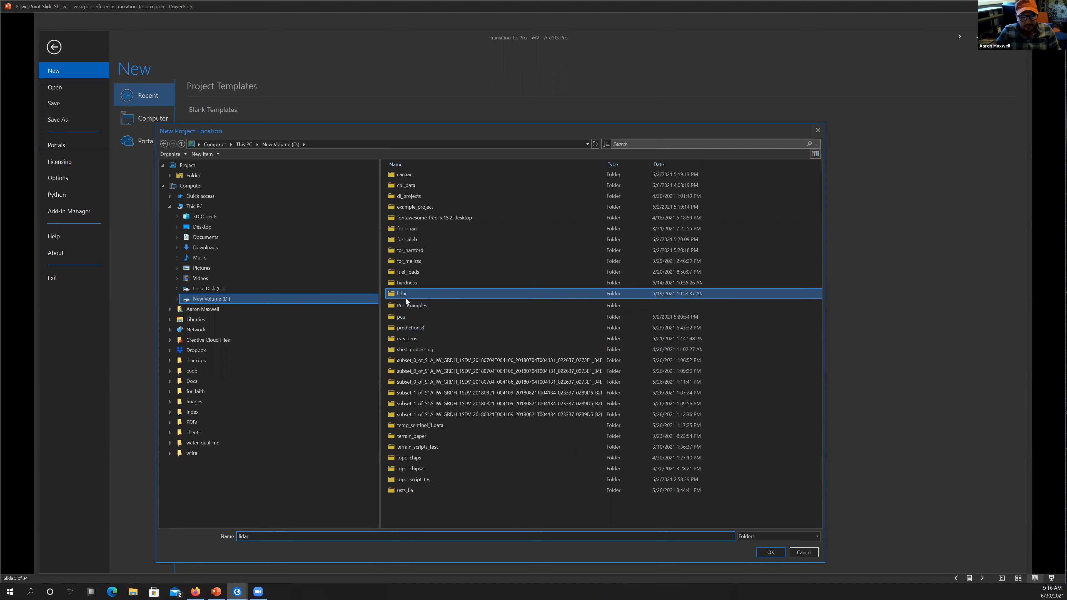
pyautogui.click(407, 306)
pyautogui.click(770, 553)
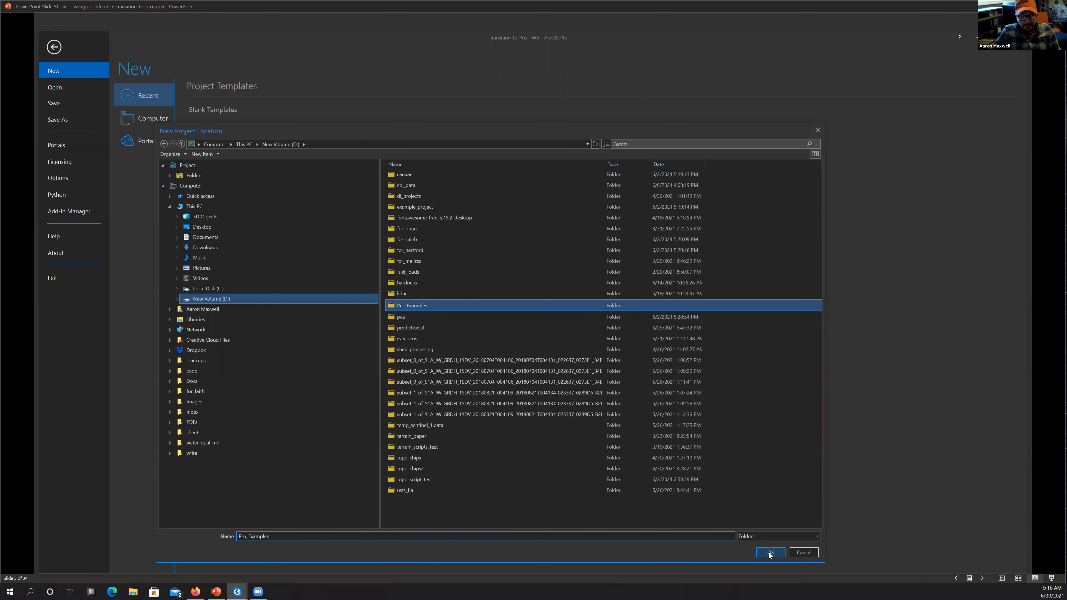
# Name the project WVAGP_Workshop and create it, saving the changes to Transition_to_Pro.
pyautogui.press('BackSpace')
pyautogui.write('WVAGP_W')
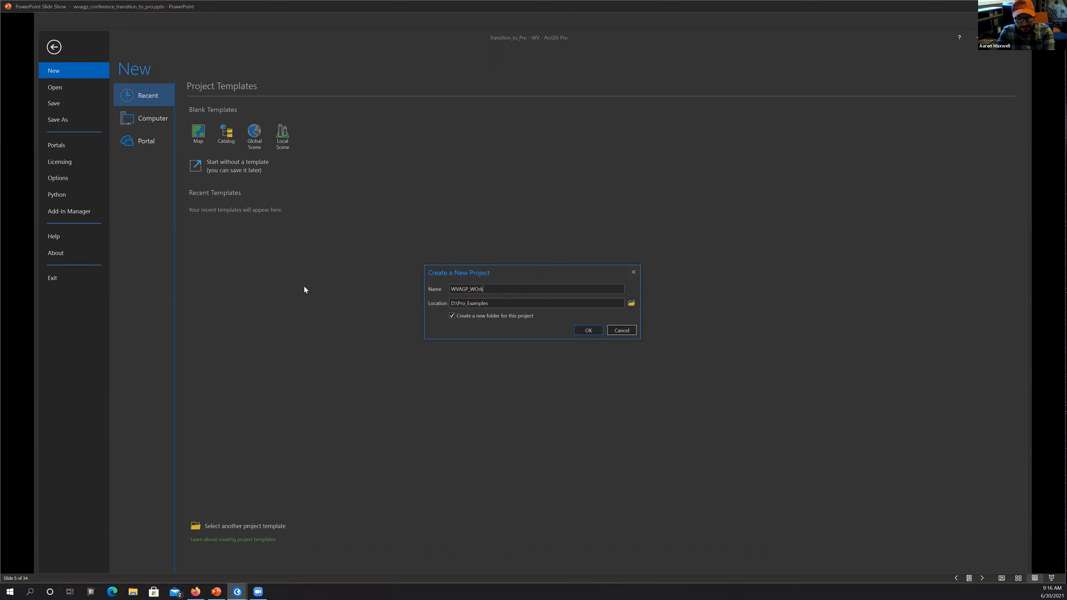
pyautogui.write('orkshop')
pyautogui.click(587, 330)
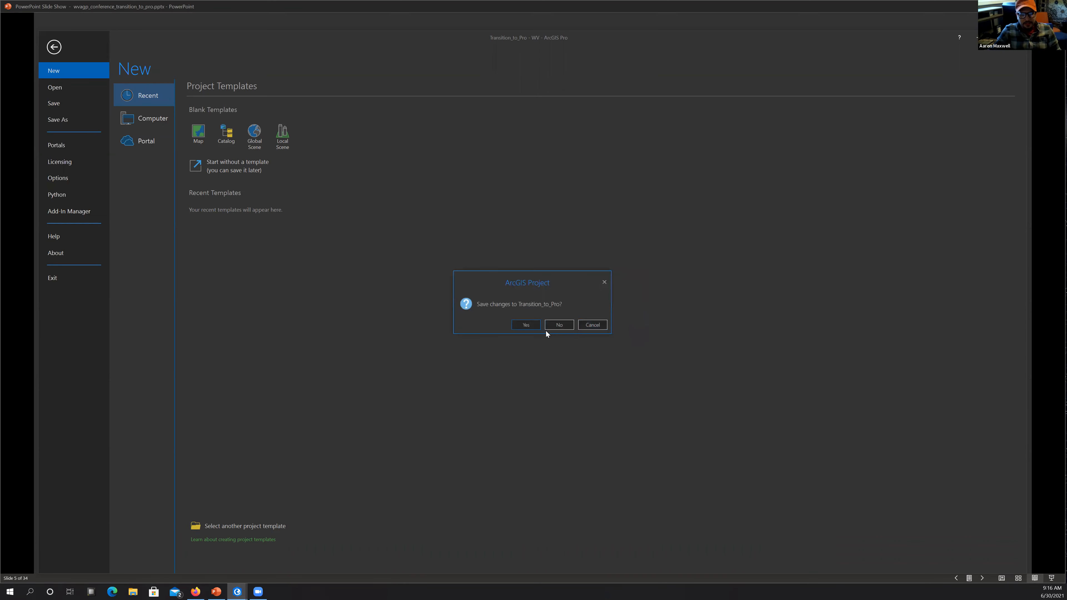
pyautogui.click(527, 325)
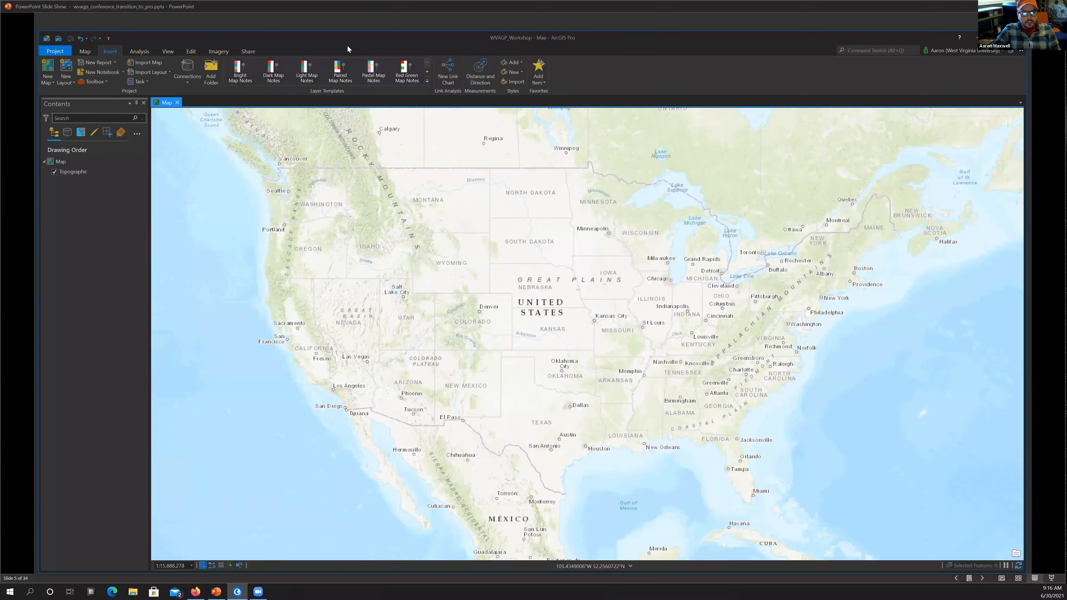
# Switch to File Explorer and examine the files in D:\Pro_Examples\WVAGP_Workshop, then close the window.
pyautogui.moveTo(353, 40); pyautogui.dragTo(347, 32)
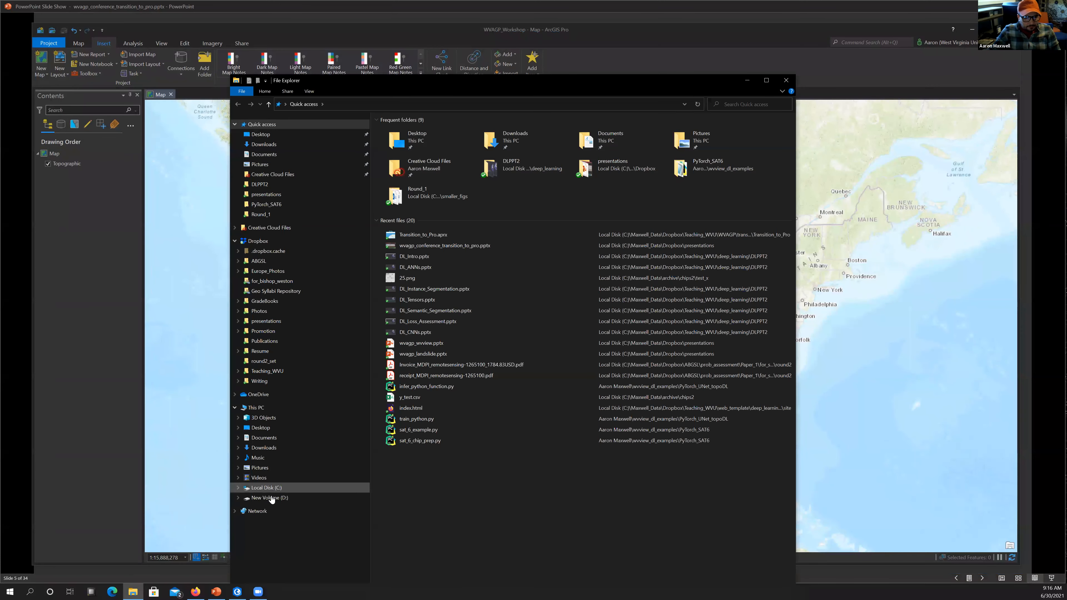
pyautogui.click(272, 498)
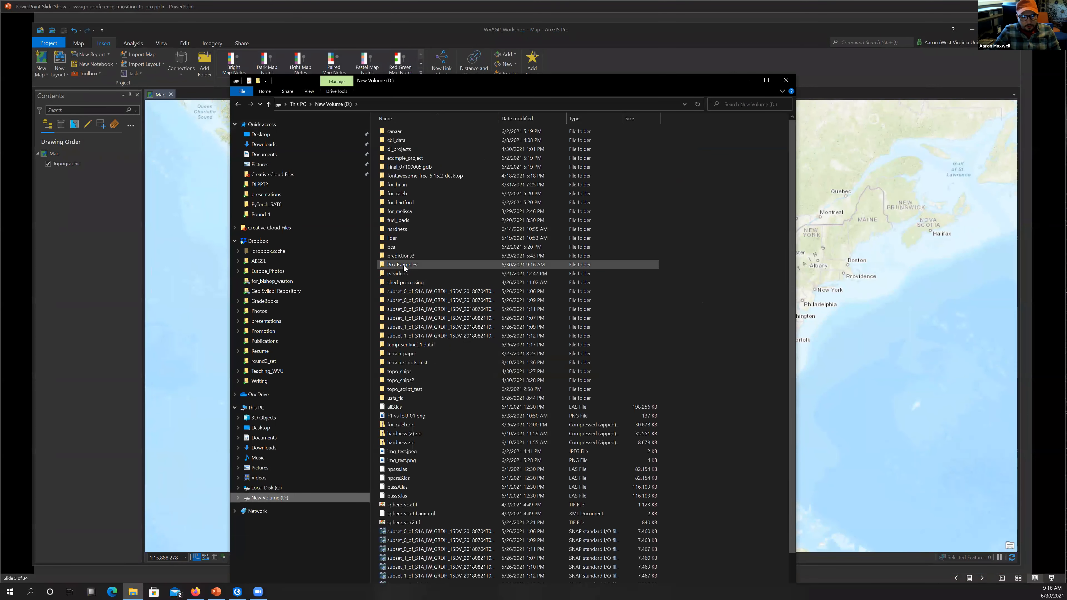
pyautogui.doubleClick(402, 265)
pyautogui.doubleClick(404, 133)
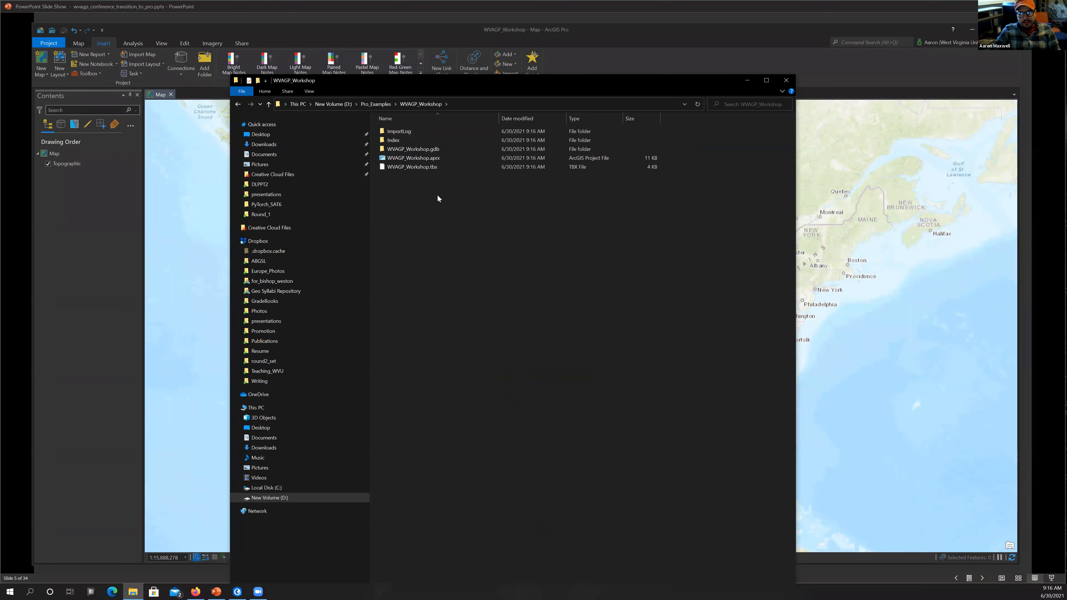
pyautogui.click(393, 161)
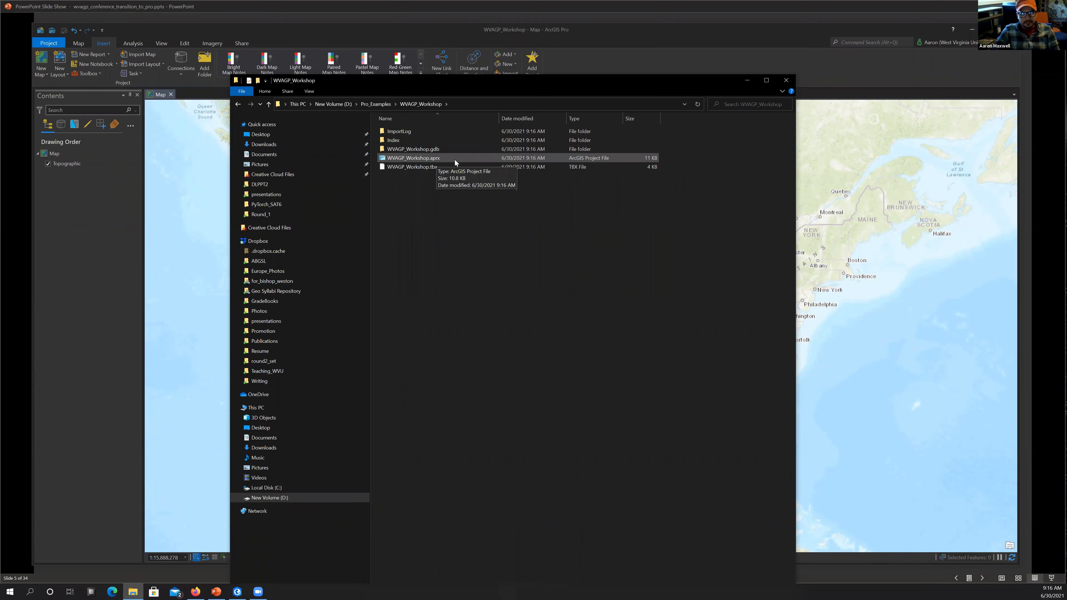
pyautogui.click(428, 151)
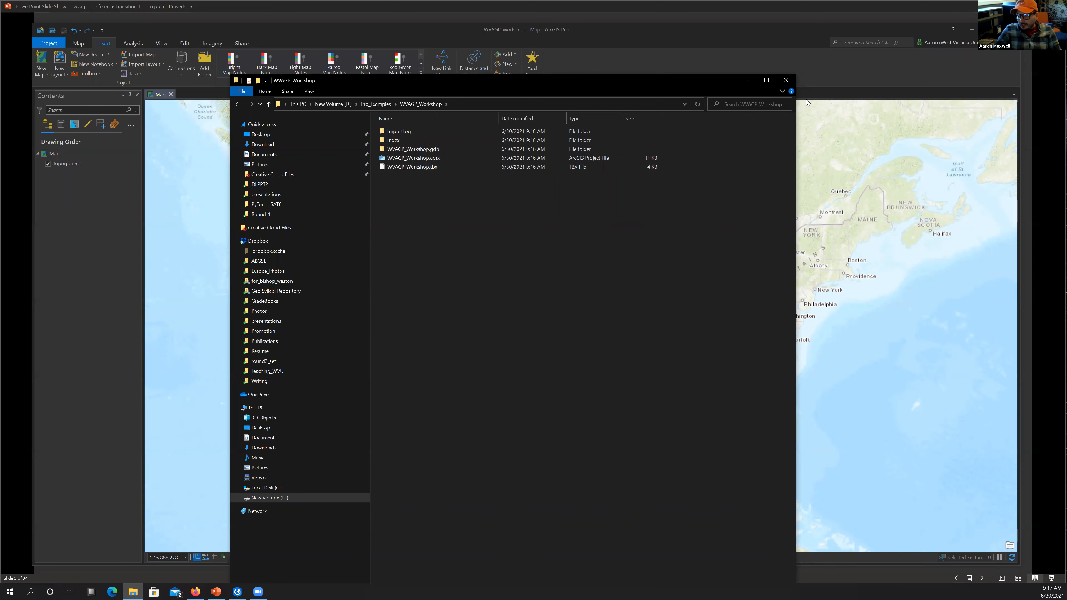
pyautogui.click(786, 80)
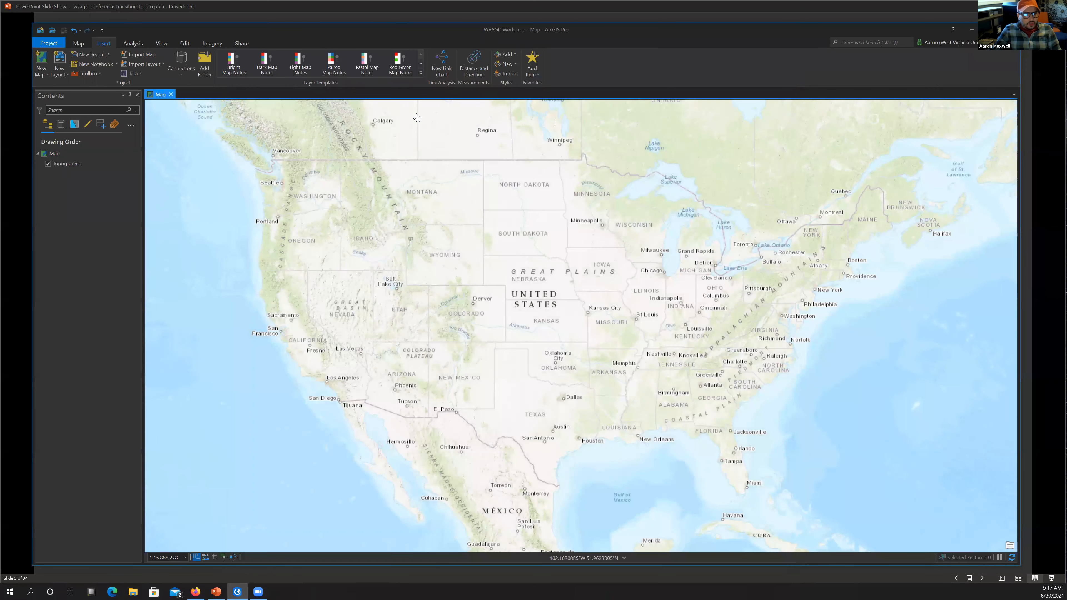
# Check the project's databases in the Add Data dialog and close it without adding anything.
pyautogui.click(83, 47)
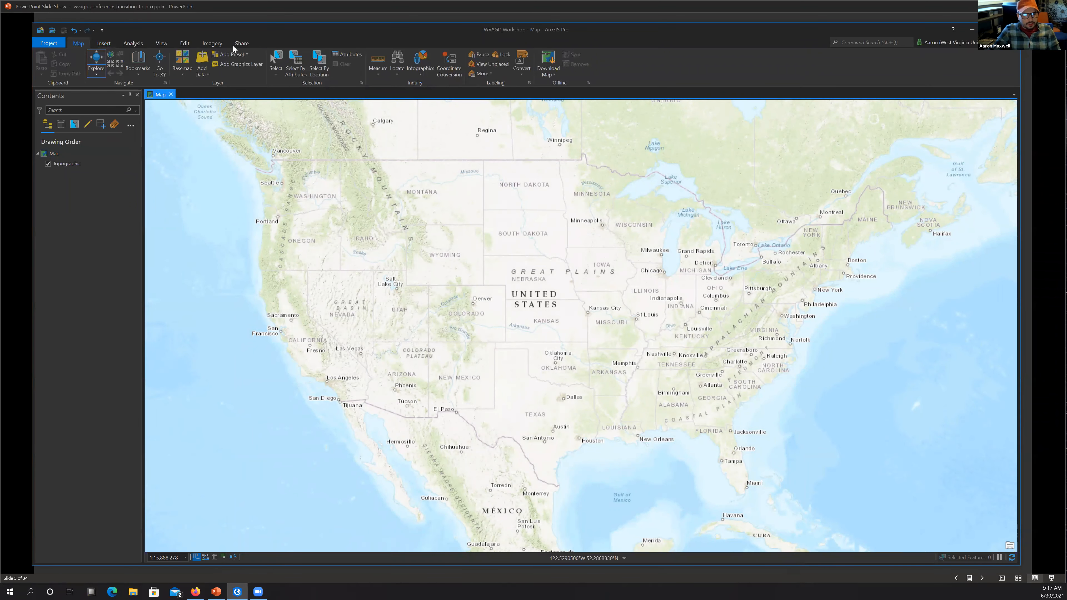
pyautogui.click(204, 58)
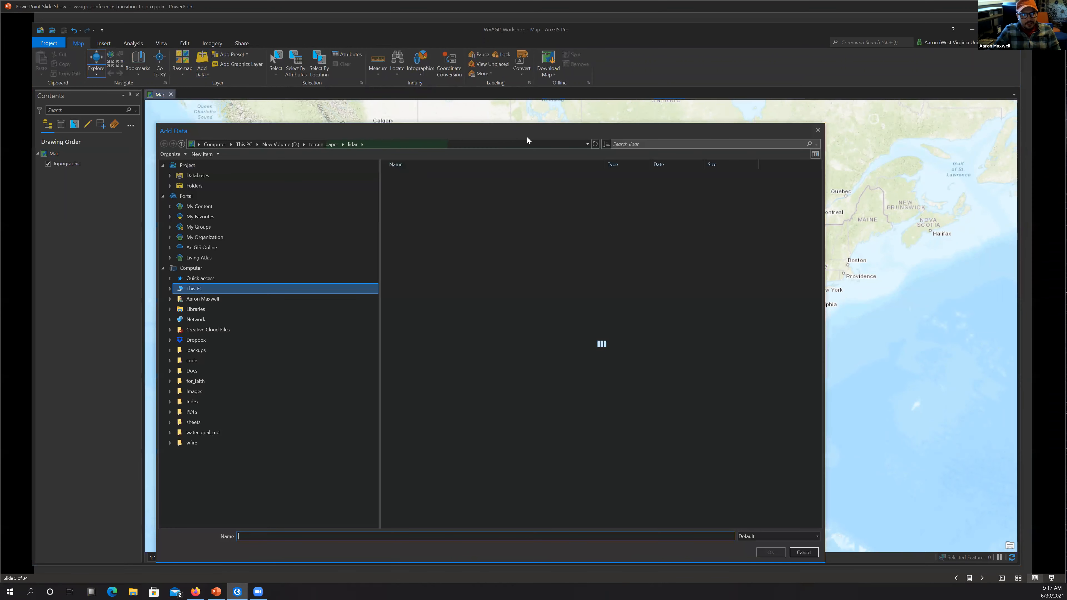
pyautogui.click(198, 177)
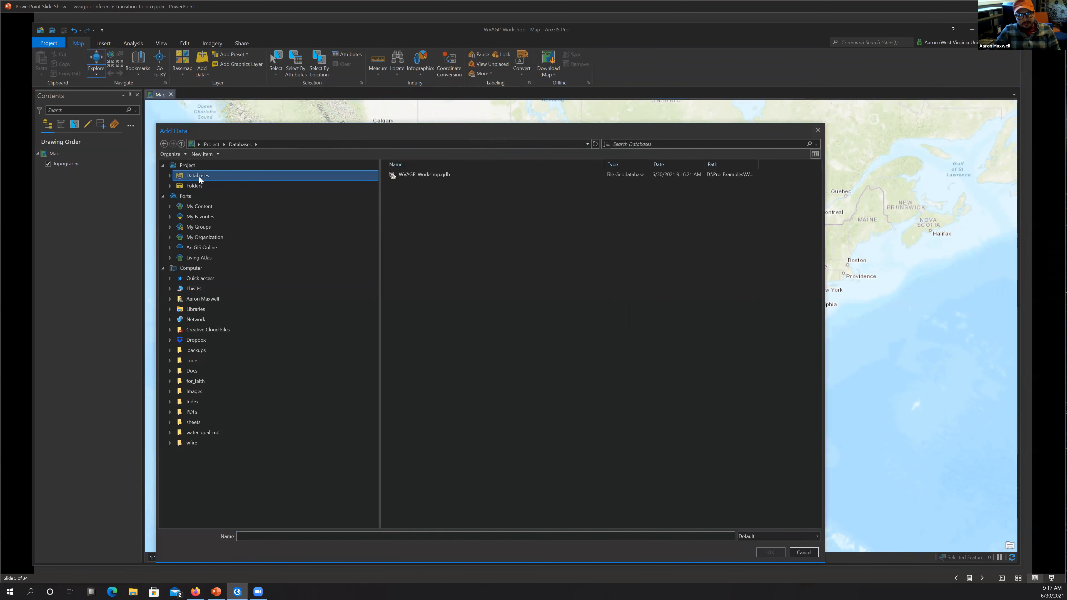
pyautogui.click(430, 176)
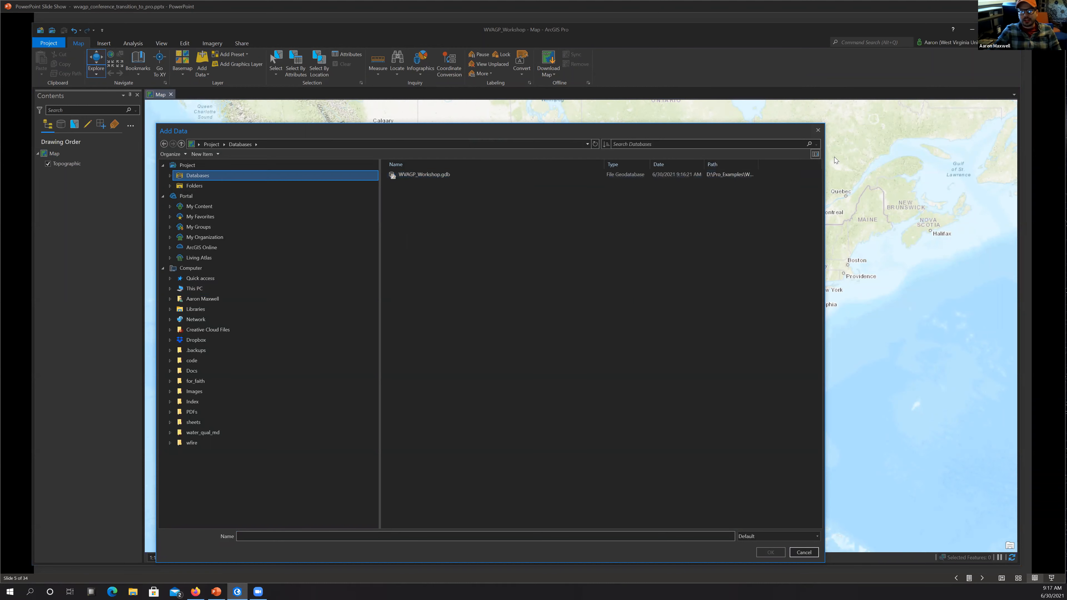
pyautogui.click(817, 130)
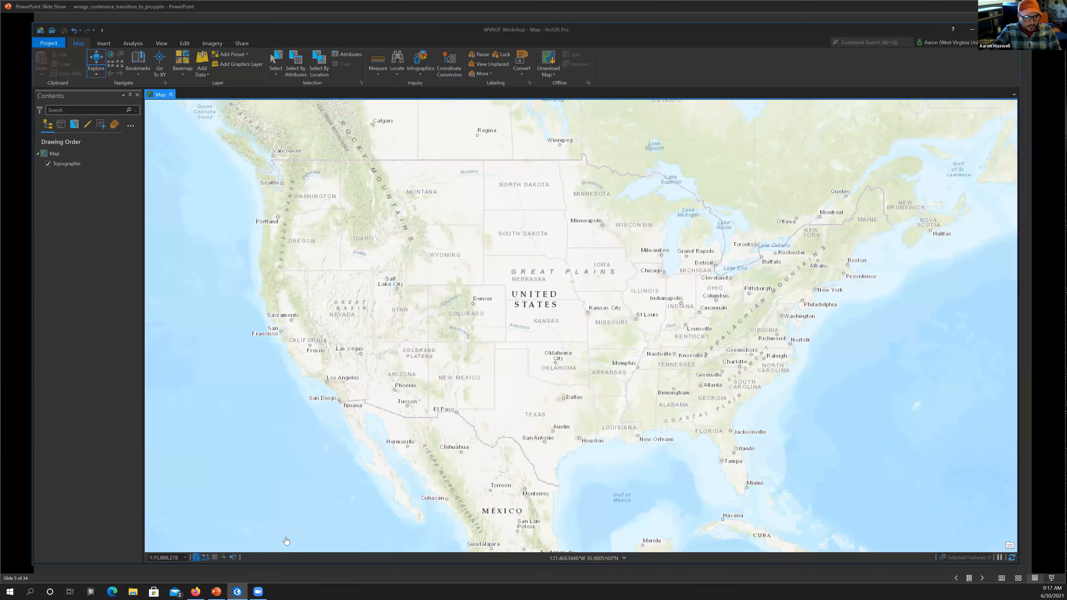
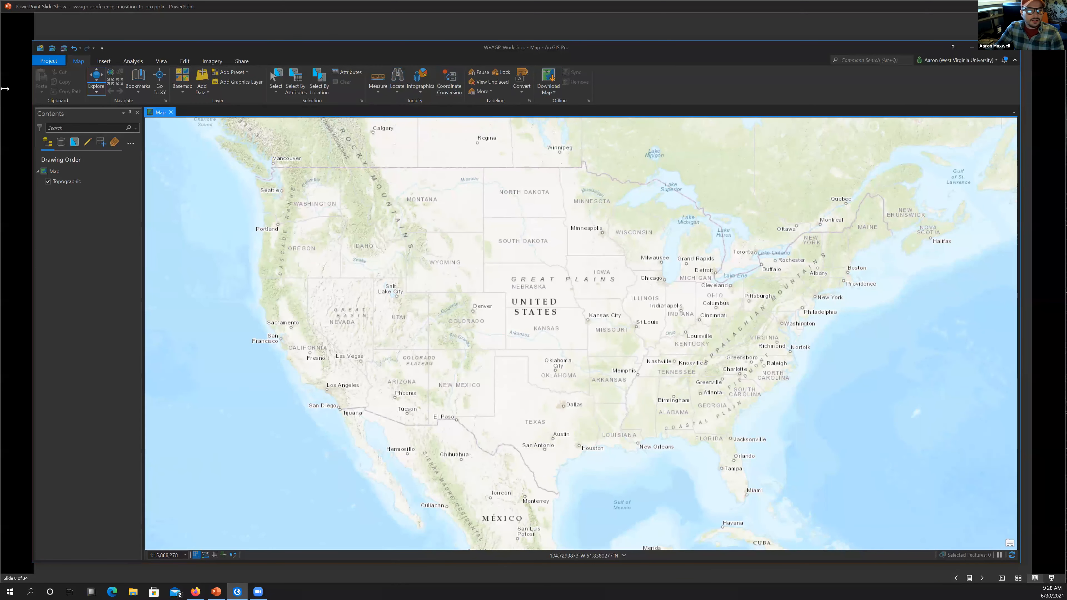
# Locate Halifax, Nova Scotia, CAN on the map and view the surrounding region.
pyautogui.click(395, 93)
pyautogui.click(953, 141)
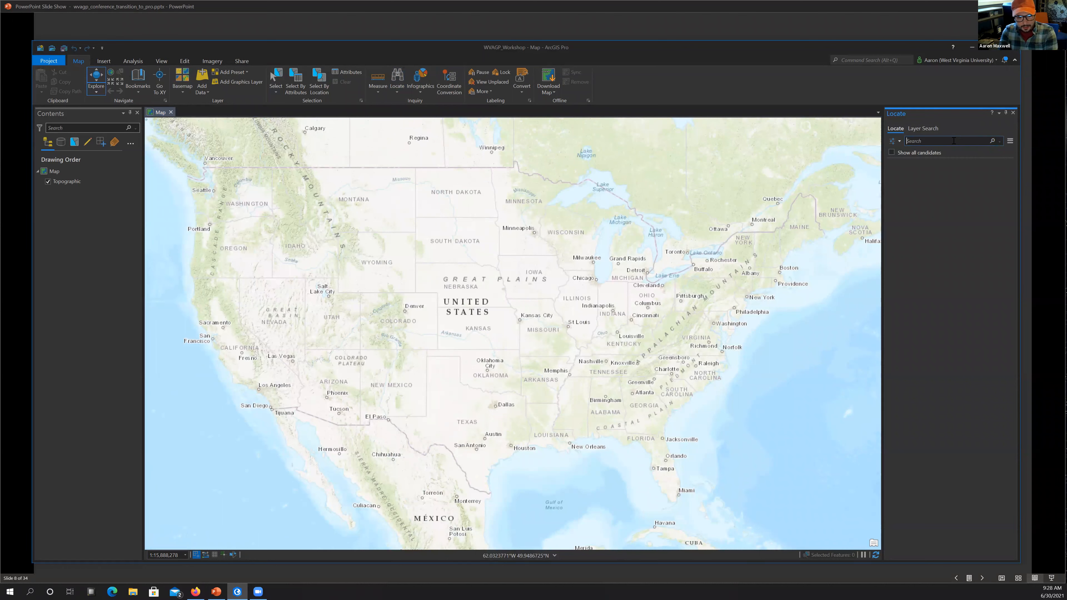
pyautogui.write('Hal')
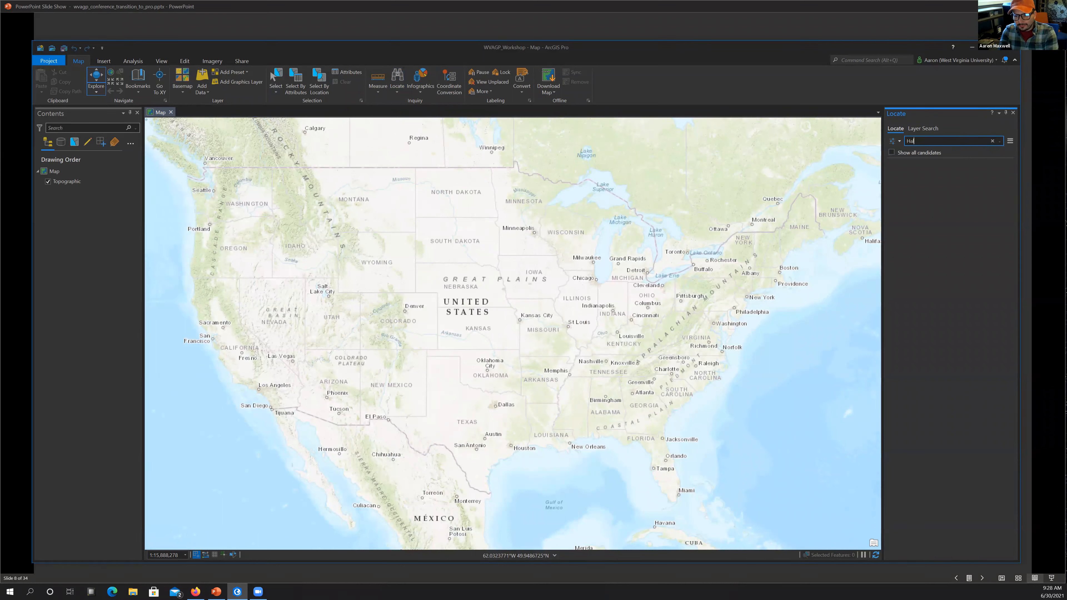
pyautogui.write('ifax,')
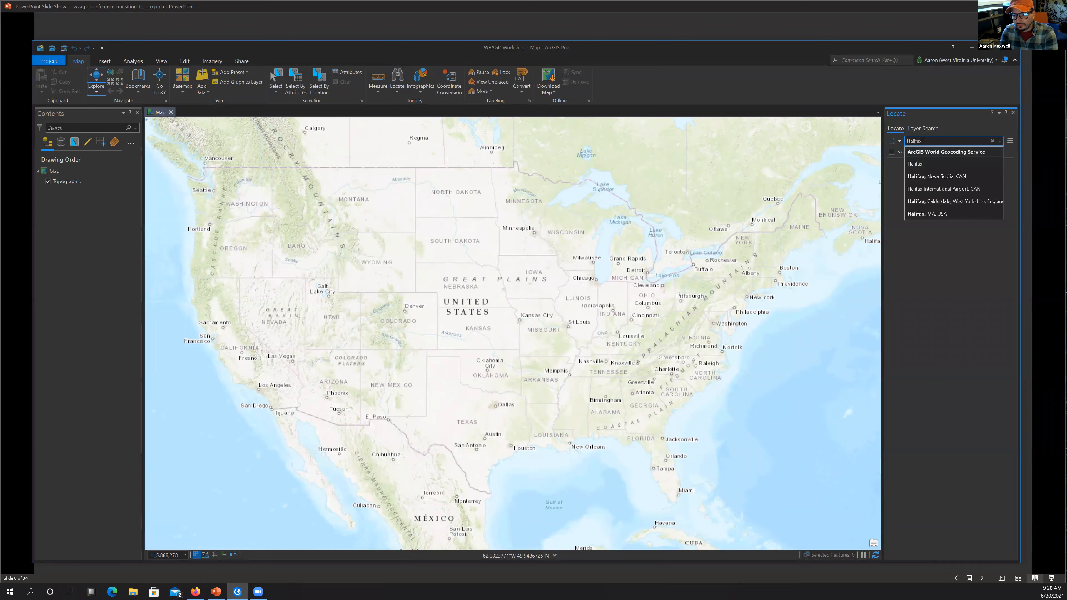
pyautogui.click(952, 181)
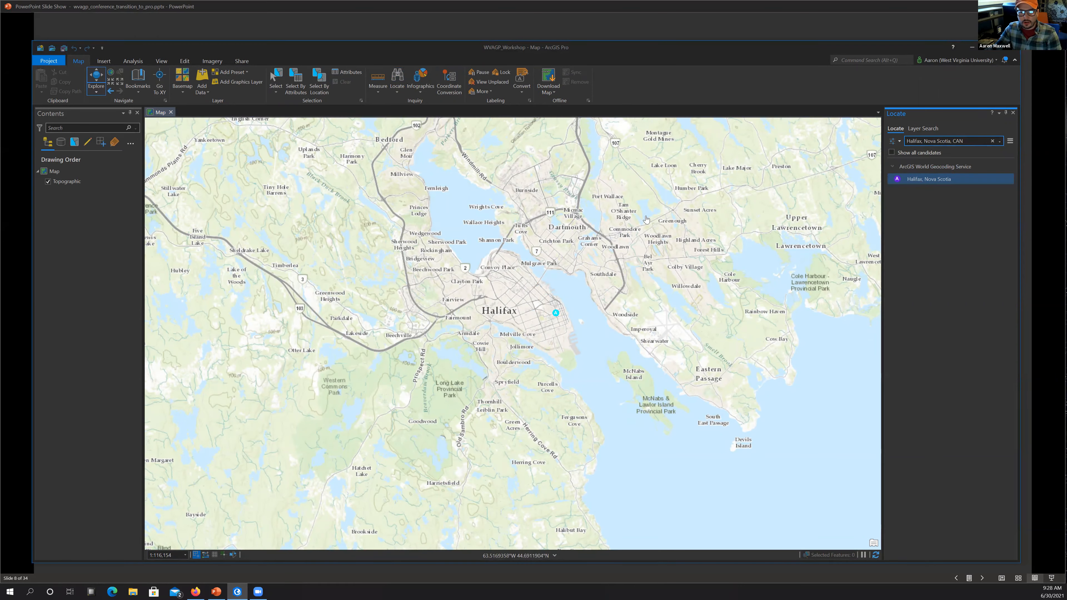
pyautogui.scroll(-2, 590, 212)
pyautogui.scroll(-5, 590, 212)
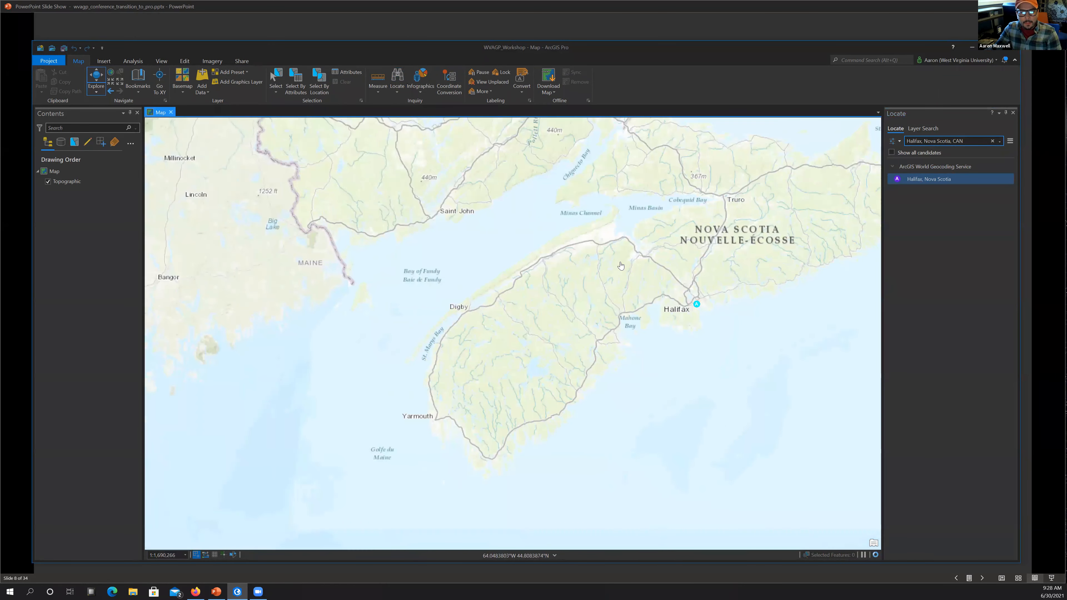
# Close the Locate pane and bring the Great Lakes region into view on the map.
pyautogui.moveTo(647, 262); pyautogui.dragTo(920, 263)
pyautogui.click(1013, 113)
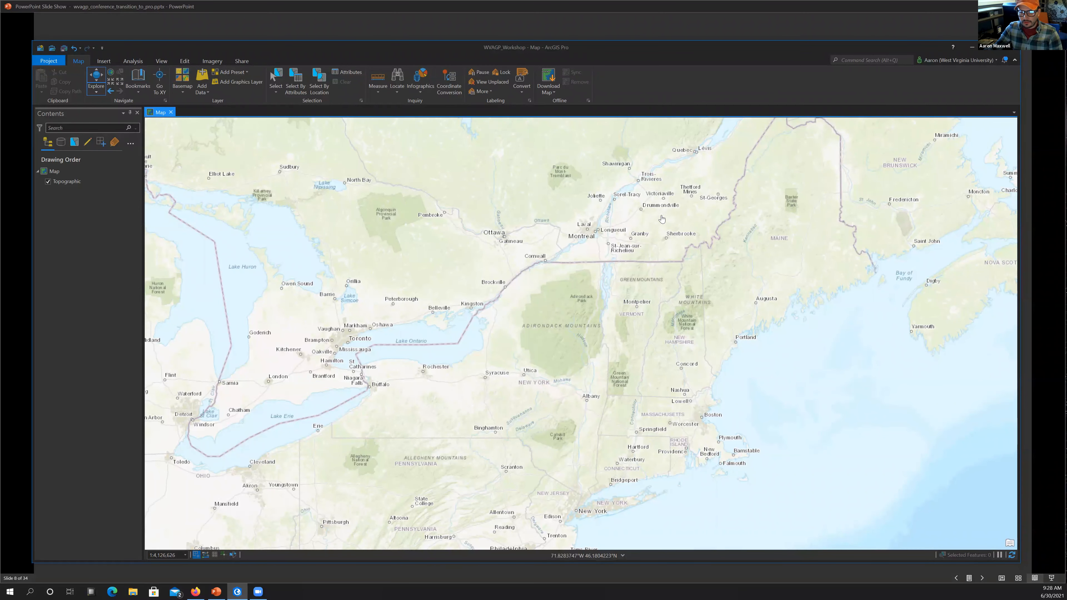
pyautogui.moveTo(711, 234); pyautogui.dragTo(734, 245)
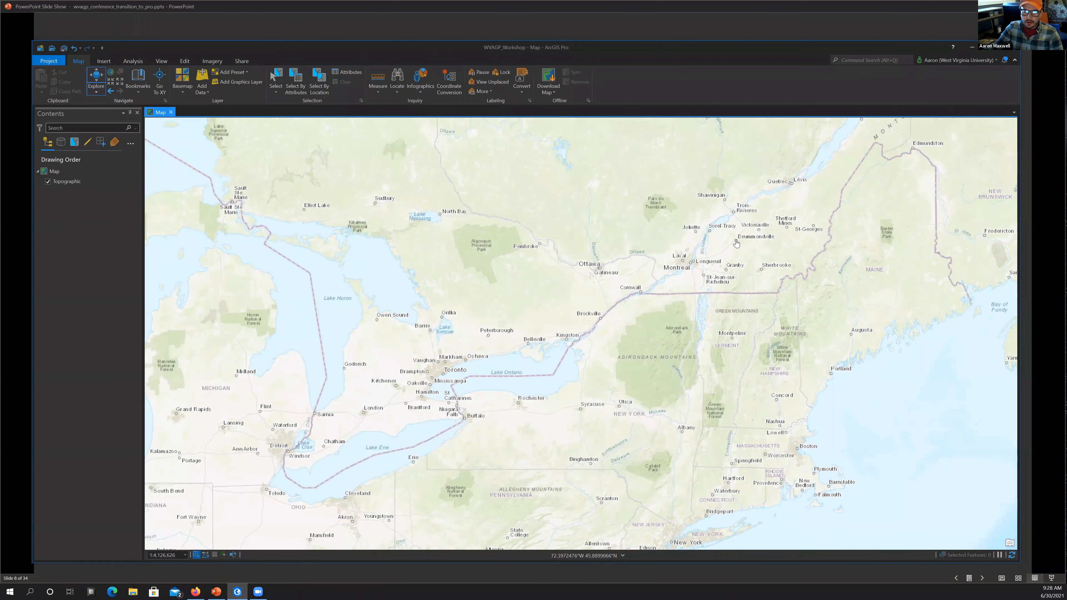
pyautogui.moveTo(502, 249); pyautogui.dragTo(591, 251)
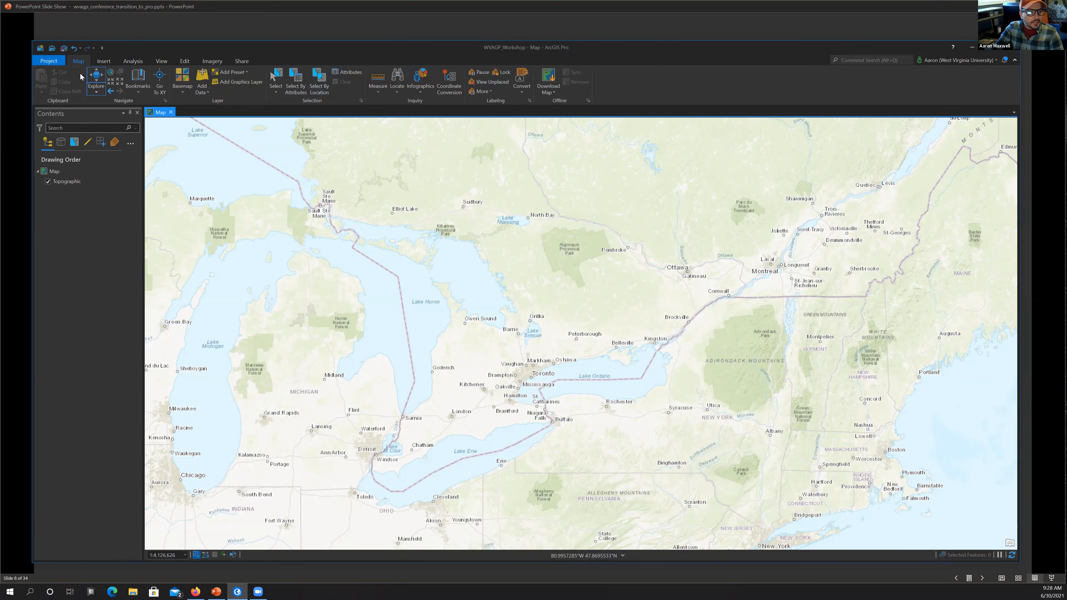
# Insert a new two-dimensional map into the project alongside the existing one.
pyautogui.click(104, 61)
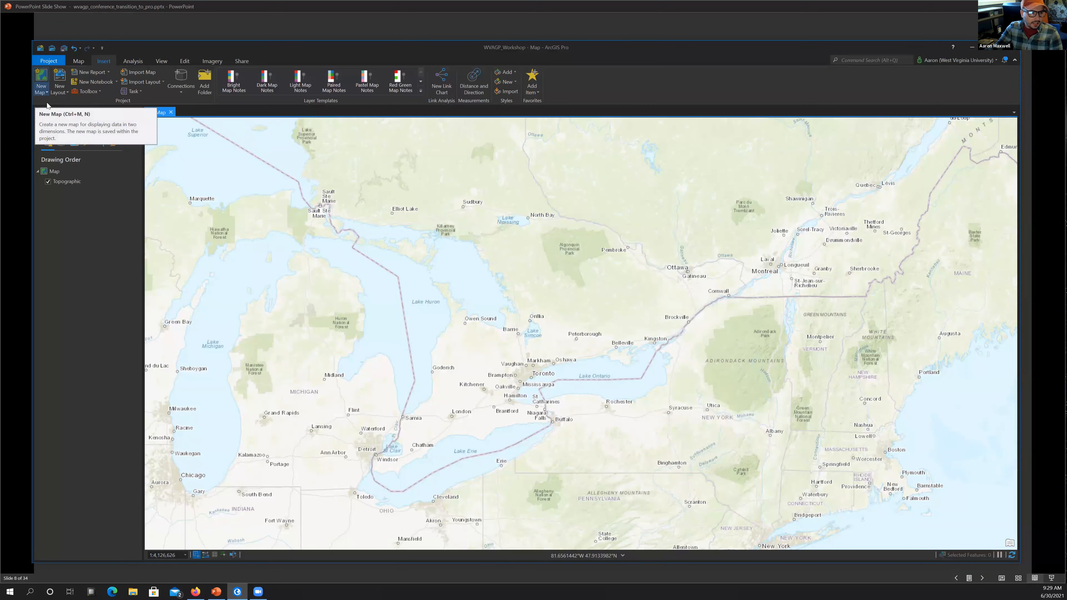
pyautogui.click(42, 90)
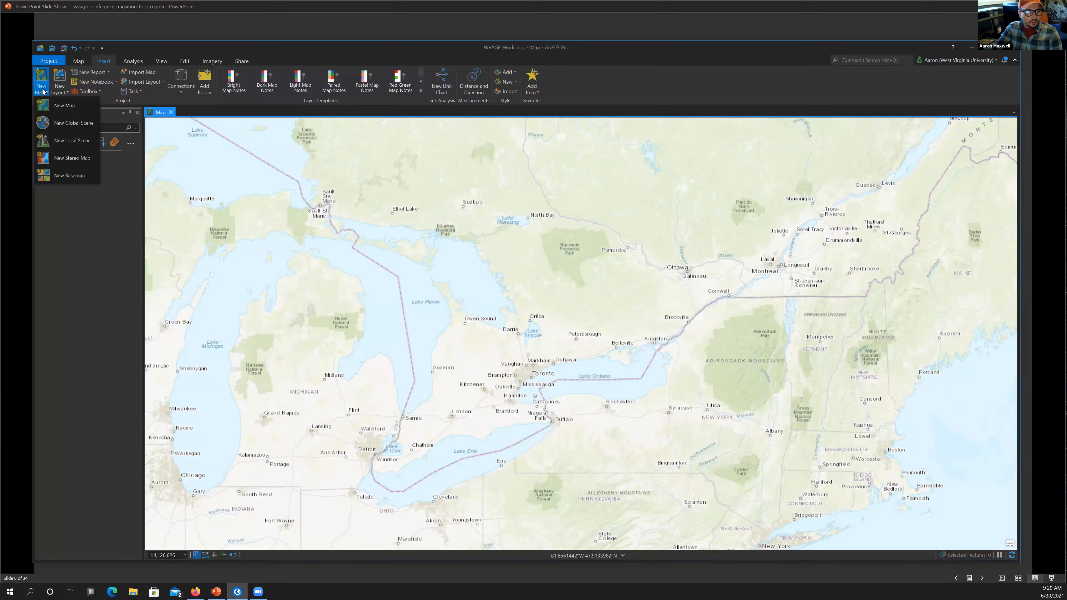
pyautogui.click(63, 106)
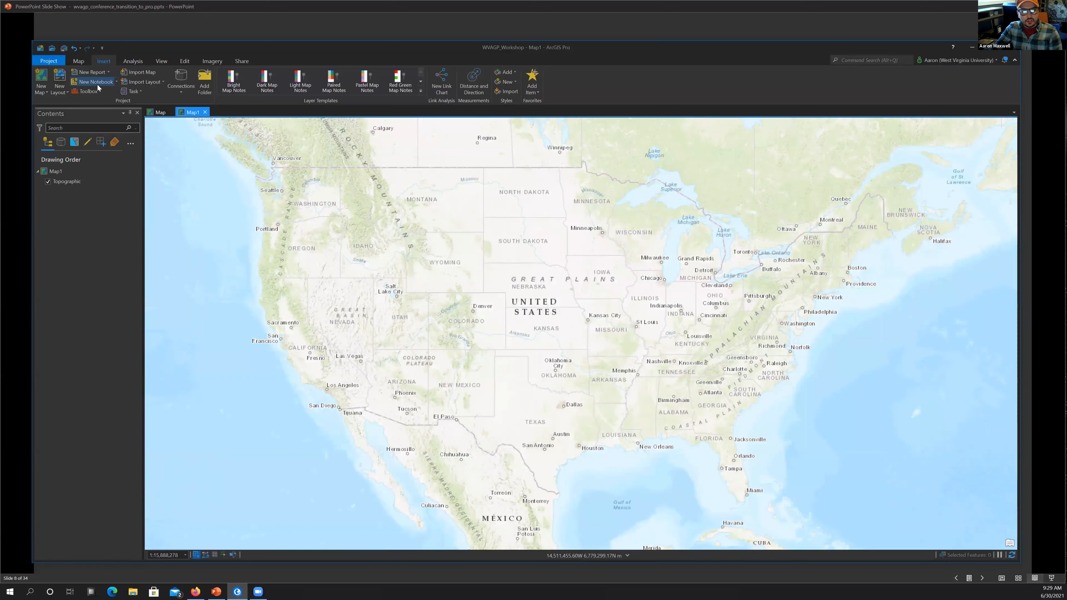
# Create a new notebook in the project and run x = 1 in its first cell.
pyautogui.click(117, 83)
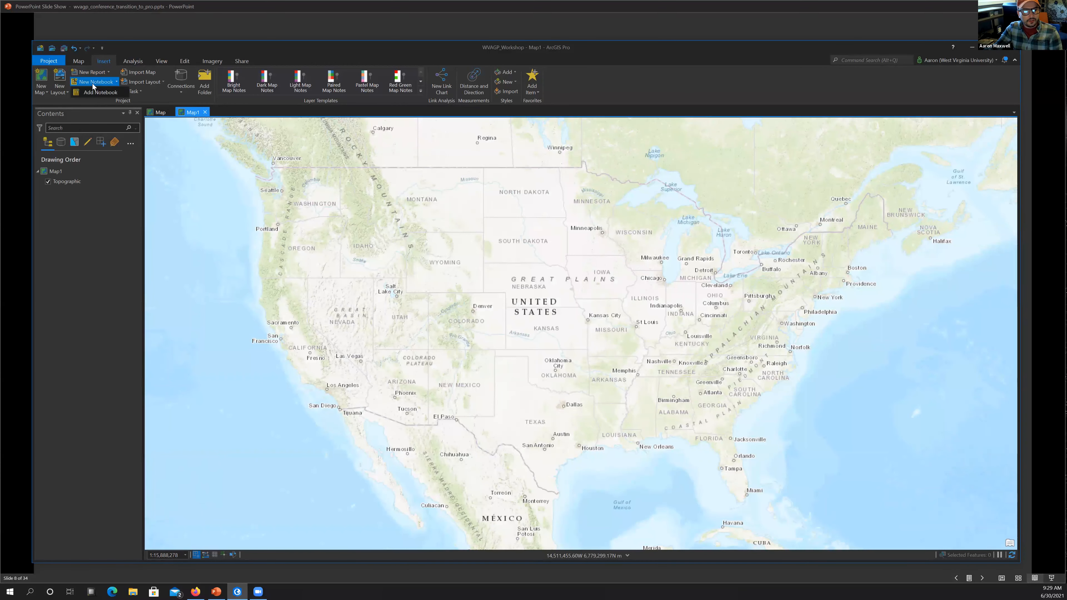
pyautogui.click(93, 83)
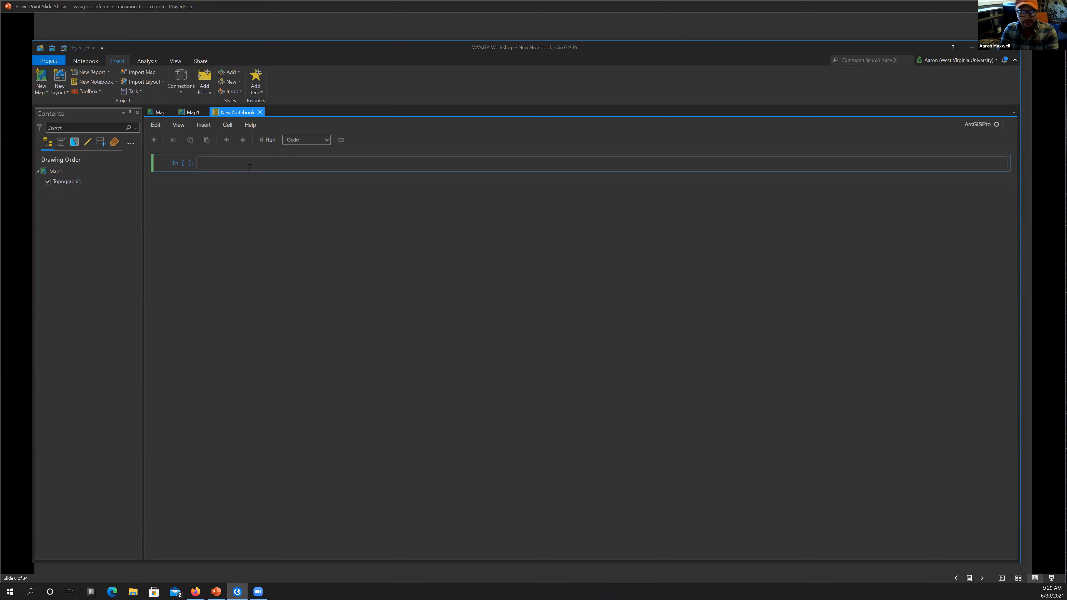
pyautogui.write('x = 1')
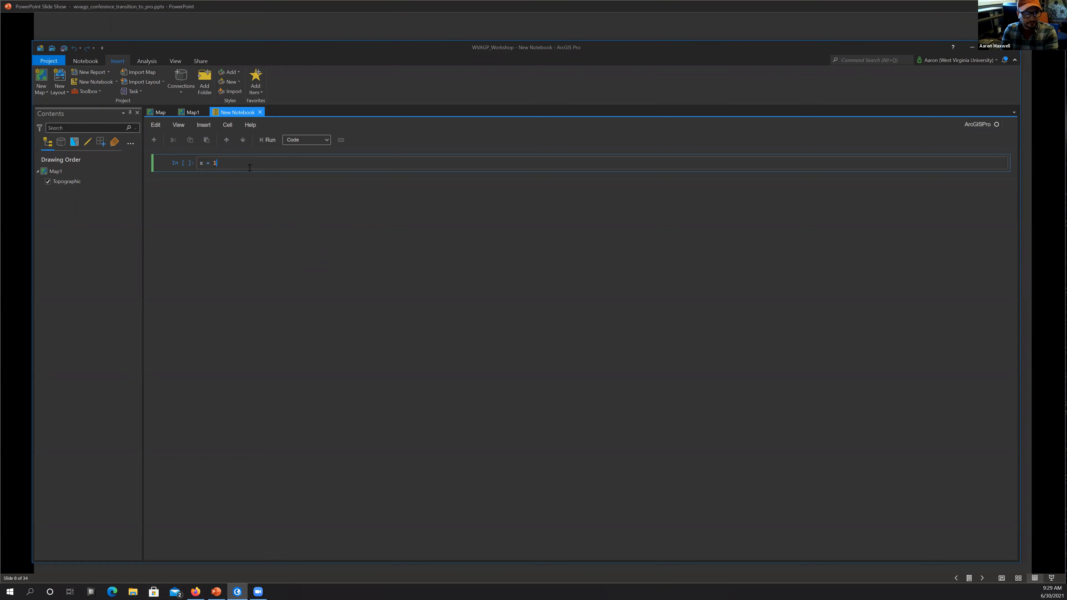
pyautogui.click(267, 139)
# Run print(x) in the notebook's second cell and close the notebook.
pyautogui.write('print')
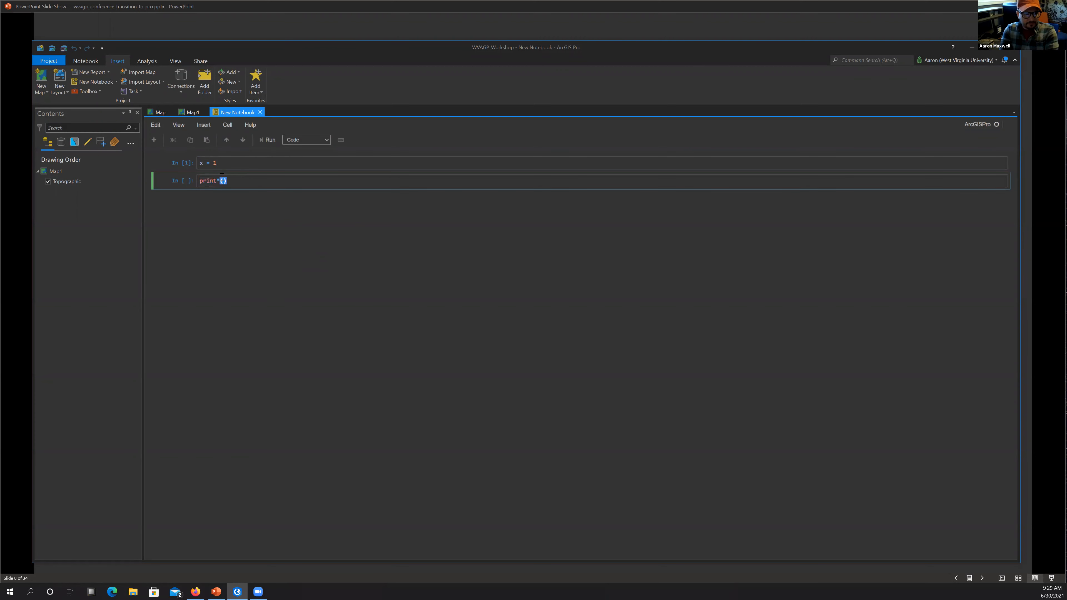
pyautogui.write('(x)')
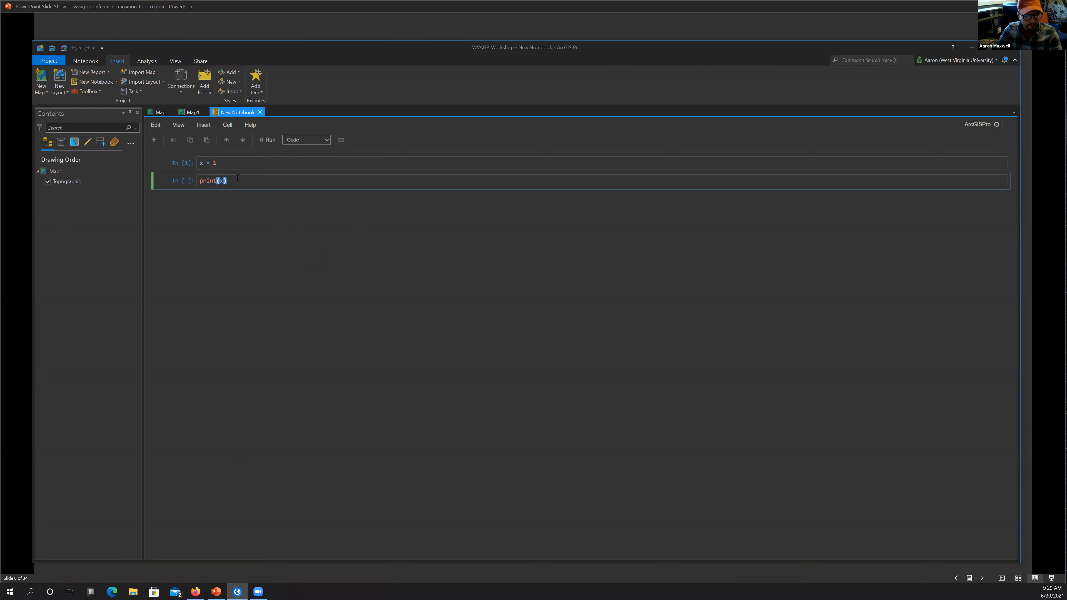
pyautogui.click(263, 141)
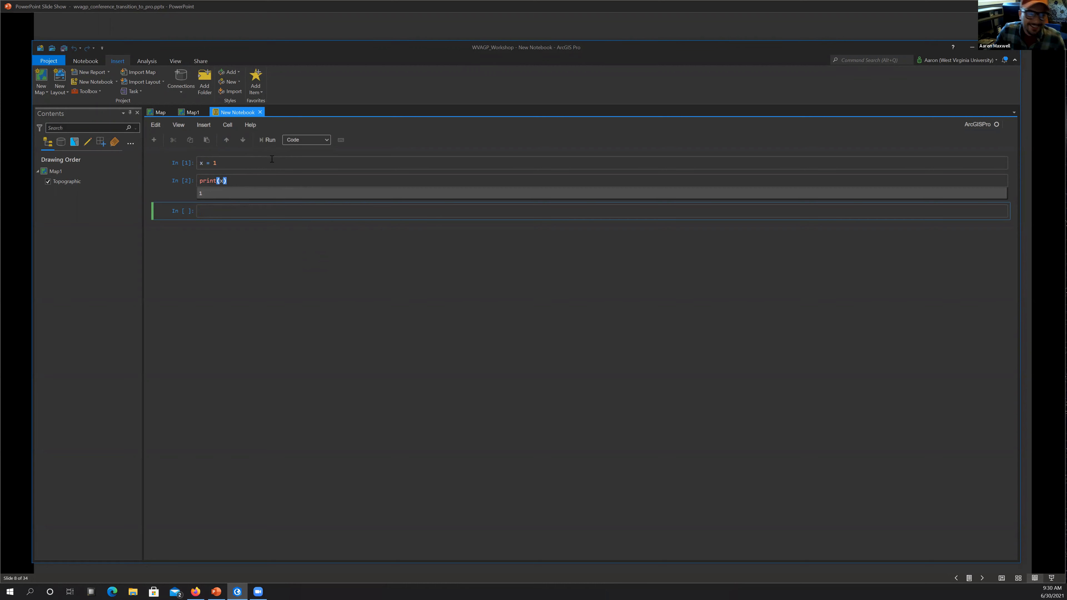
pyautogui.click(260, 112)
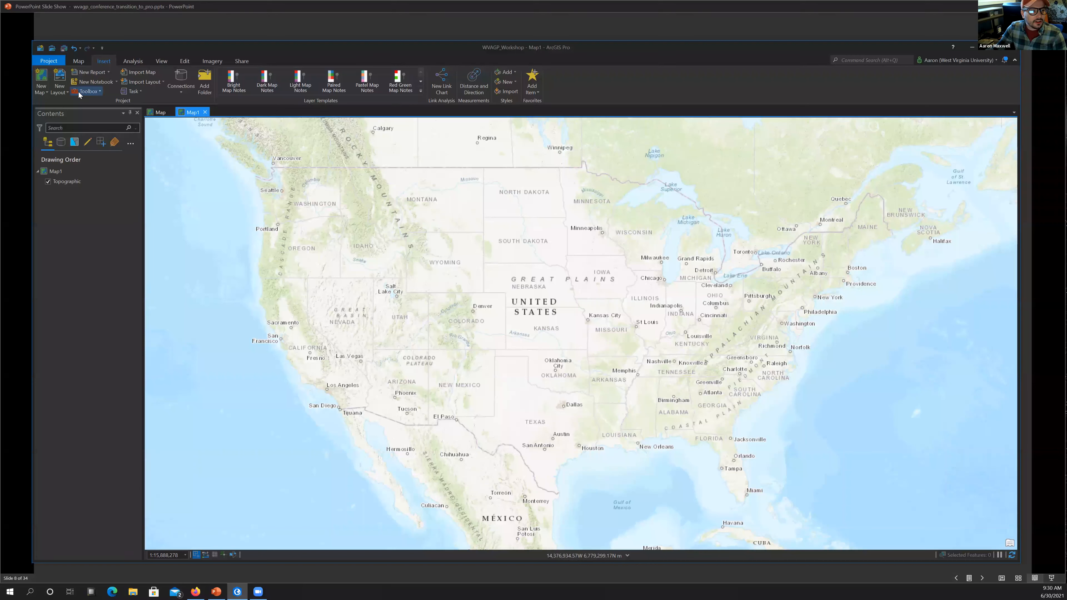
# Review the available toolbox and connection options for the project without choosing any.
pyautogui.click(99, 92)
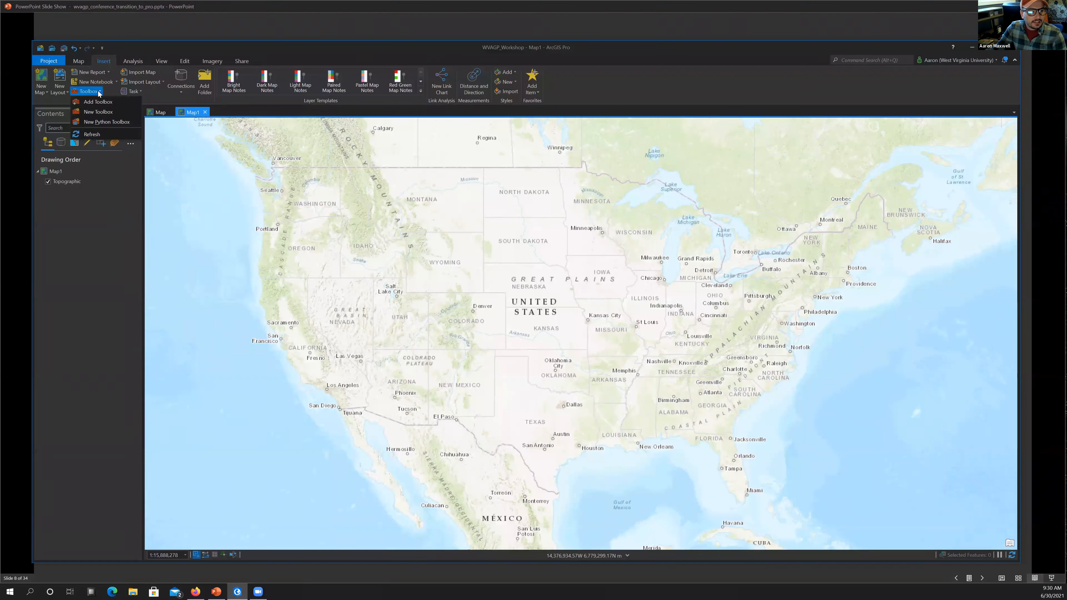
pyautogui.click(256, 55)
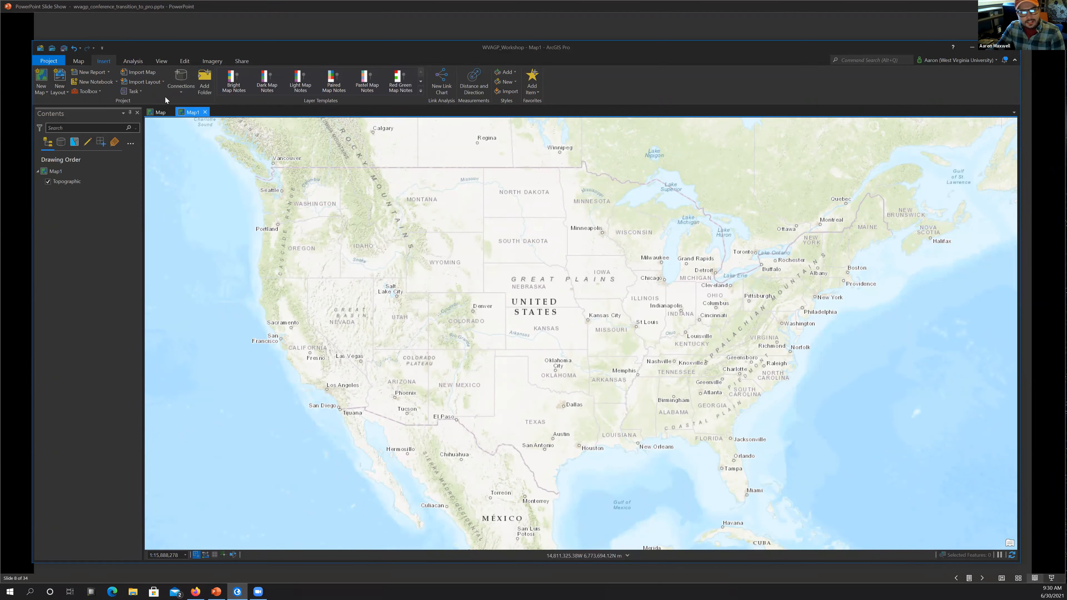
pyautogui.click(181, 93)
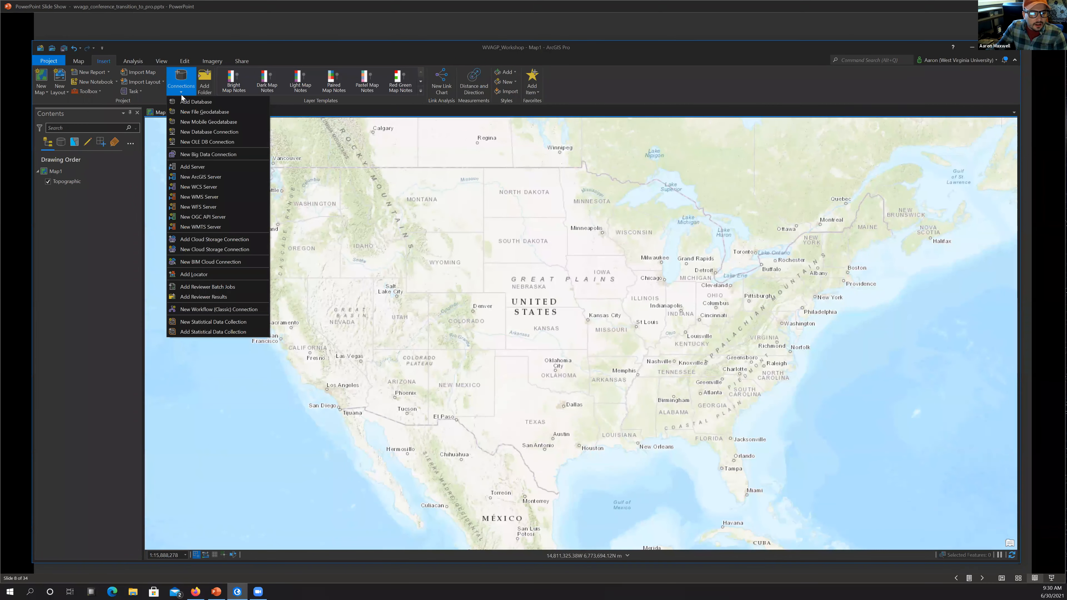
pyautogui.click(181, 94)
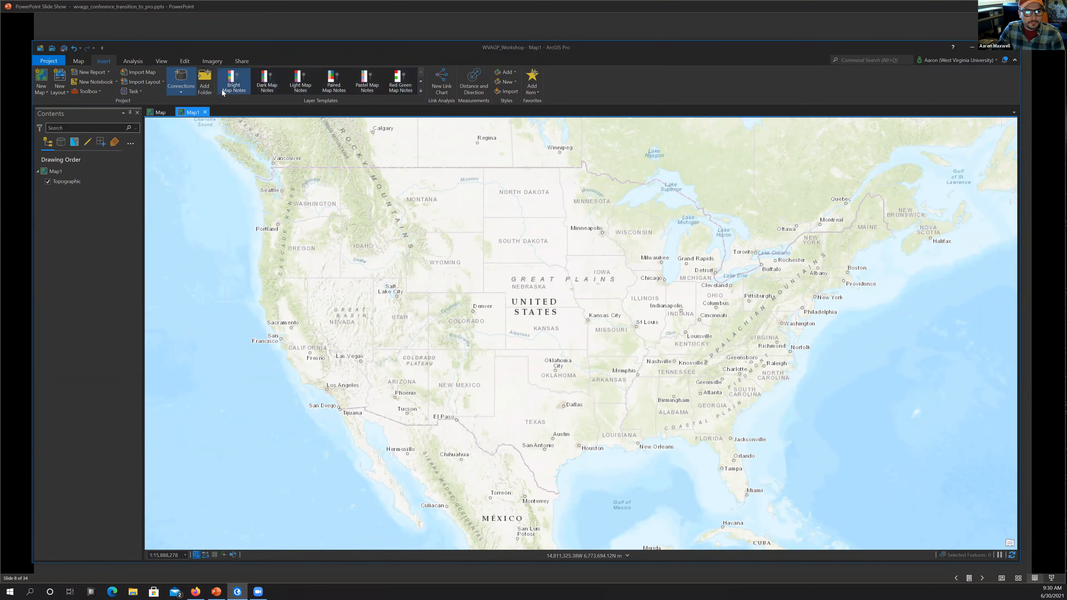
# Show the Geoprocessing pane from the analysis tools.
pyautogui.click(132, 61)
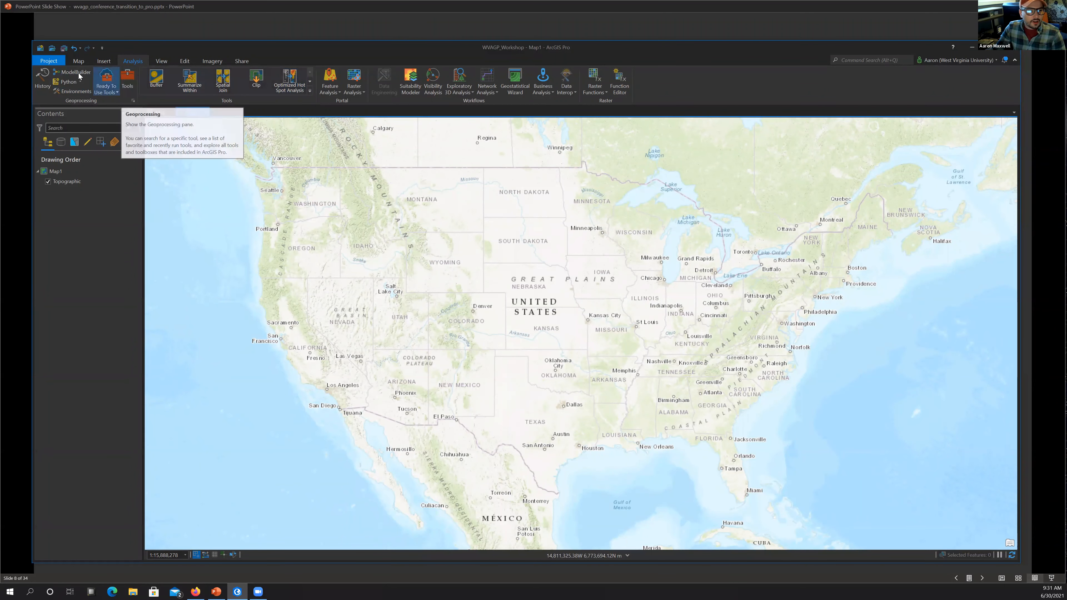
pyautogui.click(127, 80)
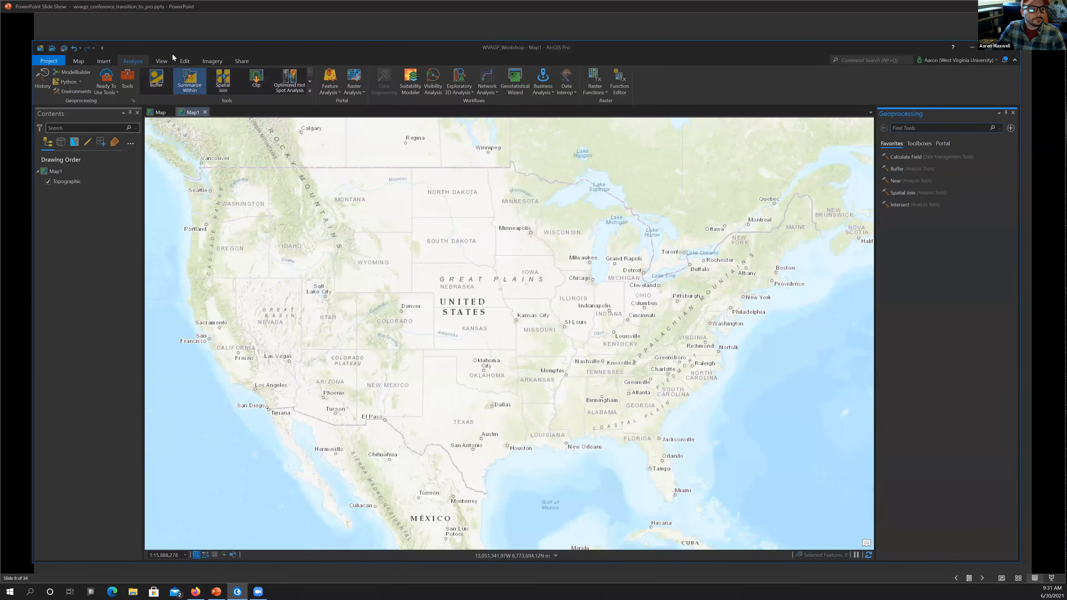
# Close the Contents and Geoprocessing panes, and restore the Contents pane beside the map.
pyautogui.click(159, 62)
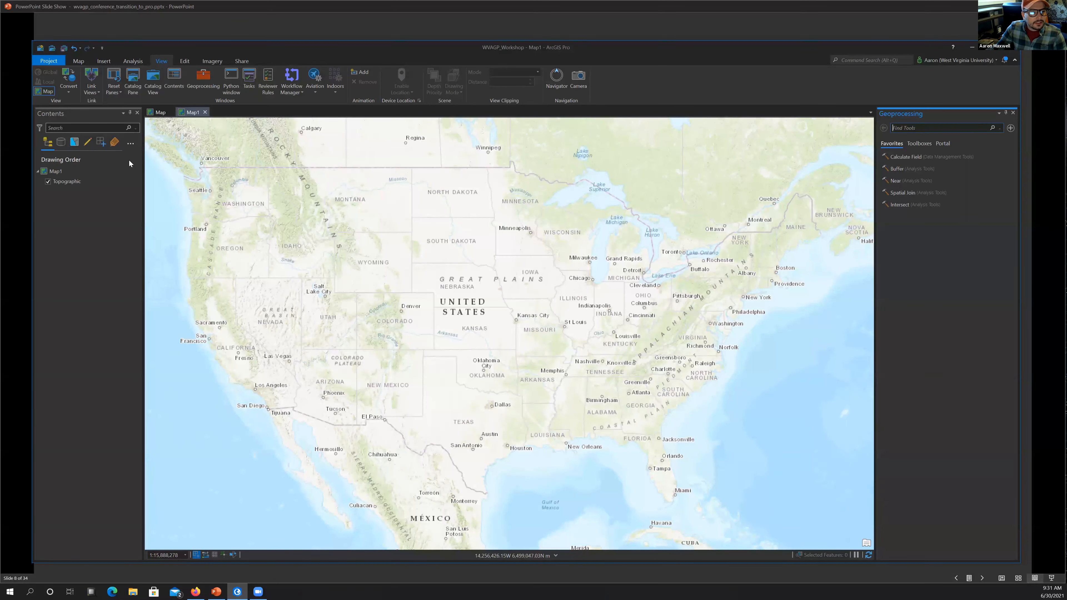
pyautogui.click(137, 112)
pyautogui.click(1013, 112)
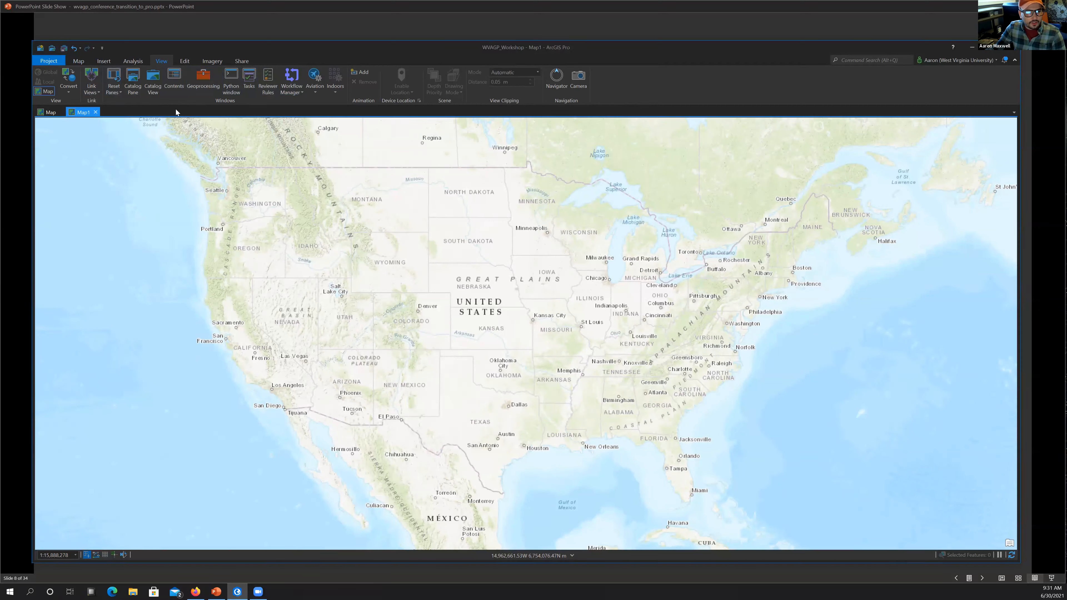
pyautogui.click(173, 76)
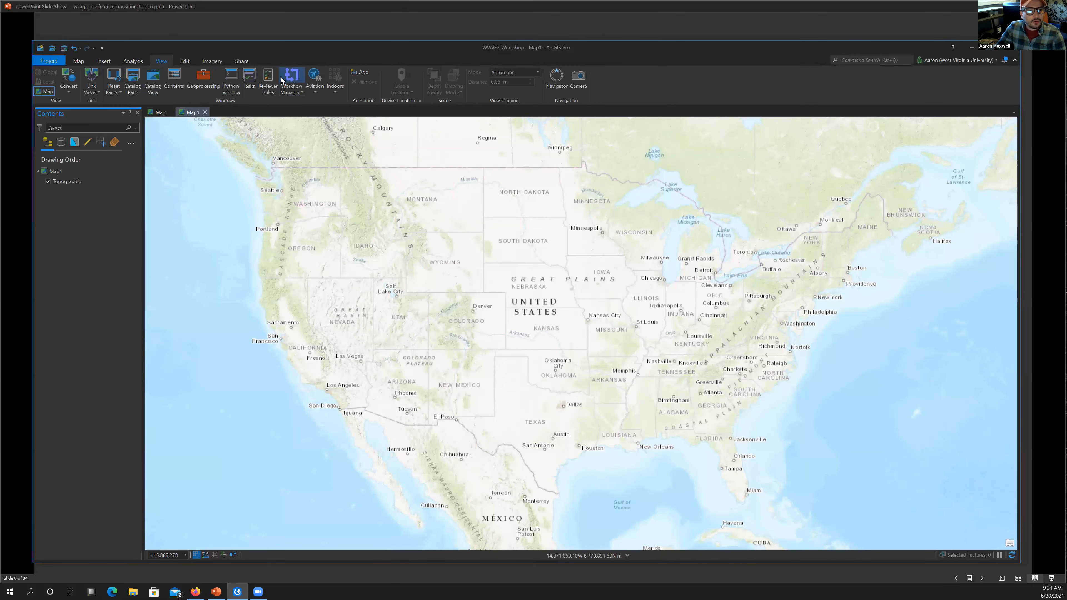
# Show and close the Python window, and do the same with the Geoprocessing pane.
pyautogui.click(232, 77)
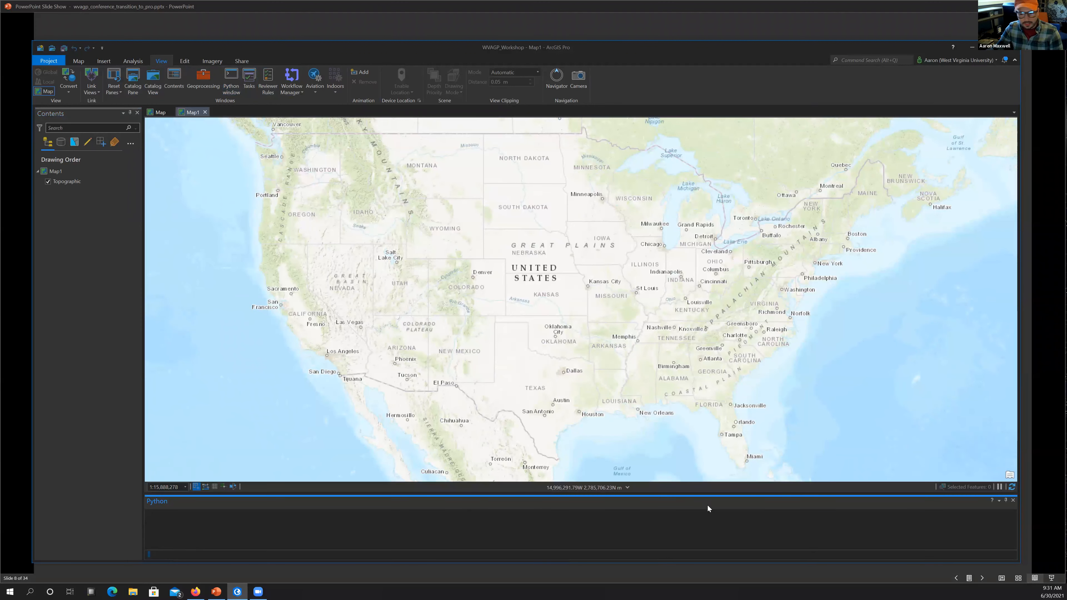
pyautogui.click(1012, 500)
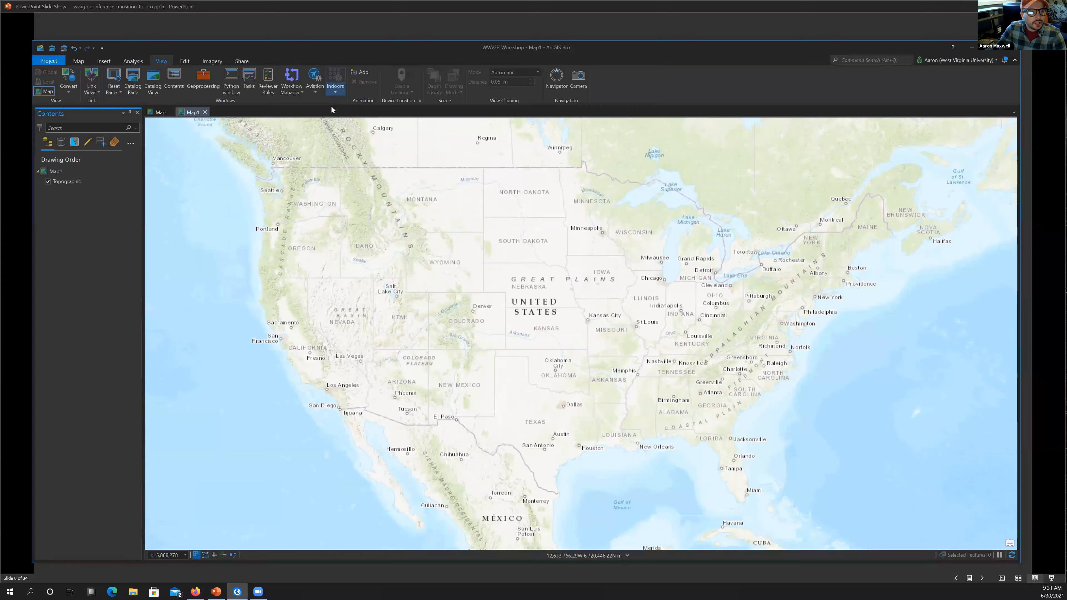
pyautogui.click(205, 89)
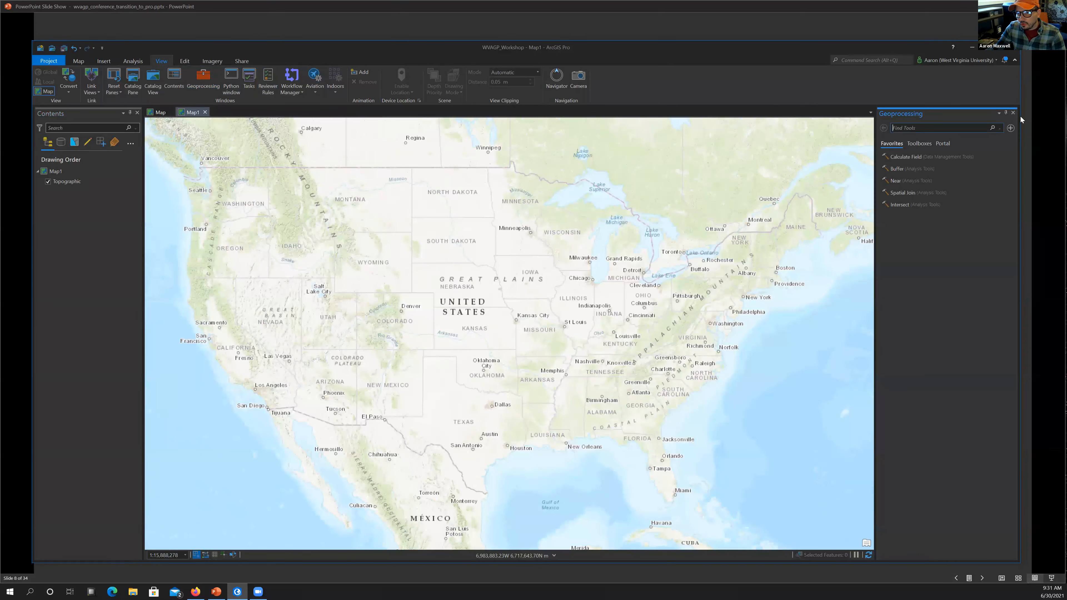
pyautogui.click(1013, 113)
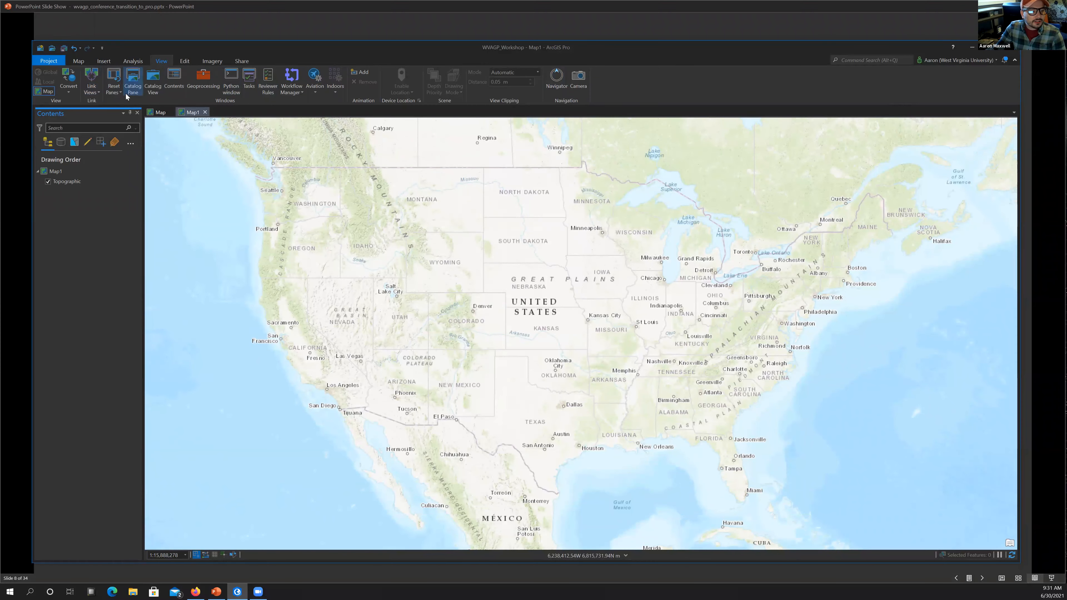
# View the project items in a Catalog view, close it, and open the Catalog pane instead.
pyautogui.click(153, 85)
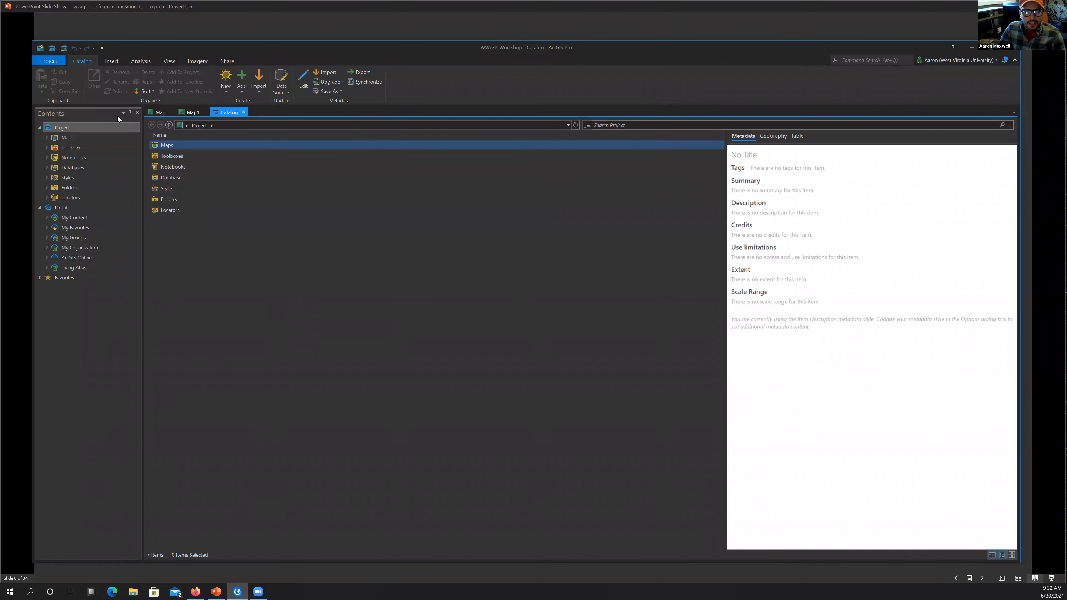
pyautogui.click(243, 113)
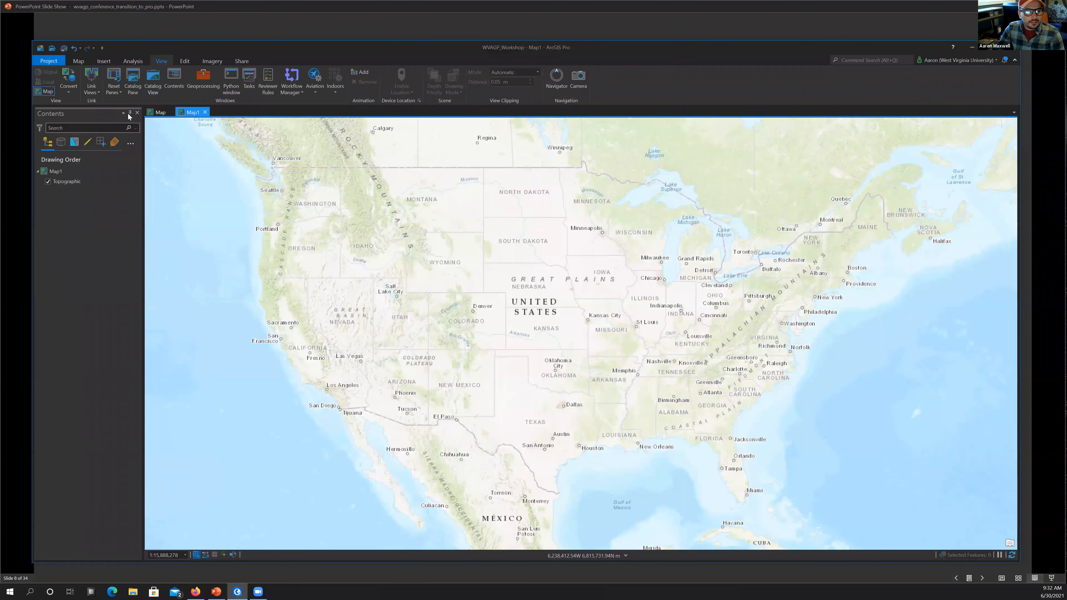
pyautogui.click(134, 85)
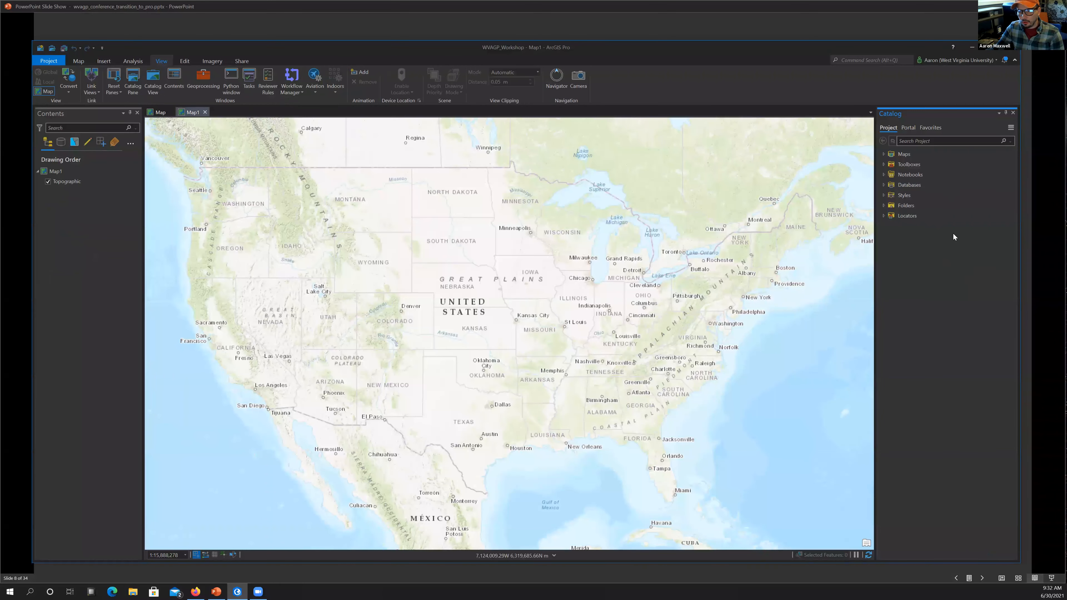
# Reopen the Catalog view and switch through Map1 and Map before returning to it.
pyautogui.click(153, 78)
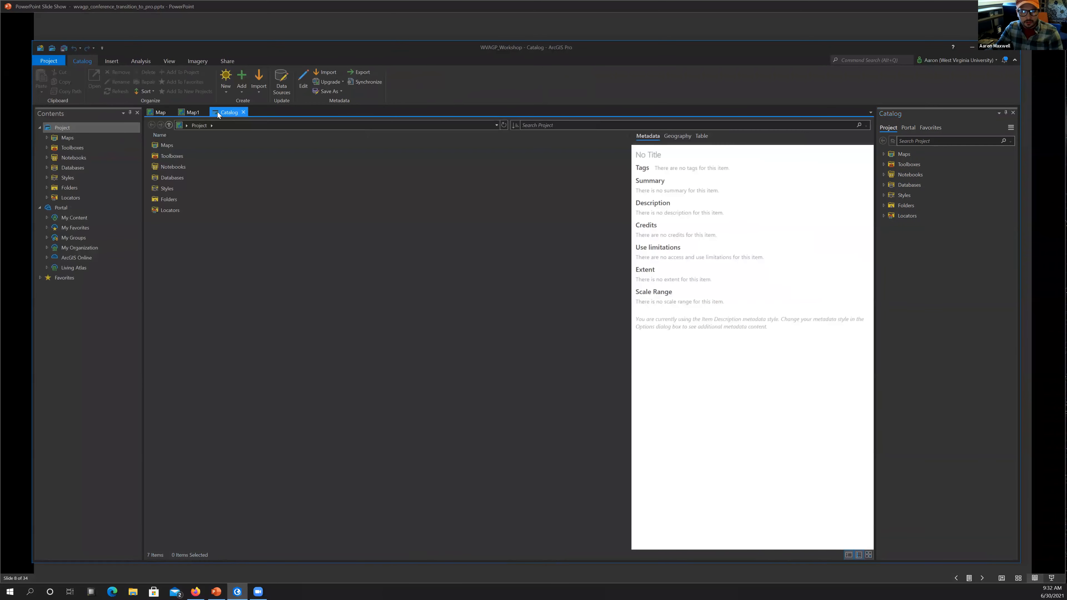
pyautogui.click(190, 112)
pyautogui.click(158, 113)
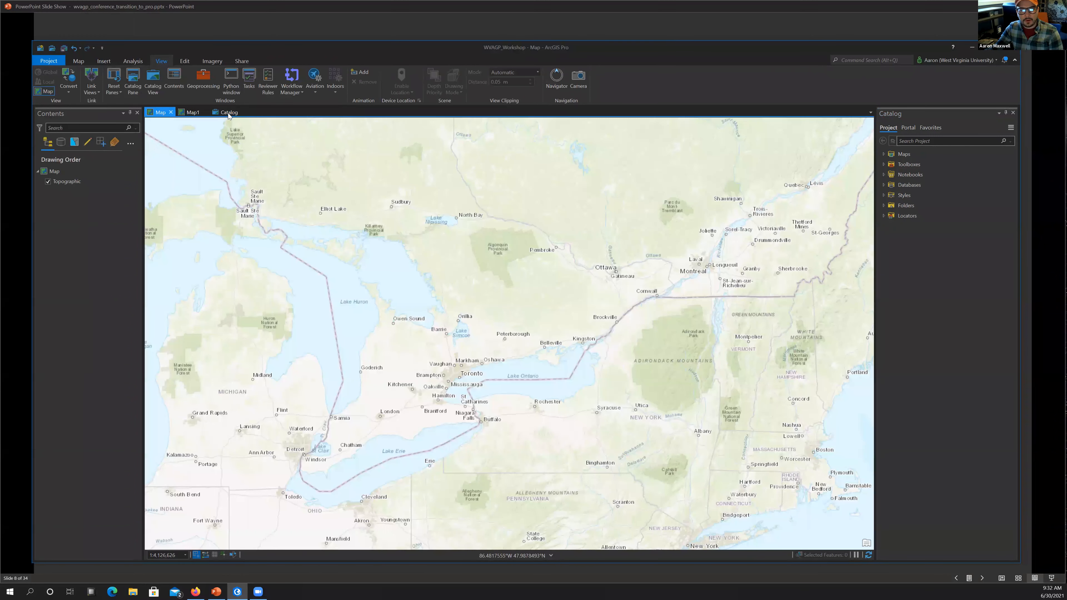
pyautogui.click(227, 112)
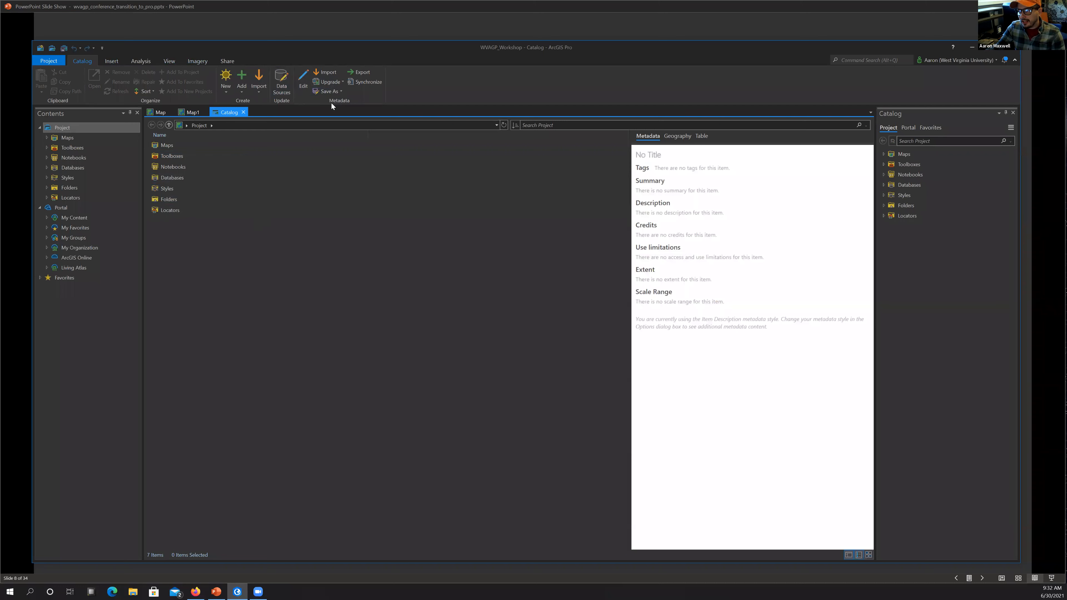
# Close the Catalog view and examine the imagery tools available for Map.
pyautogui.click(191, 62)
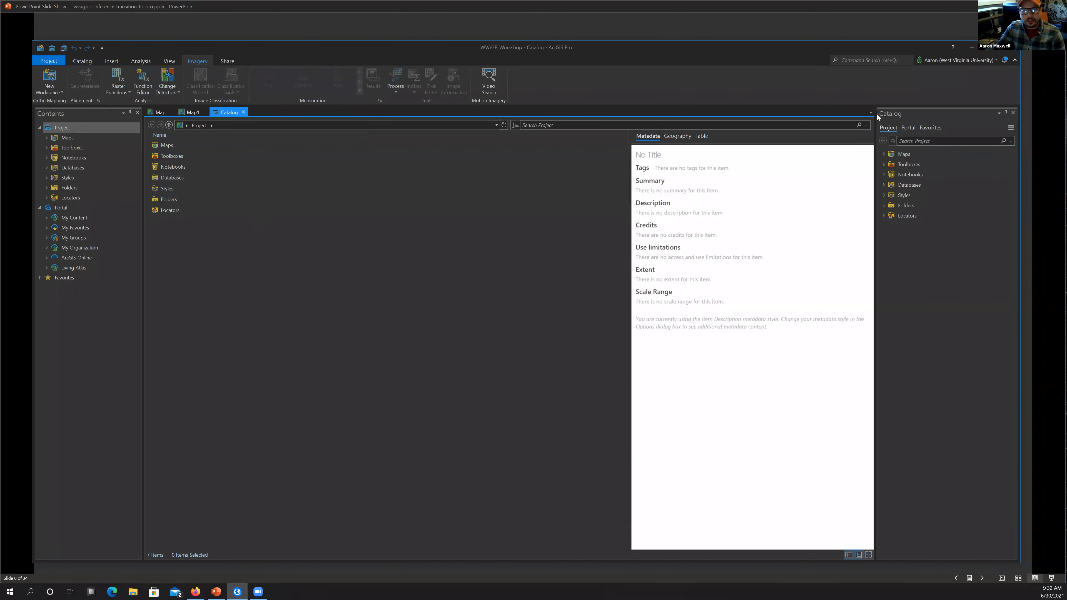
pyautogui.click(243, 113)
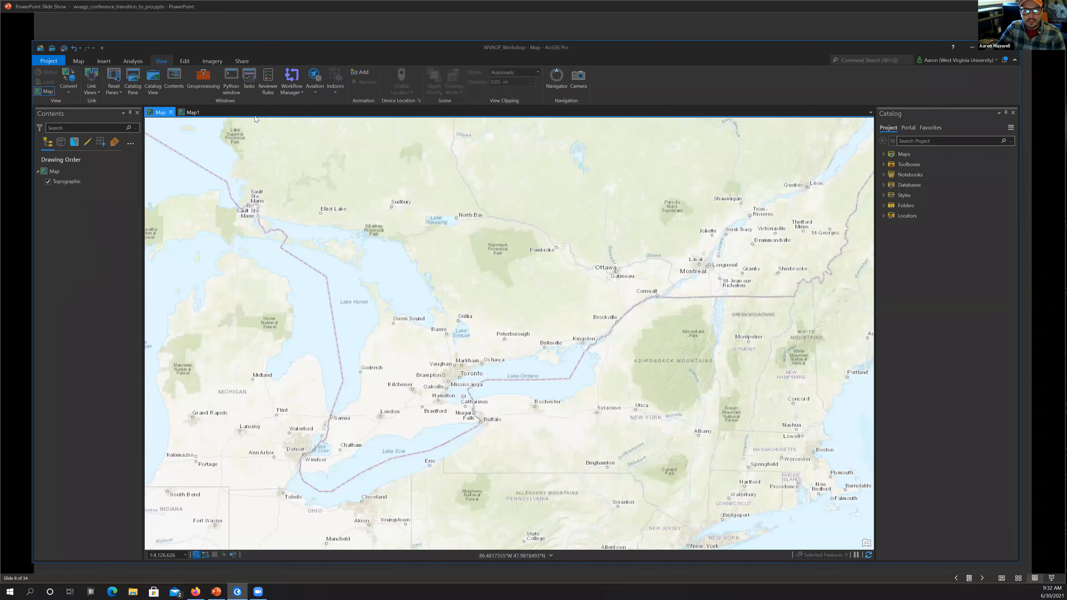
pyautogui.click(208, 62)
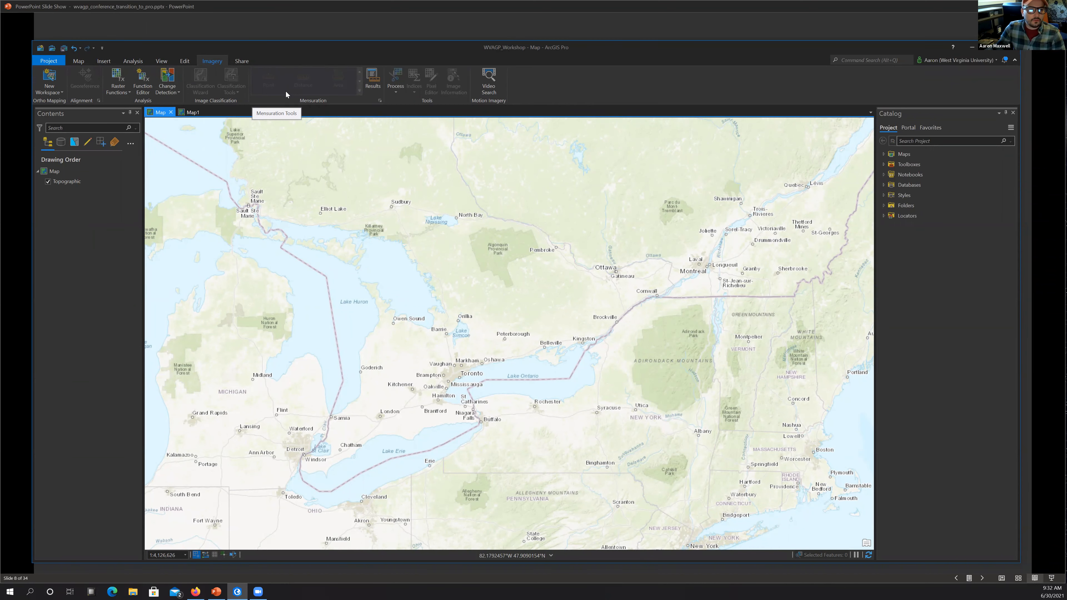
# Show the sharing tools available for Map and minimize the WVAGP_Workshop project window.
pyautogui.click(241, 61)
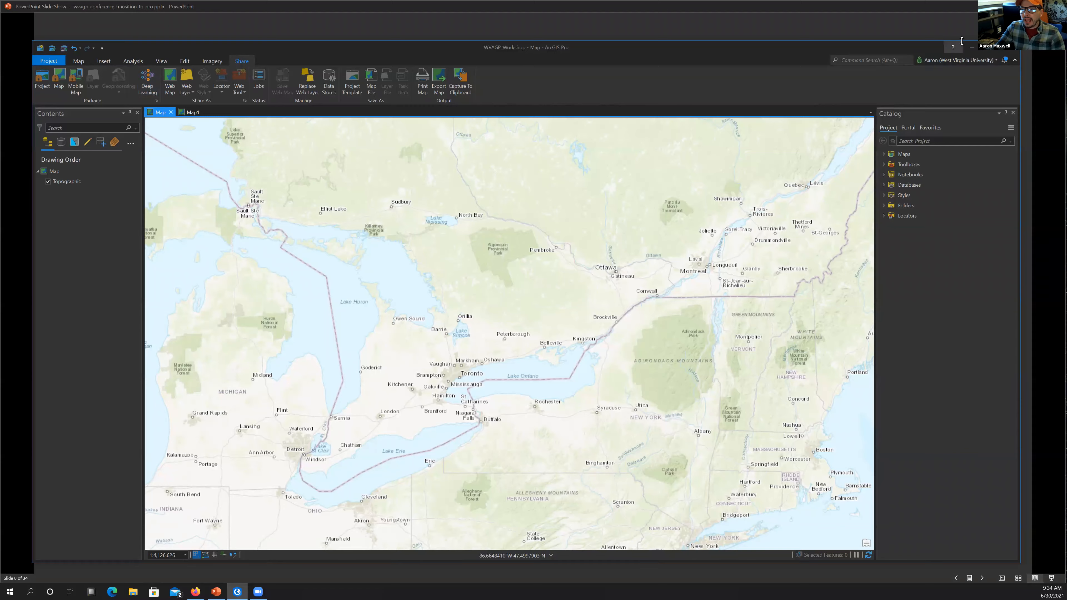
pyautogui.click(970, 47)
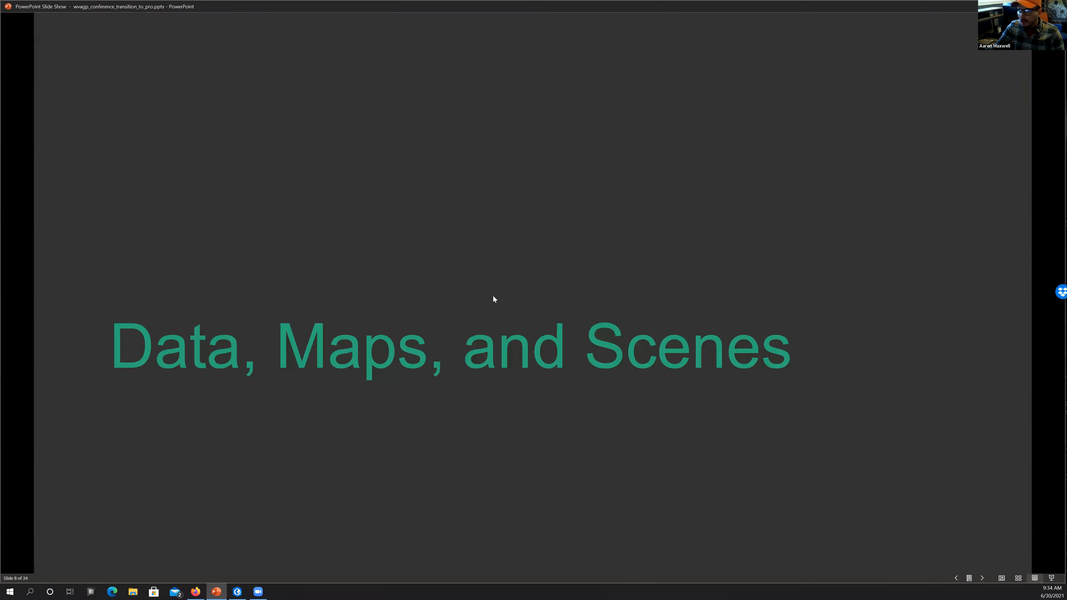
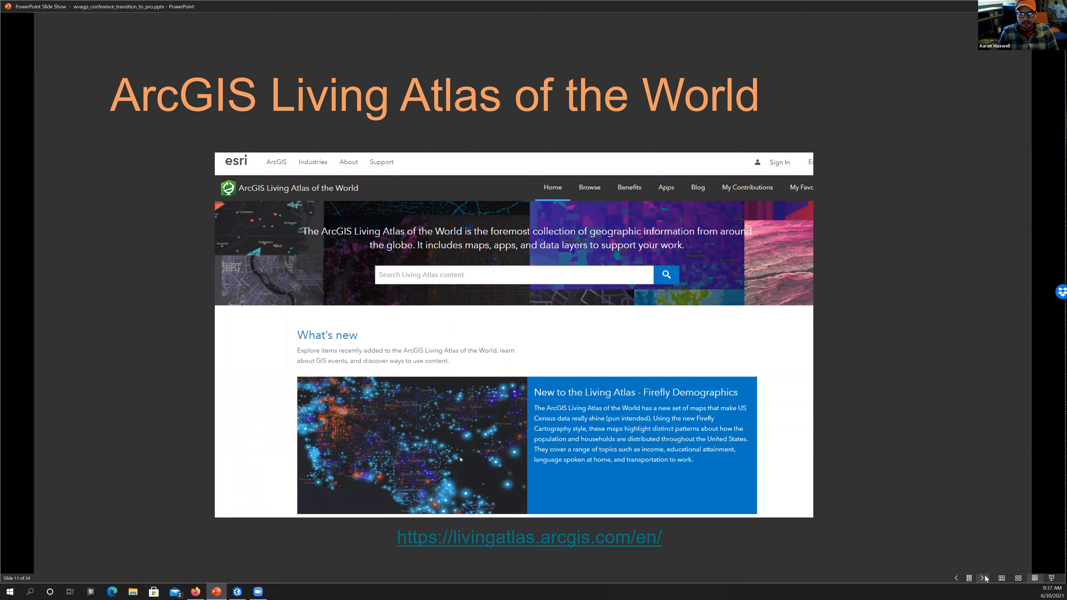
# Advance the slide show by two slides from the Living Atlas slide and minimize it.
pyautogui.click(984, 578)
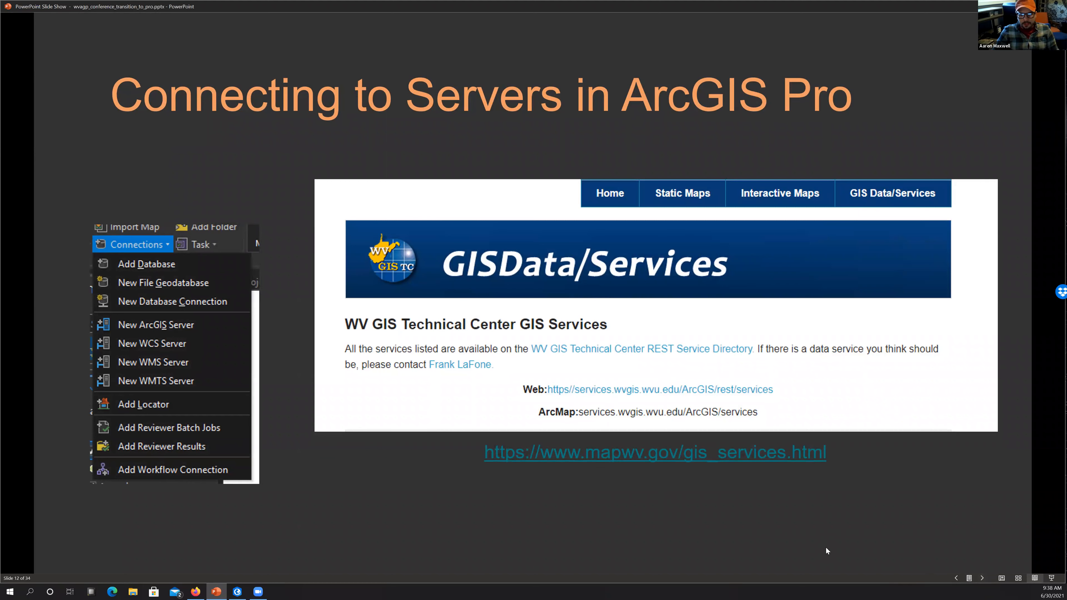
pyautogui.click(983, 579)
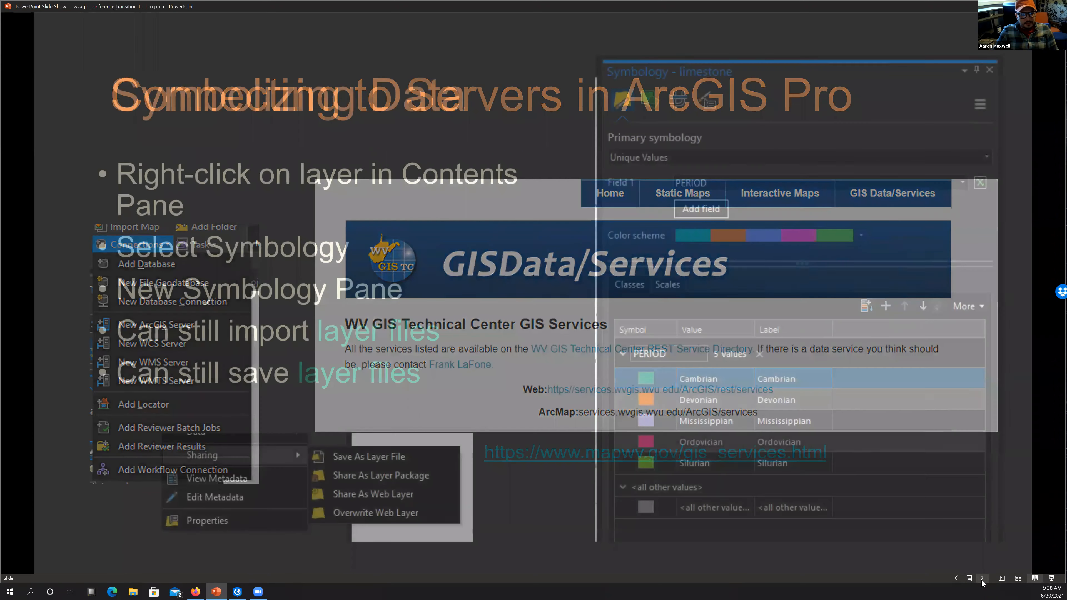
pyautogui.click(1018, 6)
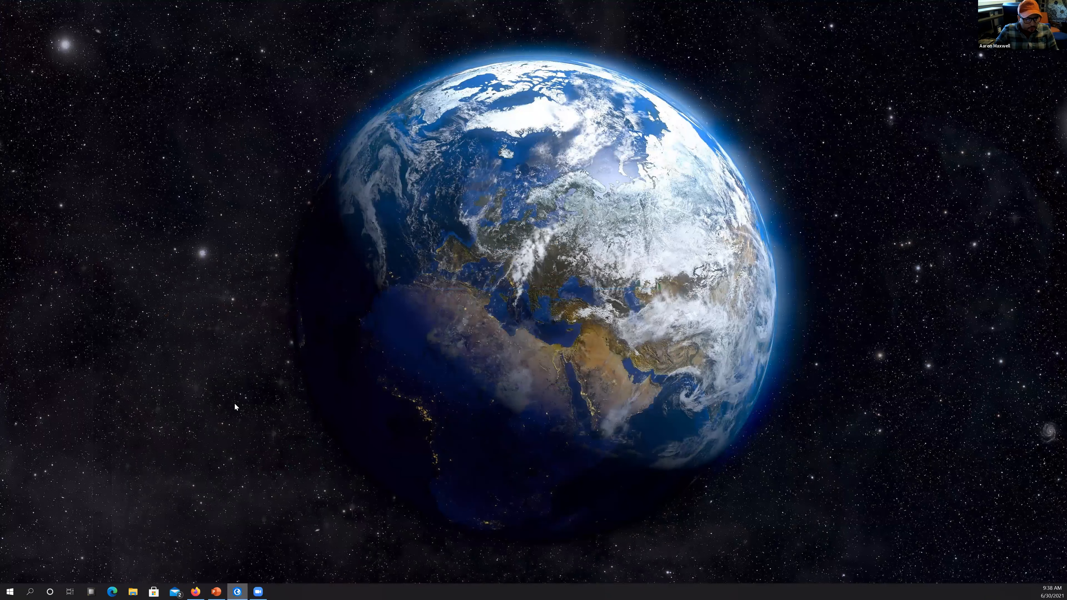
# Switch to the Transition_to_Pro project, open the LC map and turn off its WV_Spectral_classes_NAIP_2016.tif layer.
pyautogui.click(233, 364)
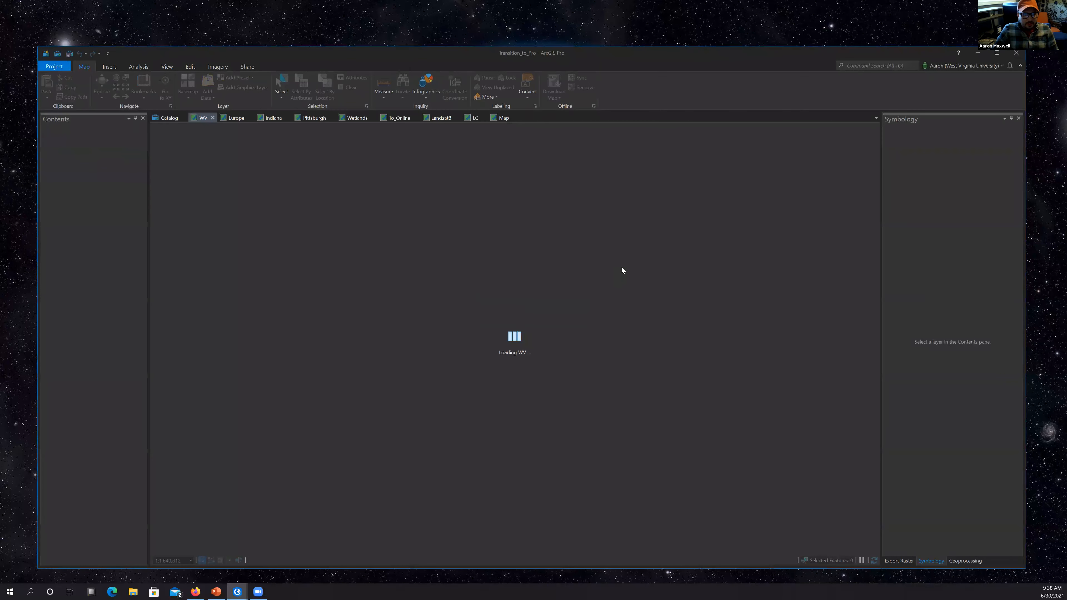
pyautogui.click(474, 118)
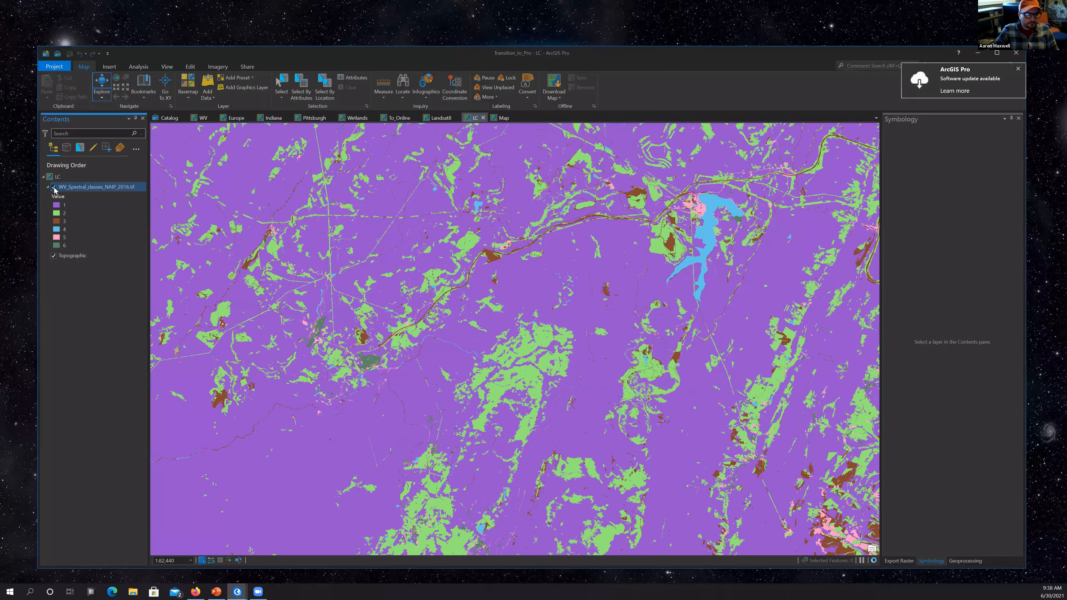
pyautogui.click(53, 186)
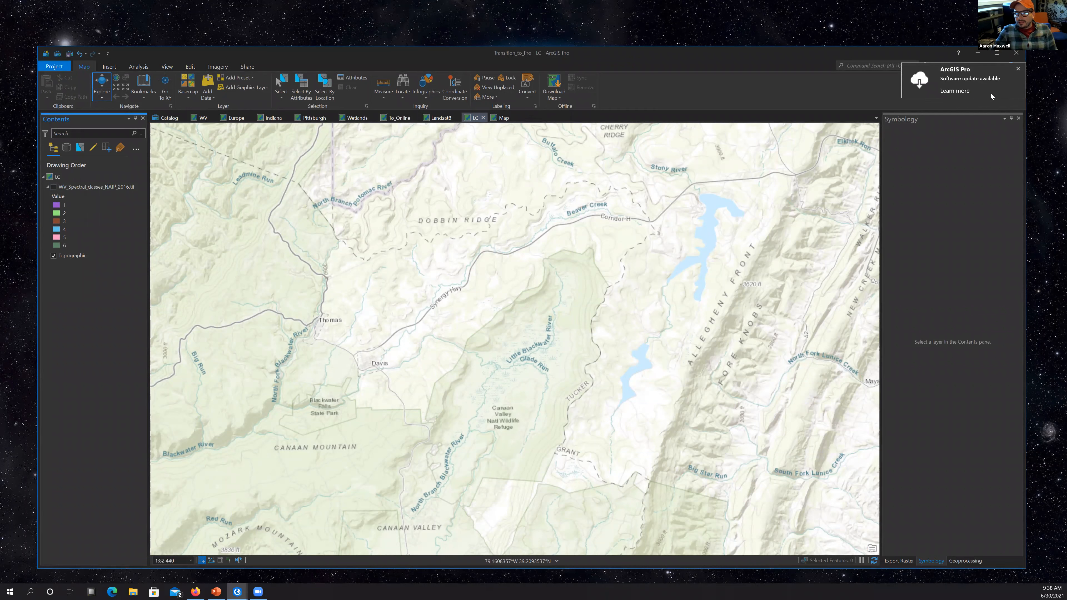
# Dismiss the software update notice and view the signed-in account's portal details.
pyautogui.click(1018, 69)
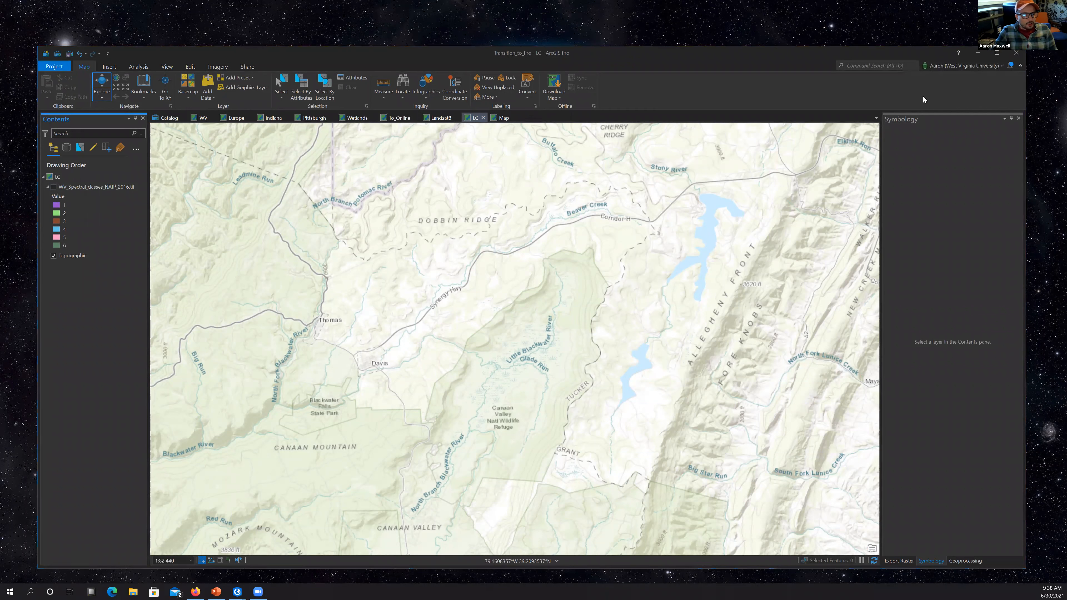
pyautogui.click(1002, 66)
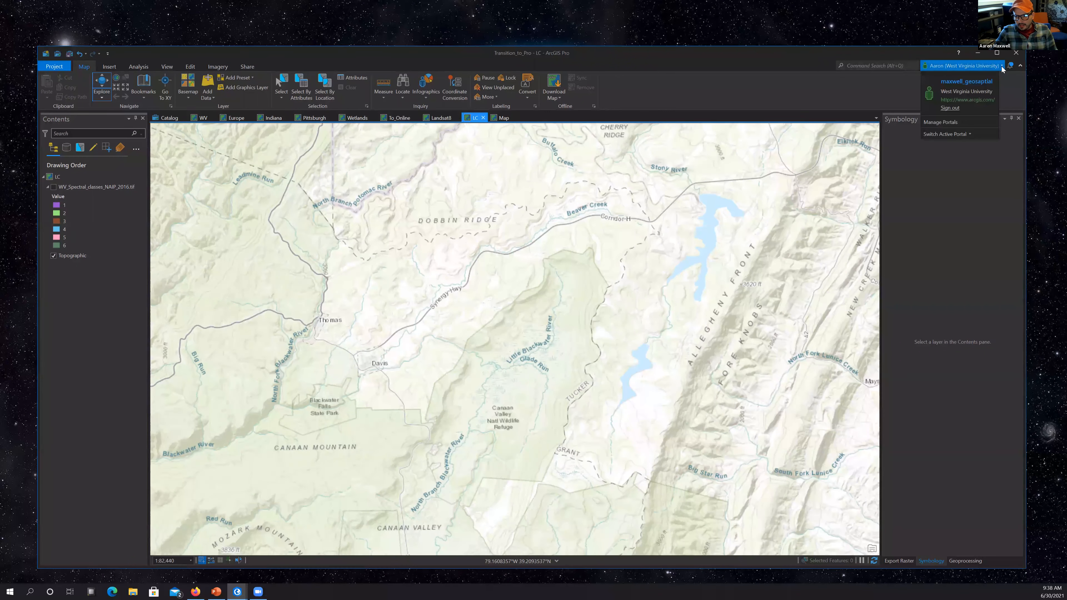
pyautogui.click(1002, 66)
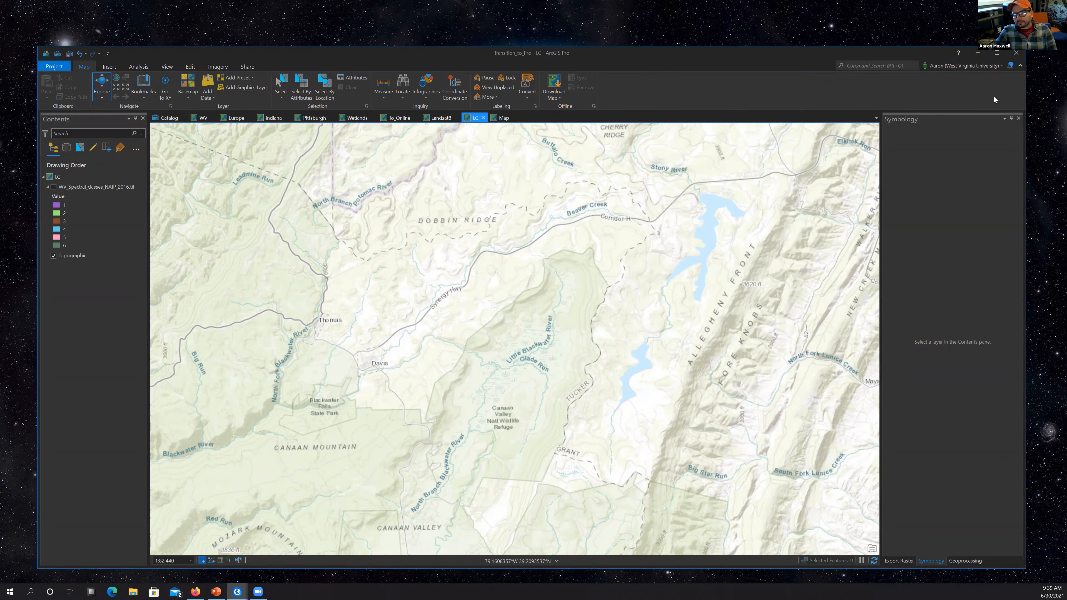
# Review the software update notification and its About page, return to the map and close the notifications.
pyautogui.click(1010, 67)
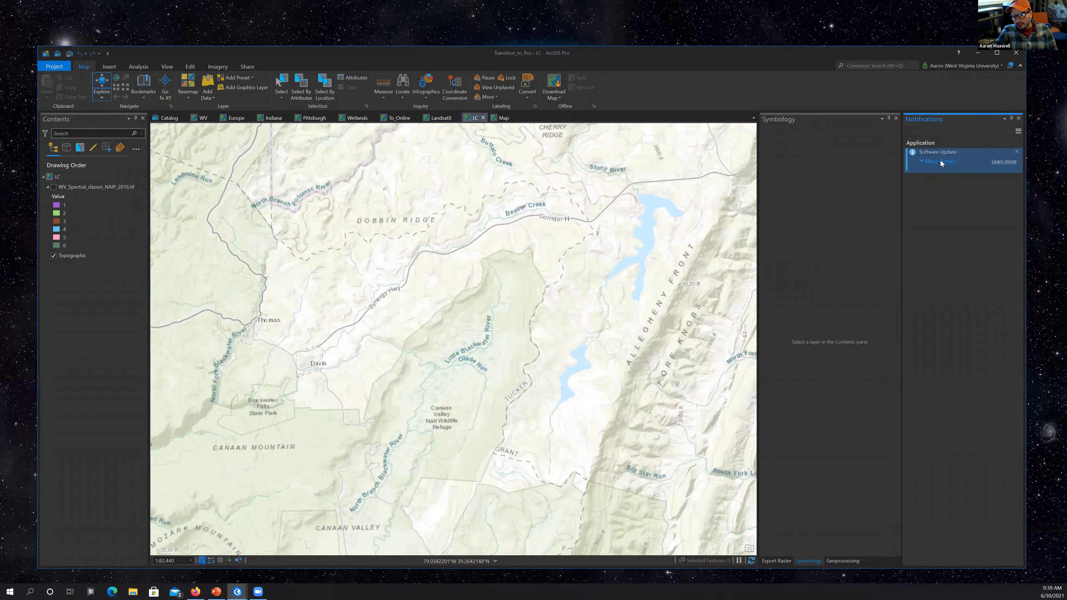
pyautogui.click(940, 161)
pyautogui.click(1004, 162)
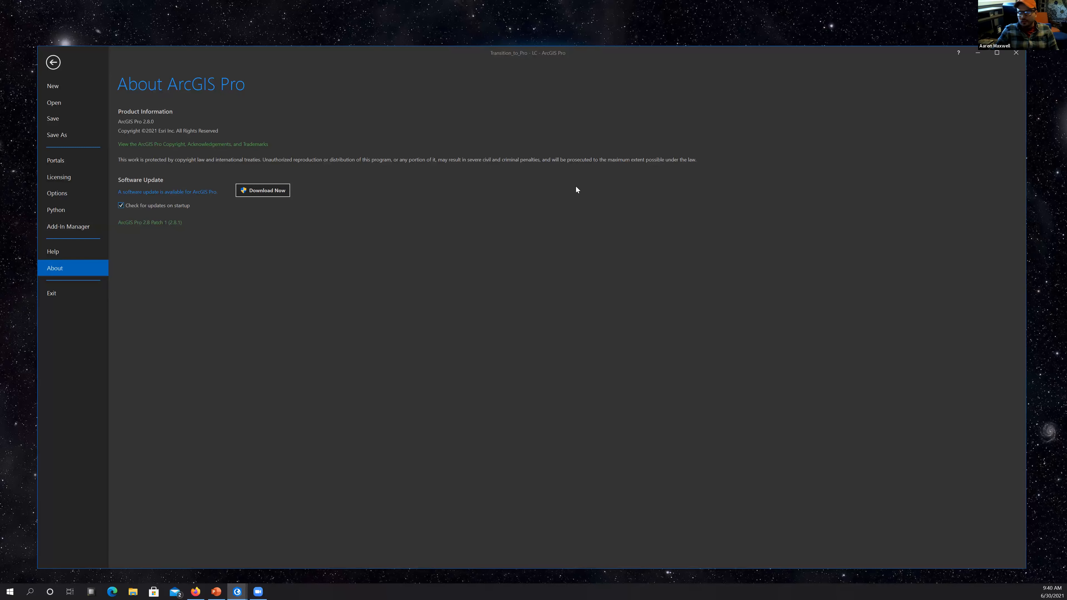
pyautogui.click(48, 64)
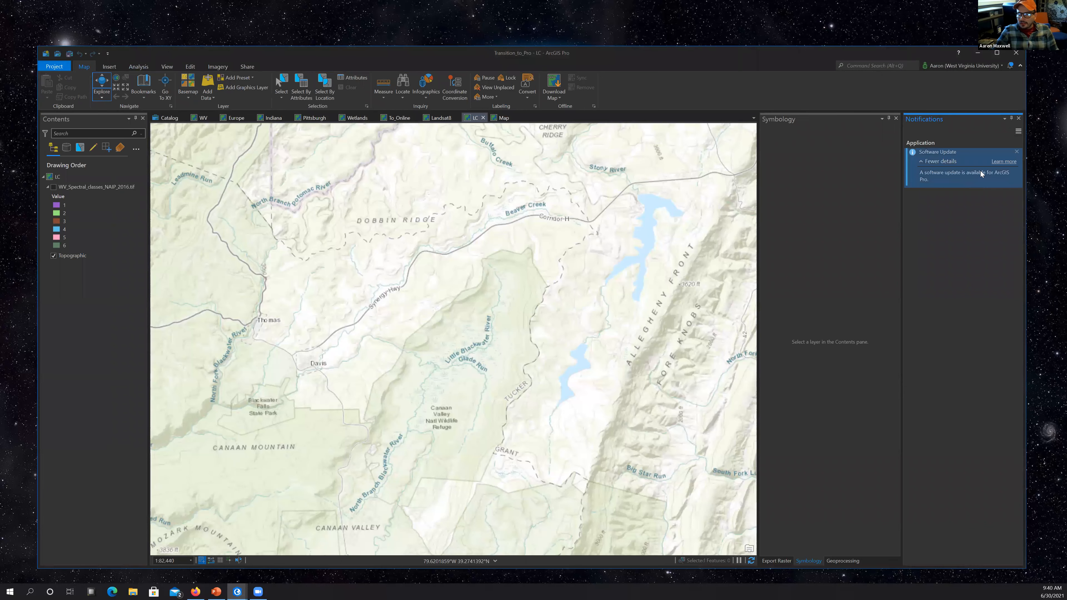
pyautogui.click(1019, 118)
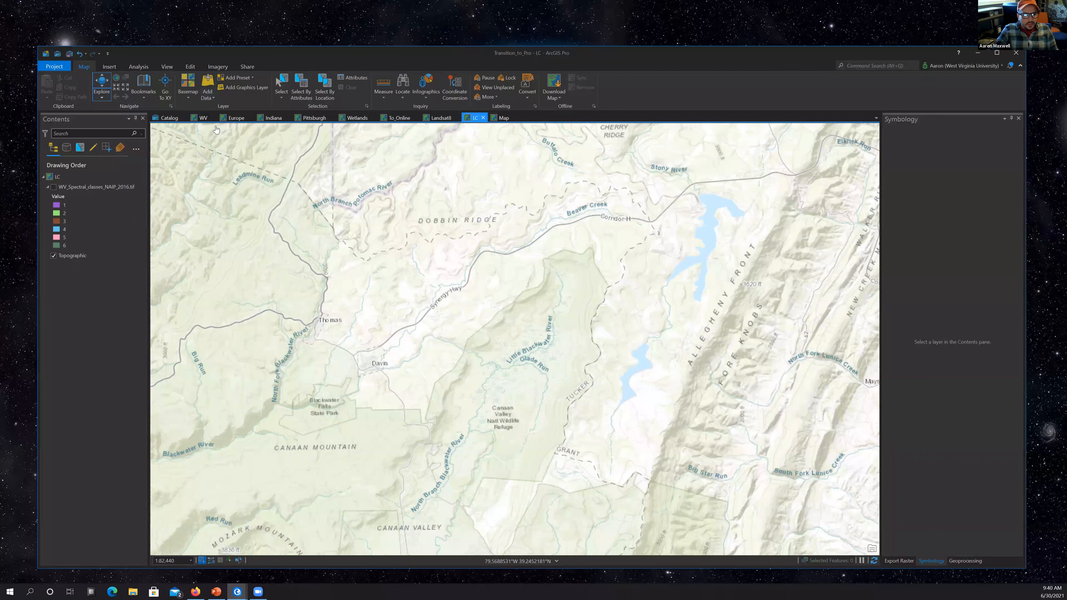
# Start a new ArcGIS Server connection for the project.
pyautogui.click(111, 67)
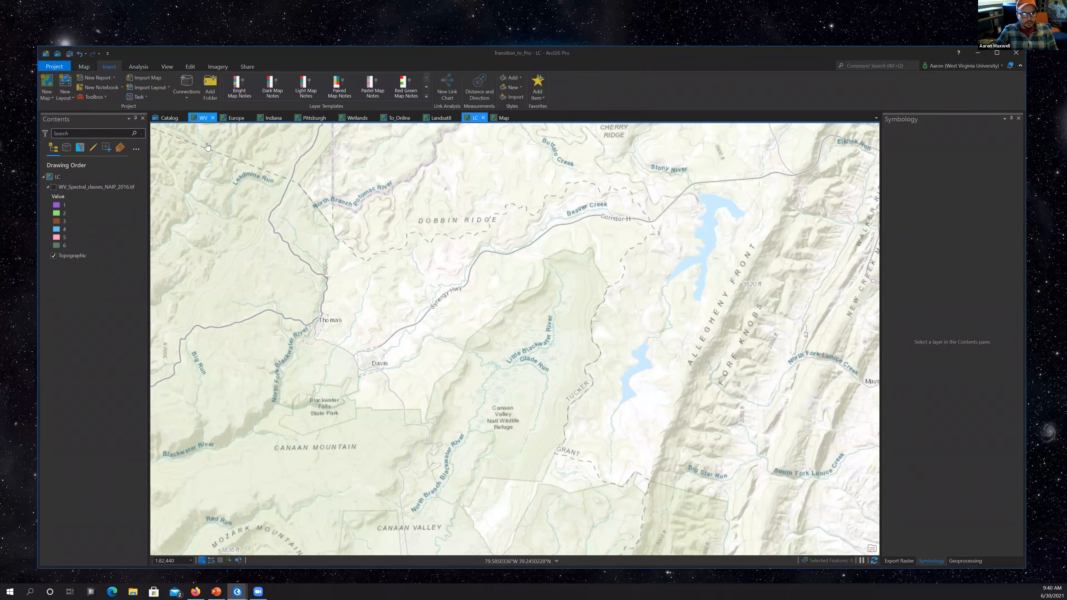
pyautogui.click(192, 97)
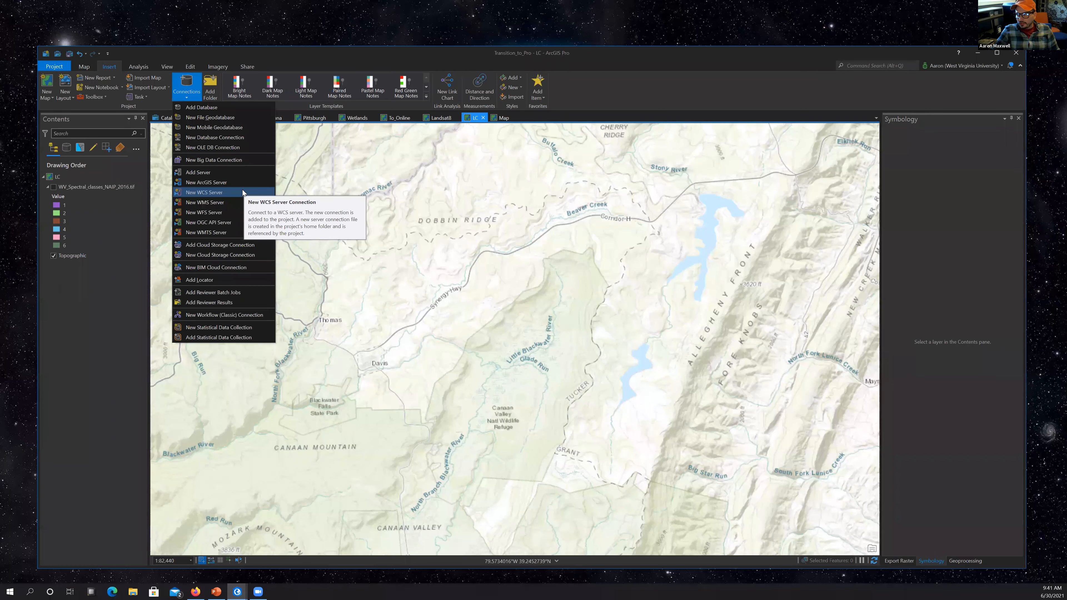
pyautogui.click(199, 183)
pyautogui.click(515, 272)
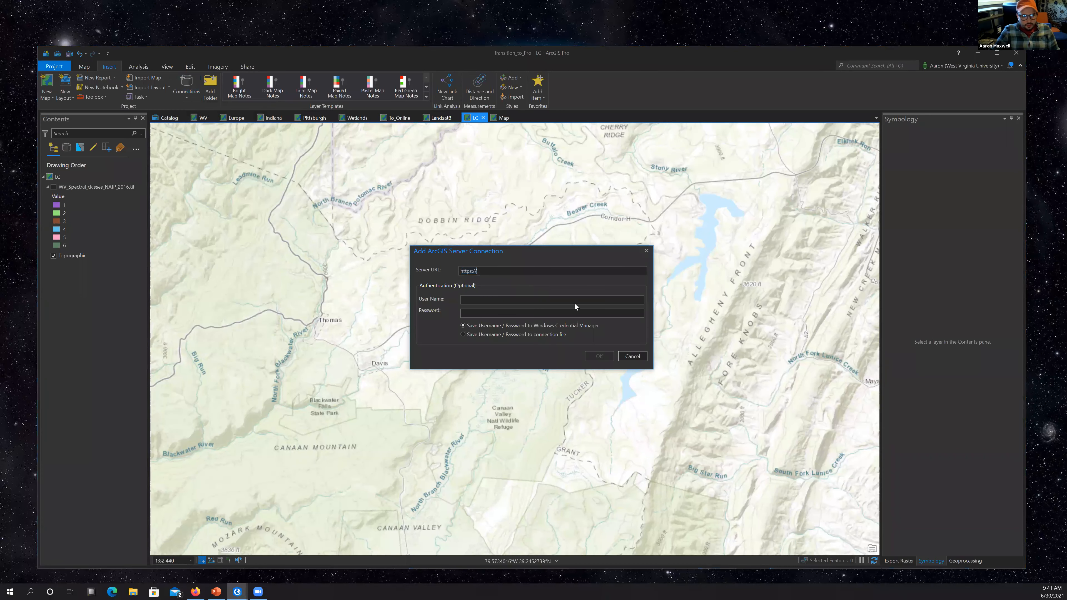
# Switch to Firefox and copy the ArcMap services address from the WV GIS Technical Center GIS Services page.
pyautogui.click(196, 591)
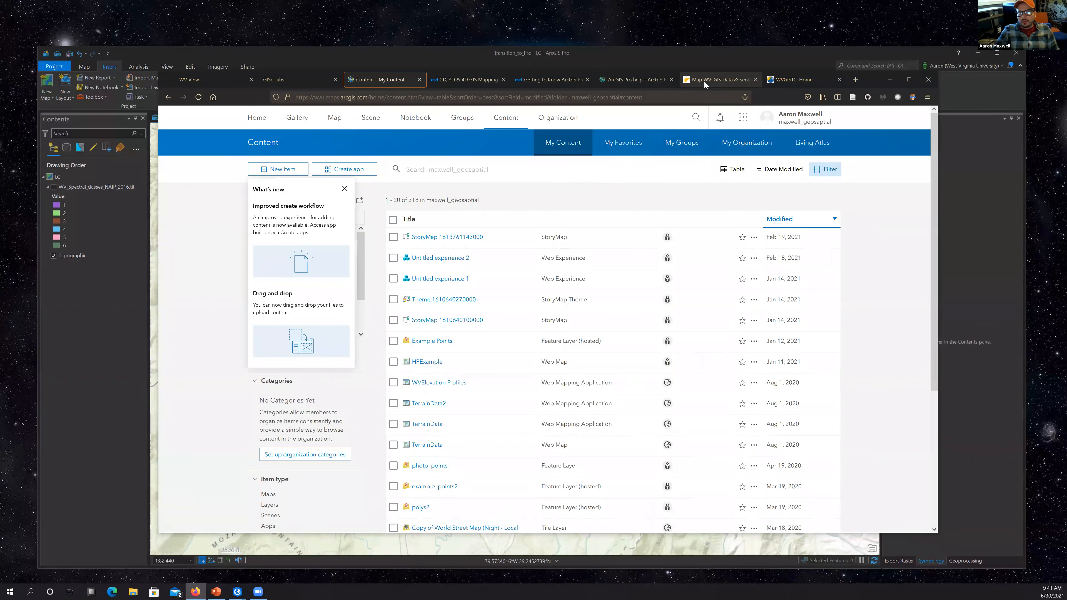
pyautogui.click(704, 81)
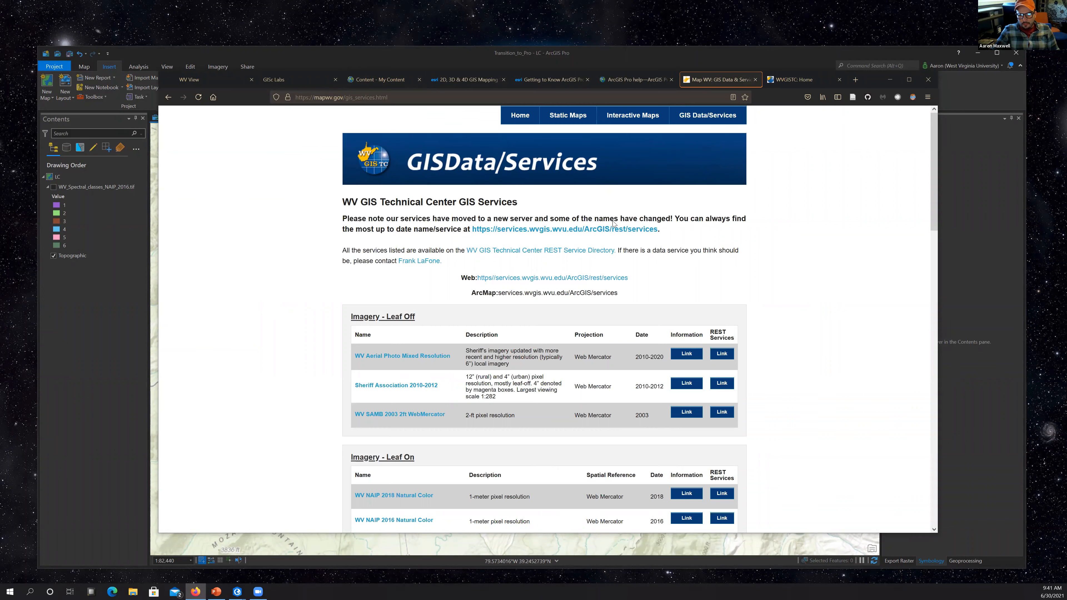
pyautogui.scroll(-3, 529, 233)
pyautogui.scroll(1, 530, 234)
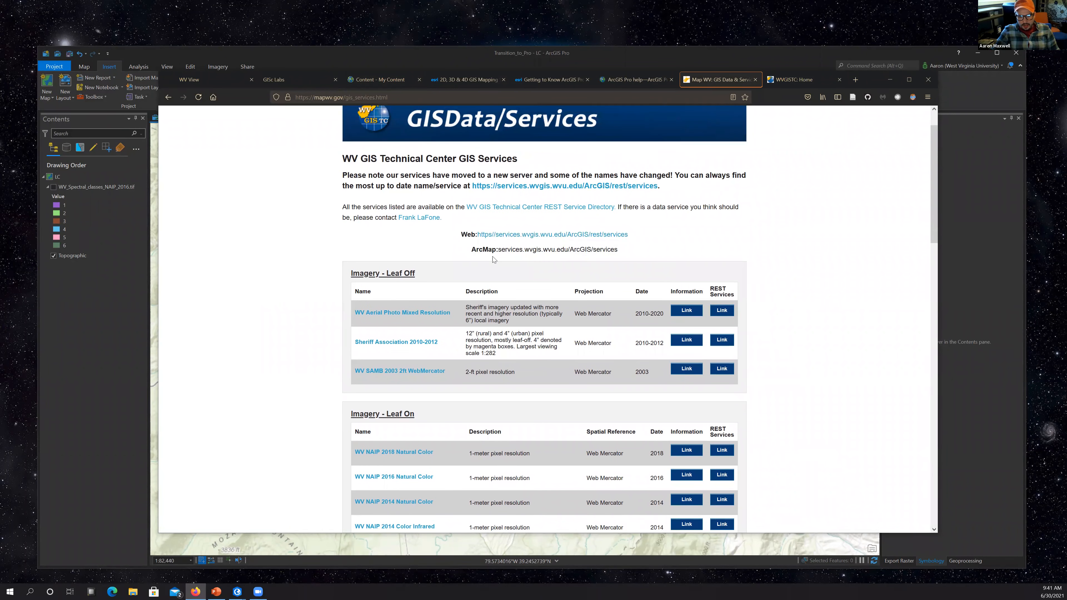
pyautogui.moveTo(627, 251); pyautogui.dragTo(593, 250)
pyautogui.moveTo(520, 252); pyautogui.dragTo(498, 252)
pyautogui.rightClick(512, 253)
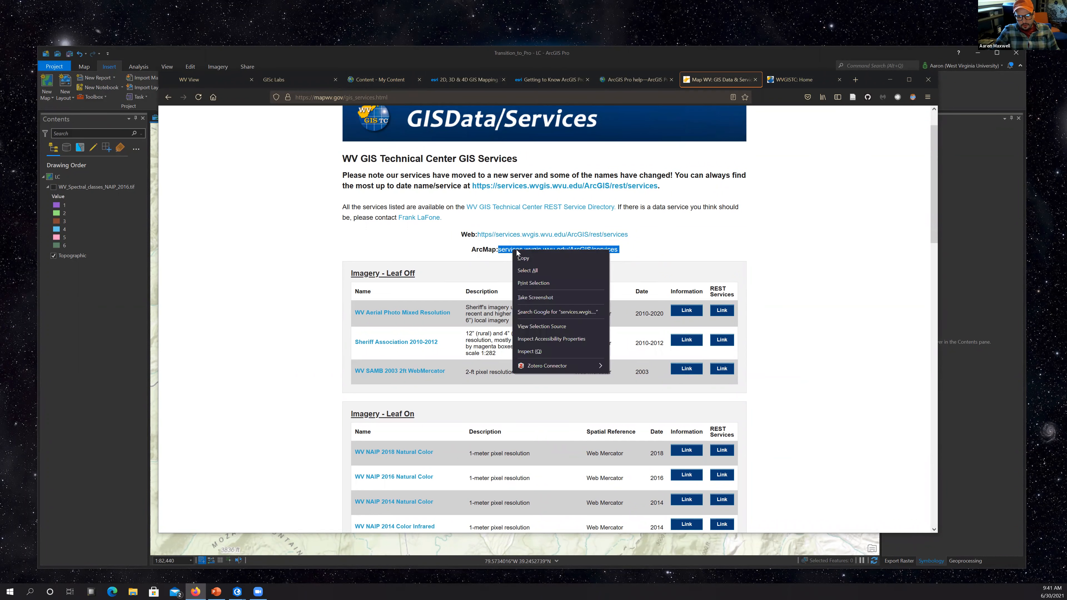
pyautogui.click(525, 258)
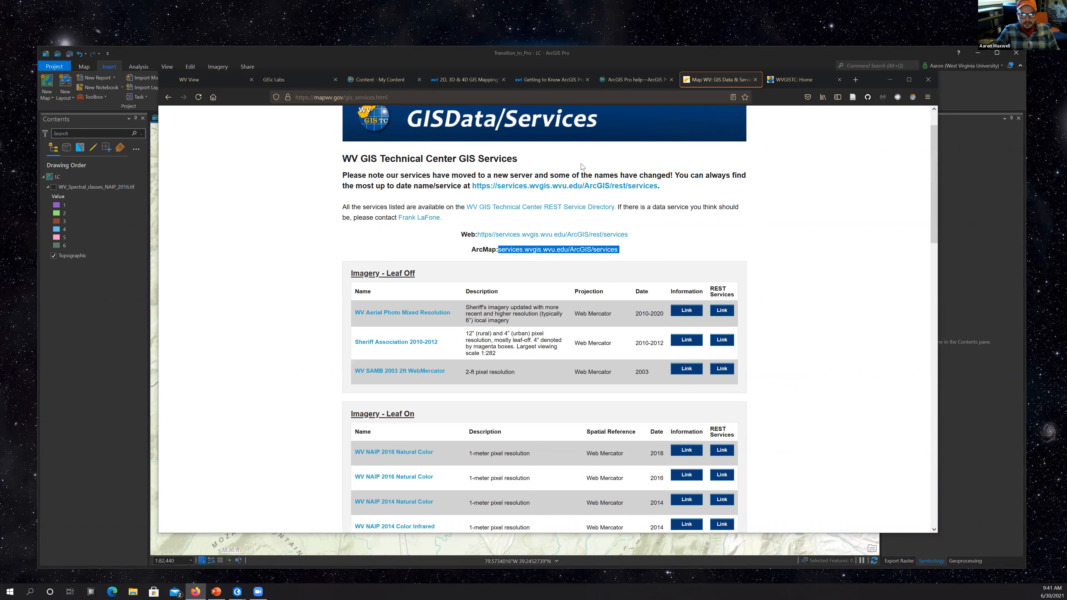
pyautogui.click(885, 80)
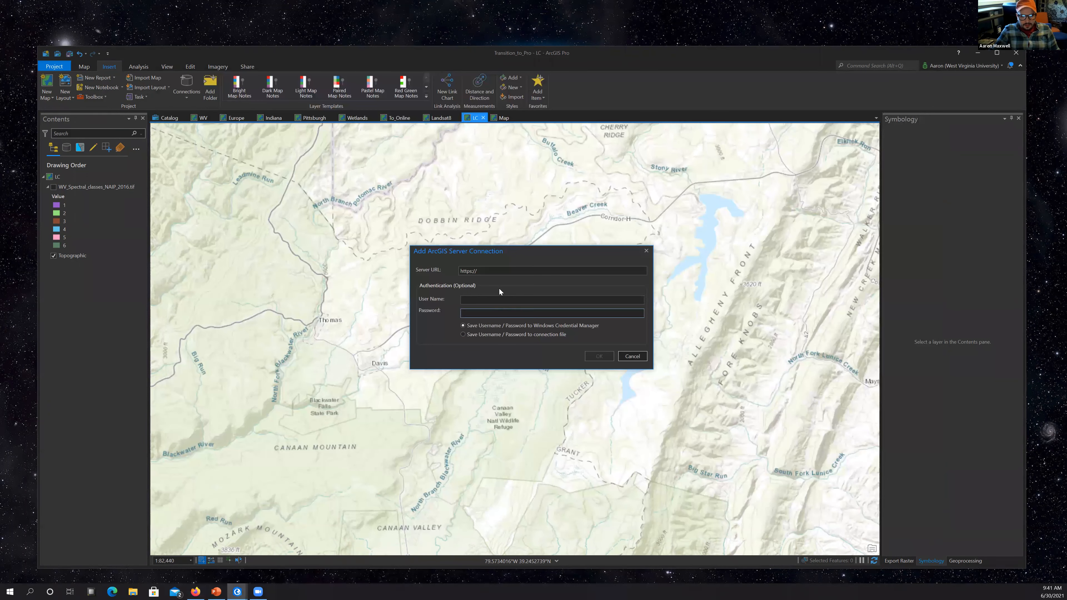
pyautogui.rightClick(501, 271)
pyautogui.click(518, 294)
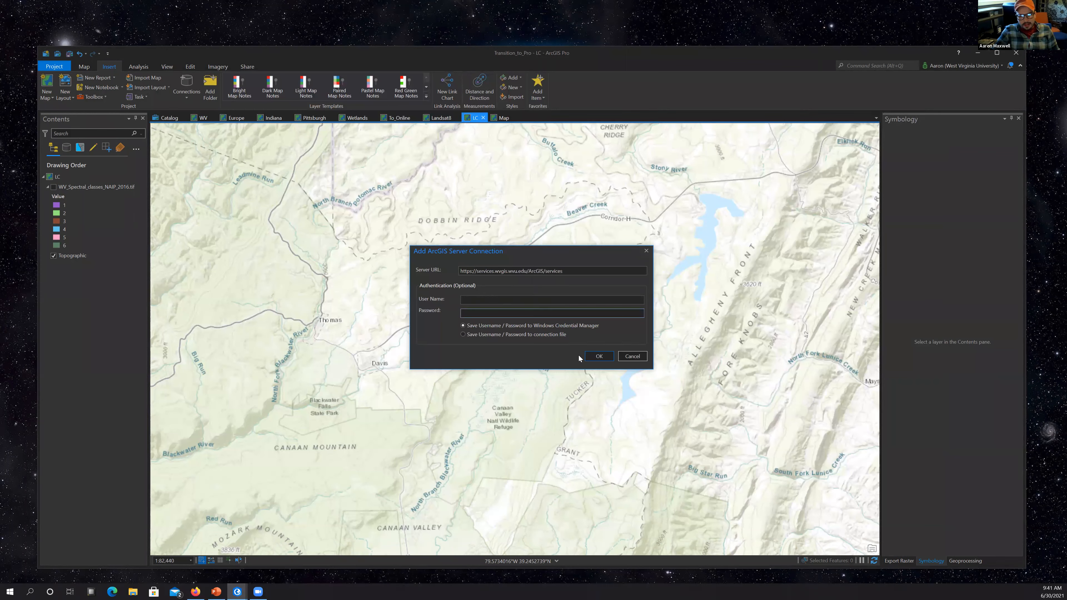
pyautogui.click(599, 358)
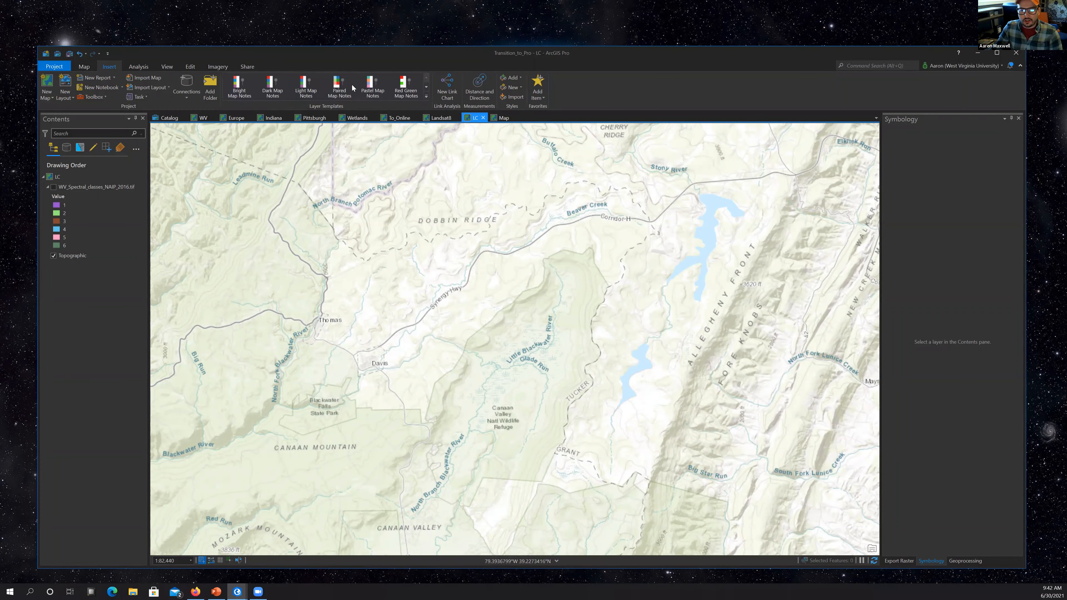
# Add the wv_imagery_NAIP_2014_1m_CIR map service from the connected server's Imagery_BaseMaps_EarthCover folder to the LC map.
pyautogui.click(86, 66)
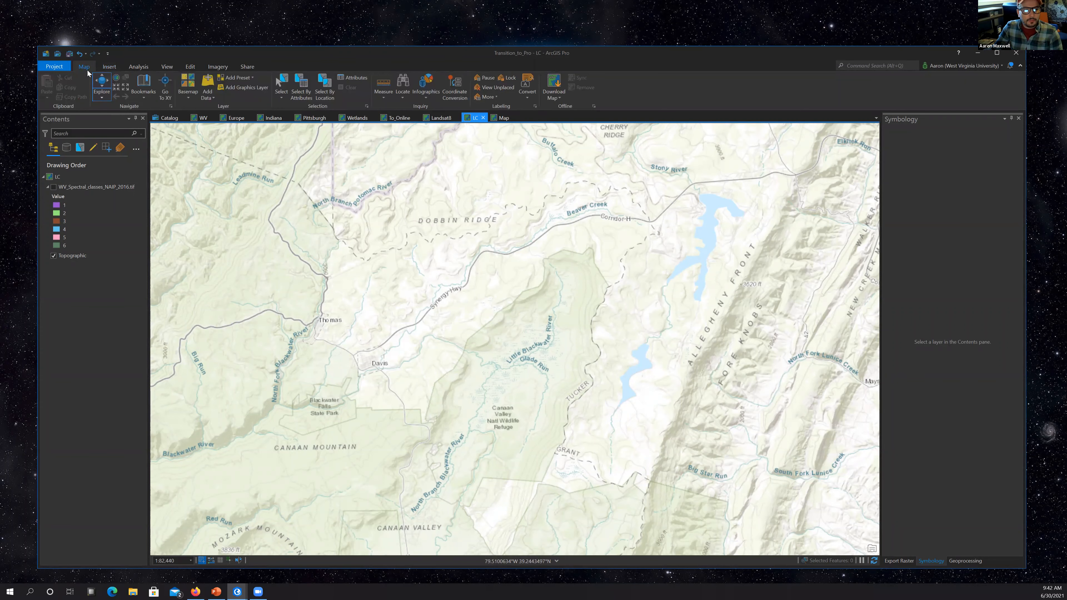
pyautogui.click(210, 84)
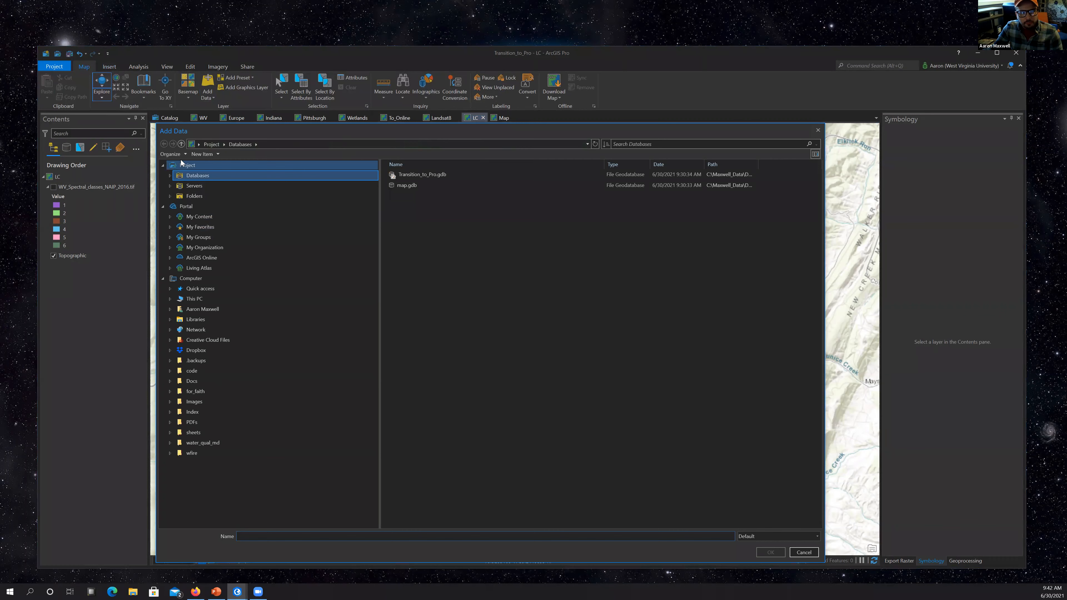
pyautogui.click(196, 187)
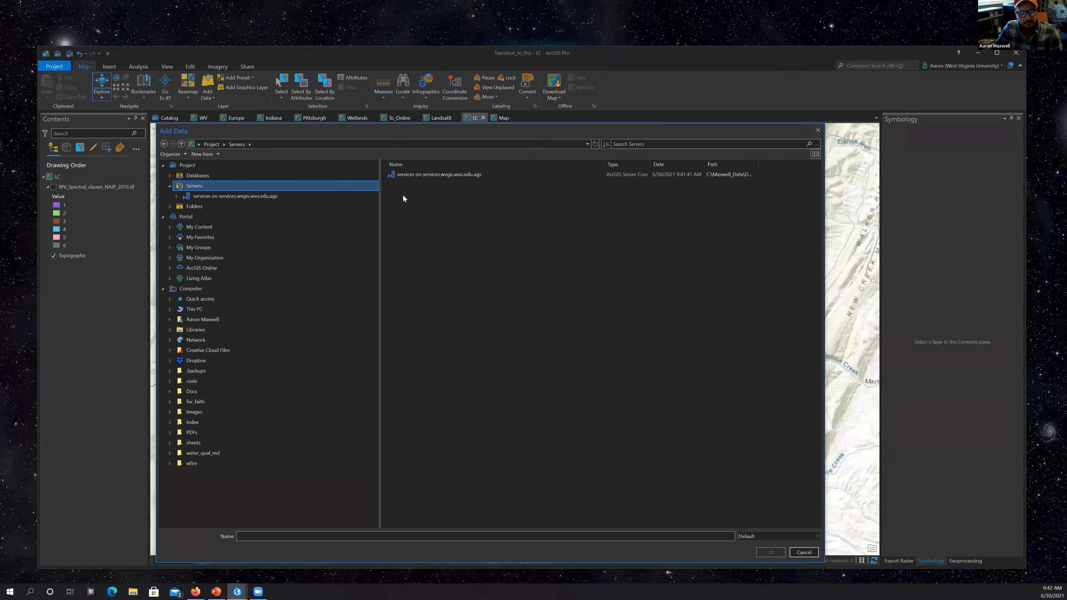
pyautogui.click(426, 177)
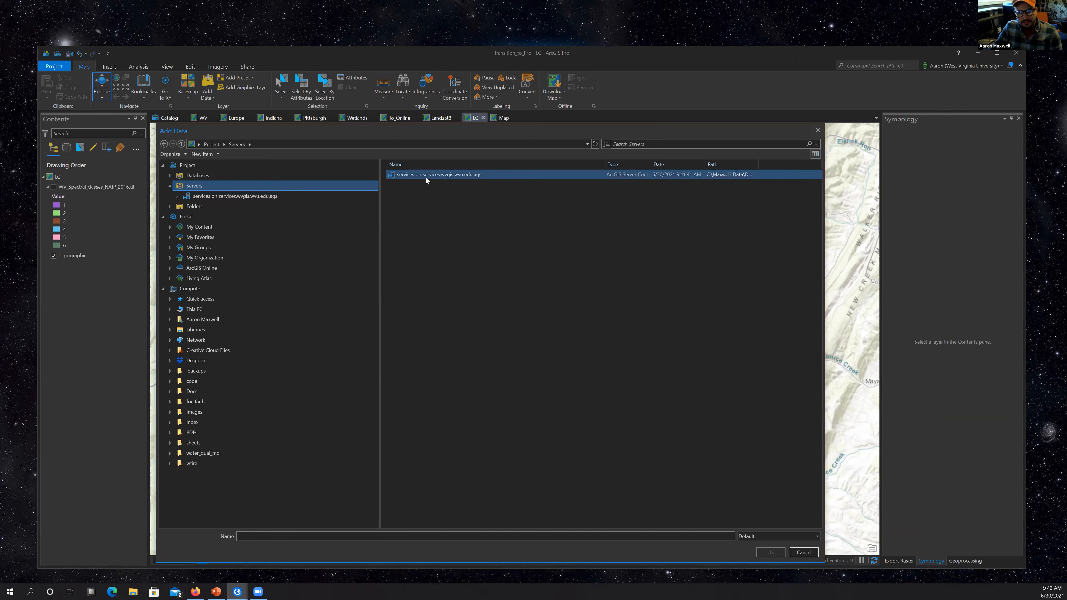
pyautogui.doubleClick(443, 177)
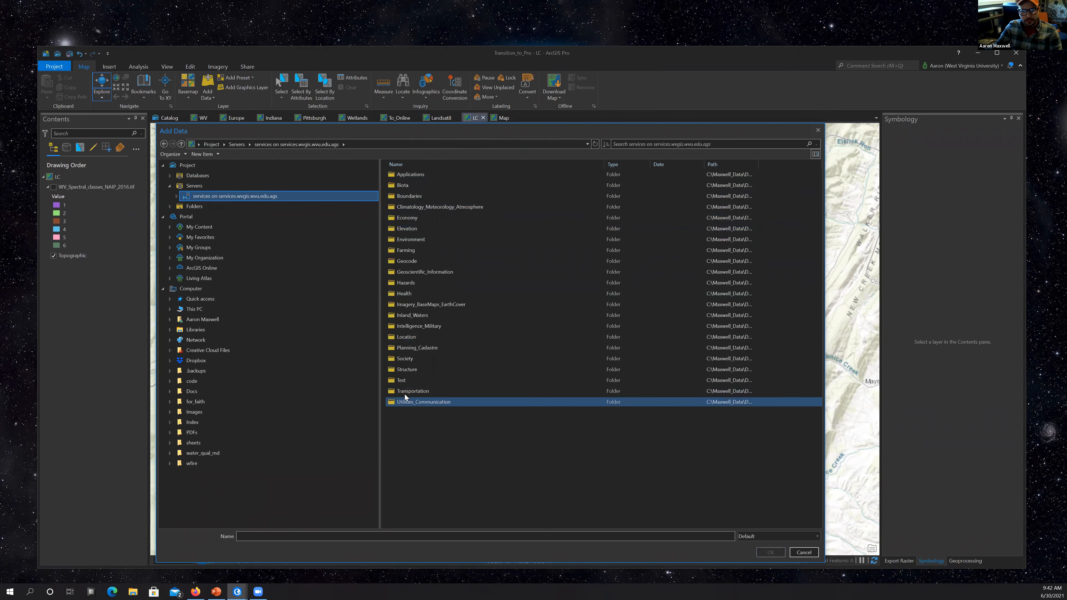
pyautogui.doubleClick(442, 303)
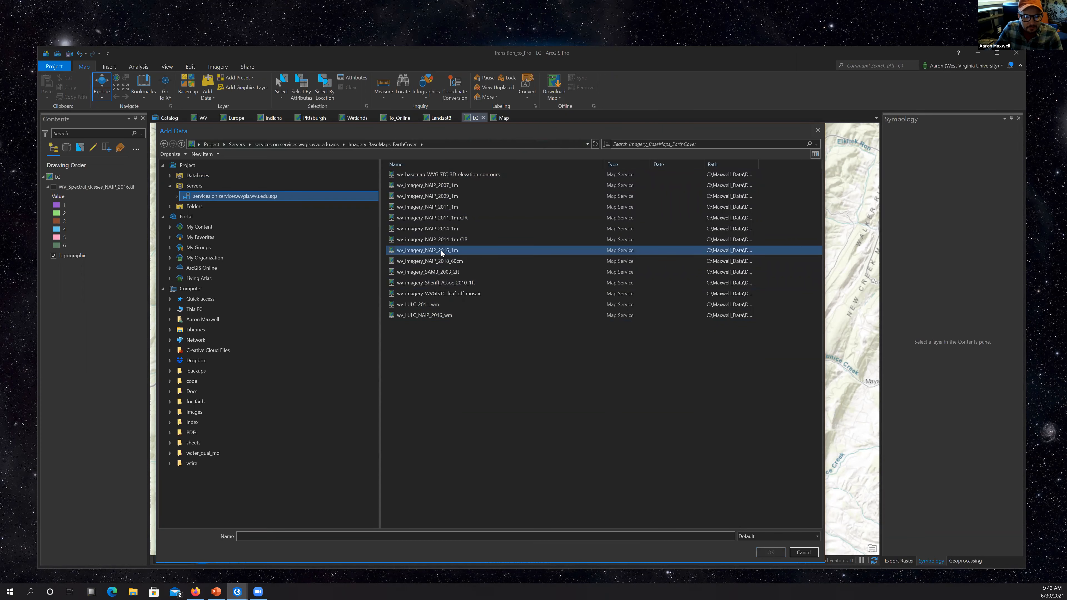
pyautogui.click(452, 239)
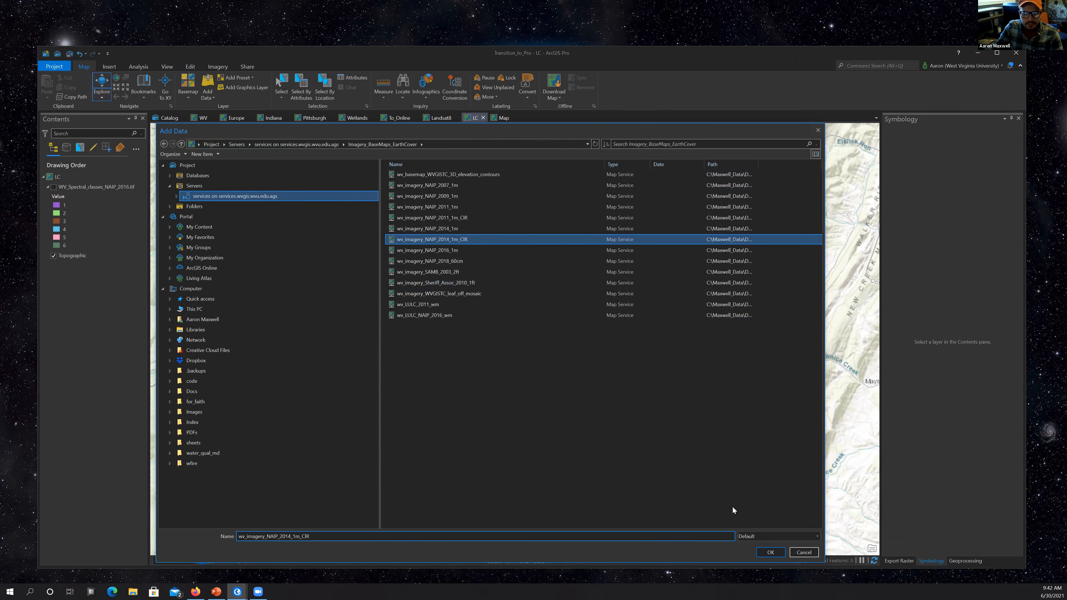
pyautogui.click(771, 552)
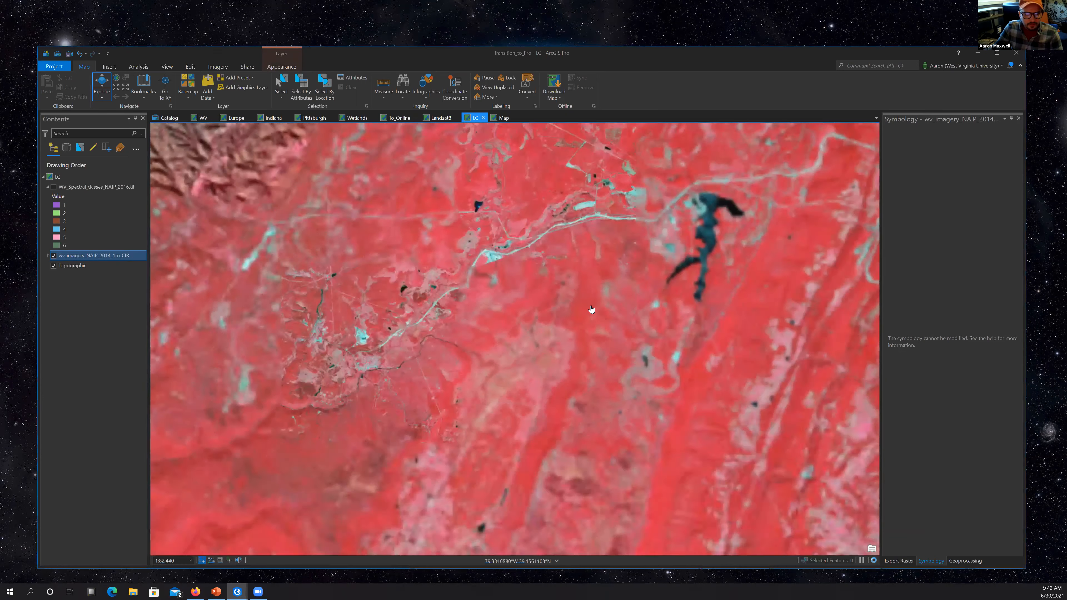
# Examine the 2014 NAIP color-infrared imagery at several scales around the lake, the river valley and the Mountain Lake Park area.
pyautogui.moveTo(532, 386); pyautogui.dragTo(540, 260)
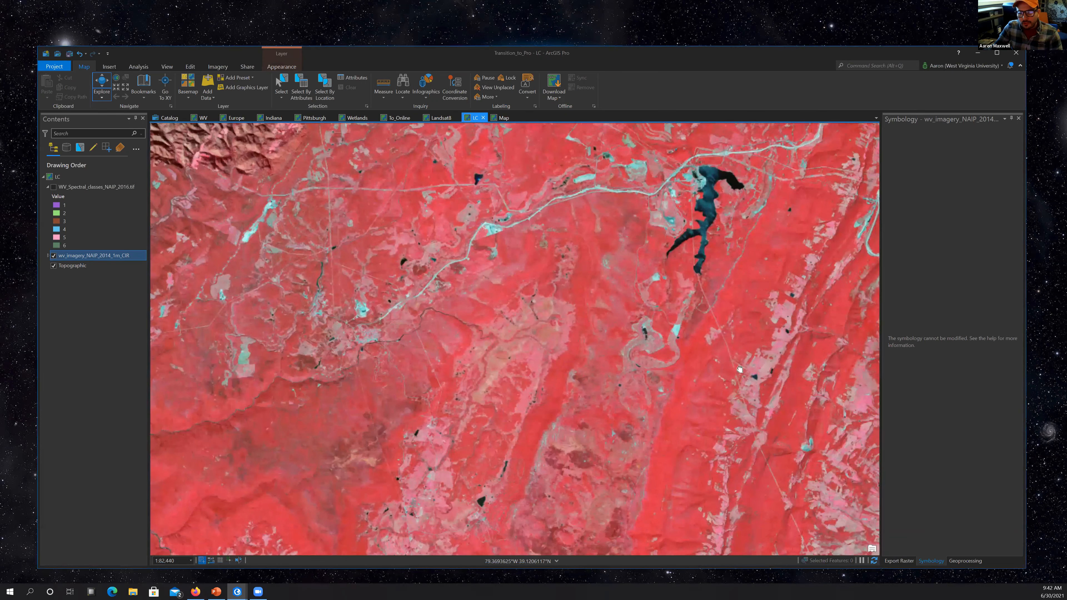
pyautogui.moveTo(568, 303); pyautogui.dragTo(740, 370)
pyautogui.moveTo(323, 192); pyautogui.dragTo(649, 332)
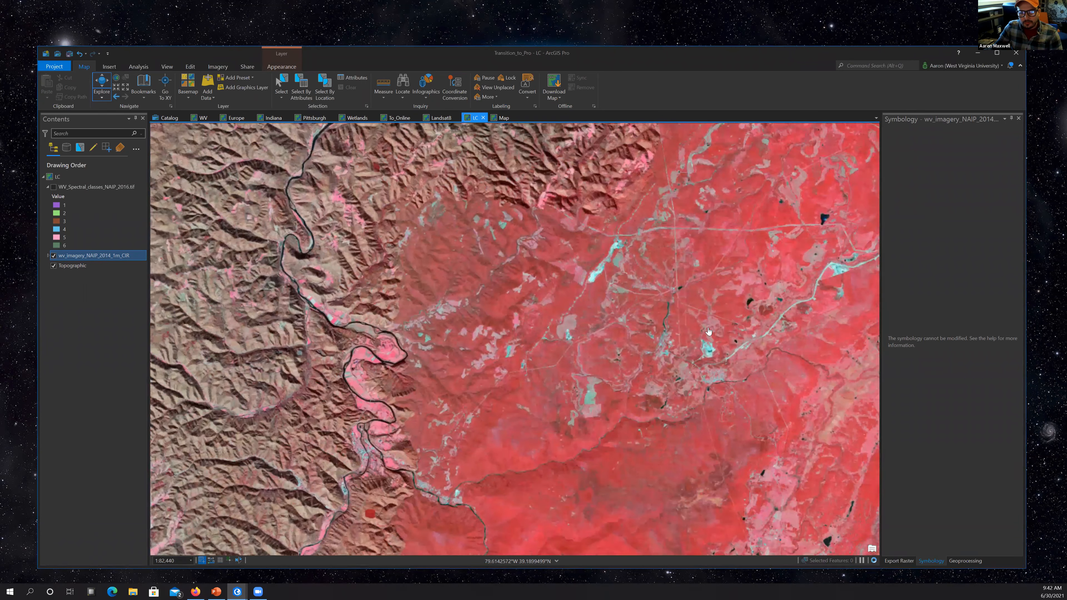
pyautogui.scroll(-1, 686, 343)
pyautogui.moveTo(423, 311); pyautogui.dragTo(555, 370)
pyautogui.scroll(-3, 654, 326)
pyautogui.moveTo(710, 261); pyautogui.dragTo(486, 291)
pyautogui.moveTo(756, 328); pyautogui.dragTo(581, 195)
pyautogui.moveTo(375, 422); pyautogui.dragTo(513, 374)
pyautogui.moveTo(621, 161); pyautogui.dragTo(642, 346)
pyautogui.moveTo(638, 220); pyautogui.dragTo(632, 355)
pyautogui.moveTo(674, 245)
pyautogui.mouseDown()
pyautogui.moveTo(605, 333)
pyautogui.moveTo(672, 246)
pyautogui.mouseUp()
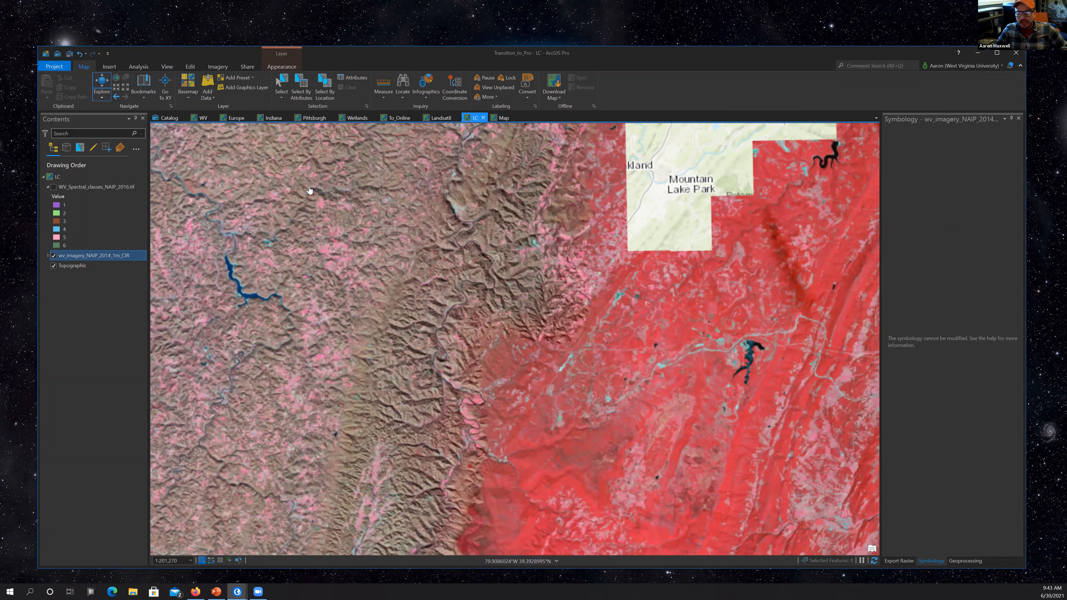
pyautogui.moveTo(239, 591)
pyautogui.click(202, 557)
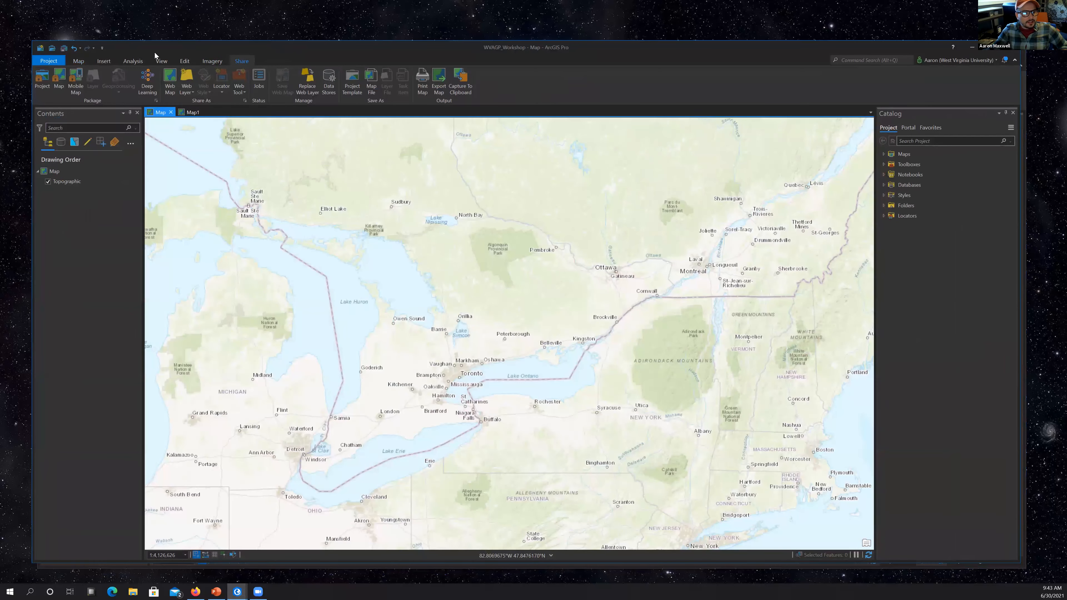
pyautogui.click(79, 61)
pyautogui.click(202, 76)
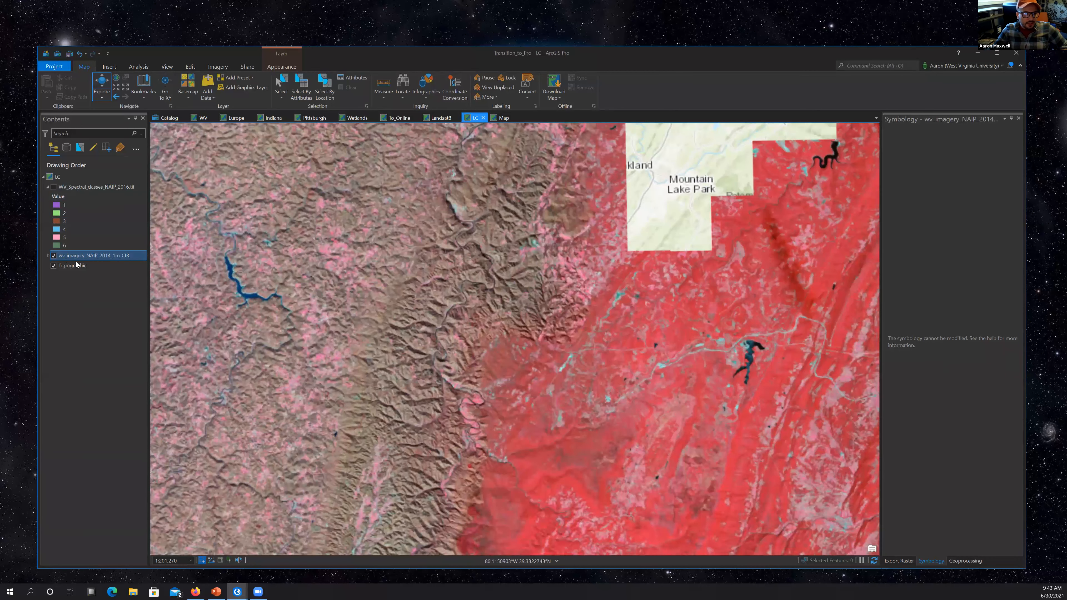
# Remove the wv_imagery_NAIP_2014_1m_CIR layer from the LC map.
pyautogui.rightClick(78, 257)
pyautogui.click(96, 273)
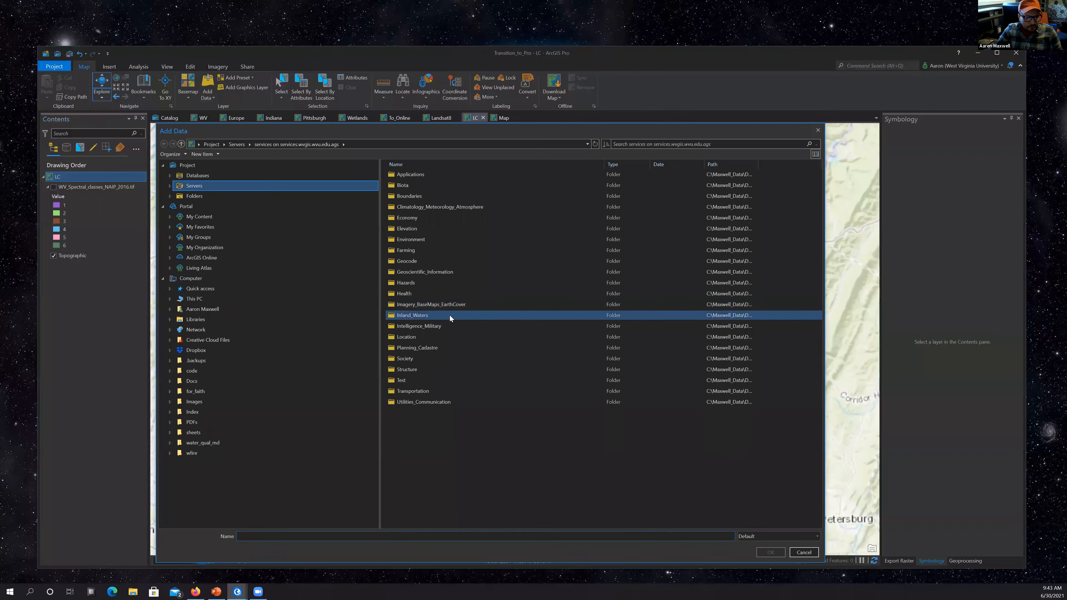
# Search the Living Atlas for "land cover" and add the Esri 2020 Land Cover layer to the LC map.
pyautogui.click(196, 269)
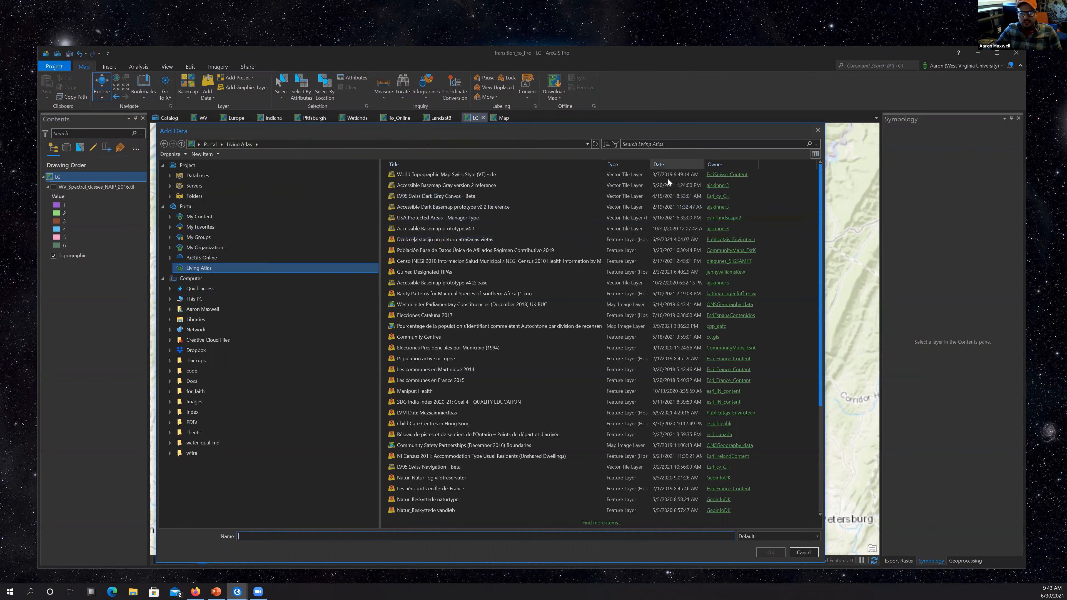
pyautogui.click(677, 144)
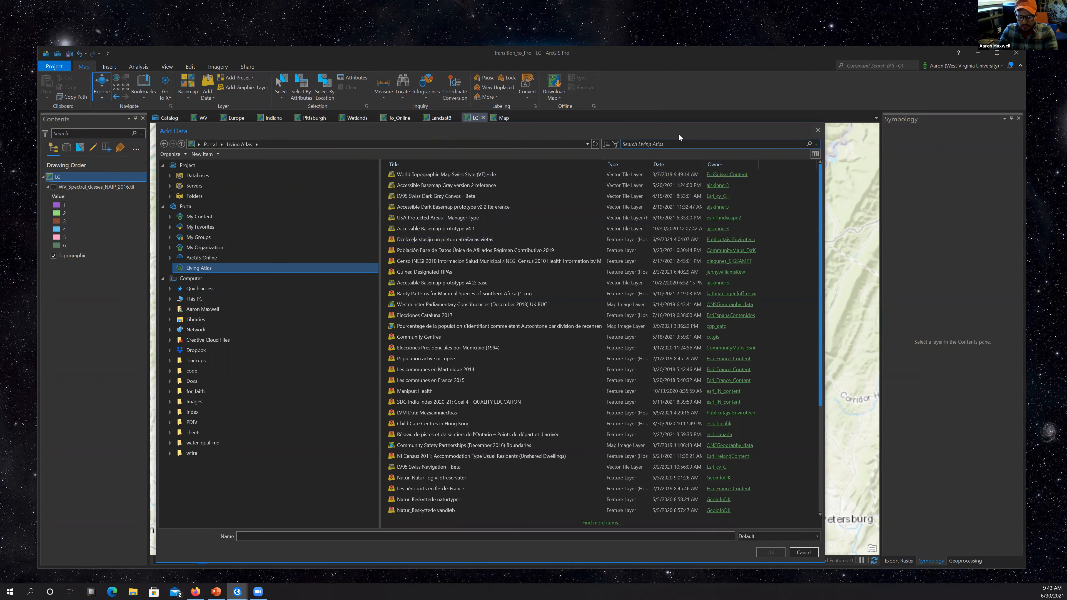
pyautogui.write('land cover')
pyautogui.press('Return')
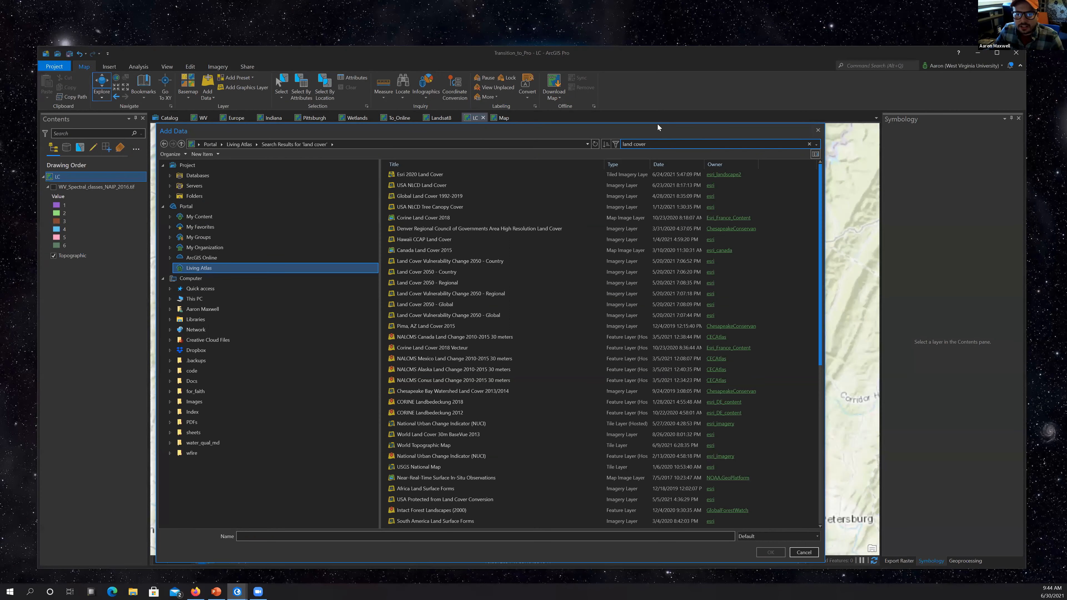
pyautogui.click(677, 178)
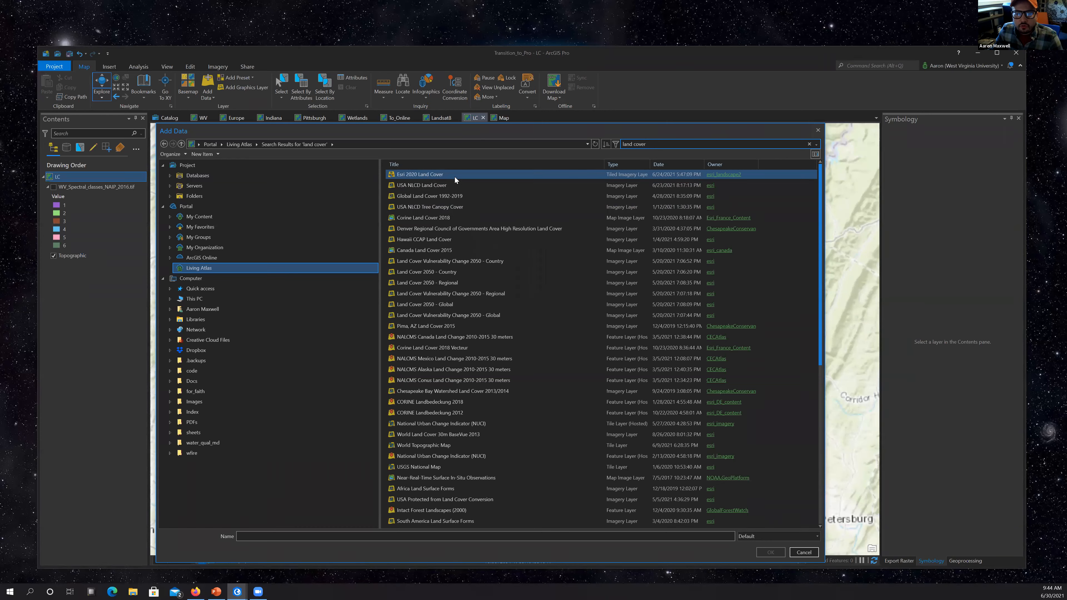
pyautogui.click(474, 185)
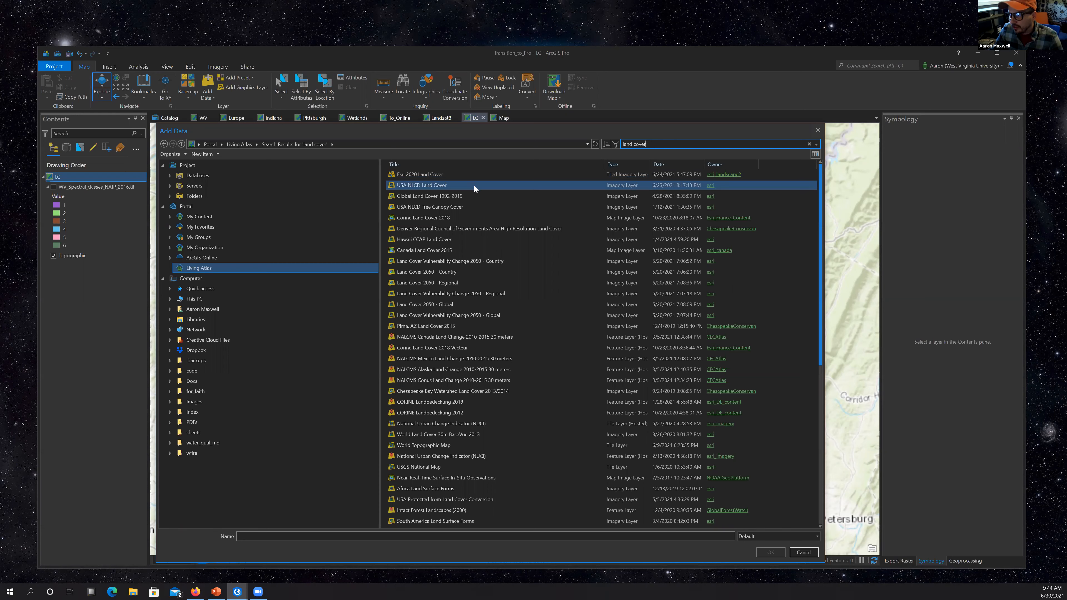
pyautogui.click(419, 176)
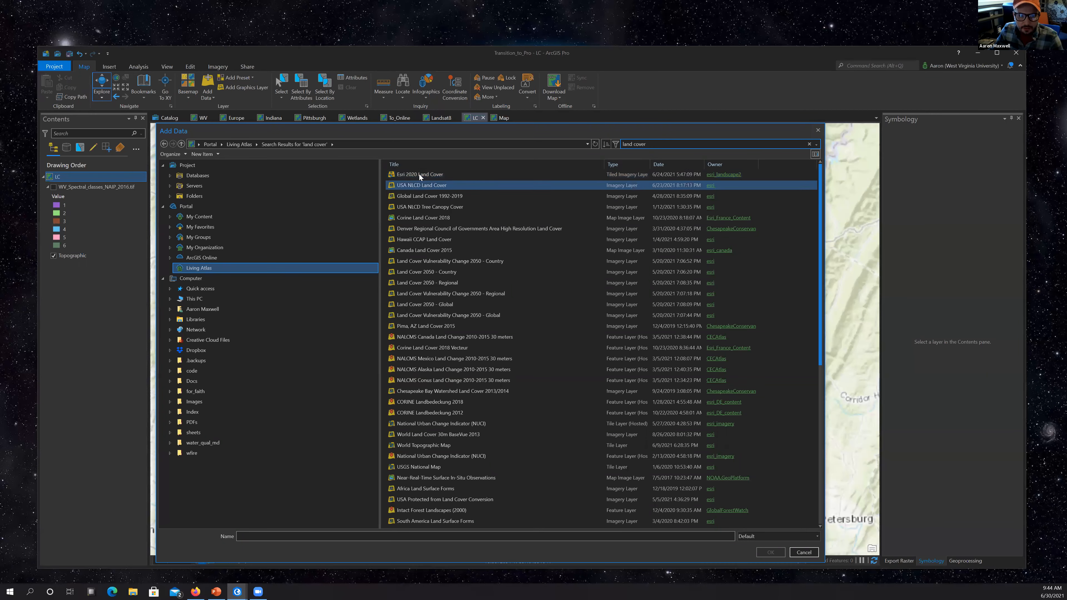
pyautogui.click(424, 186)
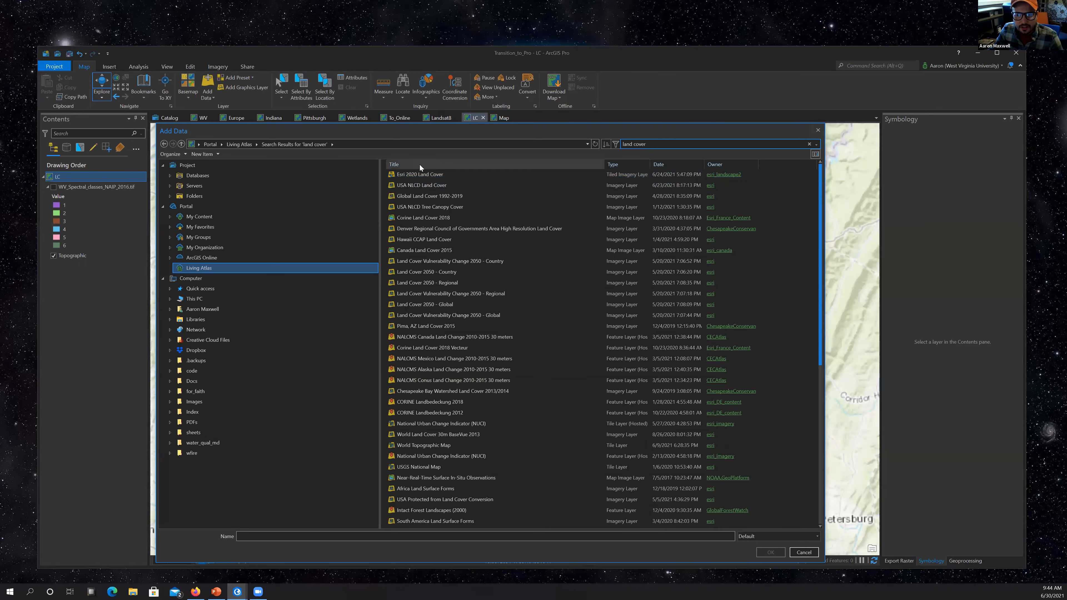
pyautogui.doubleClick(421, 176)
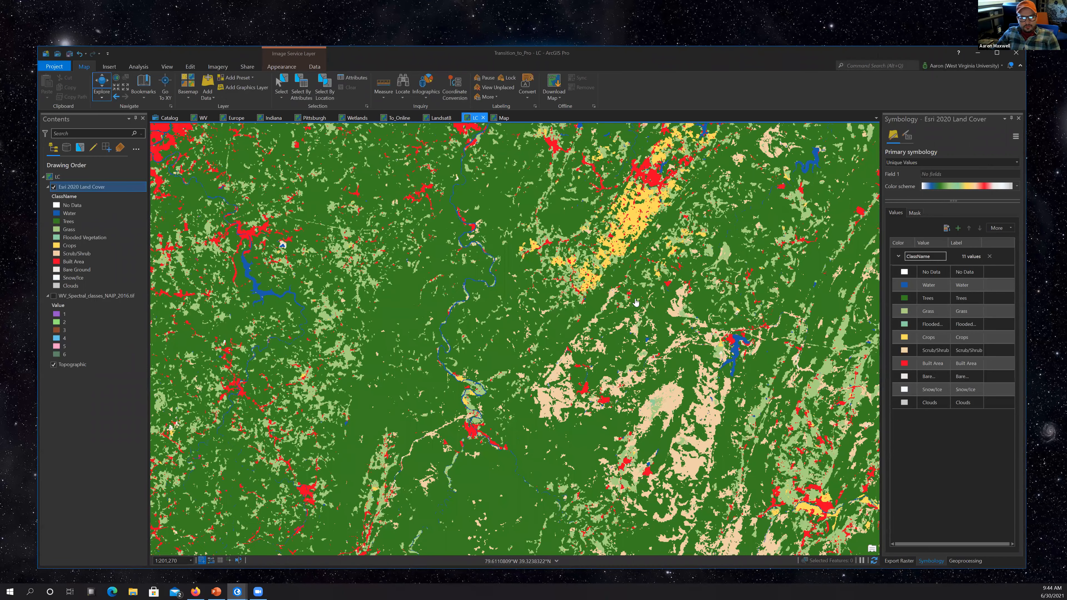
# Examine the Esri 2020 Land Cover classes across the eastern United States and the Great Lakes region.
pyautogui.scroll(-6, 636, 302)
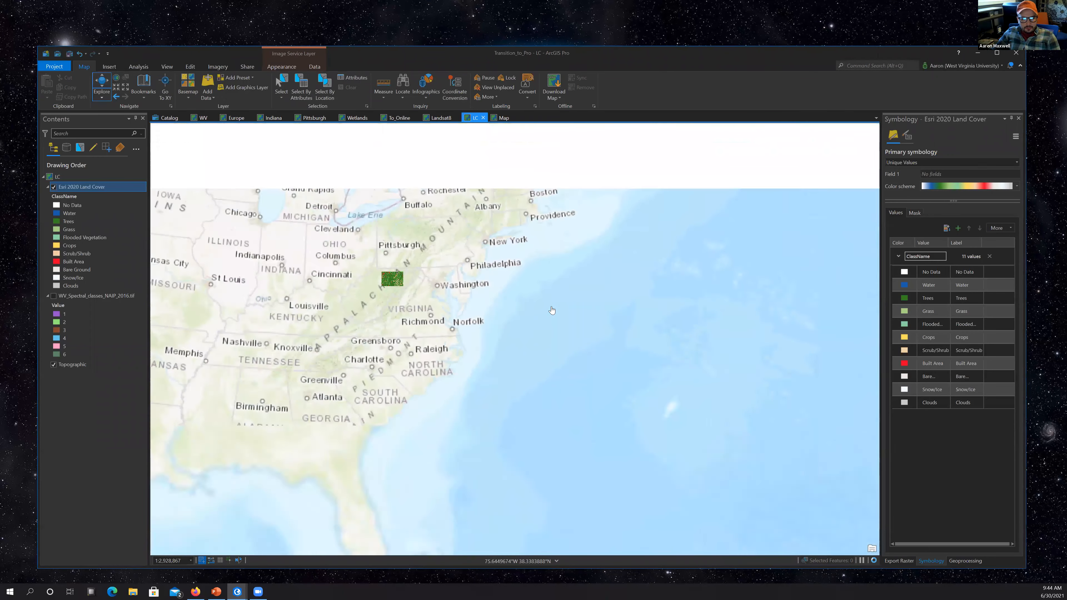
pyautogui.scroll(-3, 552, 310)
pyautogui.moveTo(321, 281); pyautogui.dragTo(468, 292)
pyautogui.scroll(1, 467, 292)
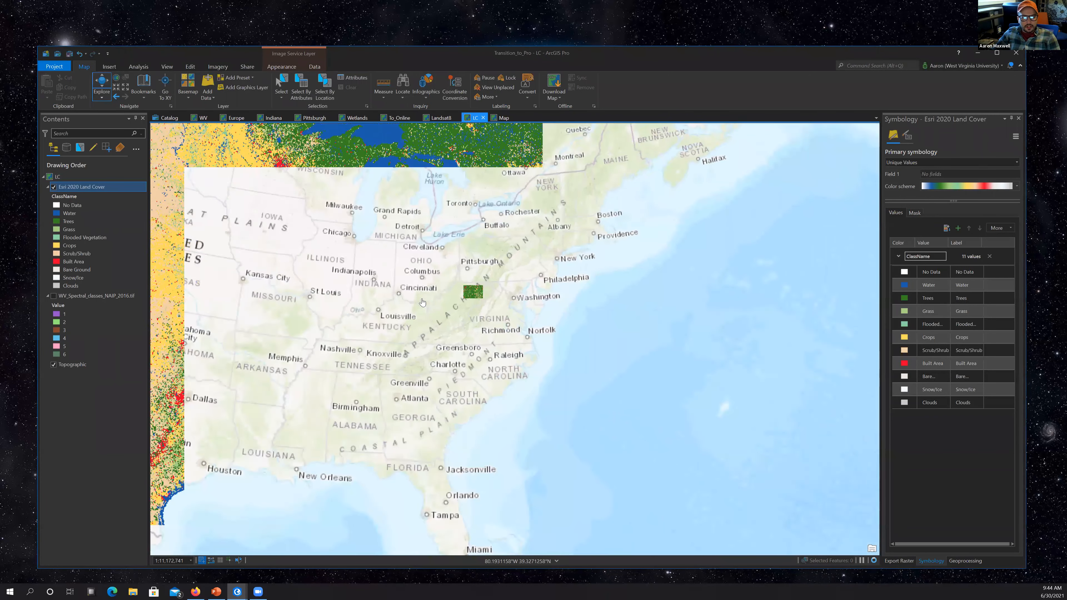
pyautogui.scroll(3, 463, 291)
pyautogui.moveTo(345, 181)
pyautogui.mouseDown()
pyautogui.moveTo(455, 186)
pyautogui.moveTo(472, 223)
pyautogui.mouseUp()
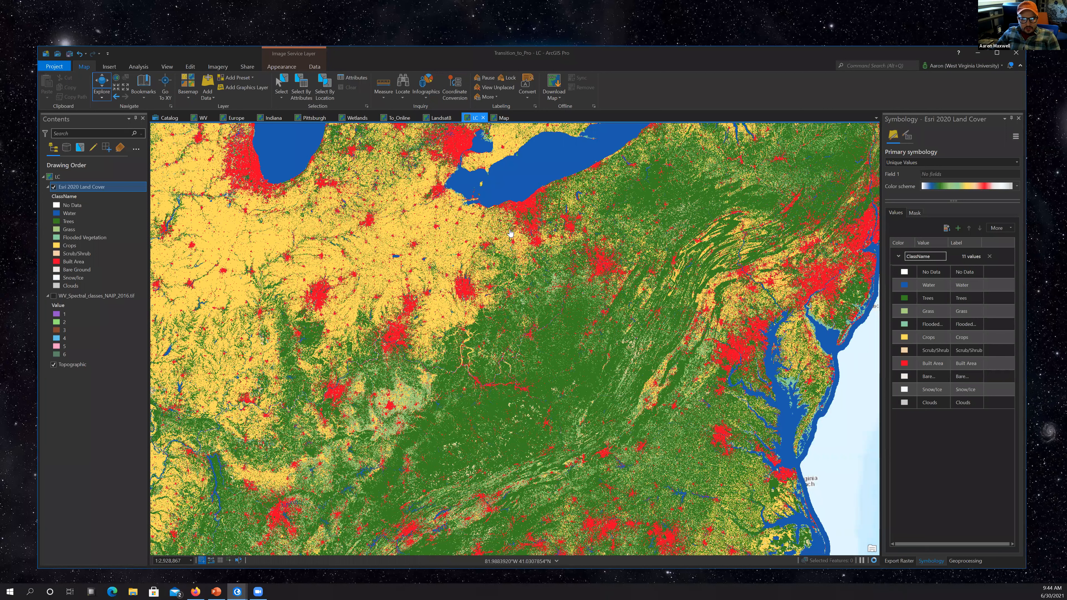
# Check the Esri 2020 Land Cover layer's raster export option, and remove the layer from the LC map.
pyautogui.rightClick(81, 187)
pyautogui.moveTo(135, 356)
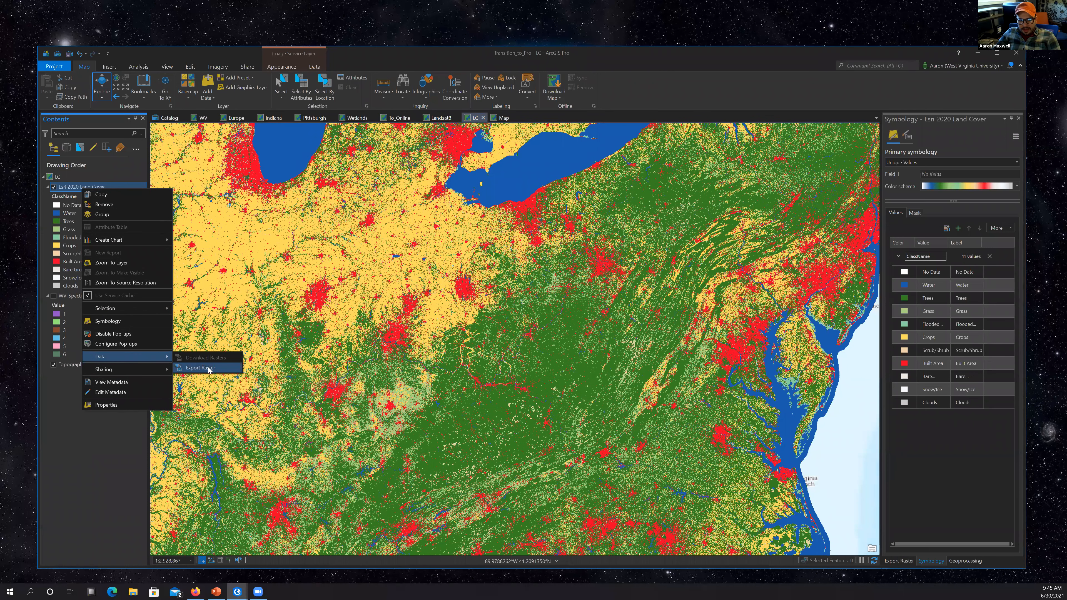
pyautogui.click(79, 190)
pyautogui.rightClick(79, 190)
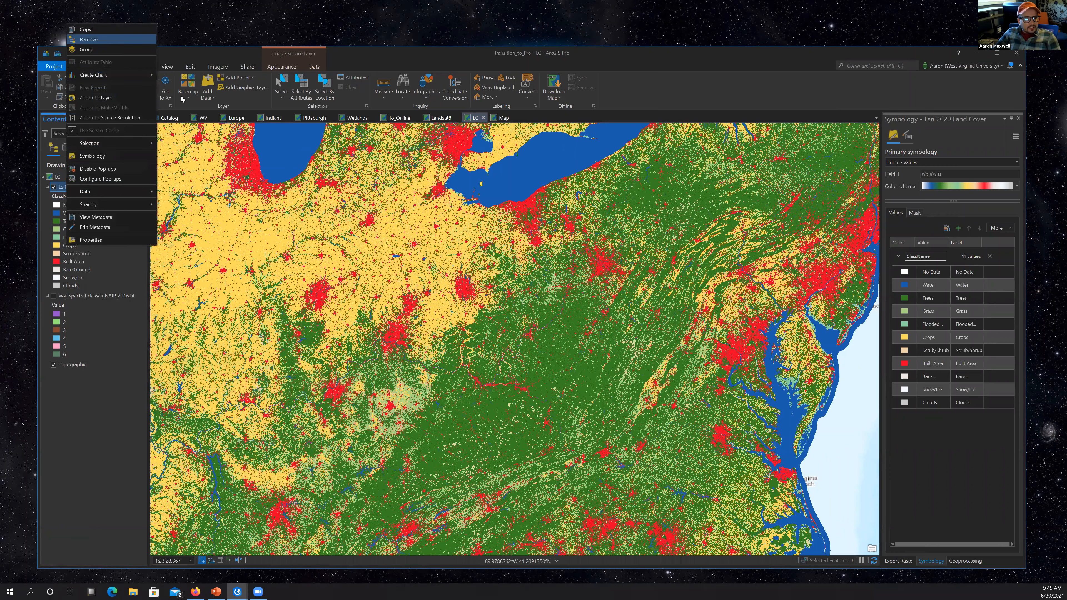
pyautogui.press('Return')
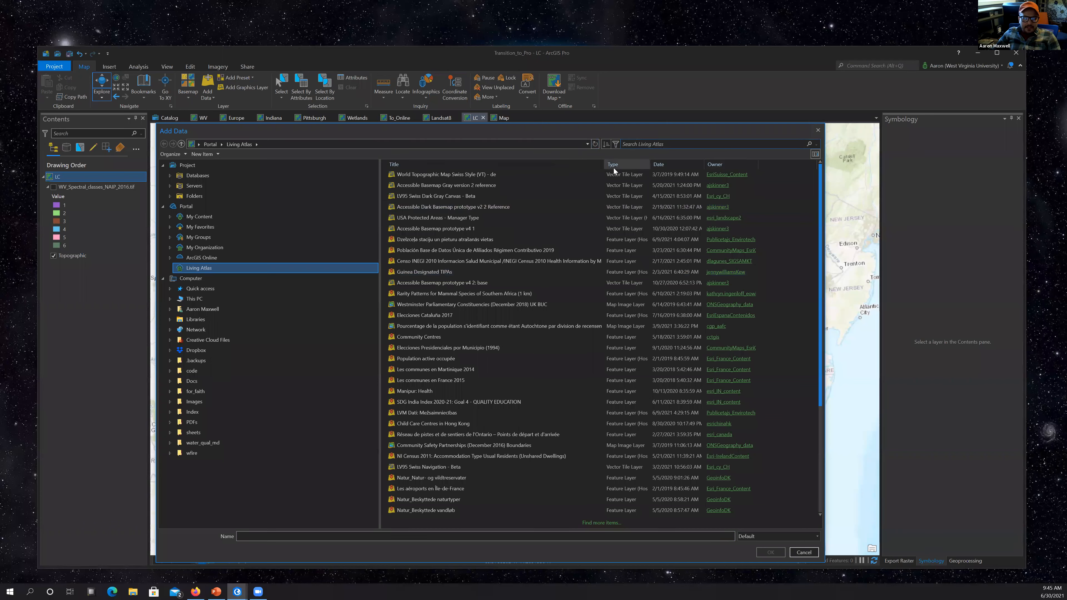
# Search the Living Atlas for "us census" and add Low Income Community Census Tracts - 2016 ACS to the LC map.
pyautogui.click(651, 142)
pyautogui.write('us census')
pyautogui.press('Return')
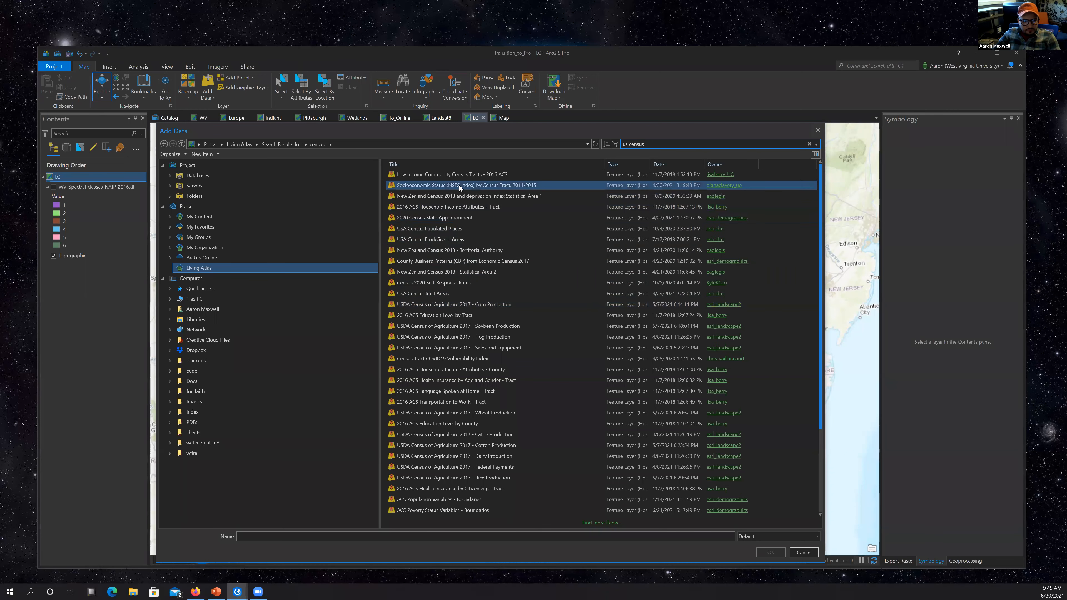
pyautogui.click(453, 174)
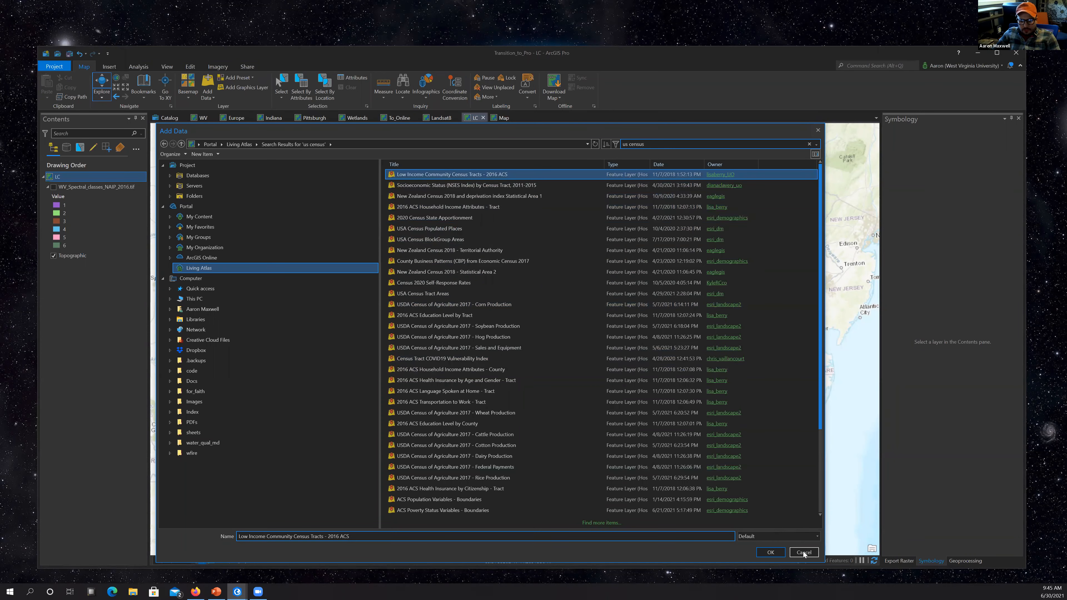
pyautogui.click(771, 552)
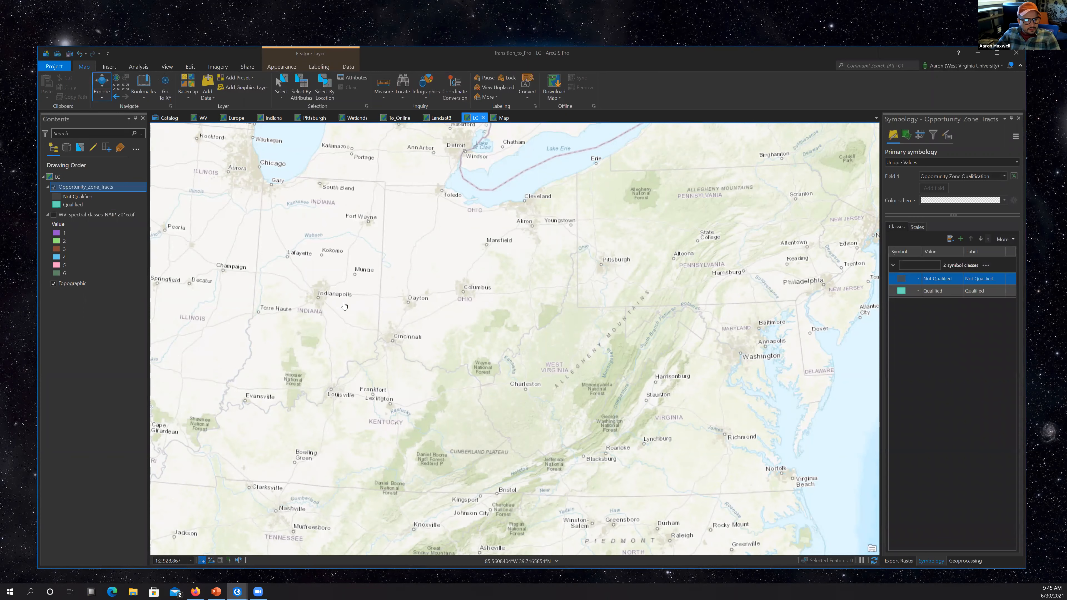
# Inspect the qualified tracts around Clarksburg up close, and remove the Opportunity_Zone_Tracts layer from the LC map.
pyautogui.scroll(5, 606, 354)
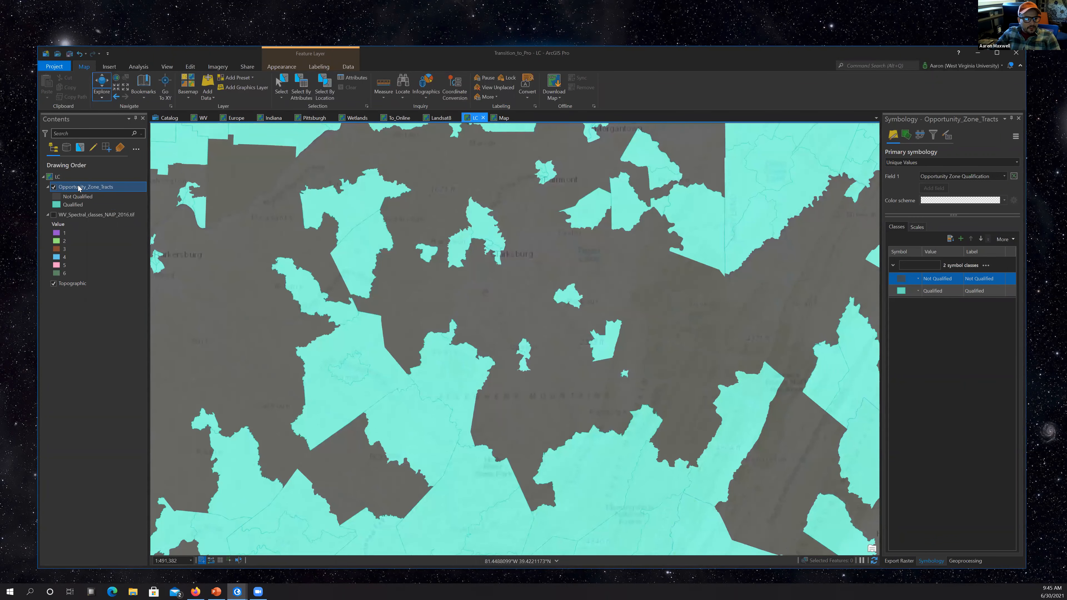
pyautogui.rightClick(78, 185)
pyautogui.click(100, 201)
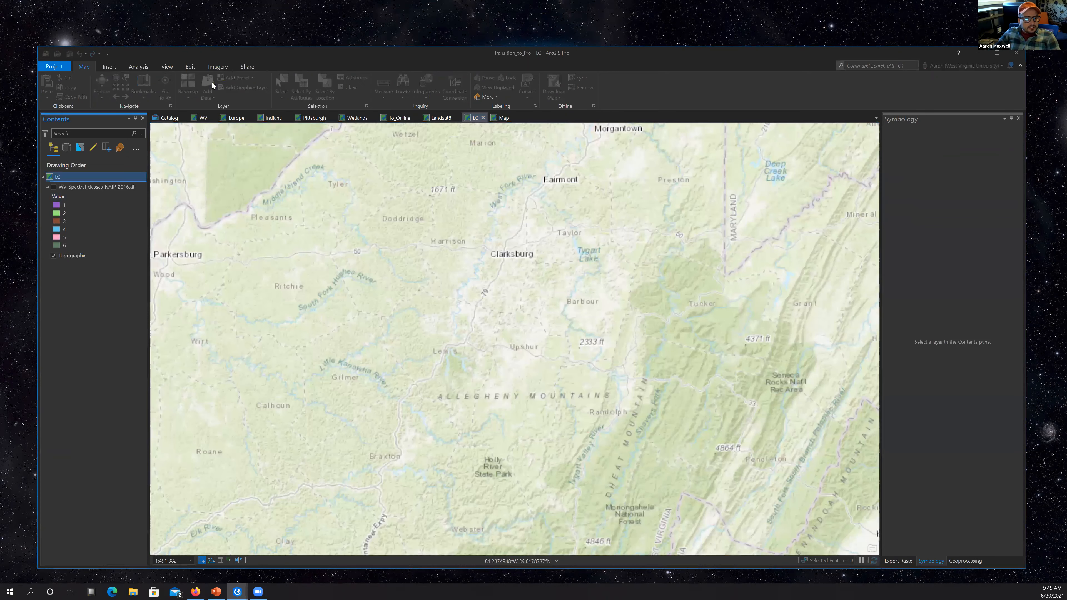
# Browse the data available to add from ArcGIS Online, My Organization and My Groups.
pyautogui.click(210, 98)
pyautogui.click(223, 110)
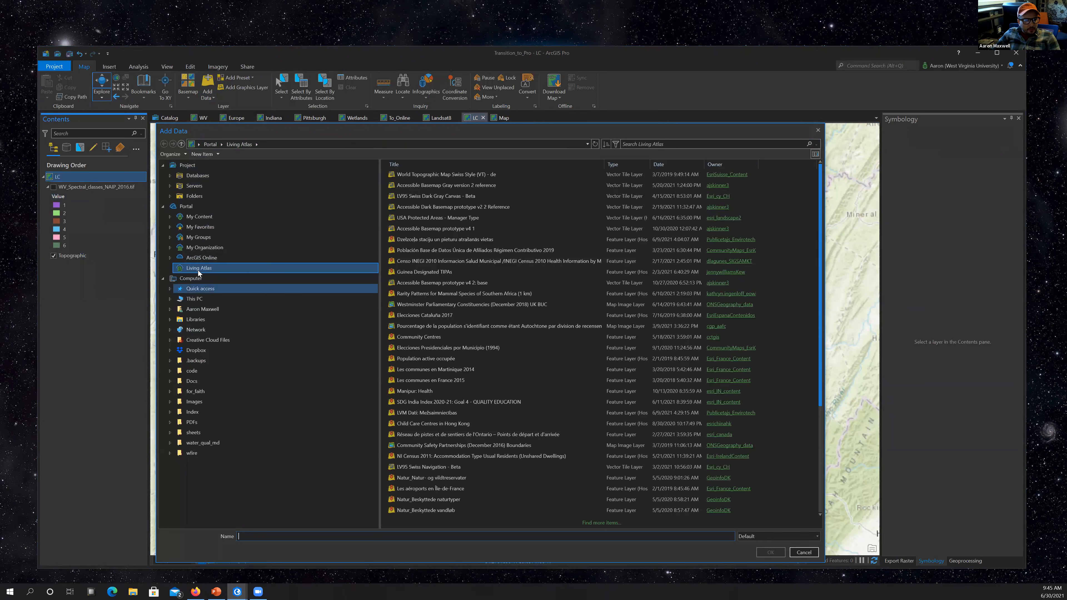
pyautogui.click(217, 258)
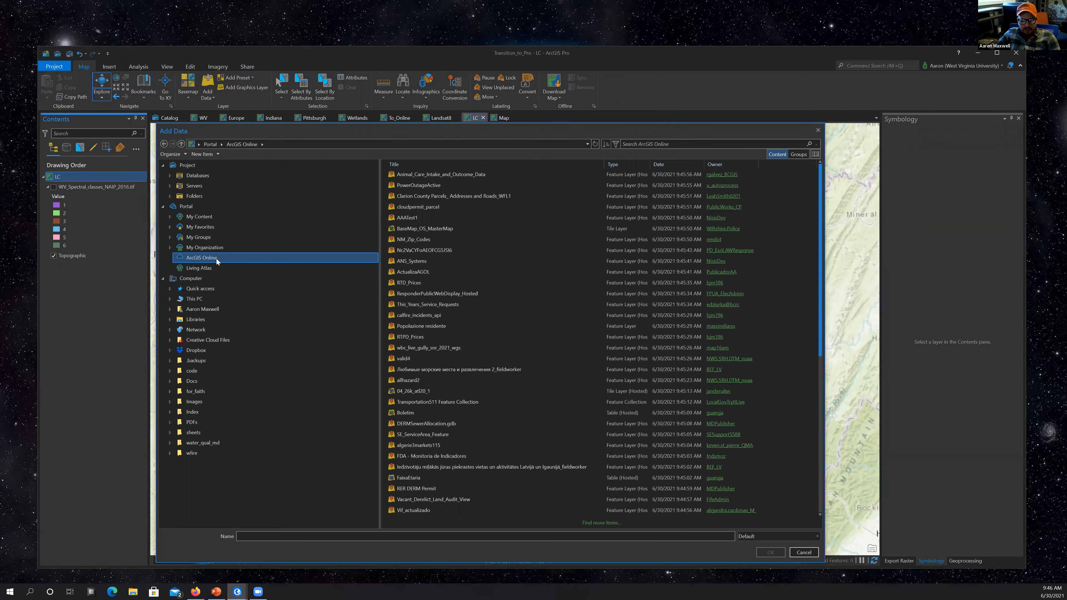
pyautogui.click(204, 247)
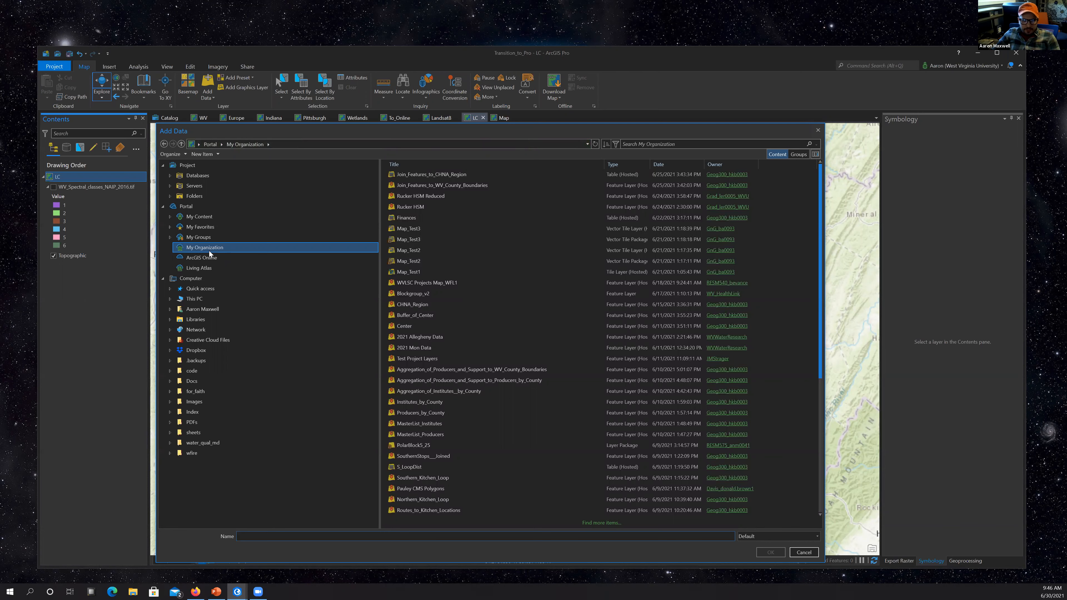
pyautogui.click(199, 239)
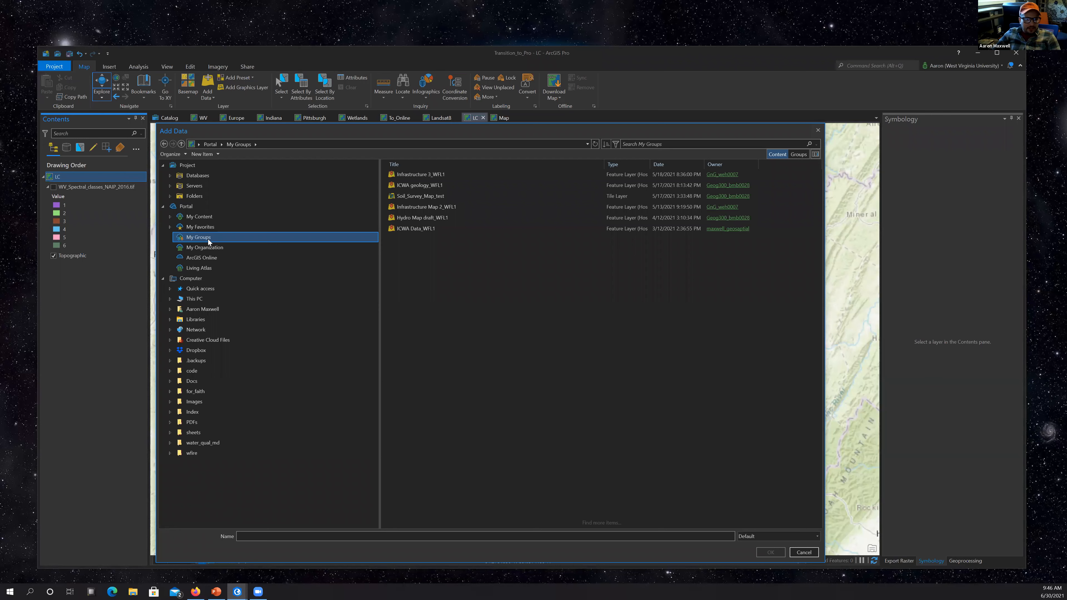
pyautogui.click(451, 186)
# Add the Copy of World Street Map (Night - Local Language) vector tile layer from My Content to the LC map.
pyautogui.click(196, 218)
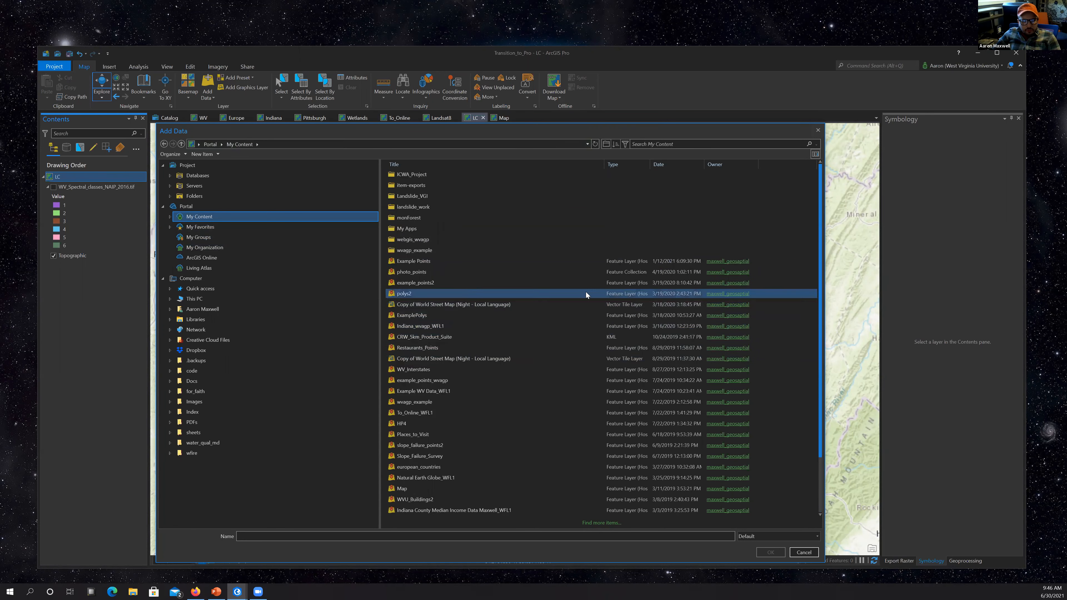
pyautogui.click(412, 305)
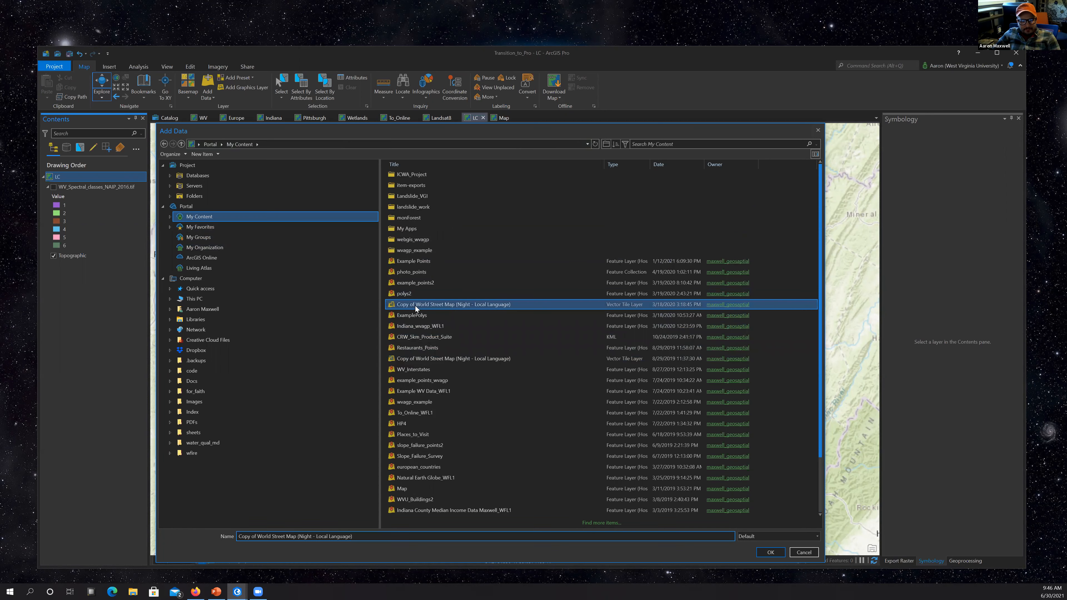
pyautogui.click(776, 554)
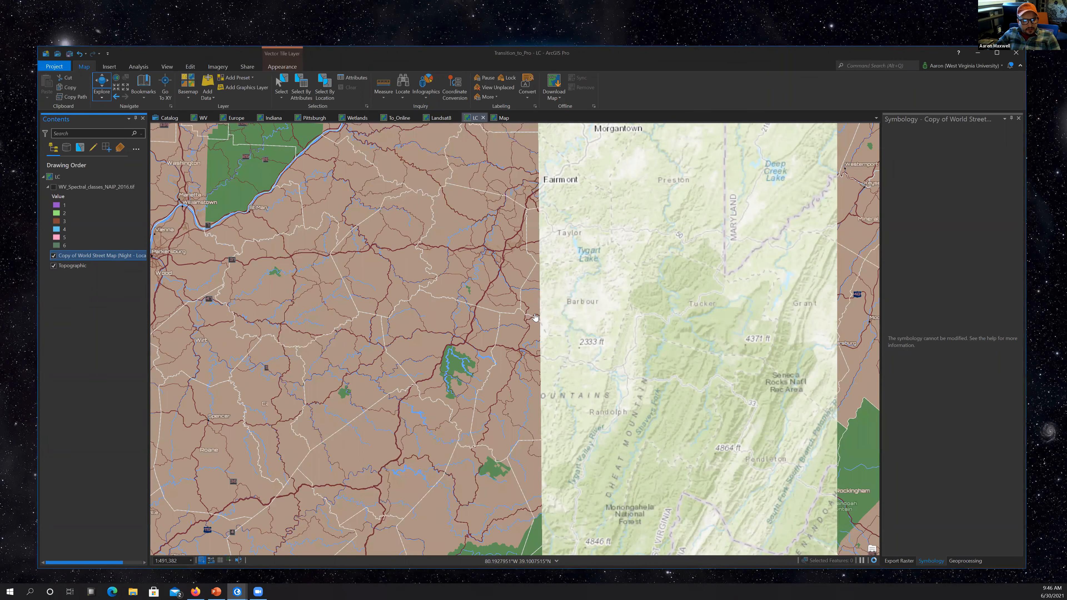
pyautogui.moveTo(690, 273)
pyautogui.mouseDown()
pyautogui.moveTo(547, 283)
pyautogui.moveTo(520, 264)
pyautogui.mouseUp()
pyautogui.moveTo(401, 381); pyautogui.dragTo(543, 302)
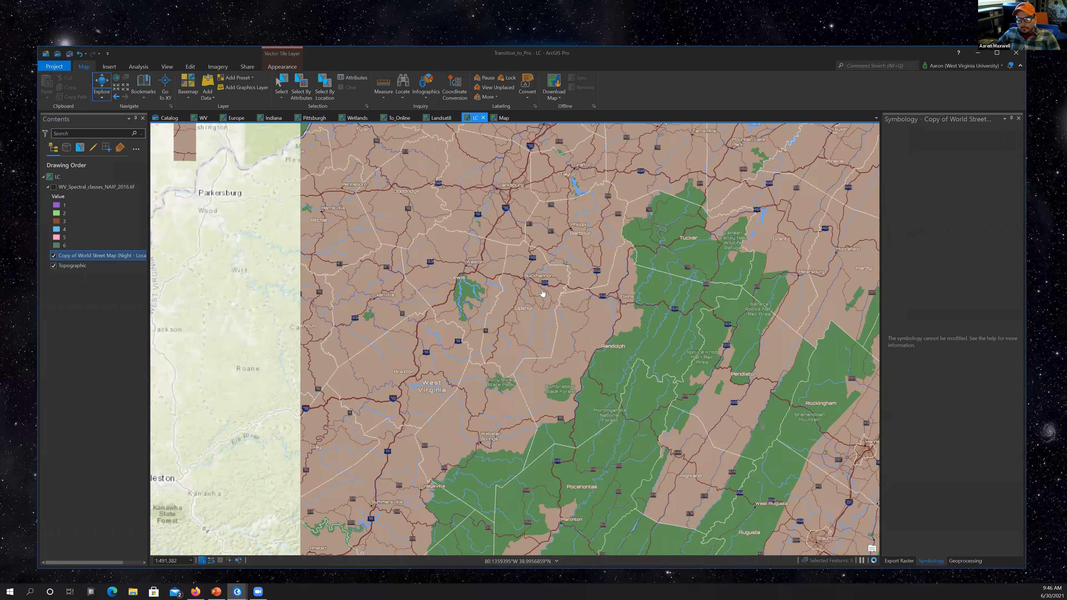
pyautogui.scroll(-4, 542, 293)
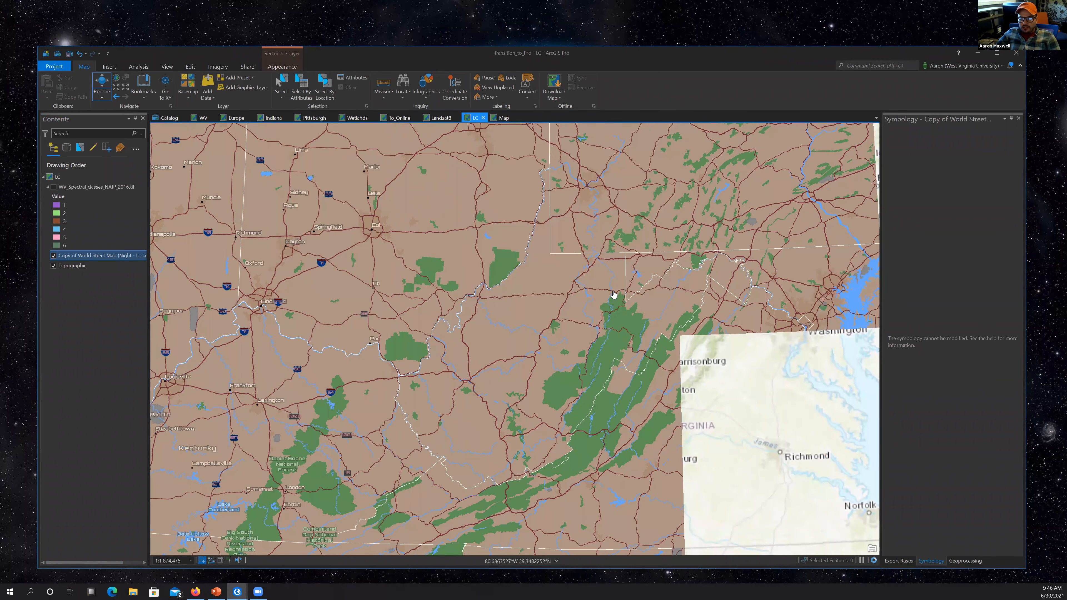
pyautogui.scroll(1, 613, 295)
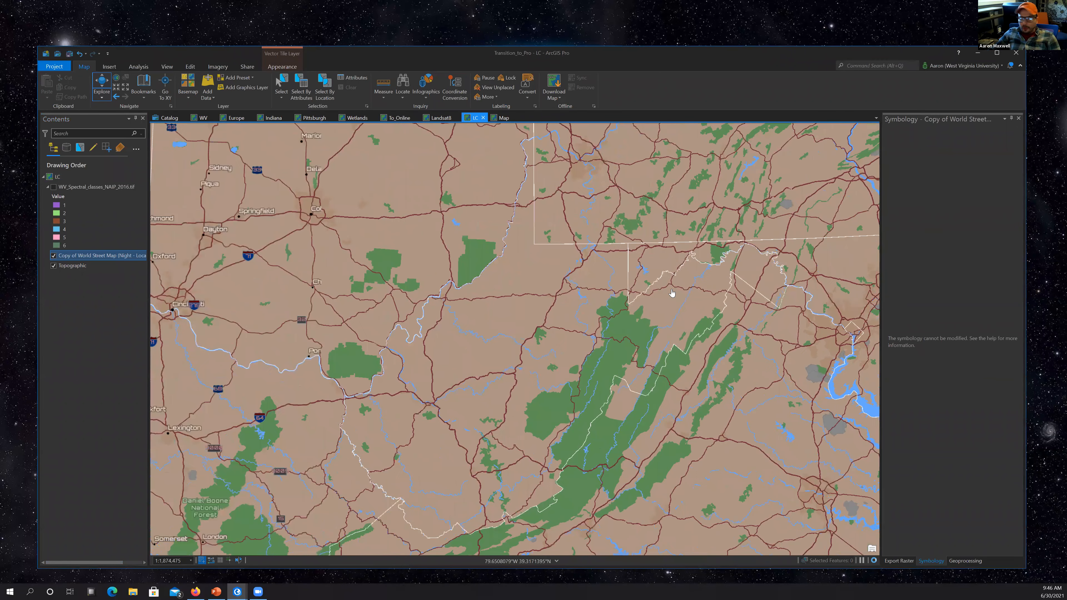
# Remove the Copy of World Street Map (Night - Local Language) layer from the LC map, and switch to the PowerPoint slide show.
pyautogui.scroll(1, 672, 292)
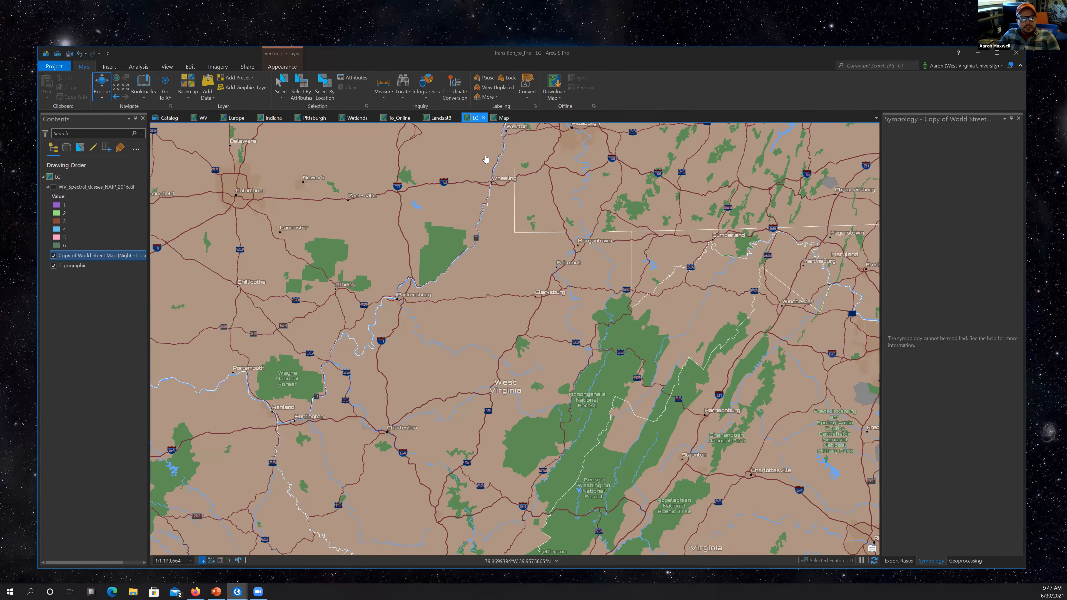
pyautogui.scroll(-1, 521, 196)
pyautogui.scroll(-2, 589, 231)
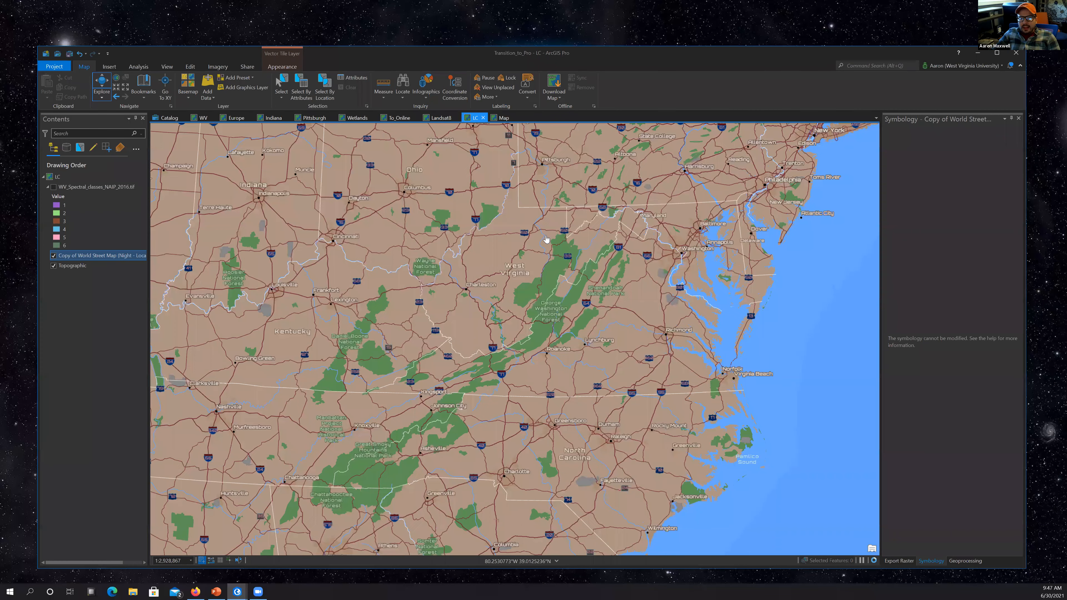
pyautogui.scroll(2, 545, 238)
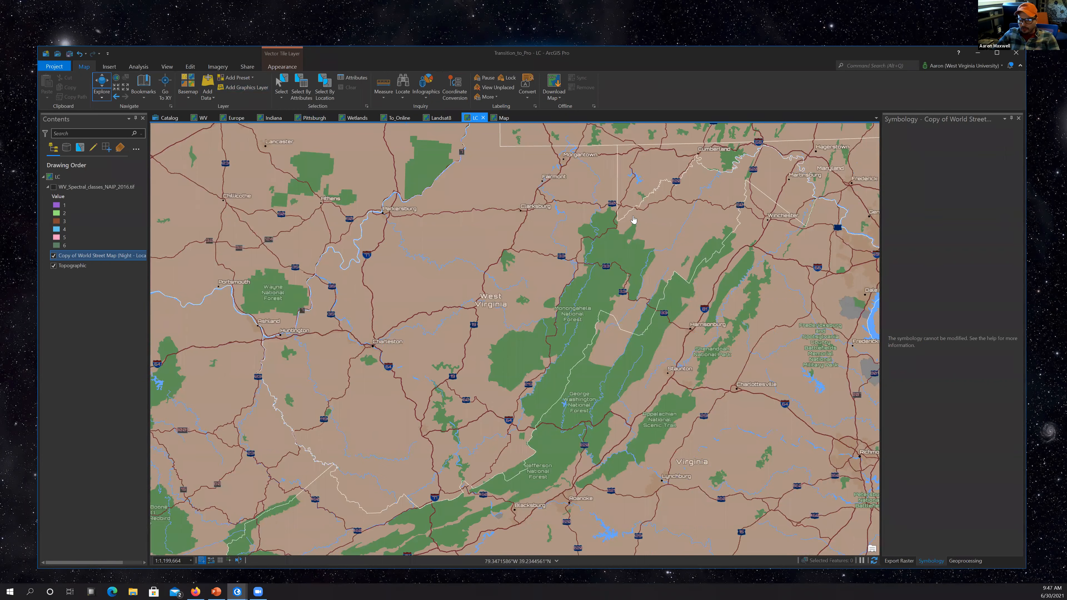
pyautogui.keyDown('ctrl'); pyautogui.click(101, 264); pyautogui.keyUp('ctrl')
pyautogui.rightClick(105, 256)
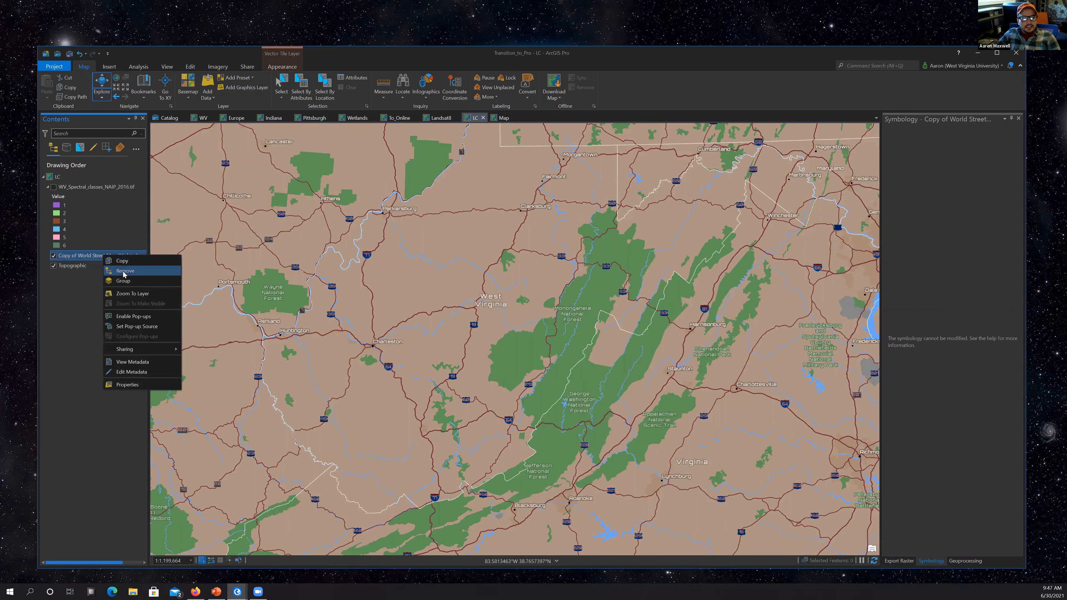
pyautogui.click(124, 272)
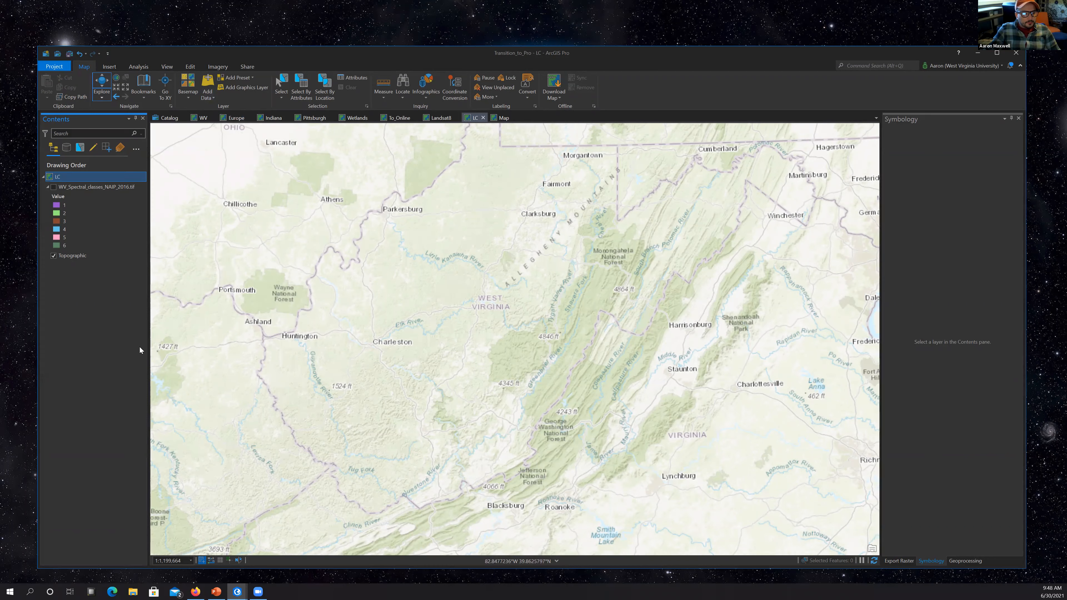
pyautogui.click(216, 591)
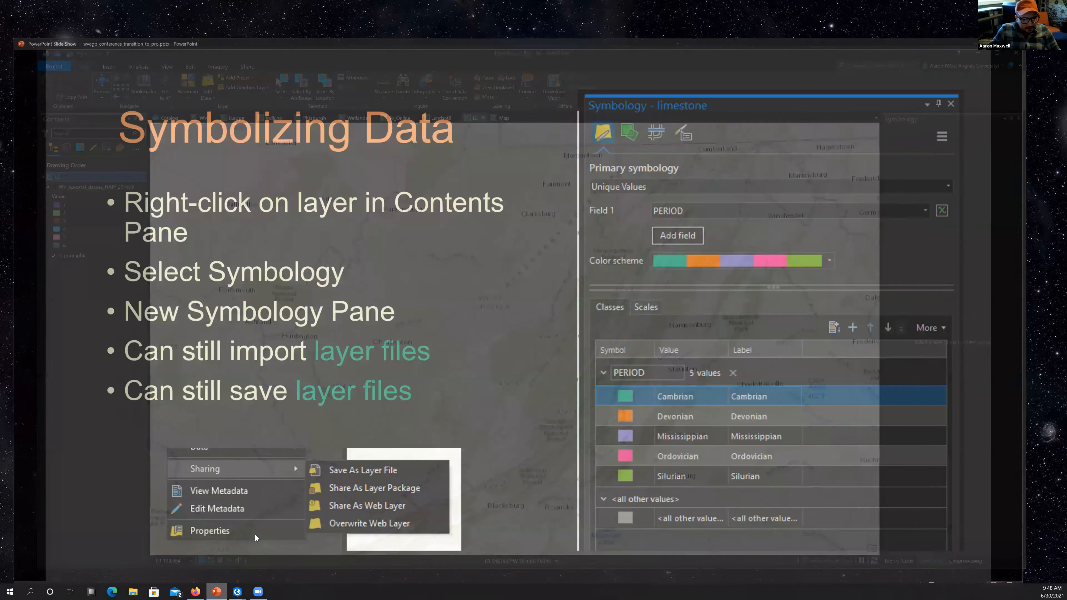
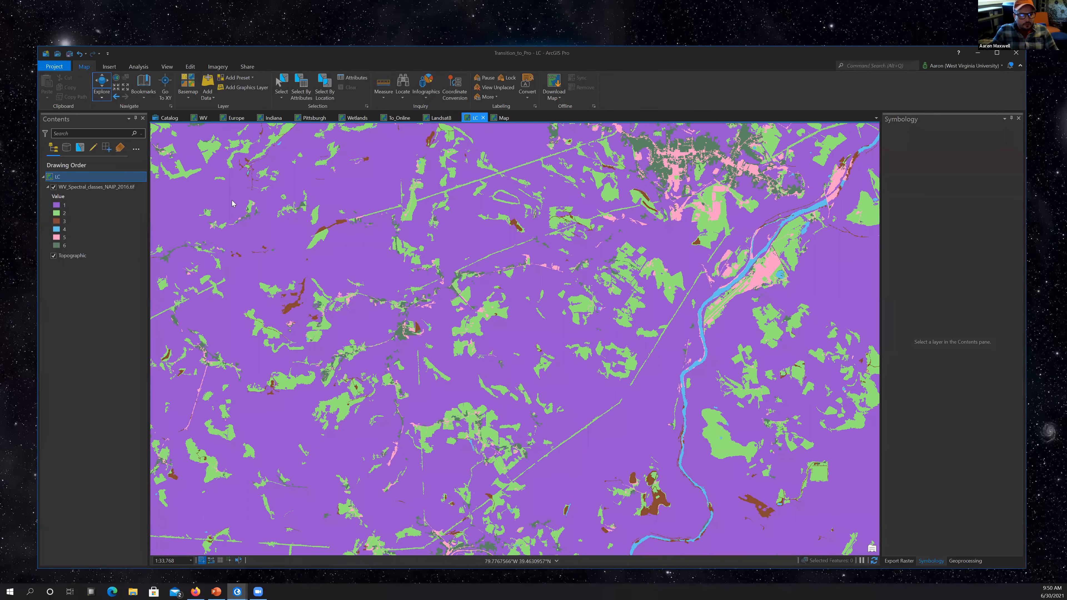
# Open the symbology settings of the WV_Spectral_classes_NAIP_2016.tif layer in the LC map.
pyautogui.click(57, 185)
pyautogui.rightClick(62, 186)
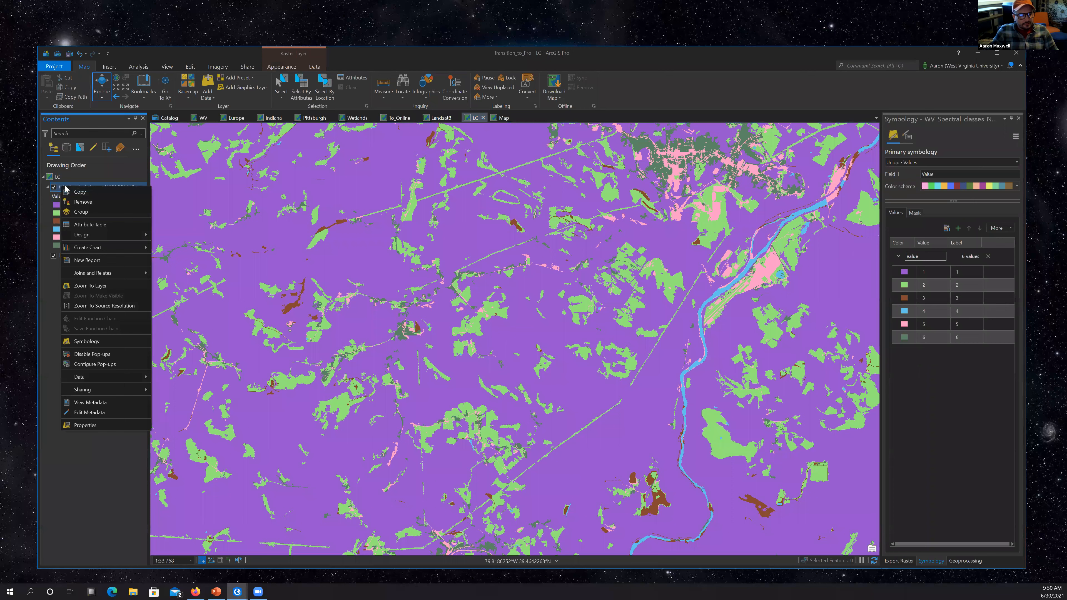
pyautogui.click(84, 341)
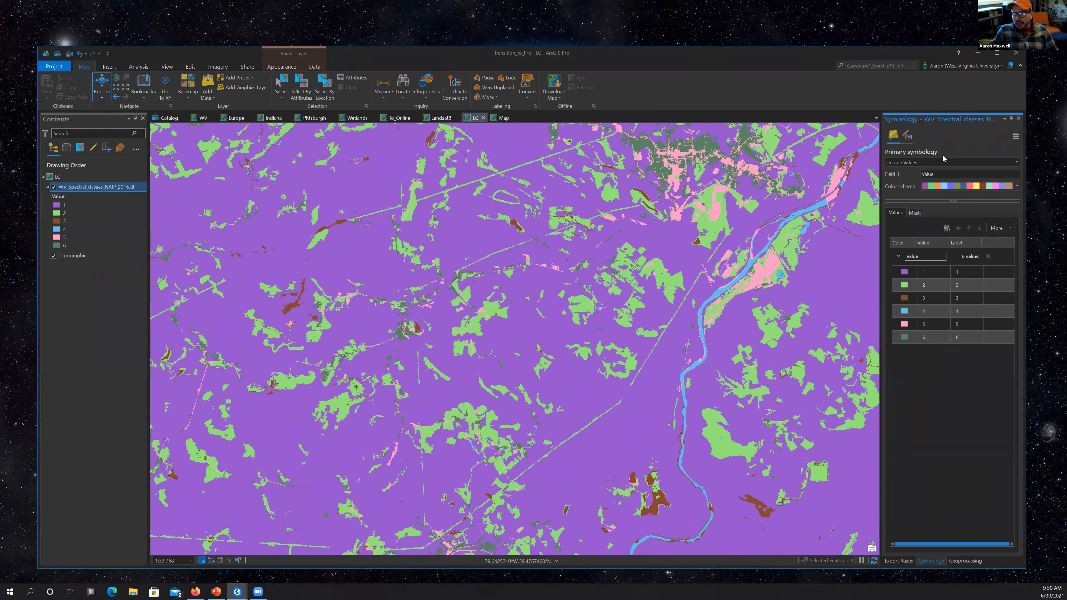
# Import symbology for the WV_Spectral_classes_NAIP_2016.tif layer from WV_LULC_NAIP_2016.lyr in the WV_LULC_NAIP_2016 folder.
pyautogui.click(1016, 137)
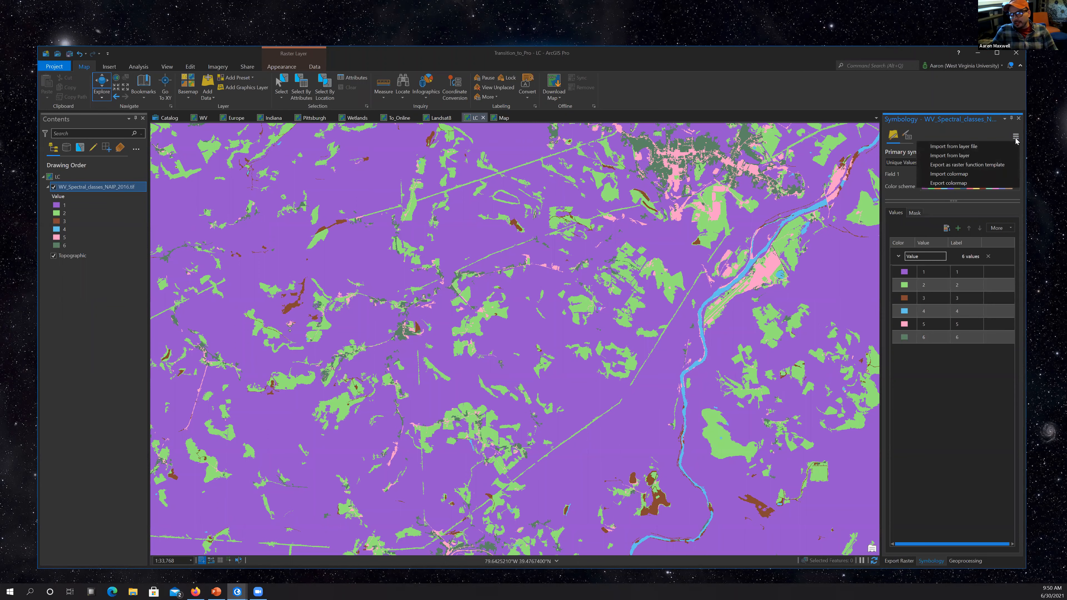
pyautogui.click(948, 147)
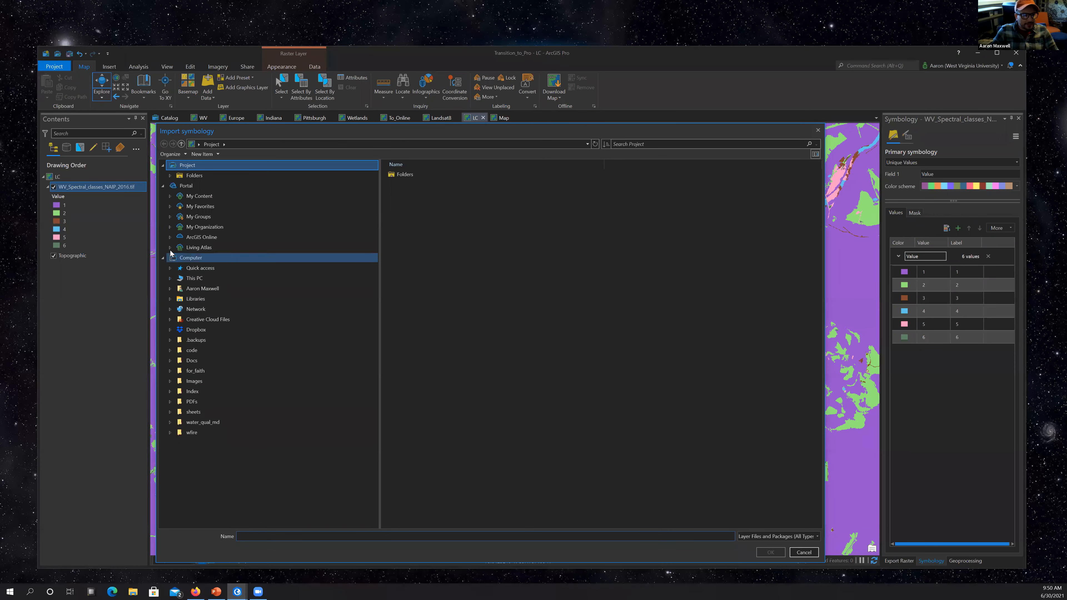
pyautogui.click(169, 278)
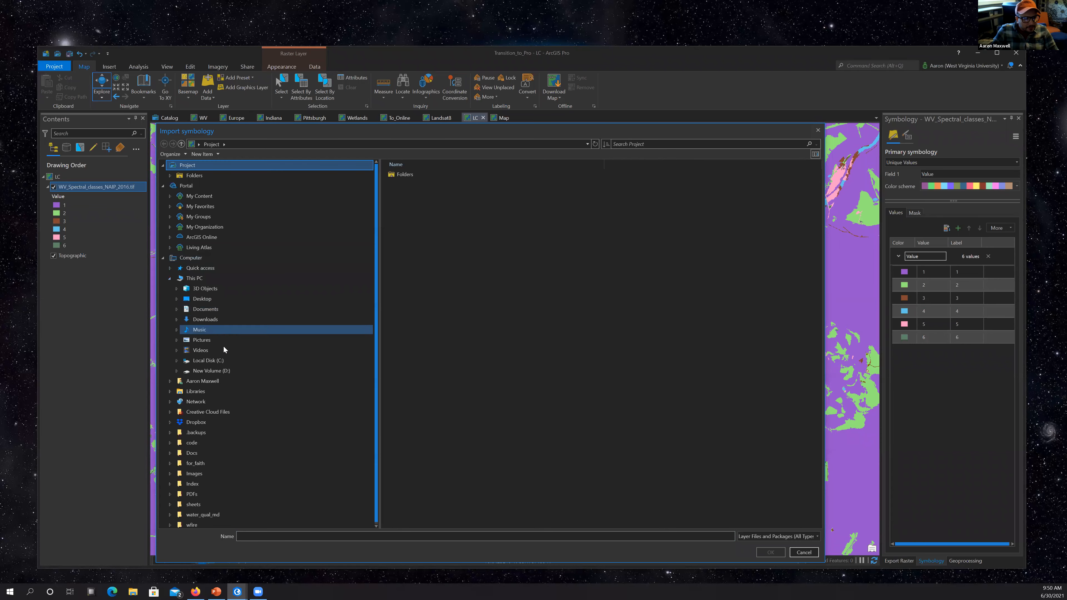
pyautogui.click(223, 360)
pyautogui.doubleClick(410, 218)
pyautogui.scroll(-1, 459, 288)
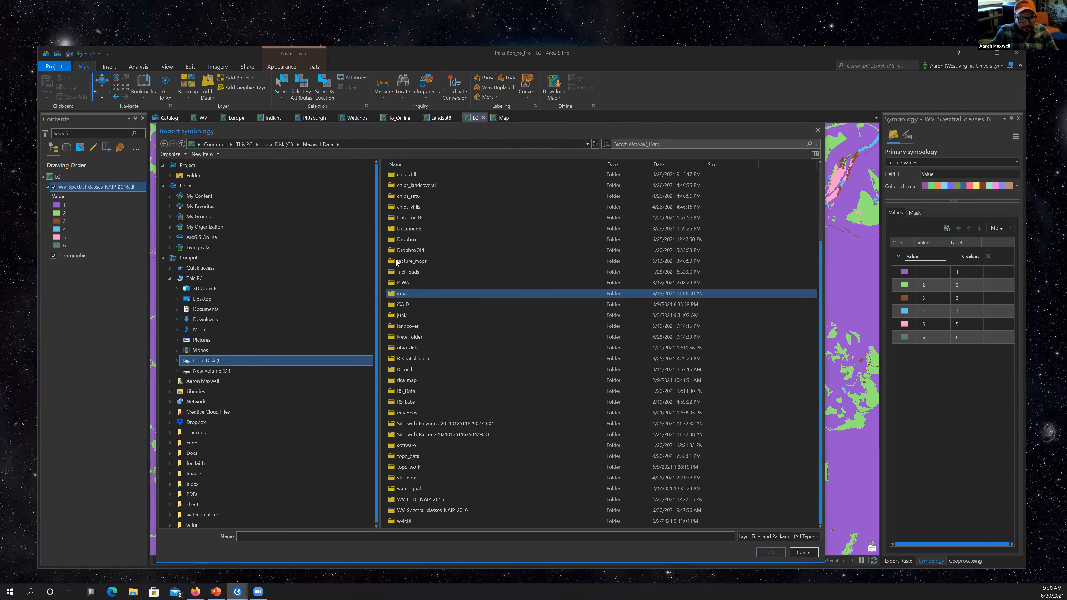
pyautogui.doubleClick(419, 500)
pyautogui.click(427, 176)
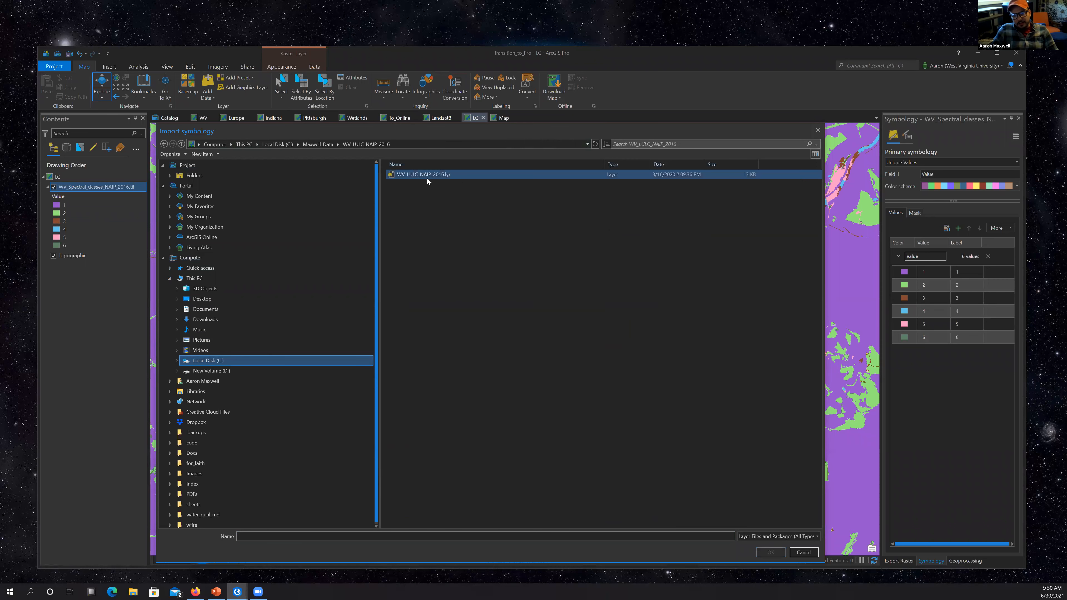
pyautogui.click(769, 553)
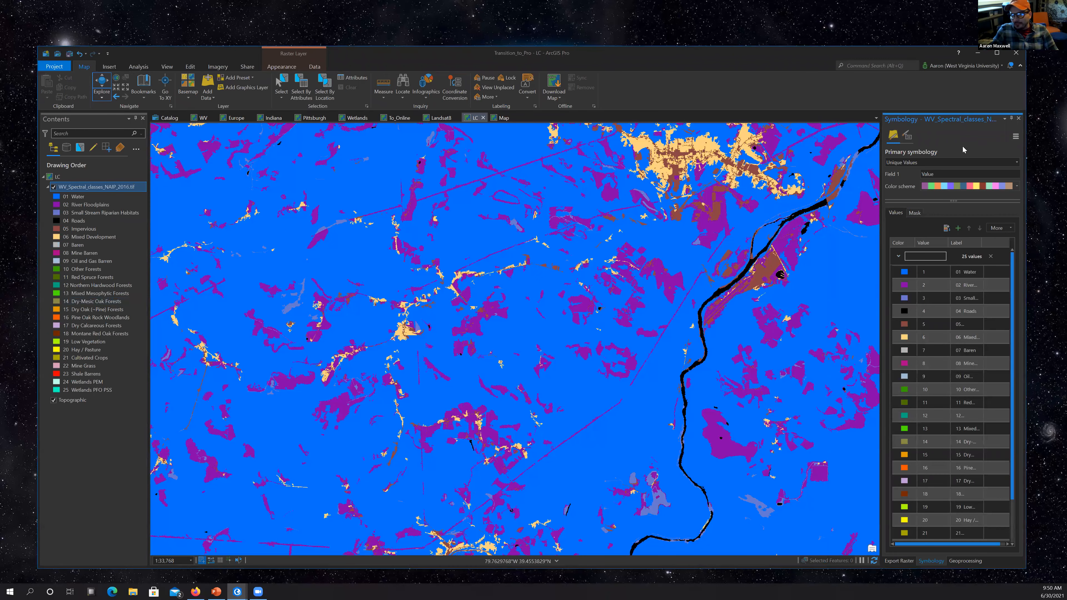
# Import symbology for the WV_Spectral_classes_NAIP_2016.tif layer from the layer file in the WV_Spectral_classes_NAIP_2016 folder.
pyautogui.click(1016, 136)
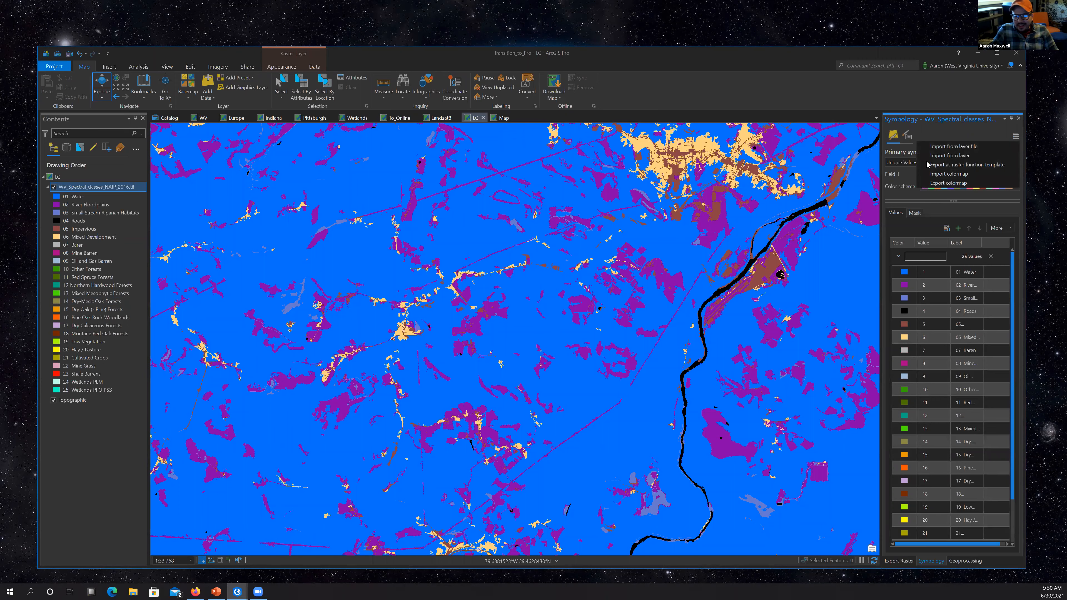
pyautogui.click(950, 146)
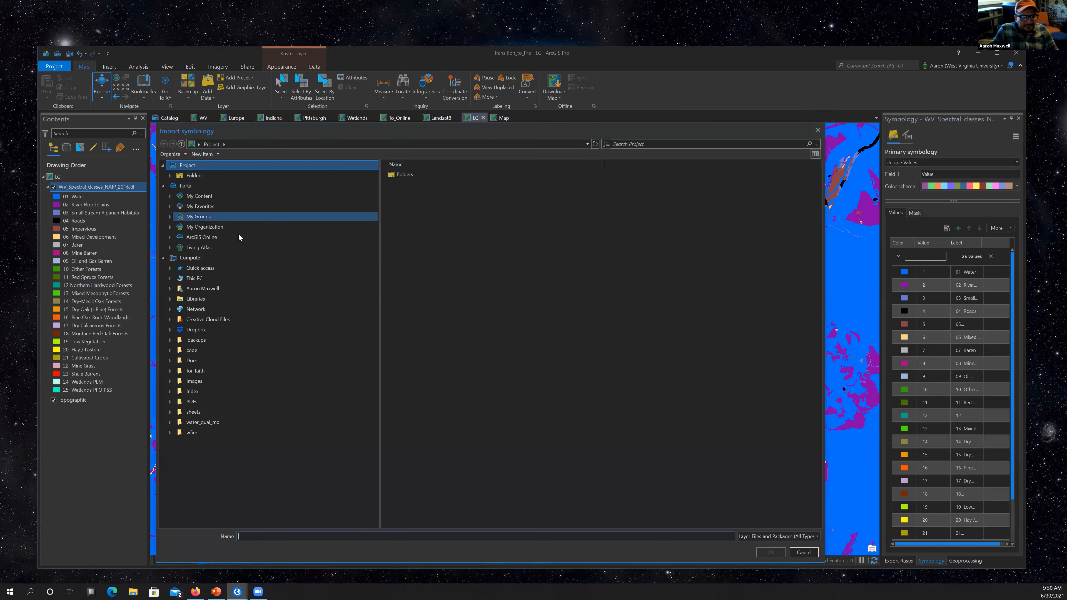
pyautogui.click(286, 277)
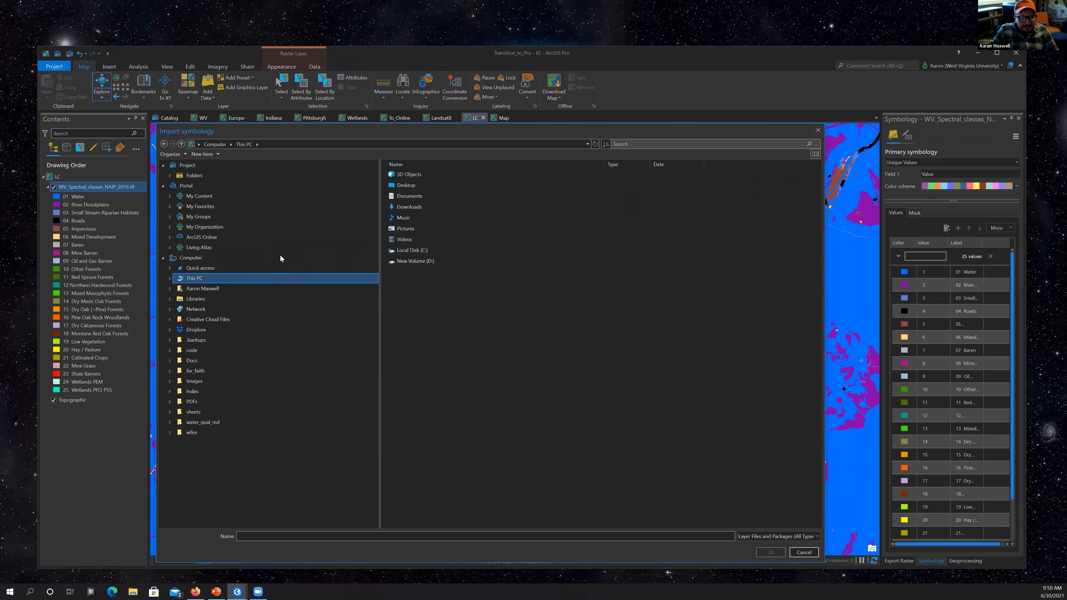
pyautogui.click(169, 279)
pyautogui.click(302, 360)
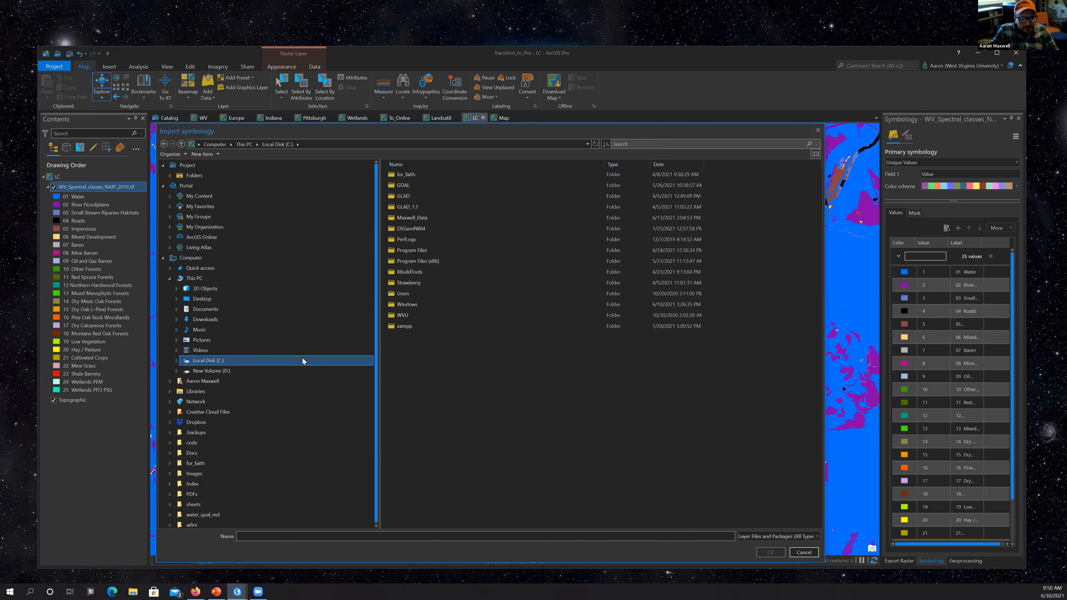
pyautogui.doubleClick(404, 215)
pyautogui.click(448, 295)
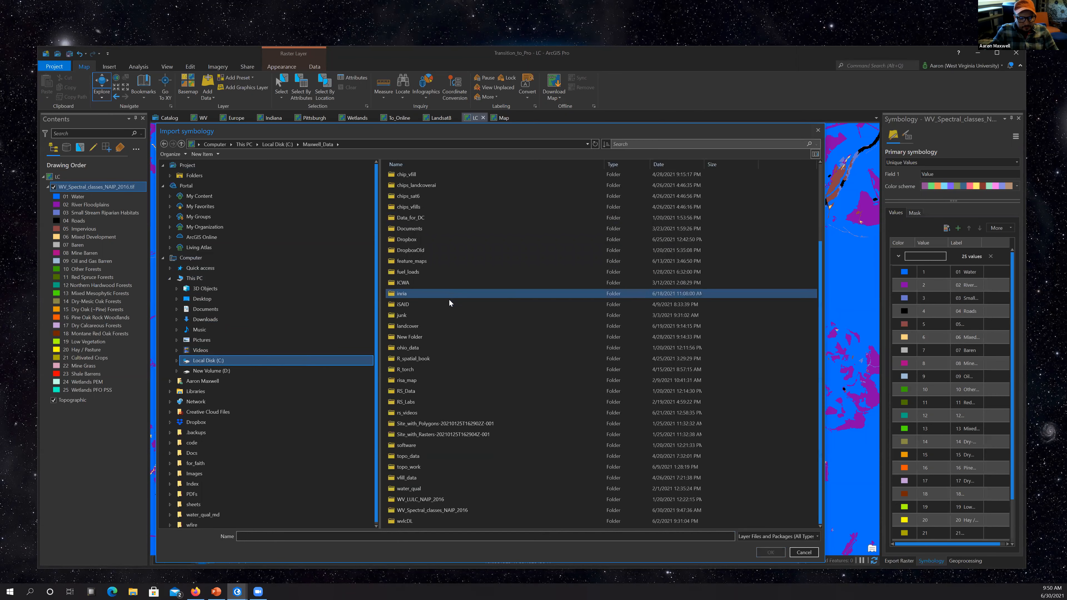
pyautogui.doubleClick(433, 510)
pyautogui.click(405, 174)
pyautogui.click(770, 553)
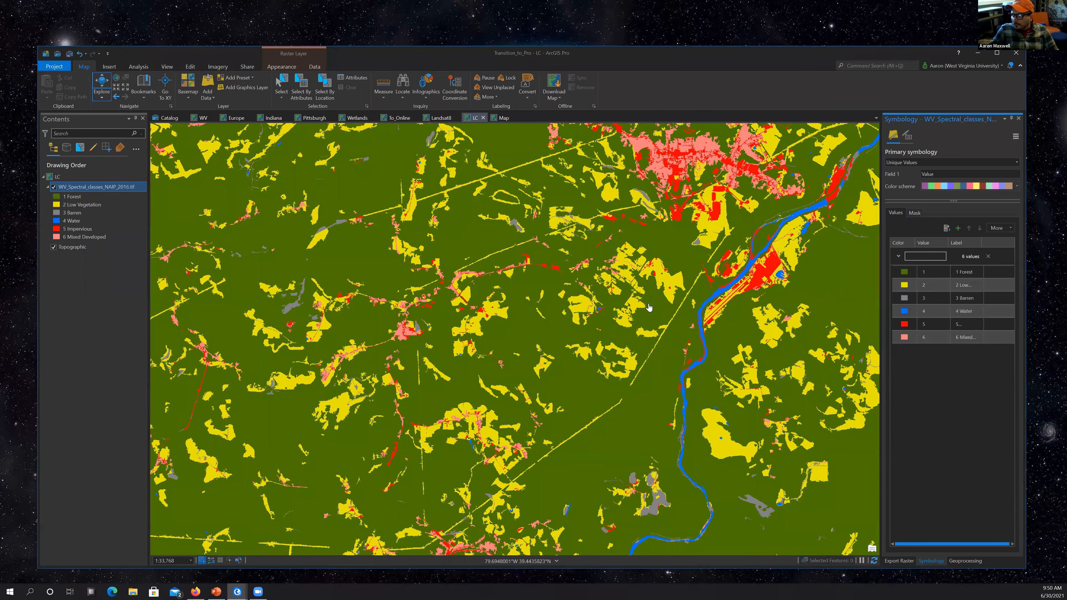
# Save the classified raster layer as the layer file WV_Spectral_classes_NAIP_2016.tif.lyrx in the Pro_Examples folder on drive D.
pyautogui.scroll(-3, 643, 308)
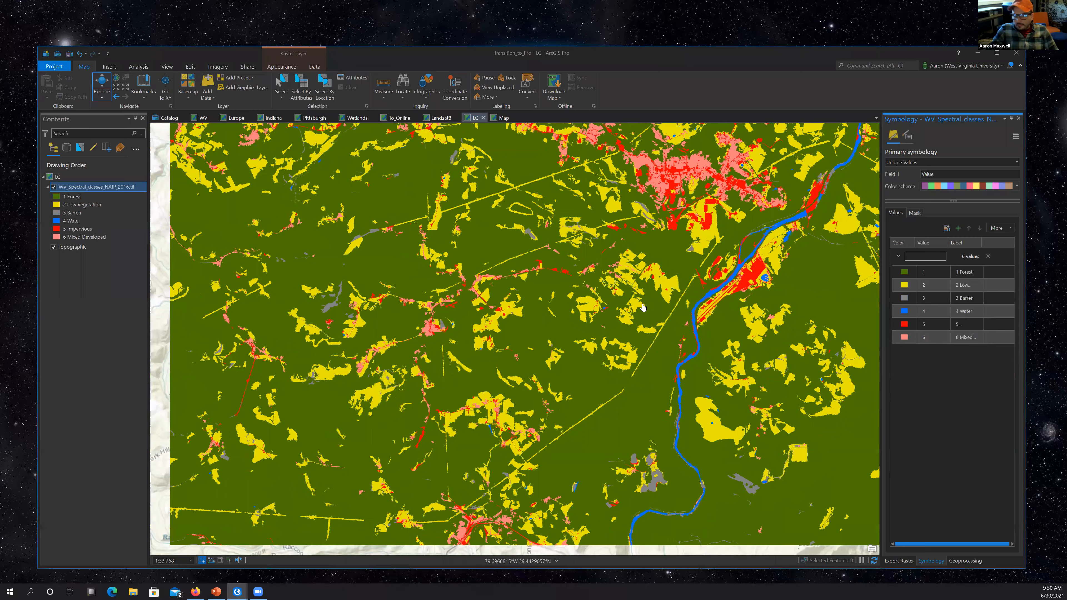
pyautogui.scroll(-4, 657, 306)
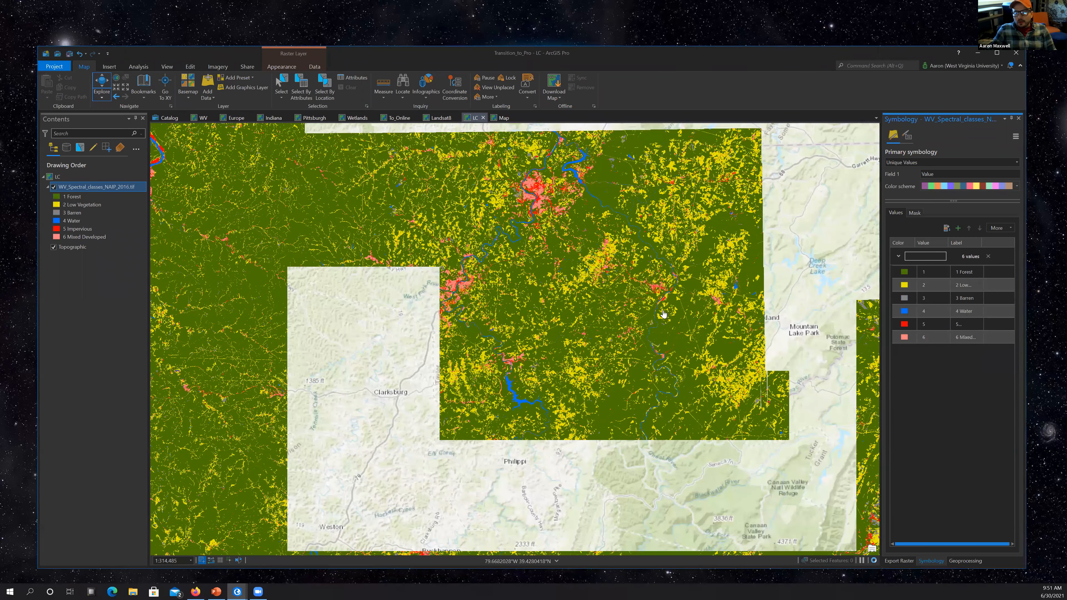
pyautogui.moveTo(540, 208); pyautogui.dragTo(541, 208)
pyautogui.moveTo(277, 239); pyautogui.dragTo(300, 265)
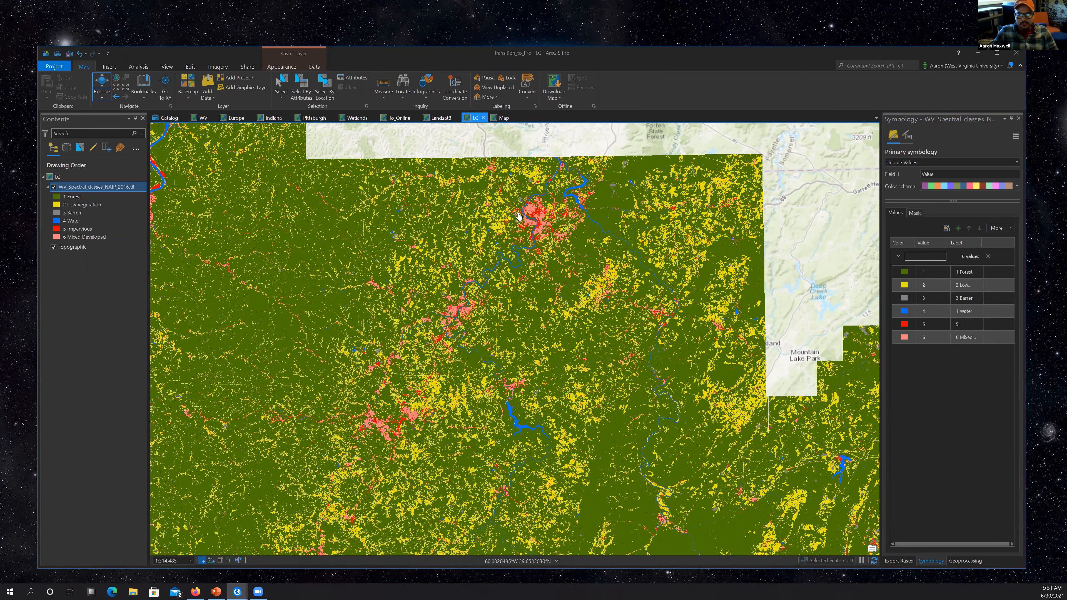
pyautogui.scroll(1, 448, 242)
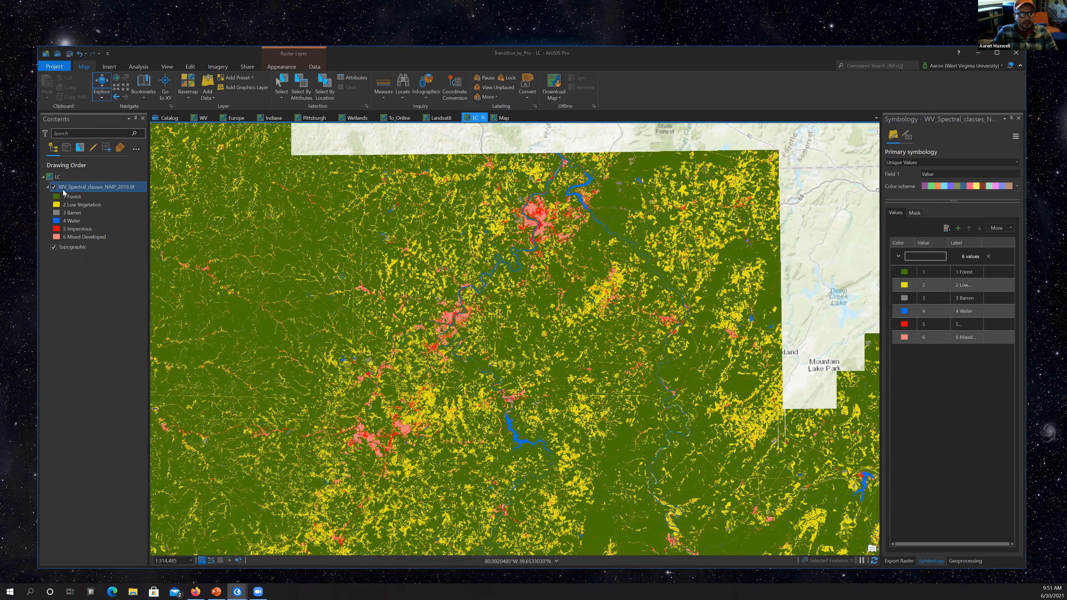
pyautogui.rightClick(81, 229)
pyautogui.moveTo(81, 240)
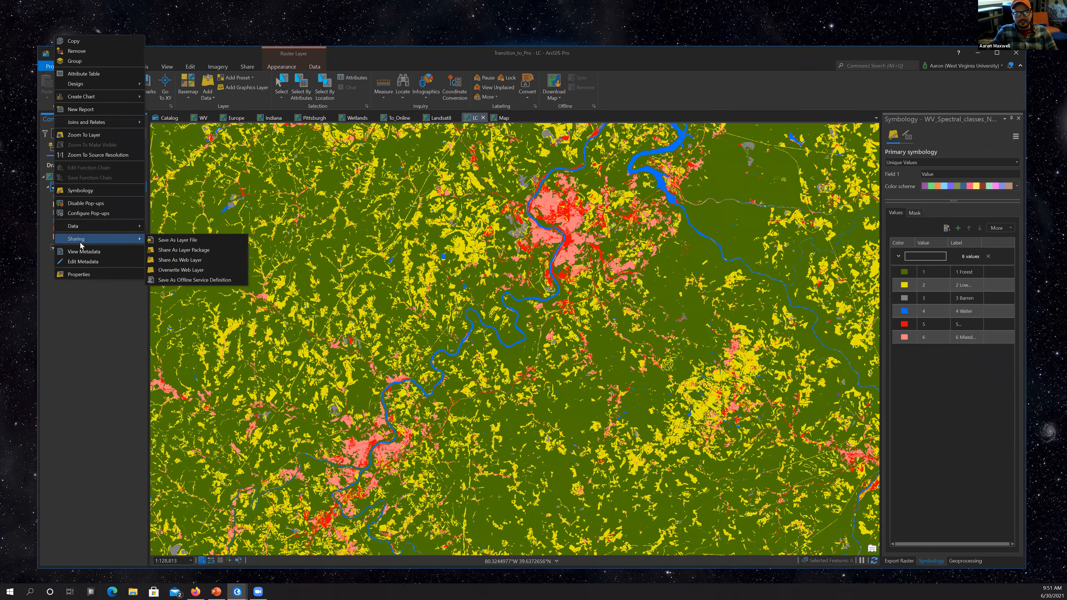
pyautogui.click(192, 240)
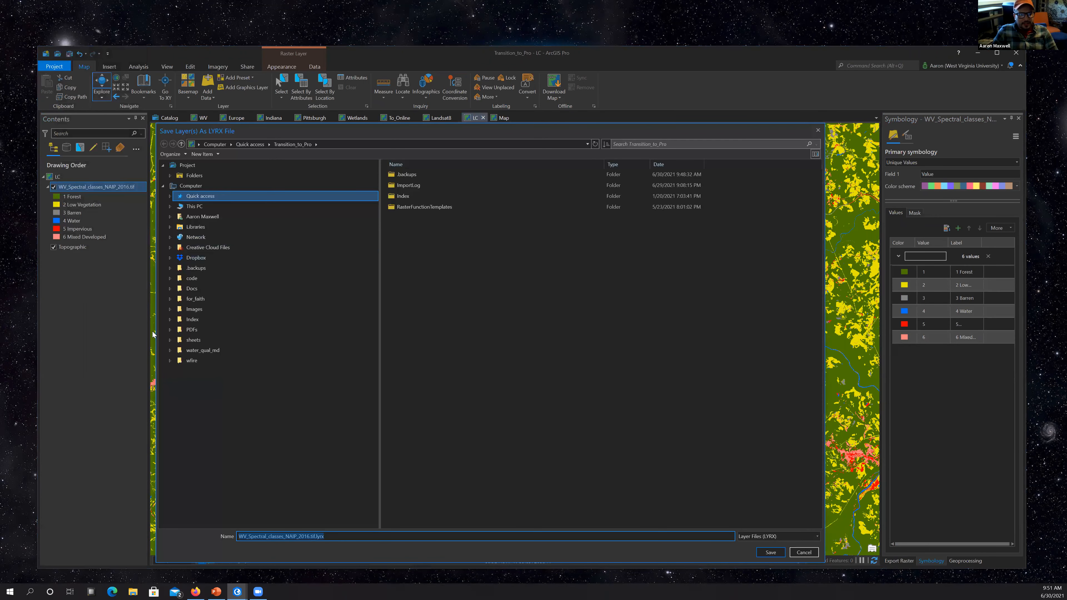
pyautogui.click(170, 206)
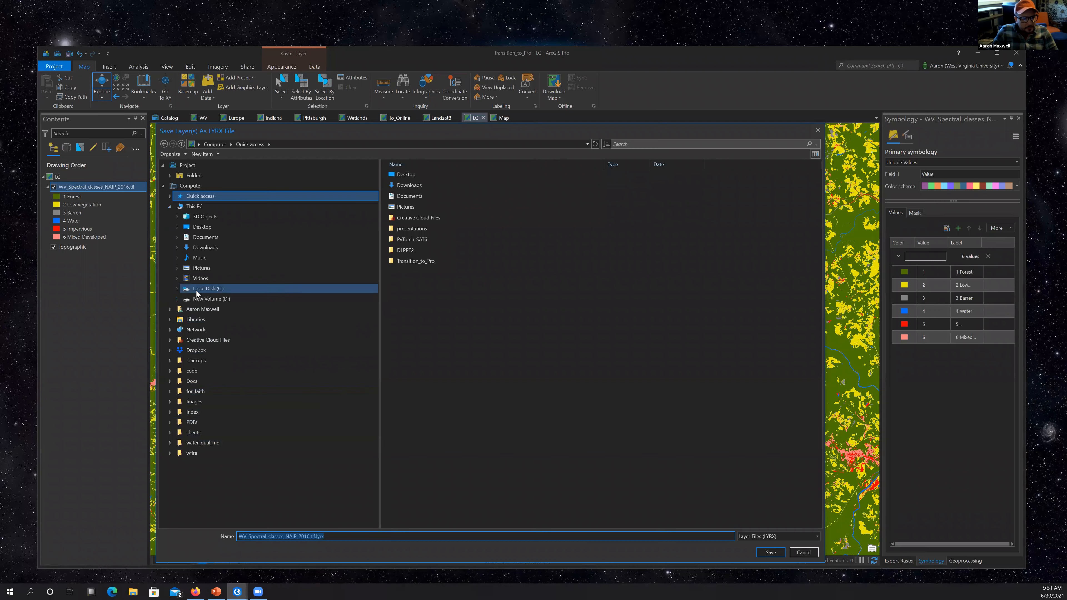
pyautogui.click(209, 298)
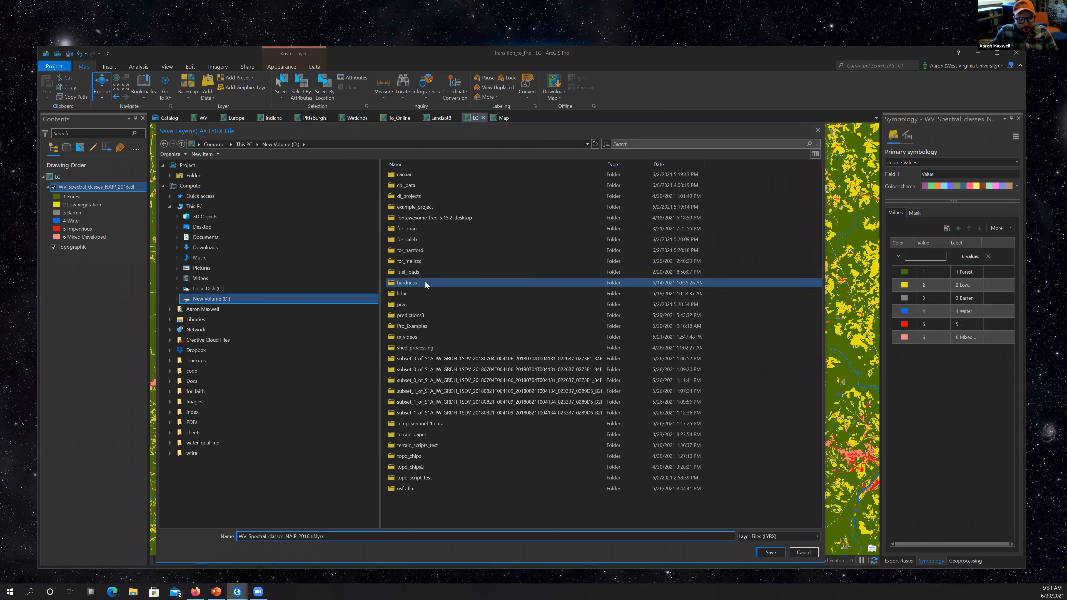
pyautogui.doubleClick(418, 325)
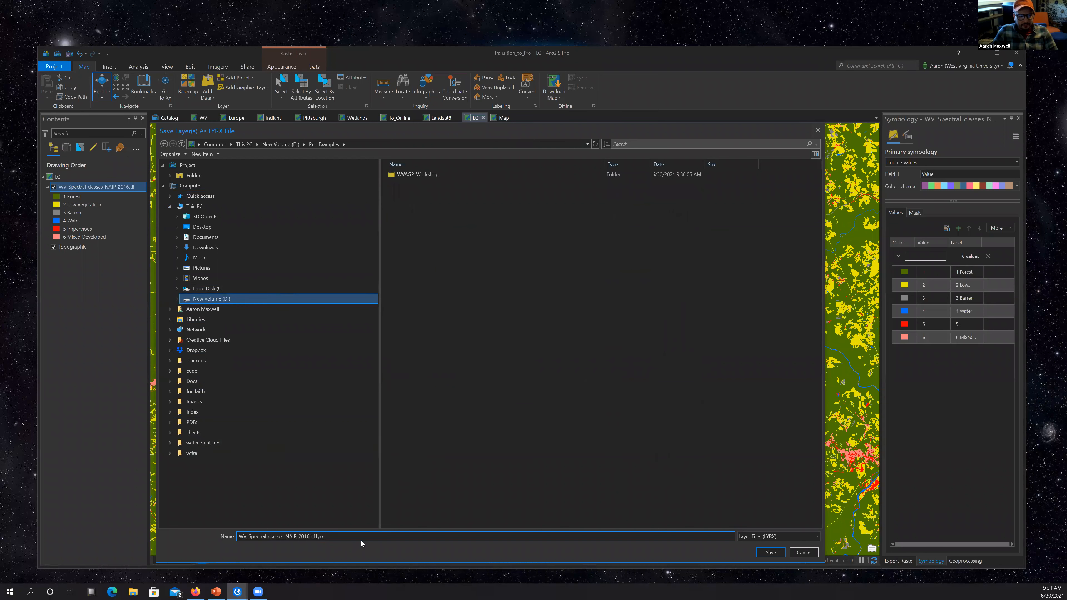
pyautogui.click(776, 555)
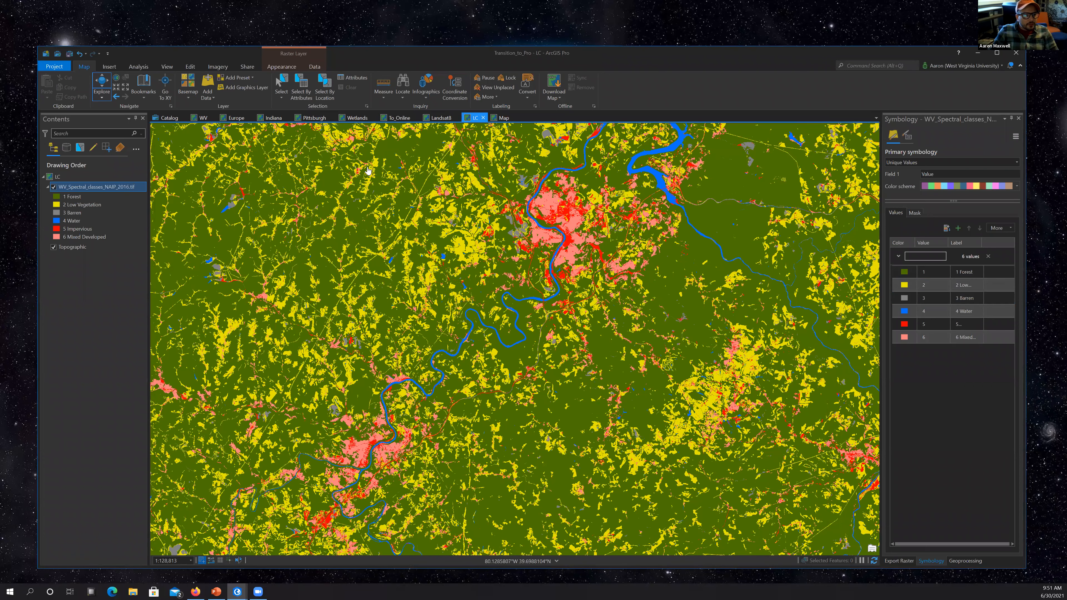
# Switch to the Indiana map and open the symbology settings of its Indiana layer.
pyautogui.click(267, 118)
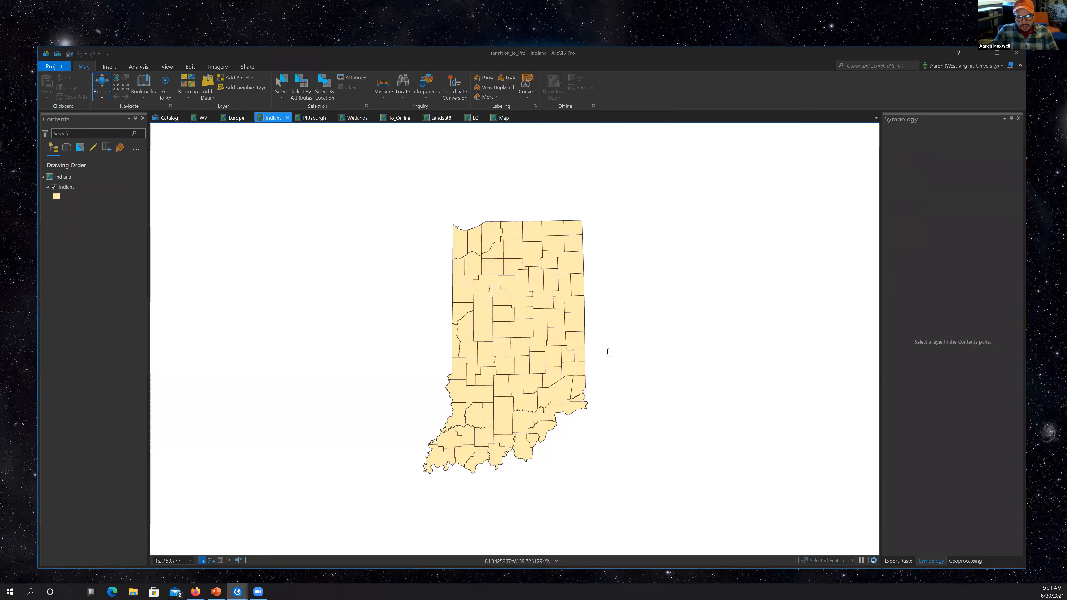
pyautogui.scroll(2, 608, 353)
pyautogui.moveTo(491, 340); pyautogui.dragTo(554, 330)
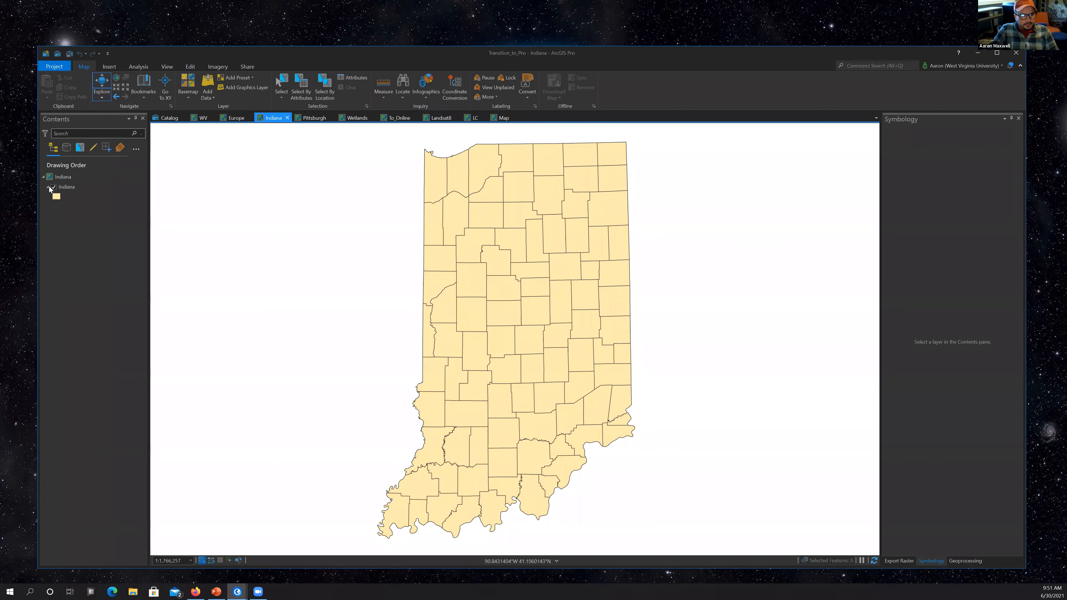
pyautogui.rightClick(67, 189)
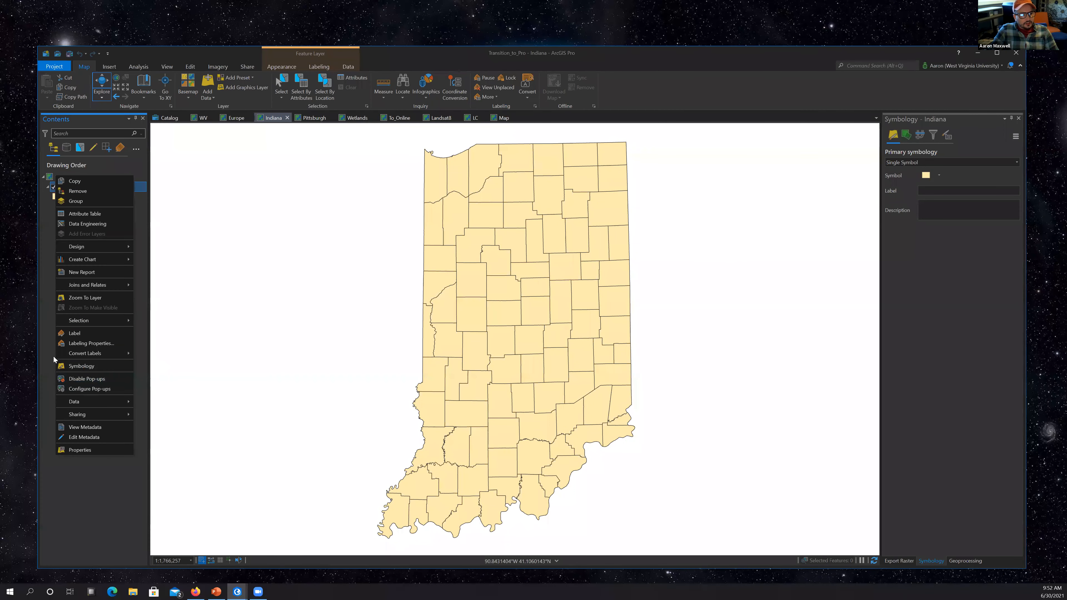
pyautogui.click(81, 366)
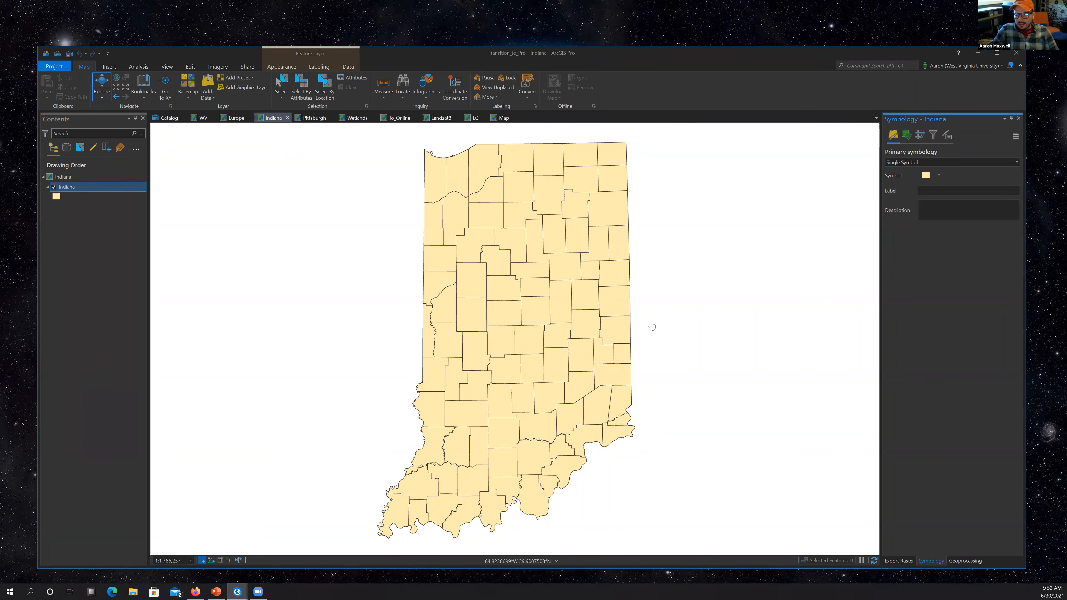
# Widen the symbology pane and symbolize the Indiana counties with Unique Values based on the winner12 field.
pyautogui.moveTo(884, 308); pyautogui.dragTo(723, 303)
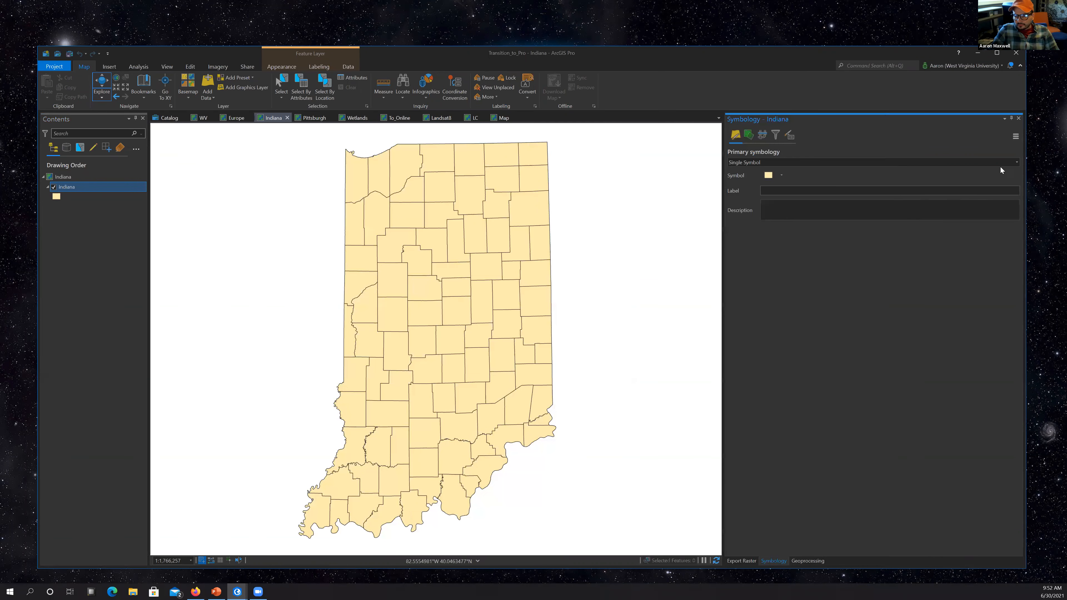
pyautogui.click(1016, 162)
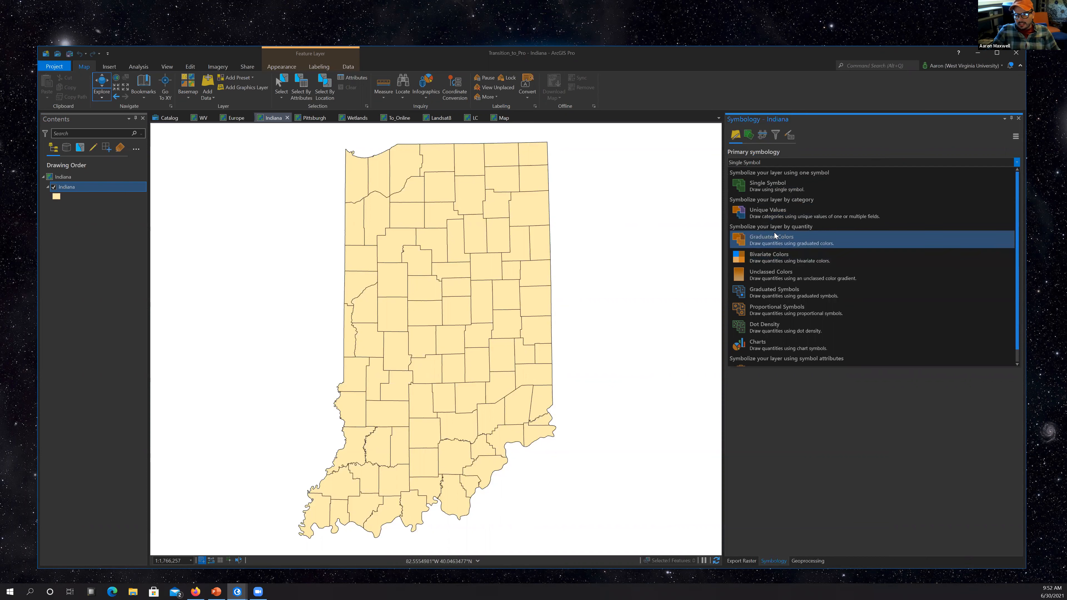
pyautogui.scroll(-1, 781, 241)
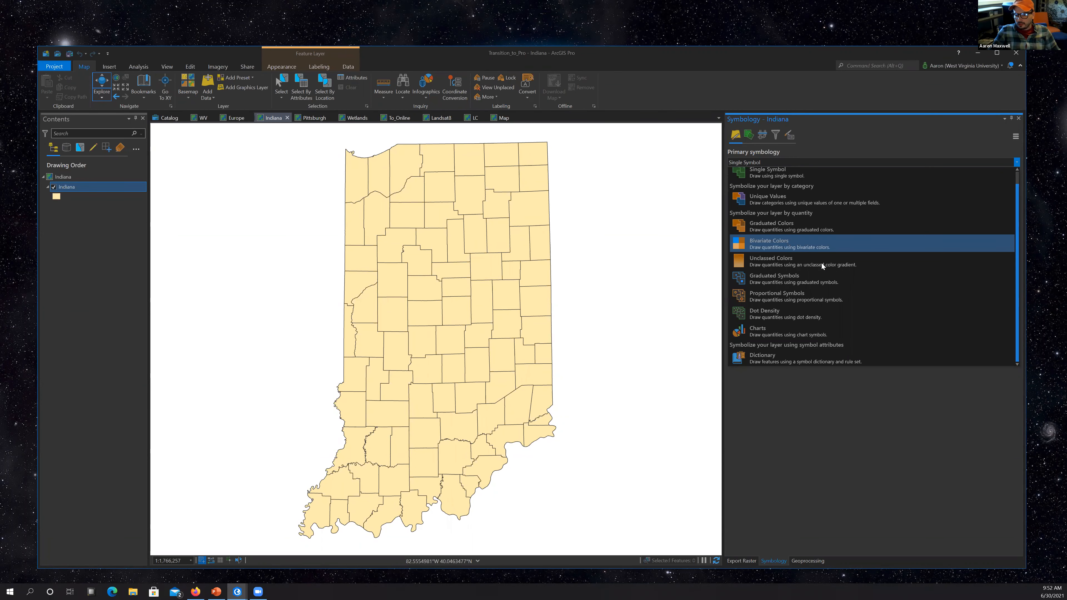
pyautogui.scroll(1, 782, 265)
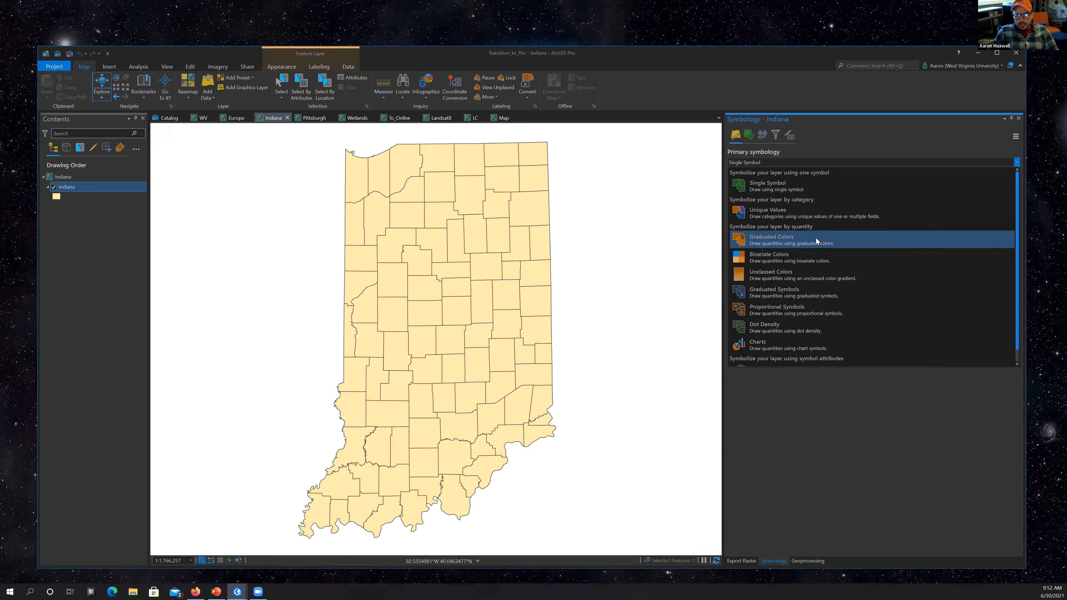
pyautogui.click(777, 215)
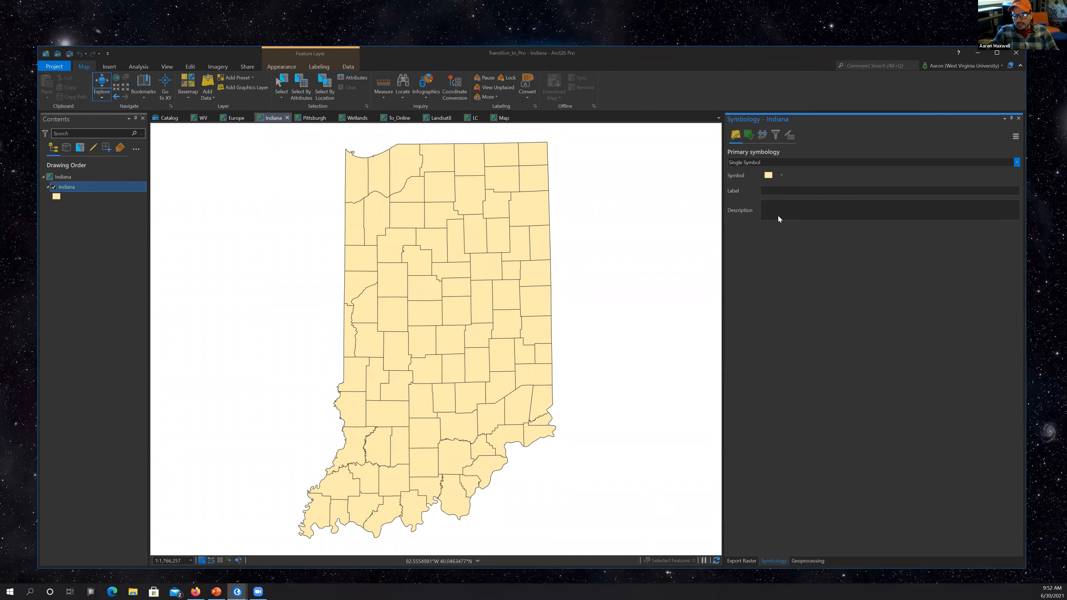
pyautogui.click(883, 176)
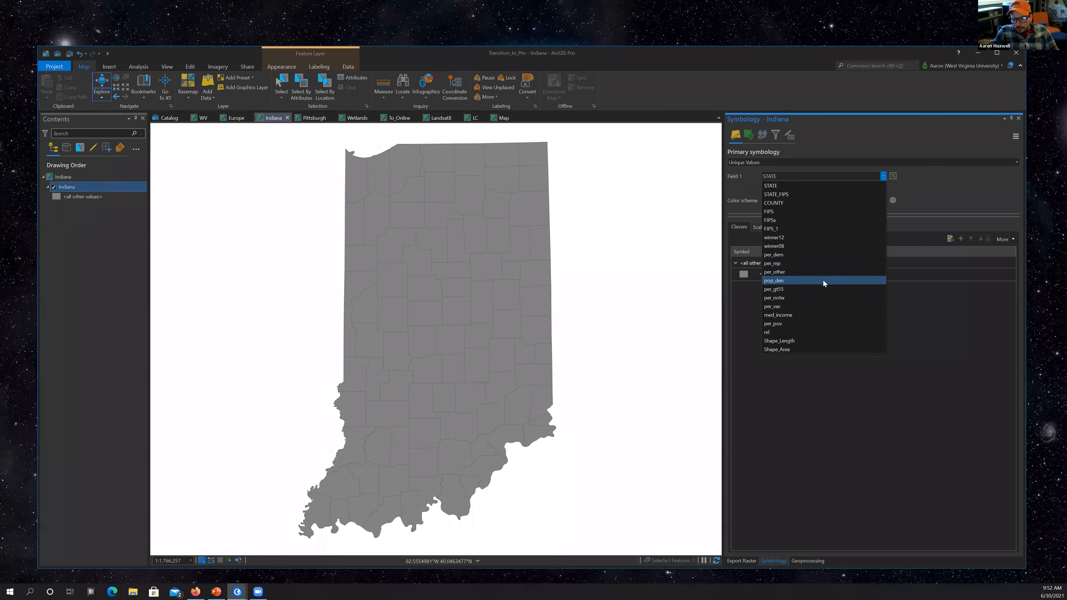
pyautogui.click(776, 236)
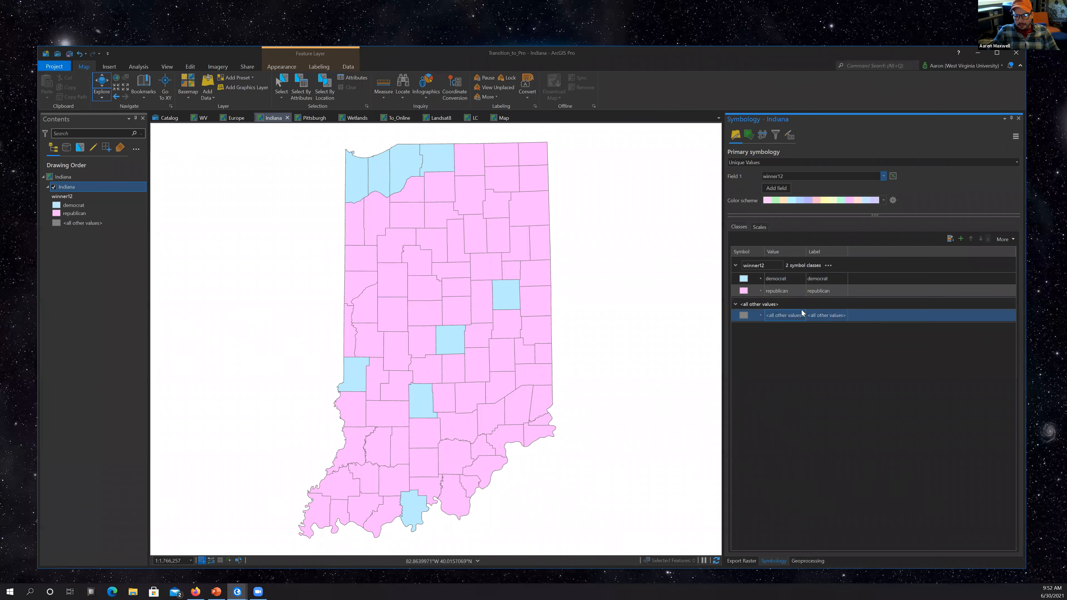
# Hide the all other values class from the winner12 unique values symbology.
pyautogui.click(1011, 240)
pyautogui.click(1012, 242)
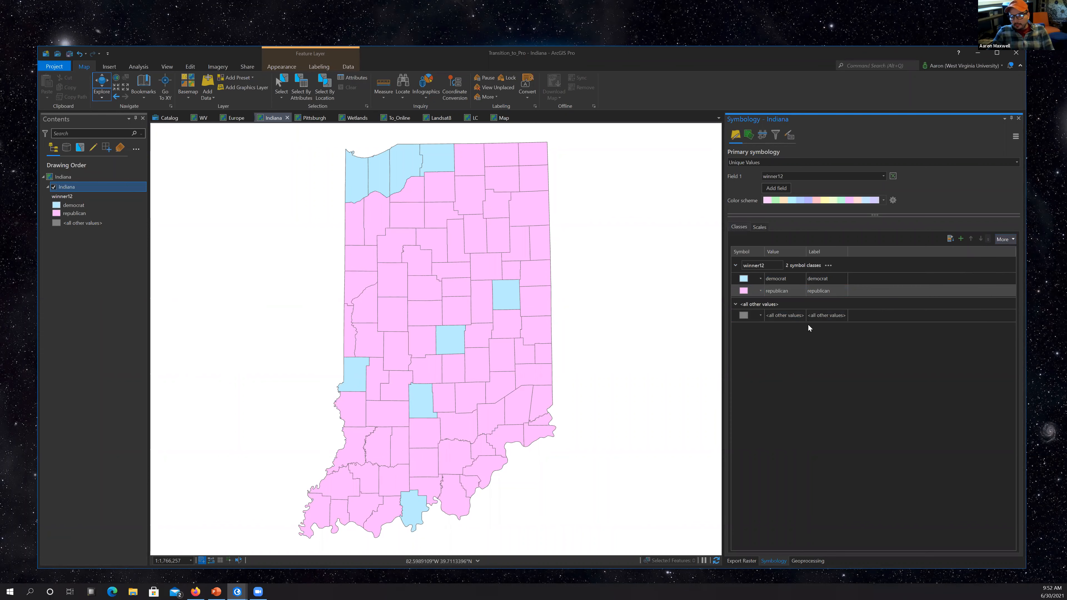
pyautogui.click(868, 320)
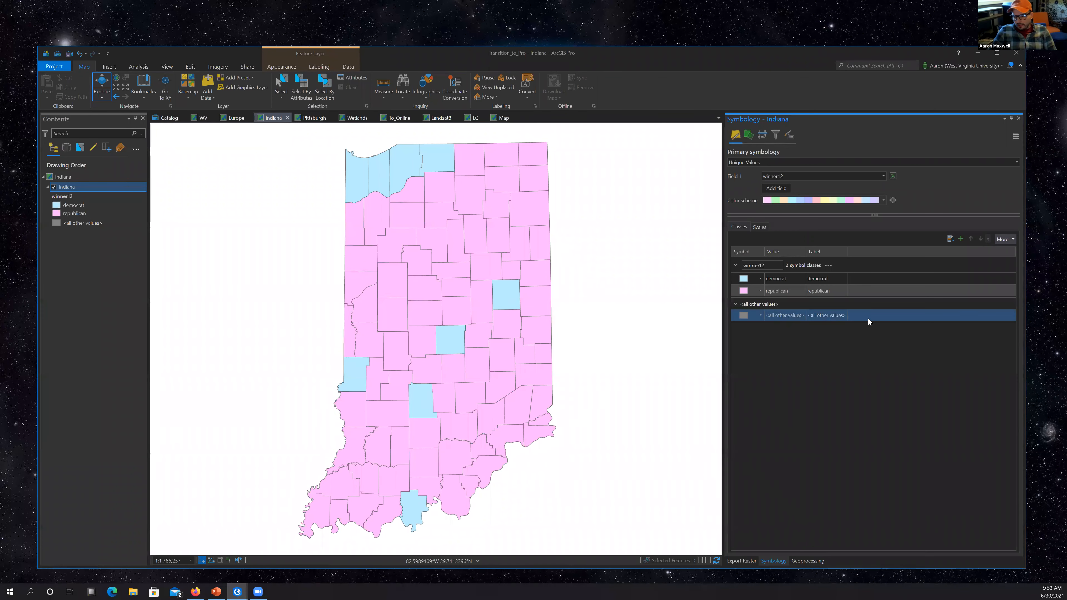
pyautogui.click(841, 322)
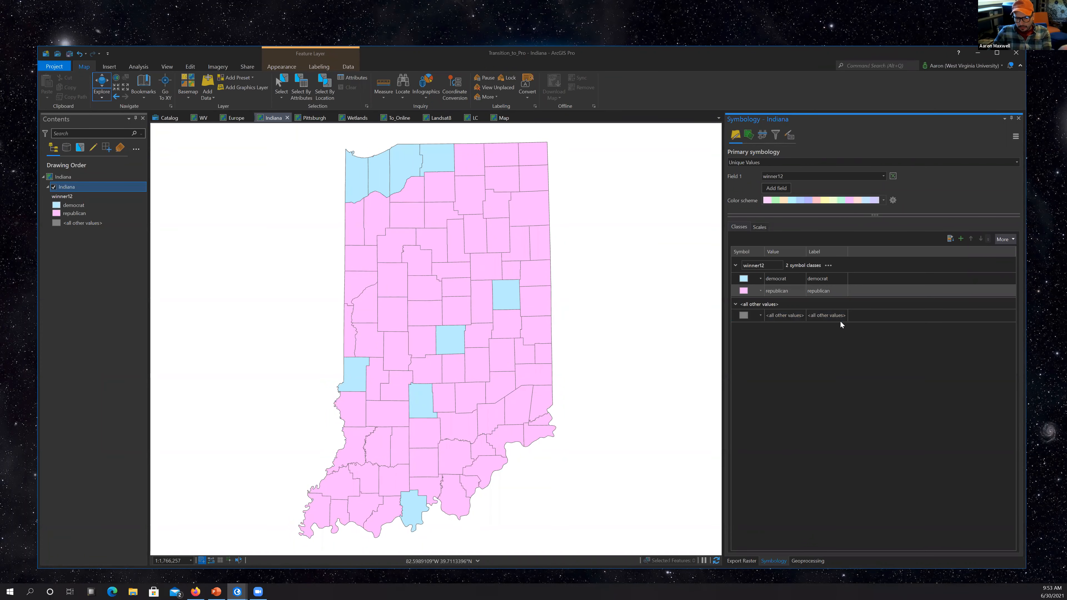
pyautogui.click(998, 290)
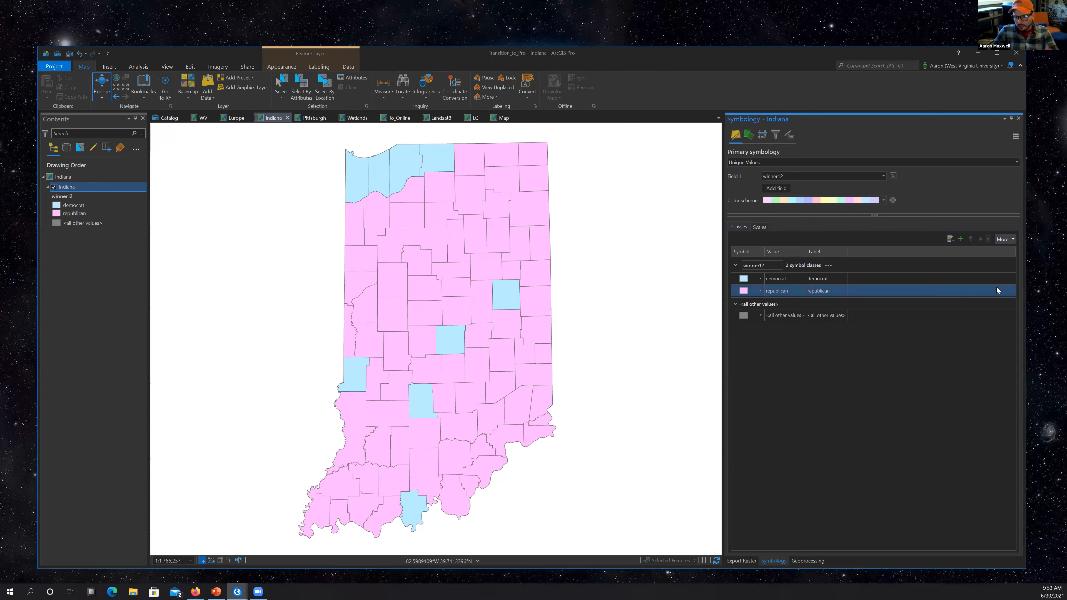
pyautogui.click(1014, 241)
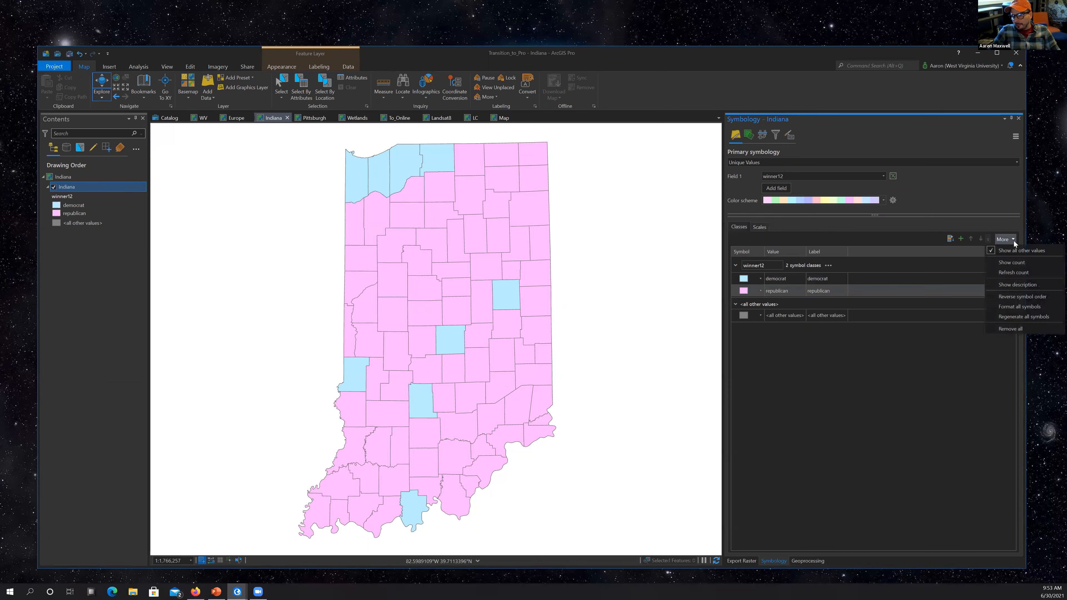
pyautogui.click(1033, 251)
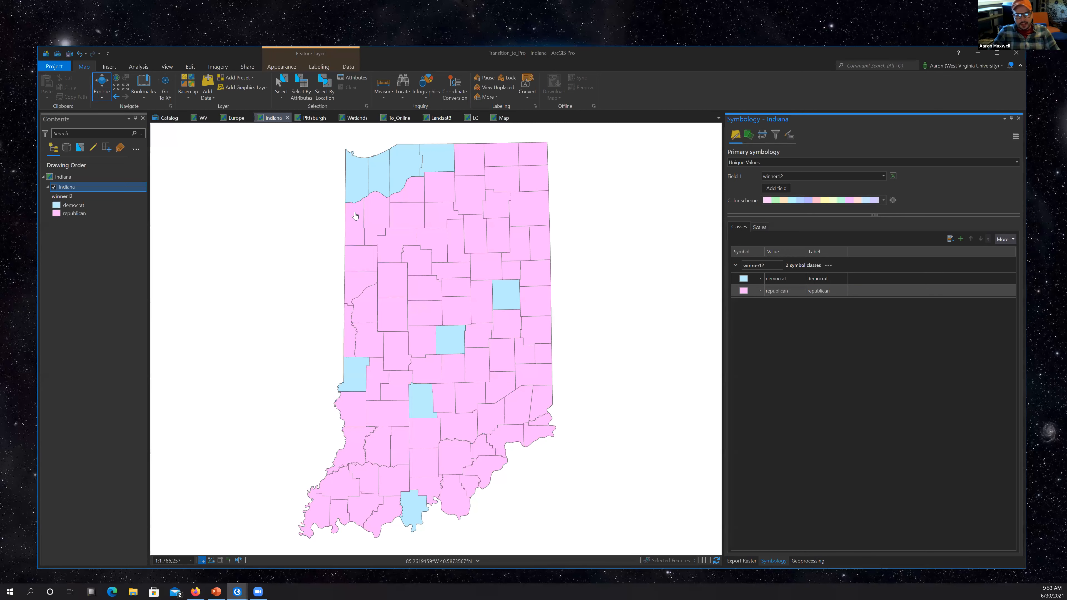
# Color the democrat class dark blue and the republican class red.
pyautogui.rightClick(57, 203)
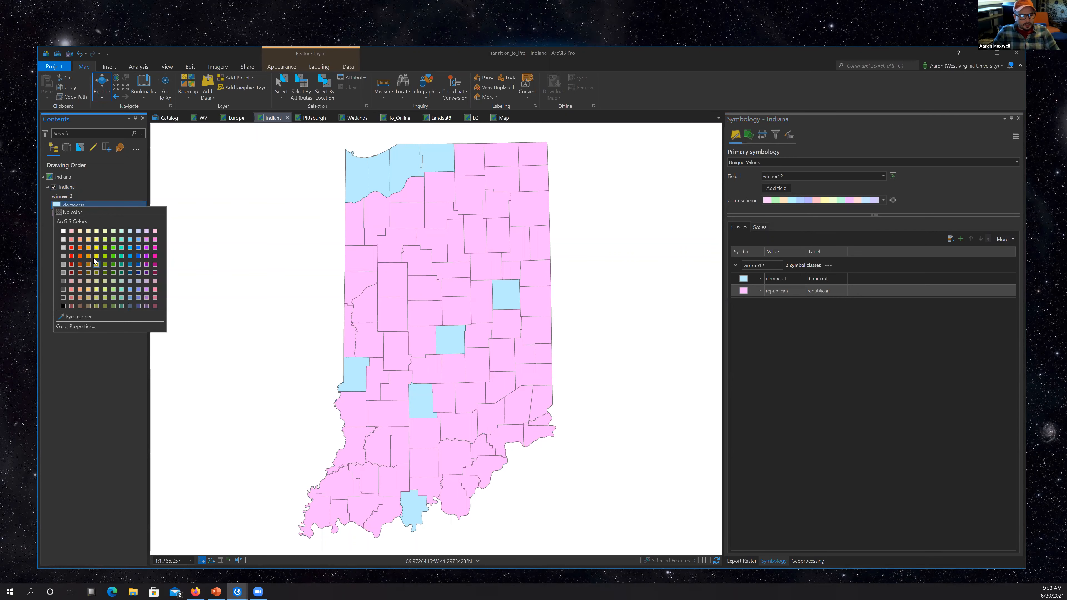
pyautogui.click(139, 264)
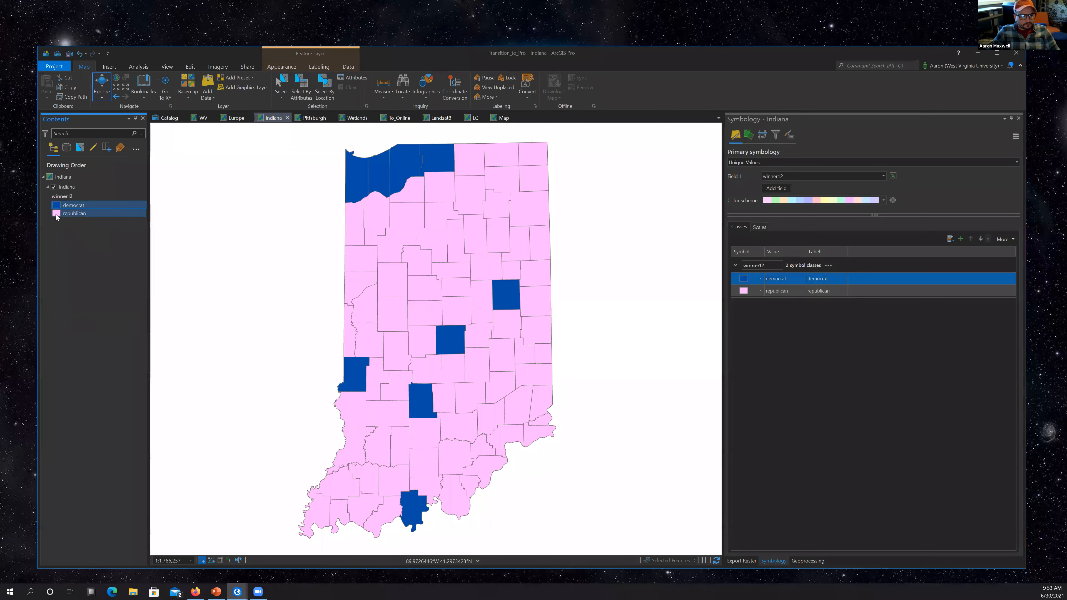
pyautogui.rightClick(57, 215)
pyautogui.click(75, 268)
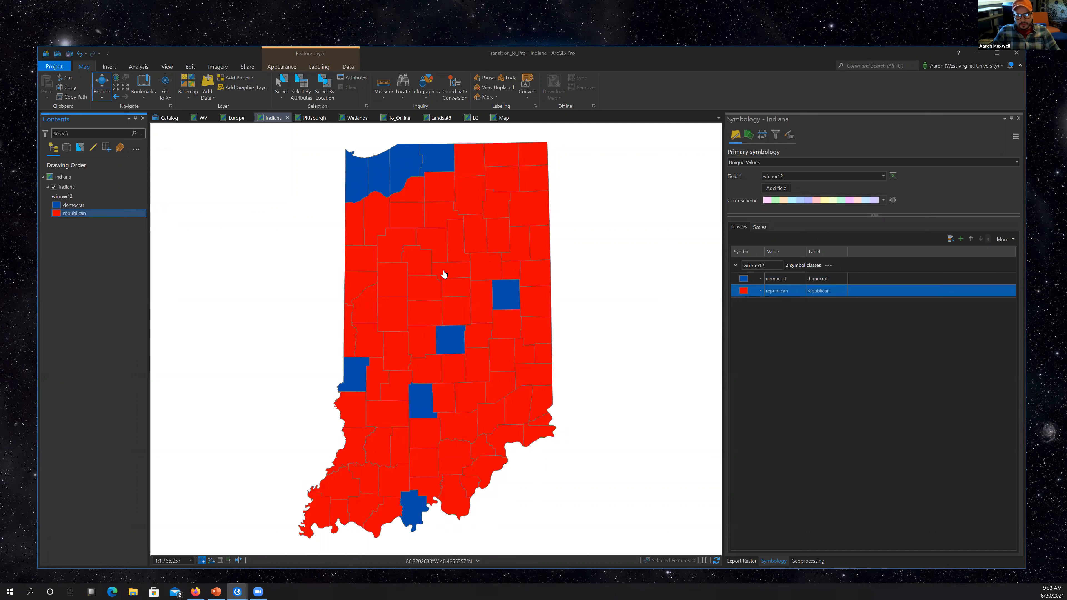
# Symbolize the Indiana layer with Graduated Colors on the per_gt55 field and review the normalization, class count and color scheme options.
pyautogui.click(1017, 163)
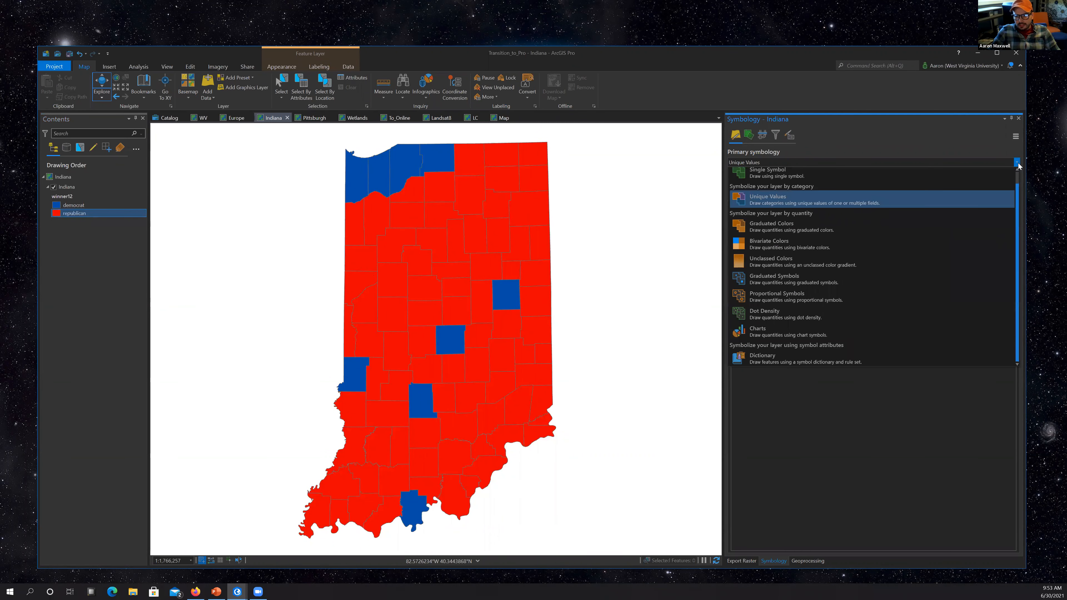
pyautogui.click(793, 230)
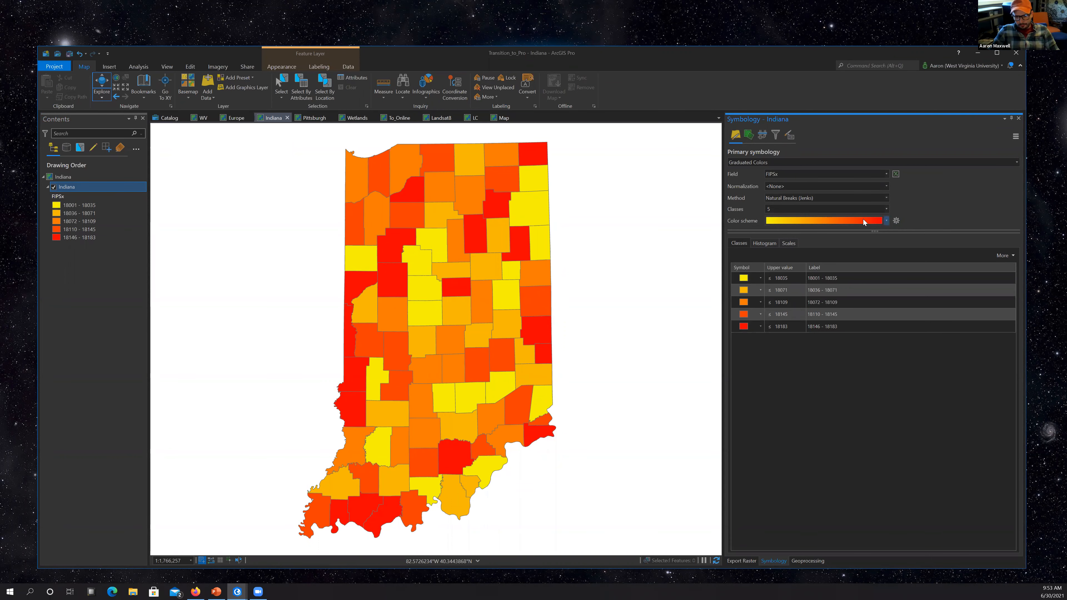
pyautogui.click(887, 174)
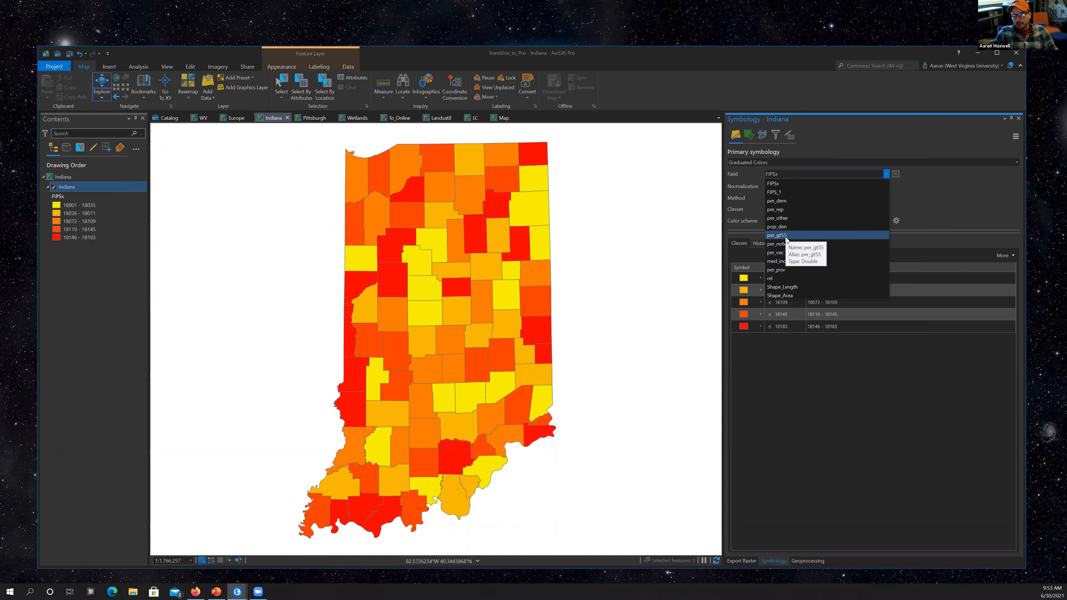
pyautogui.click(787, 236)
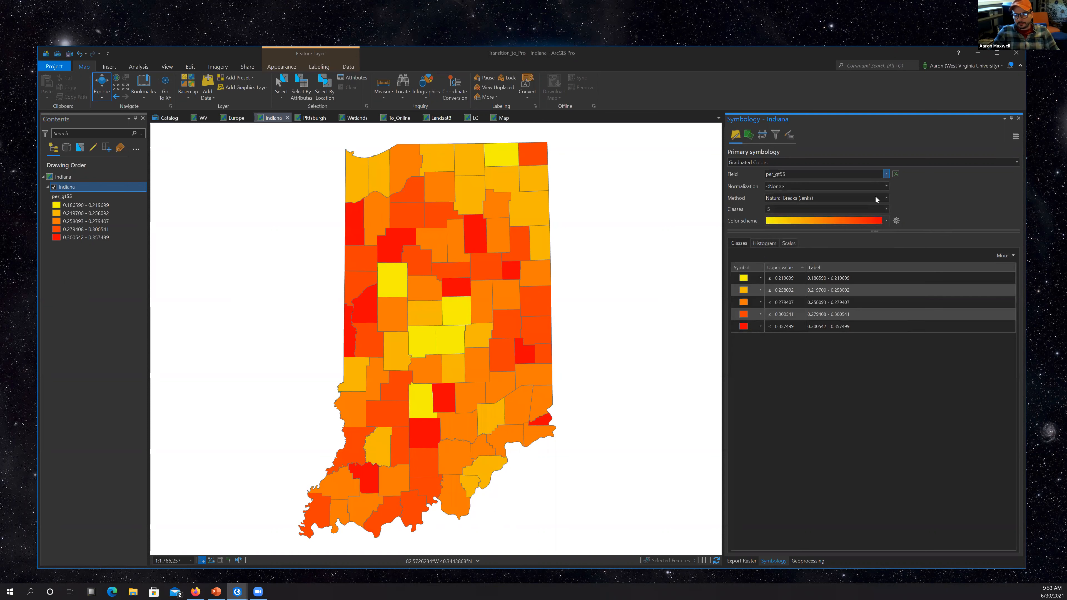
pyautogui.click(887, 187)
pyautogui.click(887, 187)
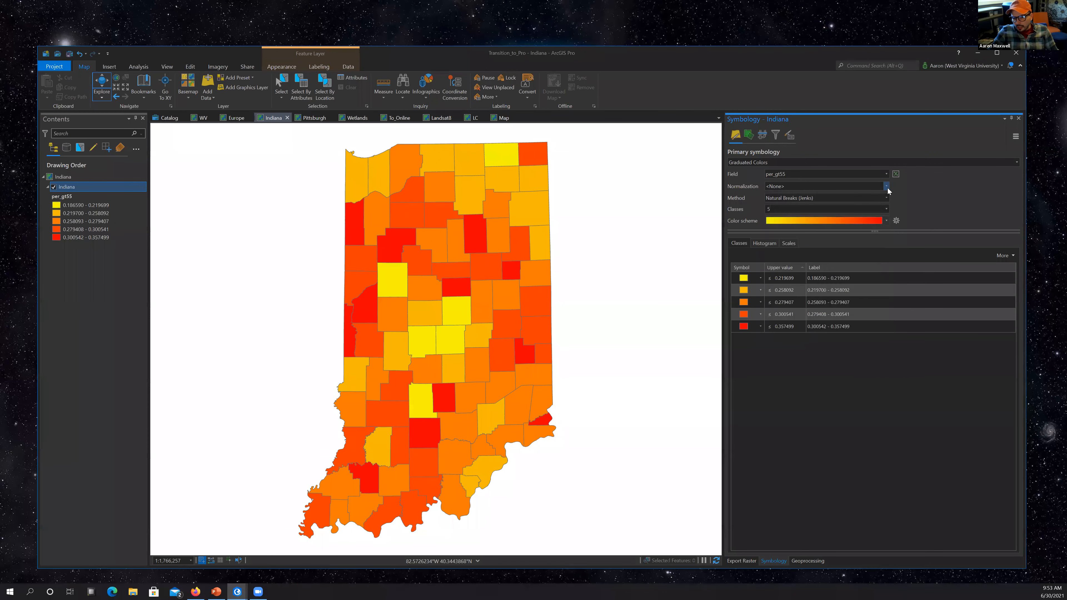
pyautogui.click(887, 209)
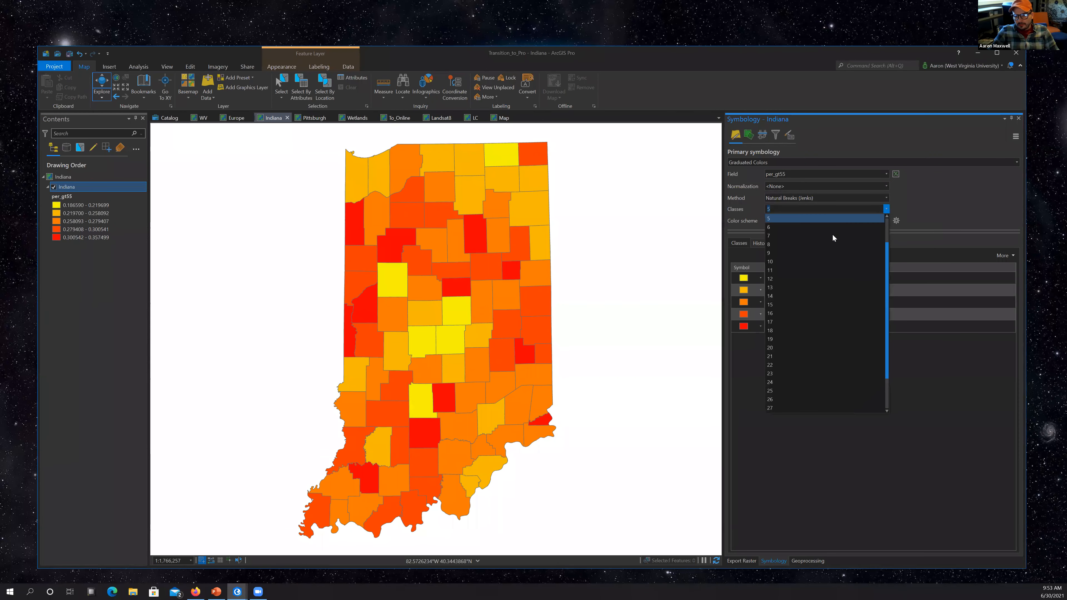
pyautogui.click(927, 207)
pyautogui.click(886, 220)
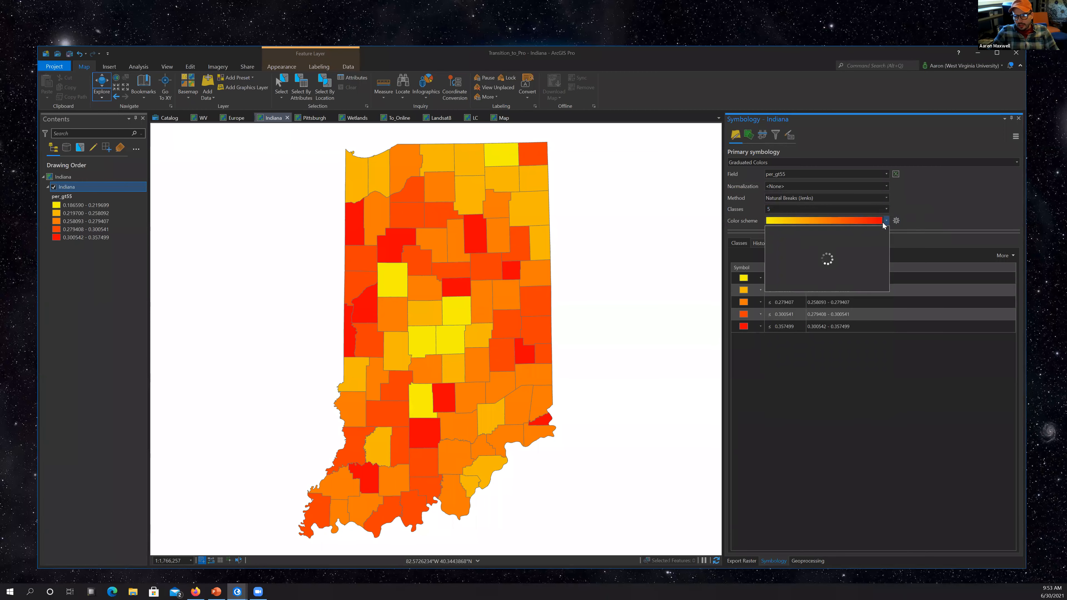
pyautogui.click(936, 215)
# Change the label of the lowest per_gt55 class to Low.
pyautogui.click(797, 315)
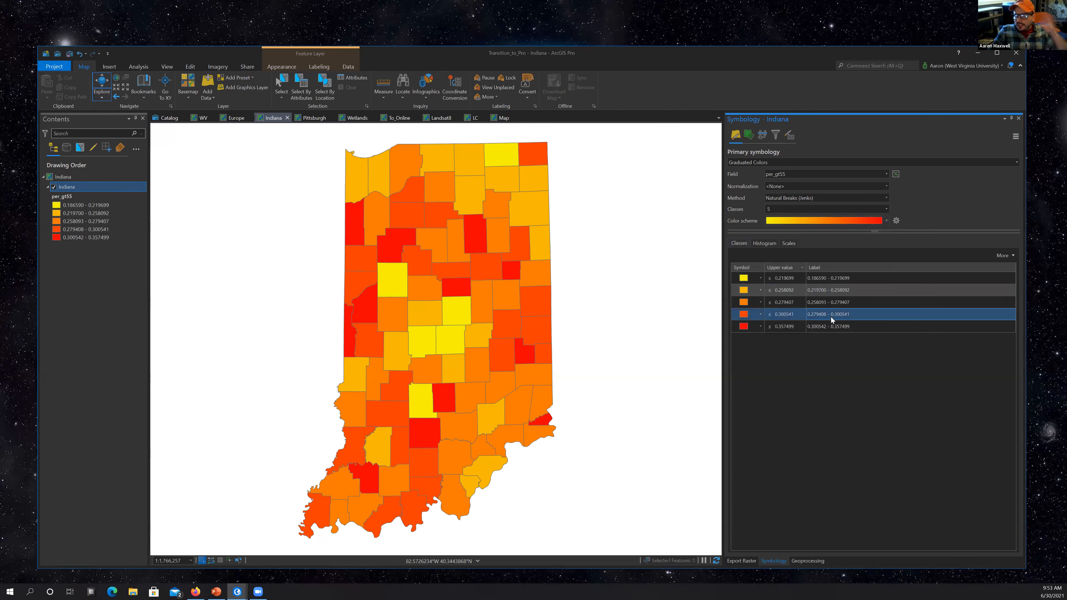
pyautogui.click(822, 303)
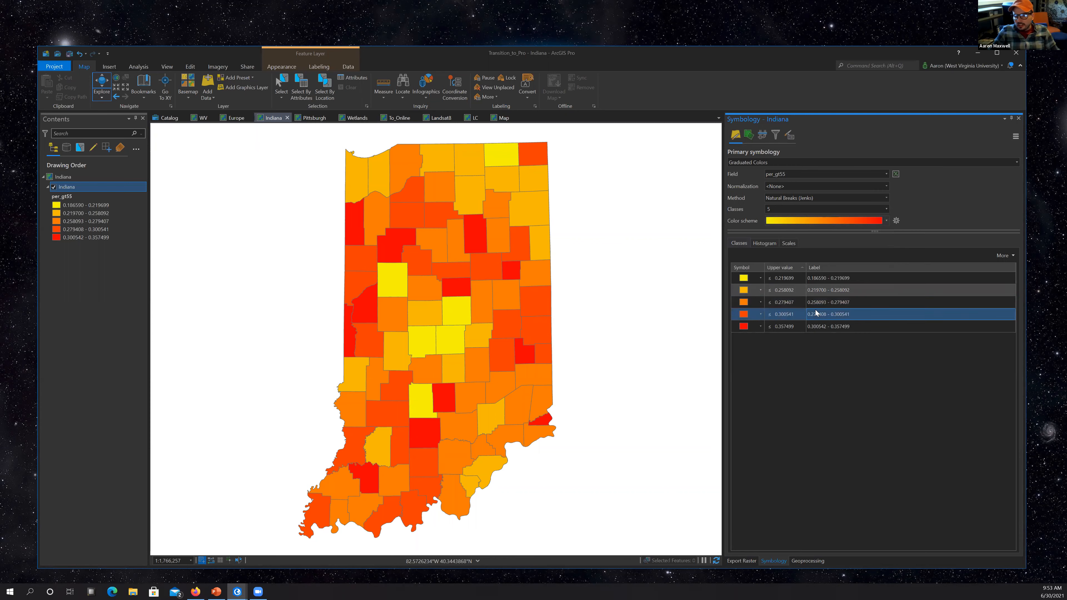
pyautogui.click(824, 286)
pyautogui.click(831, 279)
pyautogui.click(830, 279)
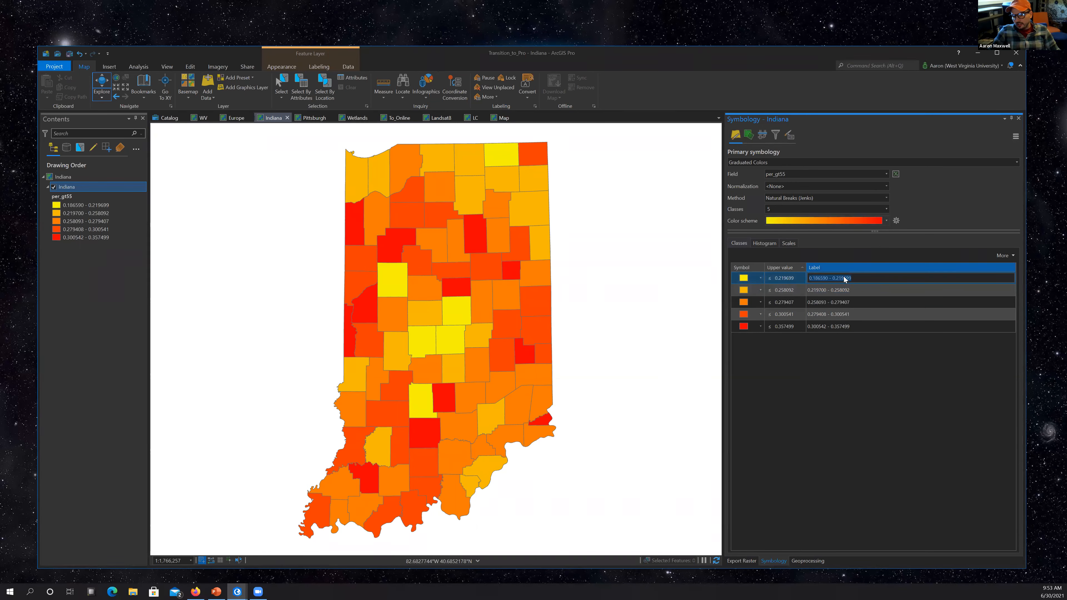
pyautogui.press('BackSpace')
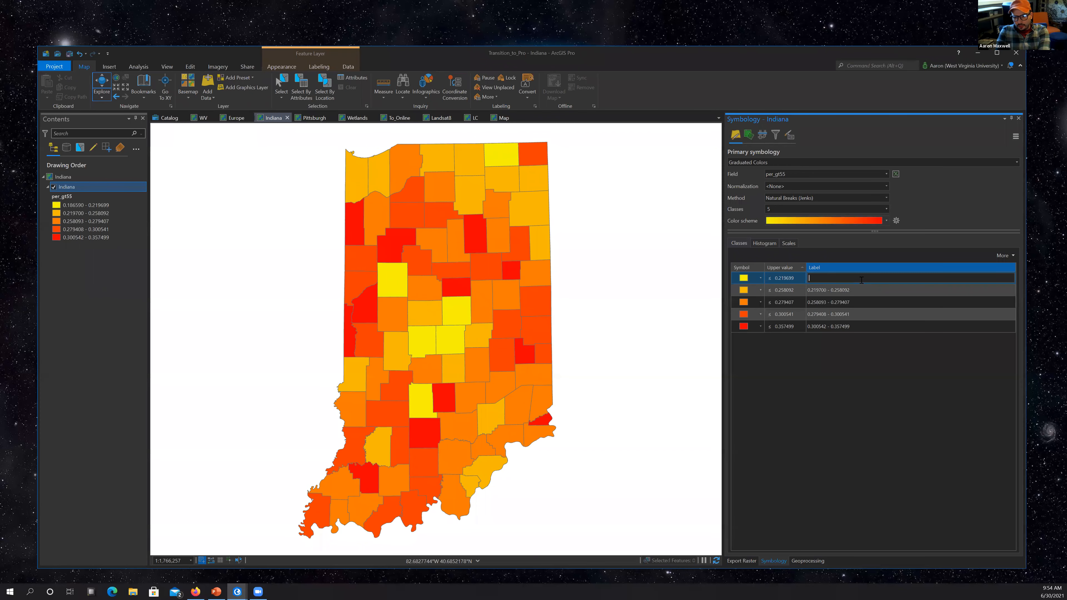
pyautogui.write('Low')
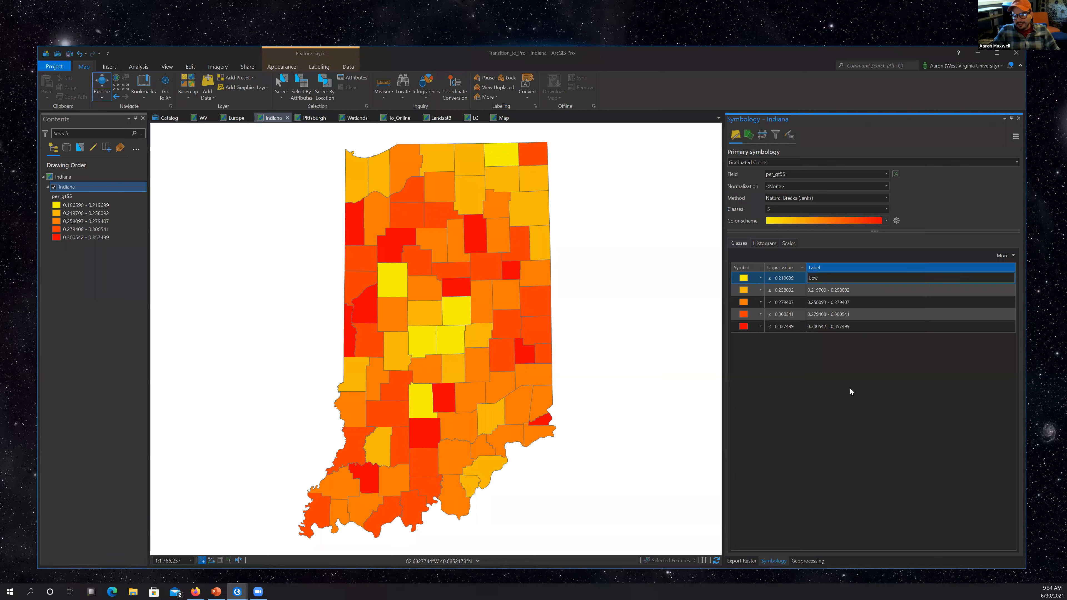
pyautogui.click(807, 295)
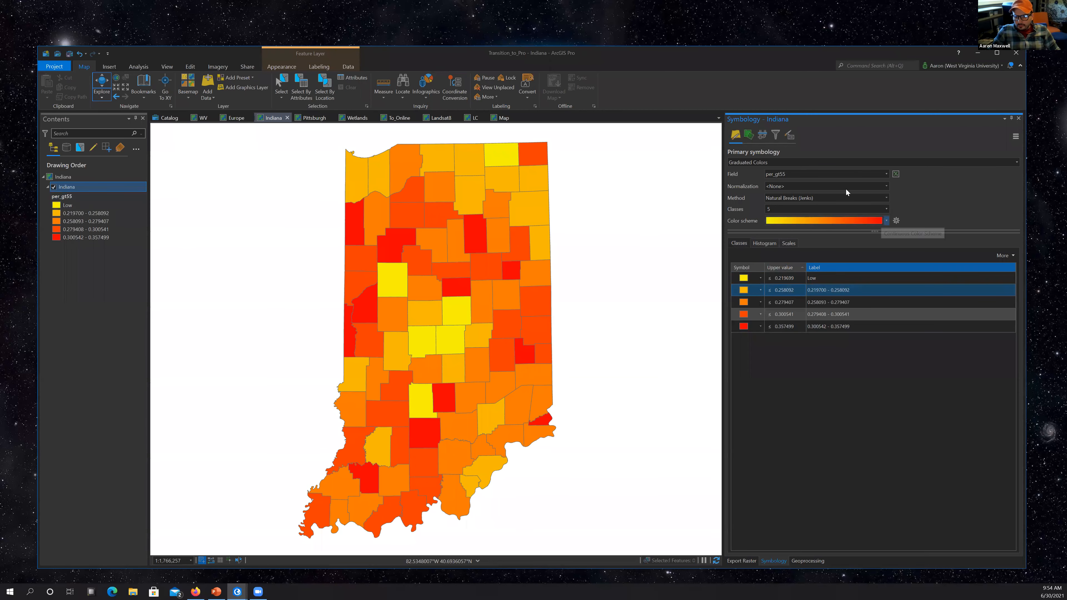
# Symbolize the Indiana layer with Unclassed Colors based on the per_gt55 field.
pyautogui.click(1014, 161)
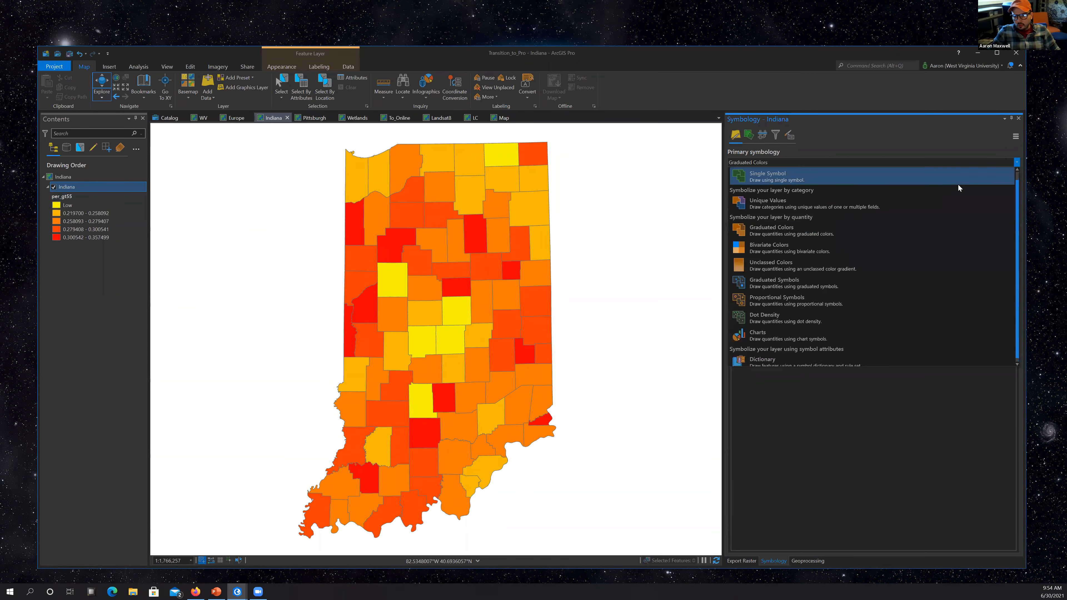
pyautogui.click(783, 267)
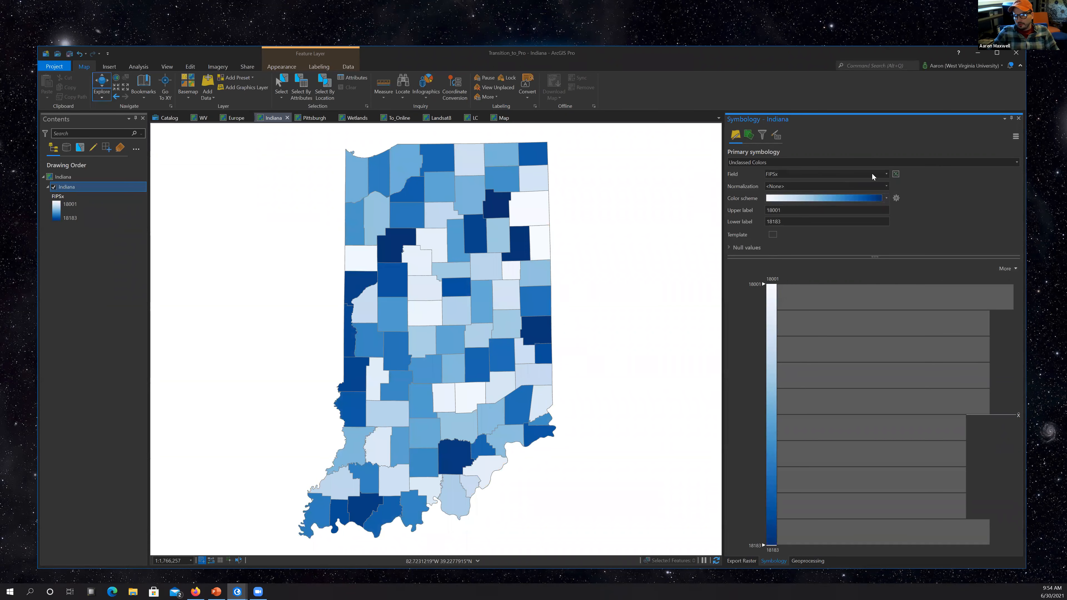
pyautogui.click(886, 173)
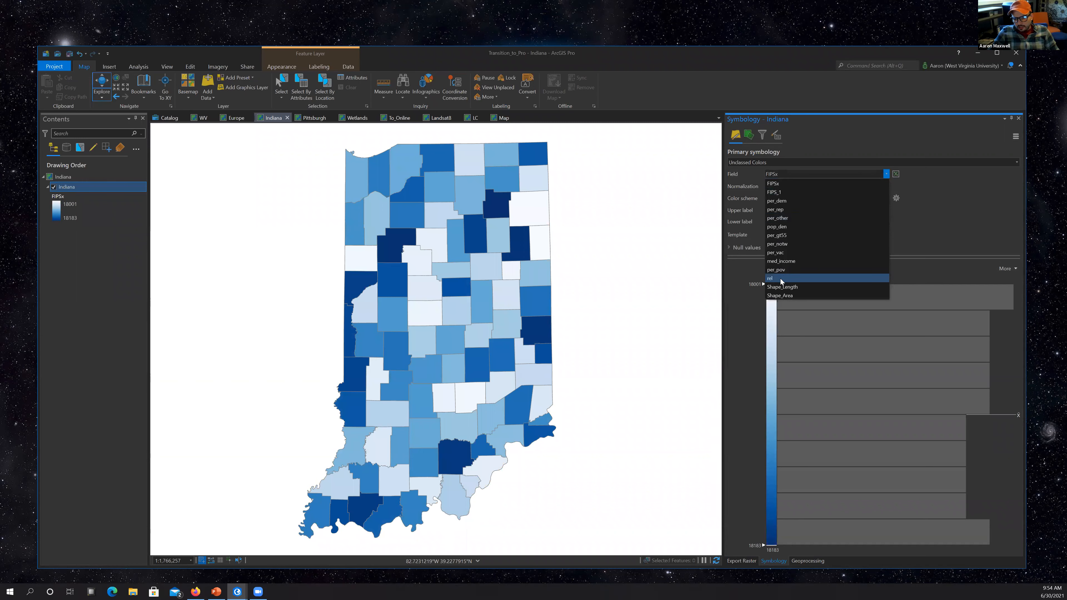
pyautogui.click(787, 236)
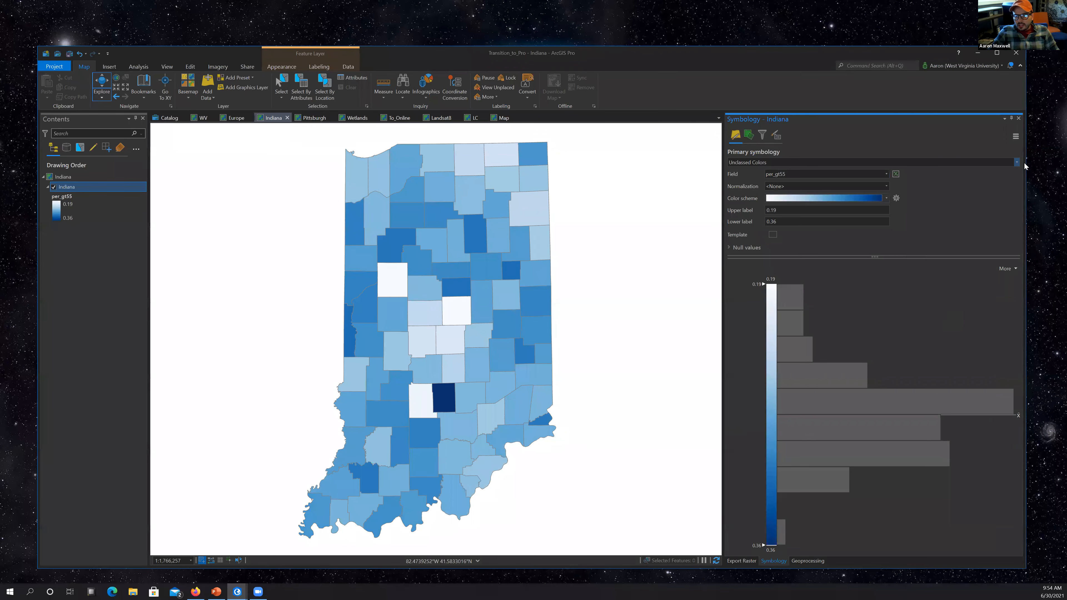
# Symbolize the Indiana layer with Bivariate Colors, using per_pov as the first field and per_rep as the second.
pyautogui.click(1017, 163)
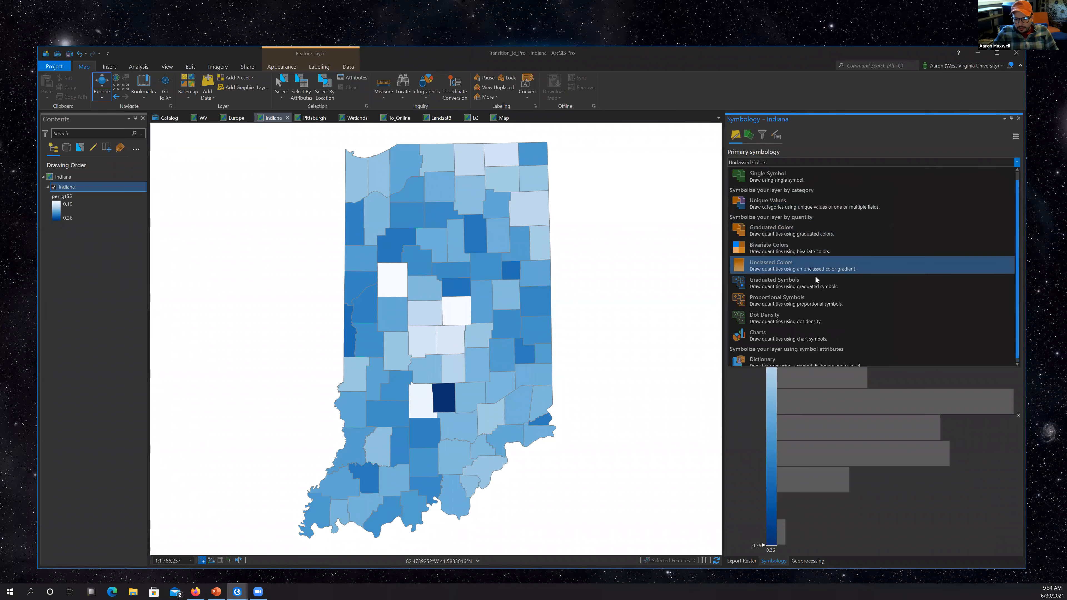
pyautogui.click(760, 248)
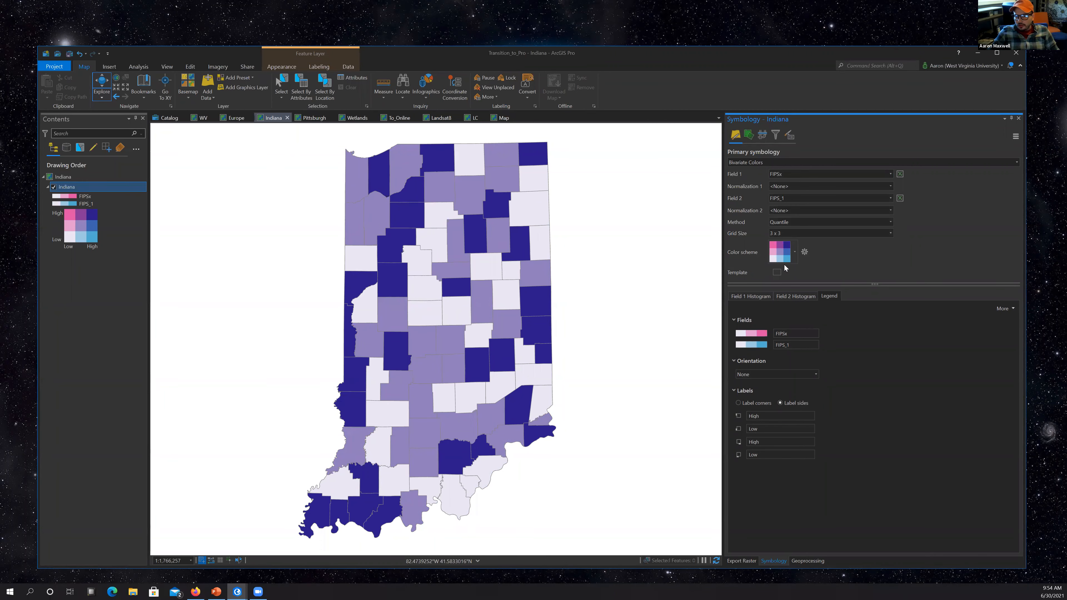
pyautogui.click(891, 175)
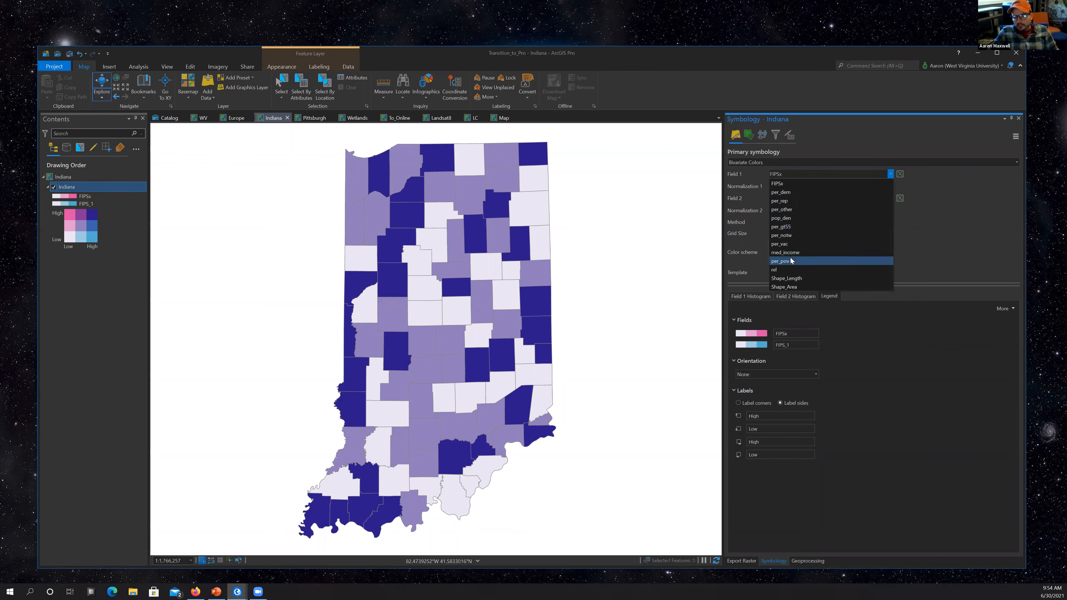
pyautogui.click(836, 261)
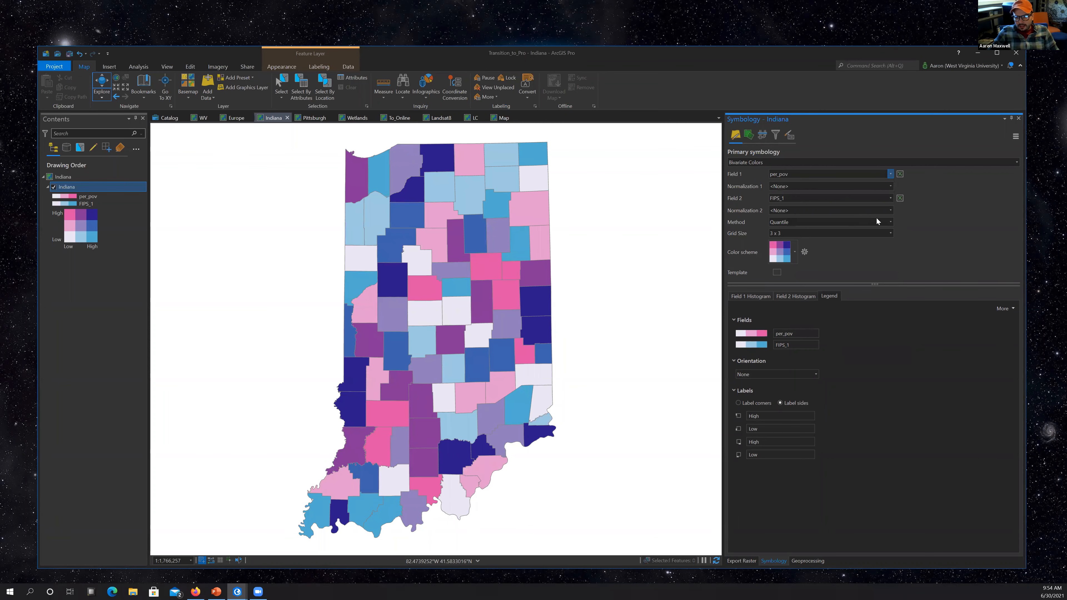
pyautogui.click(890, 198)
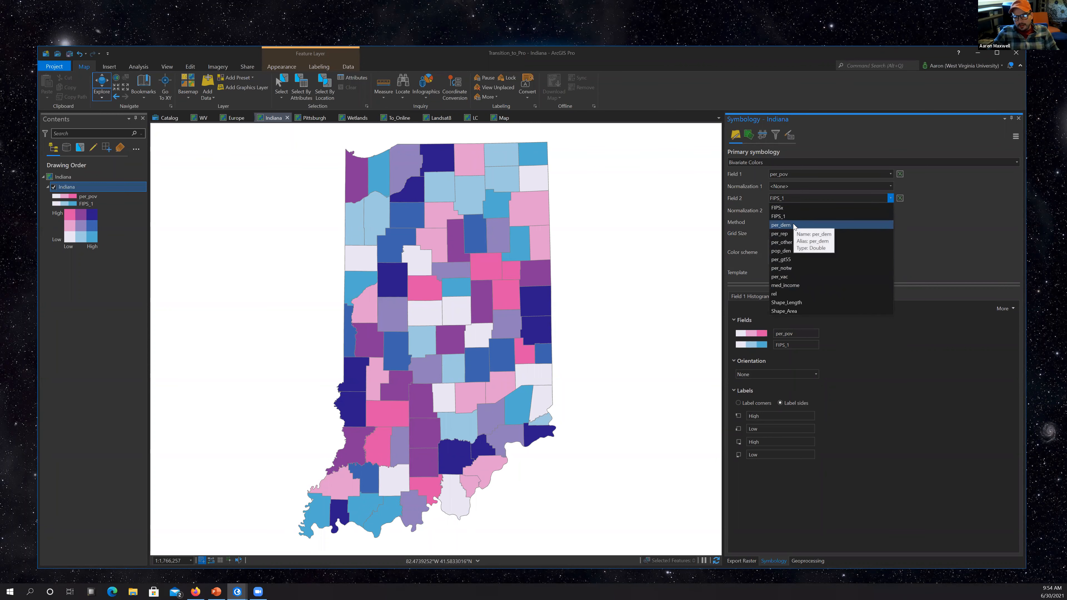
pyautogui.click(790, 232)
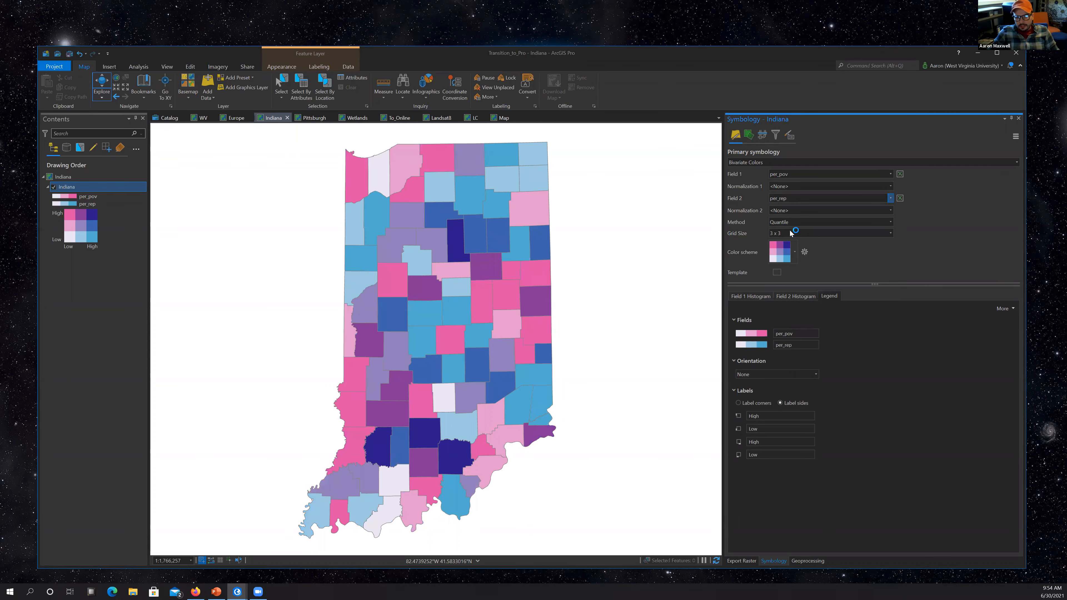
# Apply the blue-to-orange bivariate color scheme and set the legend to corner labels with the High values orientation.
pyautogui.click(795, 256)
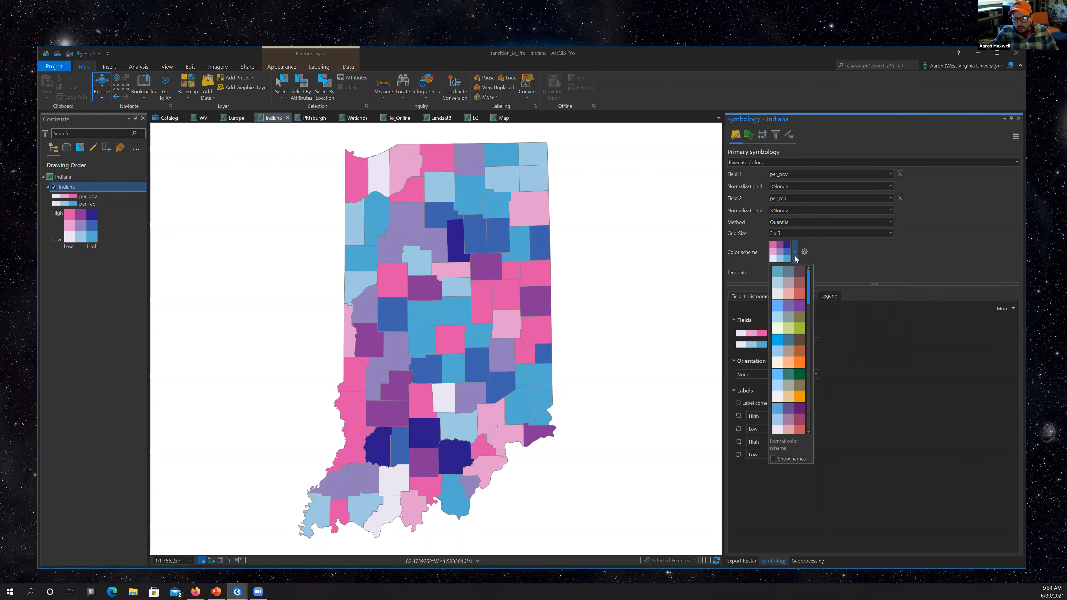
pyautogui.click(791, 354)
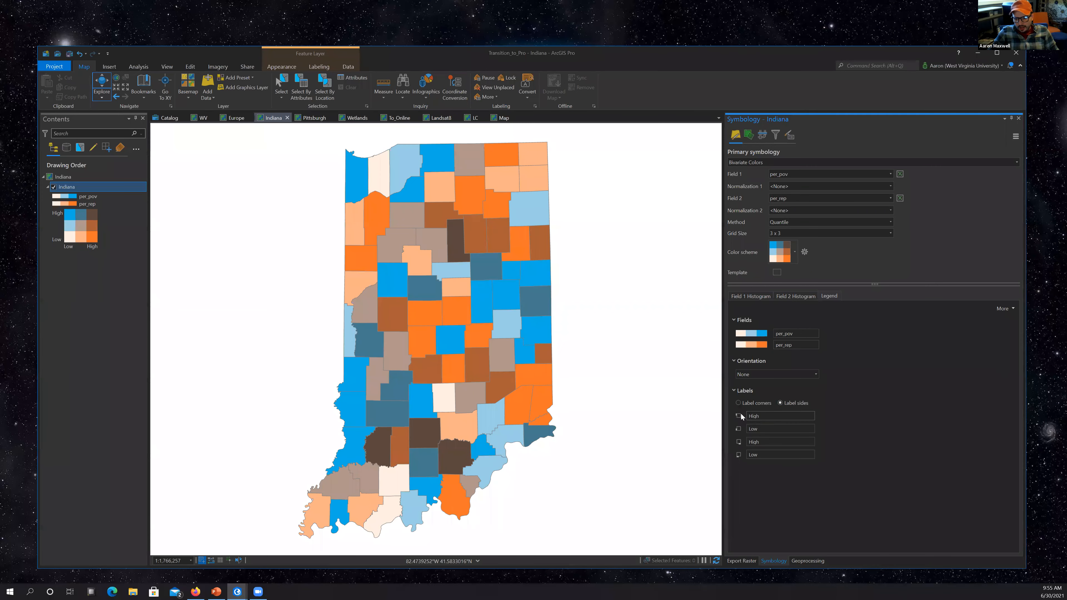
pyautogui.click(737, 403)
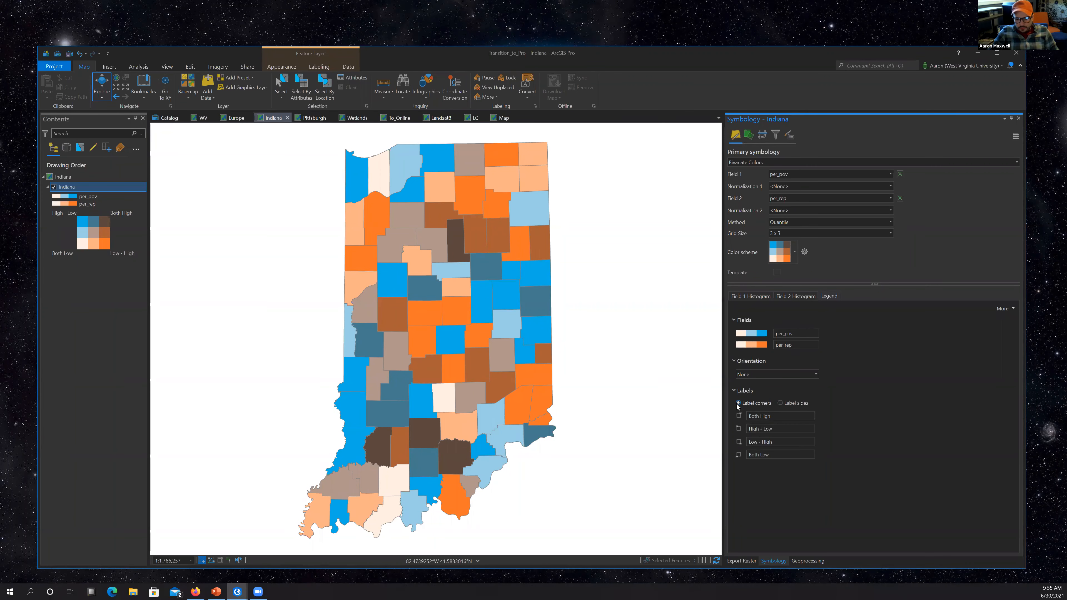
pyautogui.click(813, 372)
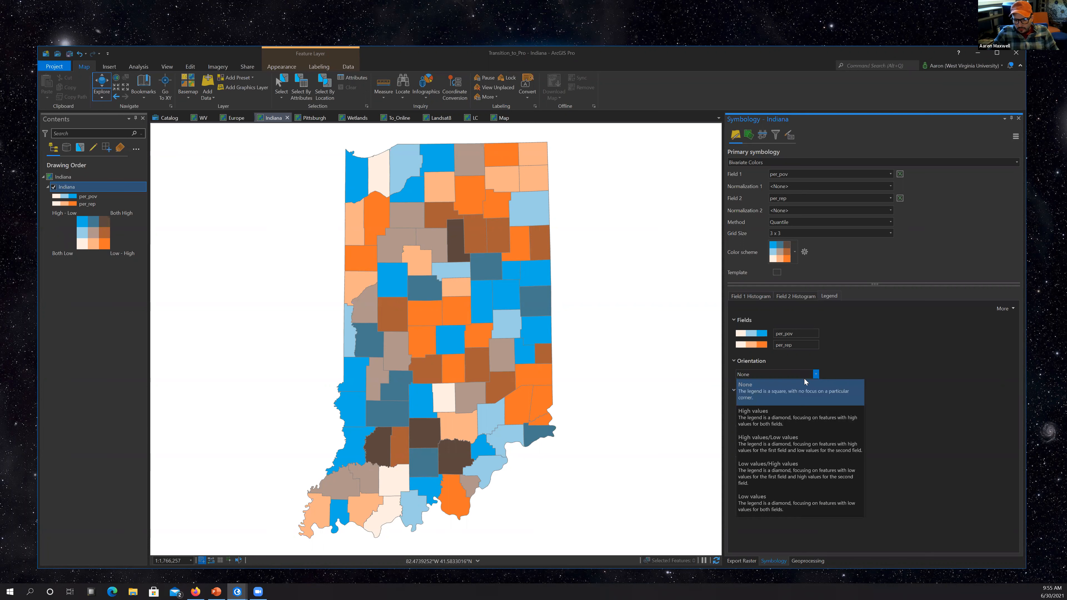
pyautogui.click(792, 421)
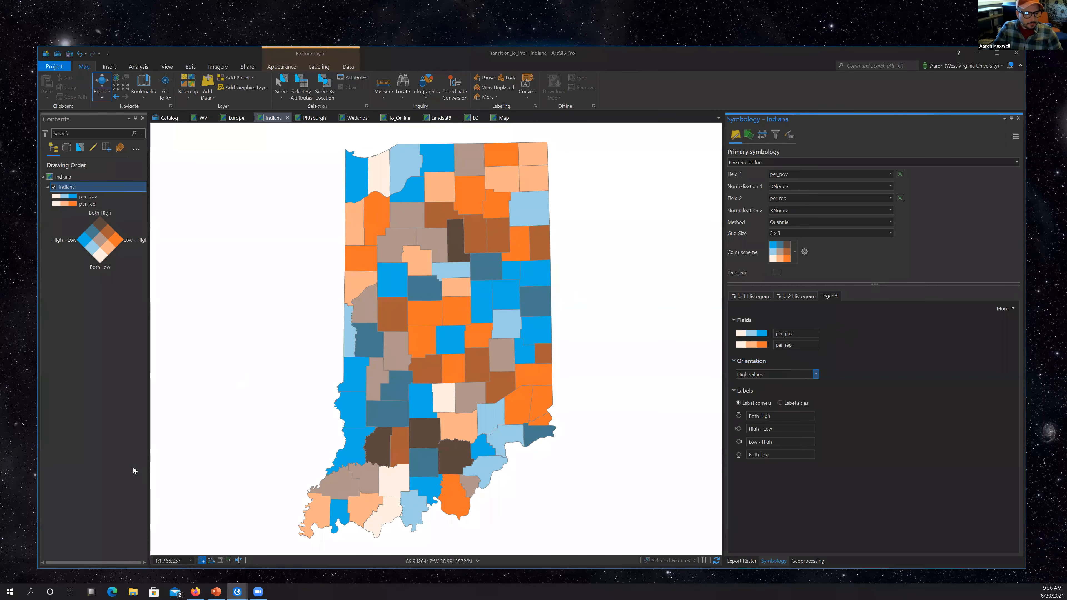
# Switch to the PowerPoint slide show, advance to the Configure Pop-Ups slide, and return to ArcGIS Pro.
pyautogui.click(216, 592)
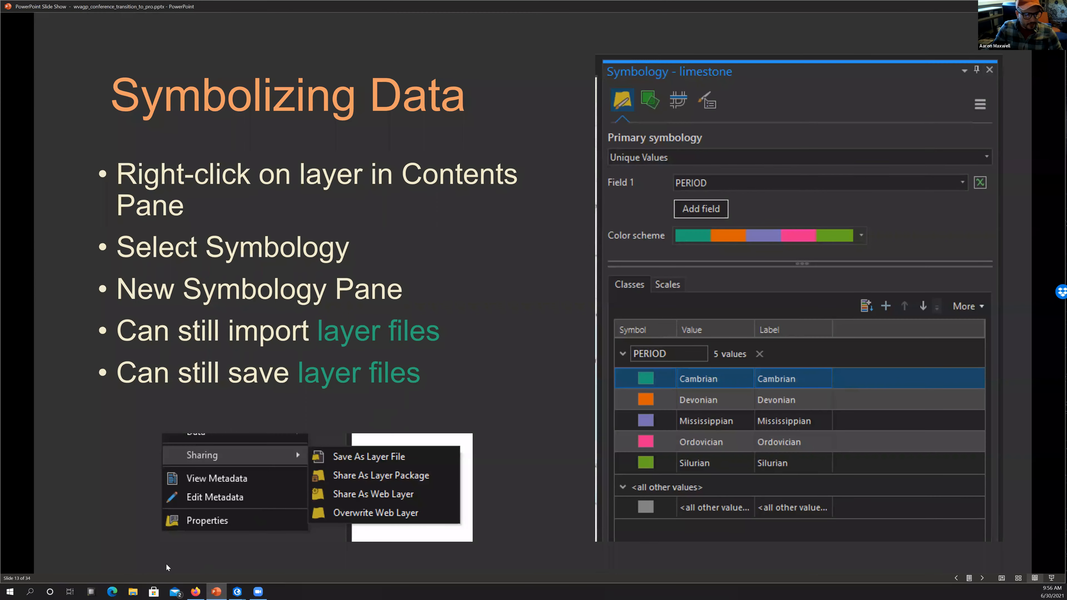
pyautogui.click(984, 579)
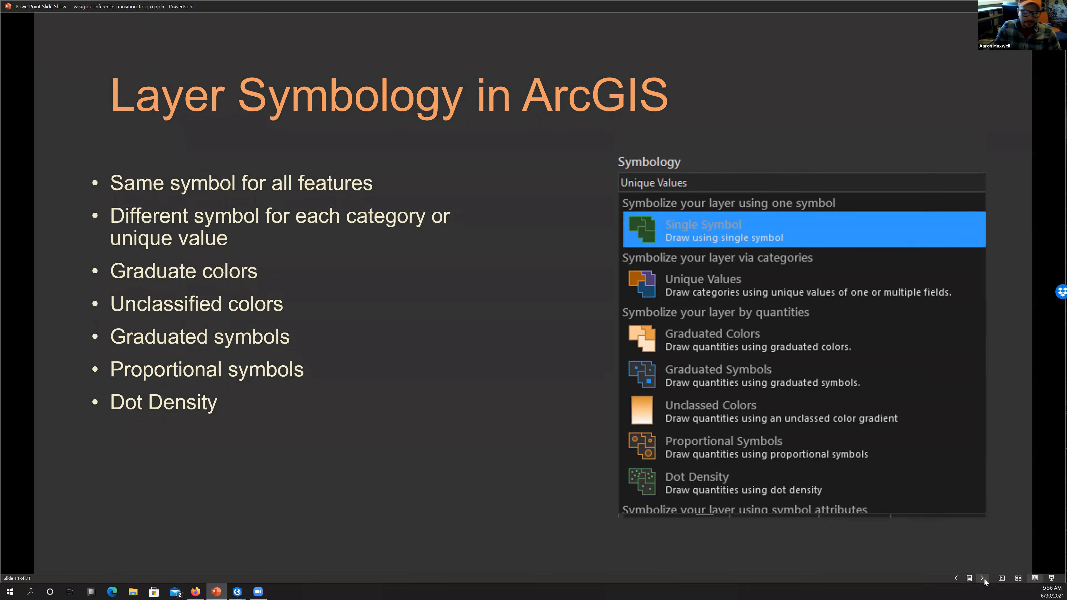
pyautogui.click(984, 579)
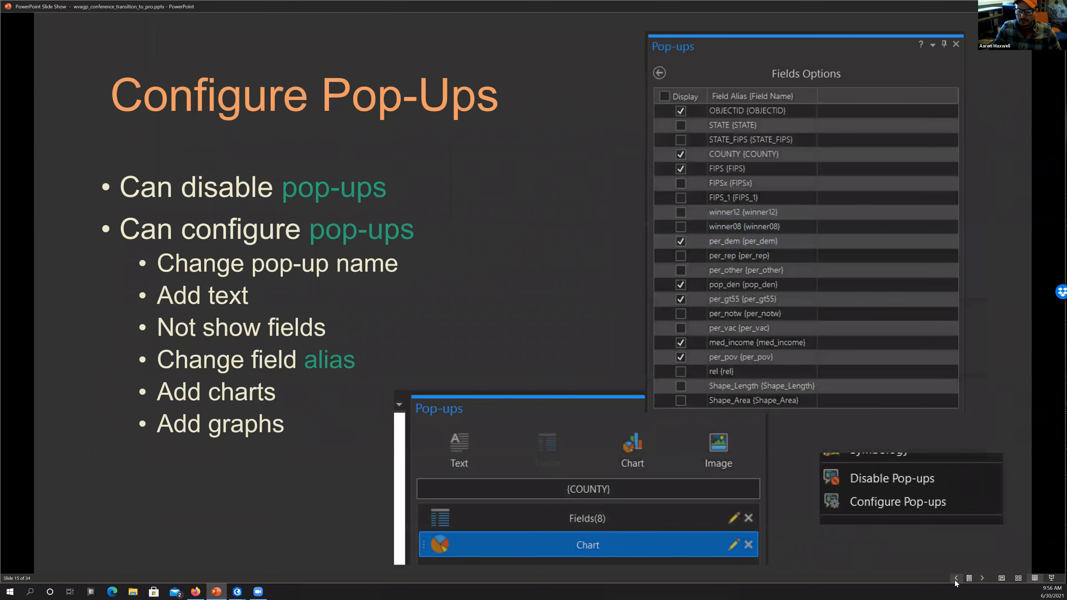
pyautogui.click(956, 579)
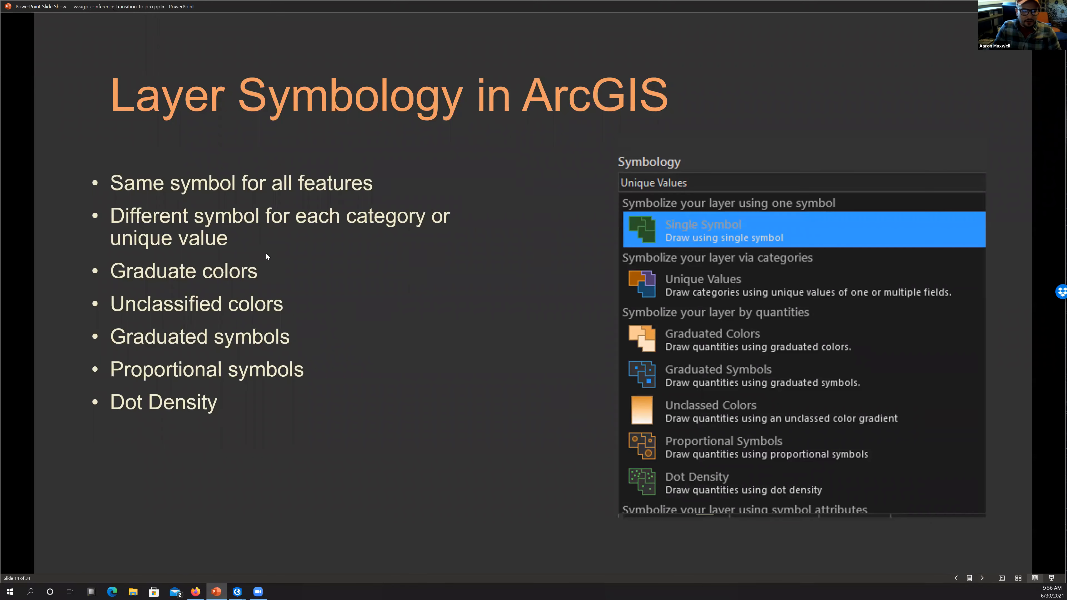
pyautogui.click(982, 579)
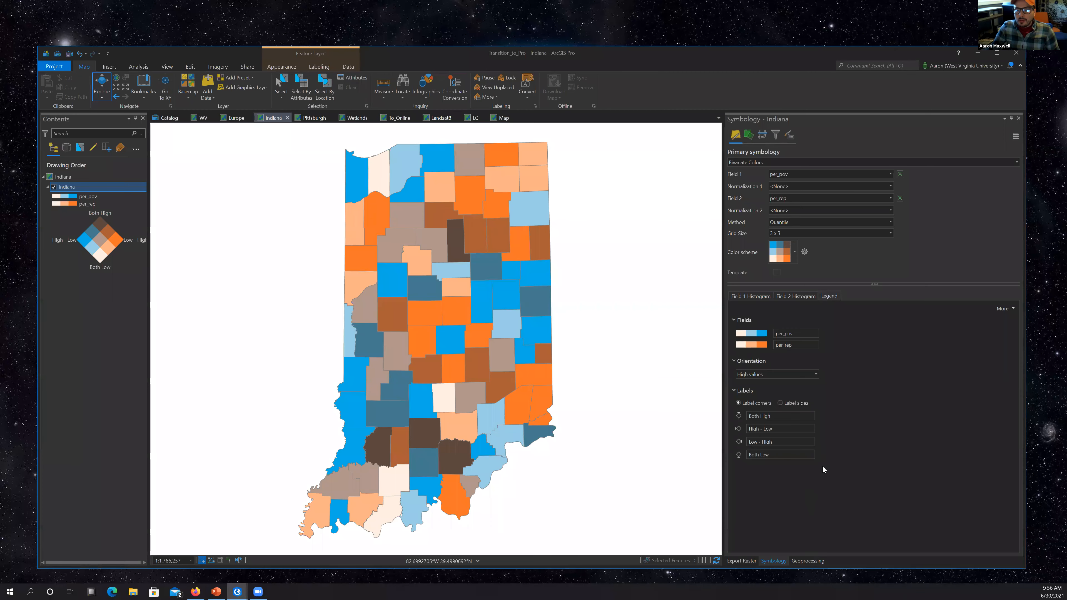
pyautogui.click(217, 591)
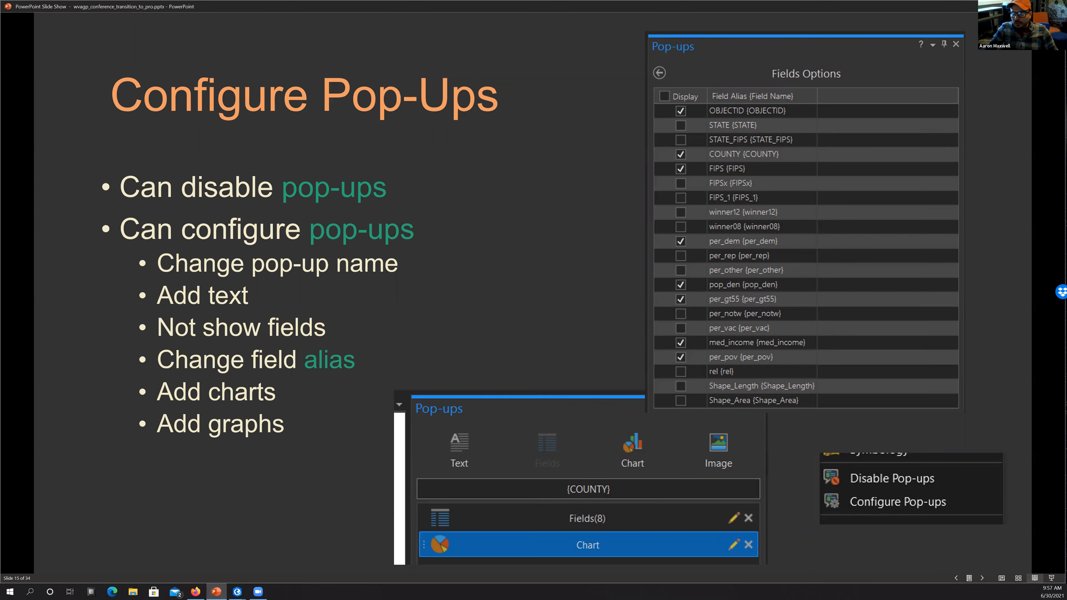
pyautogui.hotkey('alt', 'Tab')
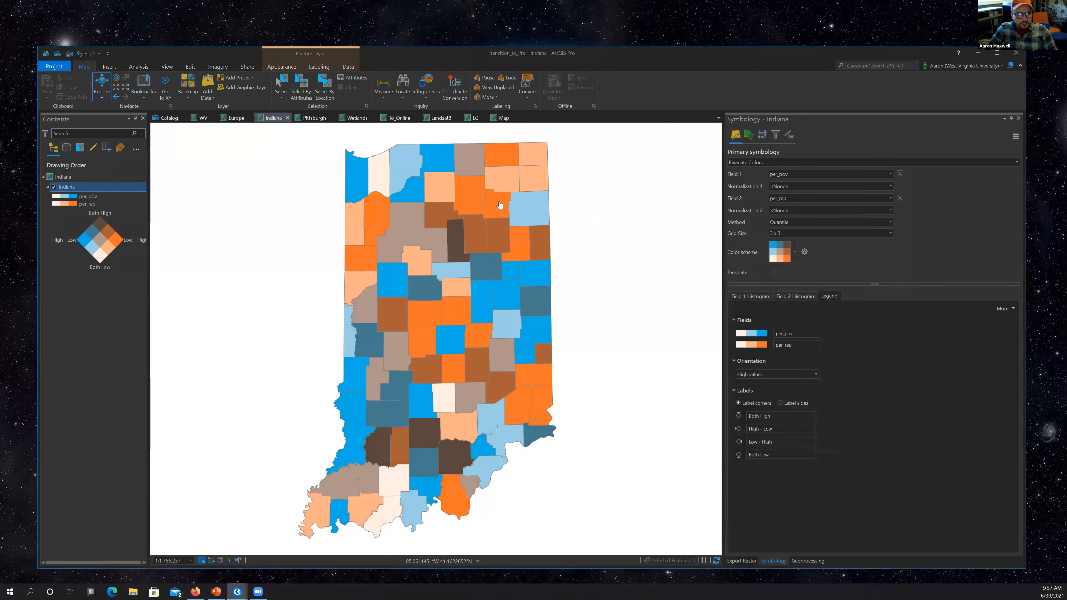
# View the attribute table of the Europe_Countries layer in the Europe map, closing it after returning to the Indiana map.
pyautogui.click(229, 120)
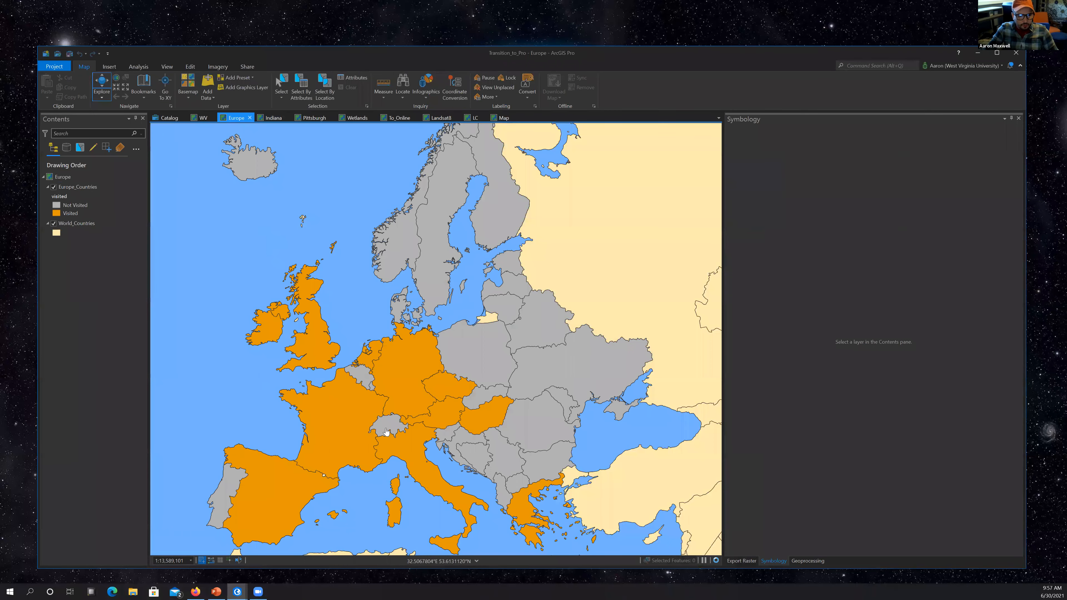
pyautogui.click(76, 188)
pyautogui.rightClick(76, 188)
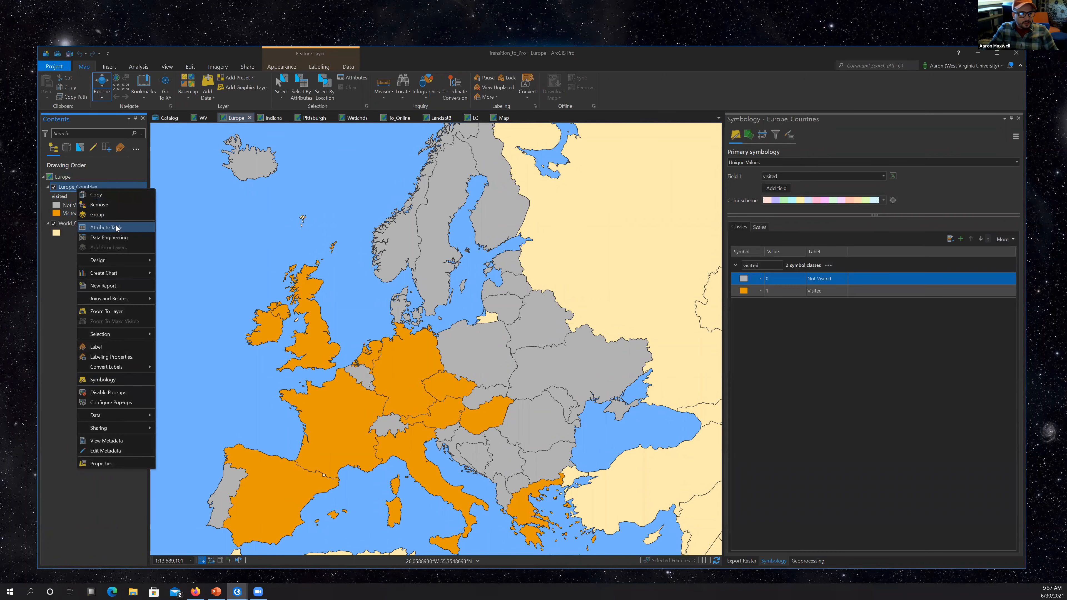
pyautogui.click(109, 231)
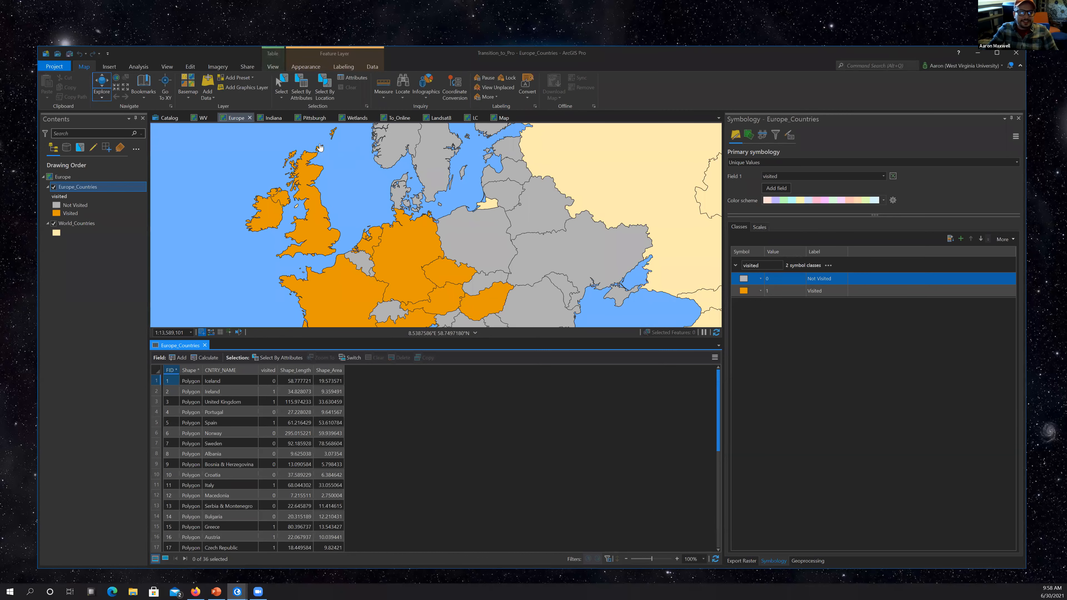
pyautogui.click(269, 117)
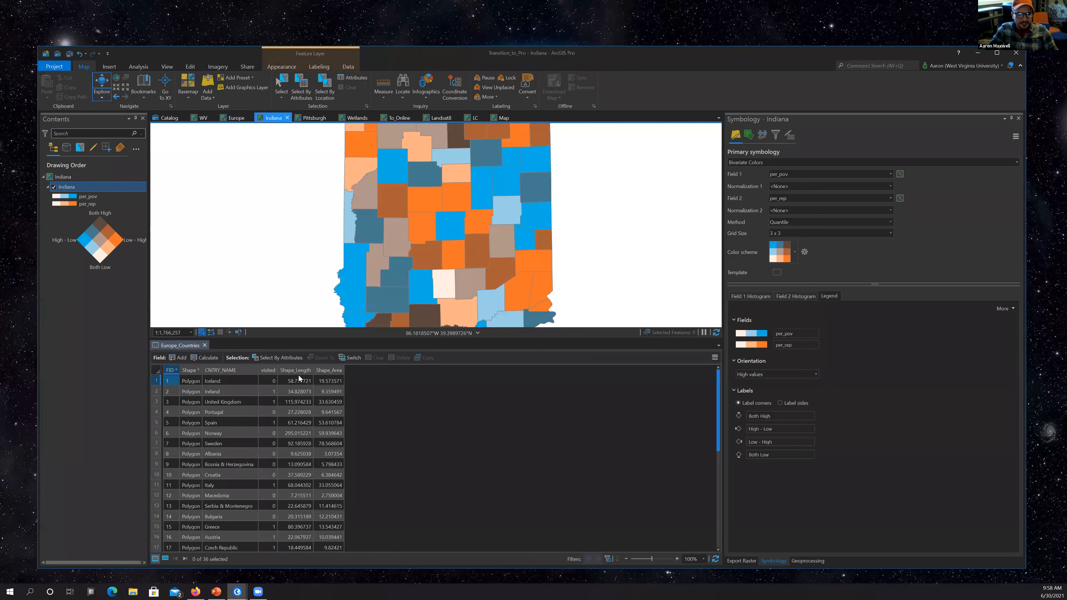
pyautogui.click(205, 346)
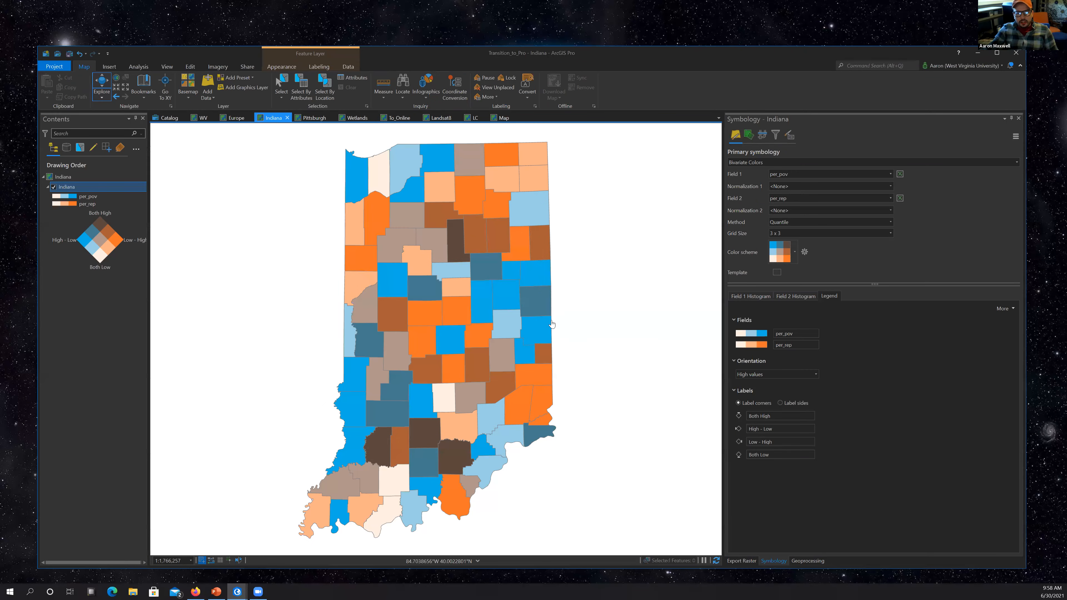
# Open the pop-up for DeKalb County in northeastern Indiana, review its attributes, and close it.
pyautogui.click(530, 182)
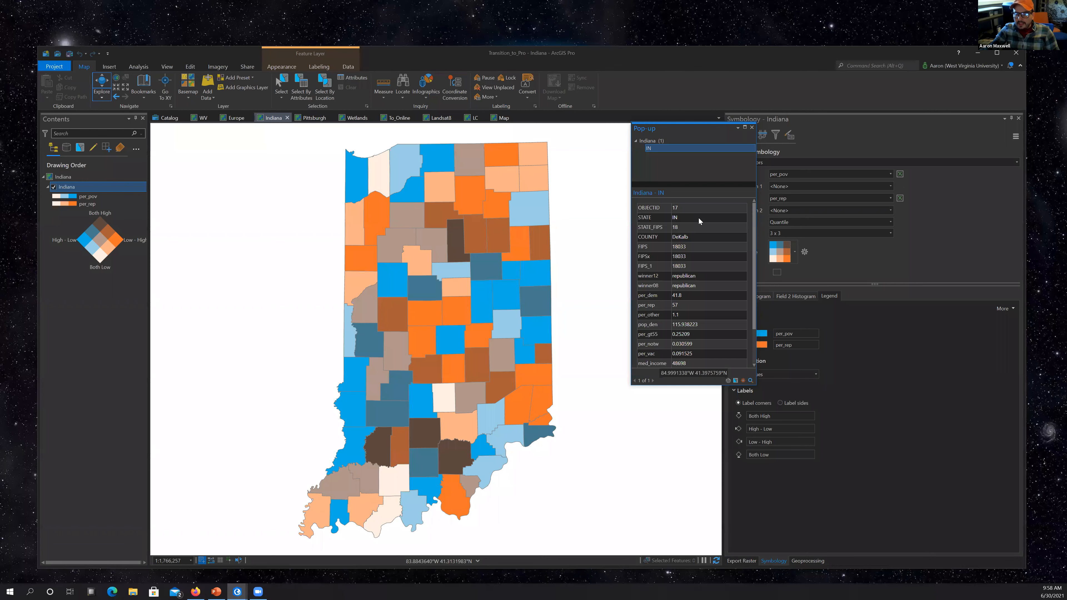
pyautogui.scroll(-2, 691, 229)
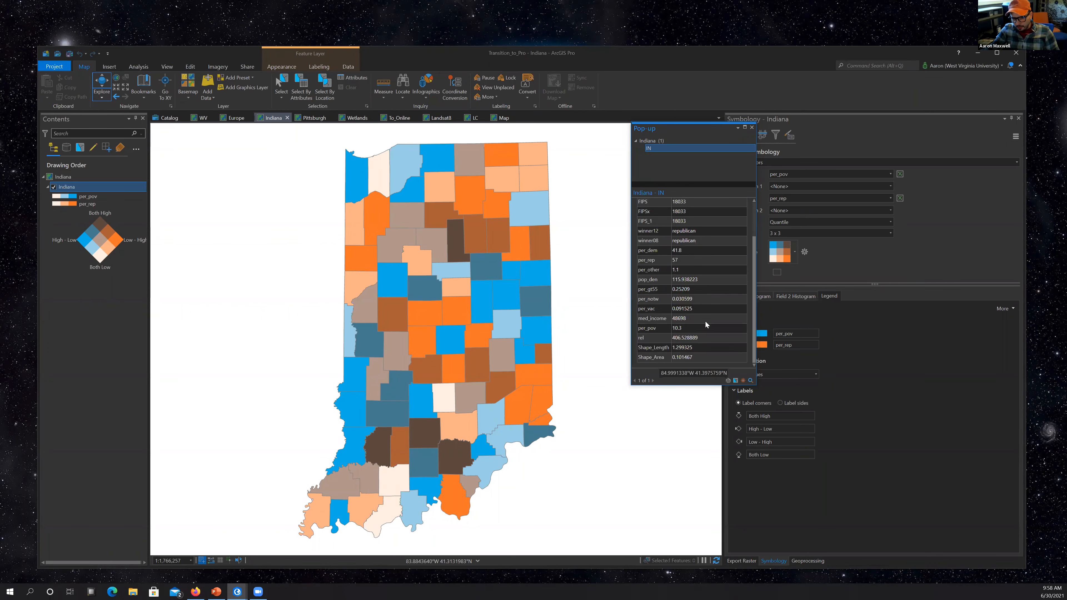
pyautogui.scroll(2, 706, 324)
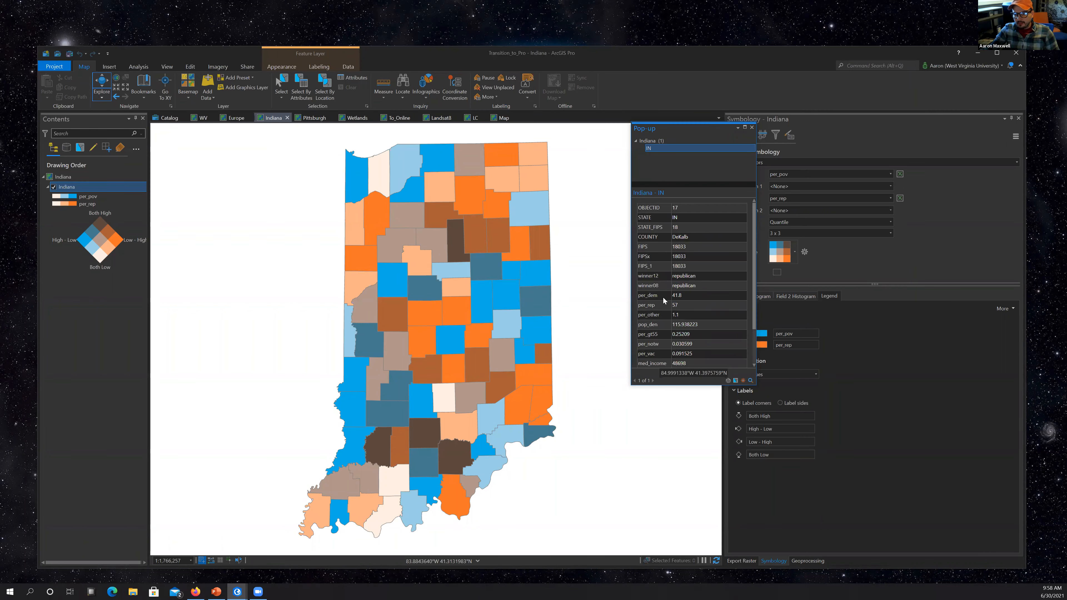
pyautogui.scroll(-2, 664, 300)
pyautogui.scroll(2, 664, 300)
pyautogui.click(752, 127)
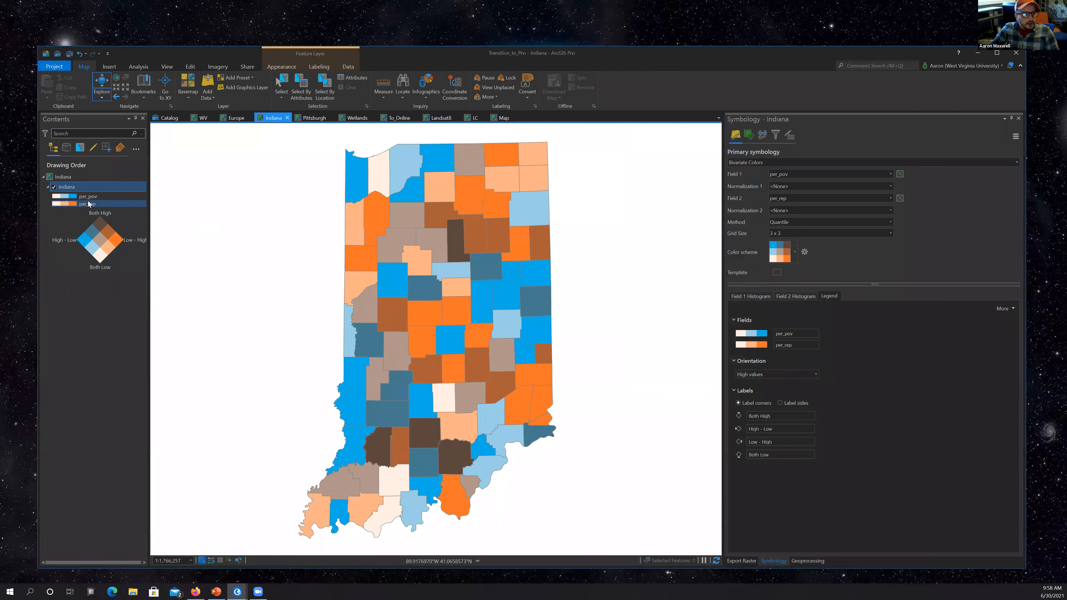
# Disable pop-ups for the Indiana layer and enable them again after testing a county on the map.
pyautogui.rightClick(69, 189)
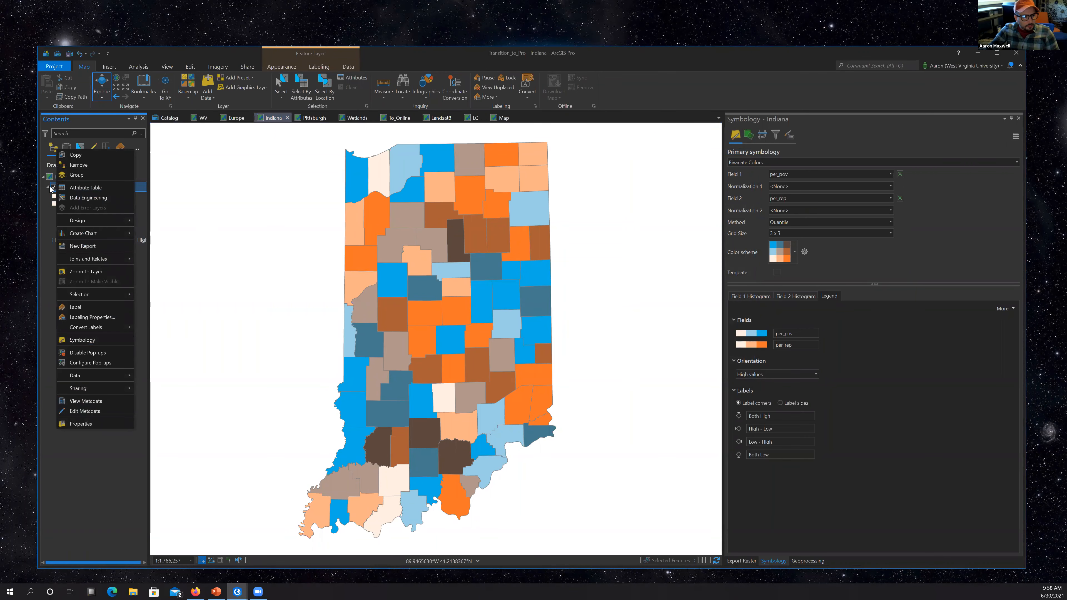
pyautogui.click(87, 353)
pyautogui.click(528, 186)
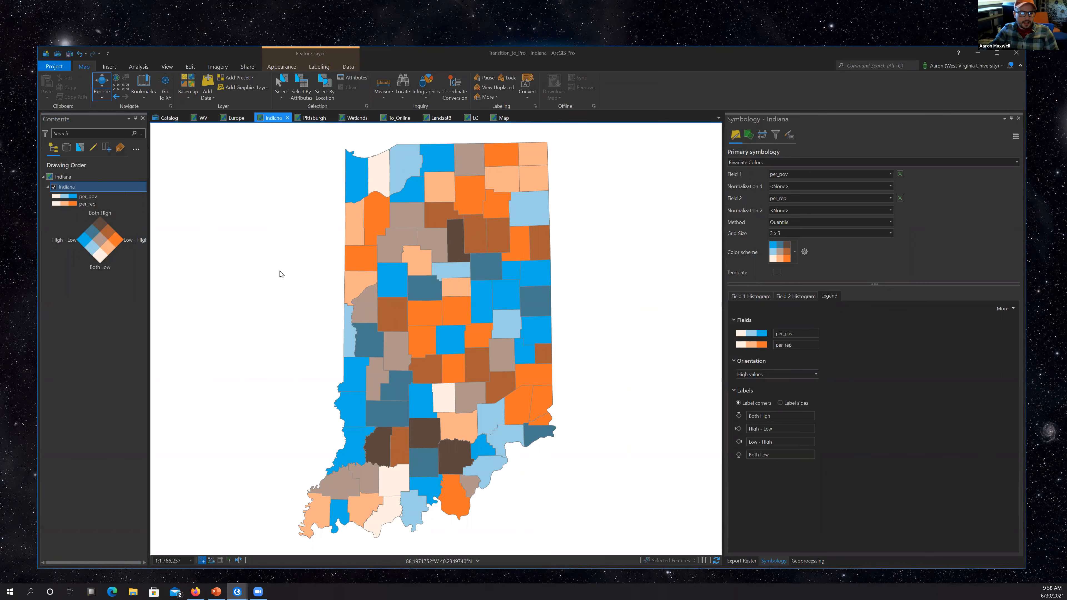
pyautogui.rightClick(62, 186)
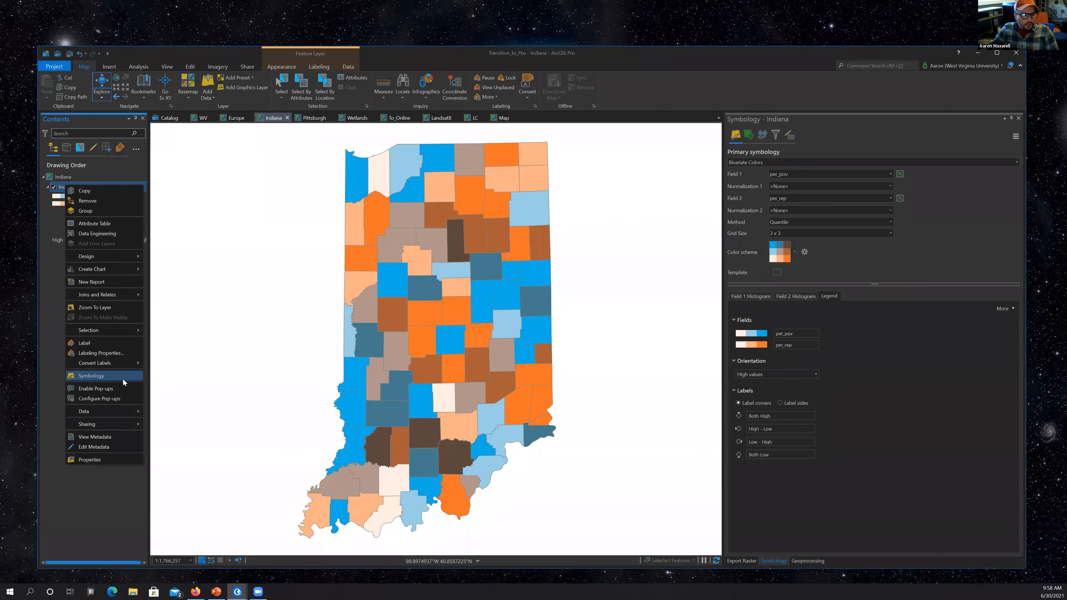
pyautogui.click(110, 391)
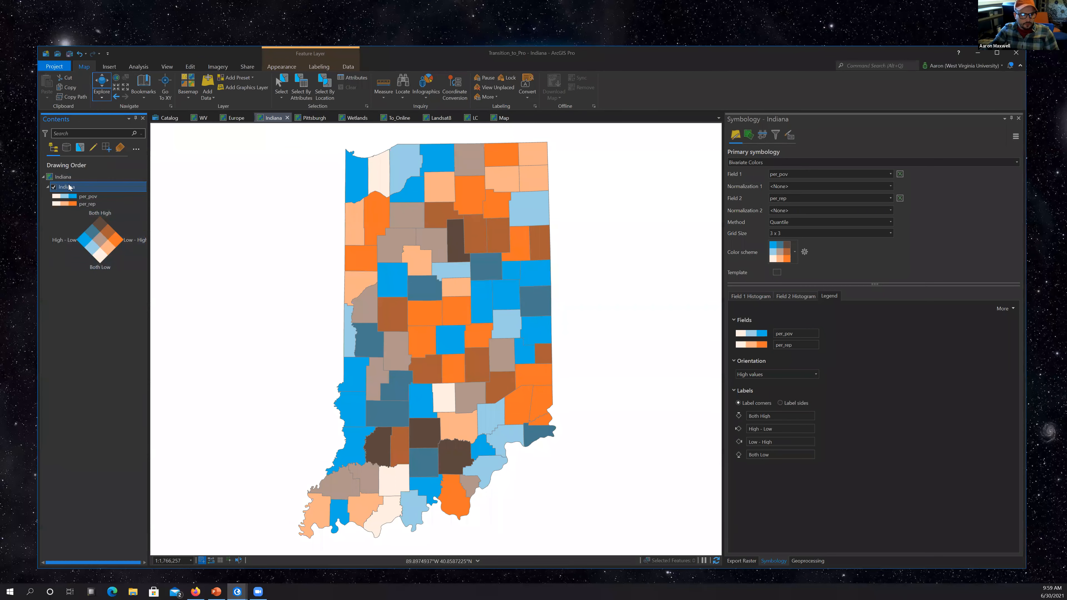
# Open the pop-up configuration and the attribute table for the Indiana layer.
pyautogui.rightClick(68, 186)
pyautogui.click(103, 398)
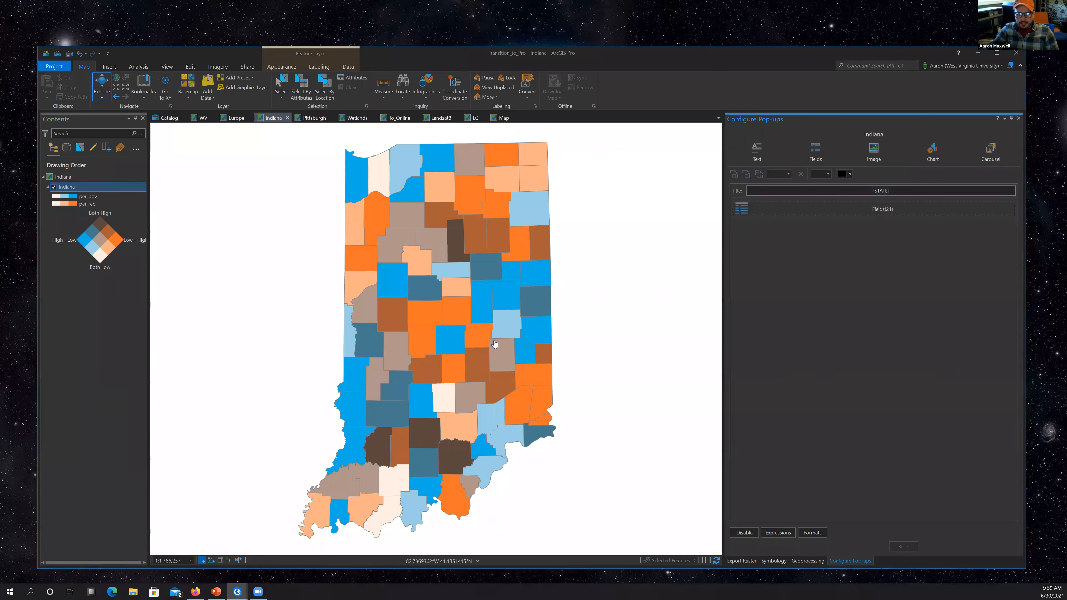
pyautogui.rightClick(67, 187)
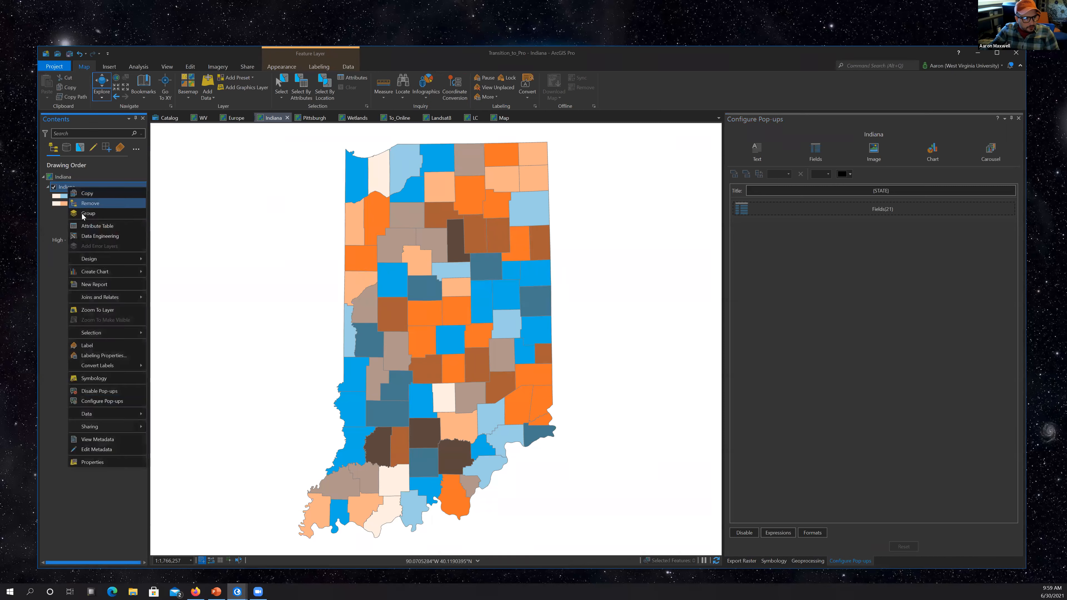
pyautogui.click(87, 226)
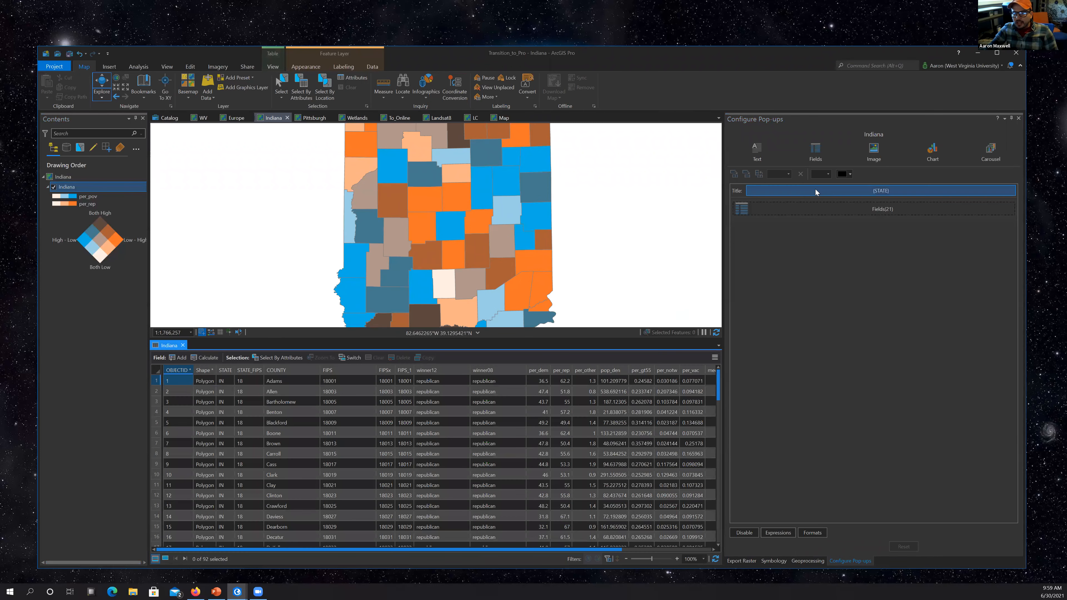
# Change the Indiana layer's pop-up title to "County Name: {COUNTY}".
pyautogui.click(833, 192)
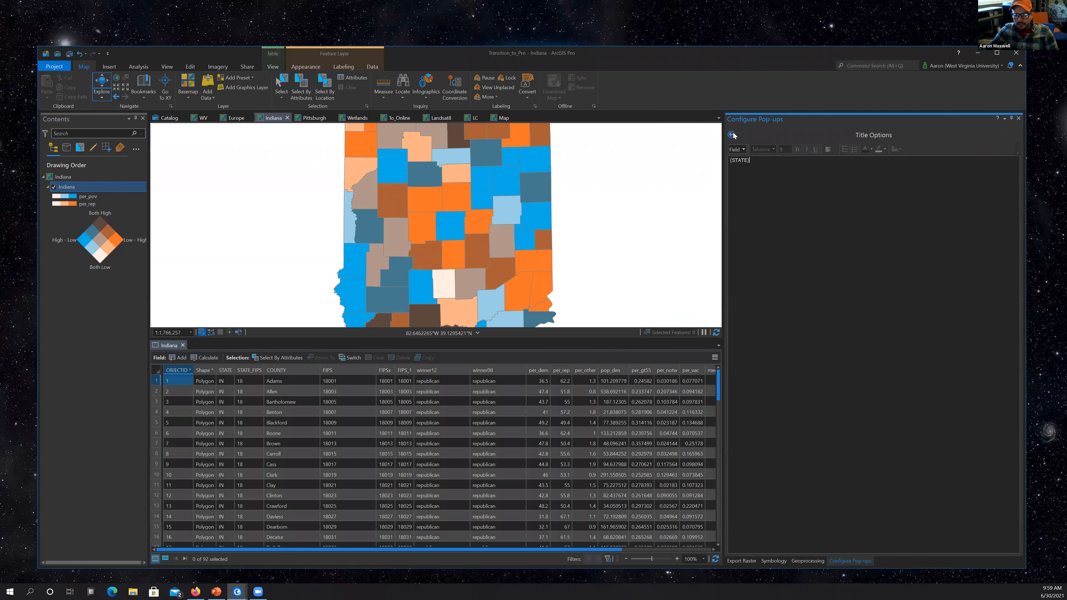
pyautogui.click(734, 135)
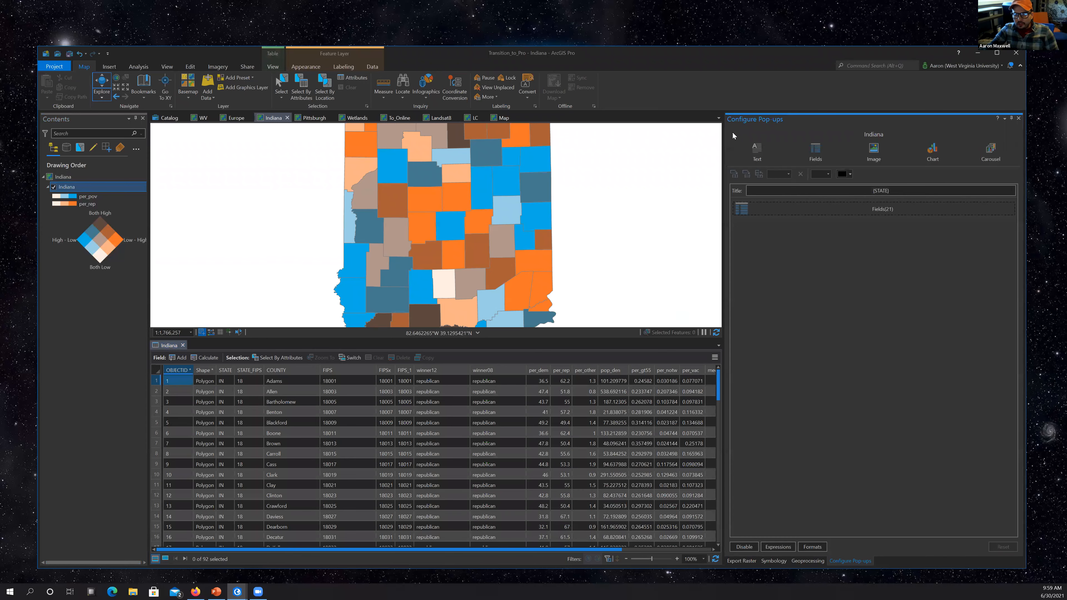
pyautogui.click(900, 193)
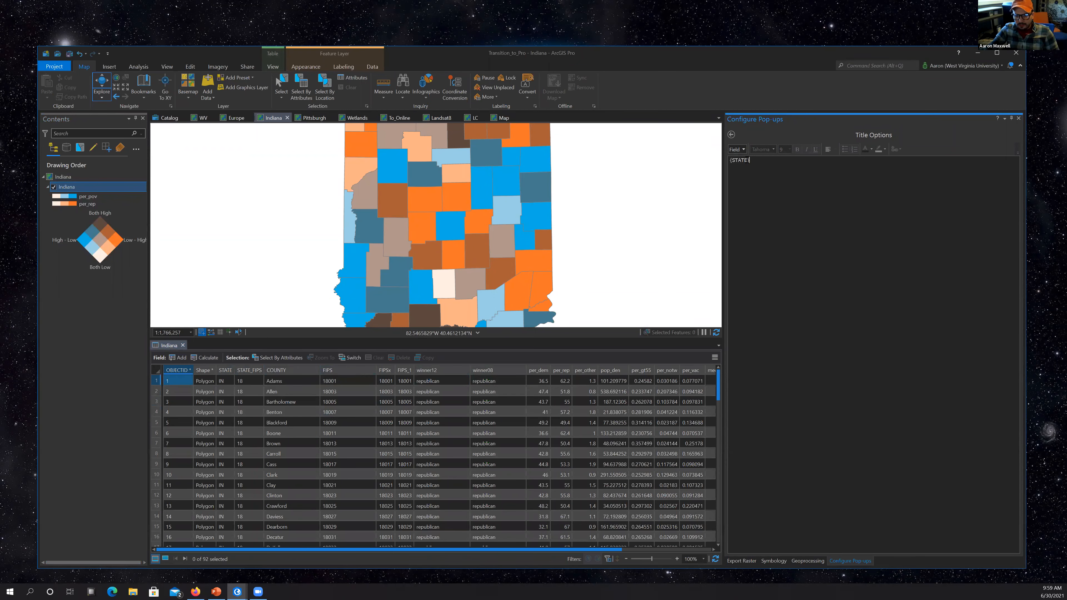
pyautogui.press('BackSpace')
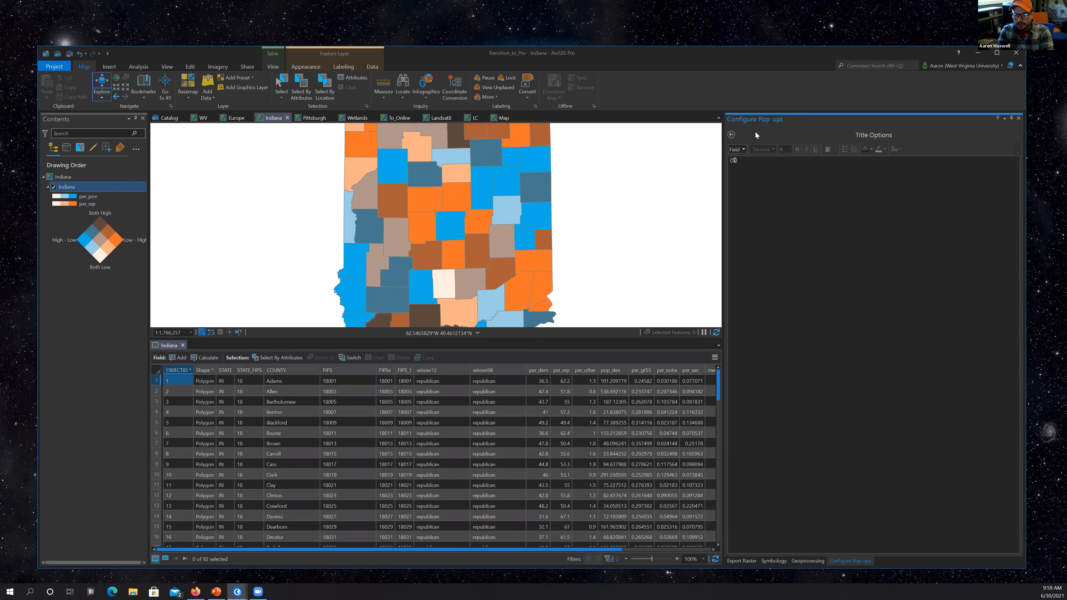
pyautogui.write('COUNTY')
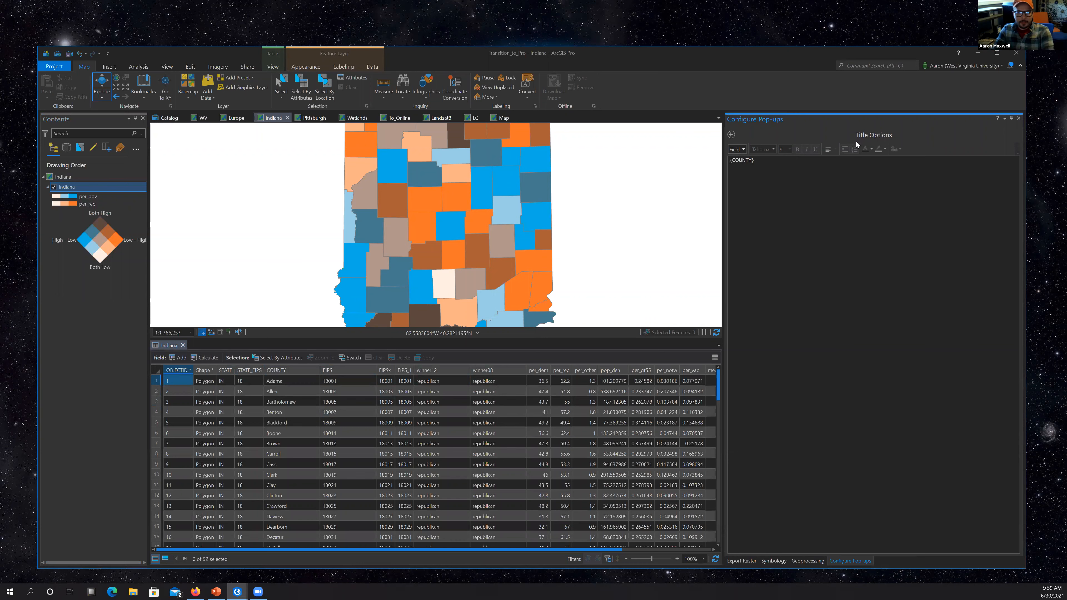
pyautogui.write('County')
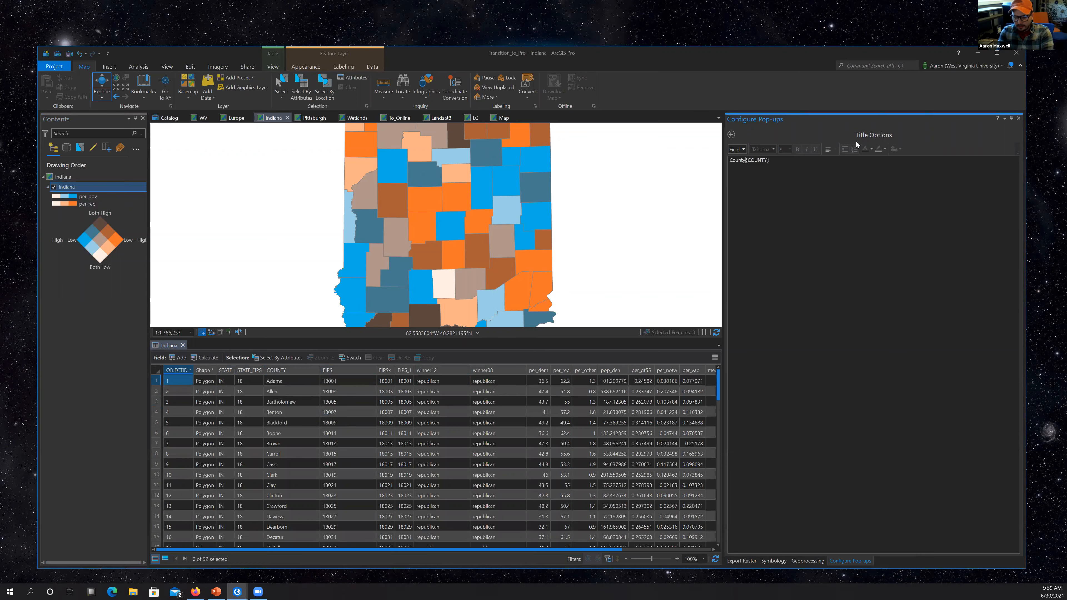
pyautogui.write(' Name:')
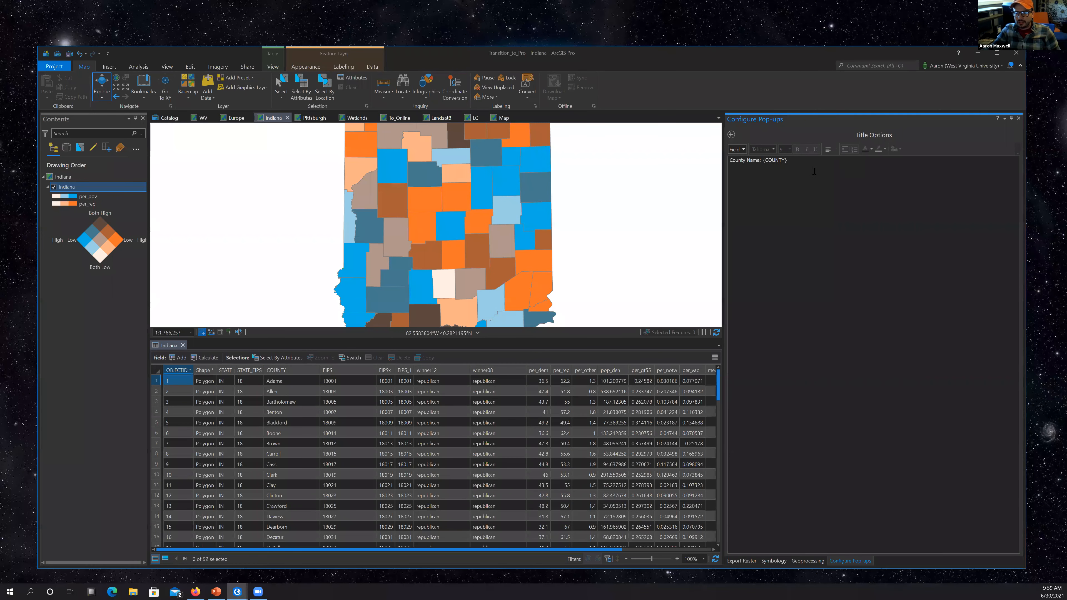
pyautogui.click(731, 135)
# Check the new pop-up title on Randolph and Franklin counties and close the pop-up.
pyautogui.click(538, 191)
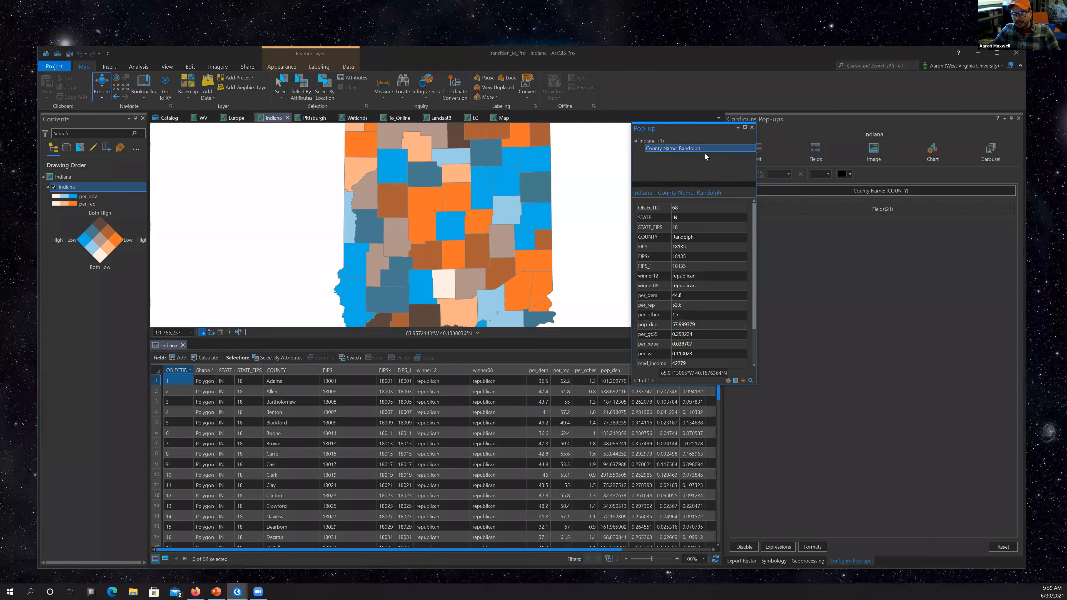
pyautogui.click(536, 266)
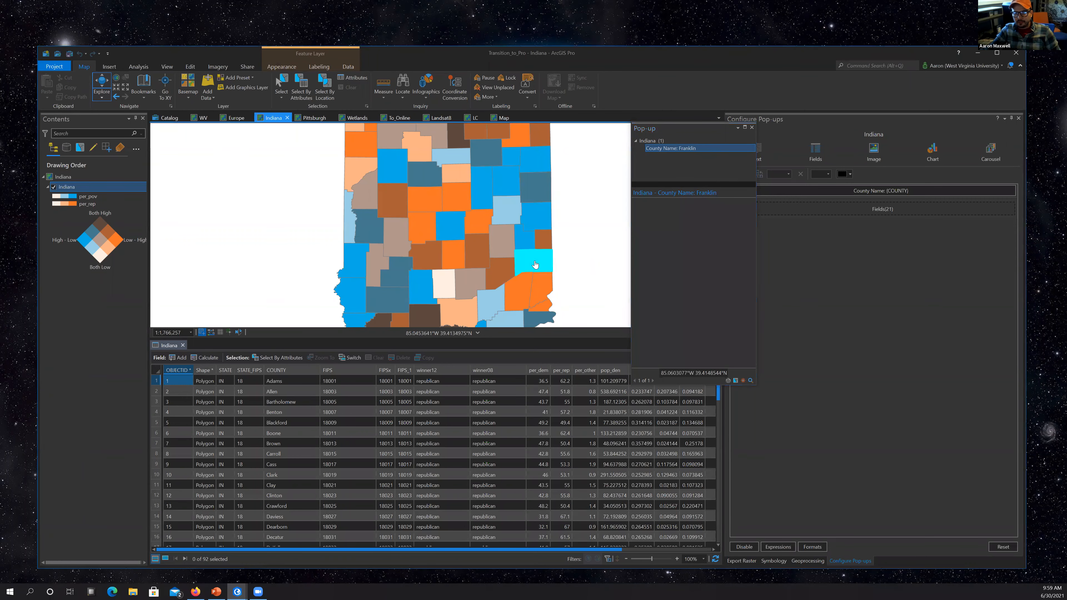
pyautogui.click(752, 128)
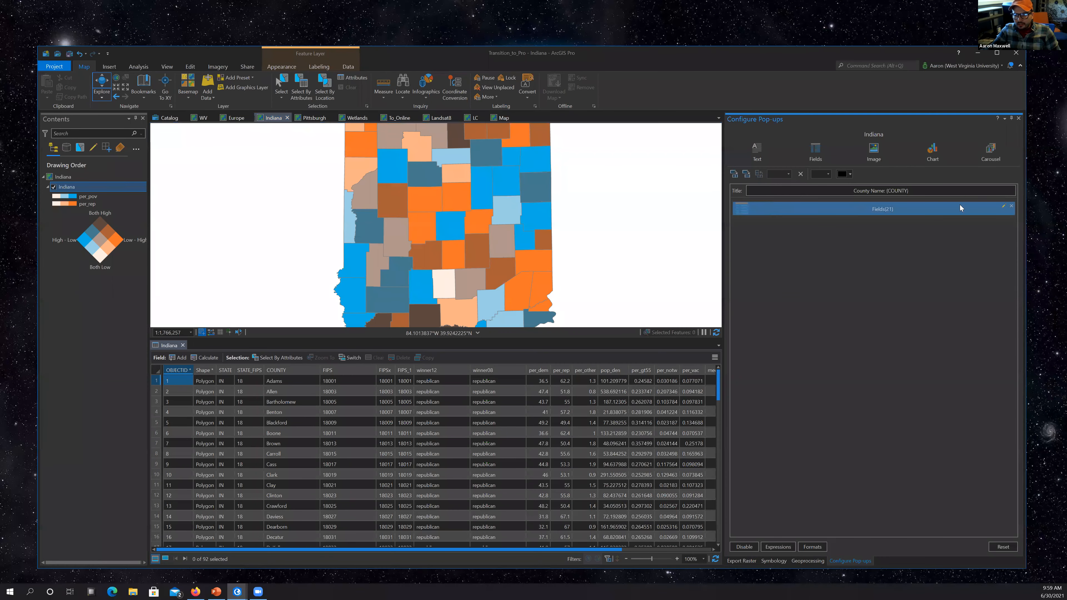
# Stop using only visible fields in the pop-up's field list and display winner12, winner08, per_dem, per_rep and per_other.
pyautogui.click(1004, 206)
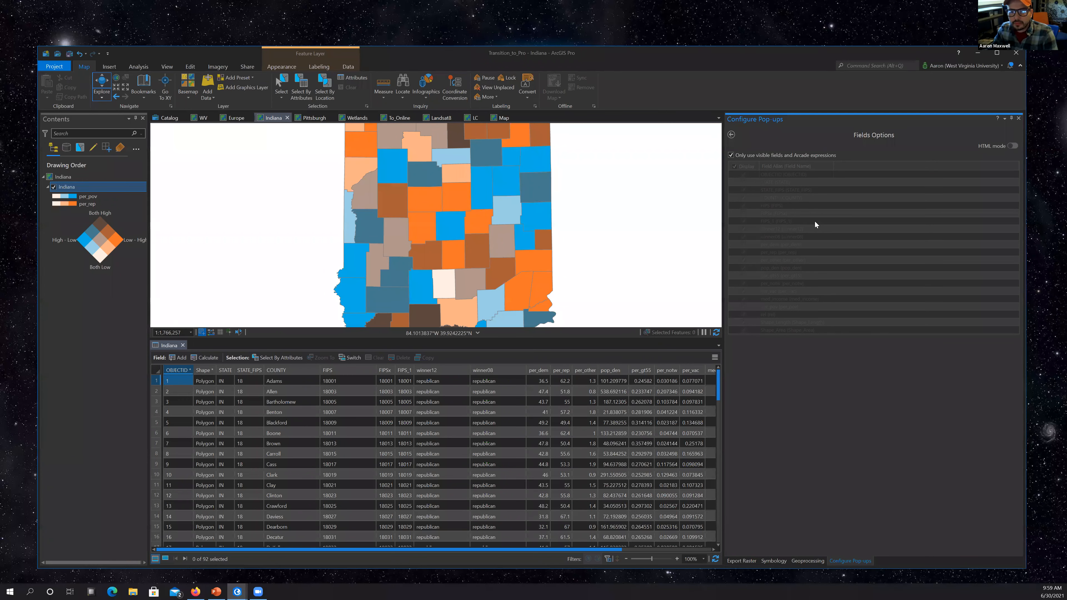
pyautogui.click(732, 156)
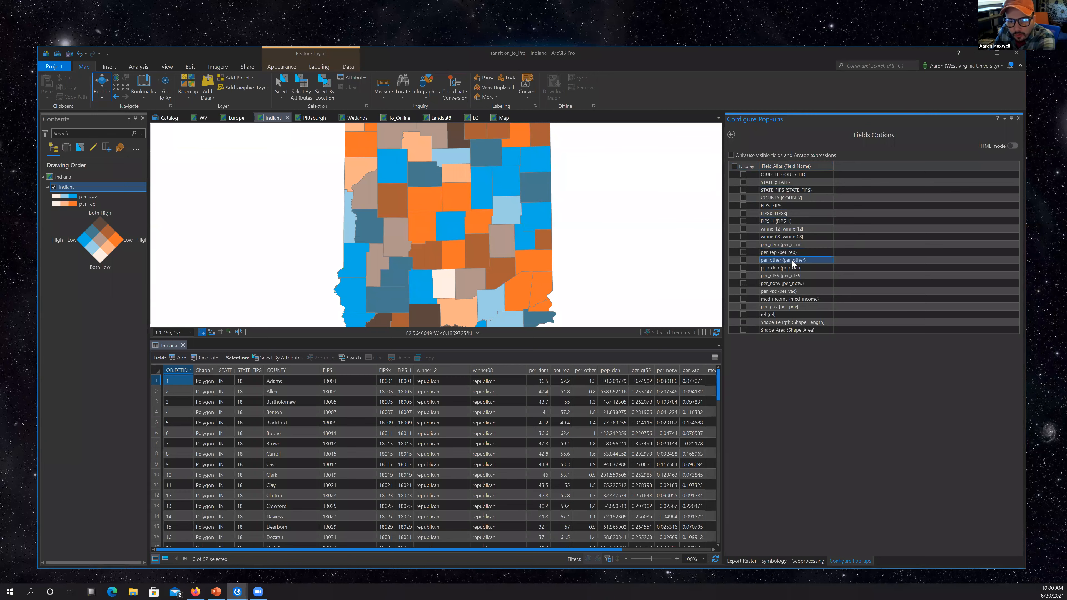
pyautogui.click(743, 228)
pyautogui.click(743, 237)
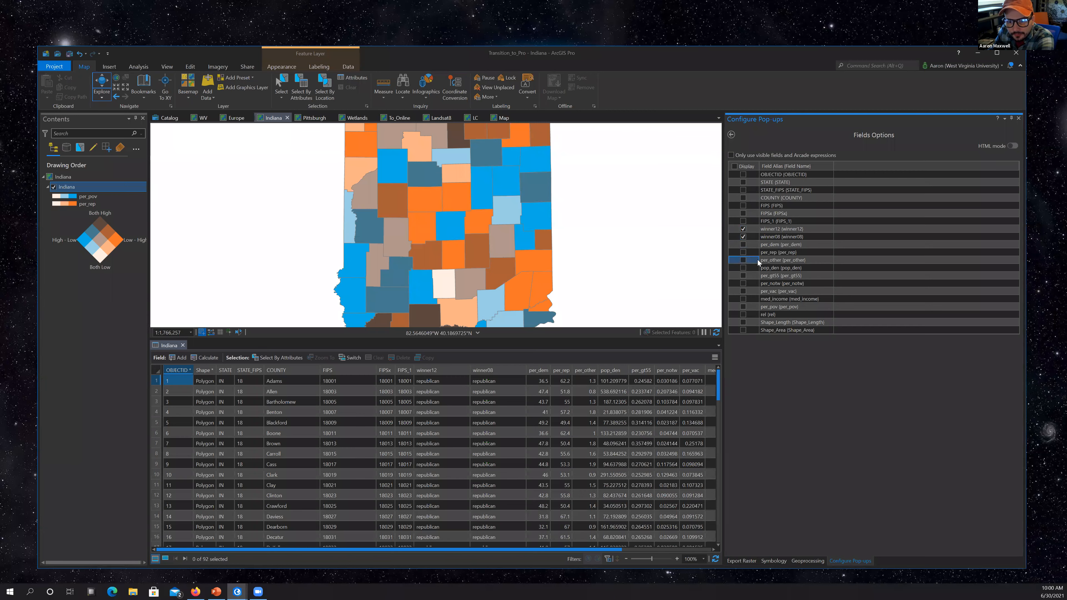
pyautogui.click(743, 245)
pyautogui.click(743, 253)
pyautogui.click(743, 261)
# Add per_gt55, per_notw, per_vac, med_income and per_pov to the displayed pop-up fields and test the pop-up on Delaware County.
pyautogui.click(744, 276)
pyautogui.click(743, 283)
pyautogui.click(743, 292)
pyautogui.click(744, 299)
pyautogui.click(743, 308)
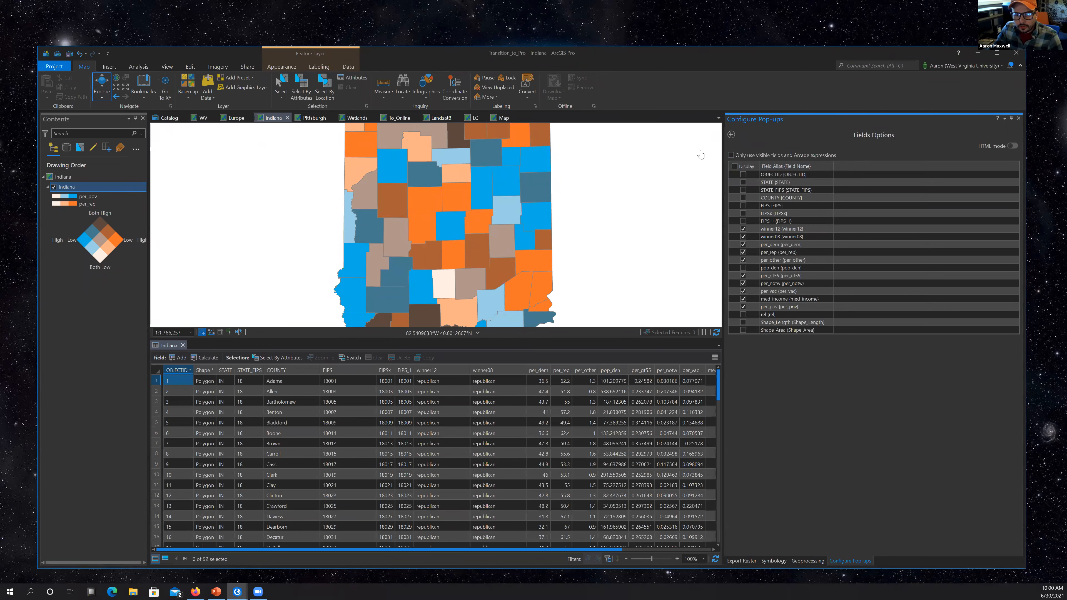
pyautogui.click(731, 136)
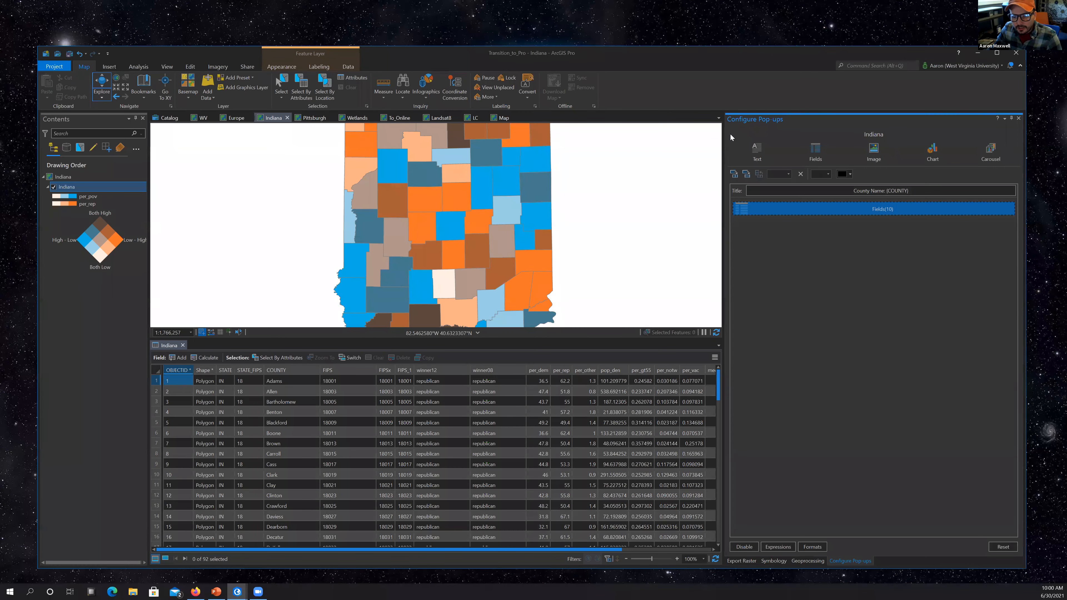
pyautogui.click(504, 196)
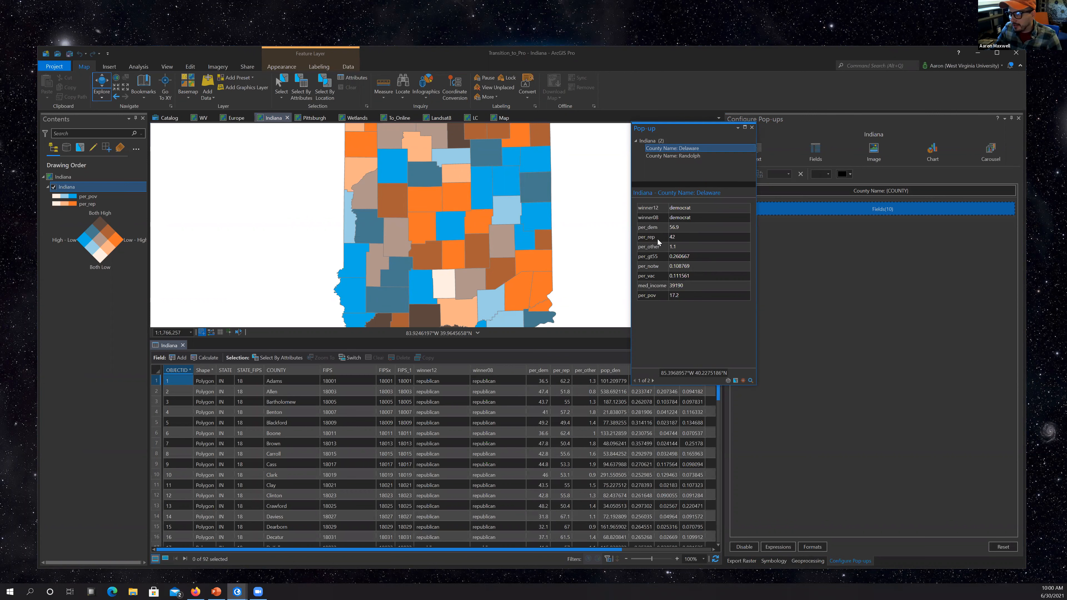
pyautogui.click(752, 127)
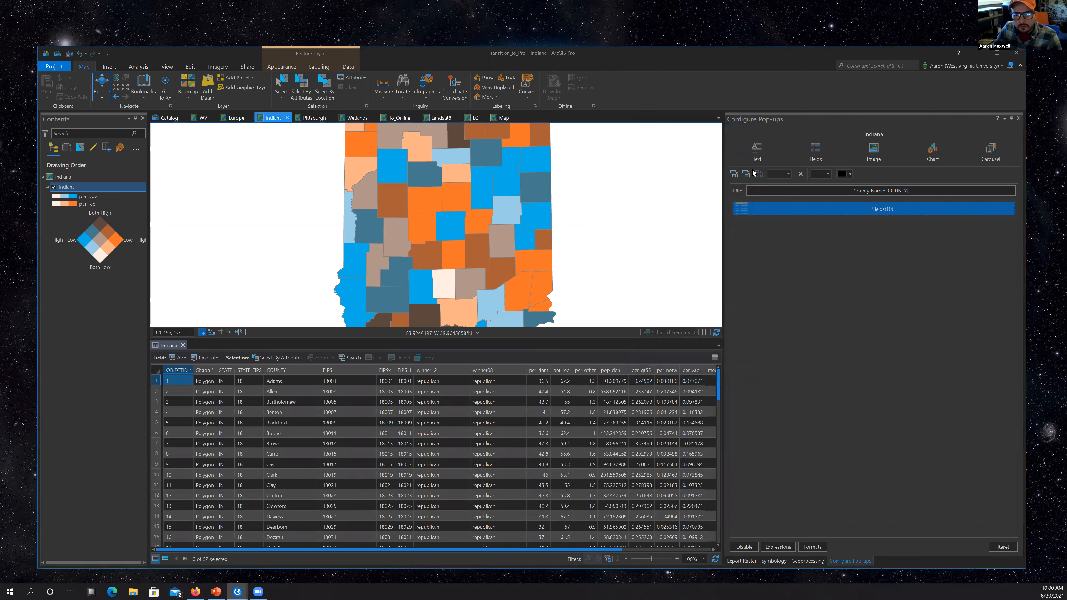
# Extend the pop-up title to "County Name: {COUNTY}, FIPS: {FIPS}" and check it on Jay County in eastern Indiana.
pyautogui.click(816, 191)
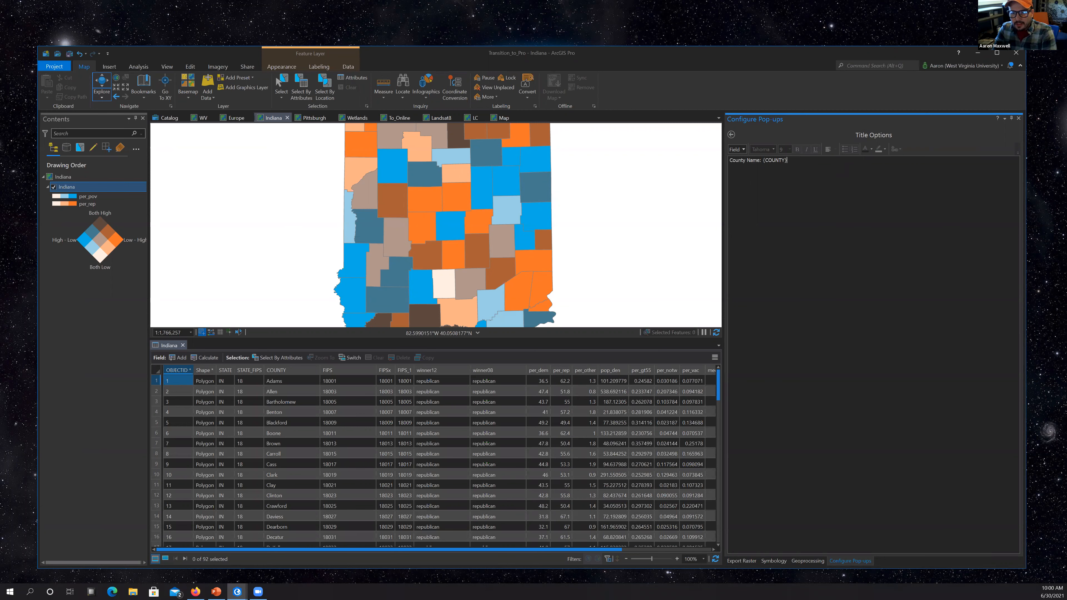
pyautogui.write('m,')
pyautogui.press('BackSpace')
pyautogui.press('BackSpace')
pyautogui.write(', FIPS: {G')
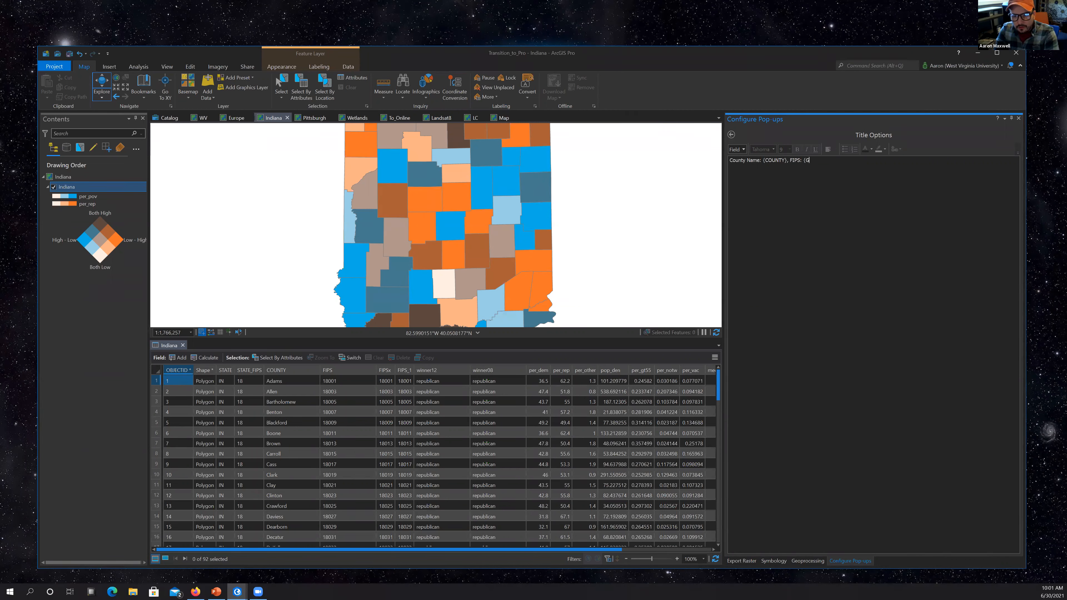
pyautogui.press('BackSpace')
pyautogui.write('FIS')
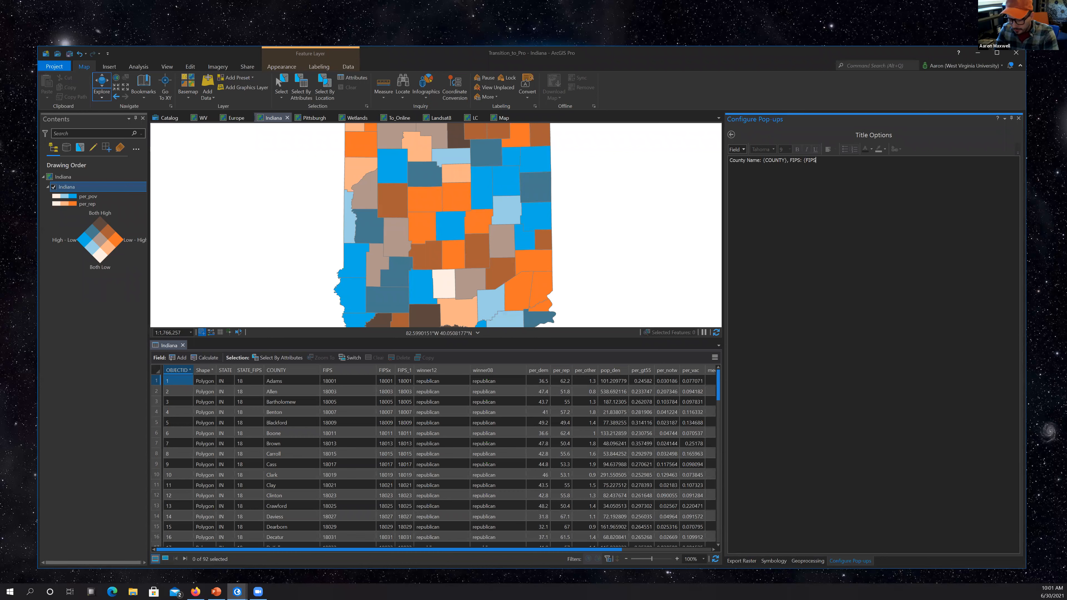
pyautogui.write('}')
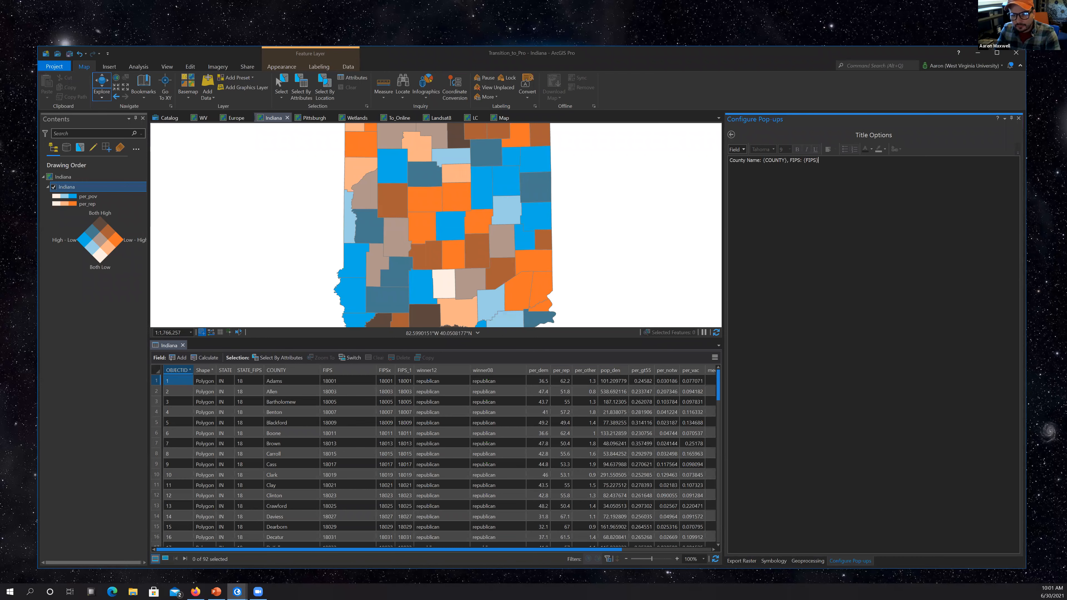
pyautogui.click(731, 135)
pyautogui.click(536, 159)
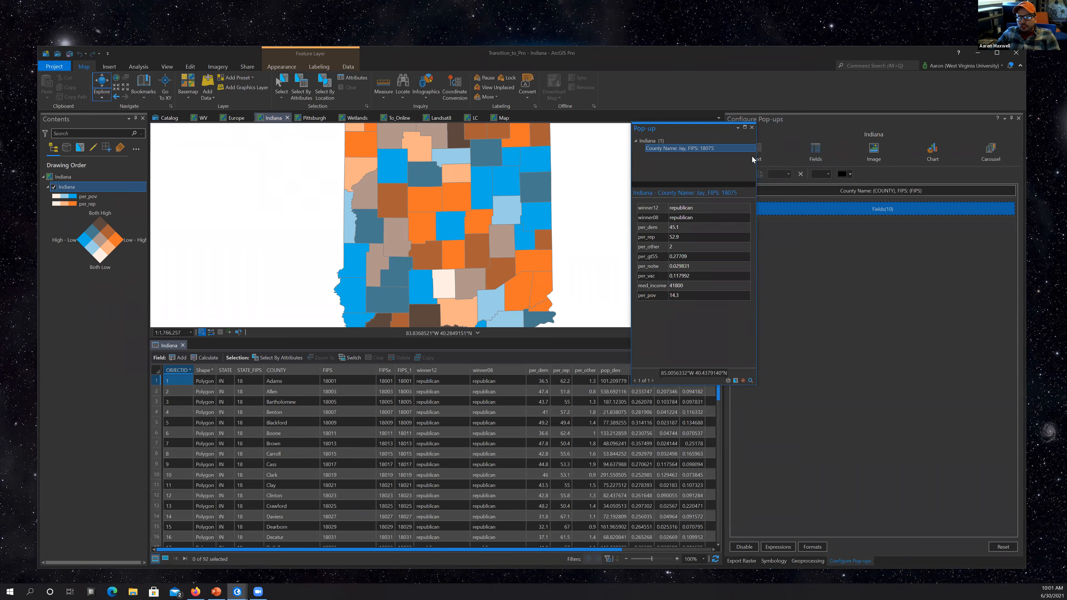
pyautogui.click(752, 127)
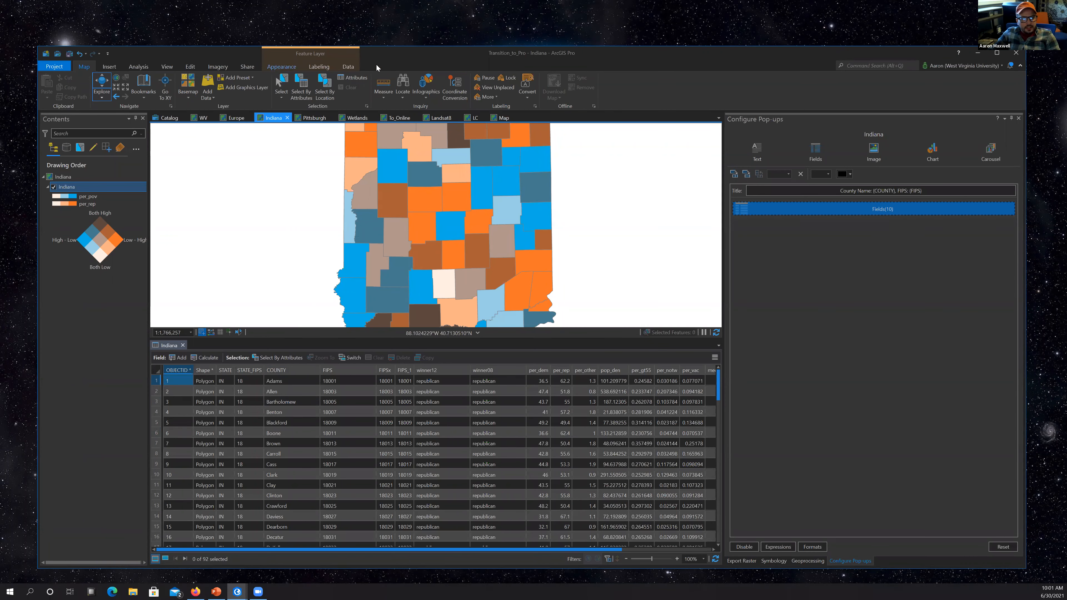
# Open the field design view of the Indiana layer and look at the OBJECTID field's name and alias.
pyautogui.click(348, 67)
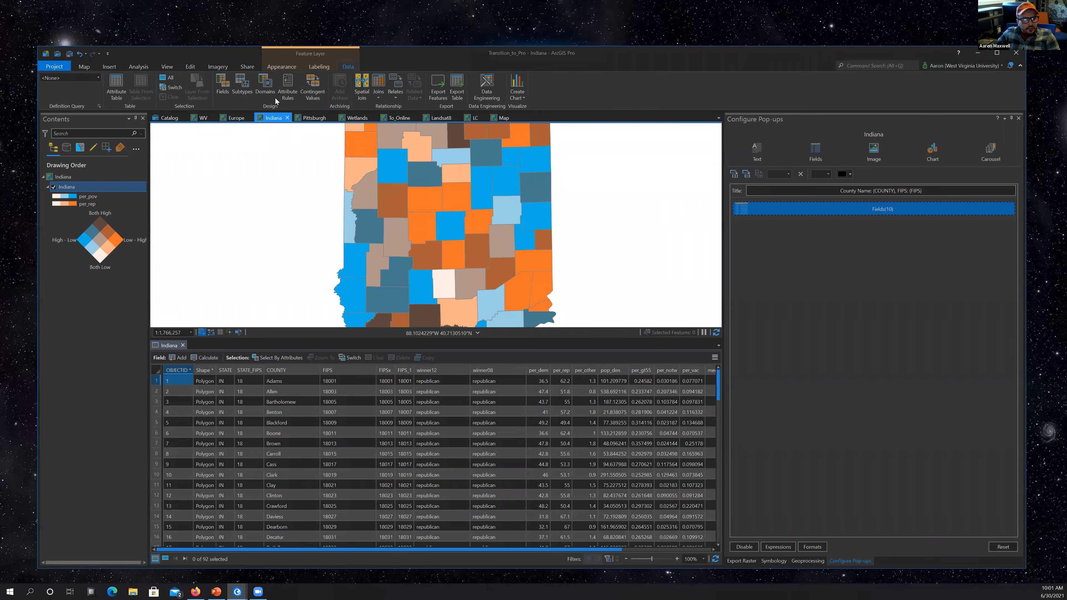
pyautogui.click(223, 86)
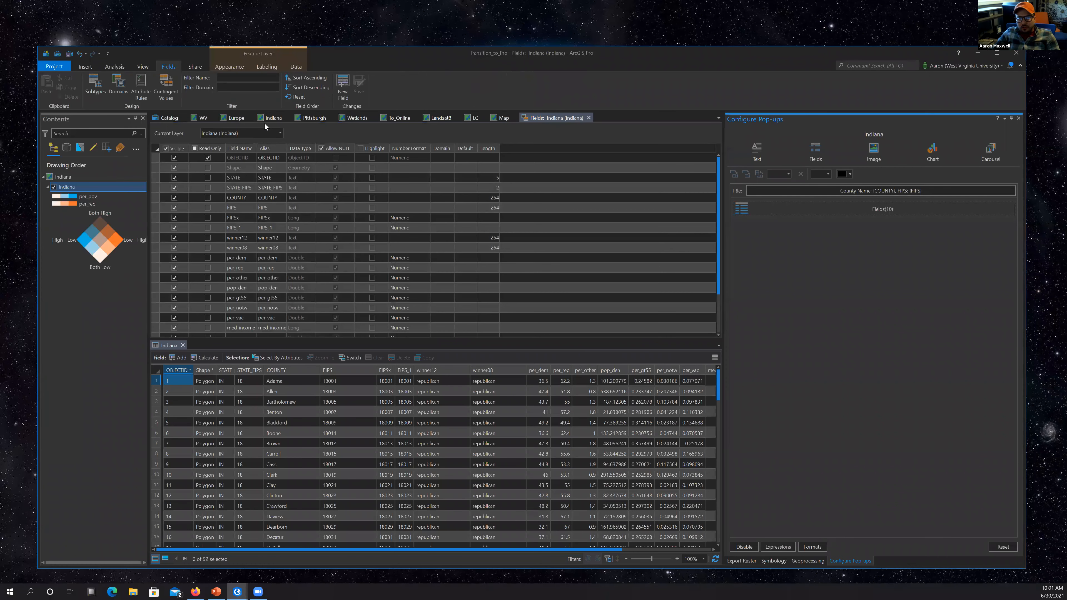
pyautogui.click(238, 158)
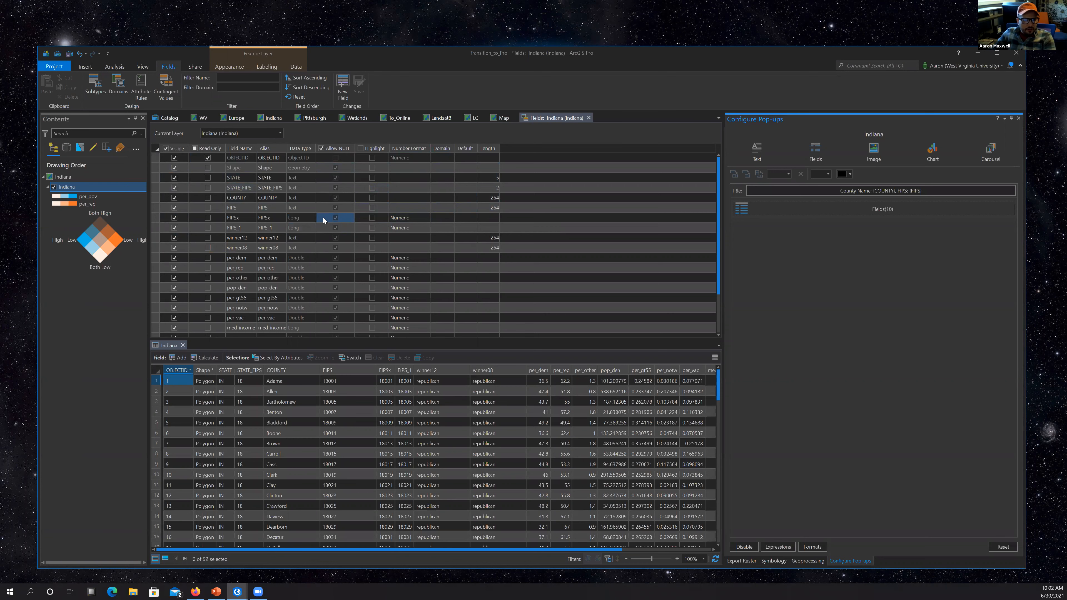
pyautogui.click(271, 161)
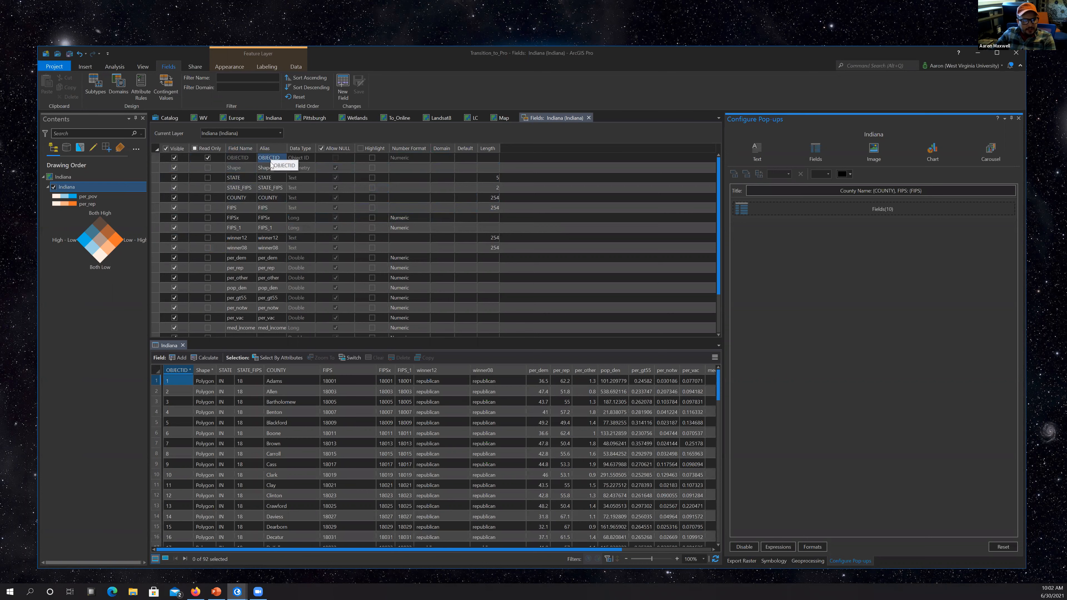
# Set the aliases of the winner12 and winner08 fields to "Winner 2012" and "Winner 2008".
pyautogui.doubleClick(278, 239)
pyautogui.press('BackSpace')
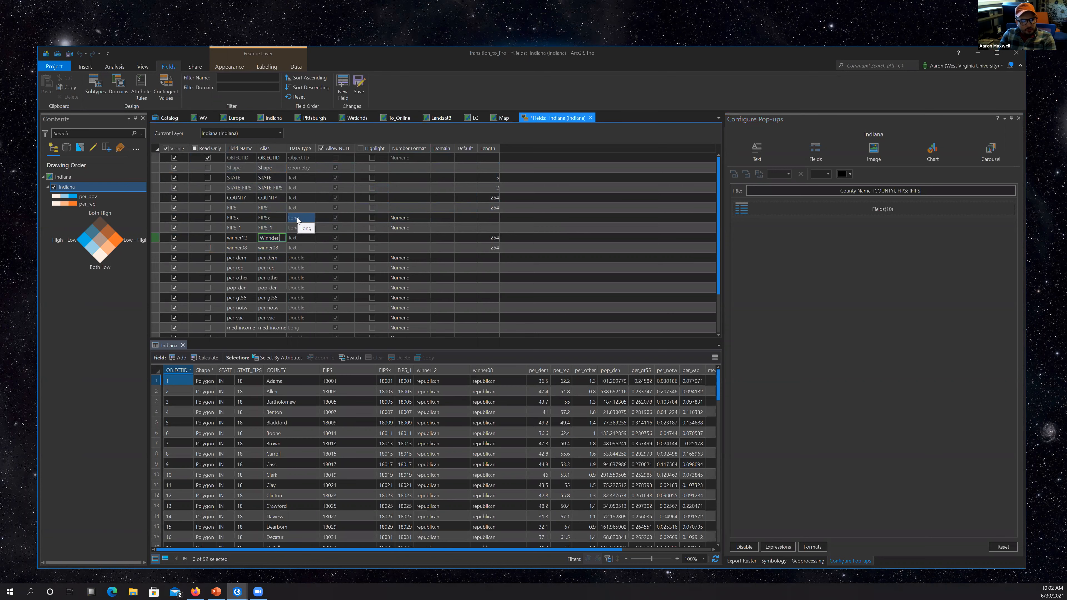
pyautogui.press('BackSpace')
pyautogui.press('BackSpace')
pyautogui.write('r 2012')
pyautogui.click(268, 247)
pyautogui.press('BackSpace')
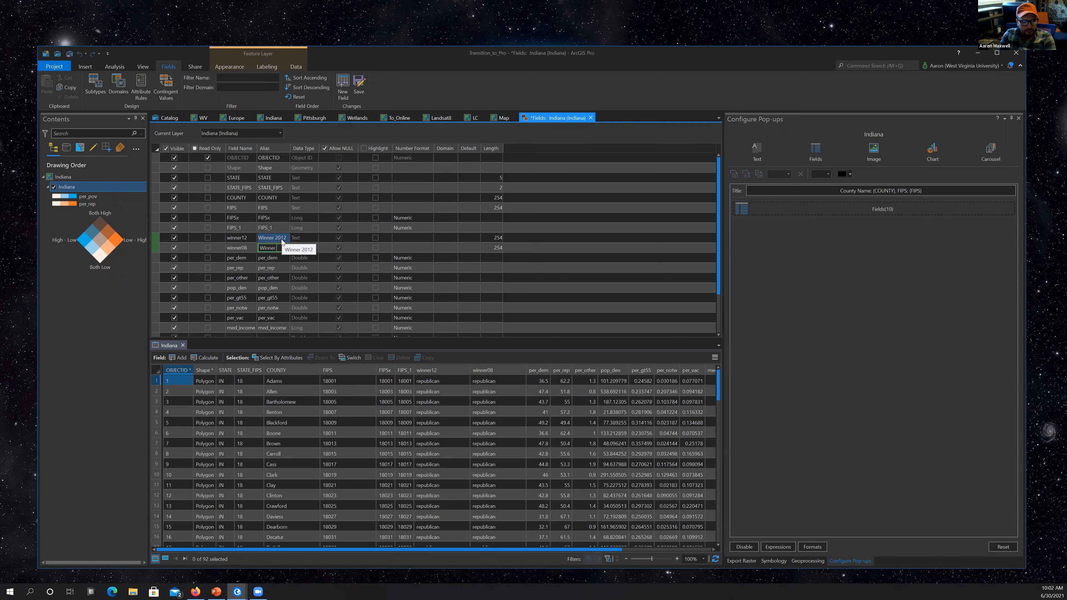
pyautogui.write('Winner 2008')
# Set the alias of per_dem to "Percent Democrat" and the alias of per_rep to "Precent Republican".
pyautogui.click(266, 258)
pyautogui.write('Perc')
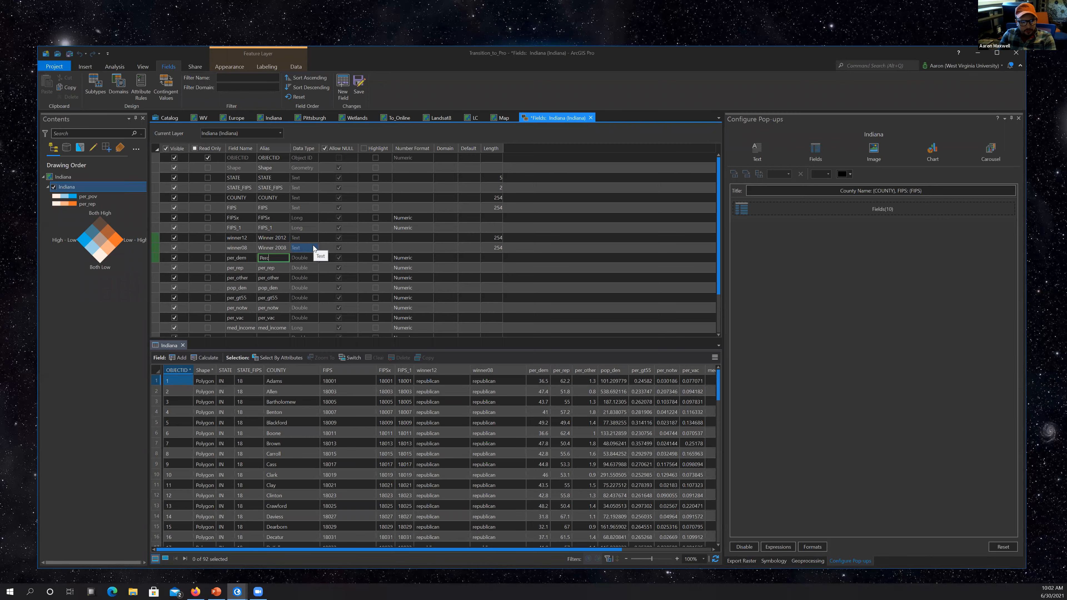
pyautogui.write('ent Demogr')
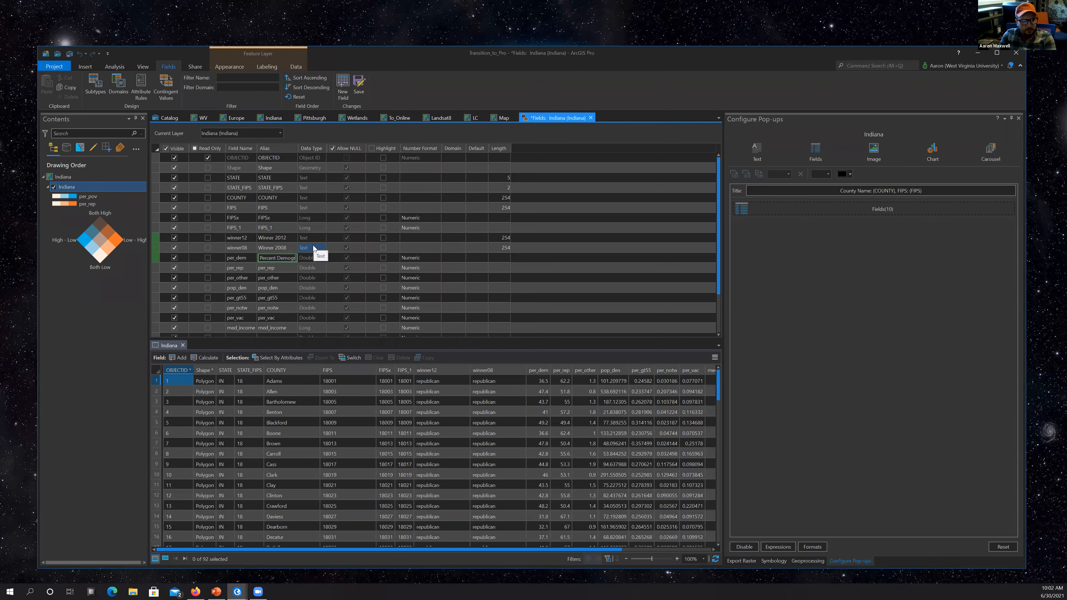
pyautogui.write('at')
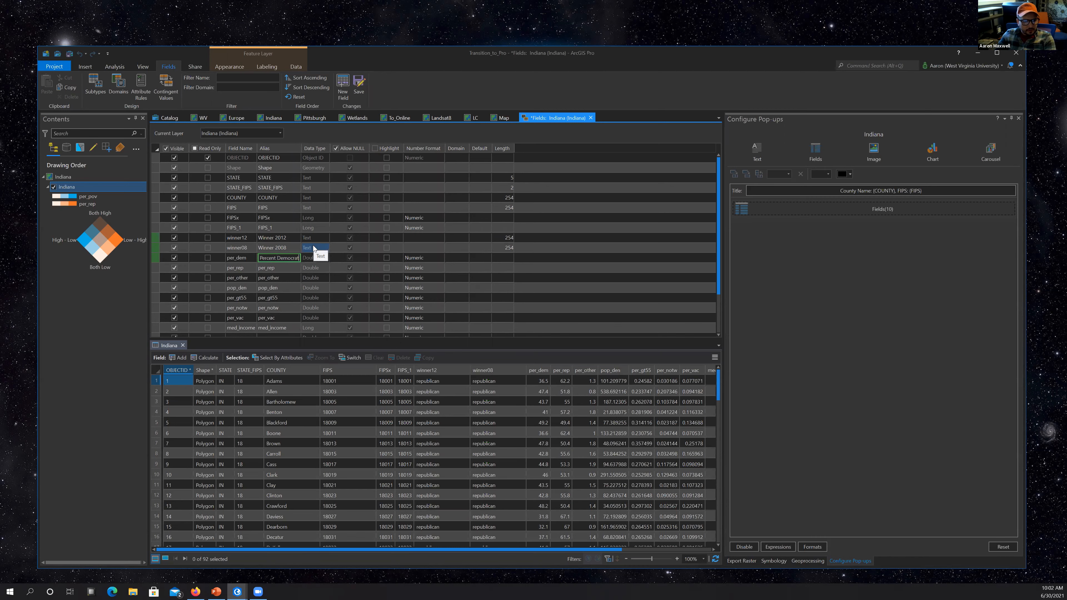
pyautogui.press('Return')
pyautogui.press('BackSpace')
pyautogui.write('Precent De')
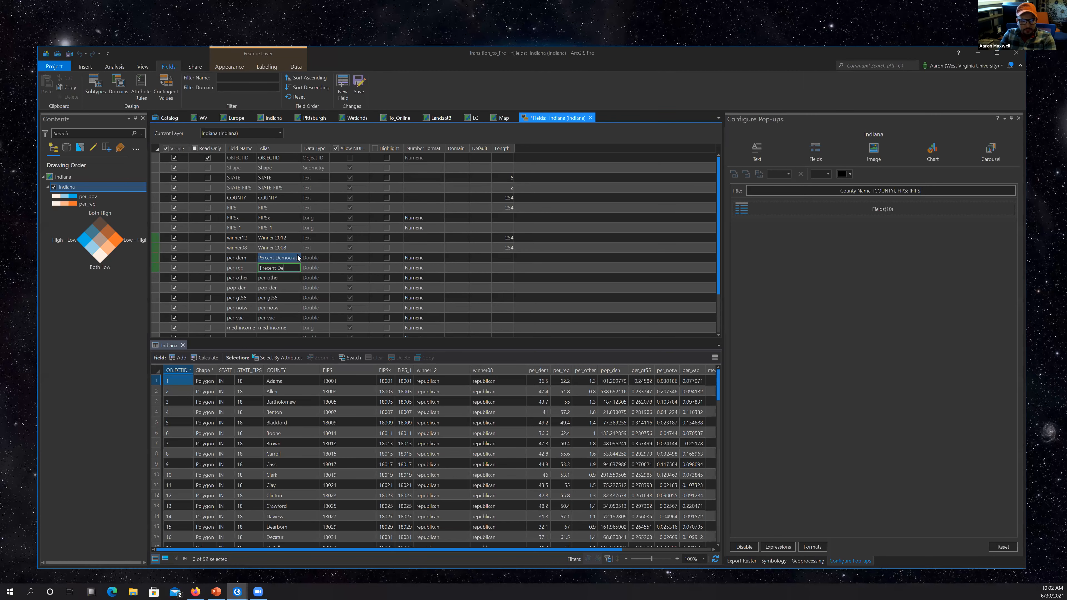
pyautogui.write('RE')
pyautogui.write('publican')
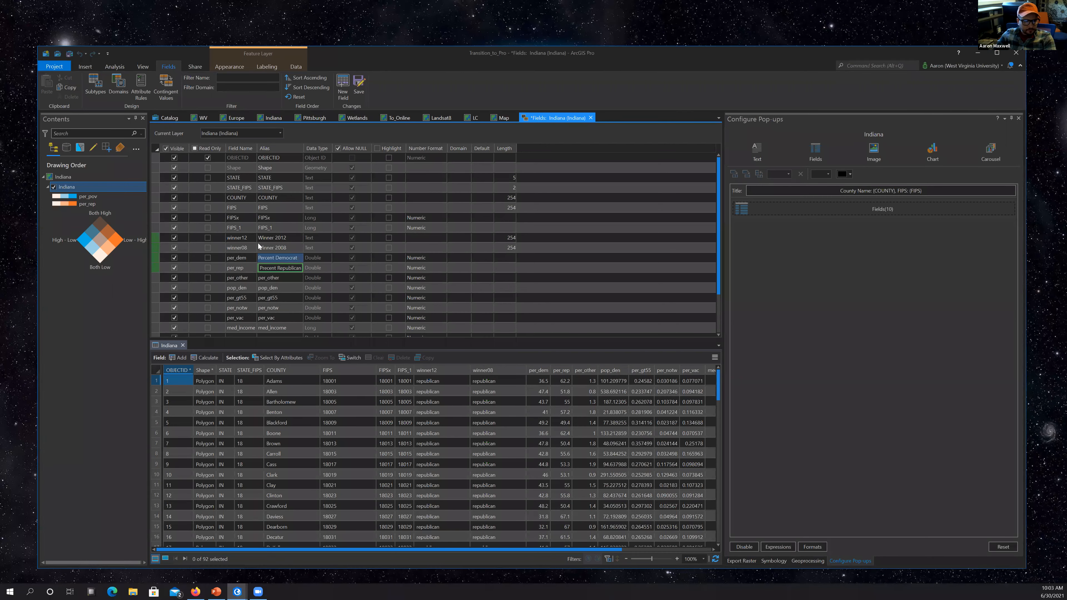
# Set the alias of per_other to "Percent Other" and the alias of pop_den to "Population Density".
pyautogui.write('Per')
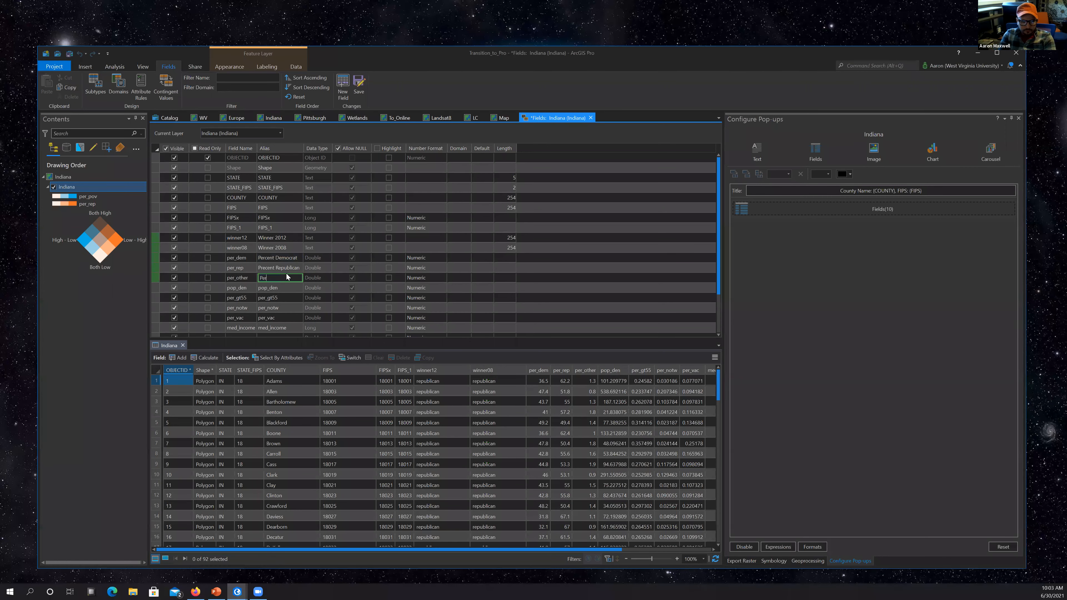
pyautogui.write('the')
pyautogui.write('c')
pyautogui.doubleClick(281, 289)
pyautogui.write('Poulation Density')
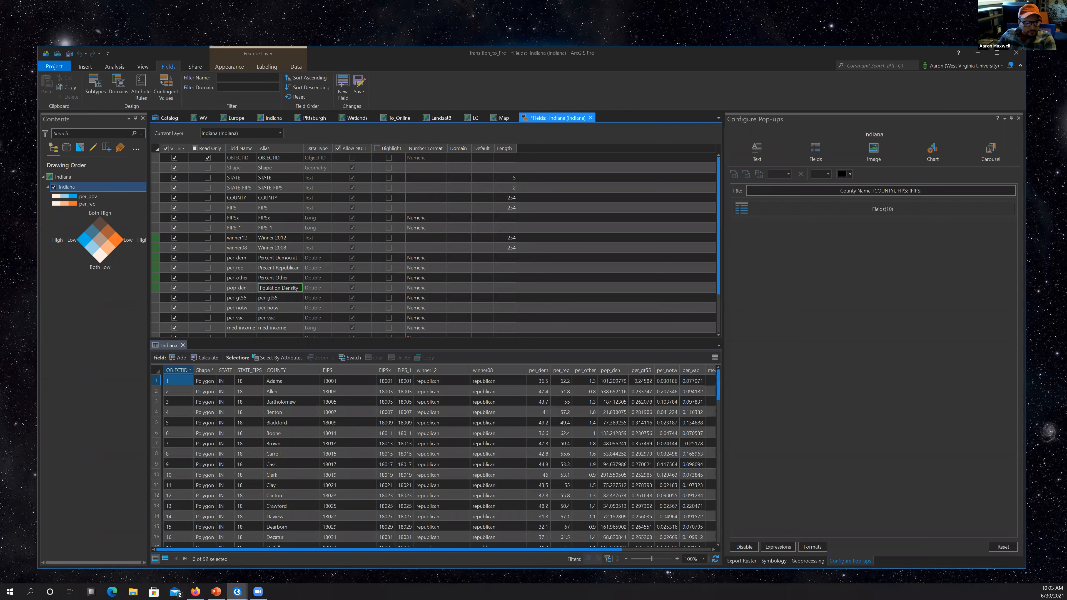
pyautogui.click(316, 258)
pyautogui.write('p')
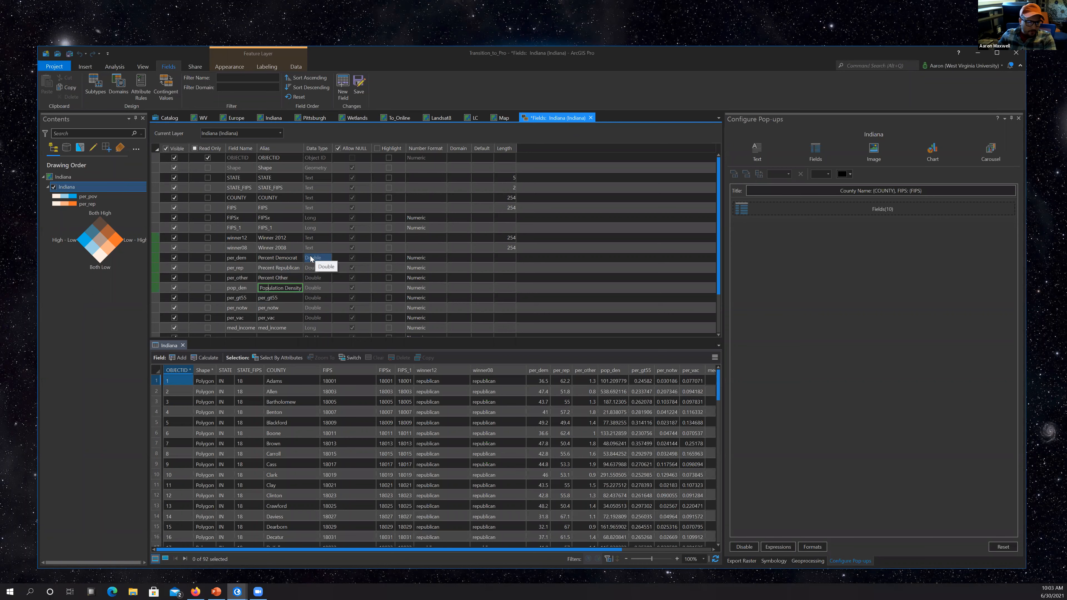
# Set the alias of the per_gt55 field to "Percent Over 55".
pyautogui.doubleClick(281, 297)
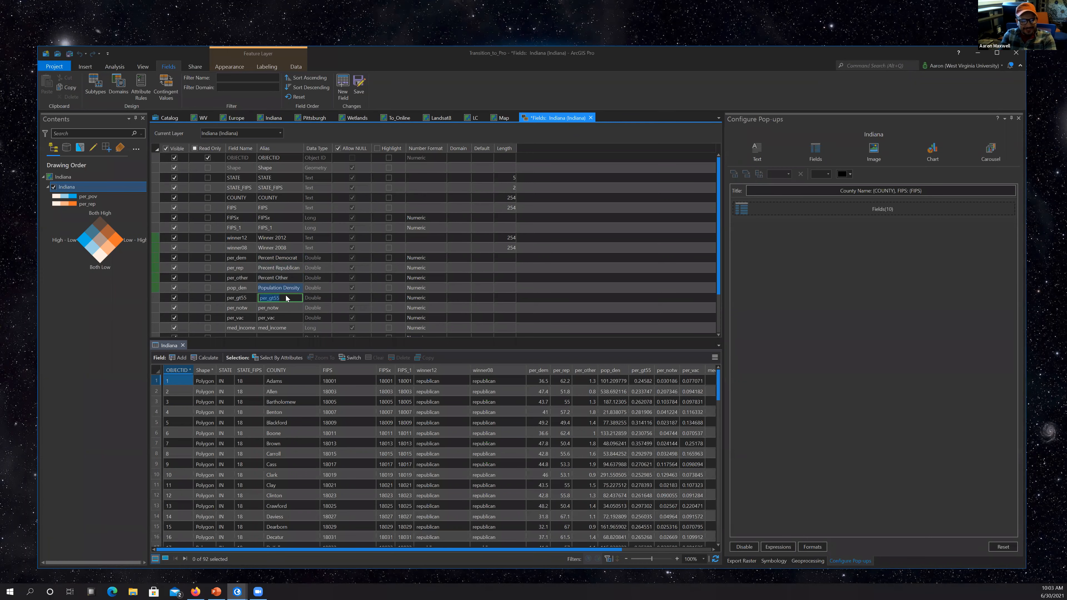
pyautogui.write('Percent OVer 554')
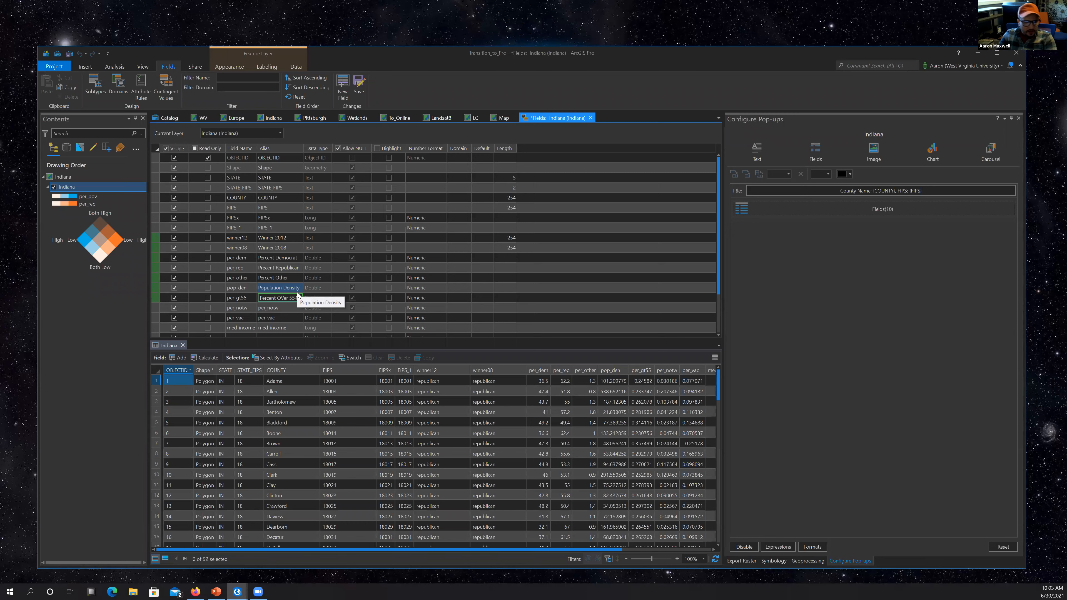
pyautogui.press('Left')
pyautogui.press('Left')
pyautogui.press('Left')
pyautogui.press('Left')
pyautogui.press('Left')
pyautogui.press('Left')
pyautogui.press('BackSpace')
pyautogui.write('v')
pyautogui.press('BackSpace')
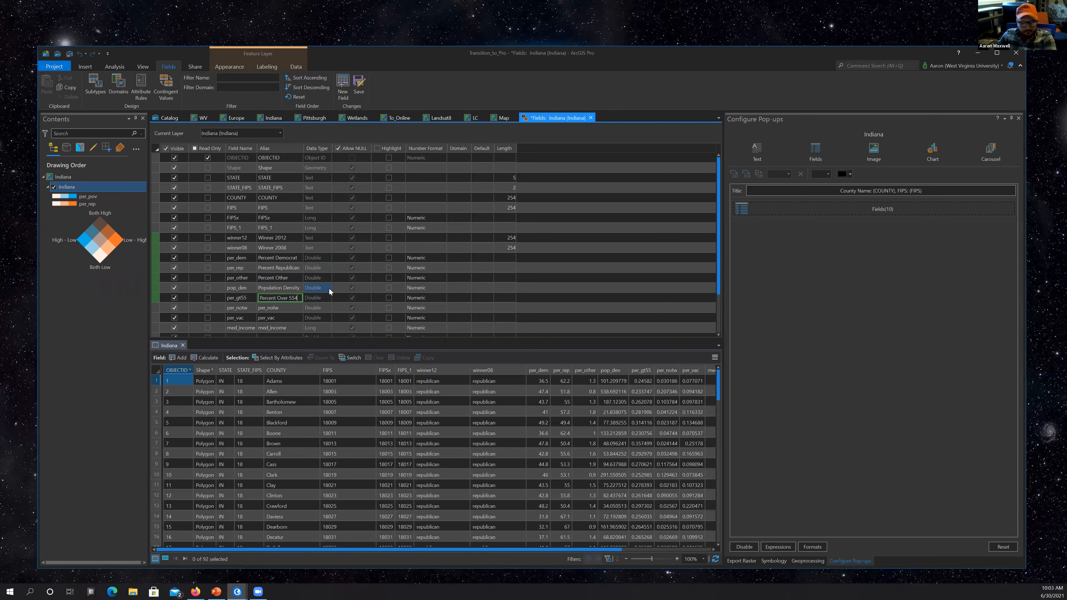
pyautogui.click(275, 308)
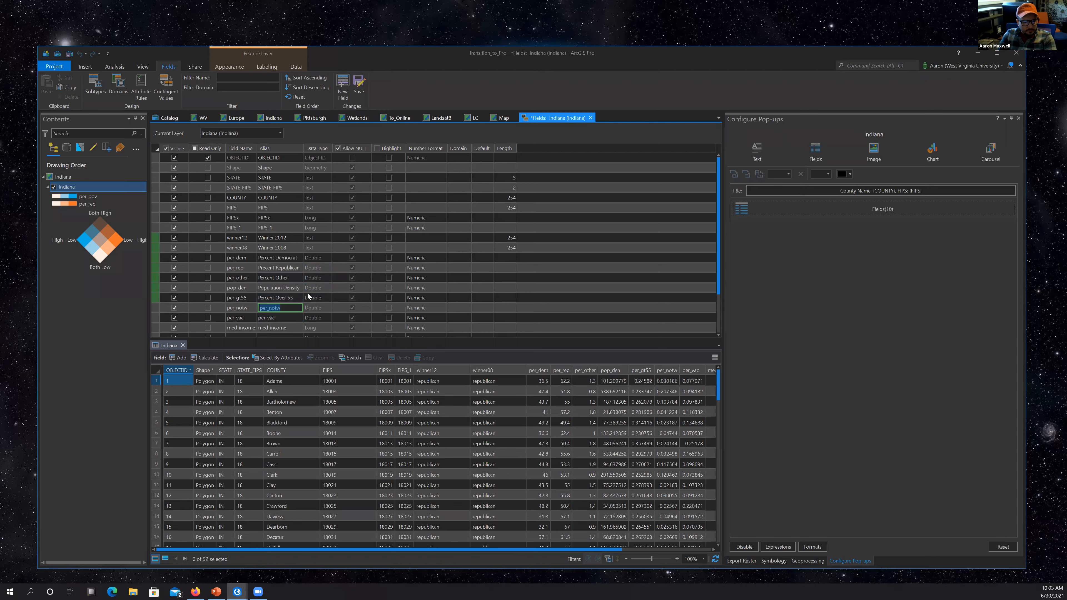
# Set the alias of the per_pov field to "Percent Poverty" and save the field changes.
pyautogui.scroll(-2, 326, 260)
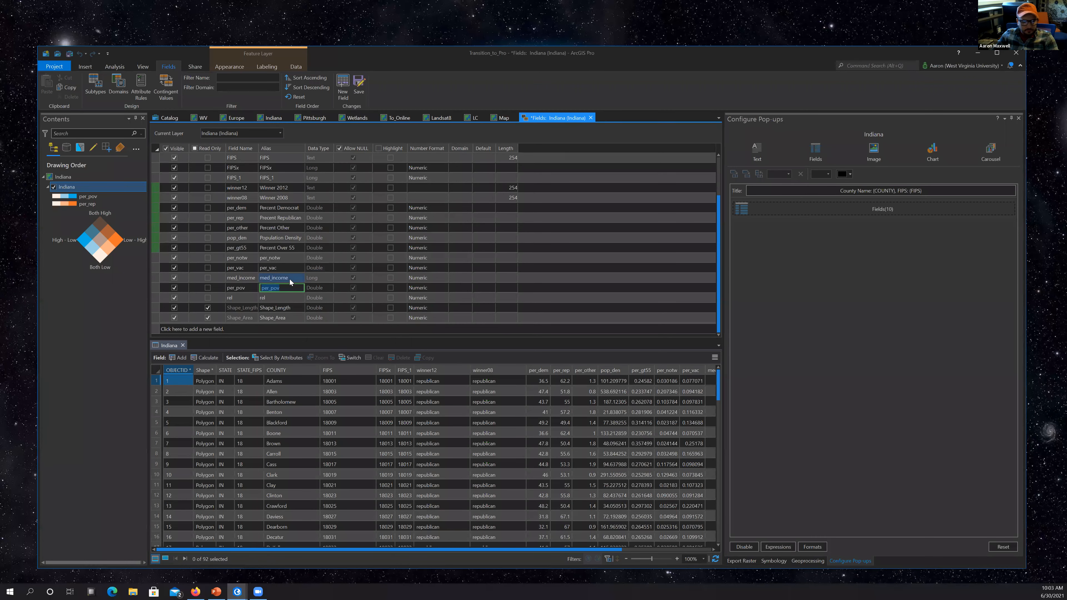
pyautogui.moveTo(289, 280); pyautogui.dragTo(252, 288)
pyautogui.write('Perecden')
pyautogui.press('BackSpace')
pyautogui.press('BackSpace')
pyautogui.press('BackSpace')
pyautogui.press('BackSpace')
pyautogui.press('BackSpace')
pyautogui.press('BackSpace')
pyautogui.write('cent Poverty')
pyautogui.click(285, 296)
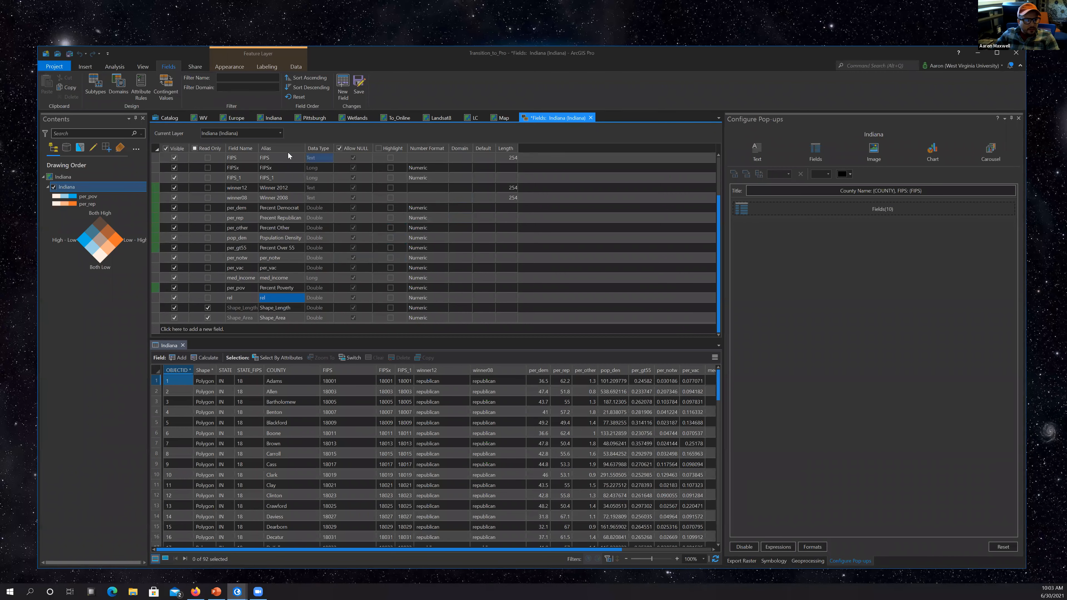
pyautogui.click(359, 86)
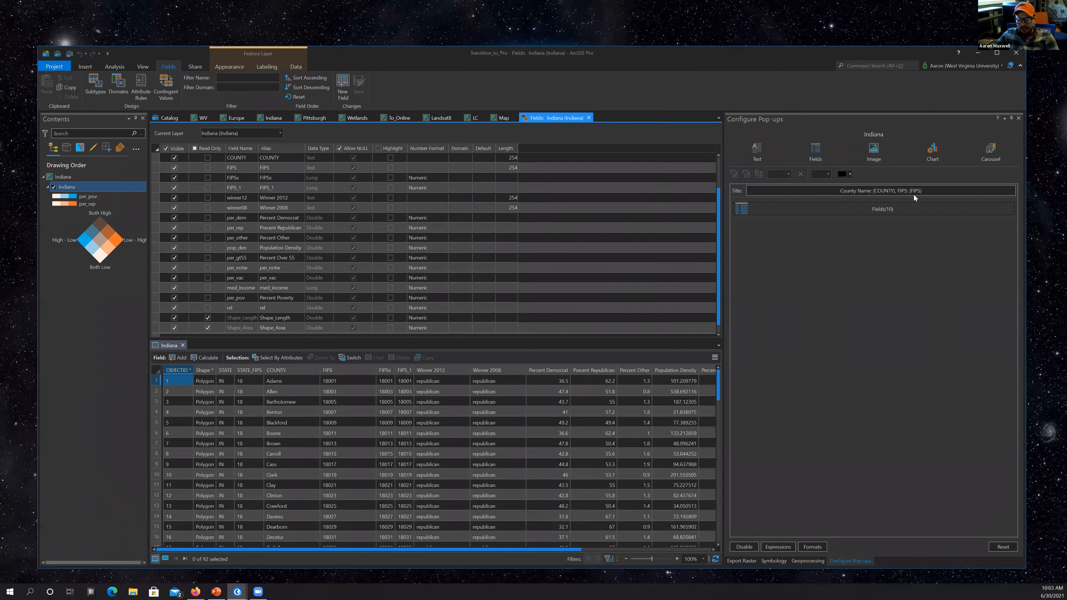
# Replace the pop-up's Fields element with a new one and turn off its restriction to visible fields and Arcade expressions.
pyautogui.click(795, 209)
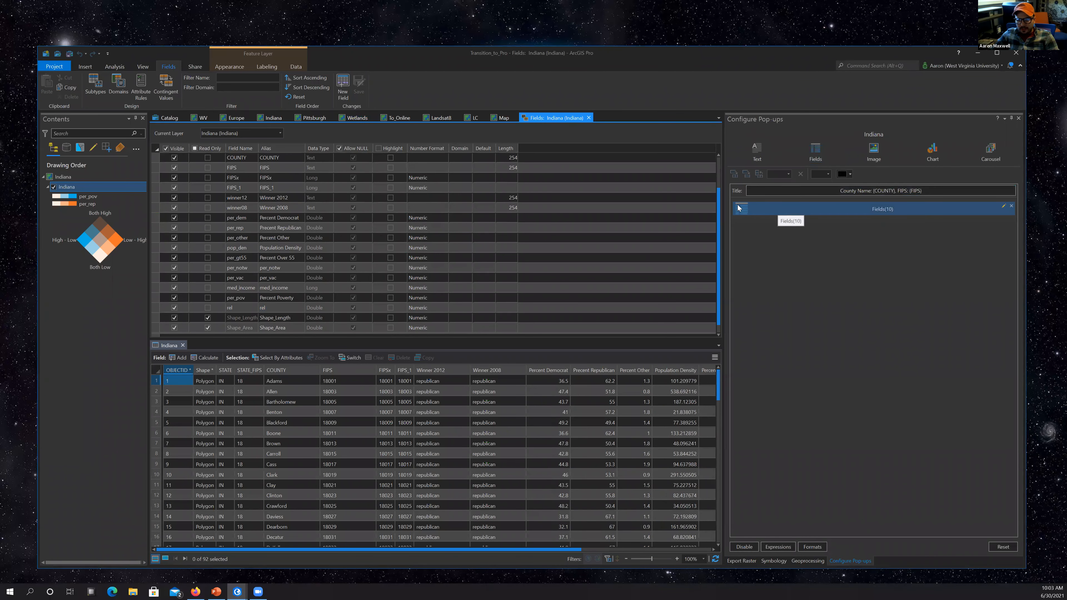
pyautogui.click(1011, 206)
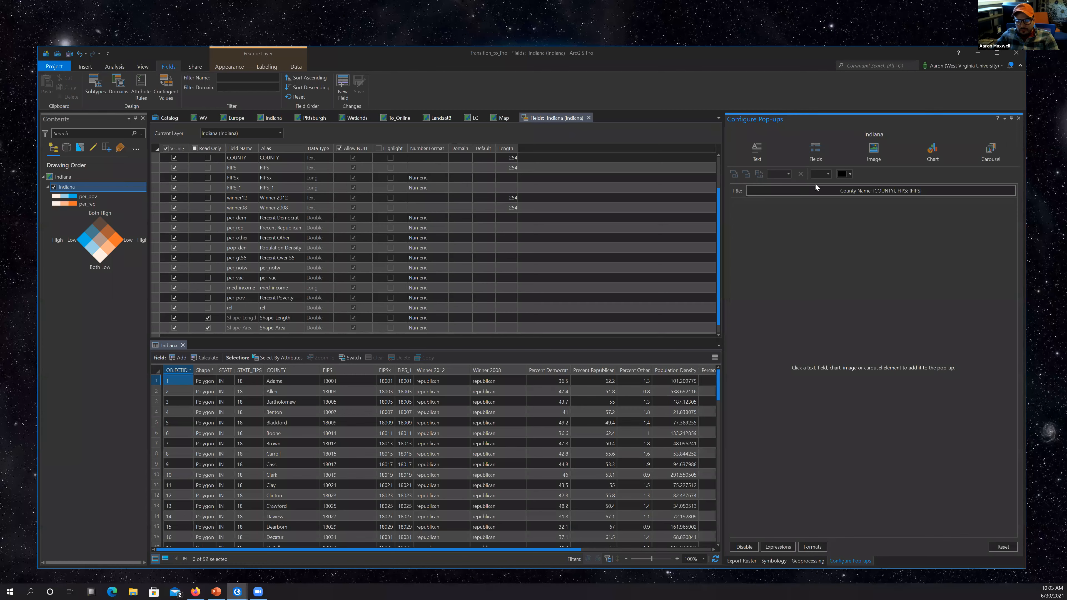
pyautogui.click(815, 153)
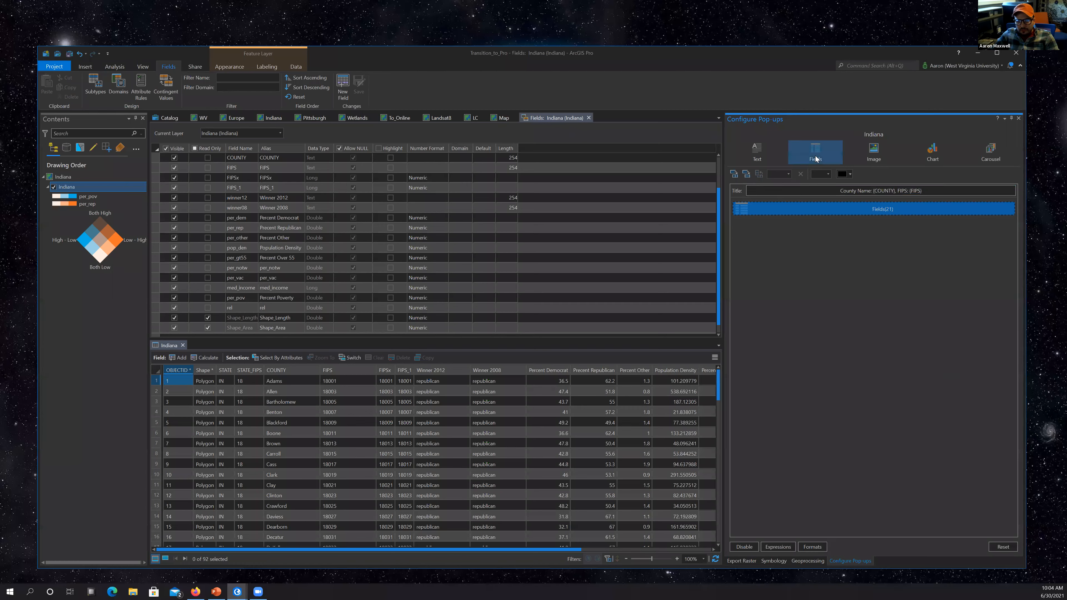
pyautogui.click(1003, 207)
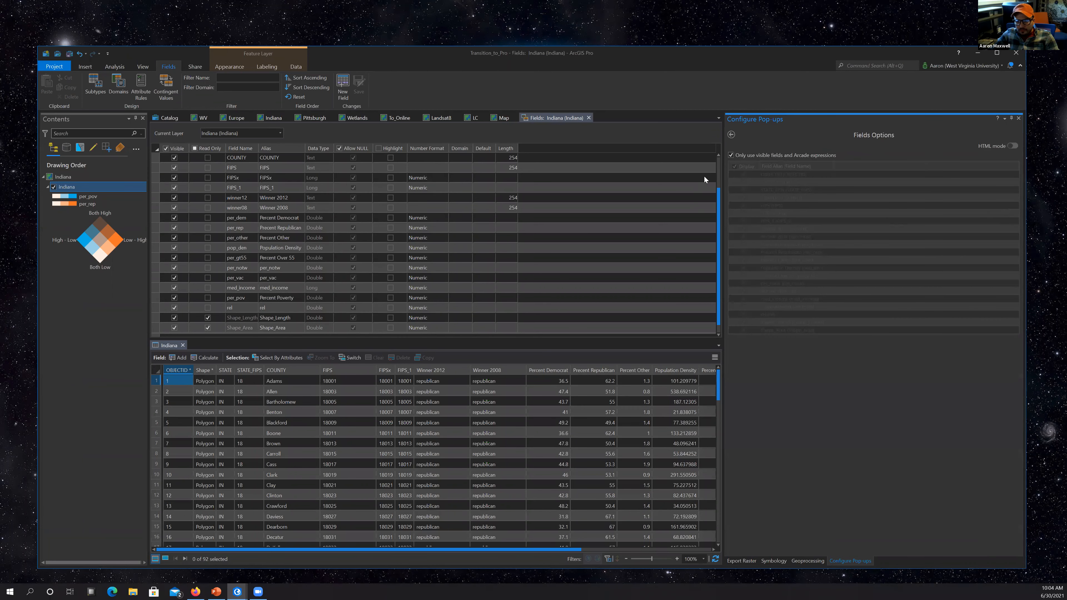
pyautogui.click(731, 156)
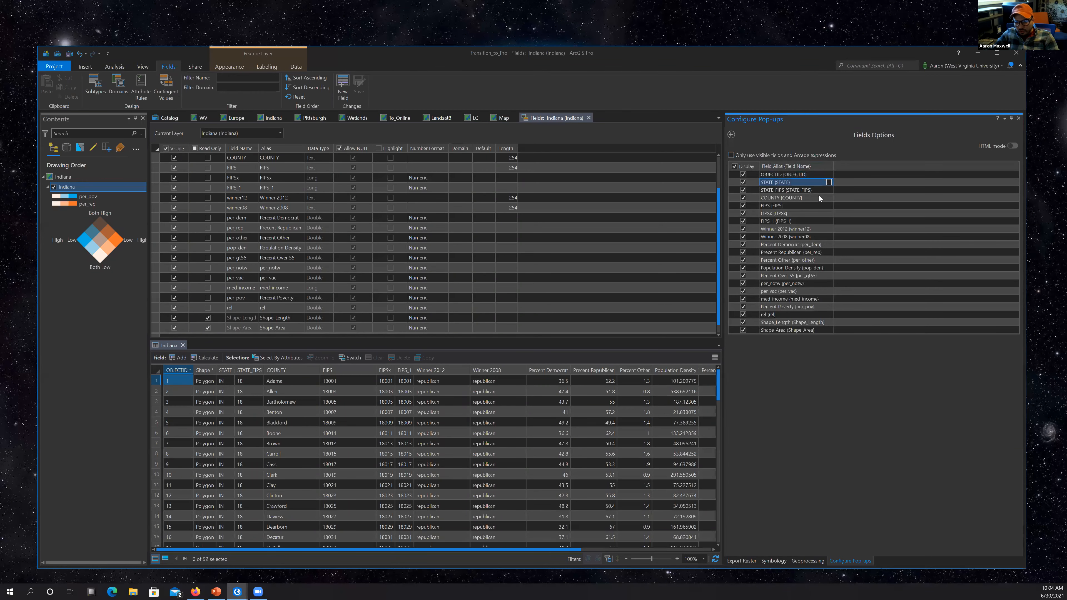
# Display only Winner 2012, Winner 2008, Percent Democrat, the per_rep field, Percent Other, Population Density, Percent Over 55 and Percent Poverty in the pop-up.
pyautogui.click(798, 229)
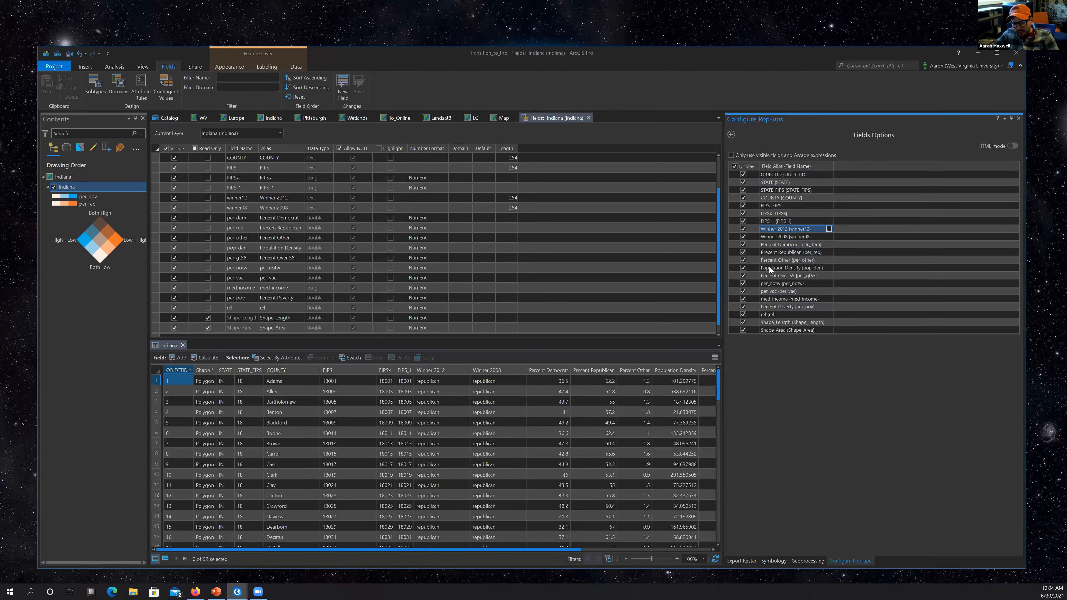
pyautogui.click(742, 322)
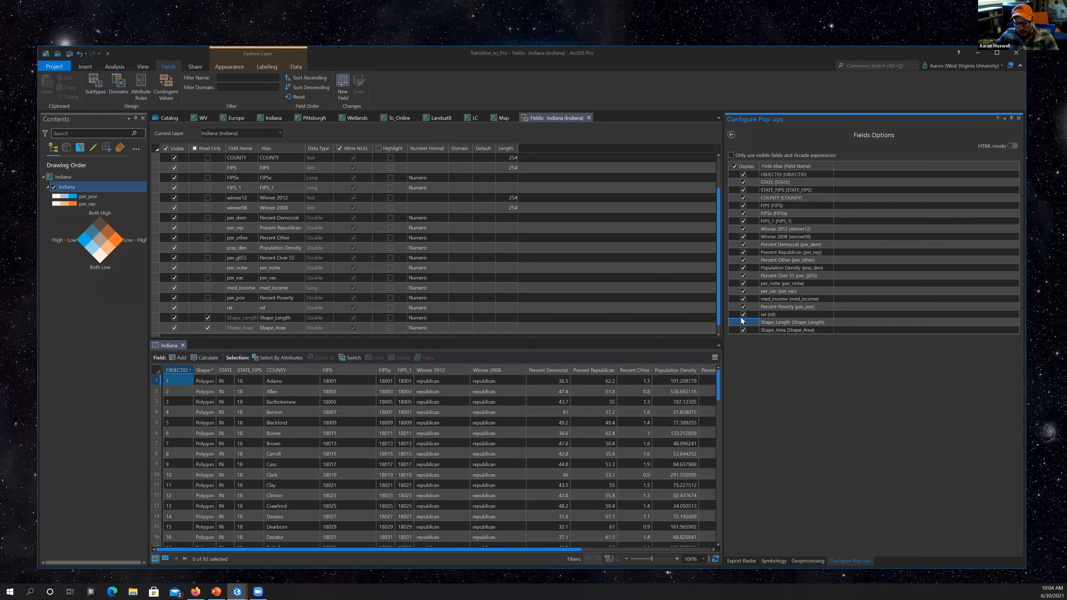
pyautogui.click(743, 299)
pyautogui.click(743, 291)
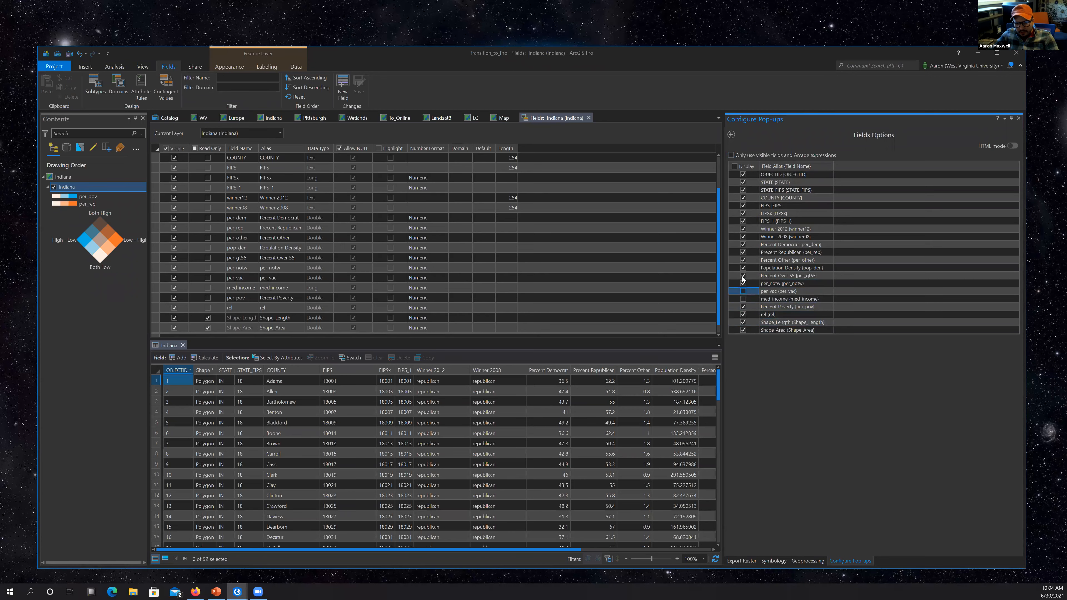
pyautogui.click(734, 166)
pyautogui.click(745, 230)
pyautogui.click(743, 237)
pyautogui.click(743, 244)
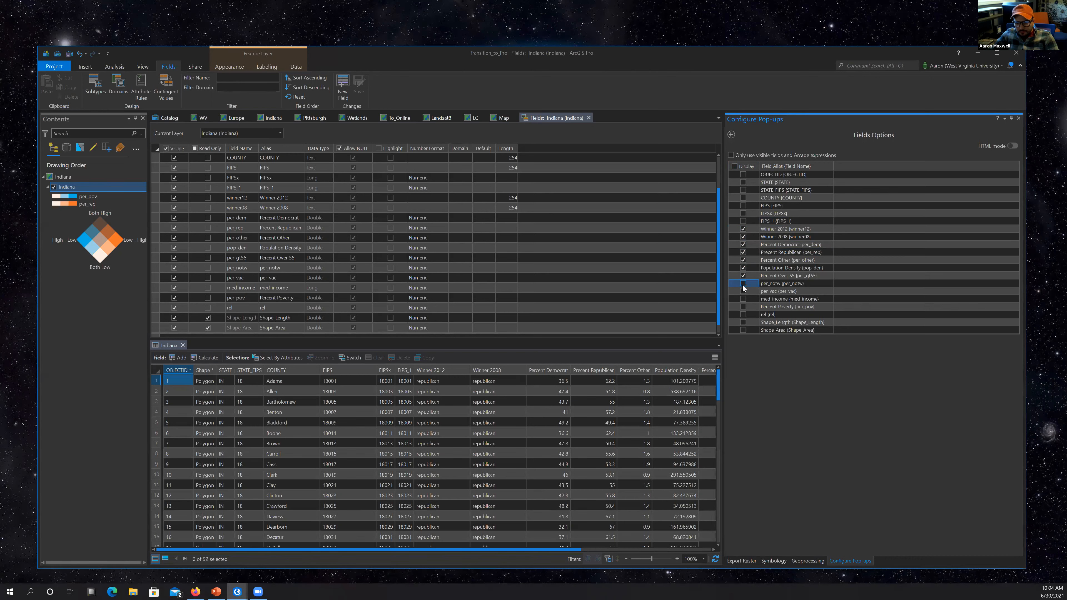
pyautogui.click(743, 307)
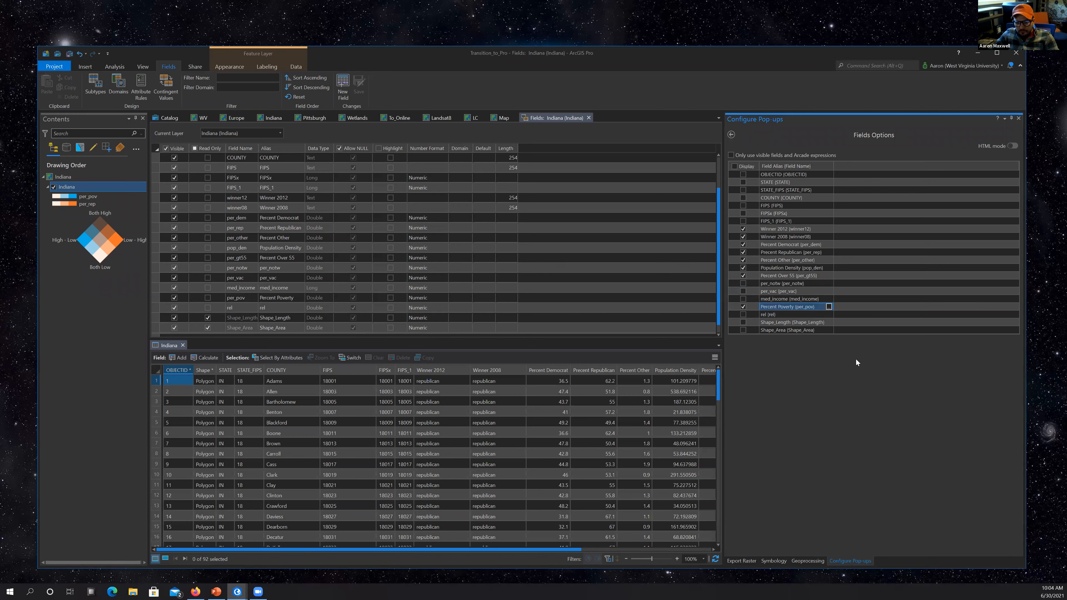
pyautogui.click(731, 135)
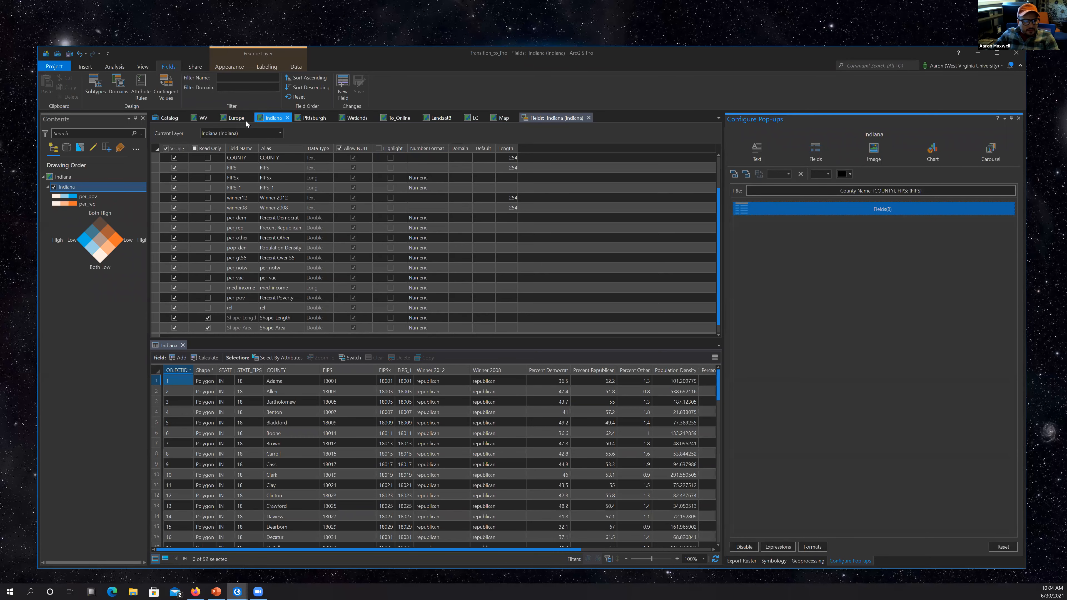
# Close the field design view and check the Indiana pop-up on Blackford County.
pyautogui.click(588, 118)
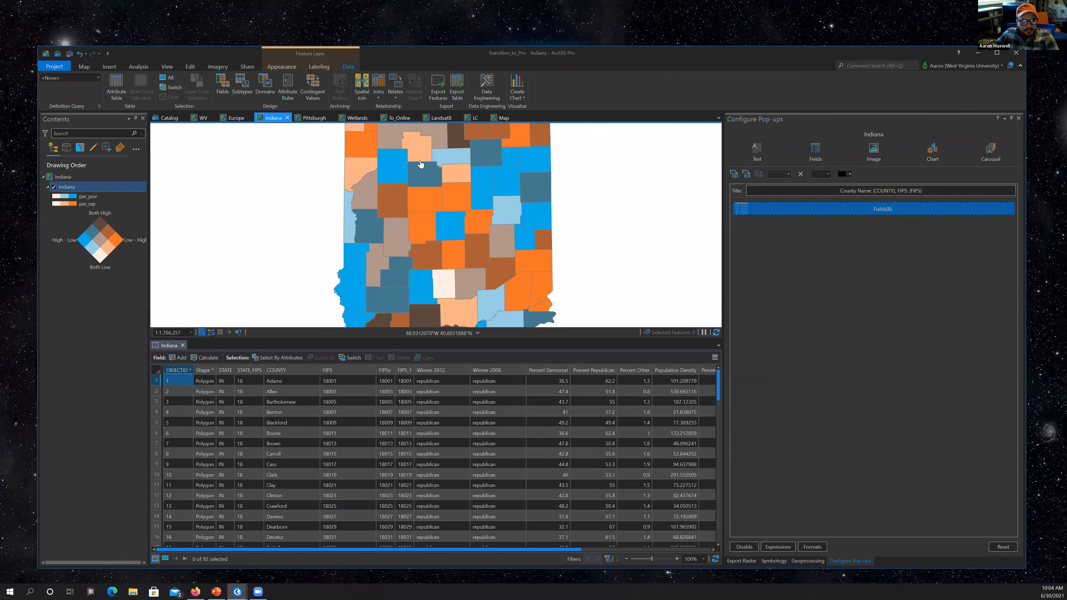
pyautogui.click(508, 163)
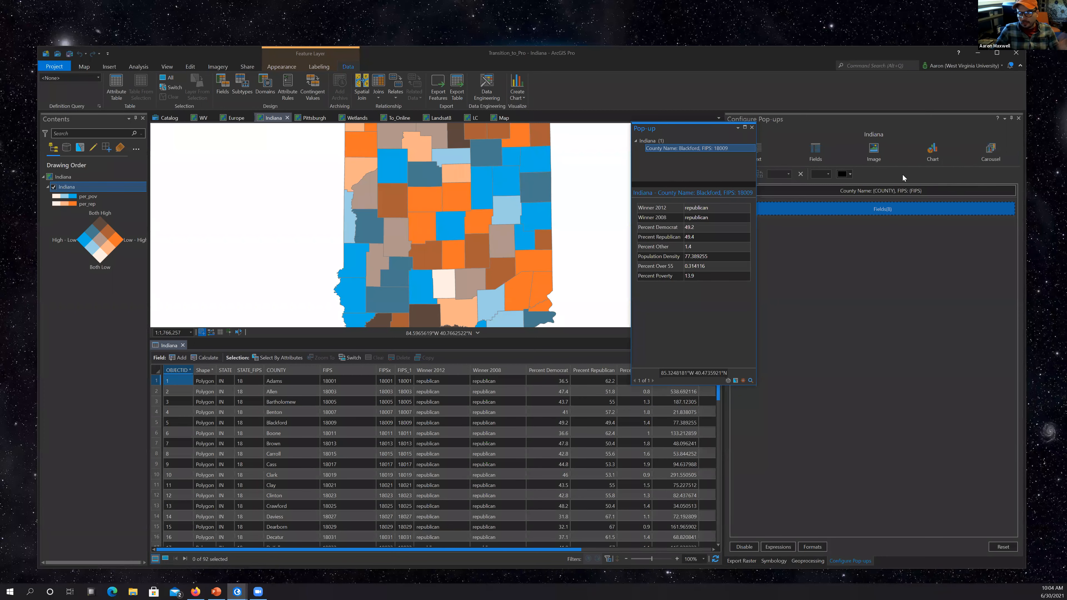
pyautogui.click(752, 128)
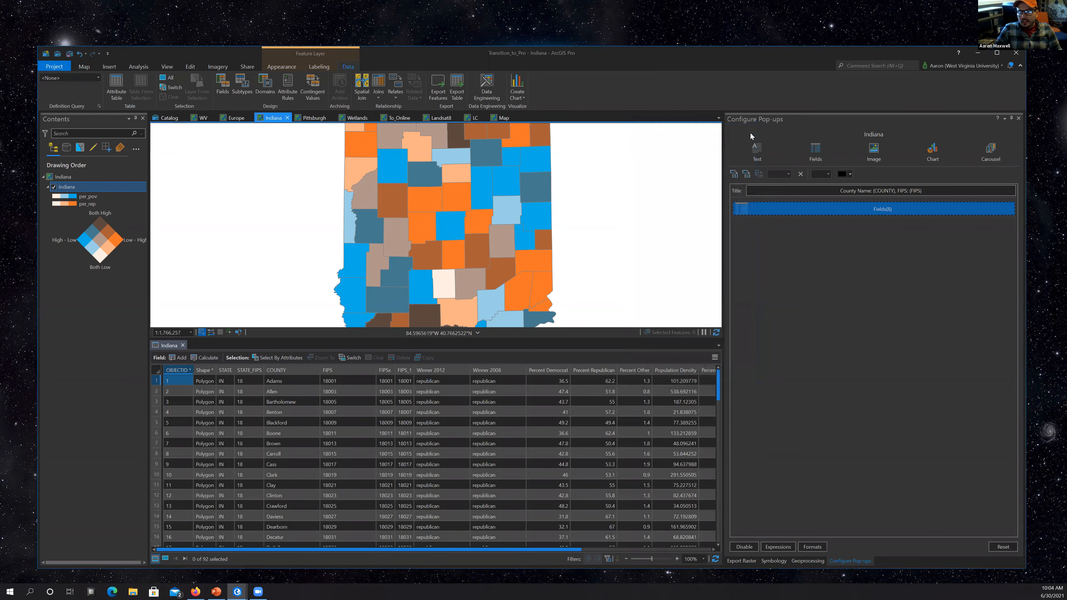
# Add a pie chart titled "Voting Results" to the pop-up, using the per_dem, per_rep and per_other fields.
pyautogui.click(936, 156)
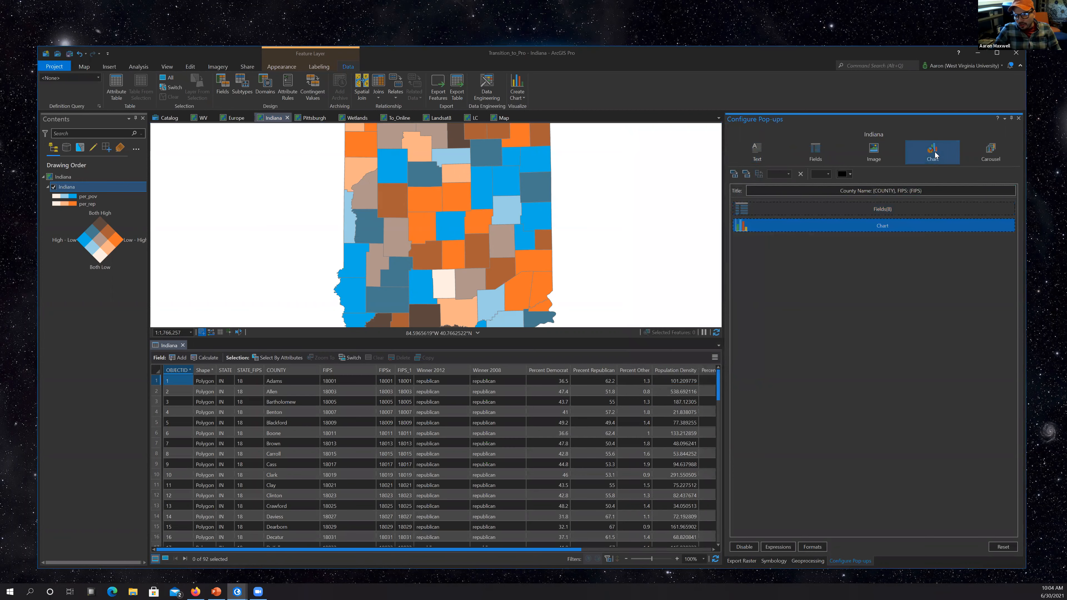
pyautogui.click(1004, 223)
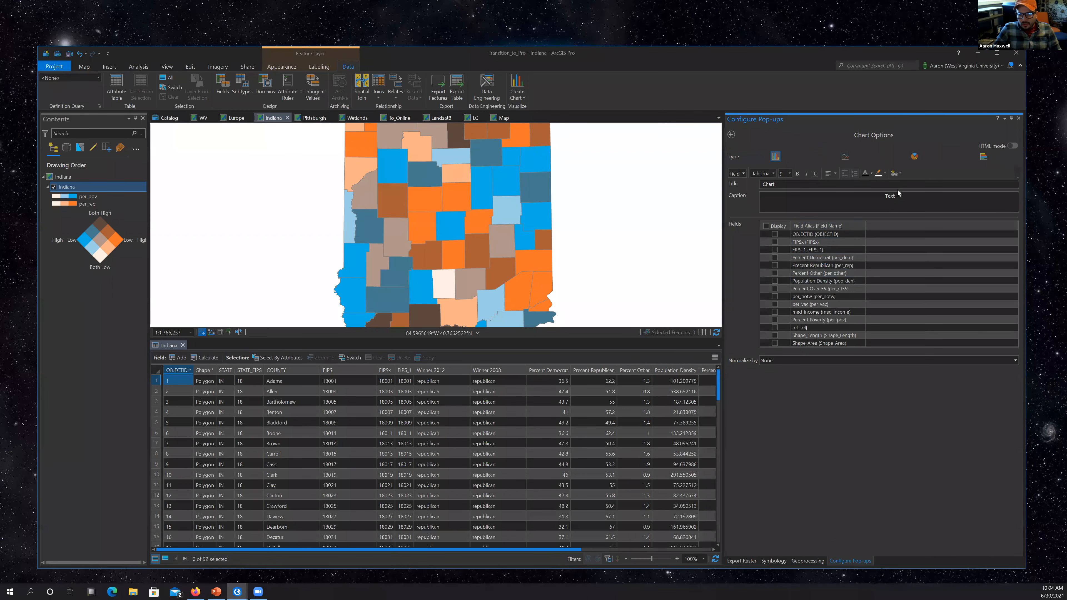
pyautogui.doubleClick(788, 183)
pyautogui.press('BackSpace')
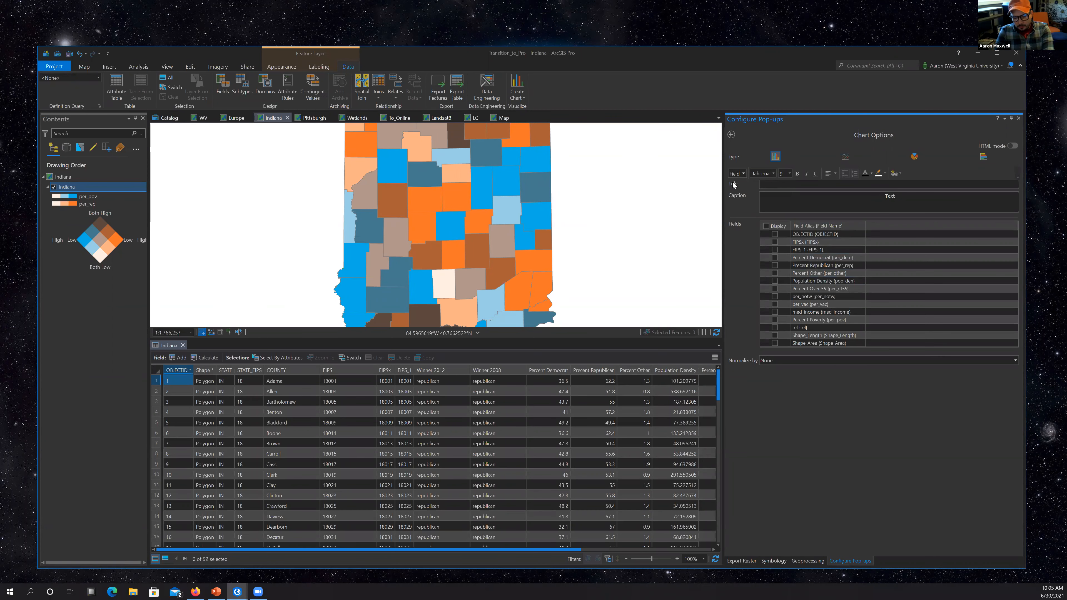
pyautogui.write('Voting Results')
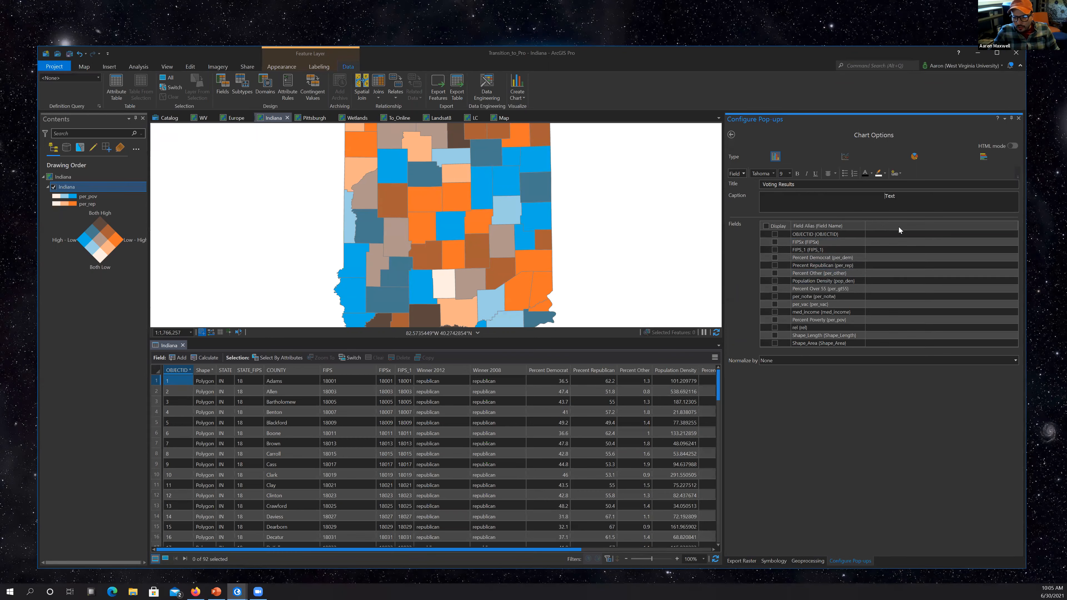
pyautogui.click(915, 157)
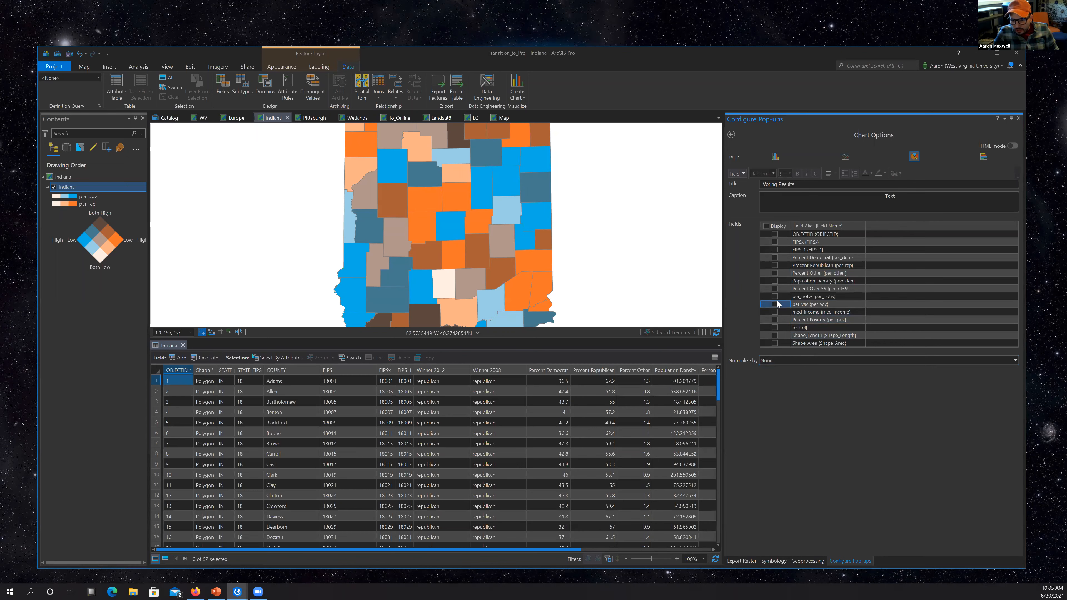
pyautogui.click(775, 258)
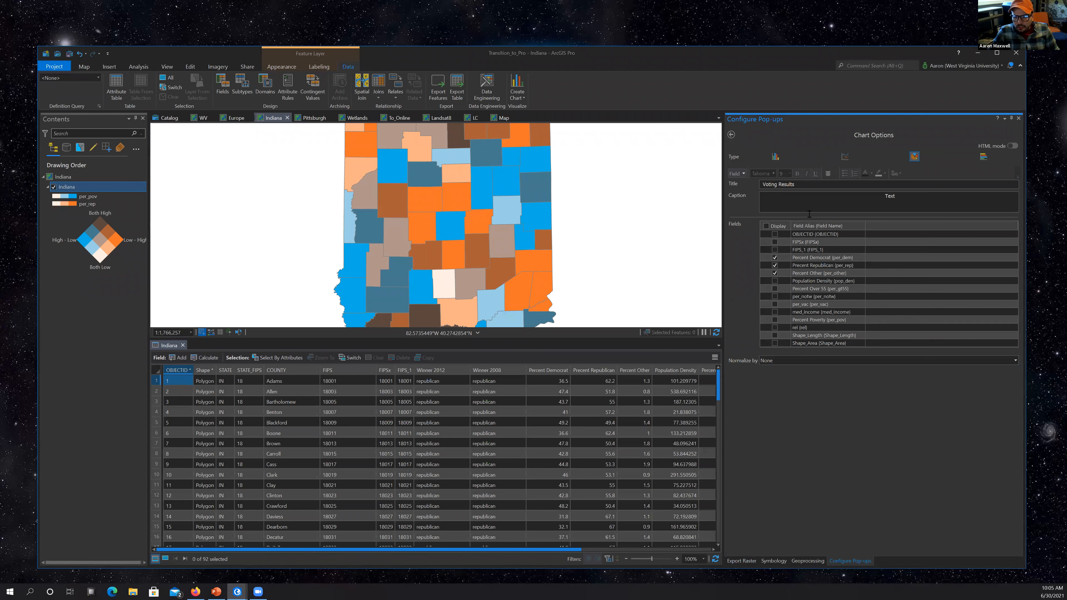
# Check the chart in the pop-up of Tipton County in central Indiana.
pyautogui.click(458, 177)
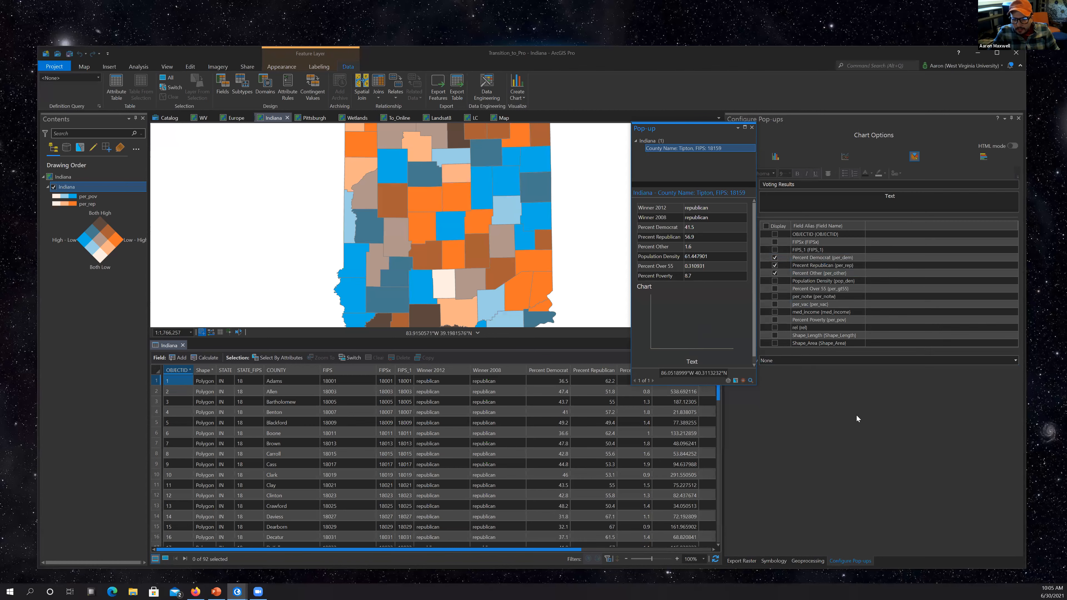
pyautogui.click(752, 127)
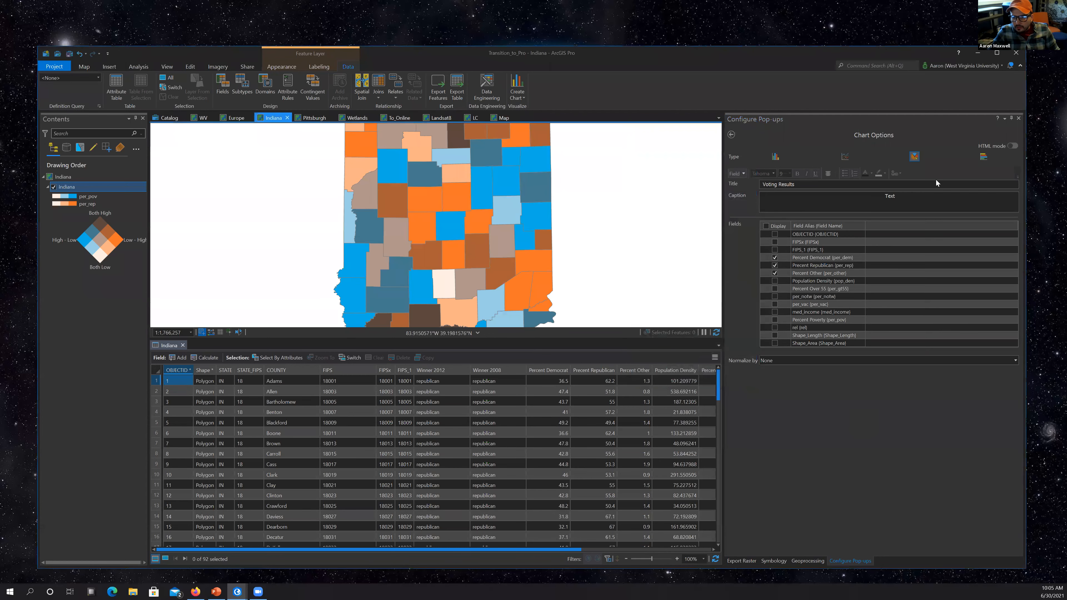
# Choose the pie chart type again, return from the chart options and check the pop-up on Hancock County.
pyautogui.click(914, 158)
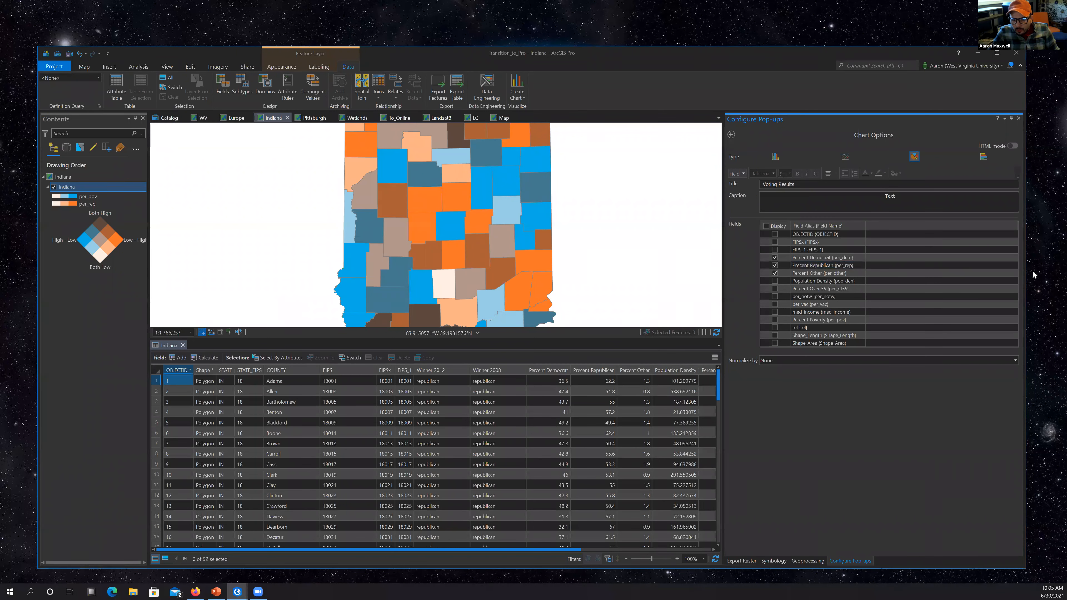
pyautogui.click(731, 135)
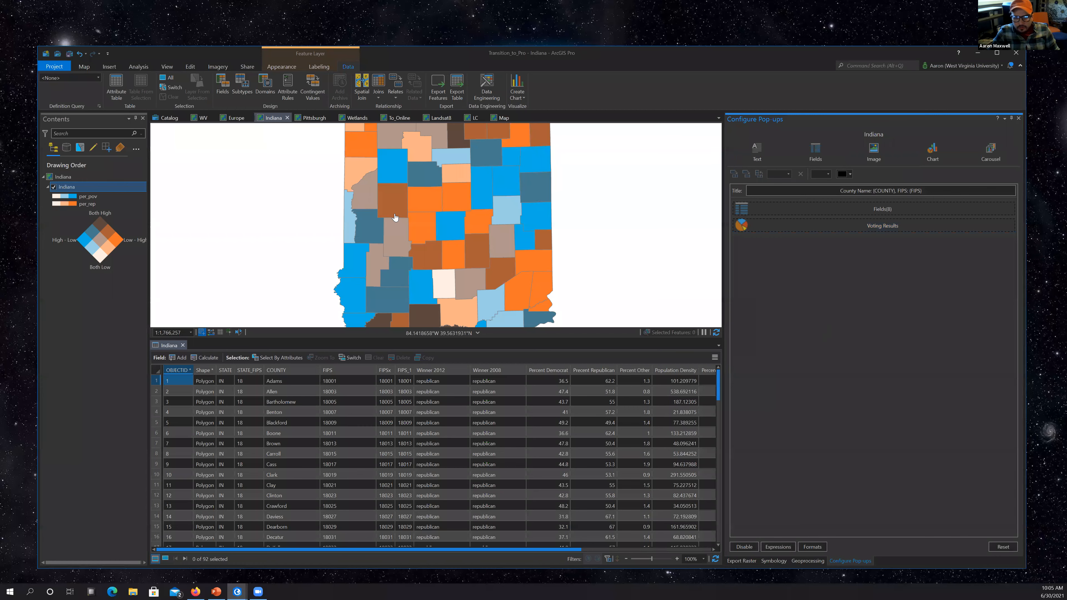
pyautogui.click(477, 222)
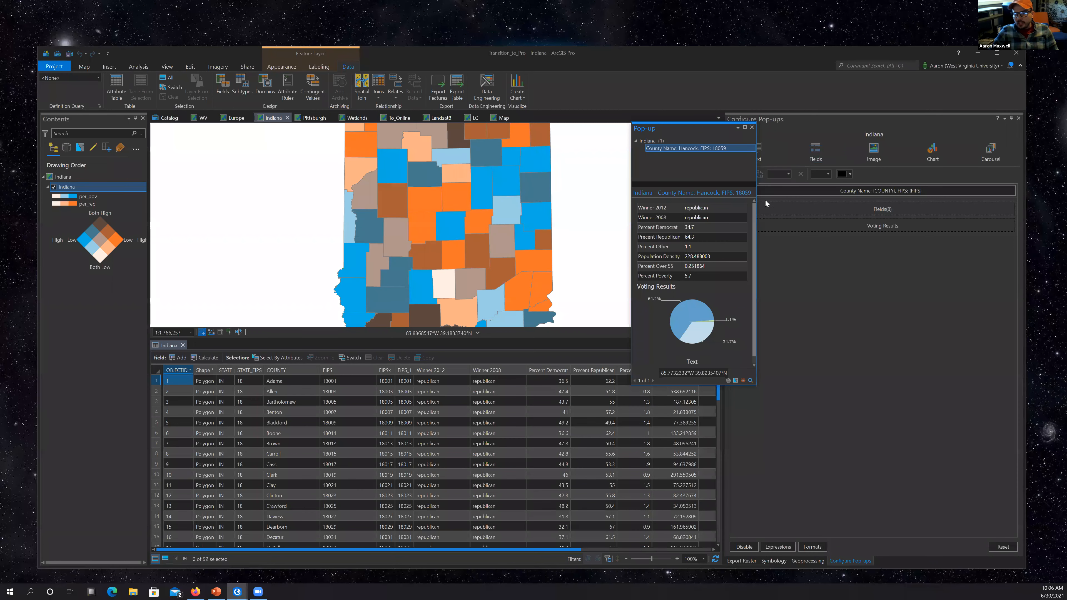
# Close the Hancock County pop-up, switch to the PowerPoint slide show and advance to the "Digitizing New Data" slide.
pyautogui.click(752, 127)
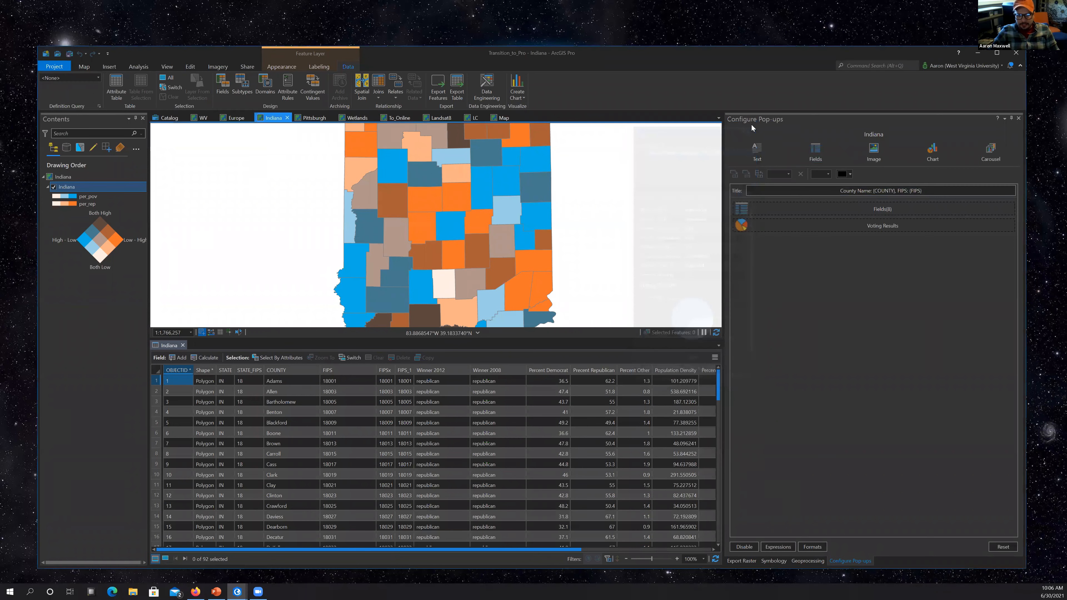
pyautogui.click(215, 591)
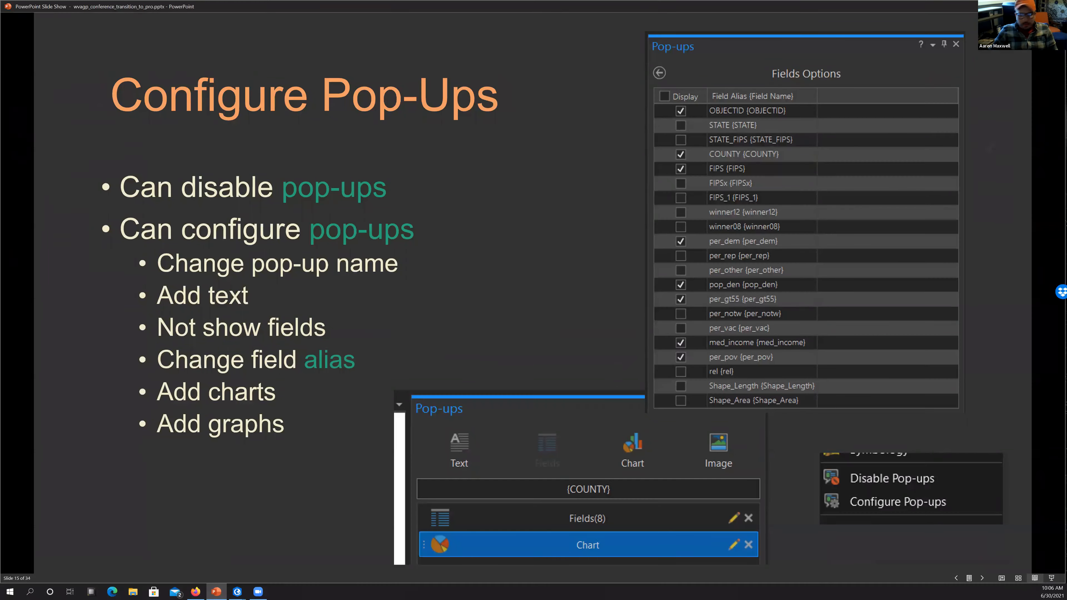
pyautogui.click(982, 578)
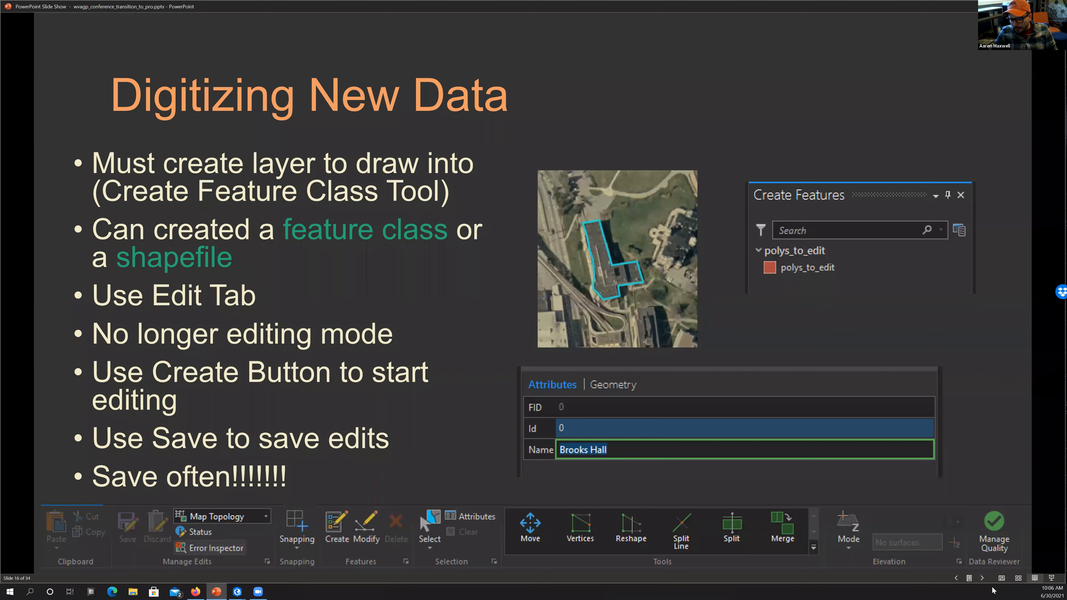
pyautogui.click(1050, 590)
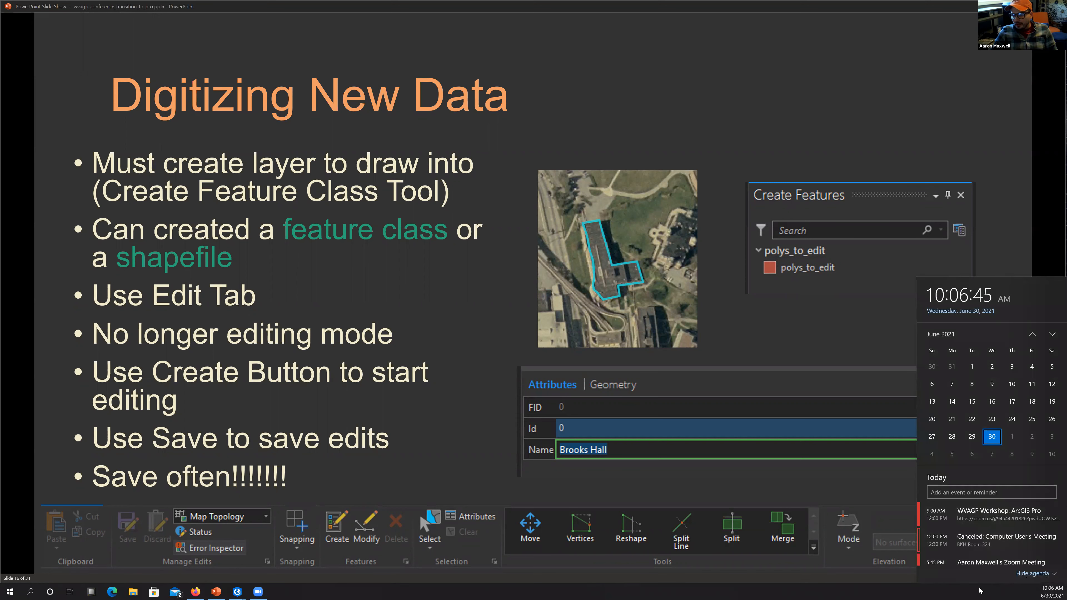
pyautogui.click(990, 588)
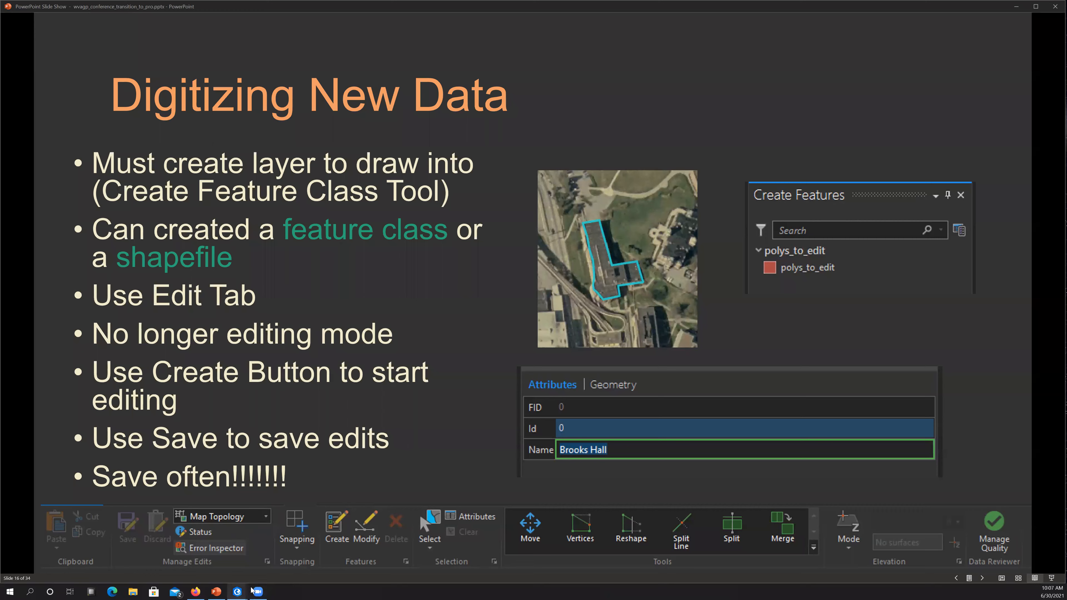
pyautogui.moveTo(245, 590)
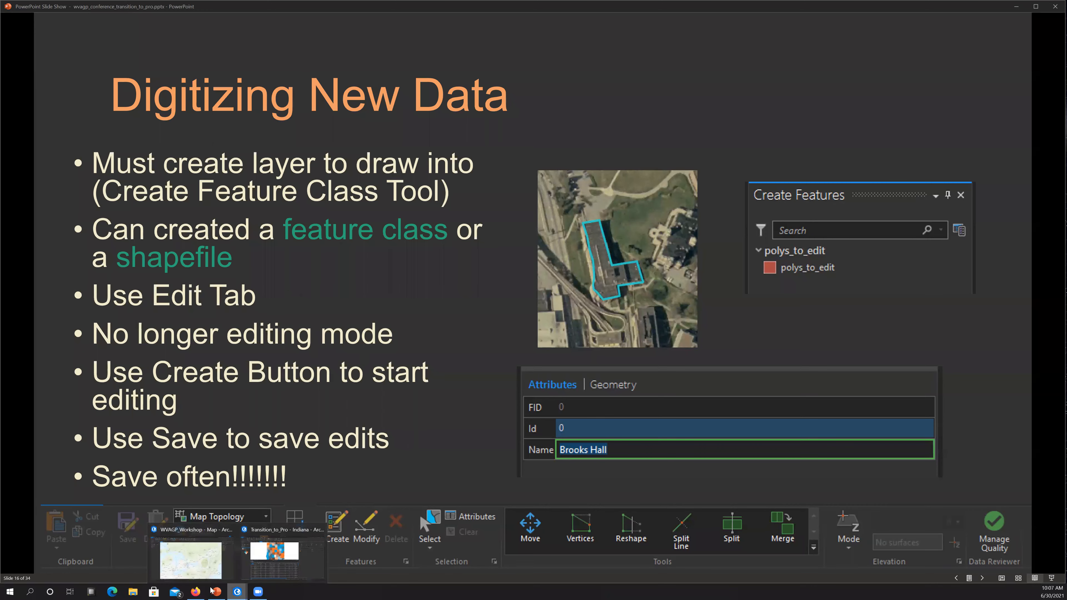
pyautogui.click(195, 591)
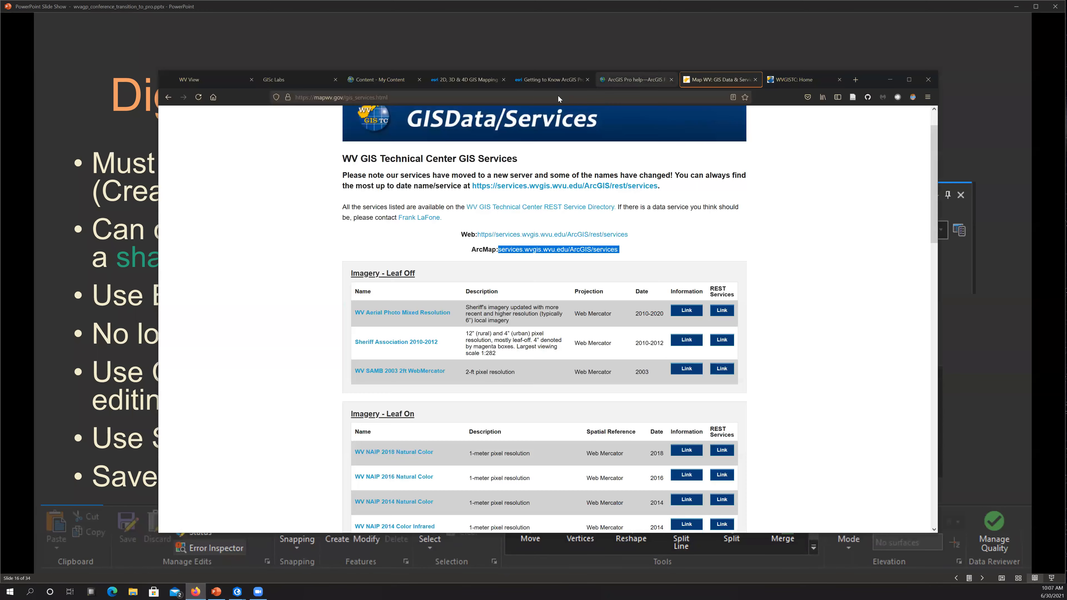
pyautogui.click(889, 80)
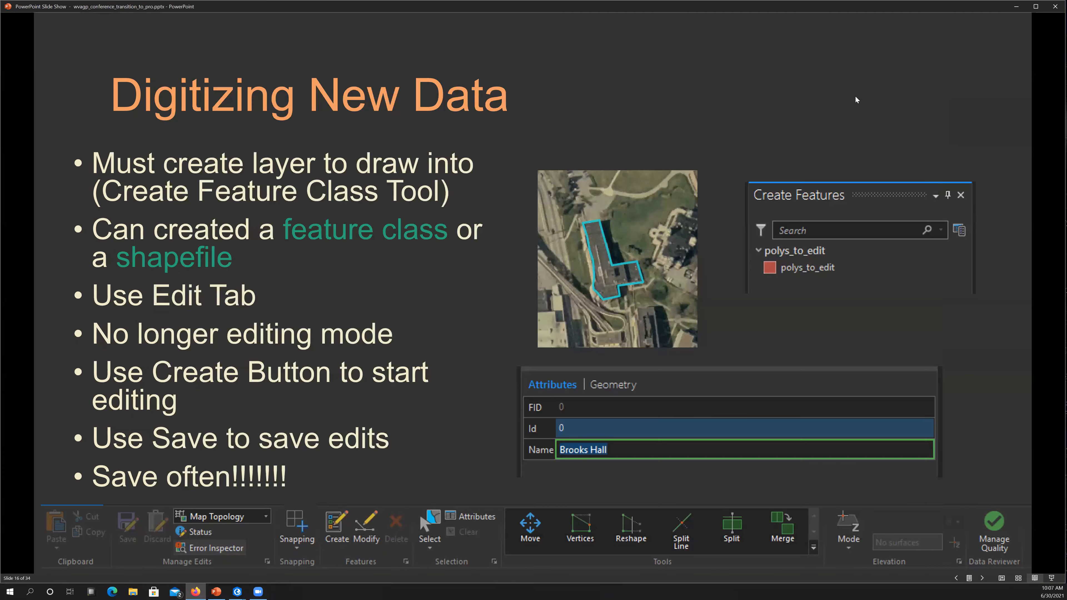
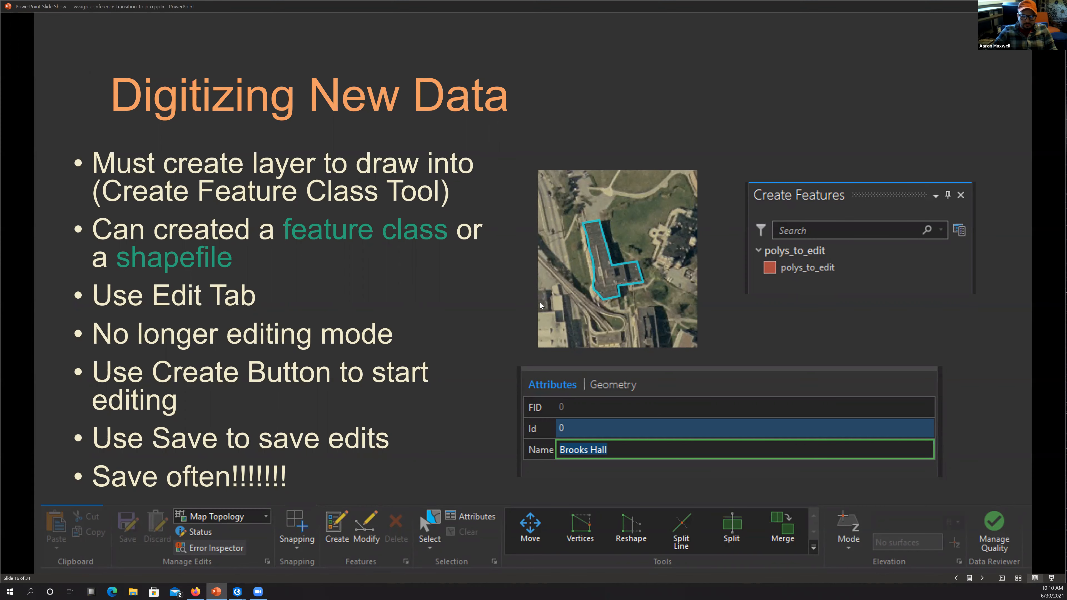
# Switch to Firefox and open a new blank browser tab.
pyautogui.click(195, 591)
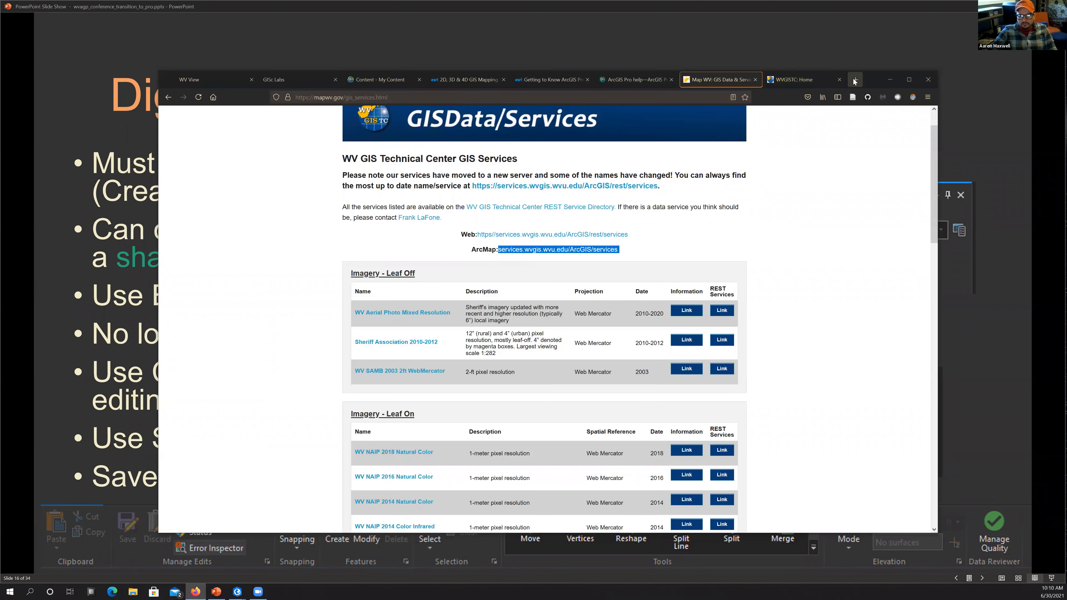
pyautogui.click(855, 80)
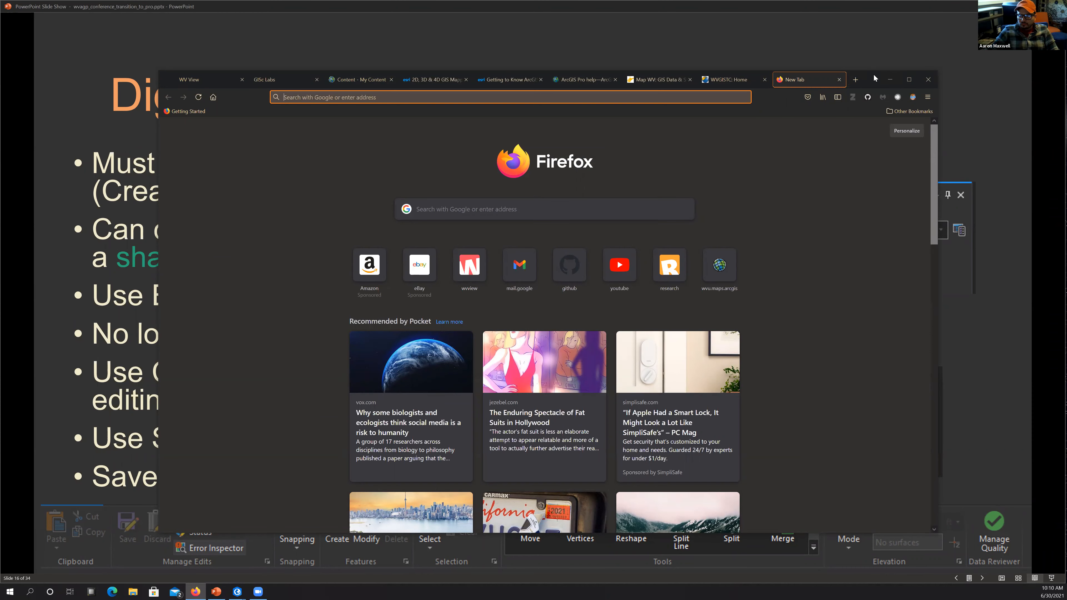
# Switch to the ArcGIS Pro project, show the Map view with the DEM, and close the Indiana attribute table.
pyautogui.click(890, 80)
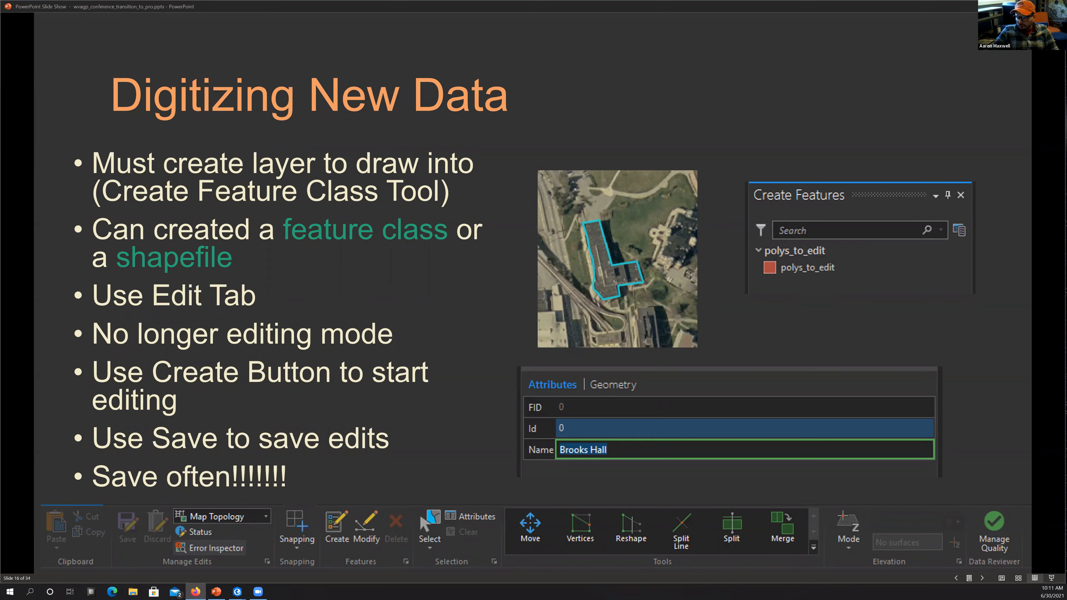
pyautogui.hotkey('alt', 'Tab')
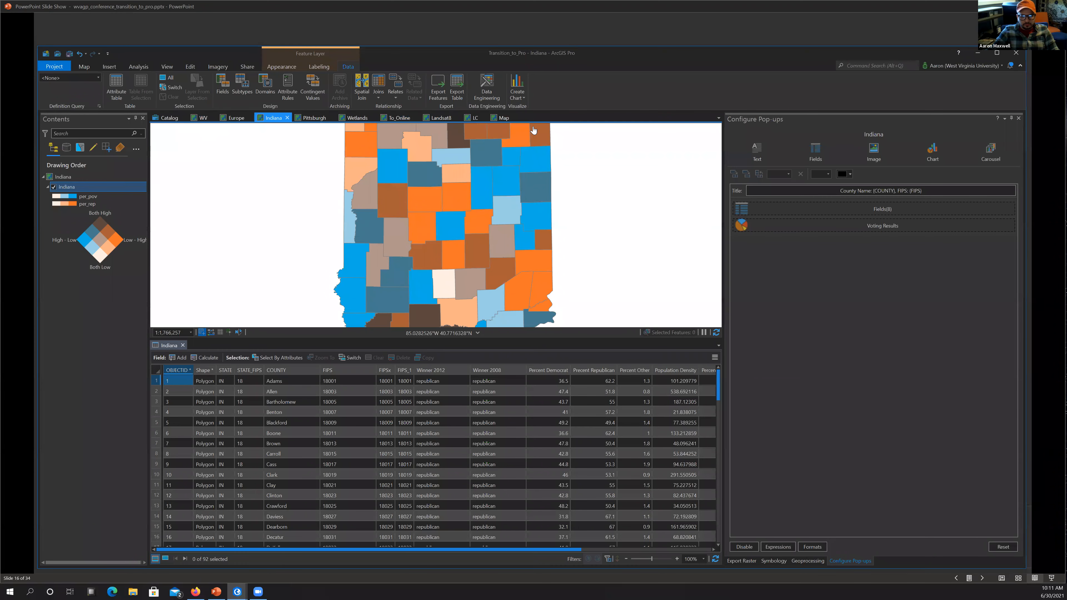
pyautogui.click(505, 118)
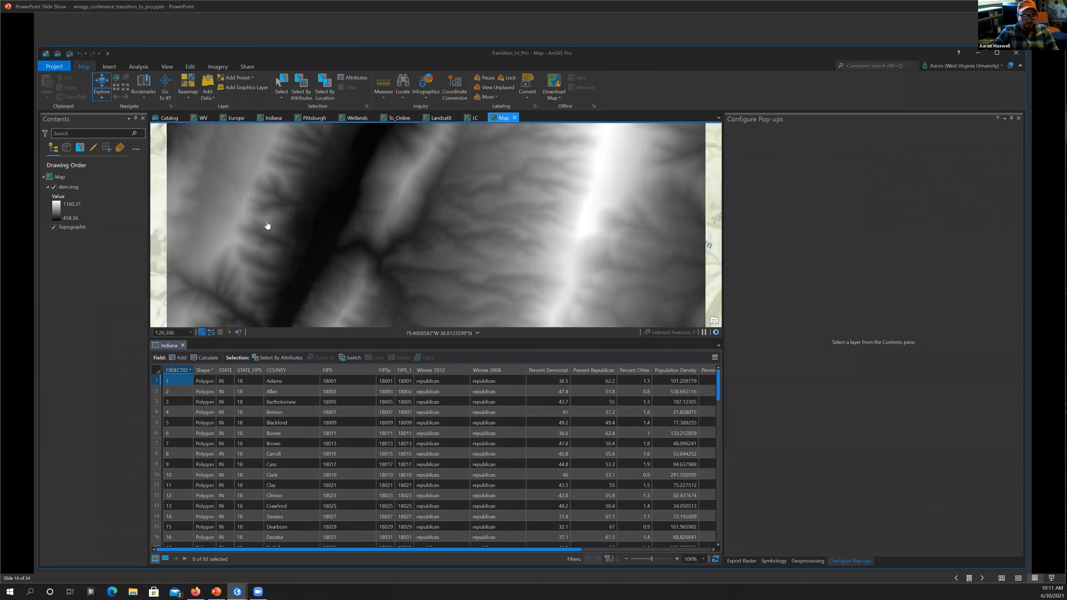
pyautogui.moveTo(480, 338); pyautogui.dragTo(480, 472)
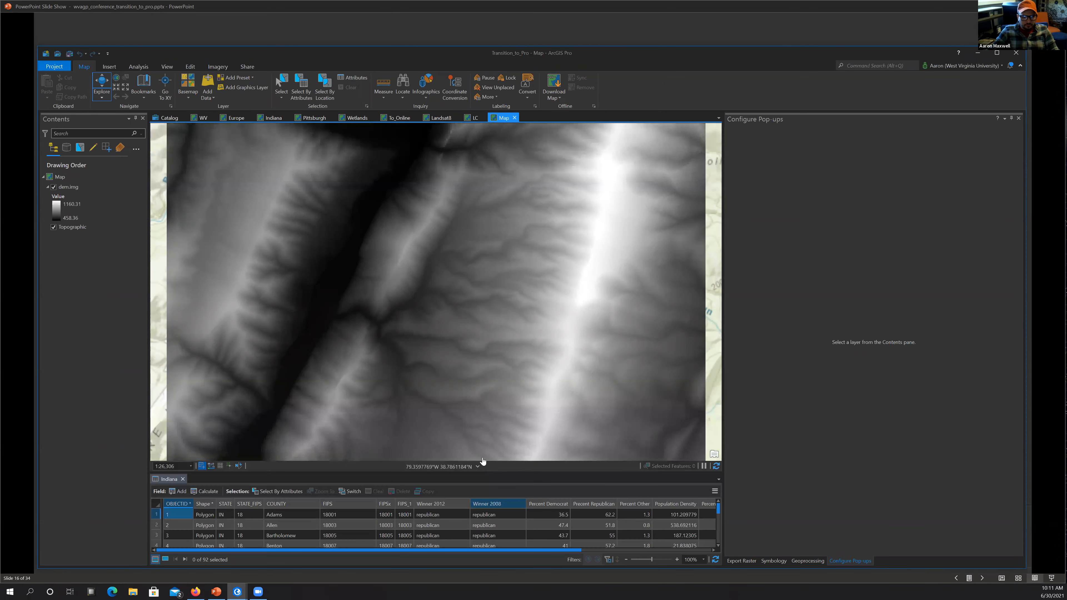
pyautogui.click(183, 479)
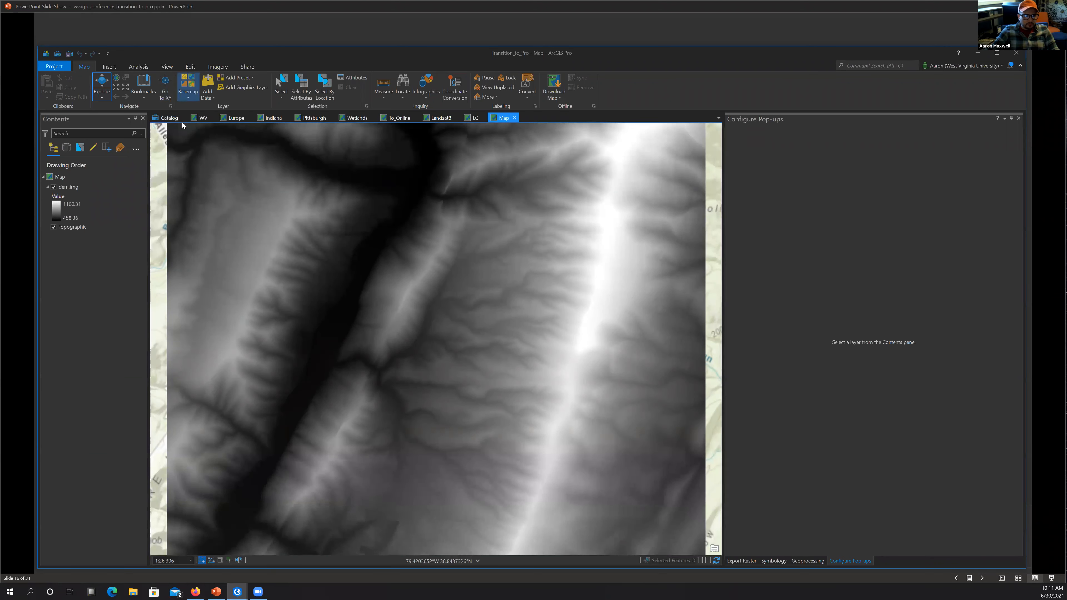
# Open the LC map view and turn off the WV_Spectral_classes_NAIP_2016.tif land cover layer.
pyautogui.click(190, 99)
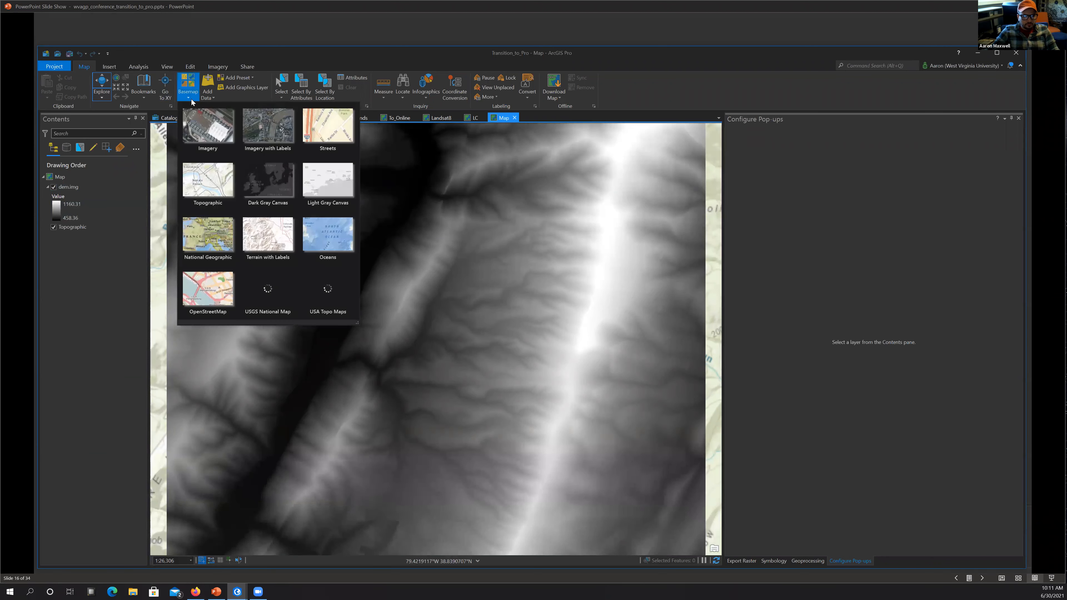
pyautogui.click(127, 210)
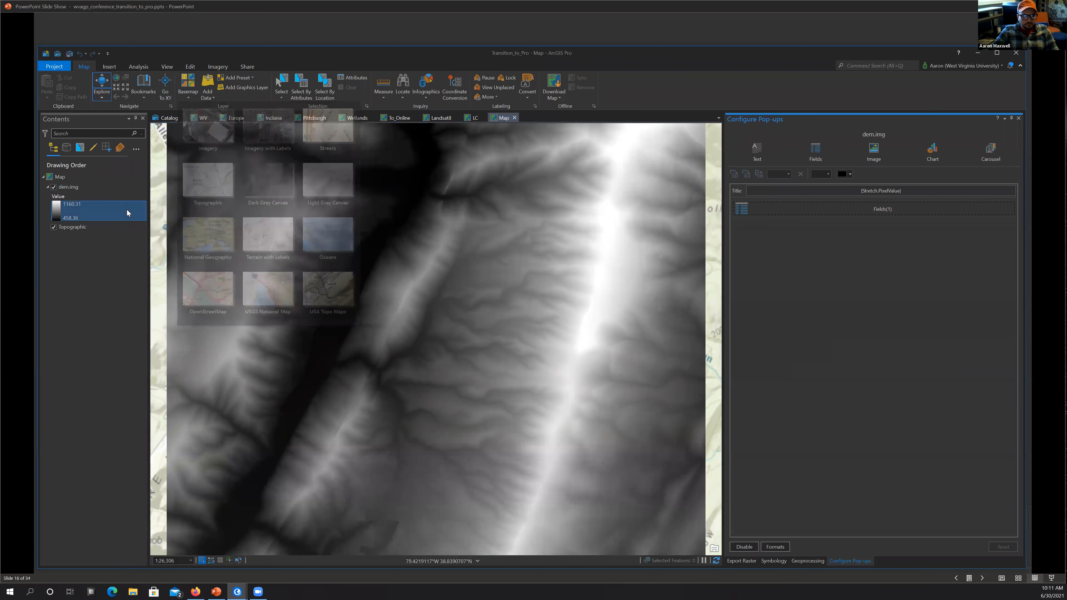
pyautogui.click(473, 119)
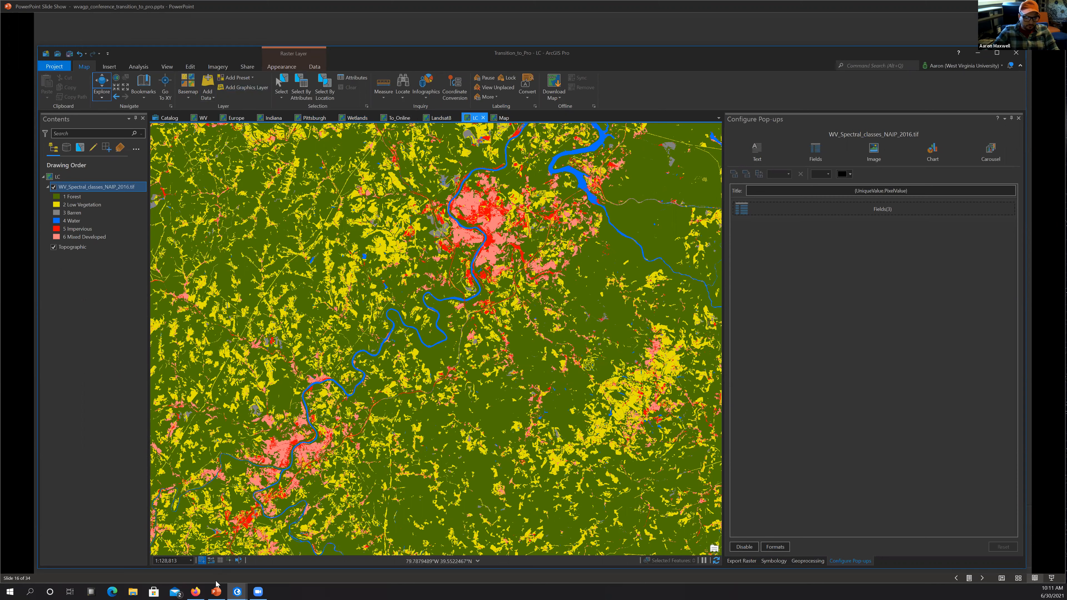
pyautogui.click(210, 591)
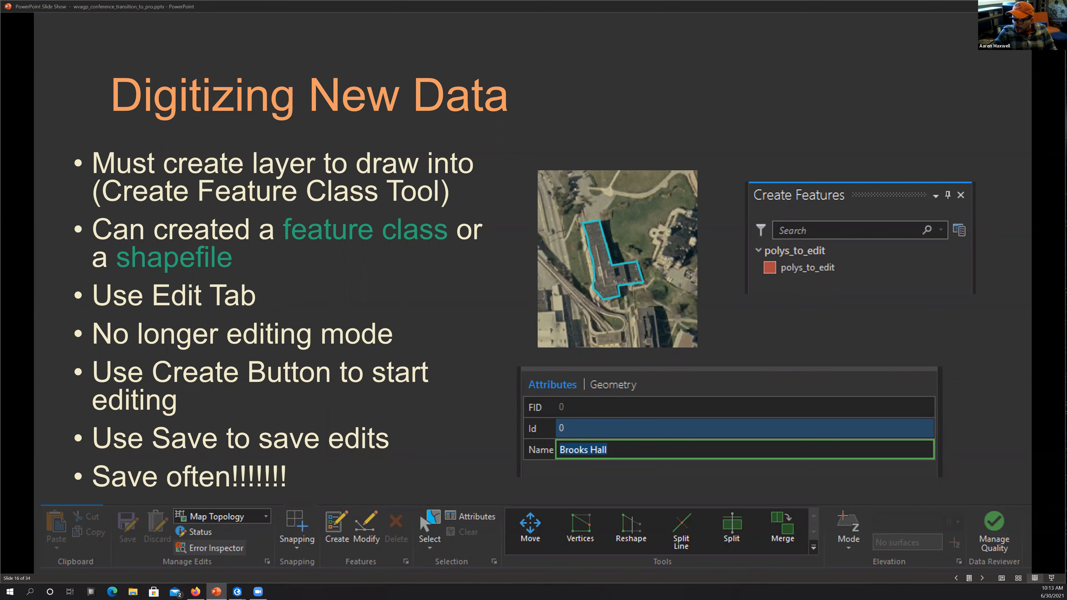
pyautogui.hotkey('alt', 'Tab')
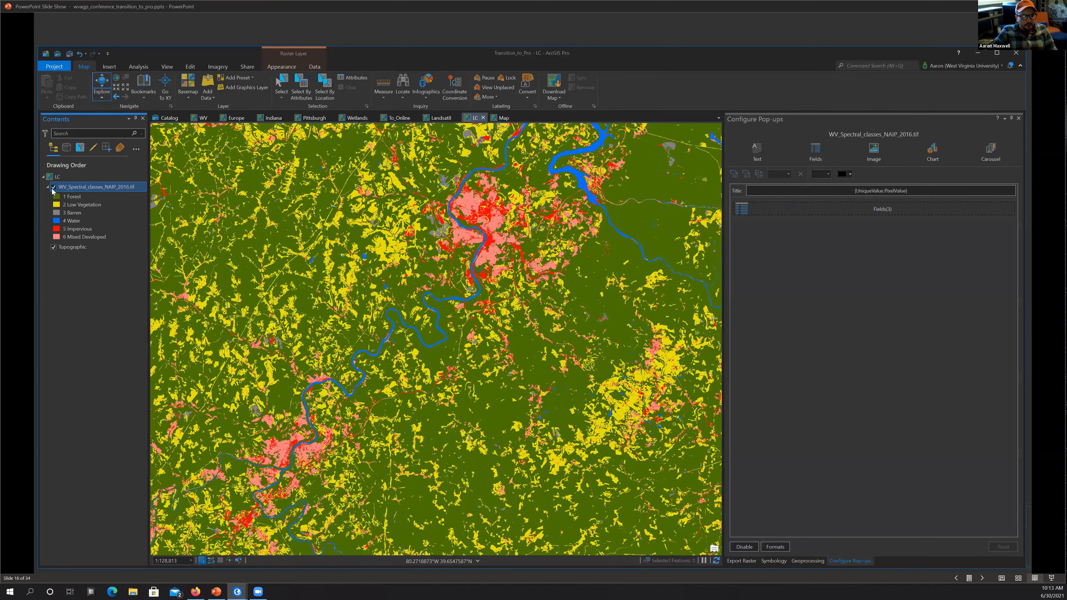
pyautogui.click(54, 187)
# Add wv_imagery_WVGISTC_leaf_off_mosaic to the map from the Imagery_BaseMaps_EarthCover folder of the services.wvgis.wvu.edu server.
pyautogui.click(207, 83)
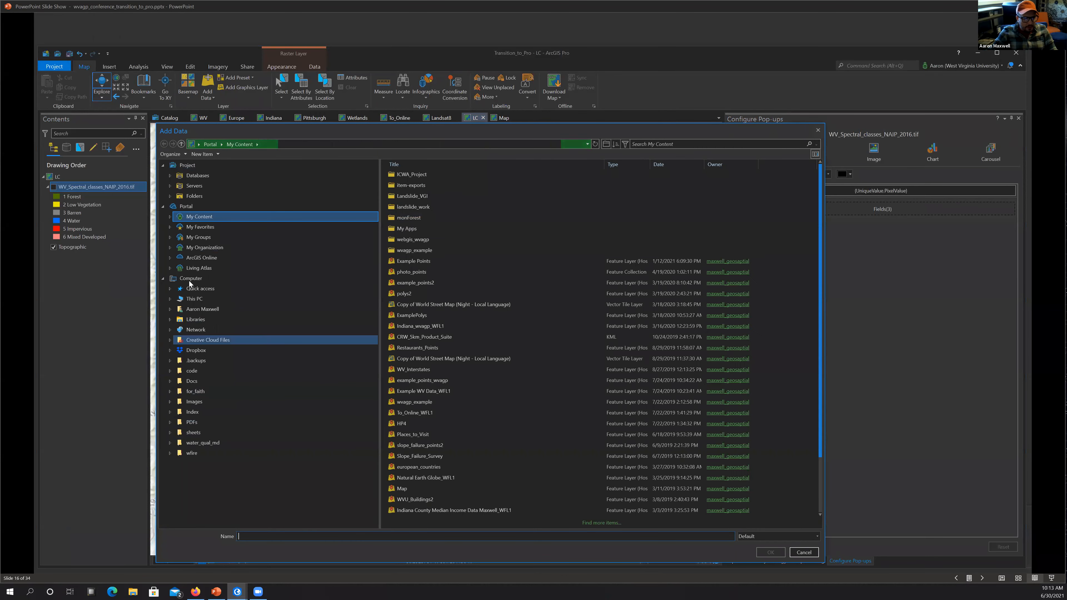
pyautogui.doubleClick(208, 186)
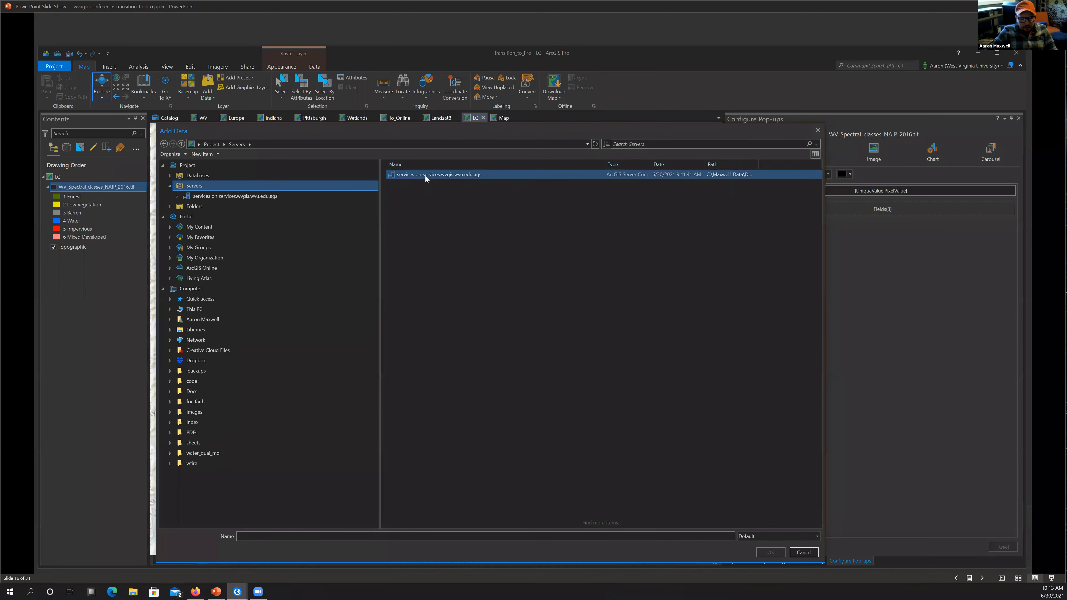
pyautogui.doubleClick(425, 175)
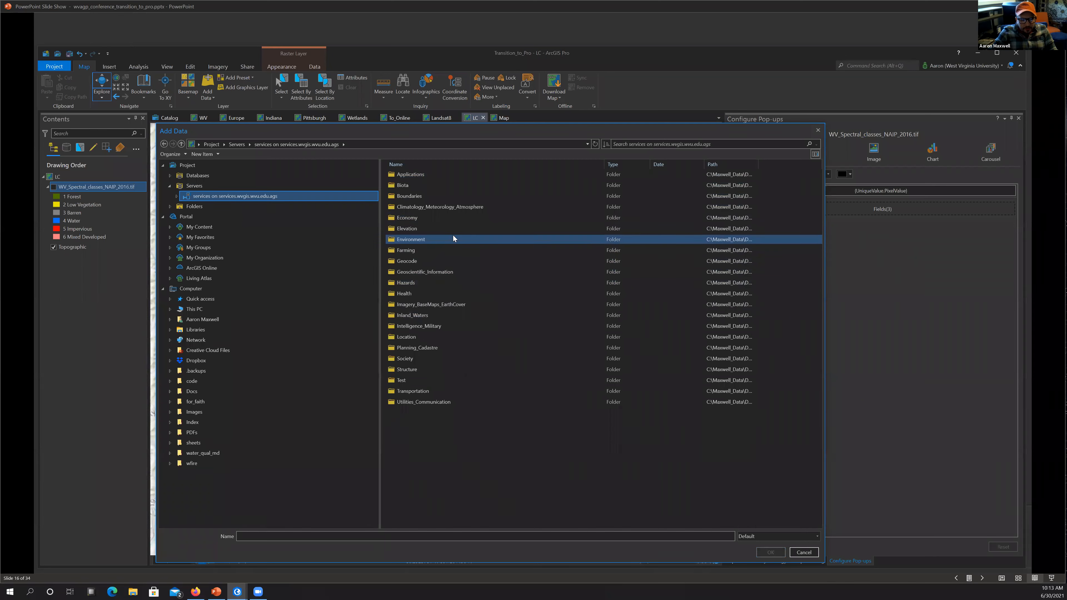
pyautogui.doubleClick(420, 304)
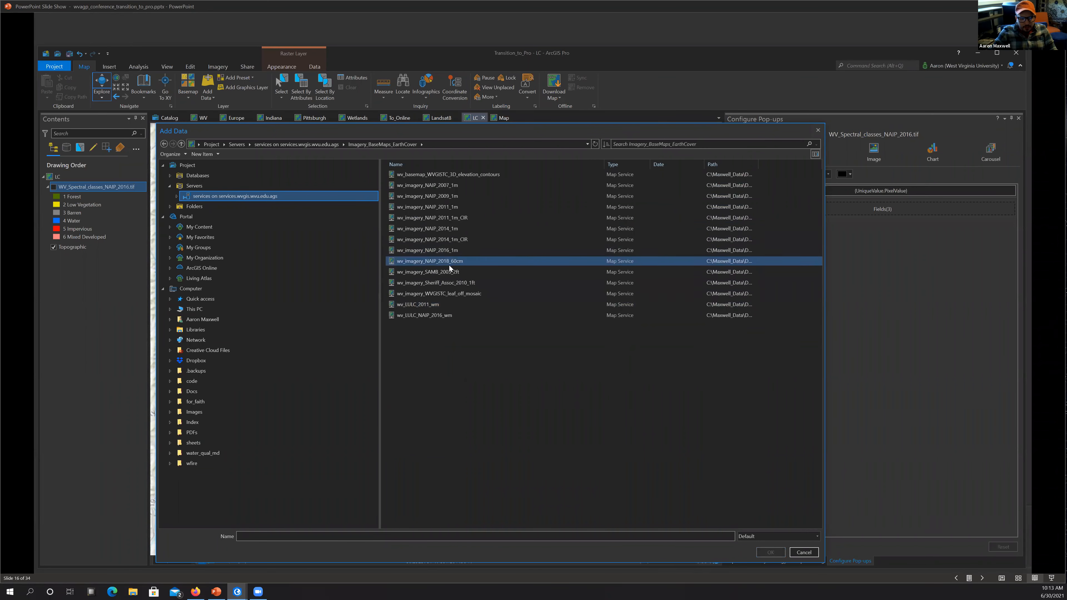
pyautogui.click(475, 294)
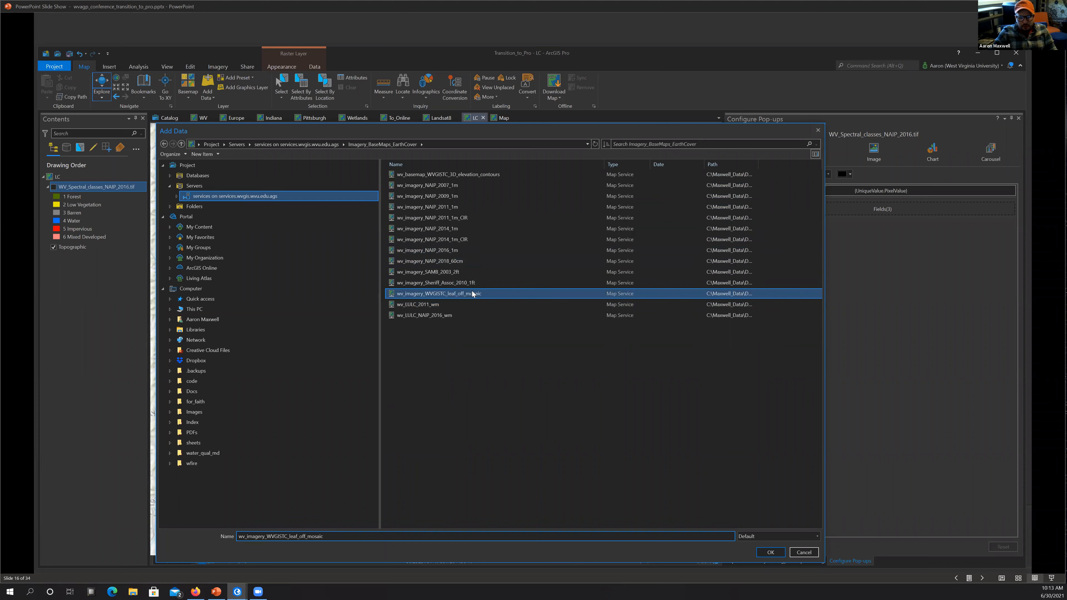
pyautogui.click(774, 553)
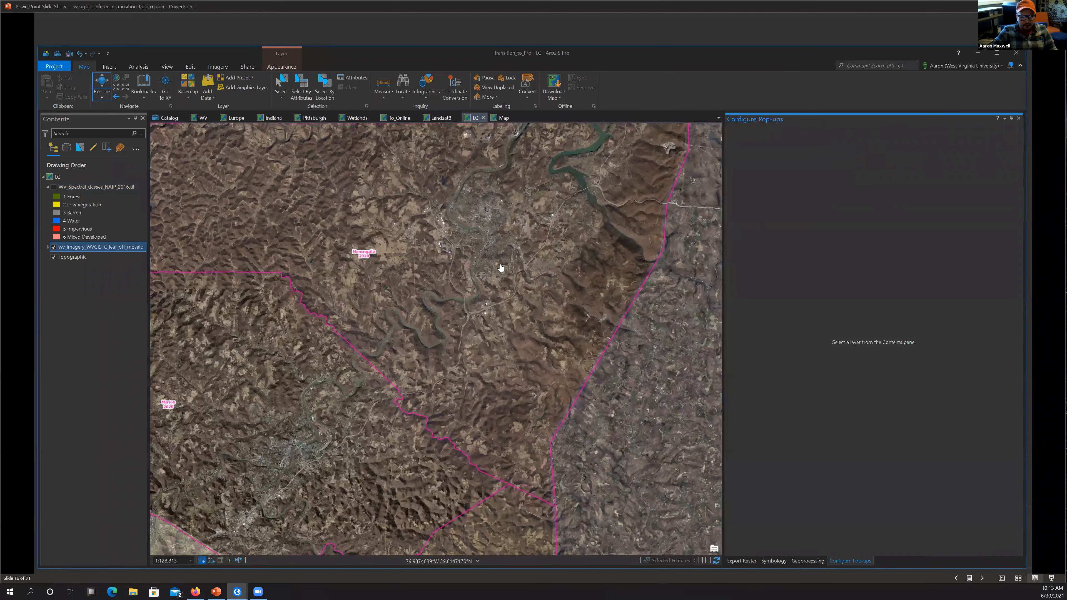
# Examine the leaf-off imagery along the river, going in closely on the campus buildings north of the bend.
pyautogui.moveTo(484, 298); pyautogui.dragTo(523, 389)
pyautogui.scroll(5, 401, 309)
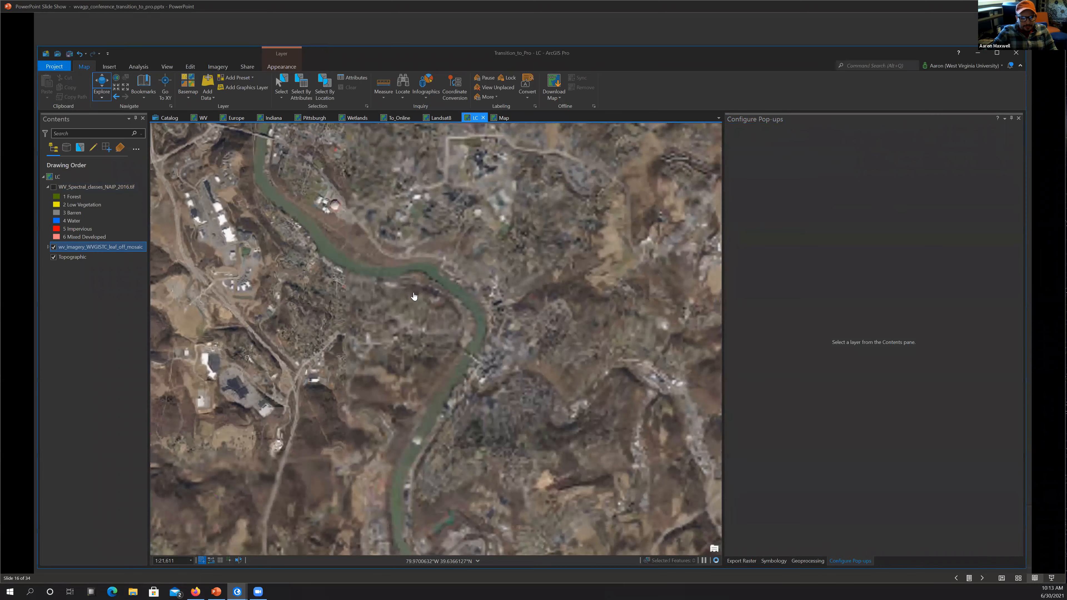
pyautogui.scroll(3, 425, 297)
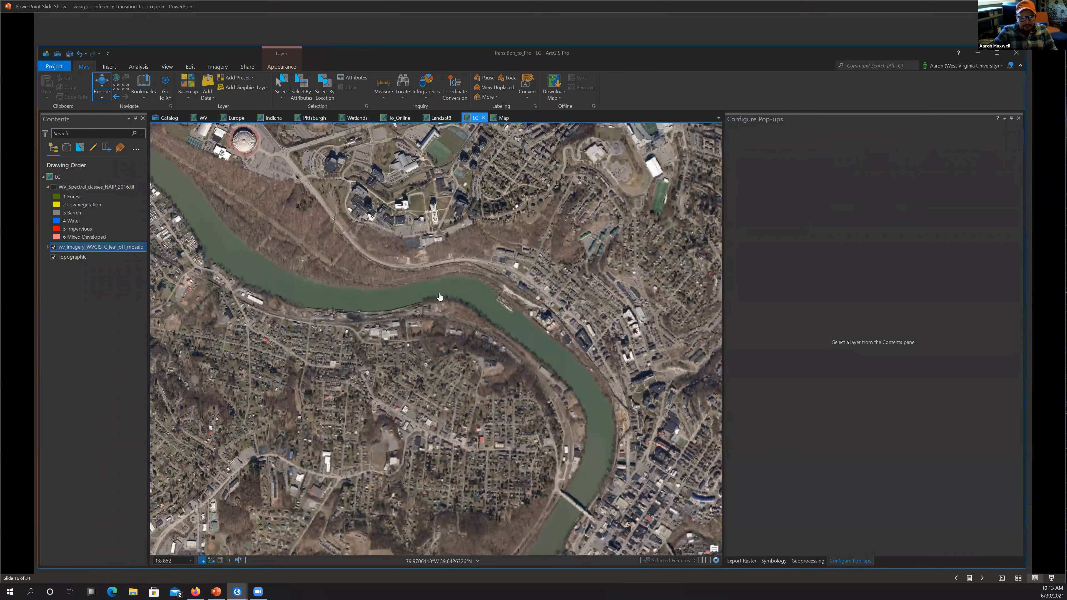
pyautogui.moveTo(361, 165); pyautogui.dragTo(357, 282)
pyautogui.scroll(3, 357, 282)
pyautogui.moveTo(461, 436); pyautogui.dragTo(353, 355)
pyautogui.moveTo(368, 276); pyautogui.dragTo(412, 271)
pyautogui.scroll(3, 412, 272)
pyautogui.moveTo(452, 460); pyautogui.dragTo(474, 358)
pyautogui.scroll(-2, 410, 360)
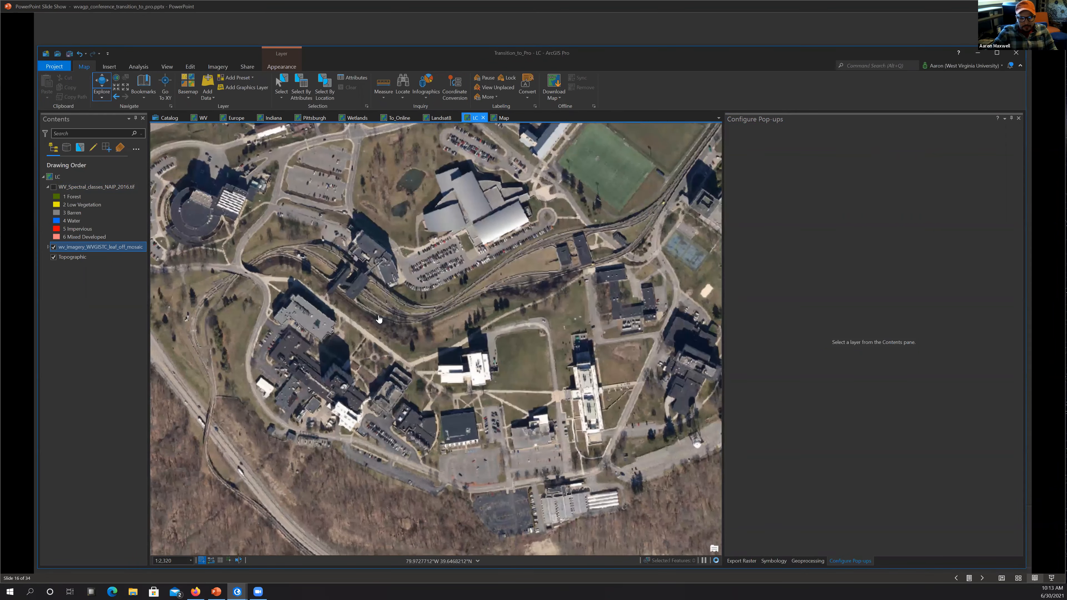
pyautogui.scroll(1, 440, 407)
pyautogui.scroll(5, 443, 363)
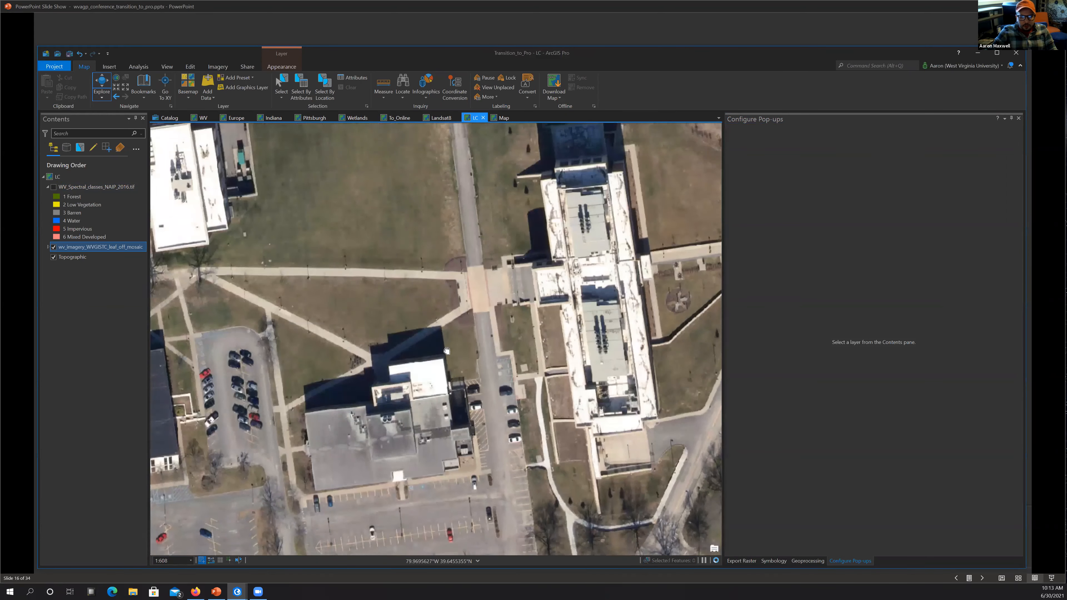
pyautogui.scroll(-3, 447, 351)
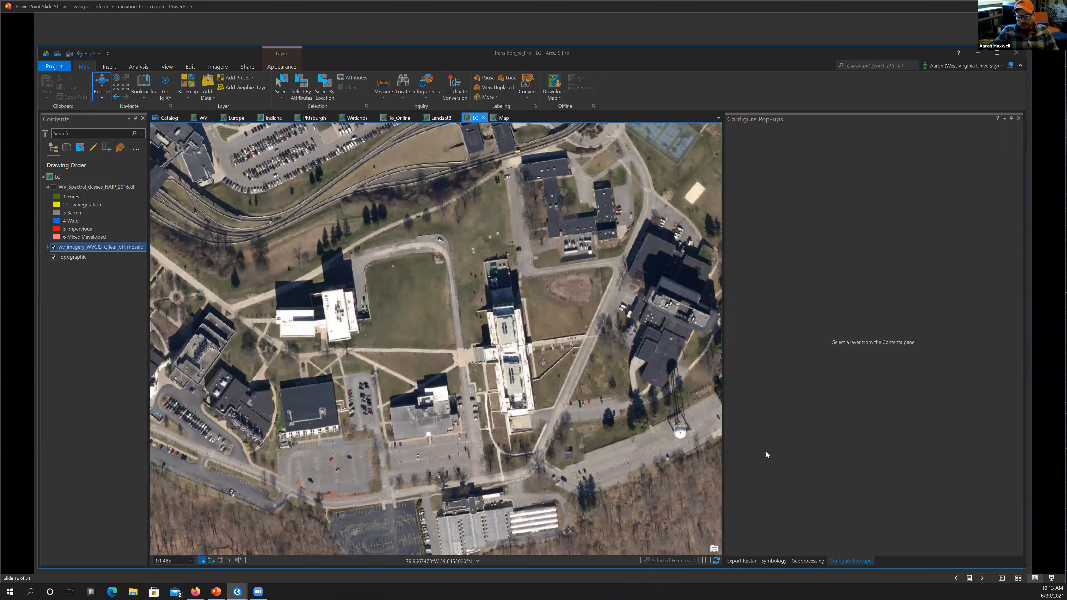
# Search the geoprocessing tools for "create feature class" and open the Create Feature Class tool.
pyautogui.click(808, 561)
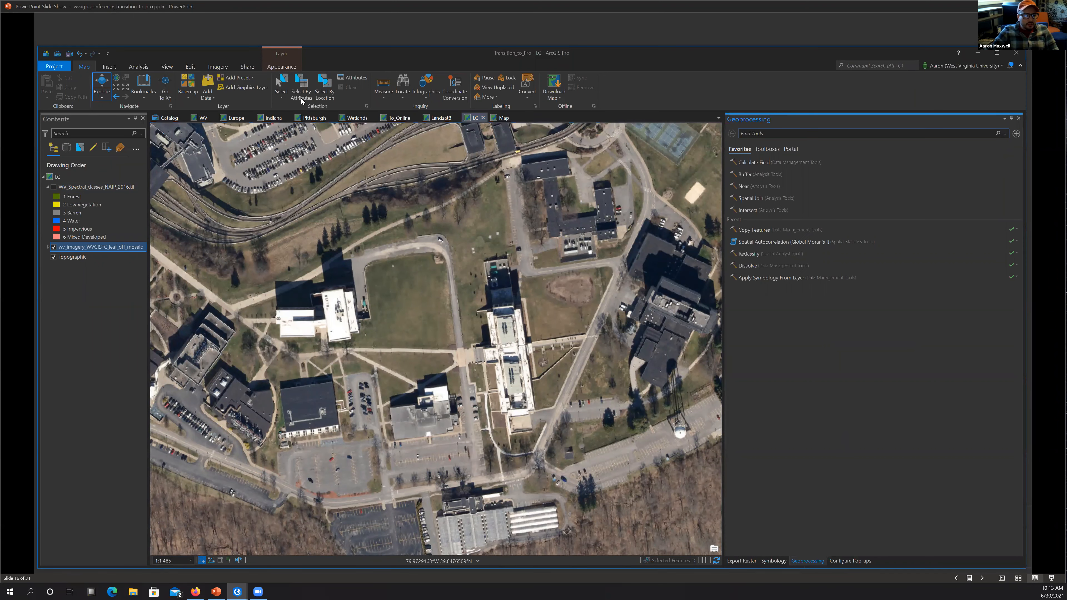
pyautogui.click(769, 132)
pyautogui.write('creaste')
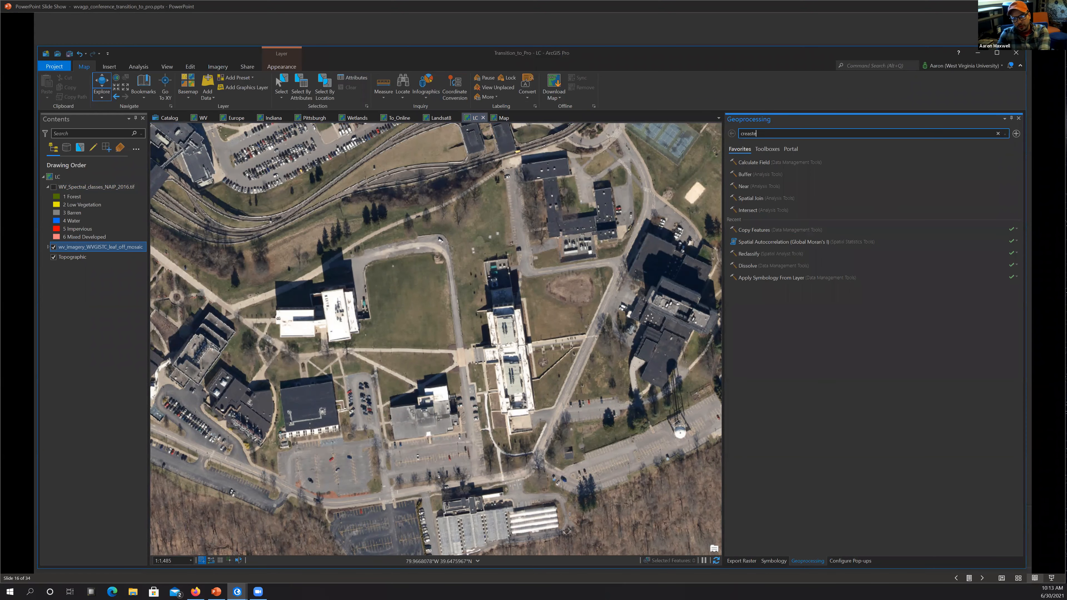
pyautogui.write(' featur')
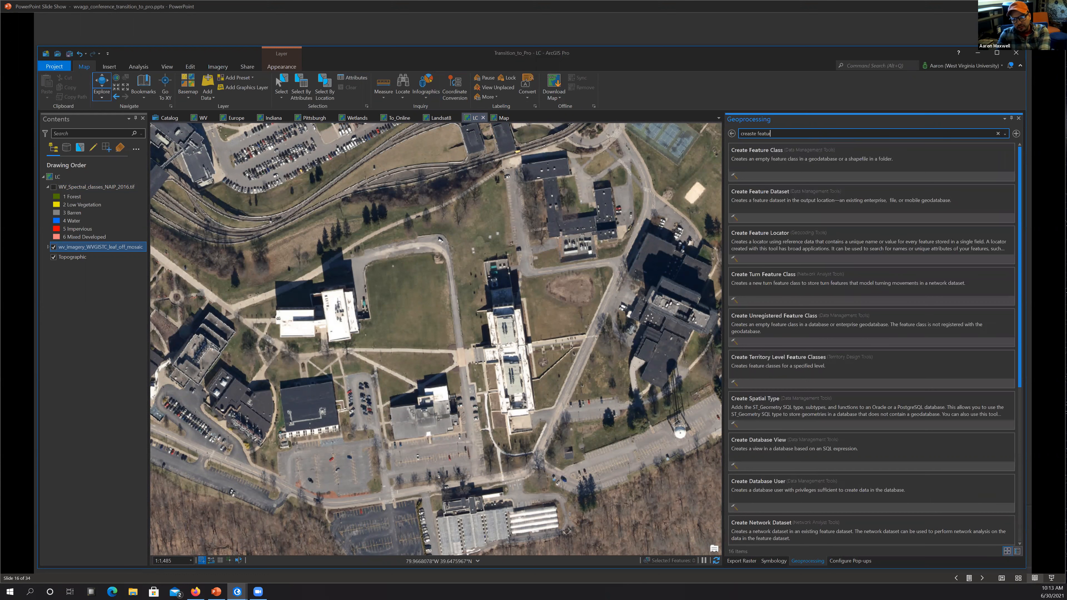
pyautogui.write('e class')
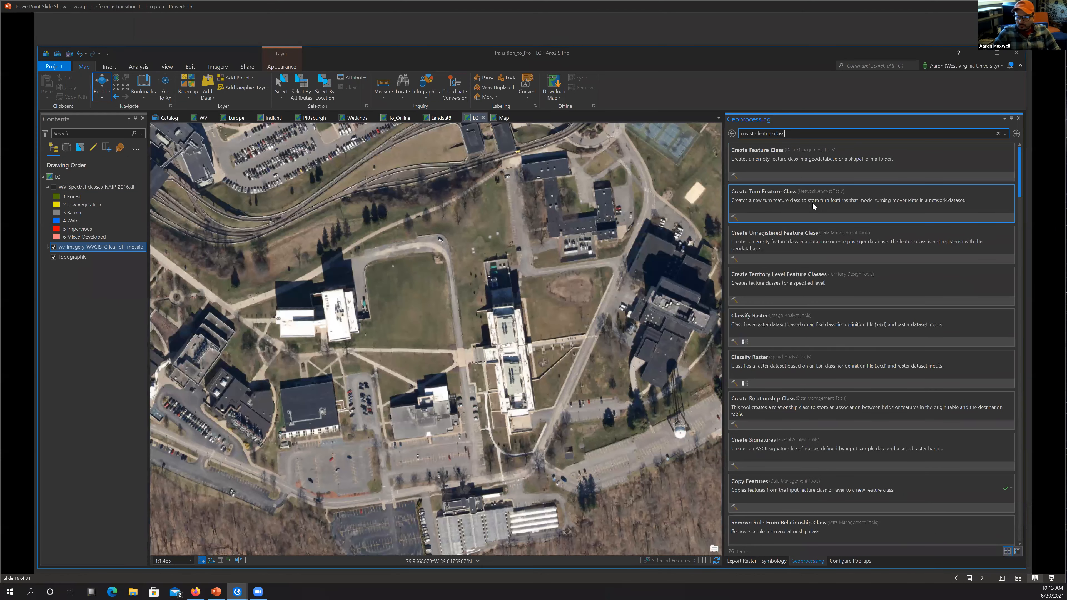
pyautogui.click(811, 150)
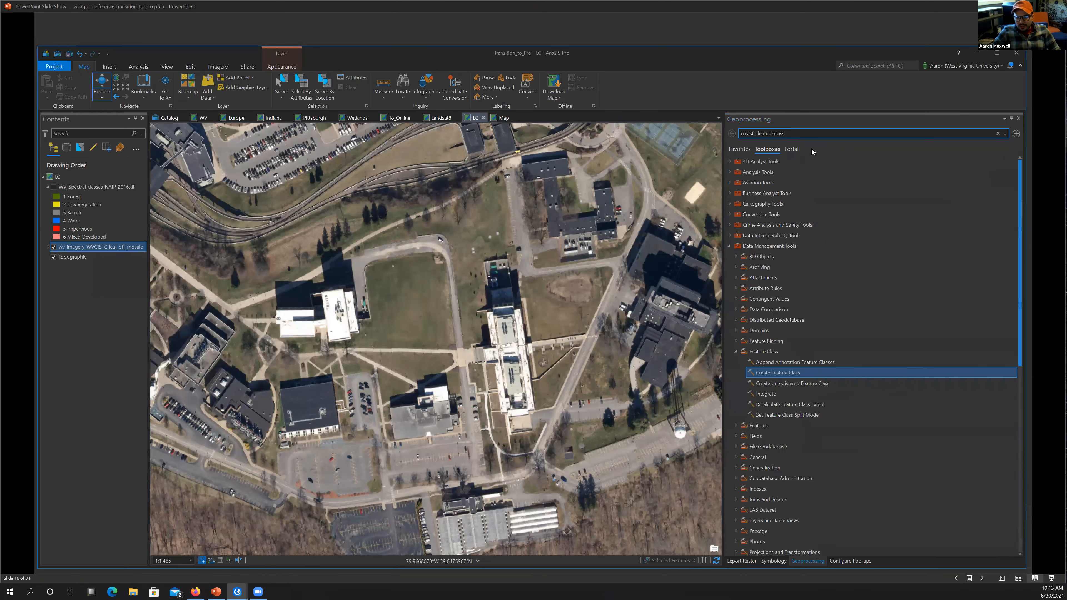
pyautogui.doubleClick(770, 375)
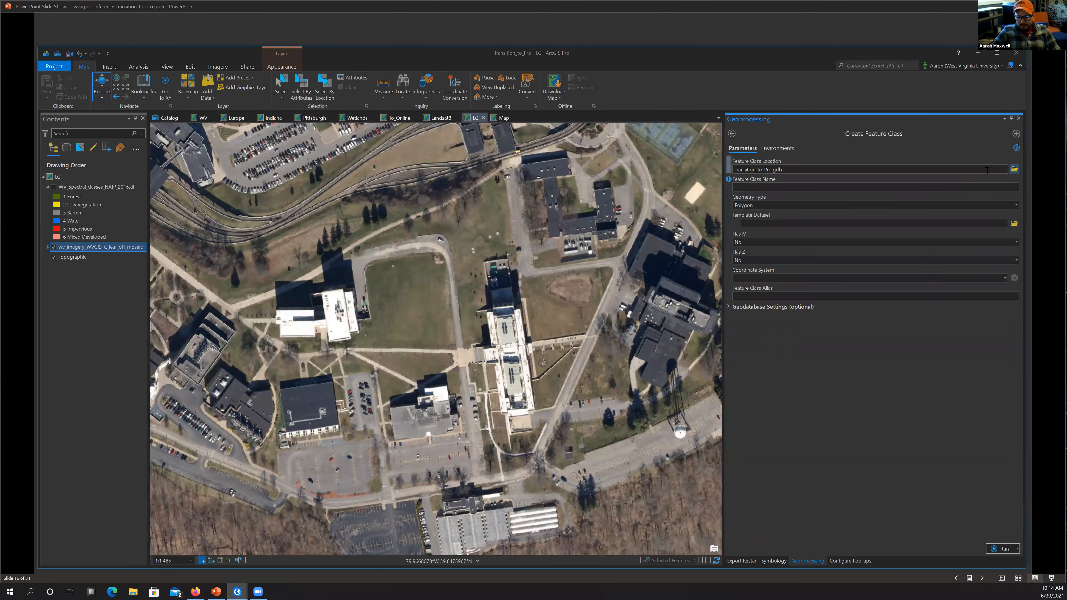
# Browse the possible output locations for the feature class and check the full path of the Transition_to_Pro.gdb geodatabase.
pyautogui.click(1014, 169)
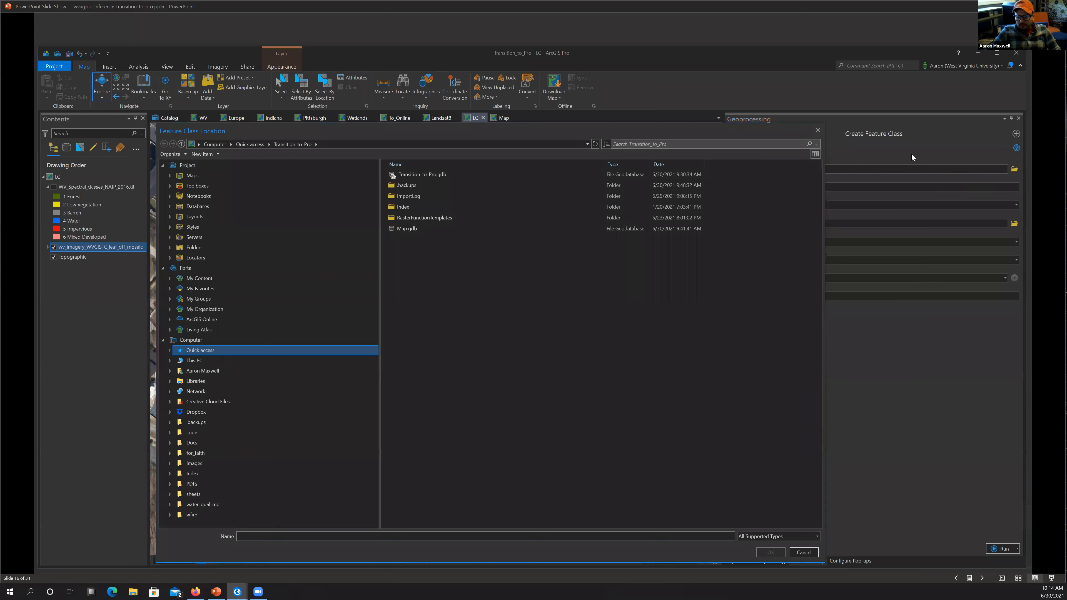
pyautogui.click(818, 130)
pyautogui.click(804, 171)
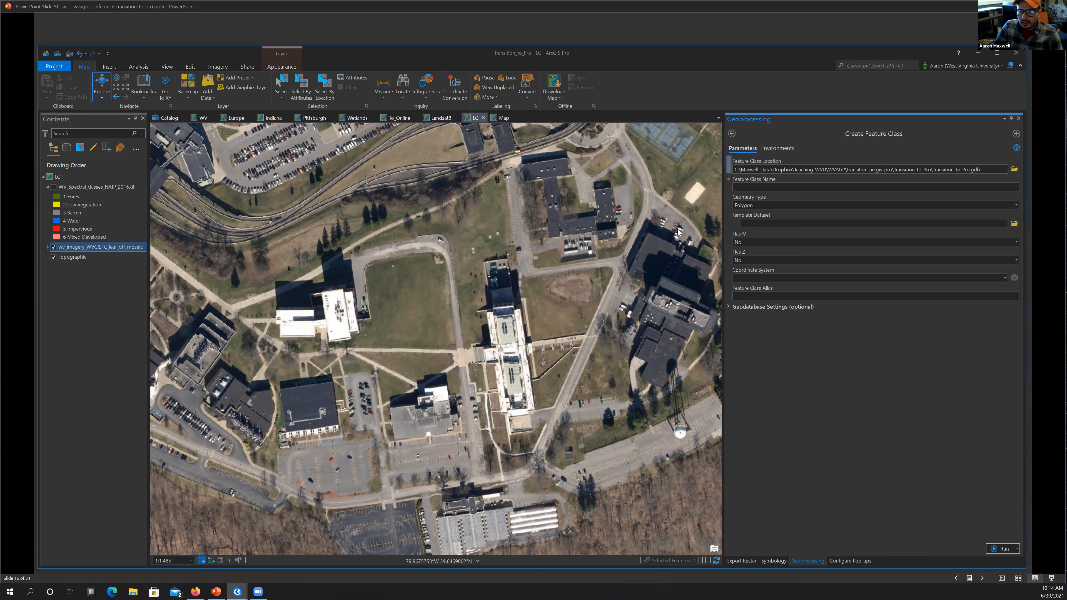
# Set the name of the new polygon feature class to wvu_feat.
pyautogui.click(945, 182)
pyautogui.click(908, 188)
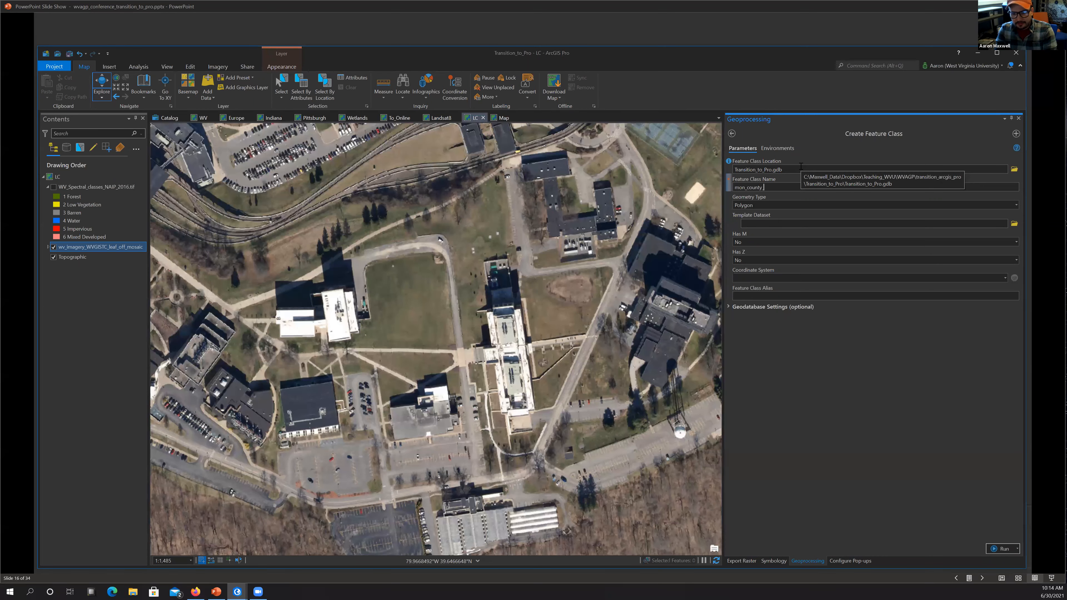
pyautogui.press('BackSpace')
pyautogui.press('BackSpace')
pyautogui.press('BackSpace')
pyautogui.press('BackSpace')
pyautogui.press('BackSpace')
pyautogui.press('BackSpace')
pyautogui.press('BackSpace')
pyautogui.press('BackSpace')
pyautogui.press('BackSpace')
pyautogui.press('BackSpace')
pyautogui.write('wvu')
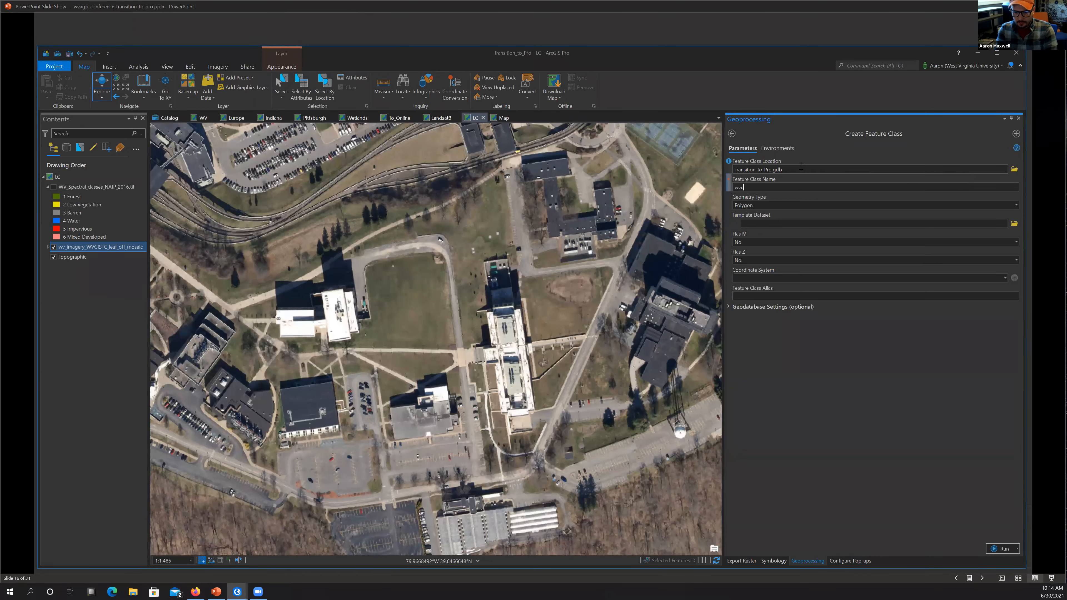
pyautogui.write('_feat')
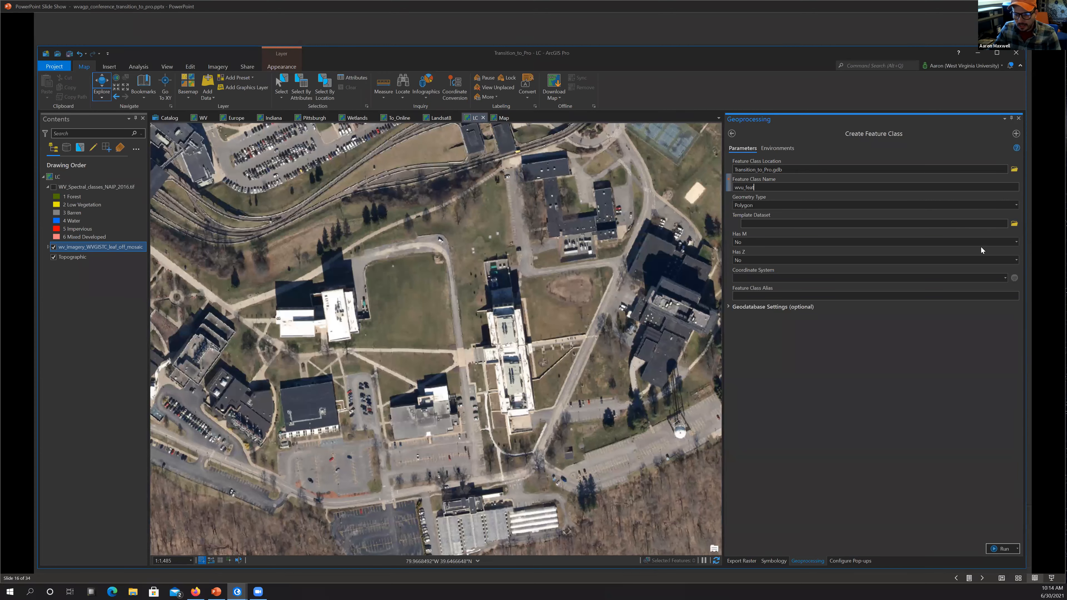
# Set the coordinate system to NAD_1983_UTM_Zone_17N and run the tool to create the polygon feature class.
pyautogui.click(1005, 279)
pyautogui.click(837, 288)
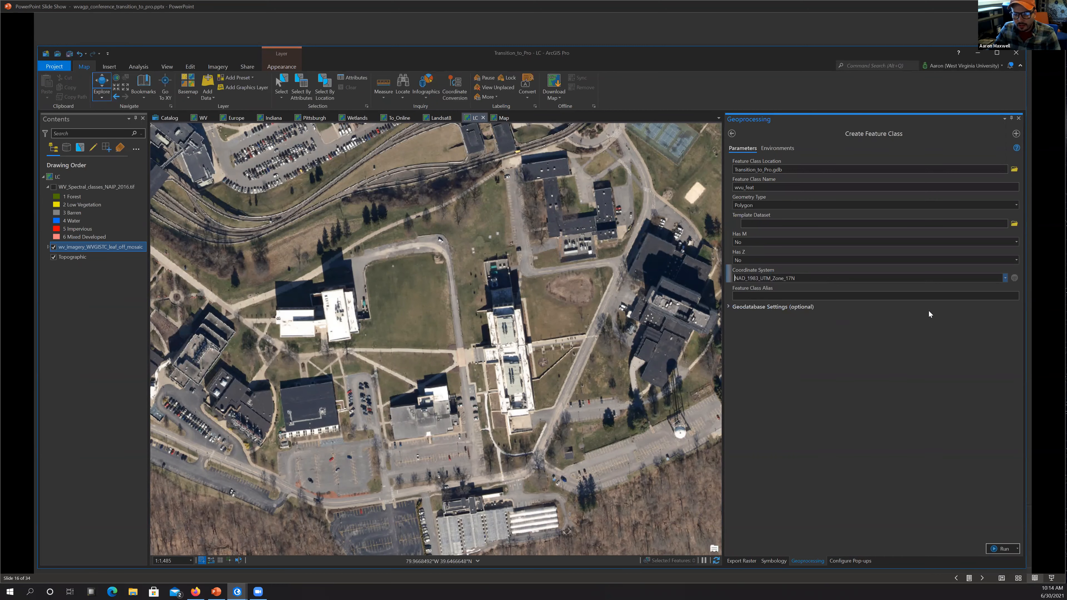
pyautogui.click(1000, 549)
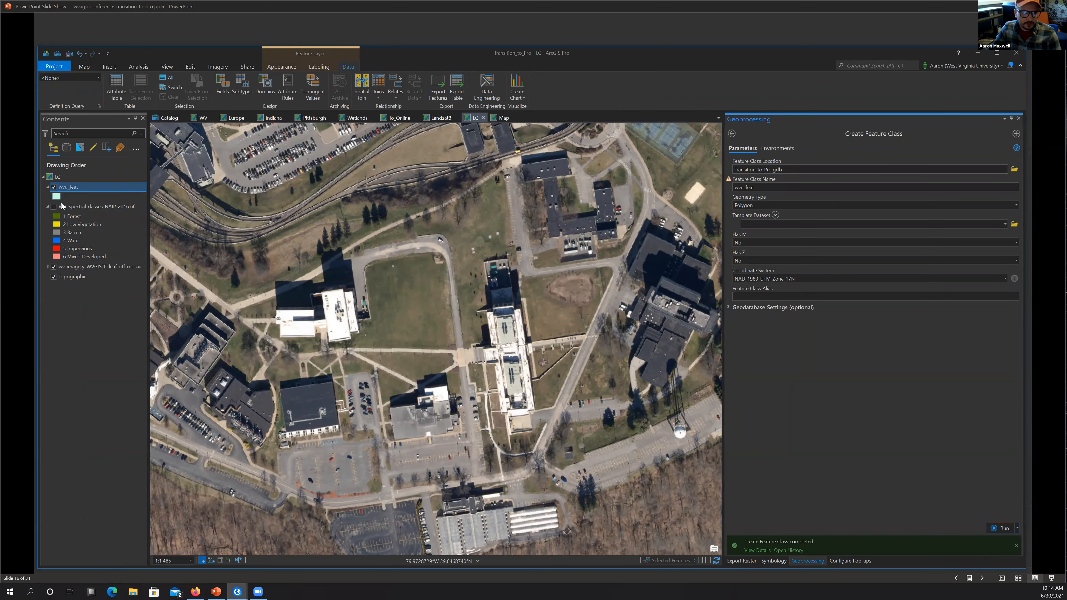
# Style the wvu_feat polygons with the hollow black-outline preset and a red outline, apply the symbology, and close the Symbology and Geoprocessing panes.
pyautogui.click(55, 197)
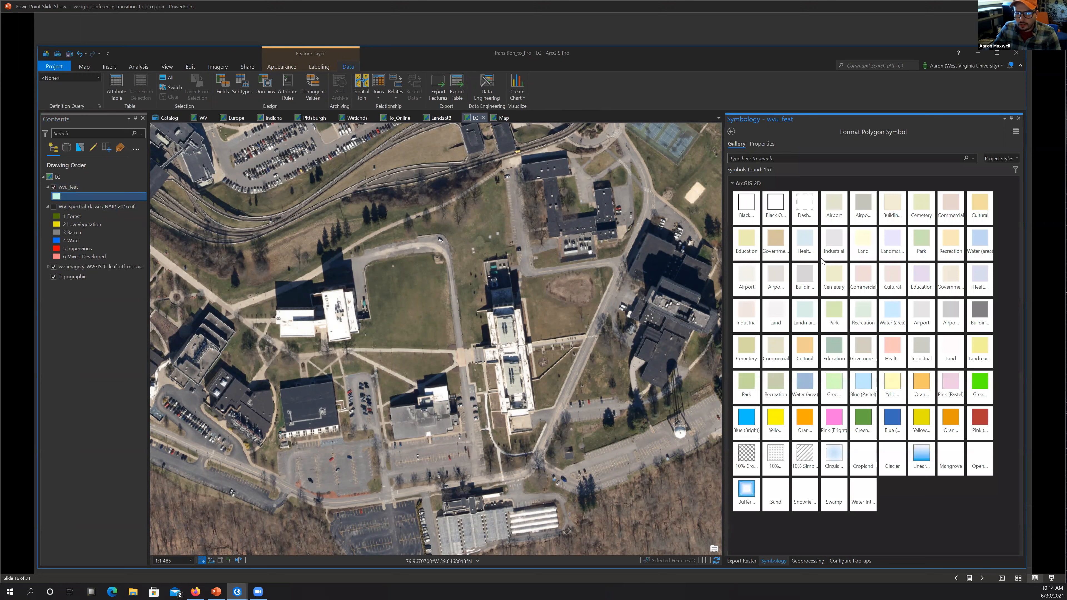
pyautogui.click(746, 206)
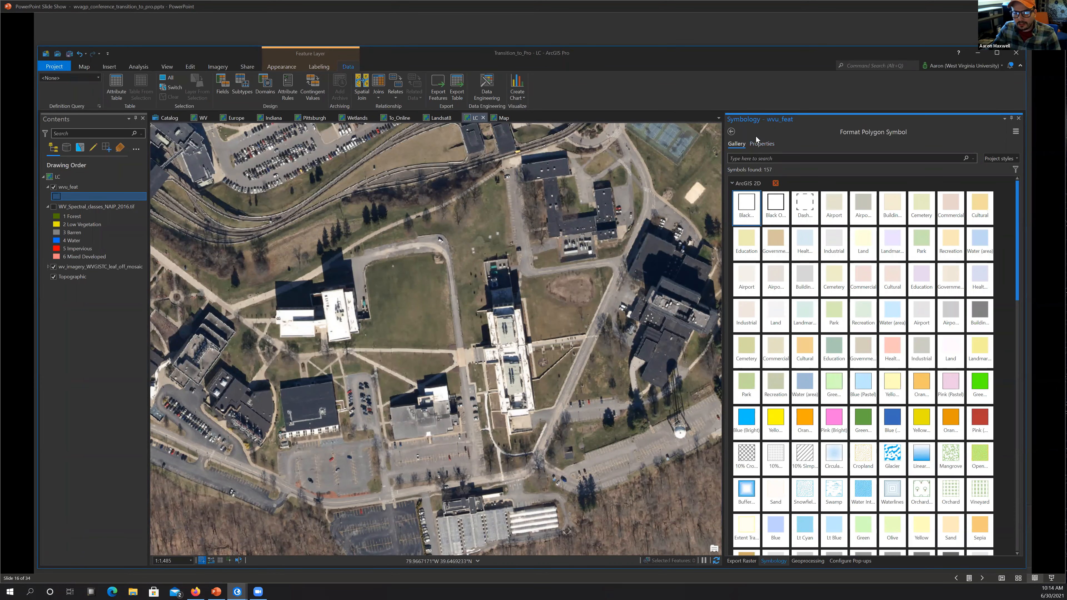
pyautogui.click(761, 144)
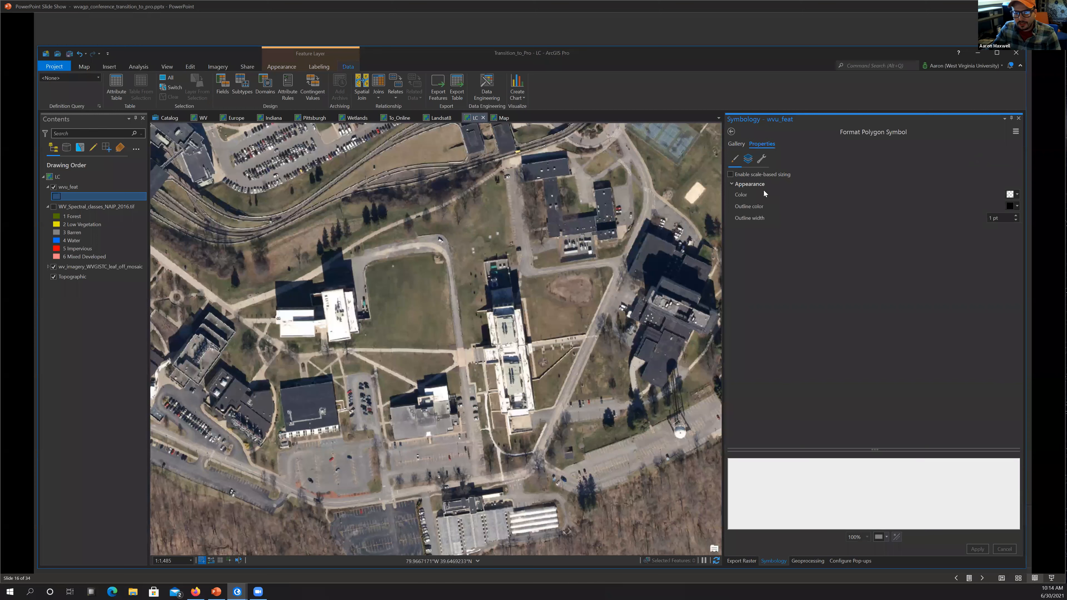
pyautogui.click(1017, 206)
pyautogui.click(971, 252)
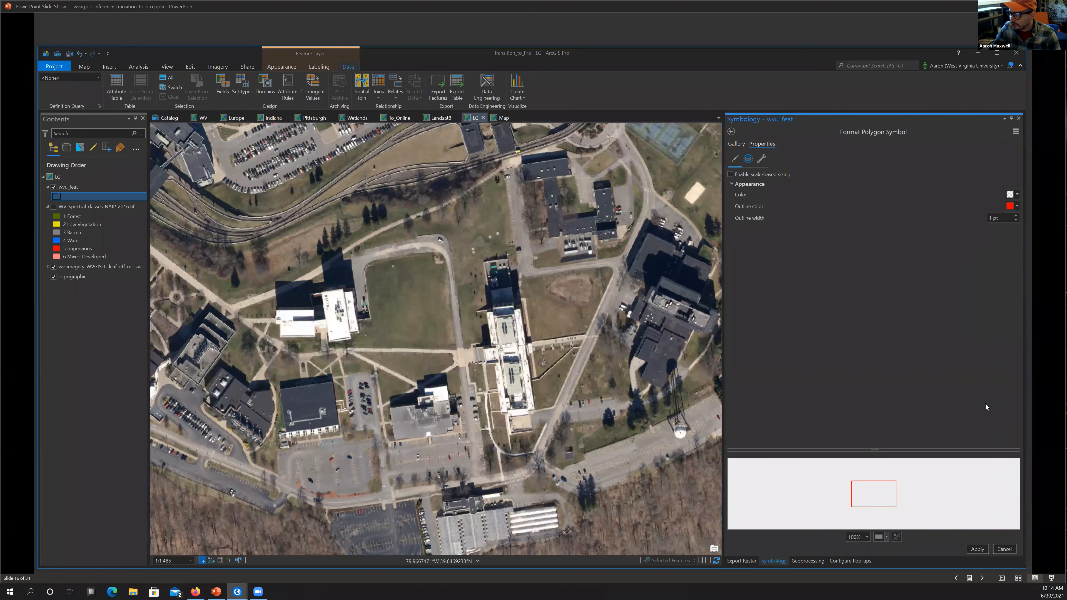
pyautogui.click(979, 550)
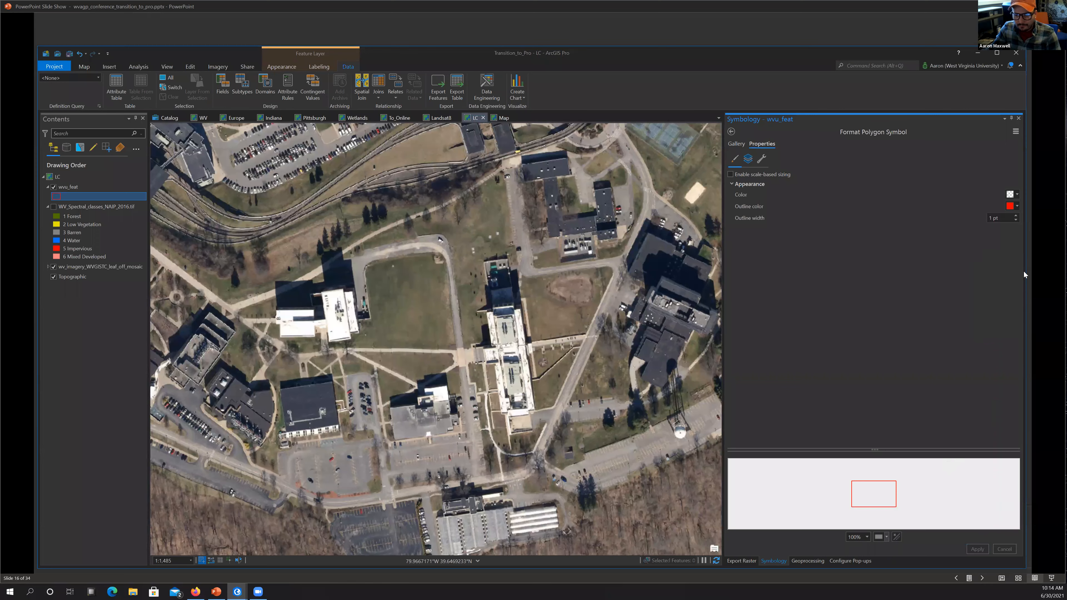
pyautogui.click(1019, 118)
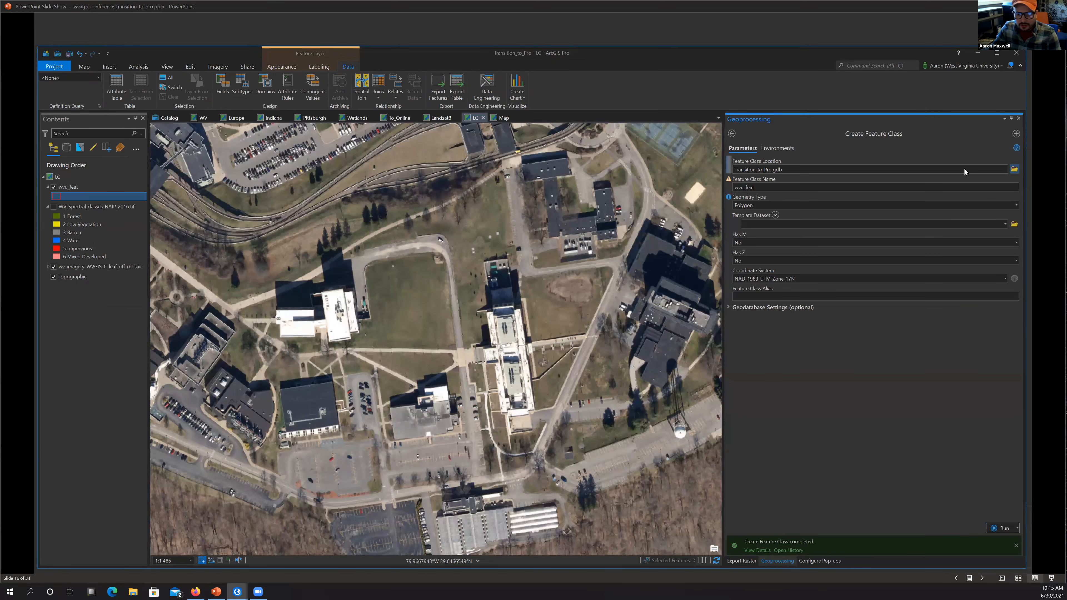
pyautogui.click(1018, 118)
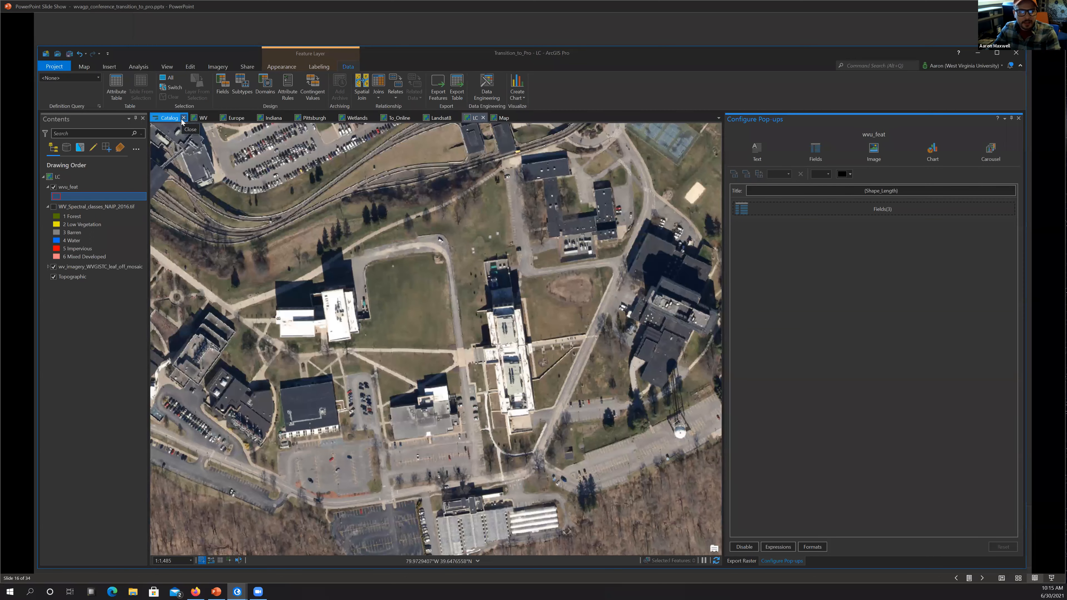
# Examine the topology modes available for editing, leaving the mode at No Topology.
pyautogui.click(190, 68)
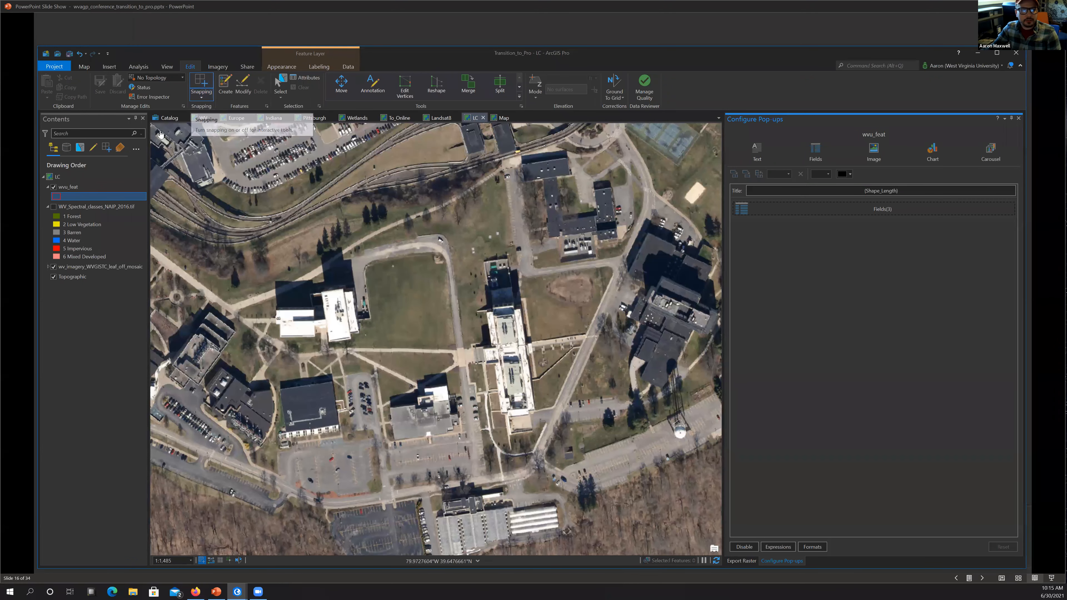
pyautogui.click(182, 78)
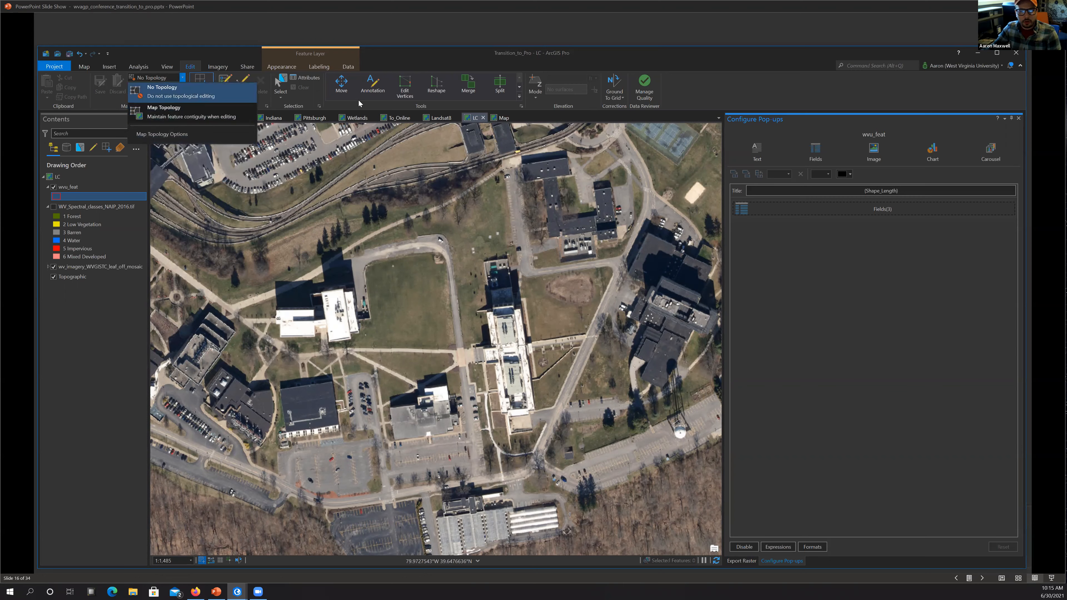
pyautogui.click(695, 88)
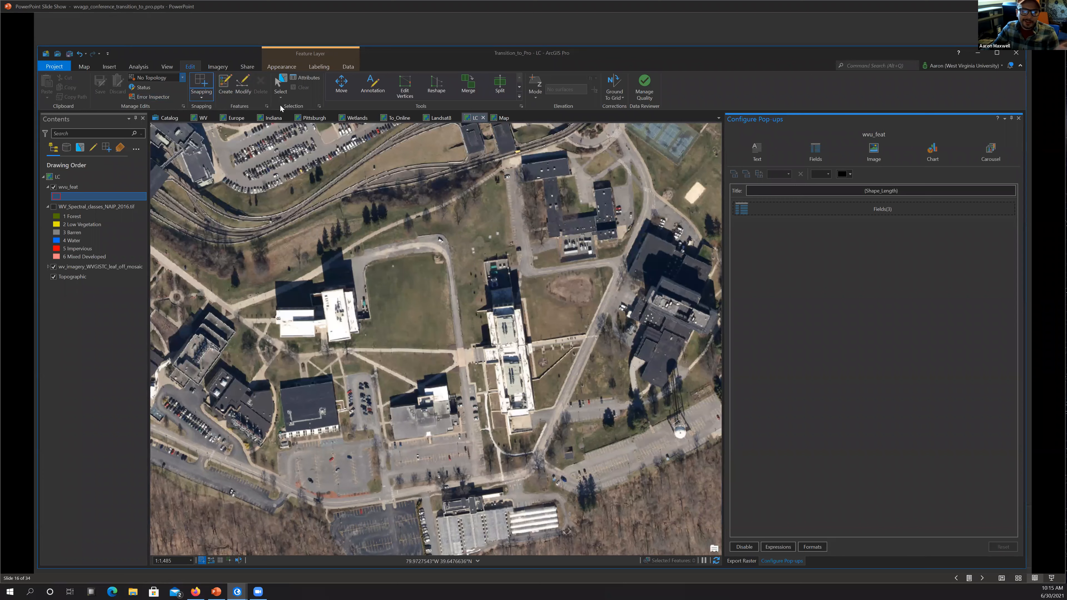
# Digitize the gray-roofed building west of the long white building as a wvu_feat polygon, tracing its roof outline corner by corner.
pyautogui.click(225, 86)
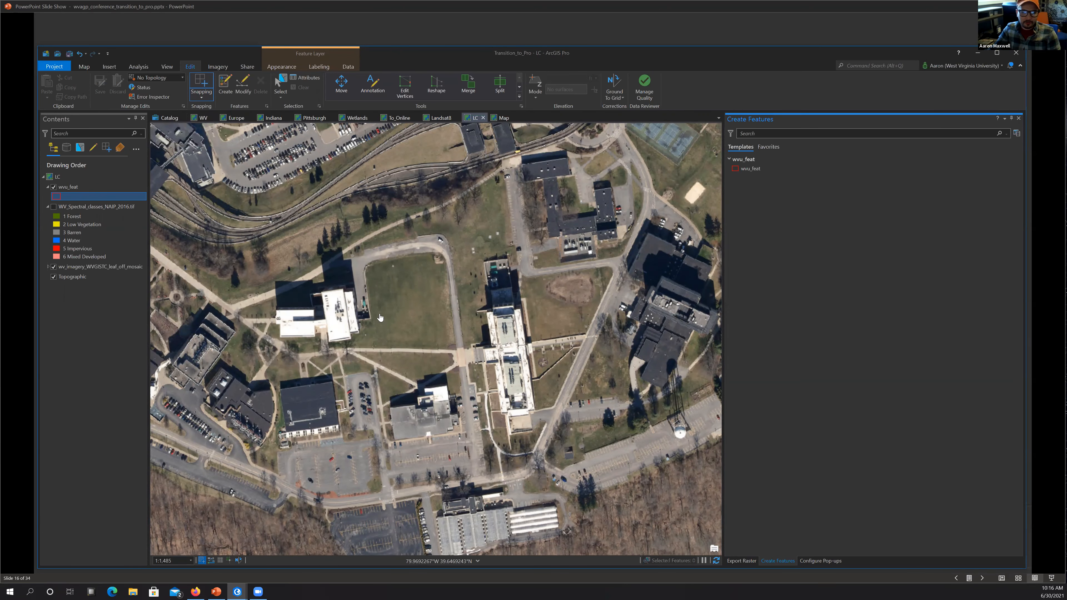
pyautogui.moveTo(391, 302); pyautogui.dragTo(505, 309)
pyautogui.scroll(5, 420, 306)
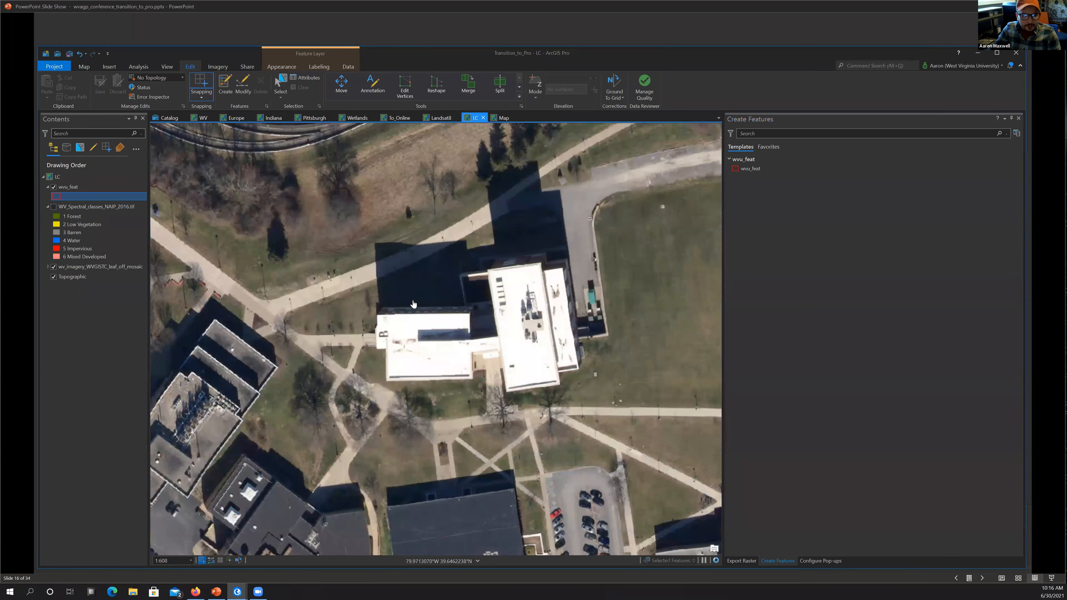
pyautogui.moveTo(414, 304); pyautogui.dragTo(425, 301)
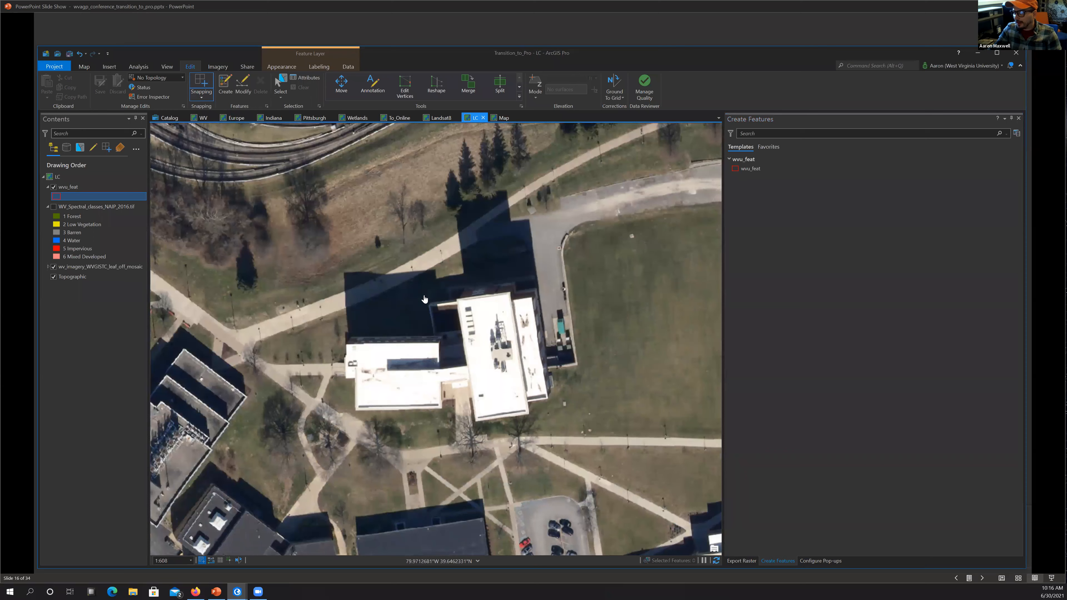
pyautogui.moveTo(599, 381); pyautogui.dragTo(457, 321)
pyautogui.moveTo(690, 271); pyautogui.dragTo(606, 239)
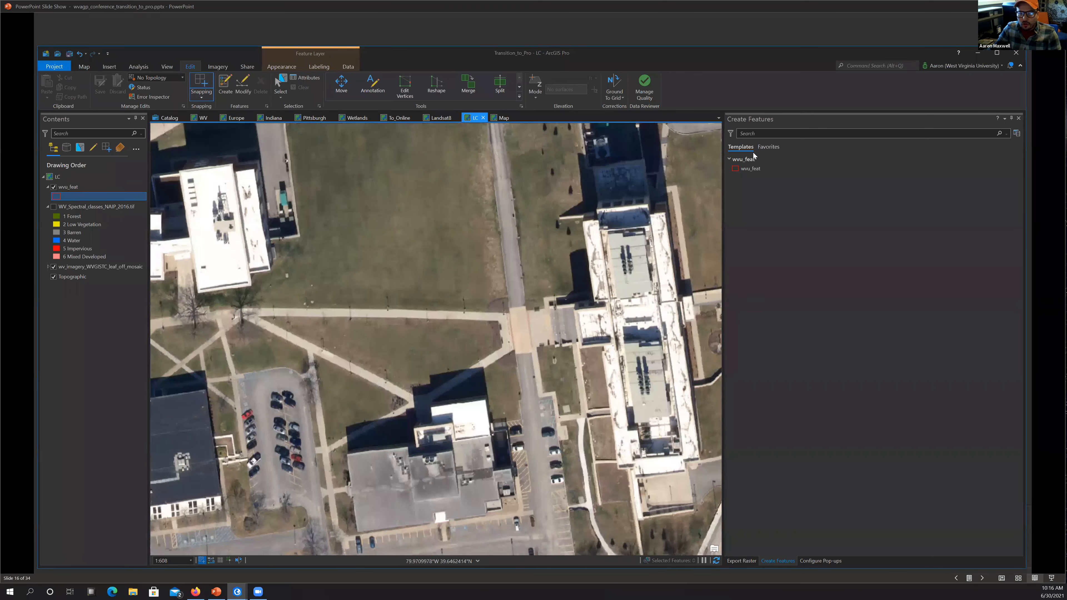
pyautogui.click(751, 168)
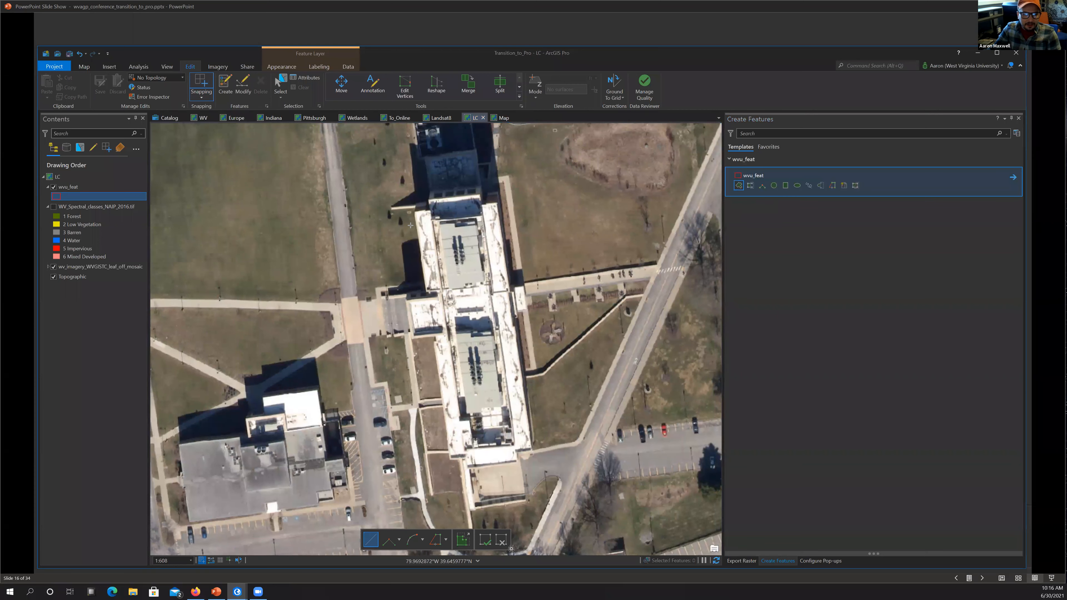
pyautogui.click(319, 388)
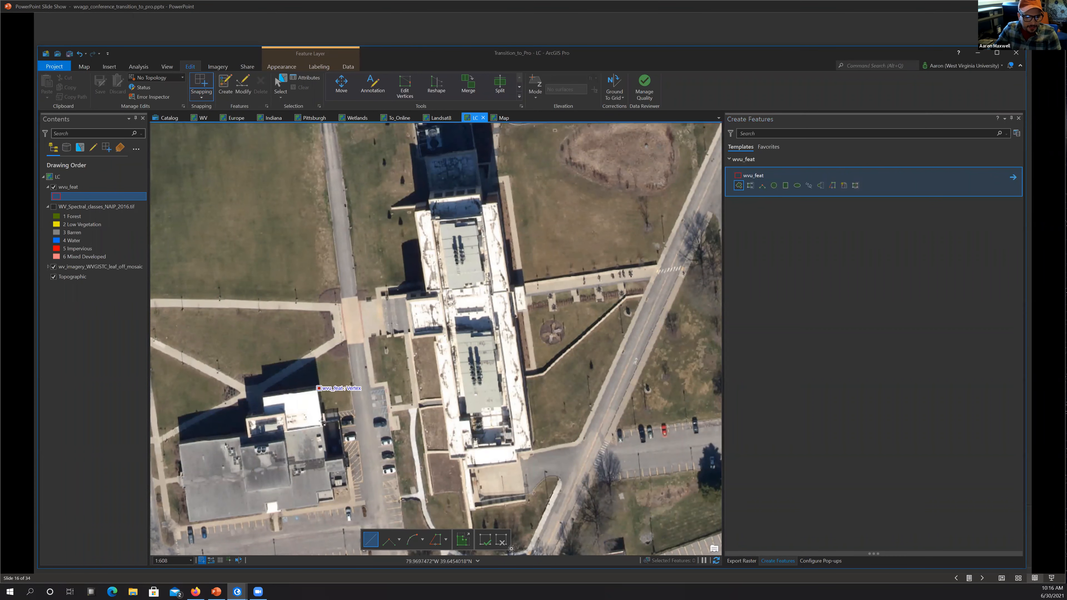
pyautogui.click(338, 420)
pyautogui.click(348, 485)
pyautogui.click(332, 488)
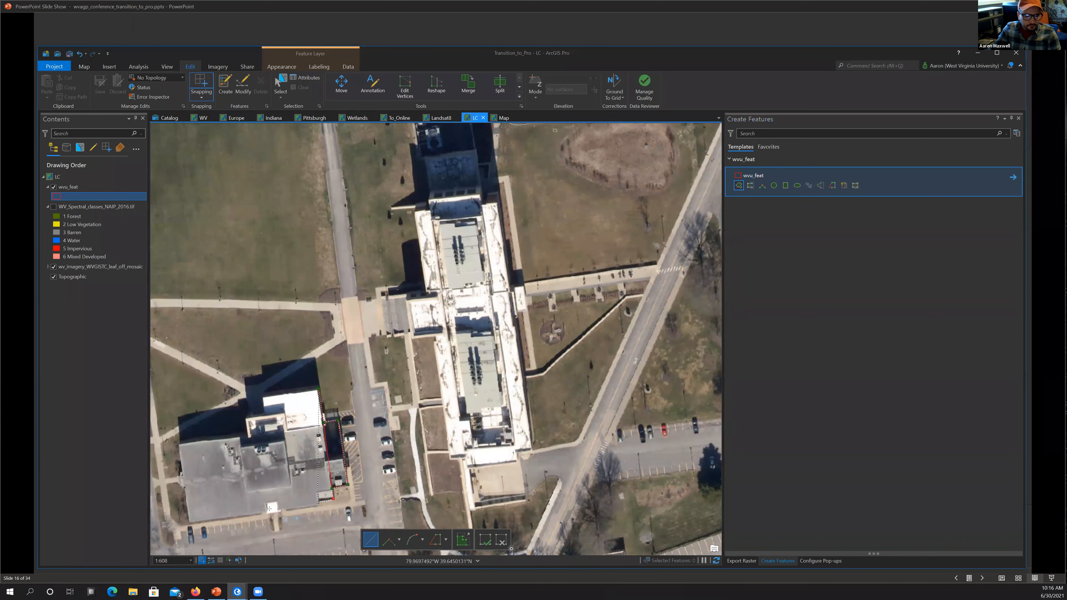
pyautogui.click(190, 523)
pyautogui.click(180, 444)
pyautogui.click(246, 433)
pyautogui.click(246, 418)
pyautogui.click(262, 415)
pyautogui.doubleClick(263, 395)
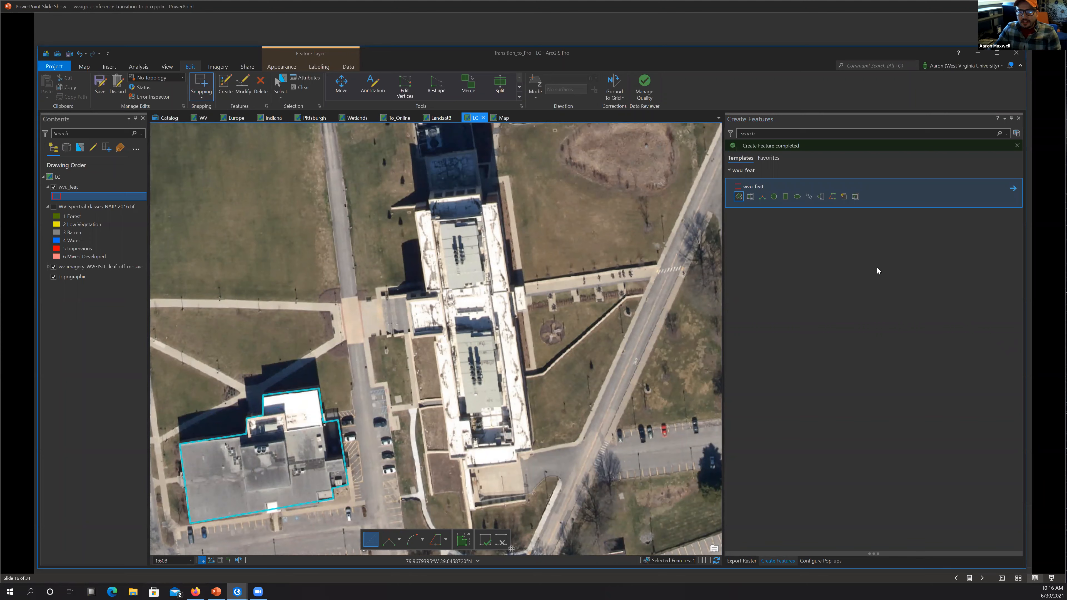
# Draw a stepped wvu_feat polygon with right-angled corners on the northern part of the open lawn using the right-angle construction tool.
pyautogui.scroll(-5, 389, 229)
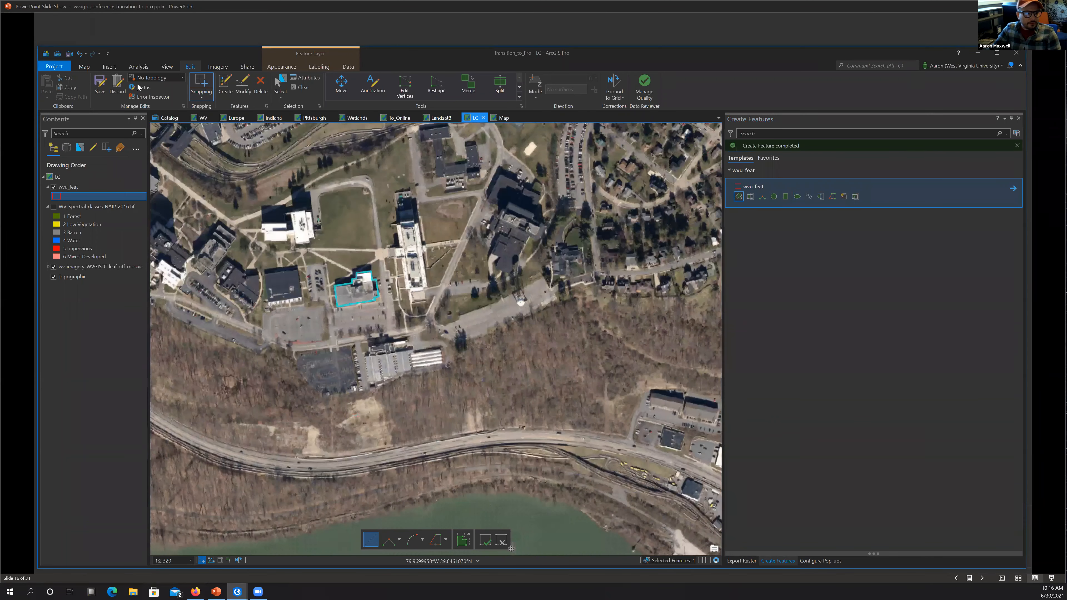
pyautogui.click(83, 66)
pyautogui.click(102, 84)
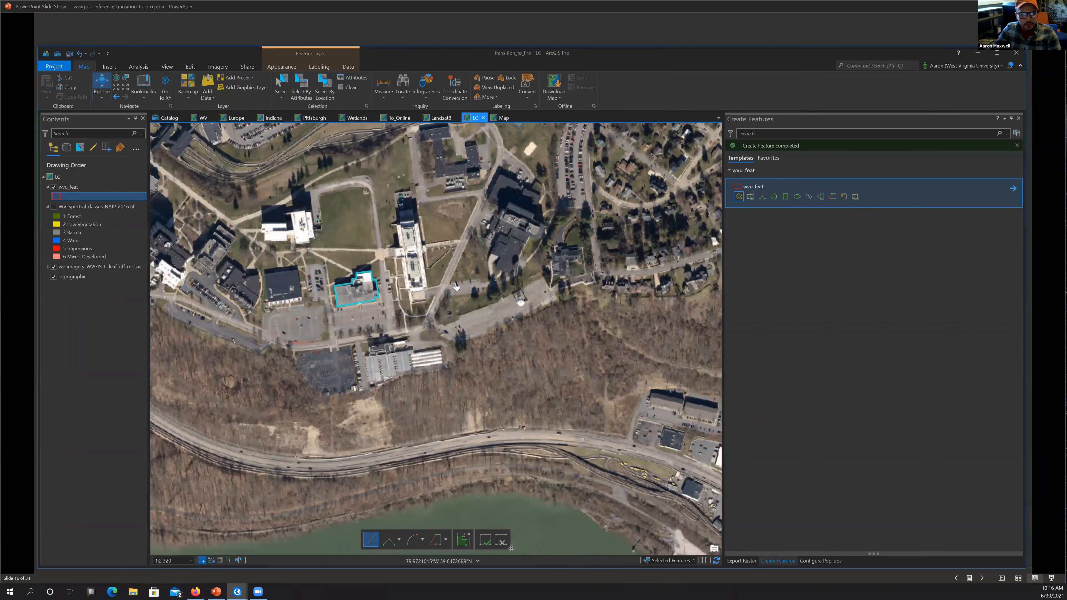
pyautogui.moveTo(430, 243); pyautogui.dragTo(494, 293)
pyautogui.scroll(6, 402, 252)
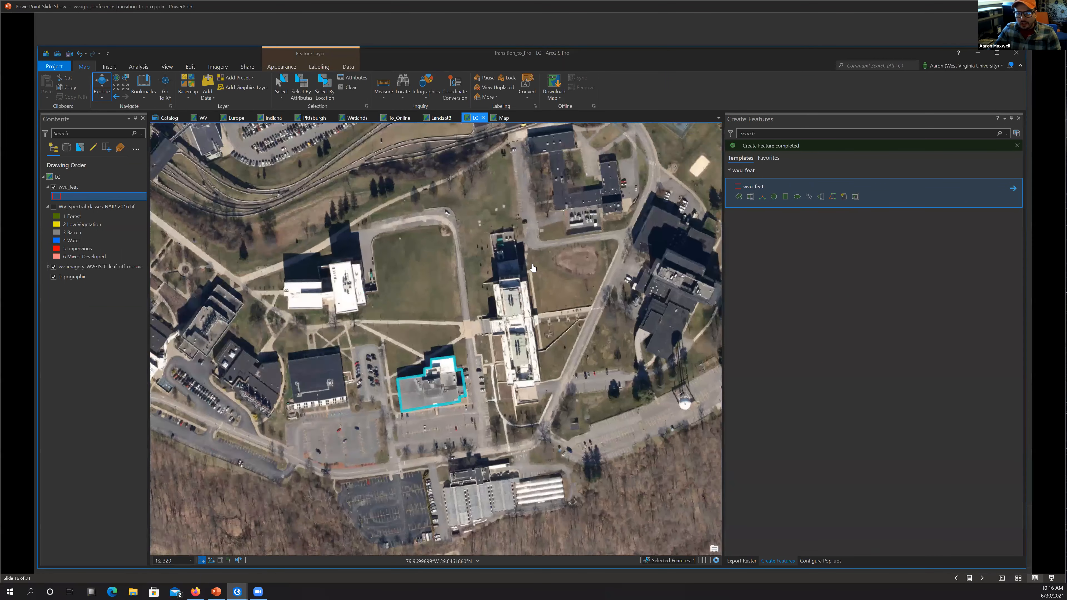
pyautogui.click(762, 198)
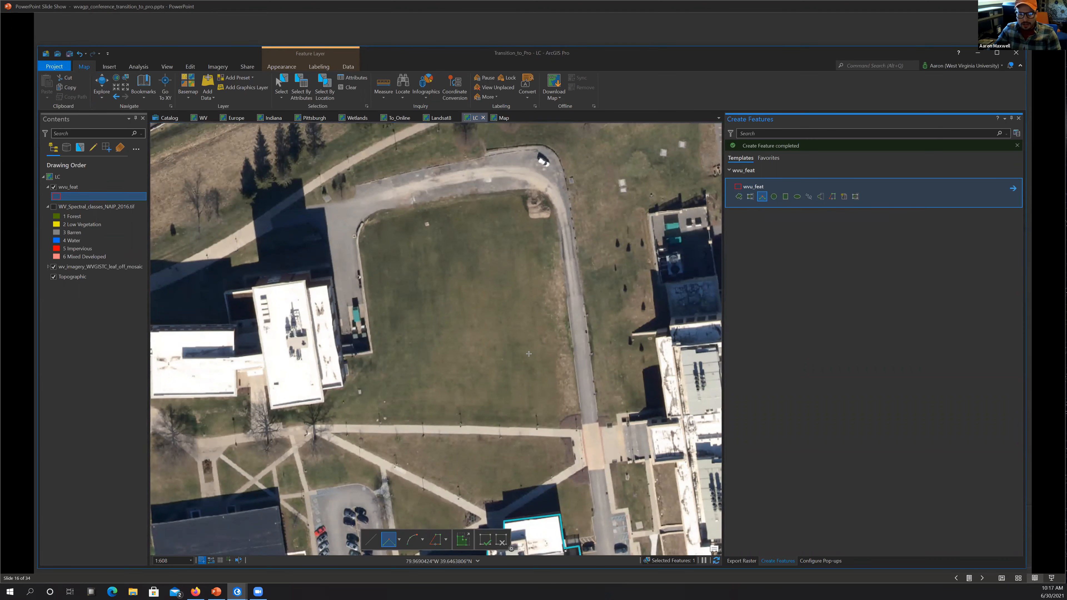
pyautogui.click(403, 290)
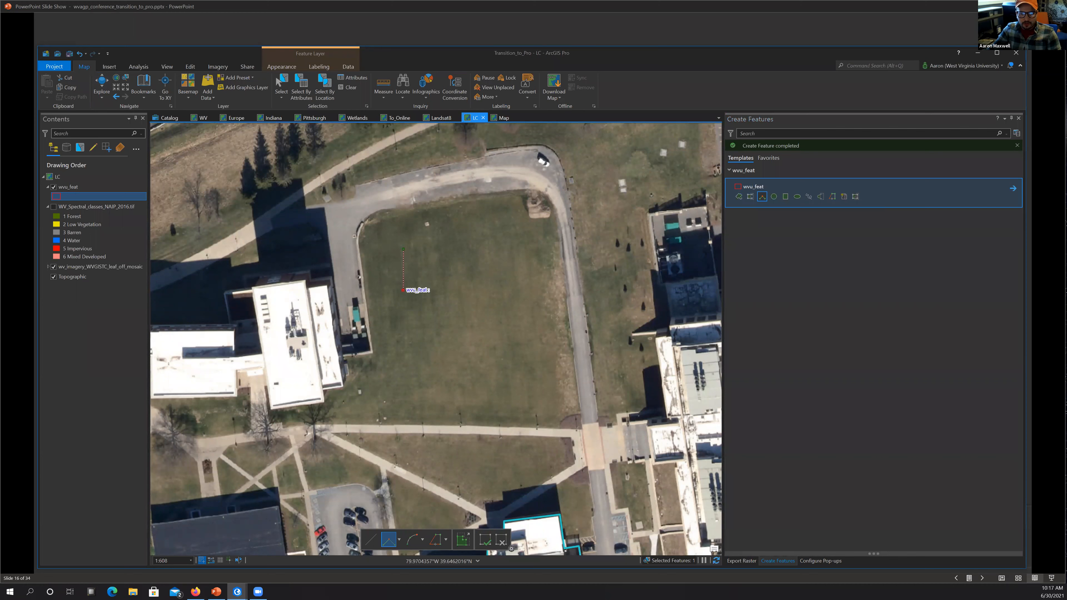
pyautogui.click(529, 289)
pyautogui.click(479, 273)
pyautogui.click(435, 273)
pyautogui.click(435, 242)
pyautogui.click(414, 241)
pyautogui.click(415, 228)
pyautogui.doubleClick(398, 227)
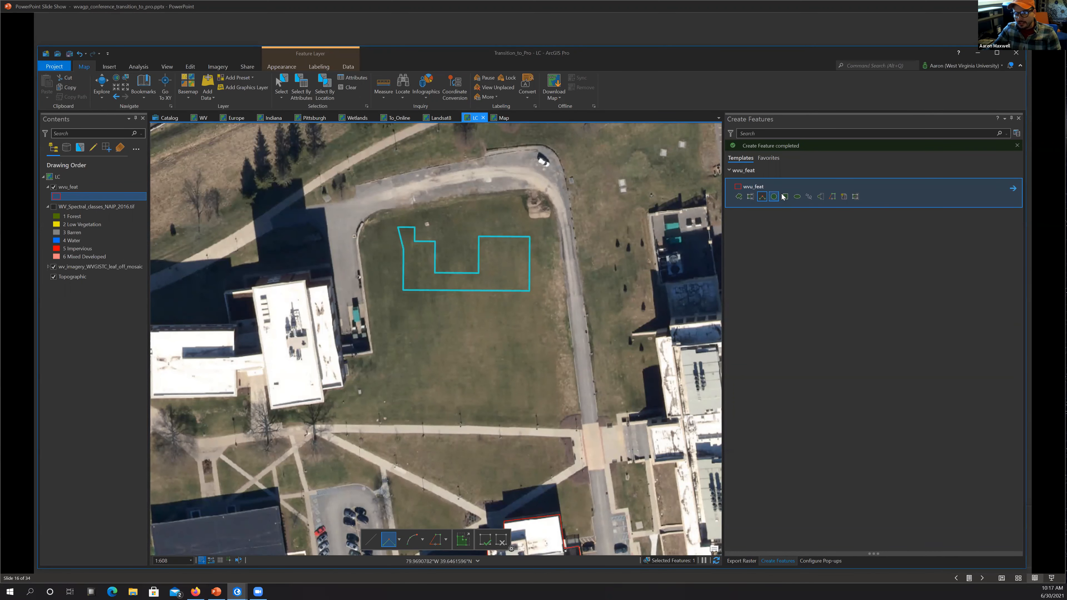
# Draw an irregular freehand wvu_feat polygon on the lawn just south of the stepped polygon.
pyautogui.click(808, 197)
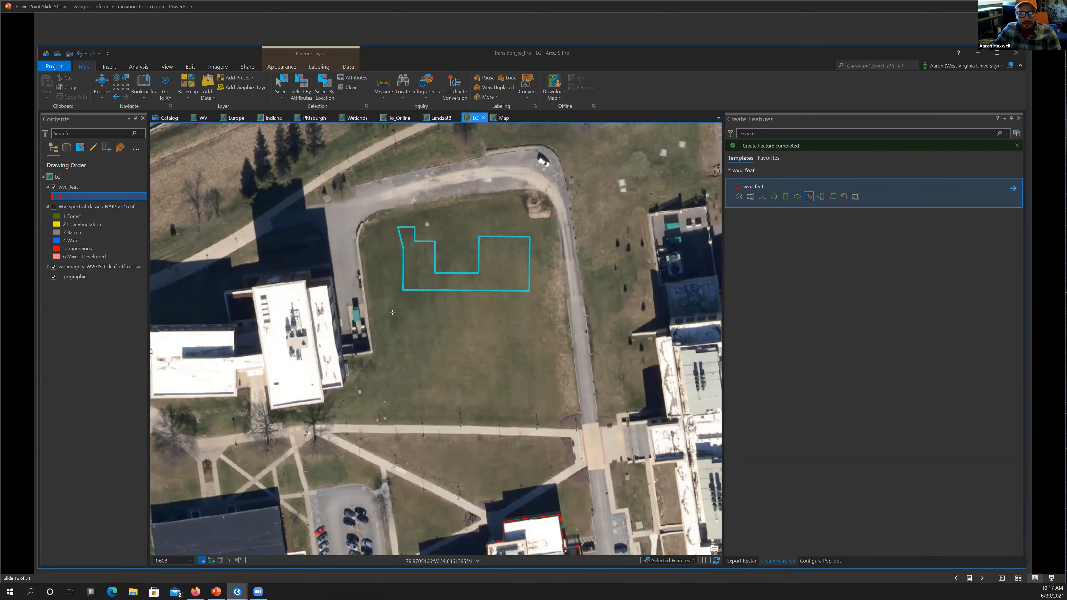
pyautogui.moveTo(515, 343); pyautogui.dragTo(515, 383)
pyautogui.moveTo(378, 322)
pyautogui.mouseDown()
pyautogui.moveTo(425, 333)
pyautogui.moveTo(379, 313)
pyautogui.mouseUp()
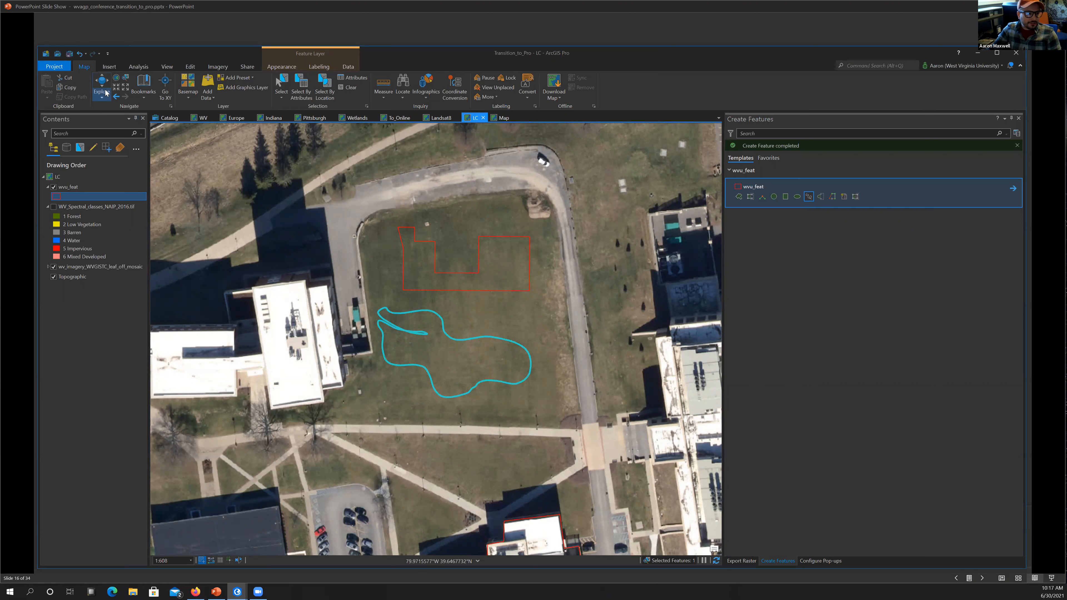
# Delete the freehand polygon and the stepped right-angled polygon from the lawn.
pyautogui.press('Delete')
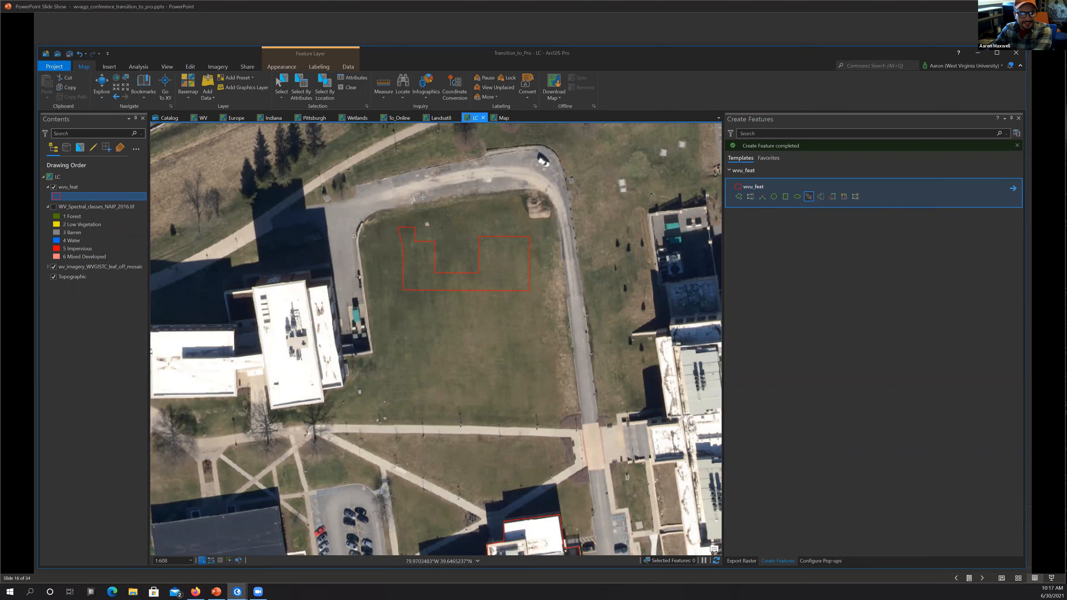
pyautogui.click(493, 291)
pyautogui.press('Delete')
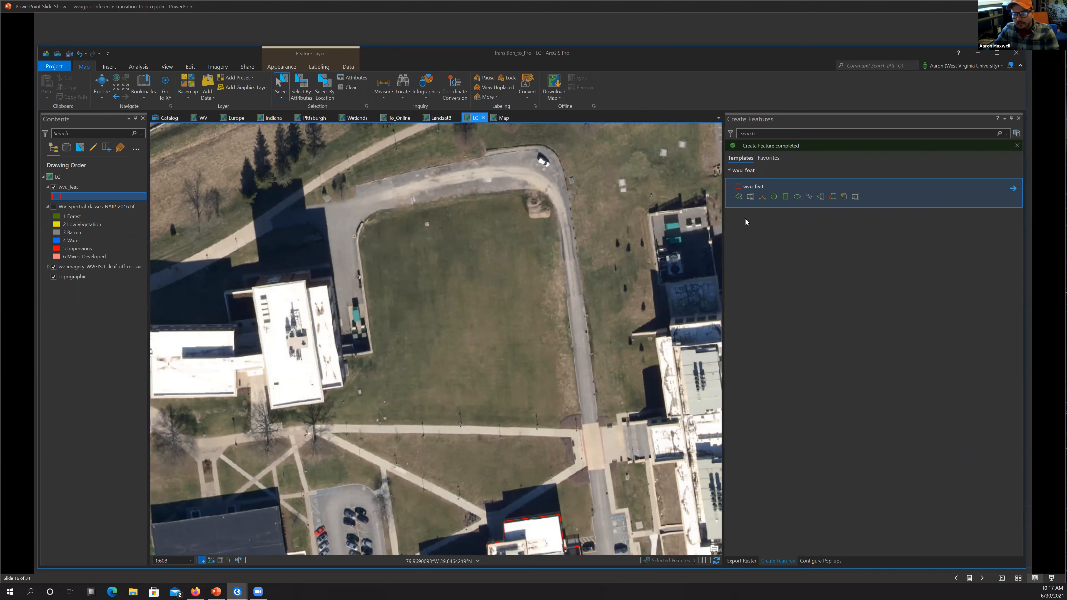
# Draw a circular wvu_feat polygon in the northwest part of the lawn and switch to the Select tool.
pyautogui.click(774, 197)
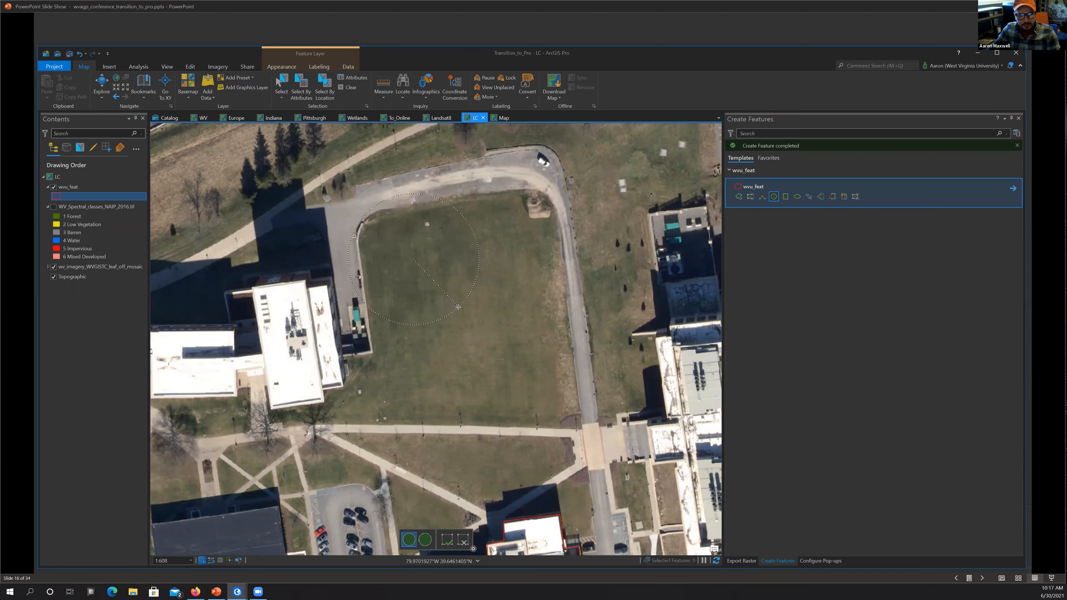
pyautogui.click(458, 269)
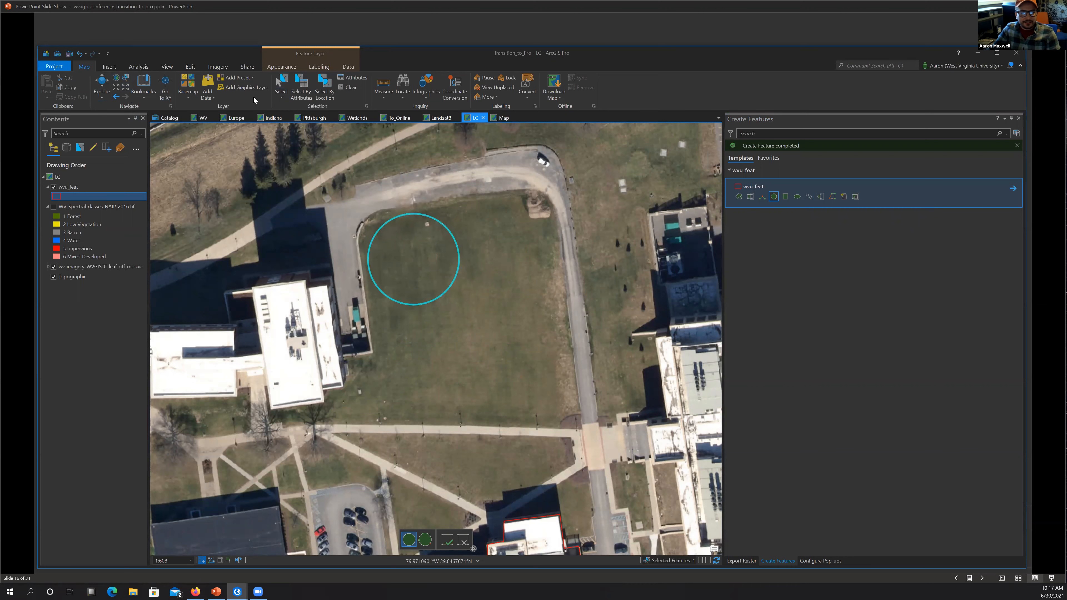
pyautogui.click(282, 84)
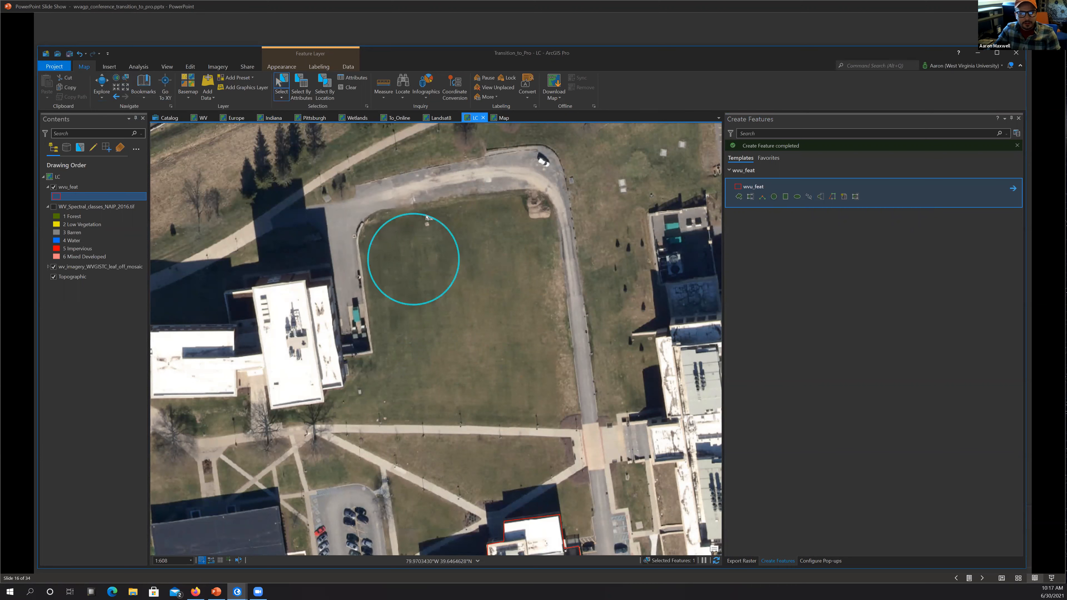
# Move the circular wvu_feat polygon southeast from the lawn's northwest part to the middle of the lawn.
pyautogui.click(191, 67)
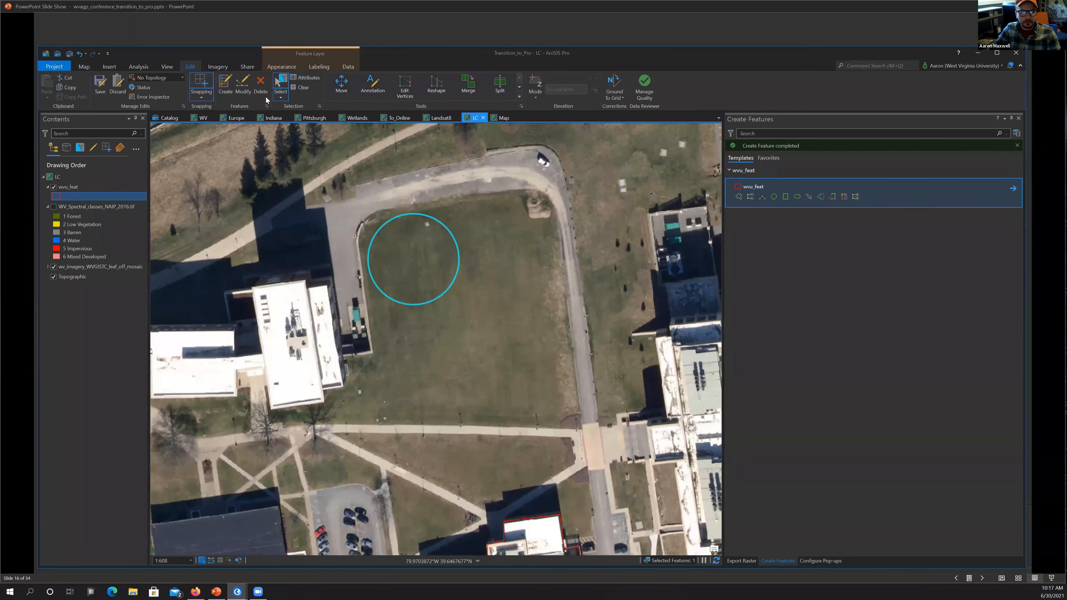
pyautogui.click(244, 86)
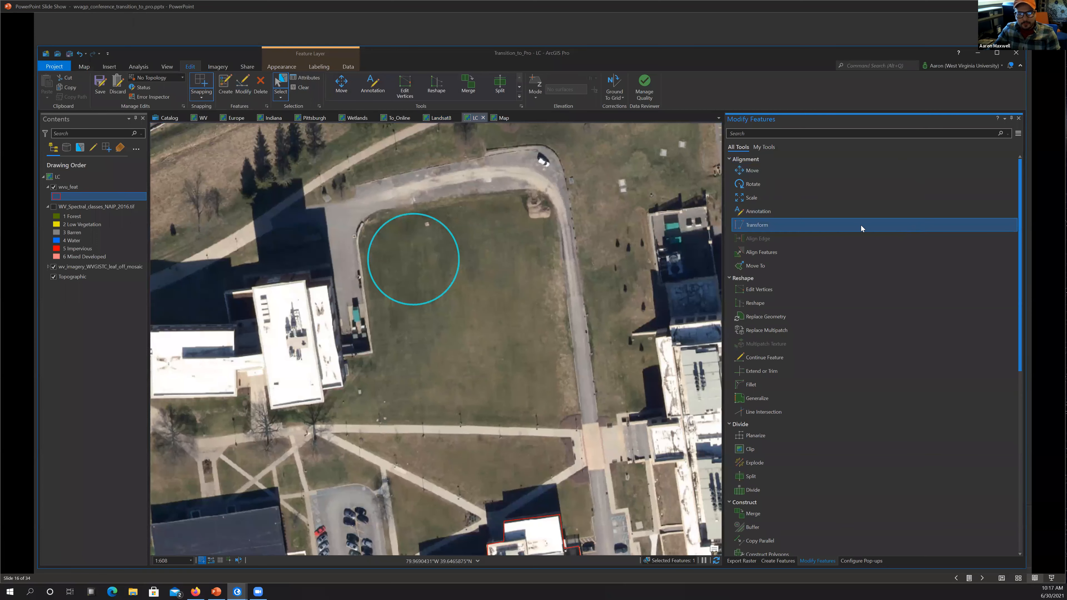
pyautogui.click(745, 174)
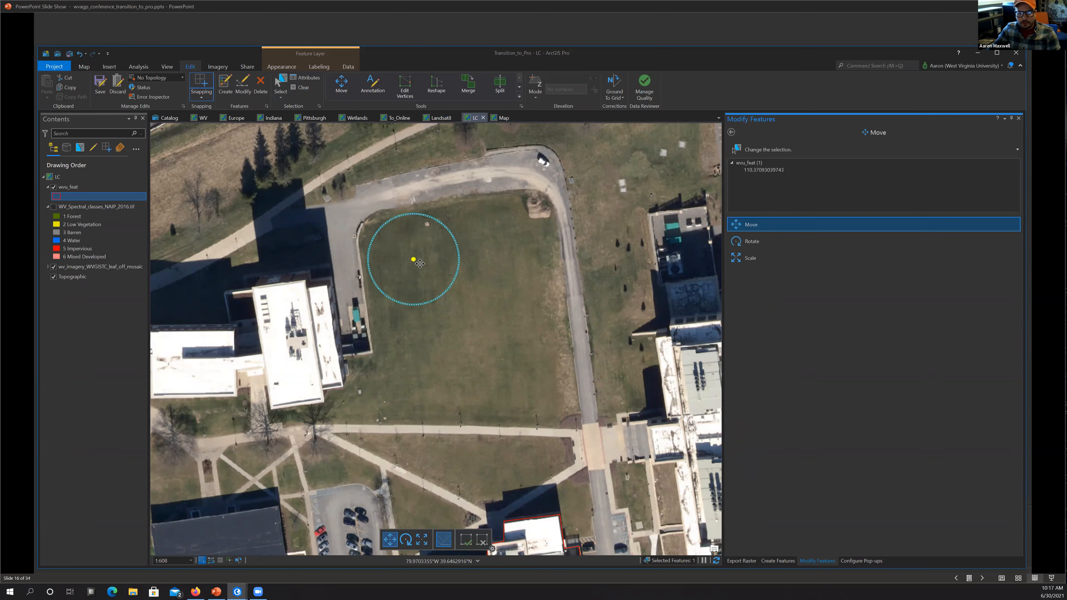
pyautogui.moveTo(469, 256); pyautogui.dragTo(493, 340)
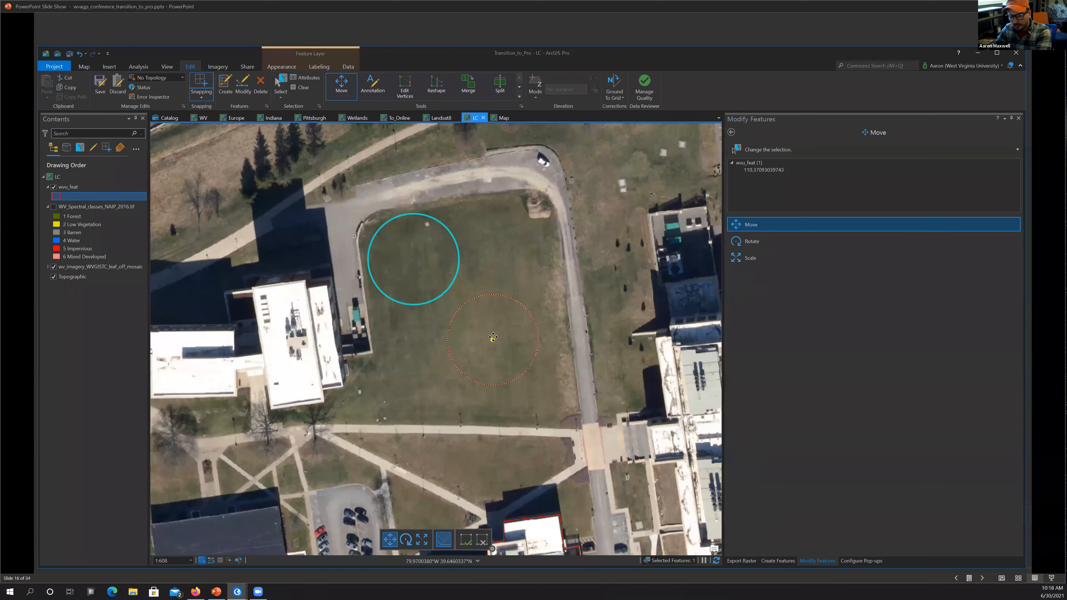
pyautogui.click(552, 315)
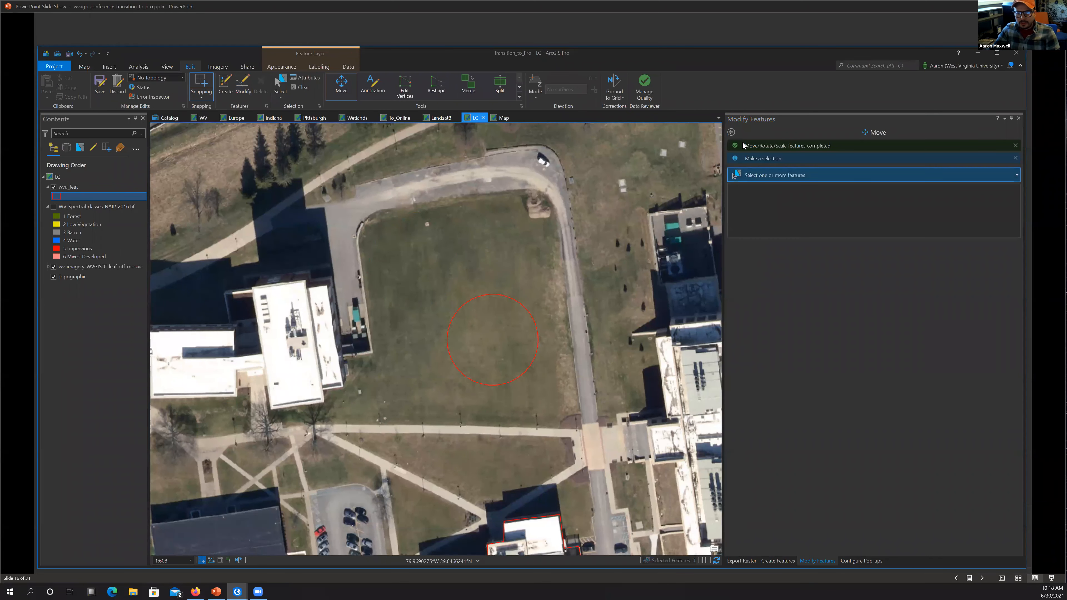
pyautogui.click(732, 132)
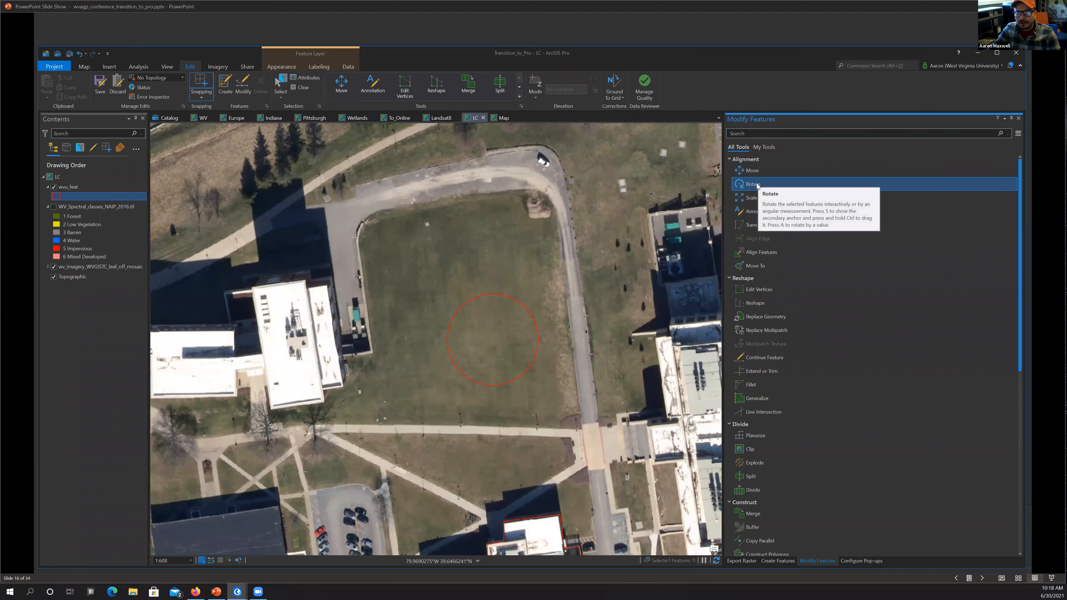
# Scale the circular polygon up about its center to roughly one and a half times its size.
pyautogui.click(753, 196)
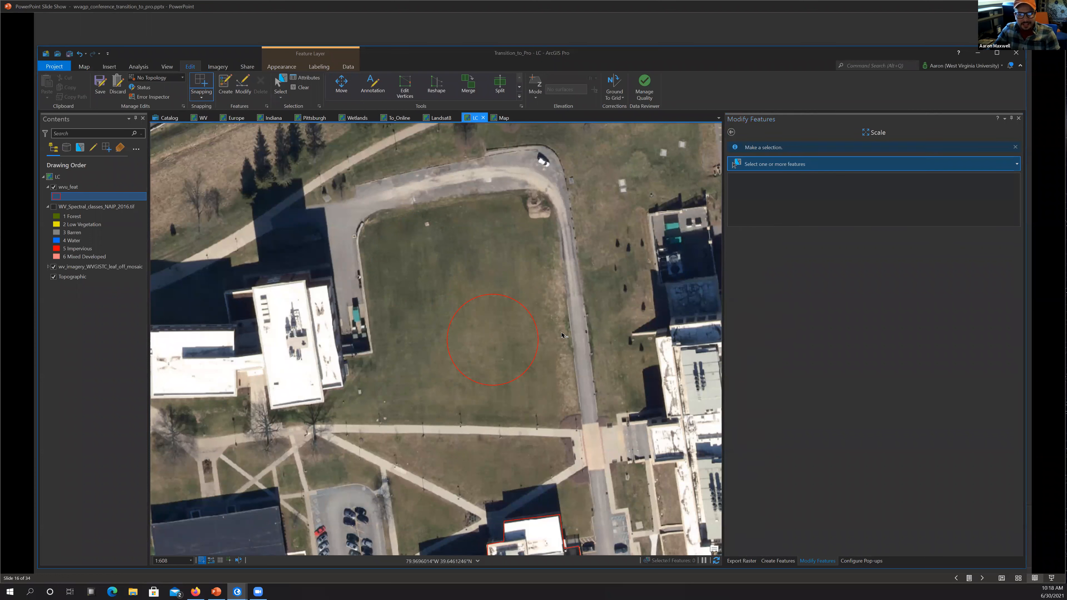
pyautogui.click(519, 303)
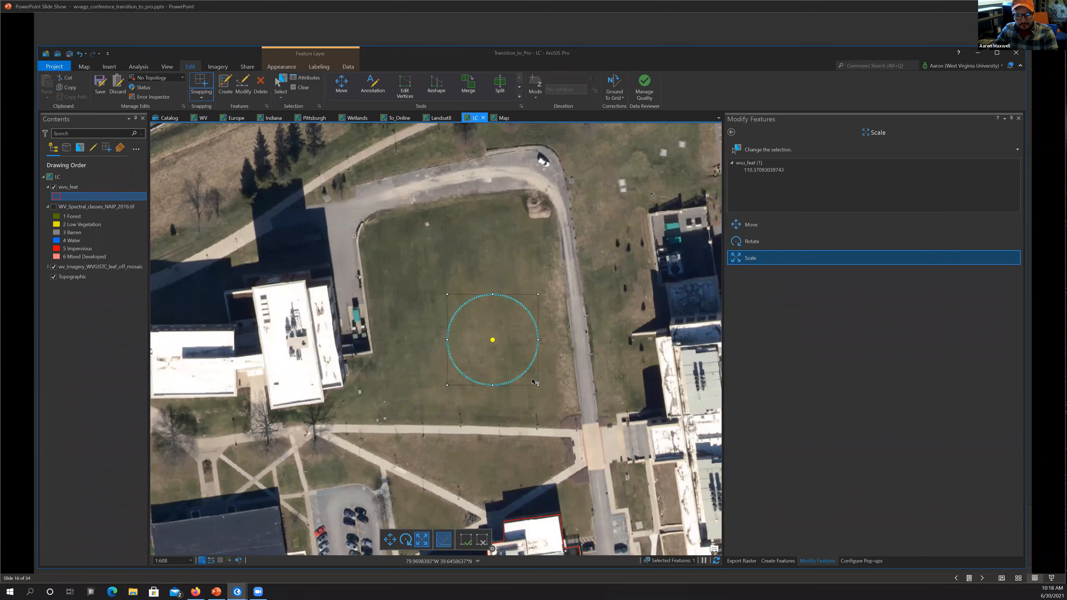
pyautogui.press('F2')
pyautogui.moveTo(538, 386); pyautogui.dragTo(559, 410)
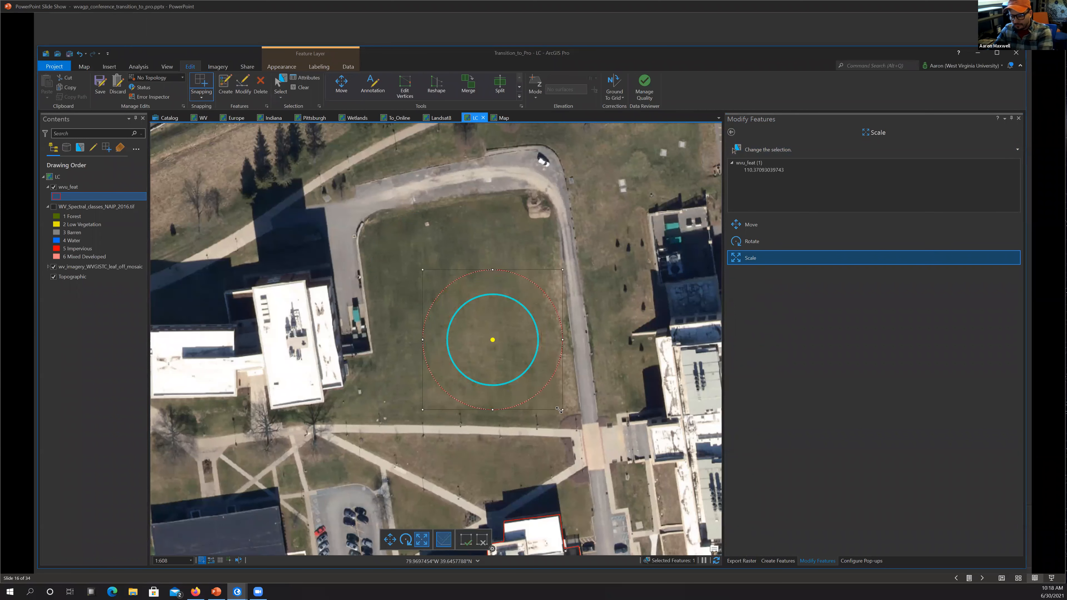
pyautogui.click(775, 344)
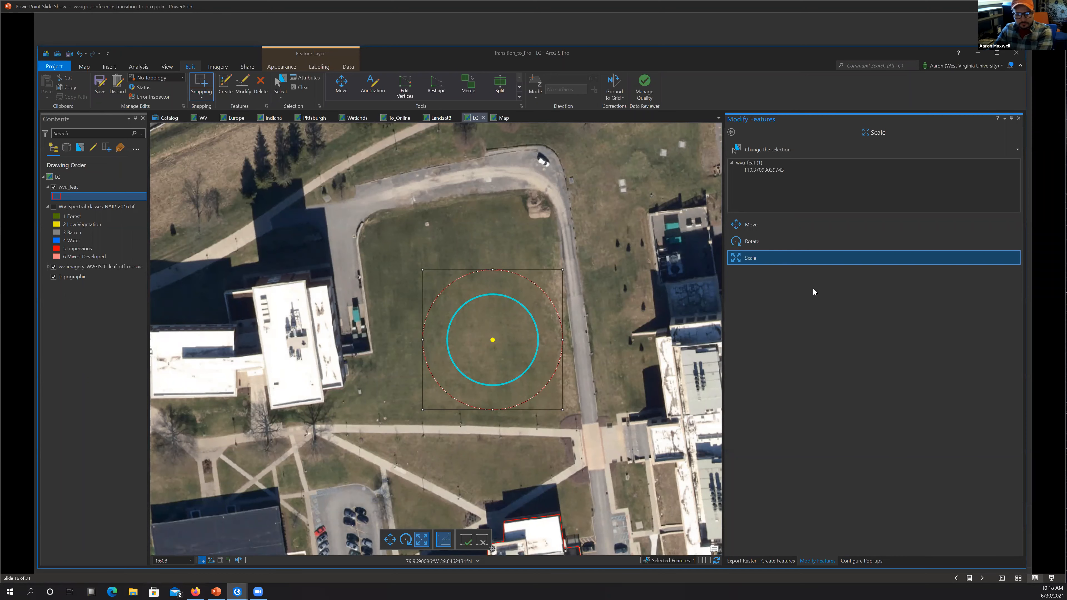
pyautogui.click(731, 133)
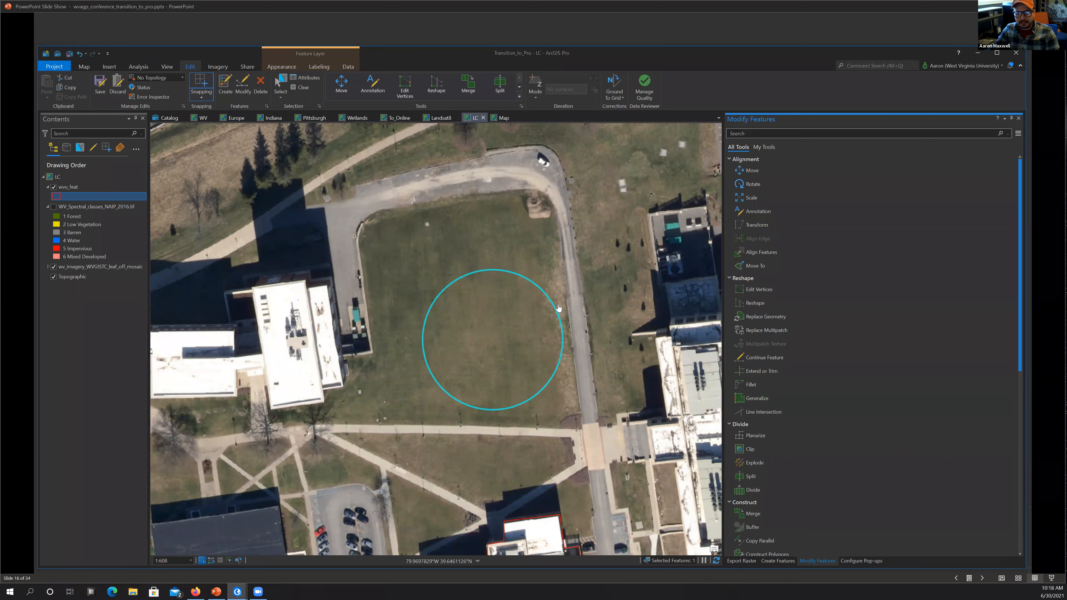
# Split the enlarged circle into two halves with a diagonal line running from northwest to southeast through its middle.
pyautogui.click(498, 91)
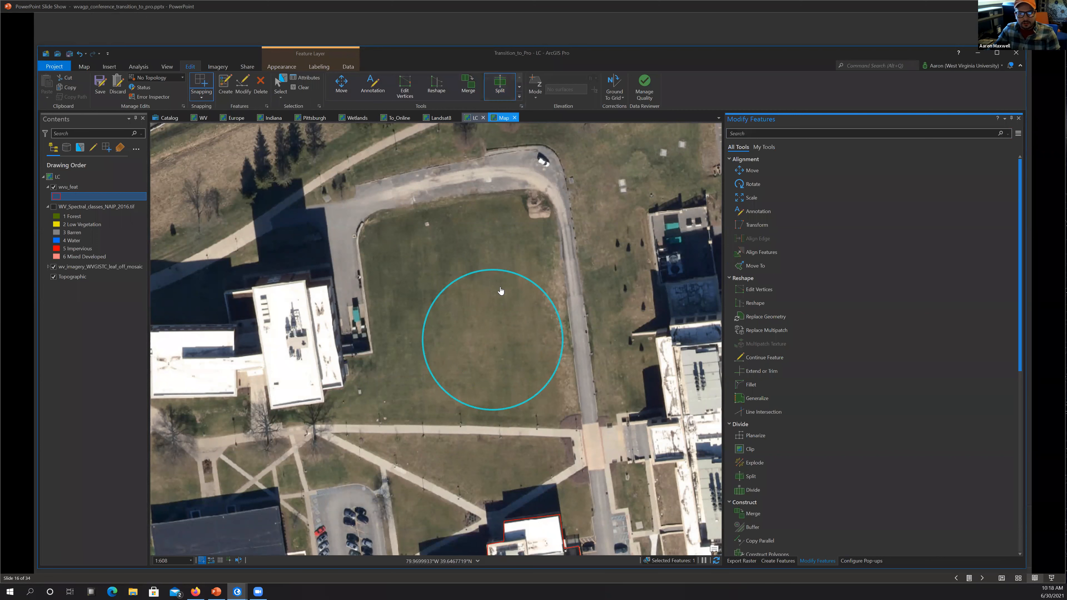
pyautogui.click(409, 291)
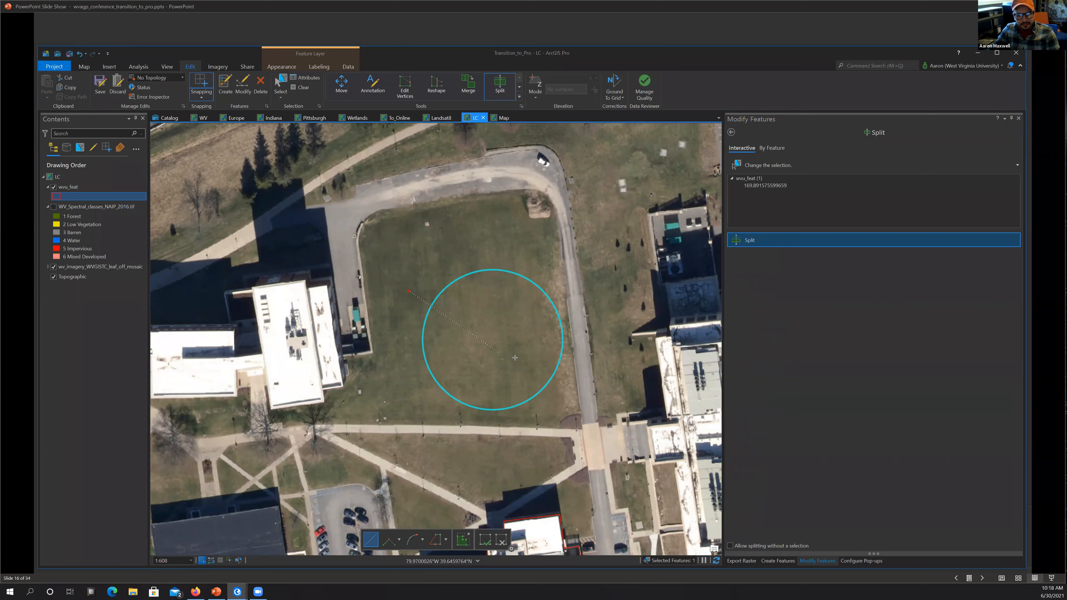
pyautogui.doubleClick(575, 395)
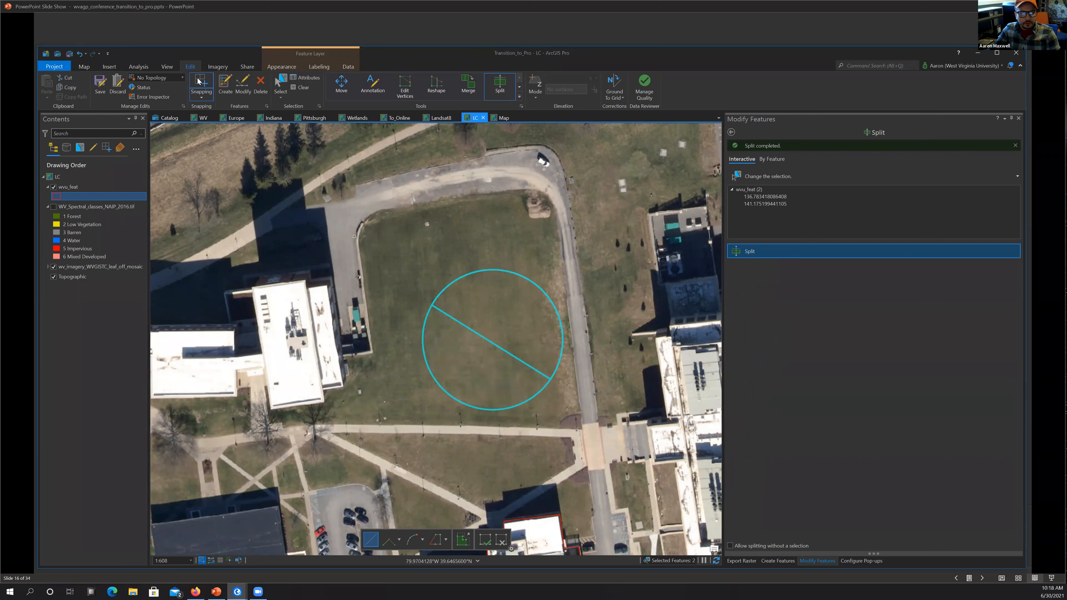
# Select only the northeastern half-circle and move it north, leaving a gap between the two halves.
pyautogui.click(280, 84)
pyautogui.click(505, 273)
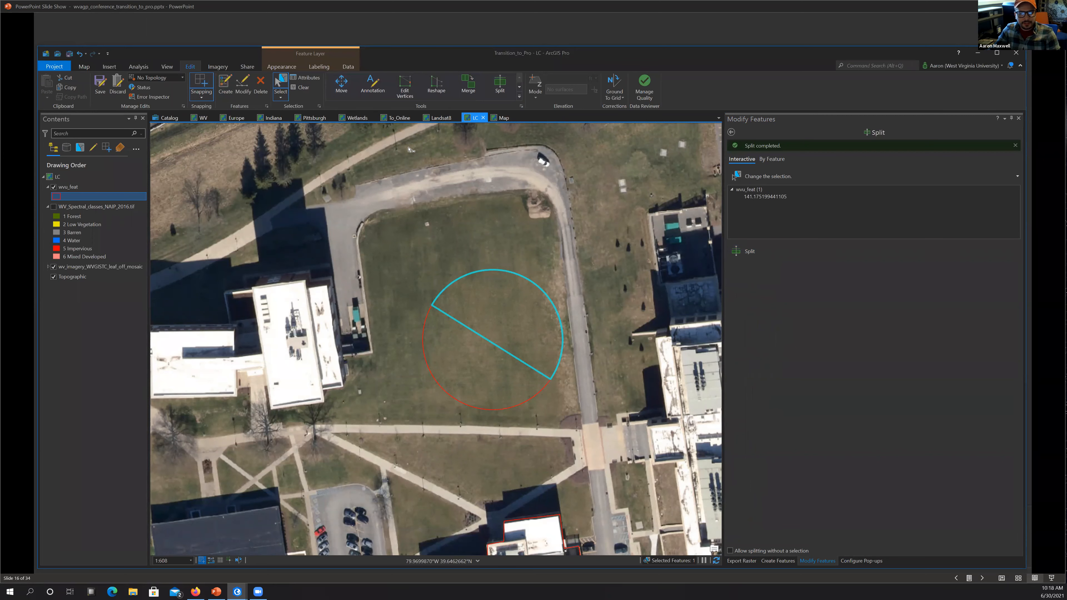
pyautogui.moveTo(504, 272)
pyautogui.mouseDown()
pyautogui.moveTo(496, 254)
pyautogui.moveTo(492, 264)
pyautogui.mouseUp()
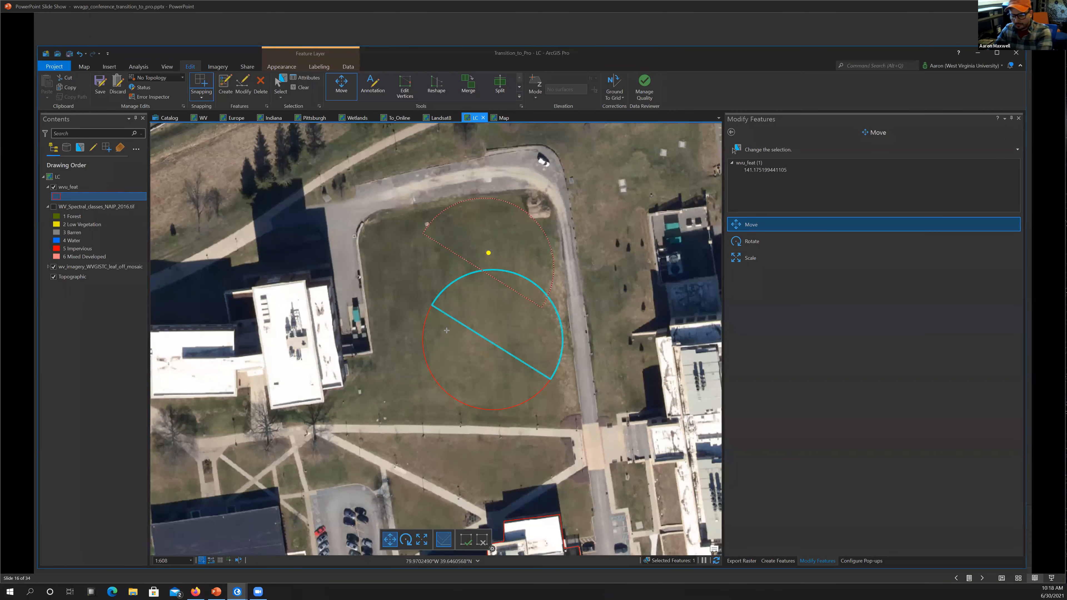
pyautogui.click(738, 326)
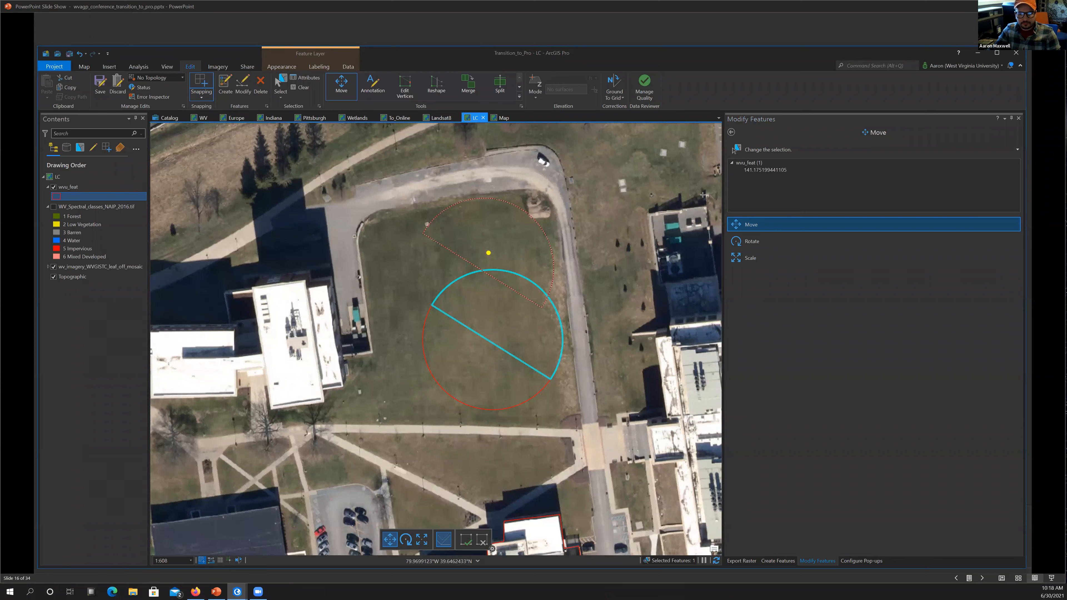
pyautogui.click(731, 133)
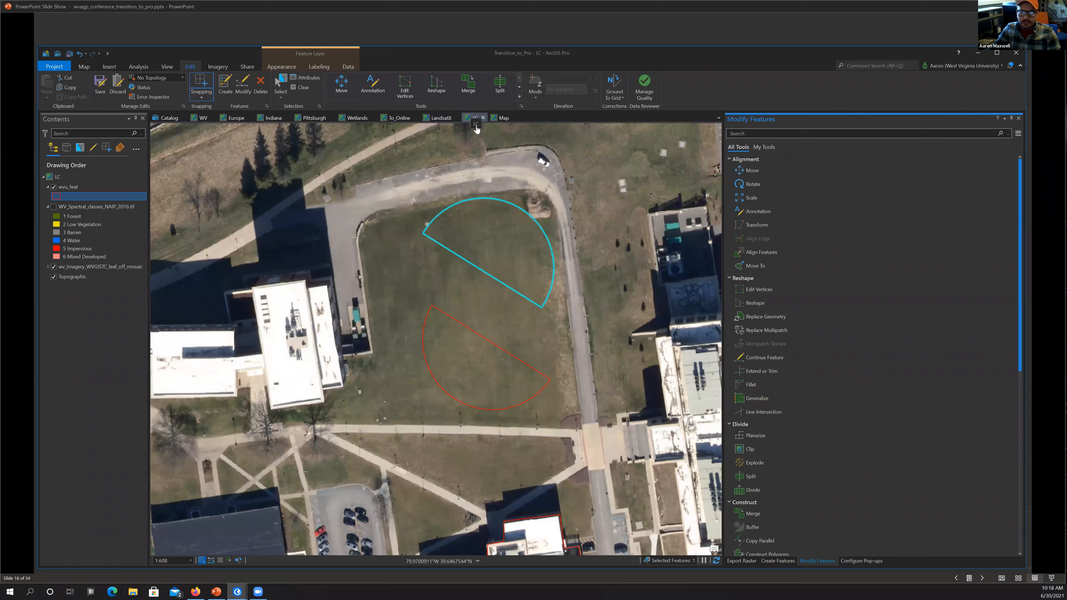
# Merge the two half-circles into one existing wvu_feat feature, preserving the southern half, and clear the selection.
pyautogui.click(280, 83)
pyautogui.click(466, 328)
pyautogui.keyDown('shift'); pyautogui.click(442, 214); pyautogui.keyUp('shift')
pyautogui.click(468, 84)
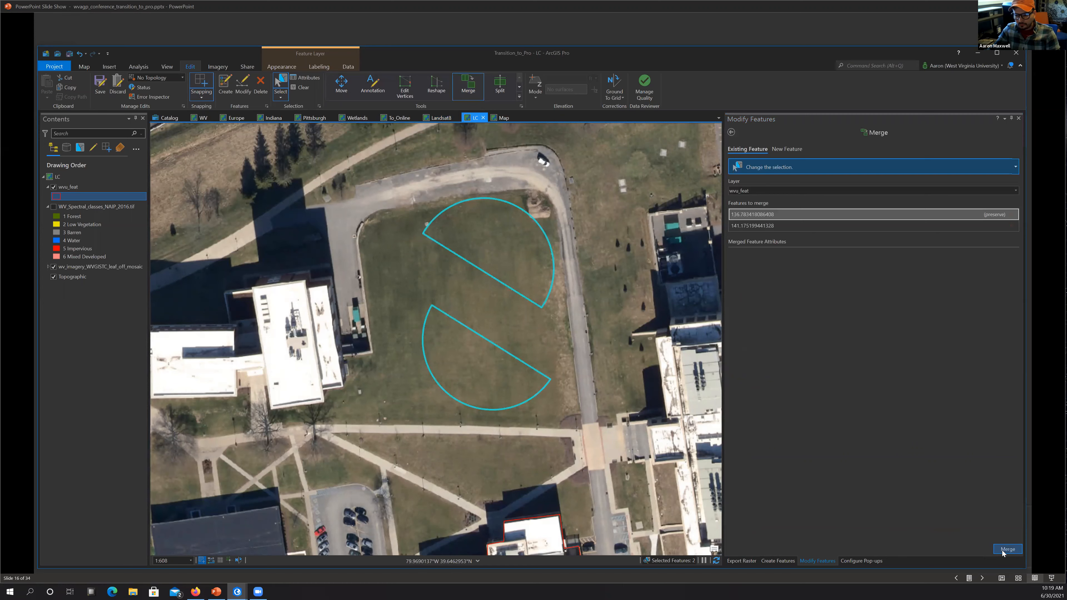
pyautogui.click(1003, 552)
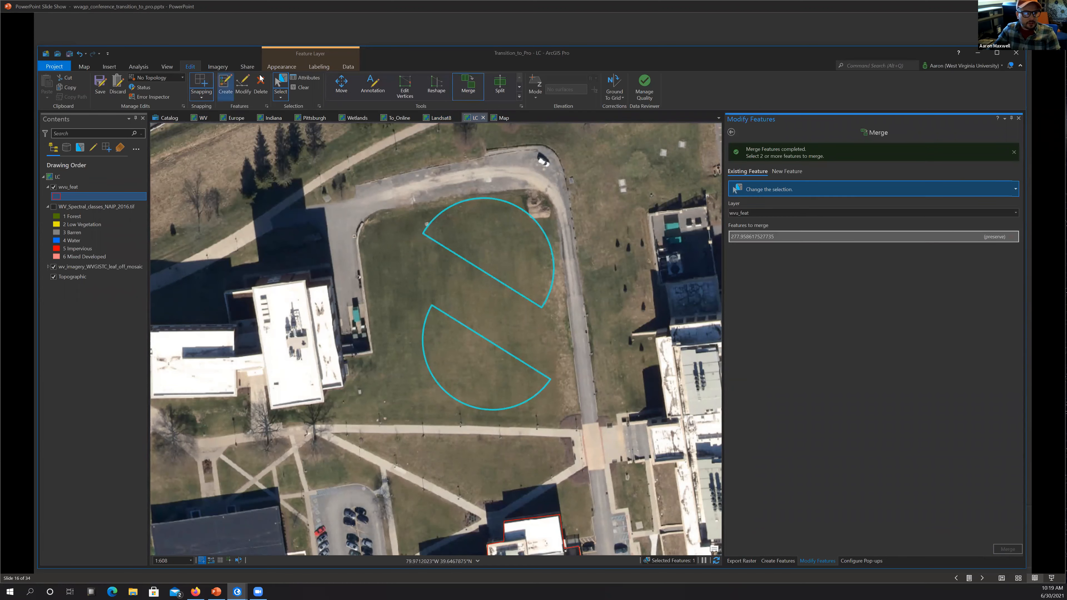
pyautogui.click(360, 165)
pyautogui.click(457, 208)
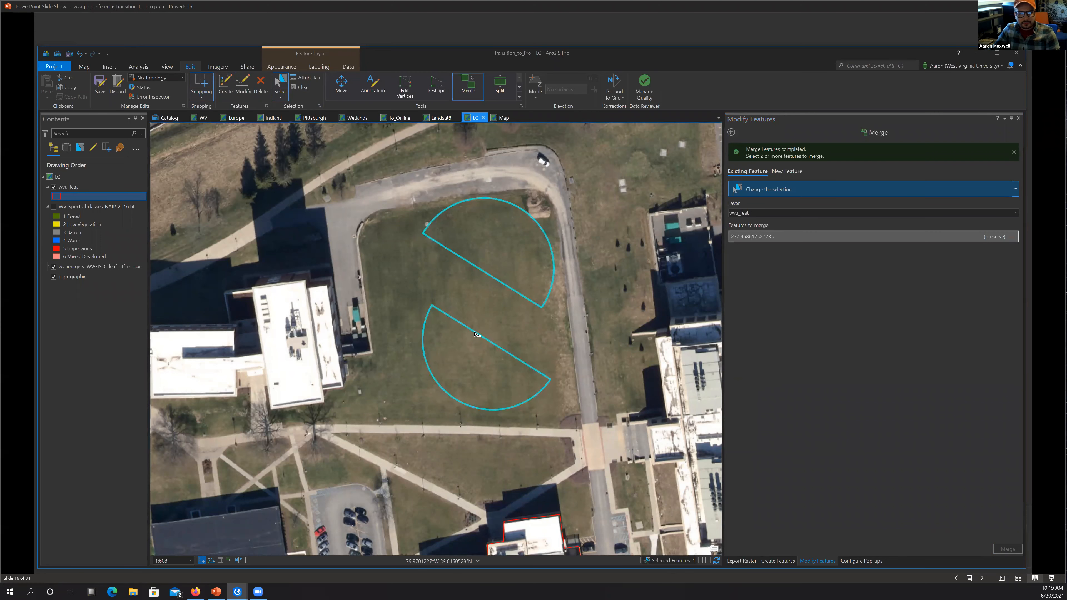
pyautogui.click(611, 234)
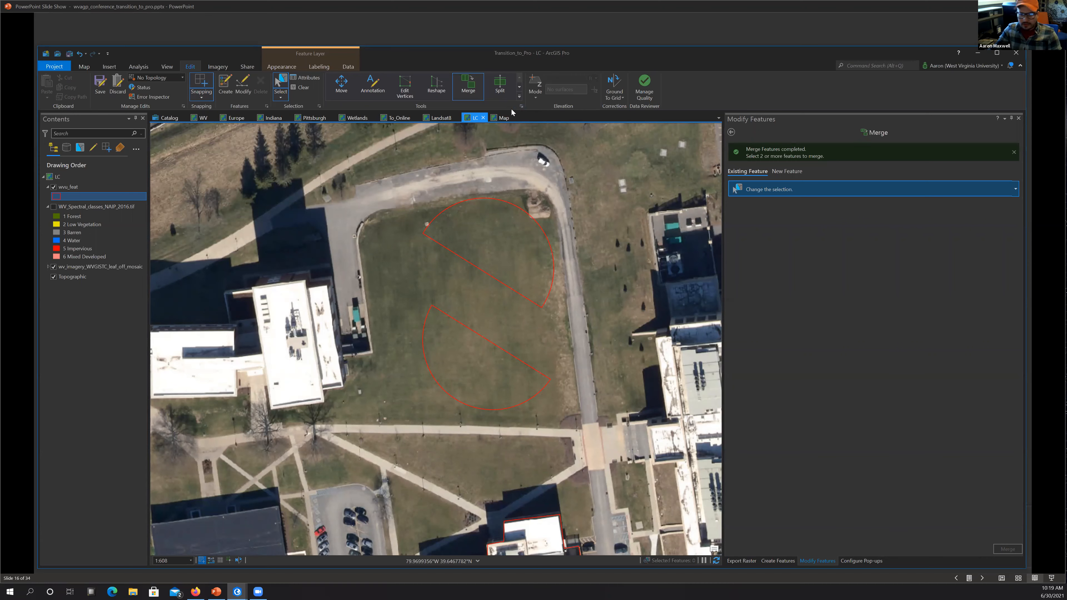
# Look through the gallery of available editing tools and save the edits.
pyautogui.click(521, 99)
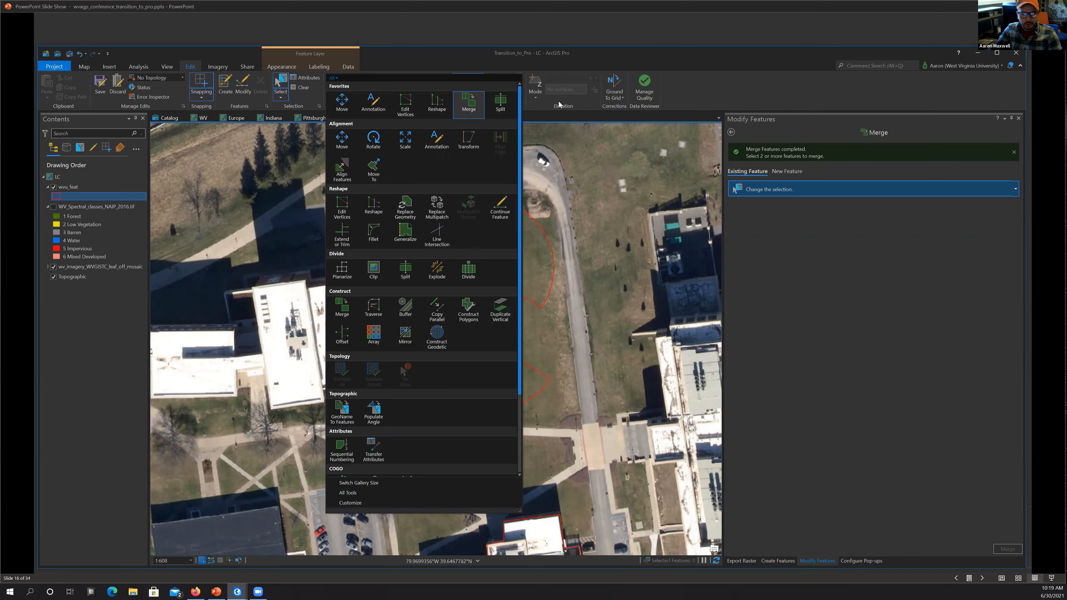
pyautogui.click(694, 102)
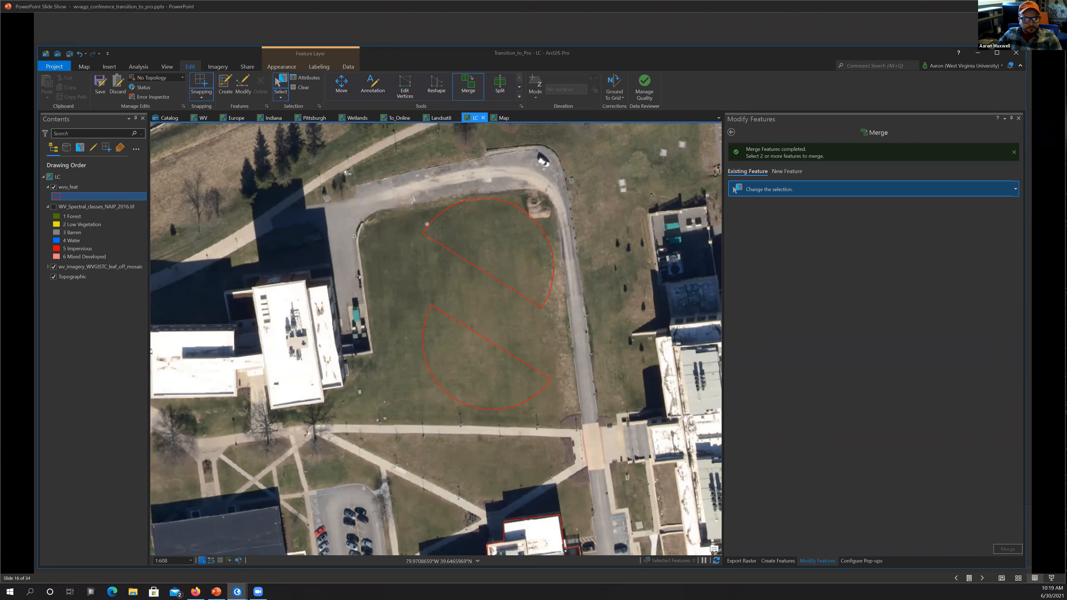
pyautogui.click(100, 89)
pyautogui.click(540, 321)
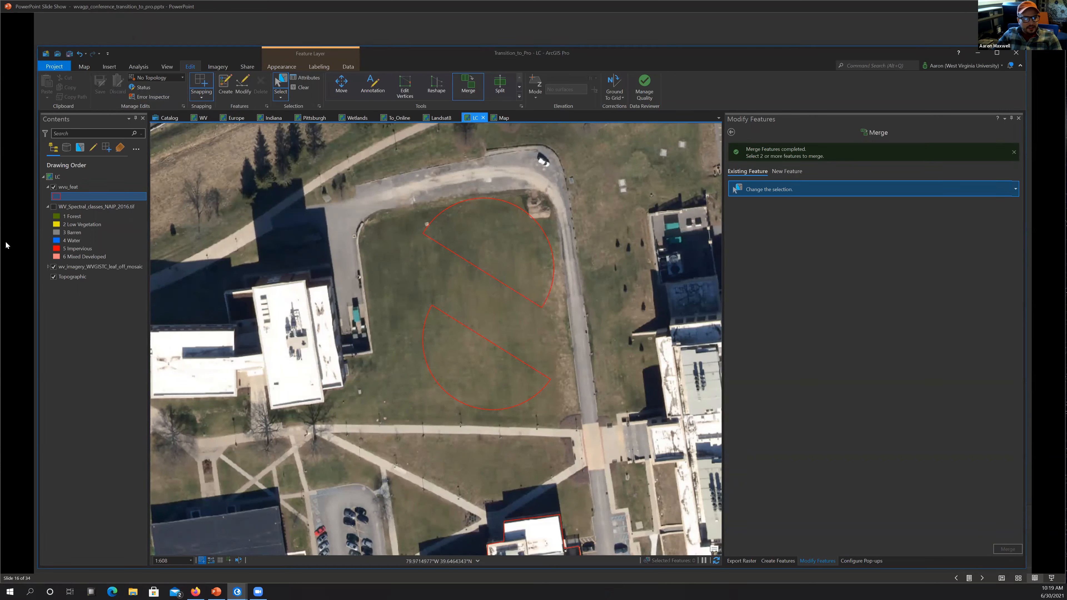
# Open the wvu_feat attribute table and add a field named Type with the Text data type.
pyautogui.rightClick(69, 186)
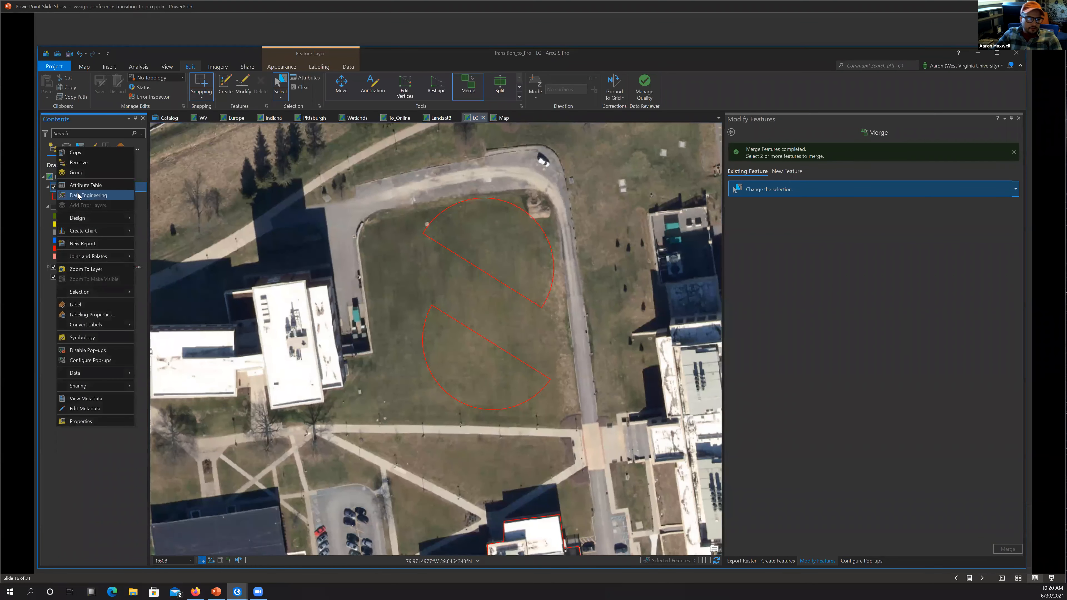
pyautogui.click(83, 186)
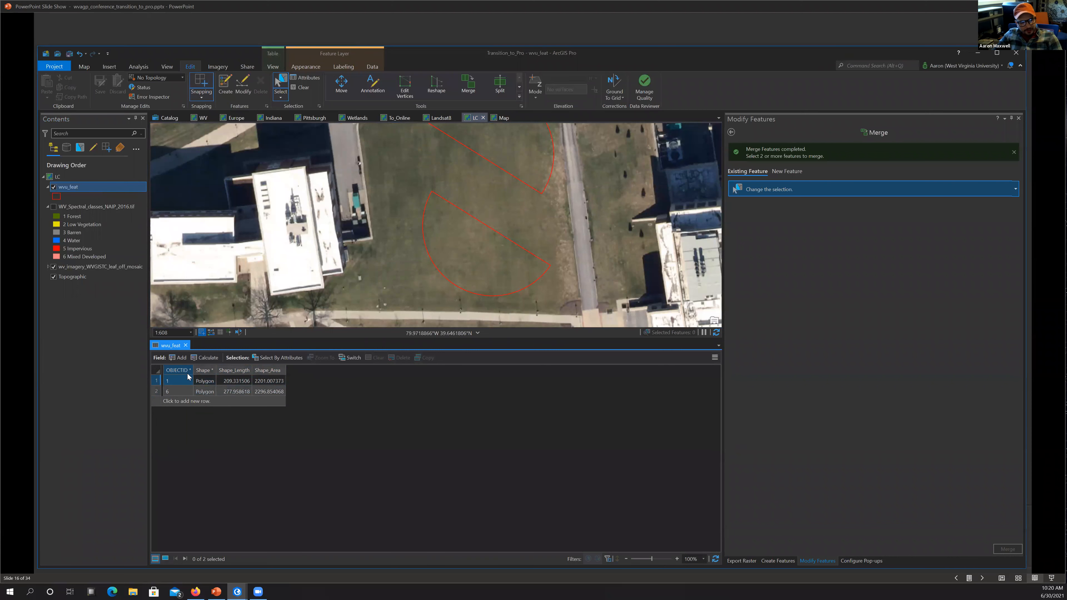
pyautogui.click(179, 358)
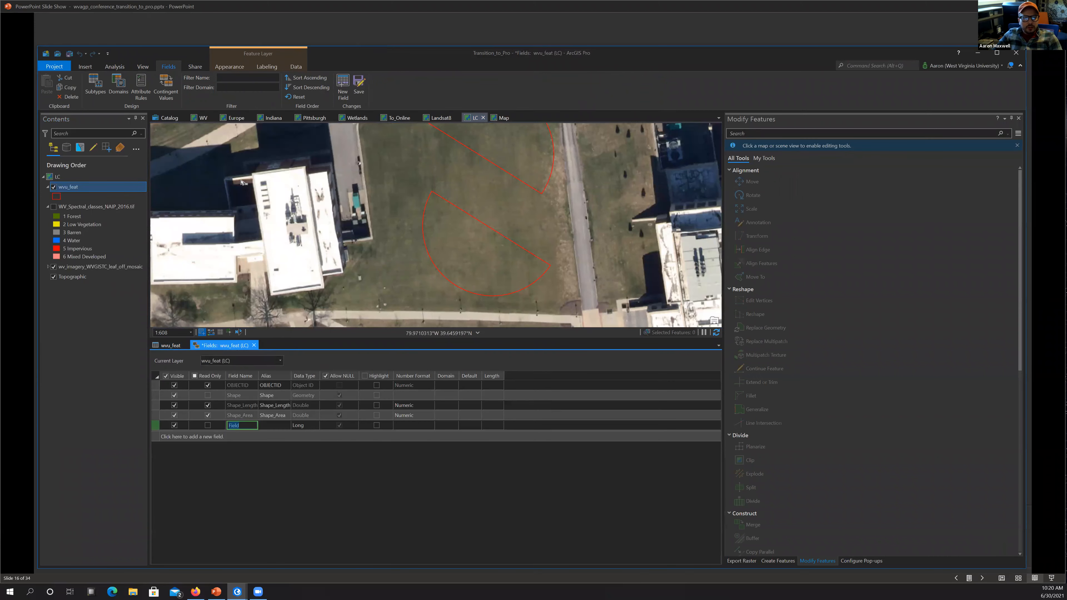
pyautogui.click(298, 72)
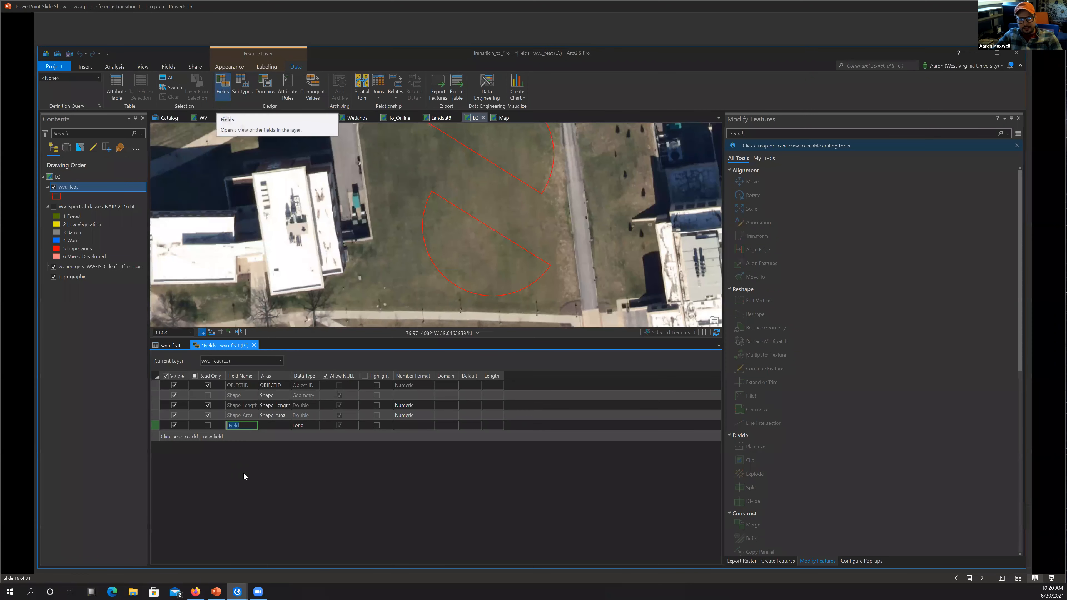
pyautogui.write('Type')
pyautogui.press('Tab')
pyautogui.press('Tab')
pyautogui.hotkey('alt', 'Down')
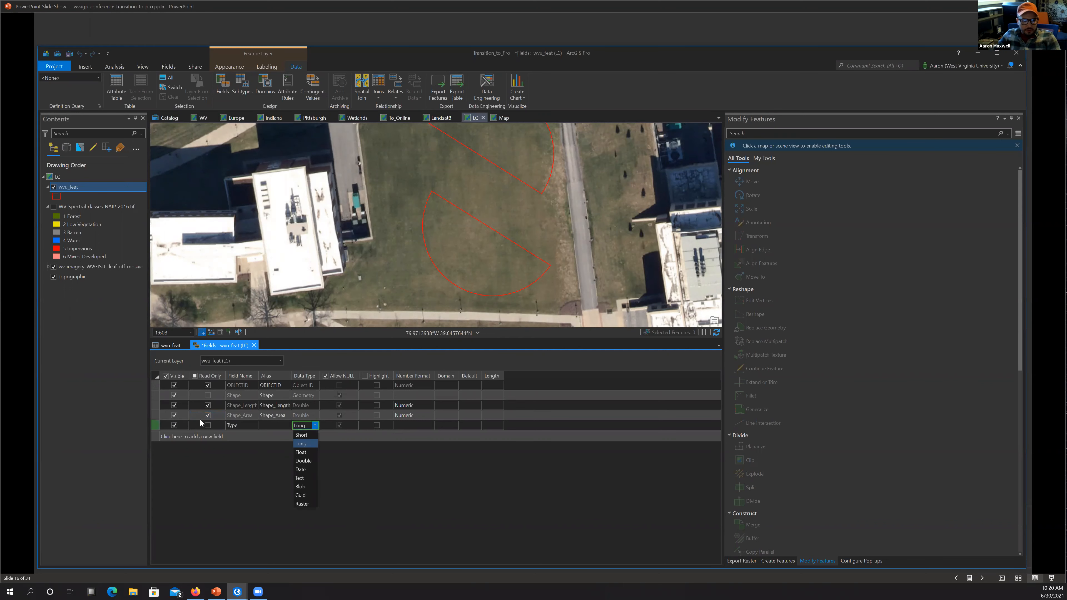
pyautogui.click(303, 478)
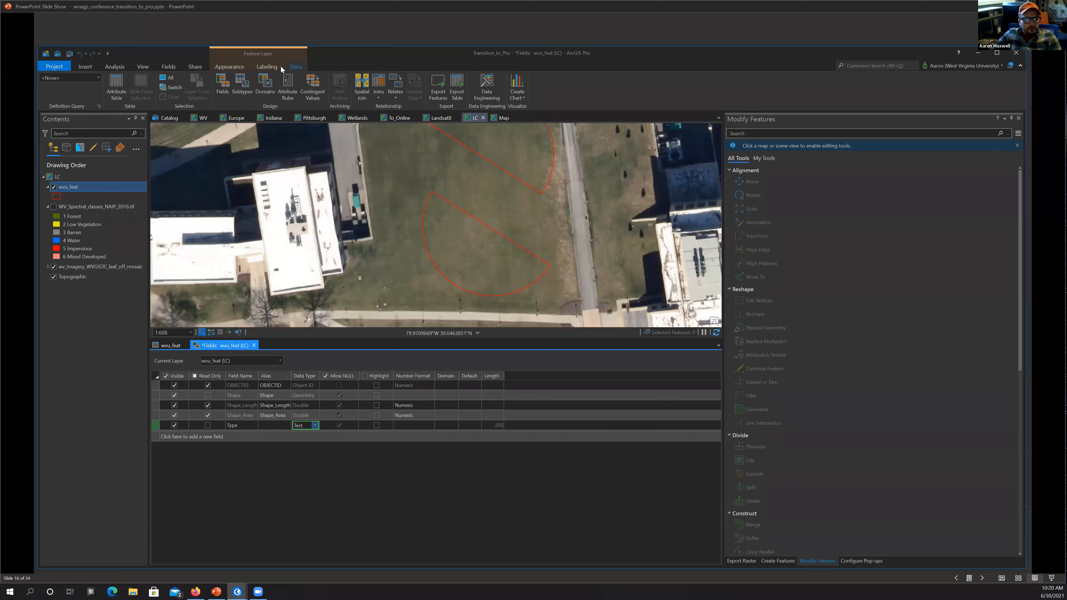
pyautogui.click(235, 68)
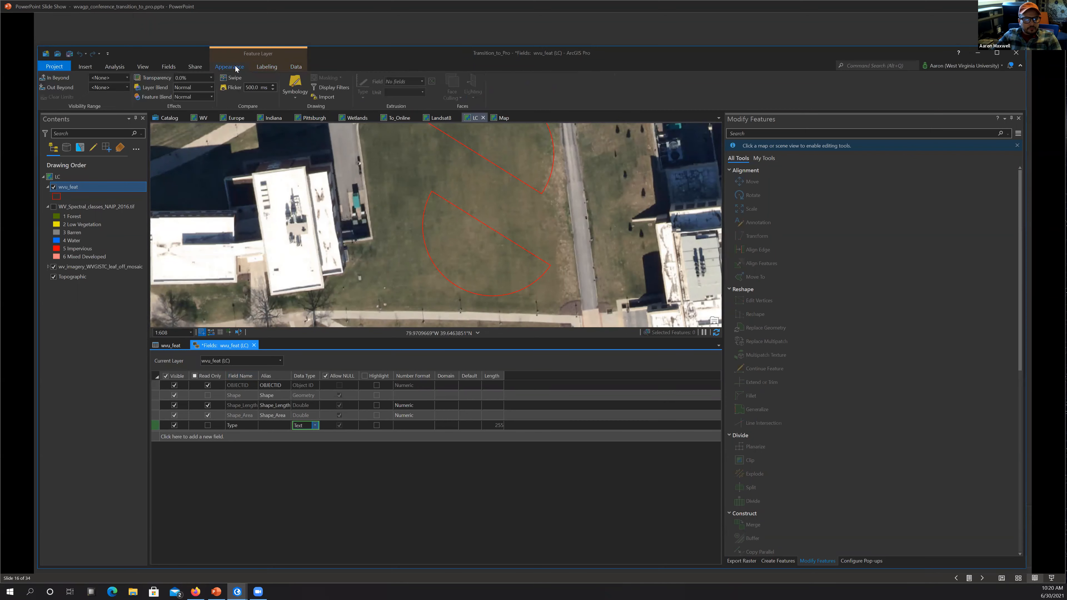
pyautogui.click(365, 370)
# Add a second field named Area with the Double data type and save the field changes to wvu_feat.
pyautogui.click(193, 437)
pyautogui.press('BackSpace')
pyautogui.write('Are')
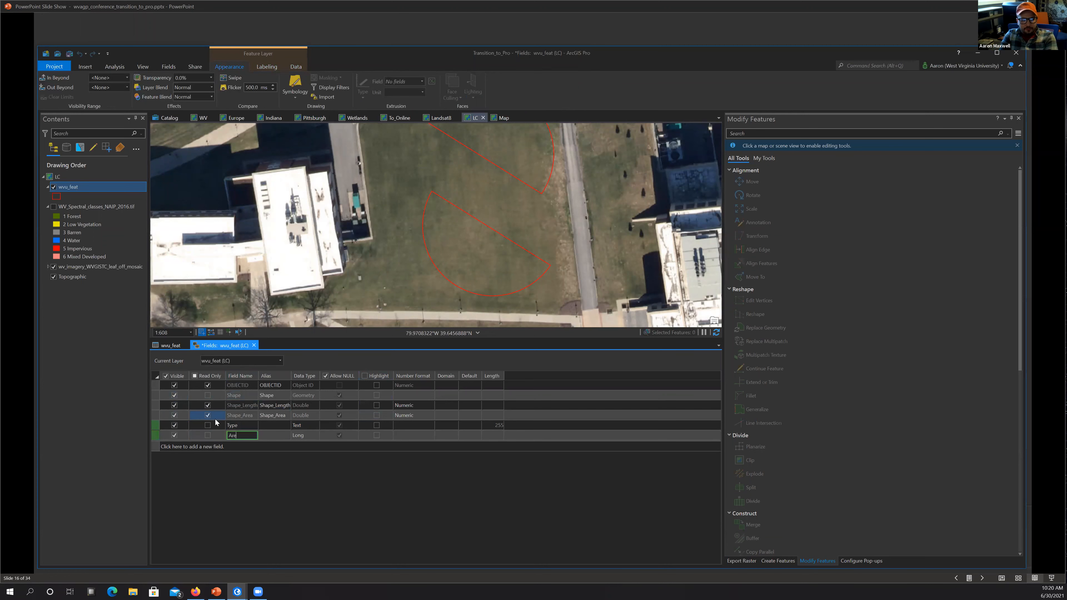
pyautogui.press('Tab')
pyautogui.press('Tab')
pyautogui.click(304, 472)
pyautogui.click(341, 356)
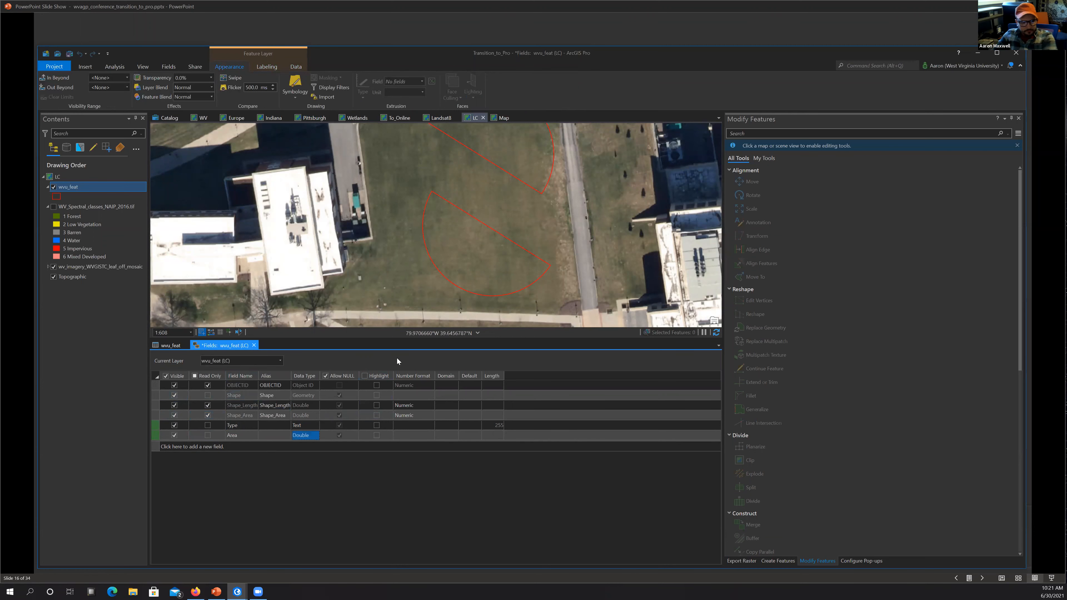
pyautogui.click(254, 345)
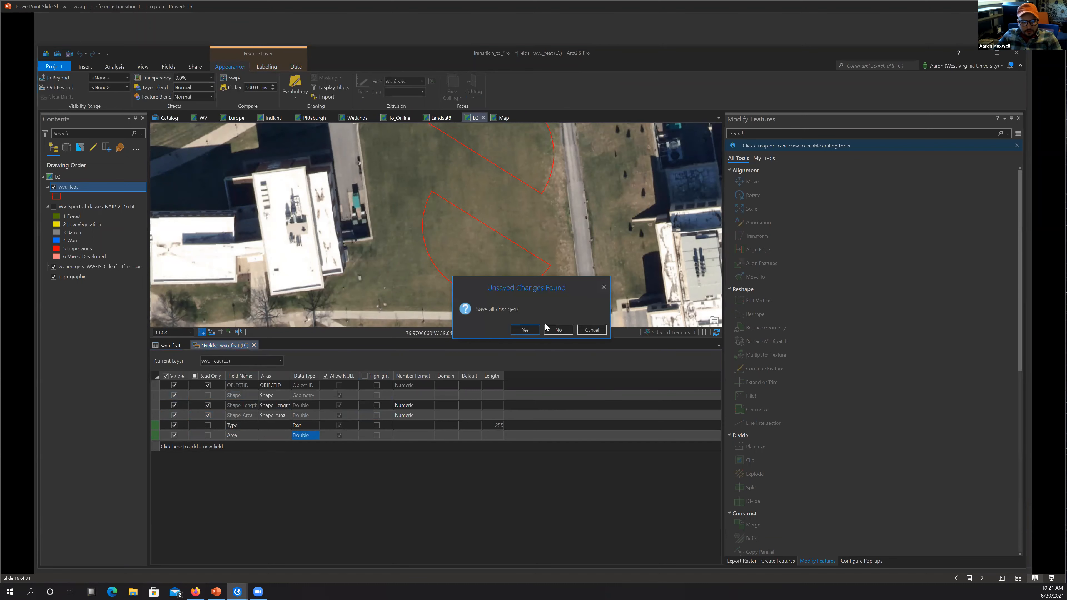
pyautogui.click(530, 329)
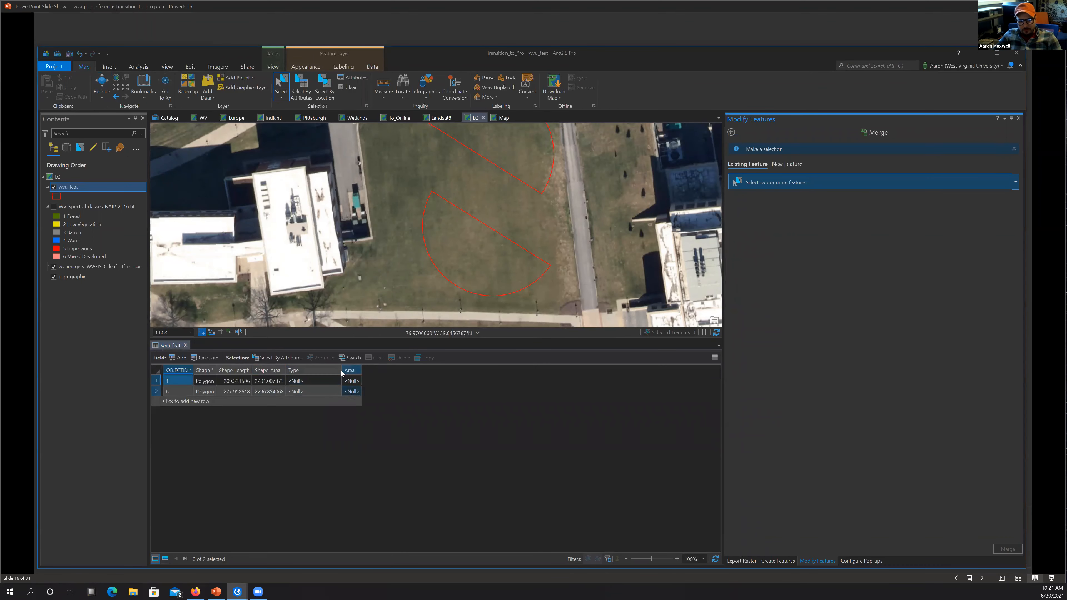
# Fill in the Type attribute with "Building 1" for the first feature and "Cirlce" for the second.
pyautogui.click(307, 380)
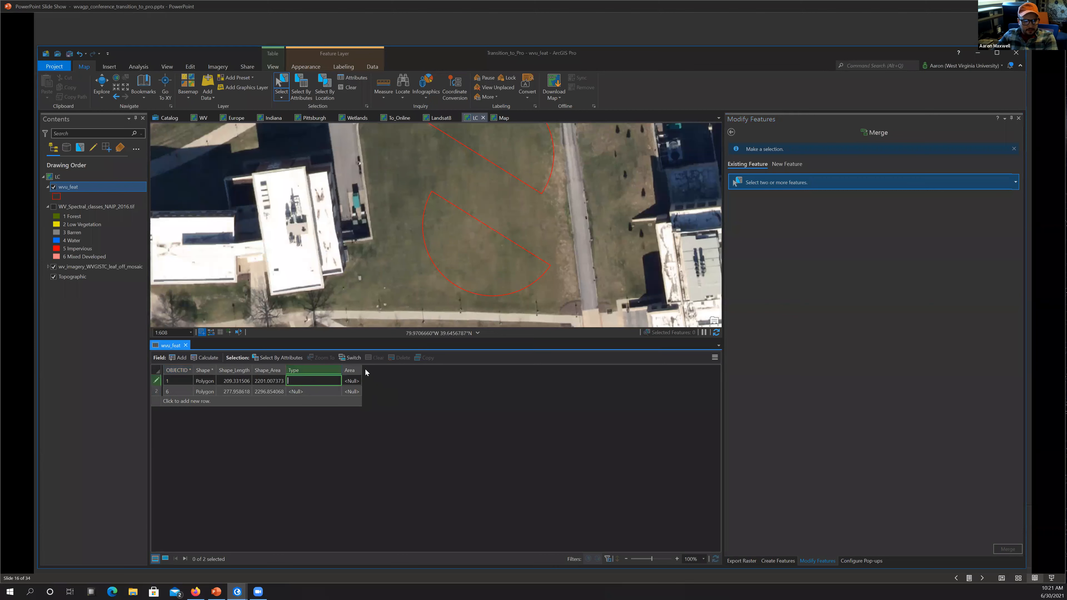
pyautogui.write('Building 1')
pyautogui.click(319, 392)
pyautogui.write('Cirlce')
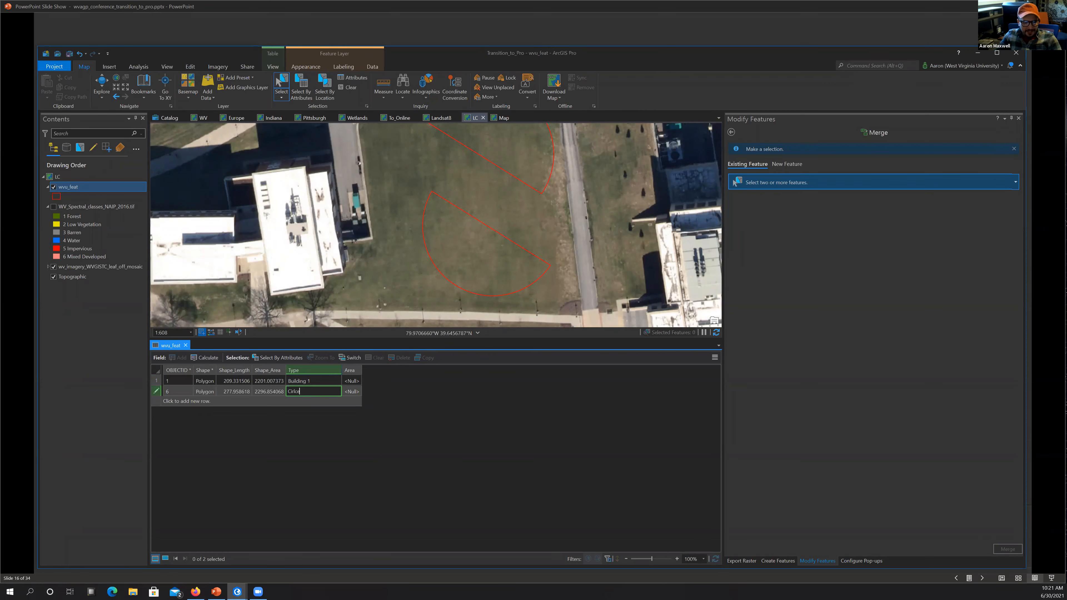
pyautogui.click(348, 399)
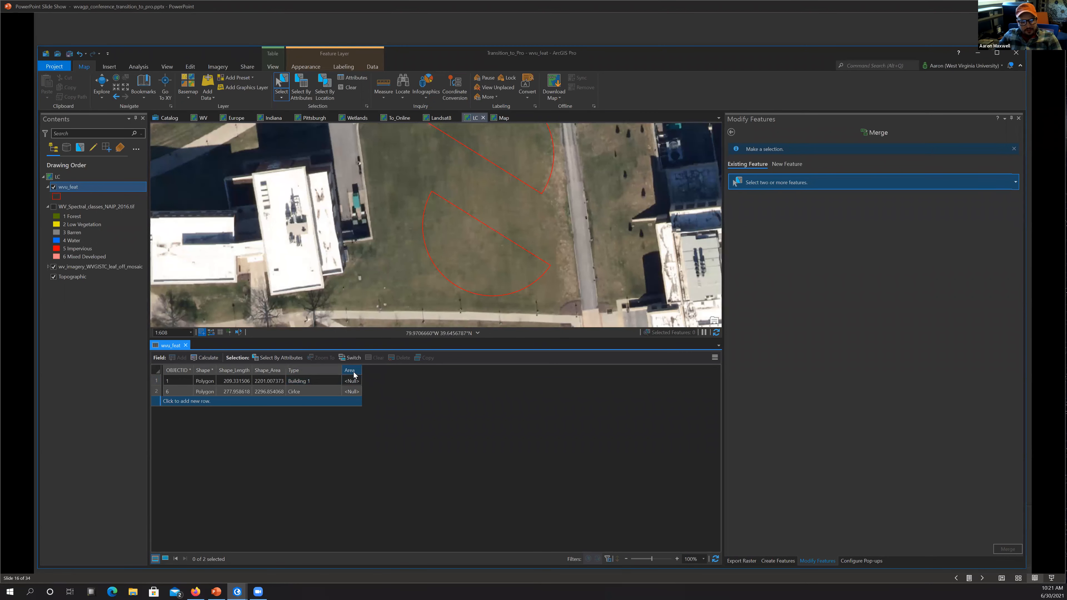
# Search the geoprocessing tools for "calculate geo" and open Calculate Geometry Attributes.
pyautogui.click(731, 132)
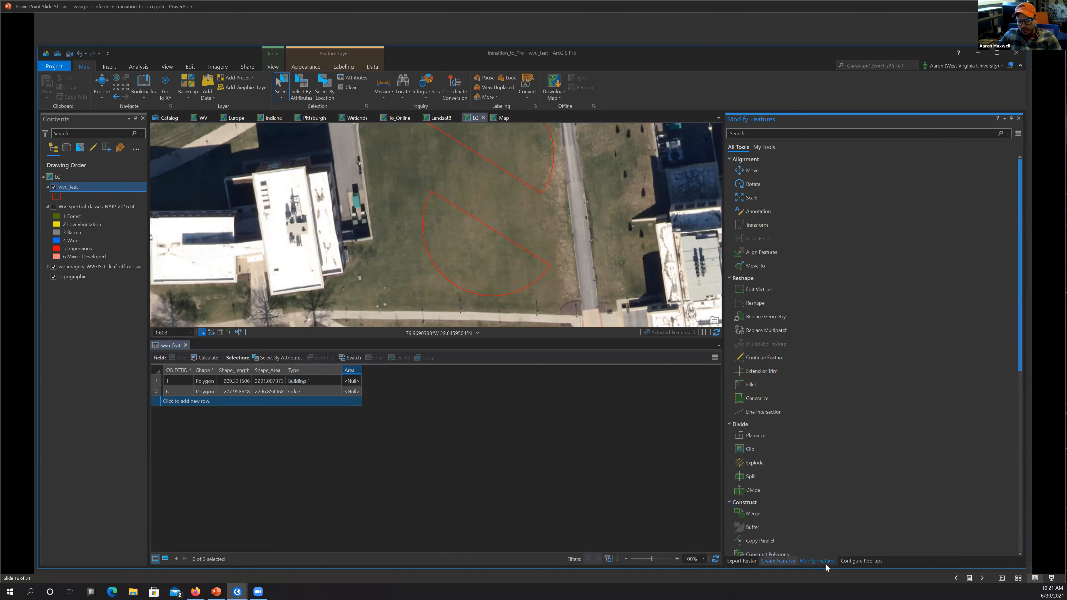
pyautogui.click(139, 67)
pyautogui.click(133, 86)
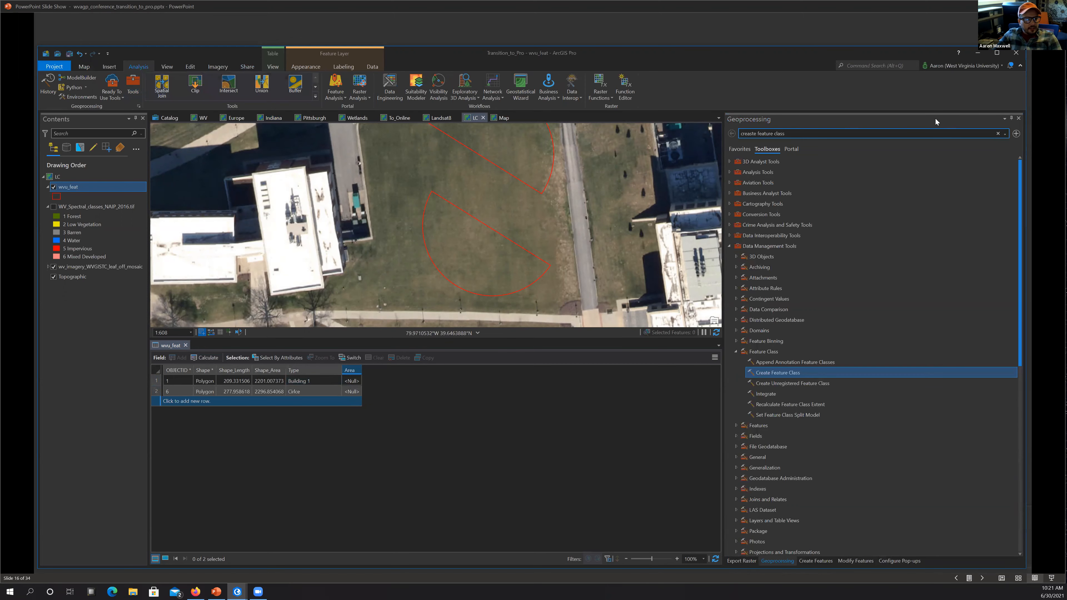
pyautogui.click(809, 135)
pyautogui.write('calculate geo')
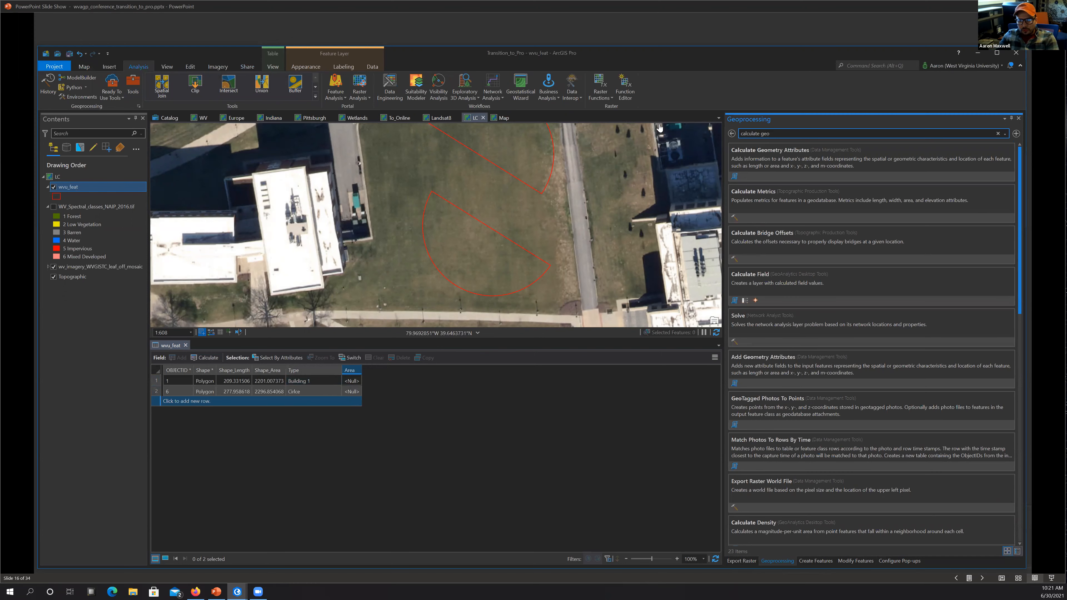
pyautogui.click(771, 151)
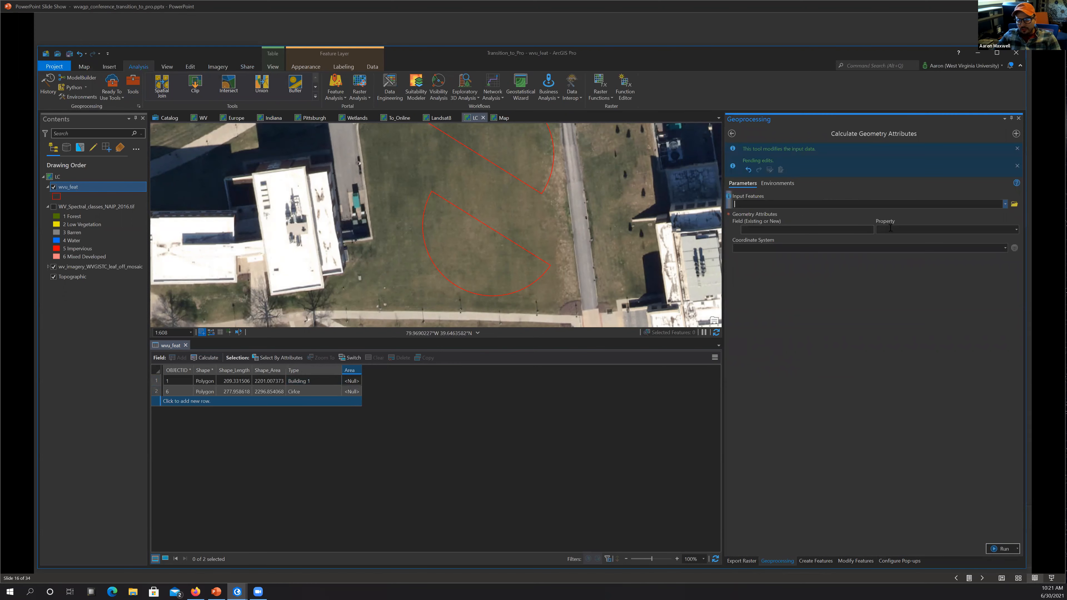
# Calculate the wvu_feat Area field from the Area property in hectares, using the current map's coordinate system.
pyautogui.click(1005, 205)
pyautogui.click(747, 215)
pyautogui.click(871, 231)
pyautogui.click(751, 256)
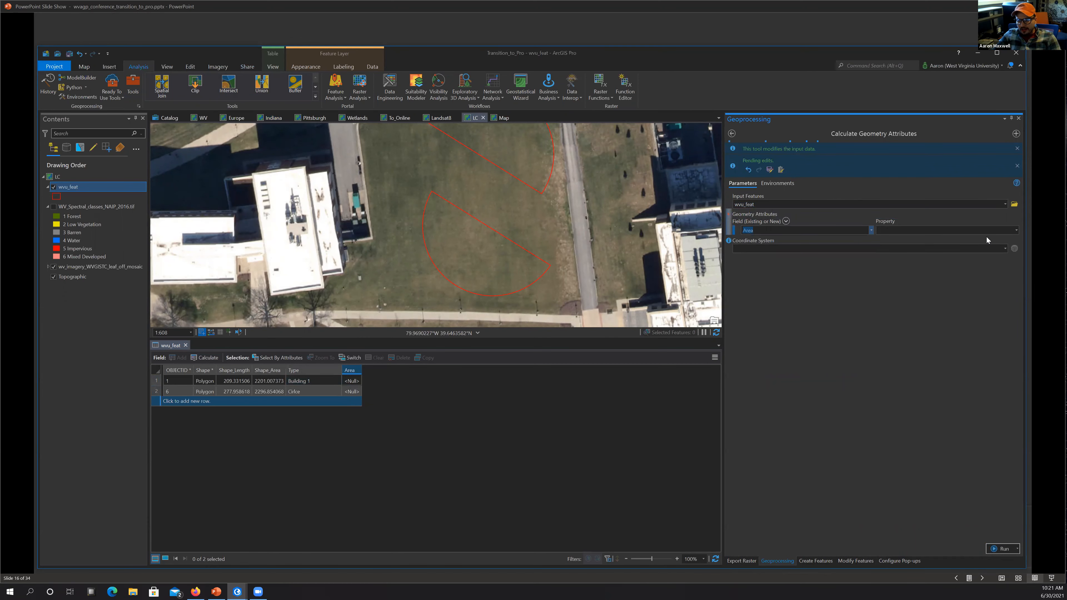
pyautogui.click(1016, 230)
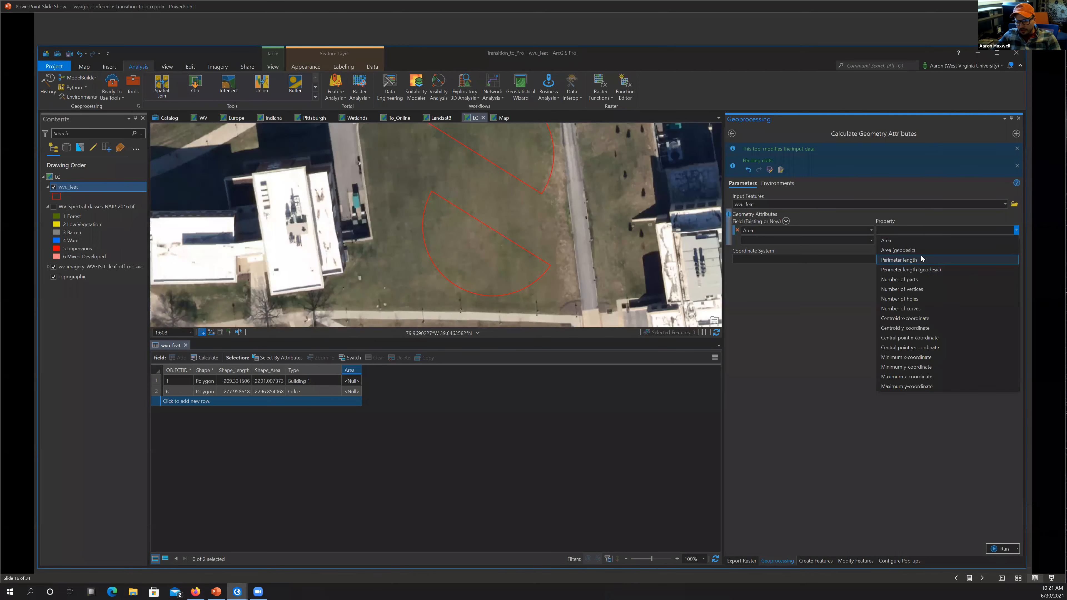
pyautogui.click(903, 241)
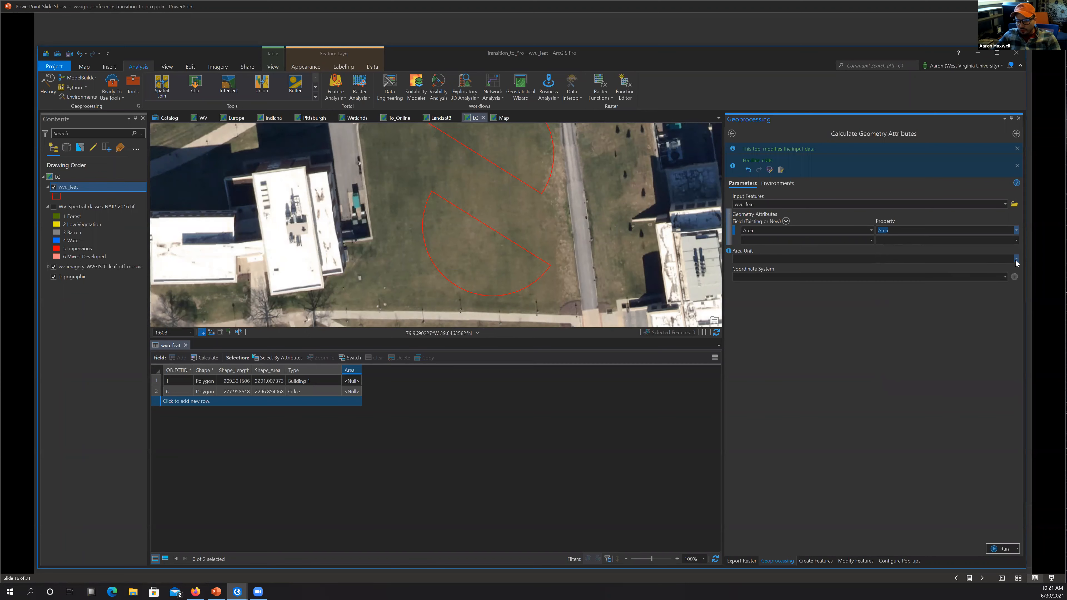
pyautogui.click(1016, 260)
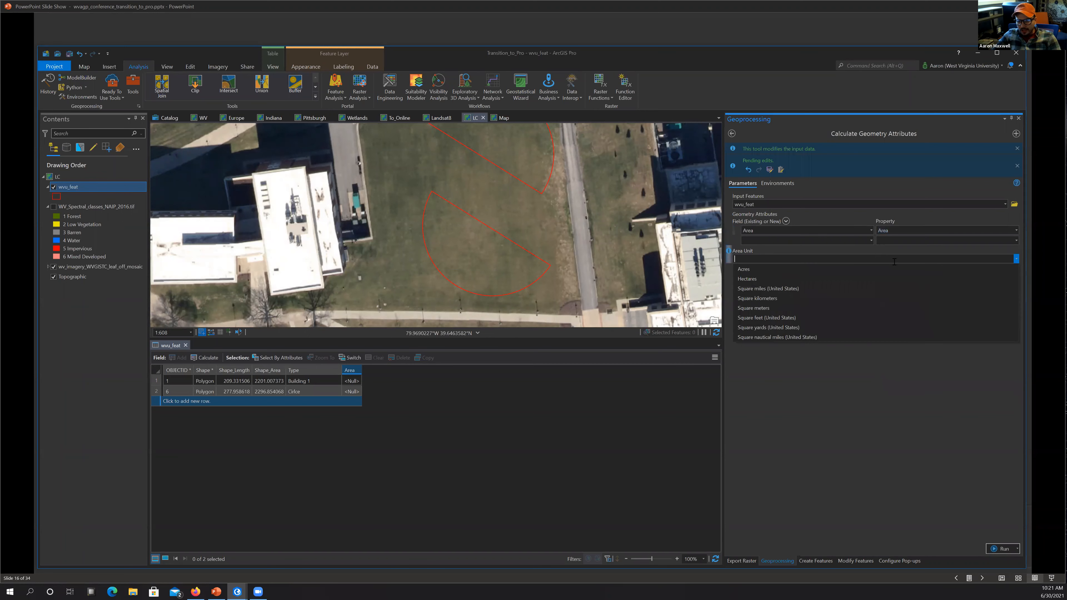
pyautogui.click(744, 280)
pyautogui.click(1005, 277)
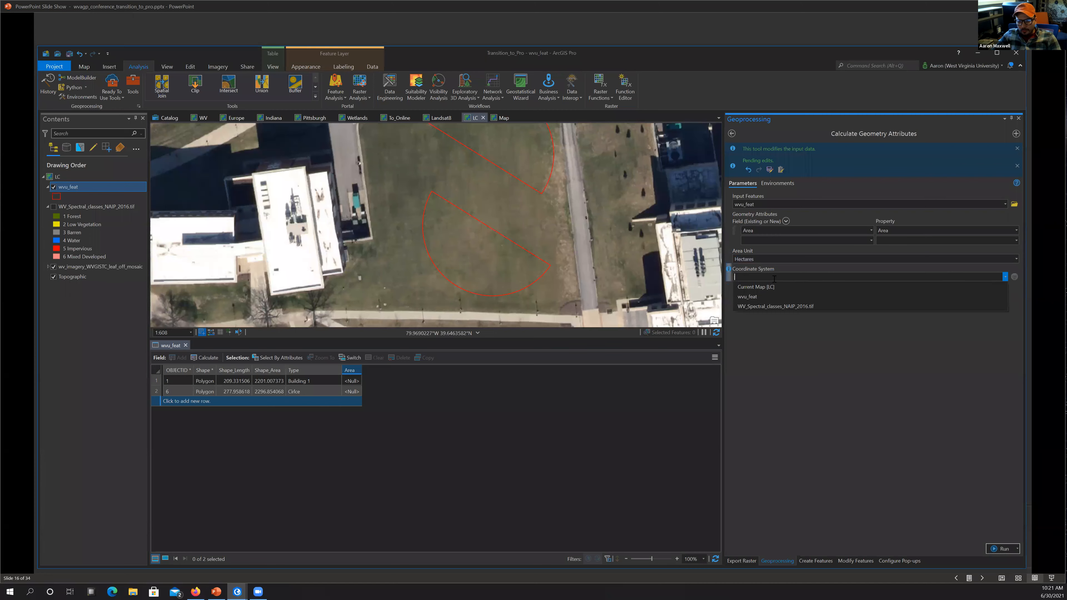
pyautogui.click(775, 287)
pyautogui.click(998, 549)
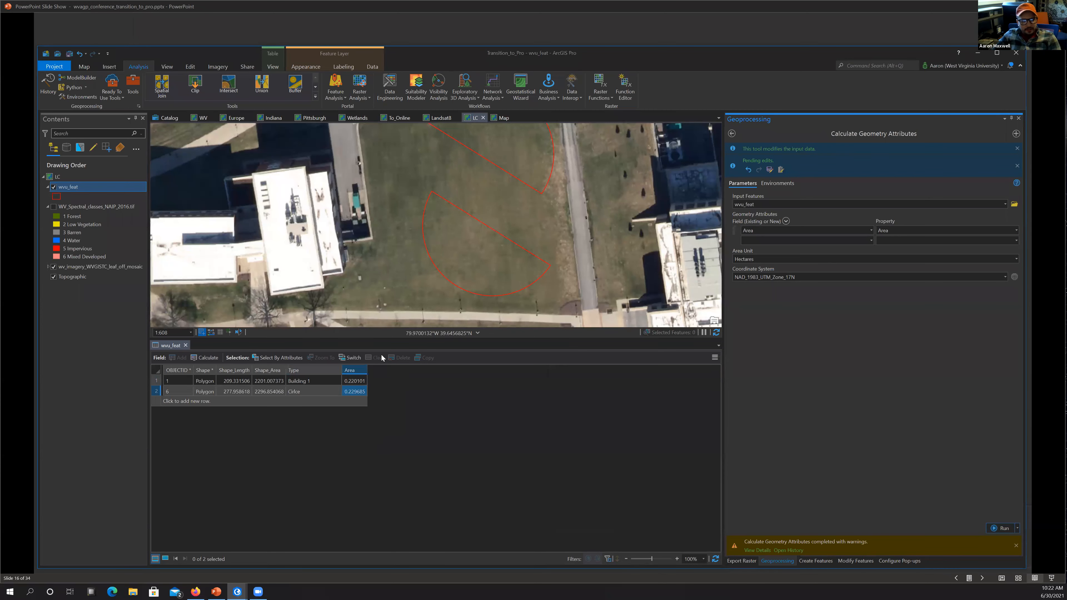
# View the Calculate Geometry dialog for the Area field without running it, and look over the commands available for the Type field.
pyautogui.rightClick(353, 370)
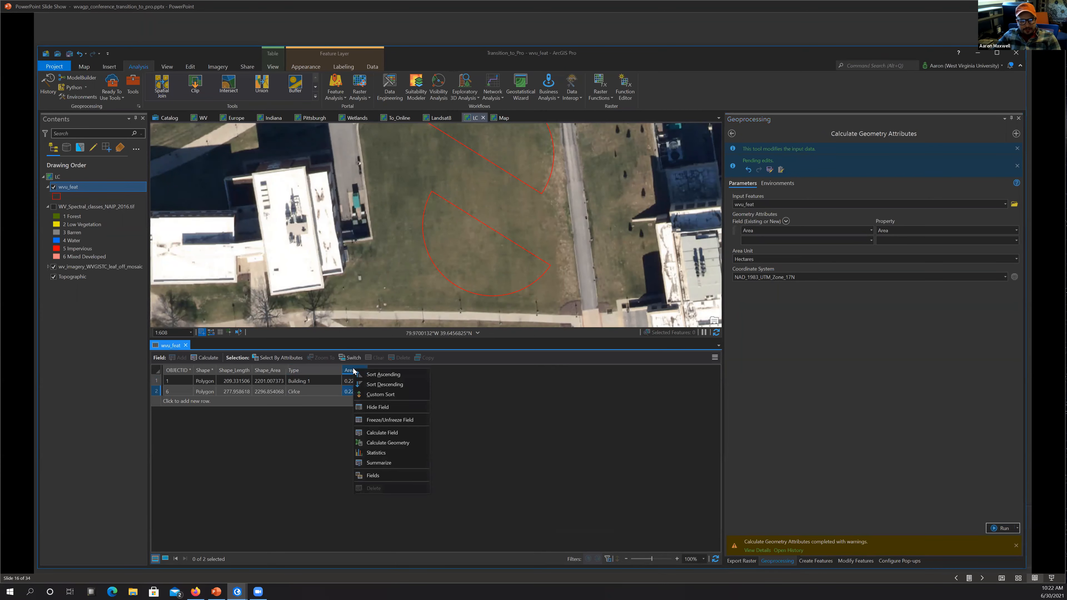
pyautogui.click(389, 443)
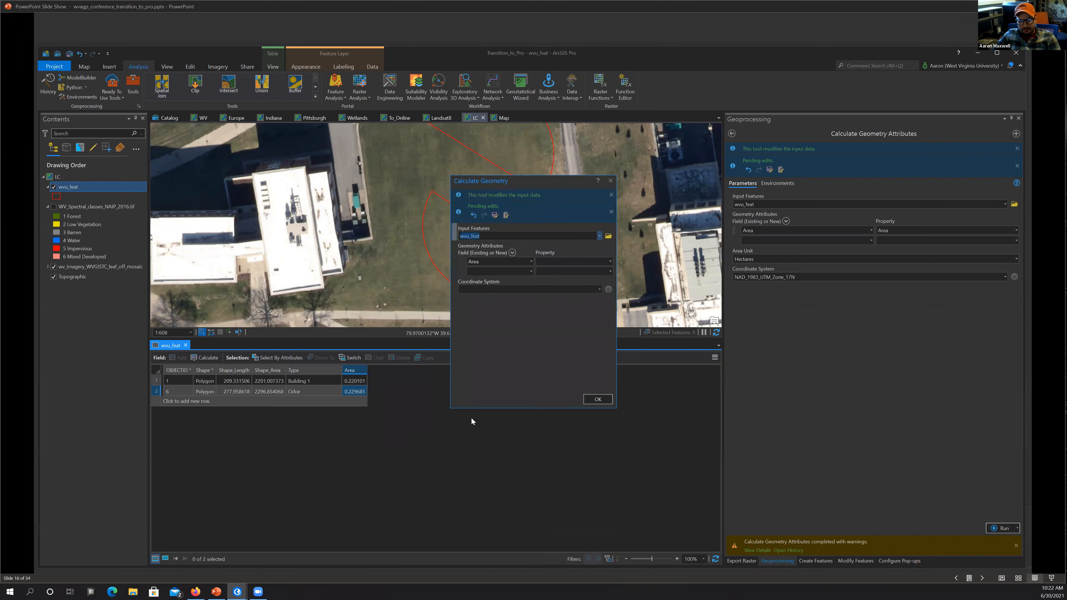
pyautogui.click(611, 181)
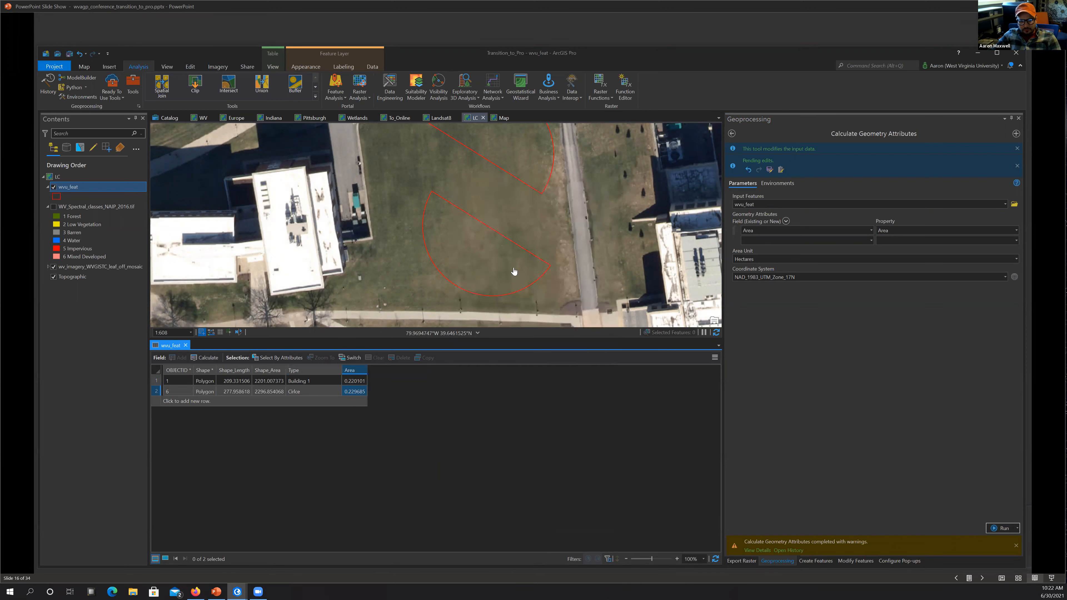
pyautogui.rightClick(327, 370)
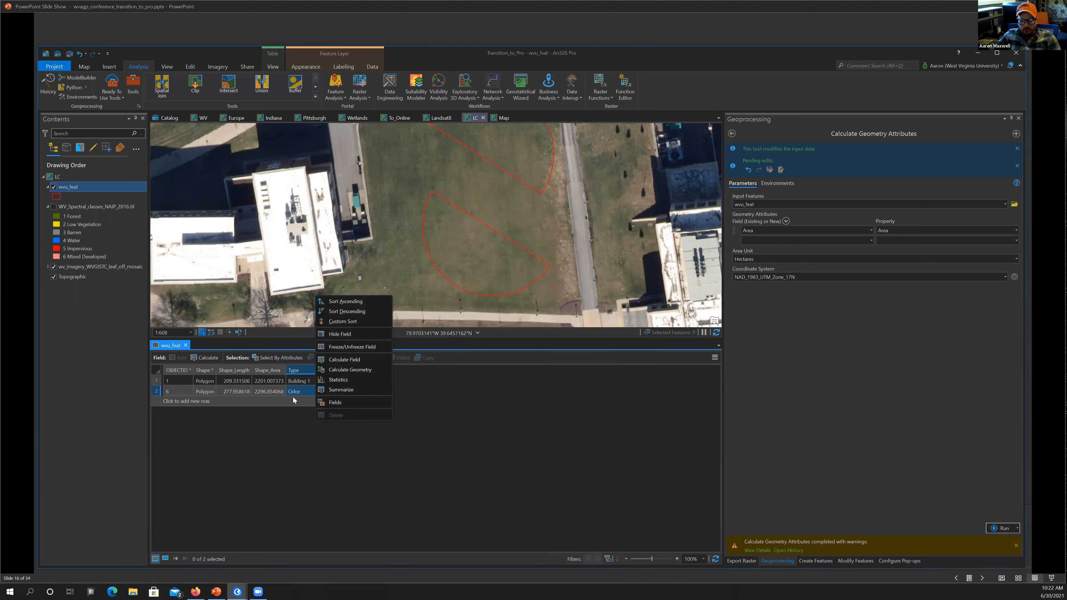
pyautogui.click(452, 359)
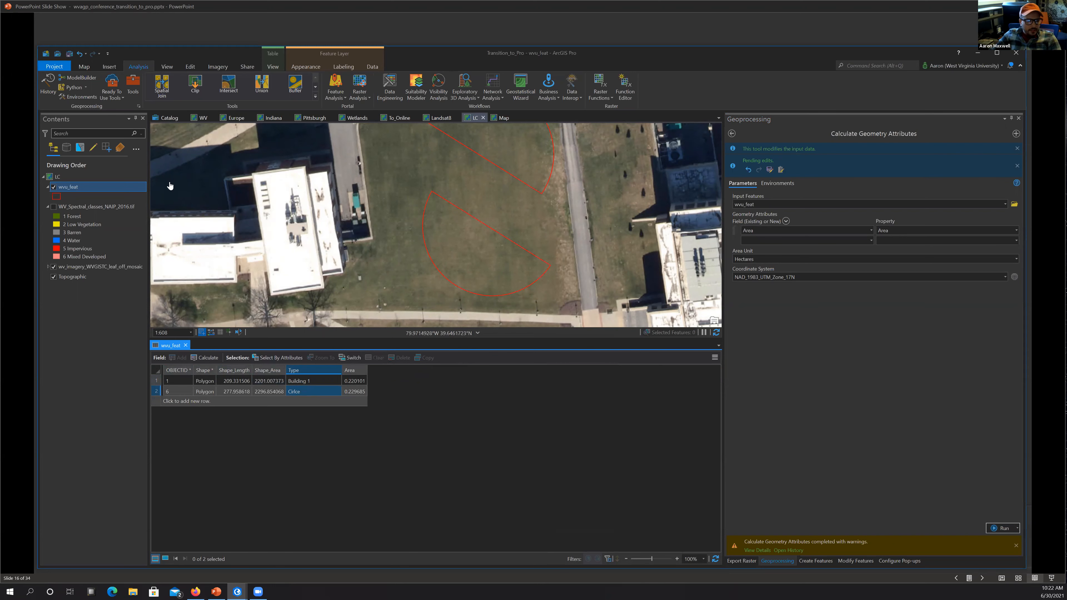
# Leave the geometry calculation tool and save all edits to the wvu_feat layer.
pyautogui.click(731, 134)
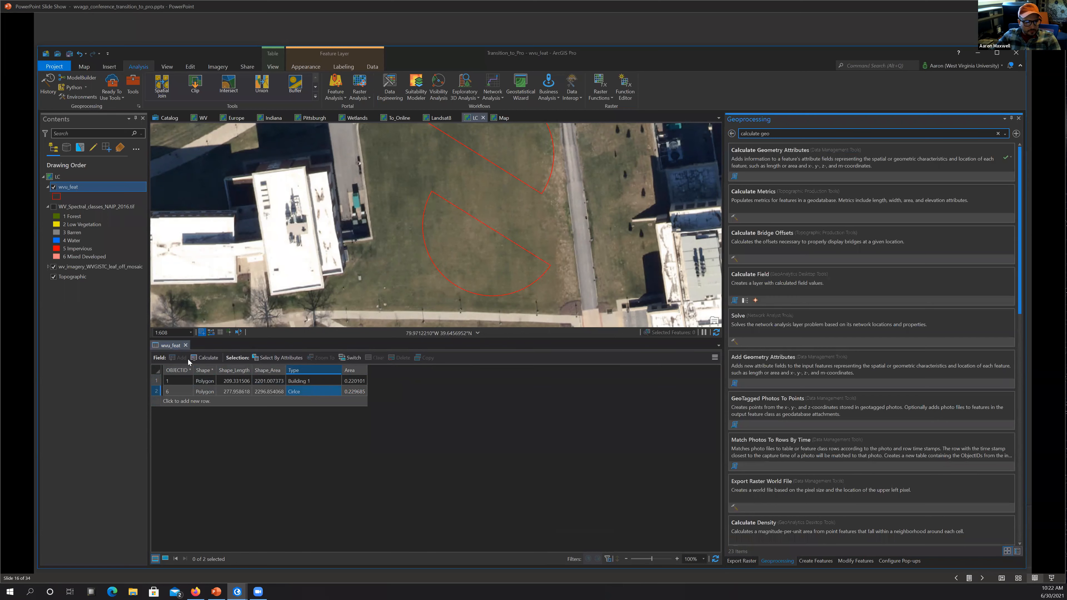
pyautogui.click(189, 66)
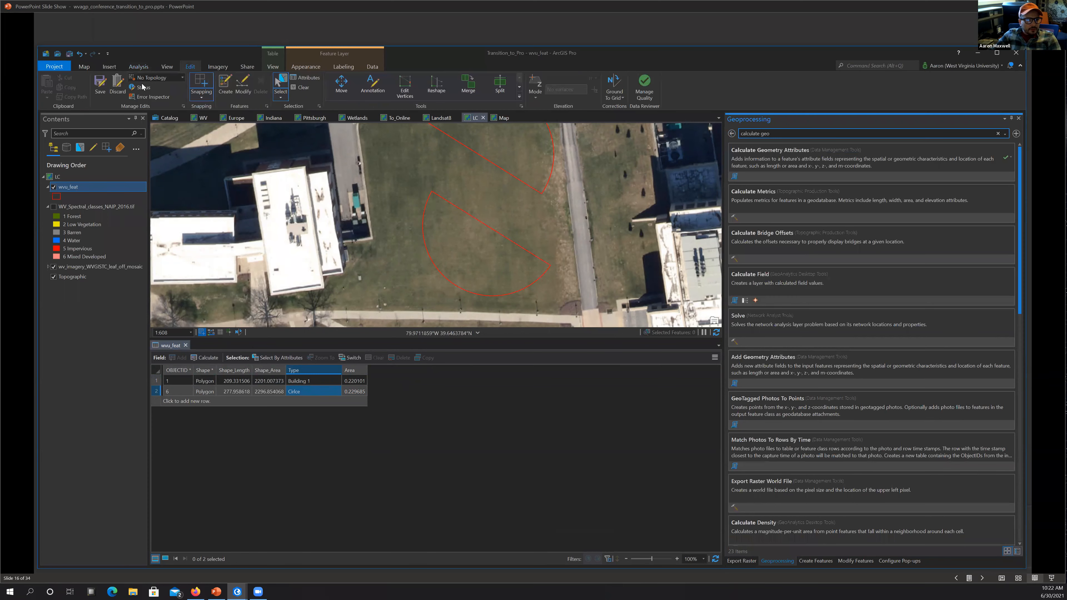
pyautogui.click(99, 84)
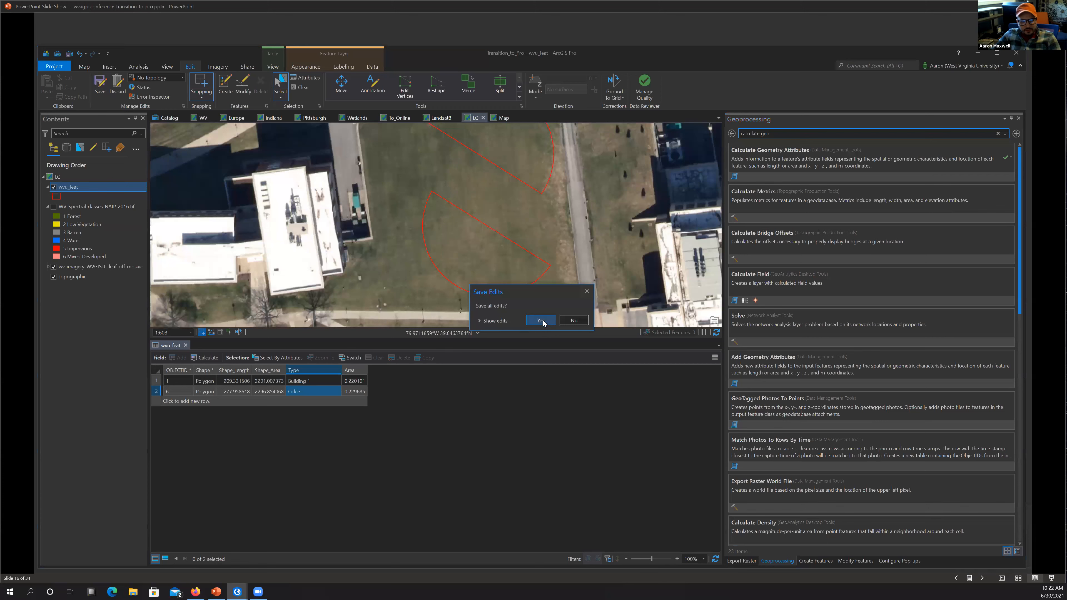
pyautogui.click(541, 321)
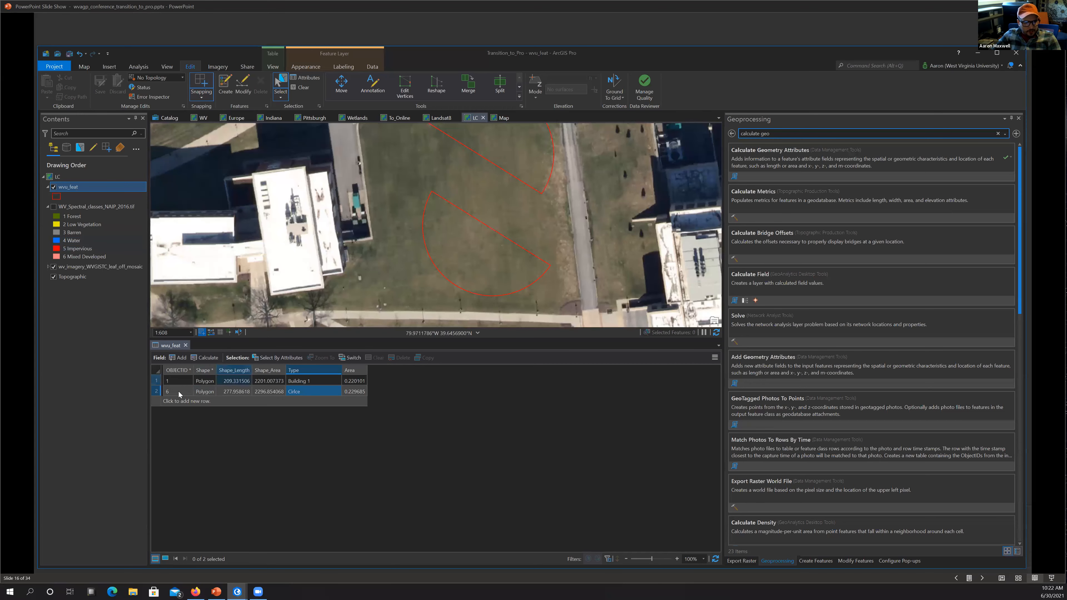
# Add a field named Text2 with the Text data type to wvu_feat and save the field changes.
pyautogui.click(179, 358)
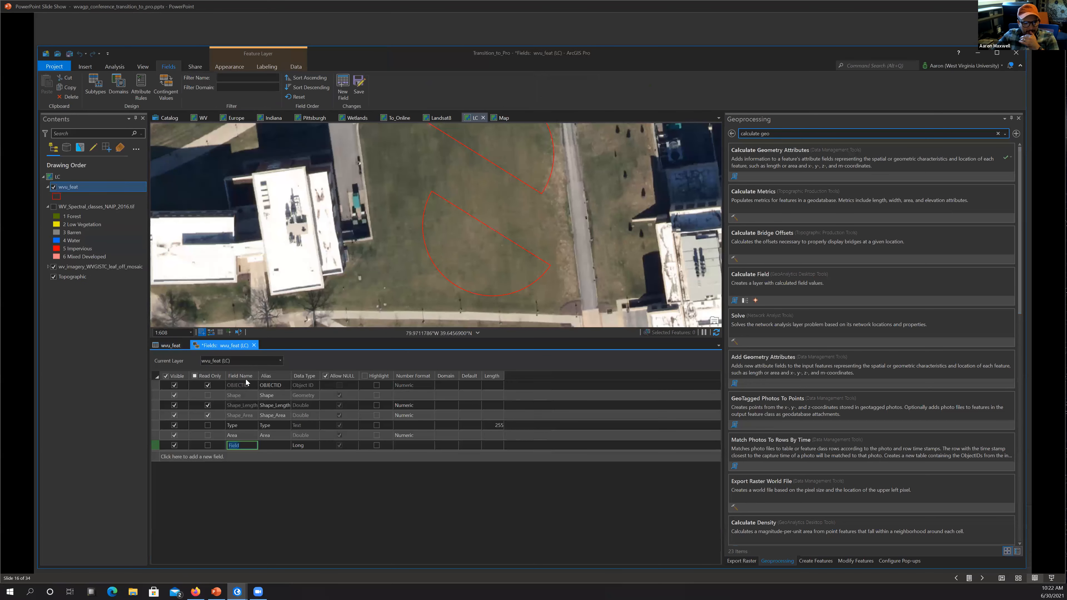
pyautogui.write('Text')
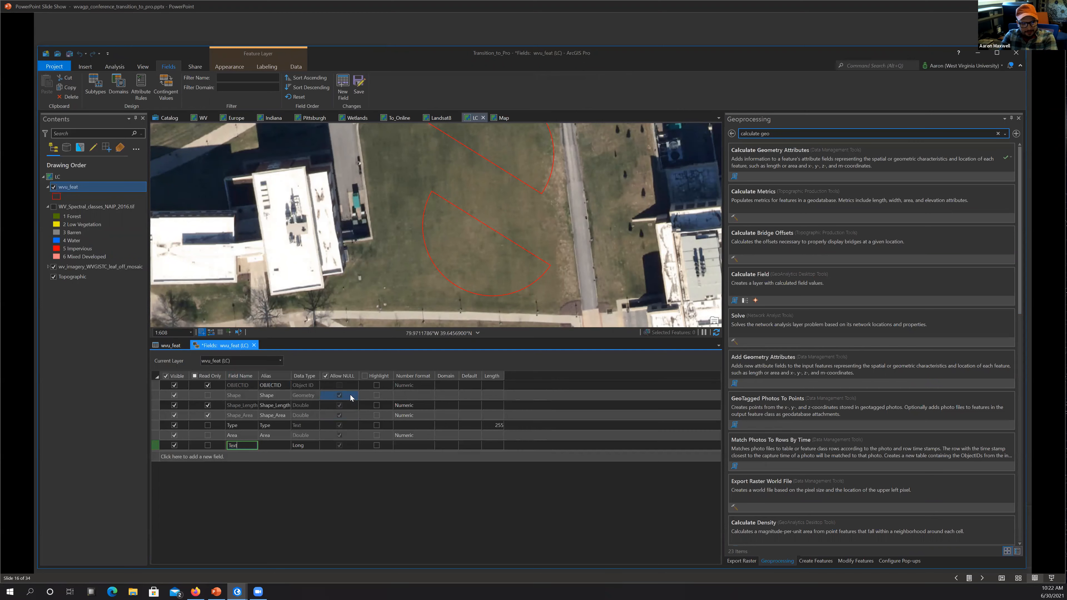
pyautogui.write('2')
pyautogui.click(301, 446)
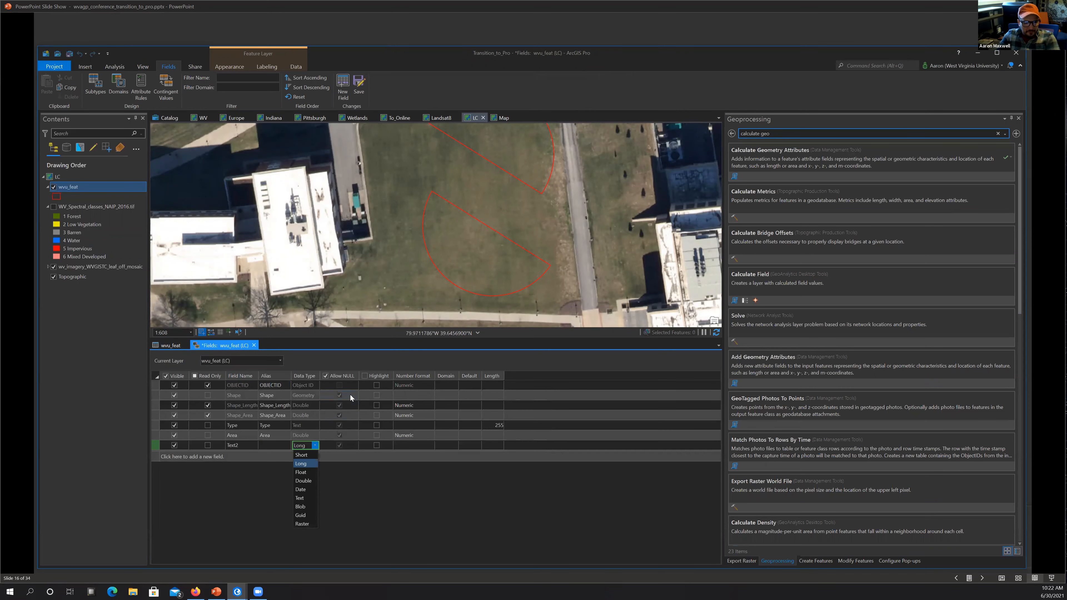
pyautogui.click(300, 498)
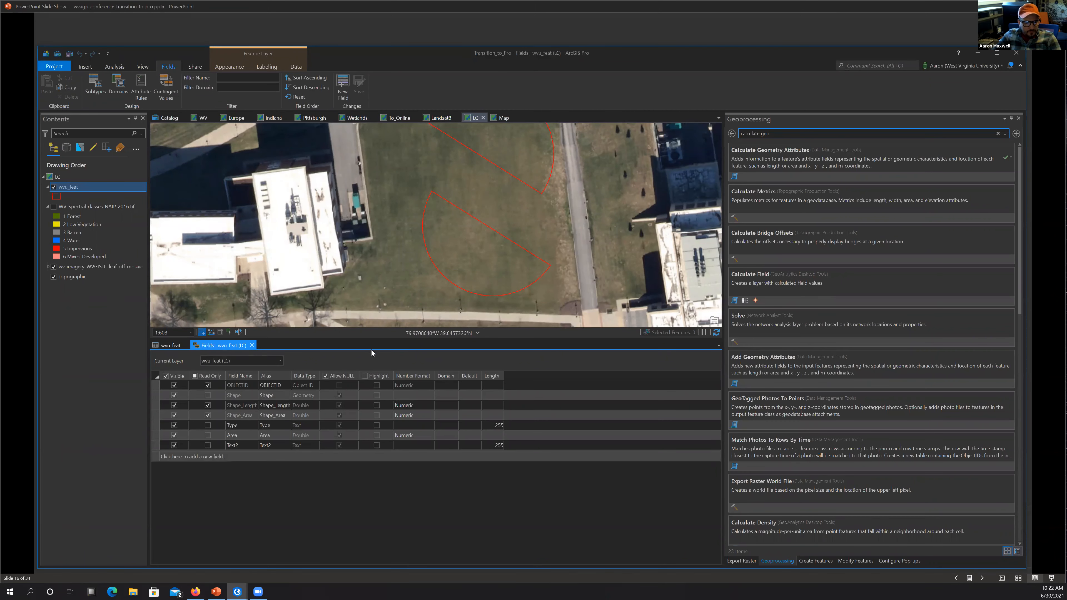
# Open Calculate Field for the Text2 field in the wvu_feat attribute table and look through the available Python 3 helpers.
pyautogui.click(168, 345)
pyautogui.rightClick(383, 373)
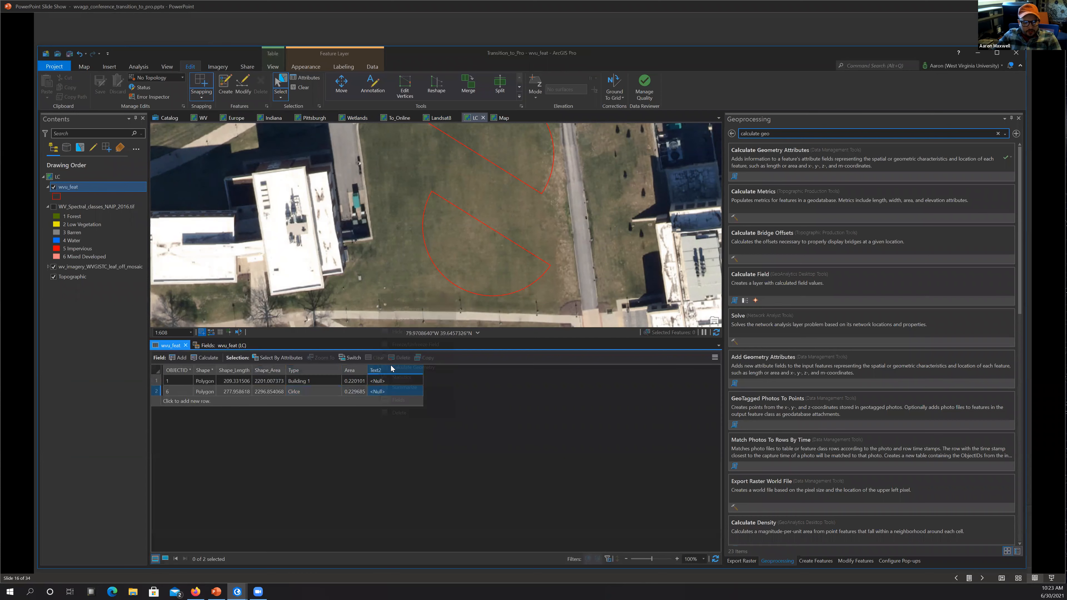
pyautogui.click(441, 357)
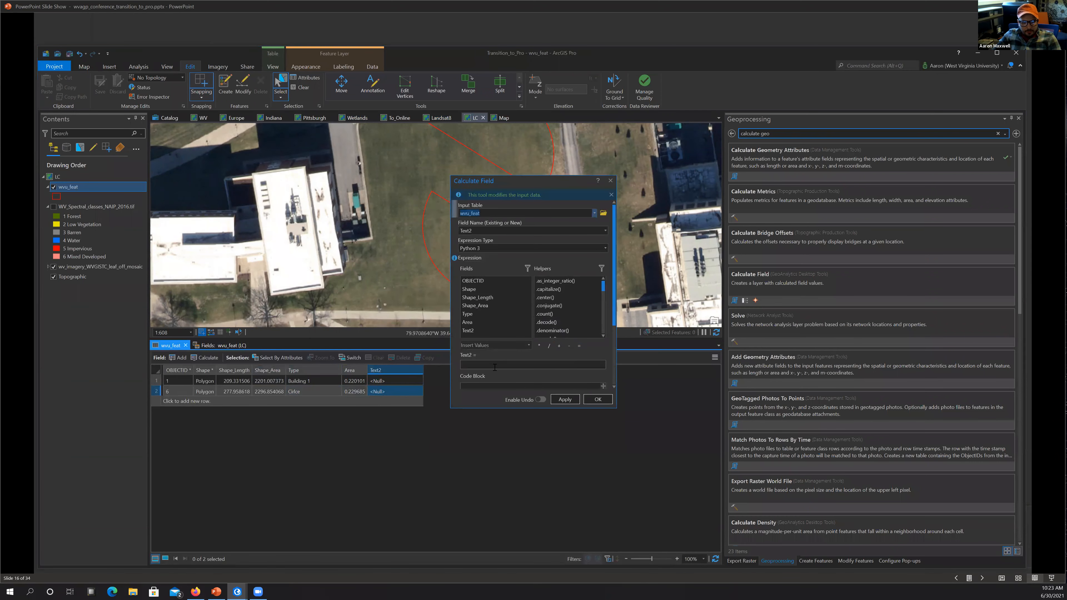
pyautogui.scroll(-6, 604, 336)
pyautogui.scroll(-3, 605, 334)
pyautogui.moveTo(604, 302); pyautogui.dragTo(605, 312)
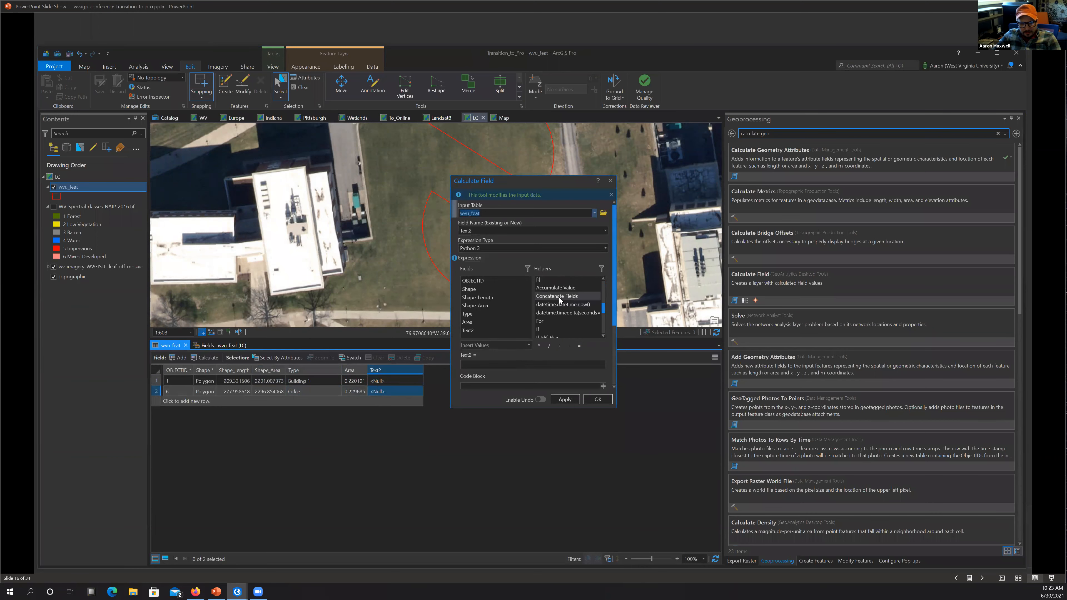
pyautogui.scroll(10, 590, 300)
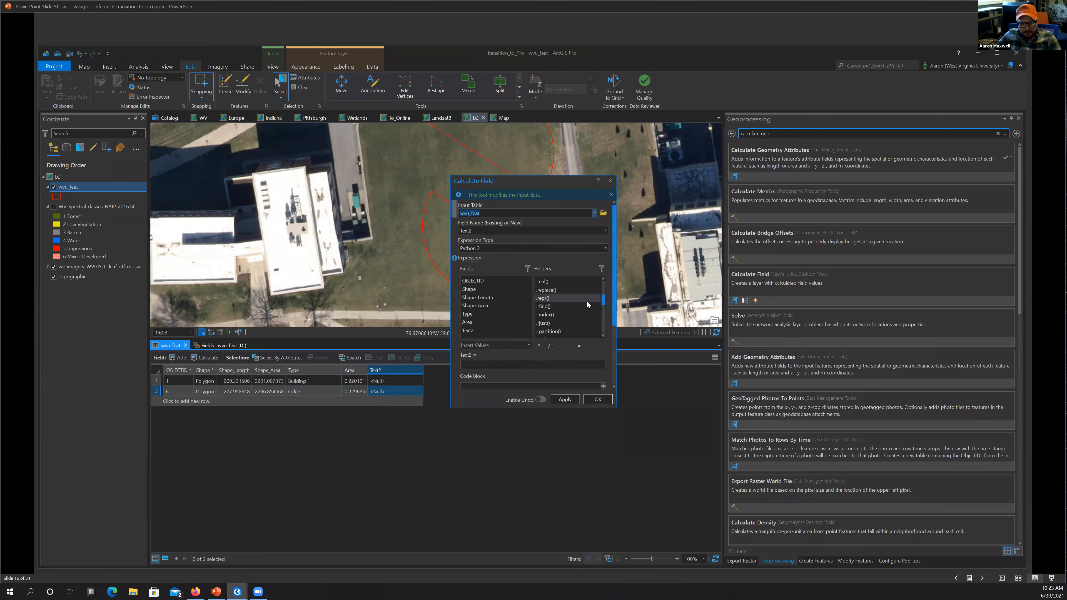
pyautogui.scroll(4, 587, 301)
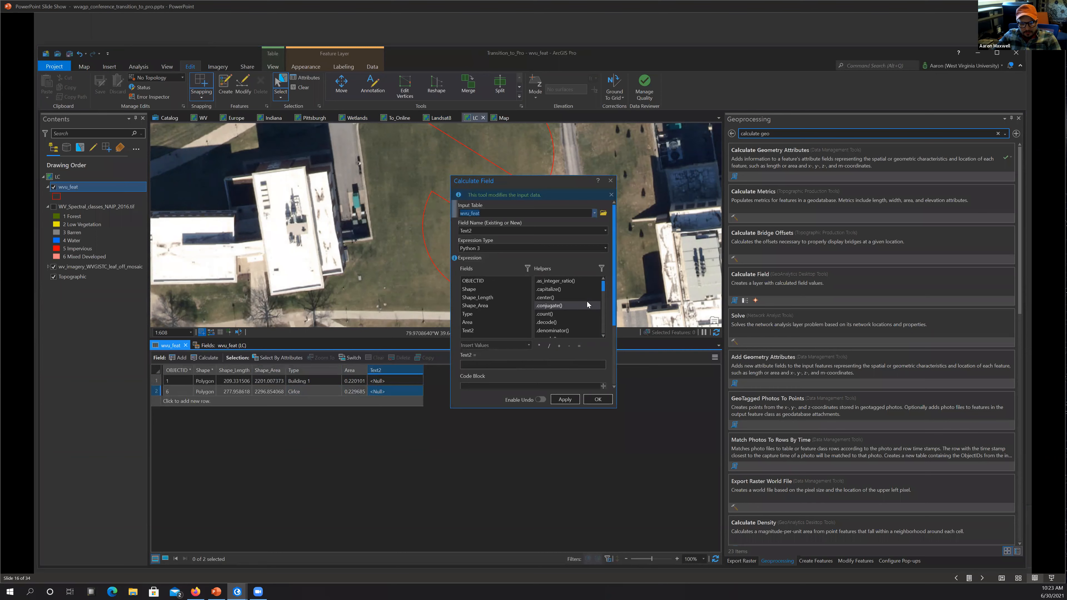
# Try to calculate the Text2 field by joining the text "Name is" with the Type field, and close the tool's result message.
pyautogui.scroll(-3, 579, 322)
pyautogui.click(523, 364)
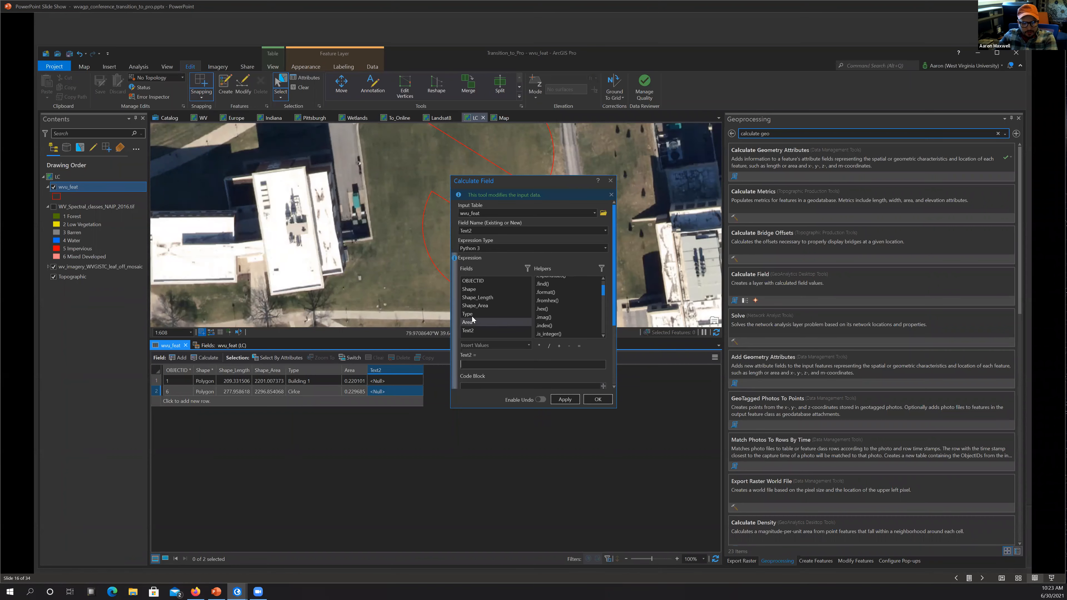
pyautogui.write("'")
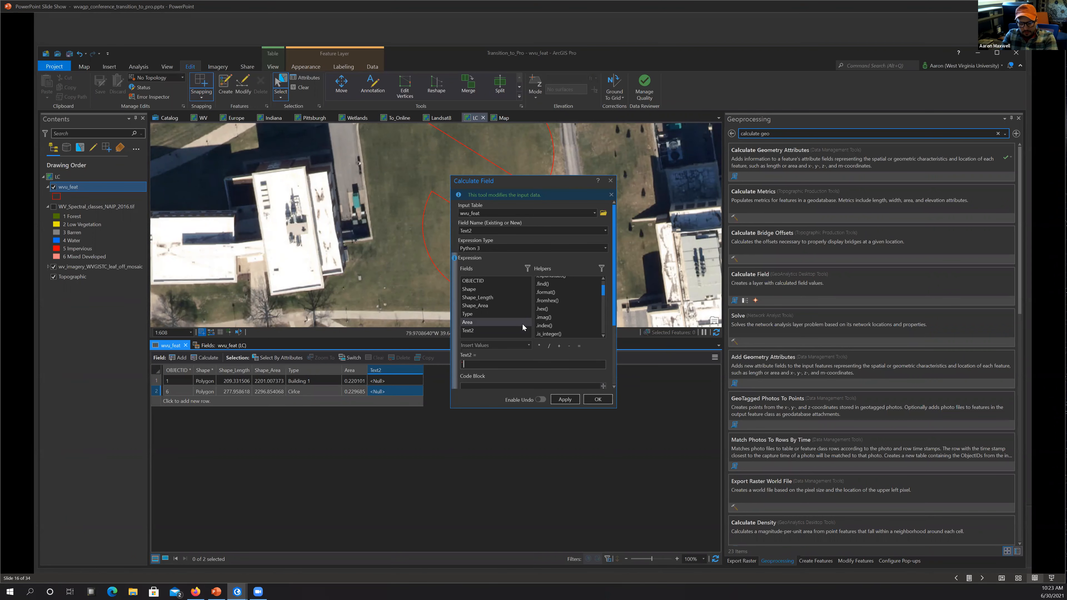
pyautogui.write('Naem')
pyautogui.write('me')
pyautogui.write(' is')
pyautogui.write(' " +')
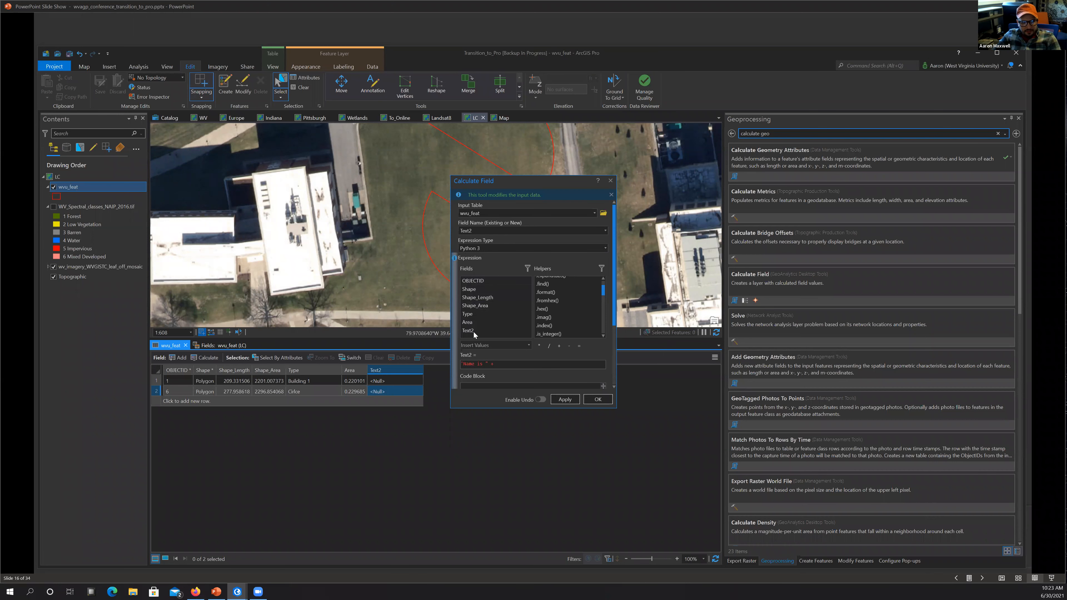
pyautogui.doubleClick(472, 316)
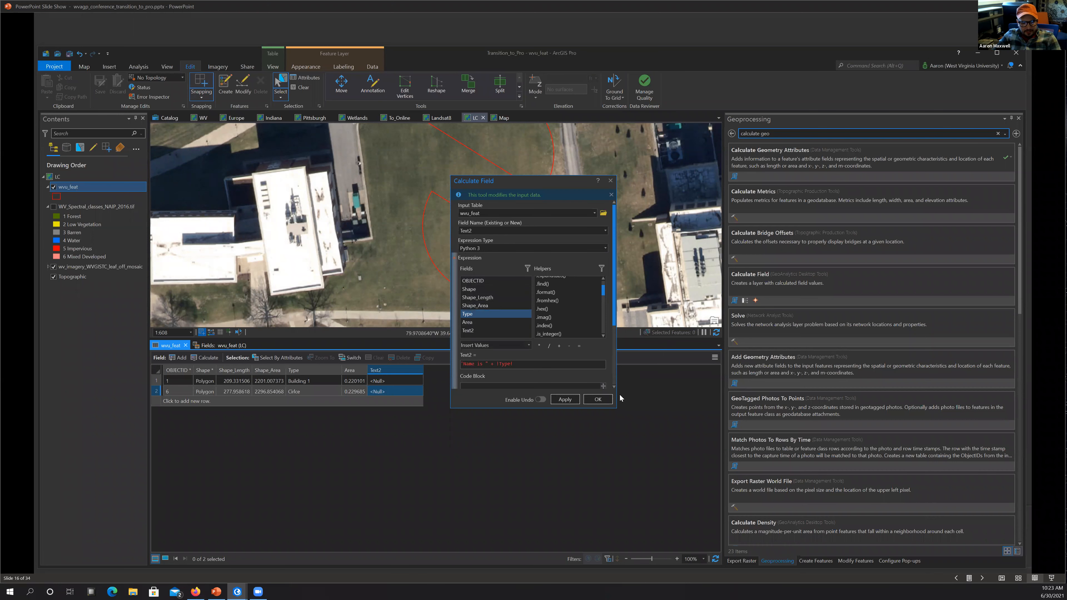
pyautogui.click(563, 400)
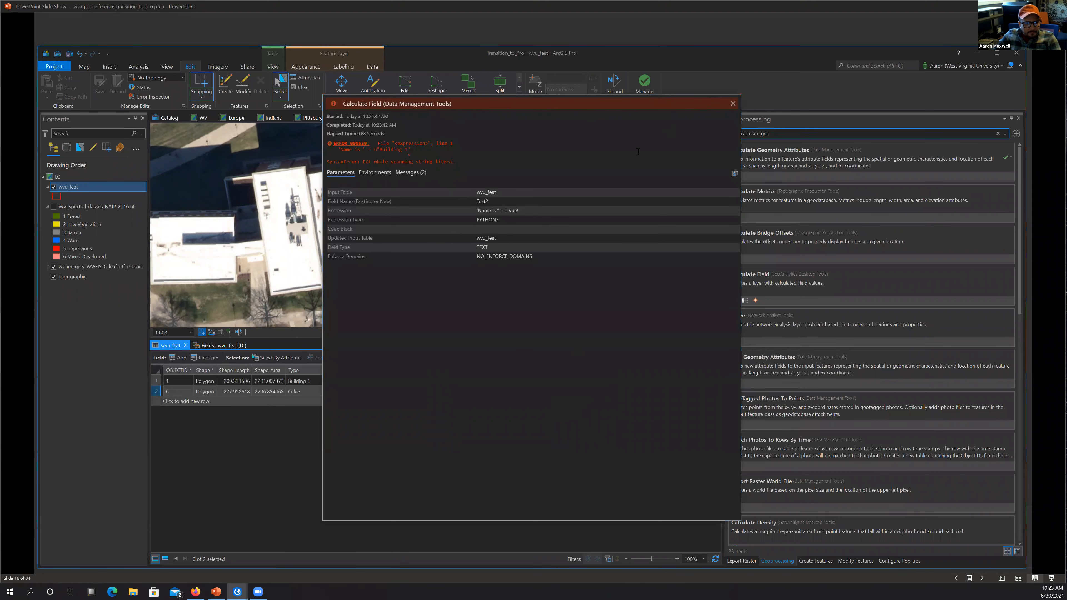
pyautogui.click(733, 103)
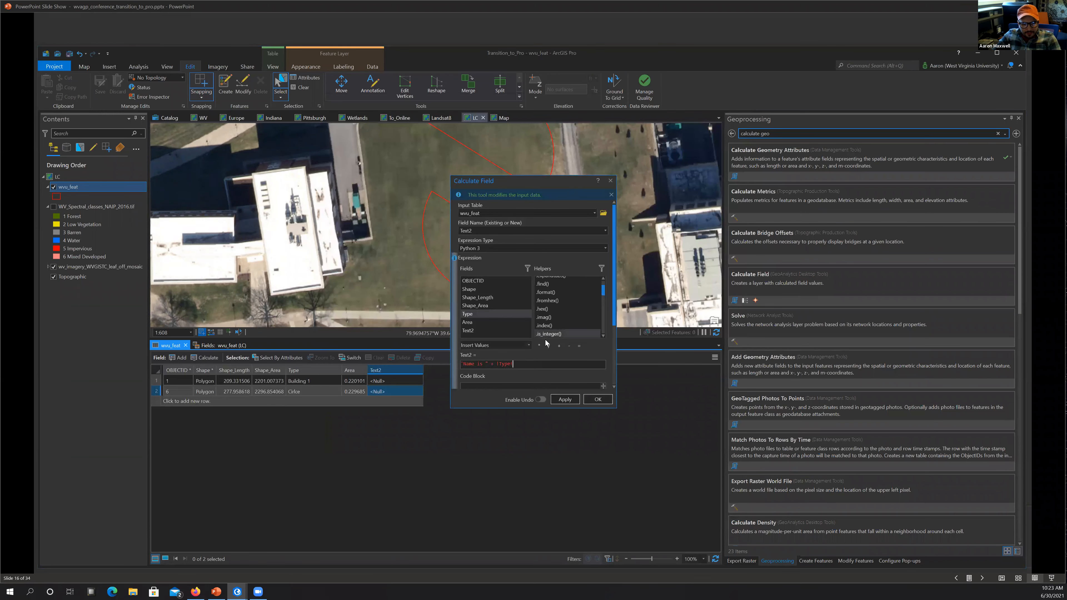
# Load the Concatenate Fields helper as the Text2 expression and clear its placeholder field arguments.
pyautogui.scroll(-3, 572, 298)
pyautogui.scroll(-5, 573, 299)
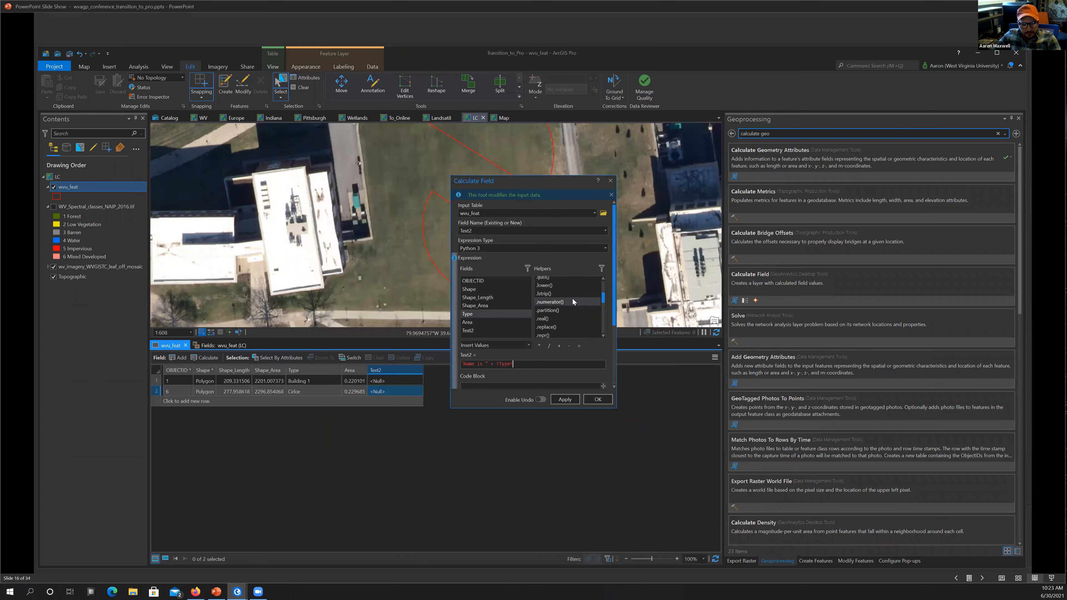
pyautogui.scroll(-2, 572, 306)
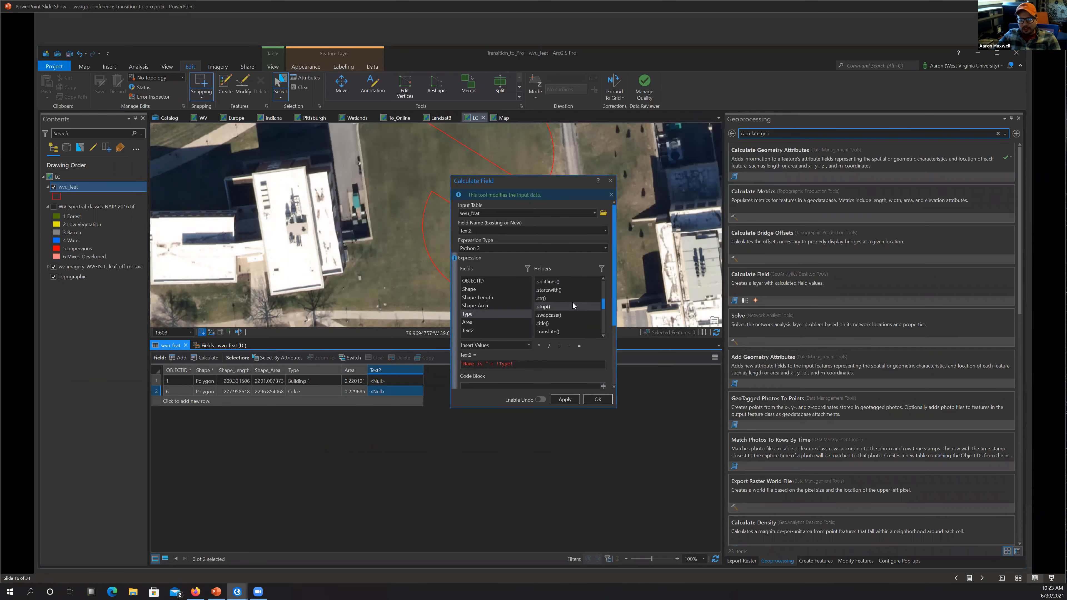
pyautogui.scroll(-5, 572, 301)
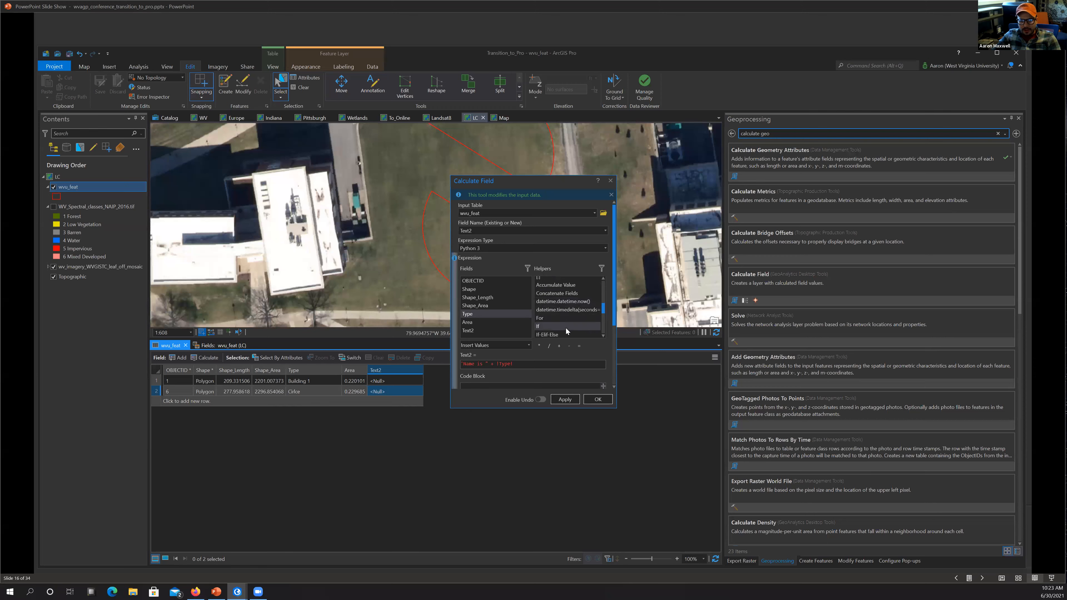
pyautogui.click(559, 292)
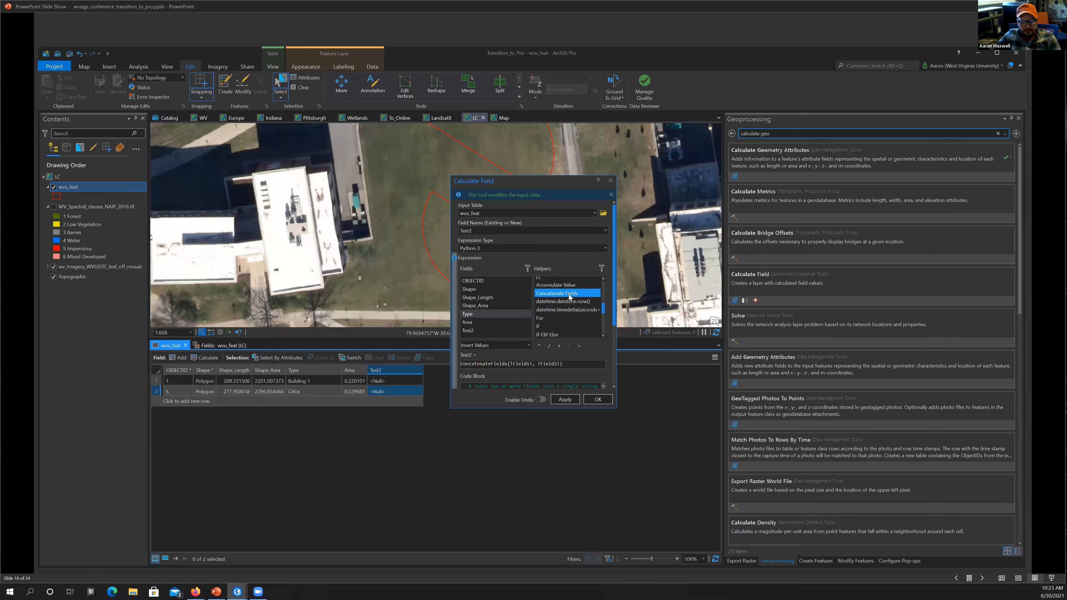
pyautogui.click(561, 364)
pyautogui.press('BackSpace')
pyautogui.press('BackSpace')
pyautogui.press('BackSpace')
pyautogui.press('BackSpace')
pyautogui.press('BackSpace')
pyautogui.press('BackSpace')
pyautogui.press('BackSpace')
pyautogui.press('BackSpace')
pyautogui.press('BackSpace')
pyautogui.press('BackSpace')
pyautogui.press('BackSpace')
pyautogui.press('BackSpace')
pyautogui.press('BackSpace')
pyautogui.press('BackSpace')
pyautogui.press('BackSpace')
pyautogui.press('BackSpace')
pyautogui.press('BackSpace')
pyautogui.press('BackSpace')
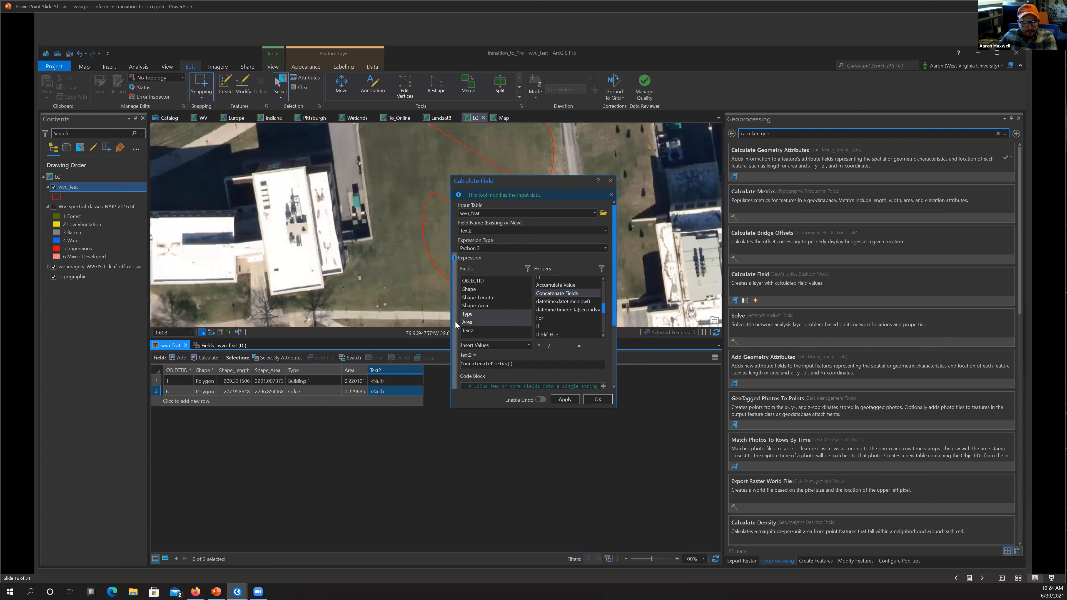
# Calculate Text2 with ConcatenateFields(!Type!, !Type!) and close Calculate Field.
pyautogui.doubleClick(466, 319)
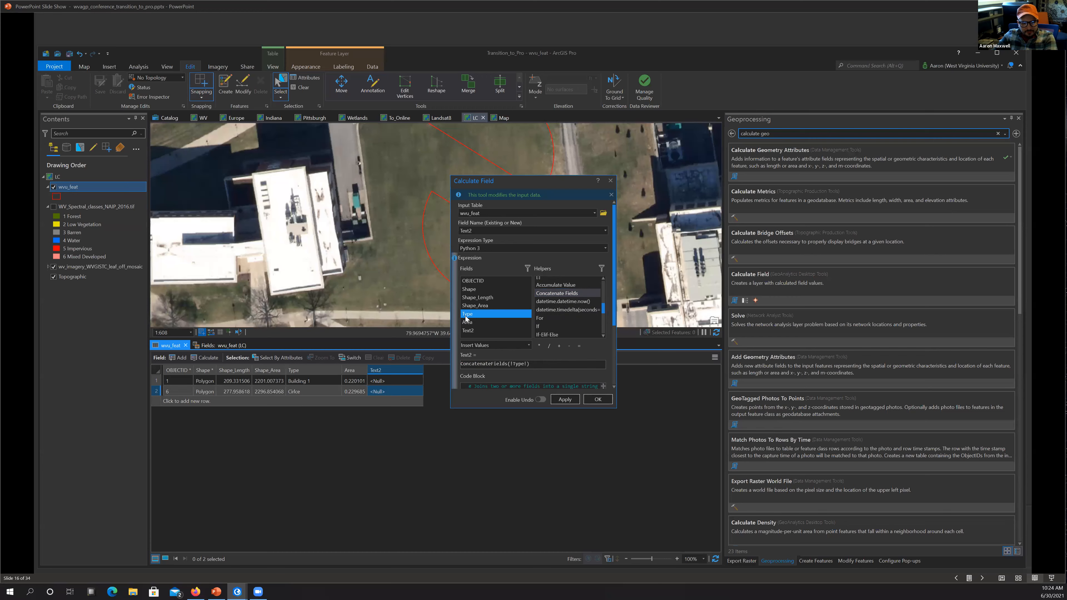
pyautogui.click(528, 365)
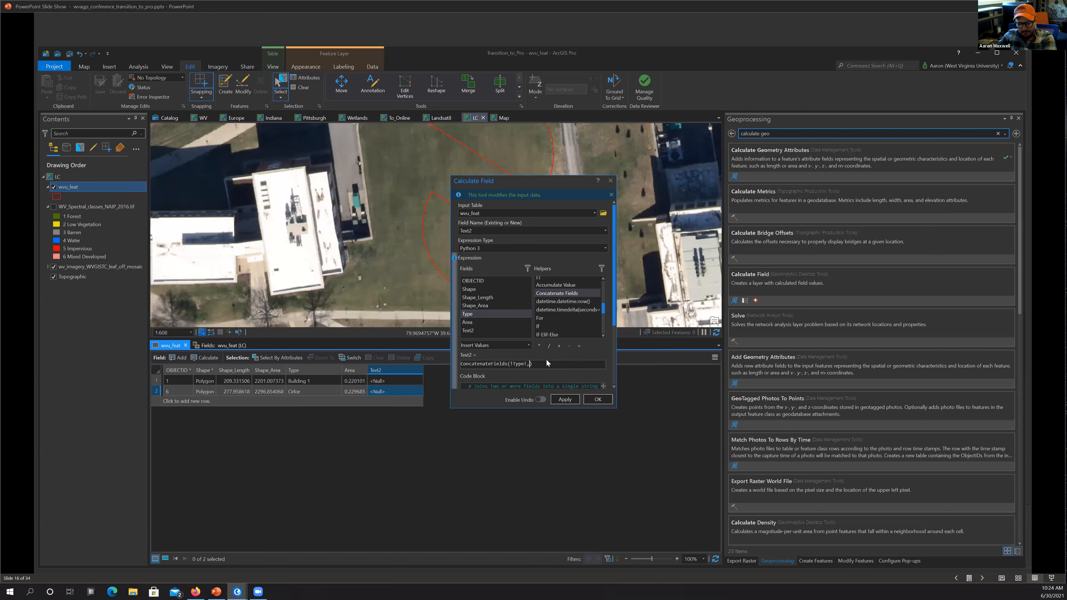
pyautogui.doubleClick(467, 314)
pyautogui.click(563, 400)
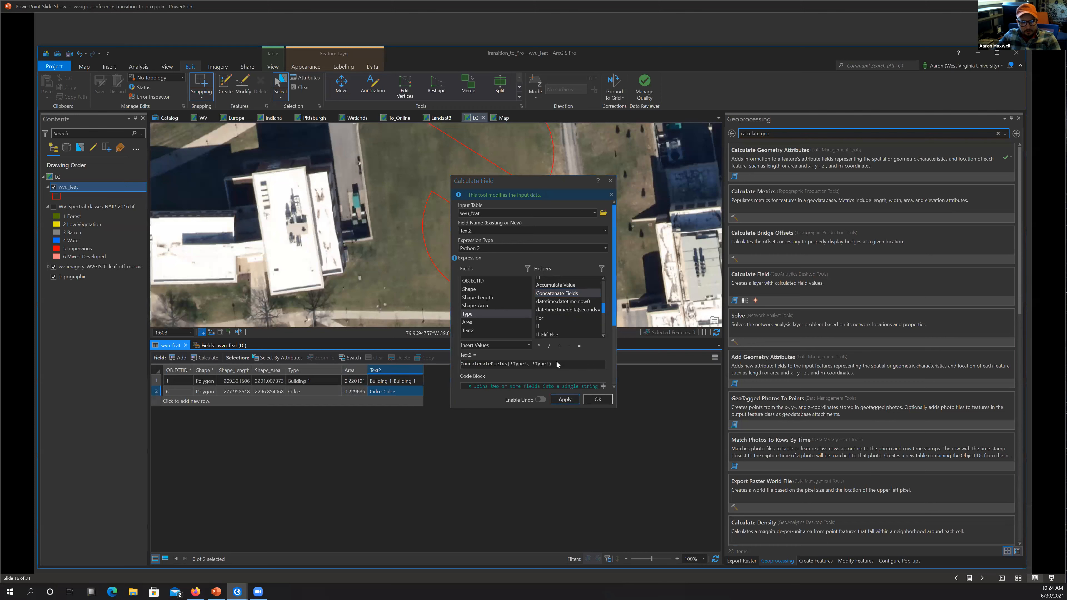
pyautogui.click(610, 181)
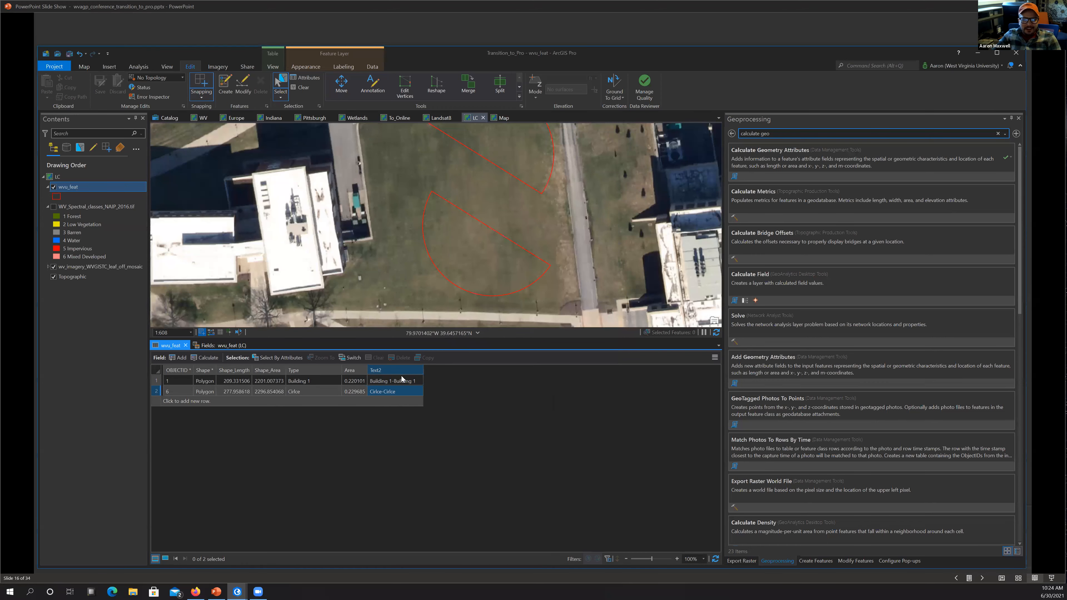
# Close the wvu_feat attribute table and its Fields view.
pyautogui.click(383, 393)
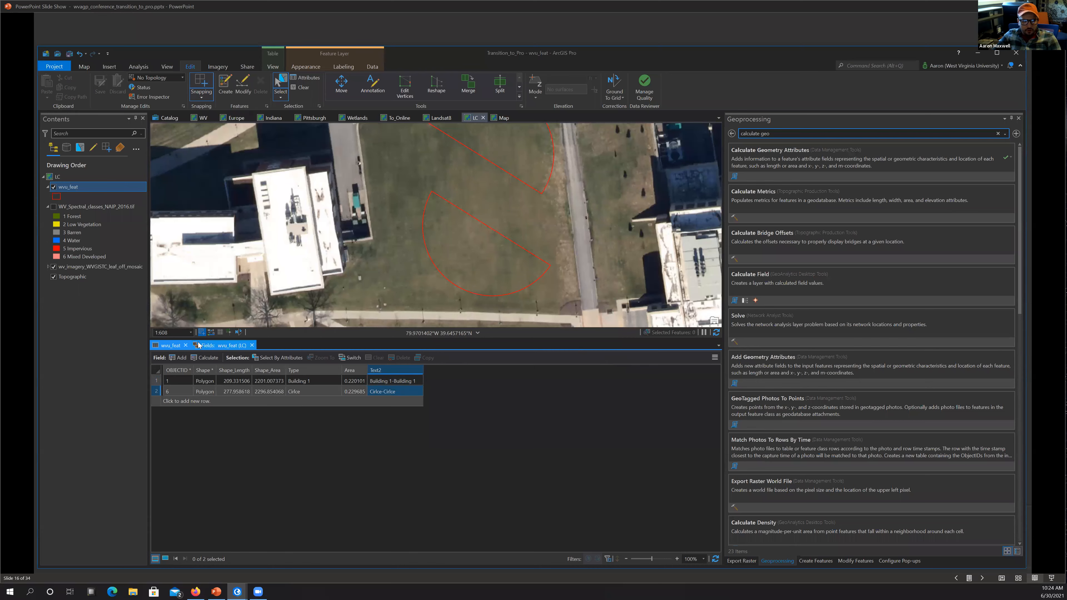
pyautogui.click(185, 345)
pyautogui.click(212, 345)
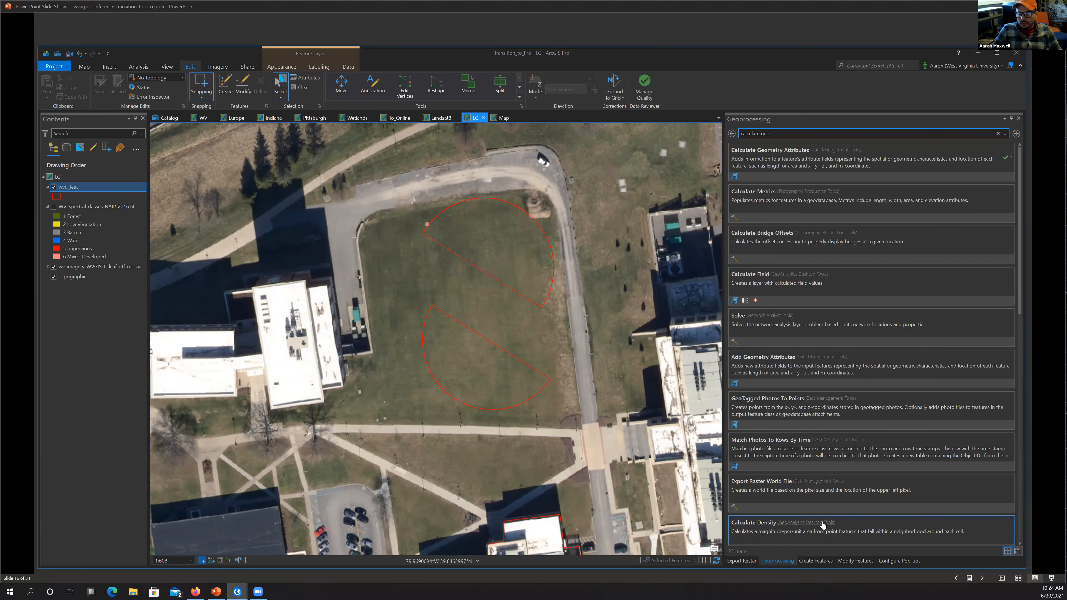
# Show the Create Features pane and remove the wvu_feat layer from the LC map.
pyautogui.click(815, 561)
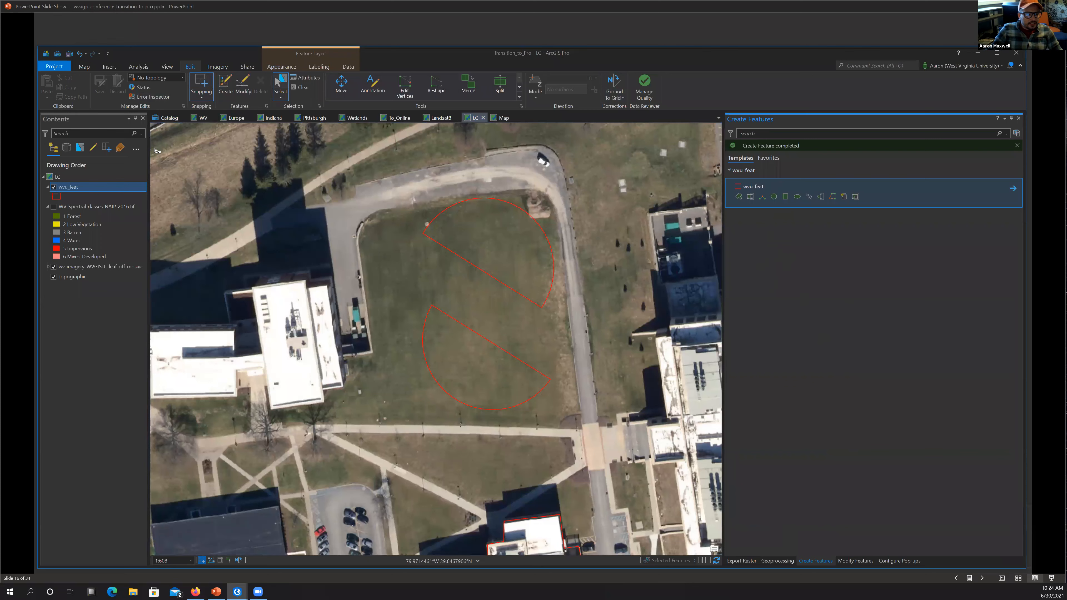
pyautogui.rightClick(79, 191)
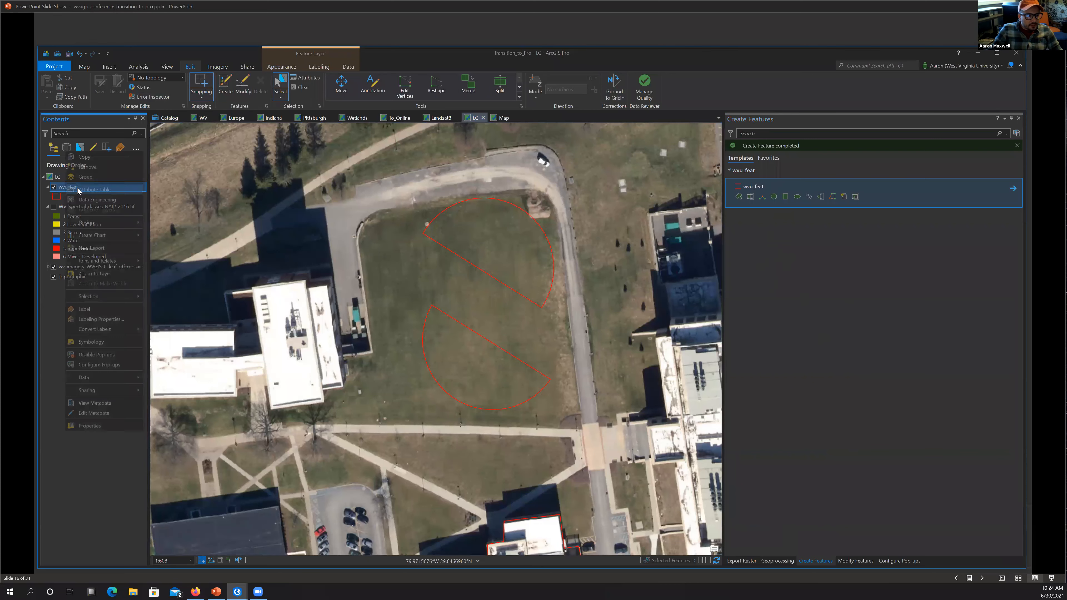
pyautogui.click(89, 167)
pyautogui.click(215, 592)
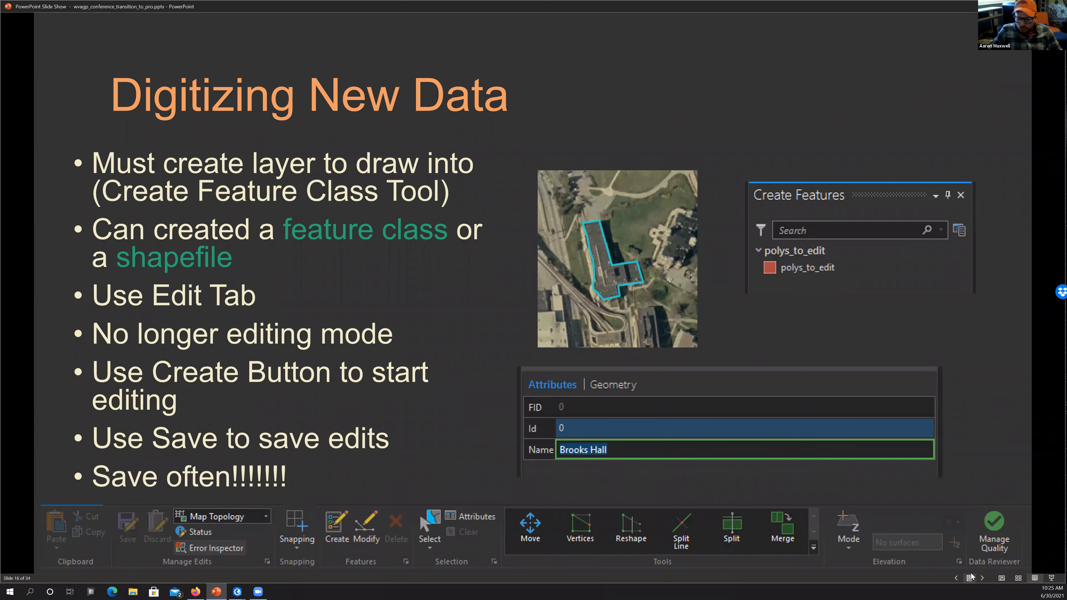
pyautogui.click(983, 578)
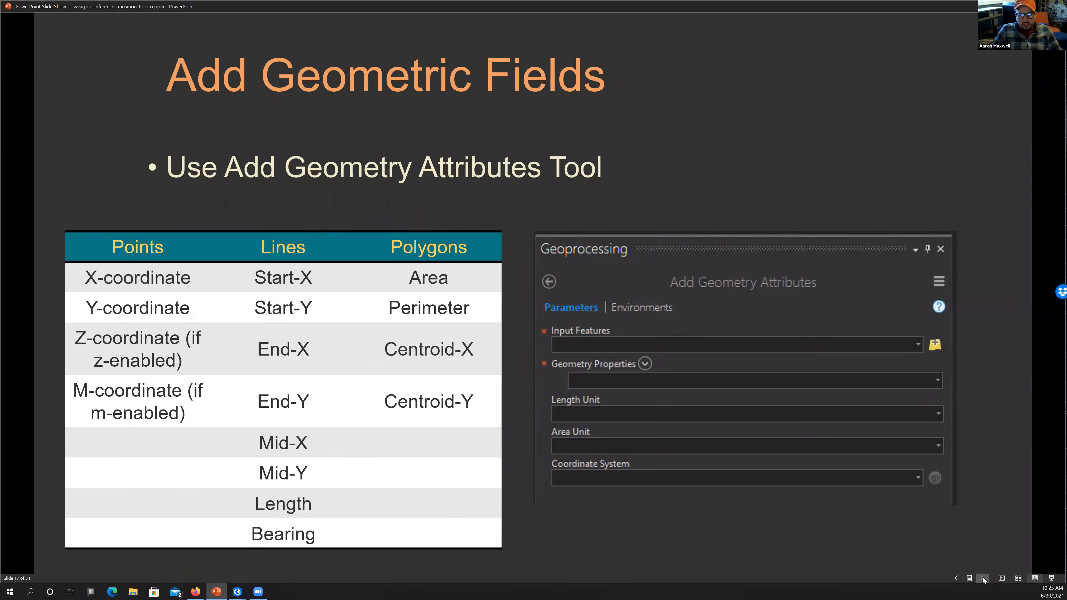
pyautogui.click(983, 577)
pyautogui.click(957, 579)
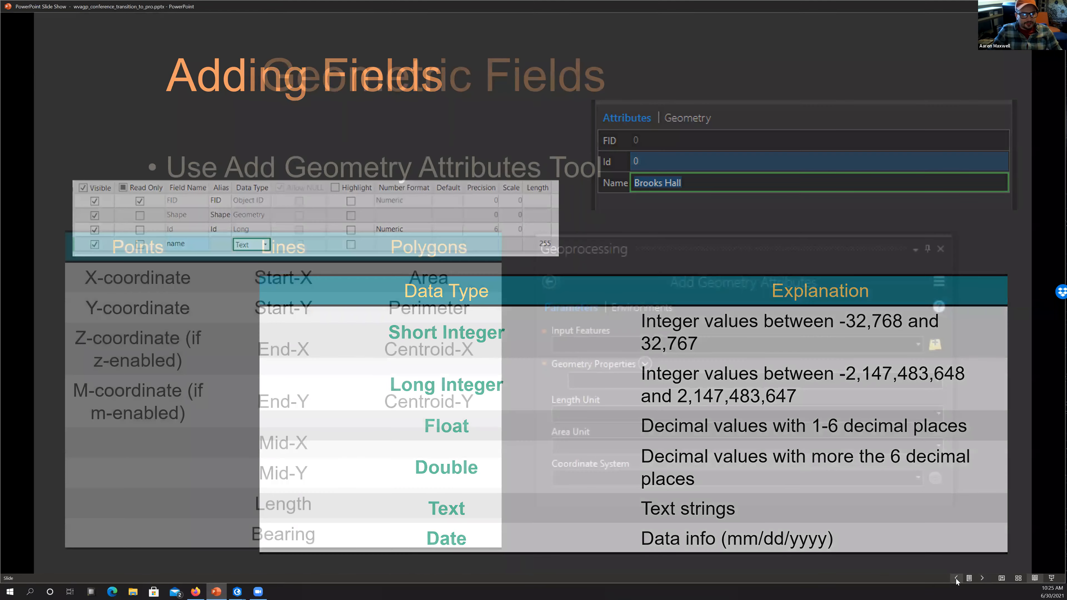
pyautogui.click(982, 578)
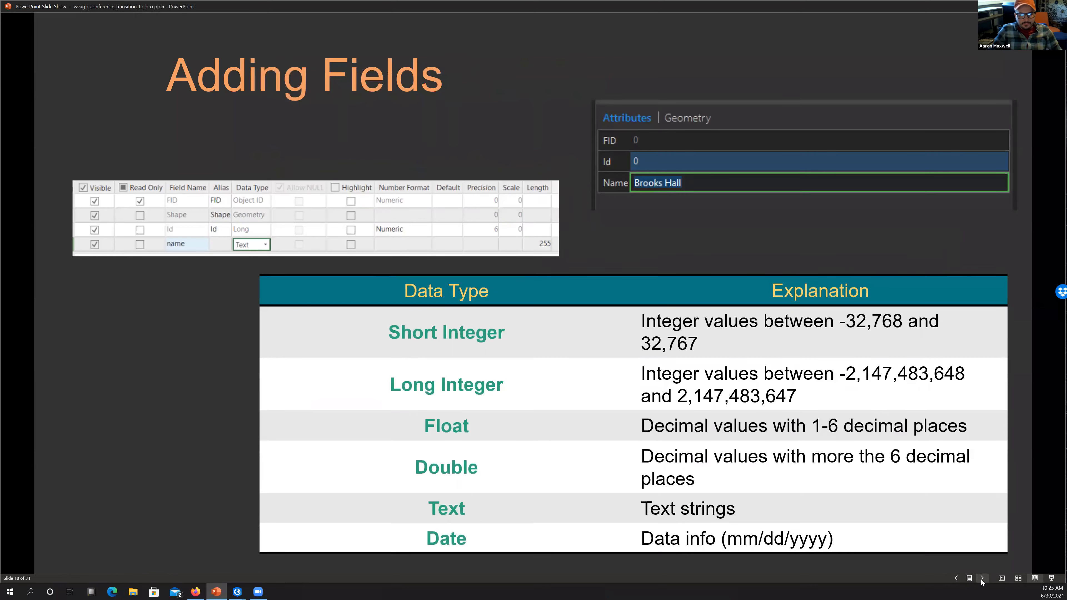
pyautogui.click(981, 578)
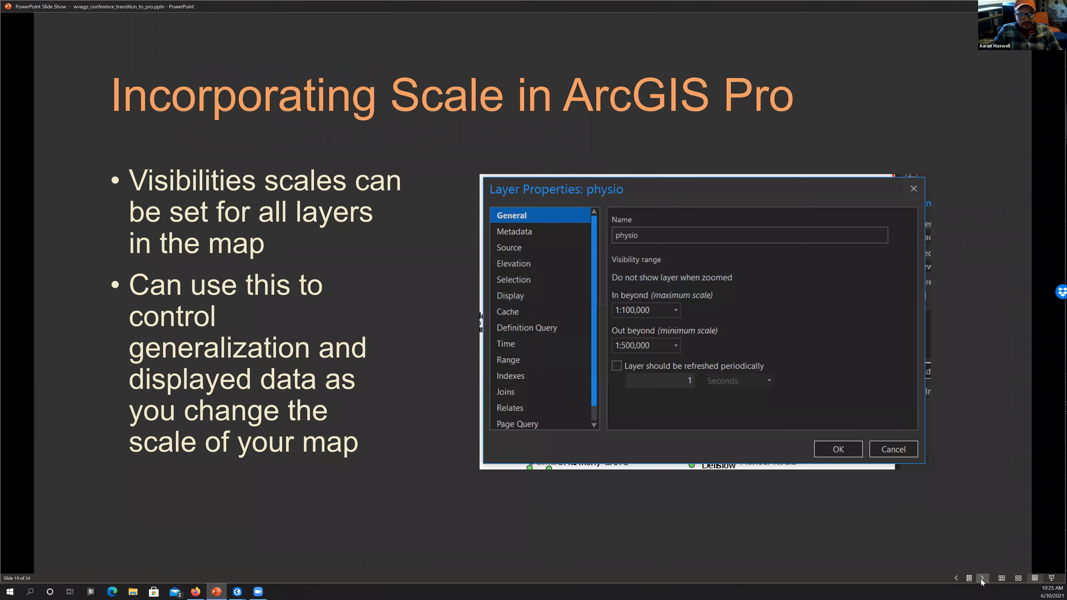
pyautogui.click(982, 579)
pyautogui.click(956, 579)
# Switch back to ArcGIS Pro and make the WV_Spectral_classes_NAIP_2016.tif layer visible in the LC map.
pyautogui.hotkey('alt', 'Tab')
pyautogui.click(54, 187)
pyautogui.scroll(-4, 288, 265)
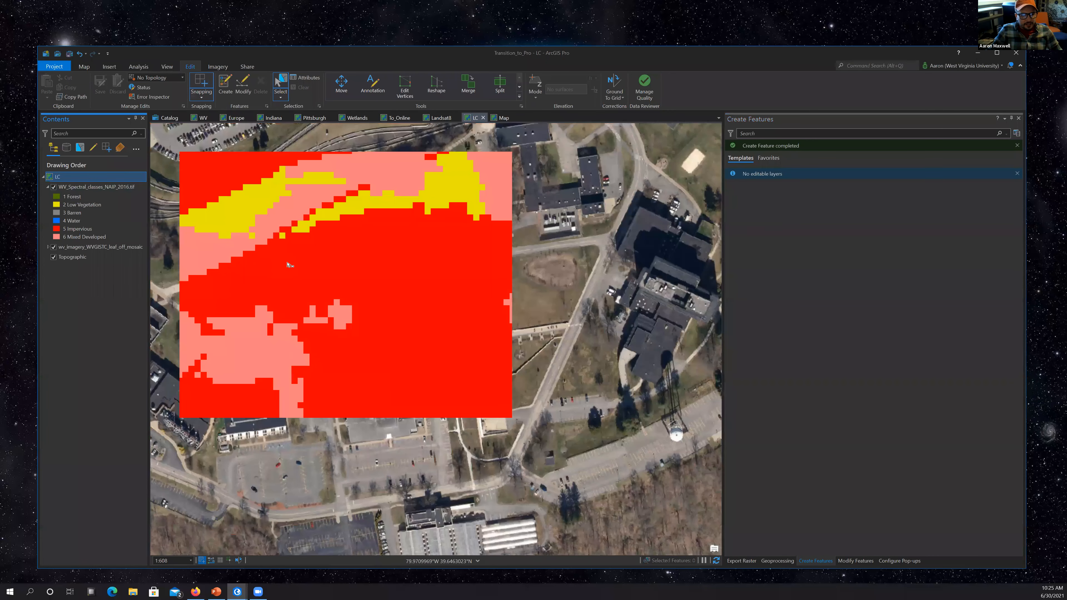
pyautogui.scroll(-6, 287, 265)
pyautogui.scroll(-2, 348, 275)
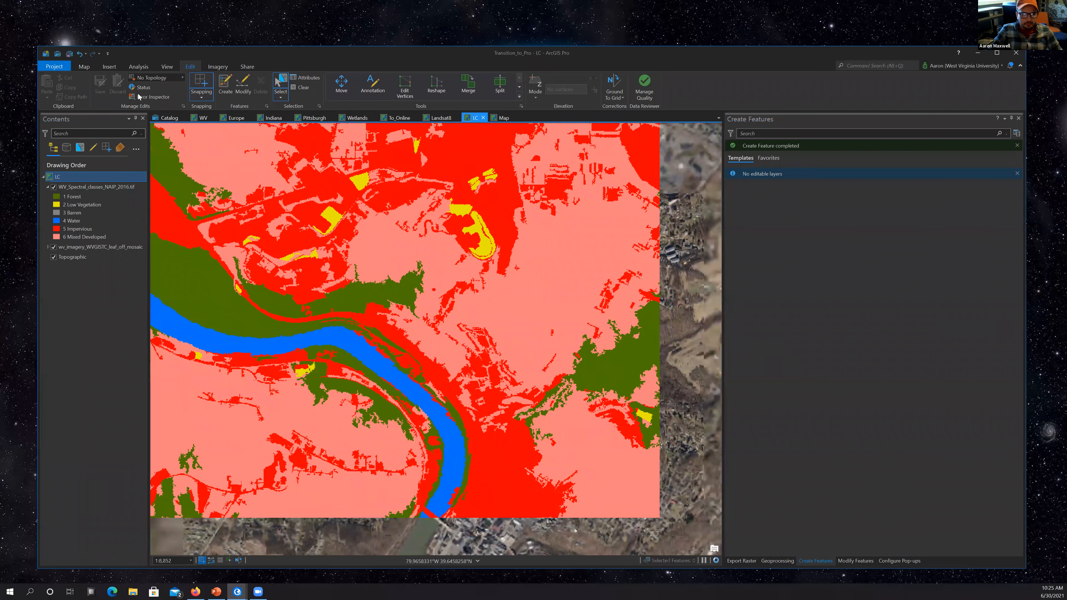
pyautogui.scroll(-2, 339, 210)
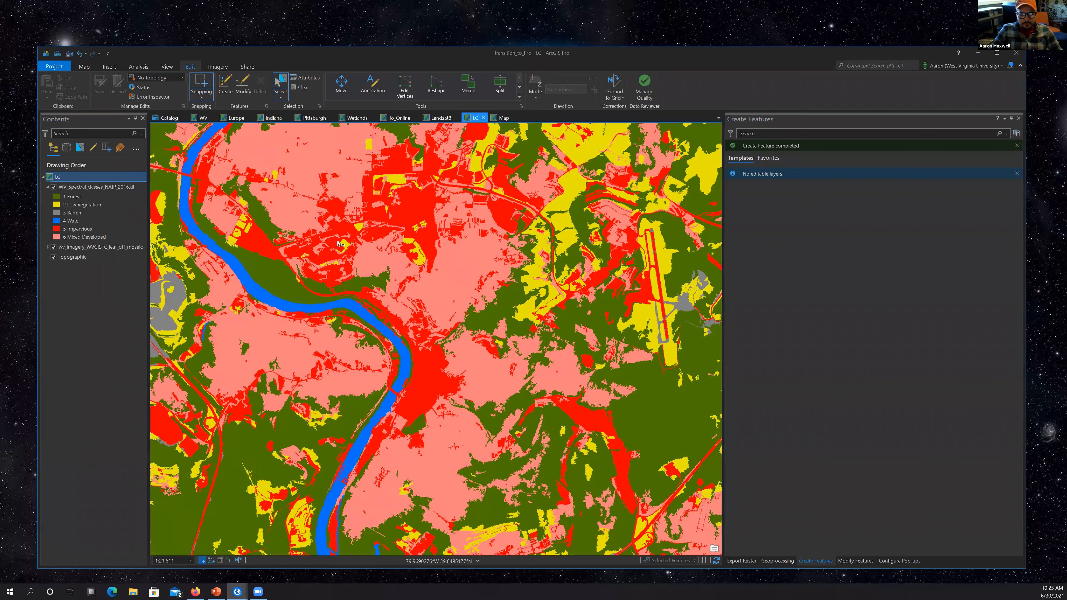
pyautogui.scroll(-1, 340, 243)
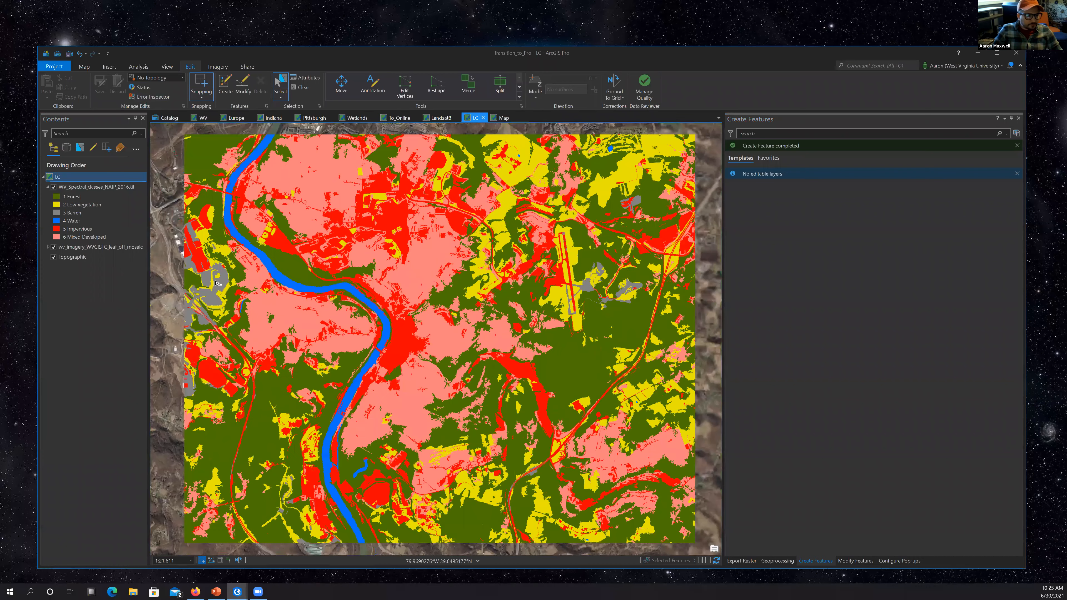
pyautogui.scroll(-4, 217, 282)
# Hide the WV_Spectral_classes_NAIP_2016.tif layer when zoomed in beyond 1:50,000 or out beyond 1:100,000.
pyautogui.rightClick(80, 186)
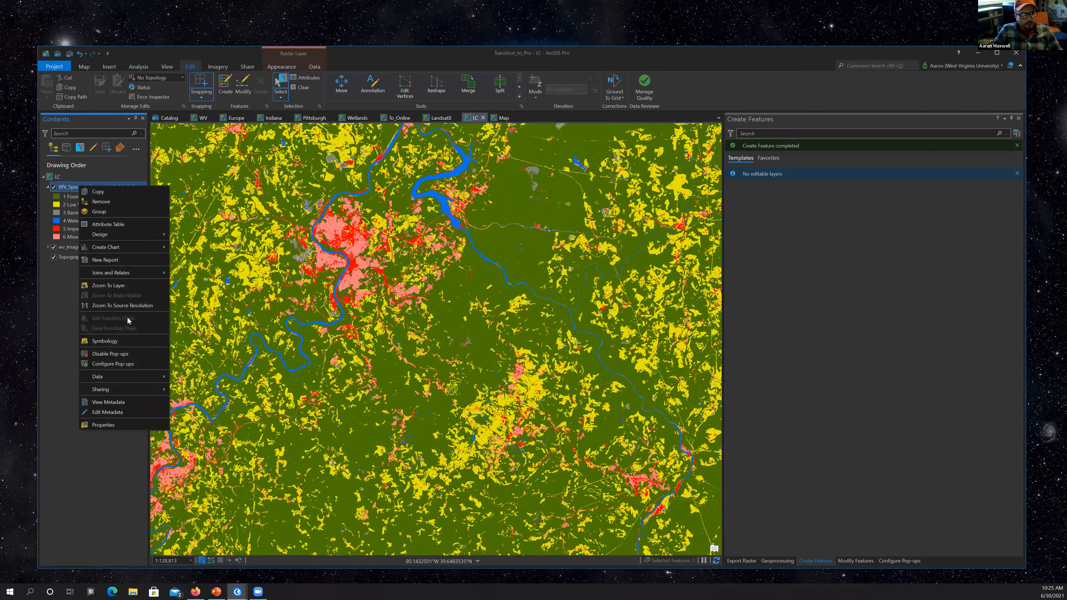
pyautogui.click(117, 425)
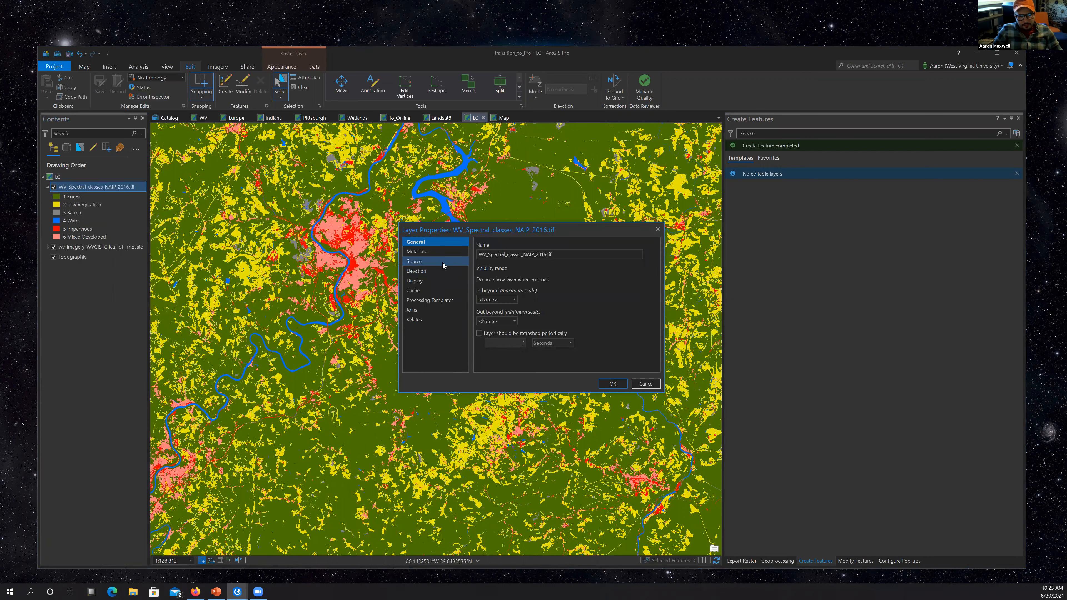
pyautogui.click(424, 281)
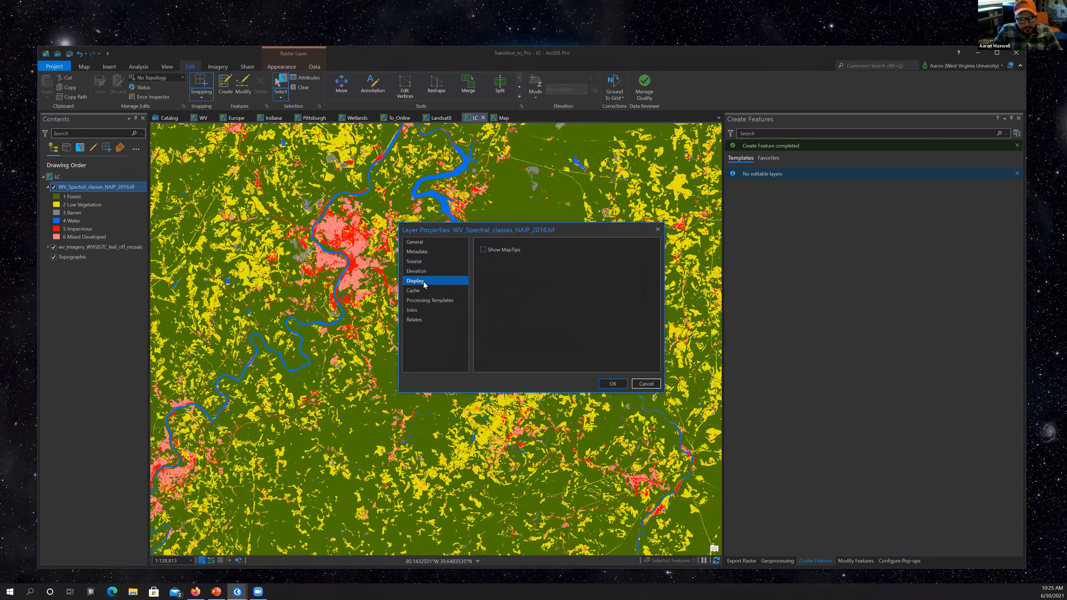
pyautogui.click(415, 242)
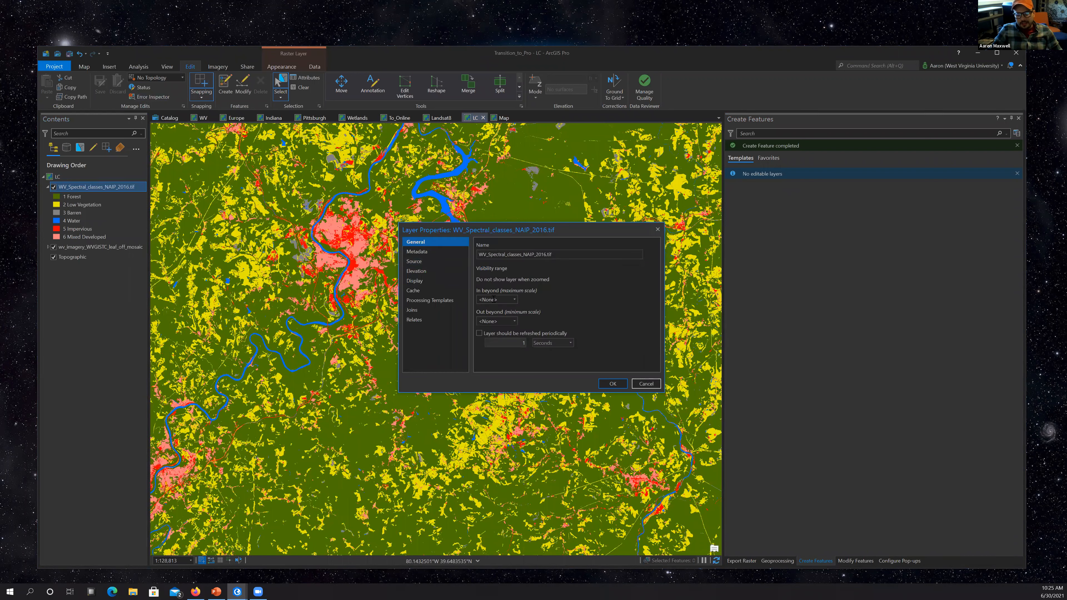
pyautogui.click(515, 300)
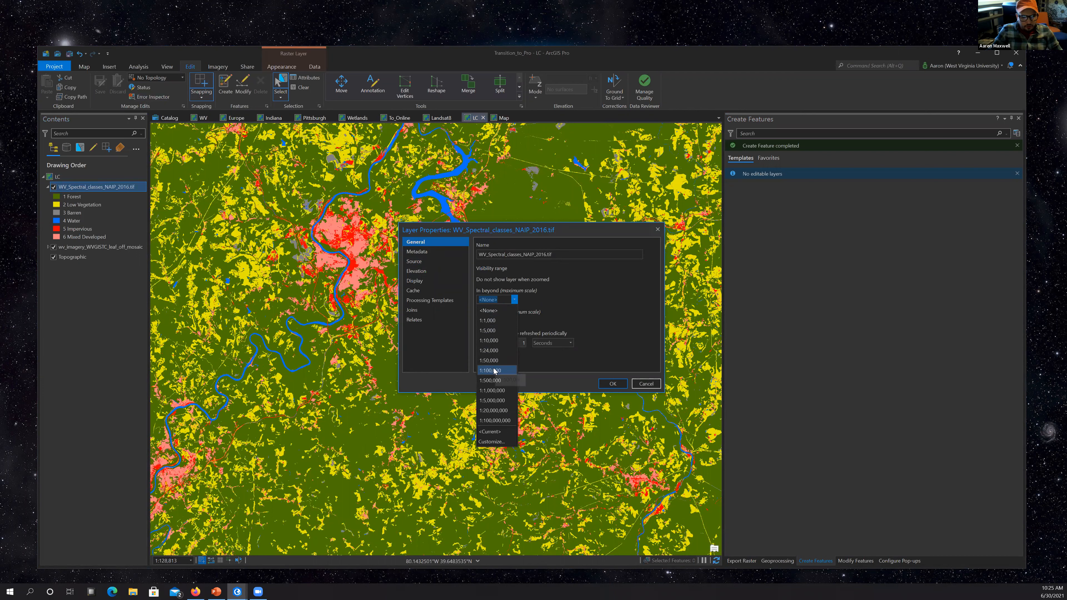
pyautogui.click(490, 360)
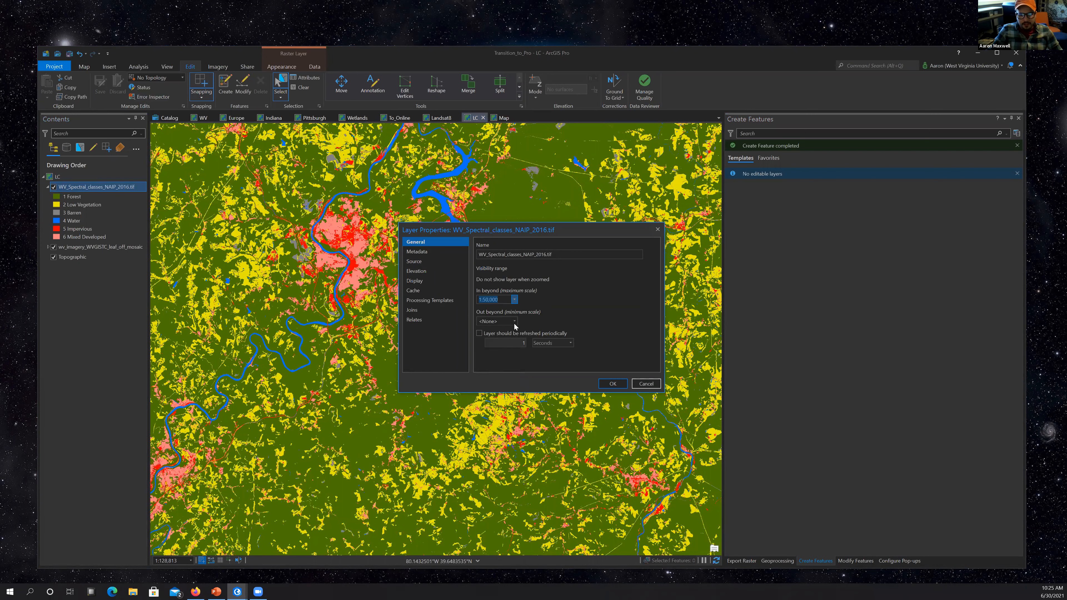
pyautogui.click(514, 322)
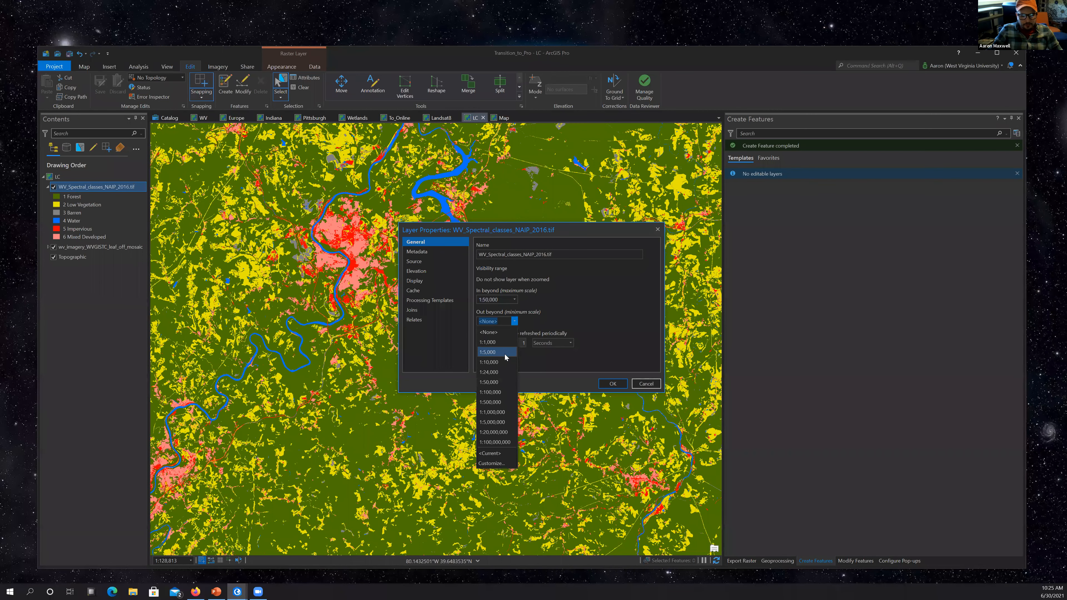
pyautogui.click(499, 393)
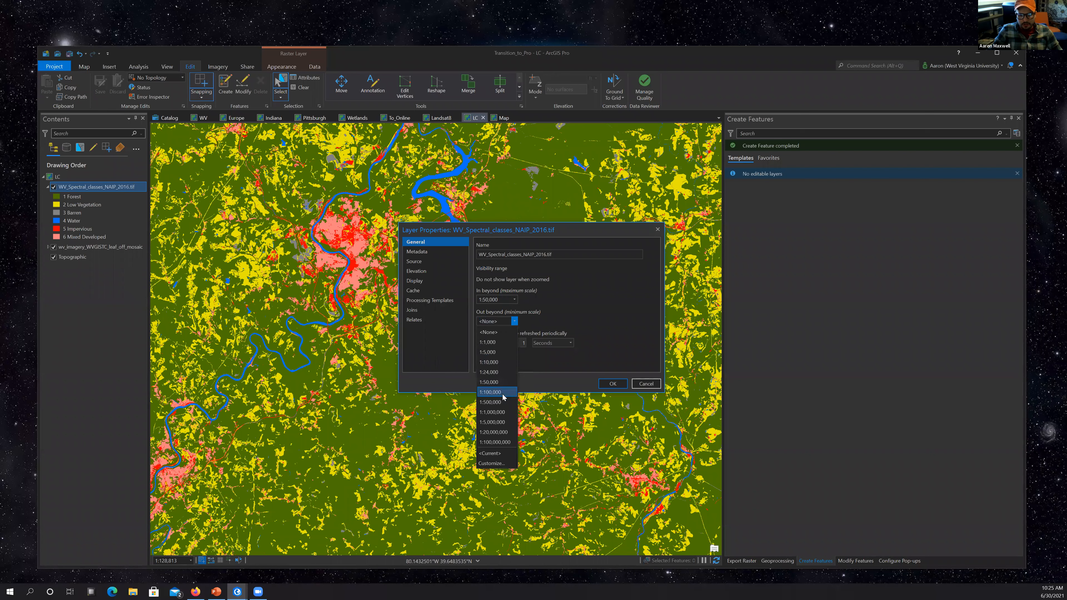
pyautogui.click(615, 387)
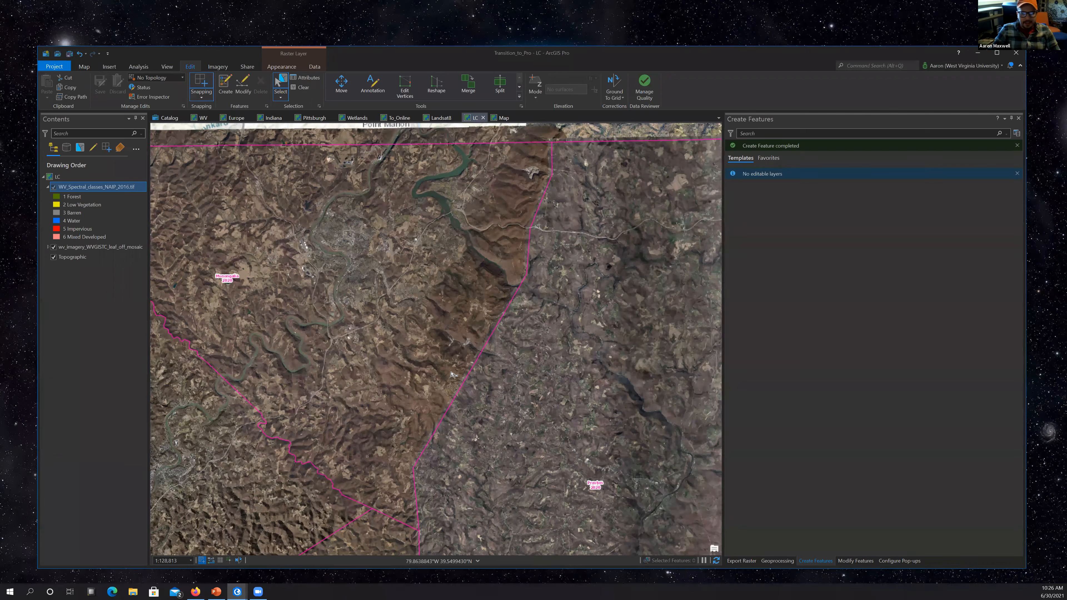
# Check the land-cover layer's scale-dependent visibility across map scales inside and outside its visibility range.
pyautogui.scroll(2, 455, 372)
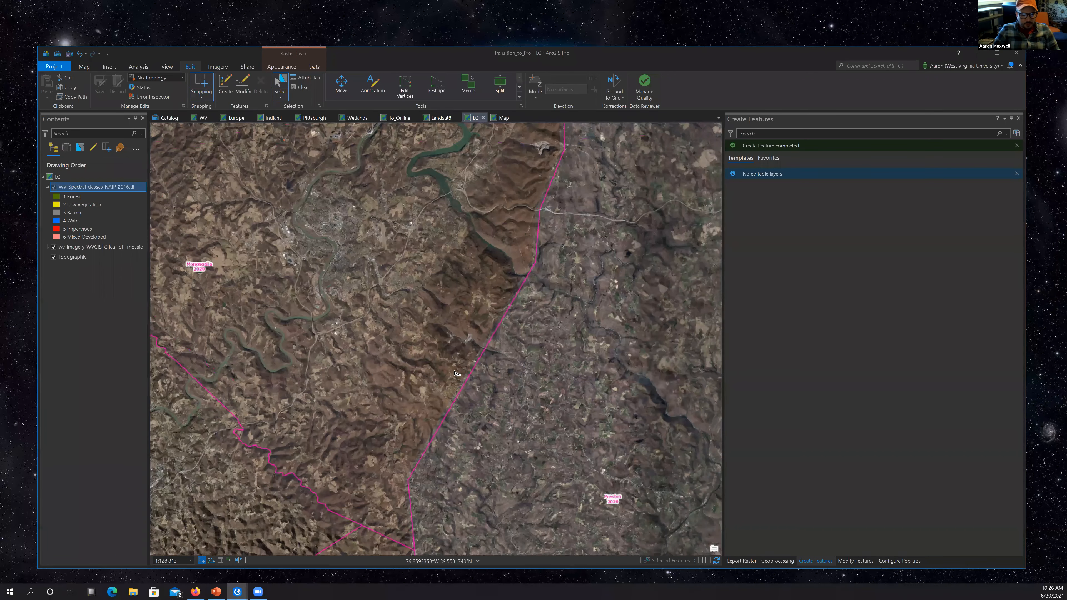
pyautogui.scroll(2, 455, 372)
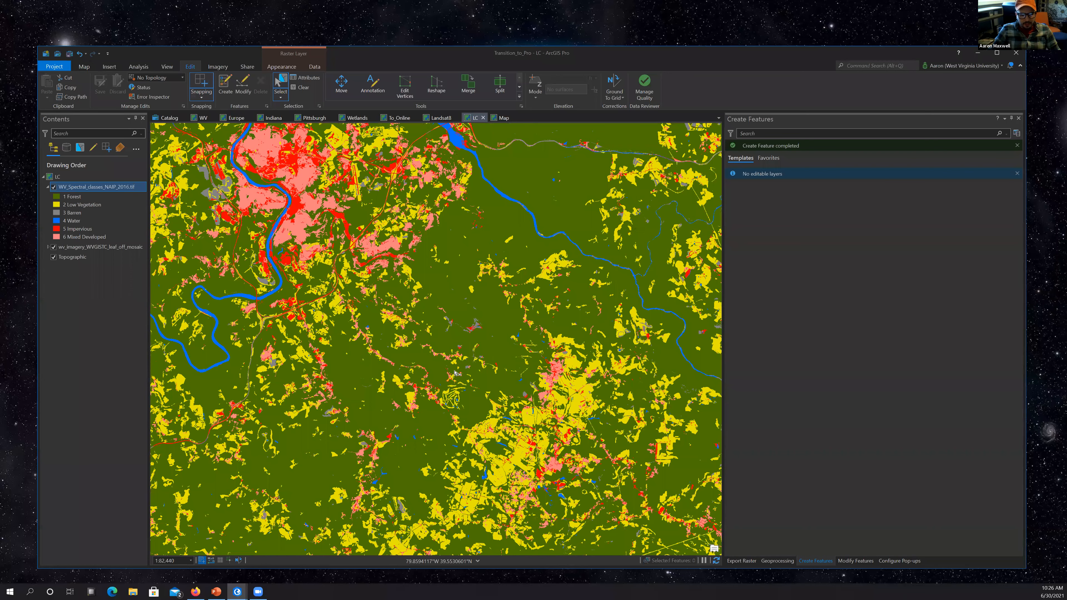
pyautogui.scroll(4, 455, 372)
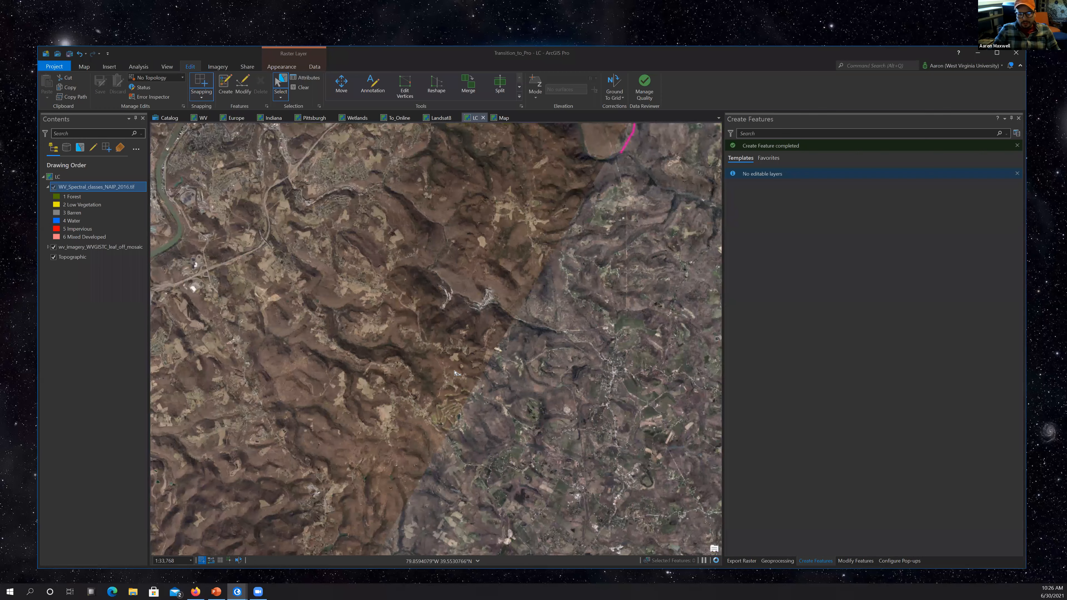
pyautogui.scroll(3, 456, 372)
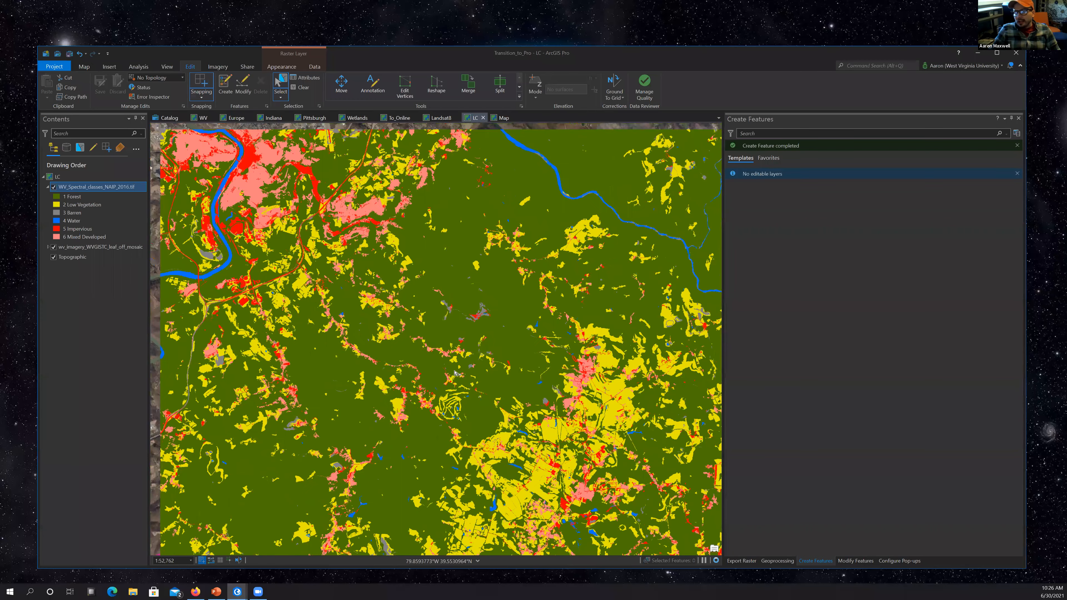
pyautogui.scroll(-3, 456, 373)
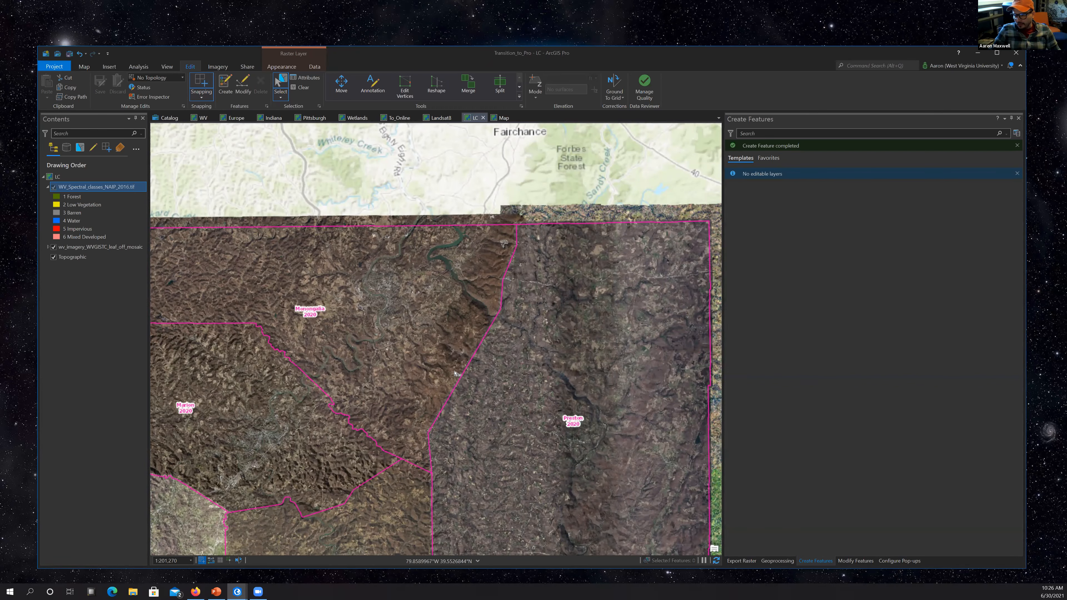
pyautogui.scroll(2, 352, 372)
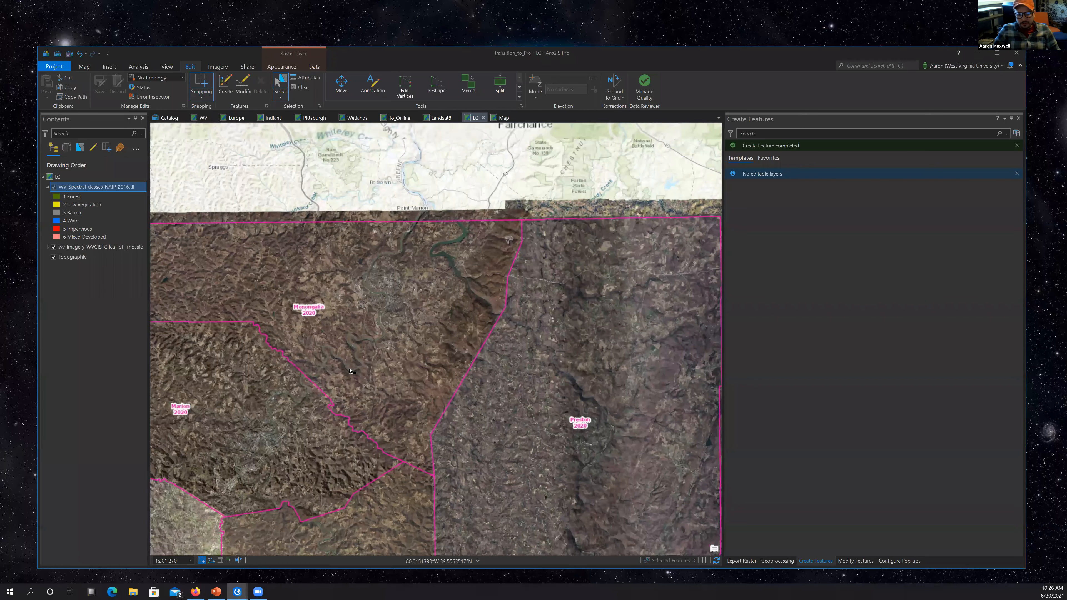
pyautogui.scroll(2, 492, 370)
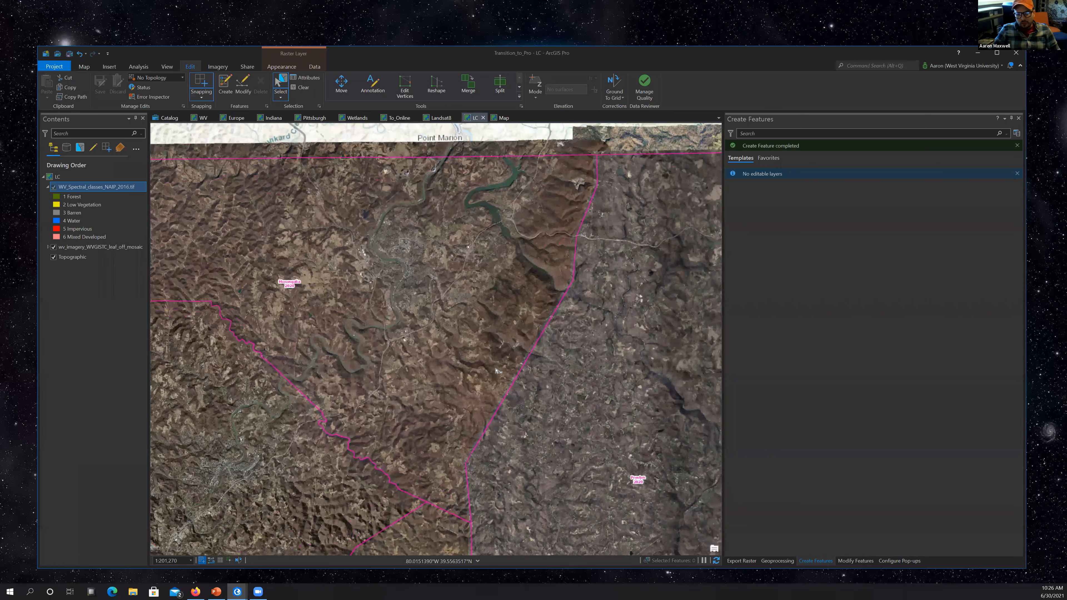
pyautogui.scroll(-2, 547, 374)
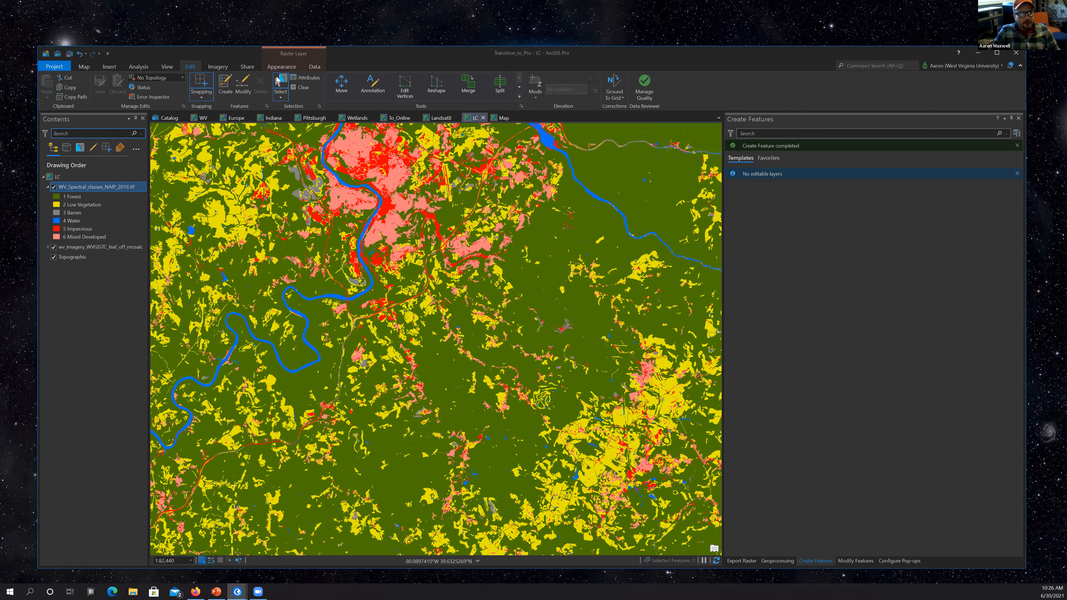
# Create a new basemap in the project.
pyautogui.click(109, 66)
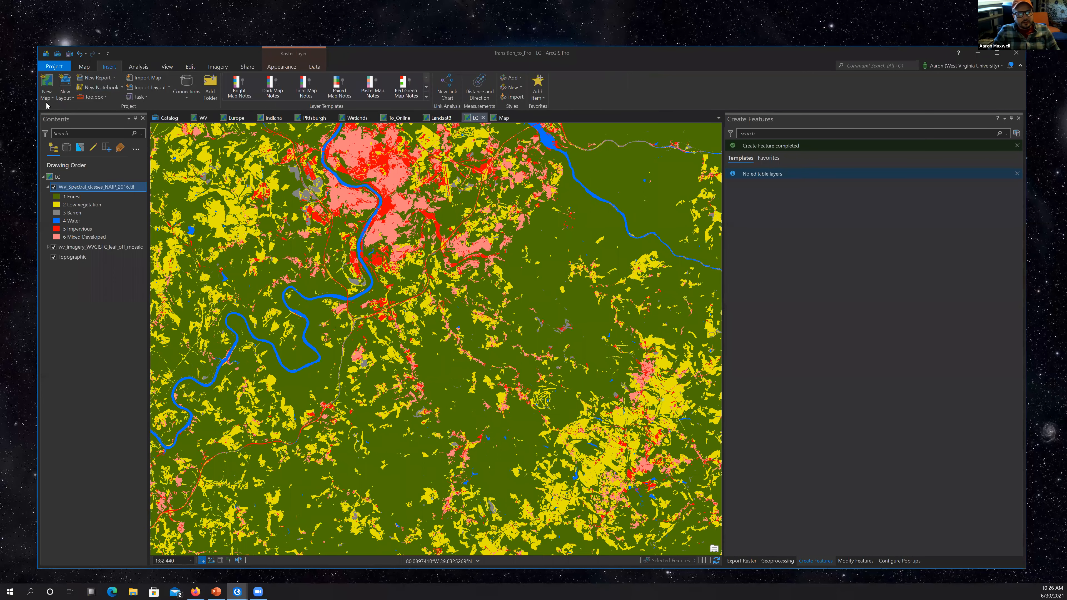
pyautogui.click(49, 99)
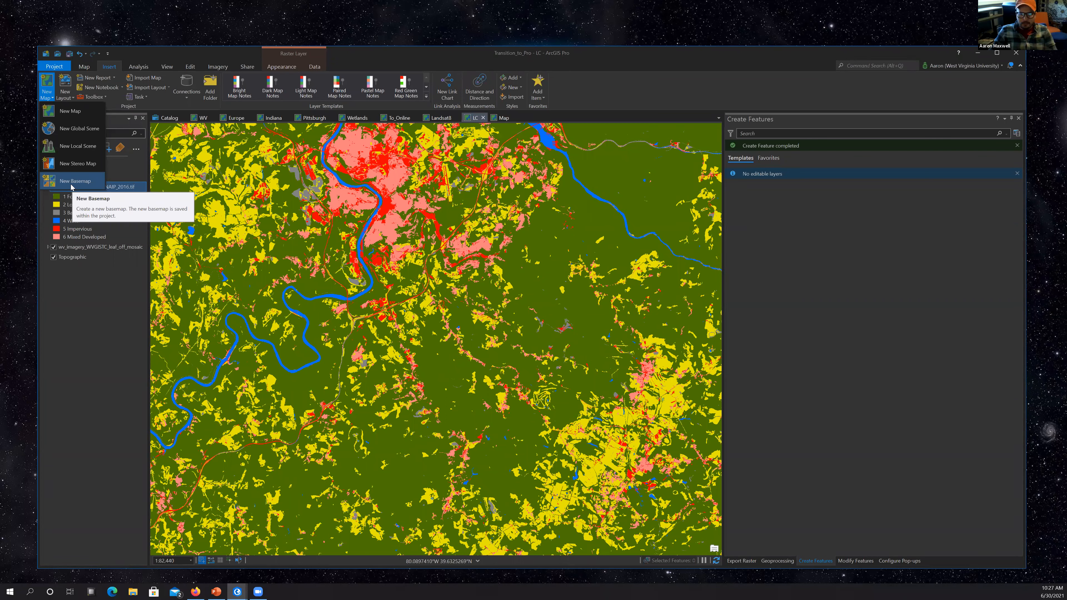
pyautogui.click(73, 181)
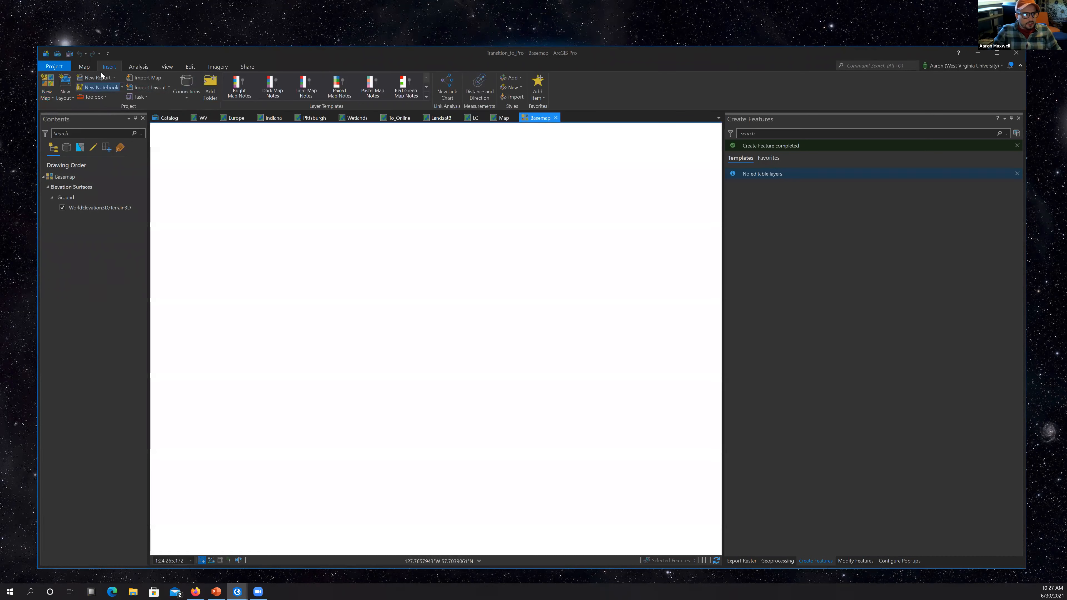
# Add wv_imagery_WVGISTC_leaf_off_mosaic from the WVU server's Imagery_BaseMaps_EarthCover folder to the new basemap and save the project.
pyautogui.click(88, 67)
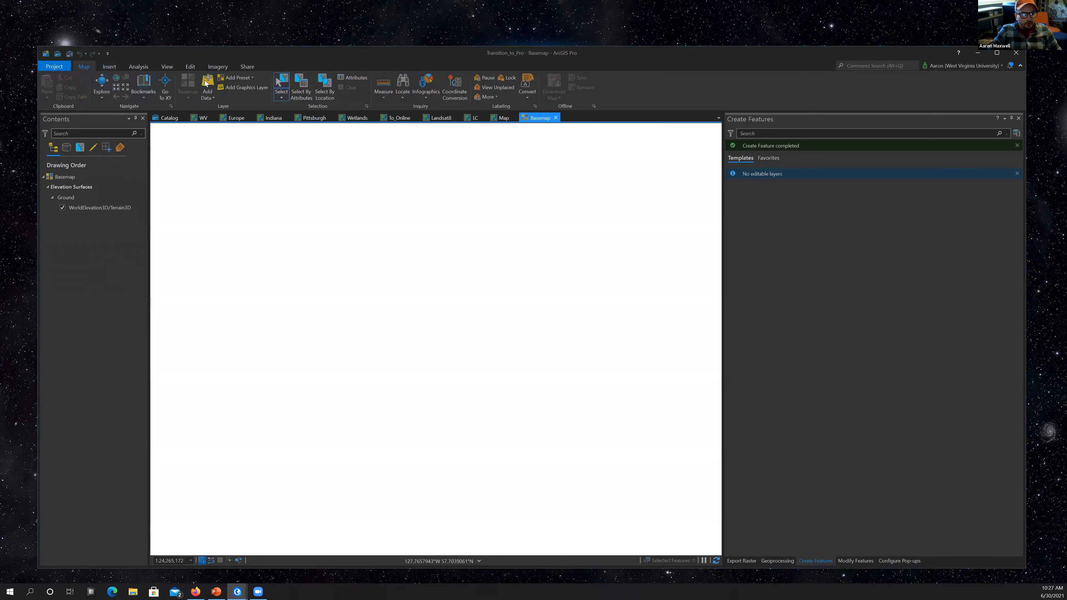
pyautogui.click(206, 82)
pyautogui.doubleClick(194, 186)
pyautogui.doubleClick(408, 175)
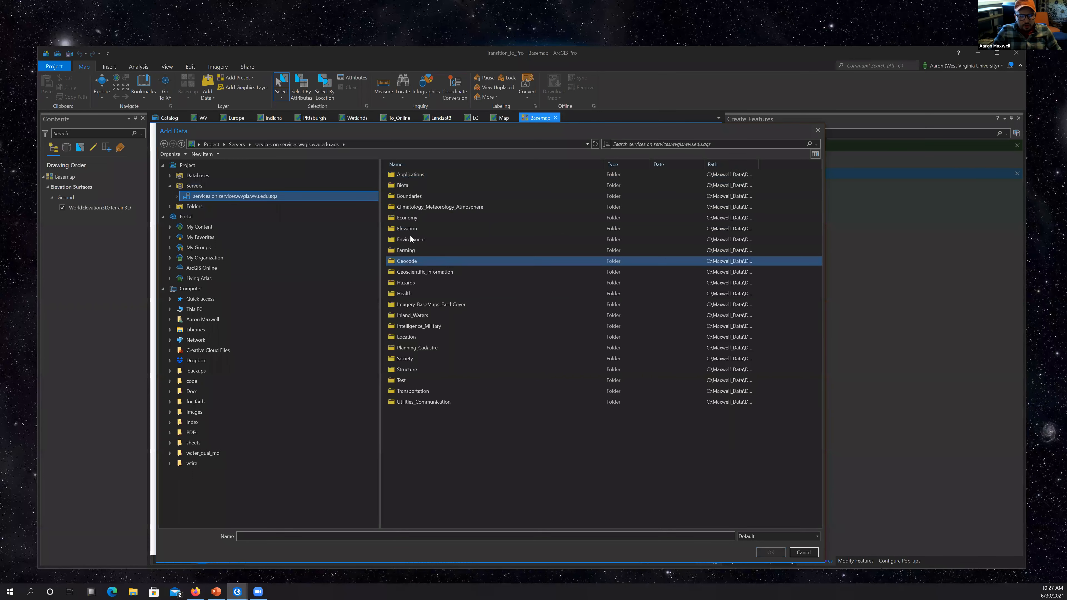
pyautogui.doubleClick(430, 304)
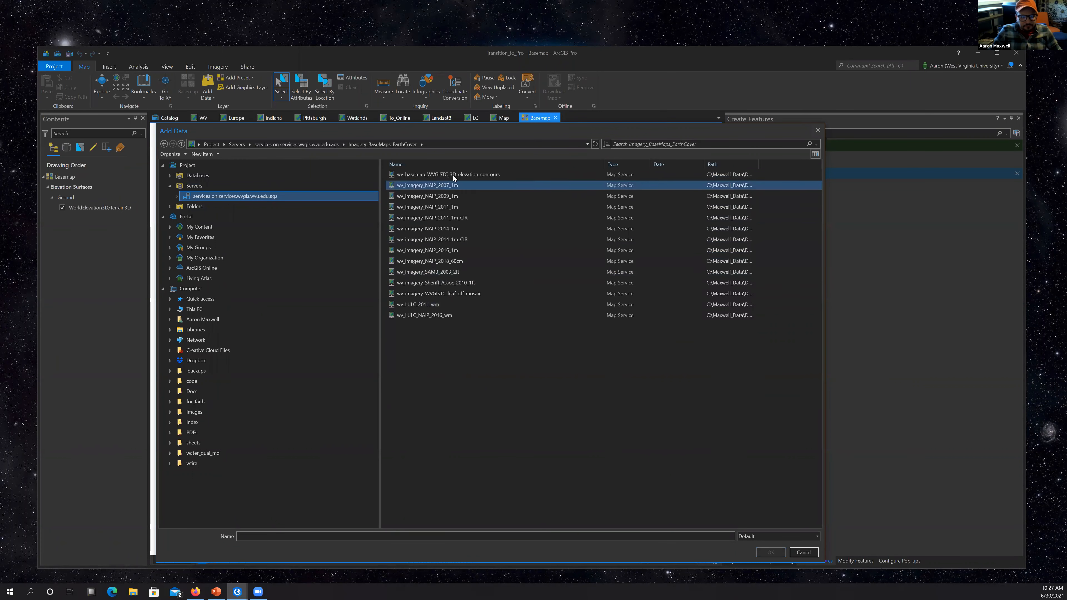
pyautogui.click(450, 294)
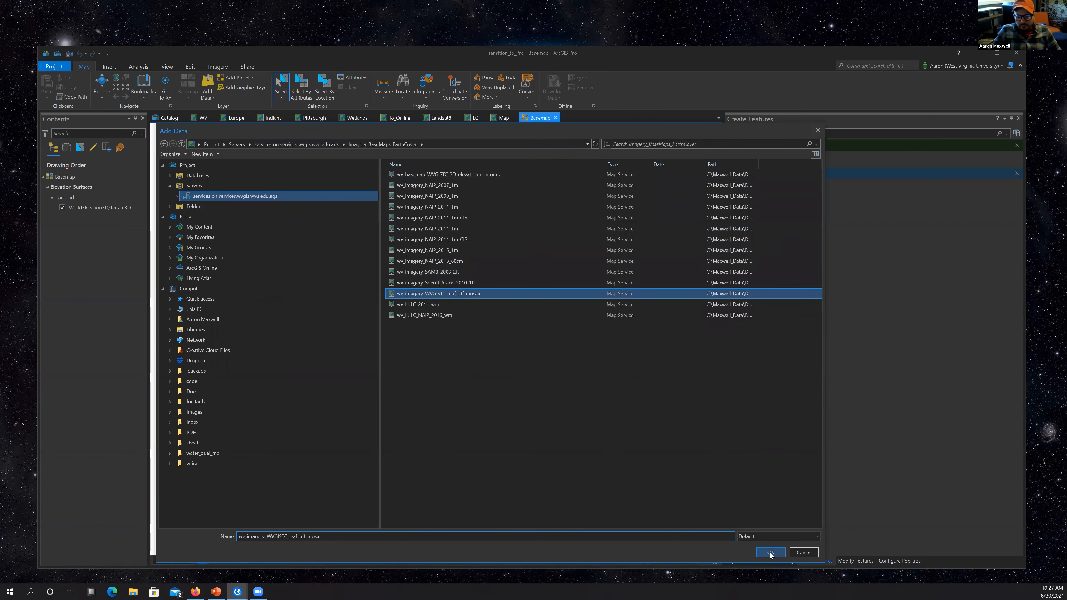
pyautogui.click(771, 553)
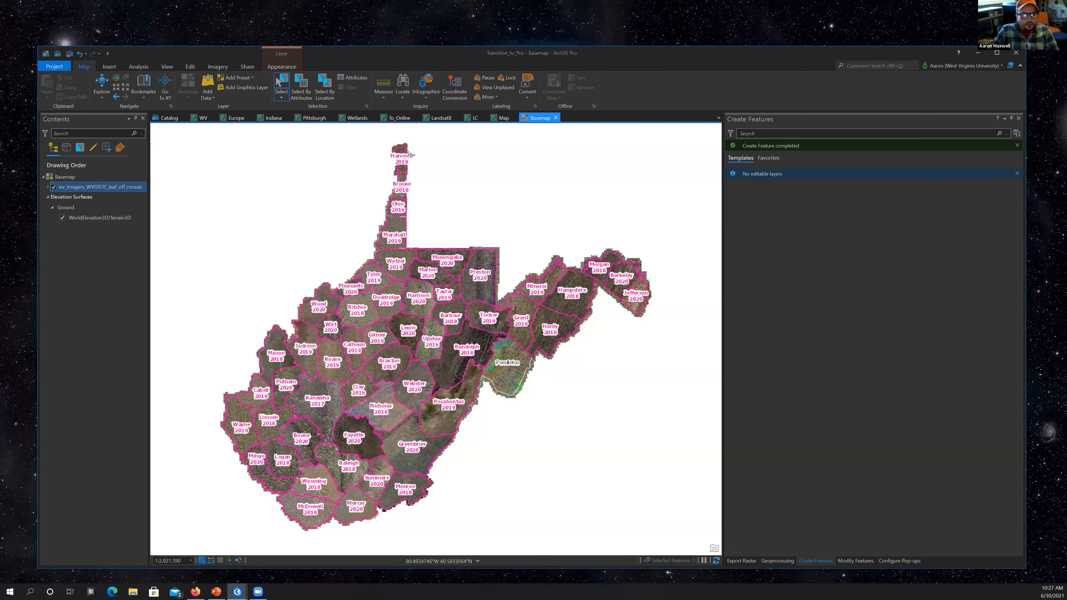
pyautogui.click(51, 66)
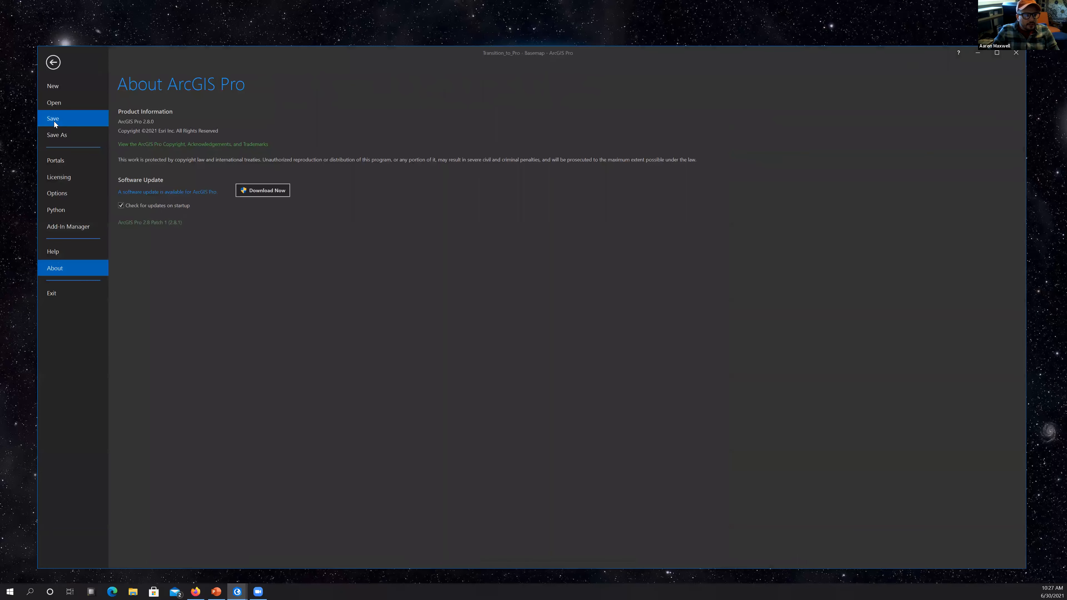
pyautogui.click(54, 119)
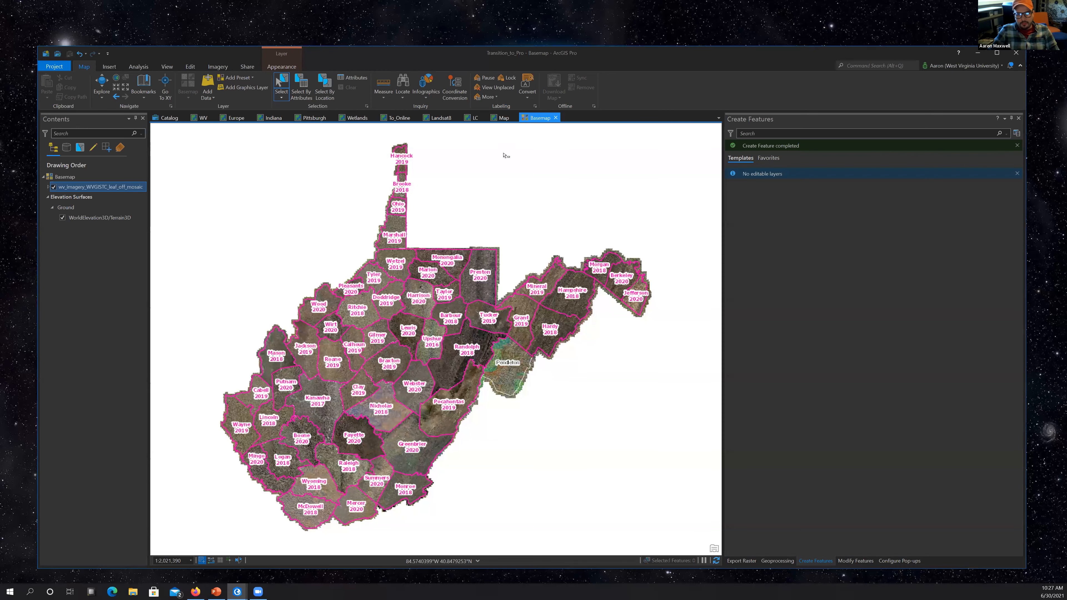
# In the LC map, replace the Topographic and wv_imagery_WVGISTC_leaf_off_mosaic layers with the project's custom Basemap.
pyautogui.click(475, 117)
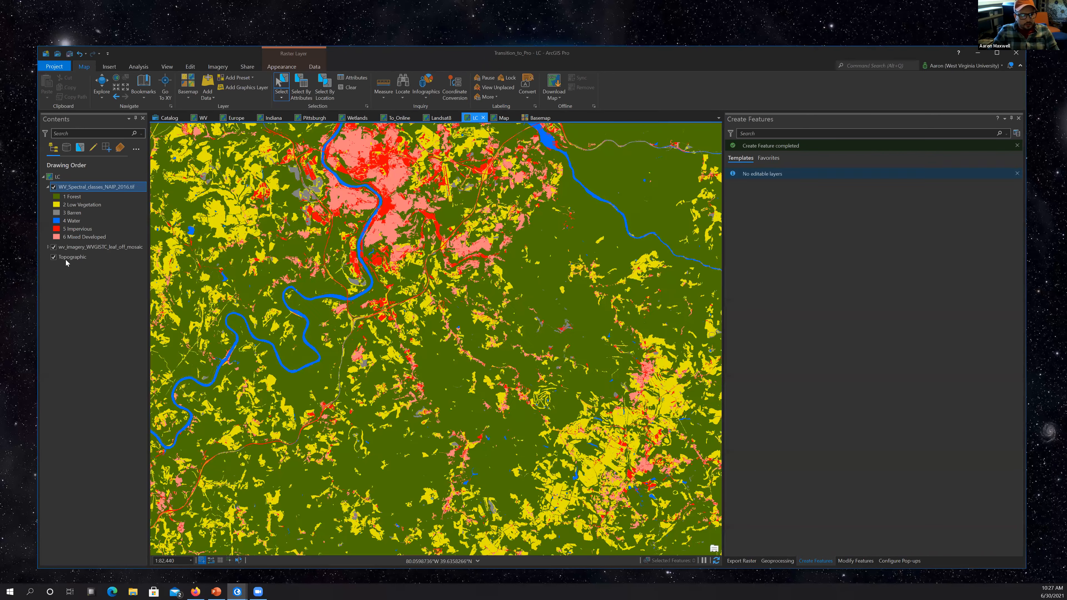
pyautogui.rightClick(66, 258)
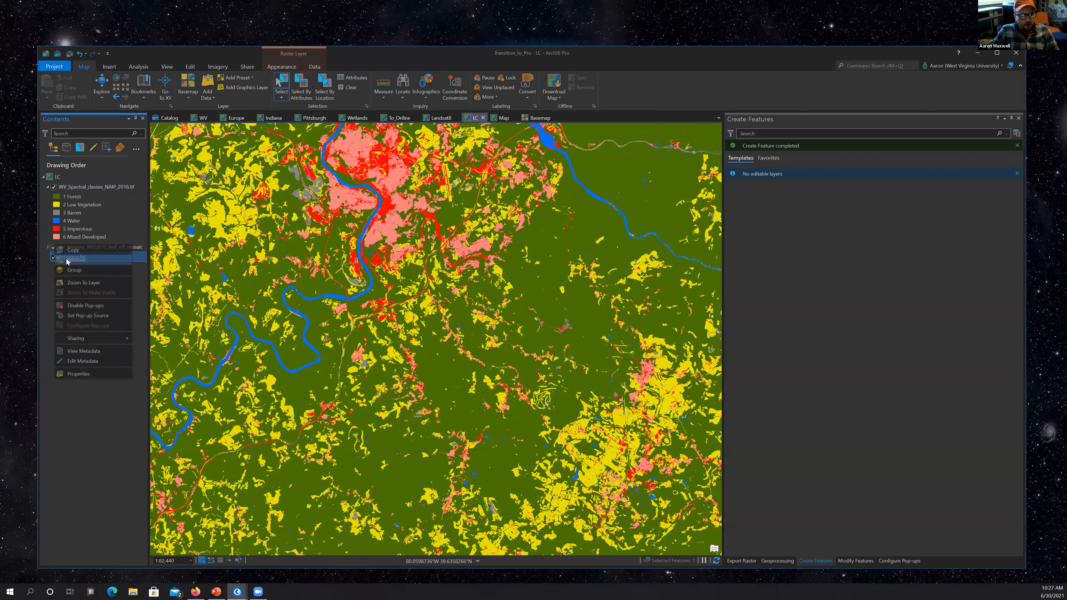
pyautogui.click(79, 260)
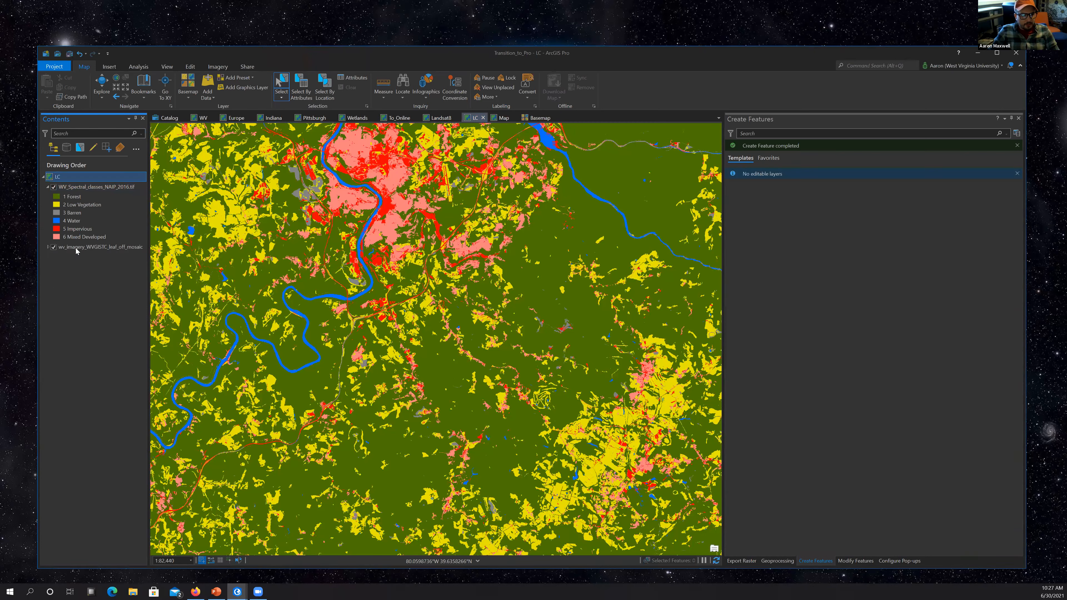
pyautogui.rightClick(82, 248)
pyautogui.click(88, 251)
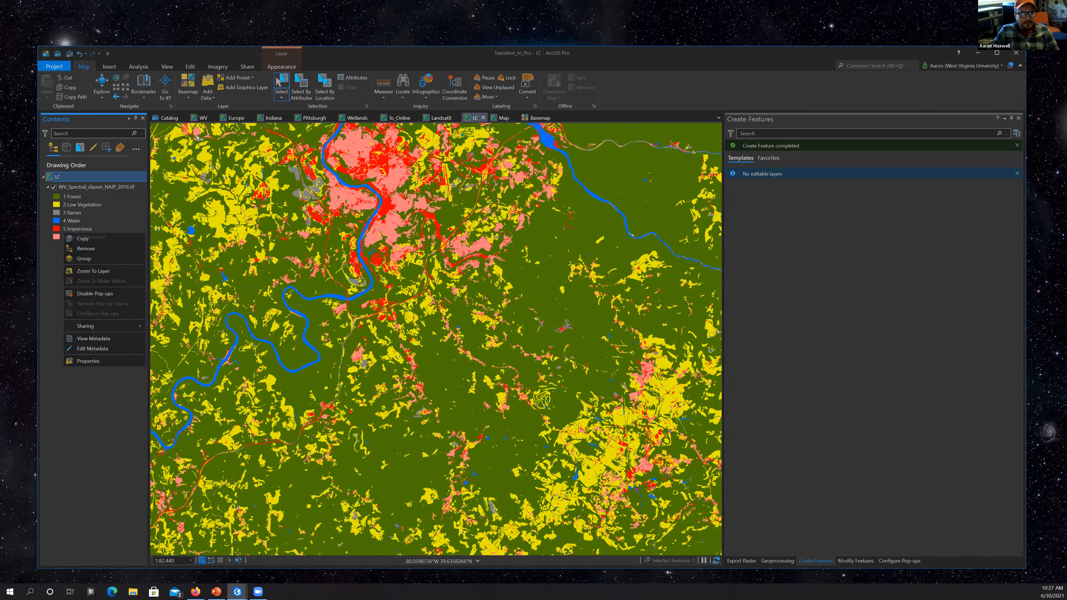
pyautogui.click(189, 101)
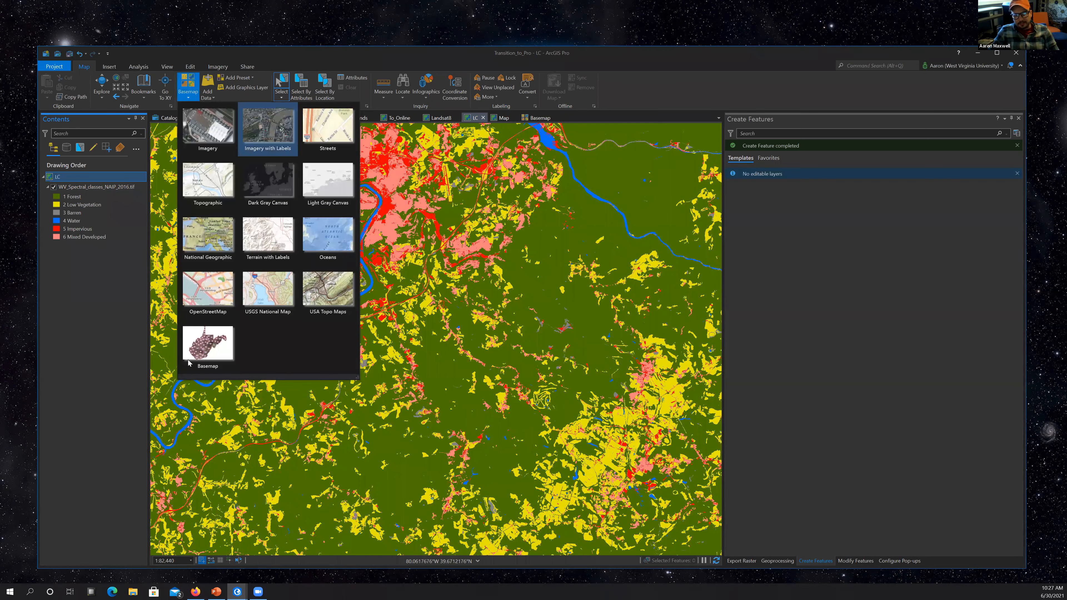
pyautogui.click(206, 356)
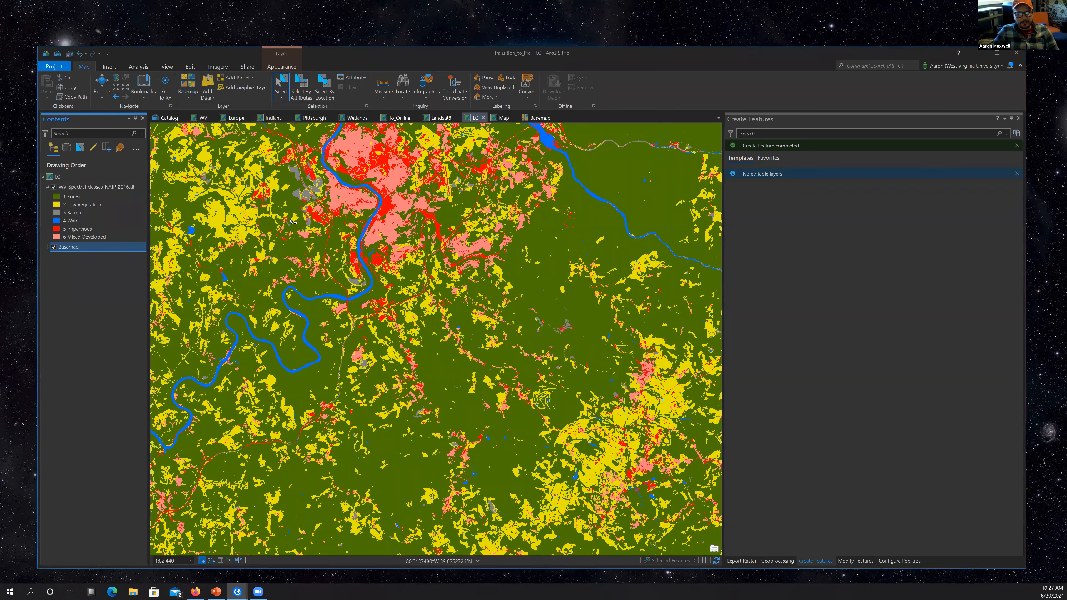
# Show the kinds of new map that can be inserted into the project.
pyautogui.click(109, 67)
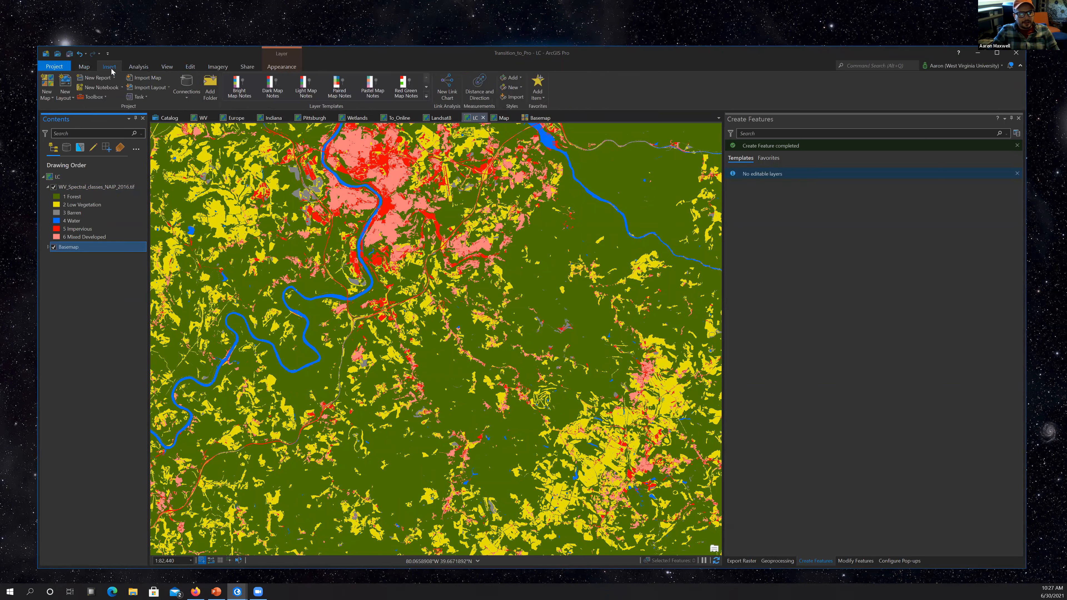
pyautogui.click(50, 98)
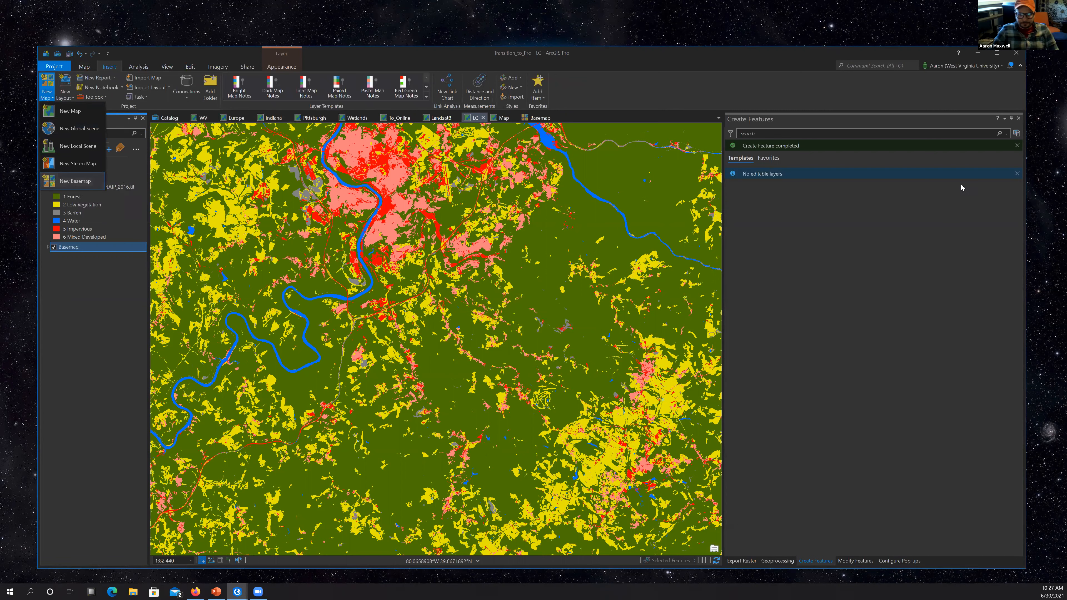
# Switch to the PowerPoint slide show and advance to the Map Elements in ArcGIS slide.
pyautogui.click(84, 301)
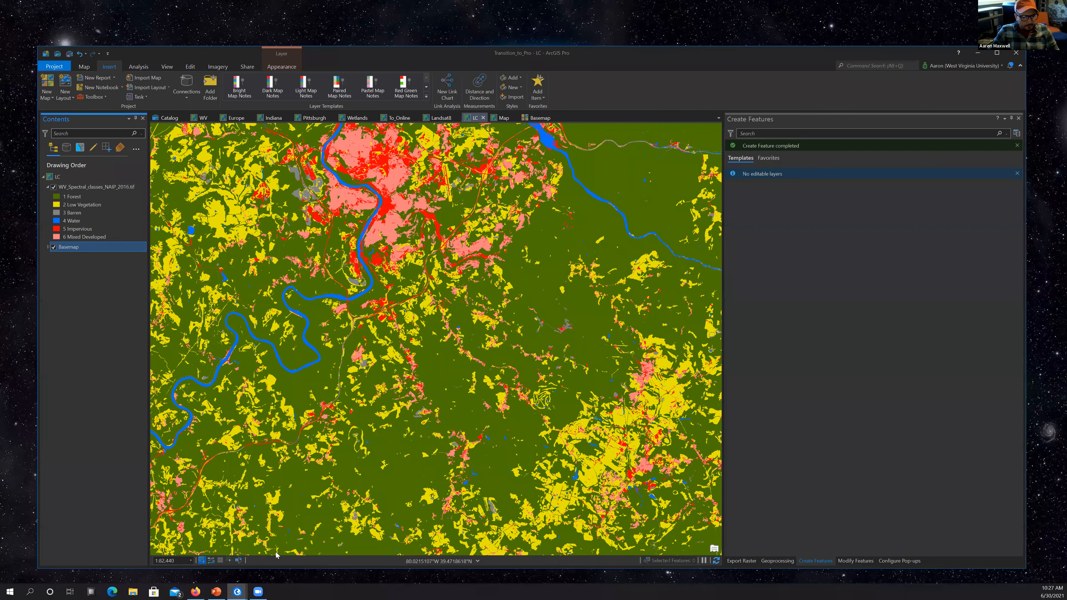
pyautogui.click(217, 591)
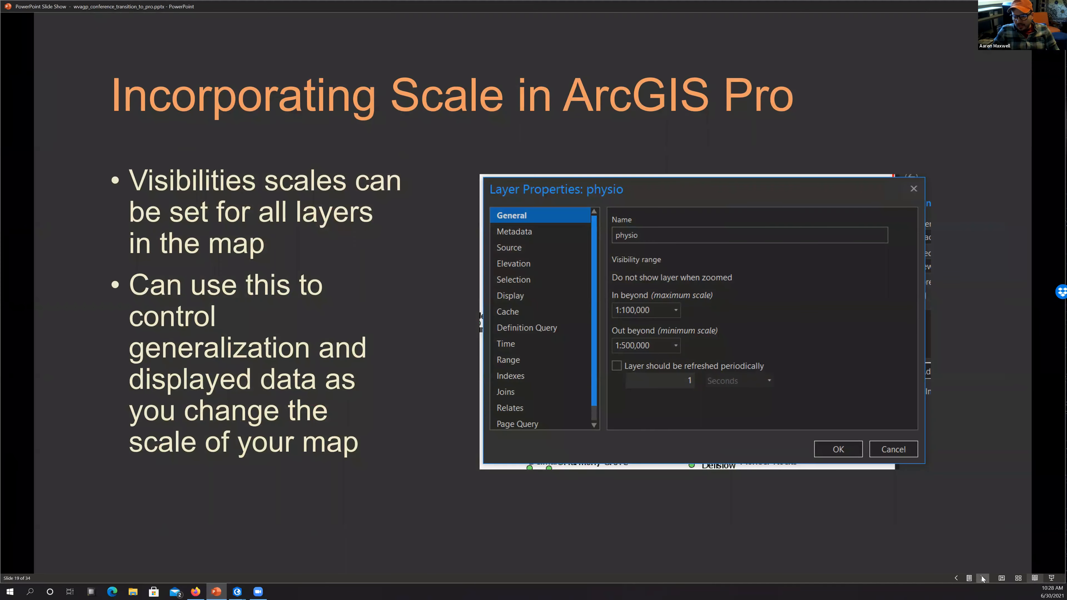
pyautogui.click(993, 568)
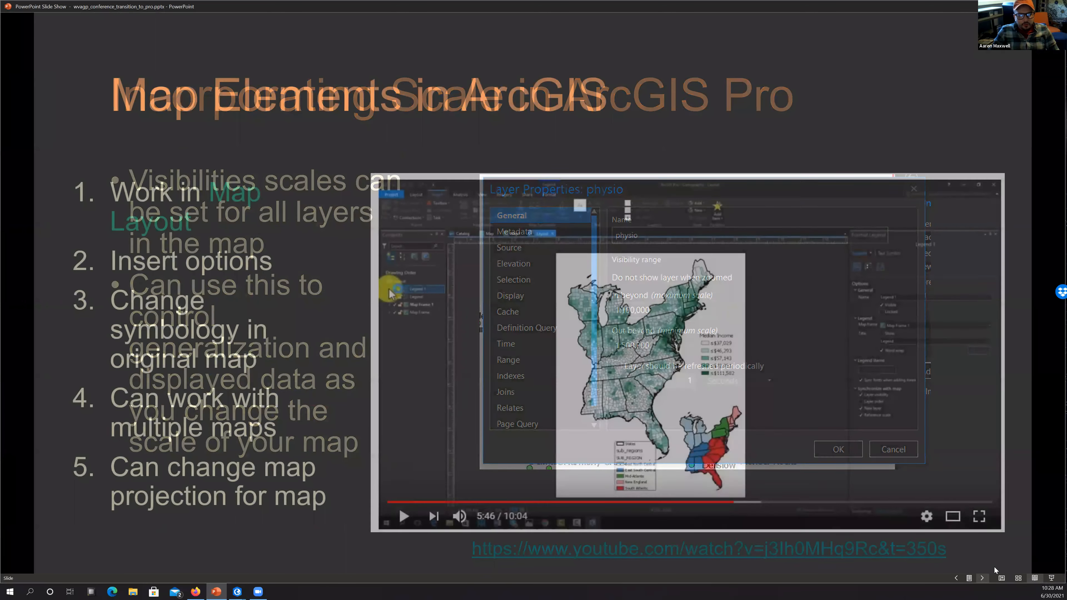
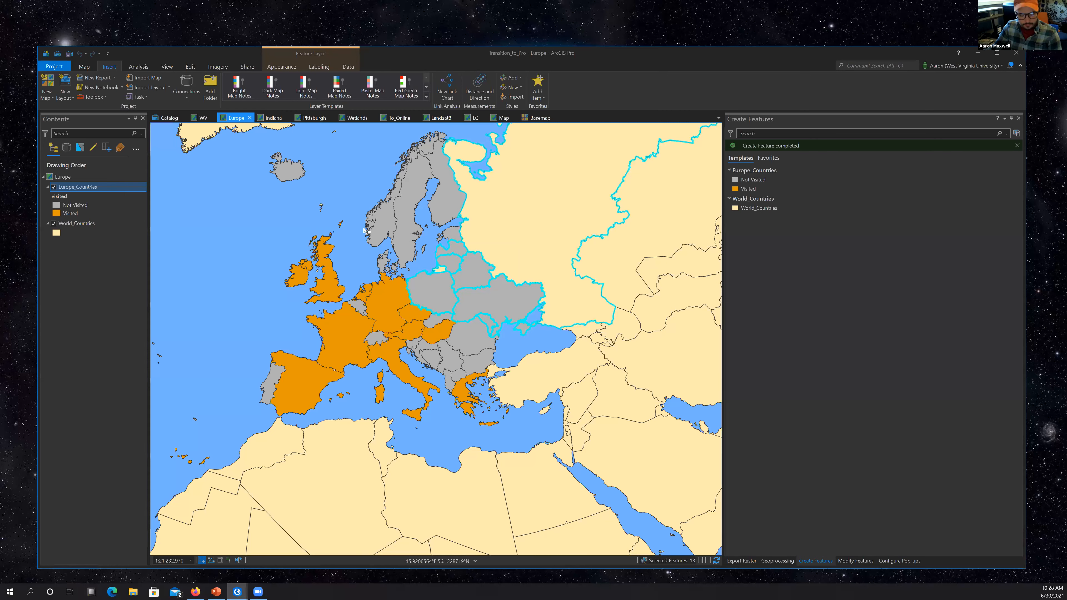
# Clear the selected countries in the Europe map and reframe the view on Europe.
pyautogui.click(84, 67)
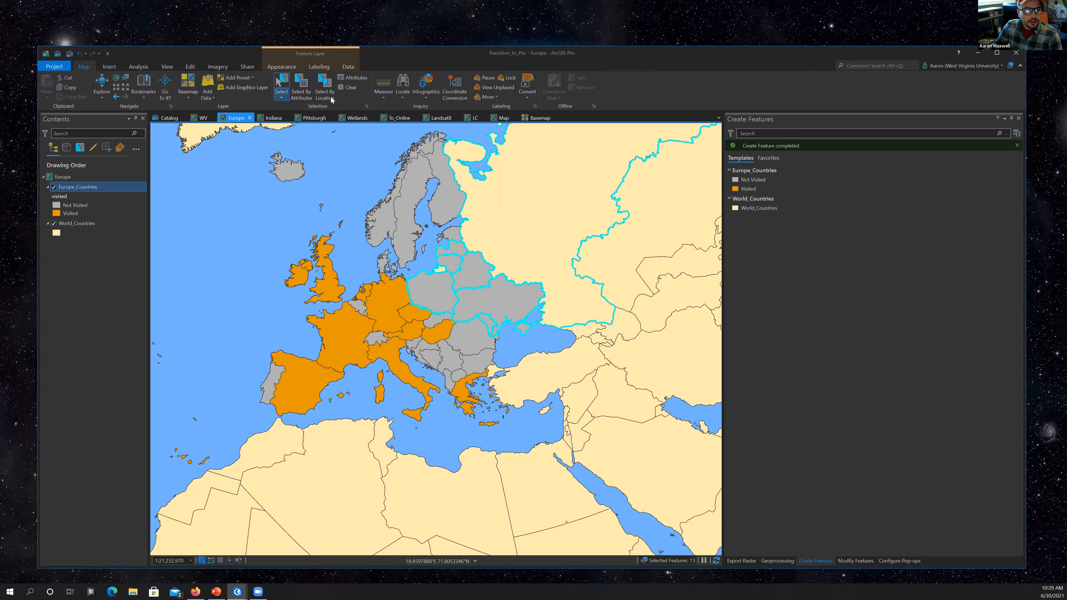
pyautogui.click(349, 87)
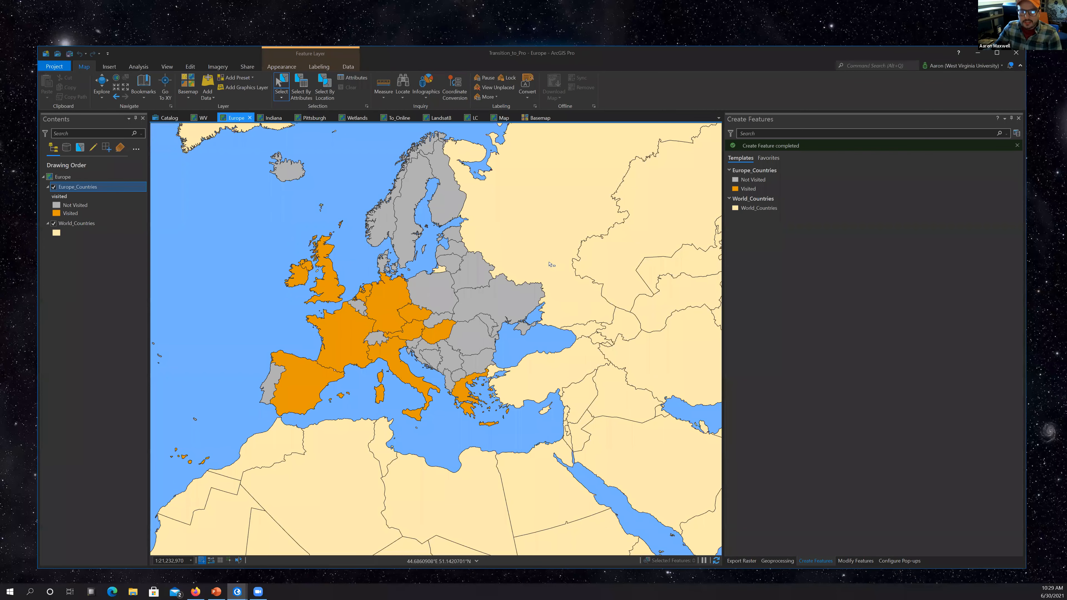
pyautogui.scroll(-4, 435, 312)
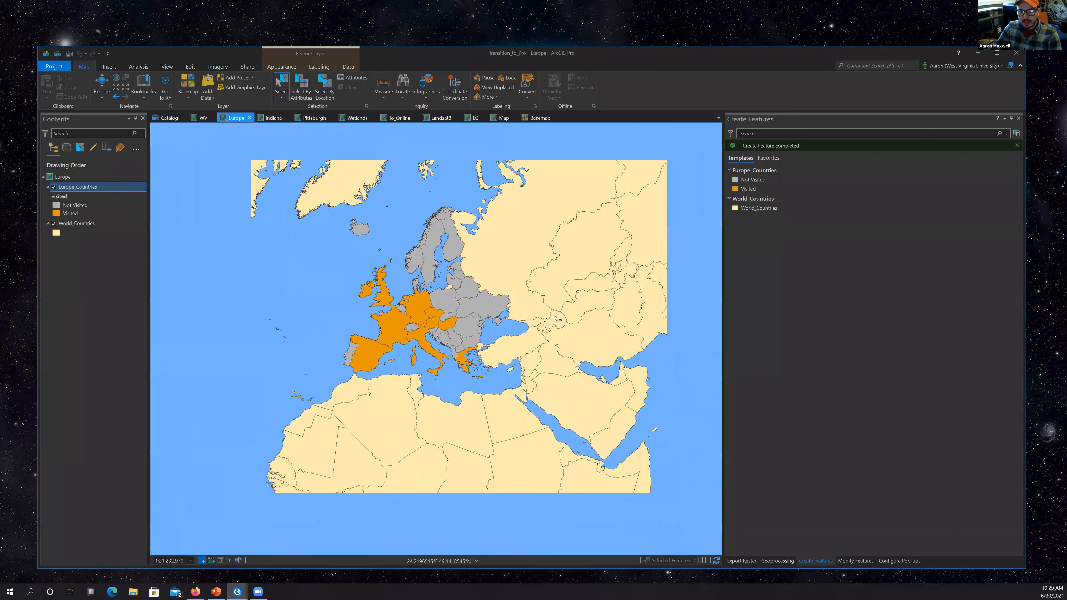
pyautogui.scroll(4, 404, 293)
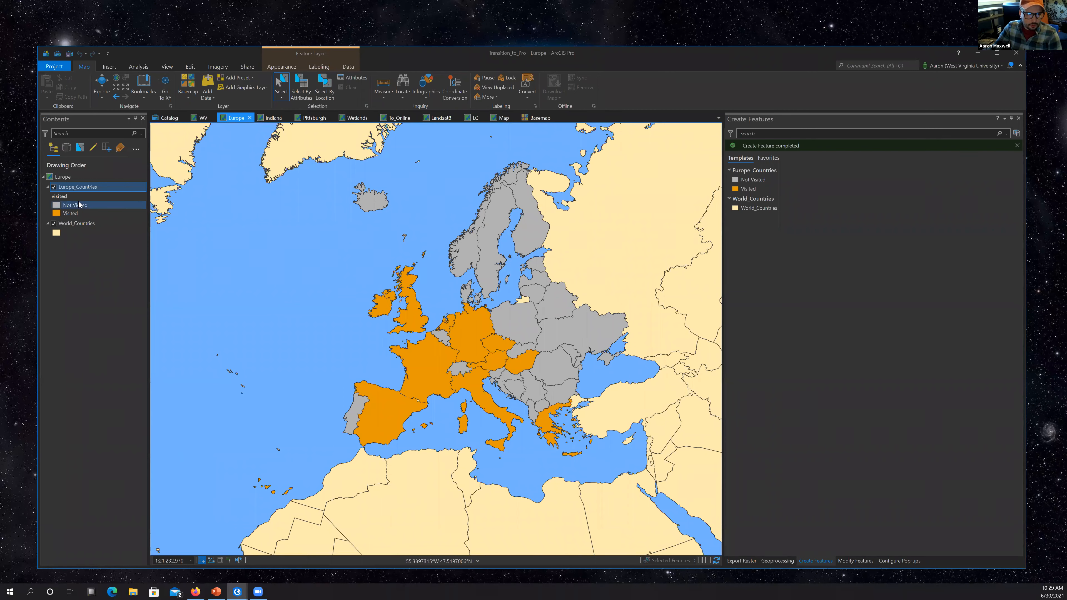
# Review the background color setting in the Europe map's general properties, leaving it unchanged.
pyautogui.click(64, 178)
pyautogui.rightClick(63, 177)
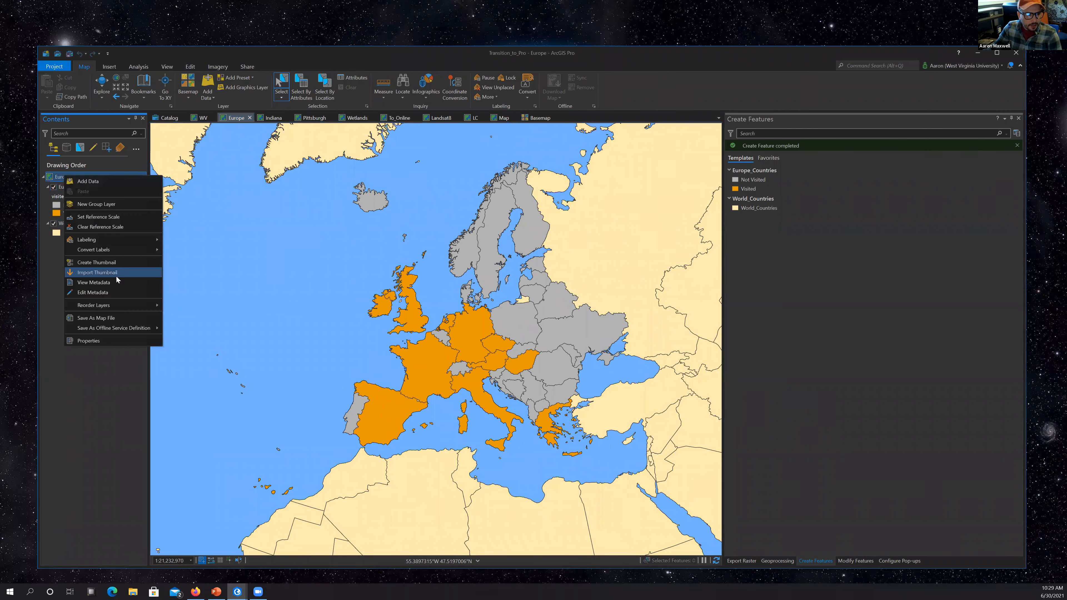
pyautogui.click(88, 341)
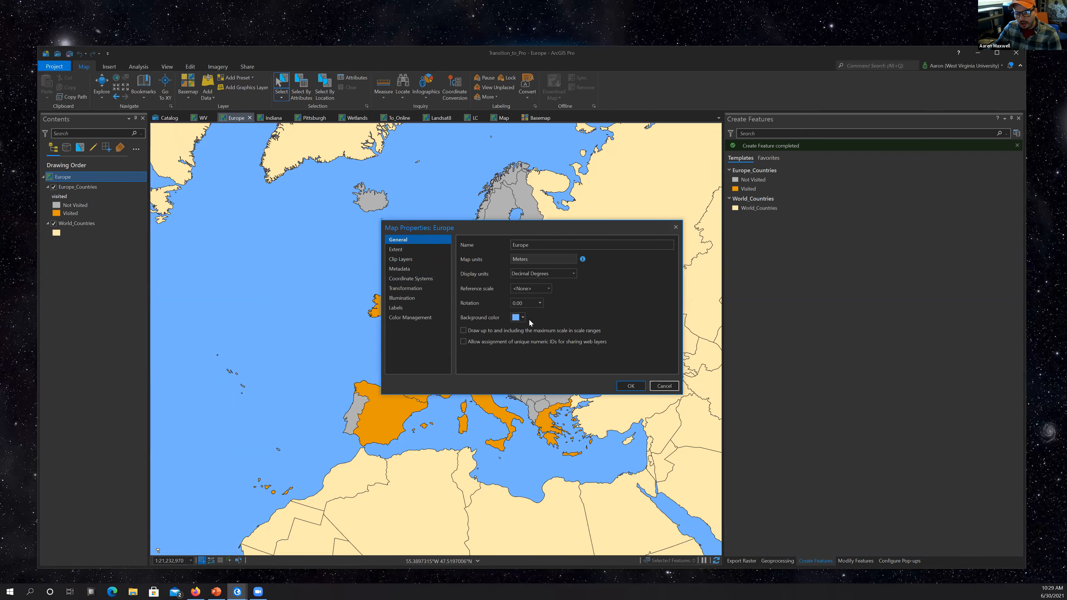
pyautogui.click(675, 227)
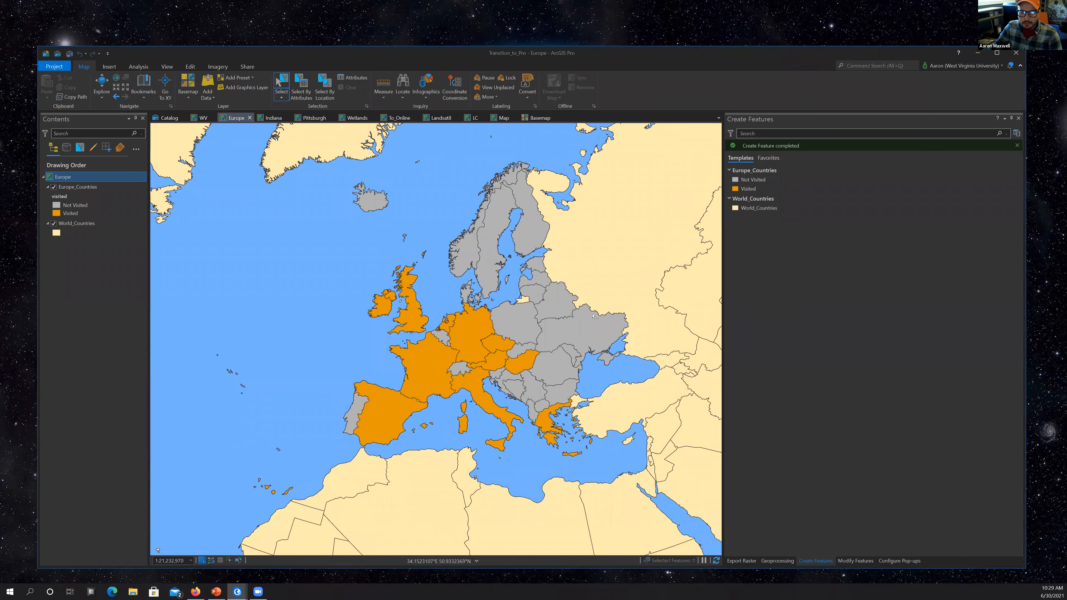
pyautogui.scroll(-3, 512, 248)
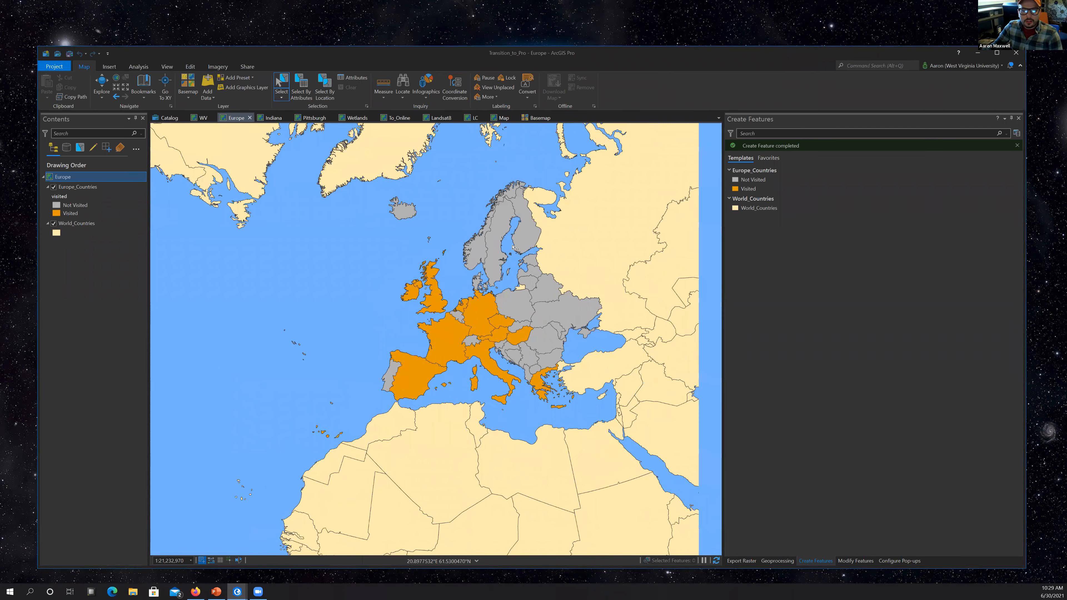
pyautogui.scroll(3, 513, 248)
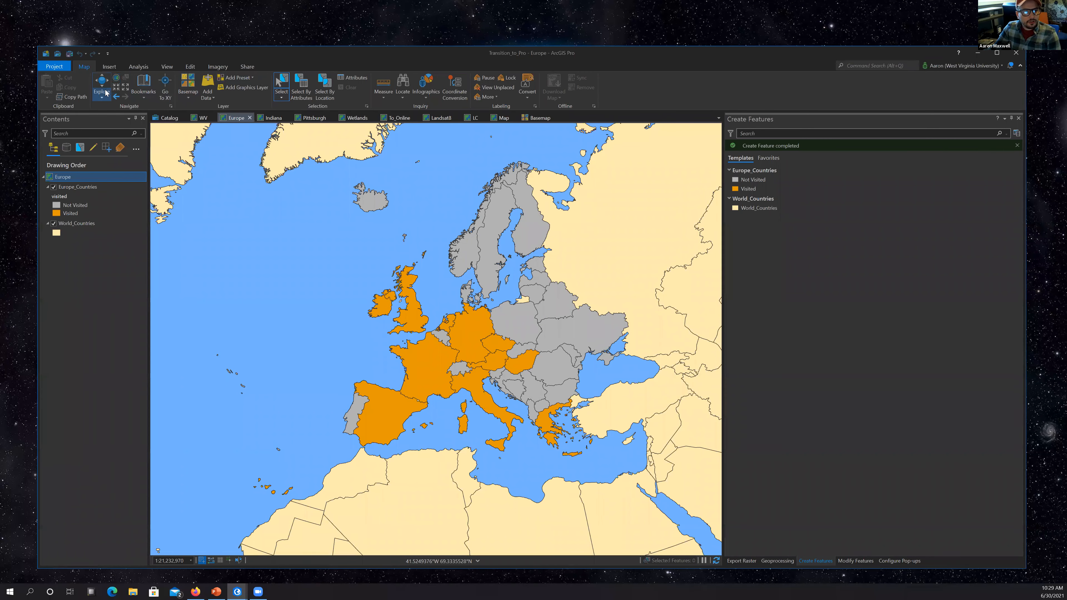
# Create a new layout with the landscape Architectural A page size, 9" x 12".
pyautogui.click(113, 68)
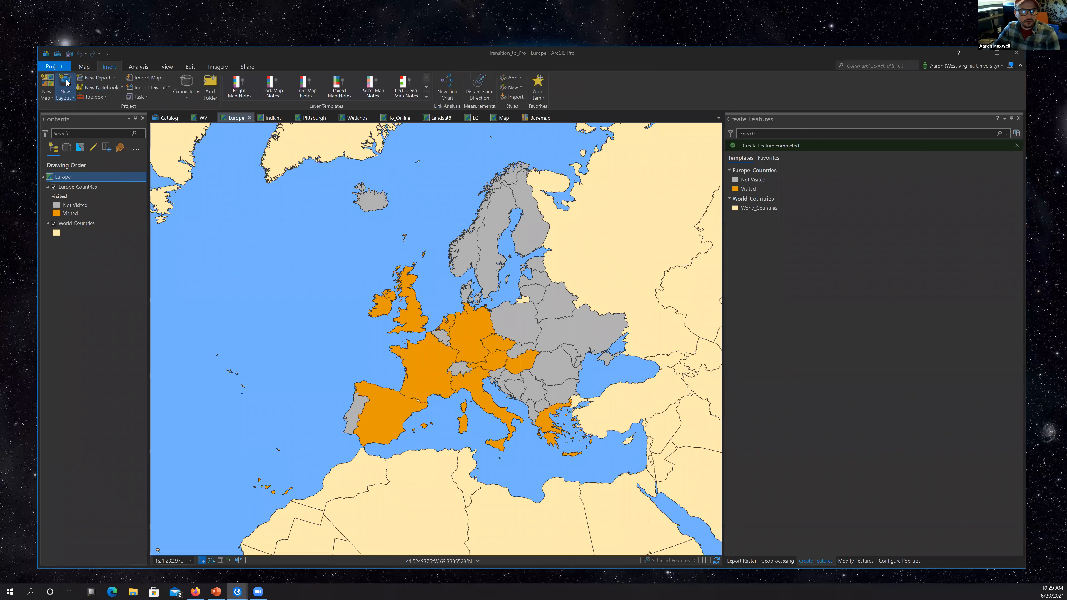
pyautogui.click(66, 91)
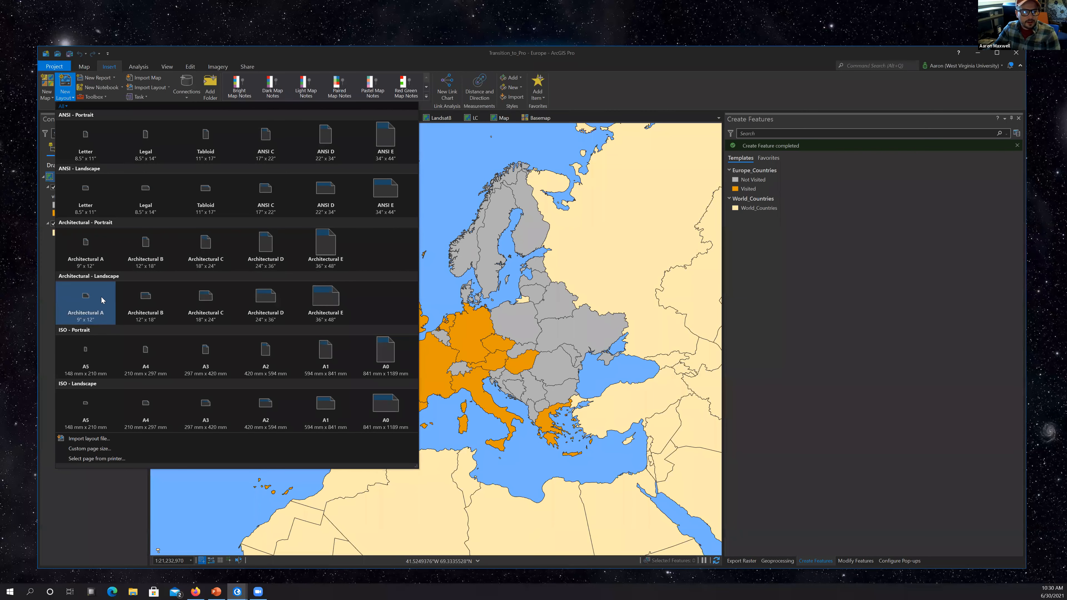
pyautogui.click(92, 301)
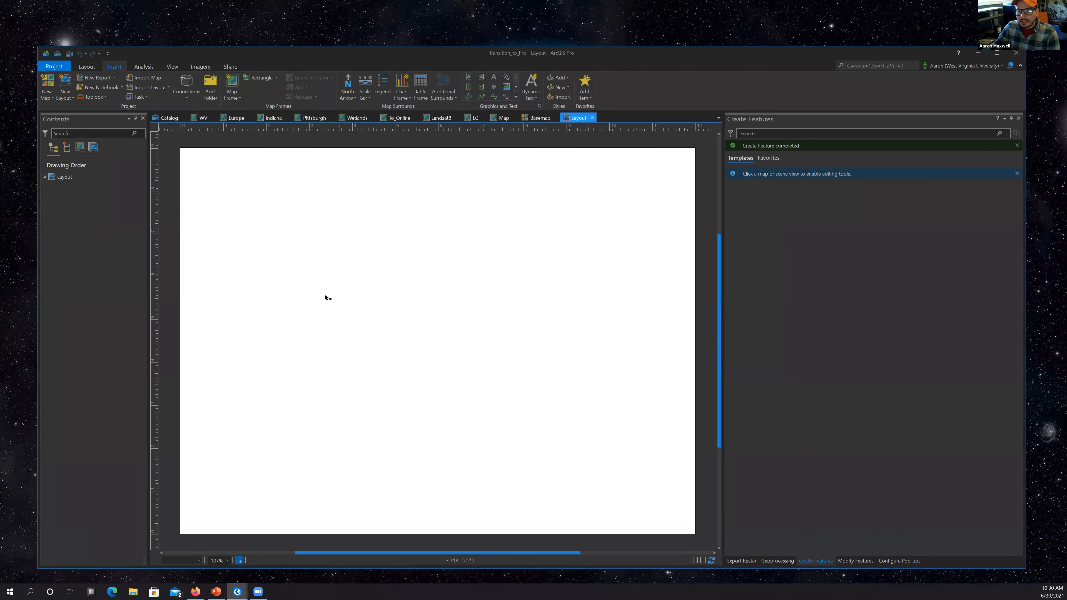
# Examine the new layout's page units, size and orientation settings in its properties.
pyautogui.rightClick(68, 177)
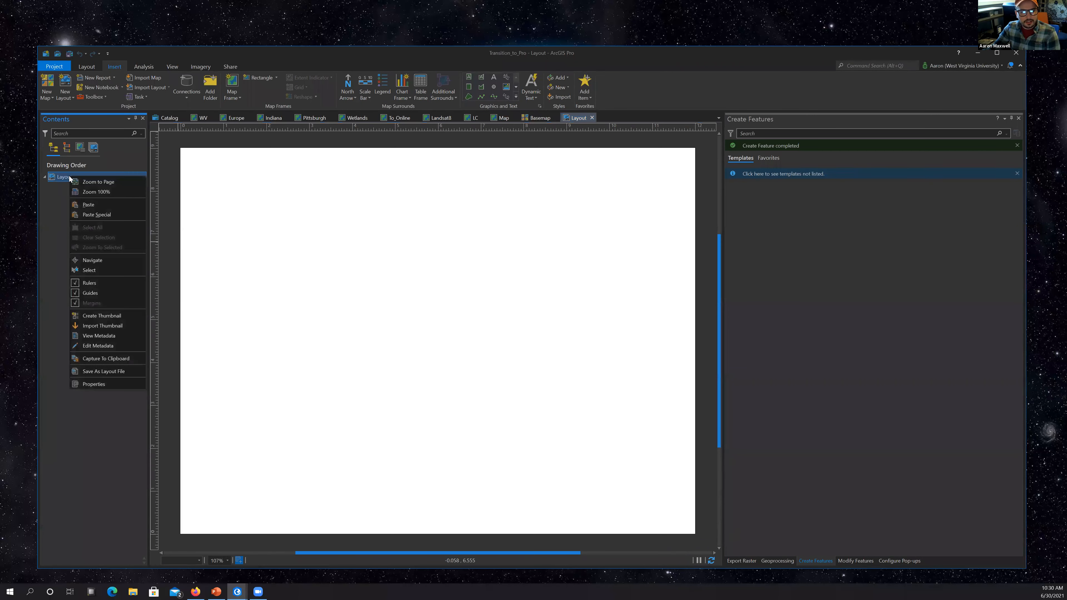
pyautogui.click(106, 384)
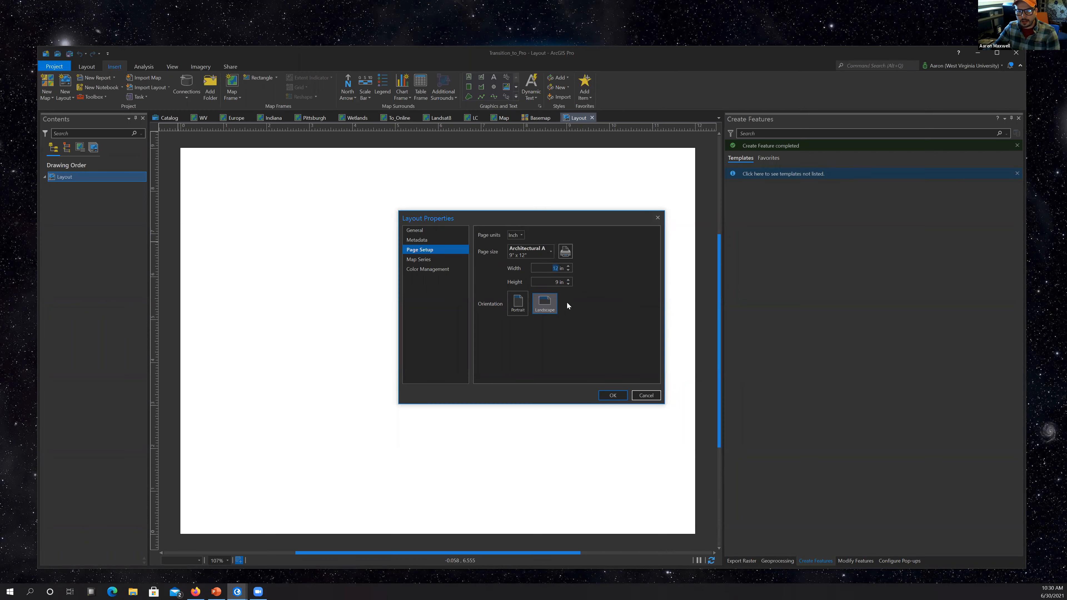
pyautogui.click(658, 217)
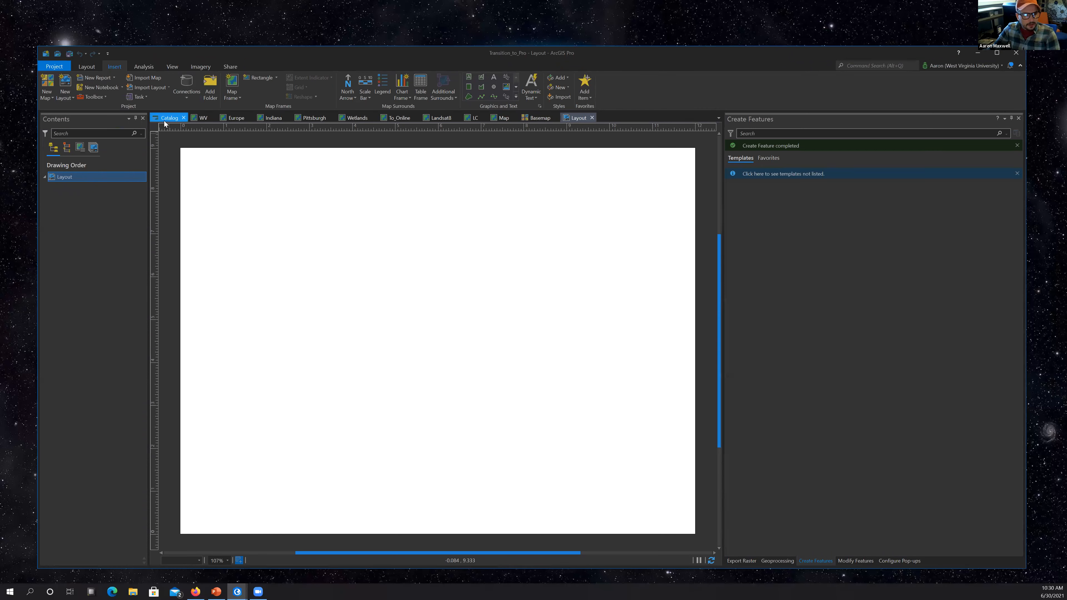
# Insert a large map frame of the Europe map at 1:21,232,970 and position it near the upper middle of the page.
pyautogui.click(230, 95)
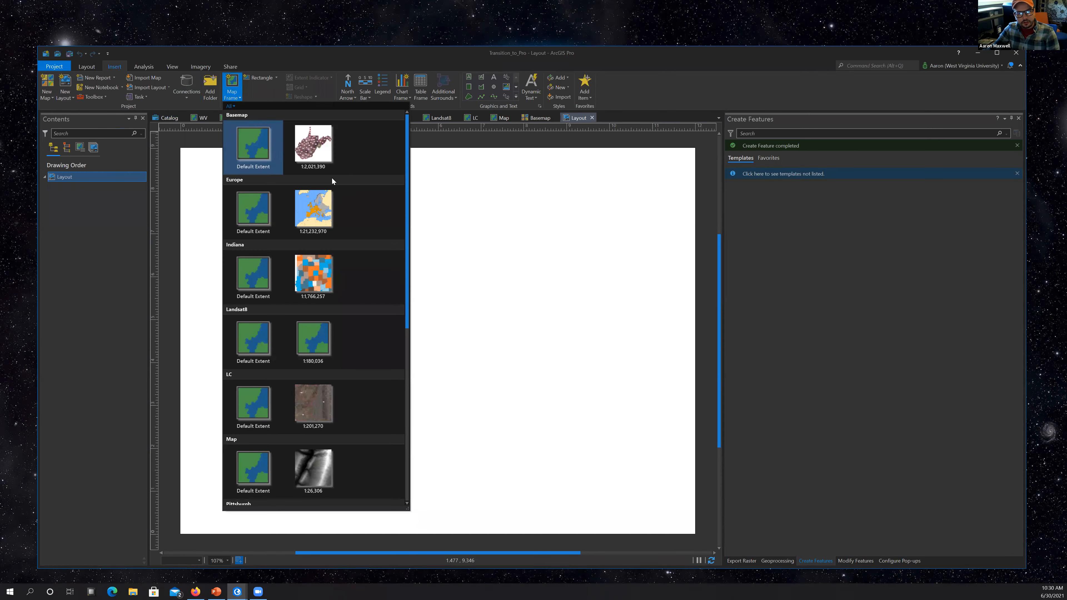
pyautogui.scroll(-7, 332, 202)
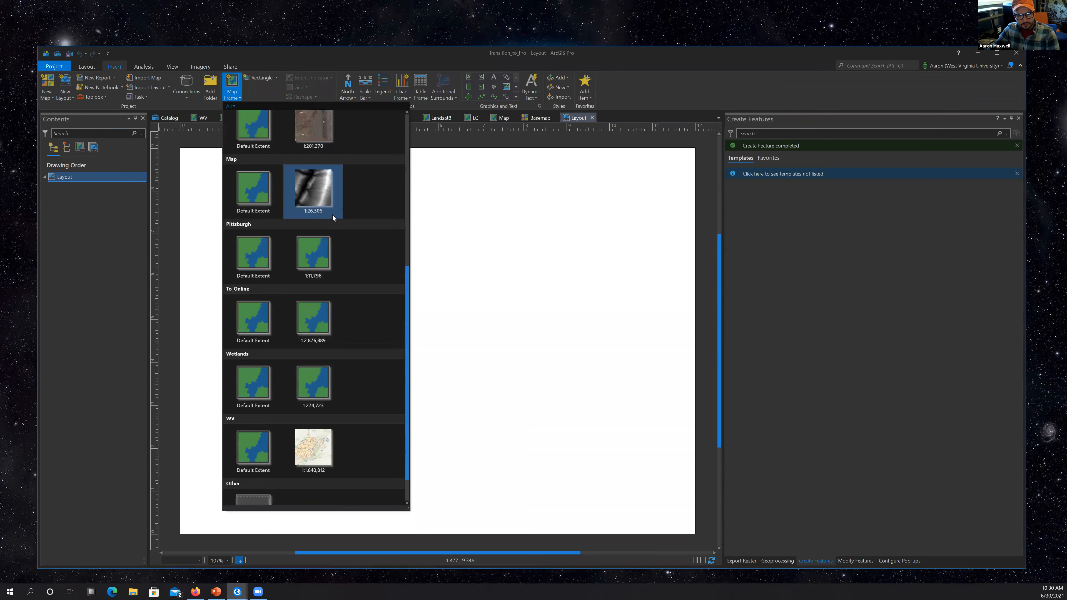
pyautogui.scroll(-1, 333, 218)
pyautogui.scroll(5, 332, 216)
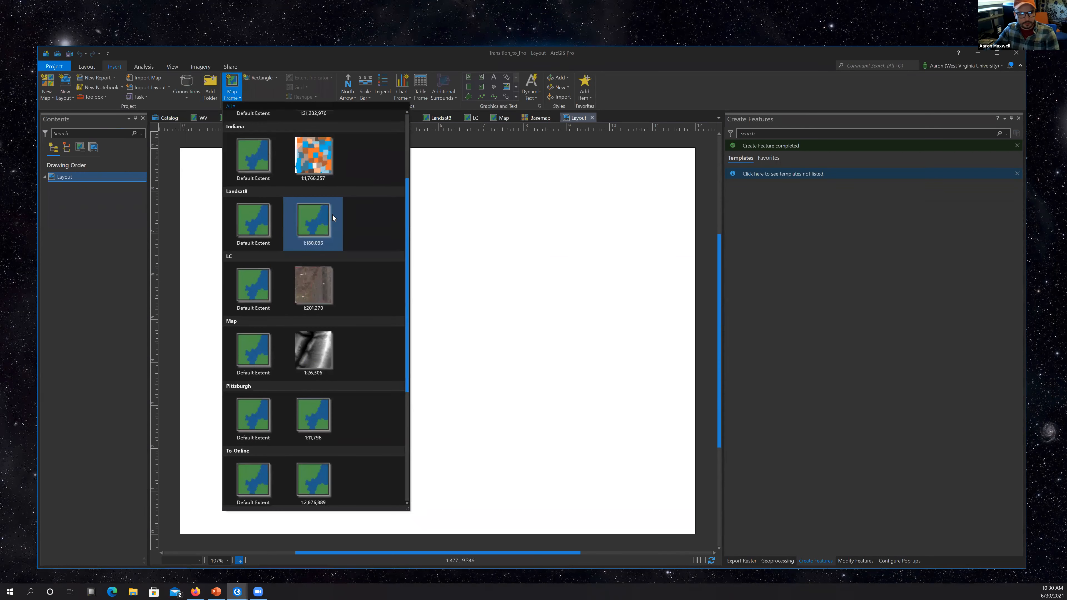
pyautogui.scroll(1, 333, 217)
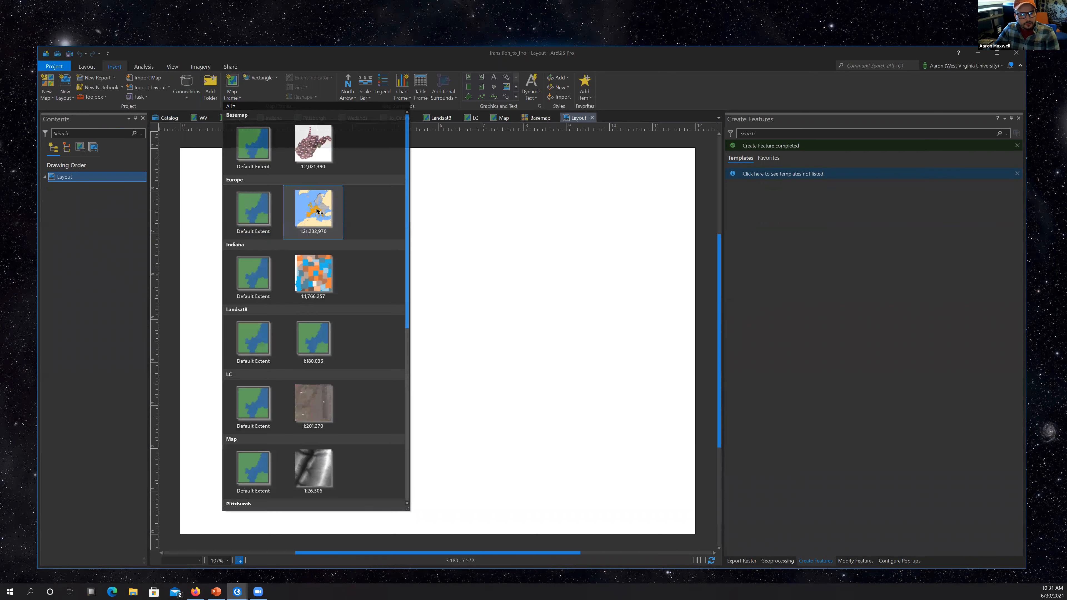
pyautogui.click(326, 219)
pyautogui.moveTo(189, 157)
pyautogui.mouseDown()
pyautogui.moveTo(429, 494)
pyautogui.moveTo(672, 527)
pyautogui.moveTo(596, 452)
pyautogui.moveTo(594, 477)
pyautogui.mouseUp()
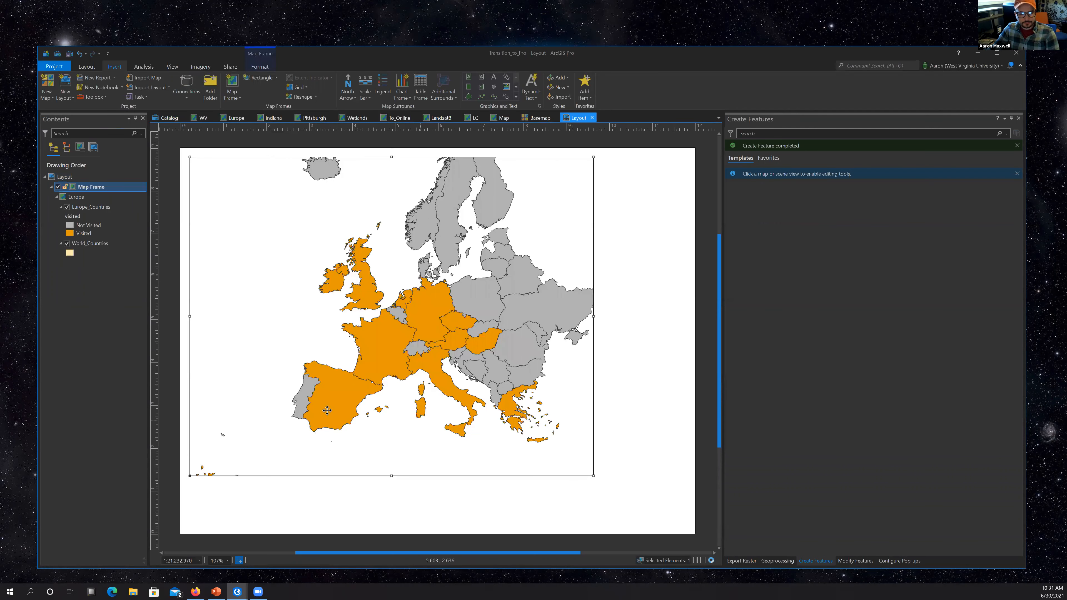
pyautogui.moveTo(408, 347); pyautogui.dragTo(452, 373)
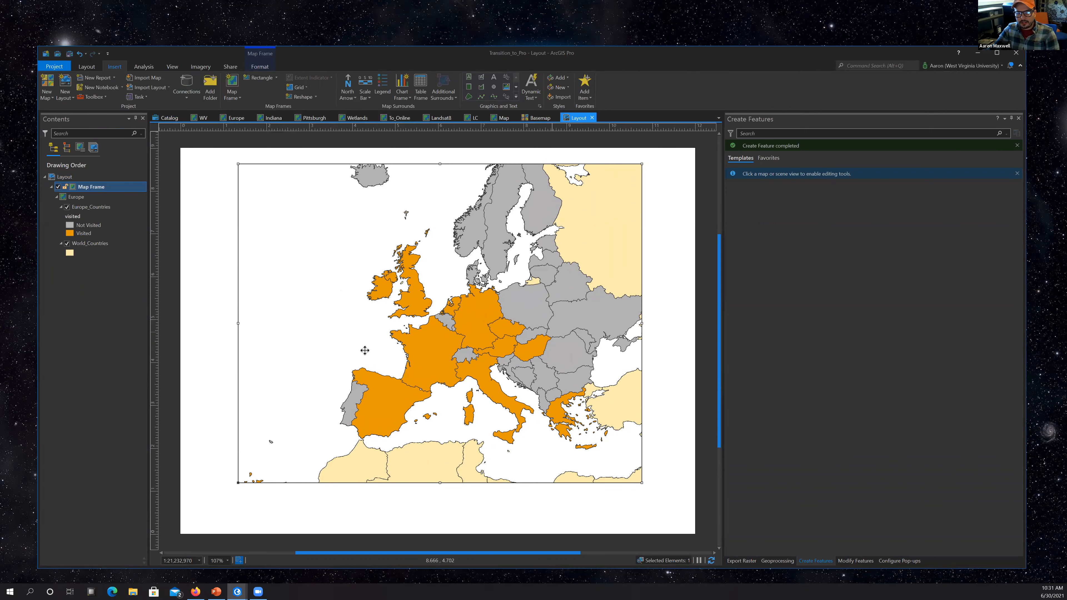
pyautogui.moveTo(441, 359); pyautogui.dragTo(429, 358)
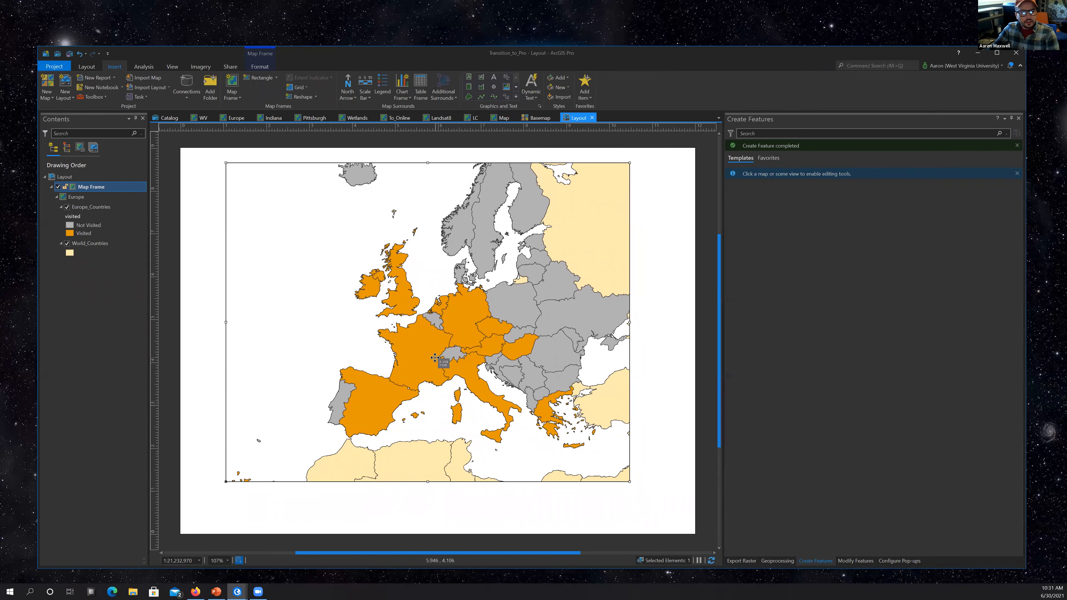
# Set the Europe map frame's background color to light blue in its display properties.
pyautogui.rightClick(404, 268)
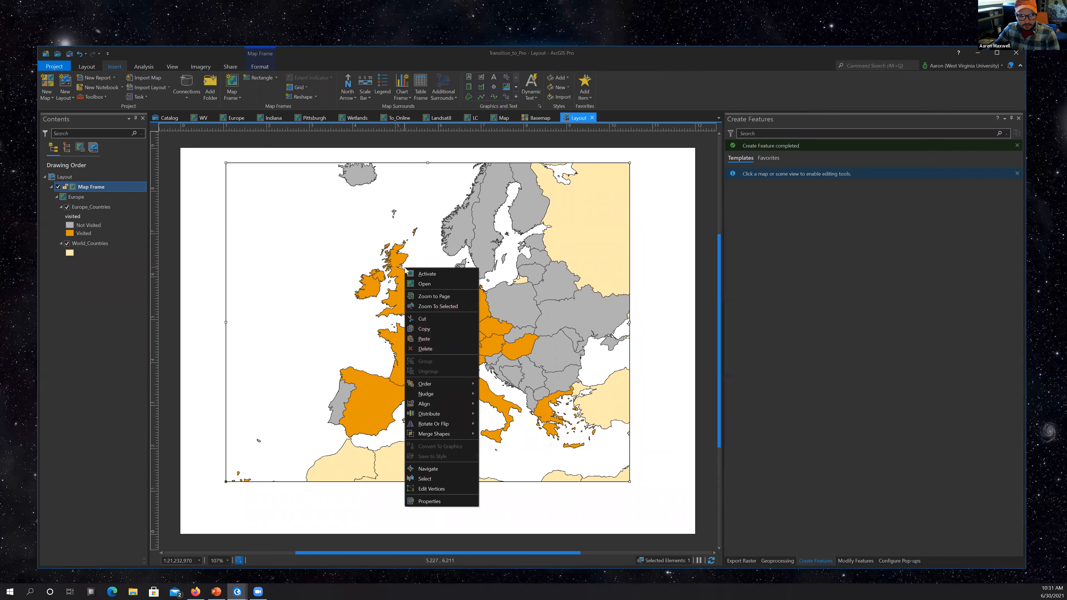
pyautogui.click(378, 362)
pyautogui.rightClick(407, 373)
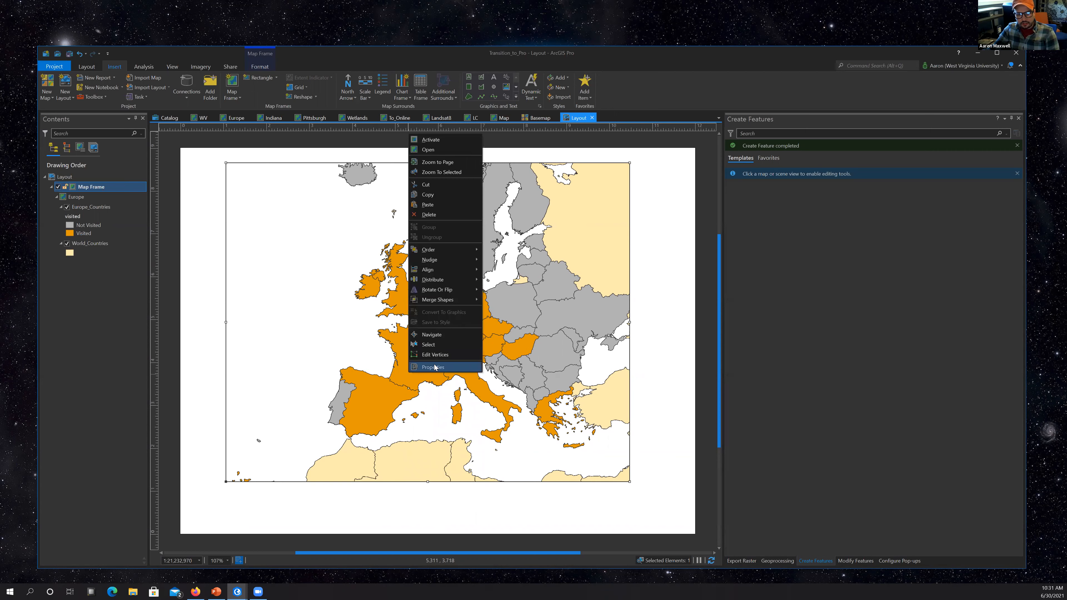
pyautogui.click(455, 367)
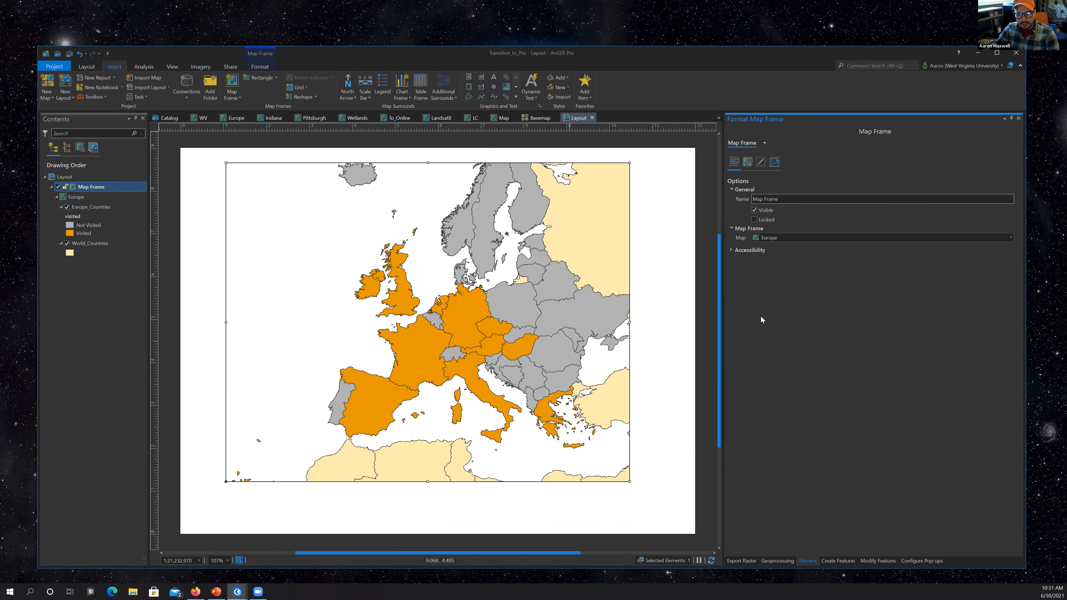
pyautogui.click(760, 162)
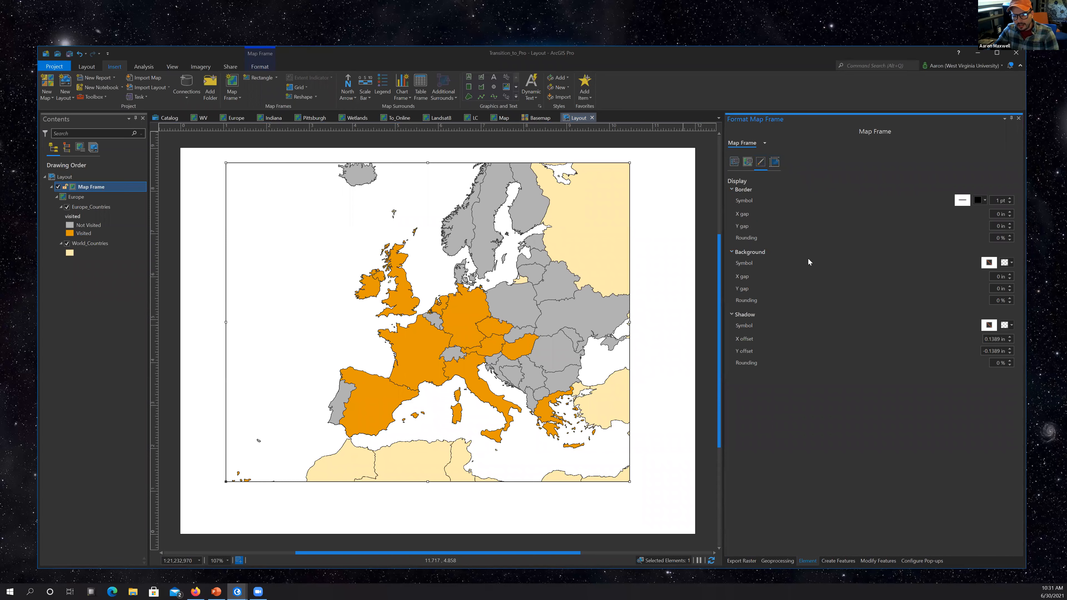
pyautogui.click(1014, 263)
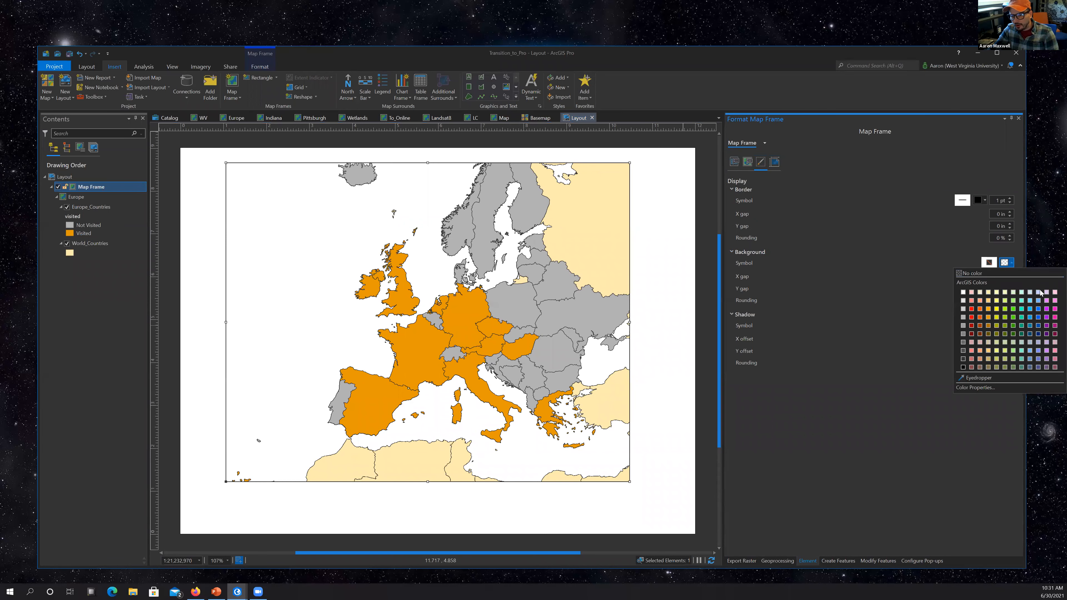
pyautogui.click(1040, 302)
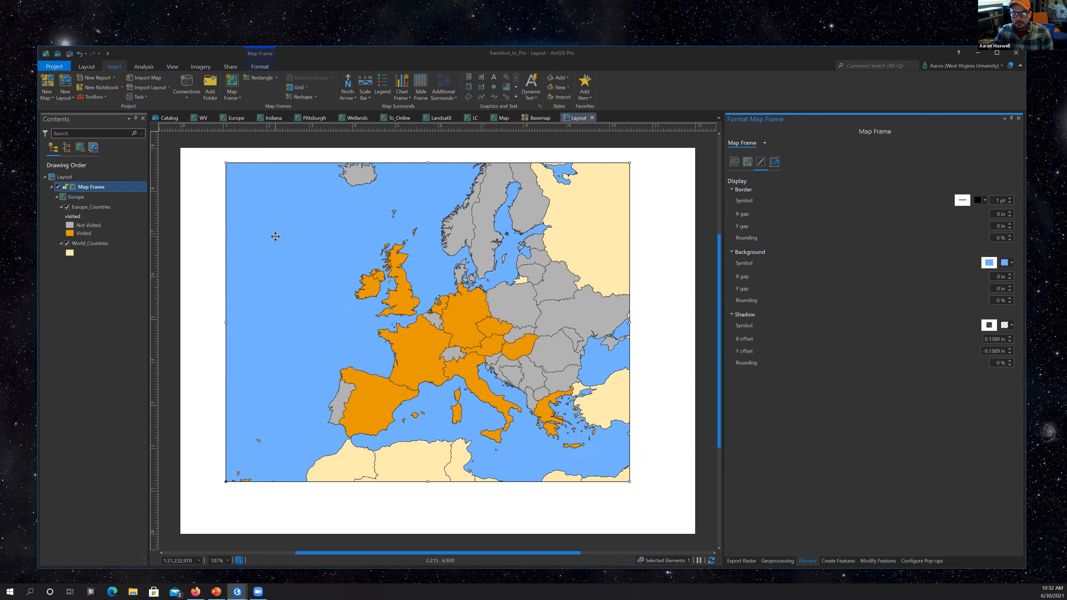
# Activate the Europe map frame and select the countries from the United Kingdom and France across to Poland with a rectangle.
pyautogui.rightClick(418, 208)
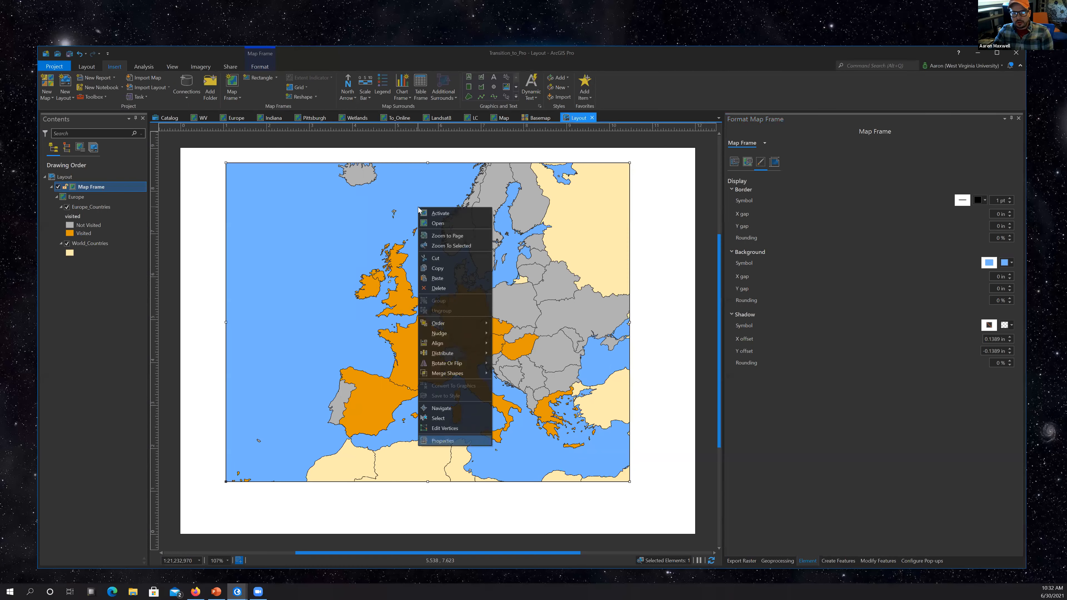
pyautogui.click(447, 213)
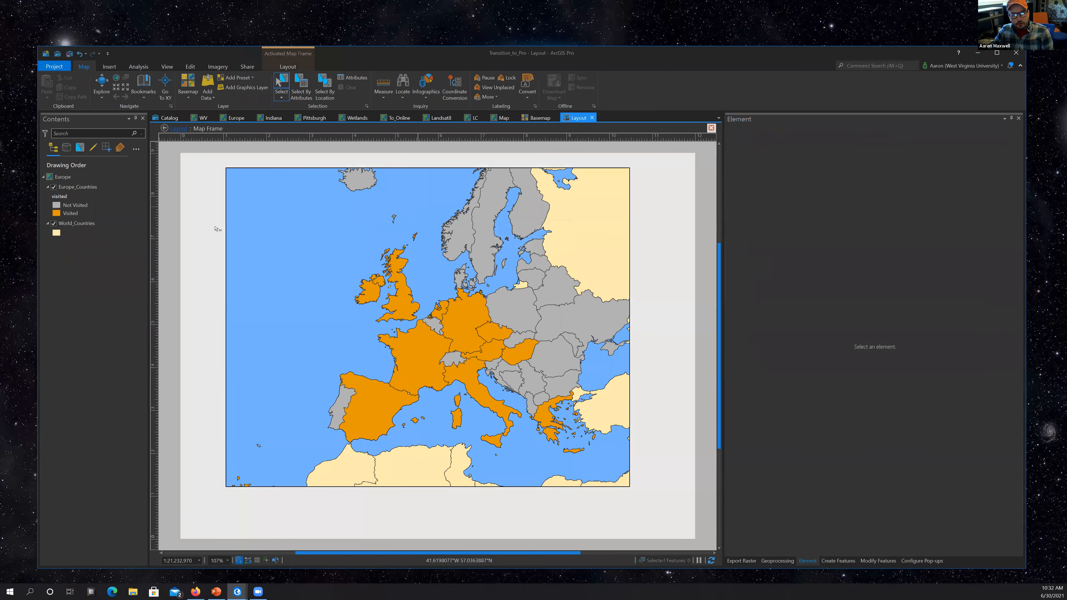
pyautogui.moveTo(528, 365); pyautogui.dragTo(411, 270)
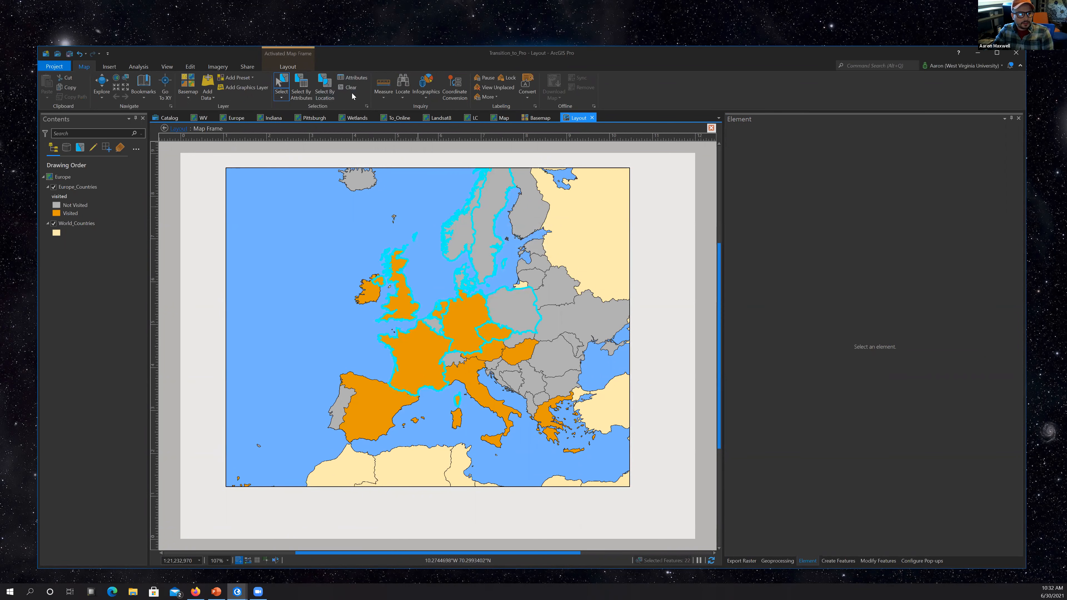
# Clear the country selection and pan the map up and to the left within the activated frame, then close activation.
pyautogui.click(348, 87)
pyautogui.click(102, 84)
pyautogui.moveTo(503, 377); pyautogui.dragTo(432, 346)
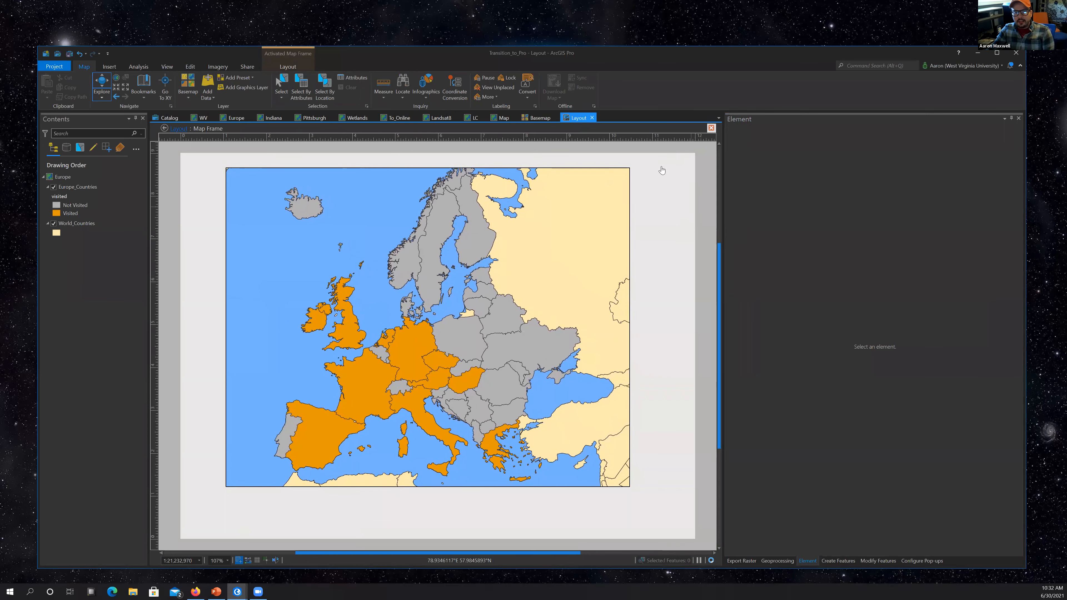
pyautogui.click(713, 128)
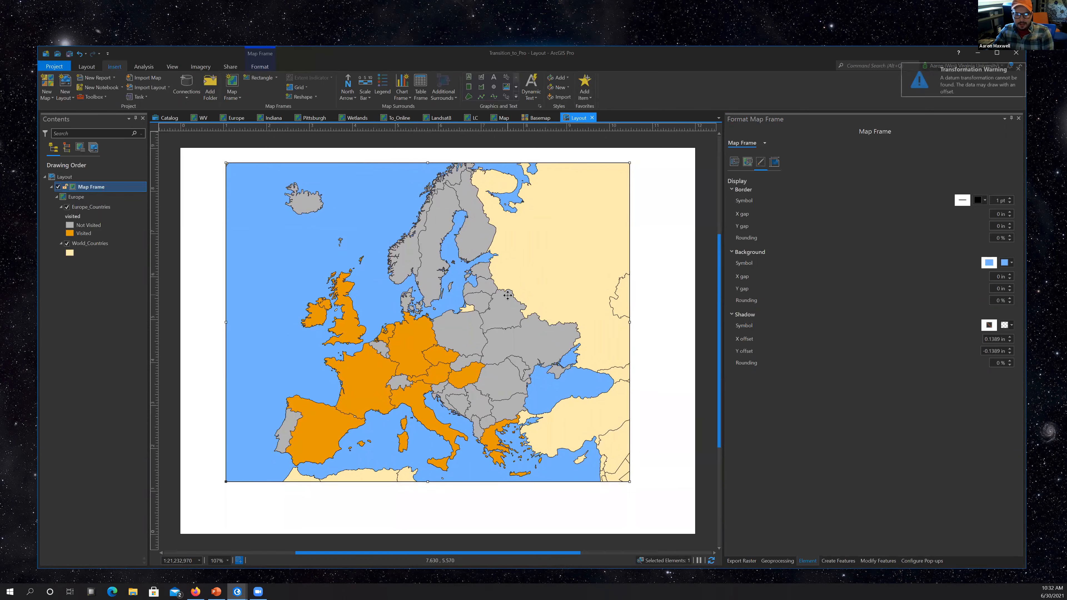
# Reposition the map frame near the center of the page and shift the map slightly down and left inside it.
pyautogui.click(681, 297)
pyautogui.moveTo(434, 326); pyautogui.dragTo(415, 299)
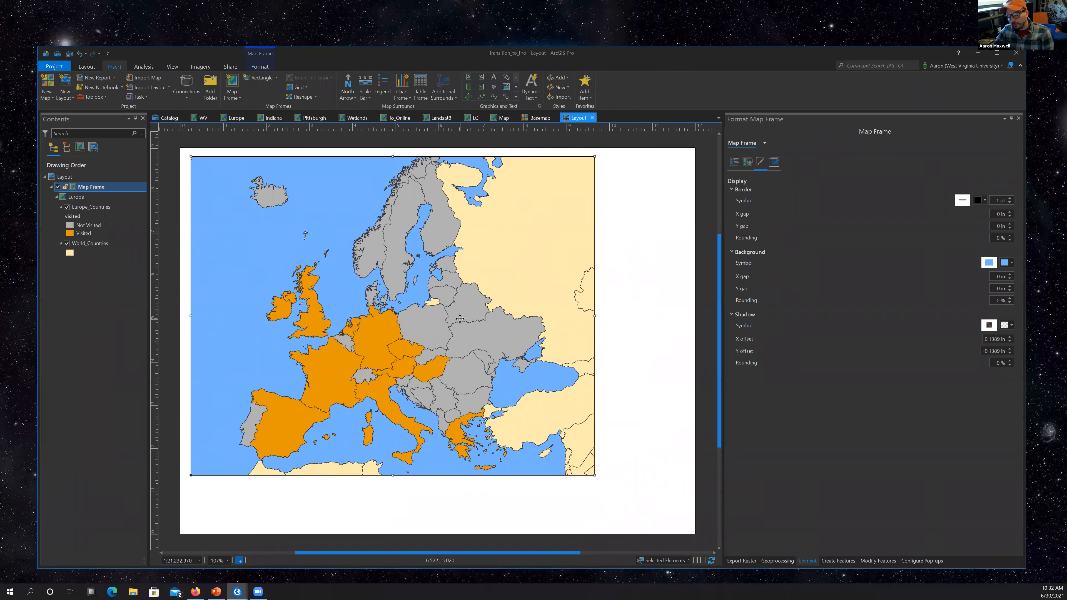
pyautogui.rightClick(425, 316)
pyautogui.click(457, 322)
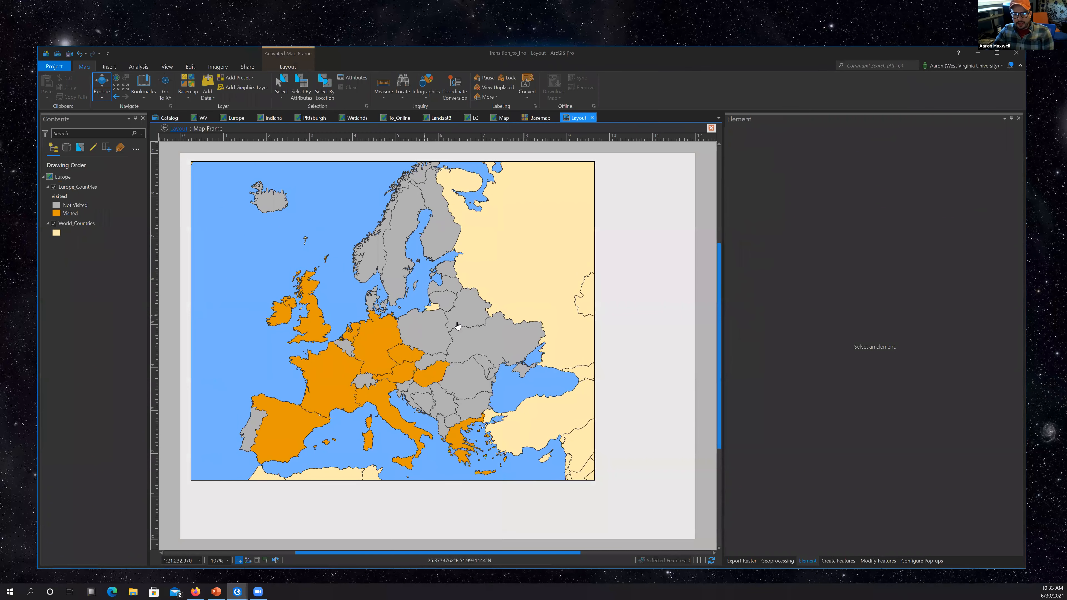
pyautogui.moveTo(449, 284); pyautogui.dragTo(446, 290)
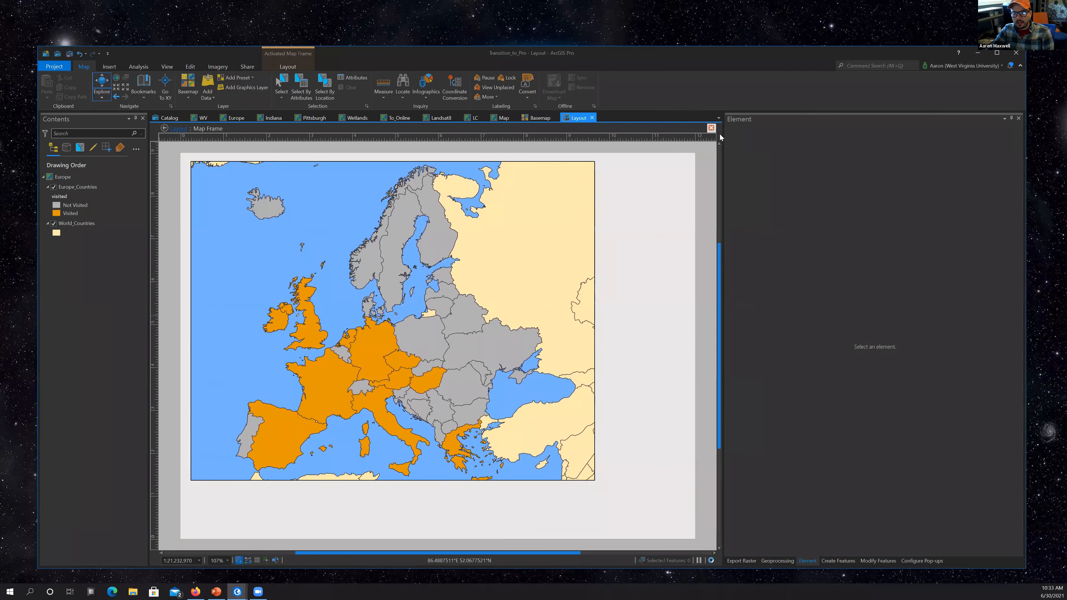
pyautogui.click(711, 128)
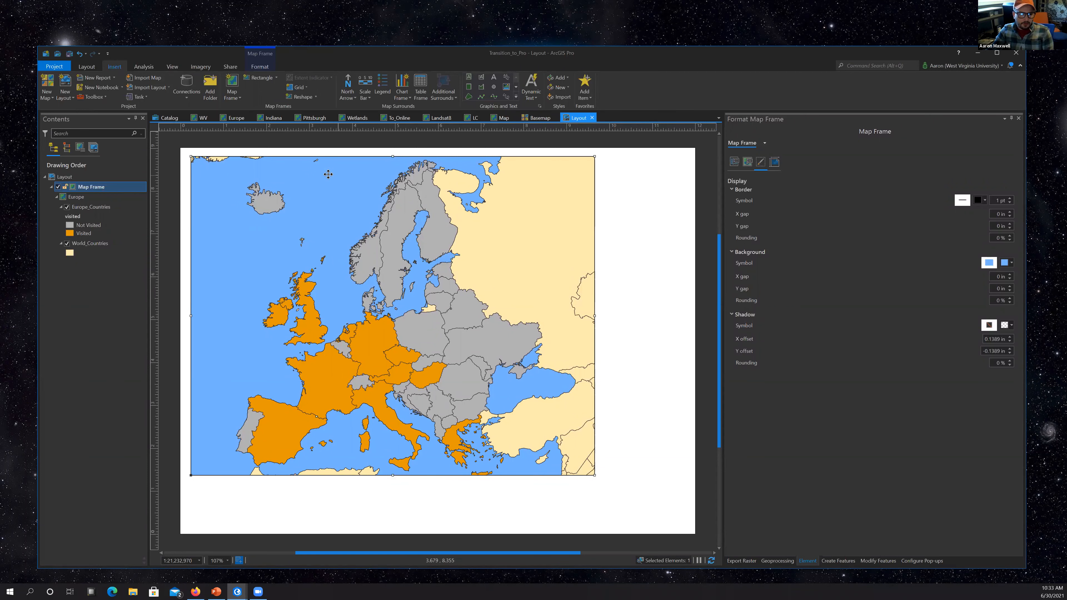
pyautogui.moveTo(354, 239); pyautogui.dragTo(382, 257)
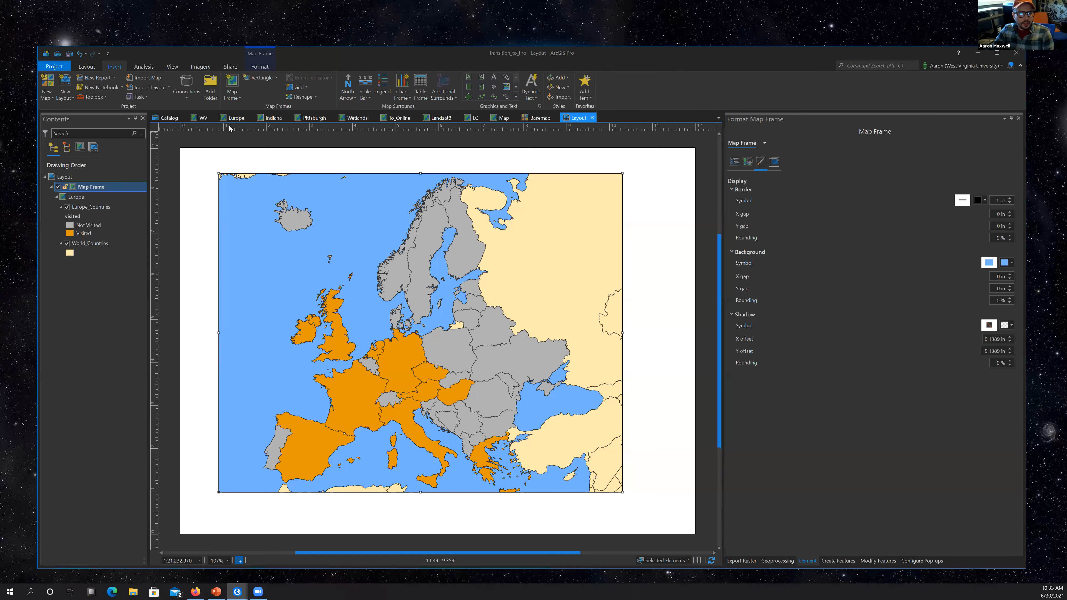
# Add a Black Horizontal Label Graticule to the Europe map frame and turn off its automatic interval adjustment.
pyautogui.click(299, 87)
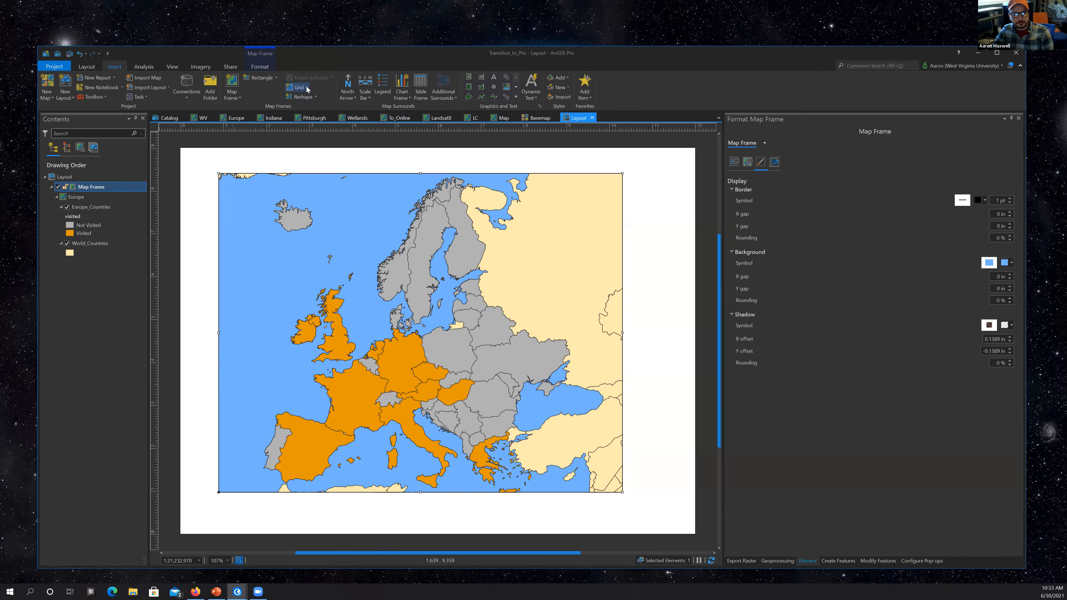
pyautogui.click(316, 158)
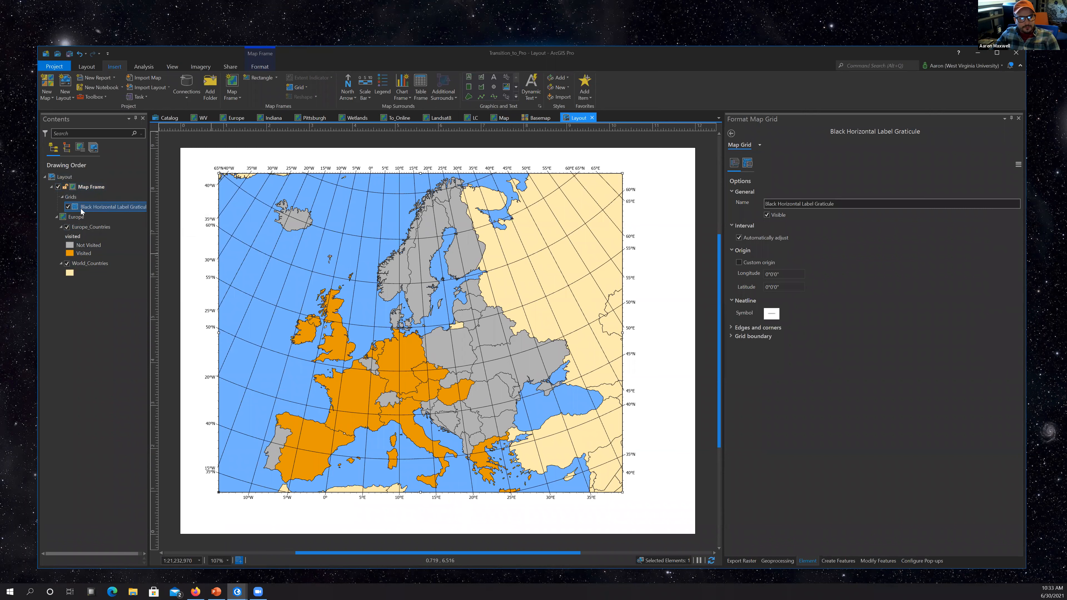
pyautogui.rightClick(87, 206)
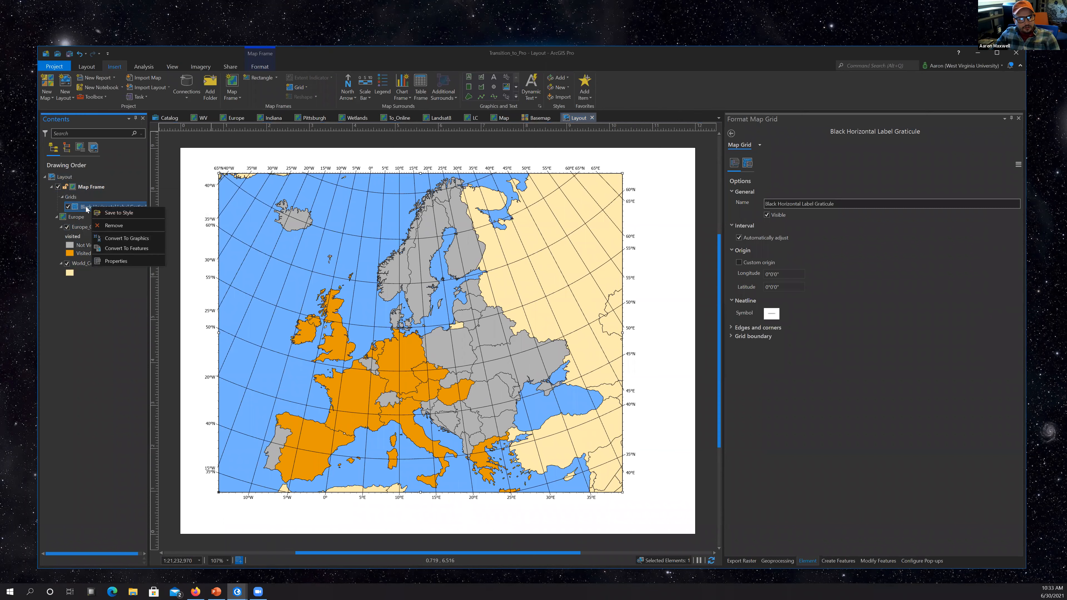
pyautogui.click(89, 207)
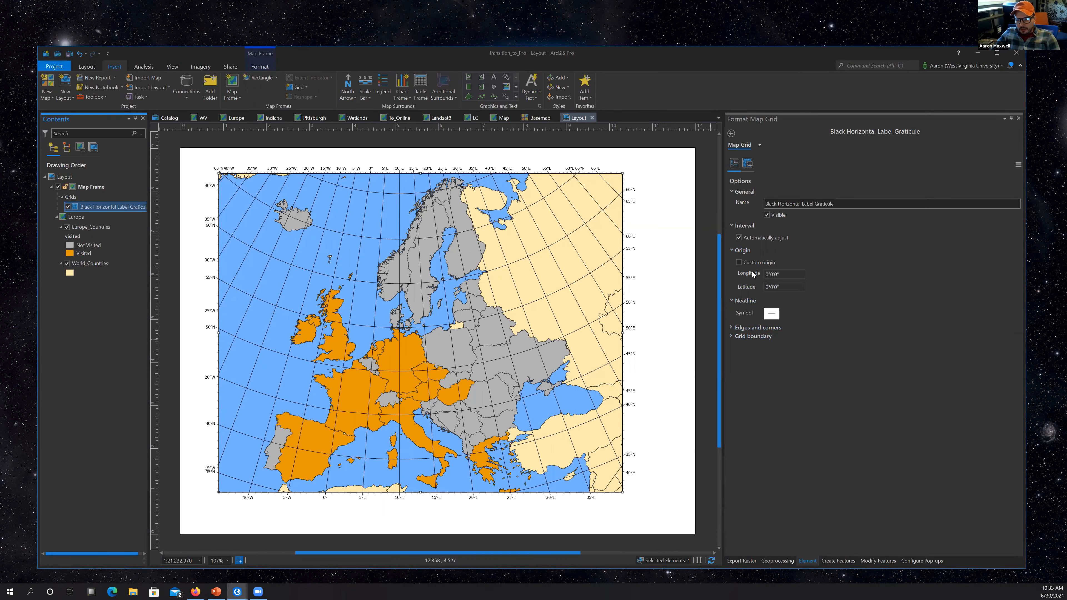
pyautogui.click(738, 238)
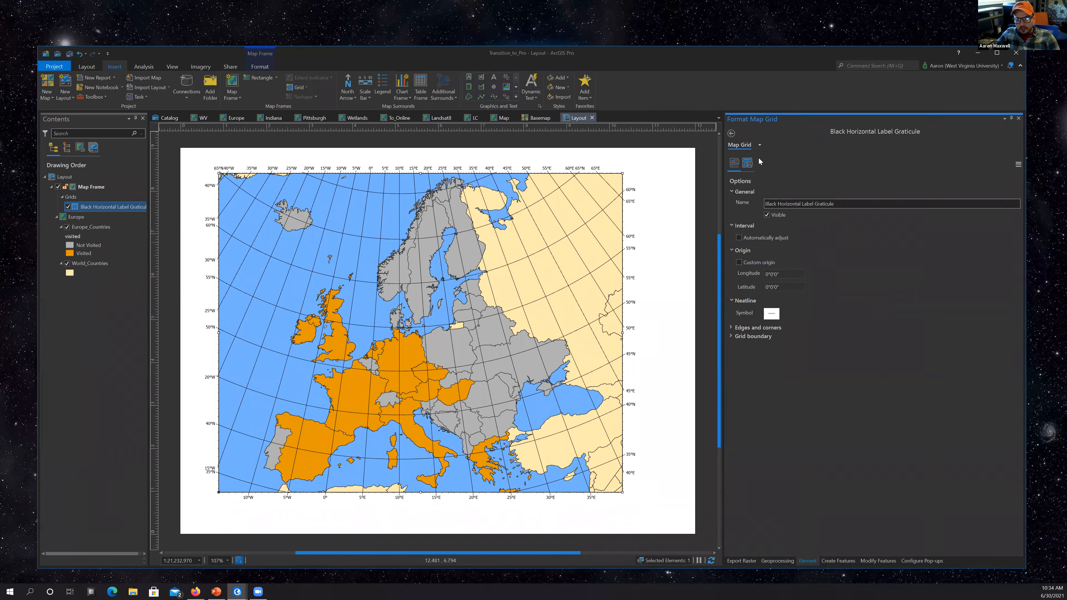
# Remove the Gridlines component from the graticule, keeping its labels and ticks.
pyautogui.click(748, 165)
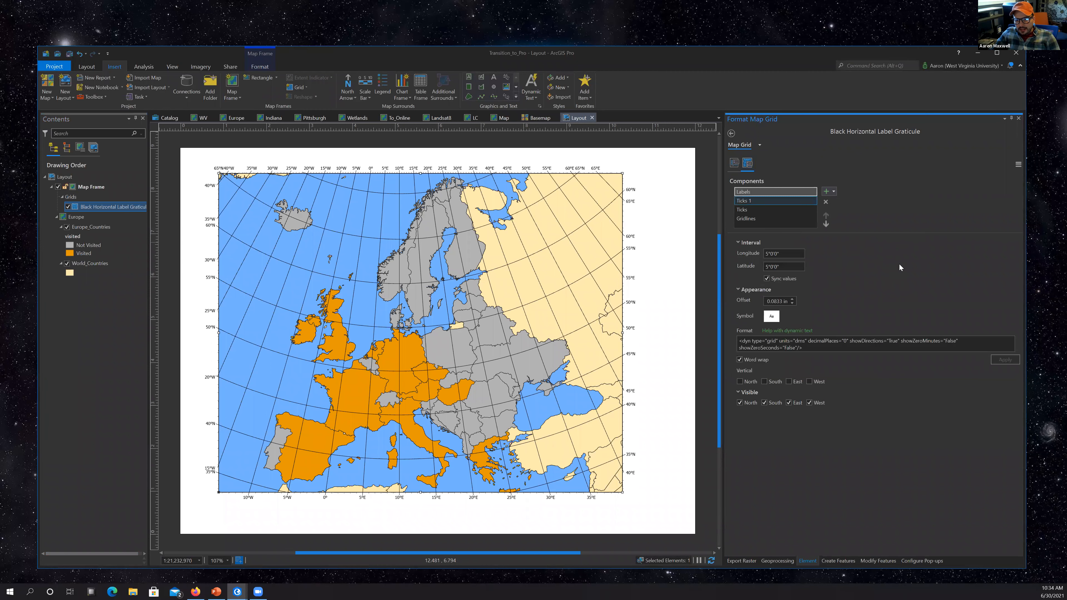
pyautogui.click(748, 210)
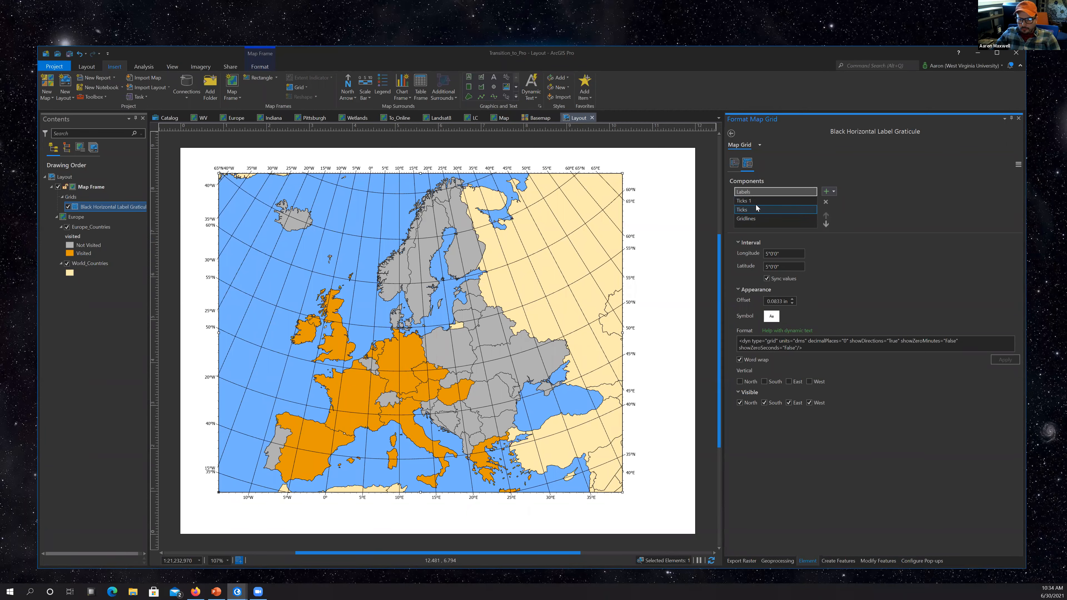
pyautogui.click(769, 220)
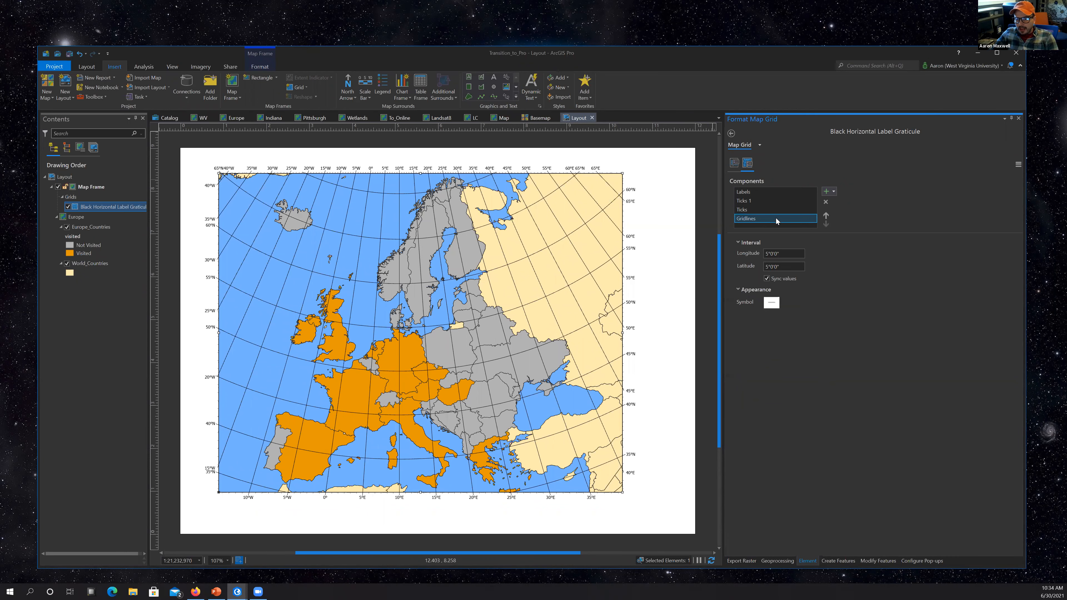
pyautogui.click(825, 202)
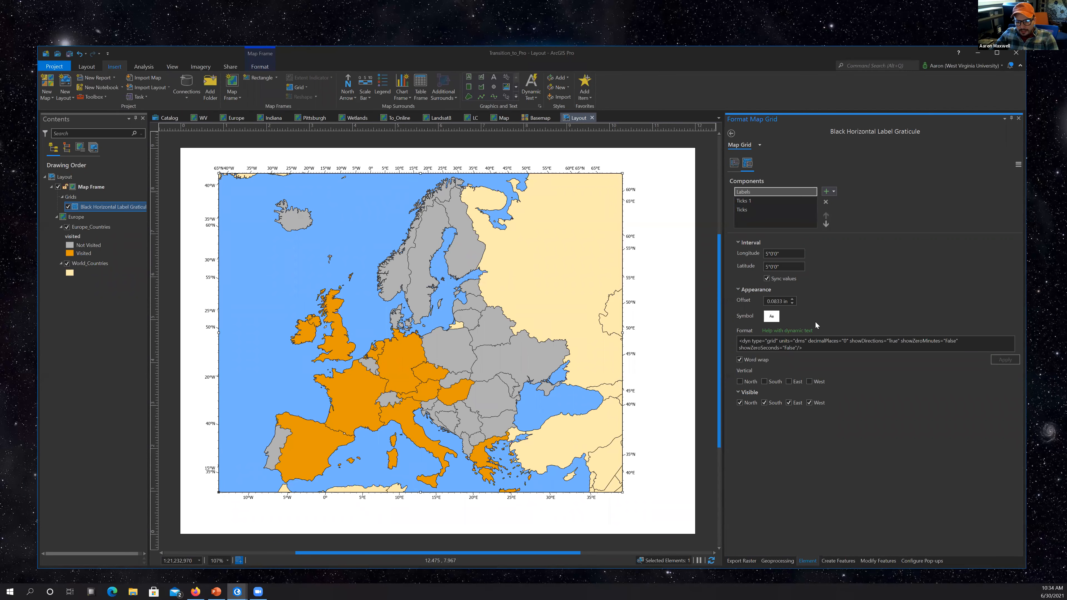
# Set the graticule labels' font size to 12 pt and apply it.
pyautogui.click(771, 318)
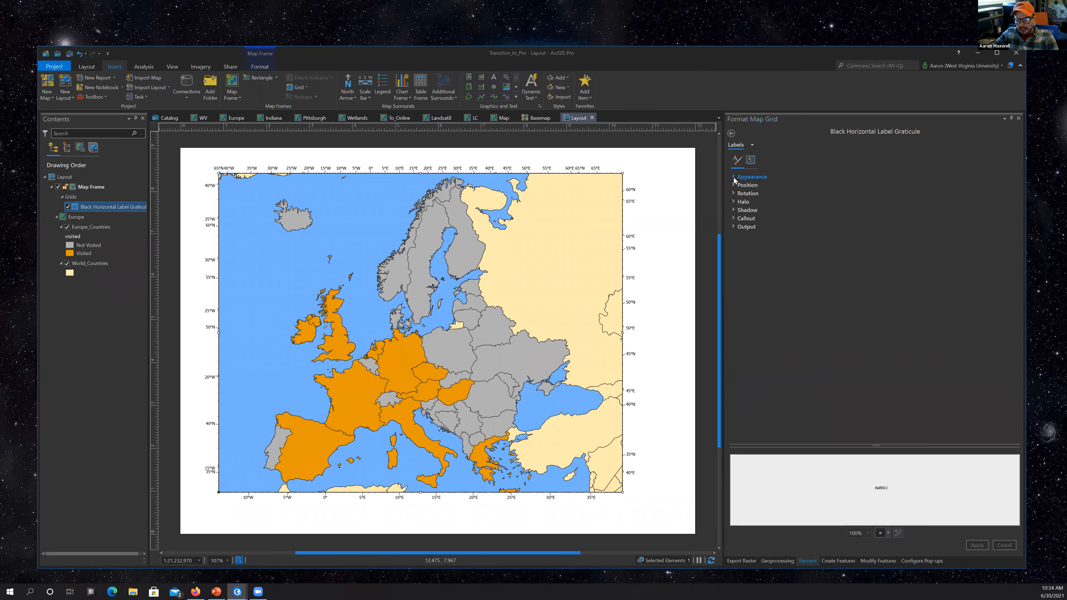
pyautogui.click(734, 177)
pyautogui.click(1016, 198)
pyautogui.click(1016, 198)
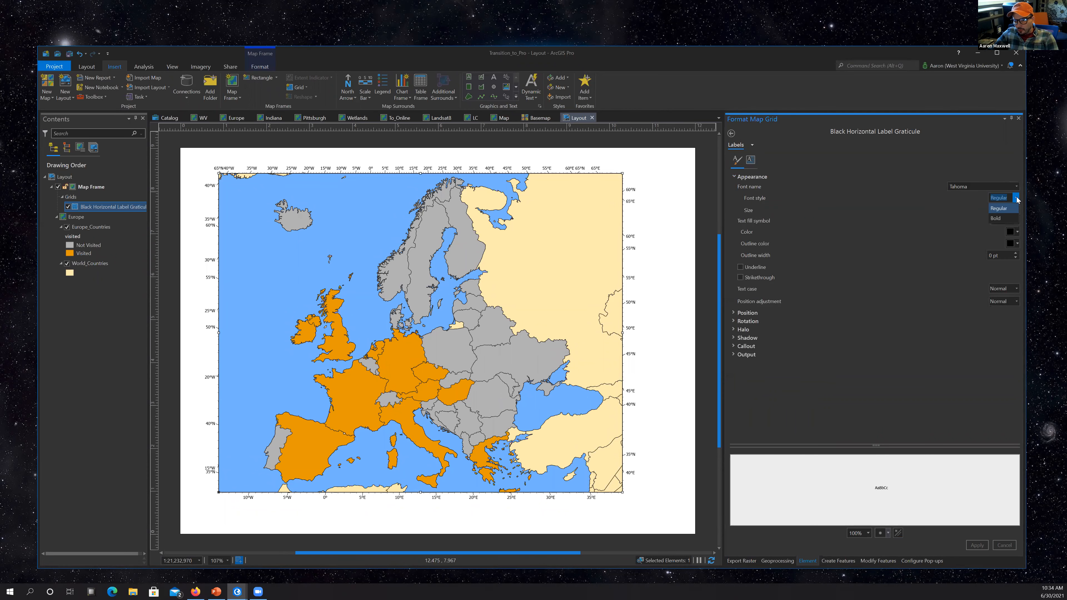
pyautogui.click(1016, 209)
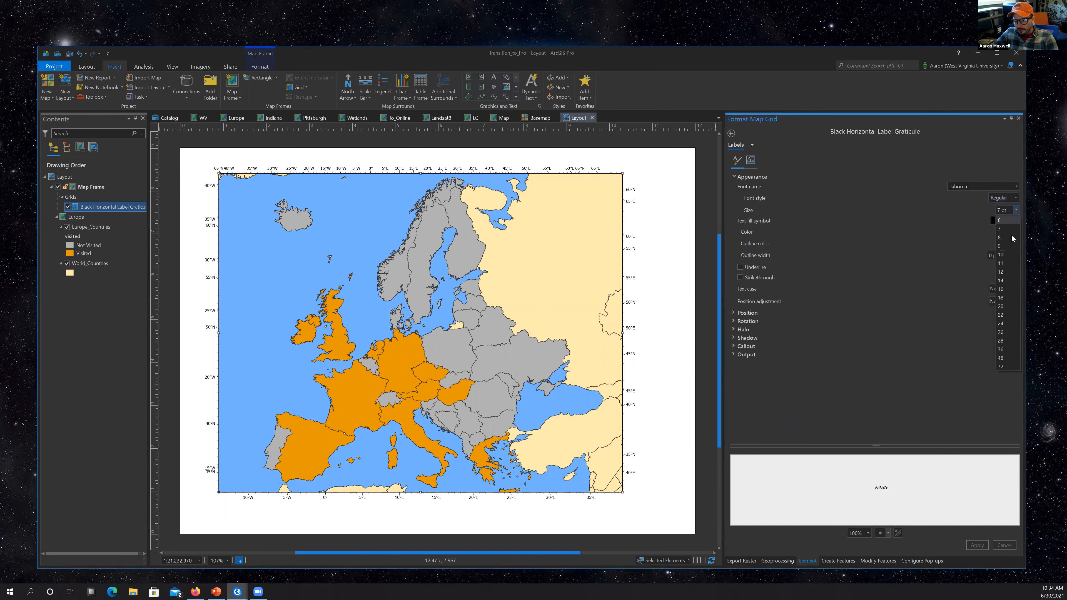
pyautogui.click(1010, 281)
pyautogui.click(978, 546)
pyautogui.click(1016, 210)
pyautogui.click(1001, 271)
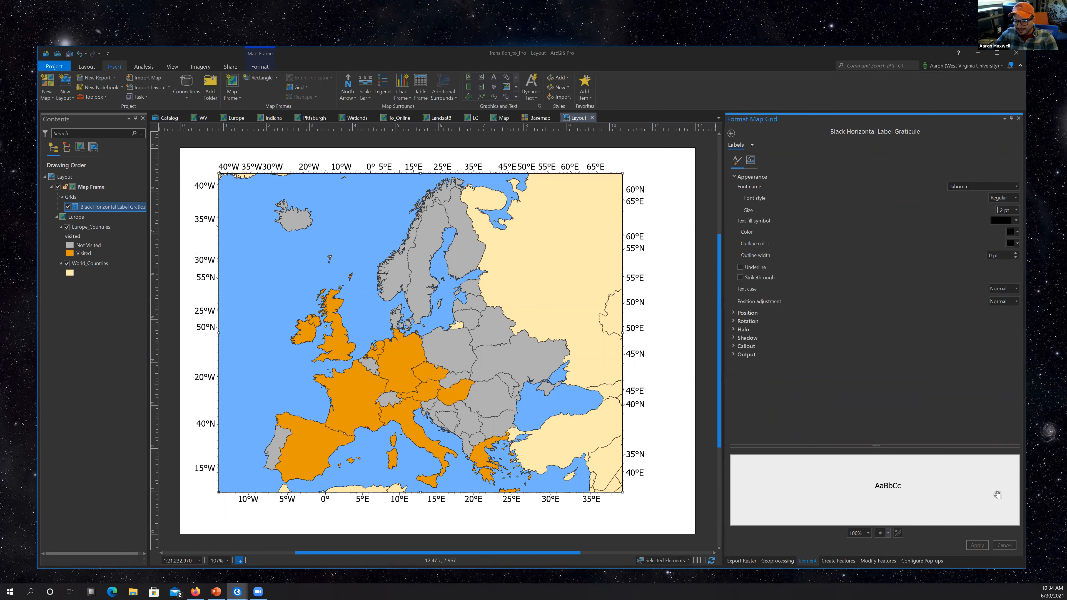
pyautogui.click(983, 546)
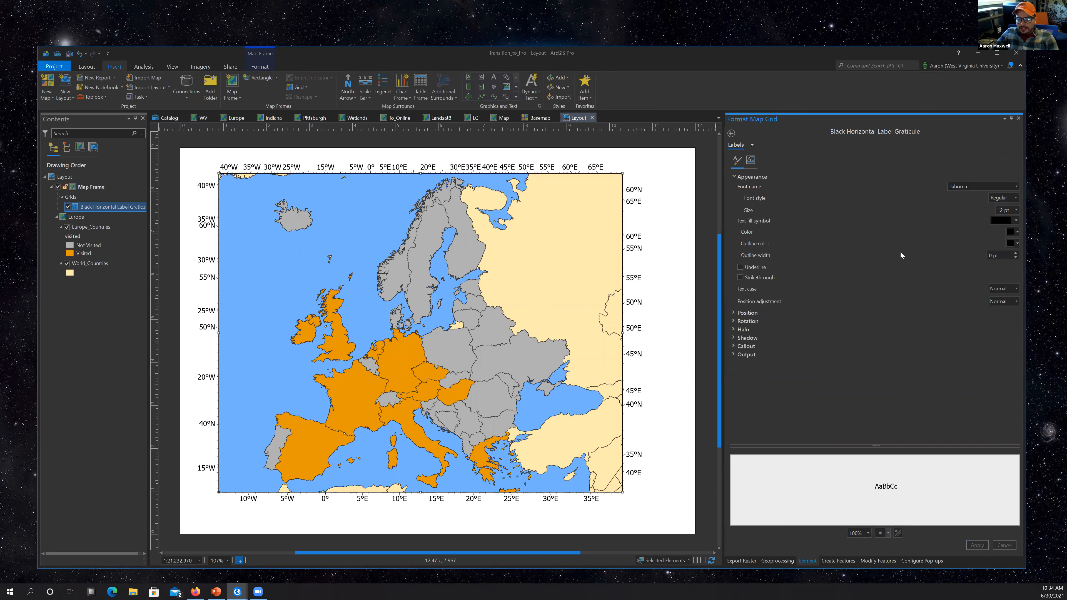
# Set the graticule label interval to 10°0'0" and make the east and west labels vertical.
pyautogui.click(750, 163)
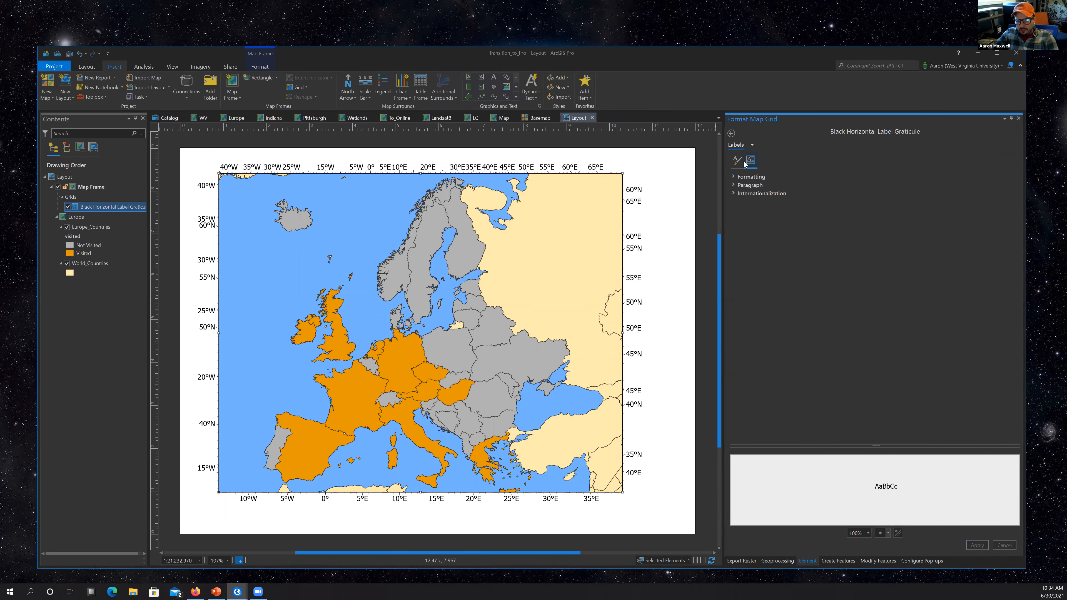
pyautogui.click(731, 134)
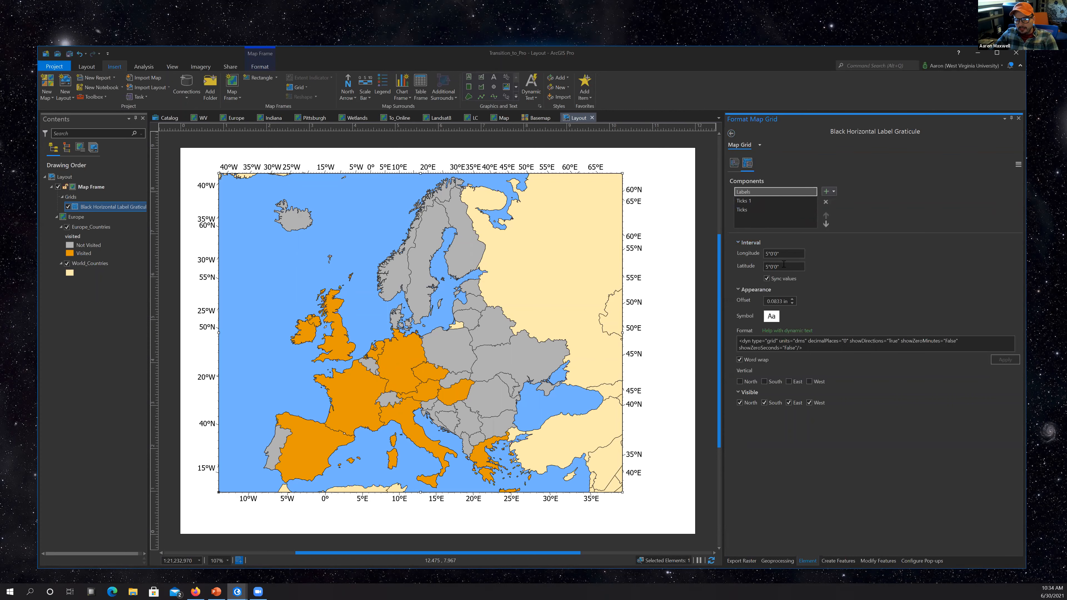
pyautogui.write('10')
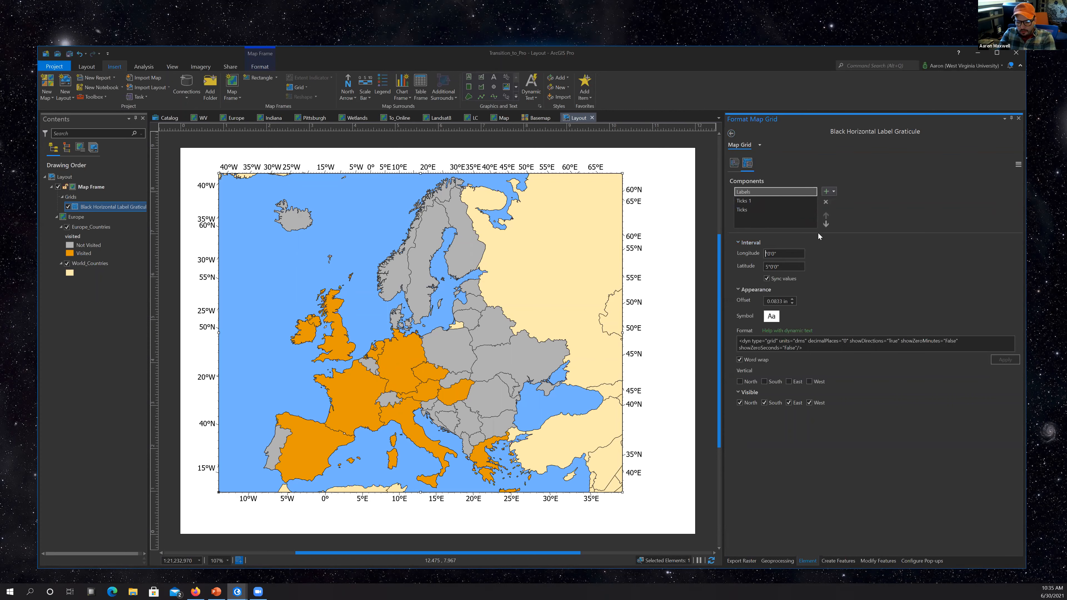
pyautogui.press('Tab')
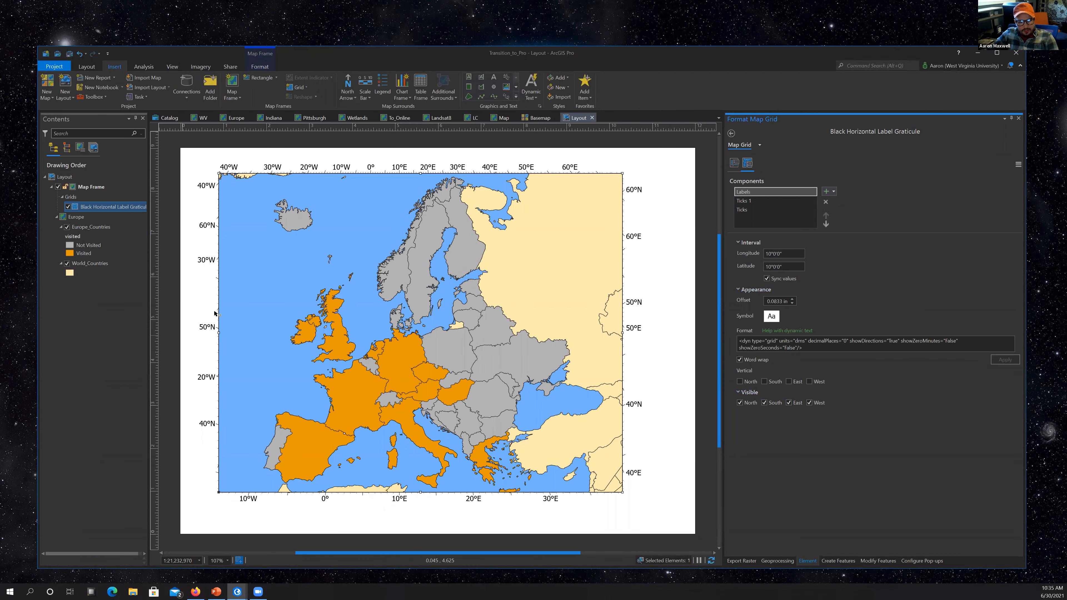
pyautogui.click(809, 382)
pyautogui.click(788, 381)
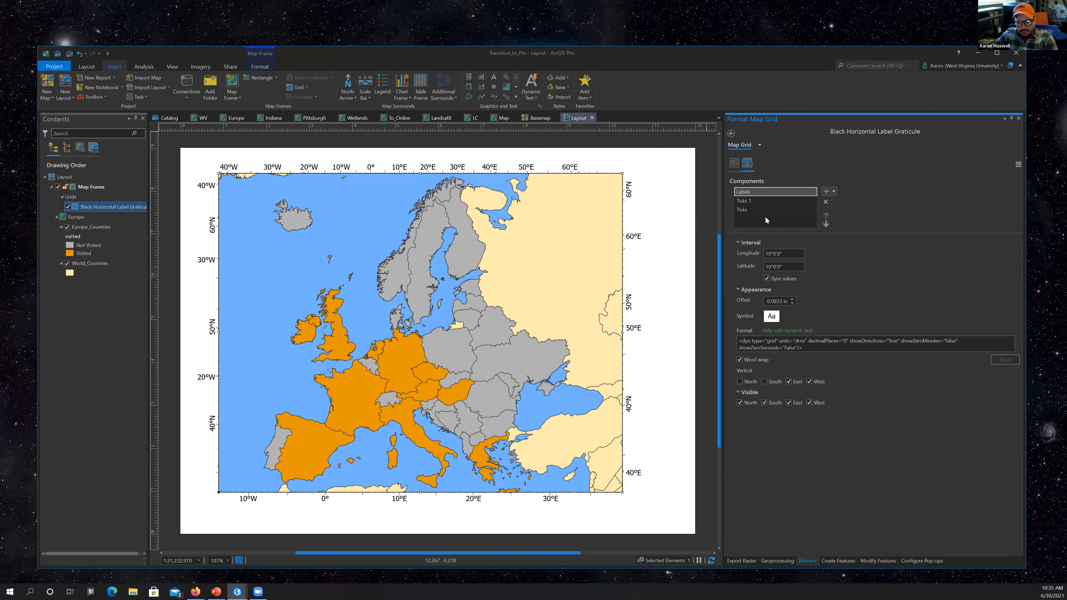
# Remove the Ticks 1 component from the graticule and set the remaining Ticks interval to 10°0'0".
pyautogui.click(758, 210)
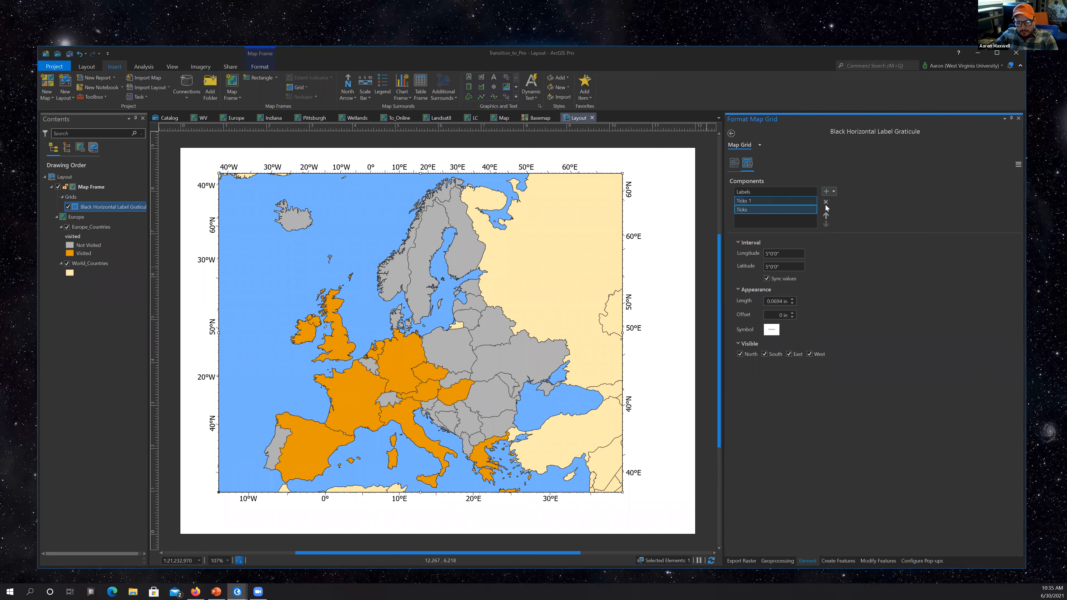
pyautogui.click(761, 202)
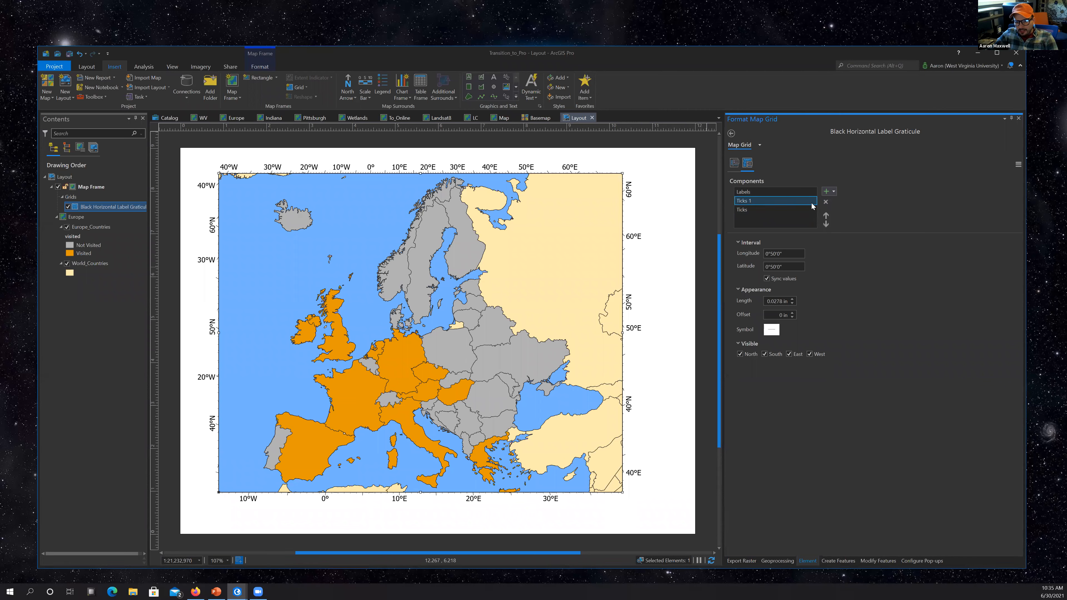
pyautogui.click(826, 203)
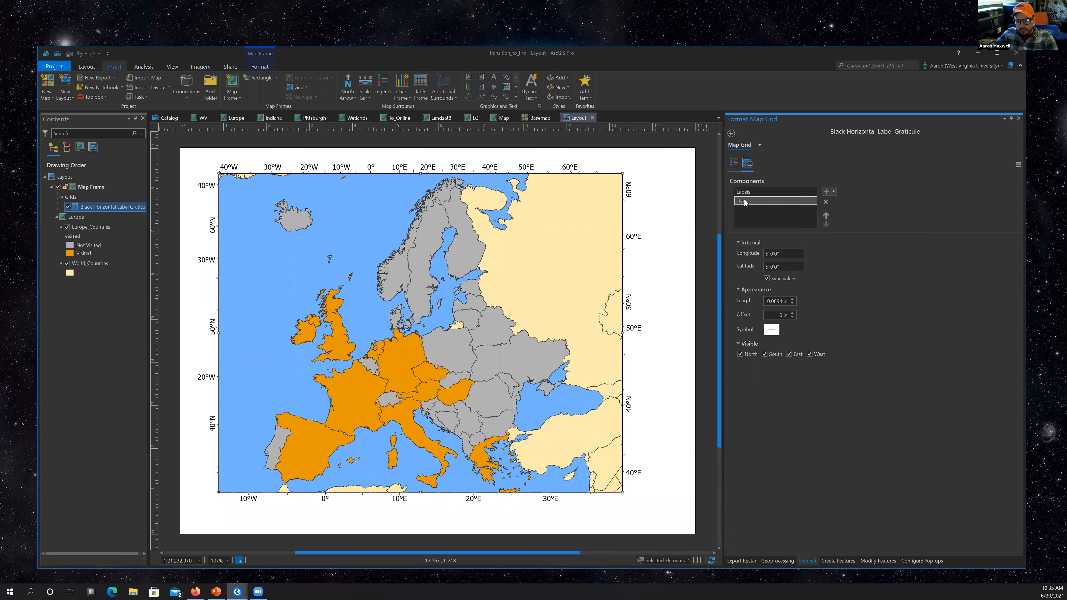
pyautogui.press('BackSpace')
pyautogui.write('10')
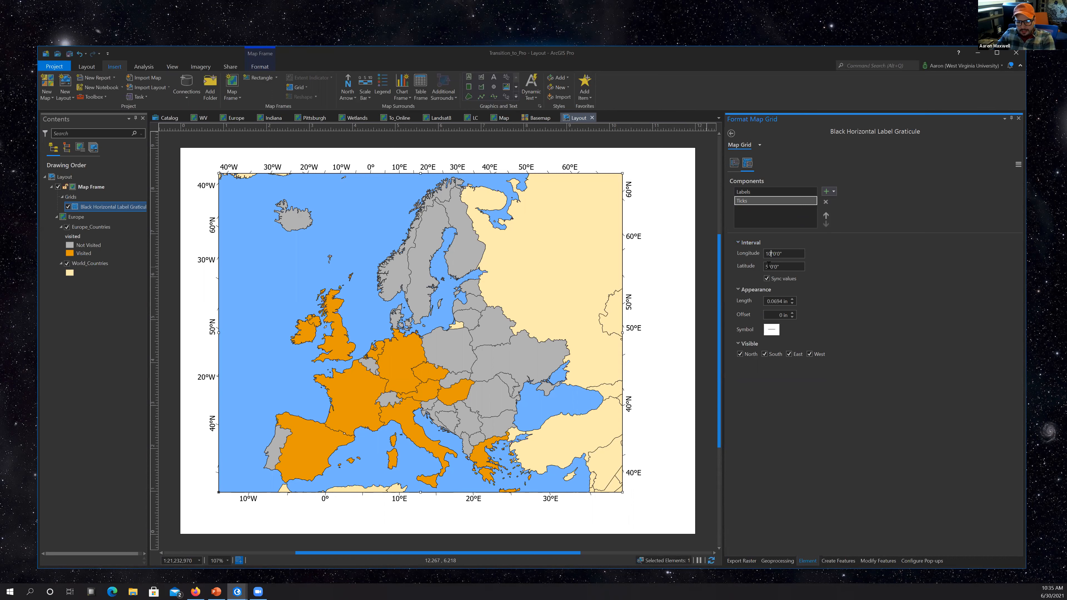
pyautogui.press('Return')
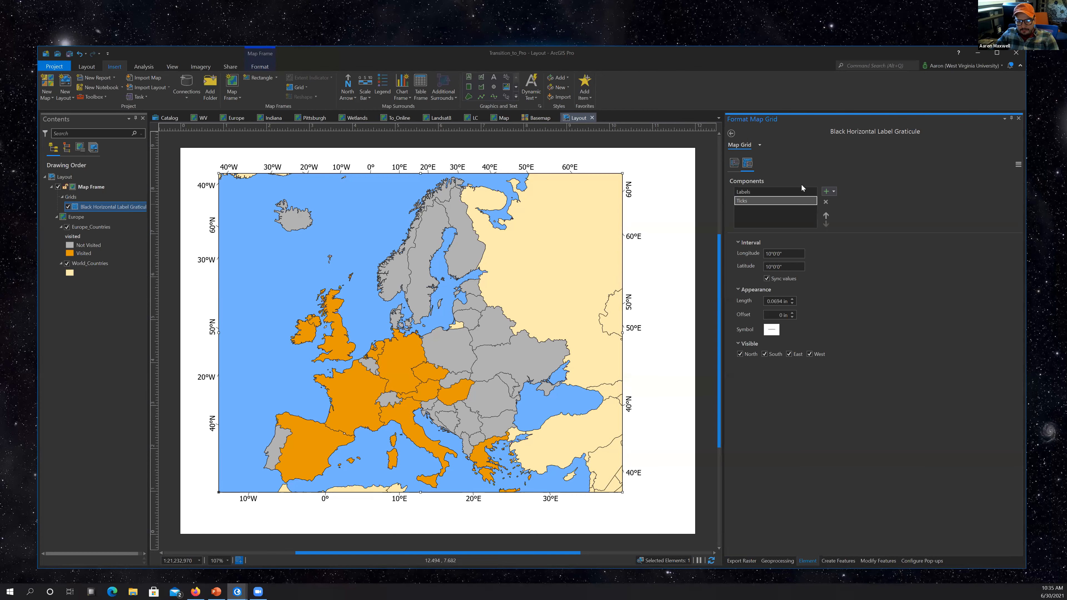
# Add a new Gridlines component to the graticule with an interval of 10°0'0".
pyautogui.click(835, 192)
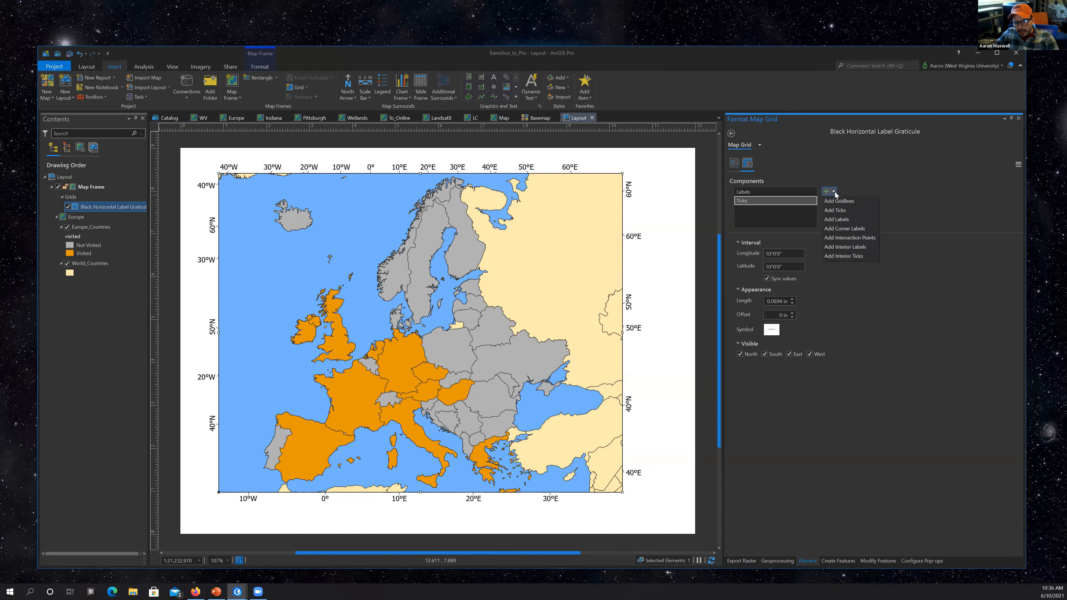
pyautogui.click(839, 201)
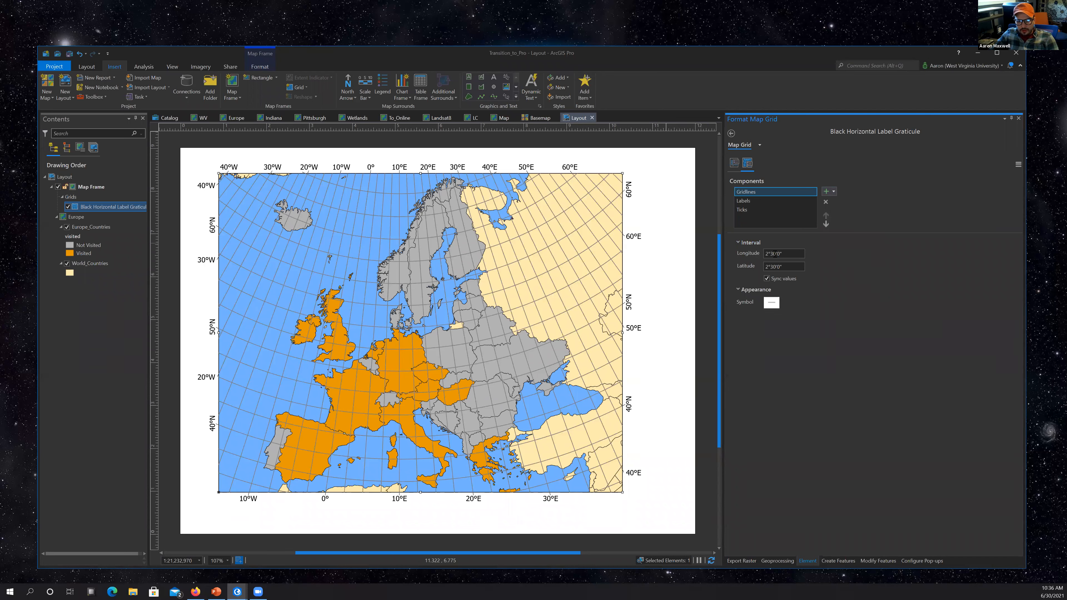
pyautogui.click(766, 253)
pyautogui.press('BackSpace')
pyautogui.write('10')
pyautogui.press('Right')
pyautogui.press('Delete')
pyautogui.press('Delete')
pyautogui.press('Delete')
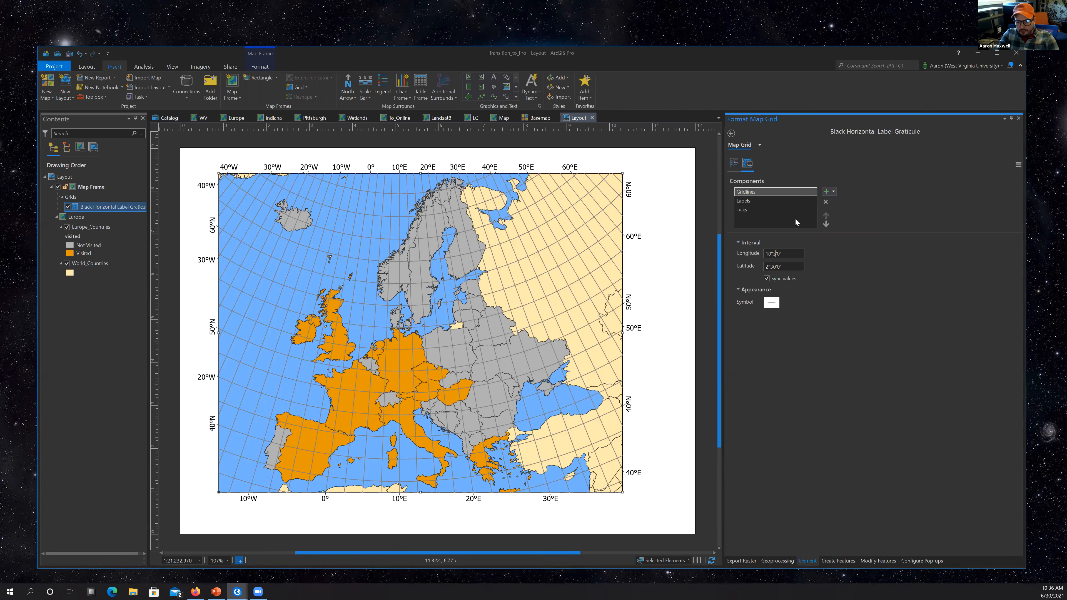
pyautogui.write("0'")
pyautogui.write('1')
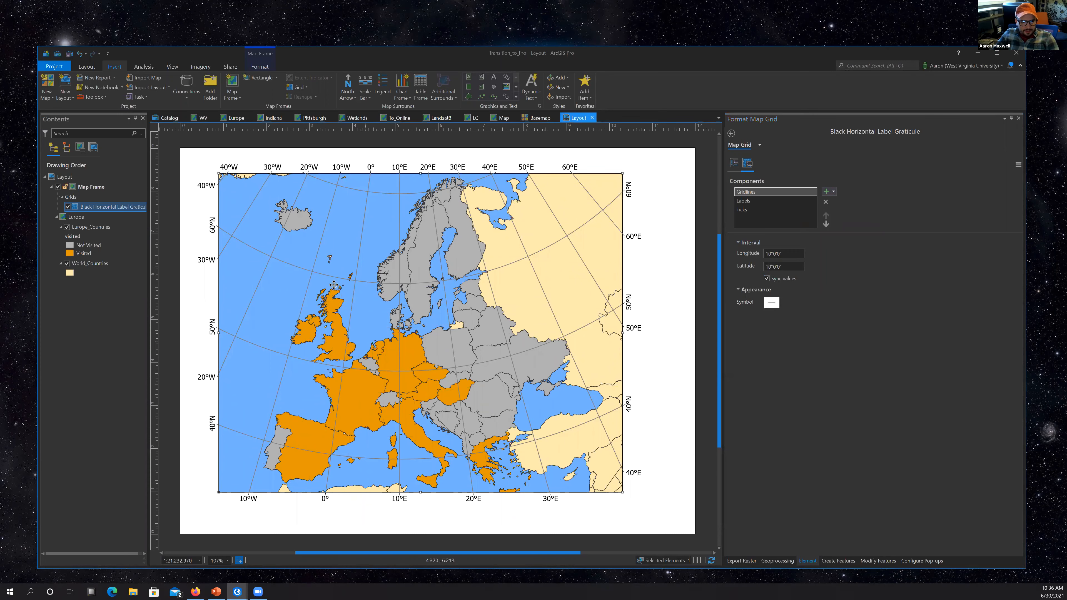
# Move the map frame slightly up and to the left on the layout page.
pyautogui.moveTo(333, 285); pyautogui.dragTo(328, 277)
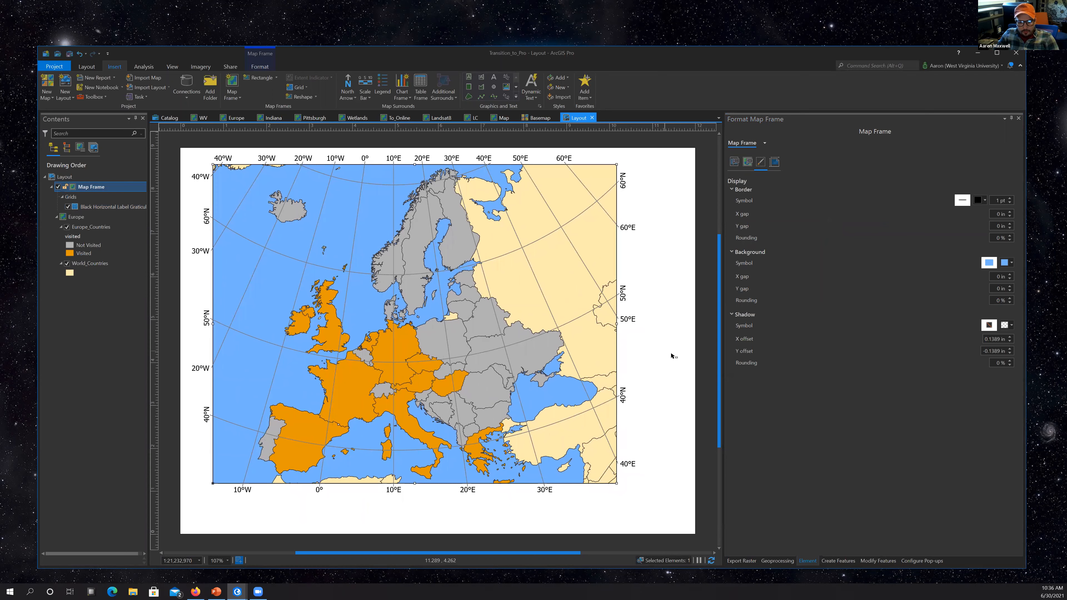
pyautogui.click(699, 360)
pyautogui.click(497, 299)
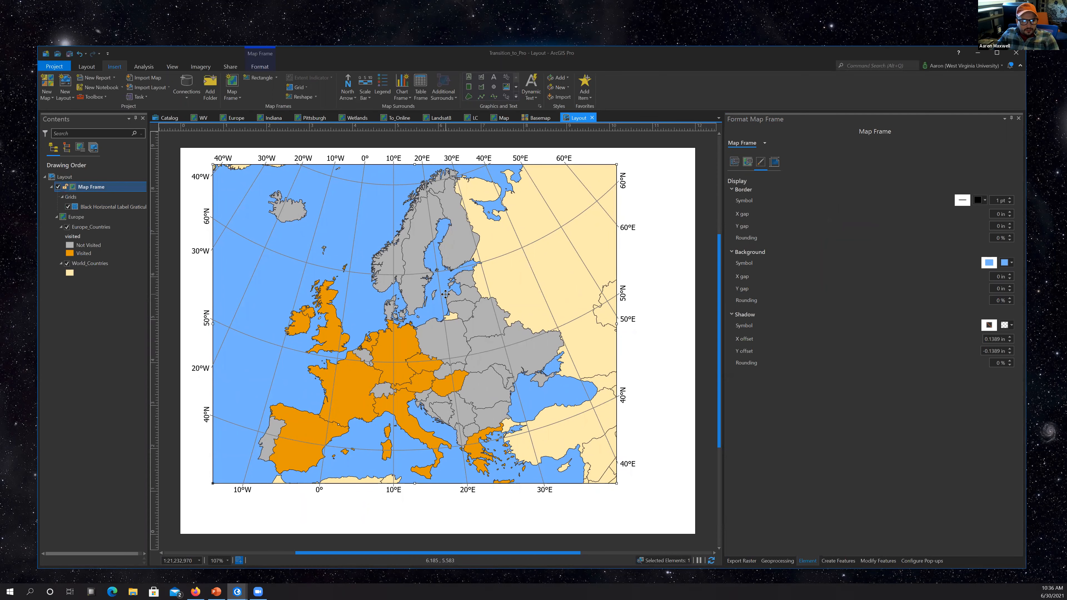
pyautogui.moveTo(446, 295); pyautogui.dragTo(448, 295)
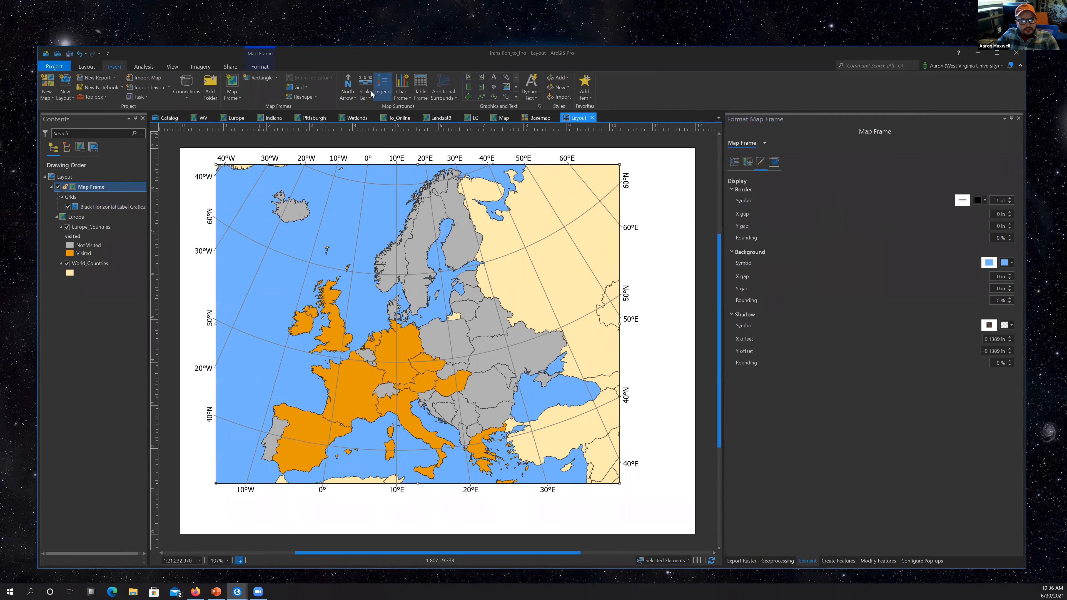
# Insert a legend beside the map frame's lower-right part and turn off its World_Countries item.
pyautogui.click(381, 92)
pyautogui.moveTo(637, 365); pyautogui.dragTo(692, 483)
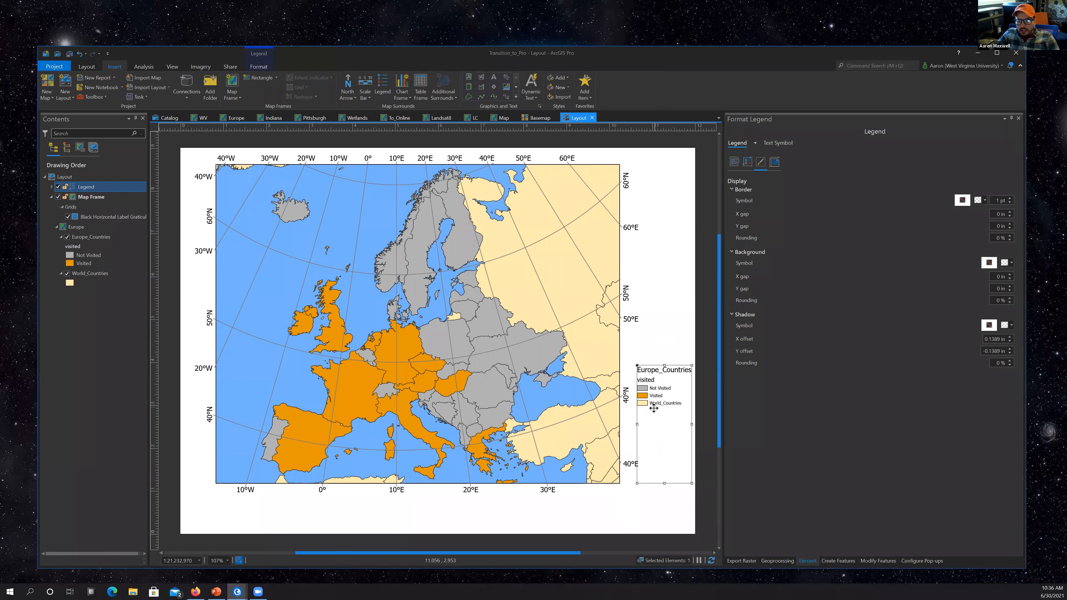
pyautogui.click(79, 188)
pyautogui.click(52, 187)
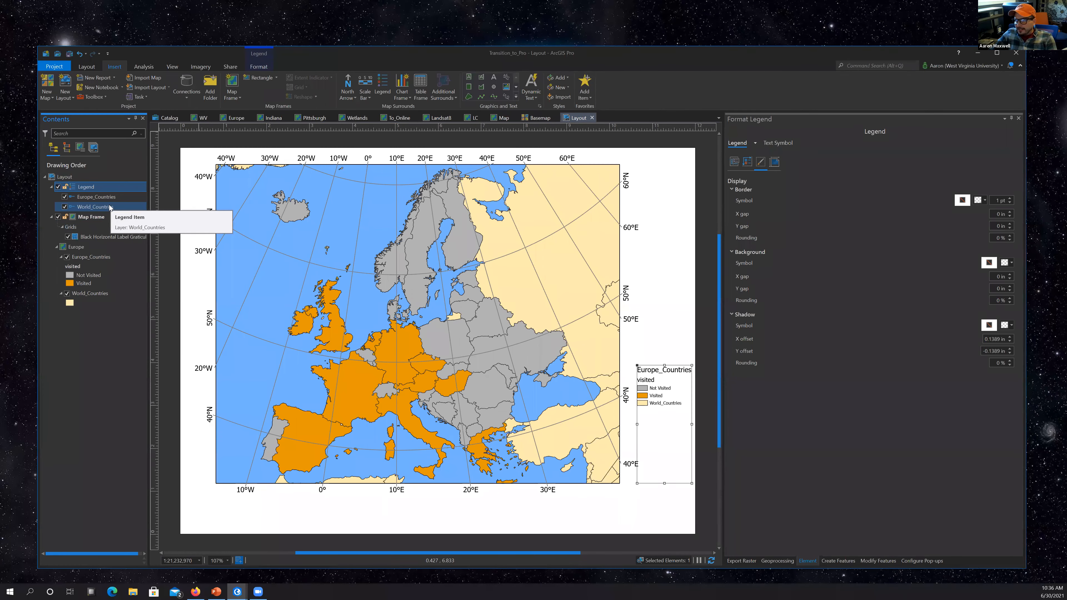
pyautogui.click(65, 207)
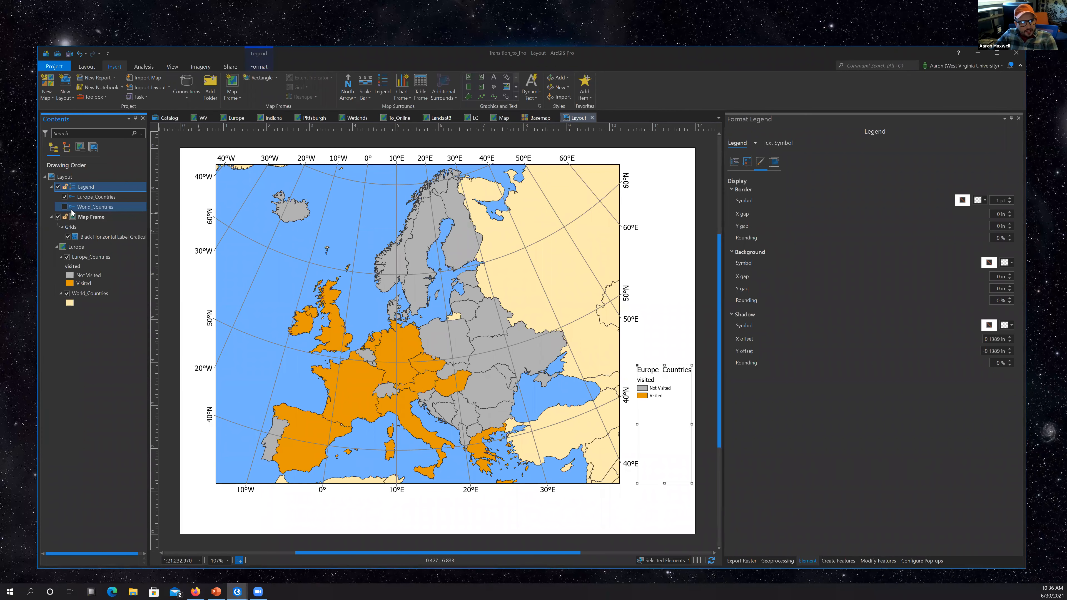
# Hide the layer name and headings of the Europe_Countries legend item.
pyautogui.click(92, 199)
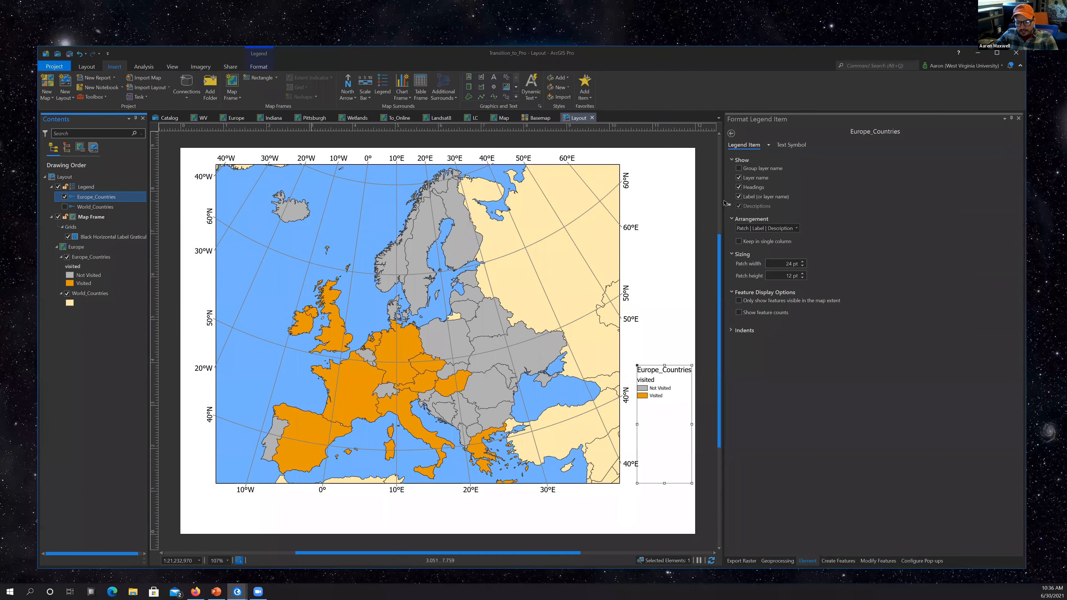
pyautogui.click(738, 179)
pyautogui.click(739, 187)
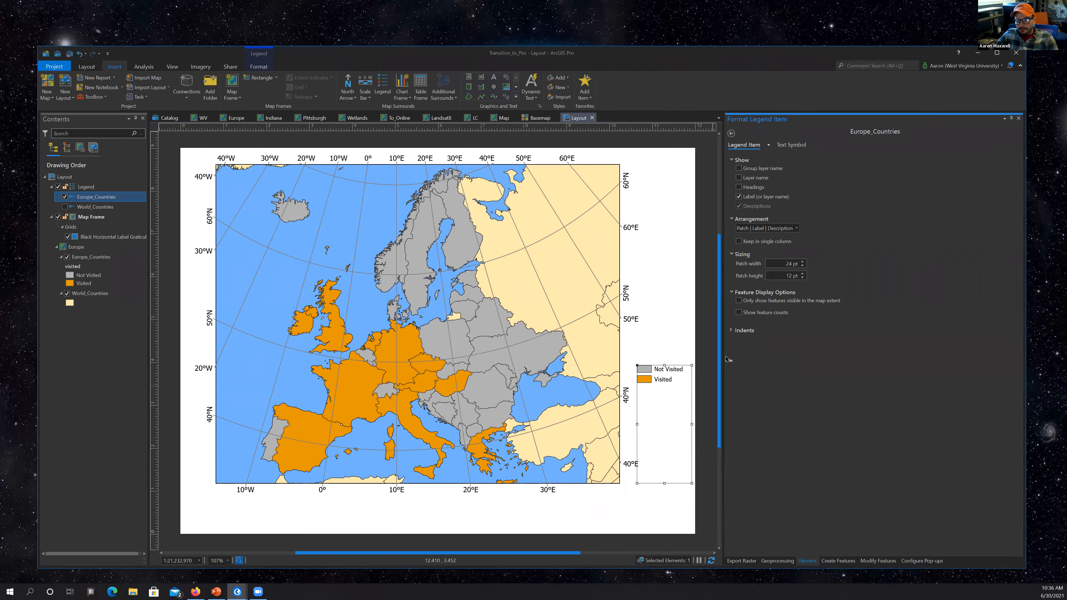
# Set the Europe_Countries legend item's patch height and patch width to 30 pt each.
pyautogui.click(803, 273)
pyautogui.click(803, 274)
pyautogui.click(803, 274)
pyautogui.click(802, 274)
pyautogui.click(803, 274)
pyautogui.click(803, 274)
pyautogui.click(802, 274)
pyautogui.click(803, 273)
pyautogui.click(802, 274)
pyautogui.click(802, 274)
pyautogui.click(802, 274)
pyautogui.click(802, 274)
pyautogui.click(802, 274)
pyautogui.click(802, 274)
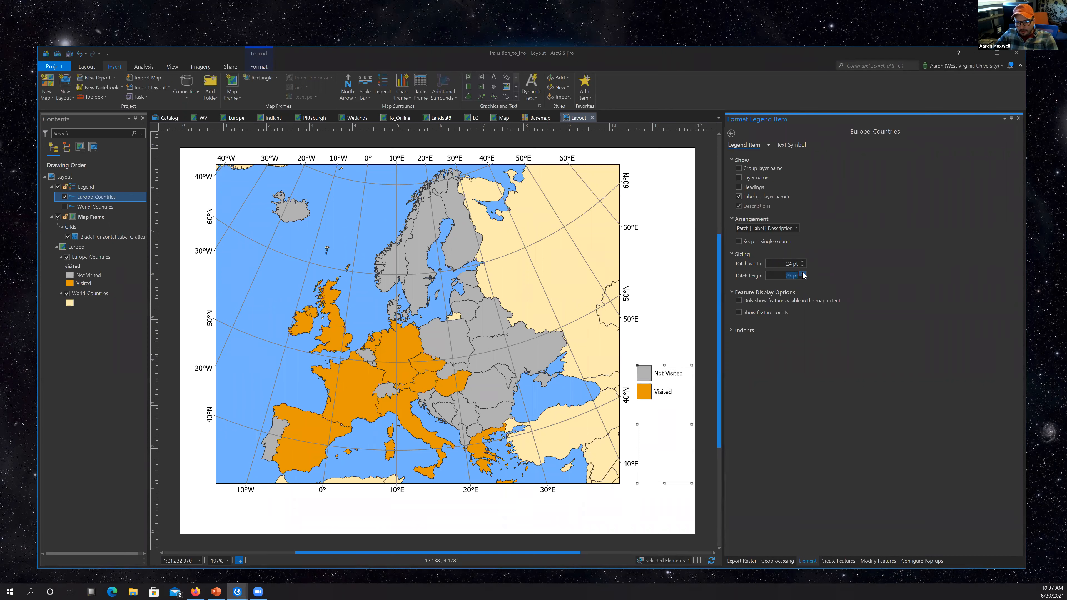
pyautogui.click(803, 273)
pyautogui.click(803, 274)
pyautogui.click(803, 274)
pyautogui.click(803, 262)
pyautogui.click(803, 261)
pyautogui.click(803, 262)
pyautogui.click(802, 262)
pyautogui.click(803, 262)
pyautogui.click(803, 261)
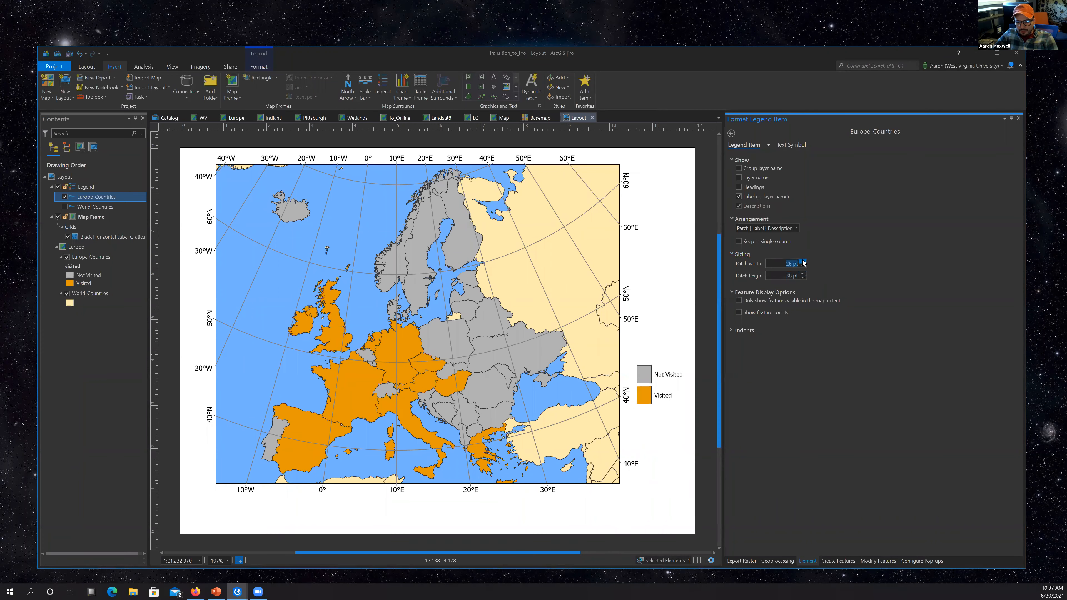
# Move the legend down to the page's lower-right corner, just below the level of the map frame.
pyautogui.click(670, 378)
pyautogui.click(703, 340)
pyautogui.click(661, 379)
pyautogui.moveTo(662, 379); pyautogui.dragTo(658, 502)
pyautogui.click(708, 508)
pyautogui.click(96, 197)
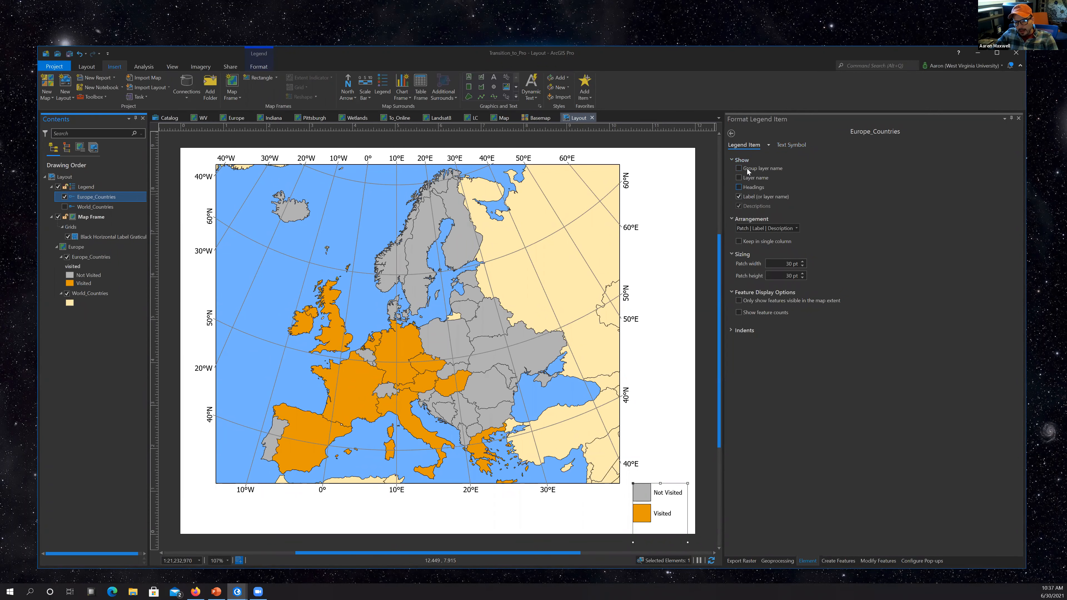
pyautogui.click(703, 529)
pyautogui.moveTo(656, 517); pyautogui.dragTo(648, 503)
pyautogui.click(702, 472)
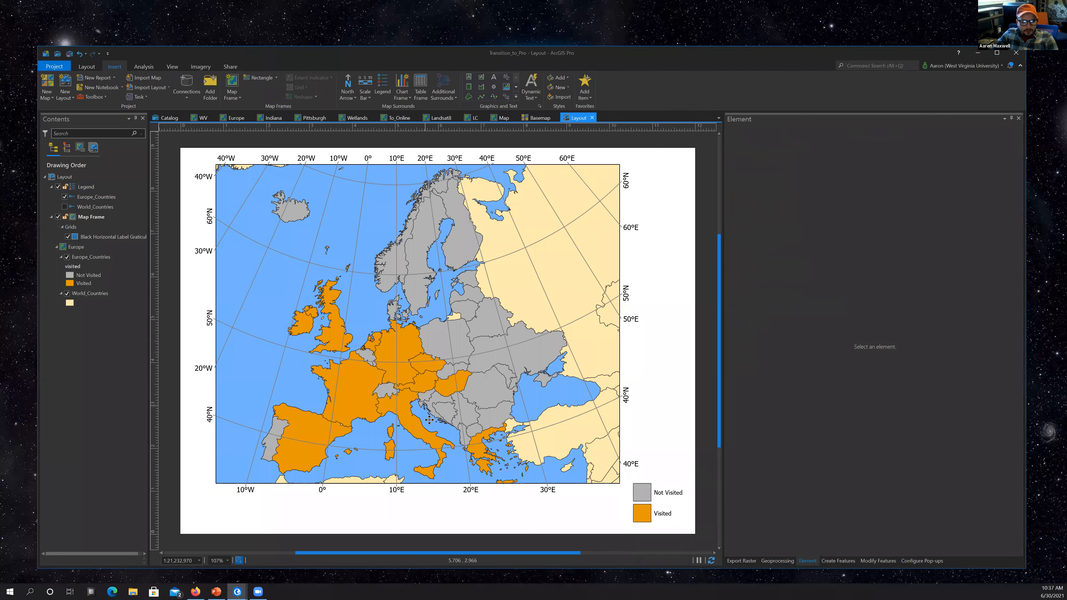
# Insert a metric Double Alternating scale bar for the Europe map frame, centred in the space below it.
pyautogui.click(412, 385)
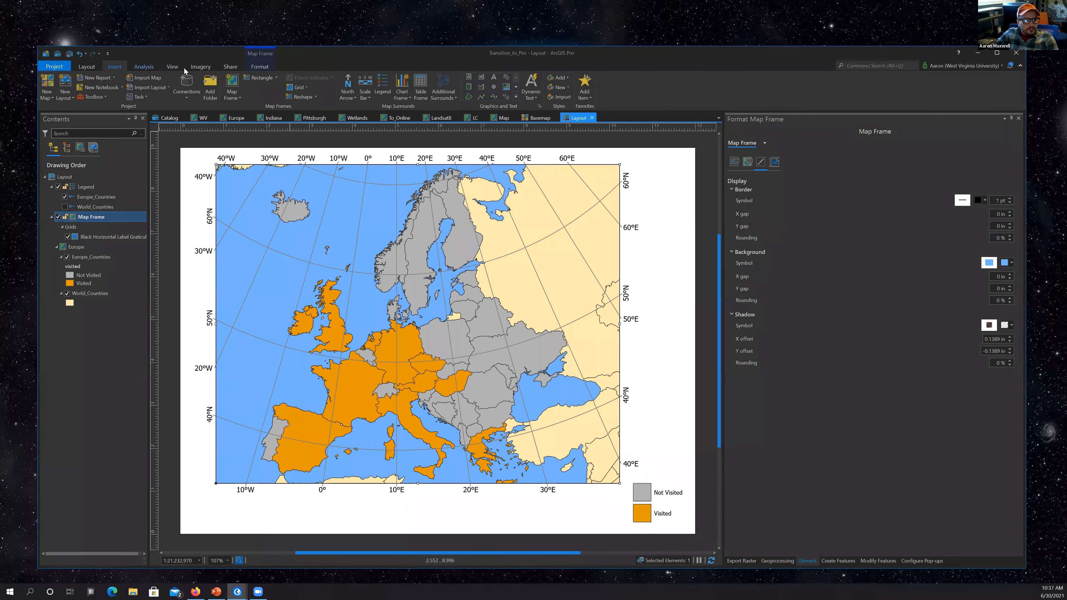
pyautogui.click(365, 94)
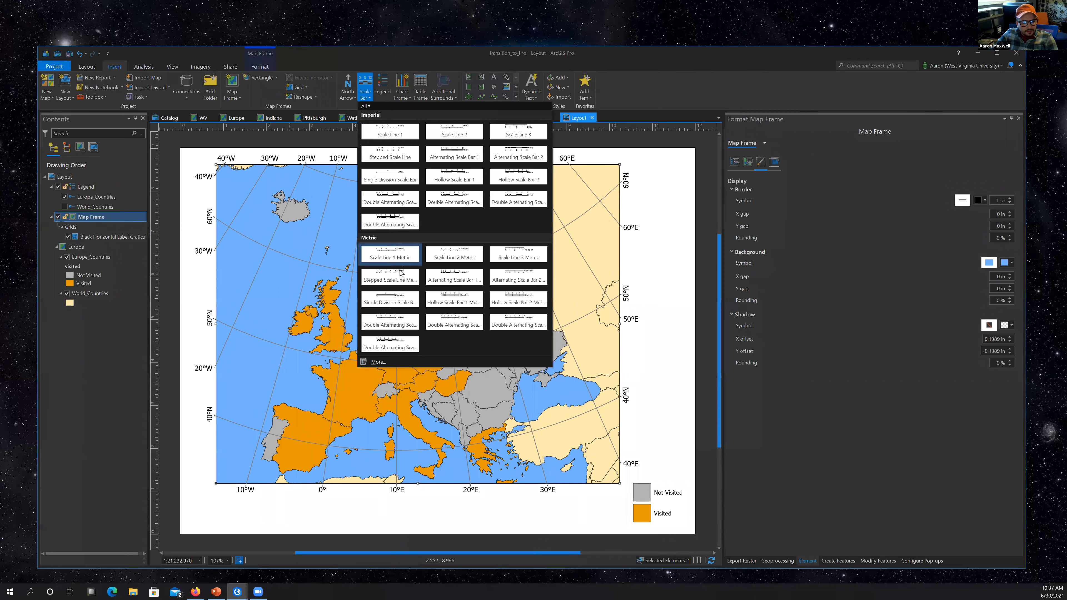
pyautogui.click(390, 254)
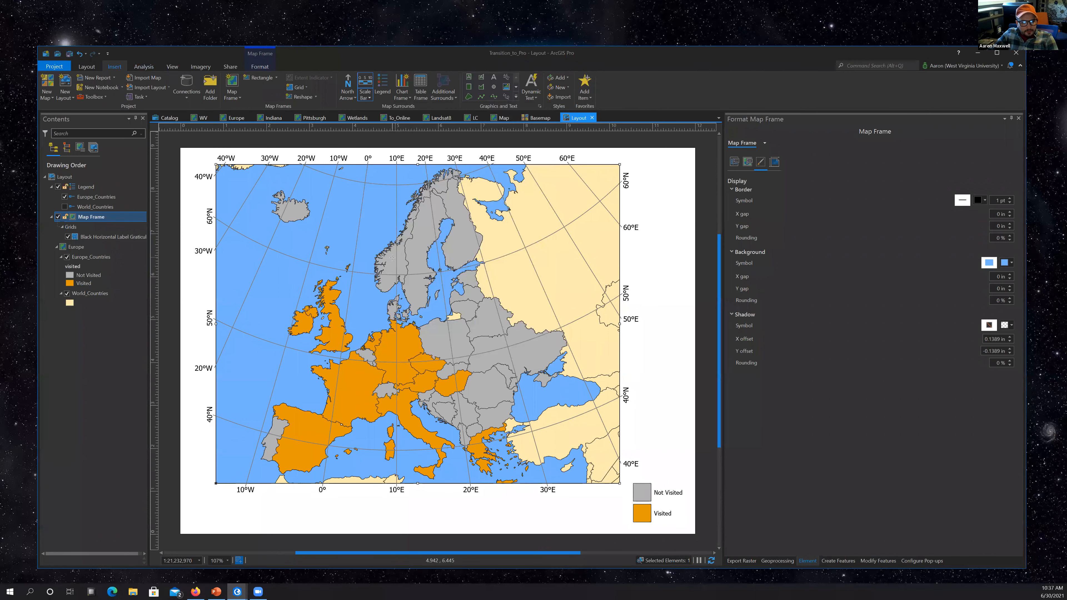
pyautogui.click(348, 97)
pyautogui.click(368, 99)
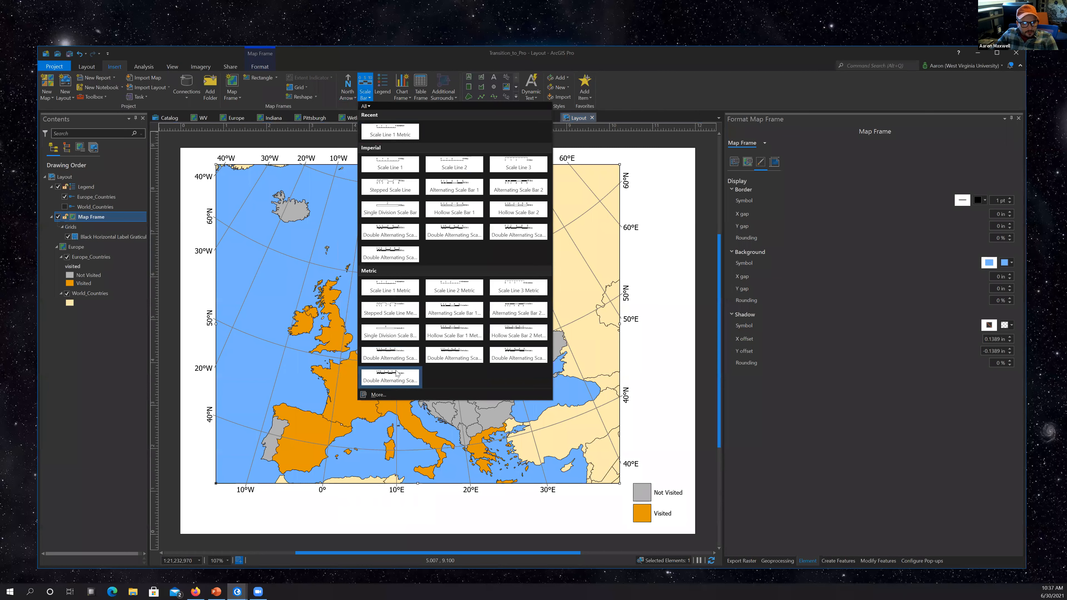
pyautogui.click(391, 355)
pyautogui.moveTo(280, 502); pyautogui.dragTo(568, 522)
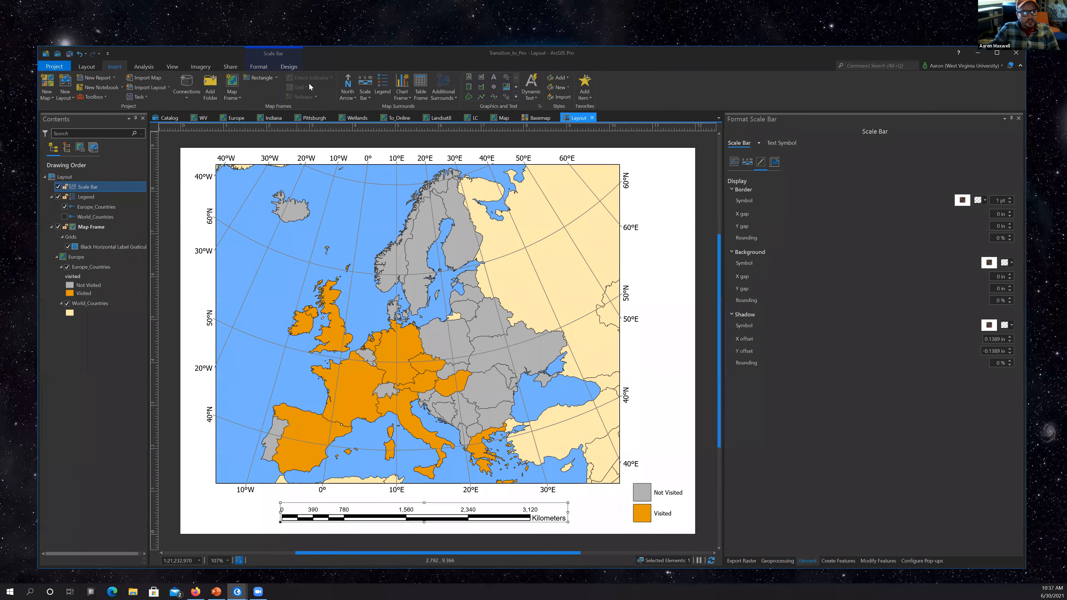
# Set the scale bar's text font to Tahoma.
pyautogui.click(257, 67)
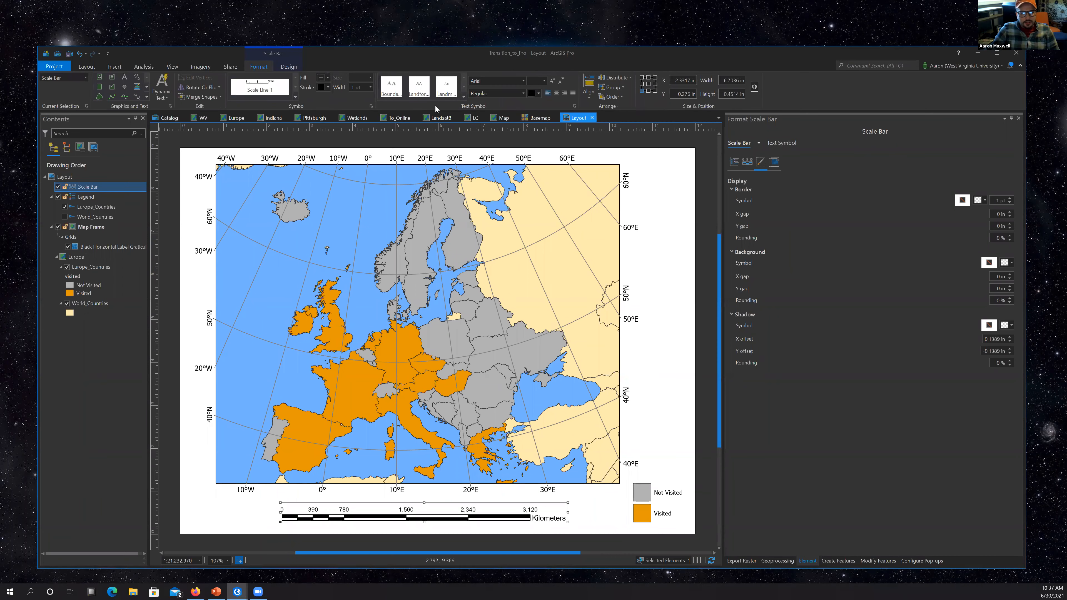
pyautogui.click(524, 81)
pyautogui.click(501, 104)
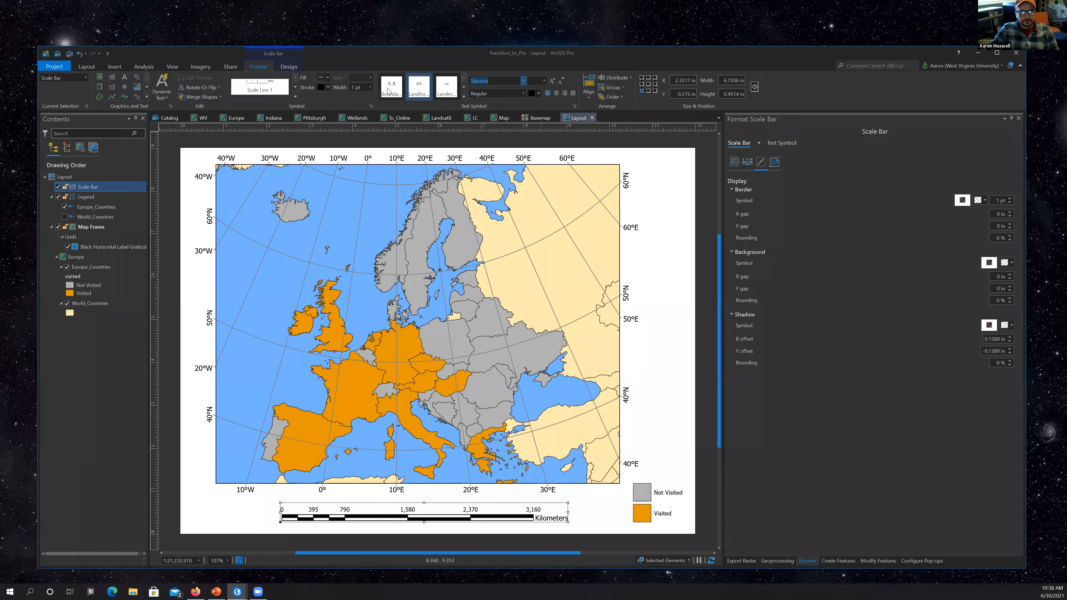
# Change the scale bar's unit label to "km" and set its label position to Below center.
pyautogui.click(296, 68)
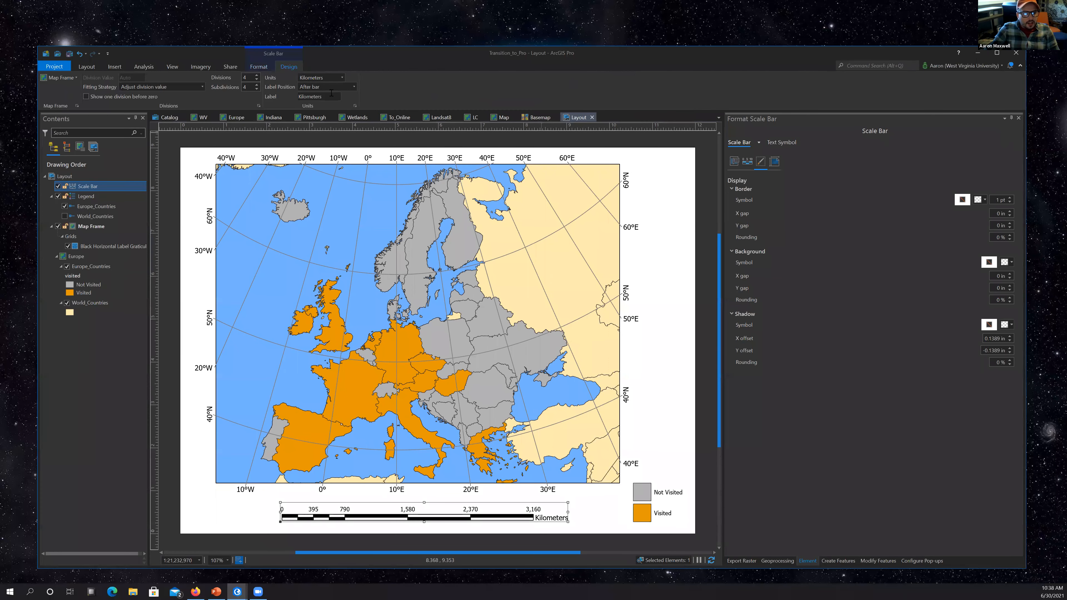
pyautogui.click(343, 79)
pyautogui.write('km')
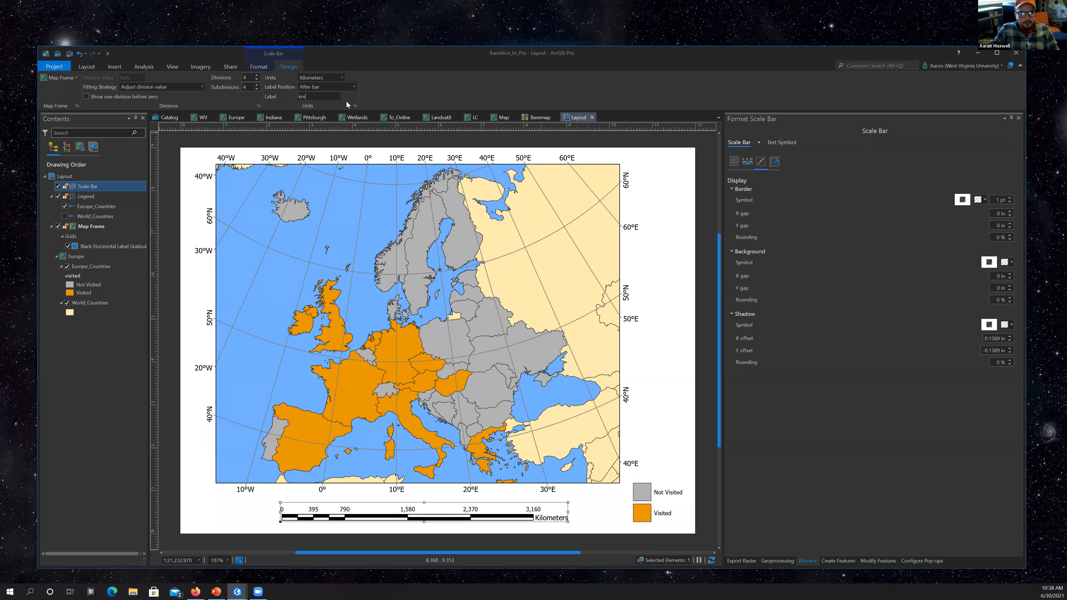
pyautogui.click(354, 87)
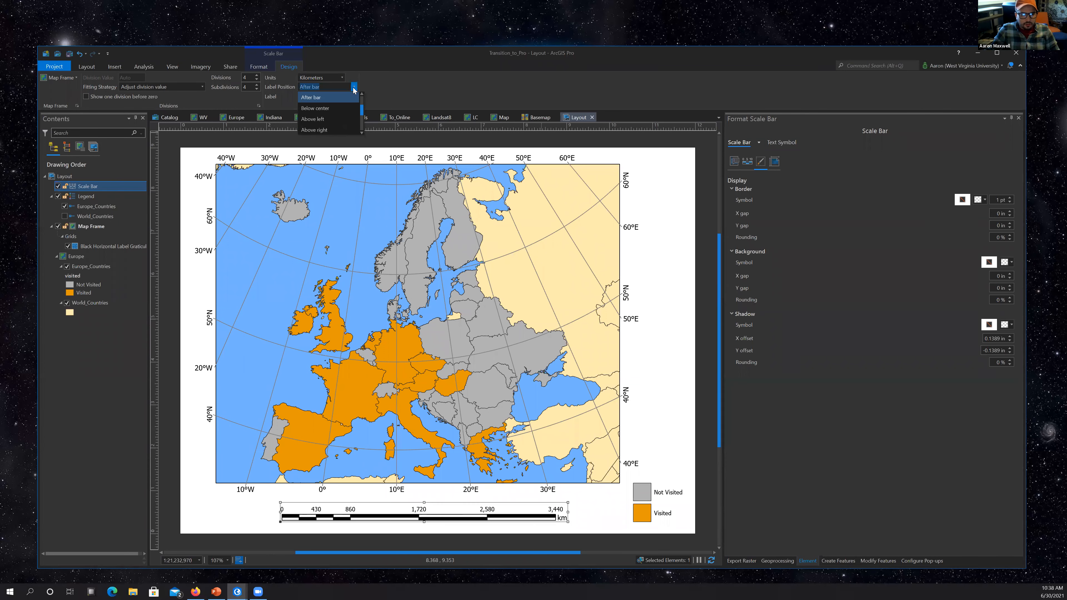
pyautogui.click(339, 105)
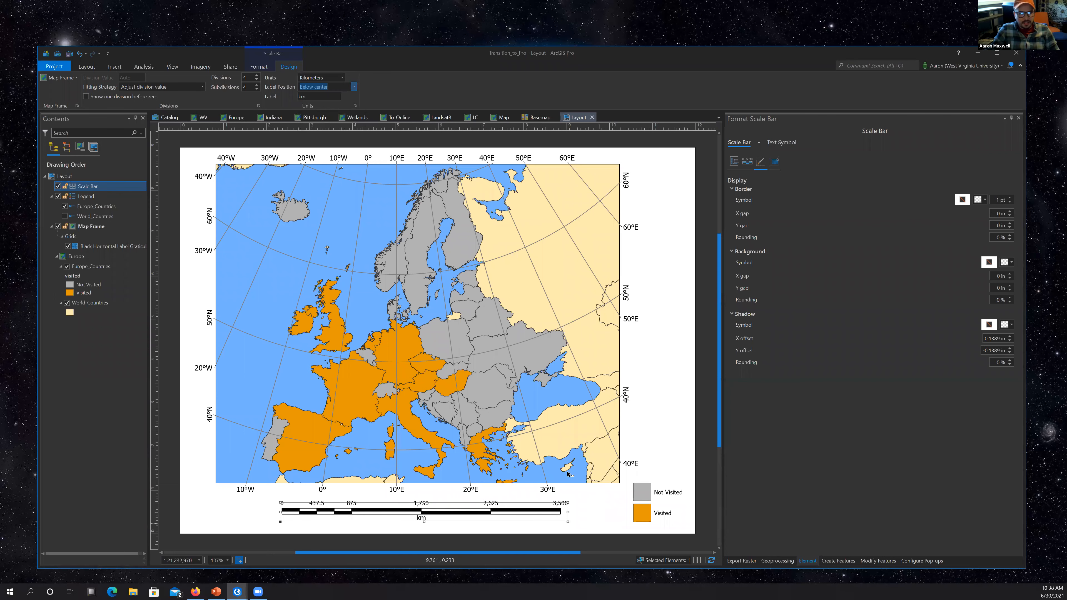
# Move the scale bar slightly up, closer to the map frame's bottom edge.
pyautogui.moveTo(567, 512); pyautogui.dragTo(568, 513)
pyautogui.click(592, 513)
pyautogui.click(399, 514)
pyautogui.moveTo(400, 513); pyautogui.dragTo(410, 504)
pyautogui.press('Escape')
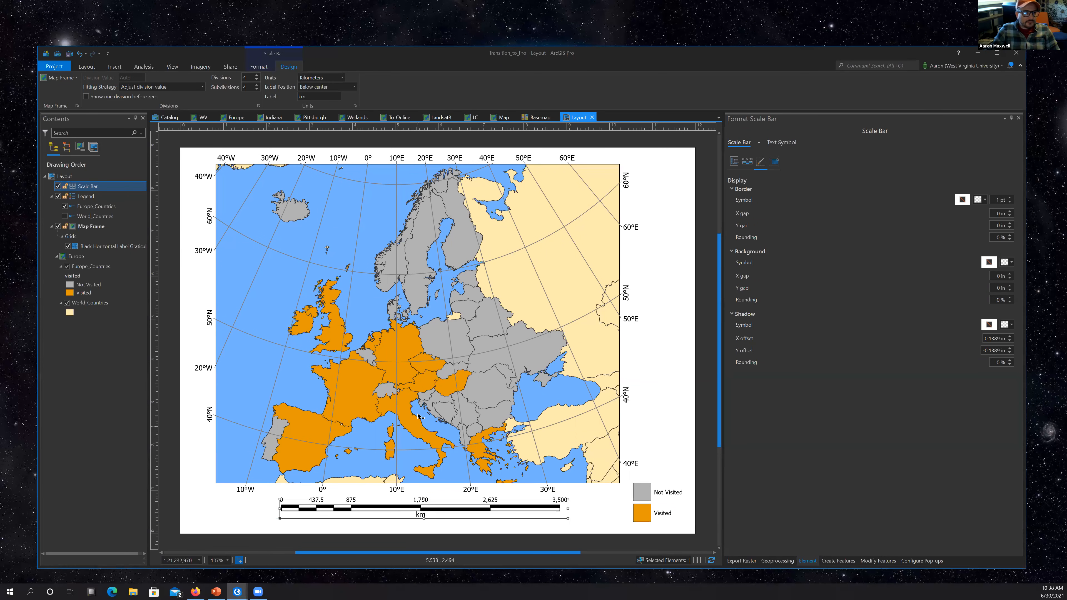
# Try reducing the number of subdivisions of the scale bar.
pyautogui.click(257, 89)
pyautogui.click(257, 89)
pyautogui.click(256, 90)
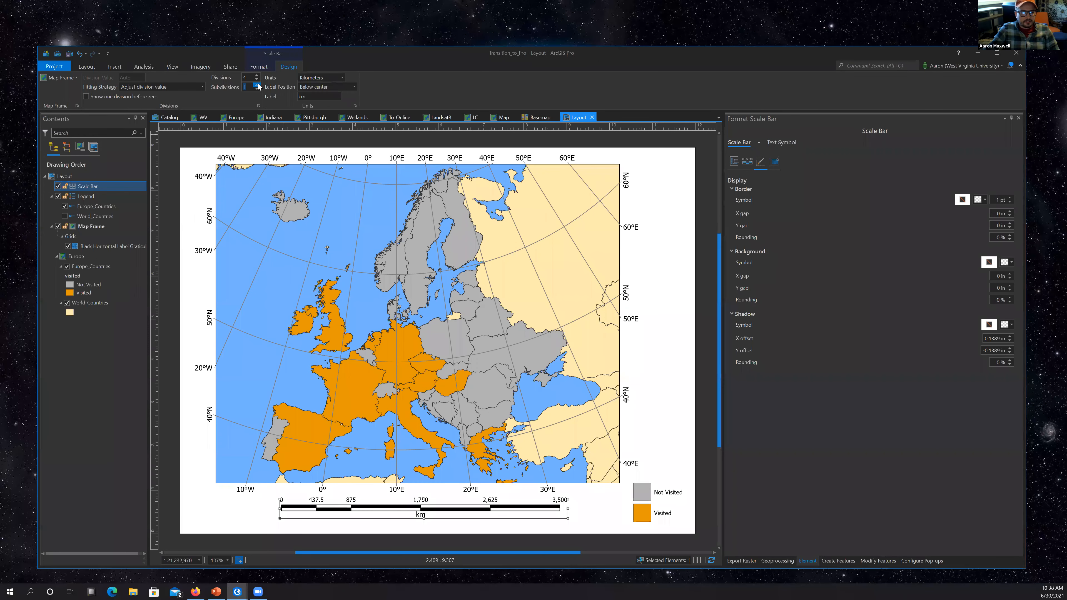
pyautogui.press('Return')
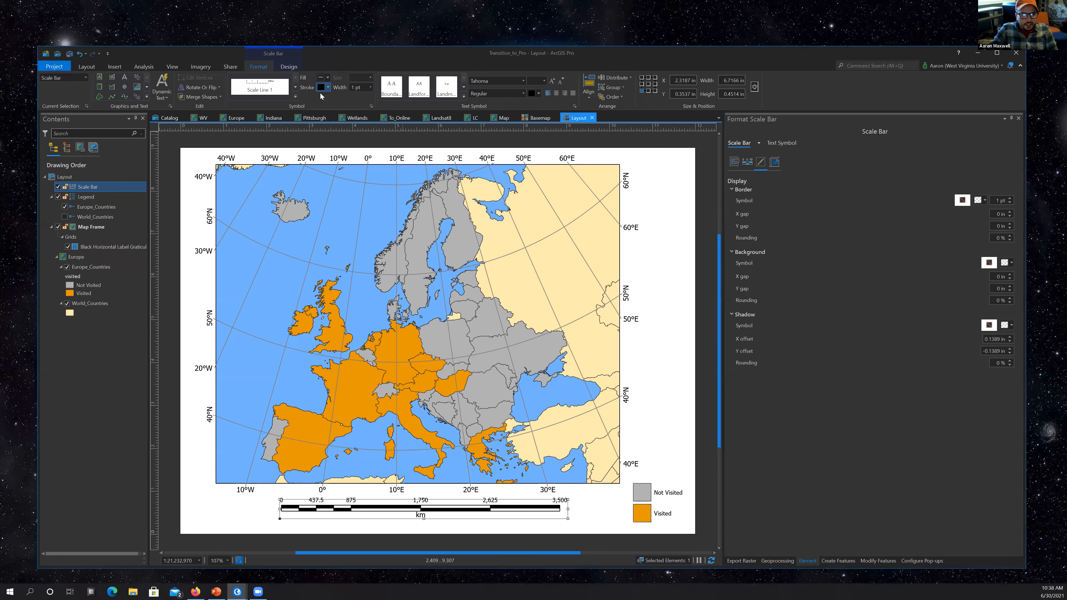
# Try dark gray stroke and fill colors on the scale bar, and undo these color changes.
pyautogui.click(328, 88)
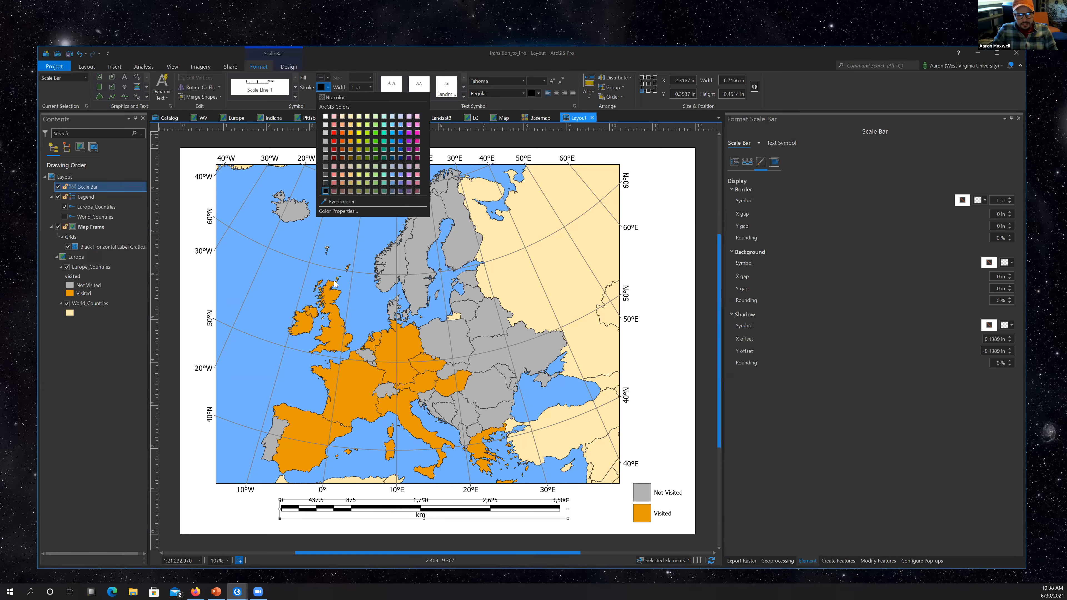
pyautogui.click(326, 184)
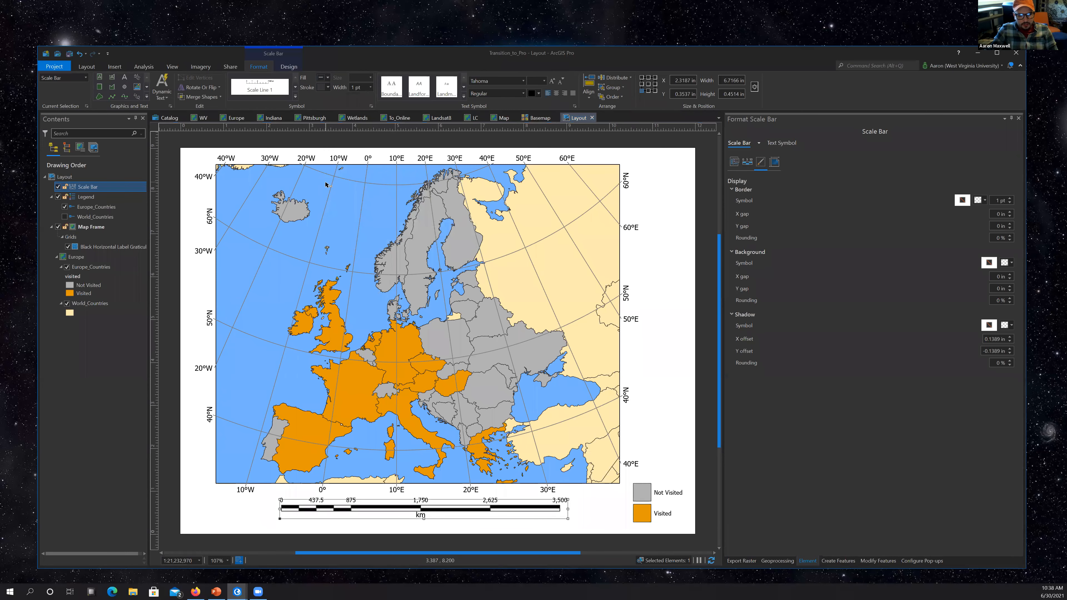
pyautogui.click(326, 78)
pyautogui.click(325, 173)
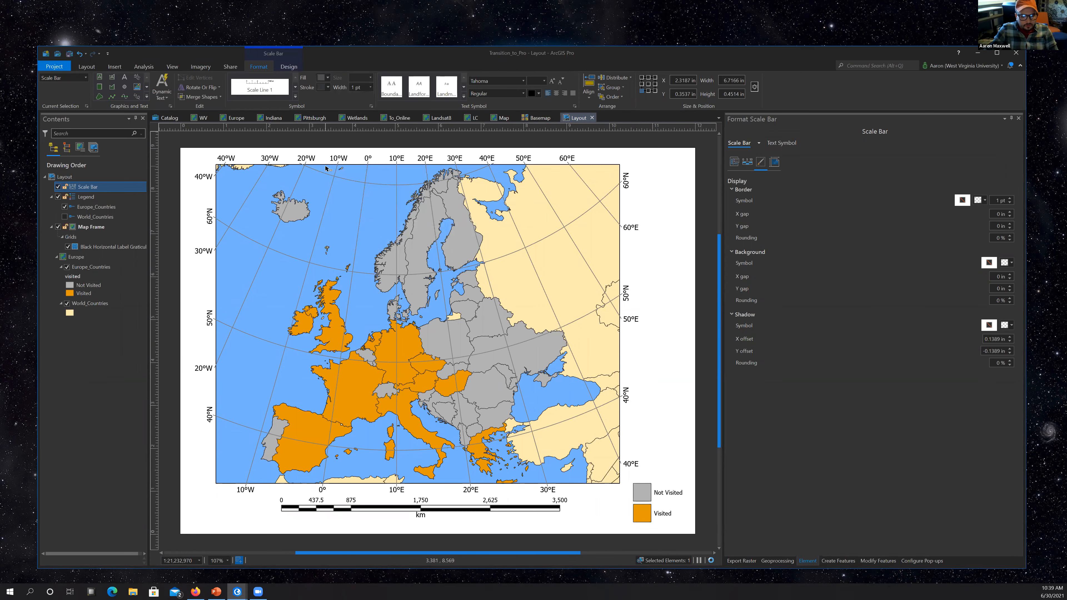
pyautogui.click(325, 87)
pyautogui.click(326, 175)
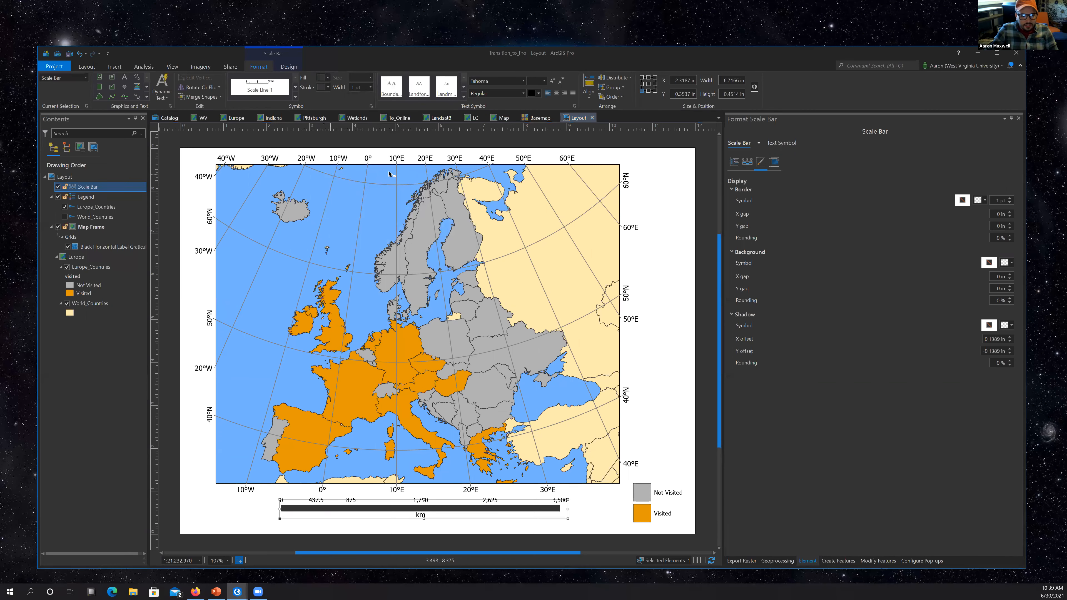
pyautogui.click(79, 54)
pyautogui.click(79, 54)
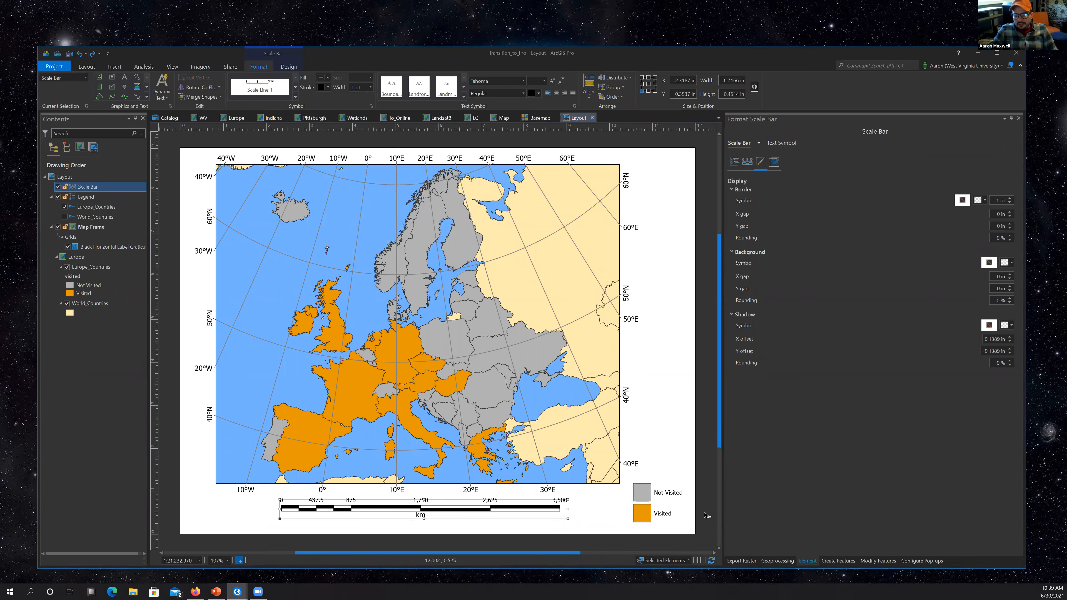
# Set the legend's text size to 24 pt.
pyautogui.click(672, 513)
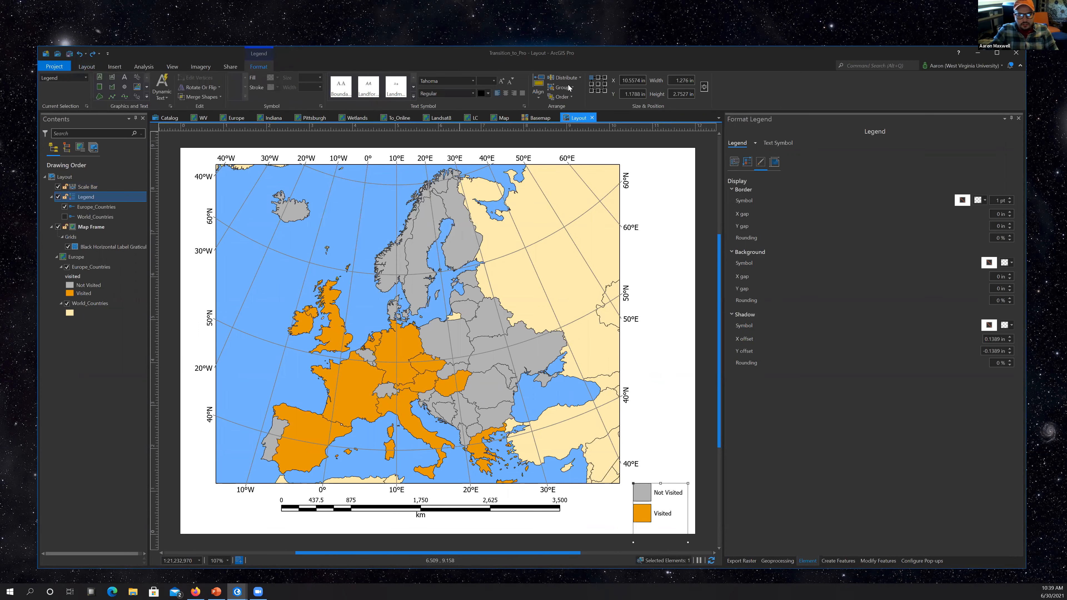
pyautogui.click(563, 80)
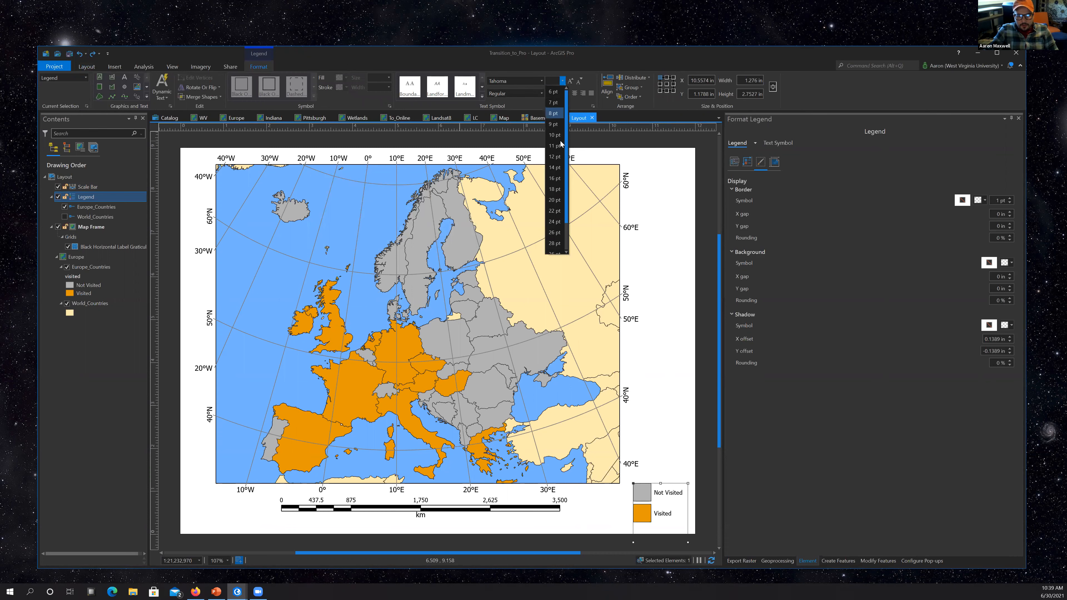
pyautogui.click(555, 222)
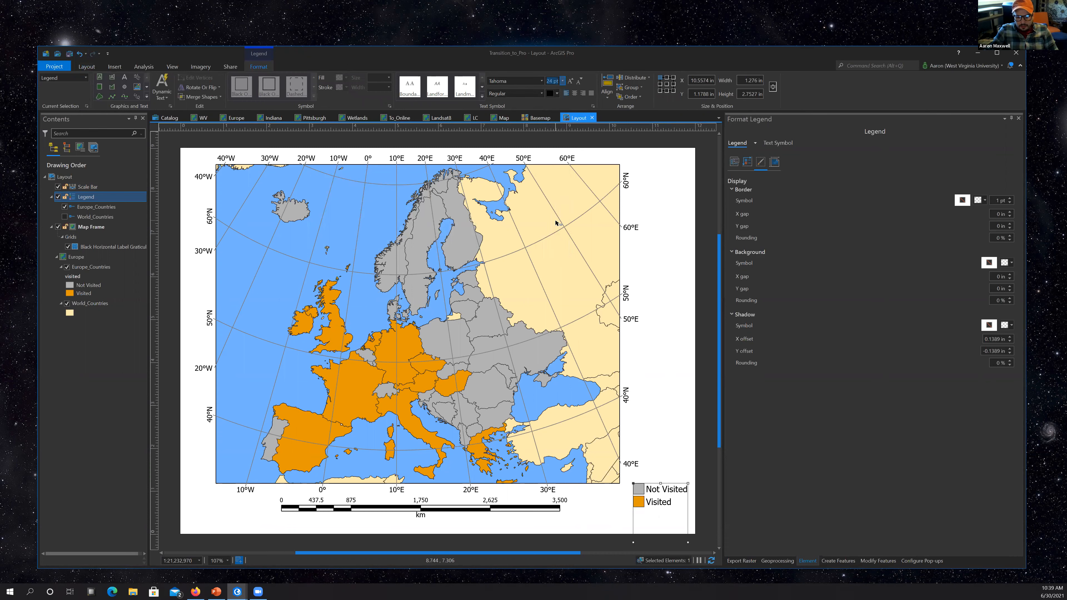
pyautogui.click(713, 524)
pyautogui.click(667, 497)
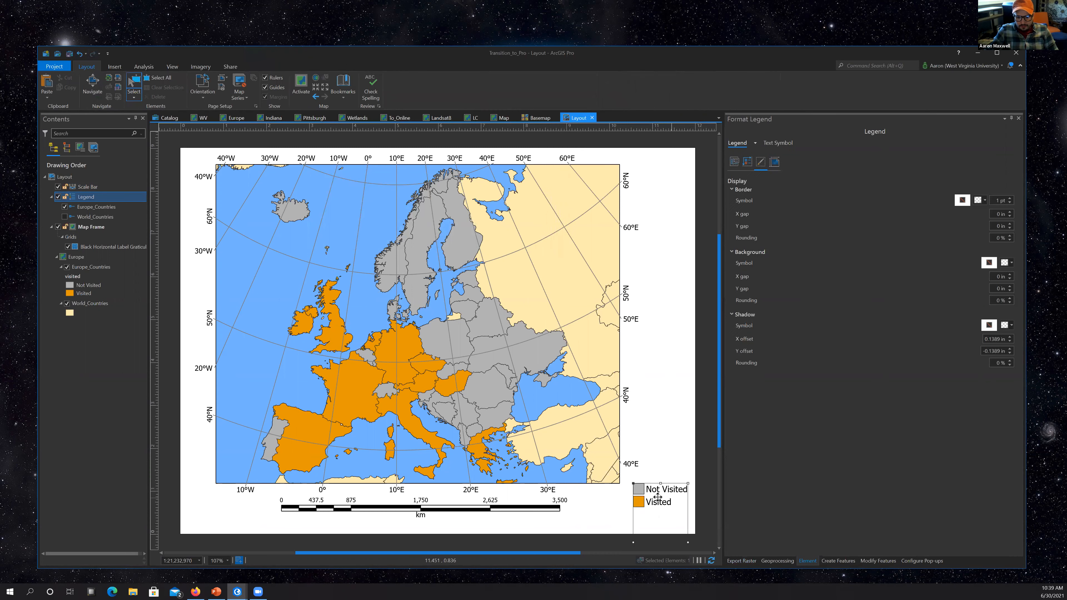
# Move the legend down to the blank page area below the map frame's lower right corner, level with the scale bar.
pyautogui.moveTo(656, 497); pyautogui.dragTo(651, 516)
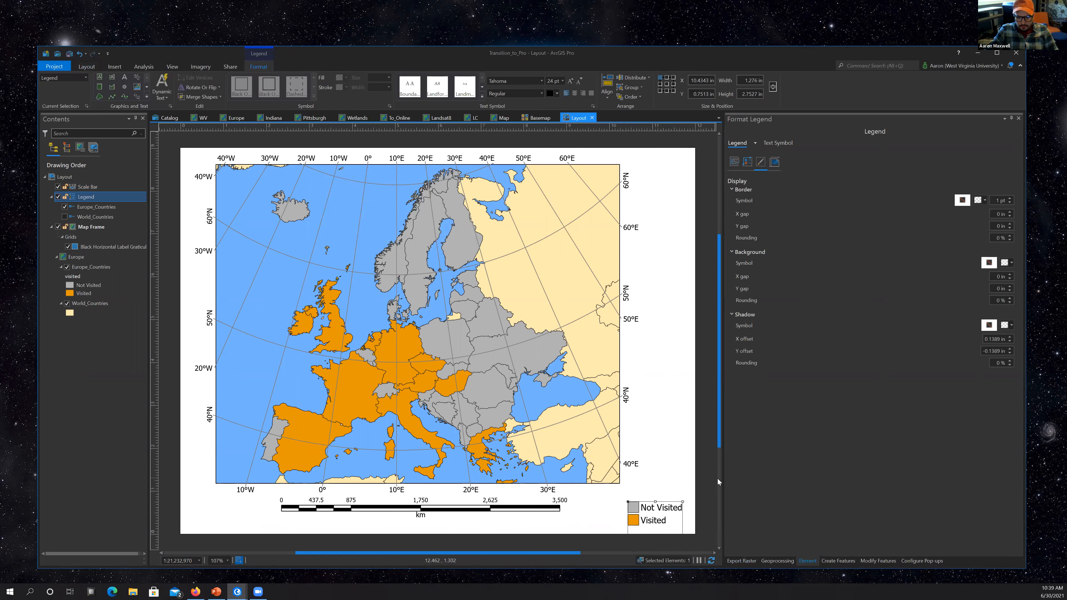
pyautogui.click(699, 480)
pyautogui.click(445, 509)
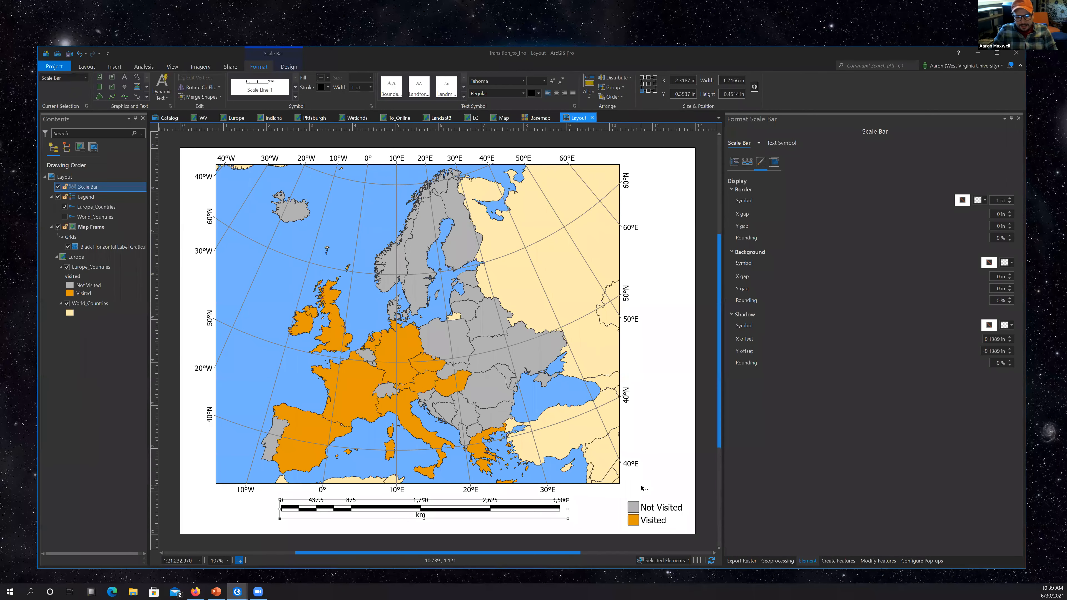
# Convert the legend to graphics and ungroup it into separate patches and labels.
pyautogui.click(650, 517)
pyautogui.rightClick(651, 515)
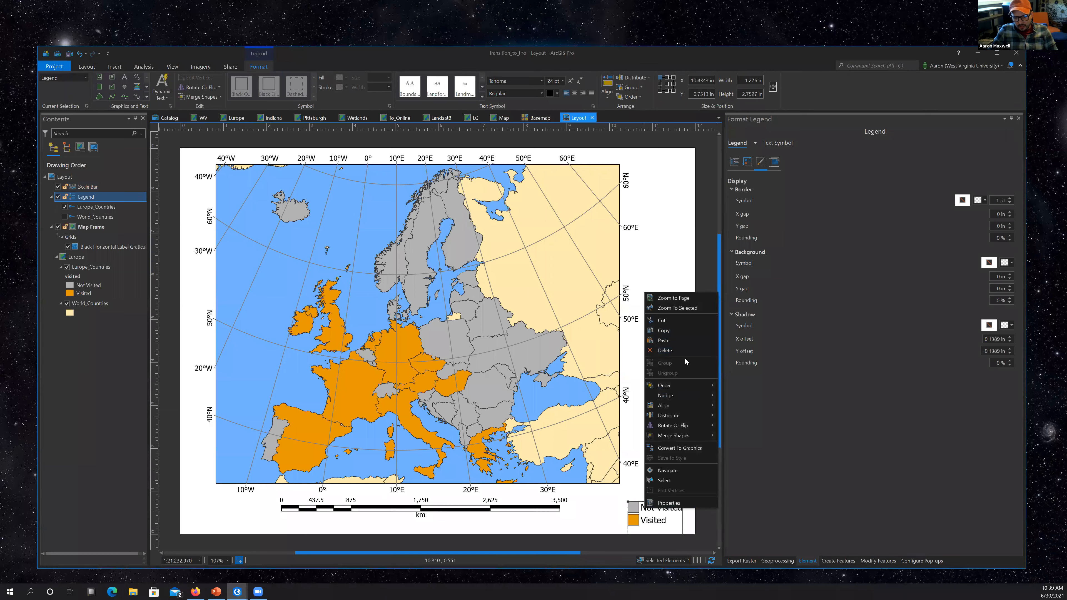
pyautogui.click(675, 448)
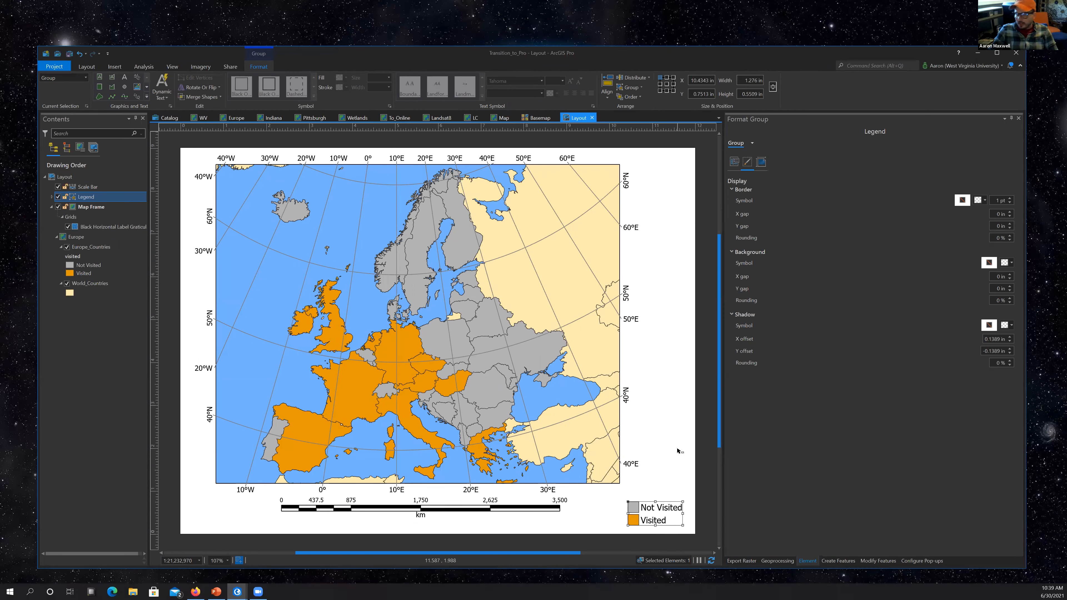
pyautogui.rightClick(662, 510)
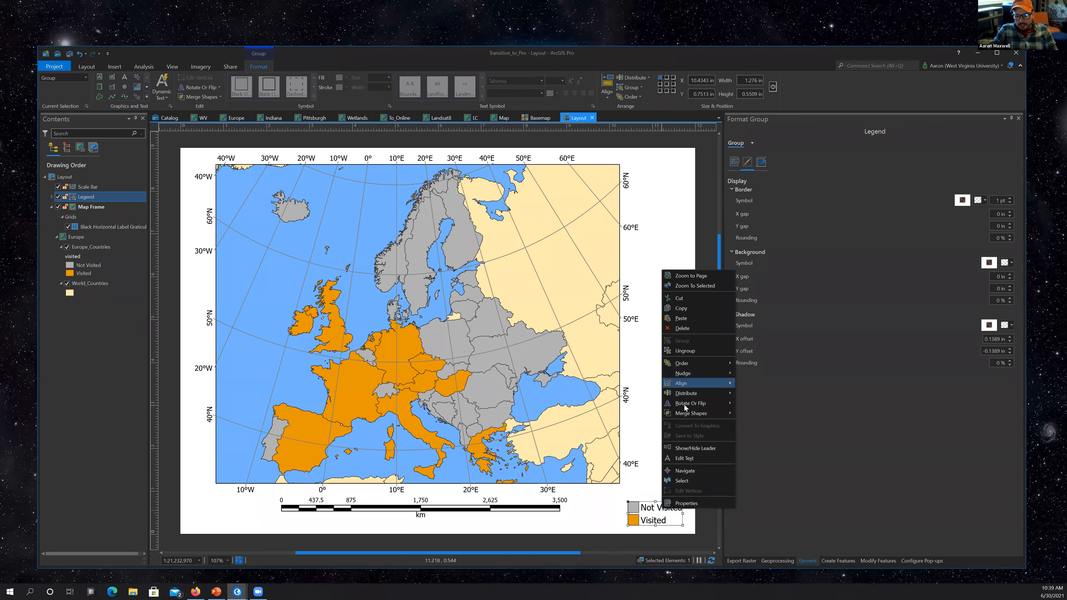
pyautogui.click(684, 352)
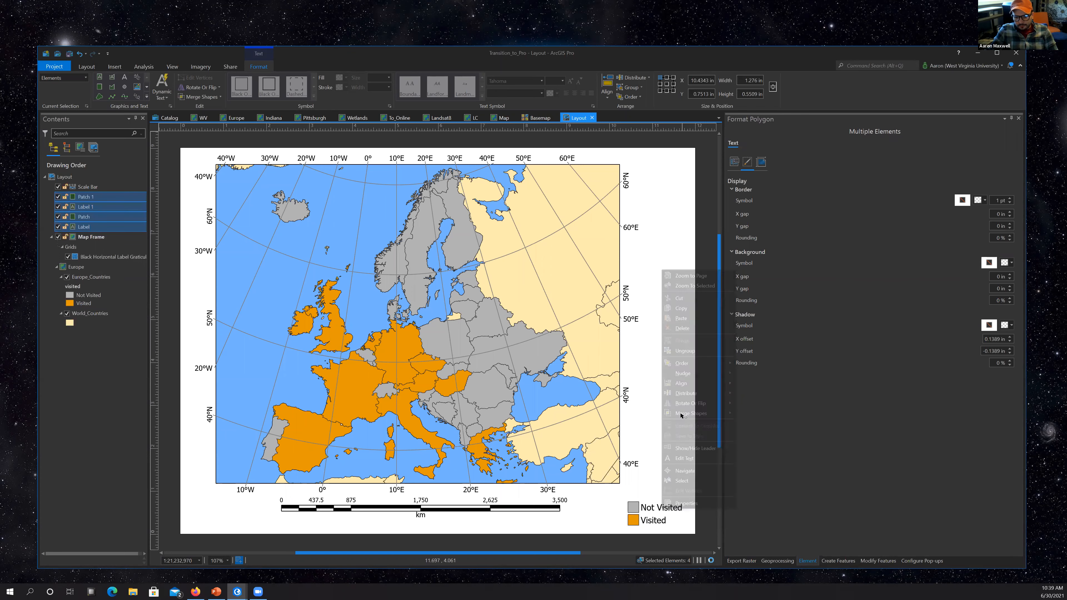
pyautogui.click(695, 509)
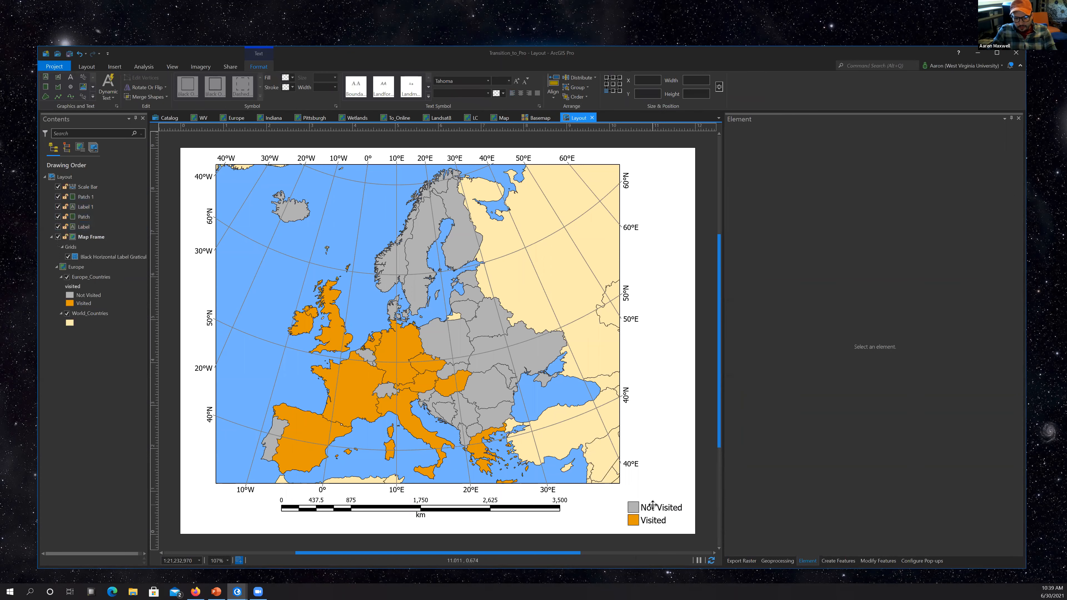
# Move the Not Visited patch with its label below the scale bar's left end, and place the Visited pair beside it in a row.
pyautogui.click(652, 506)
pyautogui.keyDown('shift'); pyautogui.click(631, 508); pyautogui.keyUp('shift')
pyautogui.moveTo(630, 508); pyautogui.dragTo(252, 524)
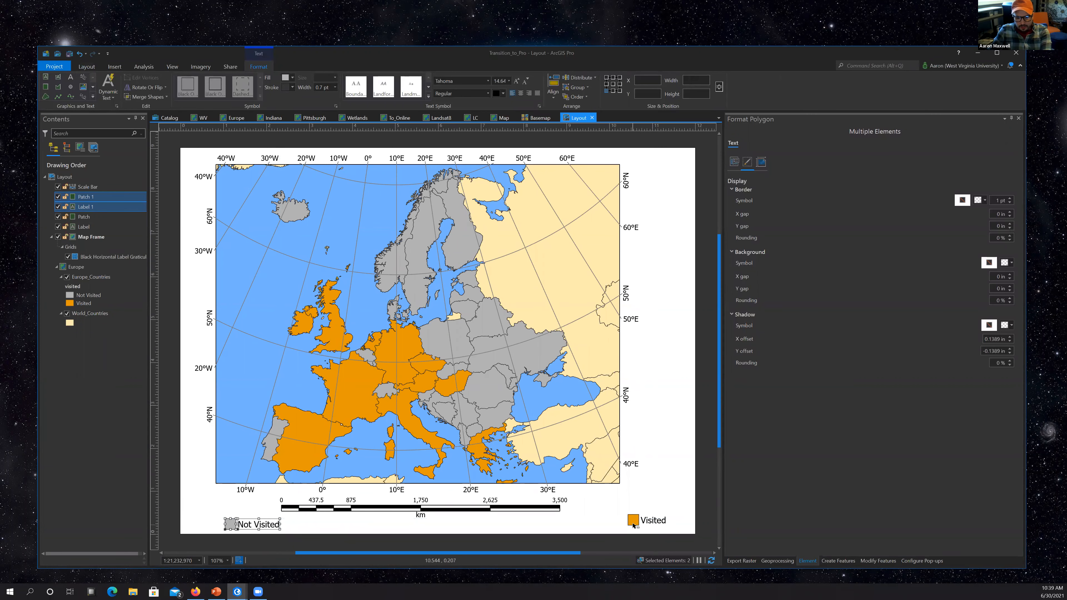
pyautogui.click(652, 523)
pyautogui.keyDown('shift'); pyautogui.click(633, 523); pyautogui.keyUp('shift')
pyautogui.moveTo(647, 521); pyautogui.dragTo(311, 526)
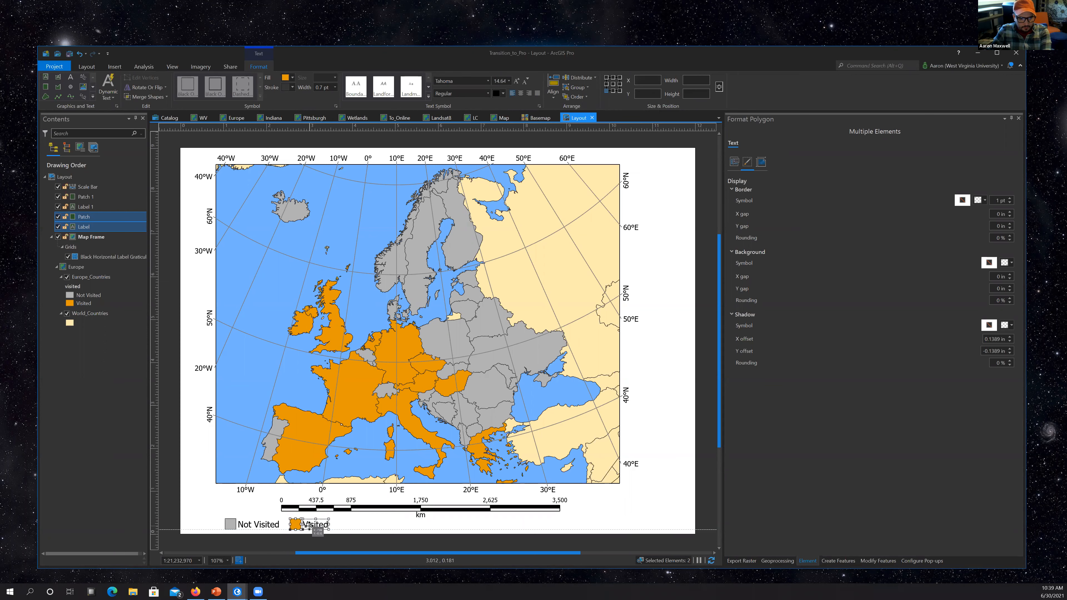
pyautogui.click(707, 524)
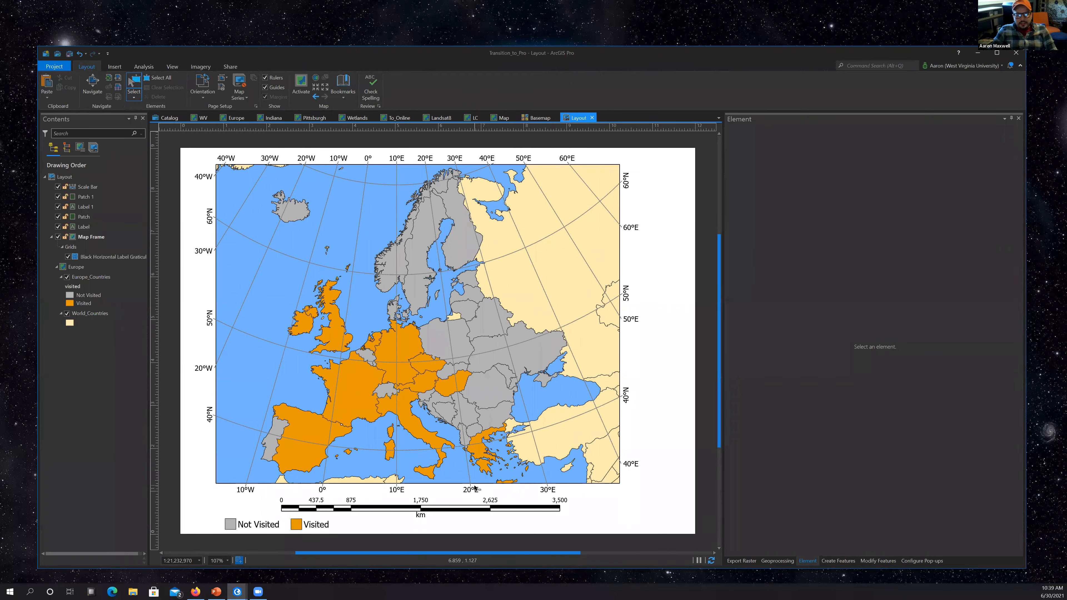
# Insert a compass-style north arrow with all four directions below the map frame, just right of the scale bar.
pyautogui.click(115, 67)
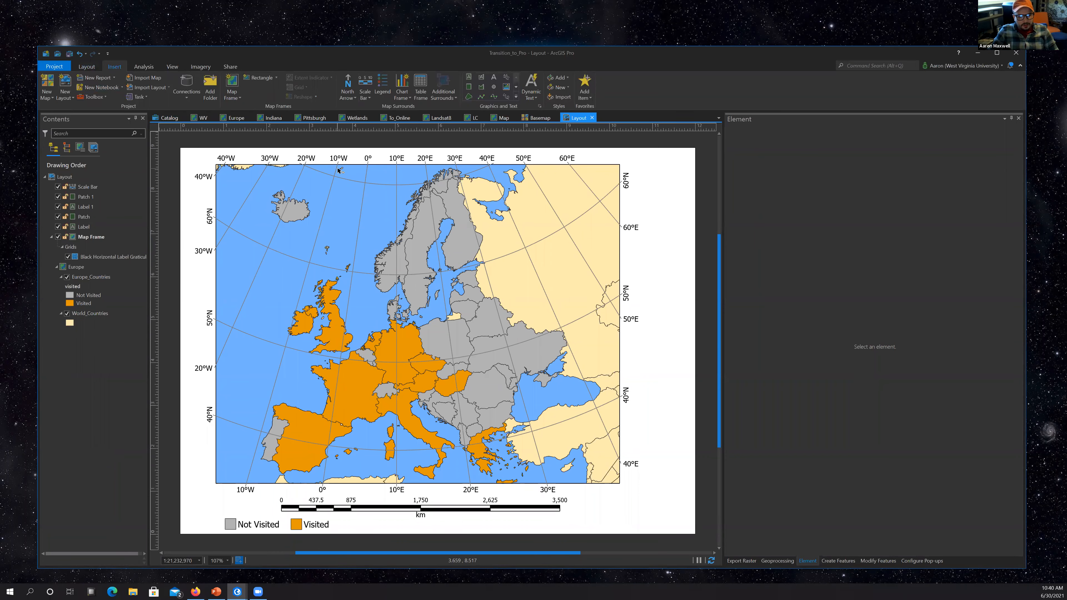
pyautogui.click(347, 90)
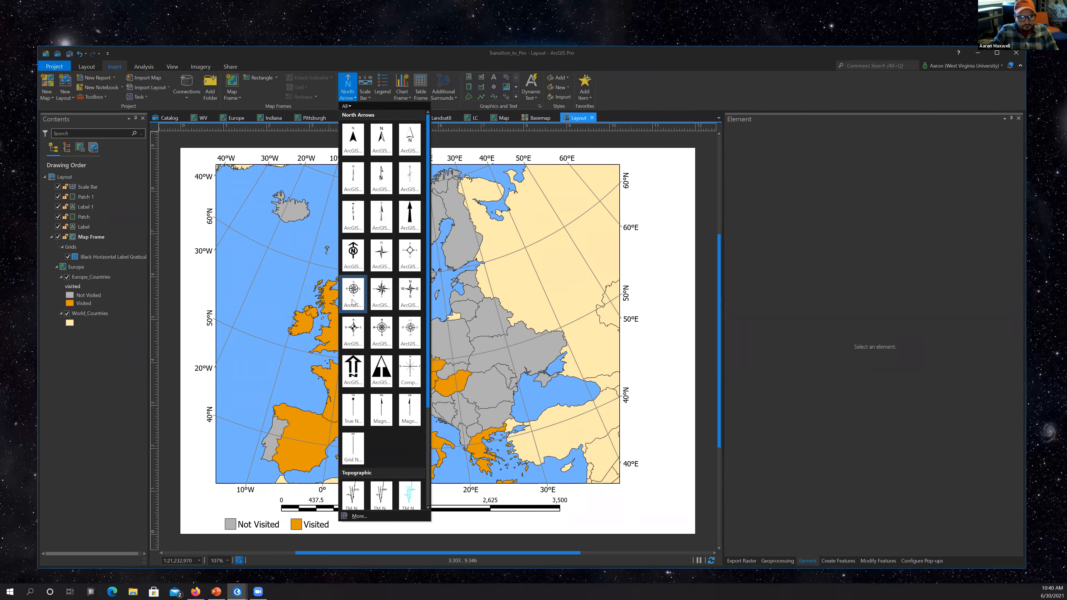
pyautogui.click(353, 330)
pyautogui.moveTo(641, 495); pyautogui.dragTo(599, 509)
pyautogui.click(660, 513)
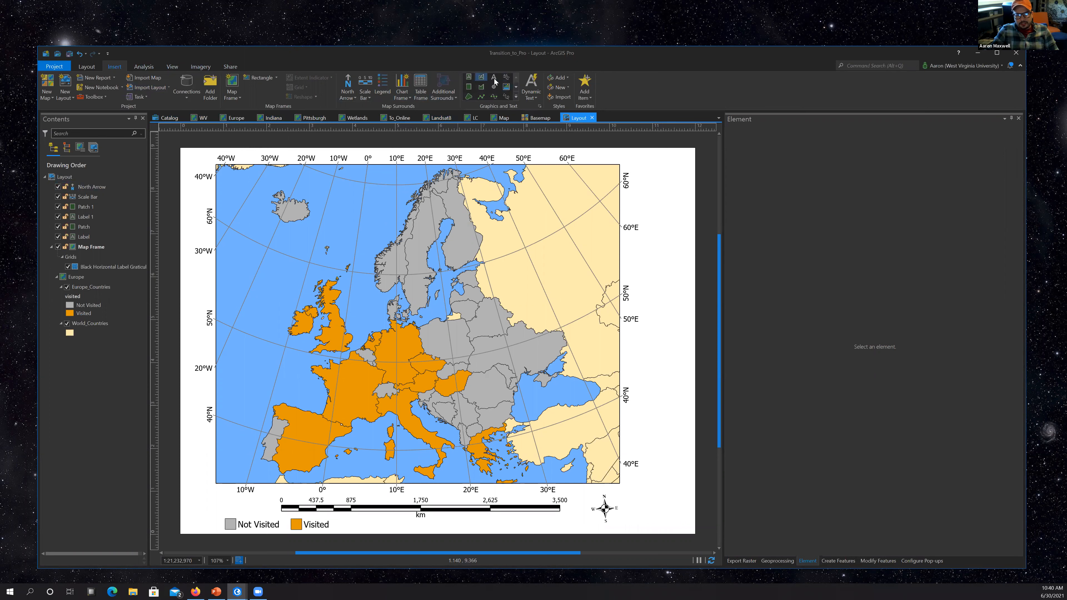
# Add a text element reading "Europe Trip" and move it to the blank page area right of the map frame.
pyautogui.click(469, 79)
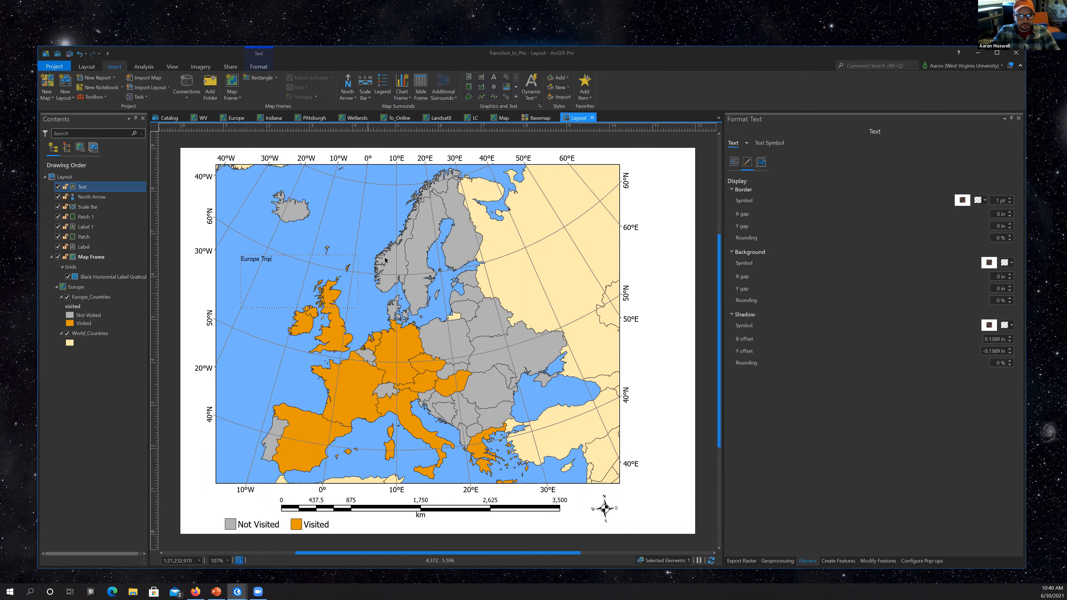
pyautogui.click(699, 385)
pyautogui.moveTo(375, 301); pyautogui.dragTo(786, 370)
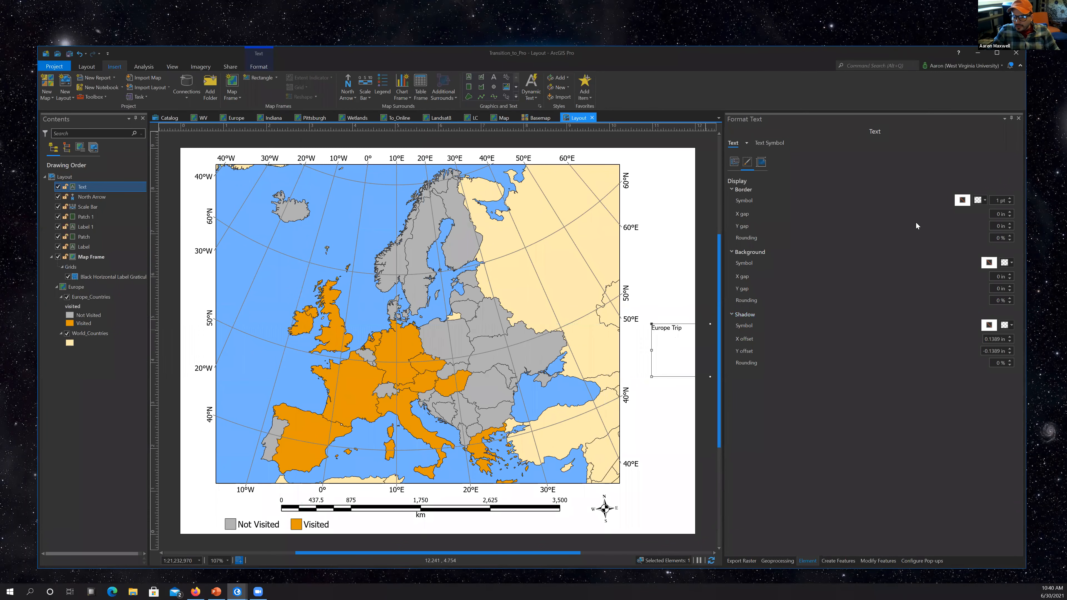
# Set the Europe Trip text size to 48 pt and apply it.
pyautogui.click(736, 163)
pyautogui.click(764, 144)
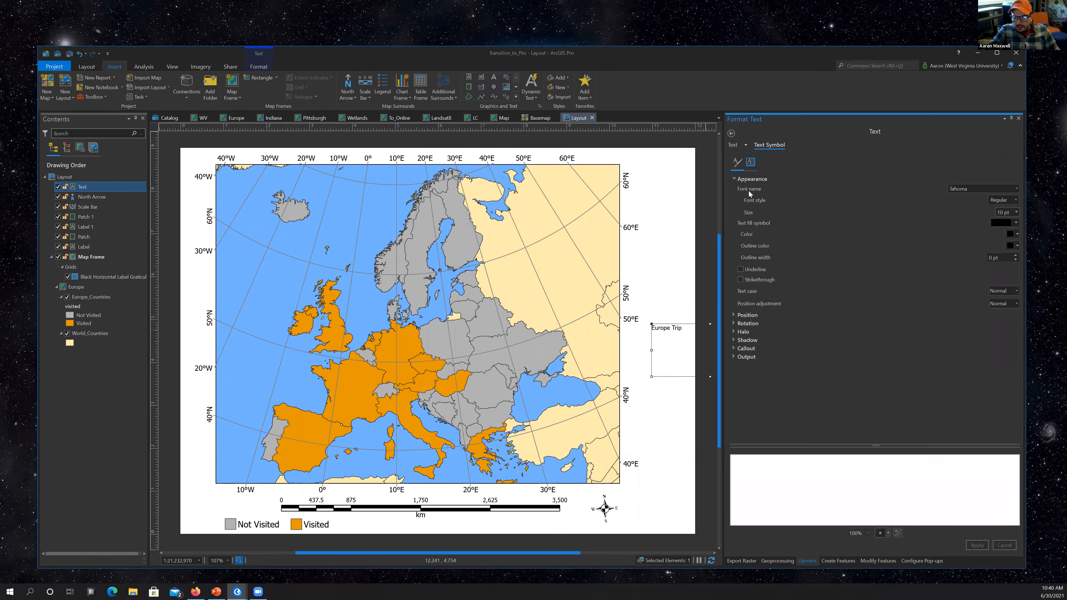
pyautogui.click(1017, 212)
pyautogui.click(1007, 360)
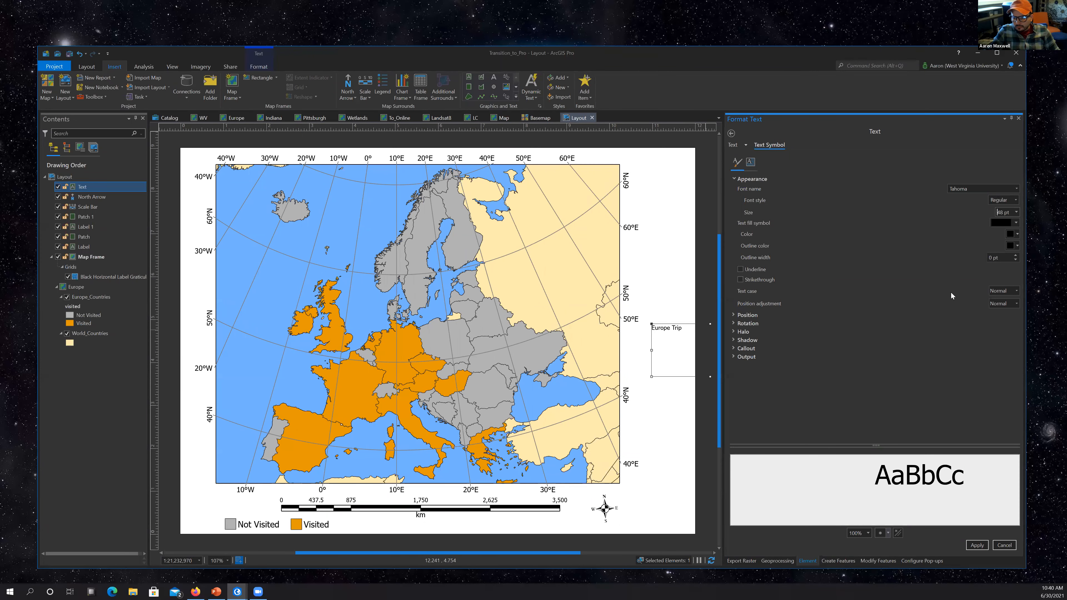
pyautogui.click(977, 545)
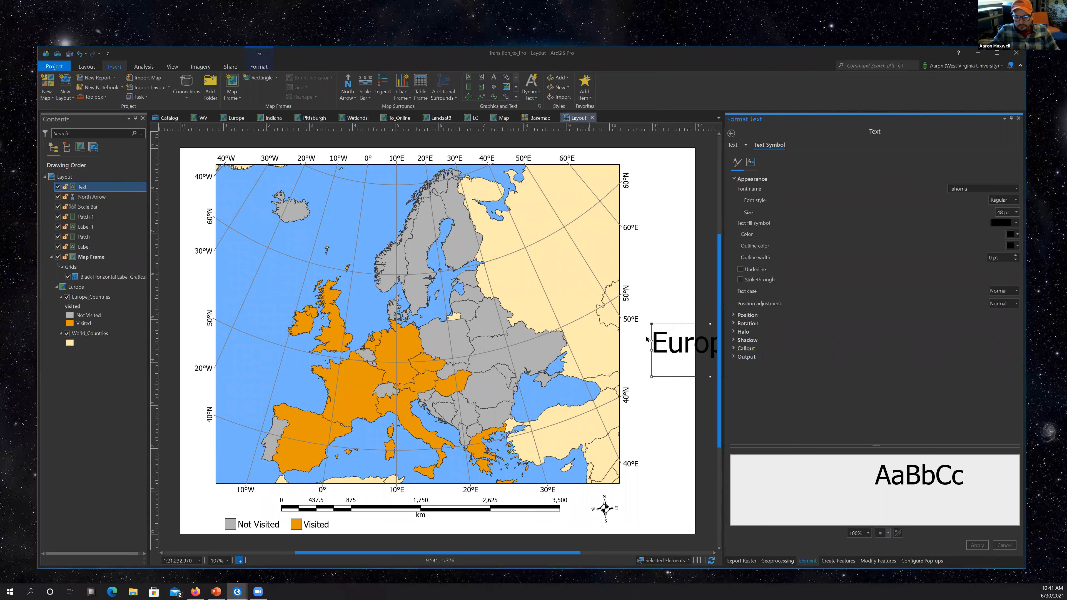
# Move the Europe Trip text onto the upper part of the map, starting at Iceland, and widen its text box.
pyautogui.moveTo(672, 341); pyautogui.dragTo(454, 191)
pyautogui.moveTo(313, 186); pyautogui.dragTo(299, 204)
pyautogui.moveTo(398, 214); pyautogui.dragTo(490, 216)
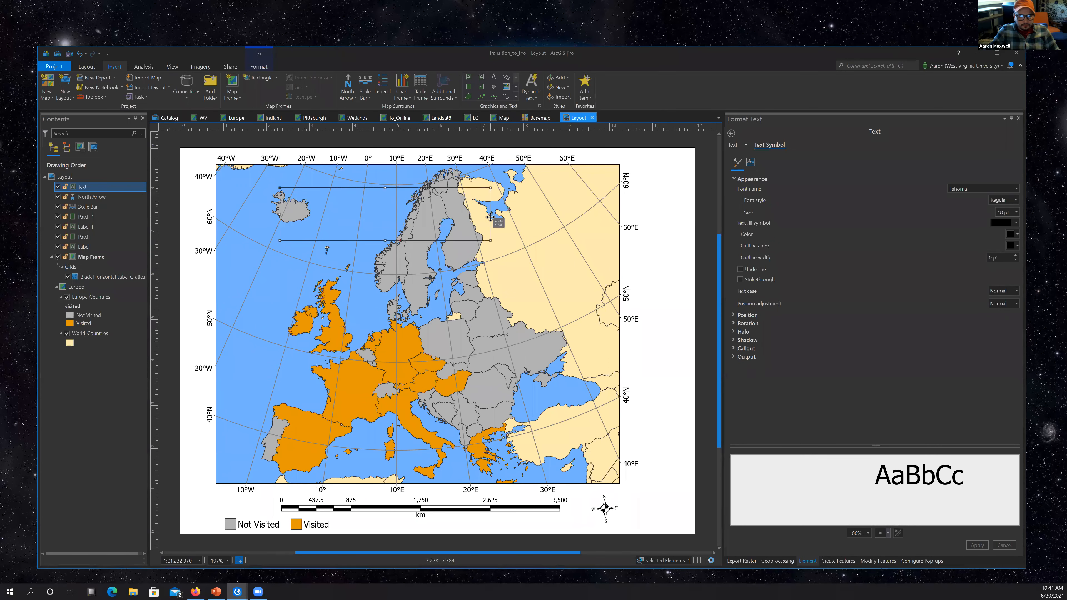
# Set the Europe Trip text size to 36 pt, apply the formatting and deselect the text.
pyautogui.click(1017, 212)
pyautogui.click(1000, 352)
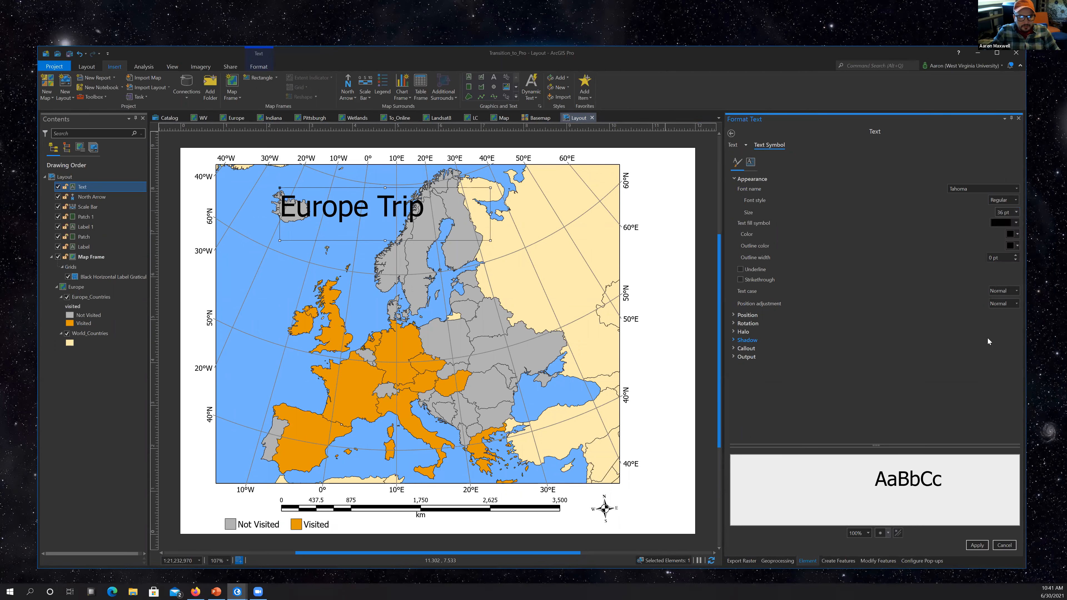
pyautogui.click(705, 237)
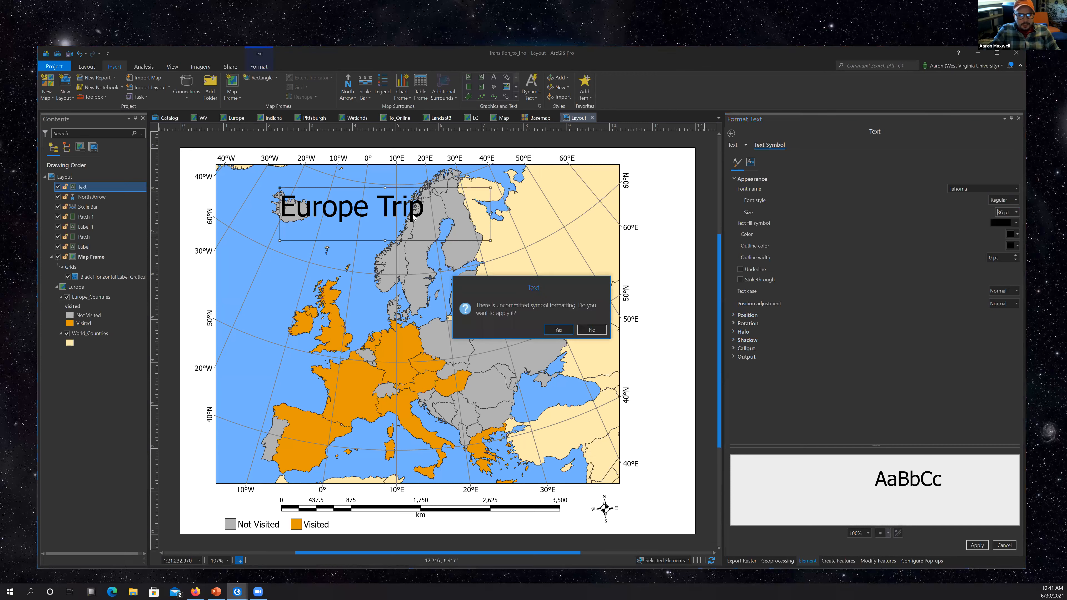
pyautogui.click(558, 330)
pyautogui.moveTo(688, 272); pyautogui.dragTo(708, 296)
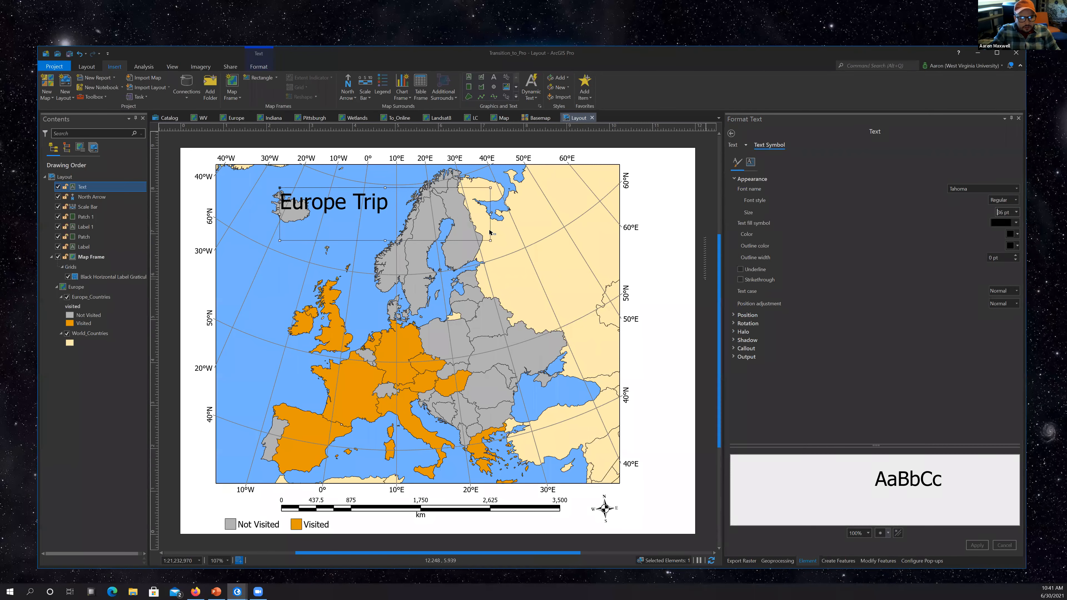
# Bring up the available commands for the Layout entry in the drawing order.
pyautogui.rightClick(79, 179)
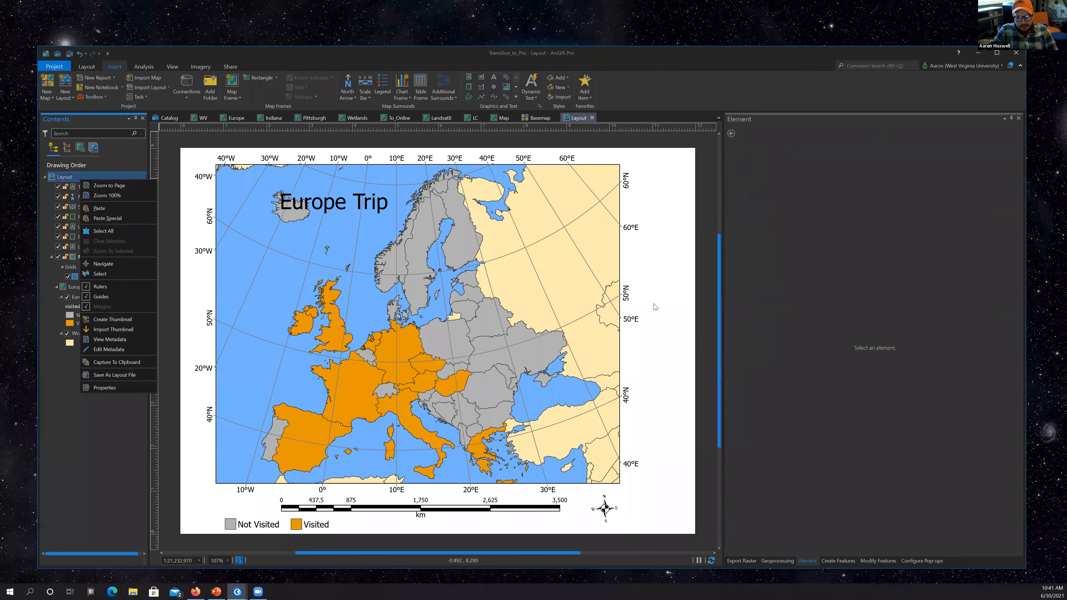
# Set the layout page to portrait orientation with a custom size of 10 in wide by 10 in high.
pyautogui.click(105, 387)
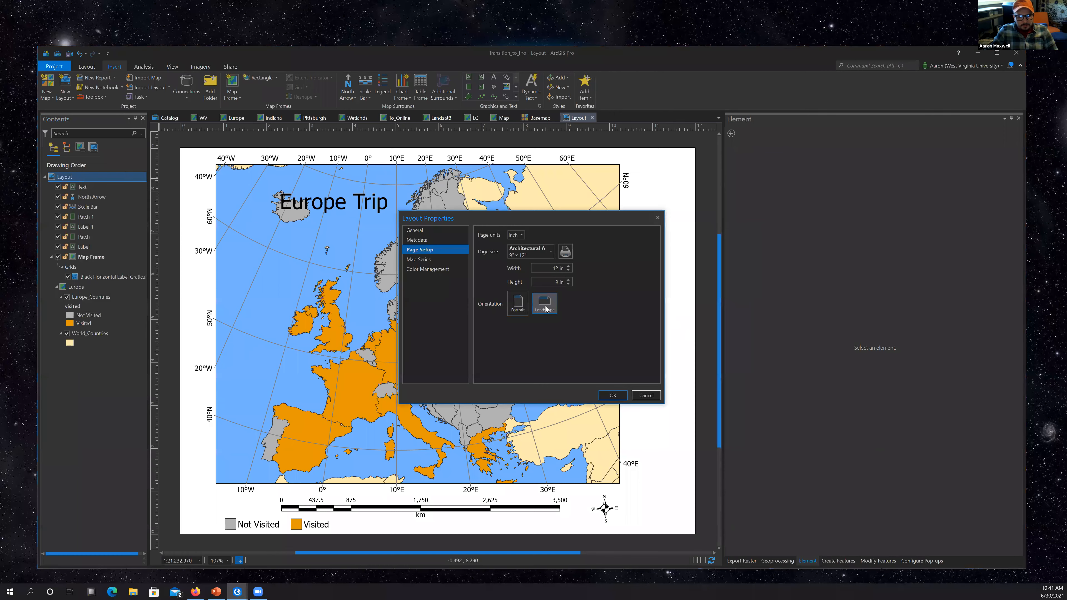
pyautogui.click(519, 302)
pyautogui.click(558, 270)
pyautogui.press('BackSpace')
pyautogui.write('10')
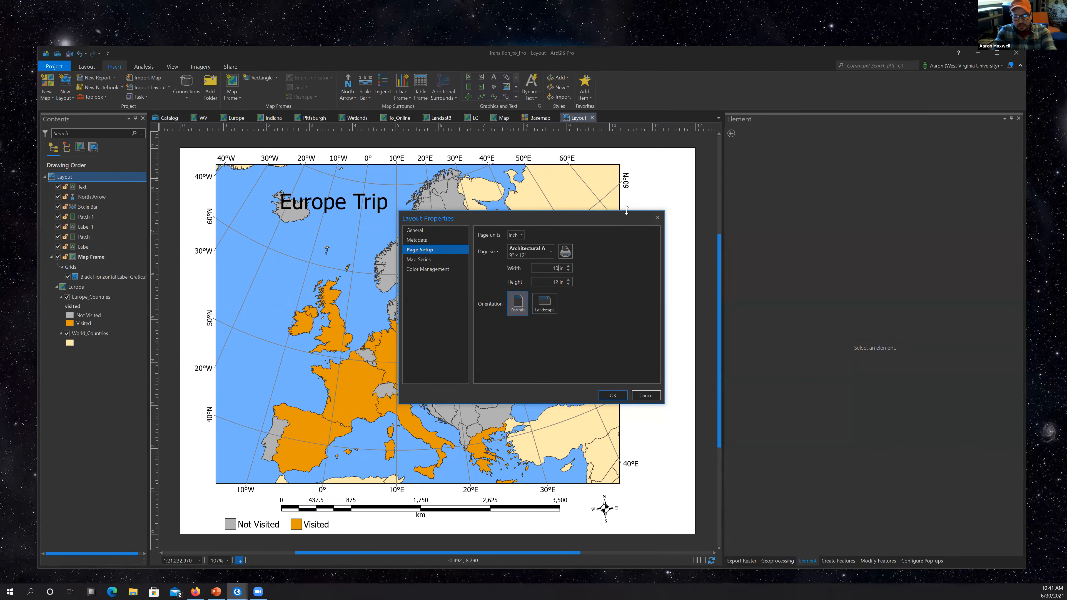
pyautogui.click(558, 282)
pyautogui.press('BackSpace')
pyautogui.press('BackSpace')
pyautogui.write('10')
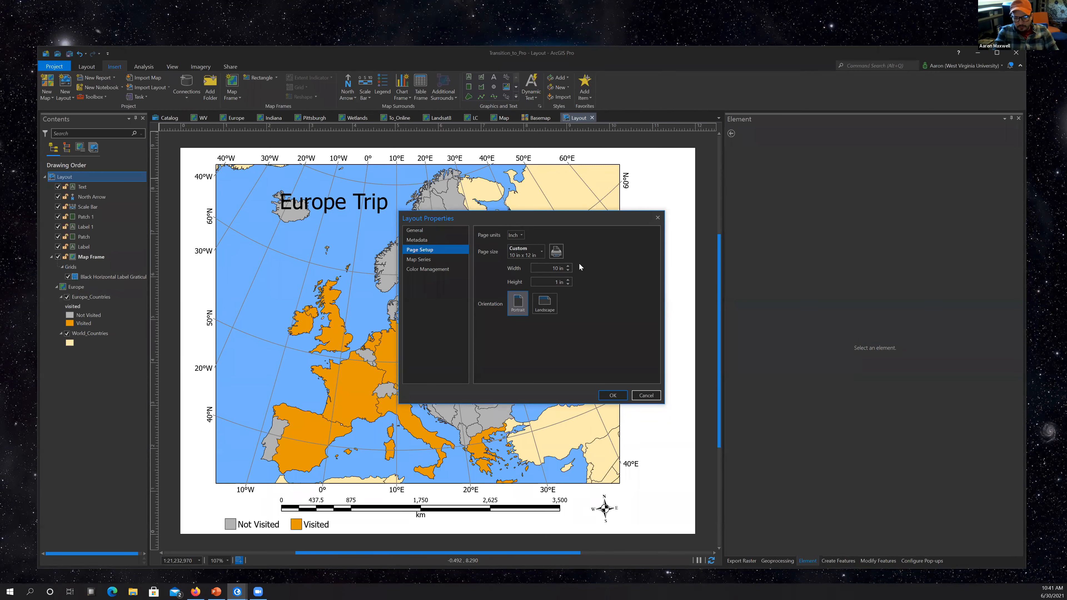
pyautogui.click(612, 396)
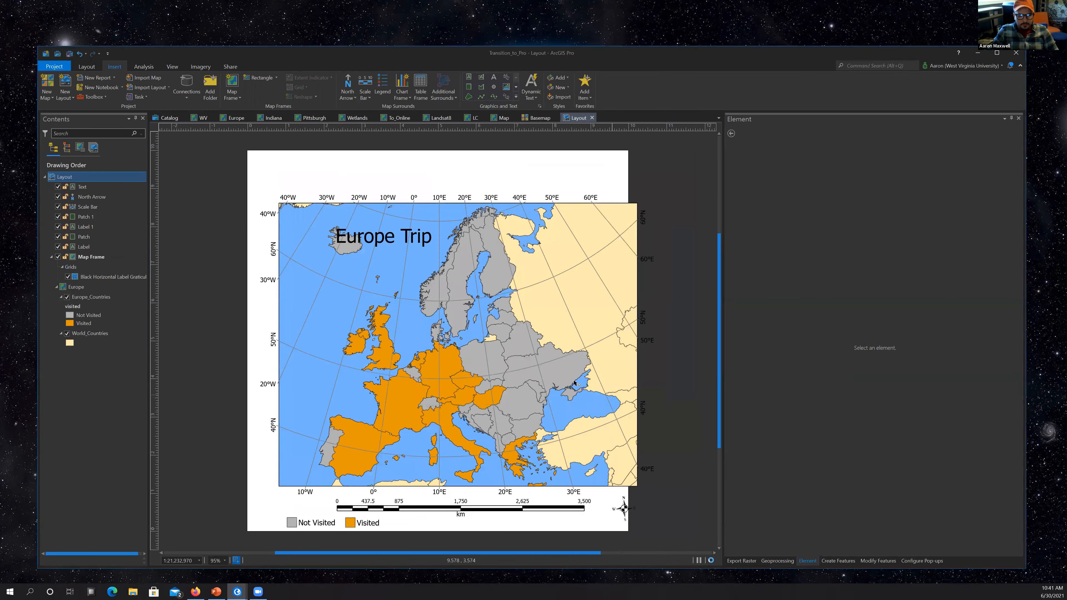
# Set the layout page height to 11 in.
pyautogui.moveTo(467, 339); pyautogui.dragTo(439, 301)
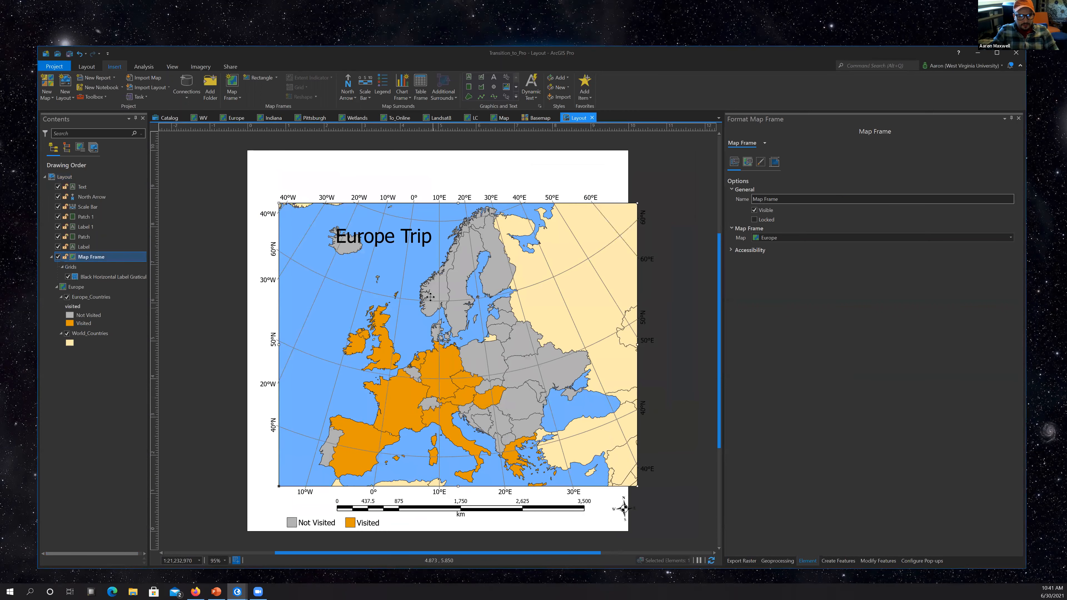
pyautogui.click(70, 178)
pyautogui.rightClick(70, 178)
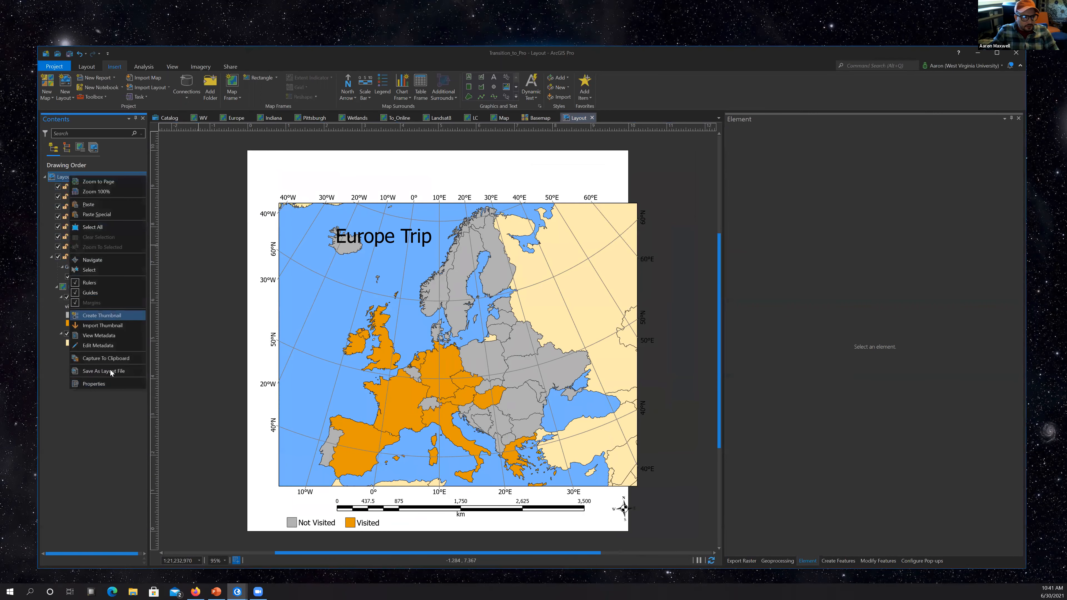
pyautogui.click(120, 385)
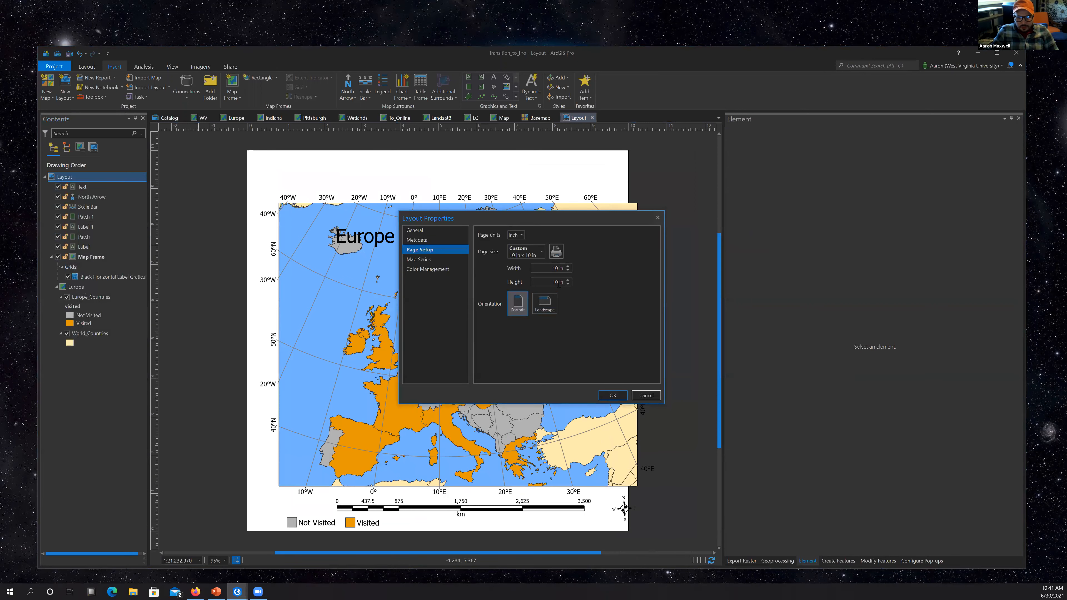
pyautogui.press('BackSpace')
pyautogui.write('1')
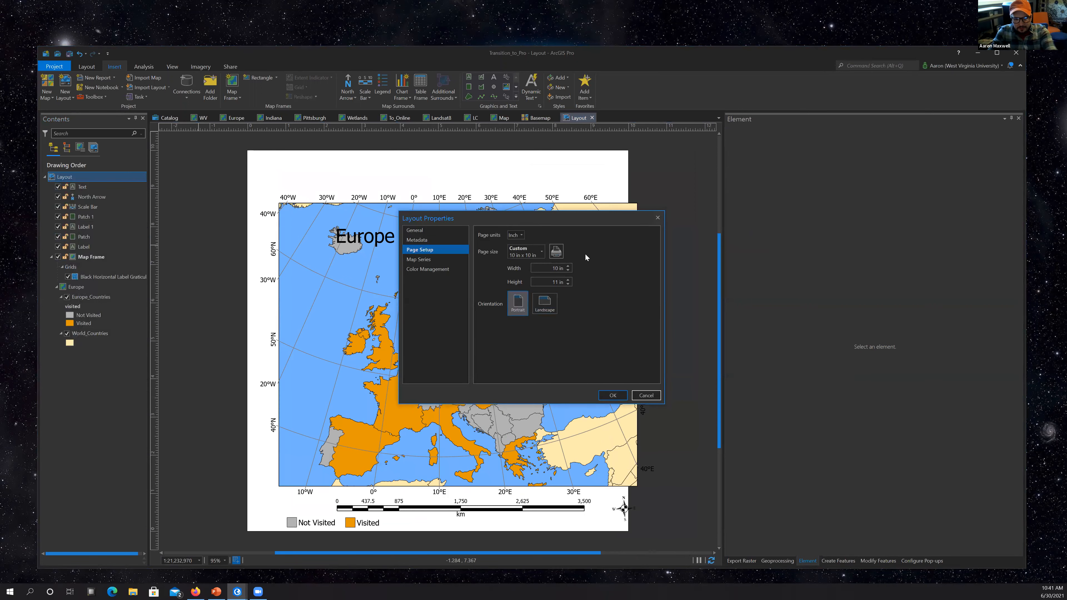
pyautogui.click(613, 395)
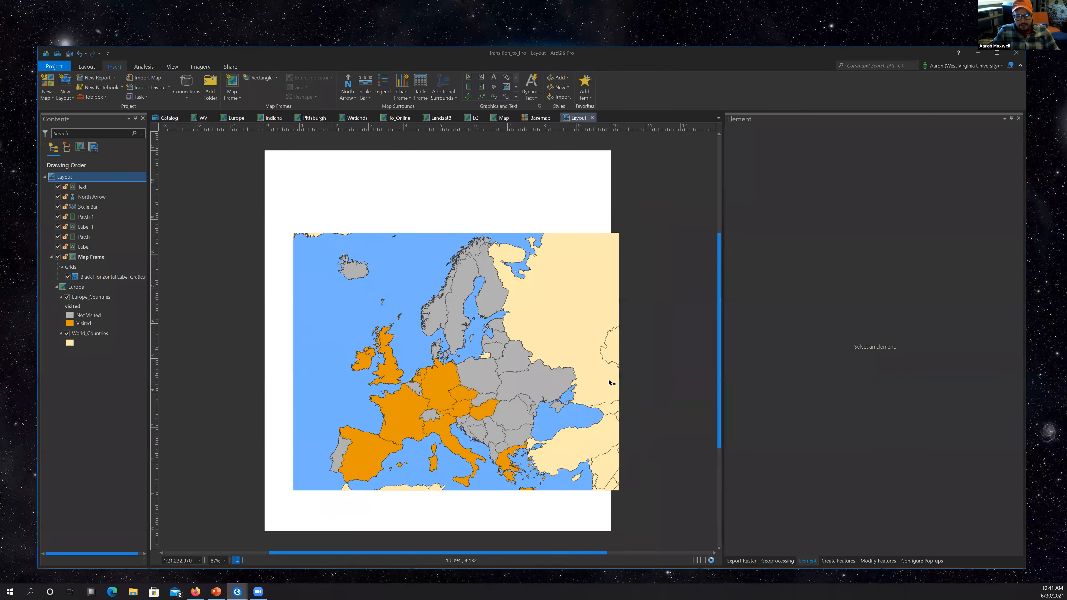
# Move the map frame left so it fits within the page width, and shift the scale bar up and left beneath it.
pyautogui.click(477, 356)
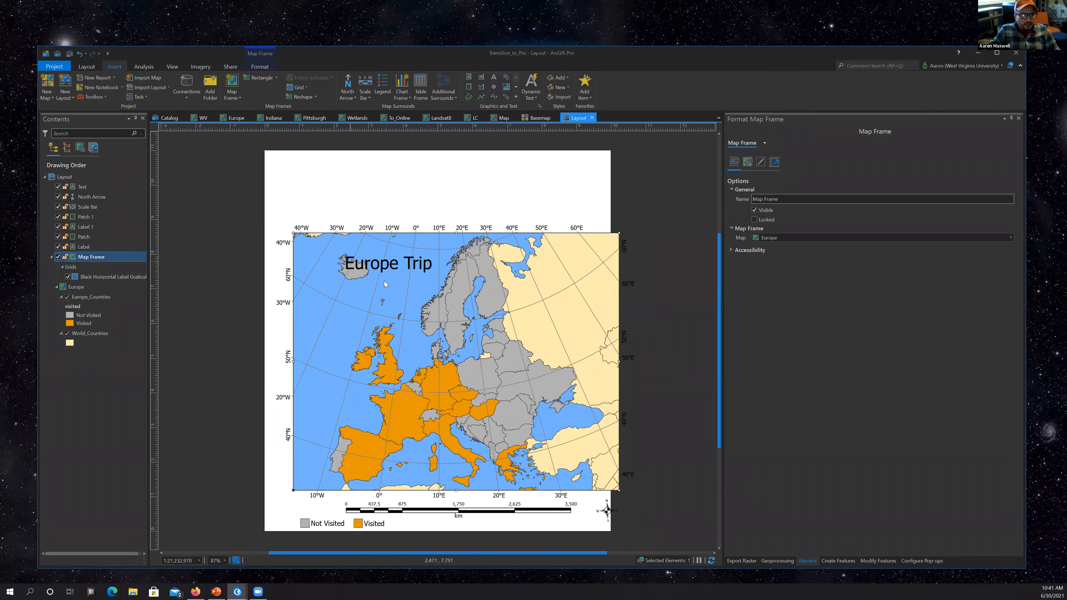
pyautogui.moveTo(356, 251); pyautogui.dragTo(399, 299)
pyautogui.click(458, 518)
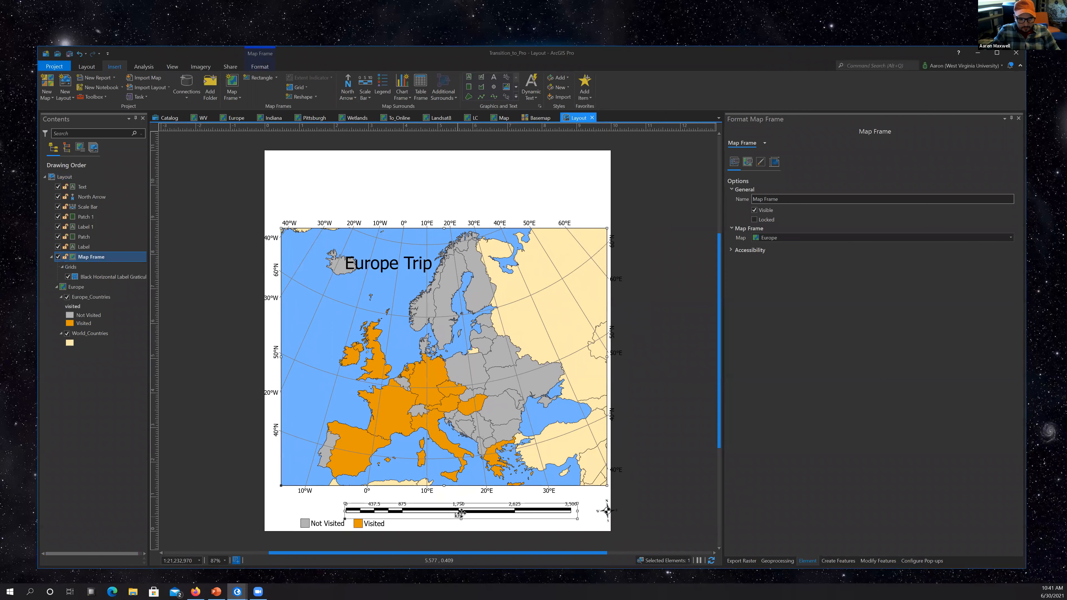
pyautogui.moveTo(459, 514); pyautogui.dragTo(442, 506)
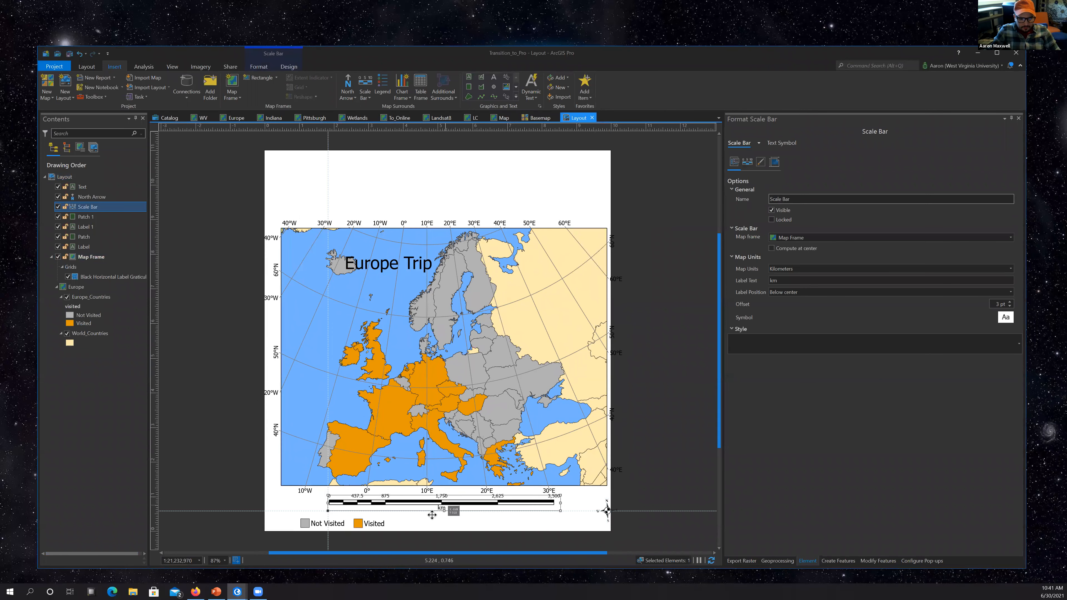
# Move the north arrow inside the page's lower-right corner and the Europe Trip title to the page's upper-left corner.
pyautogui.click(607, 513)
pyautogui.moveTo(606, 513); pyautogui.dragTo(585, 514)
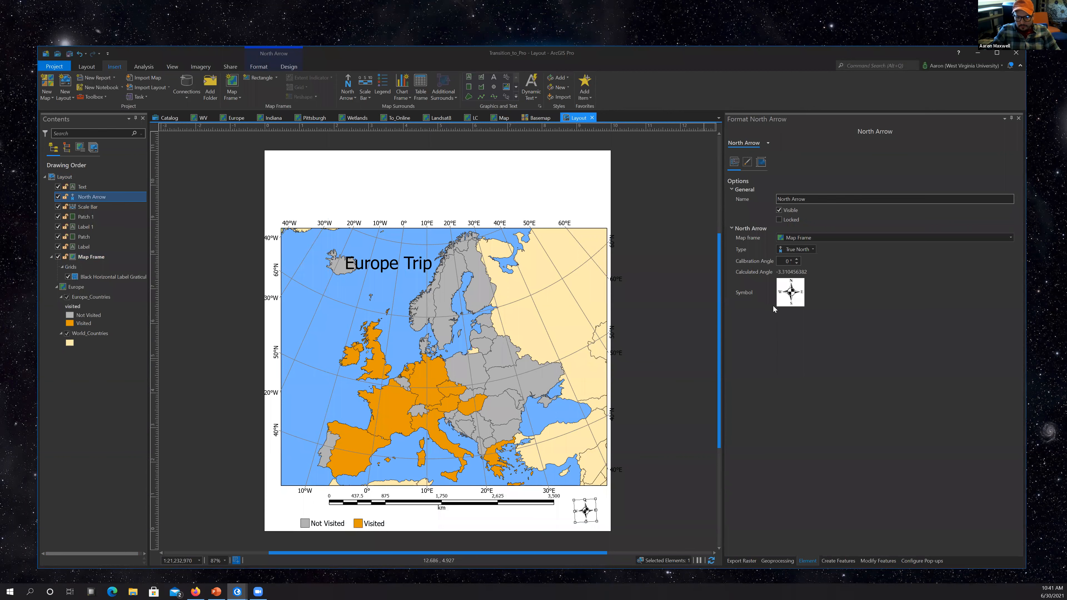
pyautogui.click(366, 267)
pyautogui.moveTo(366, 267); pyautogui.dragTo(289, 174)
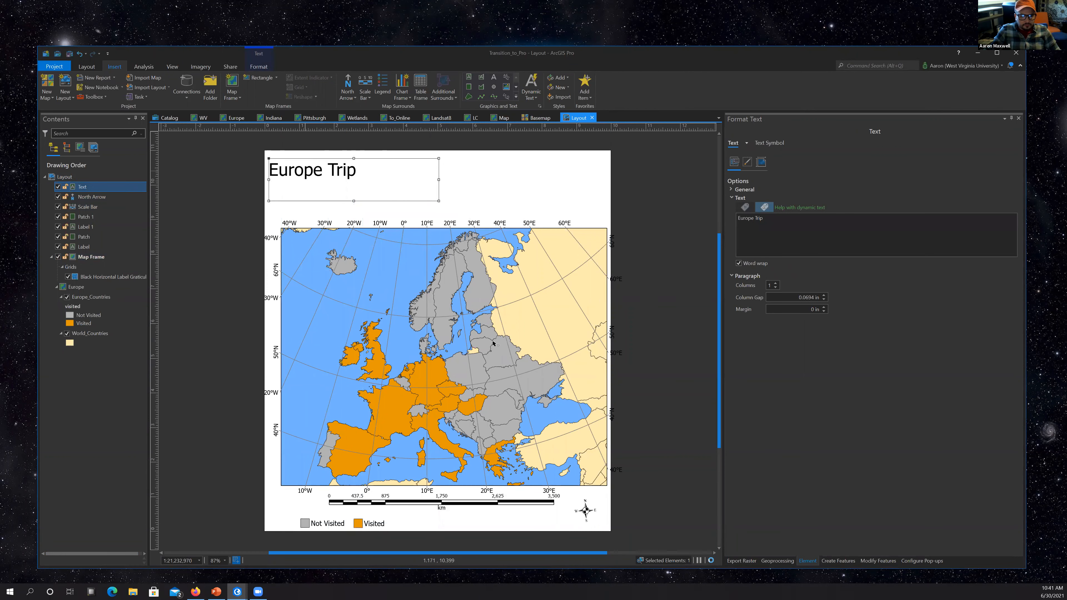
# Extend the map frame upward to just below the title, narrow both its sides, and centre it on the page.
pyautogui.click(546, 368)
pyautogui.moveTo(443, 228); pyautogui.dragTo(444, 192)
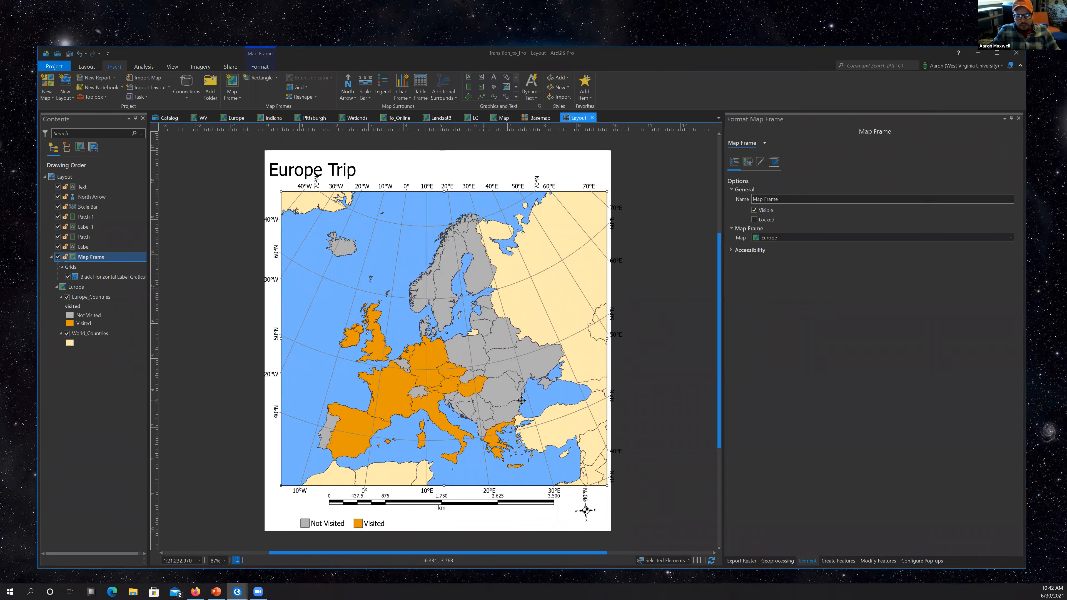
pyautogui.moveTo(604, 337); pyautogui.dragTo(593, 340)
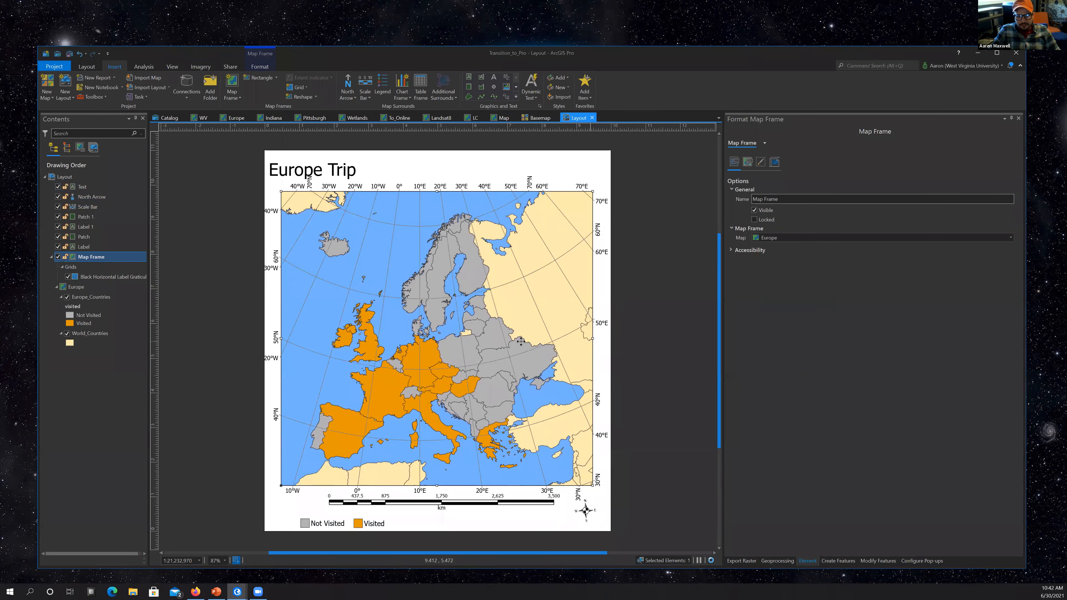
pyautogui.moveTo(281, 339); pyautogui.dragTo(288, 338)
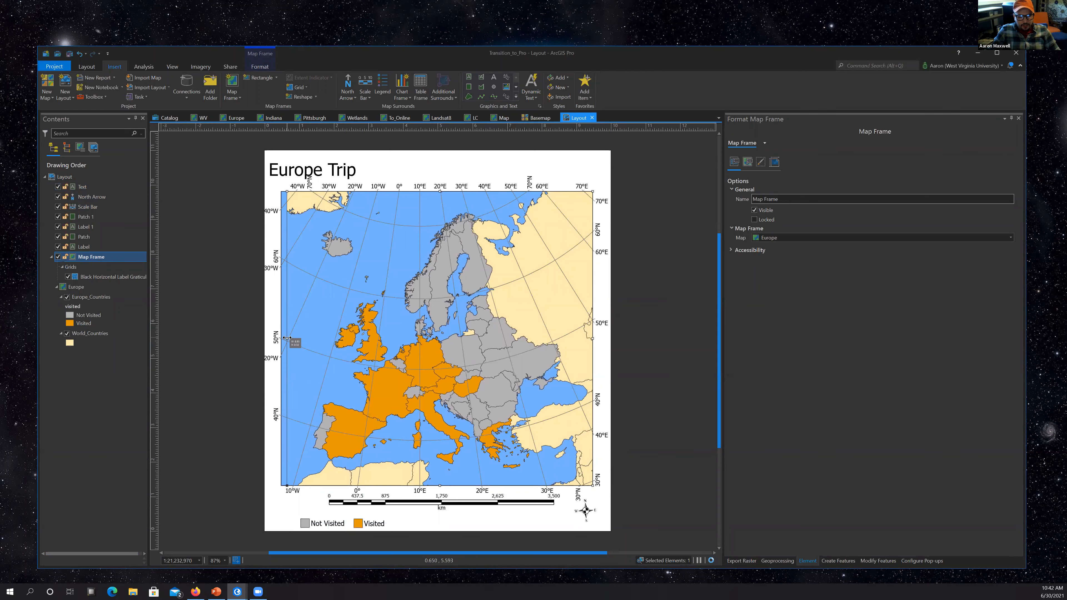
pyautogui.moveTo(378, 338); pyautogui.dragTo(409, 342)
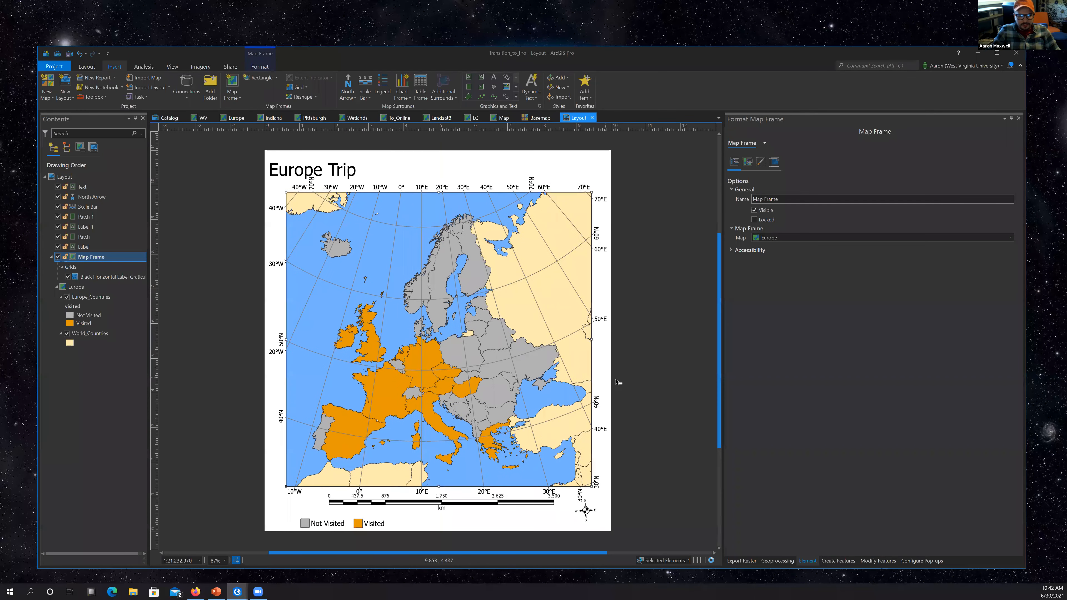
# Shift the scale bar toward the page's right edge and place the north arrow inside the map's lower-right corner.
pyautogui.click(612, 408)
pyautogui.moveTo(429, 502); pyautogui.dragTo(481, 509)
pyautogui.click(586, 514)
pyautogui.moveTo(586, 514); pyautogui.dragTo(281, 508)
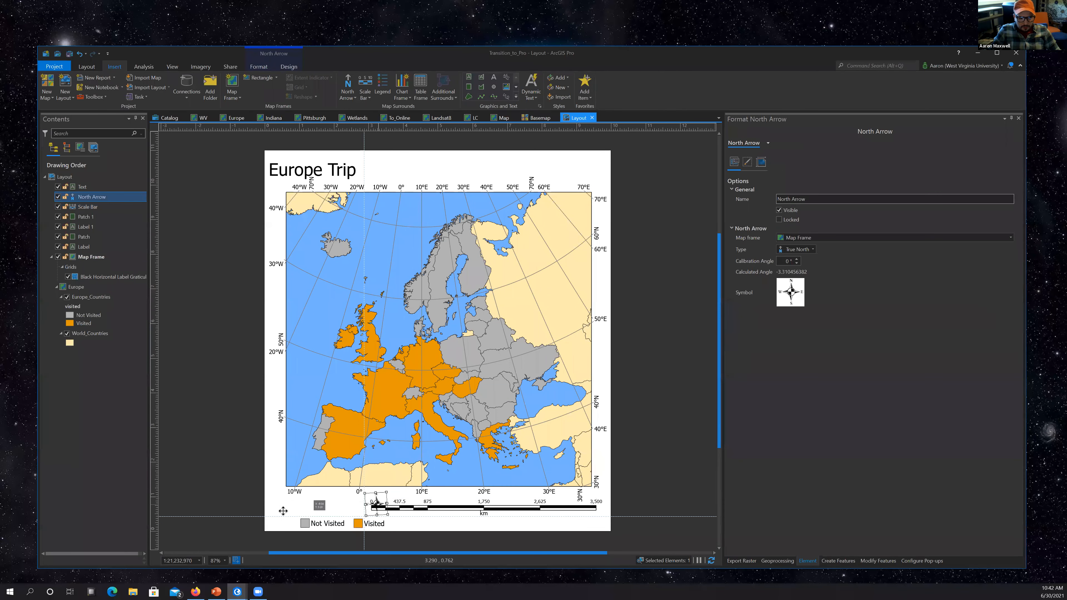
pyautogui.moveTo(347, 483); pyautogui.dragTo(541, 472)
pyautogui.moveTo(569, 468); pyautogui.dragTo(573, 472)
pyautogui.click(641, 499)
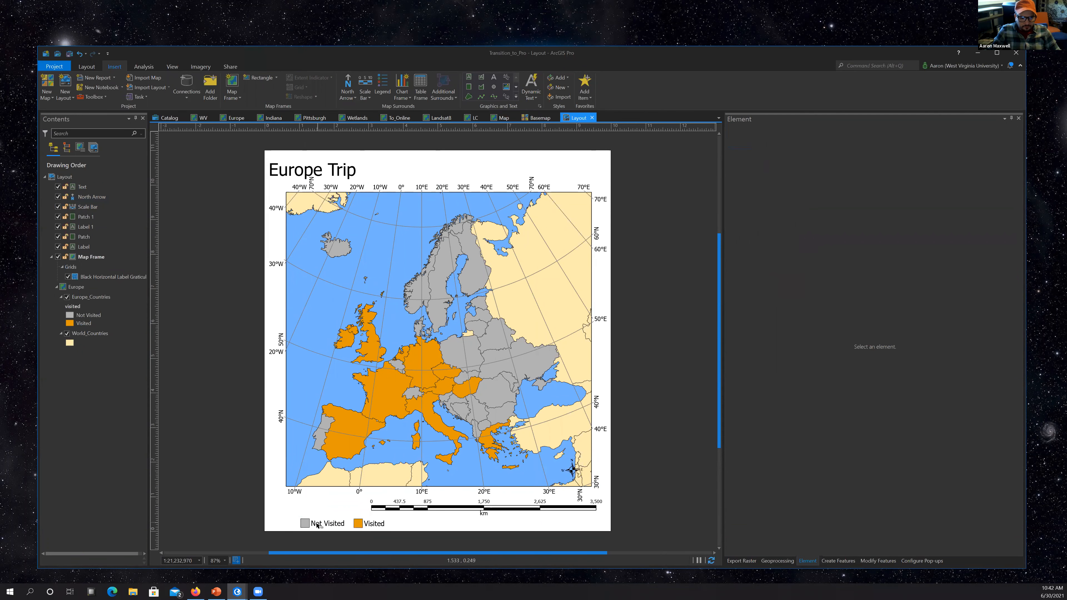
# Move the Not Visited and Visited legend patches and labels together to the left of the scale bar.
pyautogui.click(305, 523)
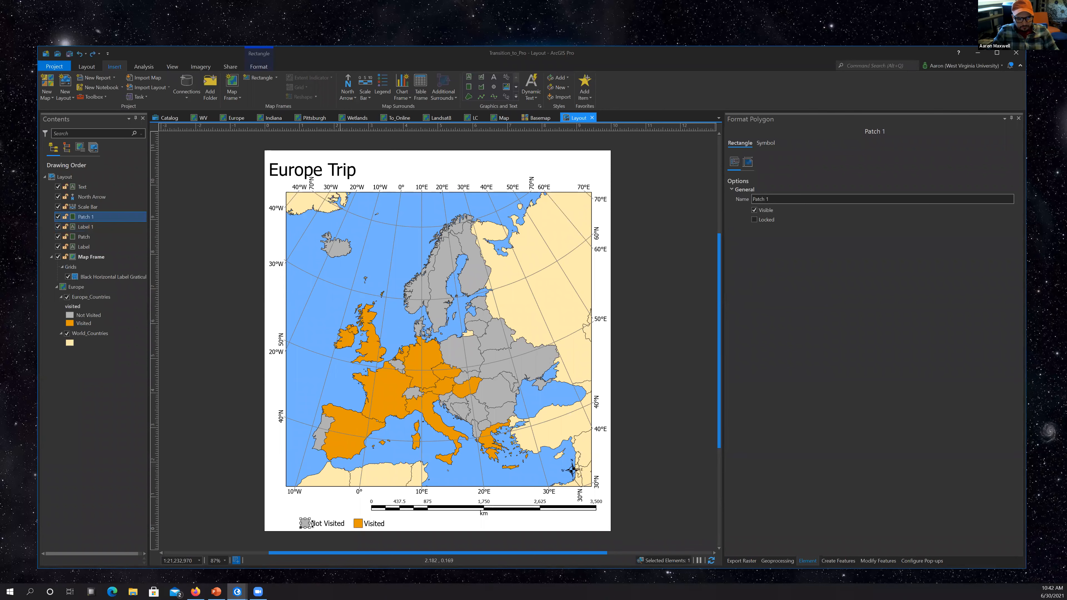
pyautogui.keyDown('shift'); pyautogui.click(335, 524); pyautogui.keyUp('shift')
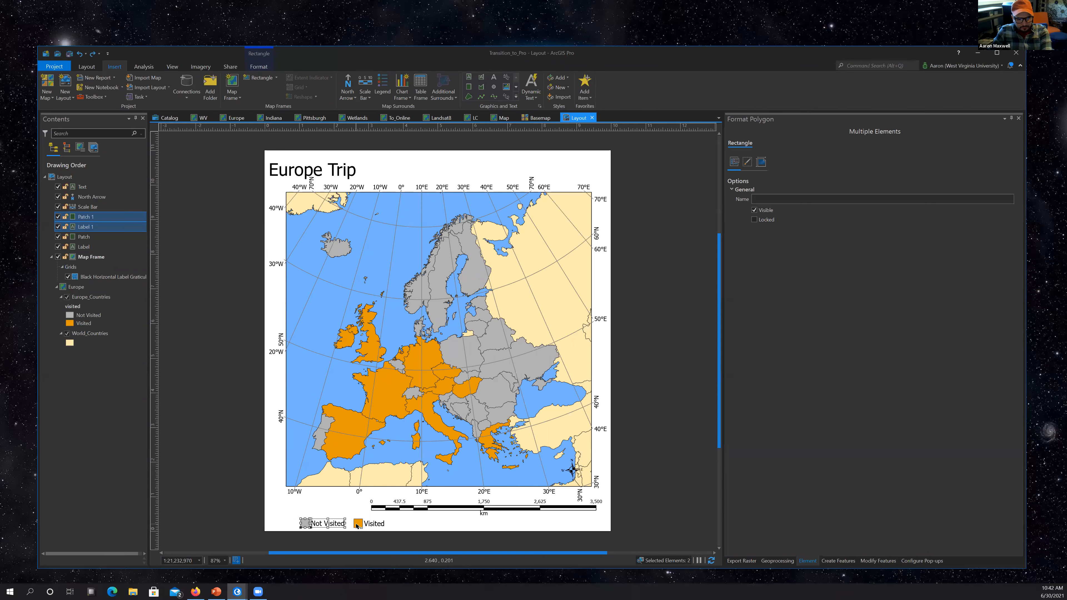
pyautogui.keyDown('shift'); pyautogui.click(358, 524); pyautogui.keyUp('shift')
pyautogui.keyDown('shift'); pyautogui.click(373, 524); pyautogui.keyUp('shift')
pyautogui.moveTo(358, 524); pyautogui.dragTo(335, 508)
# Centre the Europe Trip title horizontally above the map frame.
pyautogui.click(406, 185)
pyautogui.moveTo(316, 169); pyautogui.dragTo(435, 168)
pyautogui.click(635, 249)
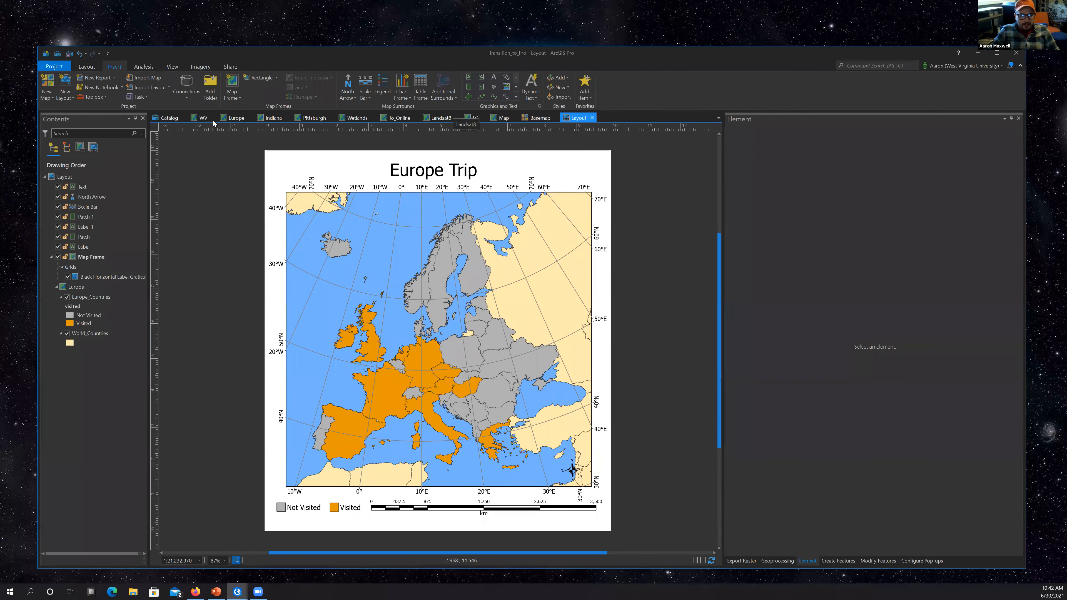
# Turn on labels for the Europe_Countries layer in the Europe map.
pyautogui.click(235, 118)
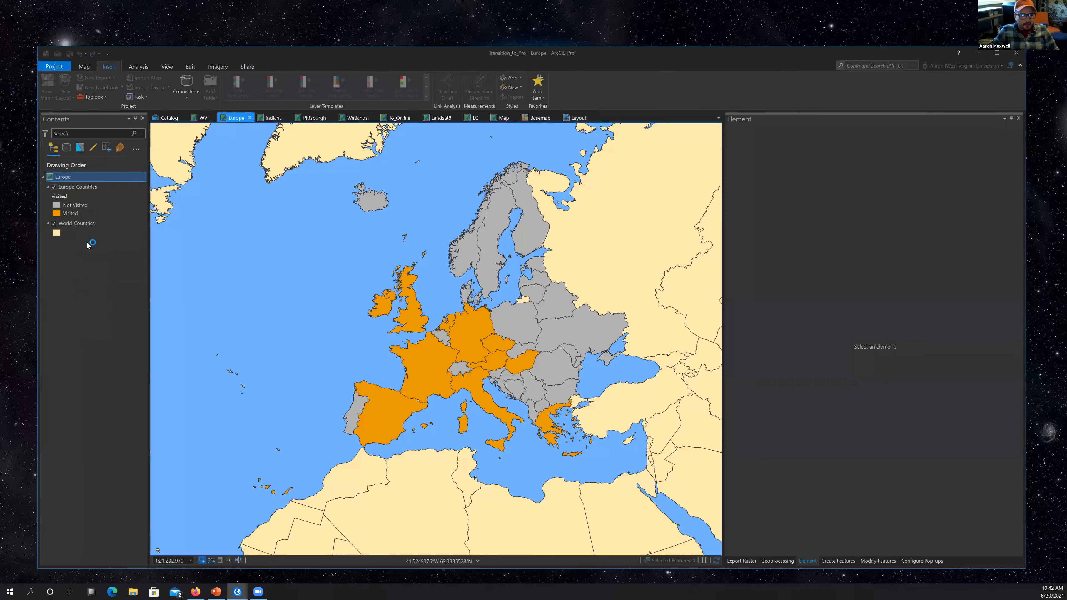
pyautogui.rightClick(74, 187)
pyautogui.click(89, 331)
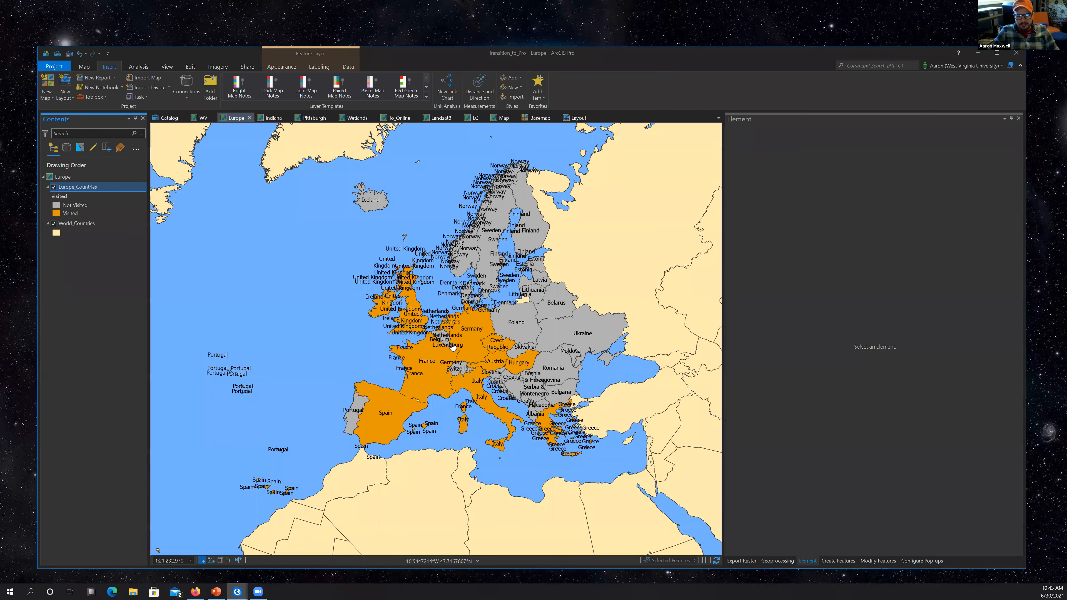
# Open the labeling properties of Europe_Countries and examine the label expression, symbol, placement and fitting strategy options.
pyautogui.rightClick(75, 189)
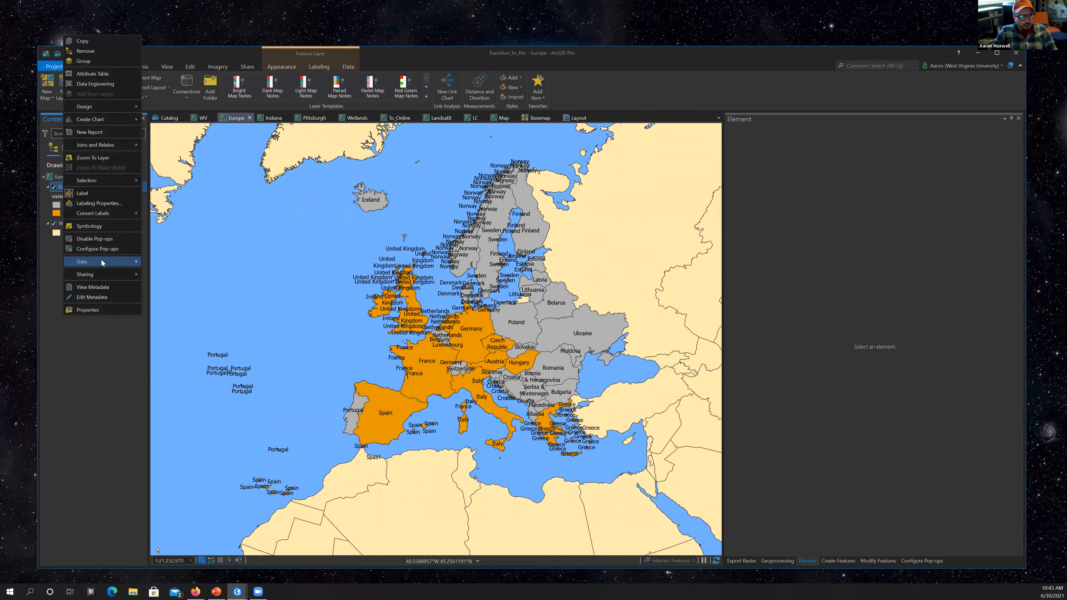
pyautogui.click(99, 203)
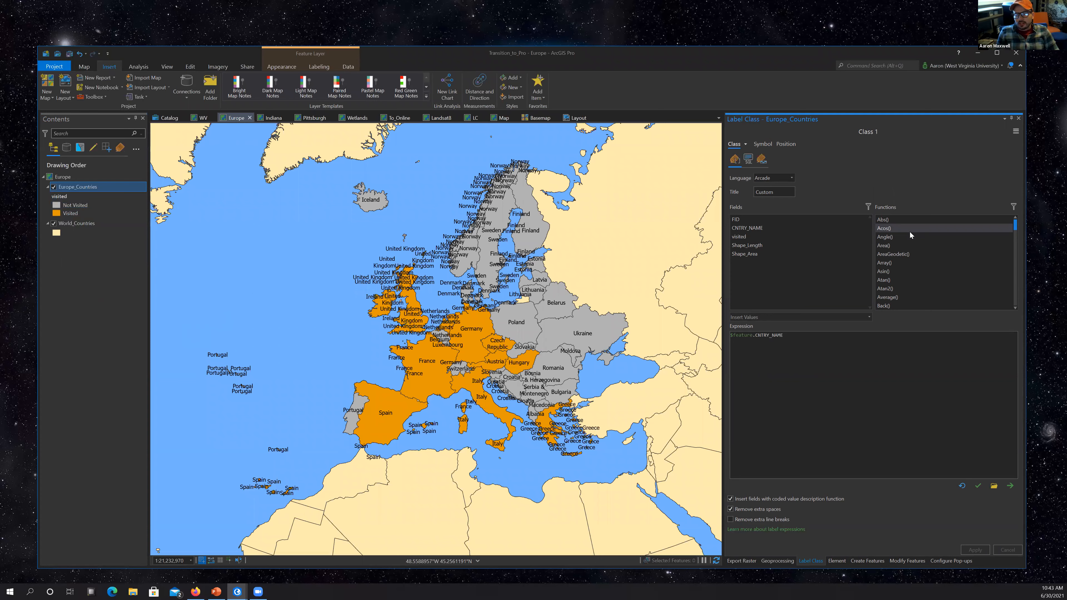
pyautogui.click(761, 143)
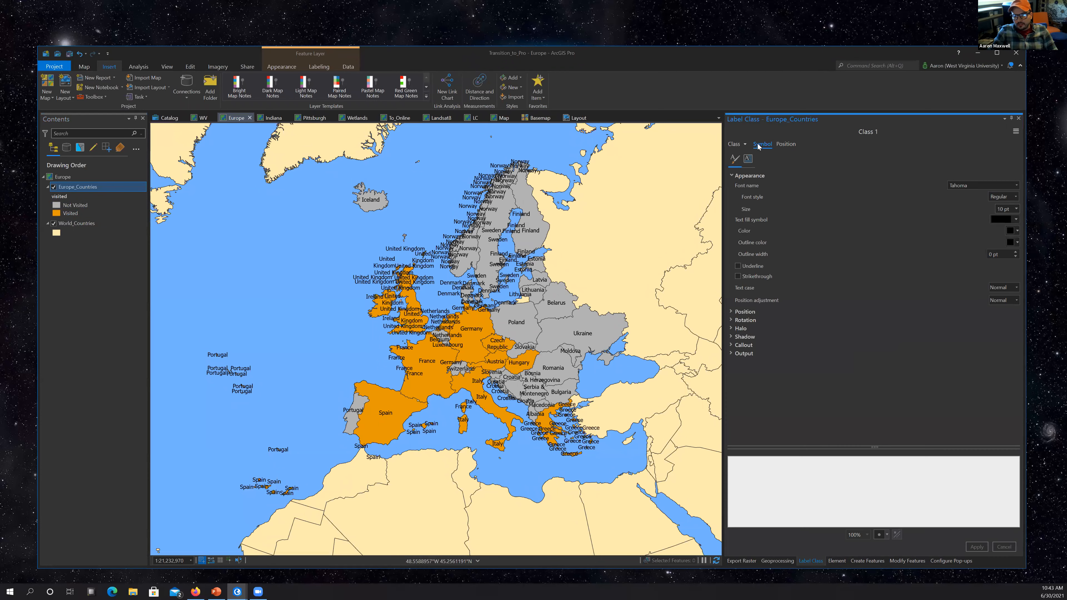
pyautogui.click(787, 145)
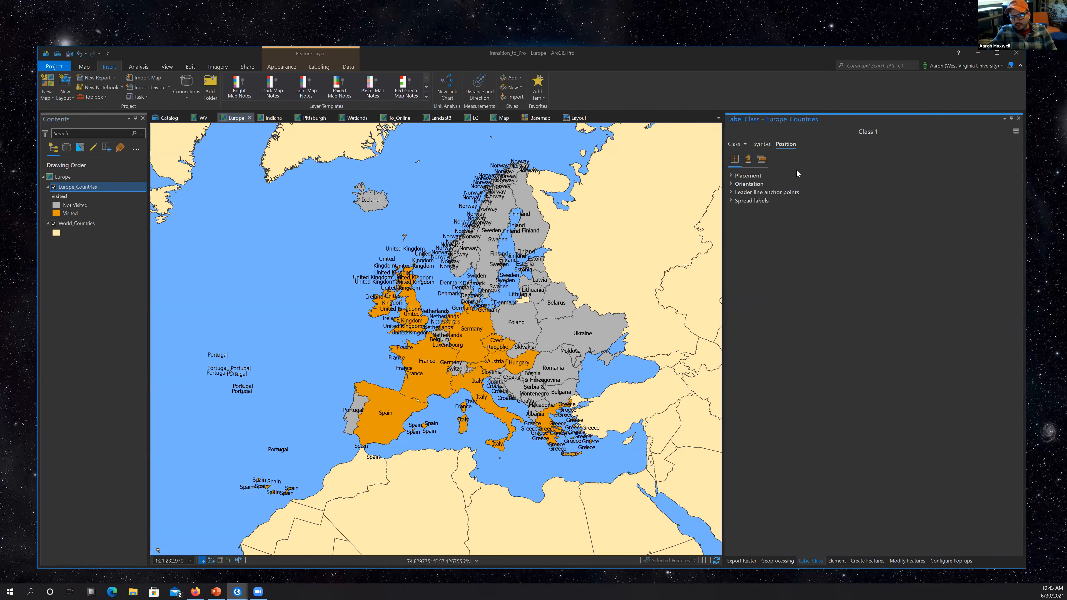
pyautogui.click(731, 175)
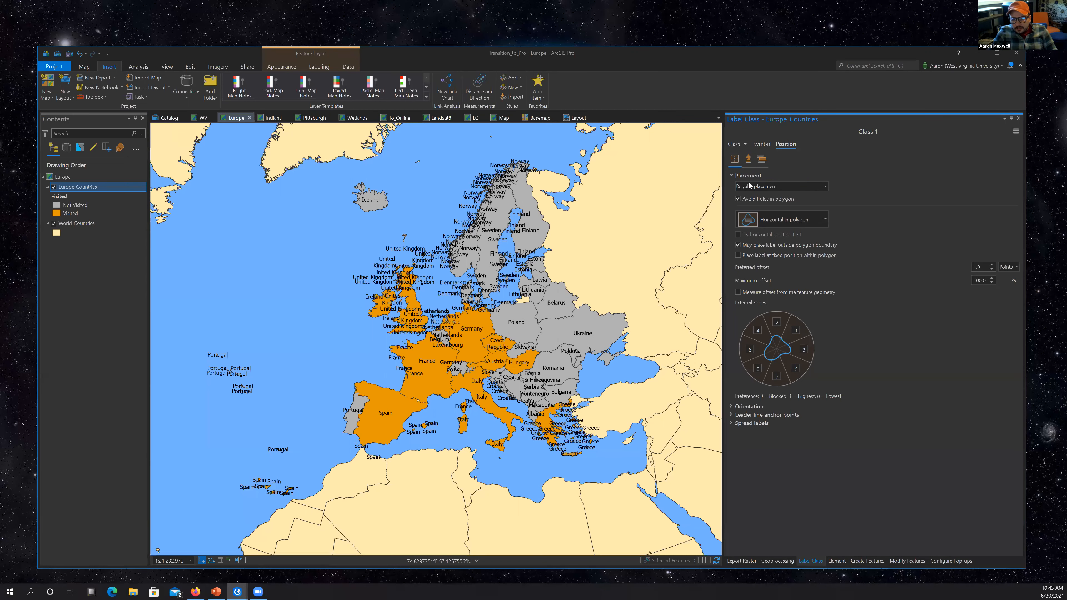
pyautogui.click(748, 160)
pyautogui.click(732, 176)
pyautogui.click(732, 176)
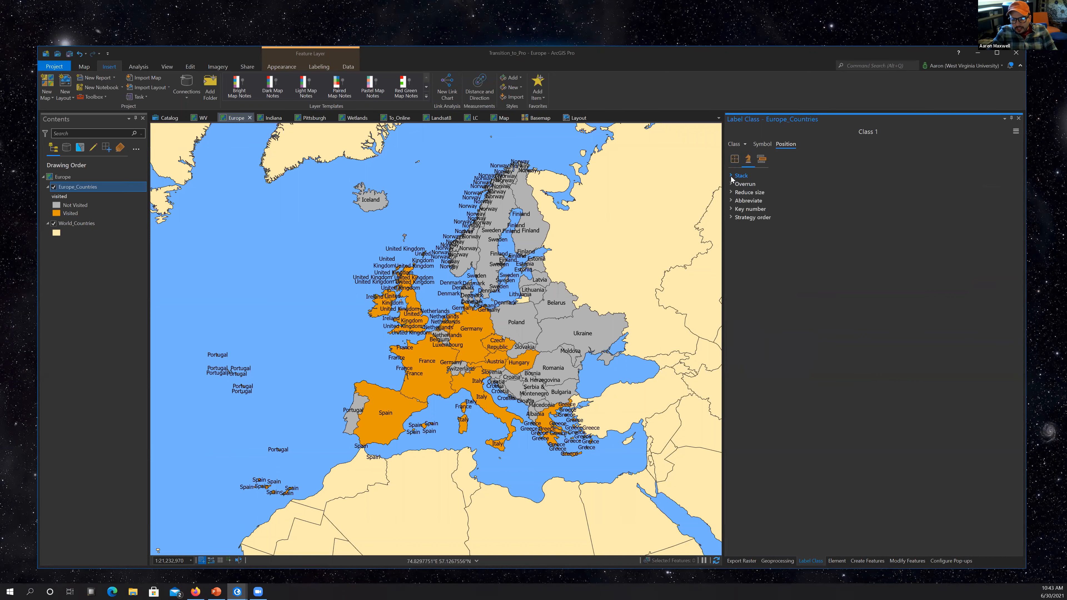
# Set the Europe_Countries duplicate label handling to Remove all and expand the minimum feature size options.
pyautogui.click(762, 159)
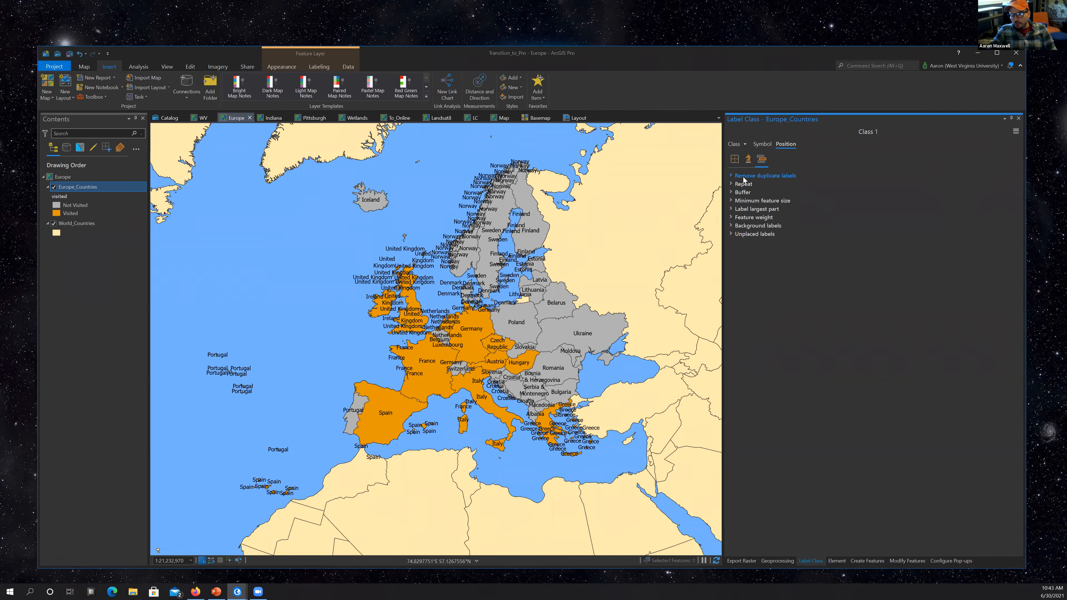
pyautogui.click(731, 175)
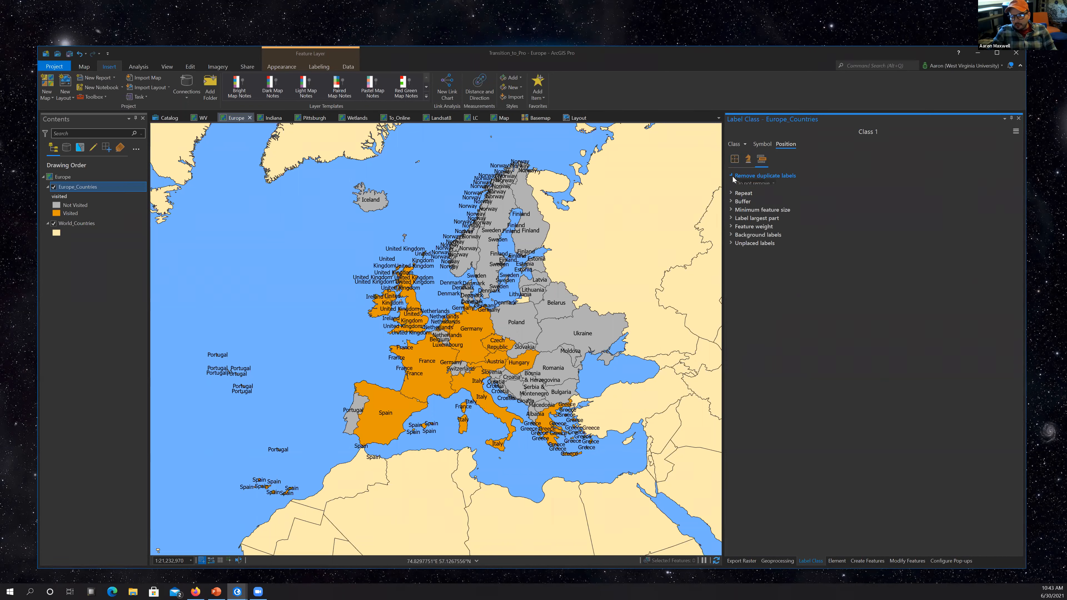
pyautogui.click(774, 188)
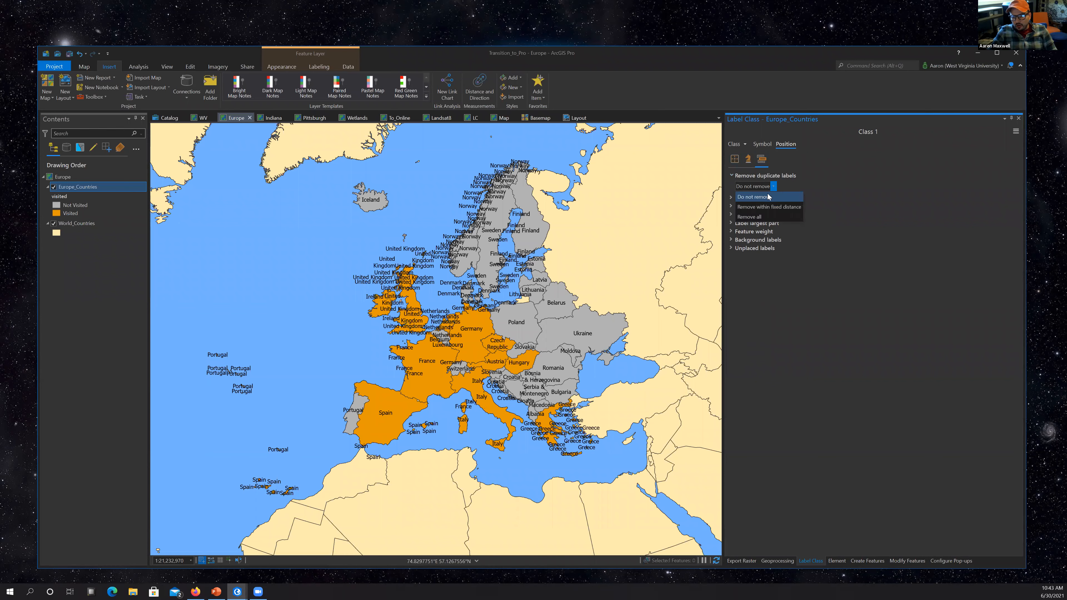
pyautogui.click(752, 217)
pyautogui.click(849, 215)
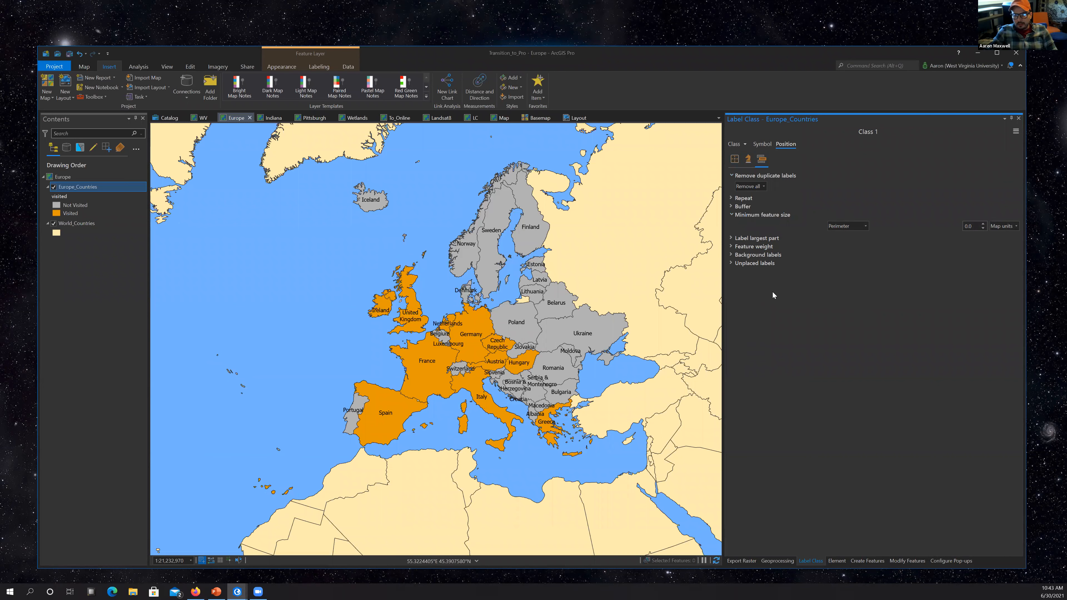
# Change the Europe_Countries label placement style to Land parcel placement.
pyautogui.click(748, 159)
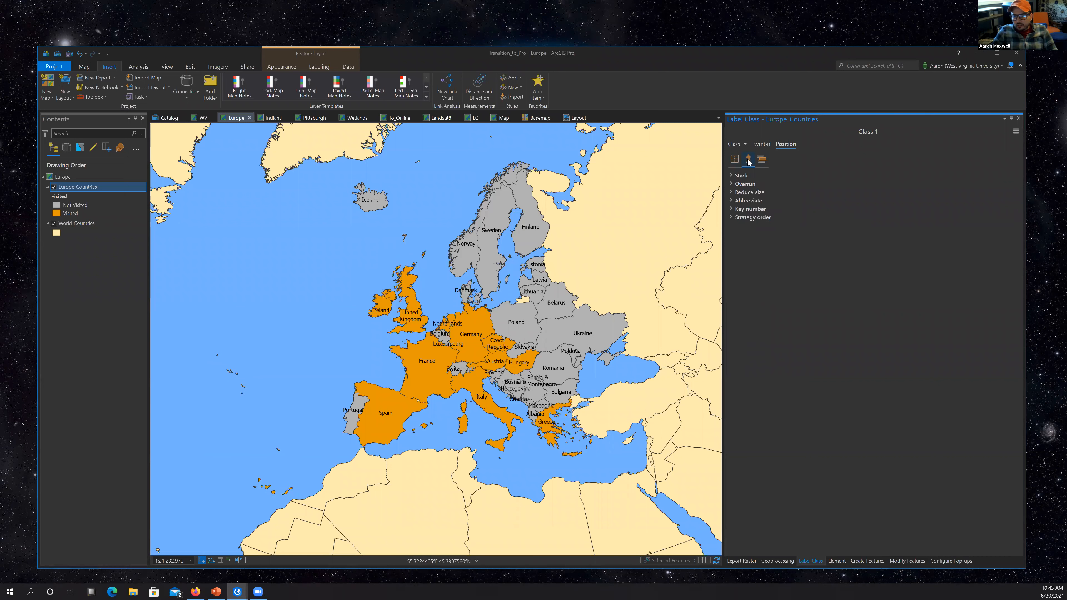
pyautogui.click(735, 160)
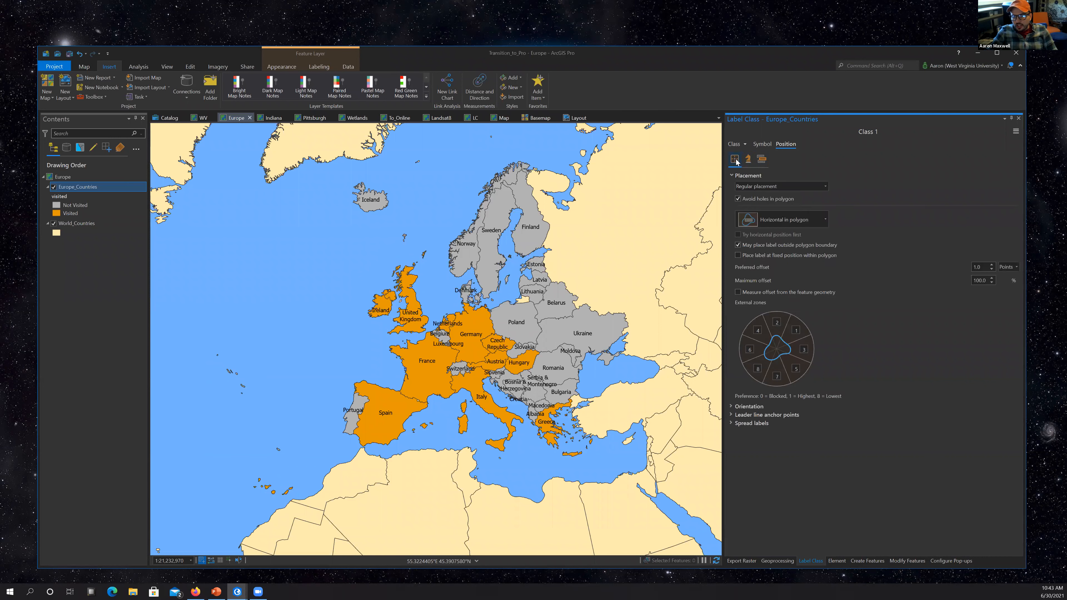
pyautogui.click(825, 188)
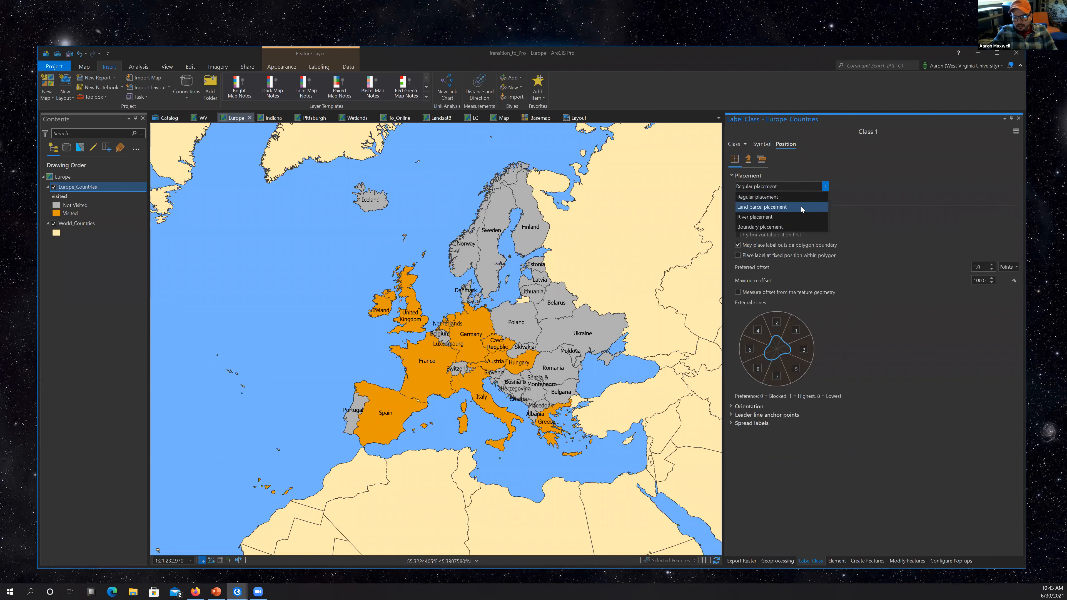
pyautogui.click(774, 206)
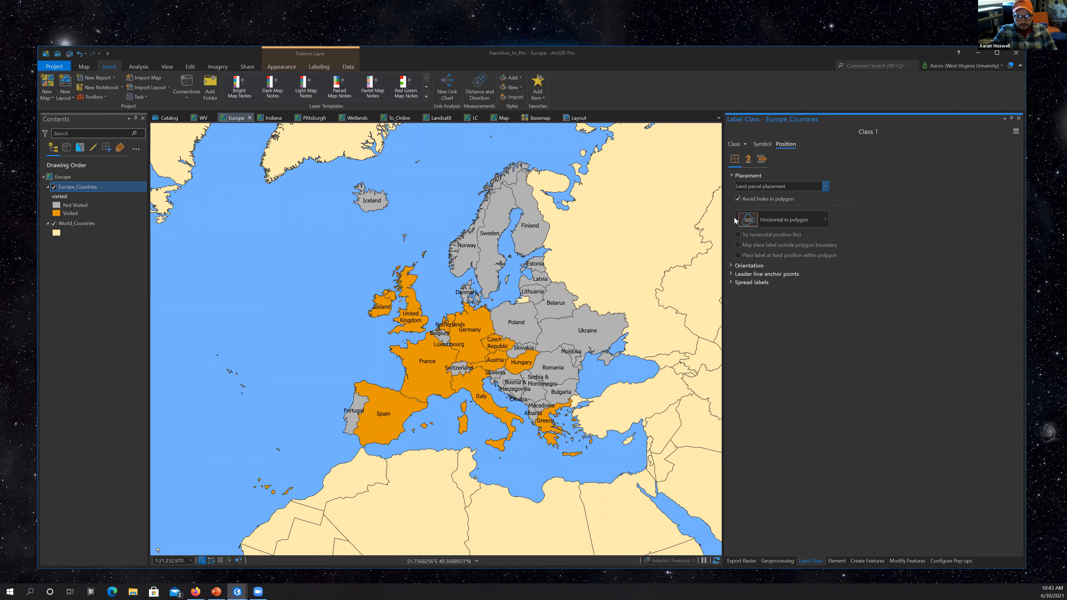
# Give the Europe_Countries label symbol a white halo and apply it.
pyautogui.click(760, 143)
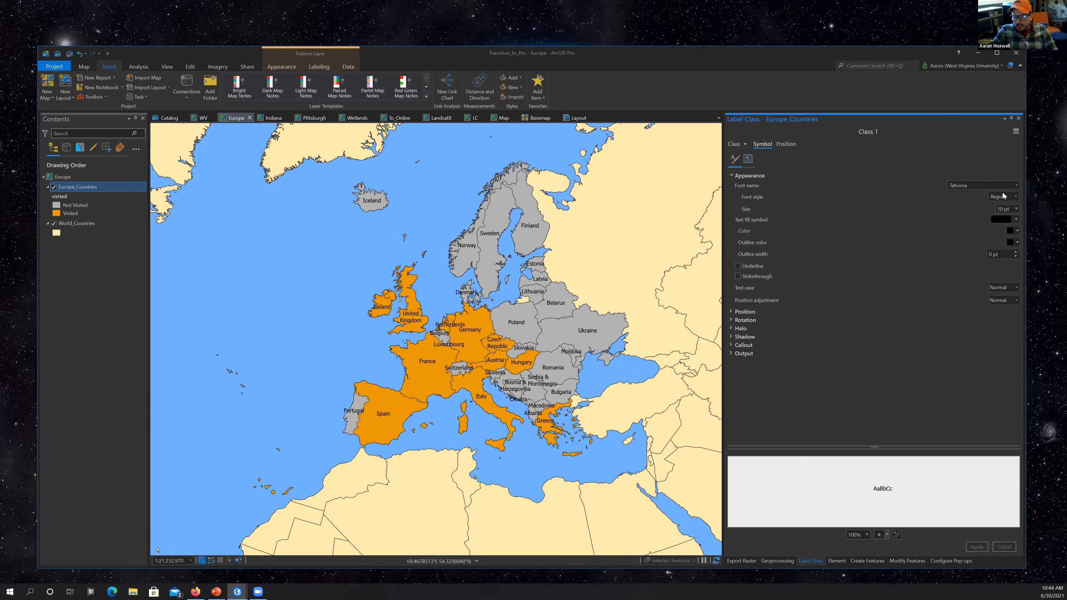
pyautogui.click(1017, 210)
pyautogui.click(1016, 210)
pyautogui.click(790, 332)
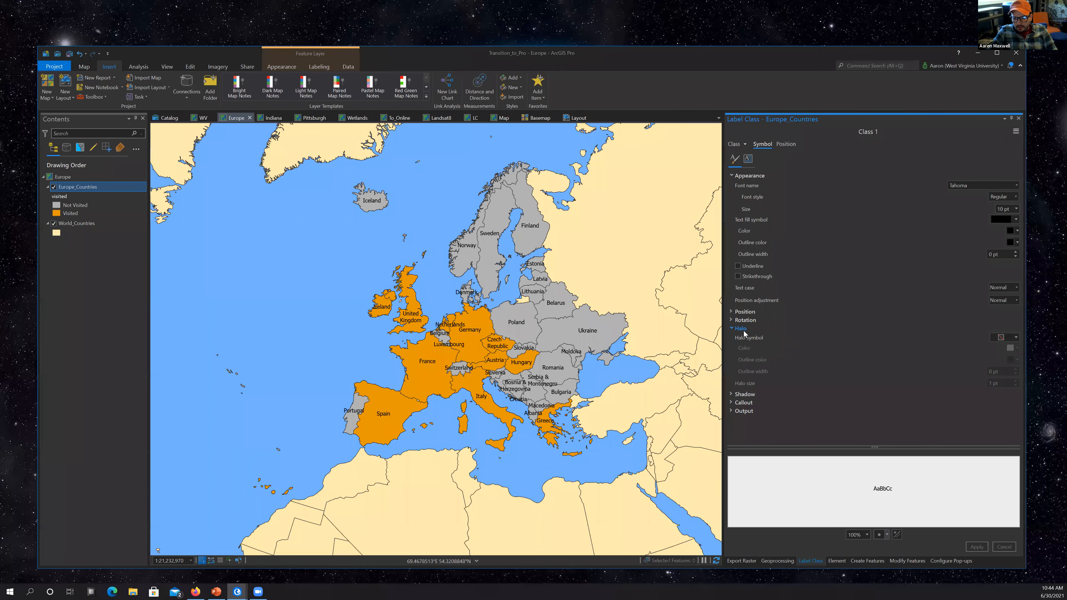
pyautogui.click(1017, 338)
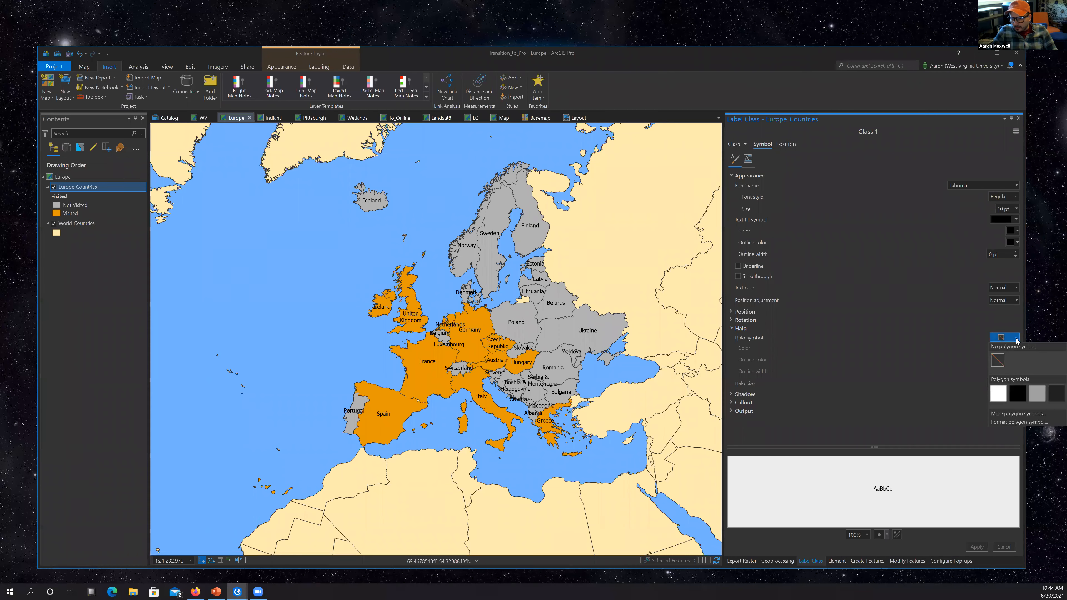
pyautogui.click(998, 393)
pyautogui.click(974, 547)
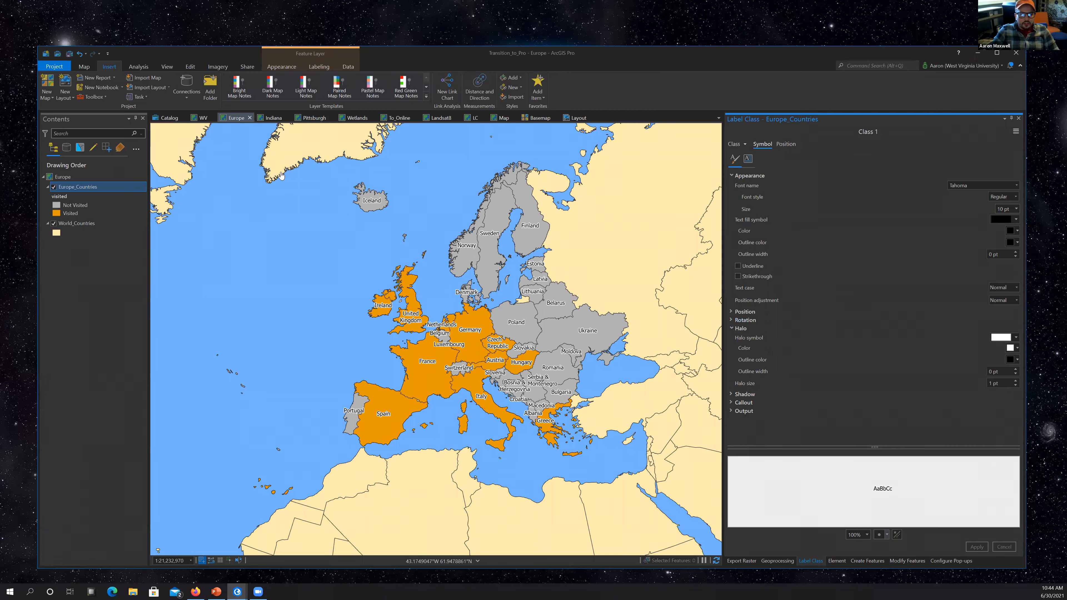
# Export the Europe Trip layout as a PDF named Layout.pdf on the Desktop.
pyautogui.click(572, 117)
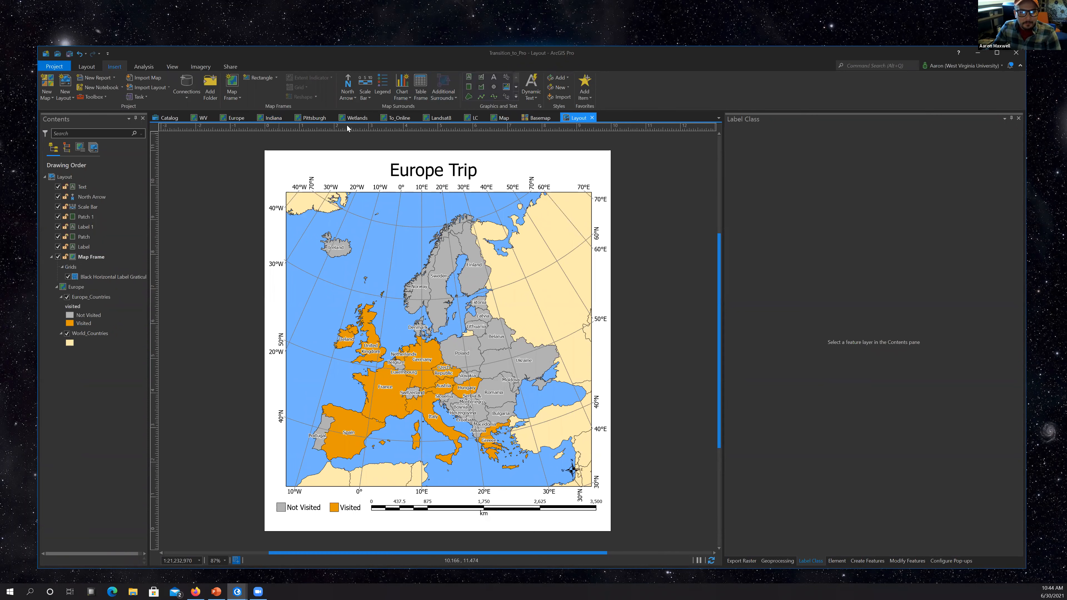
pyautogui.click(231, 65)
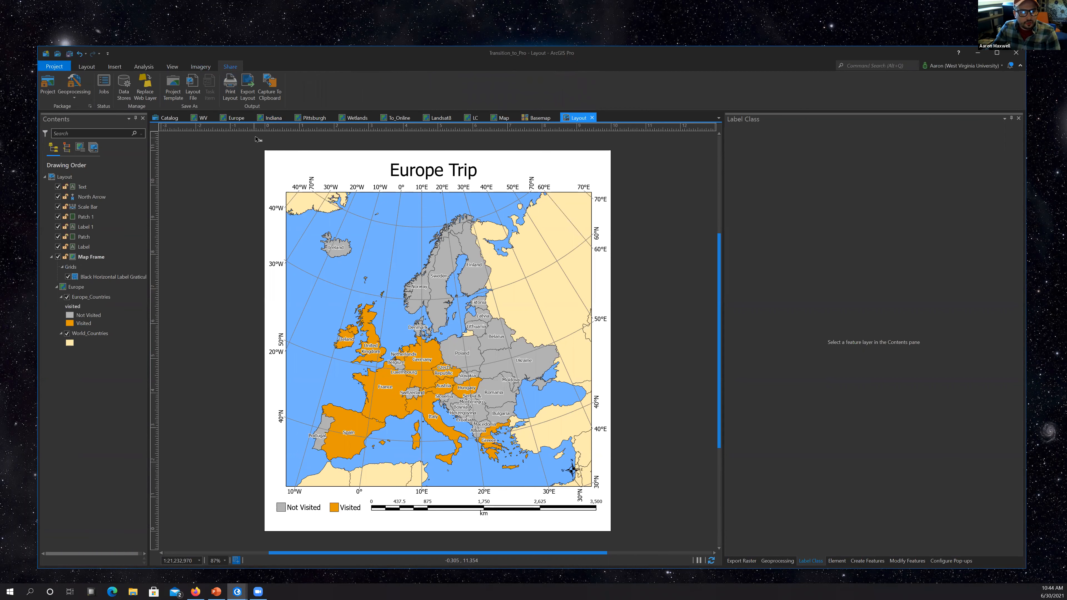
pyautogui.click(247, 87)
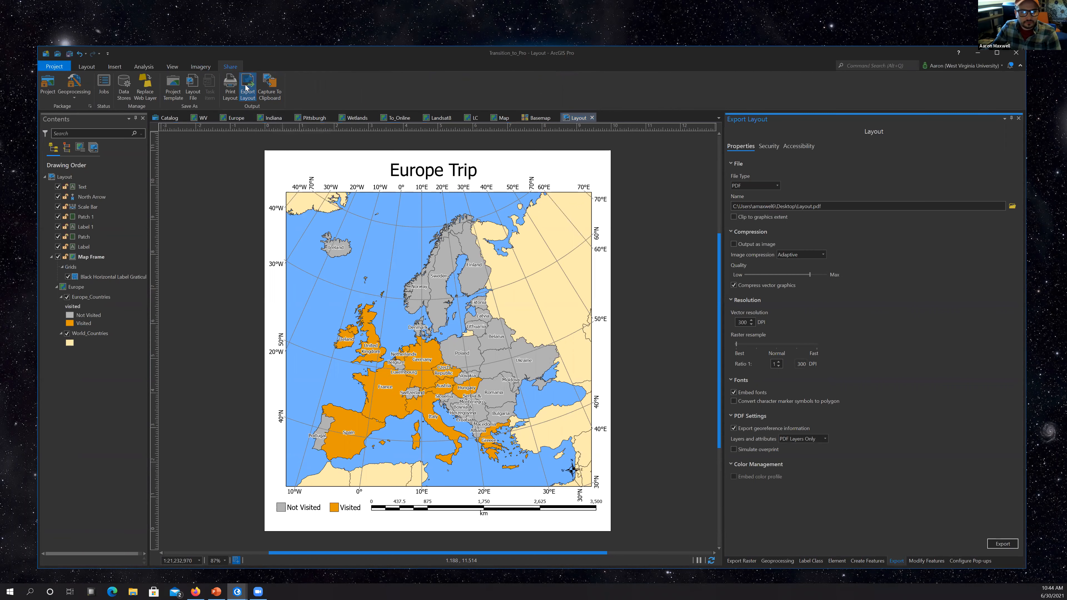
pyautogui.click(777, 186)
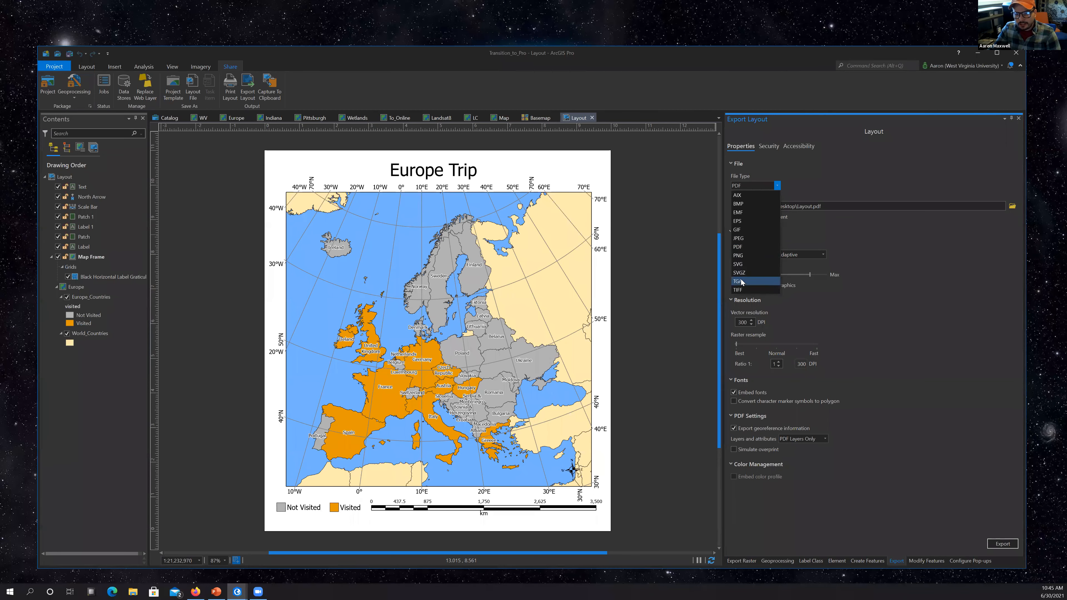
pyautogui.click(738, 247)
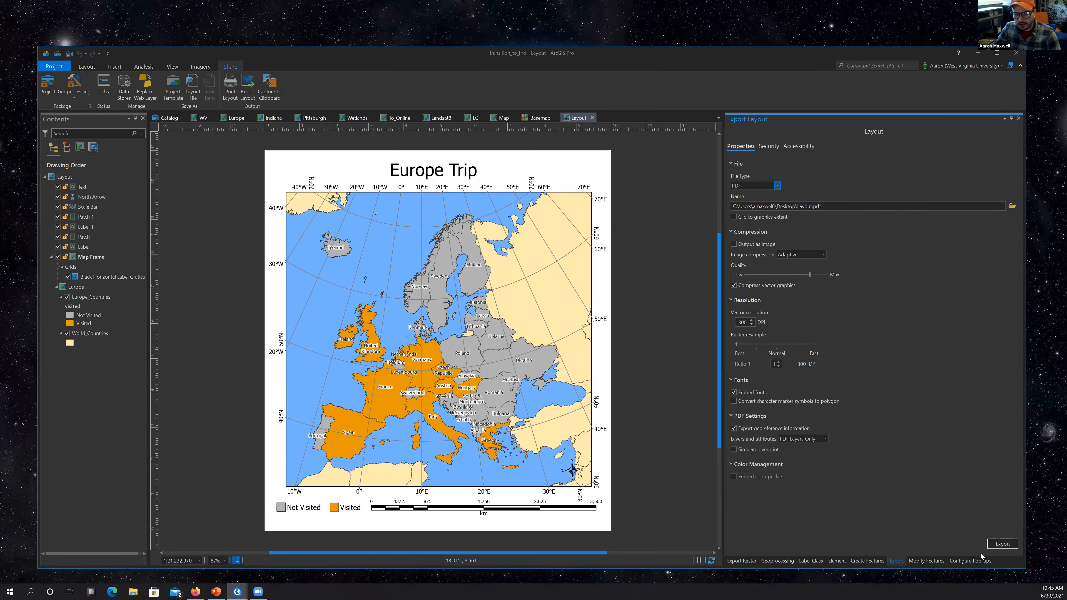
pyautogui.click(996, 545)
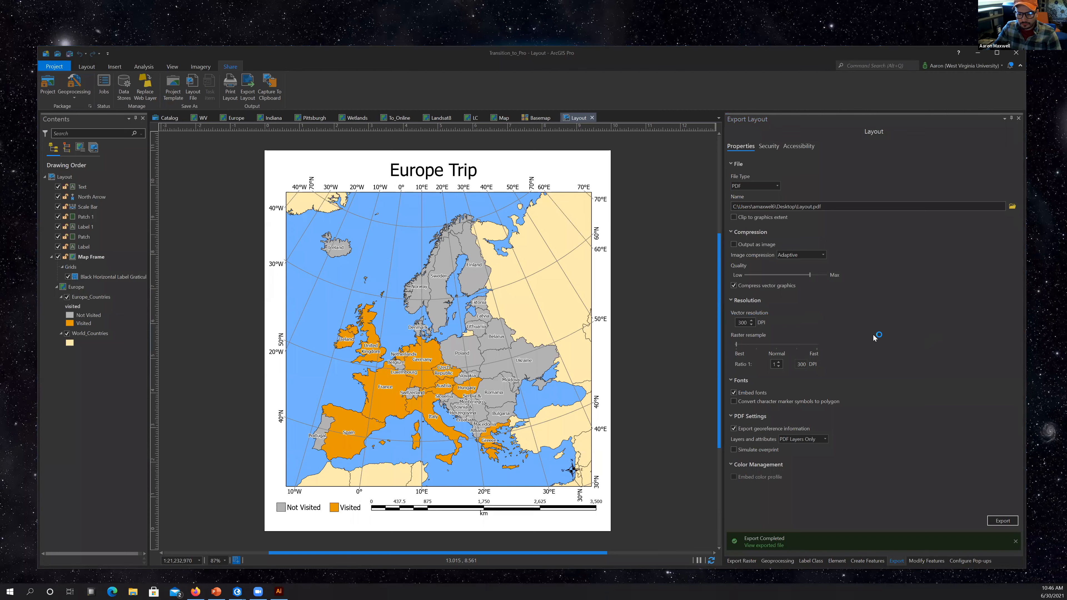
pyautogui.click(777, 186)
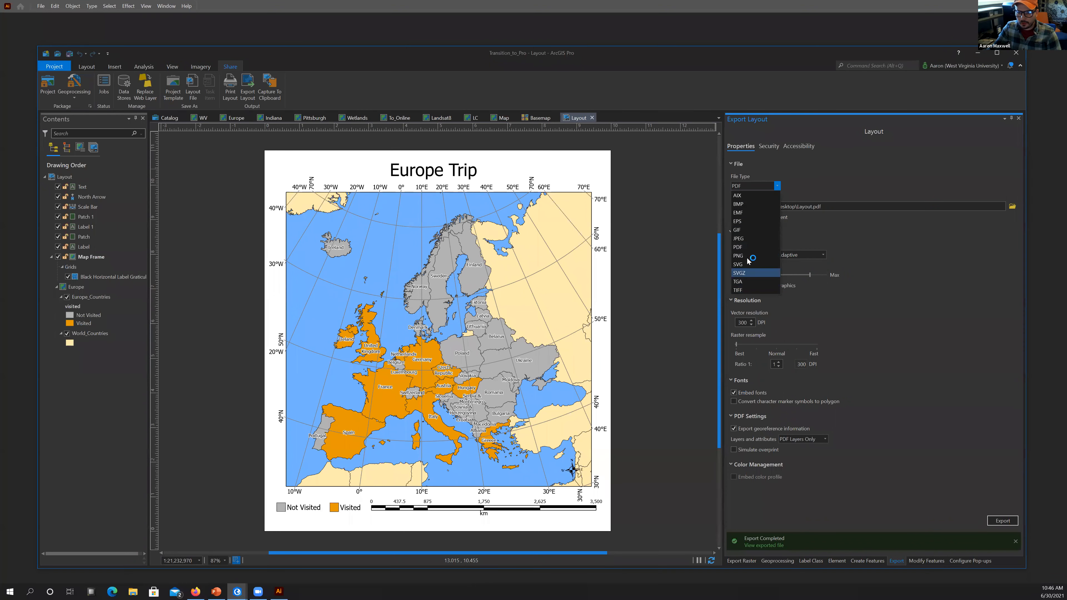
pyautogui.click(752, 247)
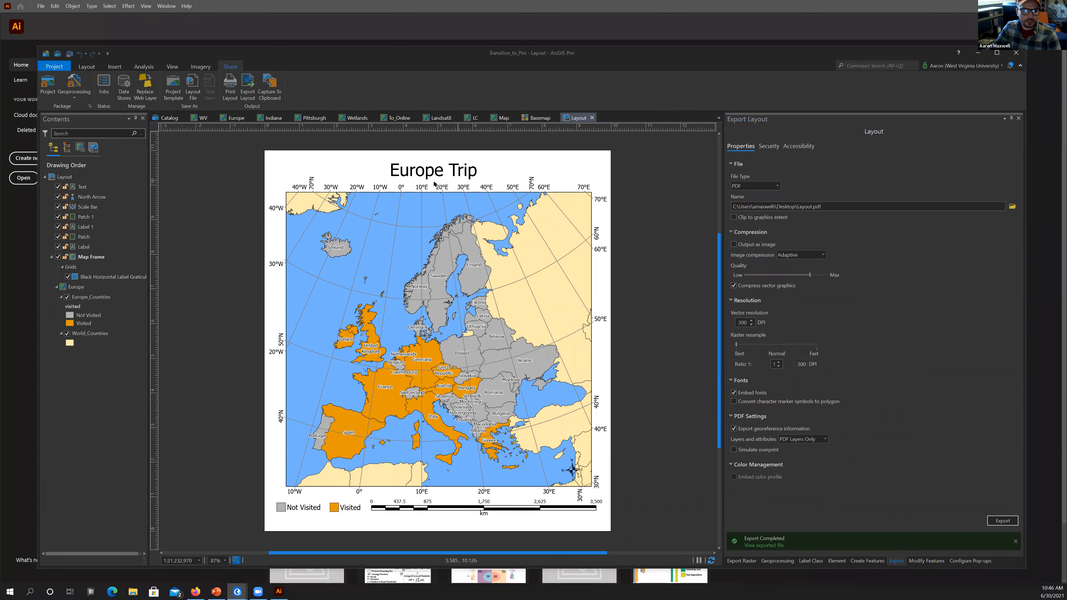
# Switch to Illustrator and open Layout.pdf from the Desktop, closing the missing-font dialogs without replacing any font.
pyautogui.click(868, 5)
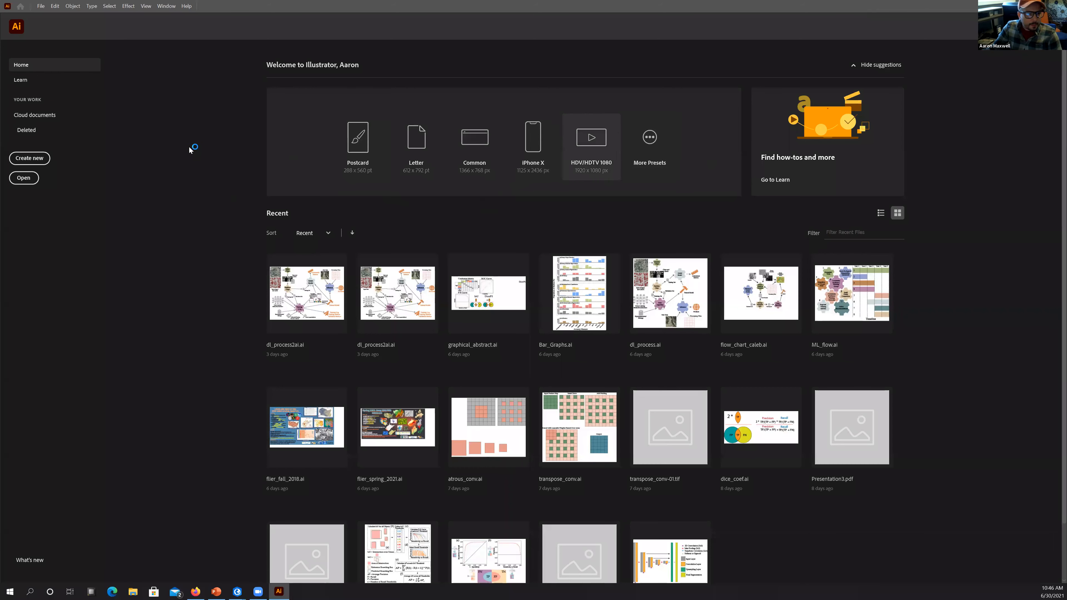
pyautogui.click(29, 179)
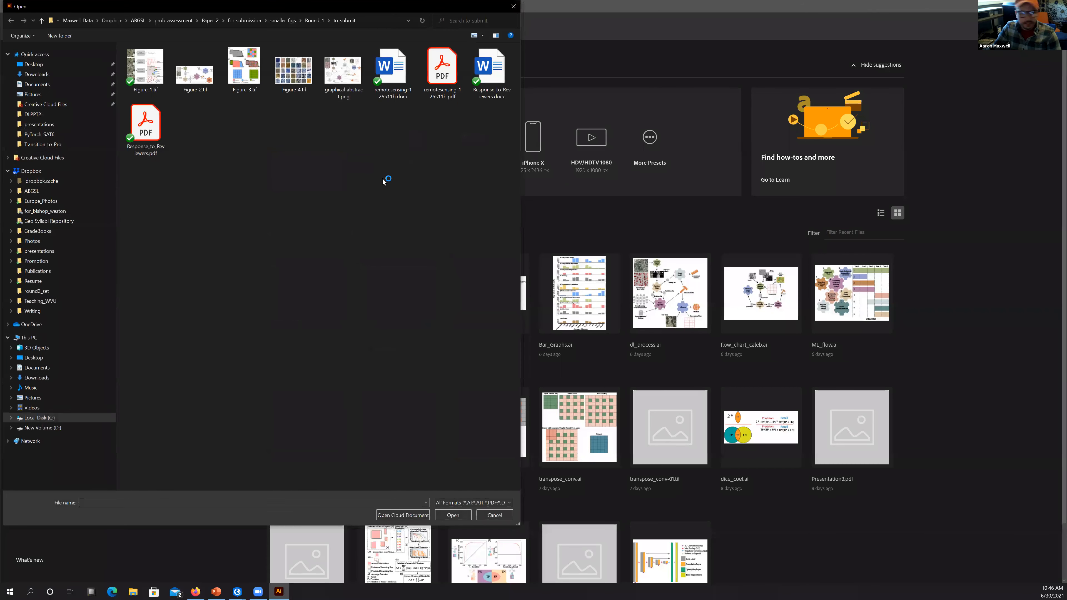
pyautogui.click(28, 65)
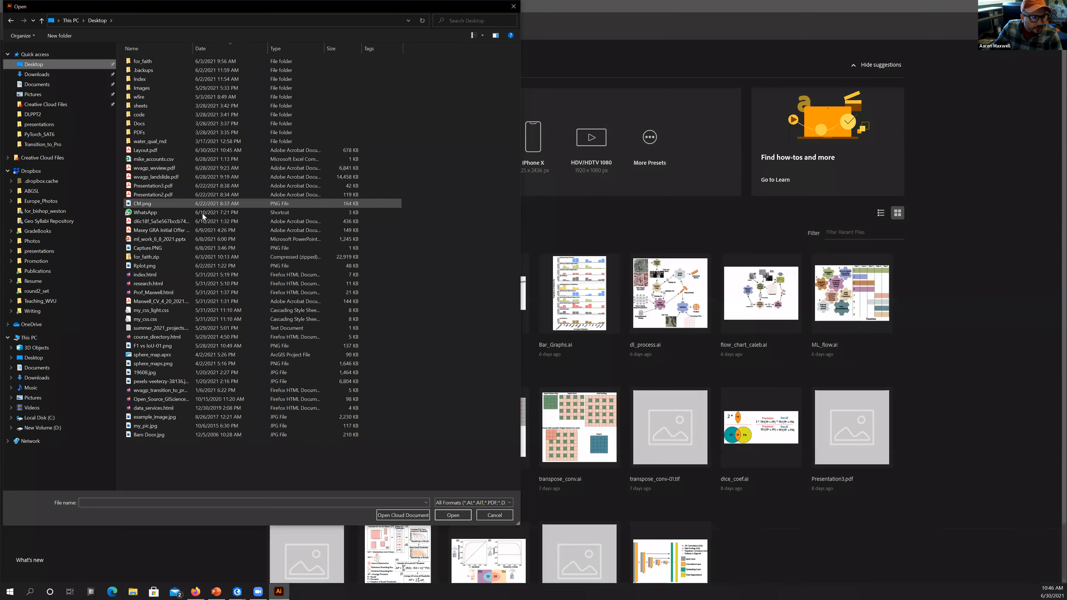
pyautogui.click(145, 150)
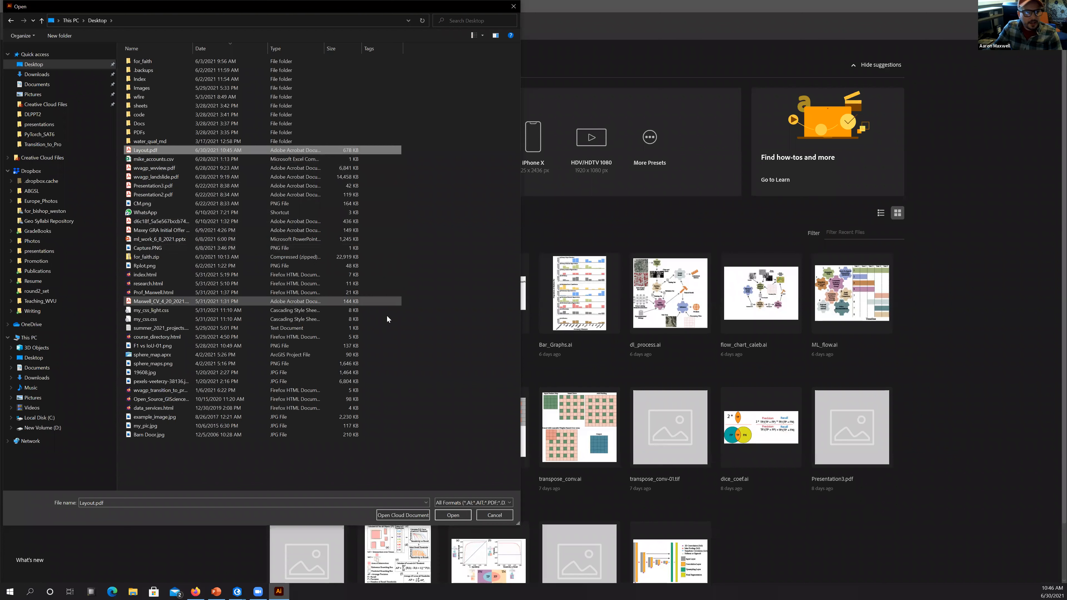
pyautogui.click(453, 515)
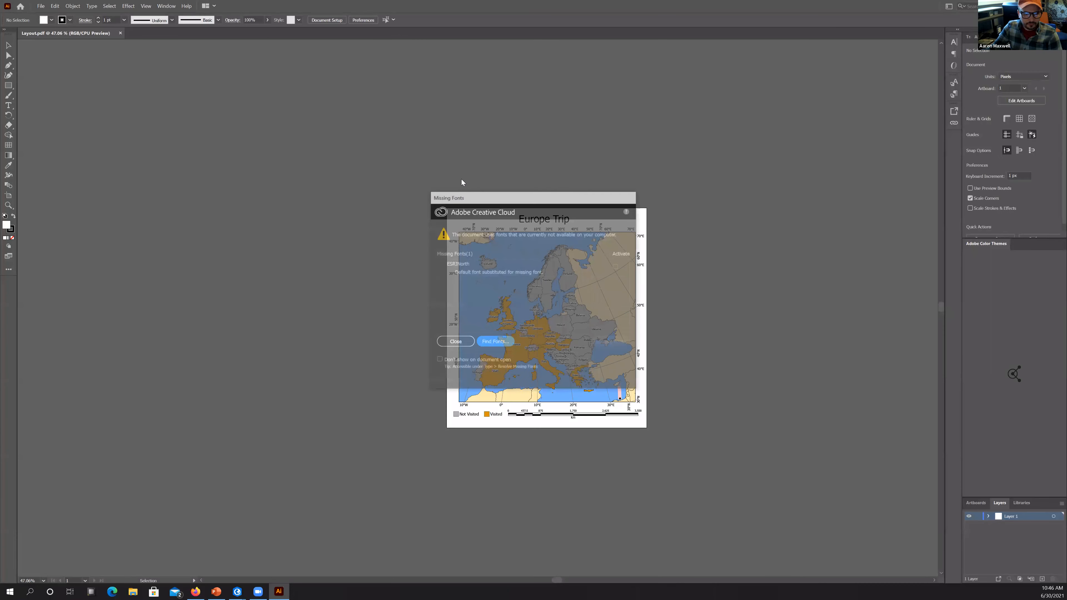
pyautogui.click(458, 342)
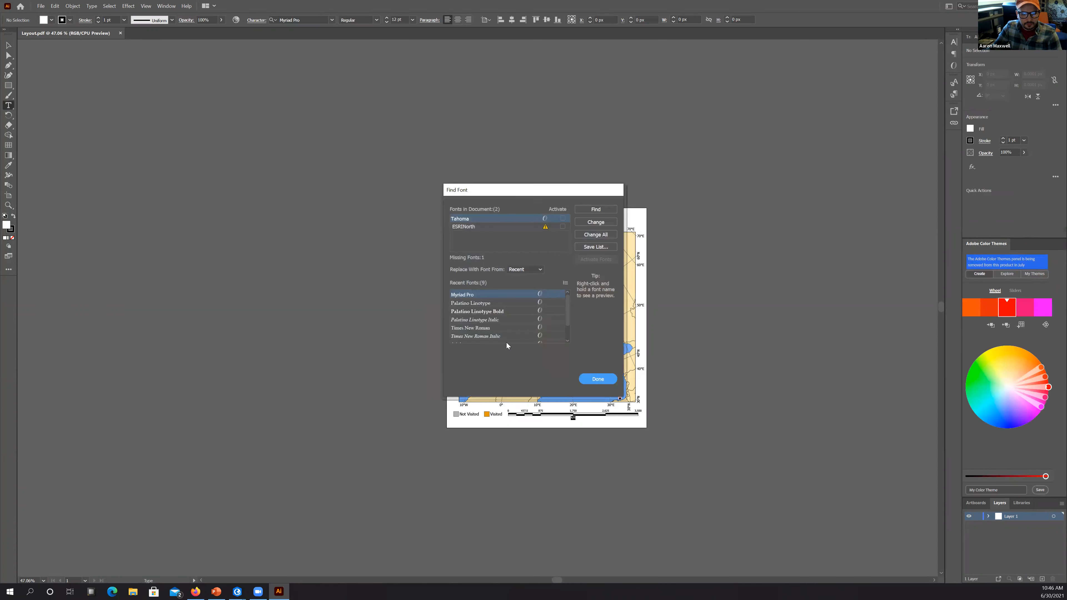
pyautogui.click(598, 380)
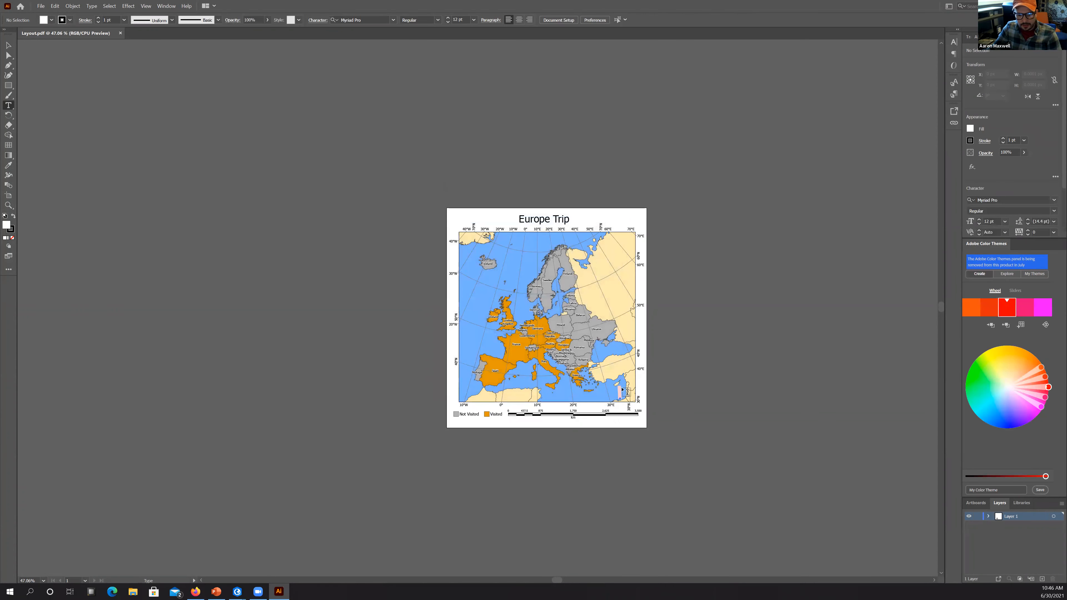
# Try to edit the Finland label as text and undo the stray text placed over it.
pyautogui.press('z')
pyautogui.moveTo(437, 188); pyautogui.dragTo(660, 436)
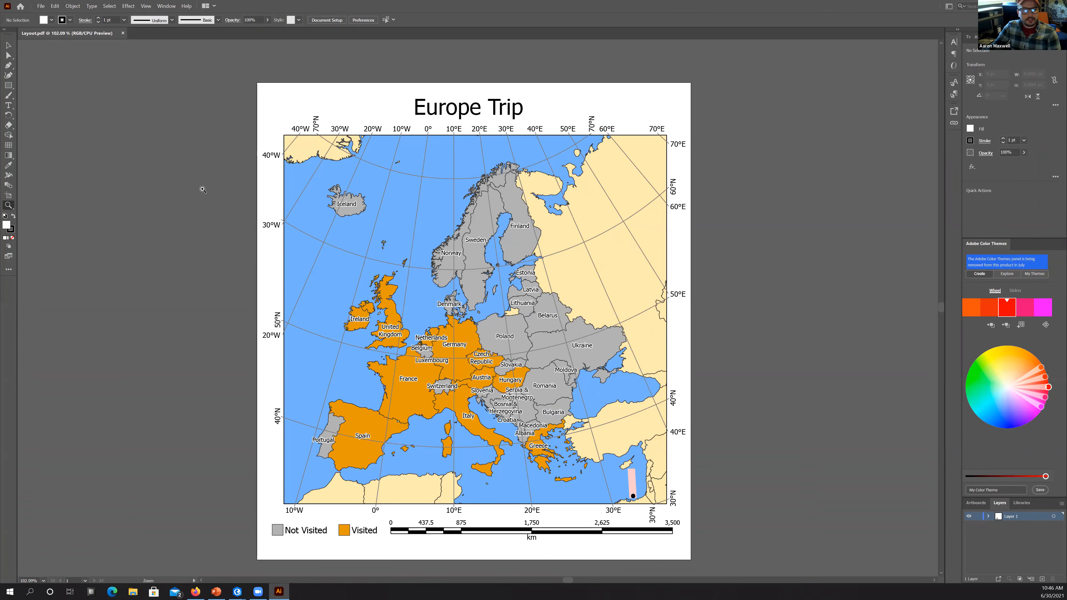
pyautogui.click(8, 45)
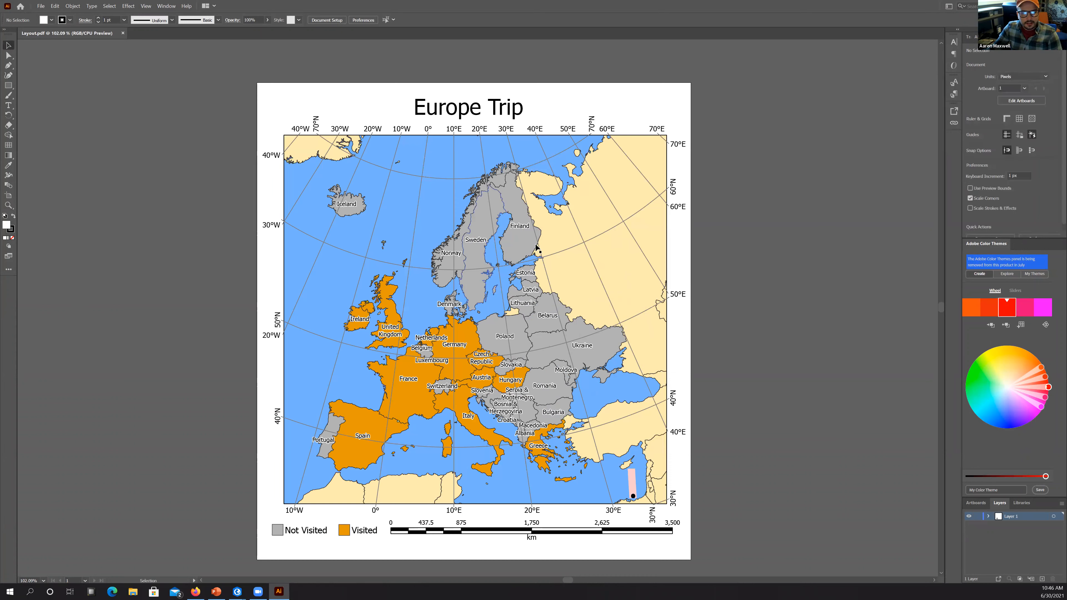
pyautogui.click(524, 227)
pyautogui.click(8, 105)
pyautogui.click(521, 225)
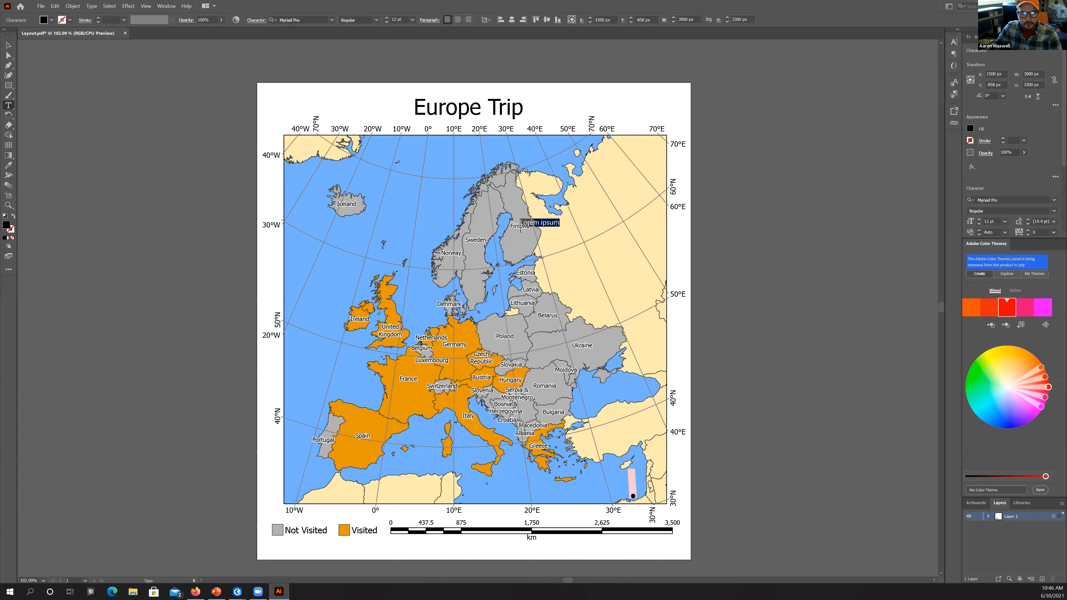
pyautogui.hotkey('ctrl', 'z')
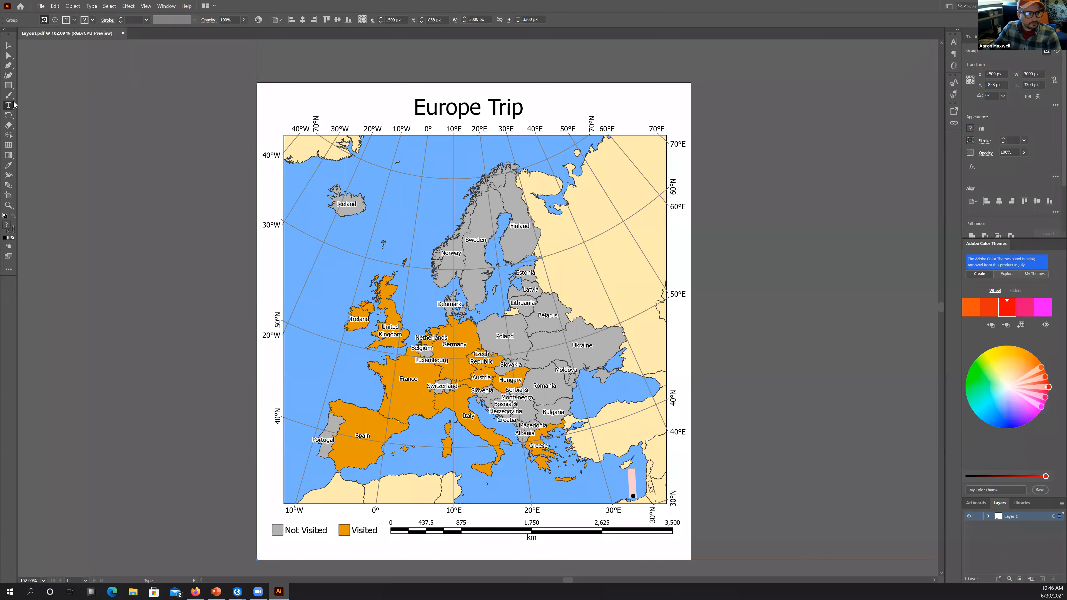
# Directly select an anchor point on the outline of the Finland label, delete it and clear the selection.
pyautogui.click(9, 55)
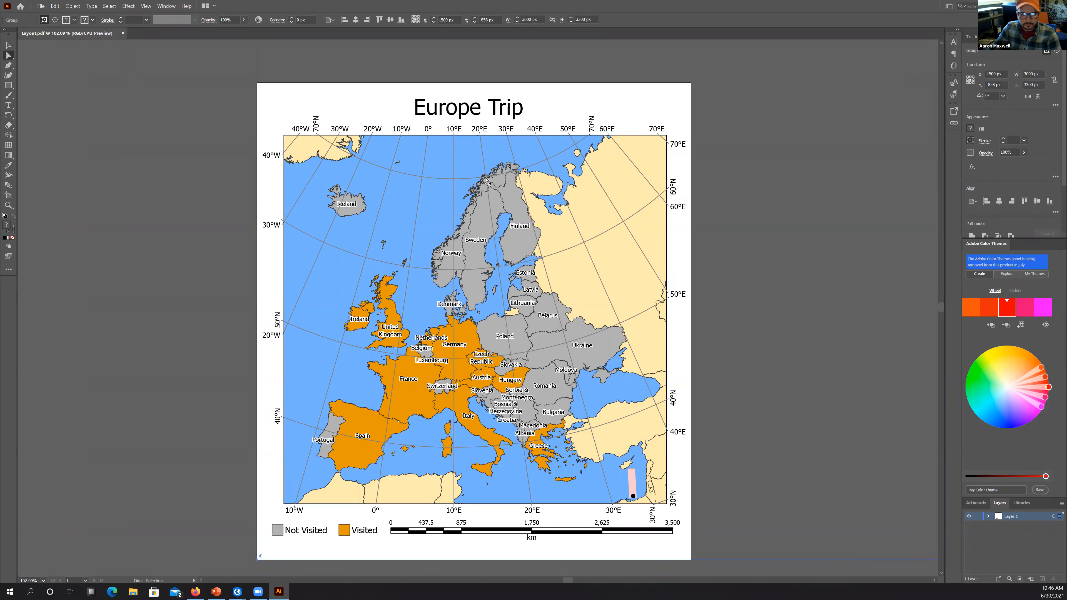
pyautogui.click(521, 227)
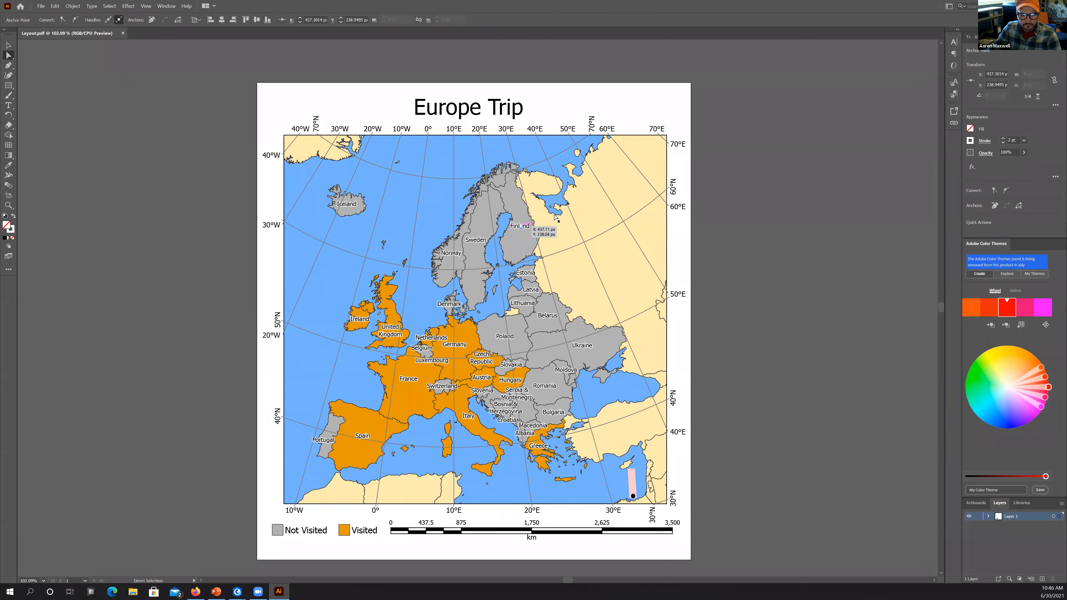
pyautogui.click(8, 45)
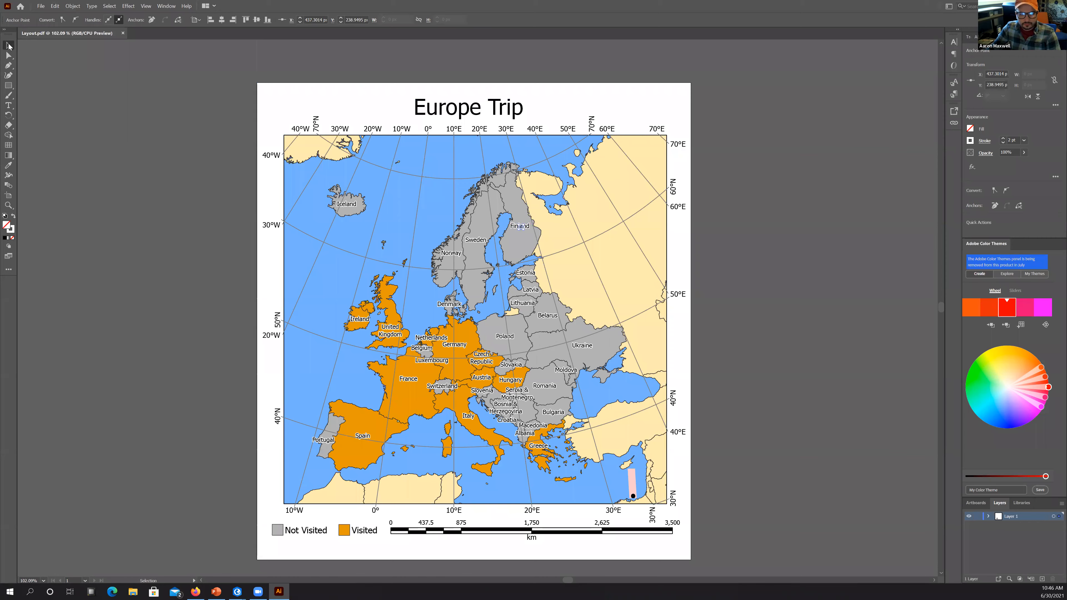
pyautogui.press('Delete')
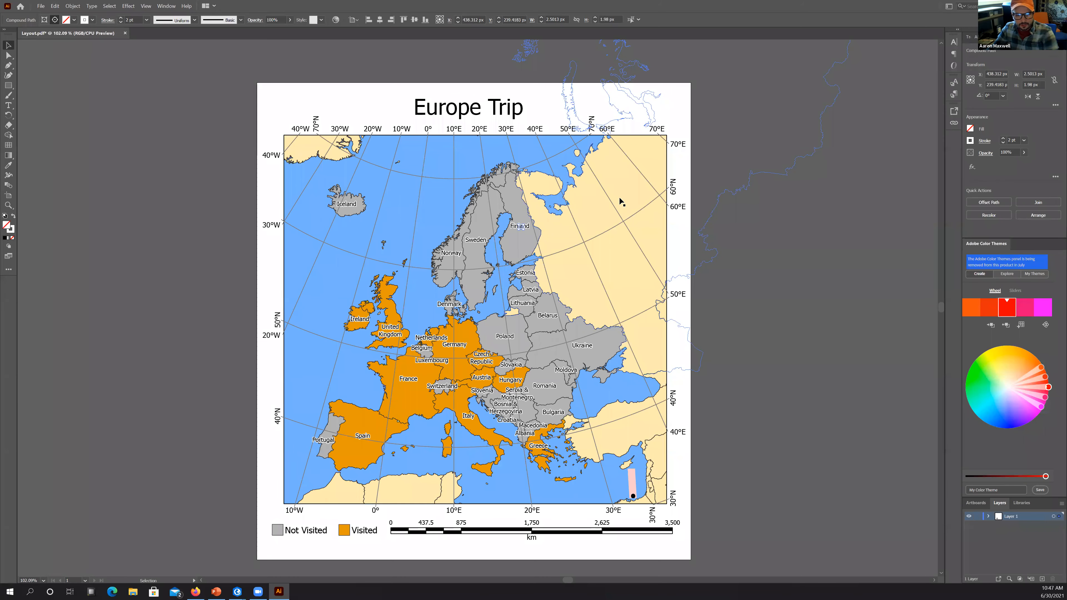
pyautogui.click(803, 328)
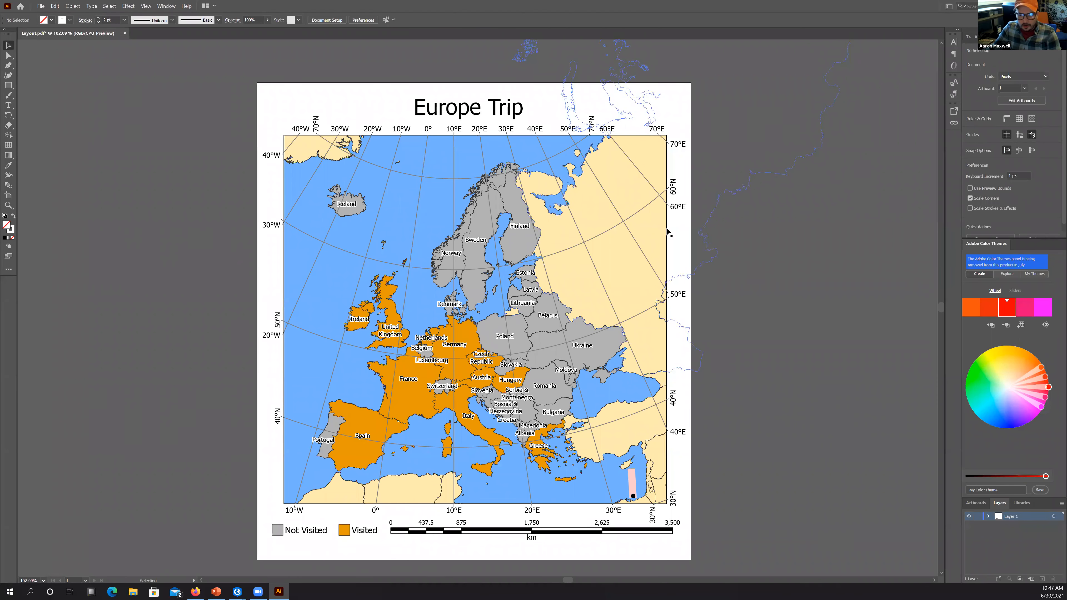
# Delete the 60°E grid label just outside the map's east edge, below the 60°N label.
pyautogui.click(678, 208)
pyautogui.press('t')
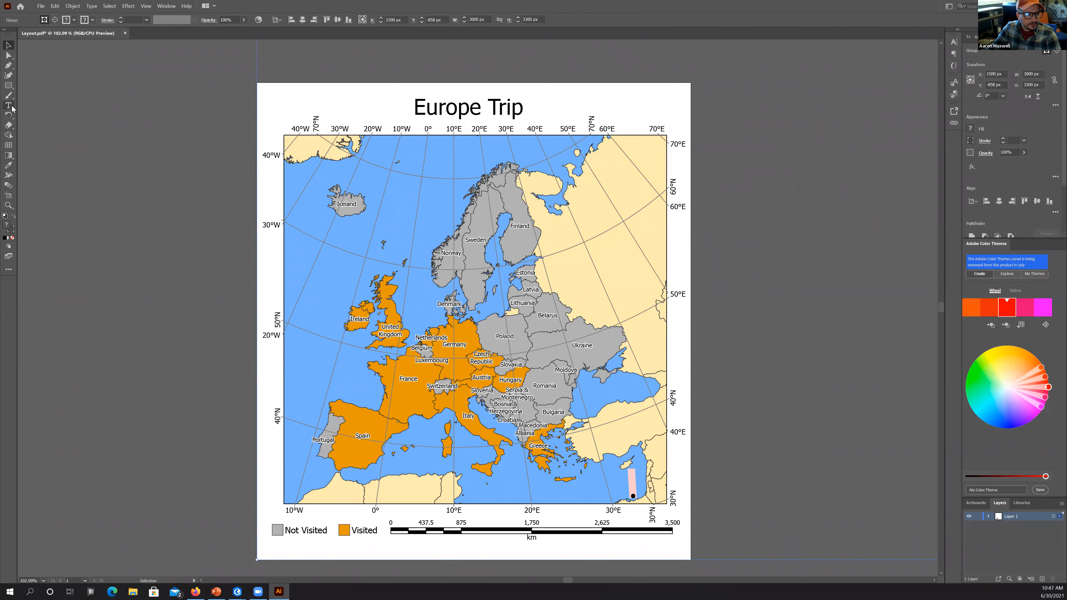
pyautogui.click(680, 207)
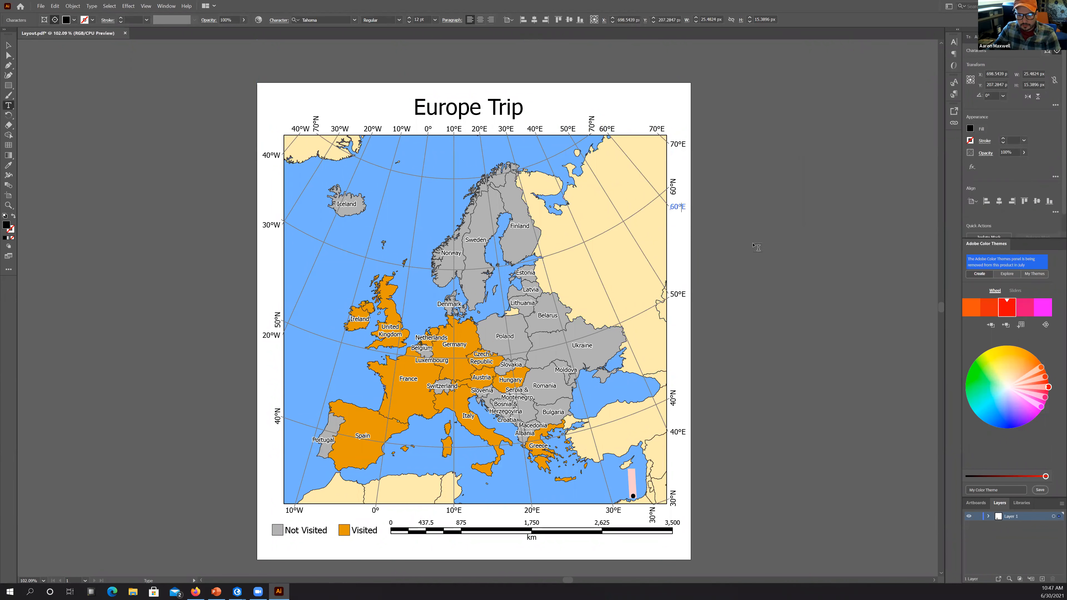
pyautogui.click(9, 45)
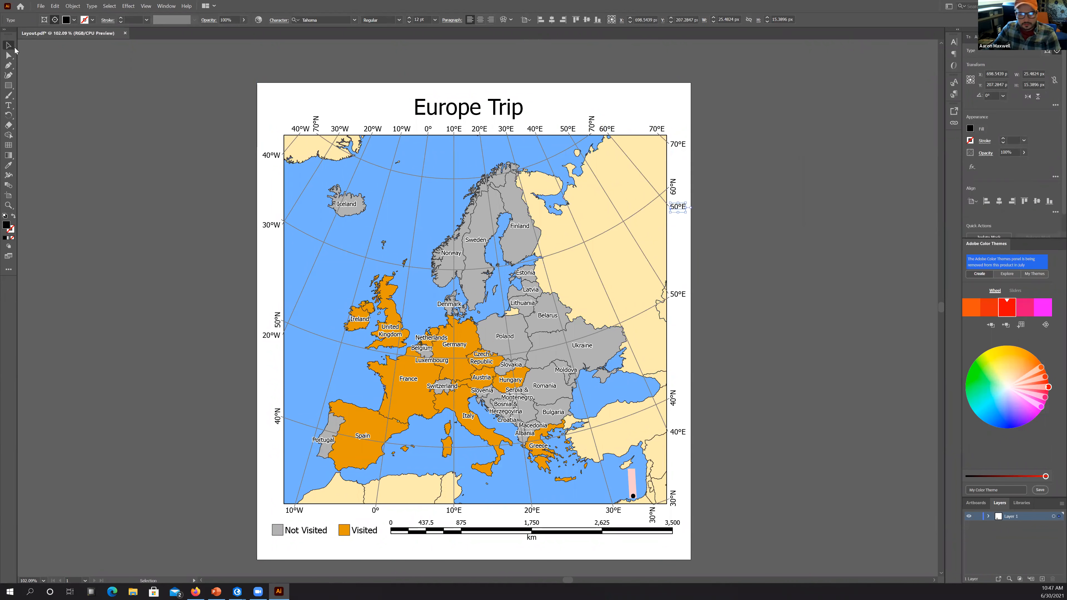
pyautogui.click(687, 207)
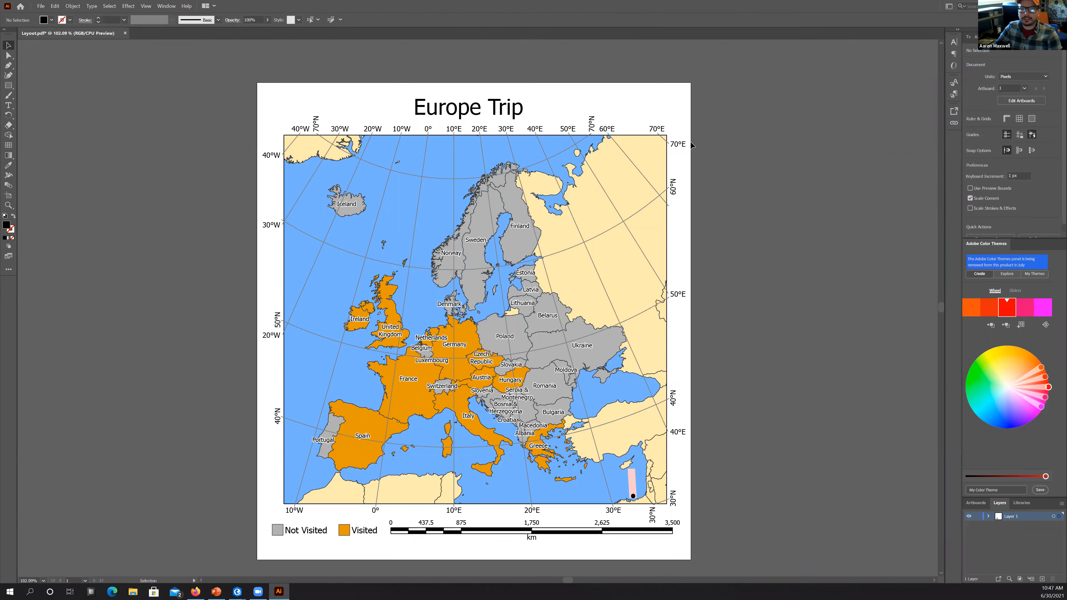
pyautogui.click(38, 6)
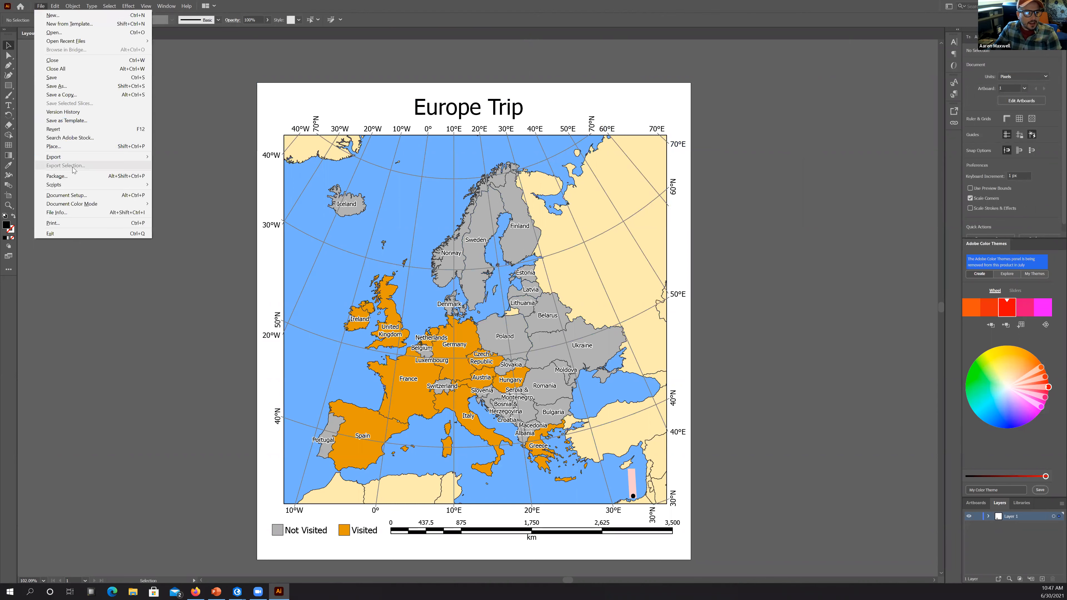
pyautogui.moveTo(127, 156)
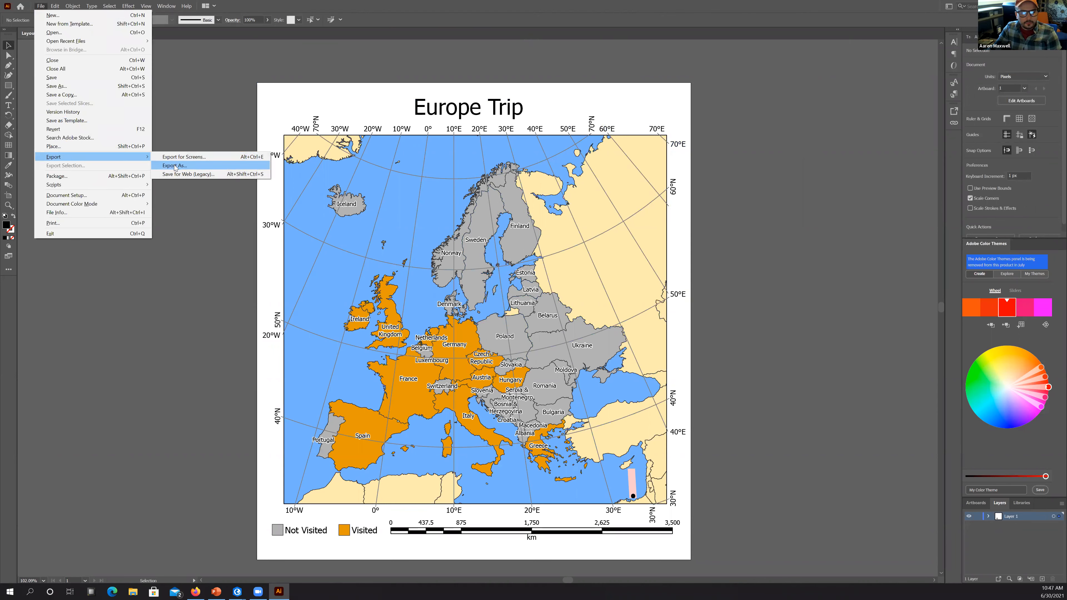
pyautogui.click(175, 166)
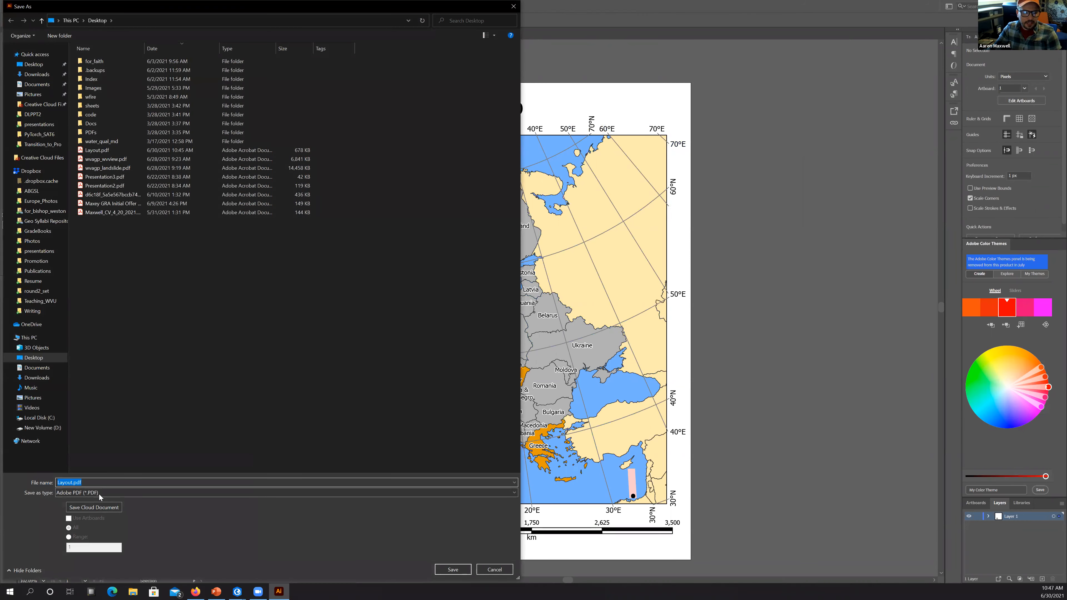
pyautogui.click(92, 492)
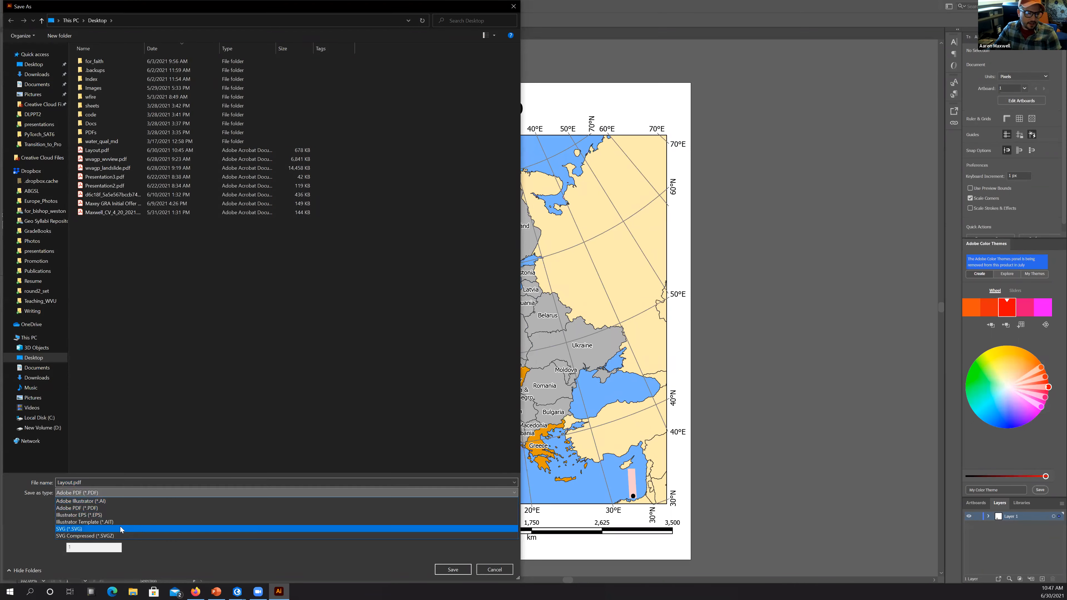
pyautogui.click(84, 502)
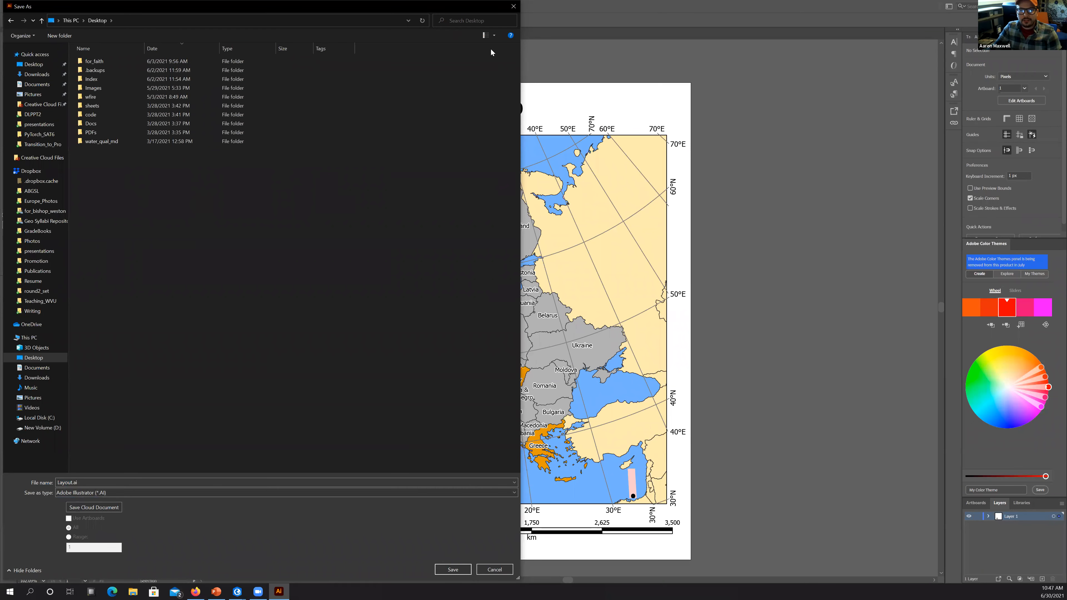
pyautogui.moveTo(283, 7); pyautogui.dragTo(283, 101)
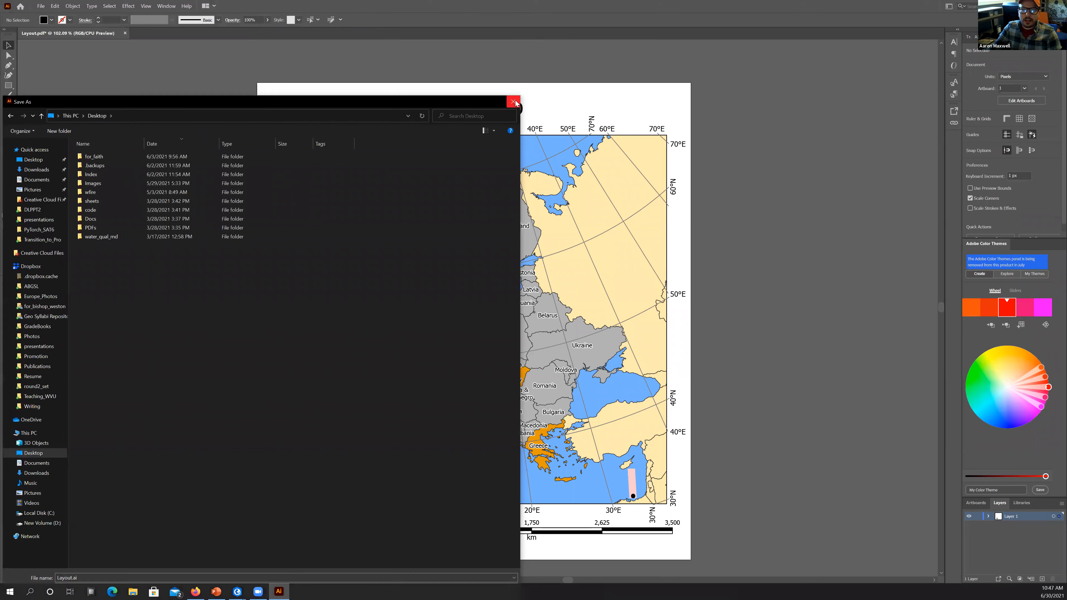
pyautogui.click(514, 103)
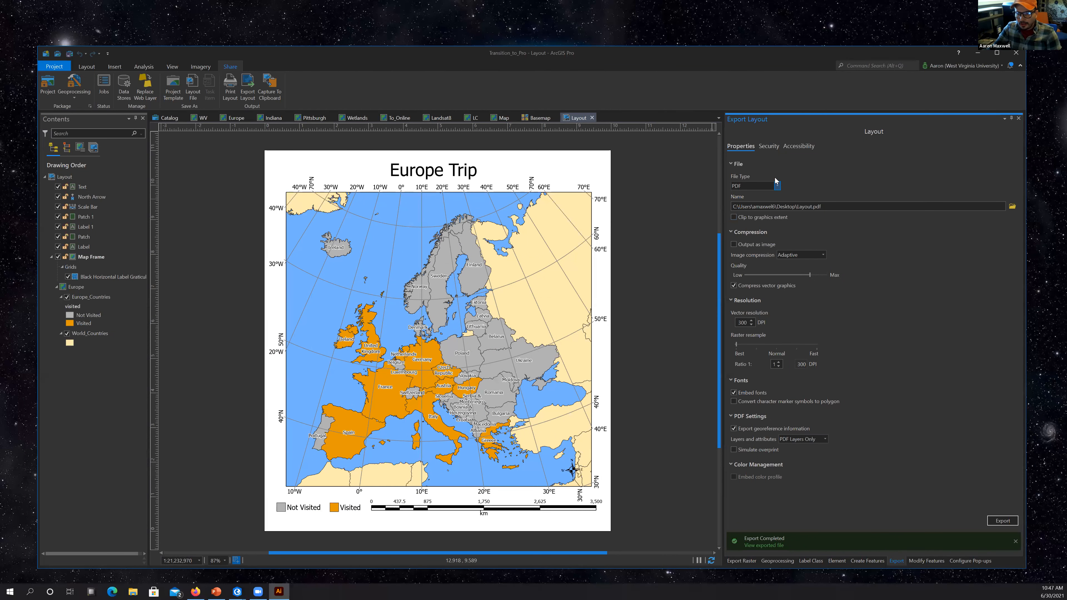
# Switch to ArcGIS Pro, export the Europe Trip layout to the Desktop as Layout.png at 300 DPI and open the exported image.
pyautogui.click(777, 186)
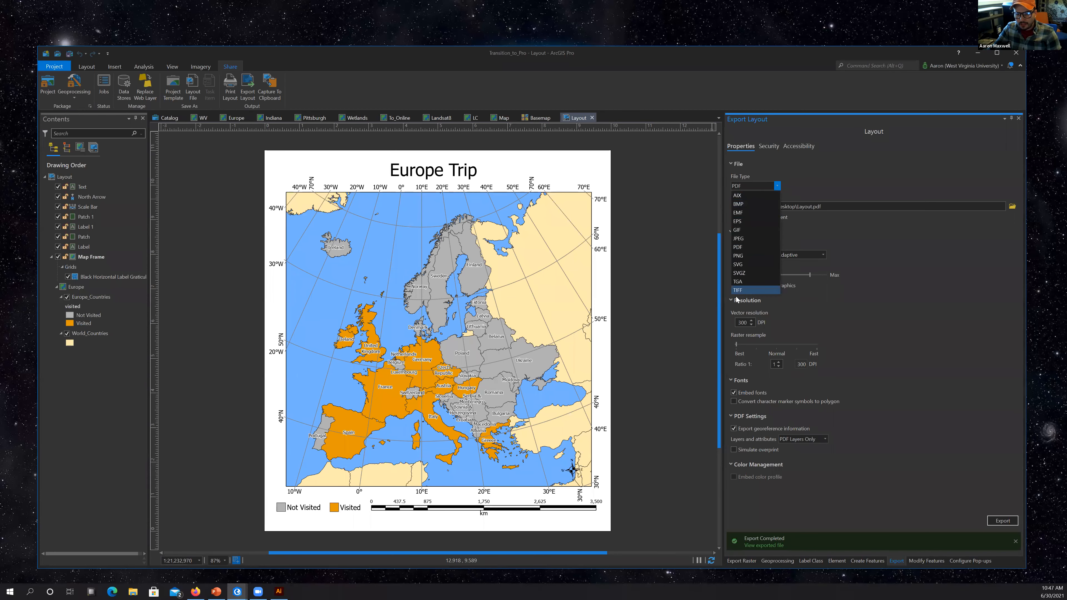
pyautogui.click(742, 257)
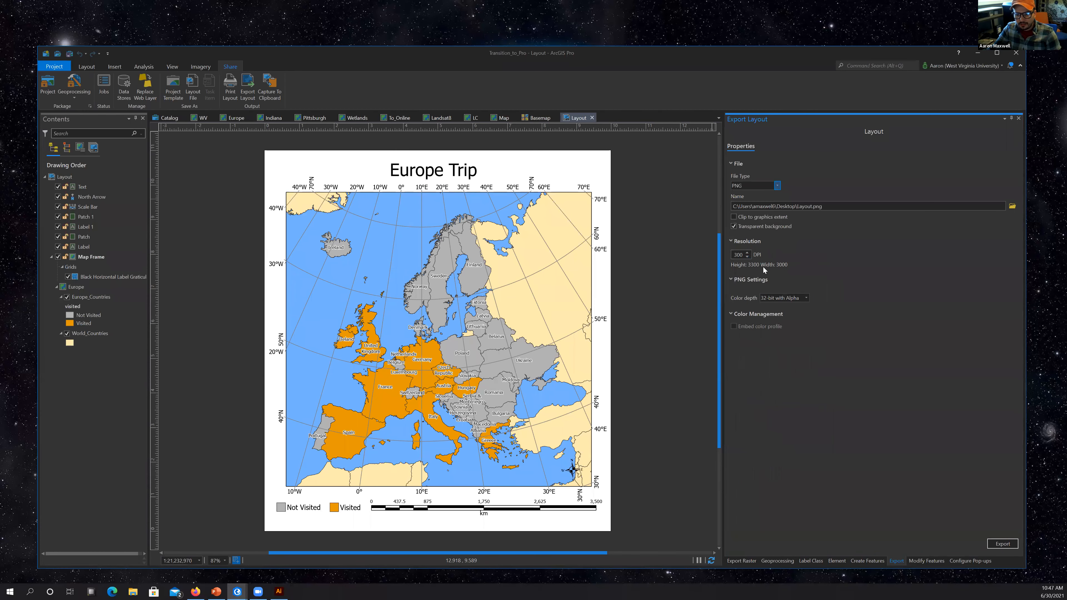
pyautogui.click(1003, 544)
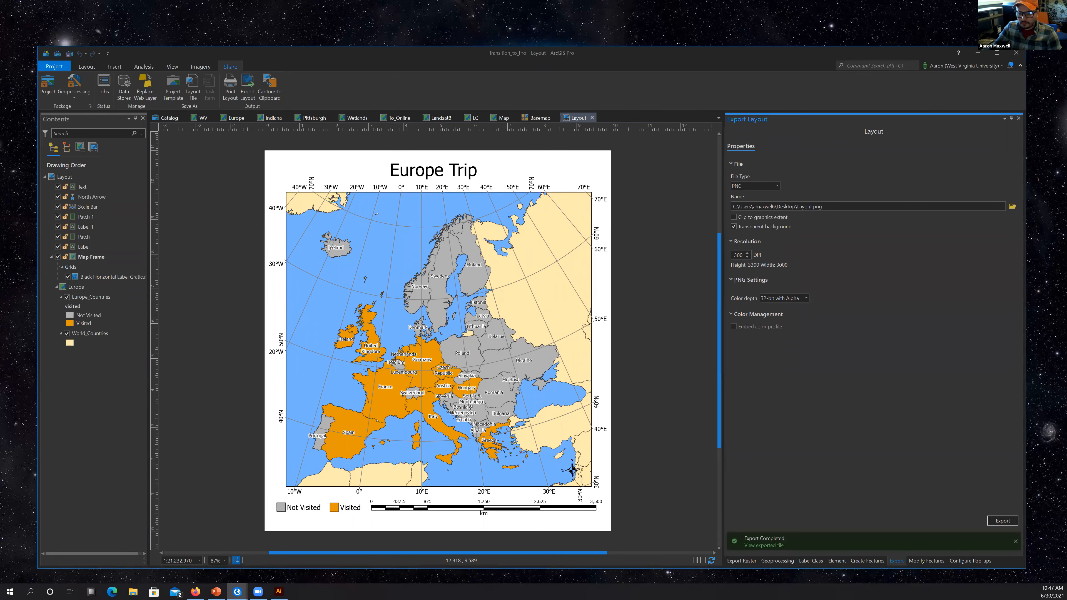
pyautogui.click(764, 546)
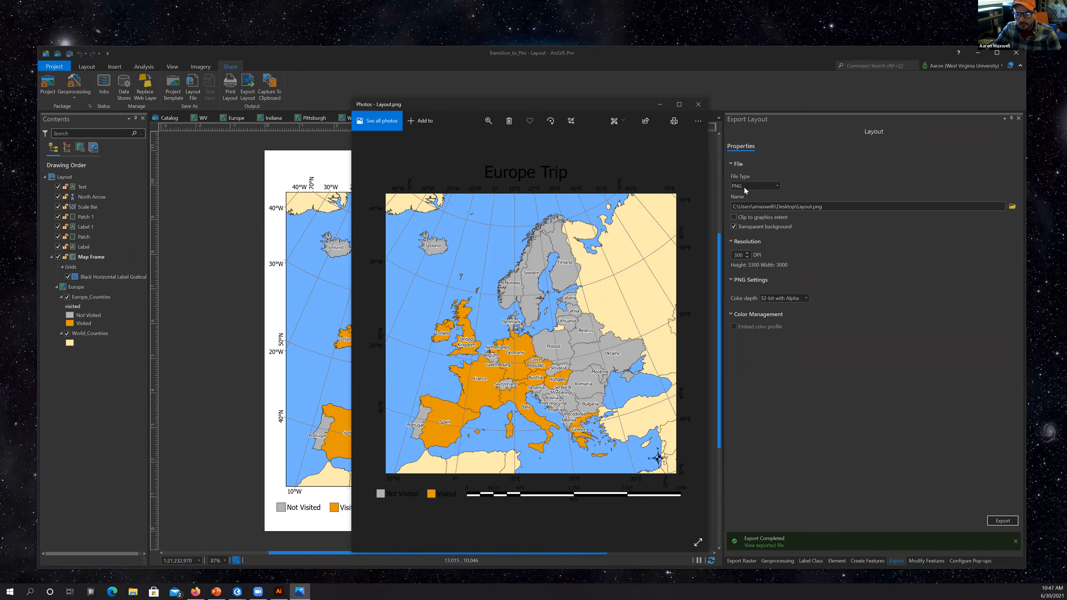
# Export Layout.png again without a transparent background, inspect the exported image in an enlarged viewer window and close it.
pyautogui.click(735, 227)
pyautogui.click(1003, 544)
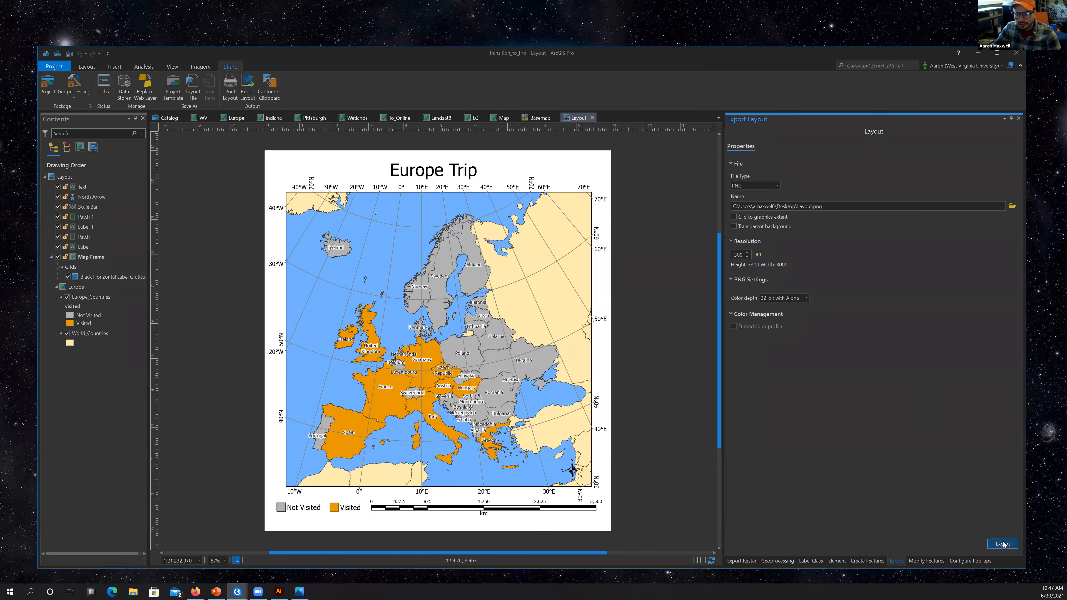
pyautogui.click(561, 333)
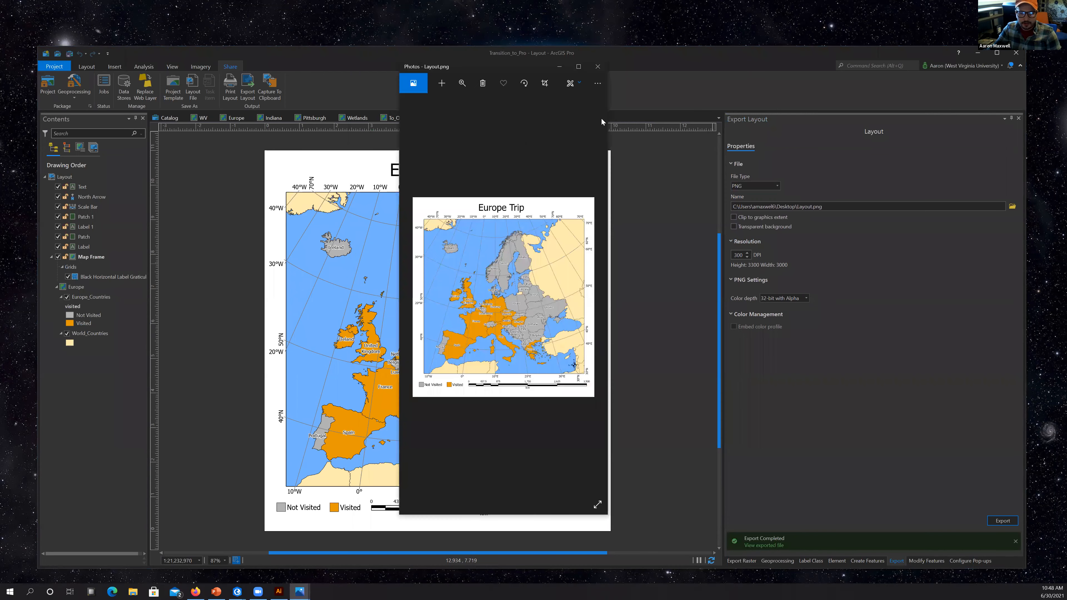
pyautogui.moveTo(606, 134); pyautogui.dragTo(965, 149)
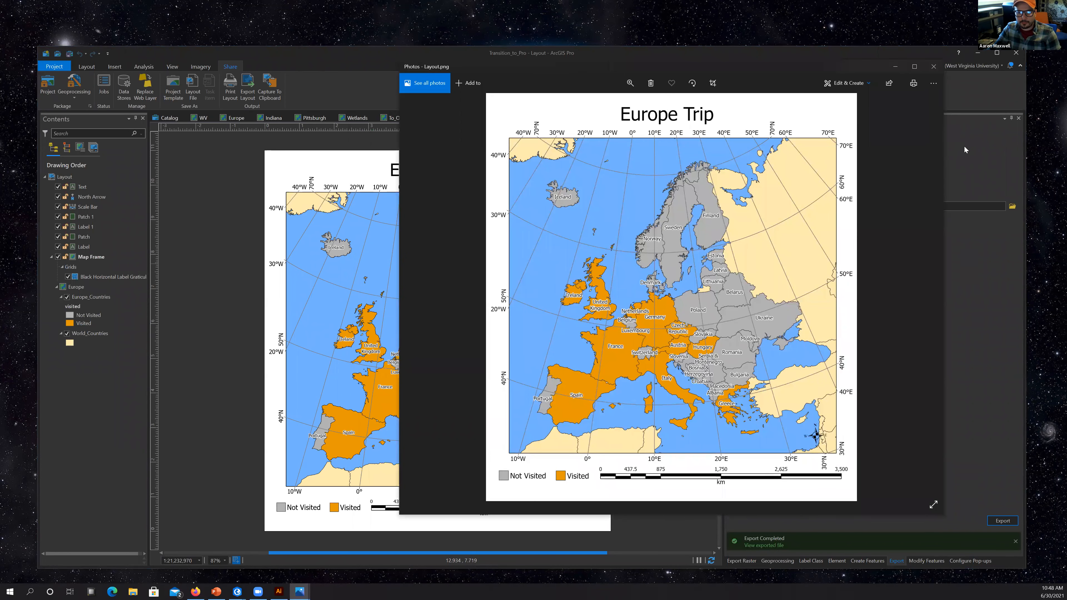
pyautogui.click(933, 67)
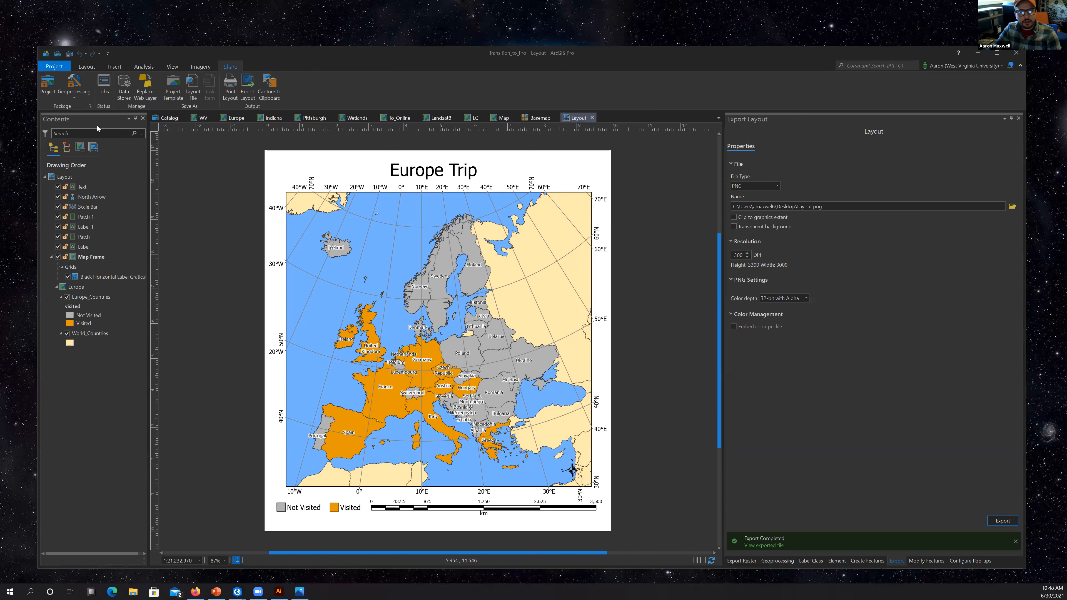
# Duplicate the Layout item within the project's Layouts folder in the catalog by copying and pasting it.
pyautogui.click(169, 119)
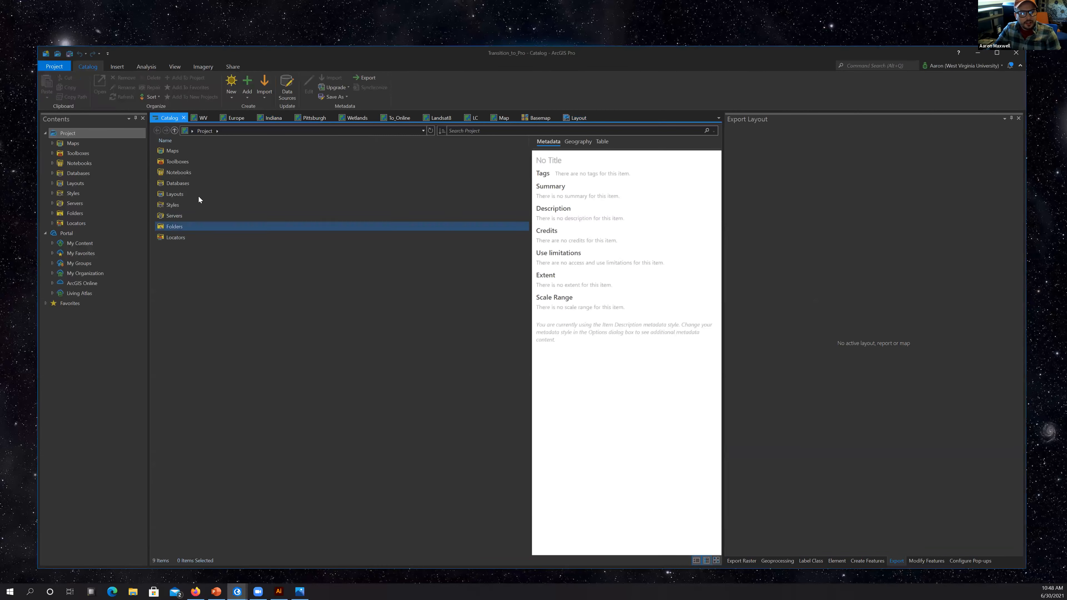
pyautogui.doubleClick(173, 195)
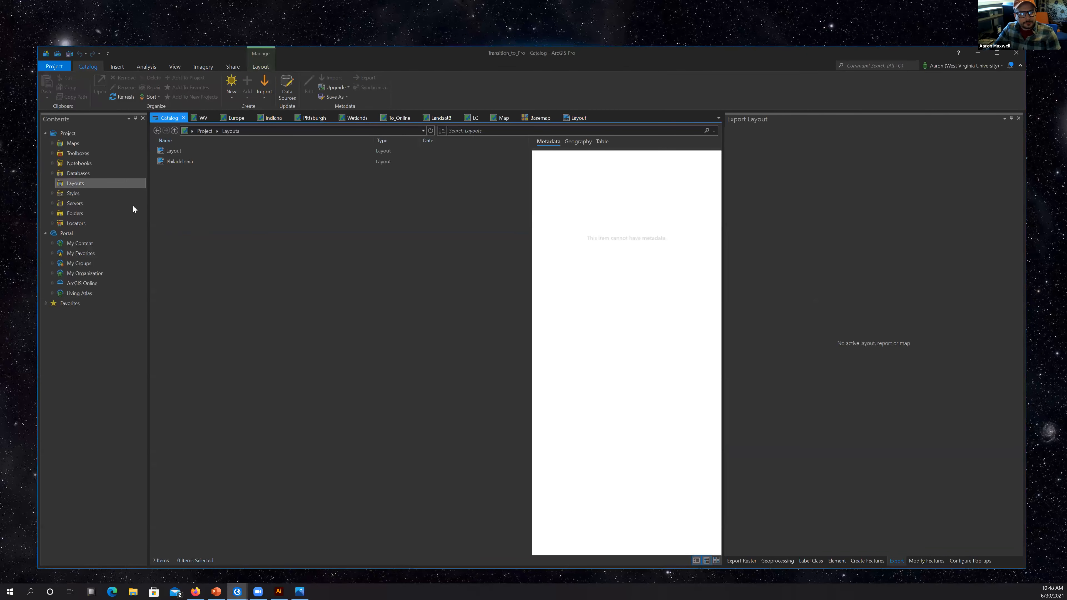
pyautogui.rightClick(165, 152)
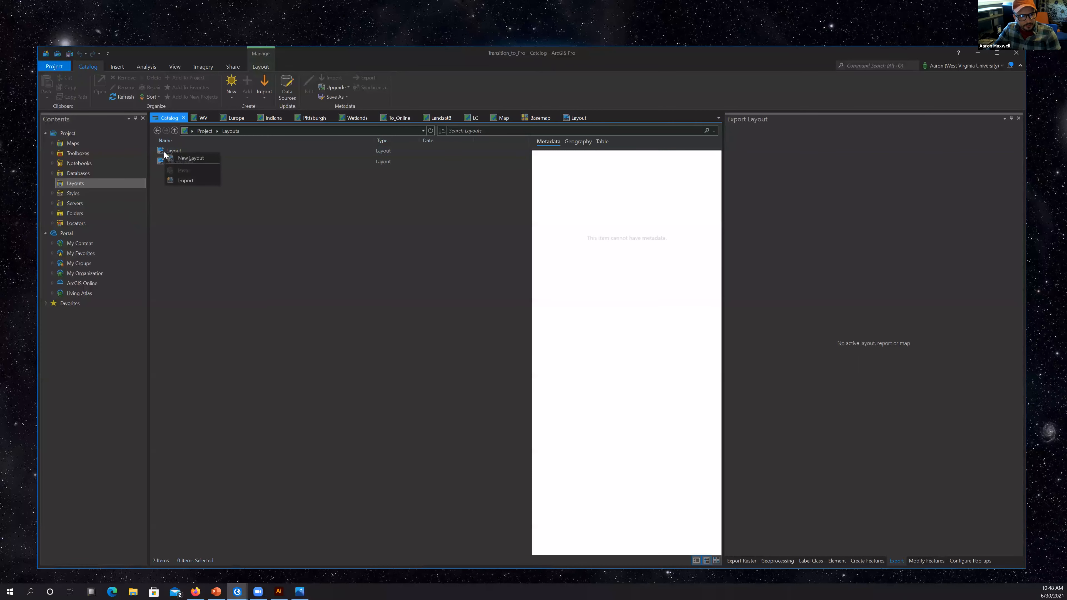
pyautogui.click(168, 151)
pyautogui.rightClick(167, 151)
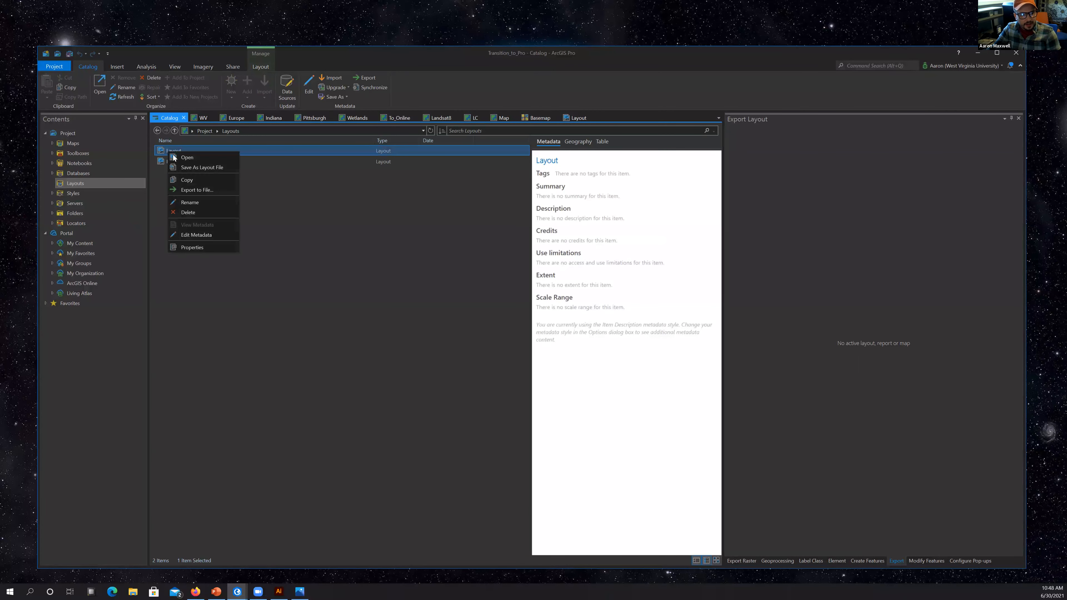
pyautogui.click(189, 180)
pyautogui.rightClick(199, 237)
pyautogui.click(220, 256)
# Rename the copied layout EuropeMap2 and open it.
pyautogui.rightClick(180, 162)
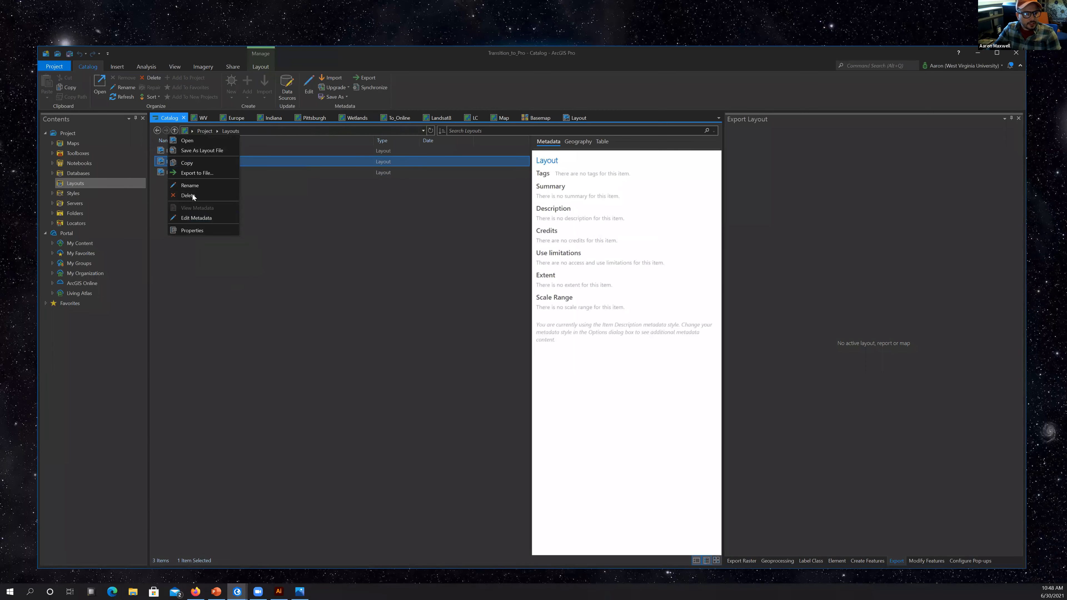
pyautogui.click(204, 185)
pyautogui.write('EuropeMap2')
pyautogui.press('Return')
pyautogui.doubleClick(175, 163)
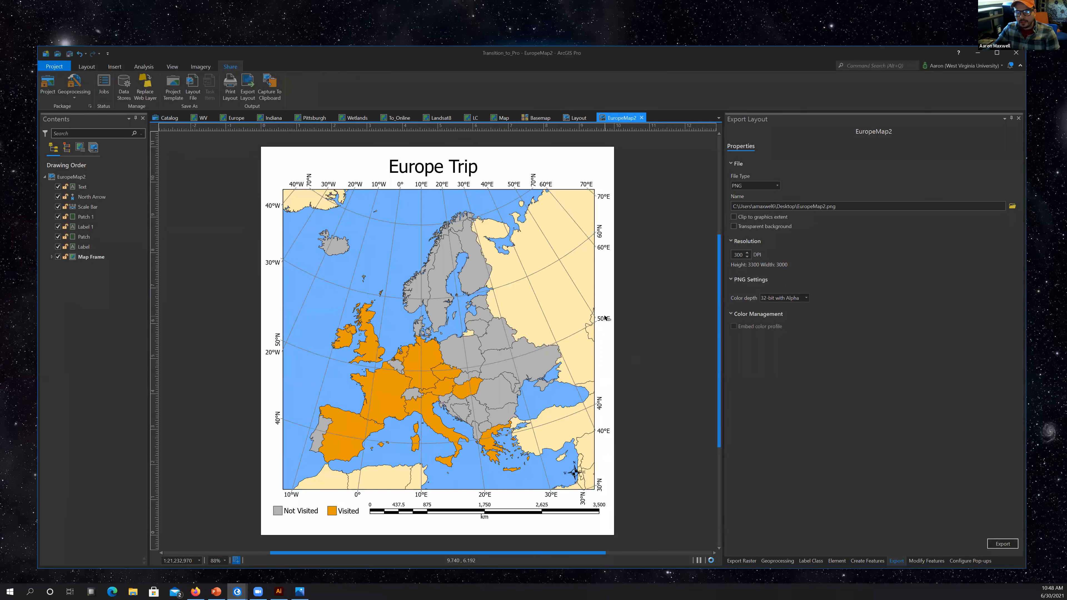
# Remove the Black Horizontal Label Graticule grid from the map frame of the EuropeMap2 layout.
pyautogui.click(507, 349)
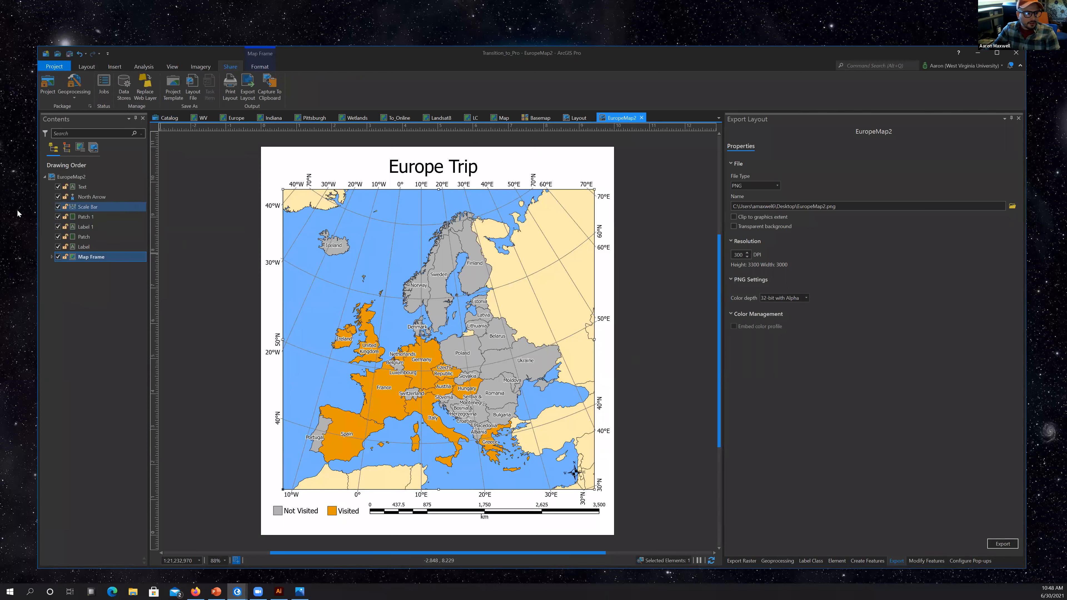
pyautogui.click(52, 256)
pyautogui.click(58, 276)
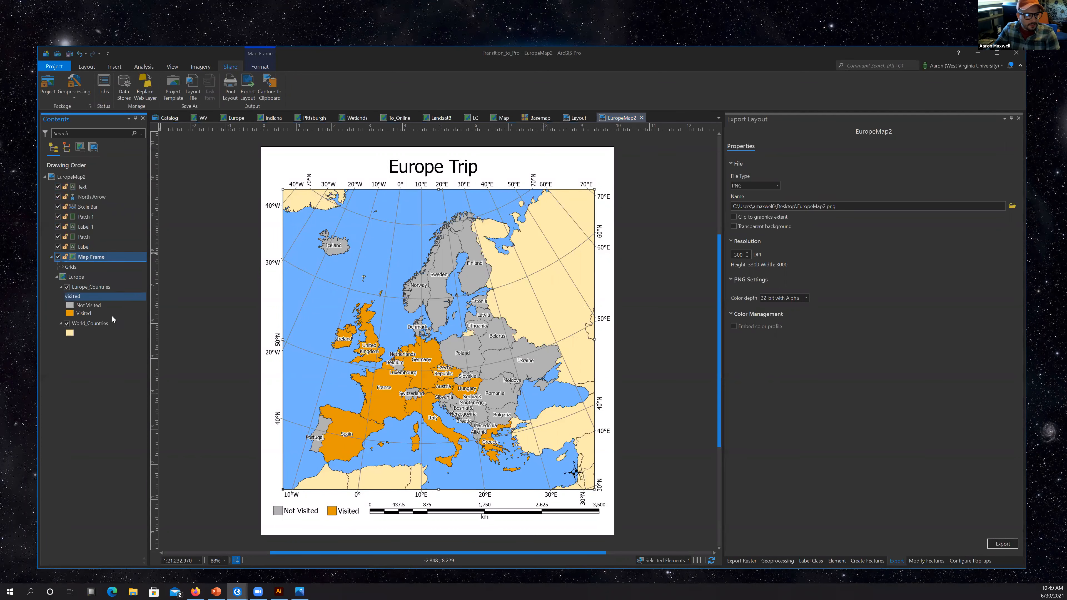
pyautogui.click(69, 268)
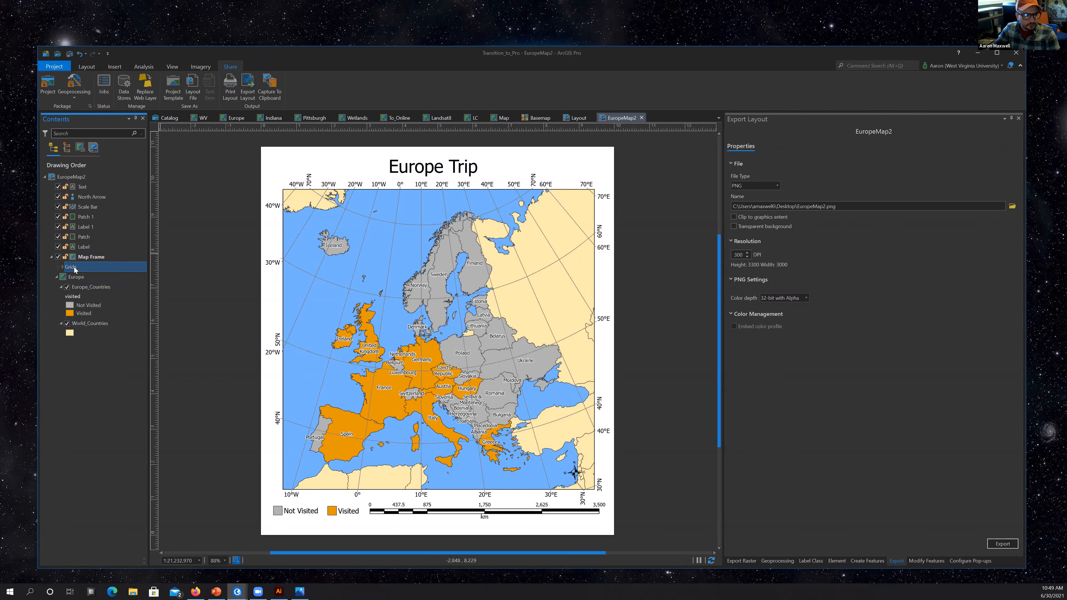
pyautogui.click(62, 267)
pyautogui.click(85, 278)
pyautogui.rightClick(86, 281)
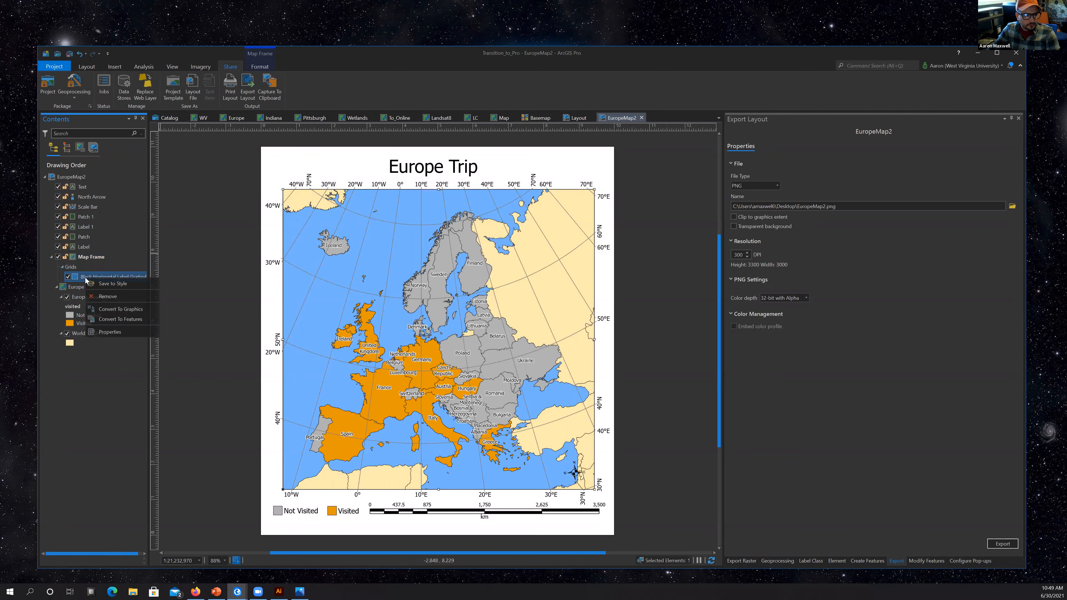
pyautogui.click(107, 301)
pyautogui.click(691, 259)
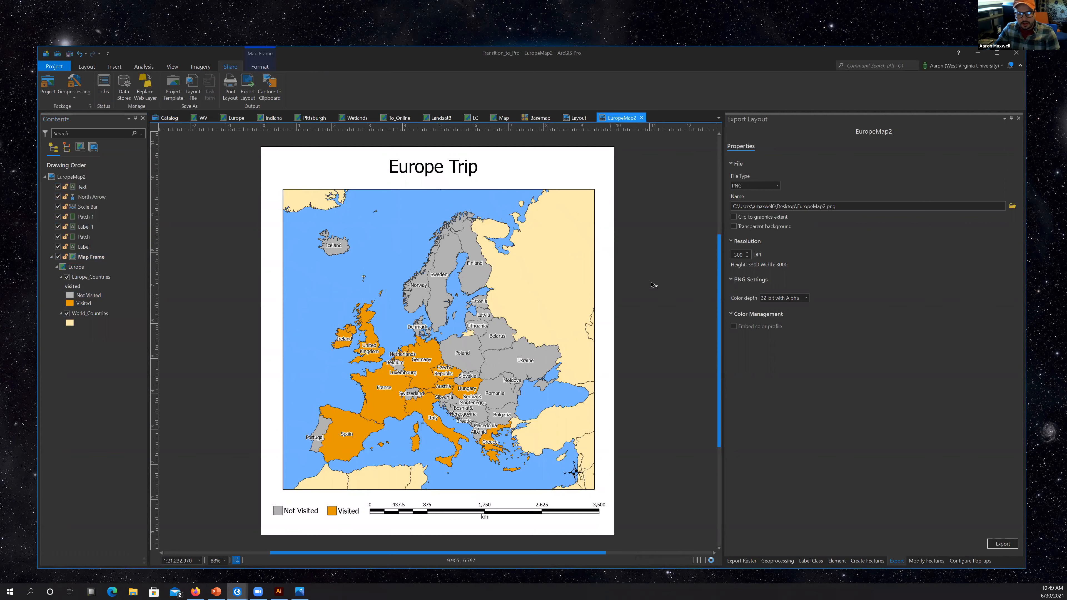
# Compare the original Layout with EuropeMap2 by switching back and forth between the two layouts.
pyautogui.click(564, 117)
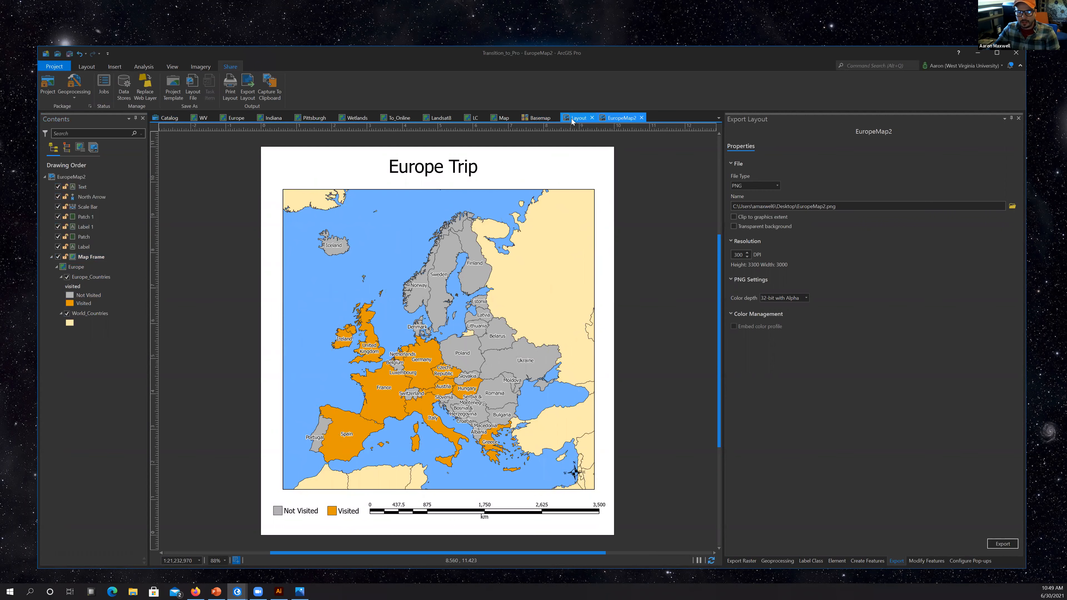
pyautogui.click(617, 118)
pyautogui.click(578, 118)
pyautogui.click(620, 118)
pyautogui.click(576, 120)
pyautogui.click(617, 118)
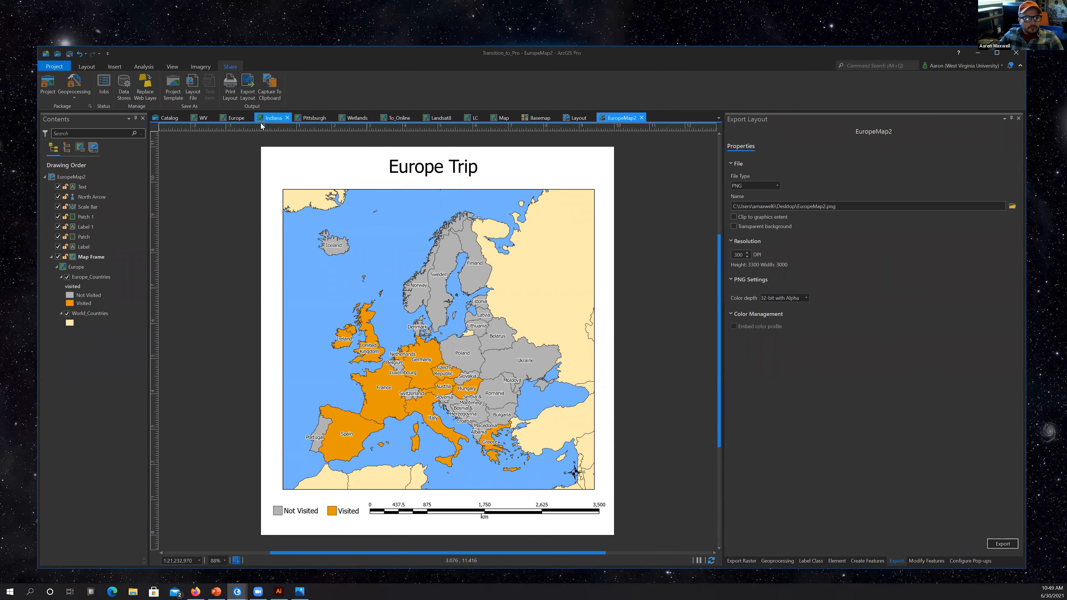
# View the Europe map, close the Indiana map view and return to the project's layouts in the catalog.
pyautogui.click(237, 119)
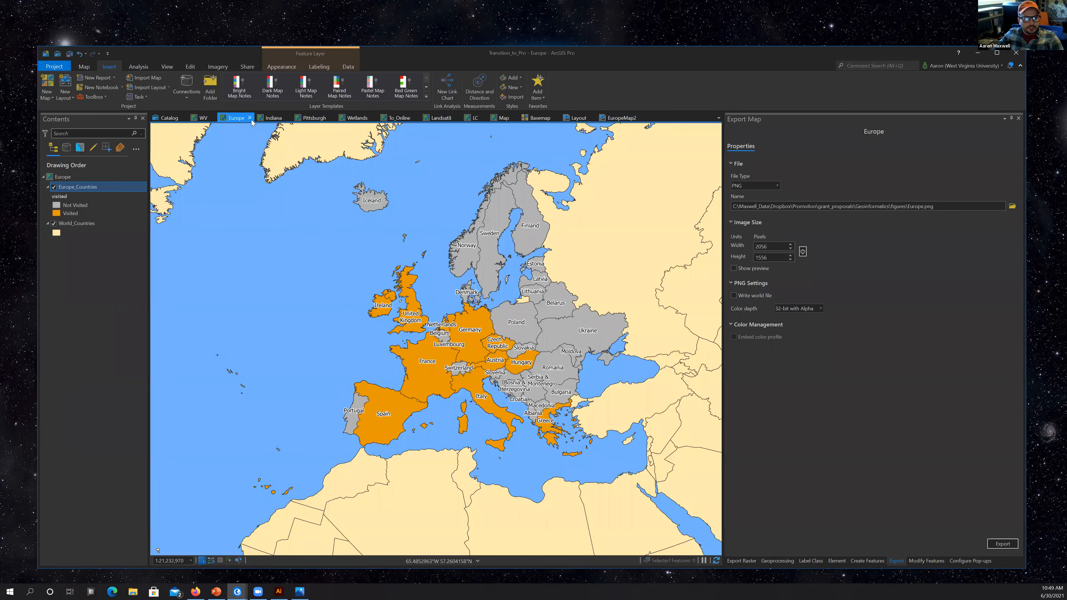
pyautogui.click(273, 118)
pyautogui.click(288, 119)
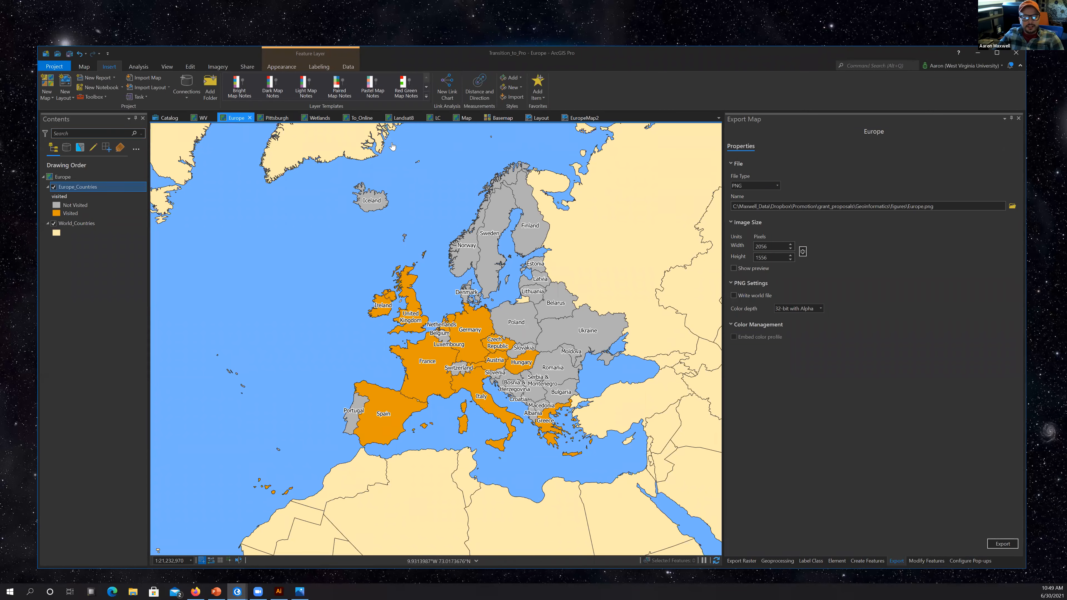
pyautogui.click(169, 118)
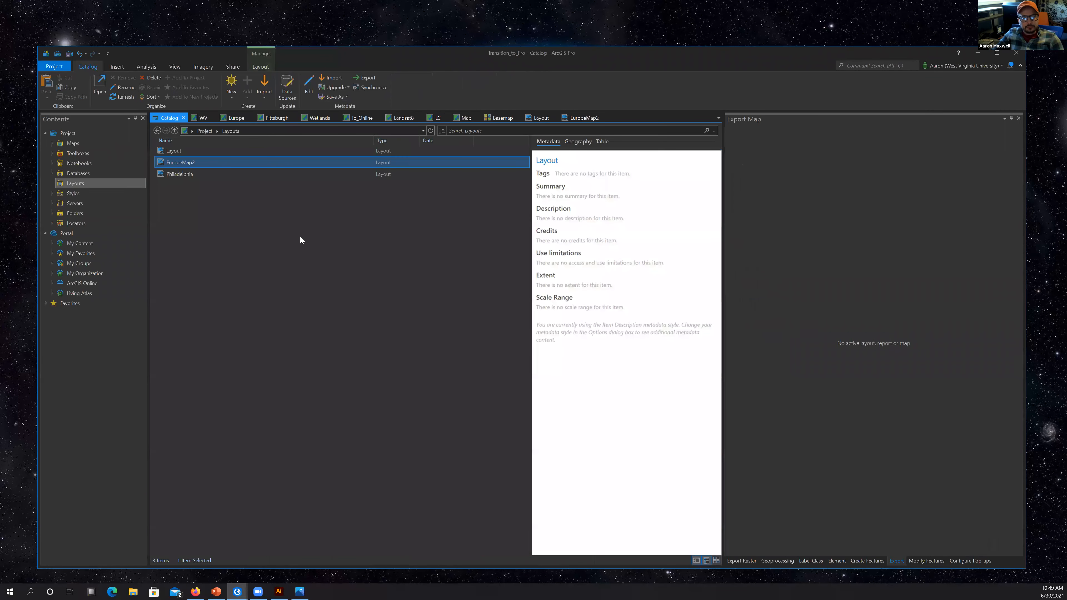
# Open the Indiana map from the project's maps and close the EuropeMap2 and Indiana views.
pyautogui.click(156, 131)
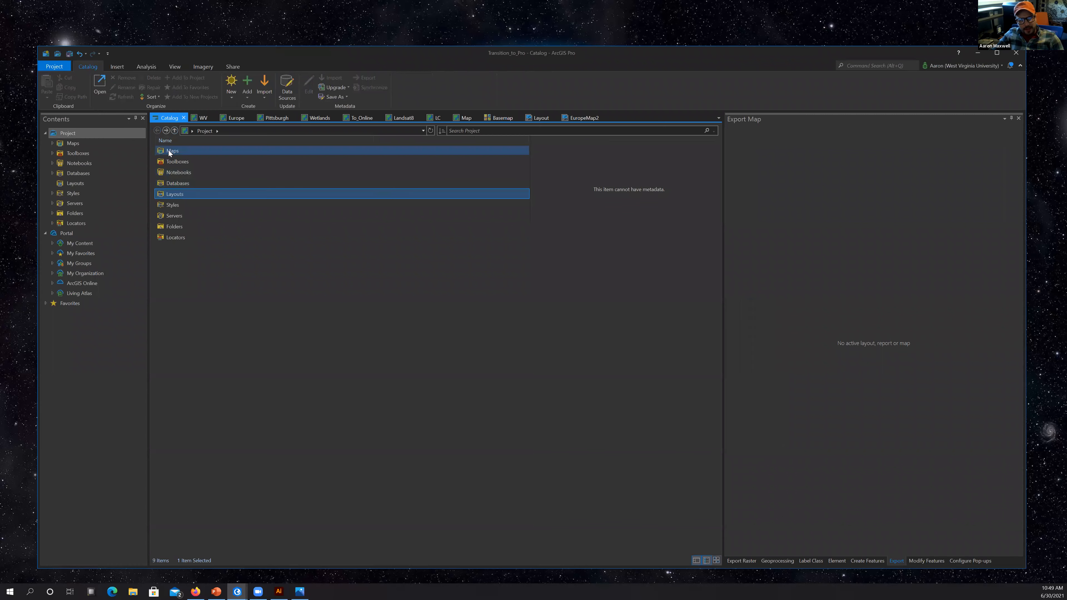
pyautogui.doubleClick(168, 150)
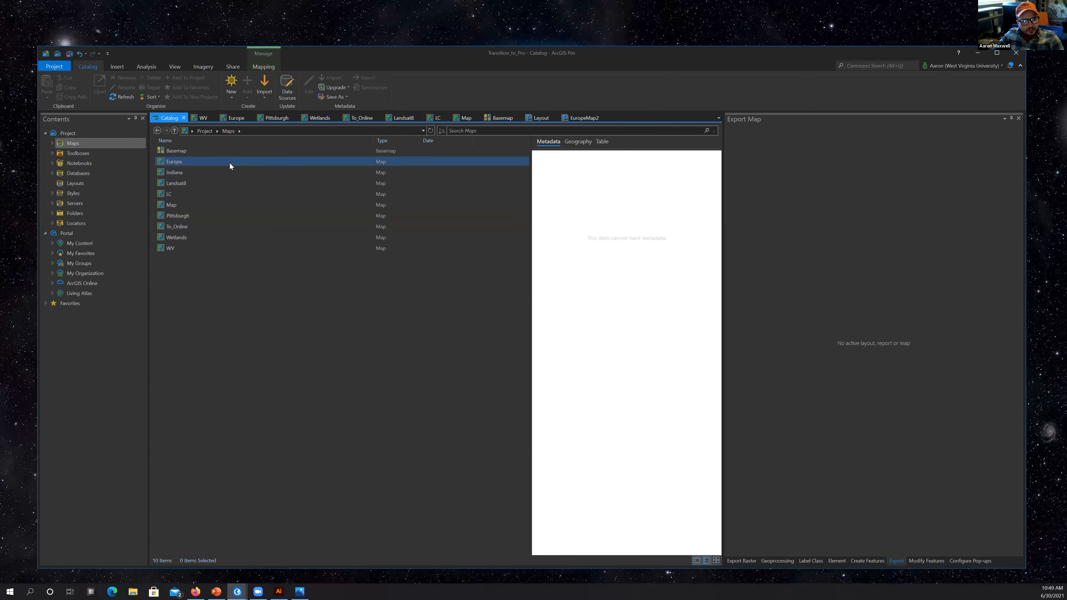
pyautogui.rightClick(174, 169)
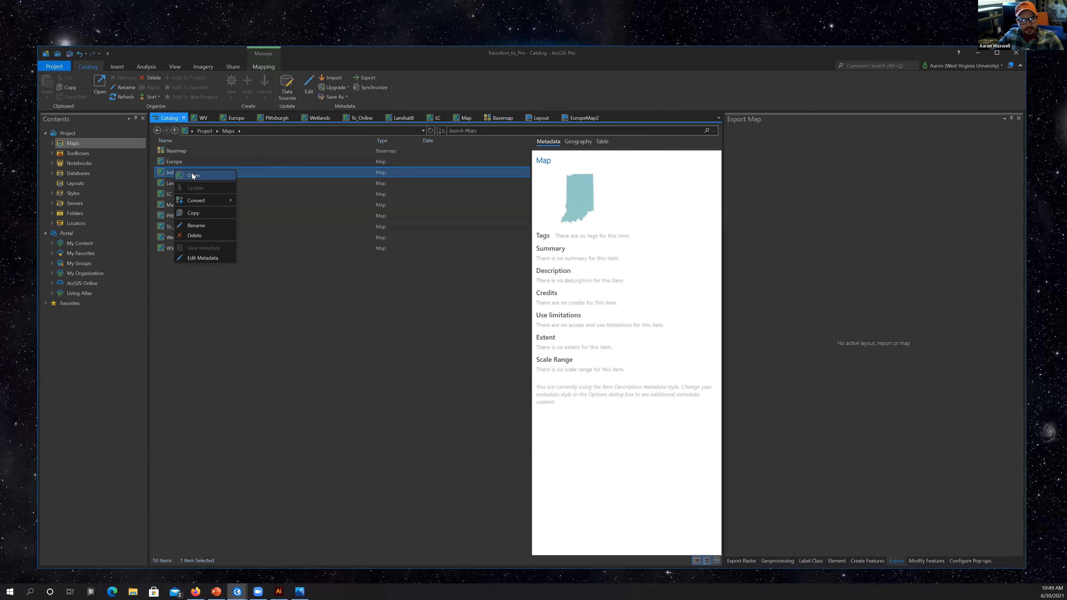
pyautogui.click(192, 172)
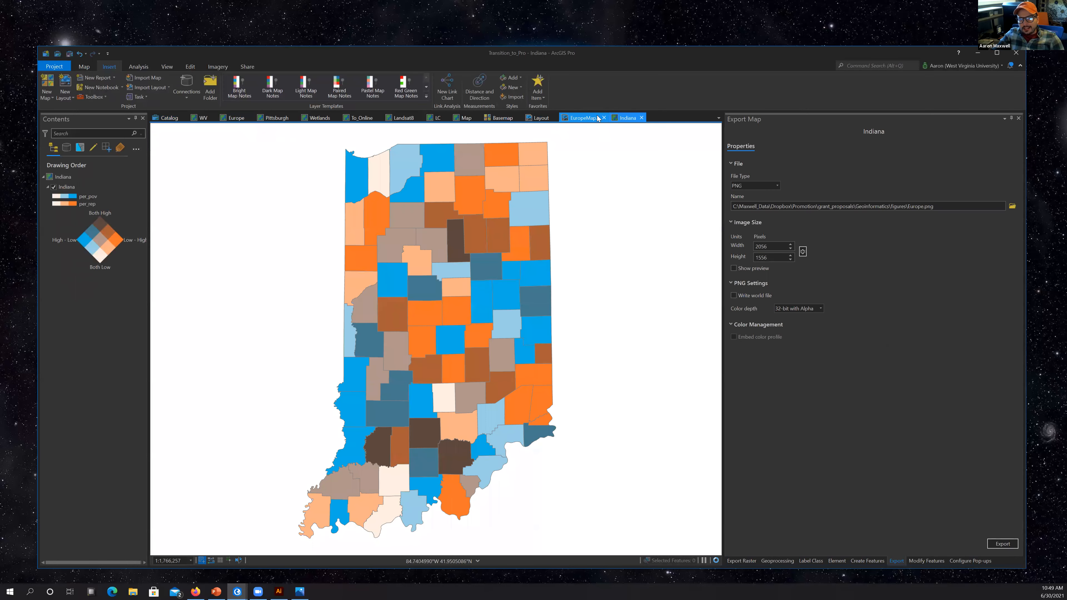
pyautogui.click(604, 118)
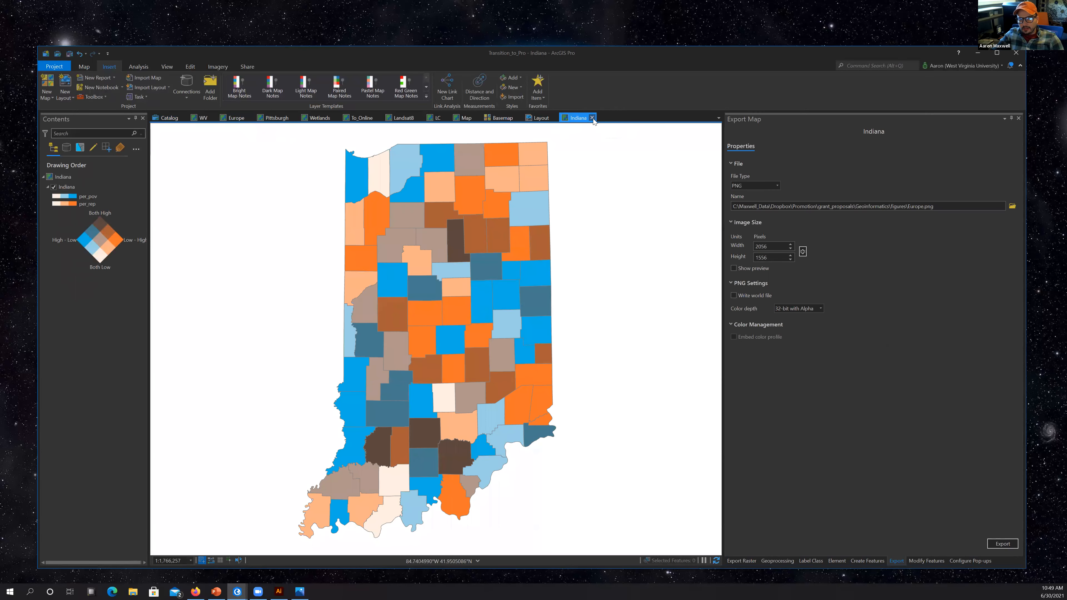
pyautogui.click(593, 118)
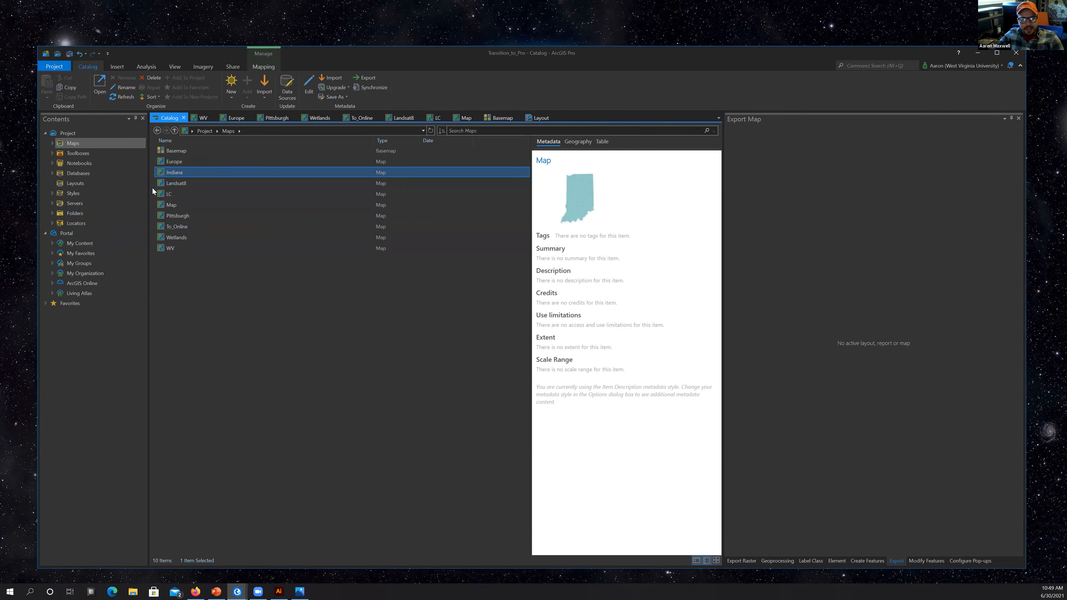
pyautogui.rightClick(181, 170)
pyautogui.click(329, 308)
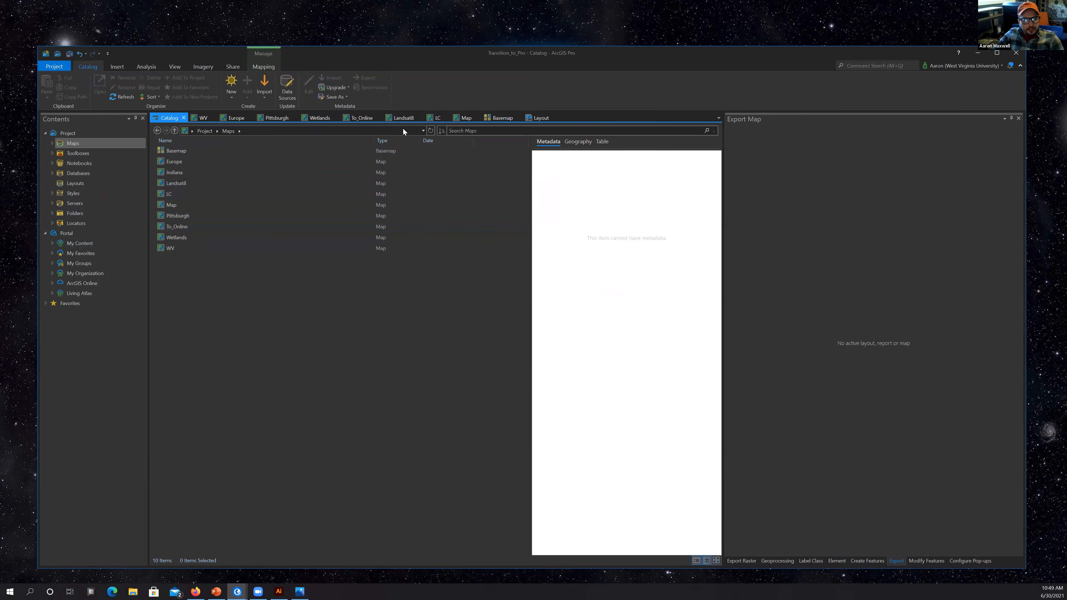
# View the open Map, Basemap and Layout views one after another.
pyautogui.click(465, 120)
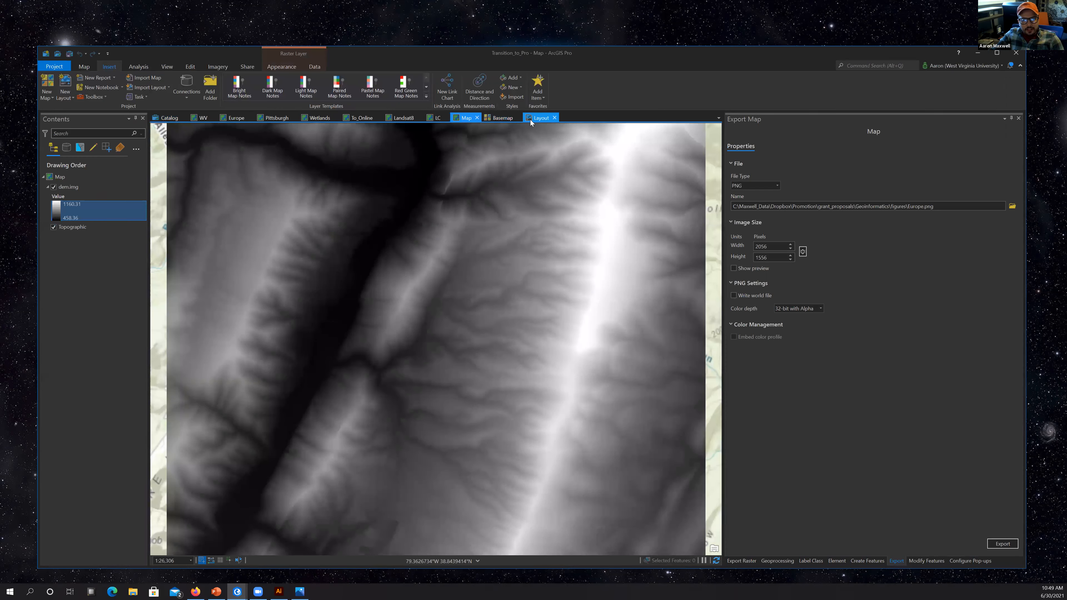
pyautogui.click(503, 119)
pyautogui.click(538, 118)
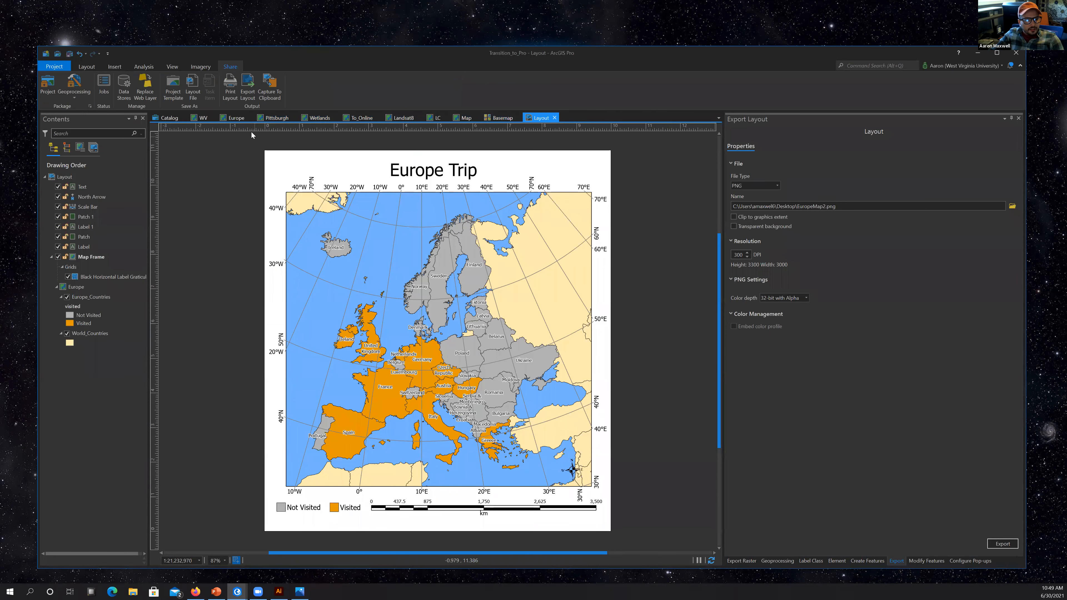
# Create a new basemap and delete it from the project's maps in the catalog.
pyautogui.click(122, 66)
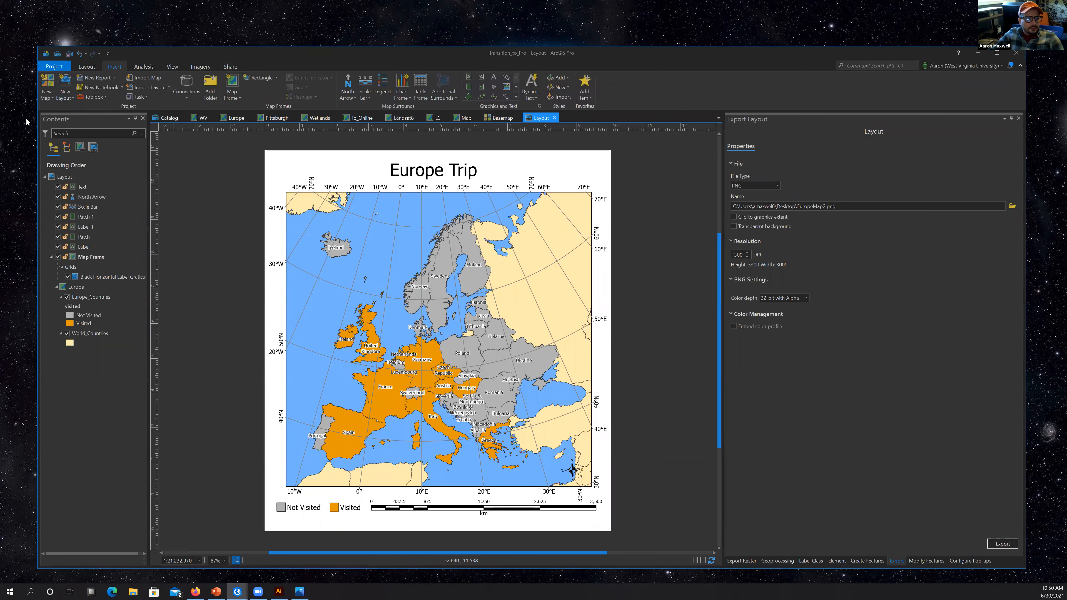
pyautogui.click(50, 89)
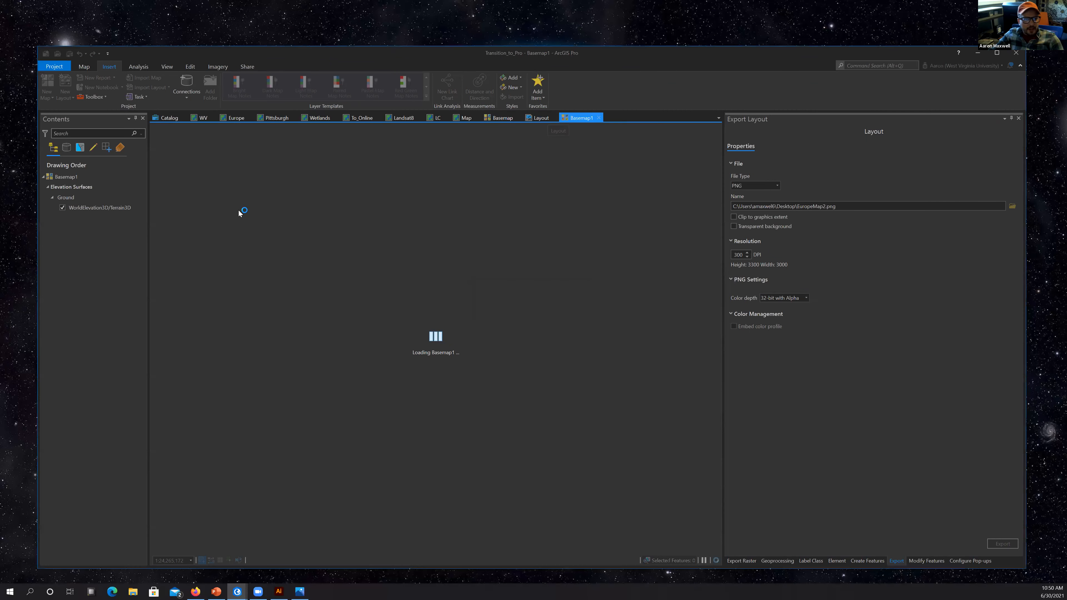
pyautogui.click(169, 120)
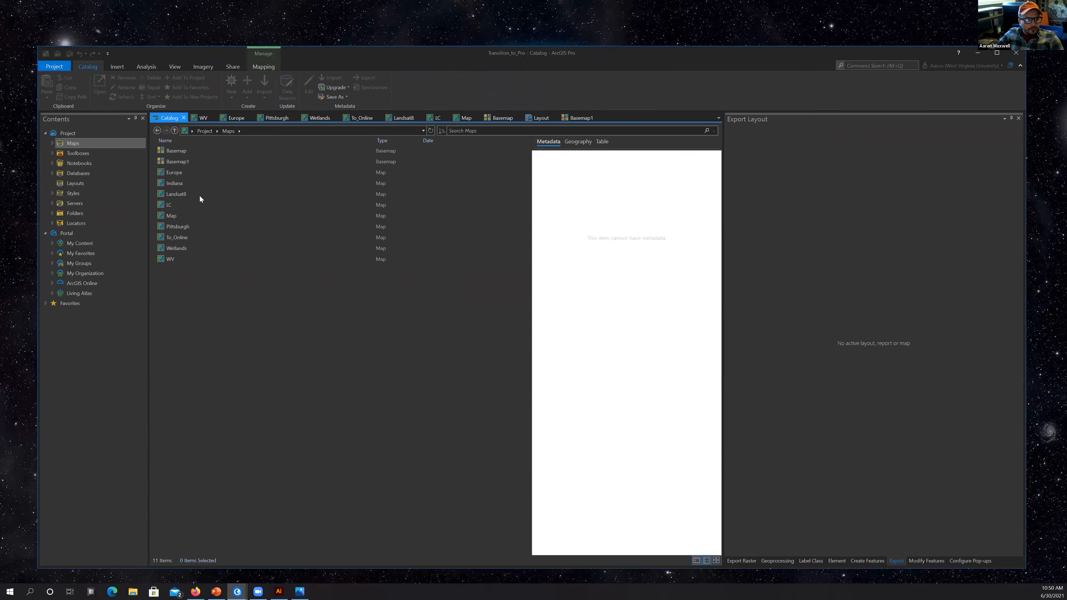
pyautogui.click(171, 162)
pyautogui.rightClick(179, 161)
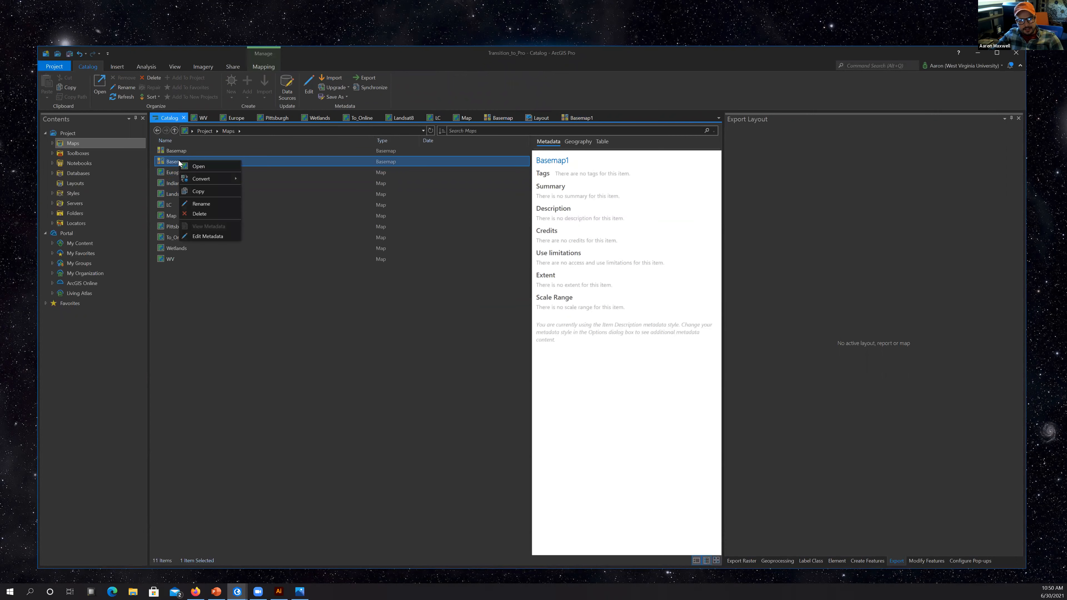
pyautogui.click(204, 213)
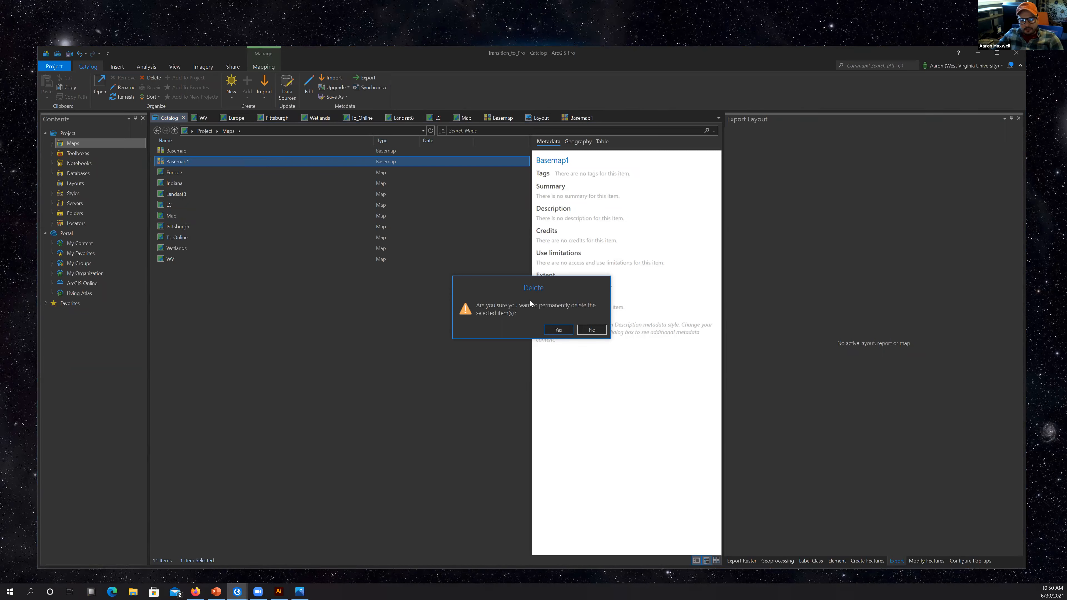
pyautogui.click(559, 330)
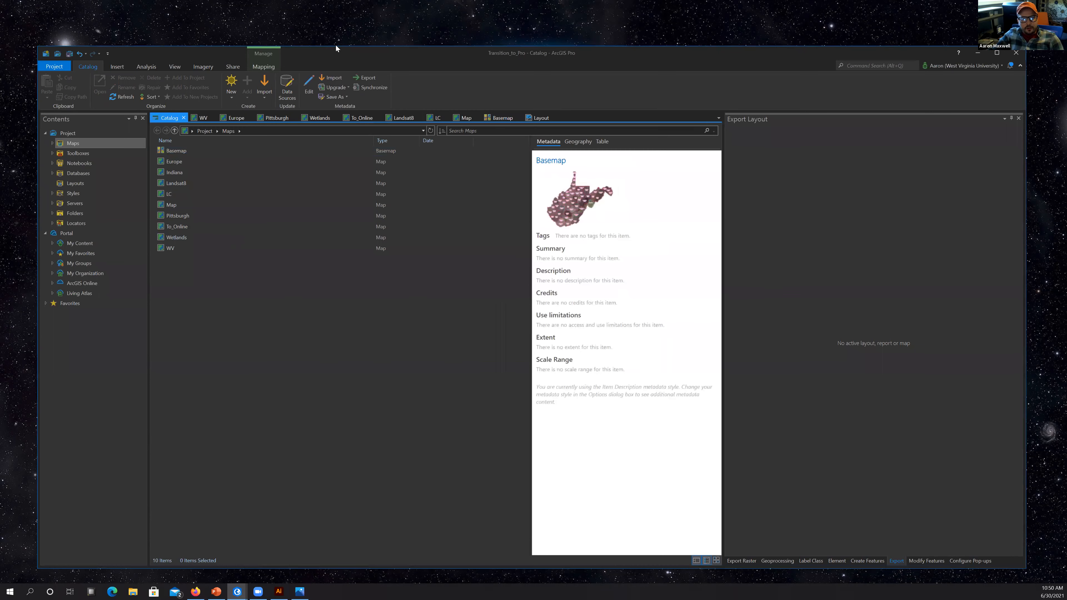
# View the To_Online map, return to the catalog and duplicate the Indiana map within the project's maps.
pyautogui.click(369, 117)
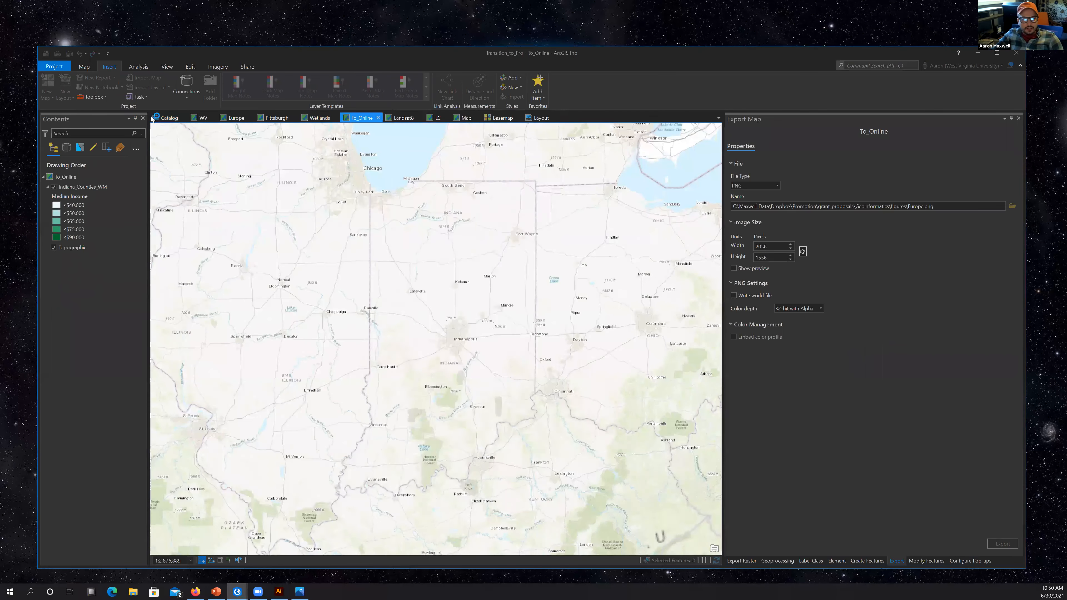
pyautogui.click(167, 118)
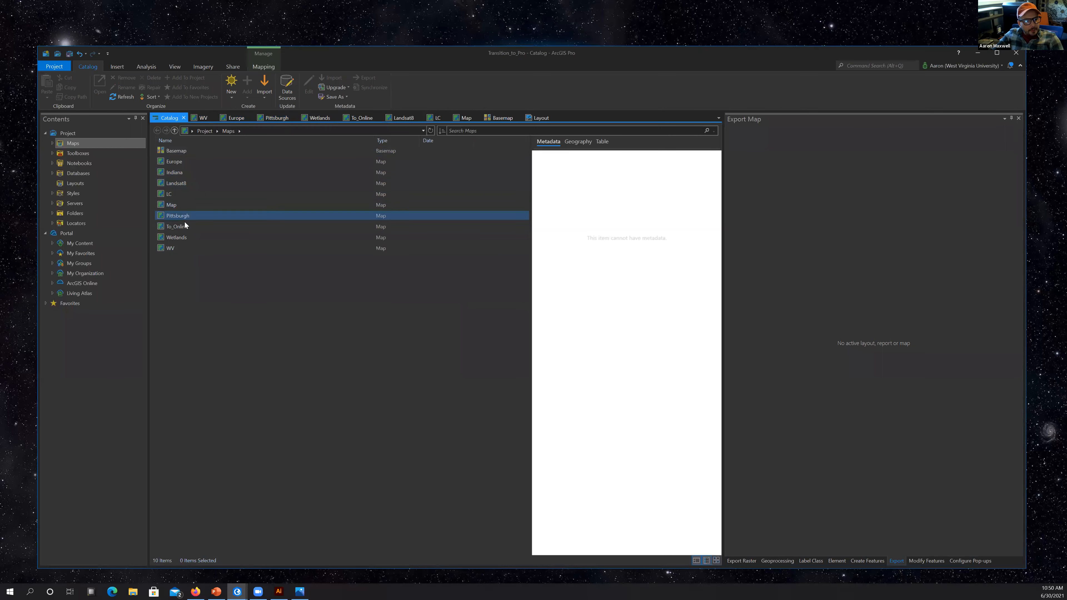
pyautogui.rightClick(171, 173)
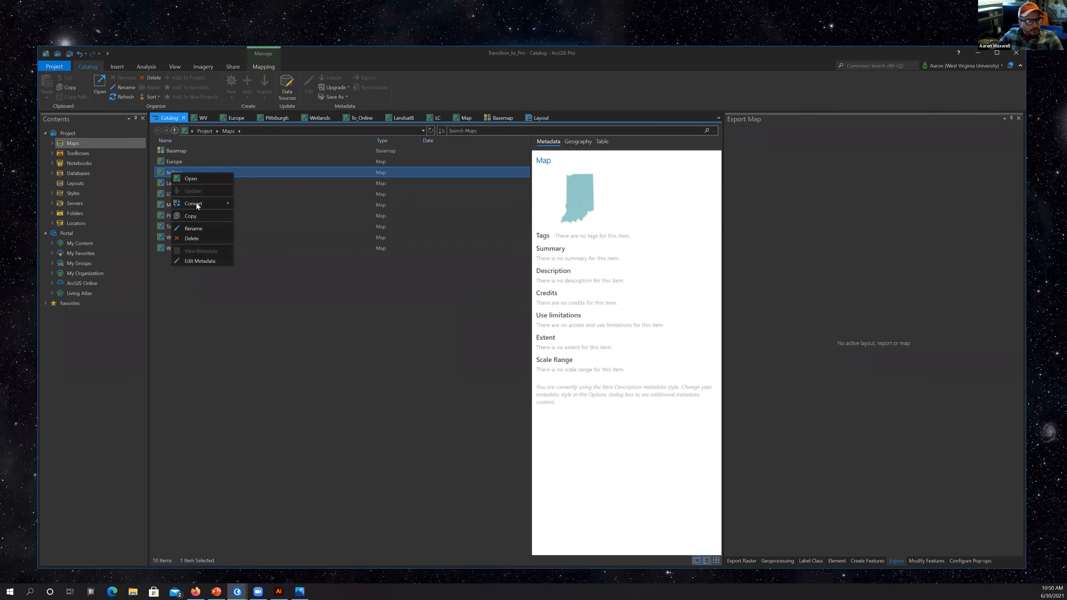
pyautogui.click(194, 216)
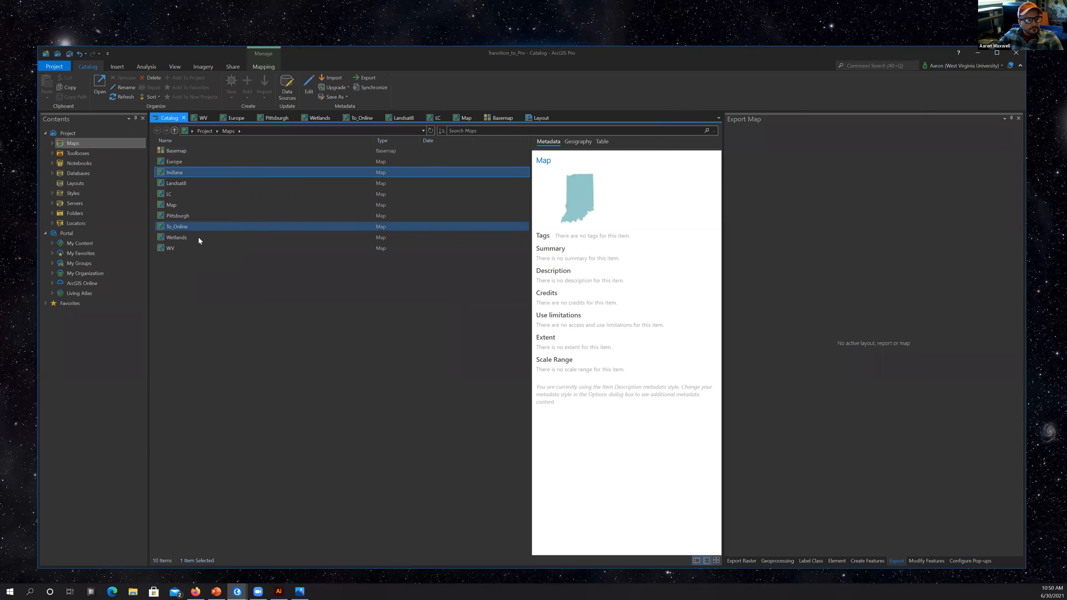
pyautogui.rightClick(179, 322)
pyautogui.click(206, 380)
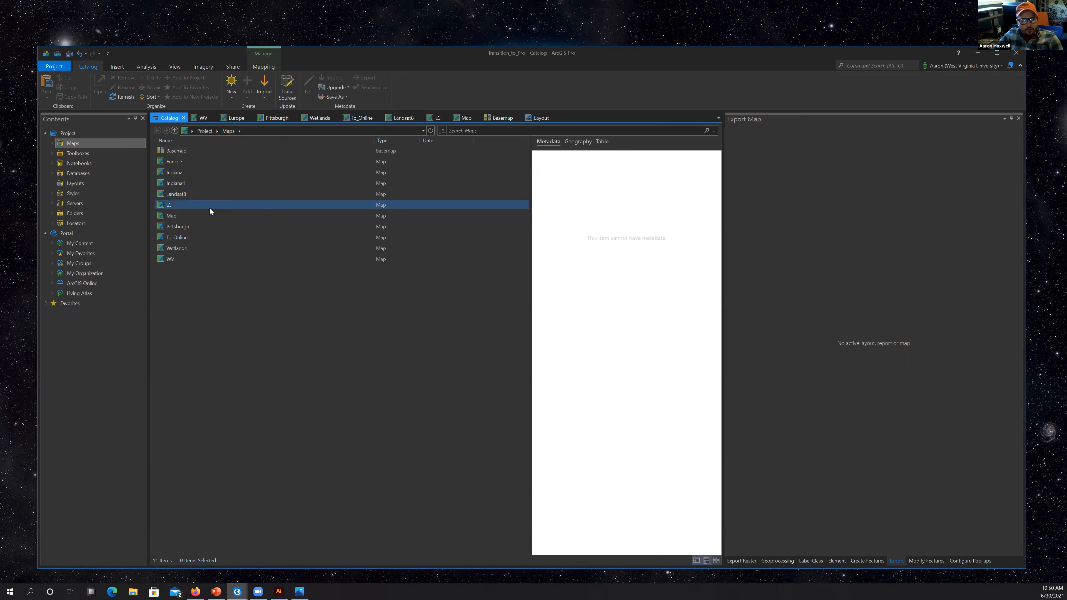
# Open the duplicated Indiana map to check it and close its view.
pyautogui.rightClick(171, 184)
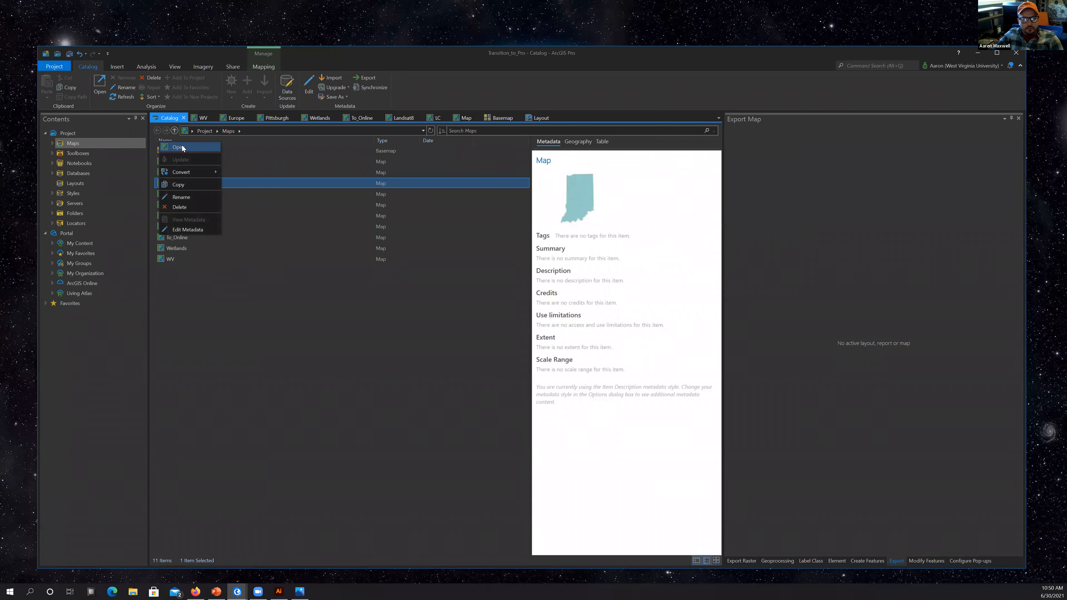
pyautogui.click(180, 147)
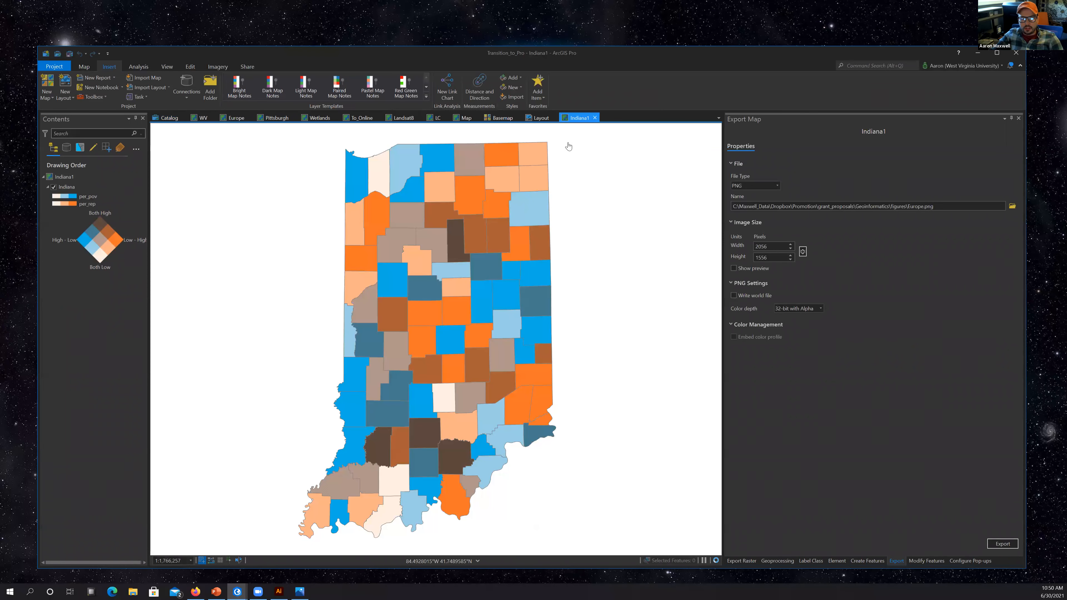
pyautogui.click(595, 118)
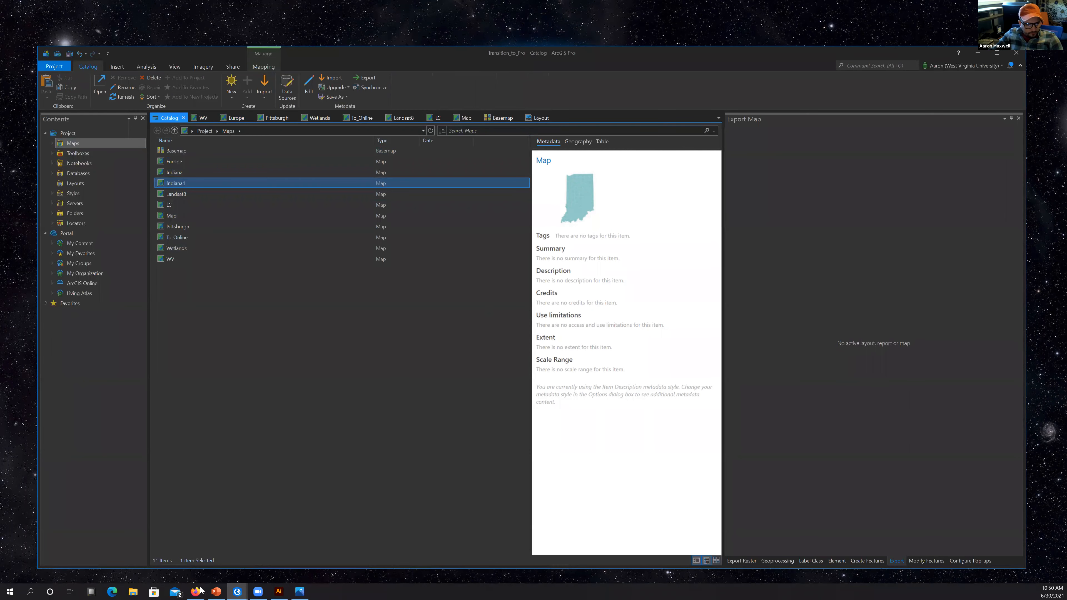
# Switch to the PowerPoint slide show and go to the Scenes in ArcGIS Pro slide.
pyautogui.click(215, 591)
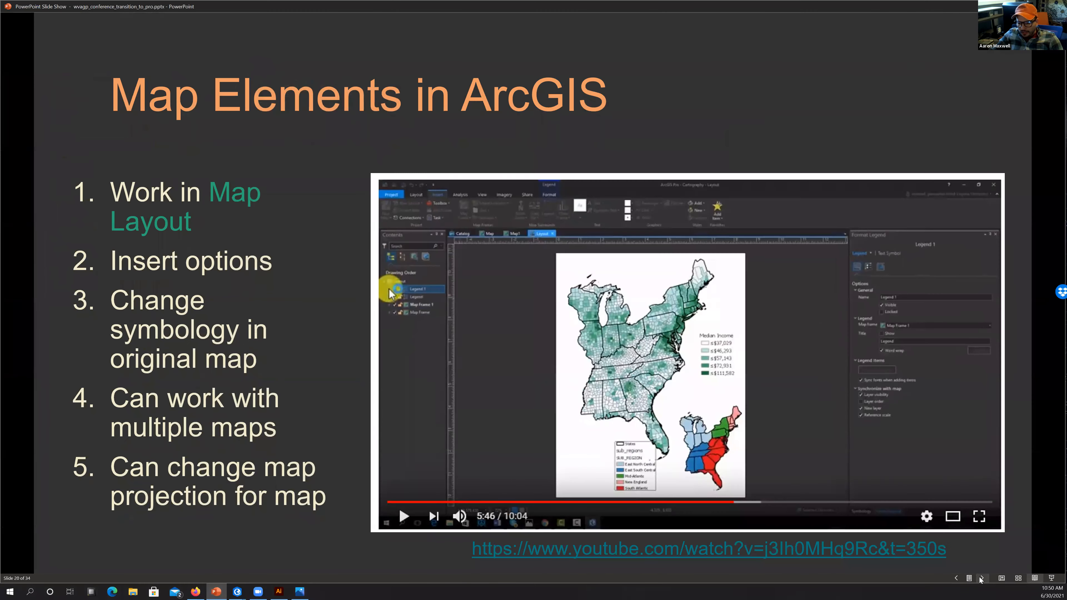
pyautogui.click(981, 580)
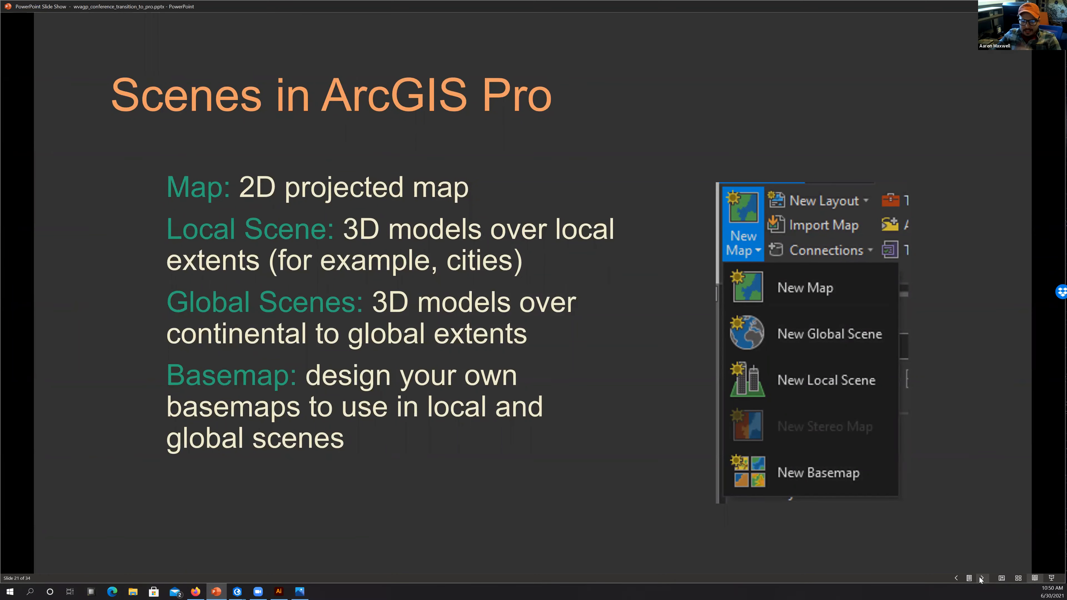
pyautogui.click(981, 579)
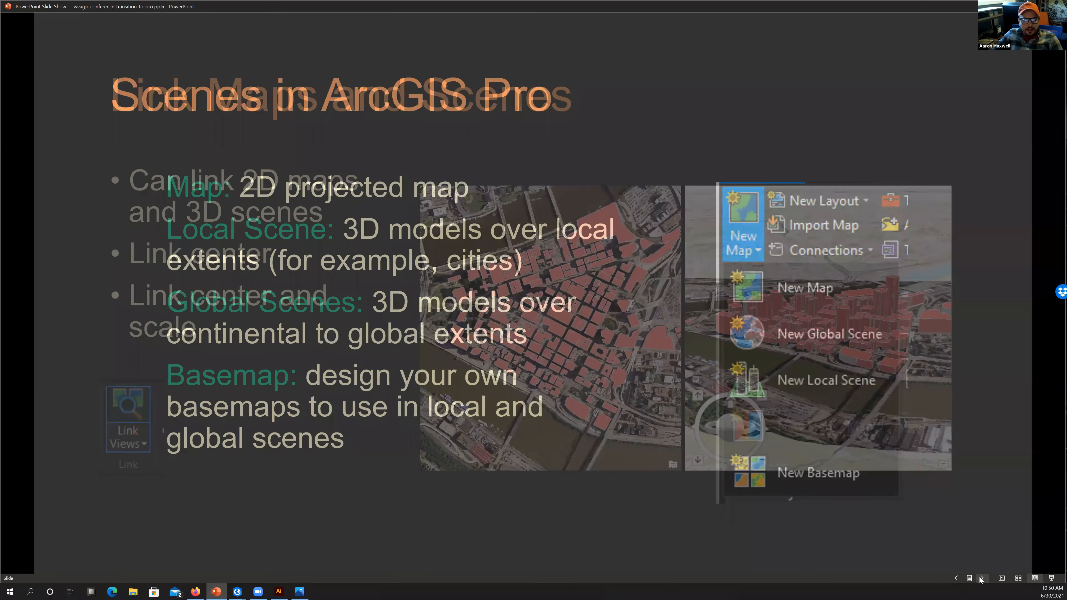
pyautogui.click(981, 580)
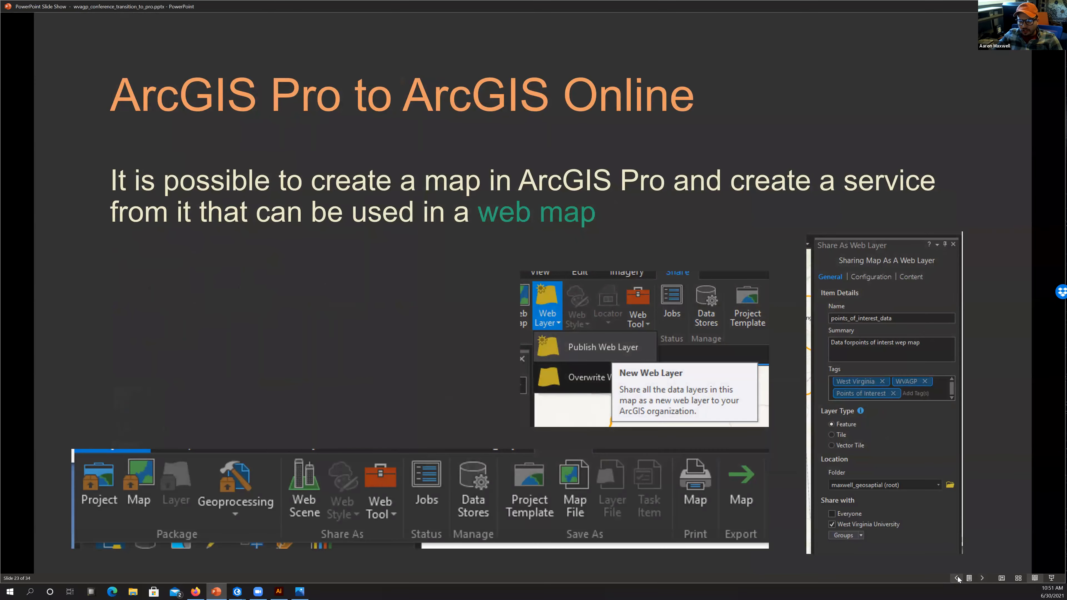
pyautogui.click(957, 579)
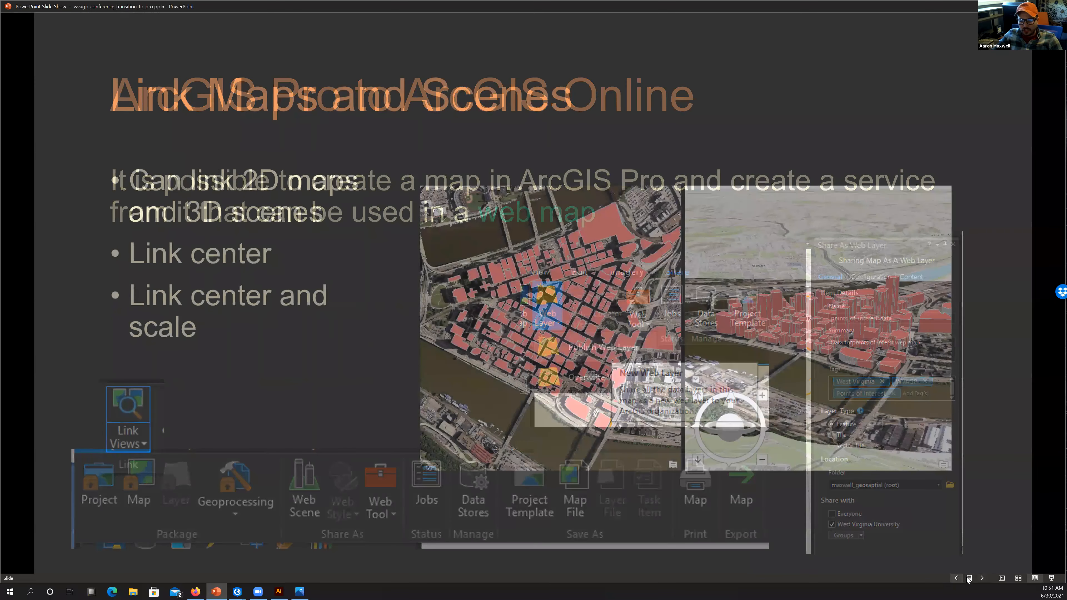
pyautogui.press('Left')
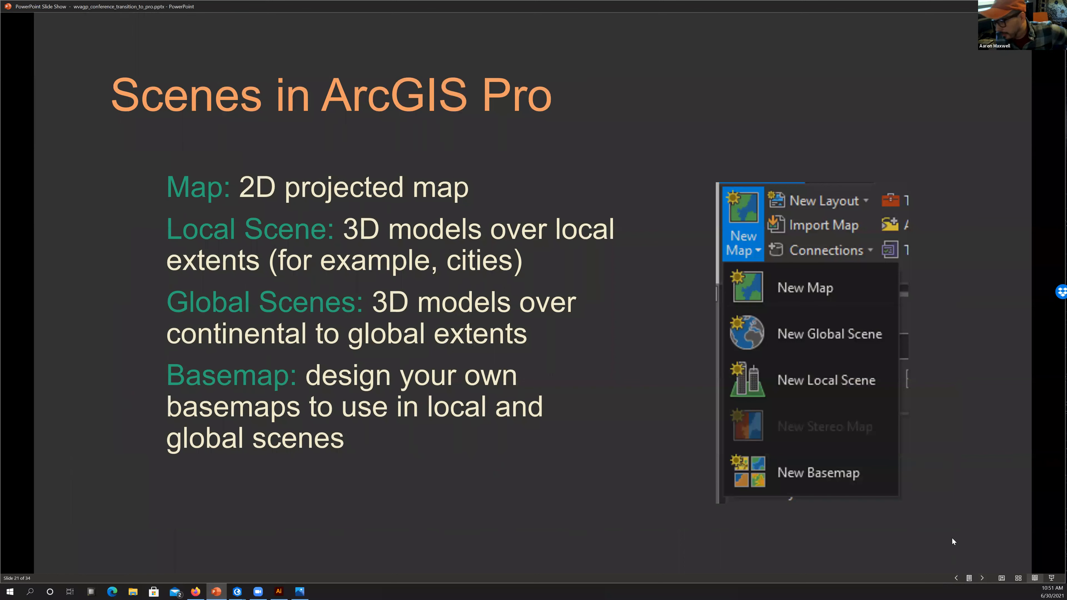
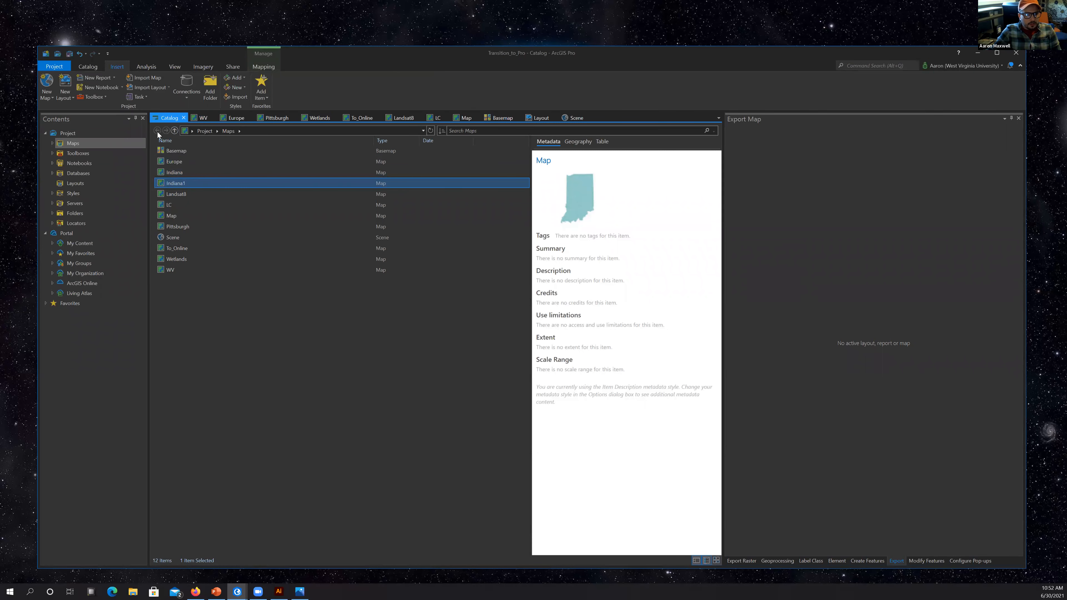
# Locate and select the global scene among the project's maps in the catalog.
pyautogui.click(206, 131)
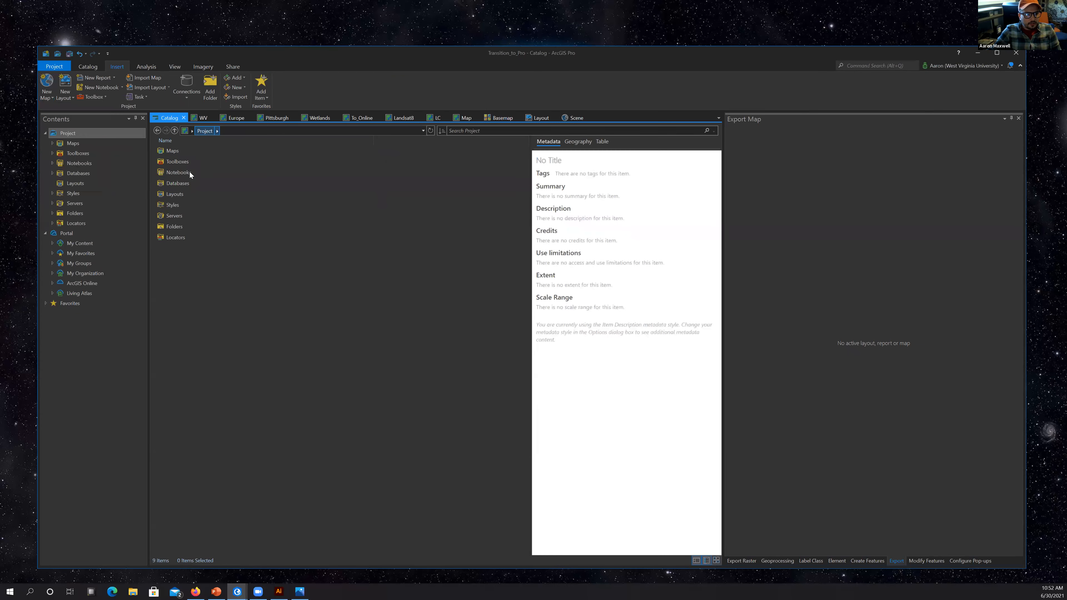
pyautogui.doubleClick(173, 151)
pyautogui.click(173, 238)
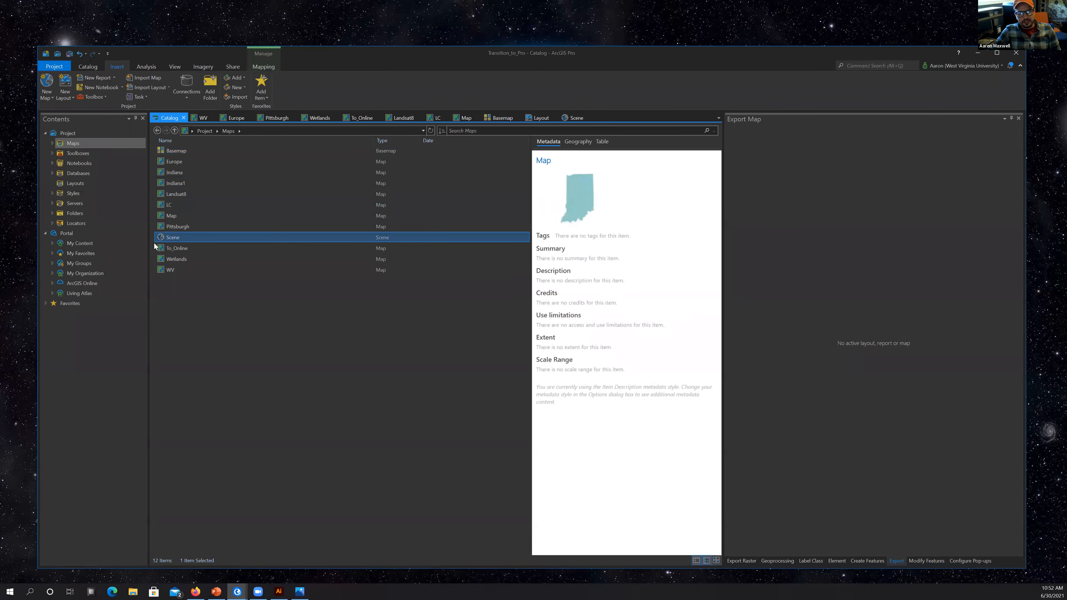
# Rotate the globe in the Scene view and expand the on-screen navigator to full control.
pyautogui.click(570, 119)
pyautogui.moveTo(311, 291); pyautogui.dragTo(402, 274)
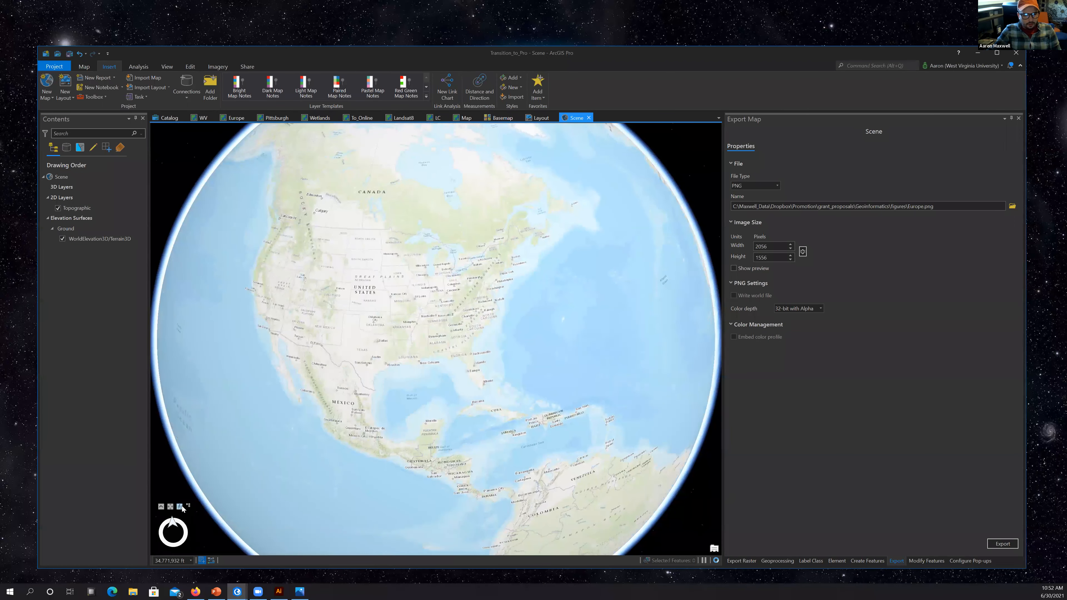
pyautogui.moveTo(190, 504); pyautogui.dragTo(198, 492)
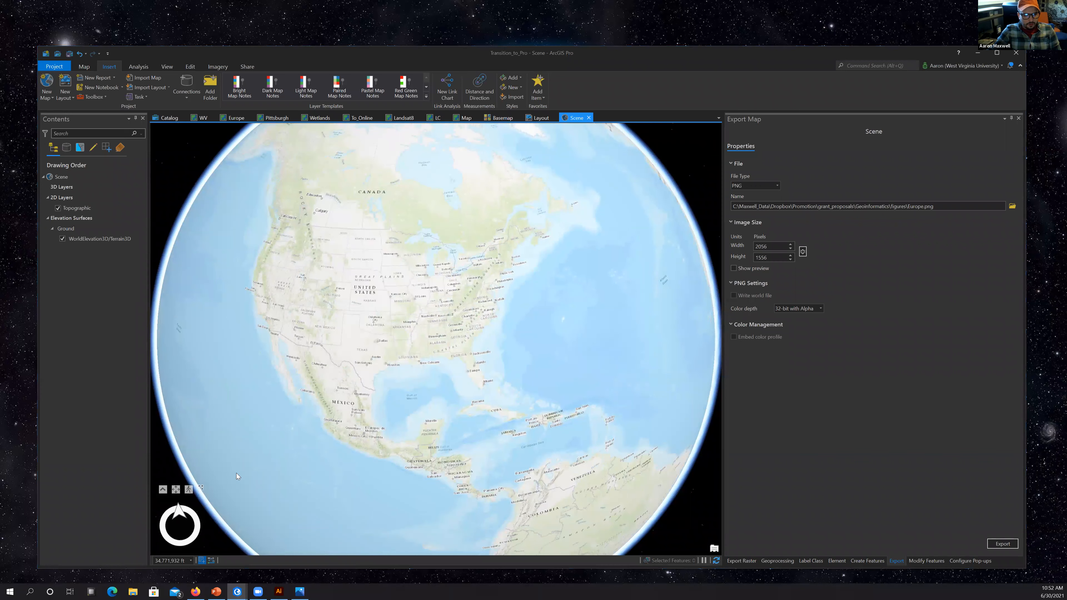
pyautogui.click(162, 494)
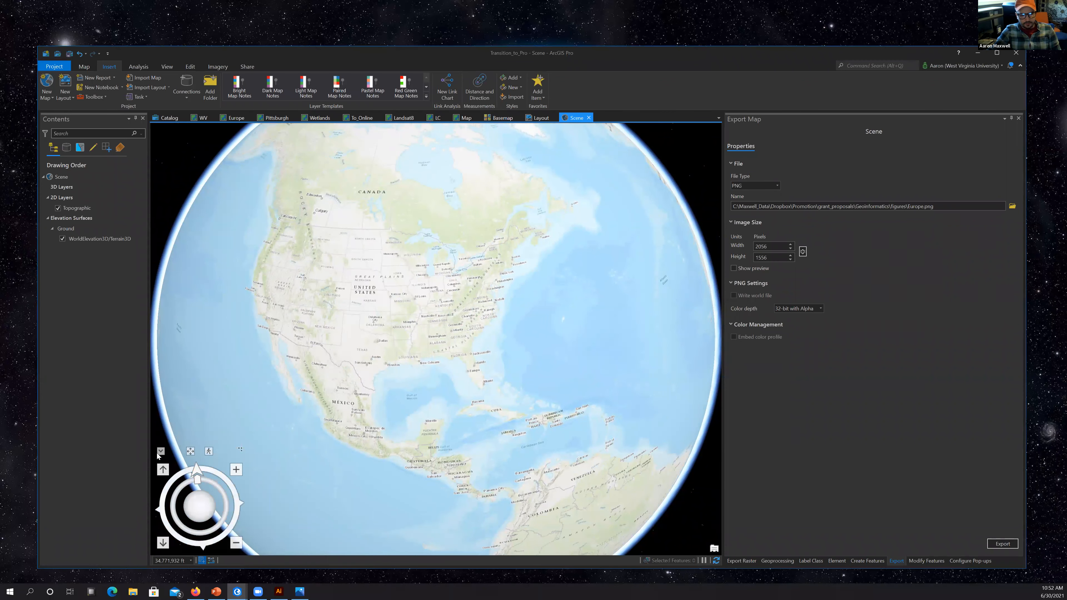
# Tilt, pan and zoom the global scene to examine the terrain around West Virginia and Pennsylvania.
pyautogui.moveTo(213, 531)
pyautogui.mouseDown()
pyautogui.moveTo(206, 491)
pyautogui.moveTo(213, 525)
pyautogui.mouseUp()
pyautogui.moveTo(199, 471); pyautogui.dragTo(197, 470)
pyautogui.moveTo(668, 387); pyautogui.dragTo(489, 403)
pyautogui.moveTo(482, 333); pyautogui.dragTo(488, 555)
pyautogui.moveTo(515, 206); pyautogui.dragTo(725, 376)
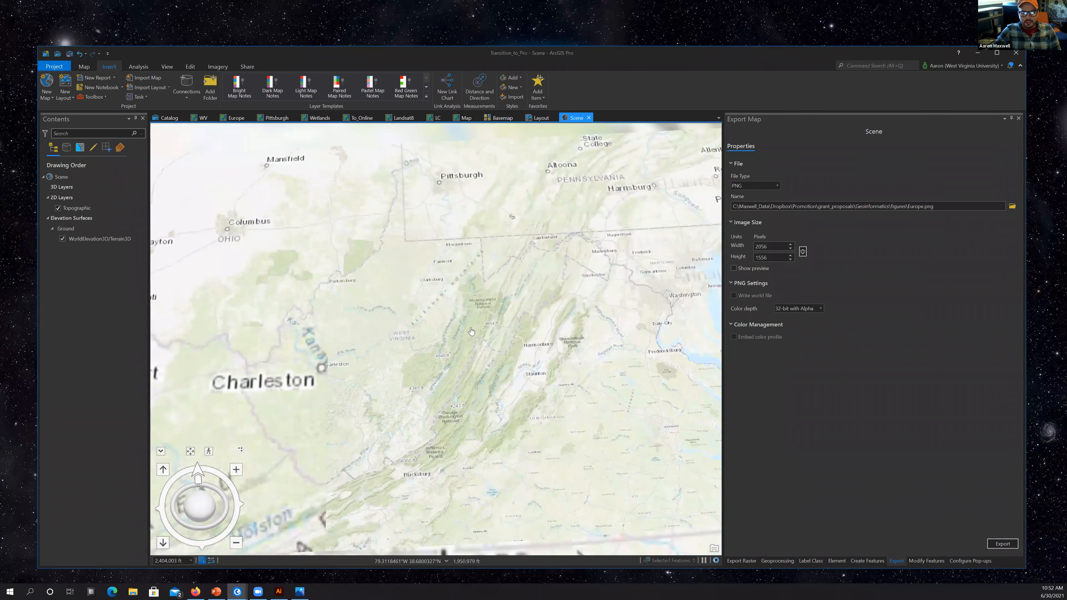
pyautogui.scroll(3, 505, 302)
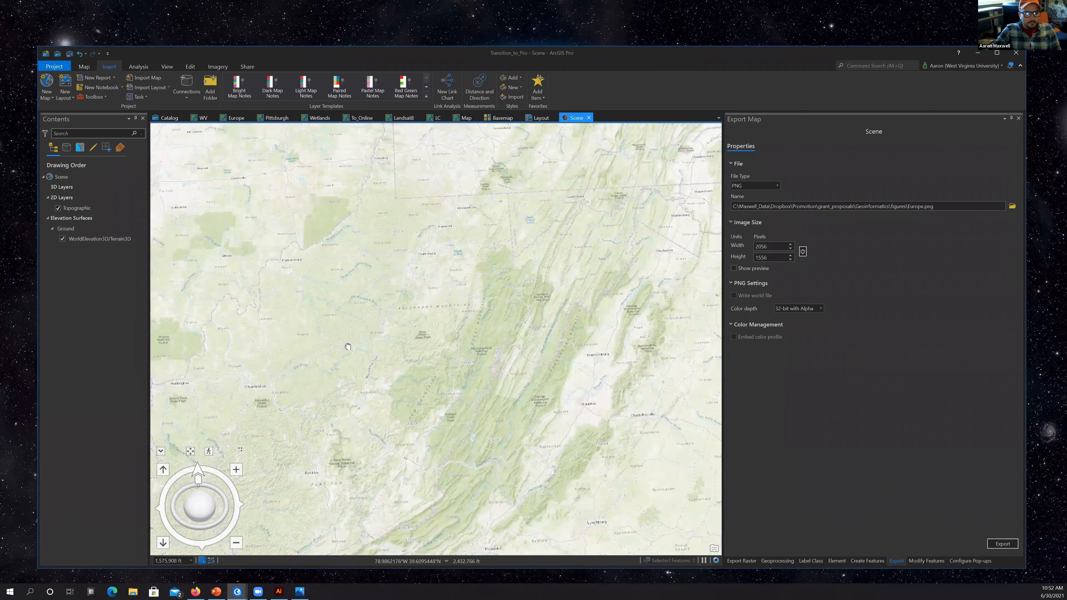
pyautogui.moveTo(689, 176); pyautogui.dragTo(532, 290)
pyautogui.scroll(-5, 532, 290)
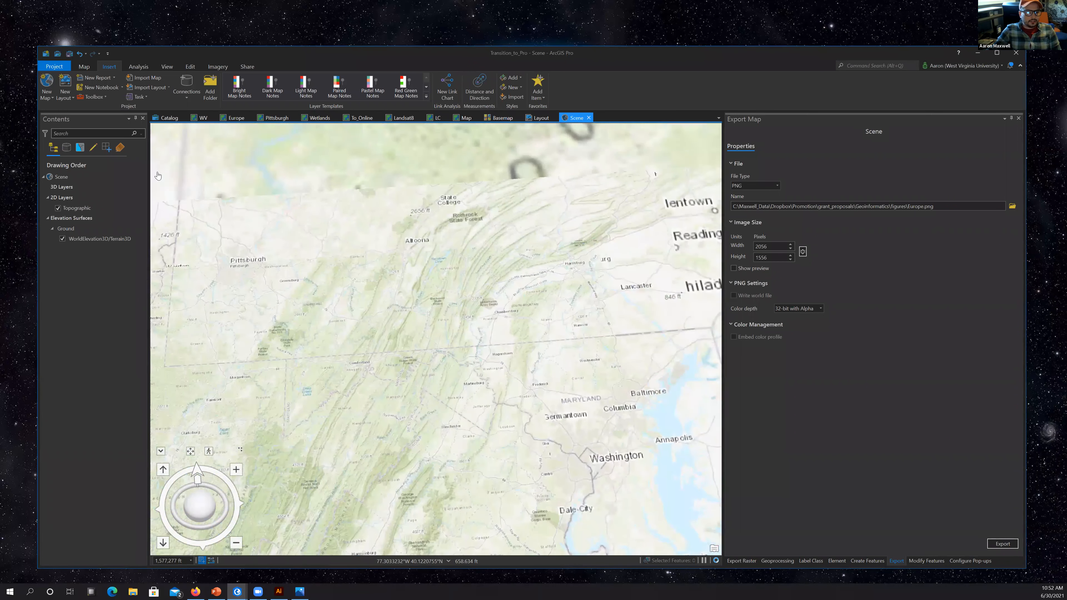
# Search ArcGIS Online for montreal and add the Montreal_Buildings_v17_21778 scene layer to the global scene.
pyautogui.click(87, 68)
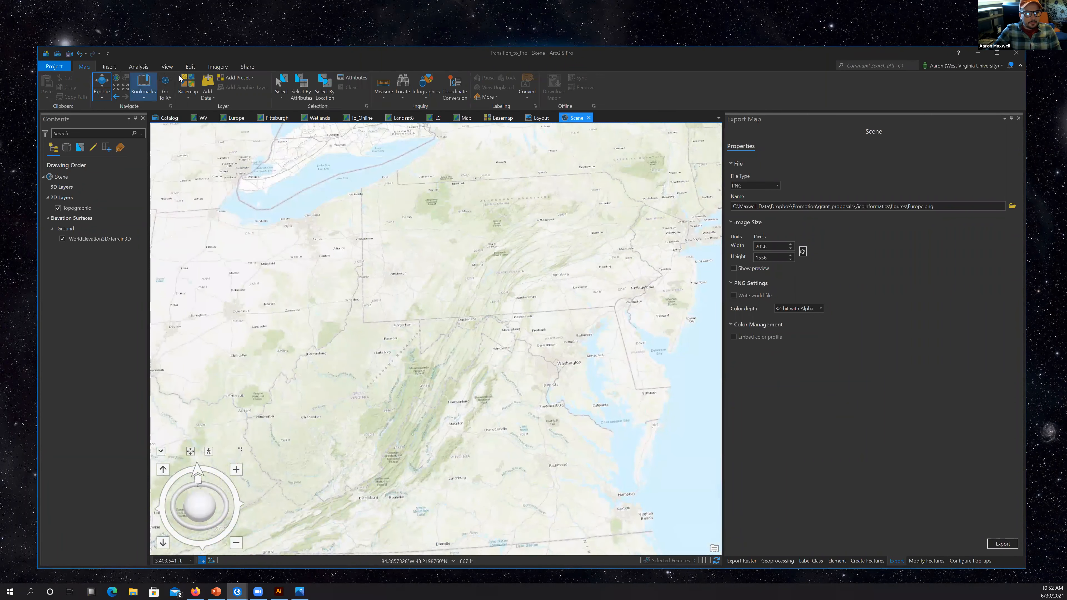
pyautogui.click(208, 86)
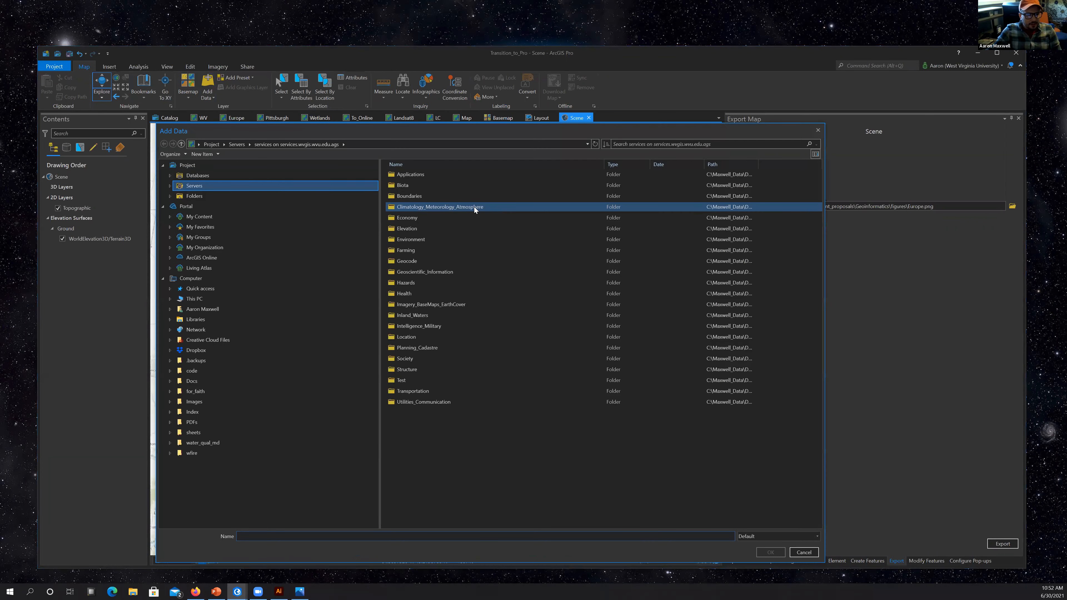
pyautogui.click(197, 268)
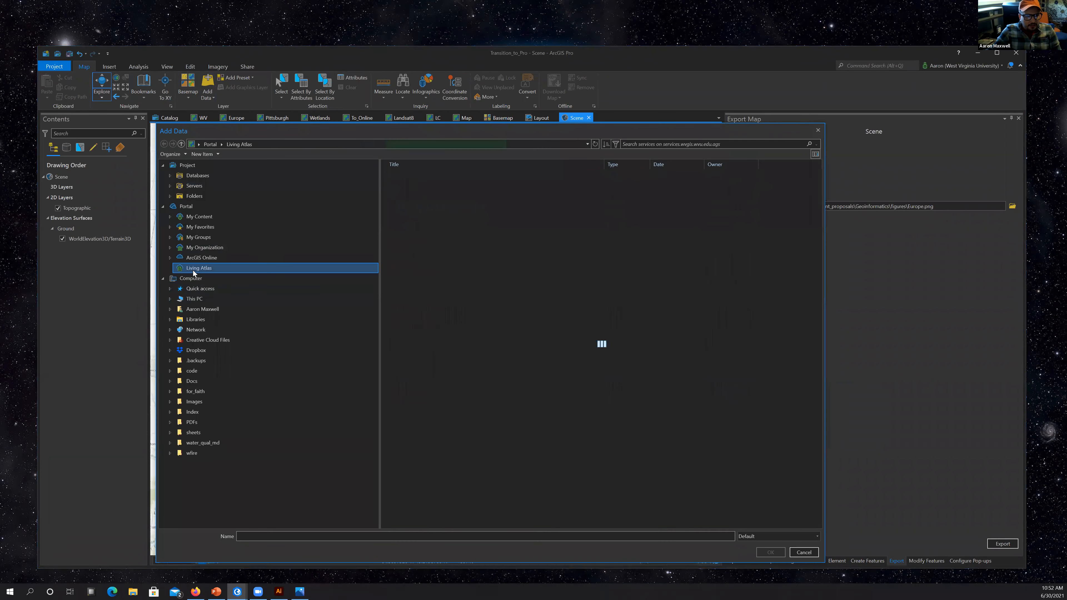
pyautogui.click(202, 258)
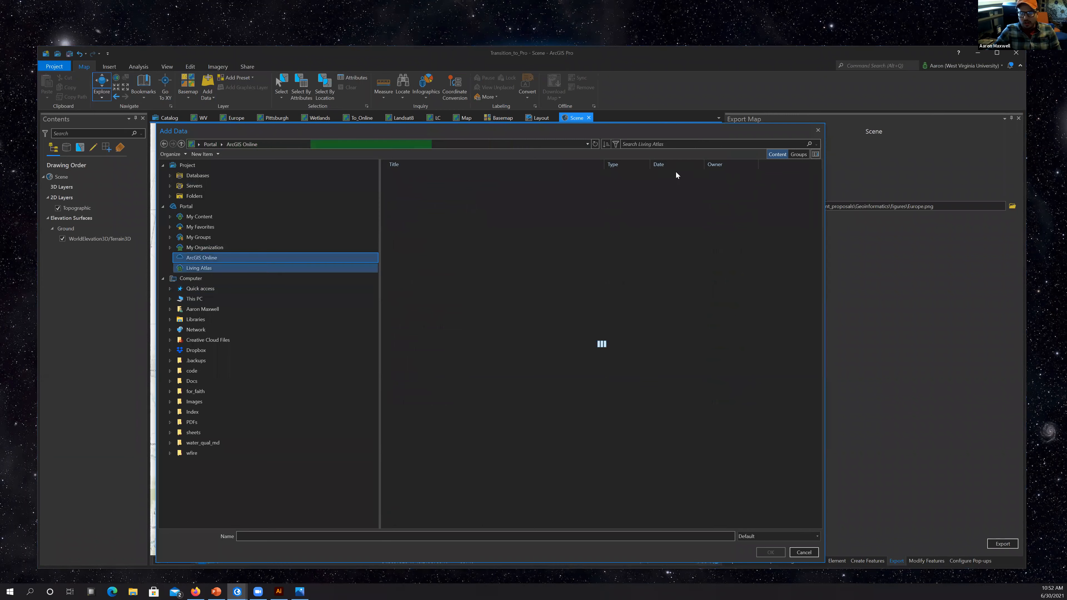
pyautogui.click(687, 144)
pyautogui.write('m')
pyautogui.press('BackSpace')
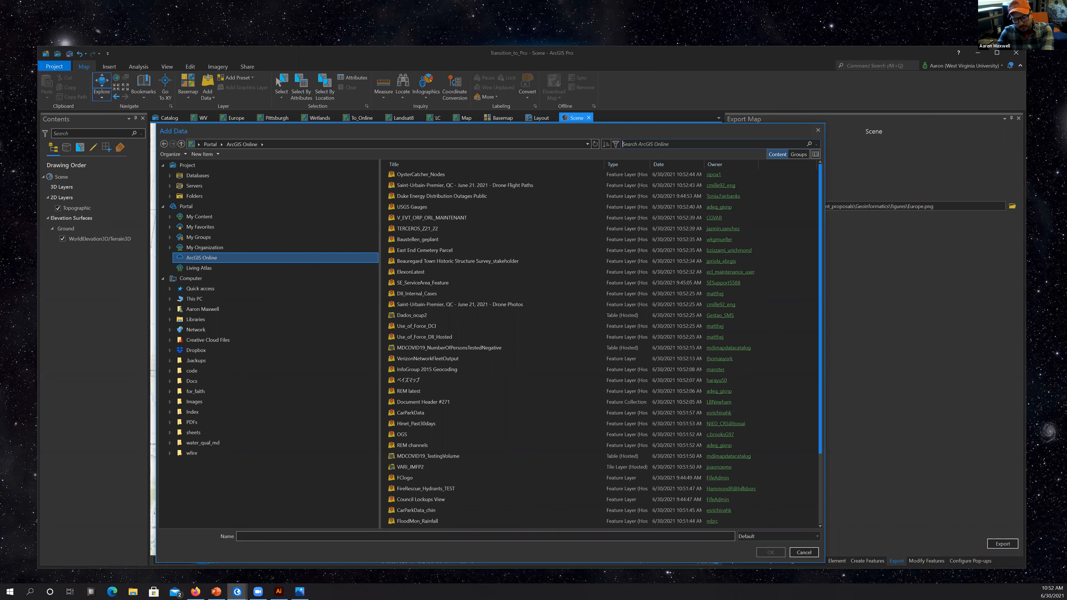
pyautogui.write('montreal')
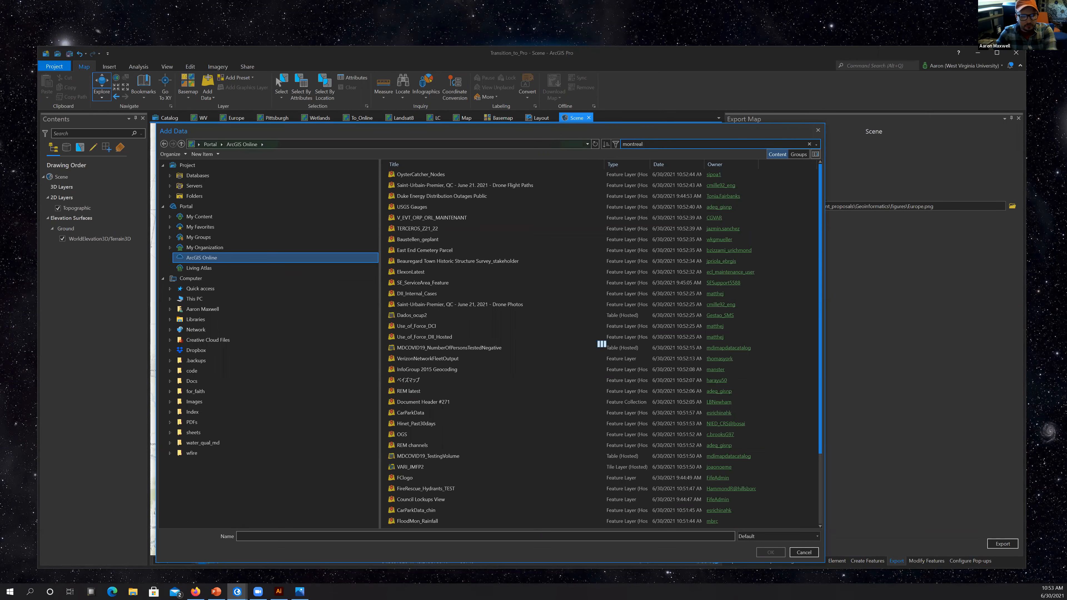
pyautogui.press('Return')
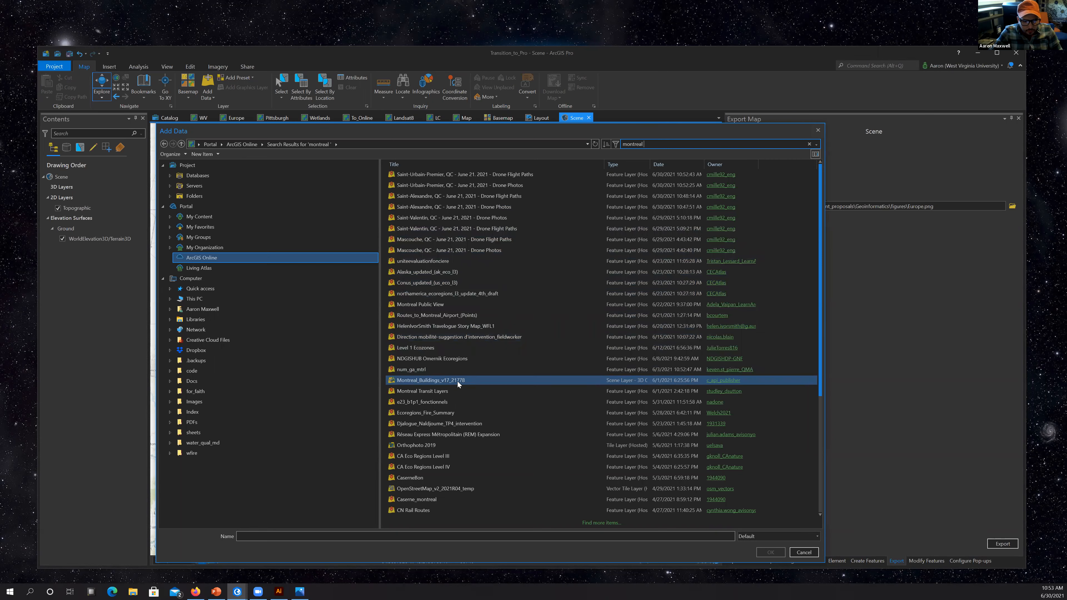
pyautogui.click(449, 381)
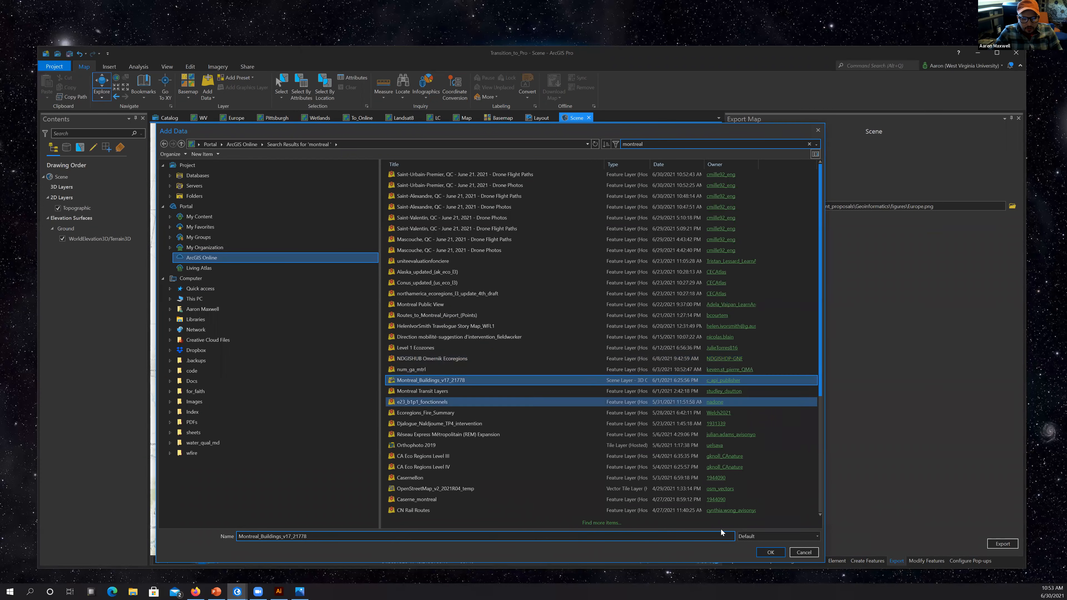
pyautogui.click(770, 553)
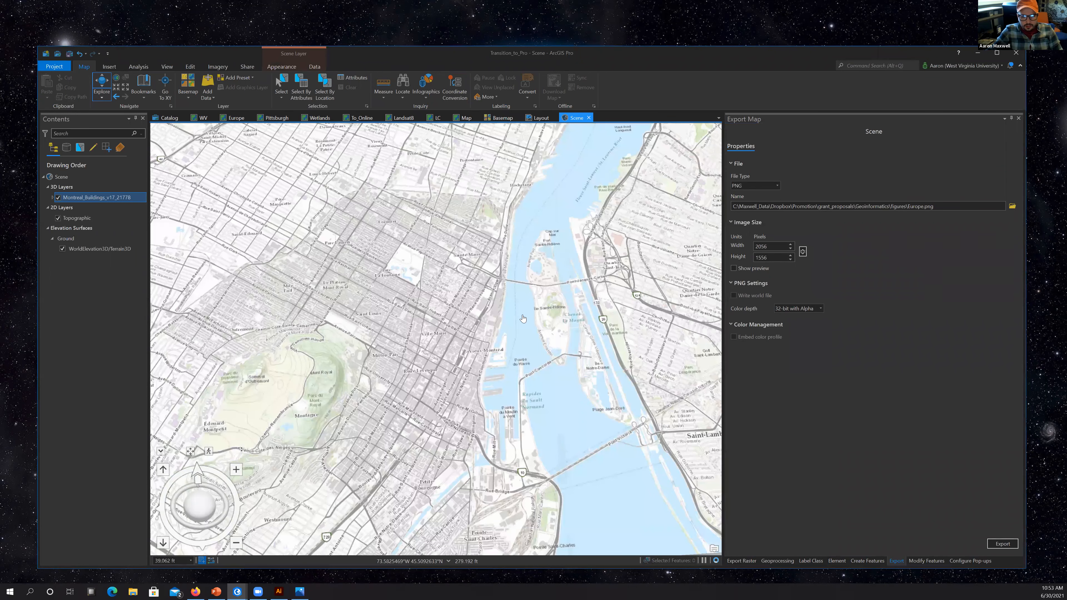
# Examine the Montreal 3D buildings by zooming in on downtown, tilting to an oblique view and rotating around it.
pyautogui.moveTo(415, 240); pyautogui.dragTo(447, 222)
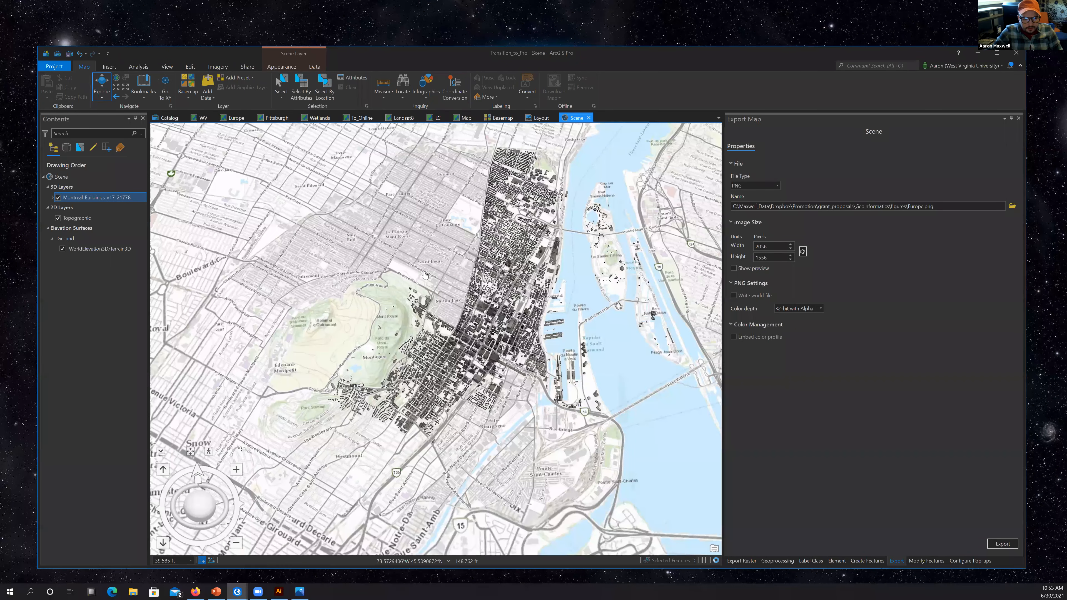
pyautogui.scroll(5, 545, 328)
pyautogui.moveTo(559, 312); pyautogui.dragTo(511, 322)
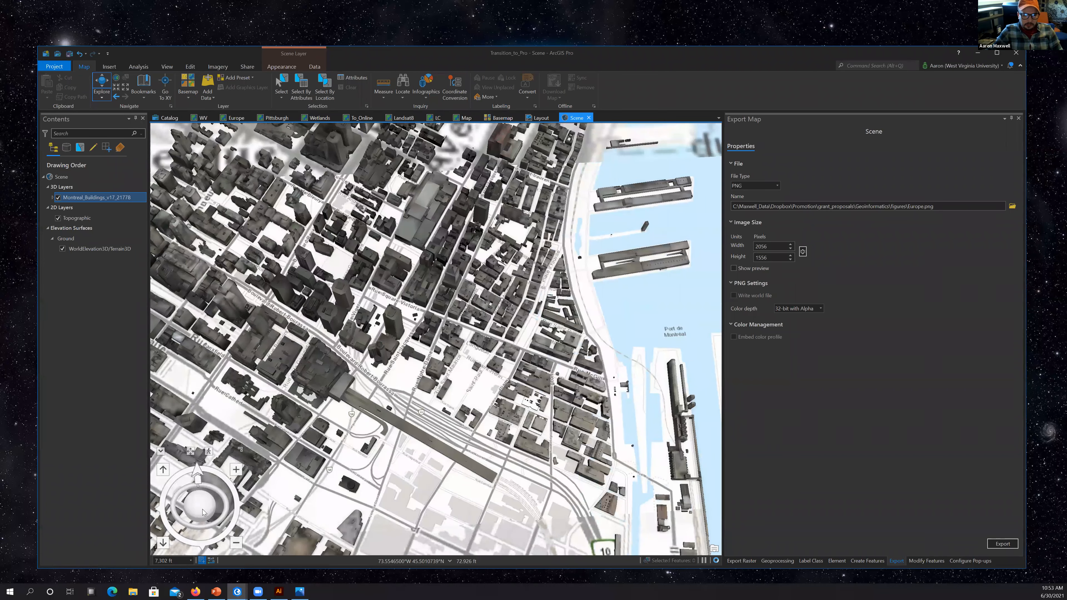
pyautogui.moveTo(203, 512); pyautogui.dragTo(182, 494)
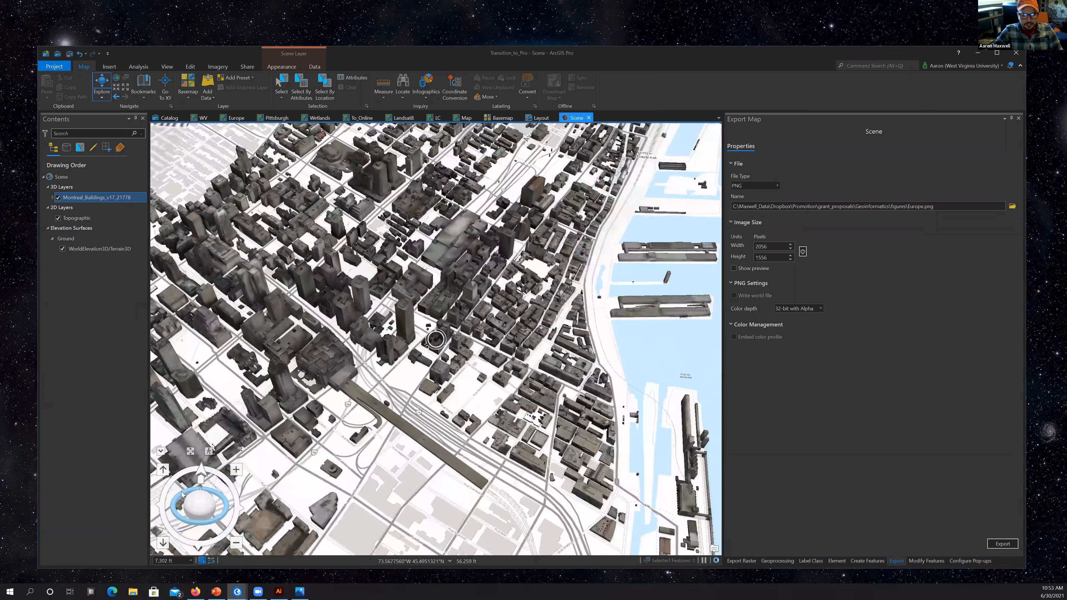
pyautogui.moveTo(370, 400); pyautogui.dragTo(478, 431)
pyautogui.moveTo(428, 325); pyautogui.dragTo(432, 433)
pyautogui.scroll(2, 434, 432)
pyautogui.scroll(3, 444, 435)
pyautogui.scroll(-3, 445, 432)
pyautogui.scroll(-2, 459, 326)
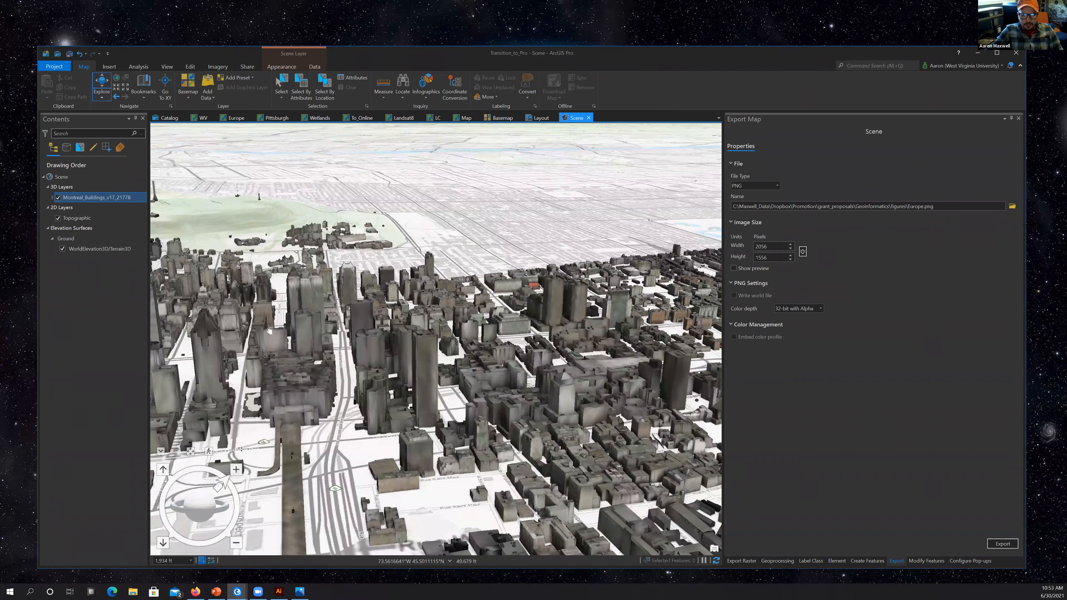
pyautogui.scroll(-2, 518, 406)
pyautogui.scroll(3, 444, 396)
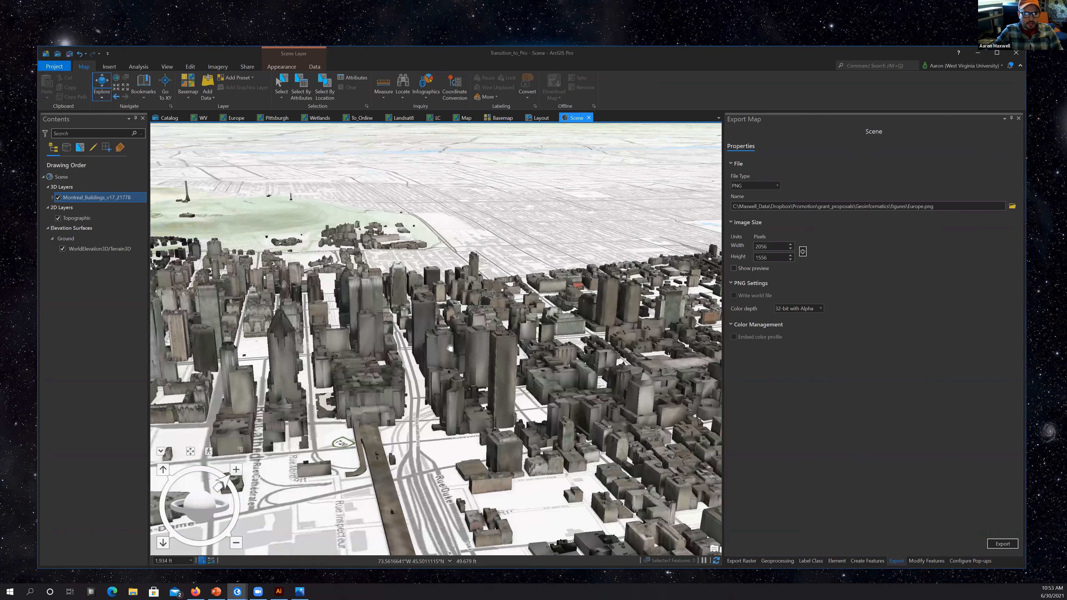
pyautogui.scroll(-3, 453, 345)
pyautogui.scroll(2, 458, 334)
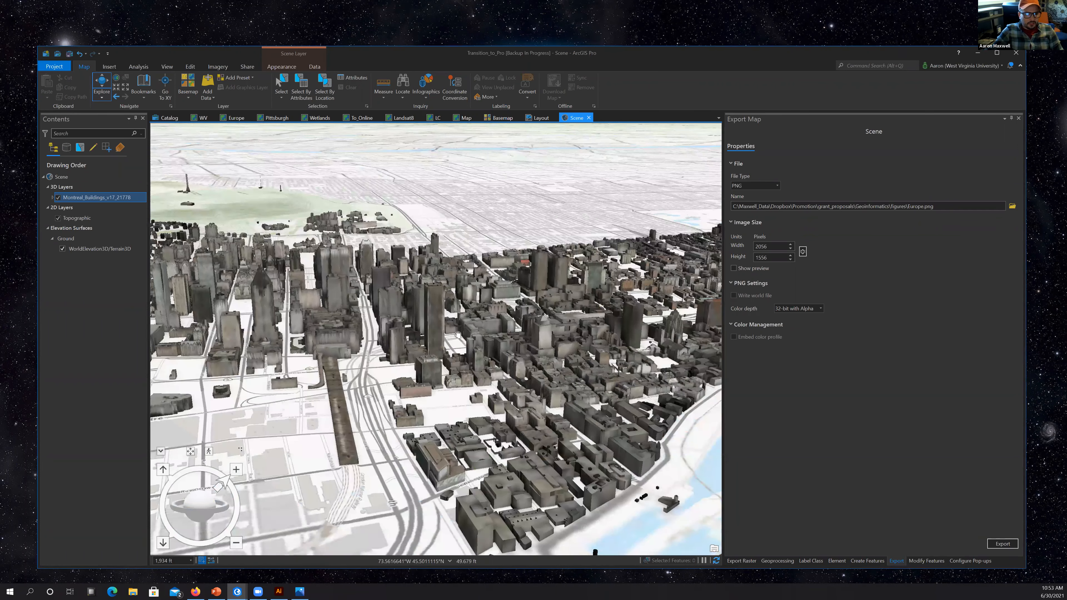
pyautogui.scroll(1, 458, 338)
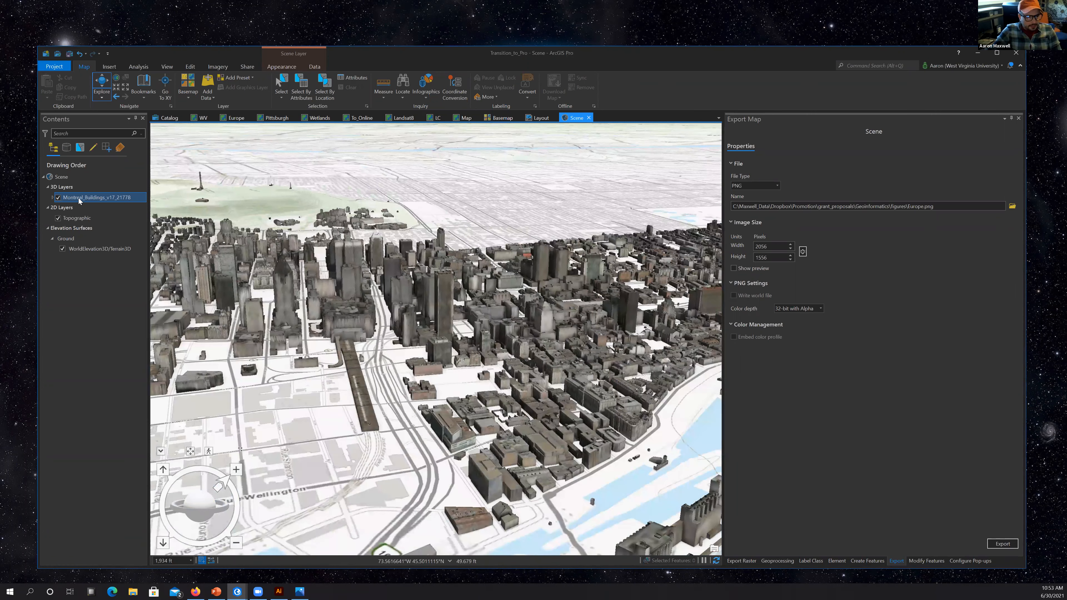
# Remove the Montreal buildings layer from the global scene.
pyautogui.rightClick(81, 198)
pyautogui.click(101, 214)
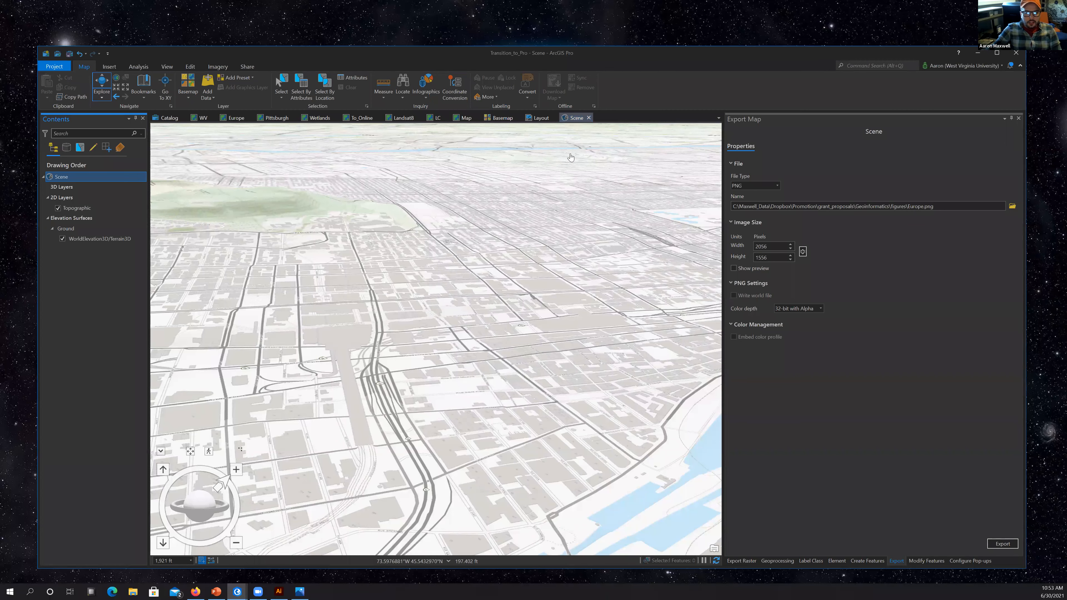
# Switch to the Pittsburgh map and convert it to a local scene.
pyautogui.click(277, 118)
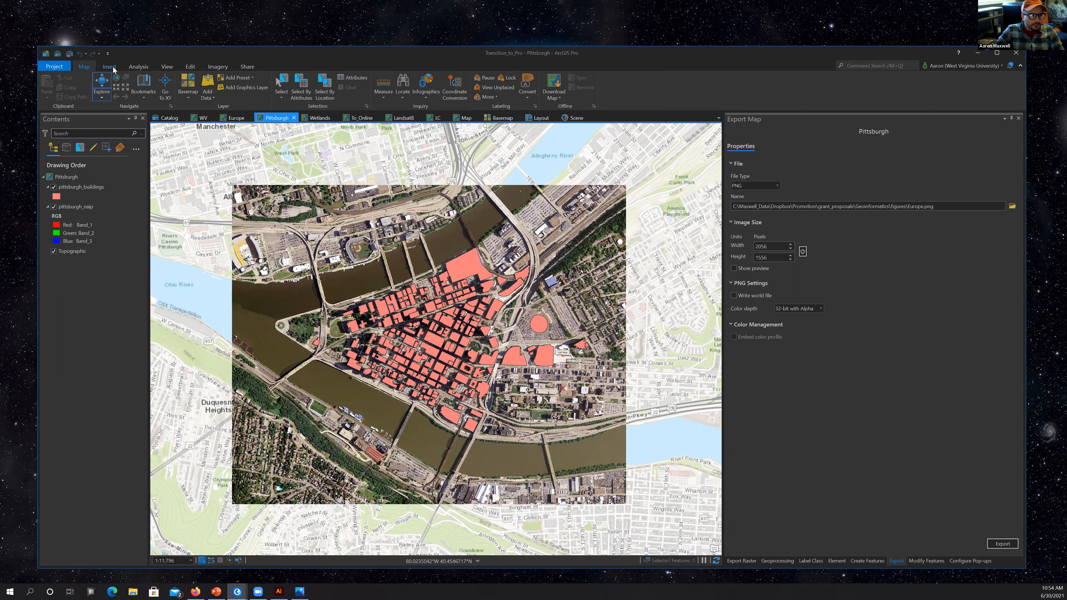
pyautogui.click(138, 67)
pyautogui.click(166, 69)
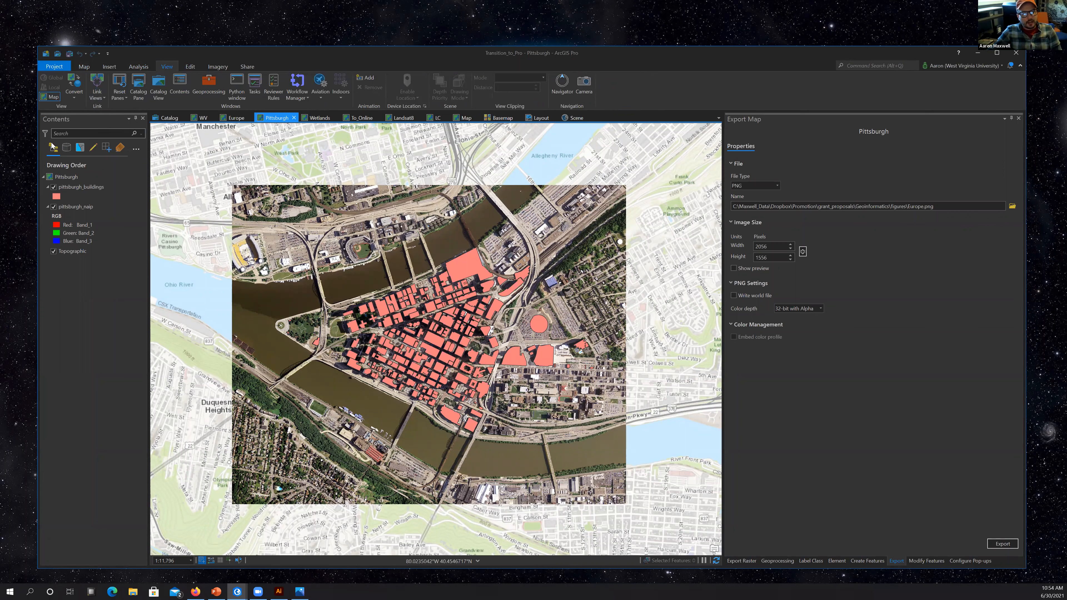
pyautogui.click(74, 99)
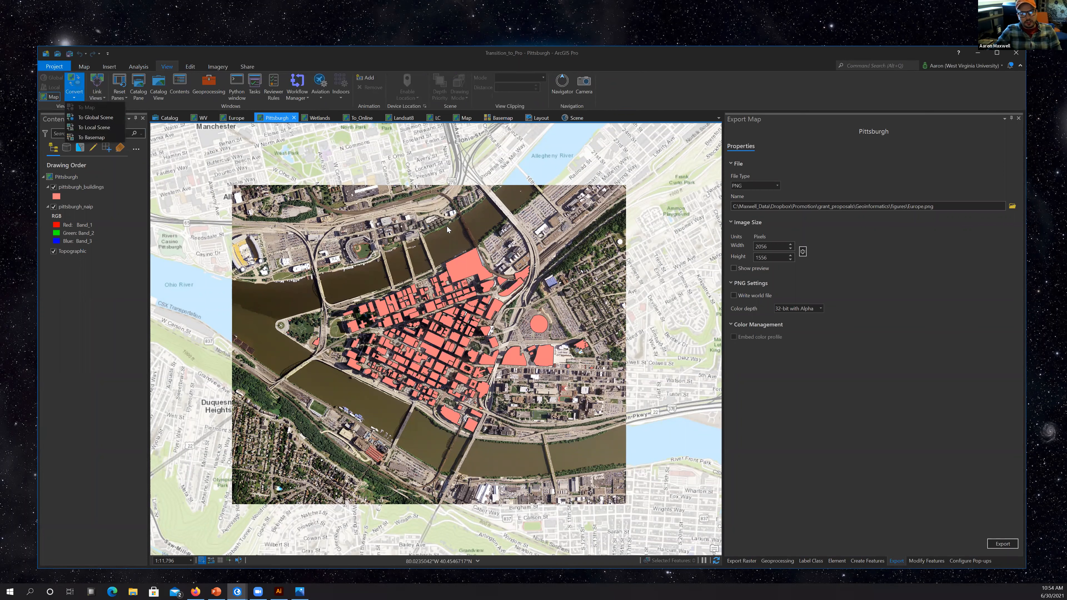
pyautogui.click(82, 128)
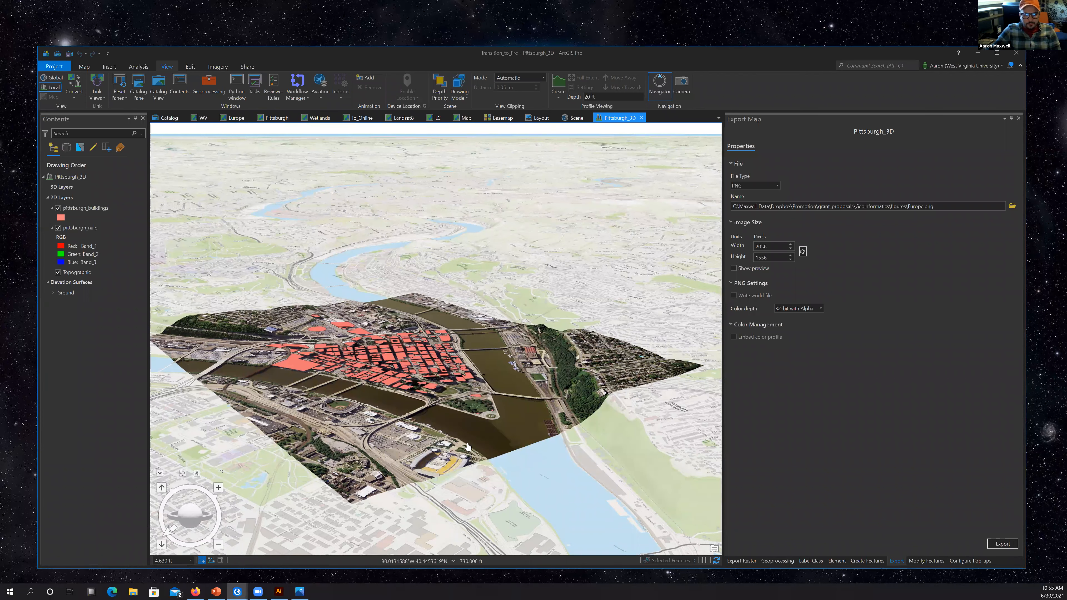
# Rotate, tilt and zoom the Pittsburgh_3D local scene to examine the imagery and building footprints draped over the terrain.
pyautogui.moveTo(181, 522); pyautogui.dragTo(182, 522)
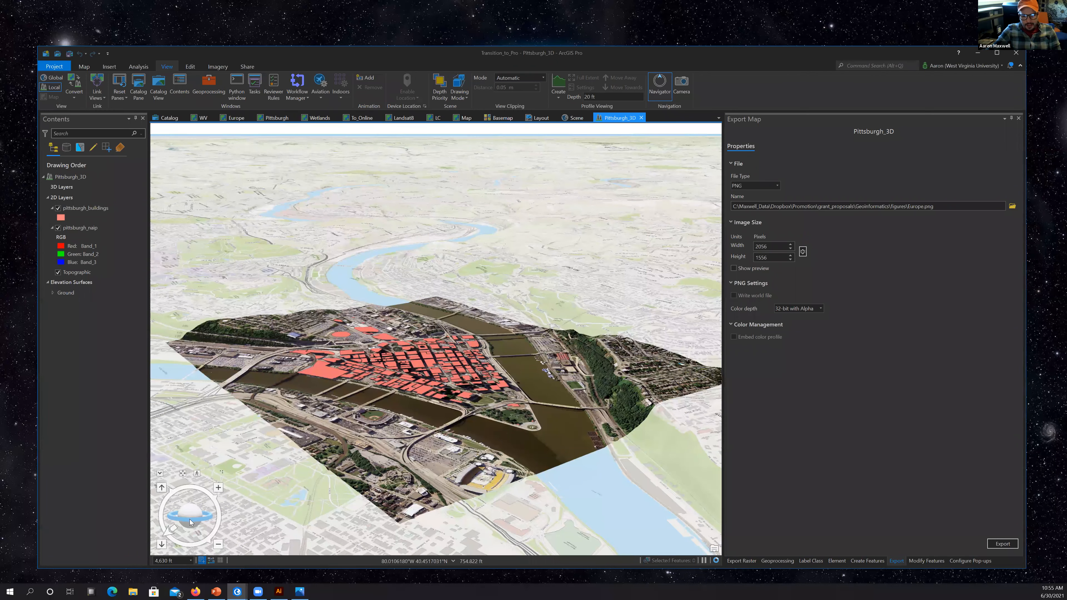
pyautogui.moveTo(174, 528); pyautogui.dragTo(184, 522)
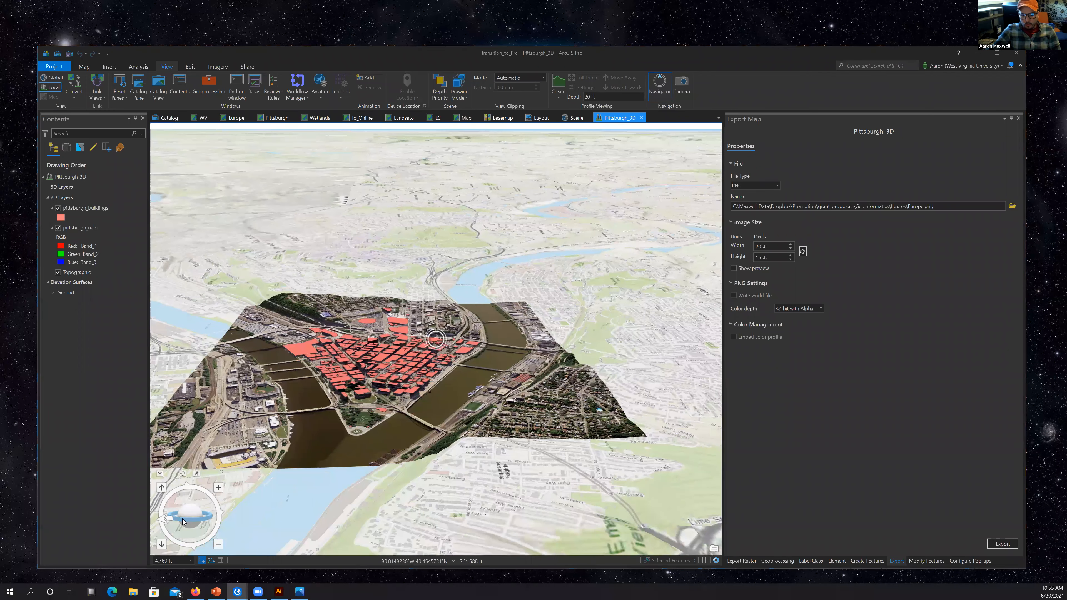
pyautogui.moveTo(180, 514); pyautogui.dragTo(181, 507)
pyautogui.scroll(2, 533, 313)
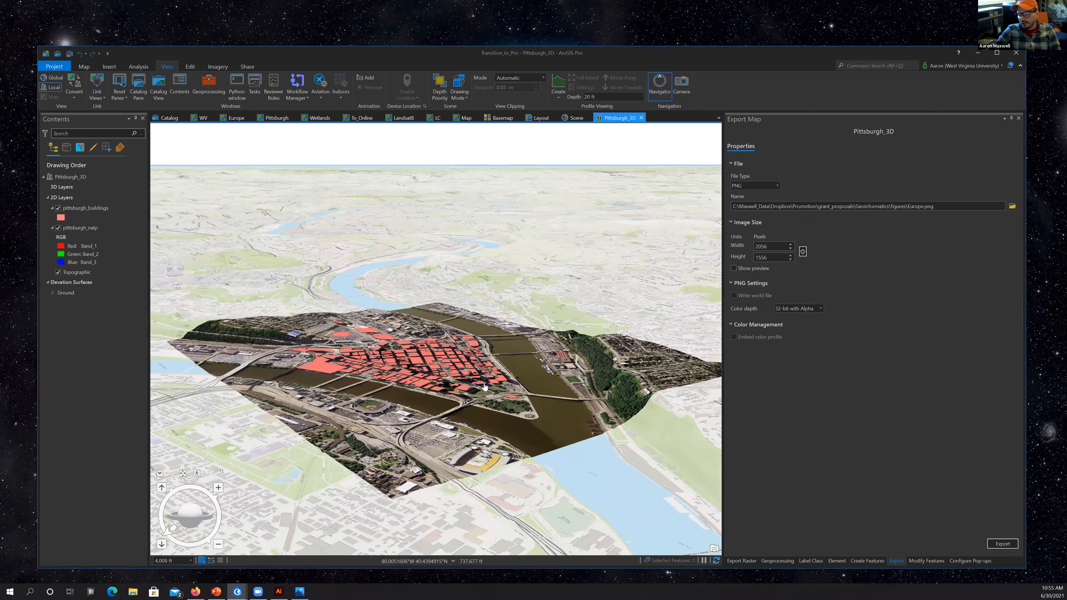
pyautogui.scroll(-2, 432, 390)
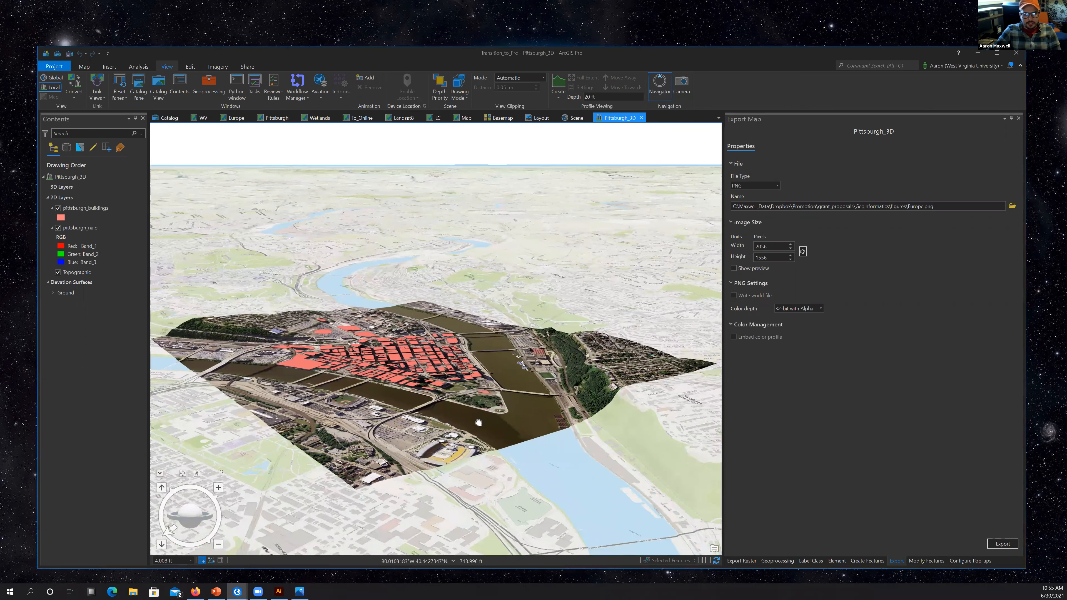
pyautogui.scroll(-1, 481, 424)
pyautogui.scroll(1, 432, 383)
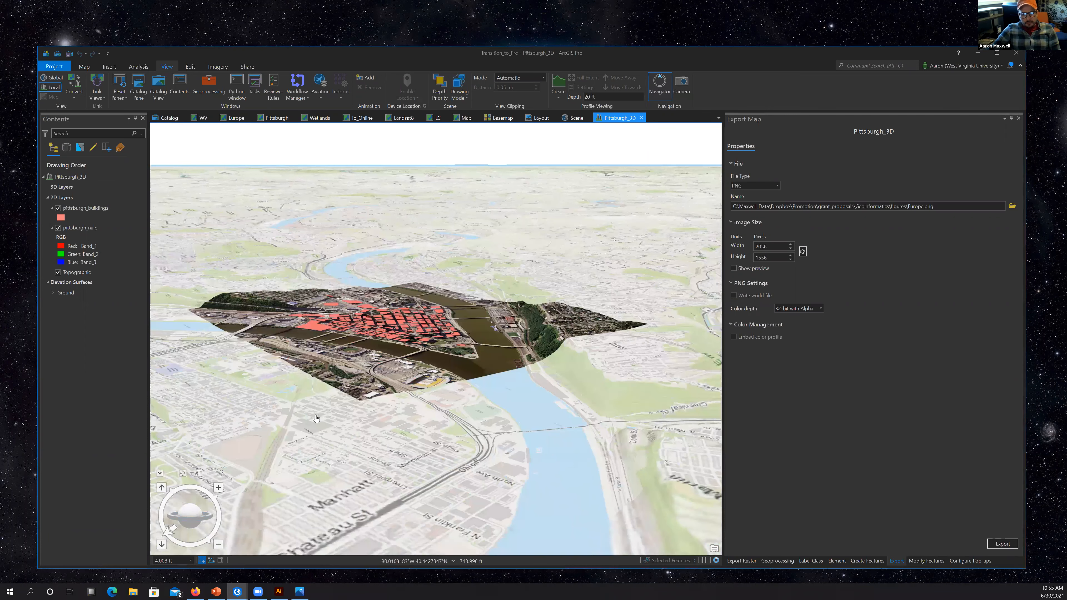
pyautogui.scroll(2, 316, 419)
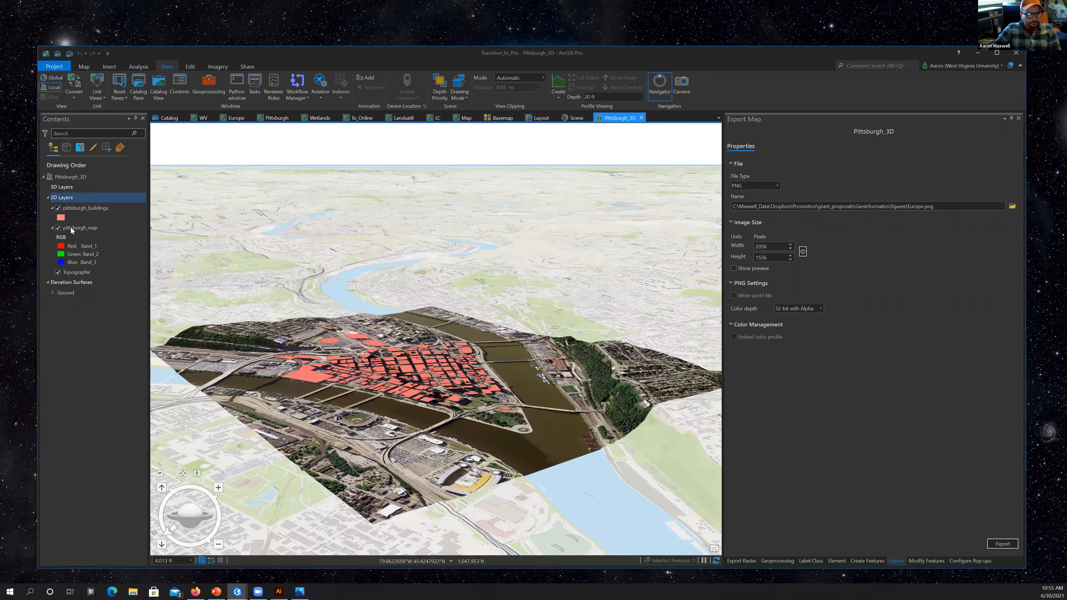
# Extrude the pittsburgh_buildings layer with the Max Height type, using the Max_M field and meters as the unit.
pyautogui.click(74, 210)
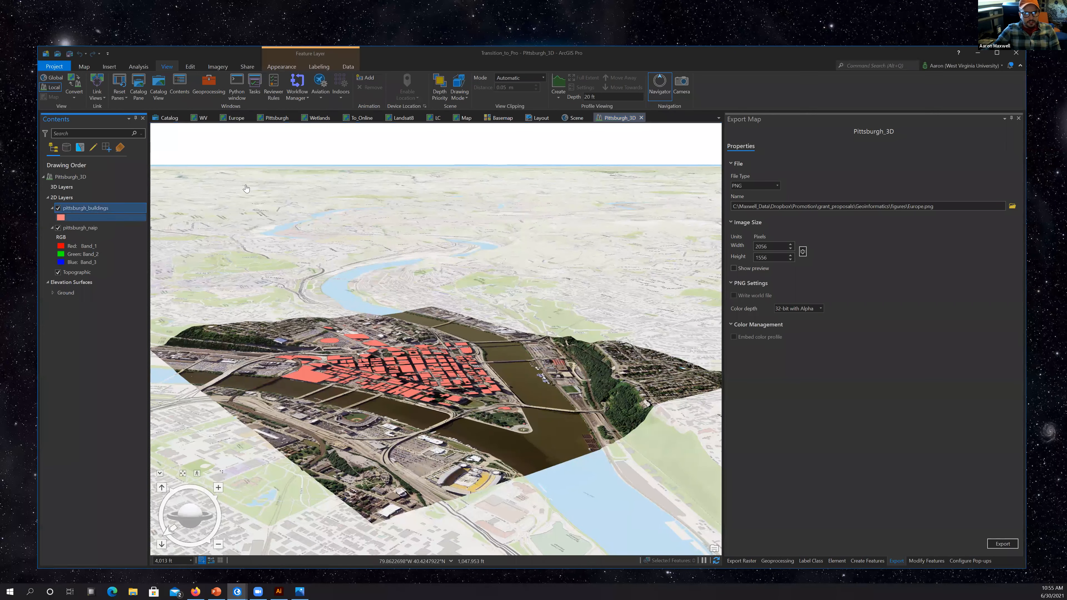
pyautogui.click(287, 67)
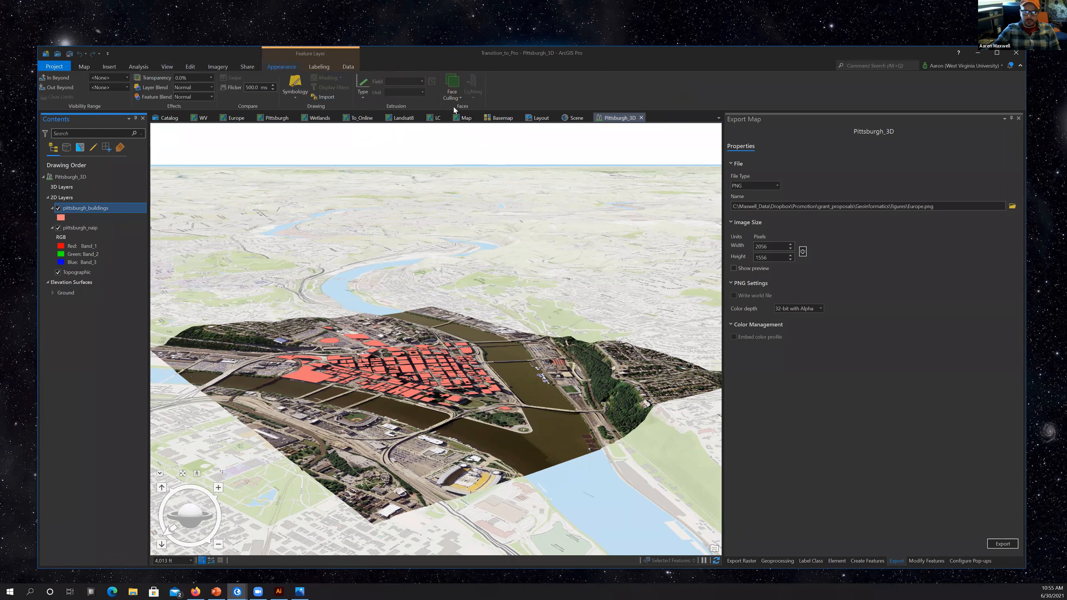
pyautogui.click(363, 97)
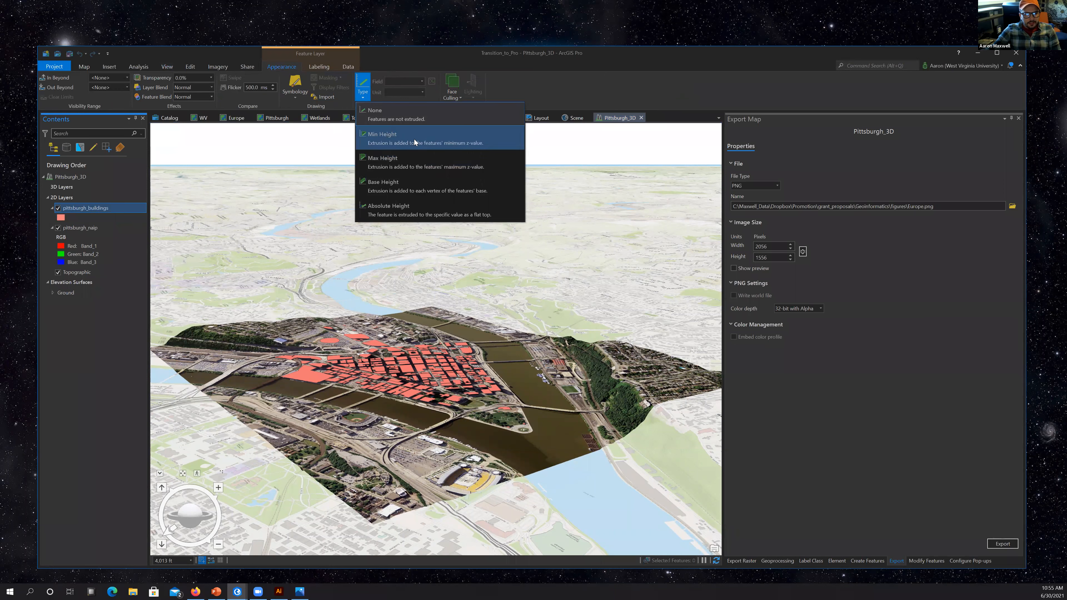
pyautogui.click(406, 168)
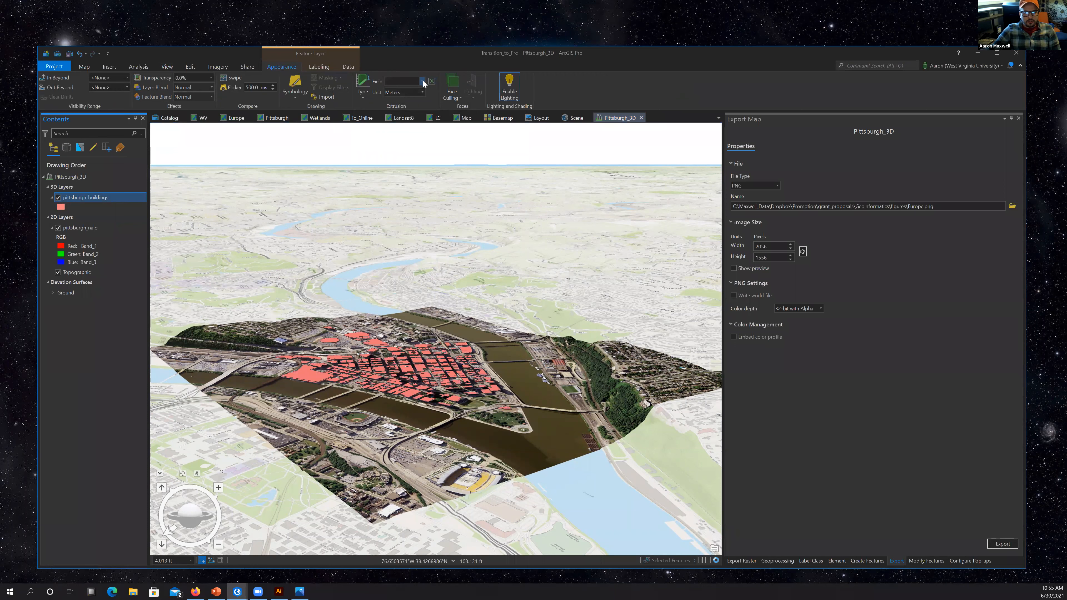
pyautogui.click(422, 82)
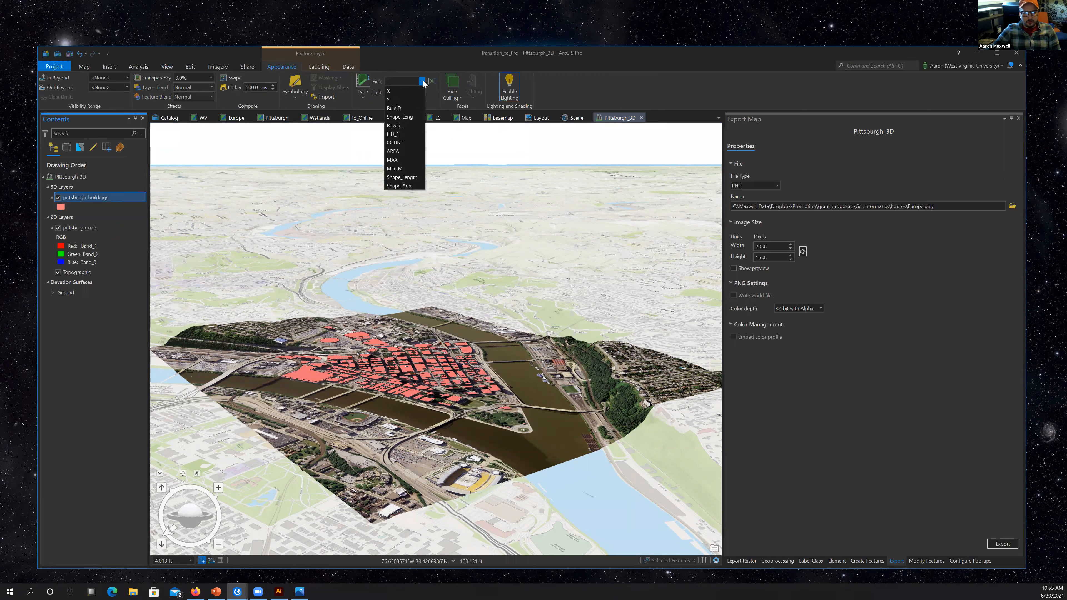
pyautogui.click(410, 169)
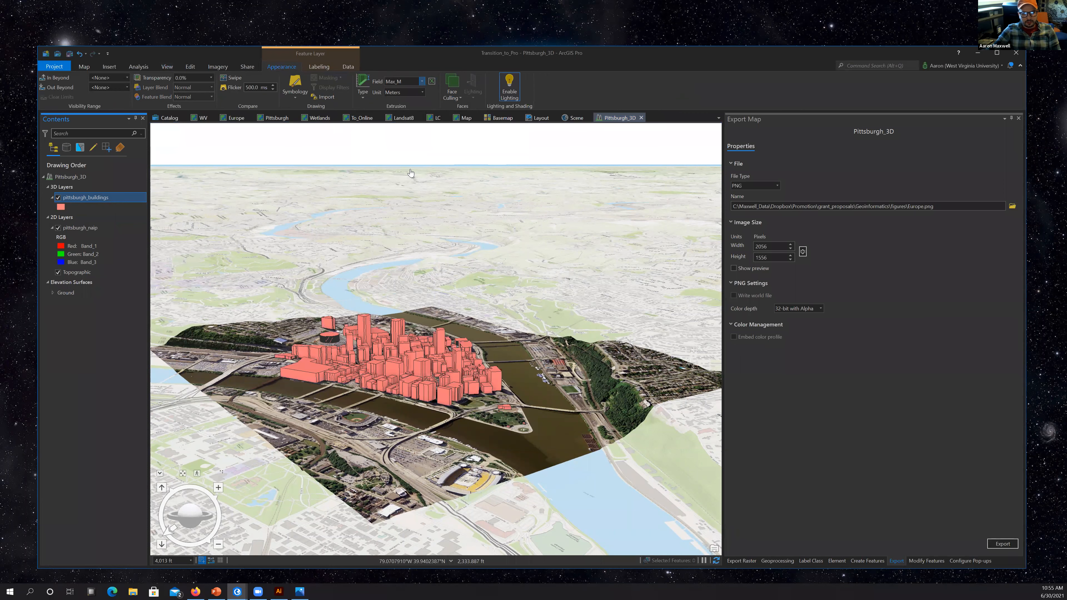
# Examine the extruded Pittsburgh buildings from several distances and angles and compare them with the 2D Pittsburgh map.
pyautogui.moveTo(514, 402); pyautogui.dragTo(531, 395)
pyautogui.scroll(-2, 500, 377)
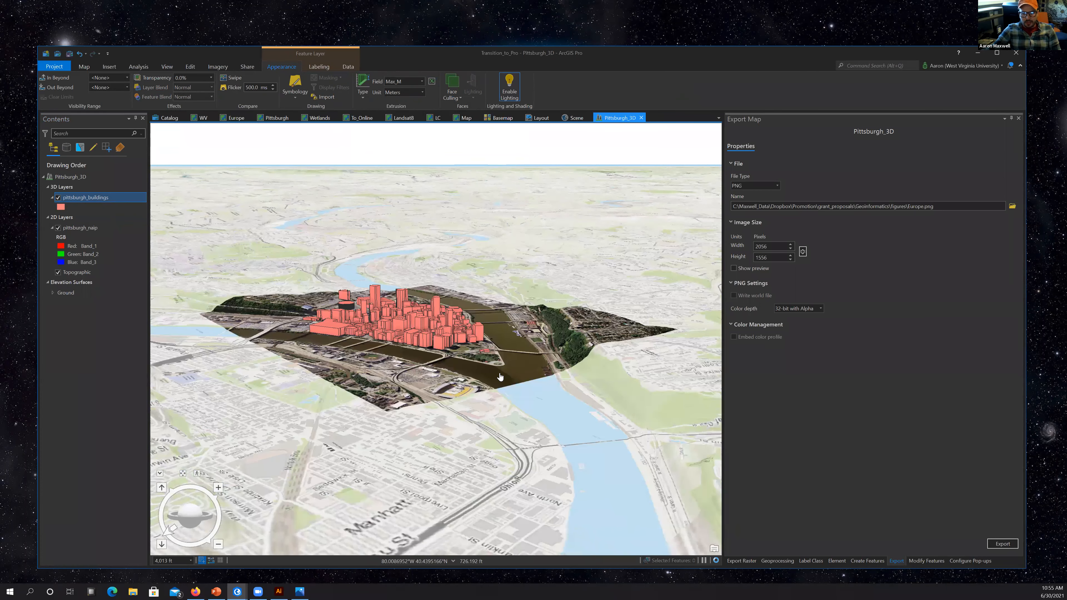
pyautogui.scroll(3, 342, 347)
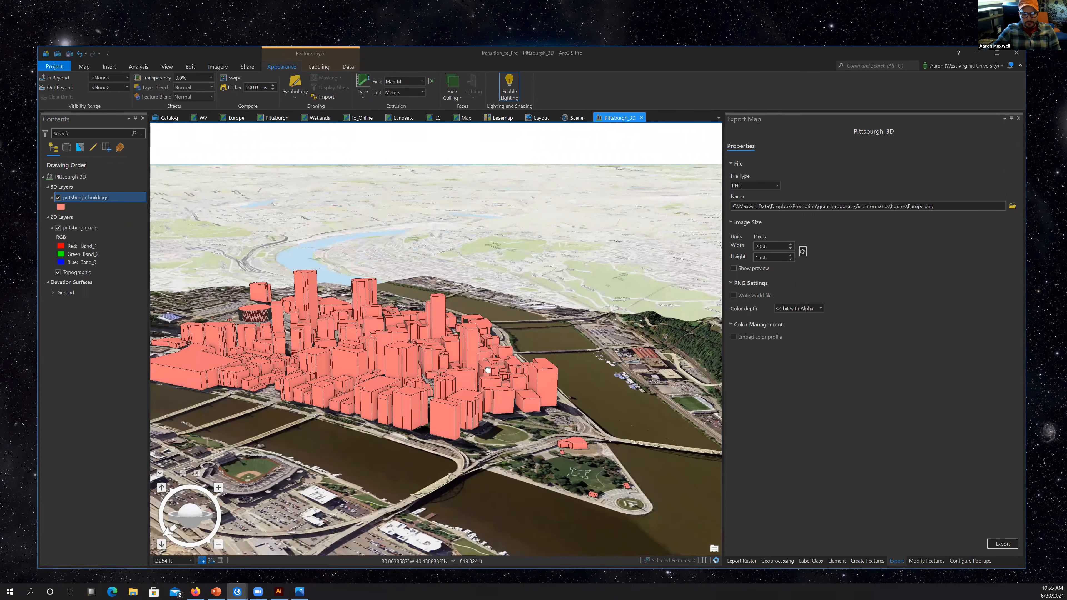
pyautogui.scroll(3, 280, 349)
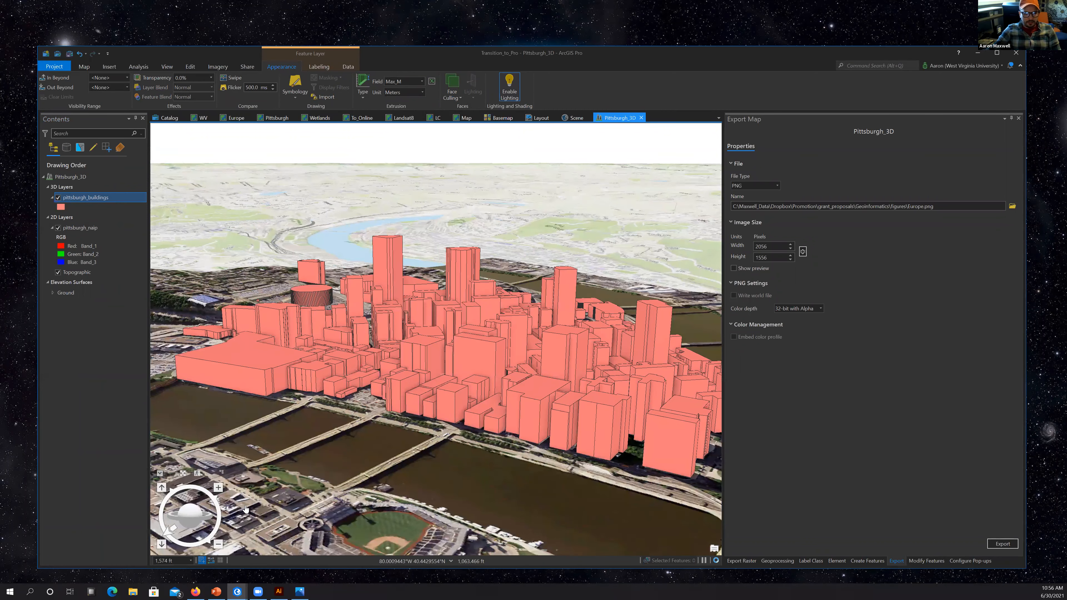
pyautogui.moveTo(196, 515); pyautogui.dragTo(171, 520)
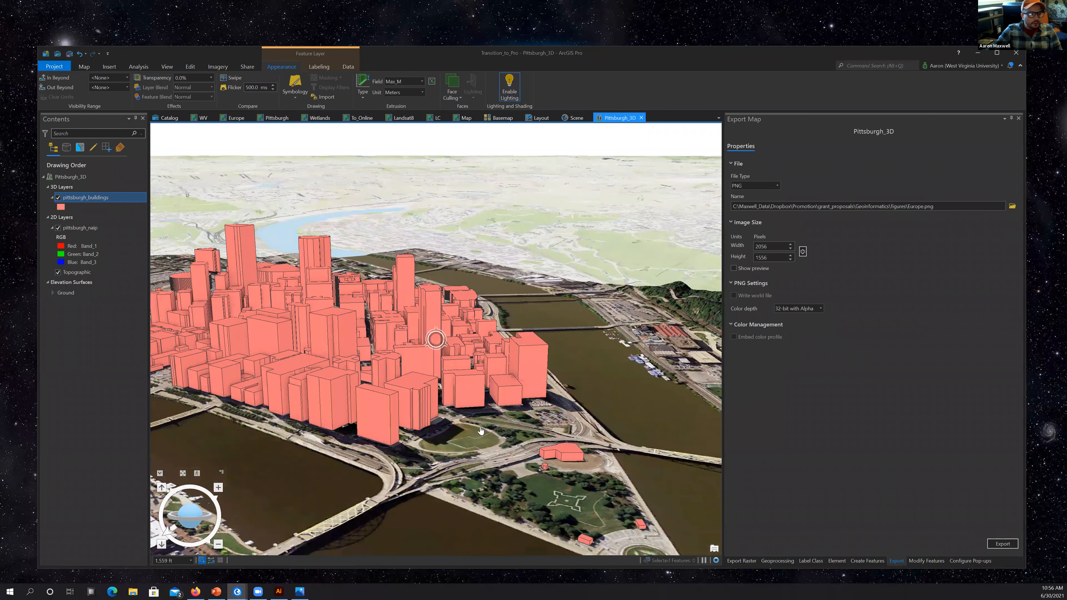
pyautogui.moveTo(378, 382); pyautogui.dragTo(485, 432)
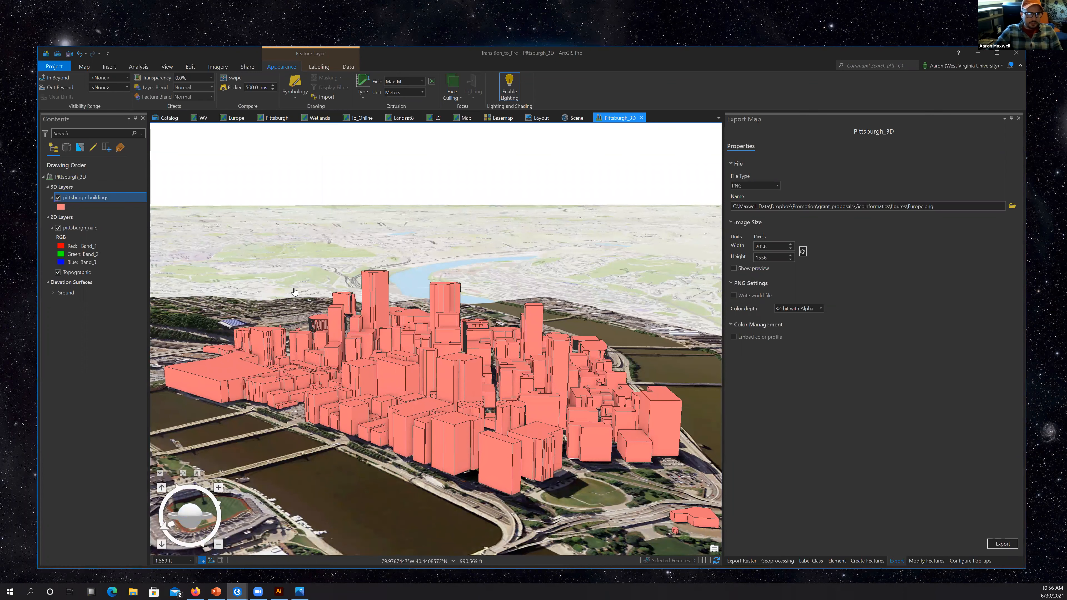
pyautogui.click(269, 119)
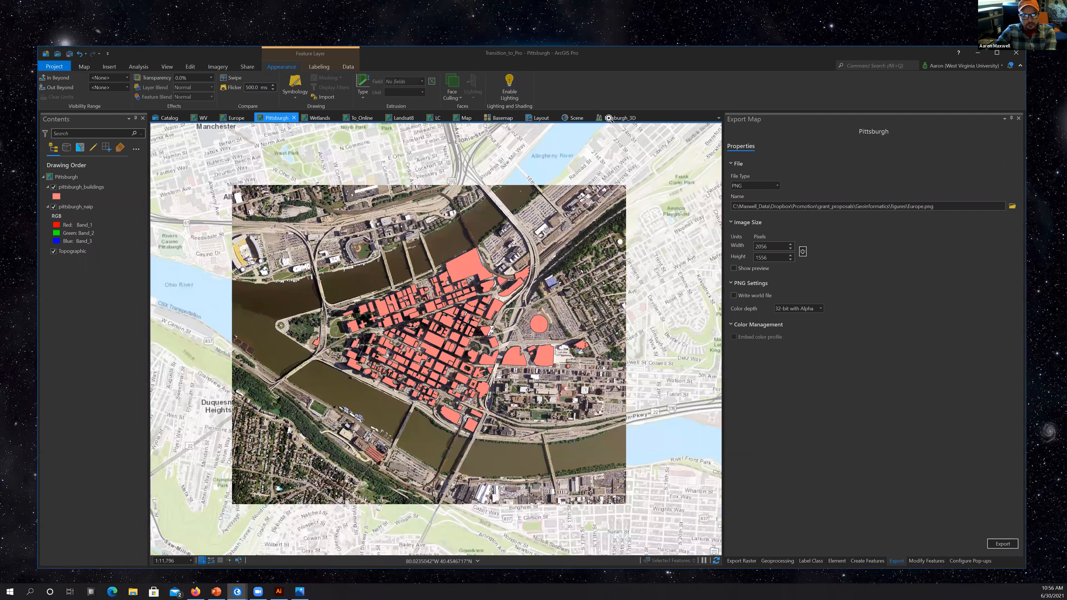
pyautogui.click(610, 118)
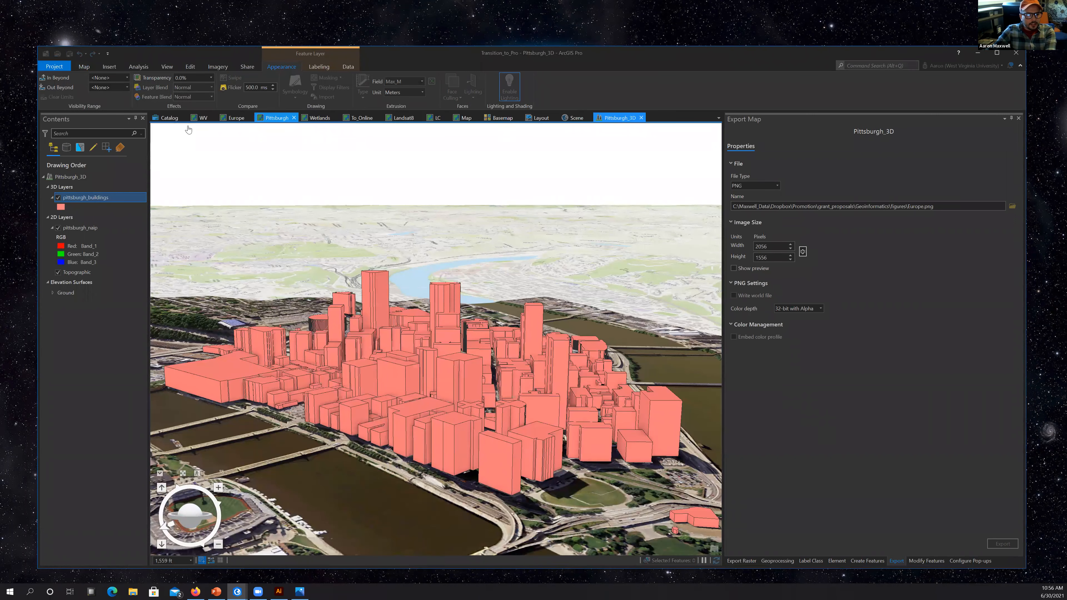
# Close all open views except Catalog, the Pittsburgh map and the Pittsburgh_3D scene.
pyautogui.click(204, 118)
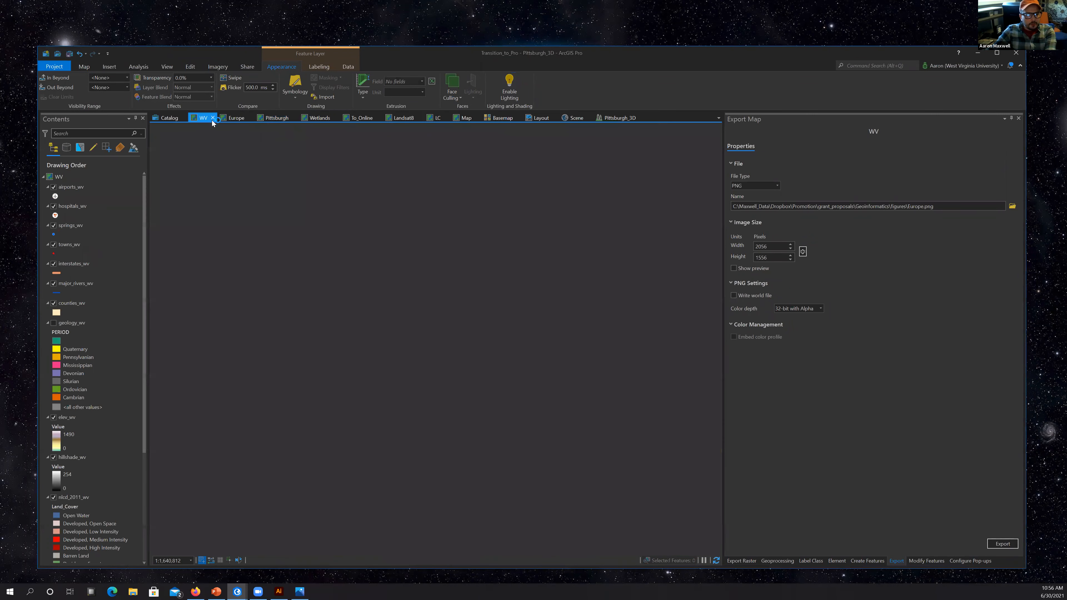
pyautogui.click(212, 118)
pyautogui.click(220, 118)
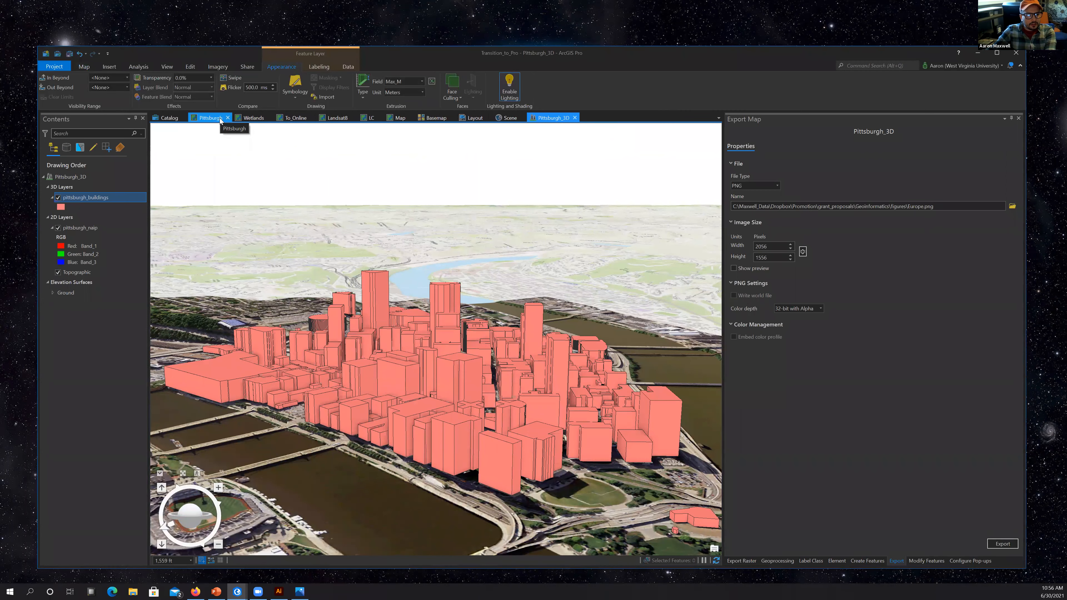
pyautogui.click(269, 118)
pyautogui.click(270, 118)
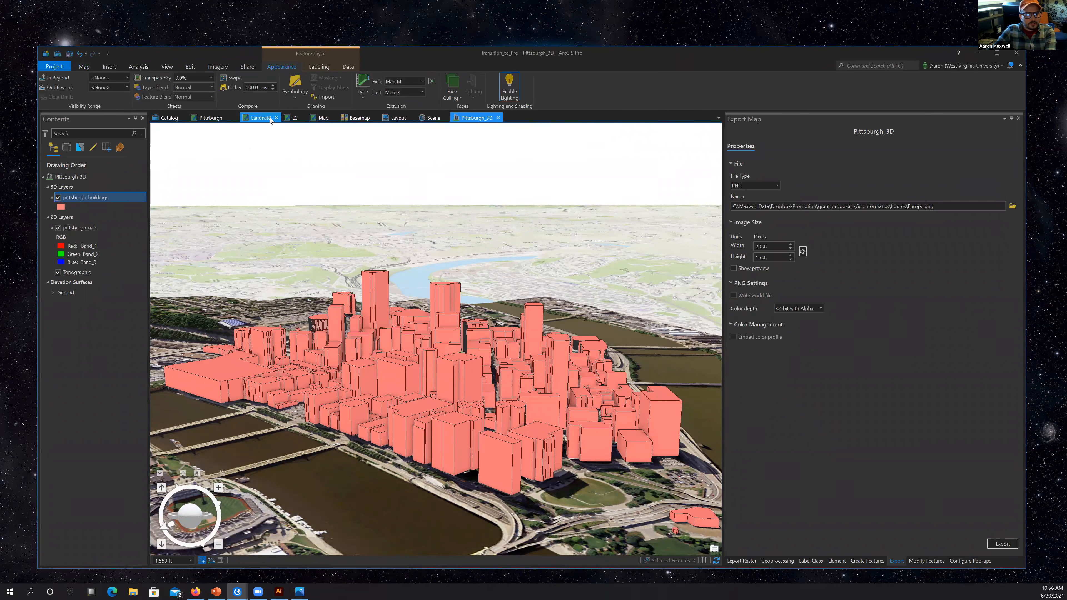
pyautogui.click(269, 118)
pyautogui.click(288, 118)
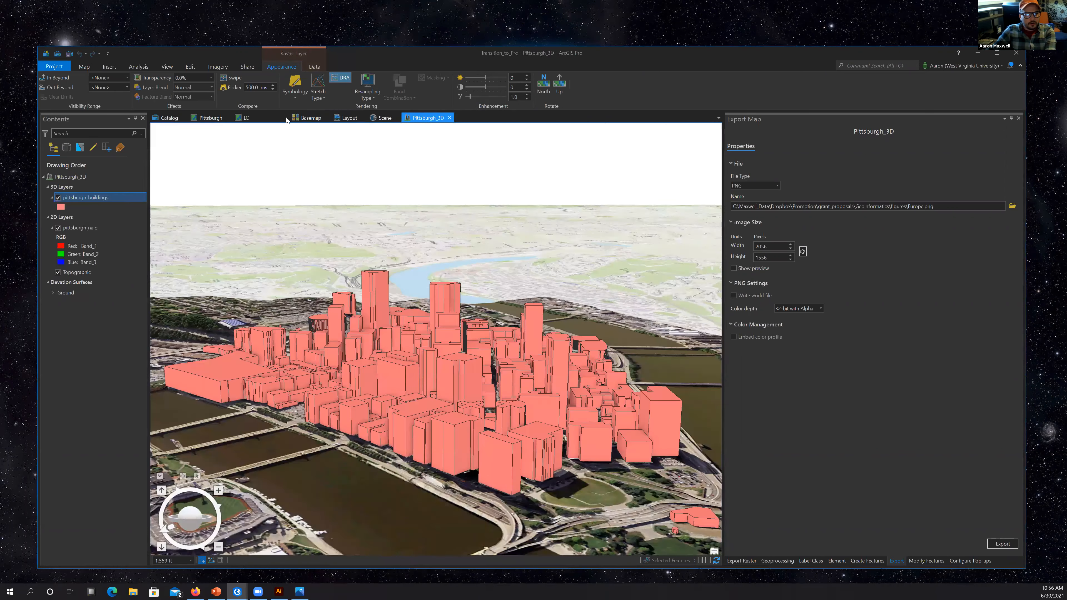
pyautogui.click(295, 119)
pyautogui.click(296, 119)
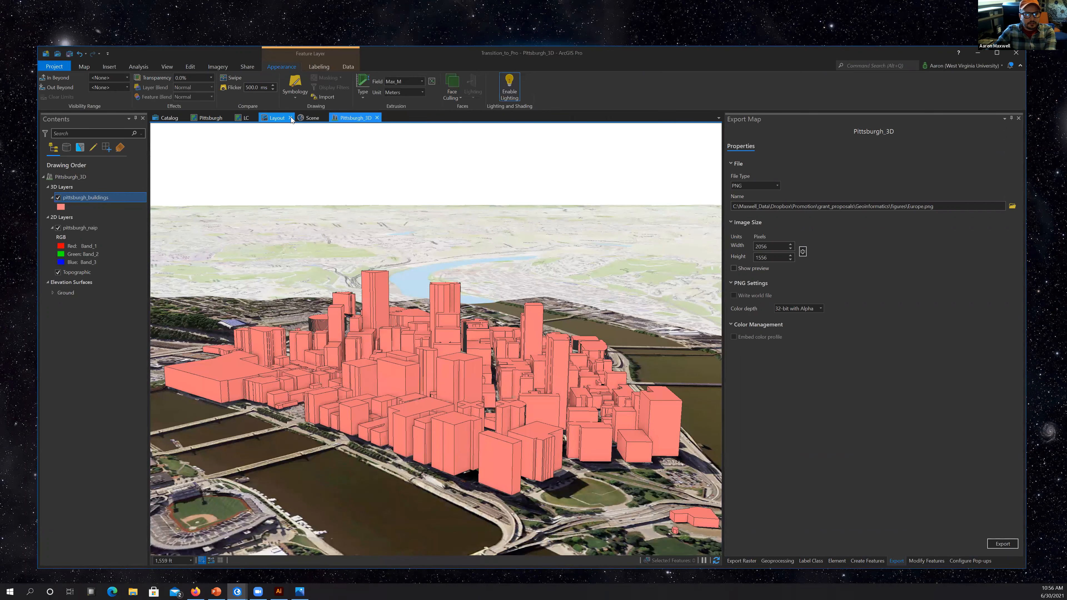
pyautogui.click(291, 118)
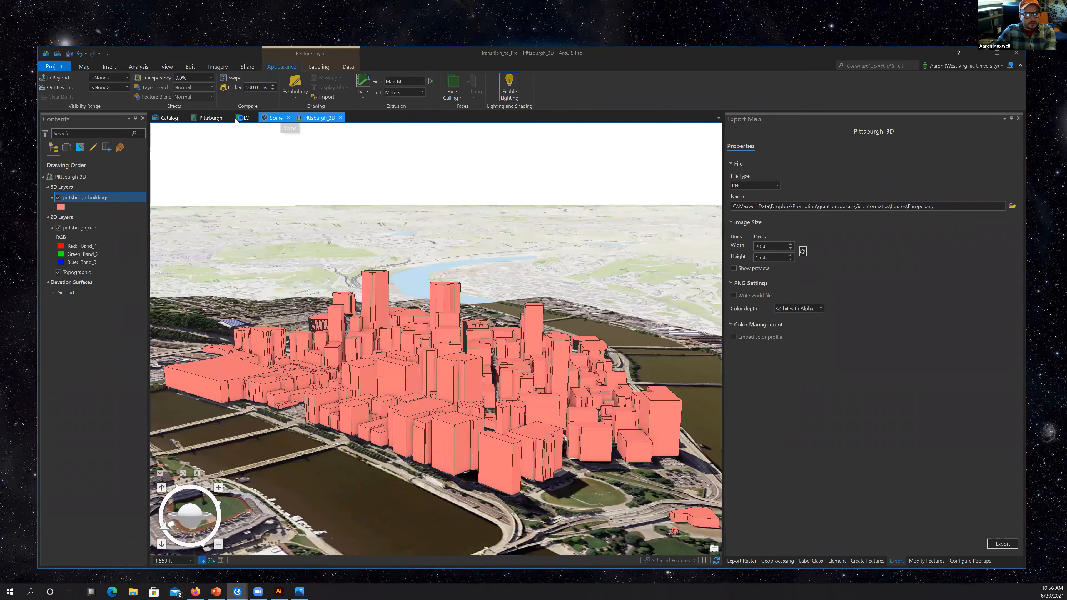
pyautogui.click(251, 118)
pyautogui.click(251, 118)
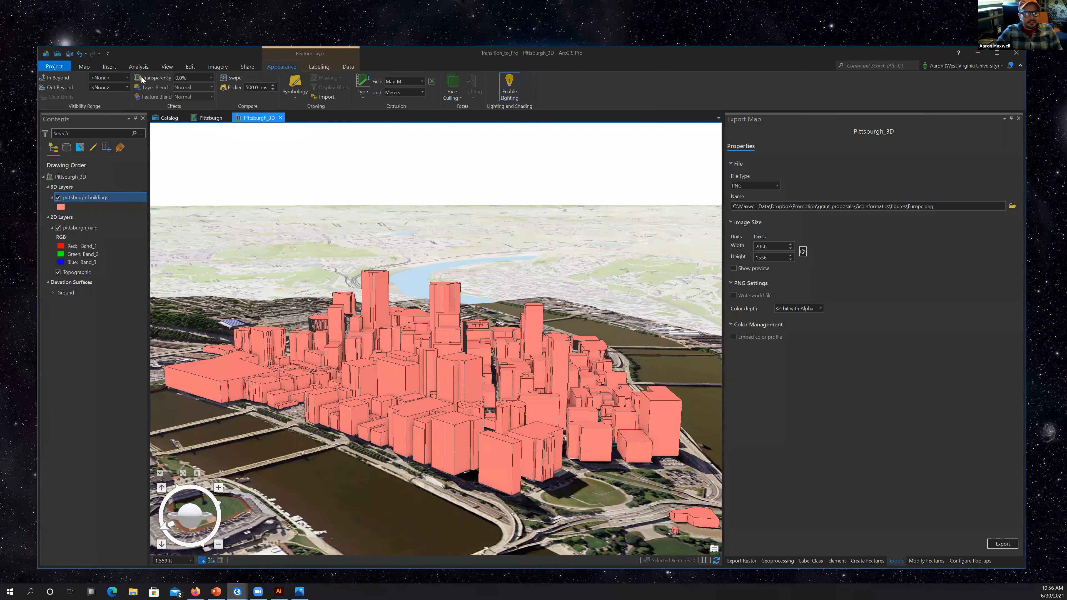
# Link the views by center and scale, and dock the Pittsburgh map side by side with the Pittsburgh_3D scene.
pyautogui.click(166, 67)
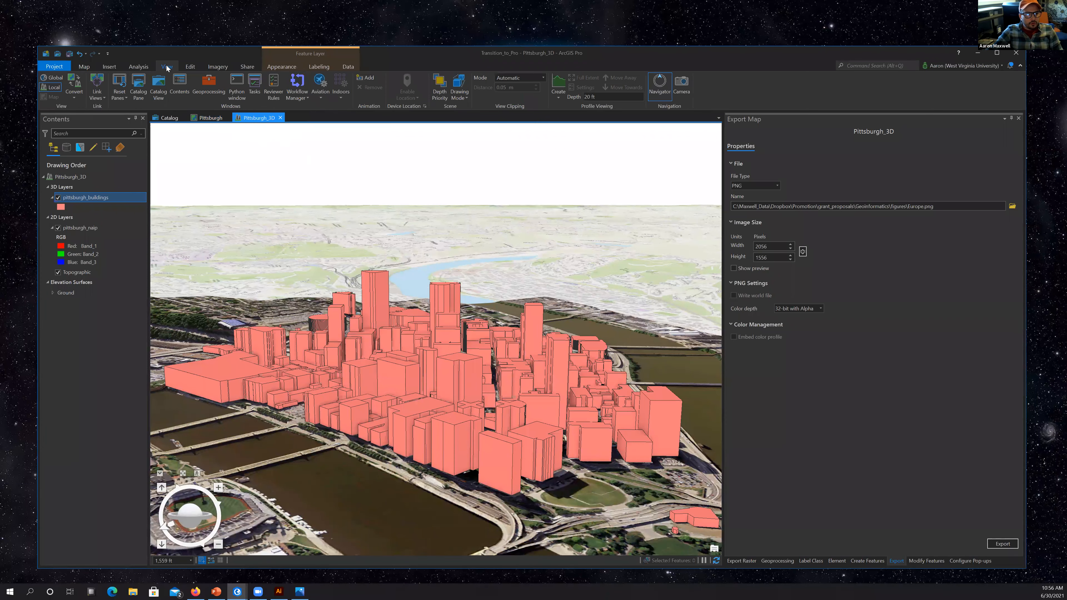
pyautogui.click(104, 99)
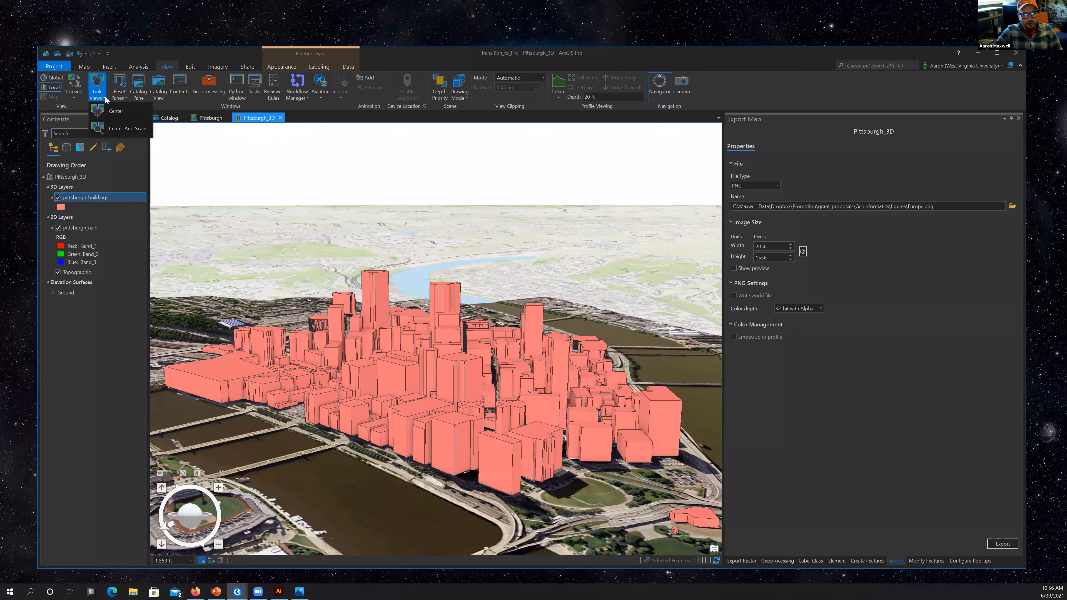
pyautogui.click(128, 132)
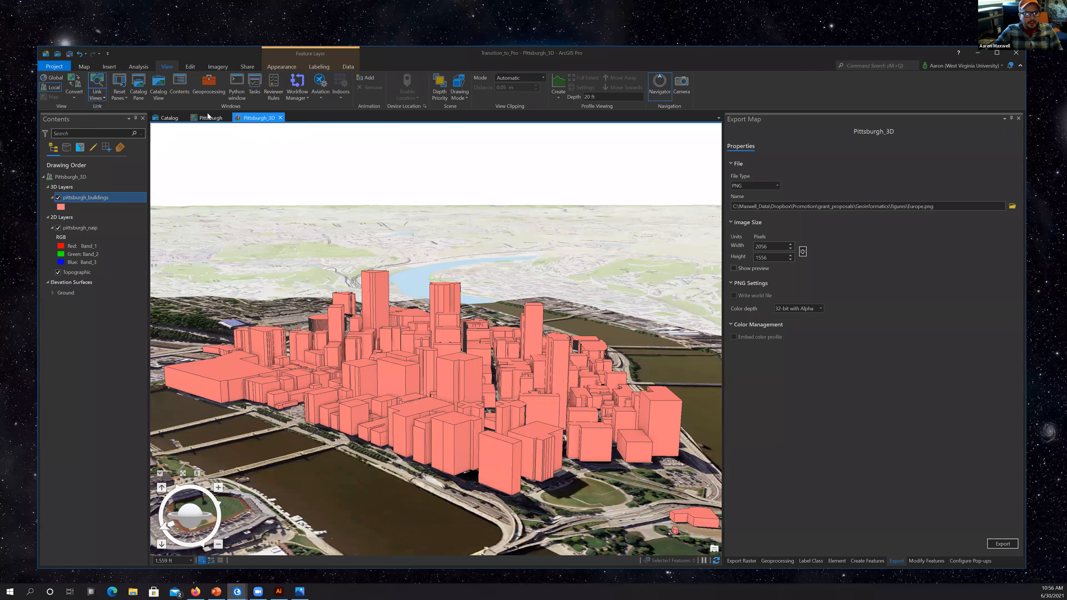
pyautogui.moveTo(210, 118); pyautogui.dragTo(219, 131)
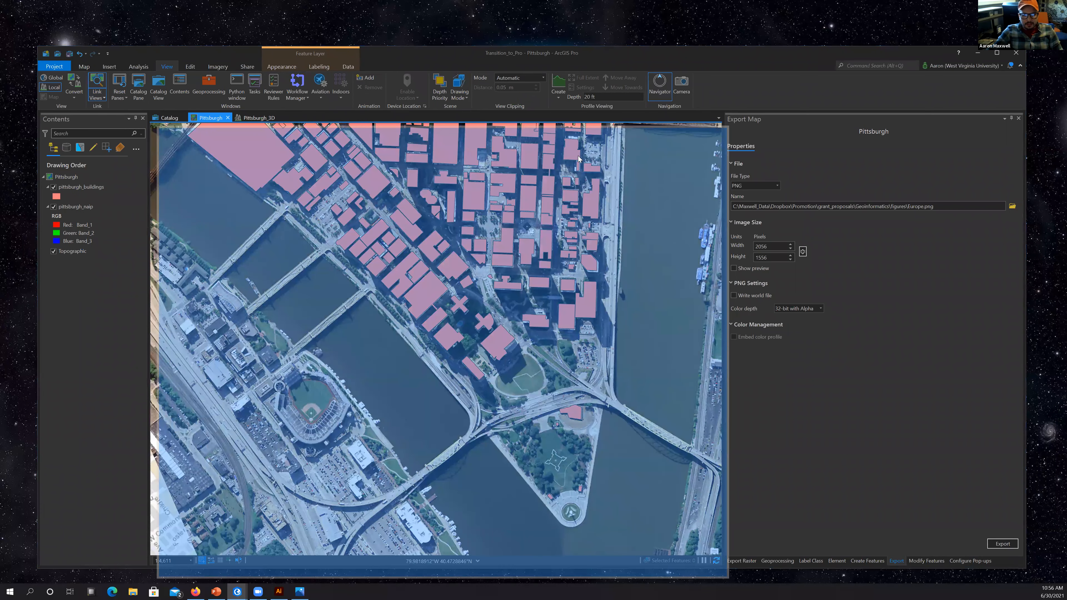
pyautogui.moveTo(451, 339); pyautogui.dragTo(452, 339)
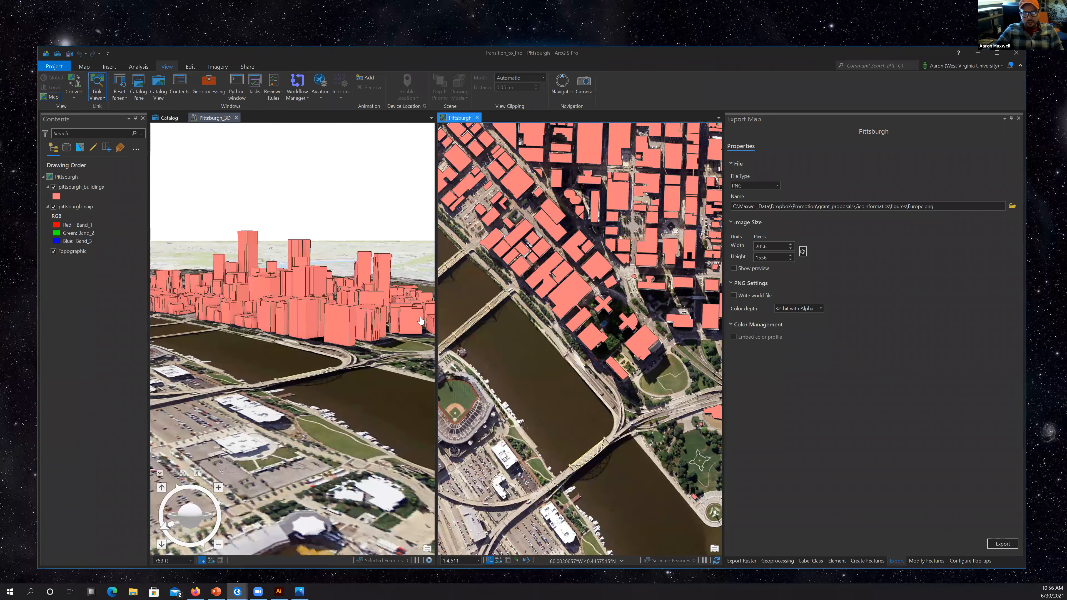
# Pan and zoom out the Pittsburgh_3D scene to check how the linked 2D map follows.
pyautogui.moveTo(371, 363); pyautogui.dragTo(396, 300)
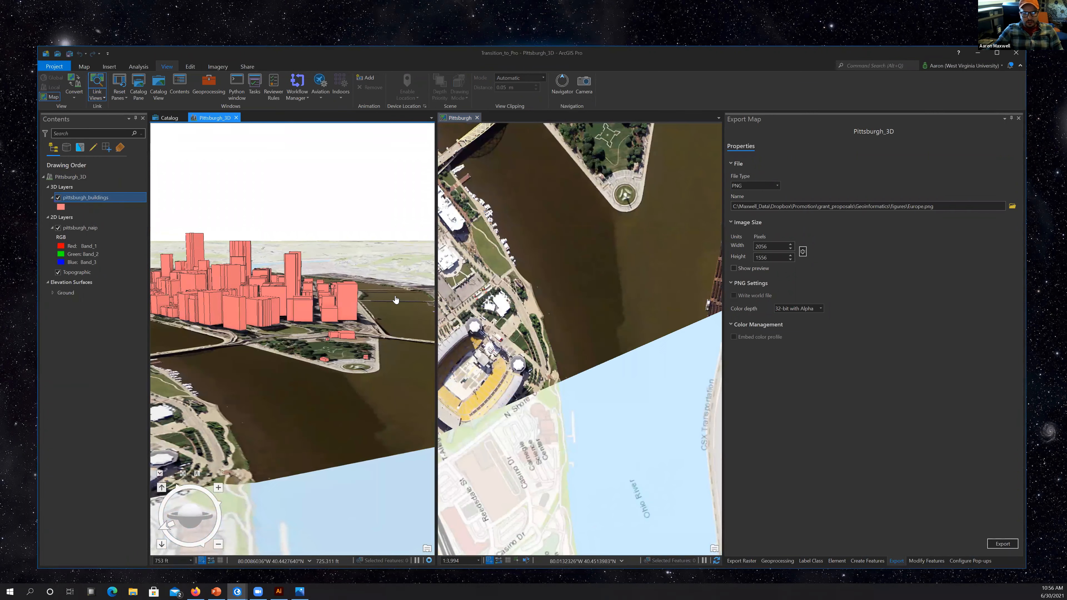
pyautogui.scroll(-3, 342, 328)
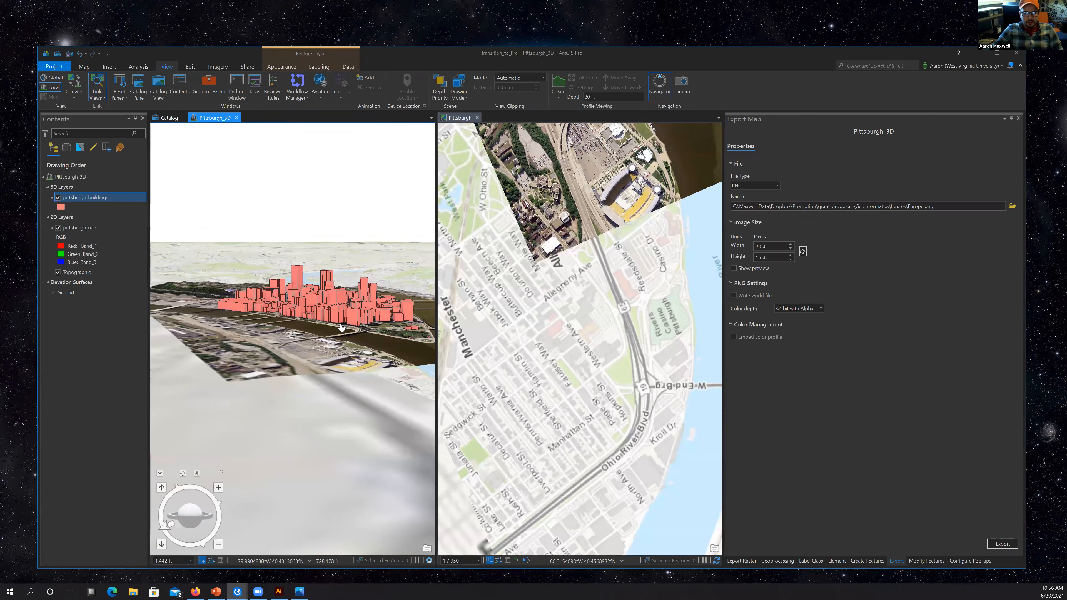
pyautogui.scroll(-3, 342, 332)
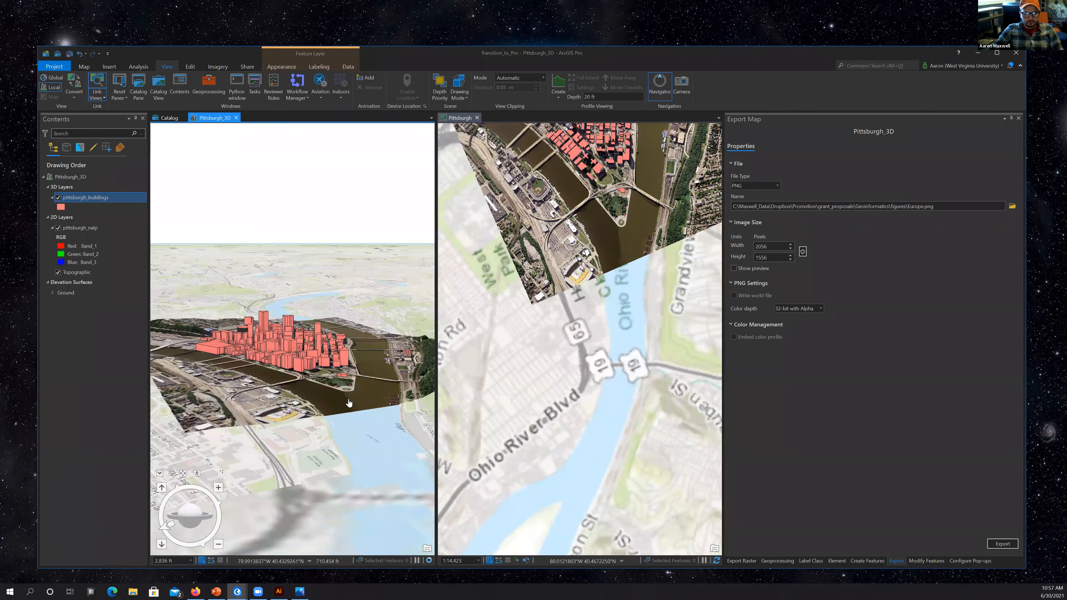
pyautogui.moveTo(369, 400); pyautogui.dragTo(328, 382)
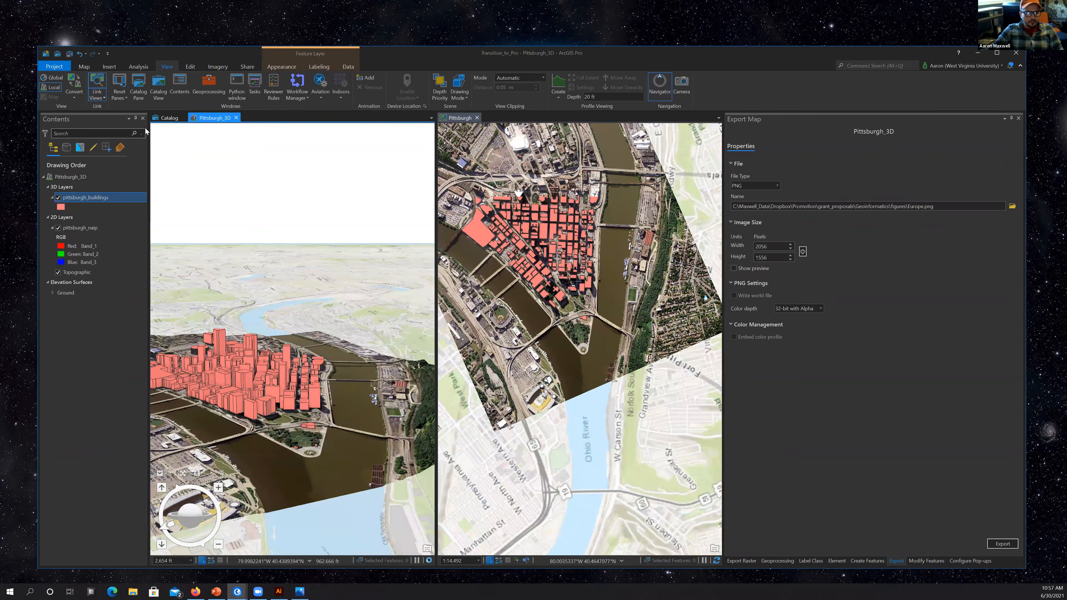
# Switch the view link to Center only and test it by panning and zooming the Pittsburgh map.
pyautogui.click(98, 97)
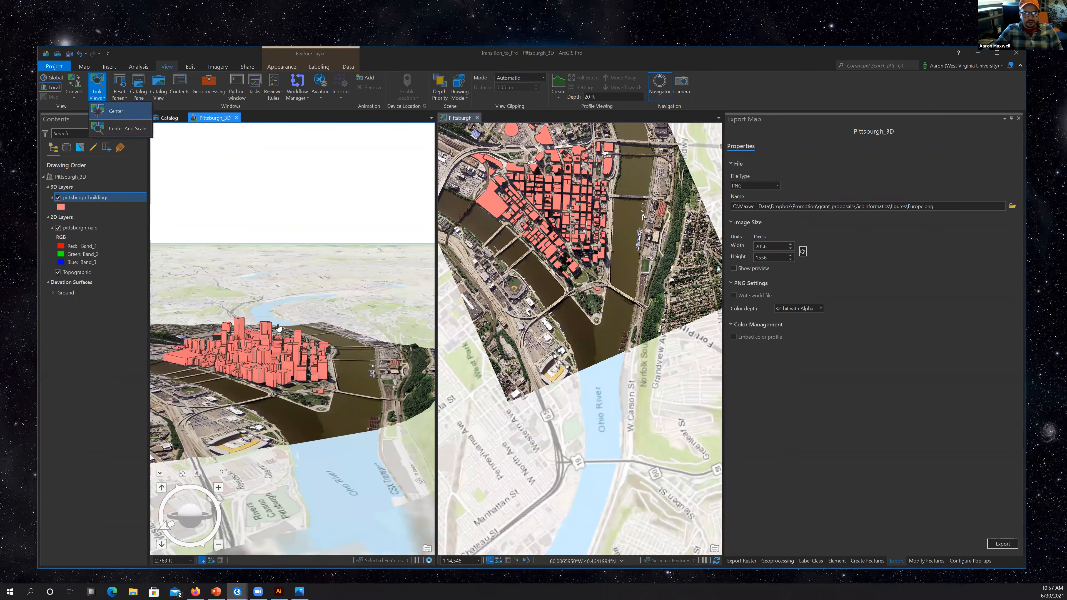
pyautogui.click(121, 113)
pyautogui.moveTo(575, 230); pyautogui.dragTo(591, 276)
pyautogui.scroll(3, 592, 277)
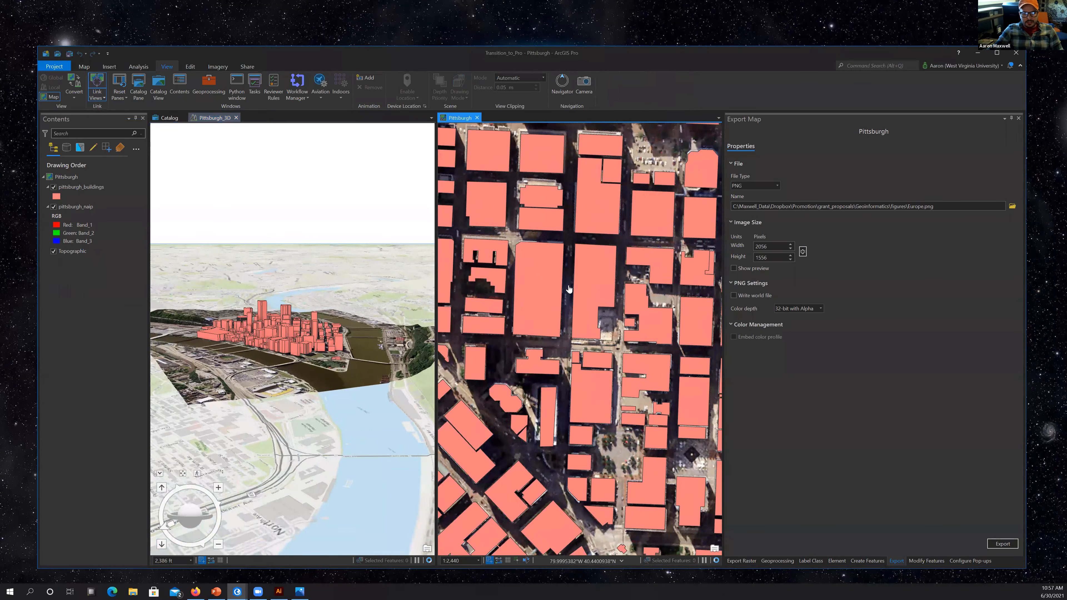
pyautogui.scroll(-2, 563, 348)
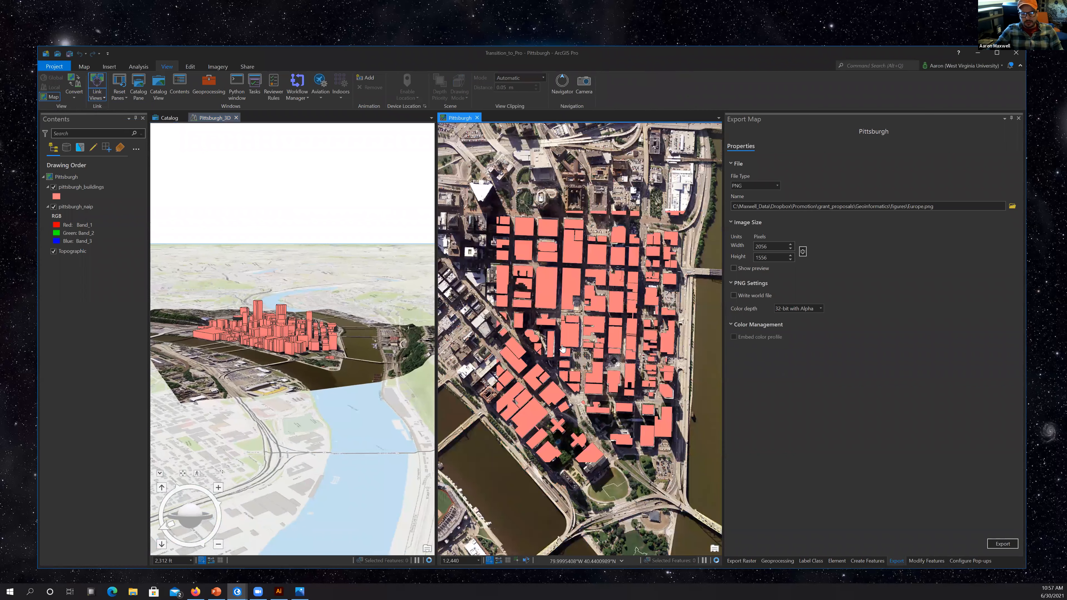
pyautogui.scroll(2, 573, 346)
pyautogui.scroll(2, 525, 343)
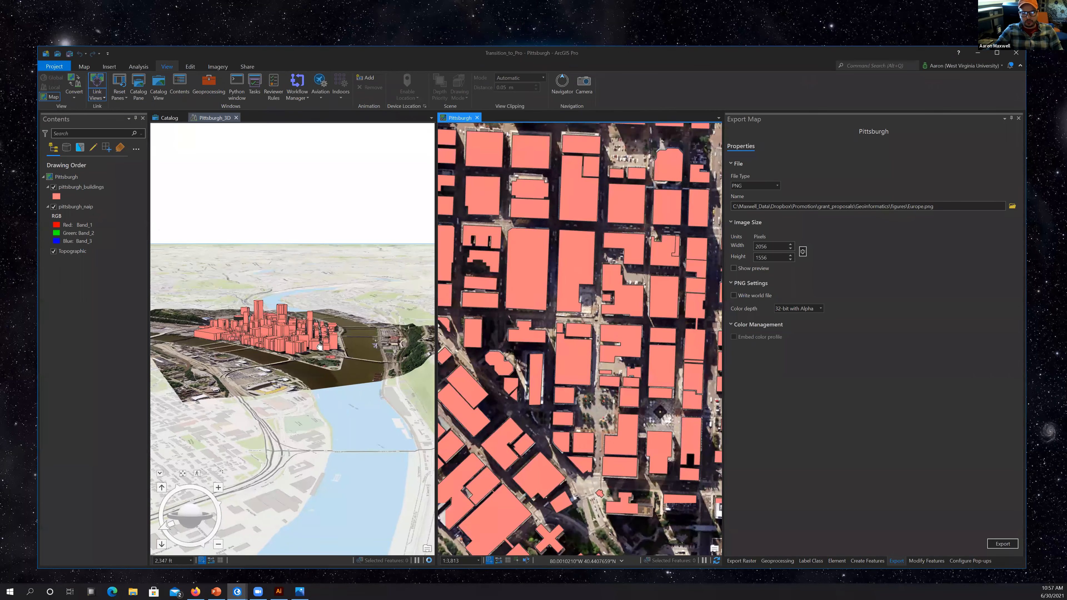
pyautogui.scroll(2, 658, 307)
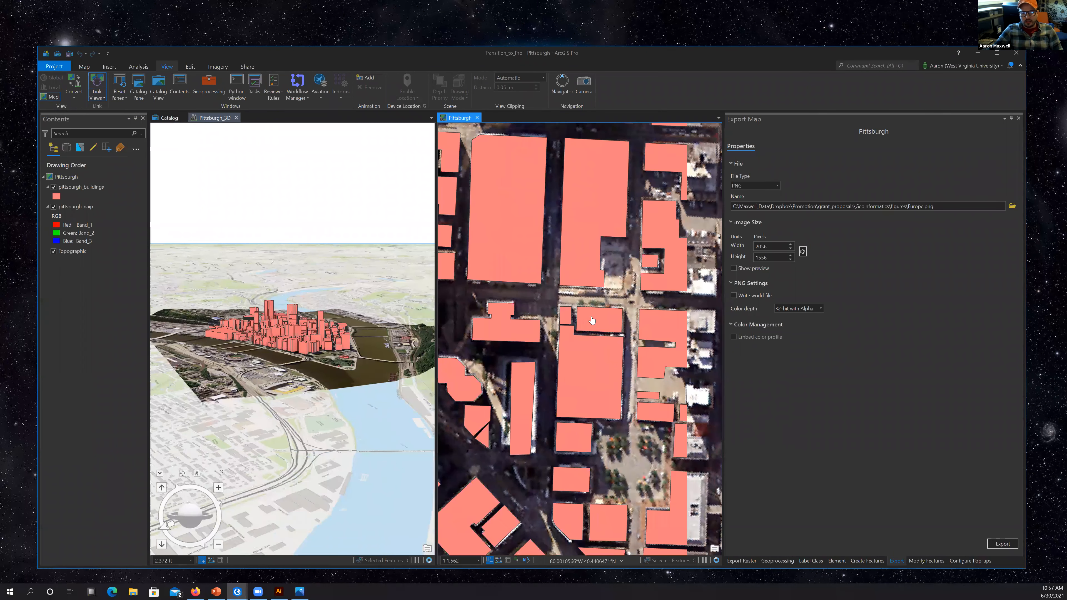
# Link the views by center and scale again and test it by zooming the Pittsburgh map in and out.
pyautogui.click(98, 95)
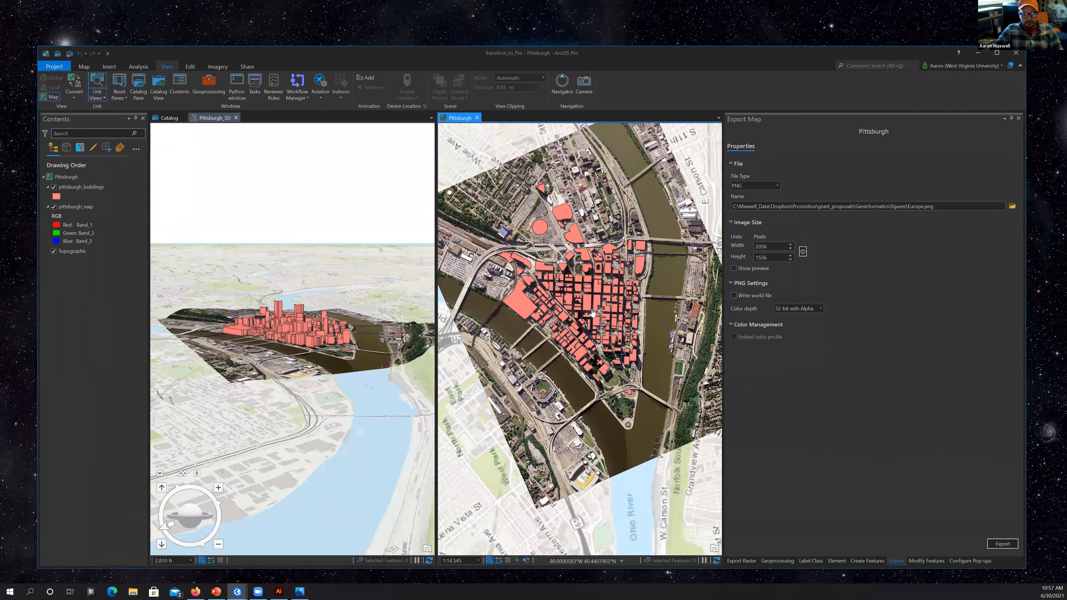
pyautogui.scroll(5, 592, 312)
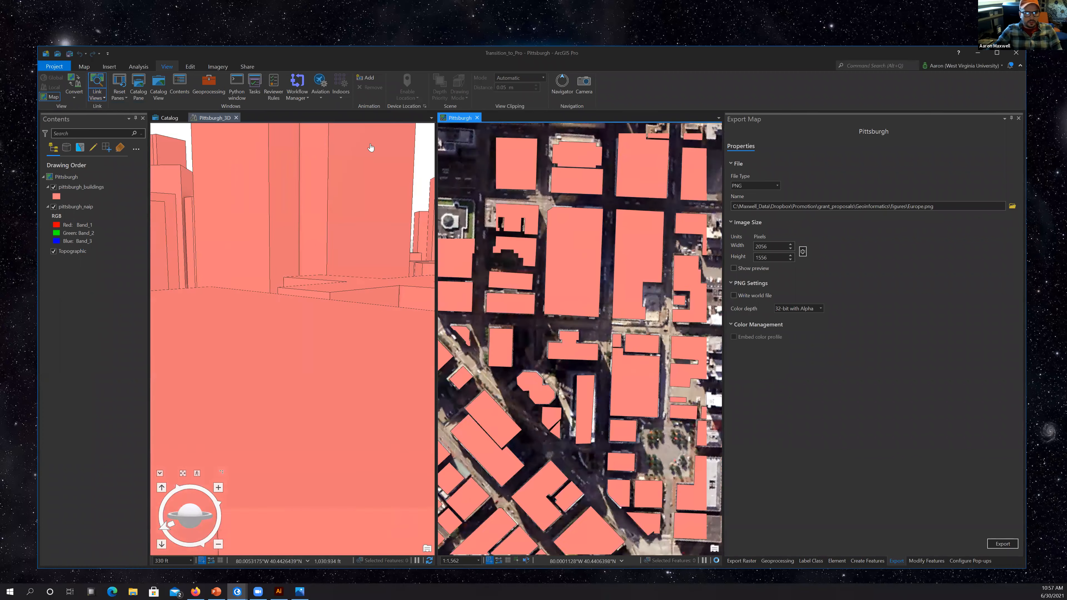
pyautogui.scroll(-7, 370, 147)
pyautogui.click(98, 97)
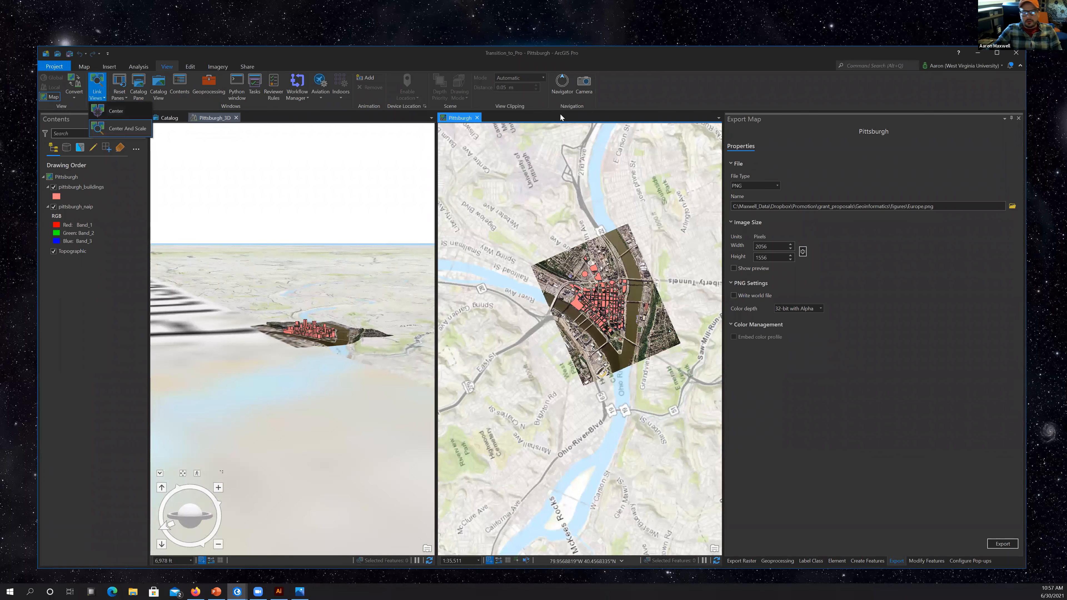
# Close the Pittsburgh map view and the Pittsburgh_3D scene, leaving only the Catalog view open.
pyautogui.click(468, 120)
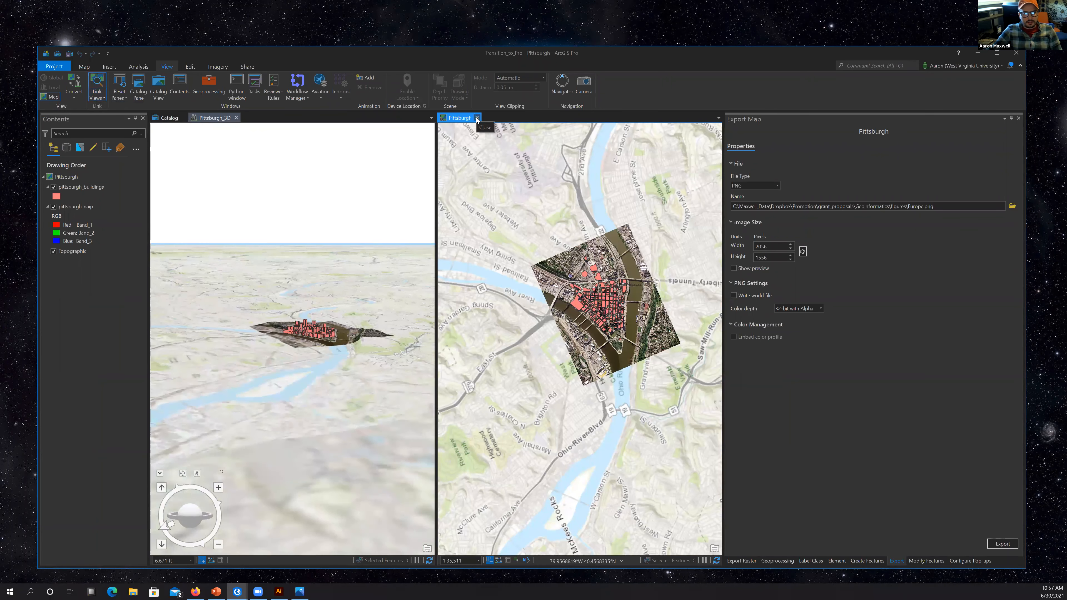
pyautogui.click(477, 118)
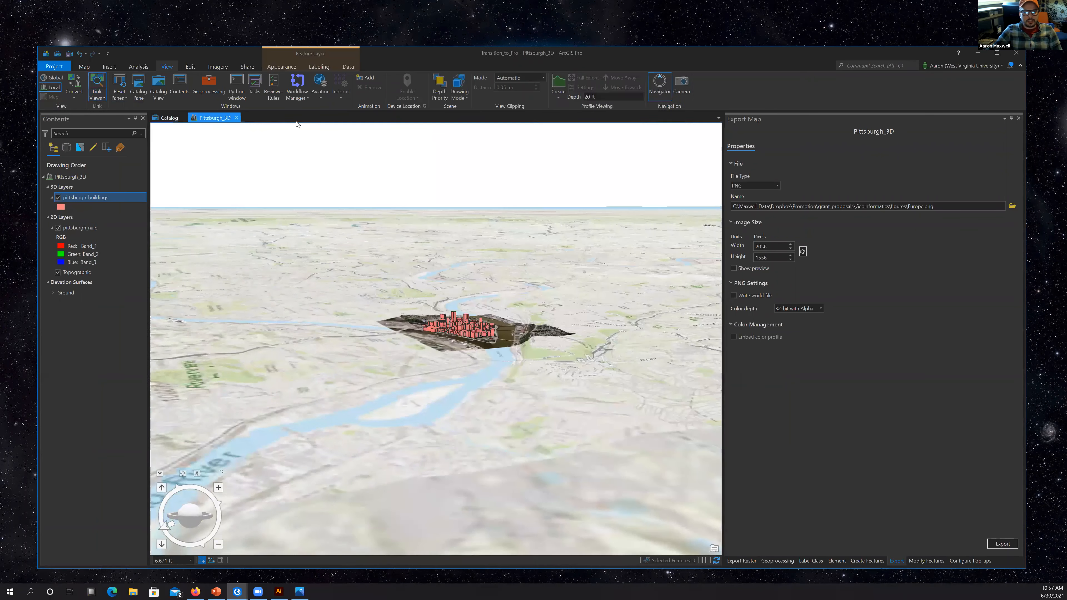
pyautogui.click(236, 118)
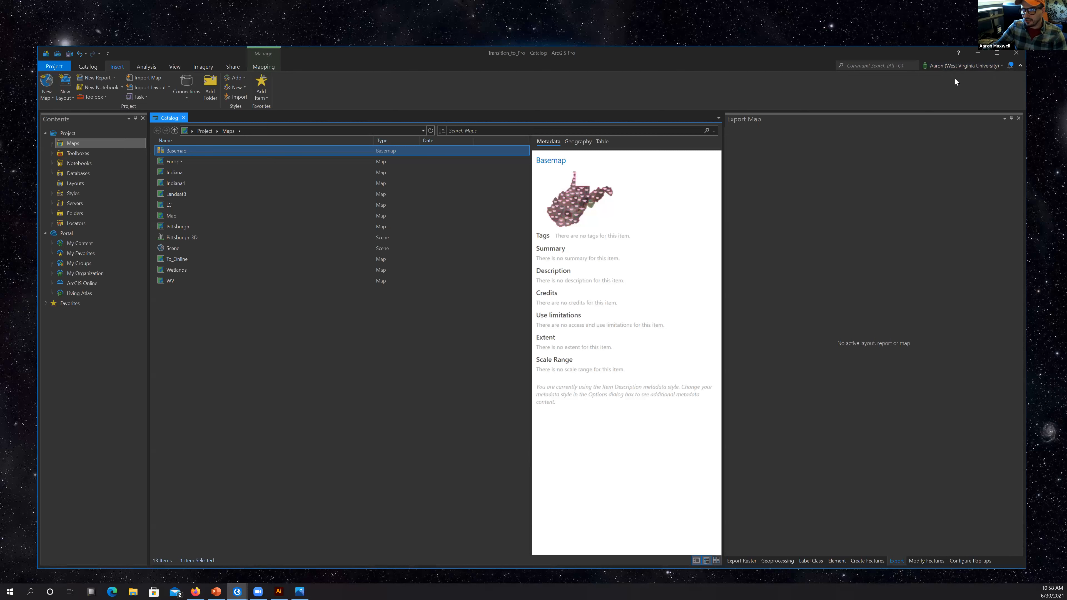
# Check which portal account and organization are signed in.
pyautogui.click(962, 68)
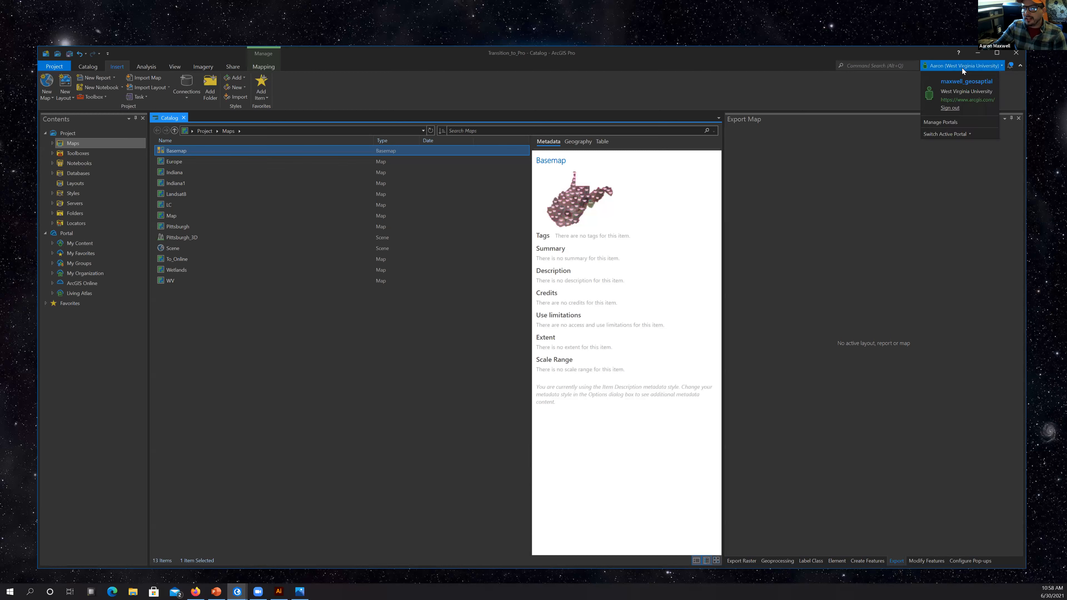
pyautogui.click(846, 164)
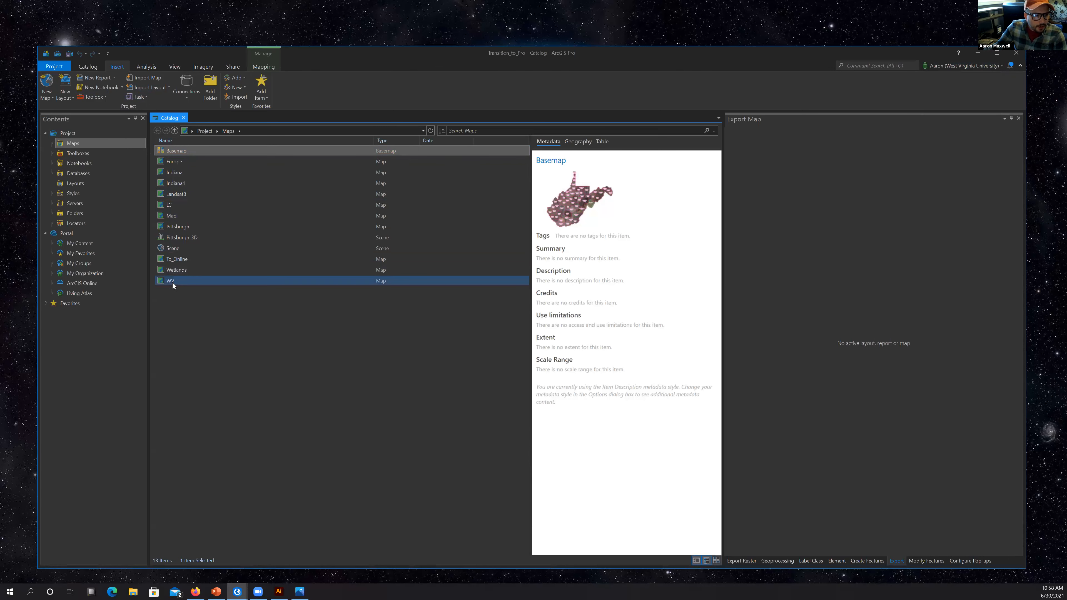
# Open the To_Online map from the project's maps and frame the Indiana counties in the view.
pyautogui.doubleClick(176, 259)
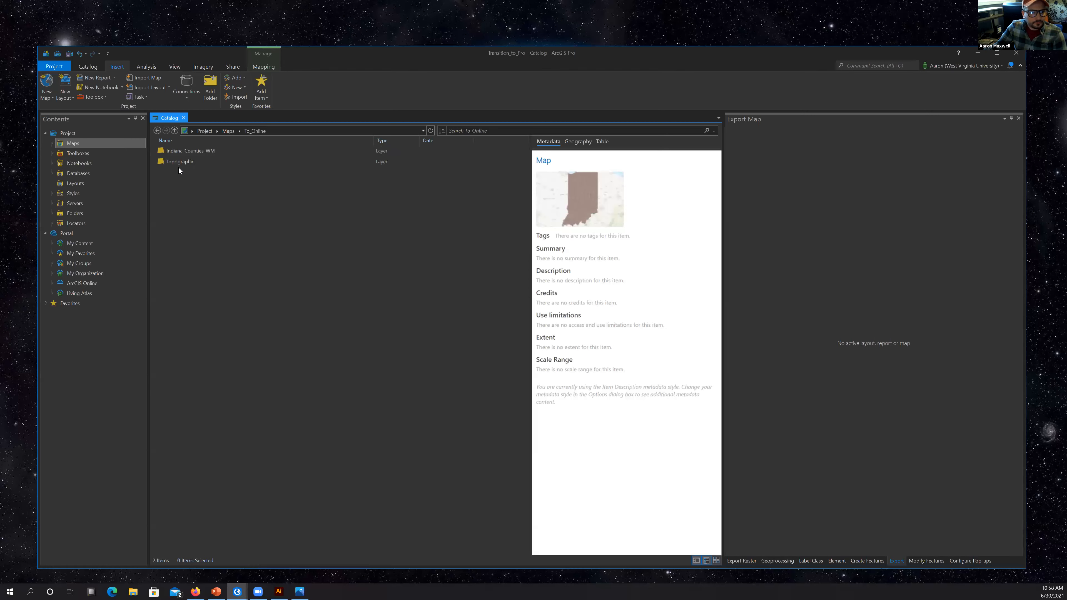
pyautogui.click(157, 131)
pyautogui.rightClick(170, 258)
pyautogui.click(189, 265)
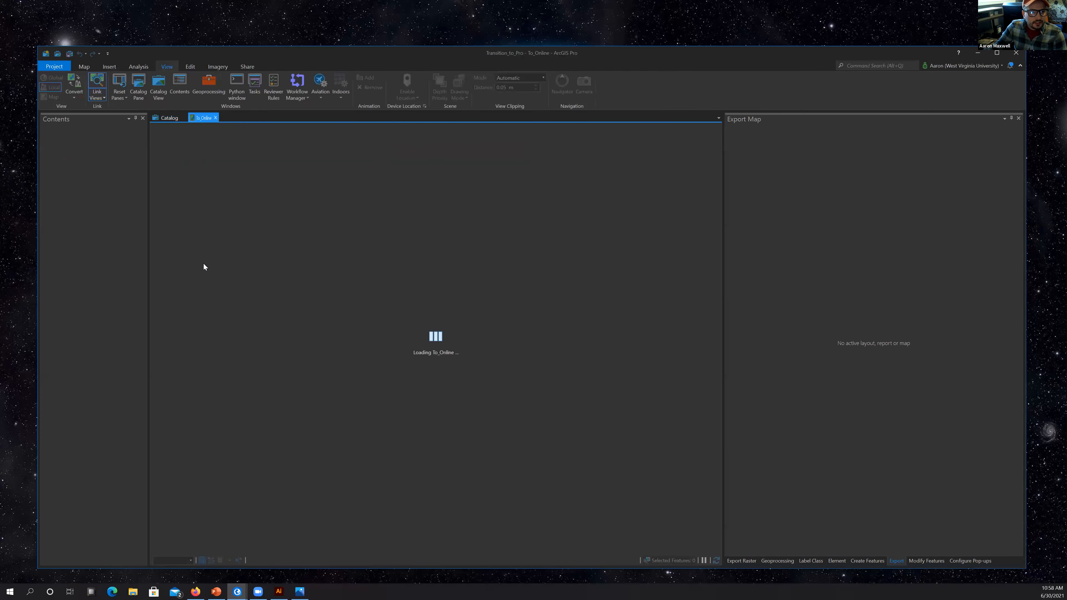
pyautogui.scroll(2, 512, 334)
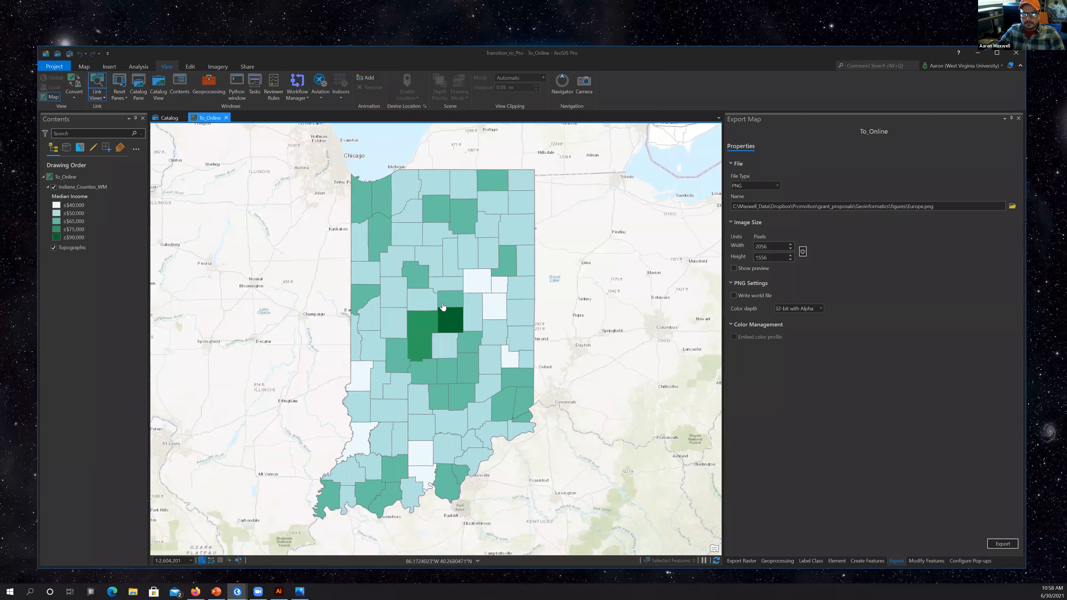
pyautogui.moveTo(445, 308); pyautogui.dragTo(548, 308)
pyautogui.scroll(-3, 547, 308)
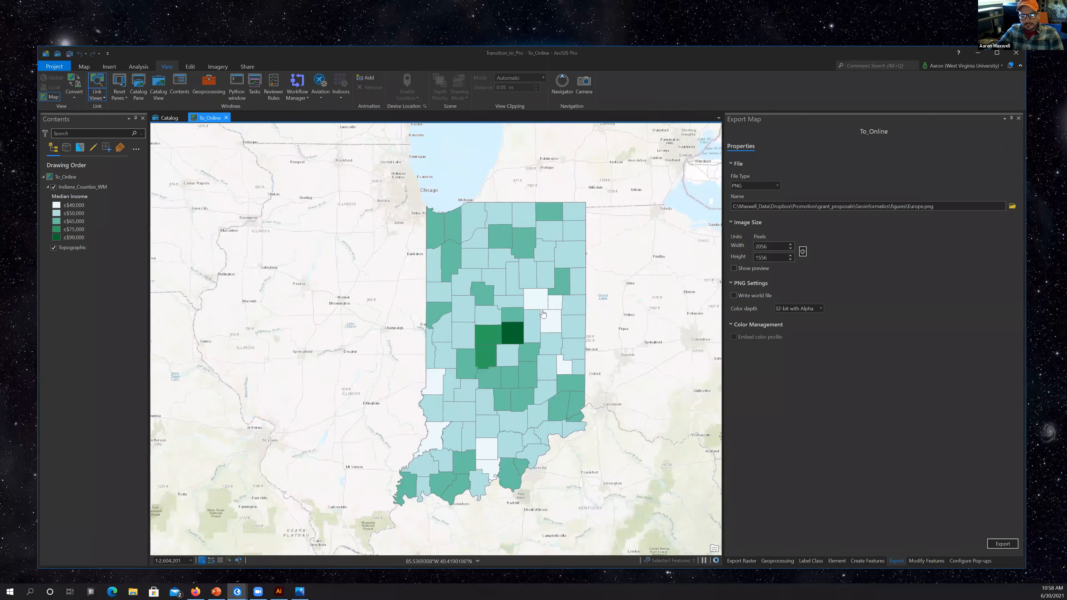
pyautogui.scroll(3, 552, 313)
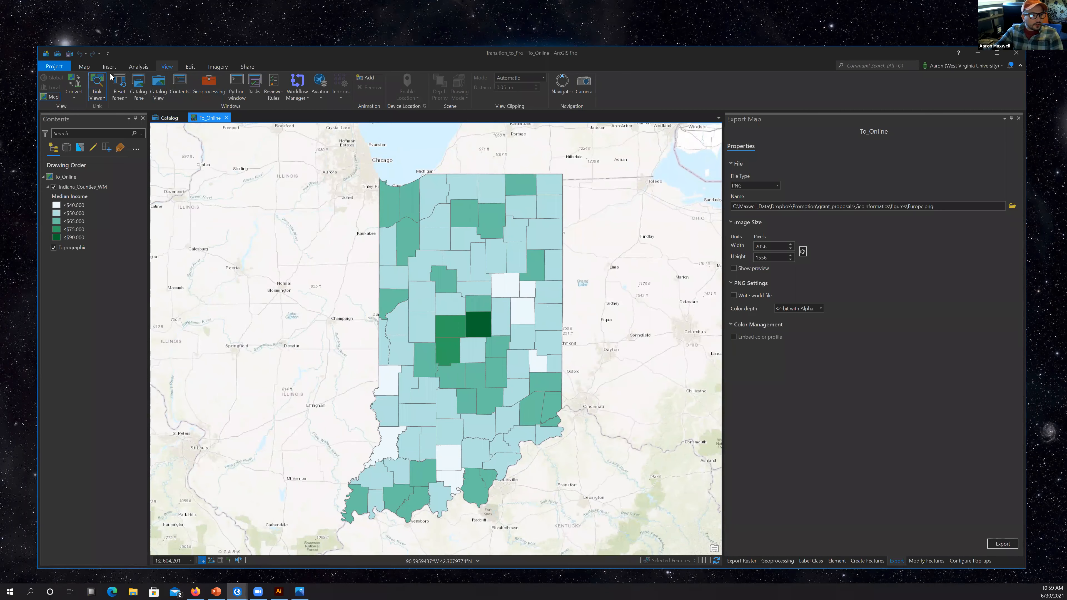
# Open the Indiana map in its own view from the project's list of maps.
pyautogui.click(168, 118)
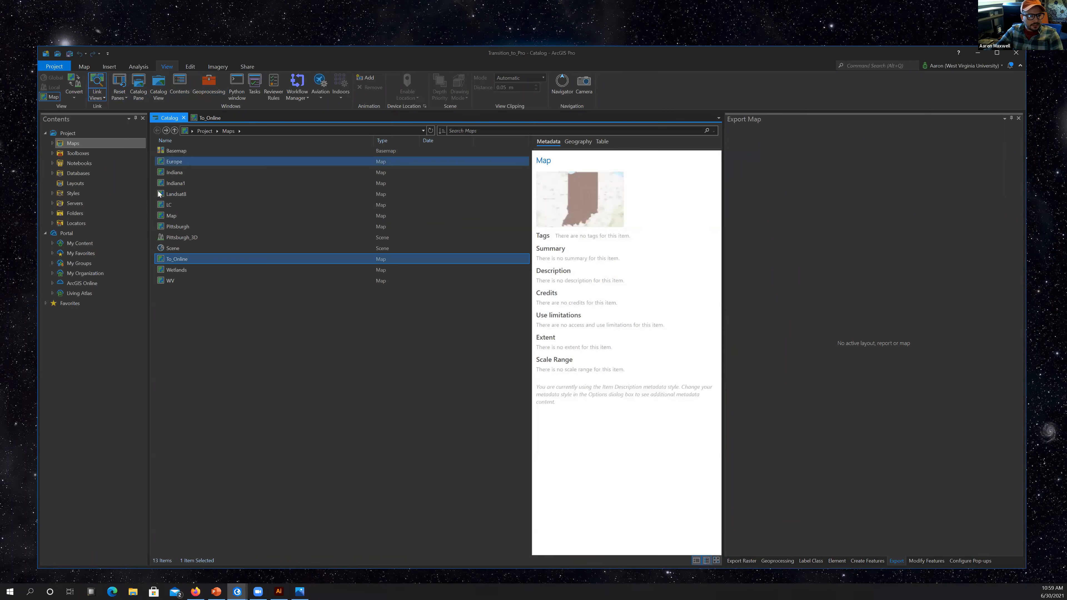
pyautogui.doubleClick(175, 174)
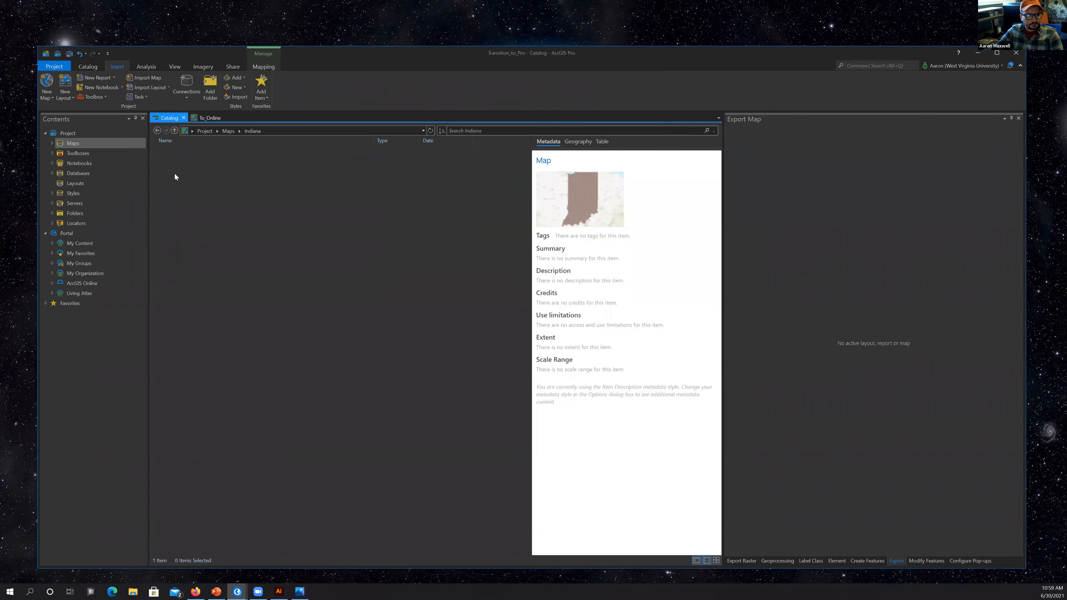
pyautogui.click(157, 130)
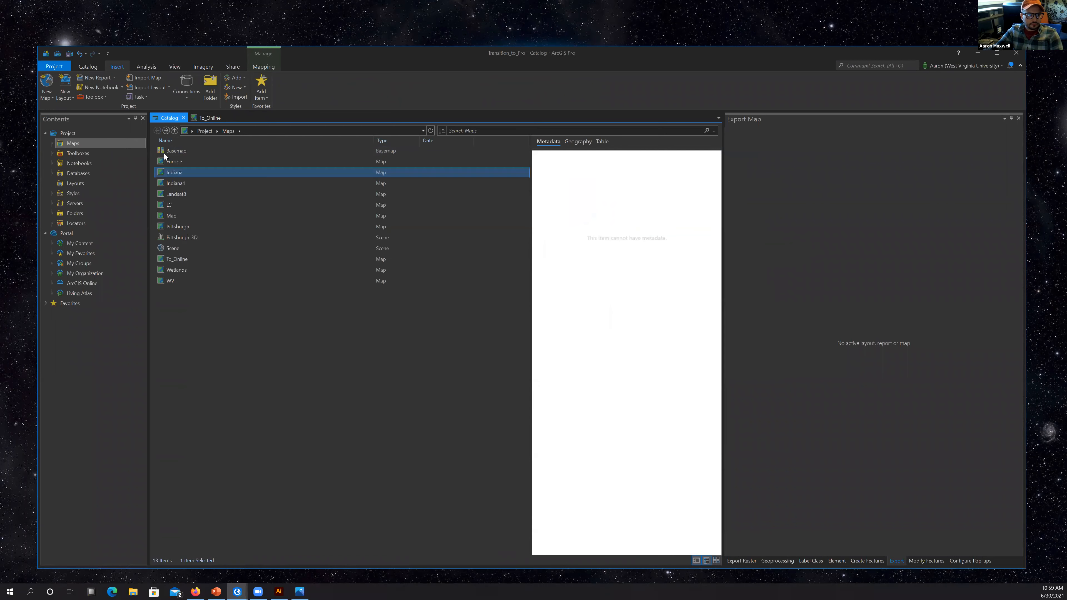
pyautogui.rightClick(179, 174)
pyautogui.click(192, 177)
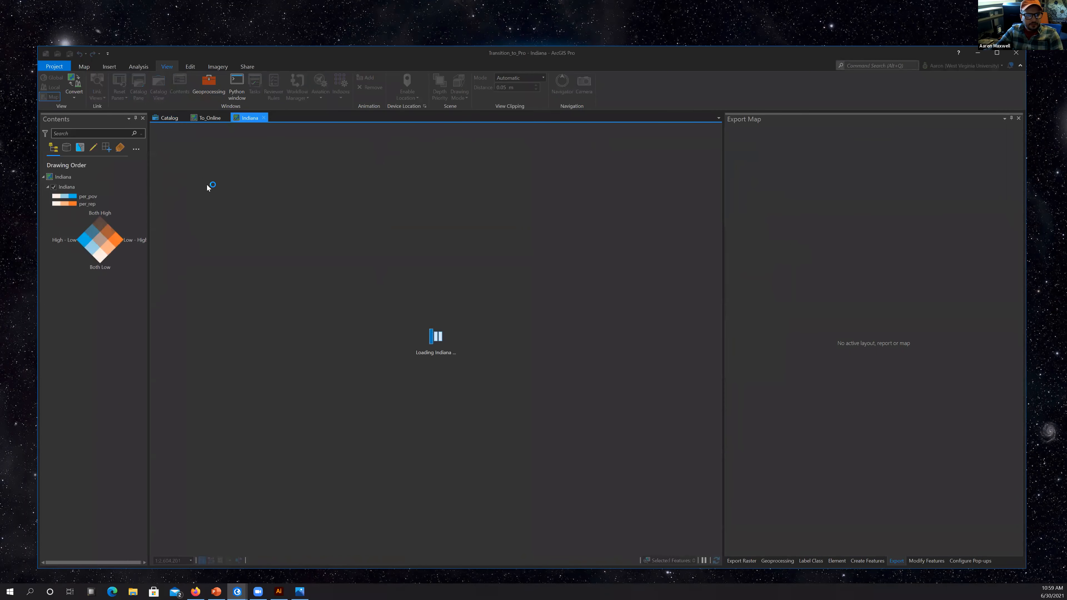
# Look up the coordinate system of the Indiana map in its map properties, and close them unchanged.
pyautogui.rightClick(63, 177)
pyautogui.click(78, 181)
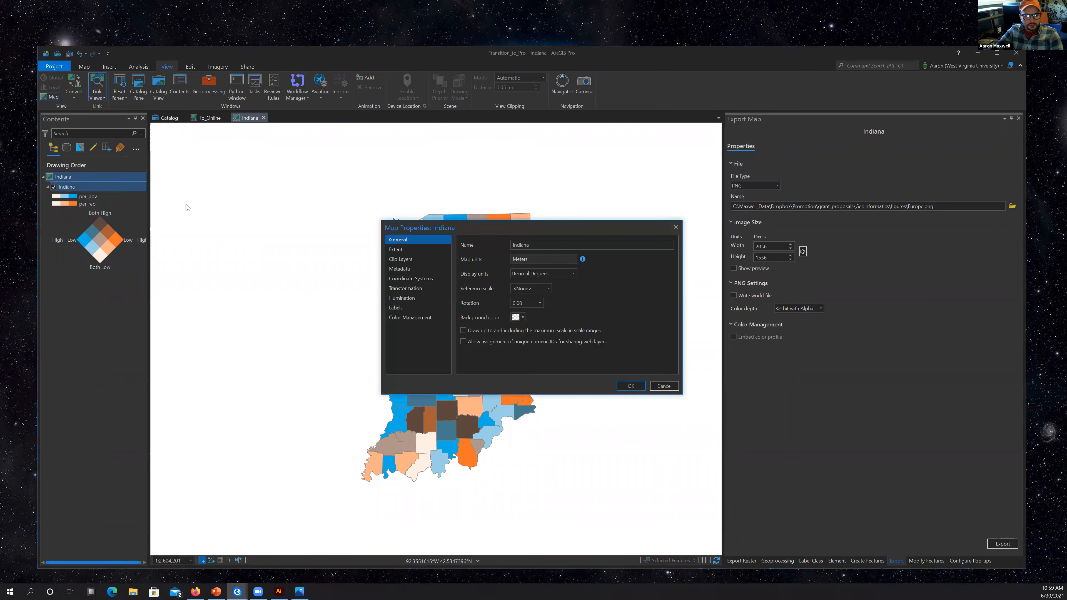
pyautogui.click(413, 279)
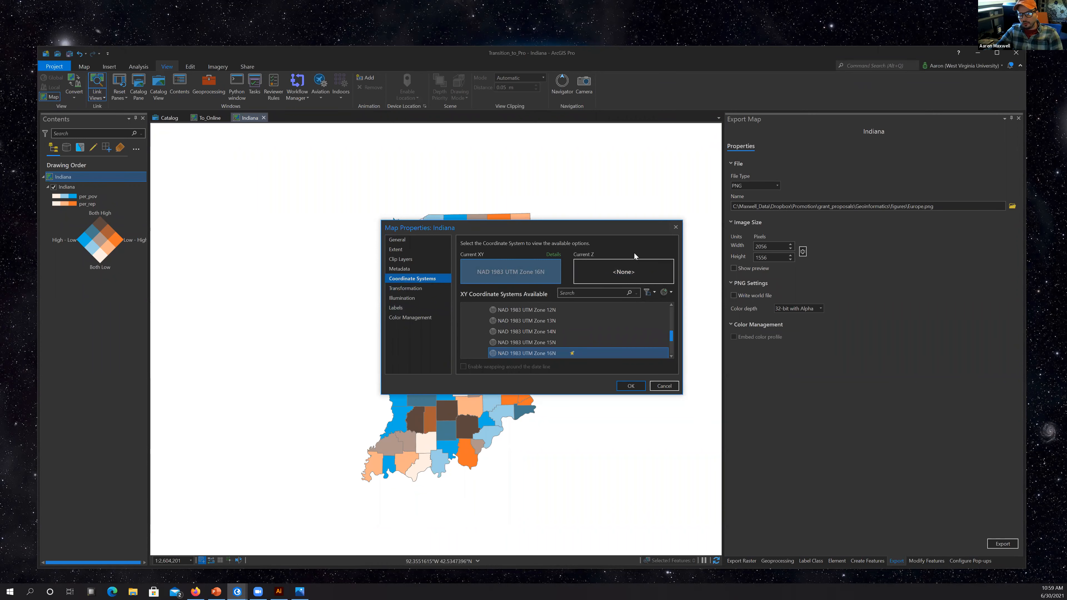
pyautogui.click(676, 227)
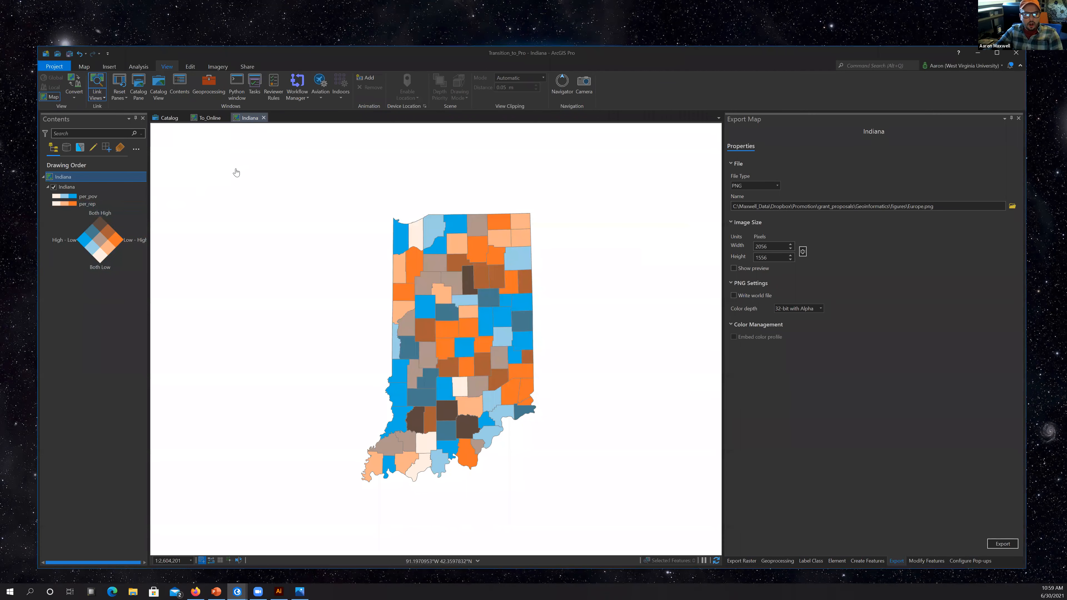
# Switch to the To_Online map and look up its coordinate system in the map properties.
pyautogui.click(209, 118)
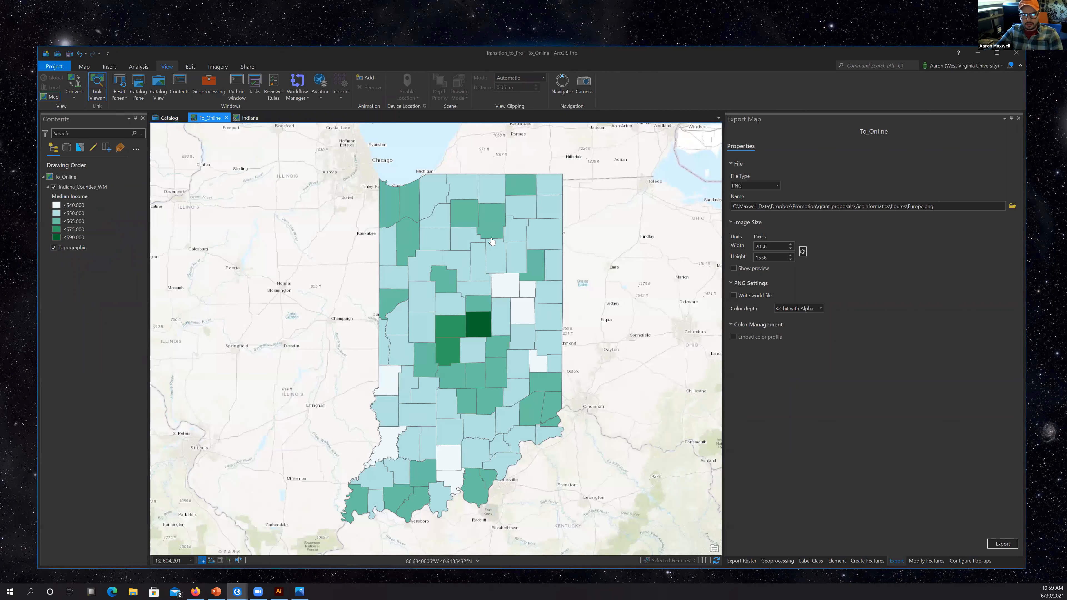
pyautogui.rightClick(67, 177)
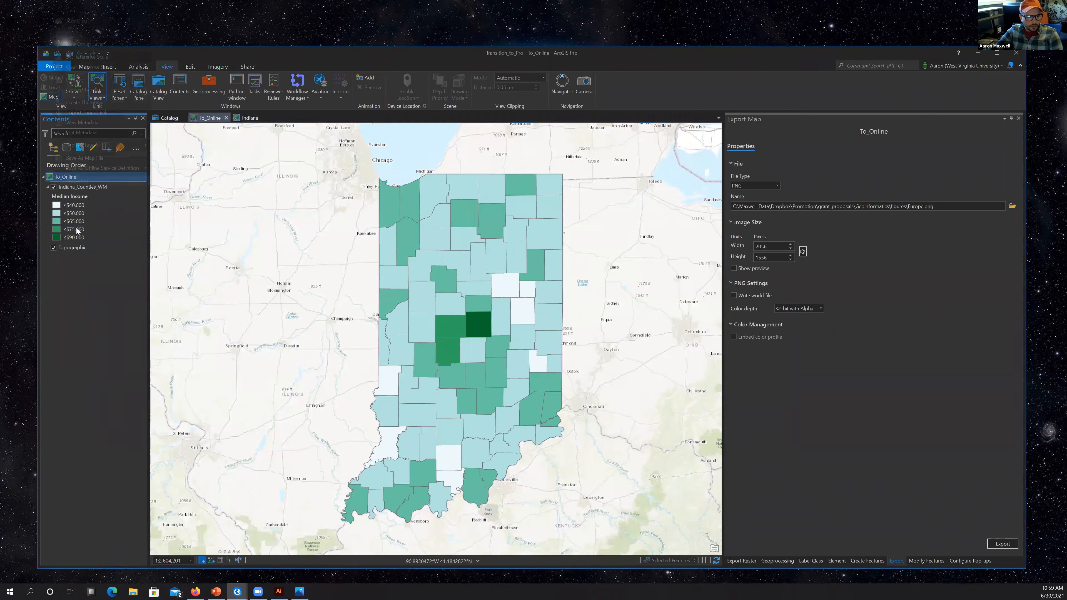
pyautogui.click(77, 181)
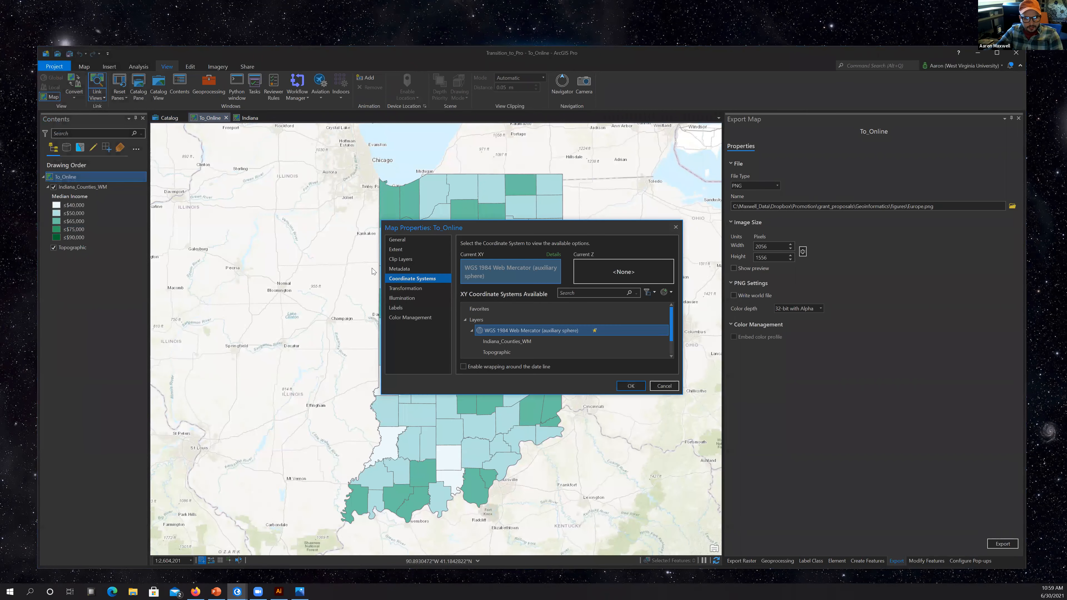
pyautogui.click(676, 227)
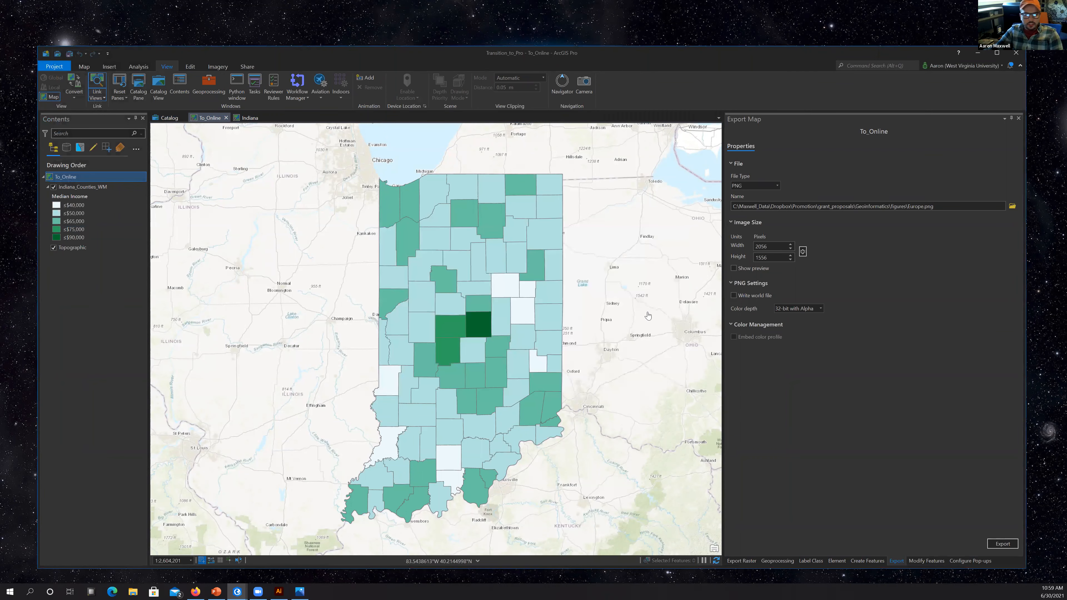
pyautogui.click(115, 206)
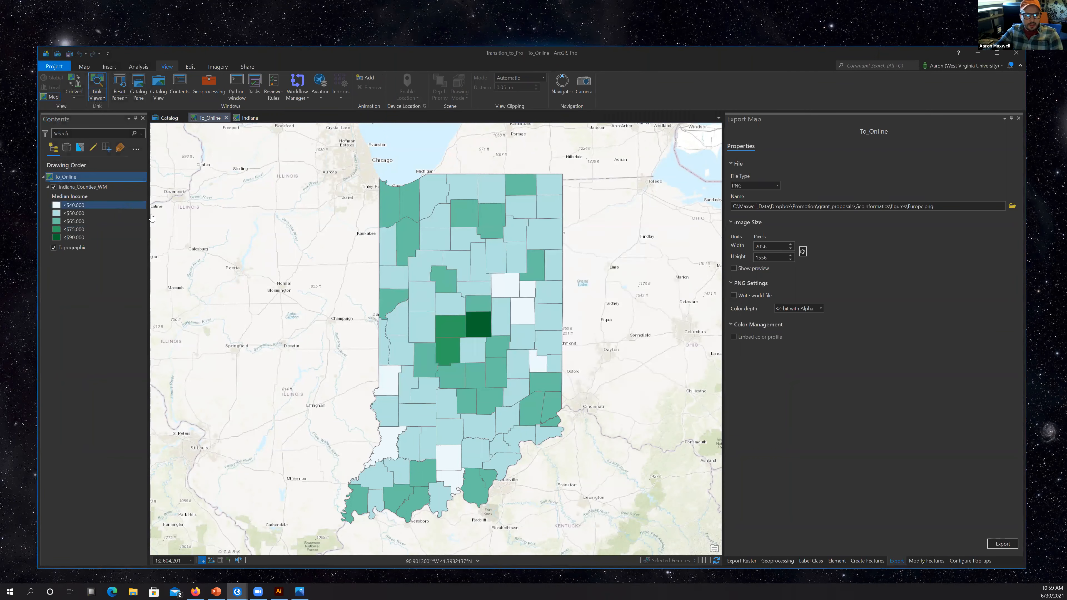
pyautogui.click(91, 189)
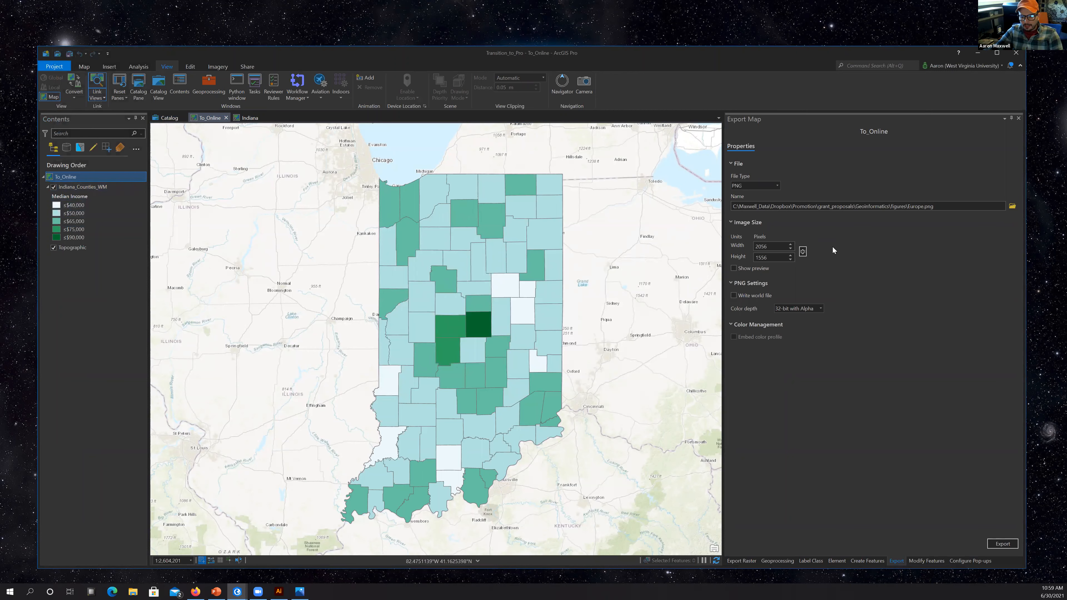
# Search the geoprocessing tools for "project", view the Project tool's parameters and its place in the toolboxes, and leave it without running.
pyautogui.click(777, 561)
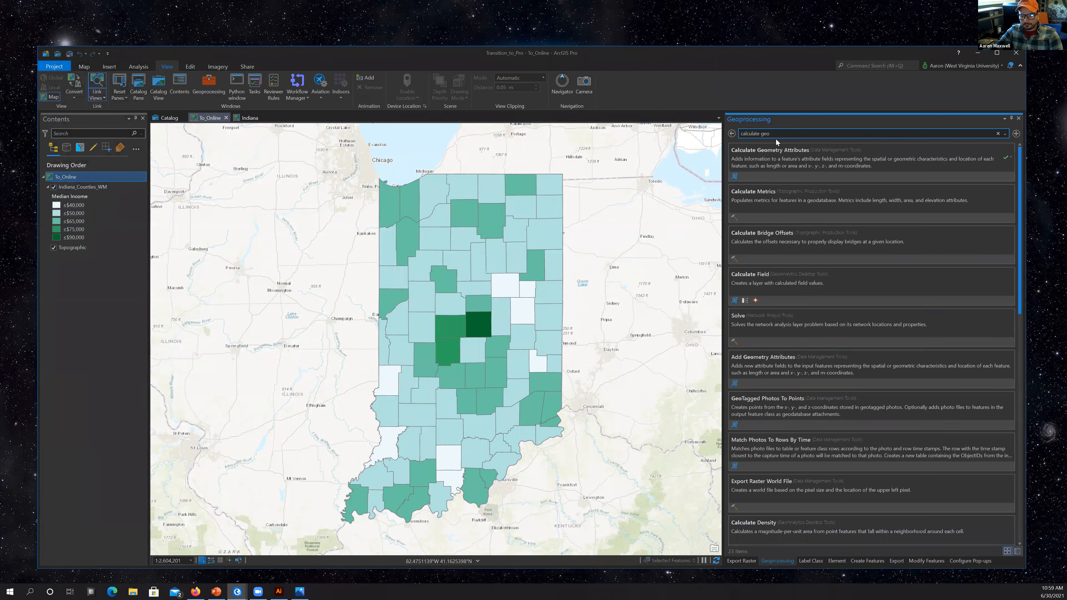
pyautogui.write('projec')
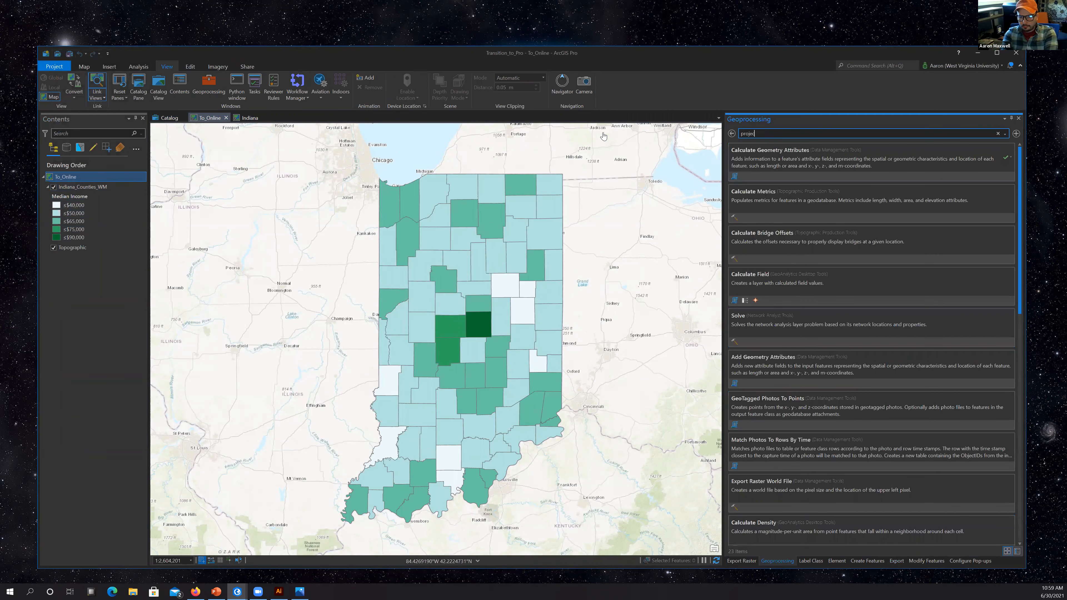
pyautogui.write('t')
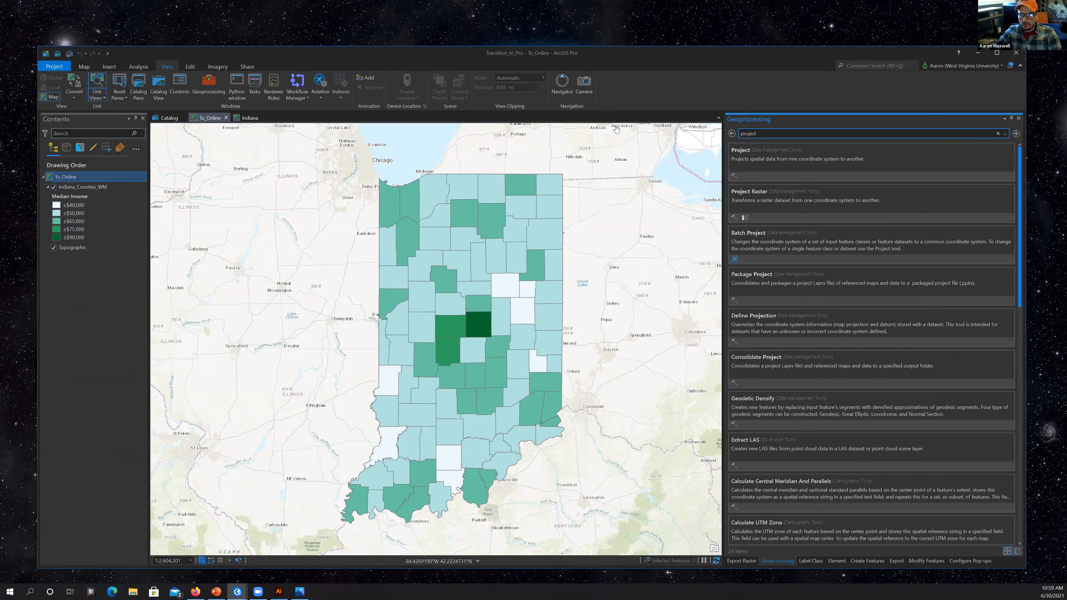
pyautogui.click(769, 152)
pyautogui.click(763, 552)
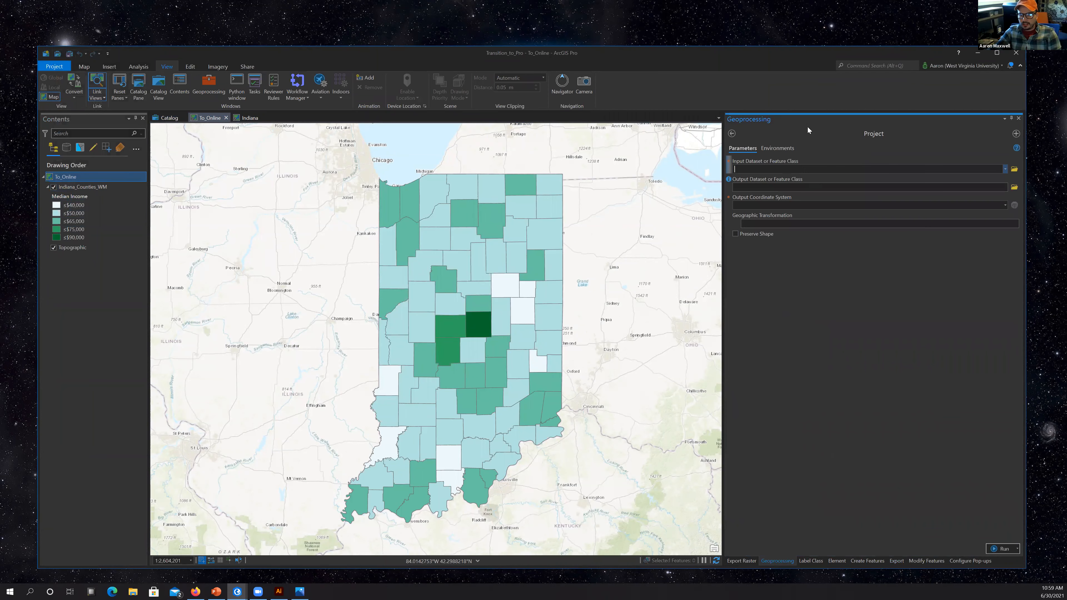
pyautogui.click(731, 133)
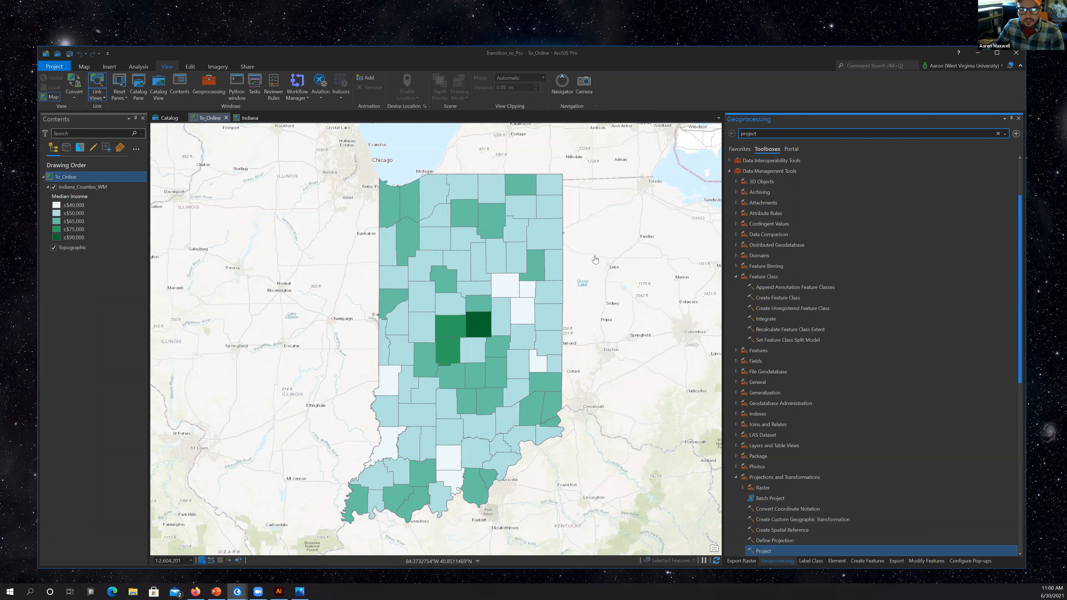
# Start sharing the To_Online map as a web map and name it WVAGP_Workshop.
pyautogui.click(247, 67)
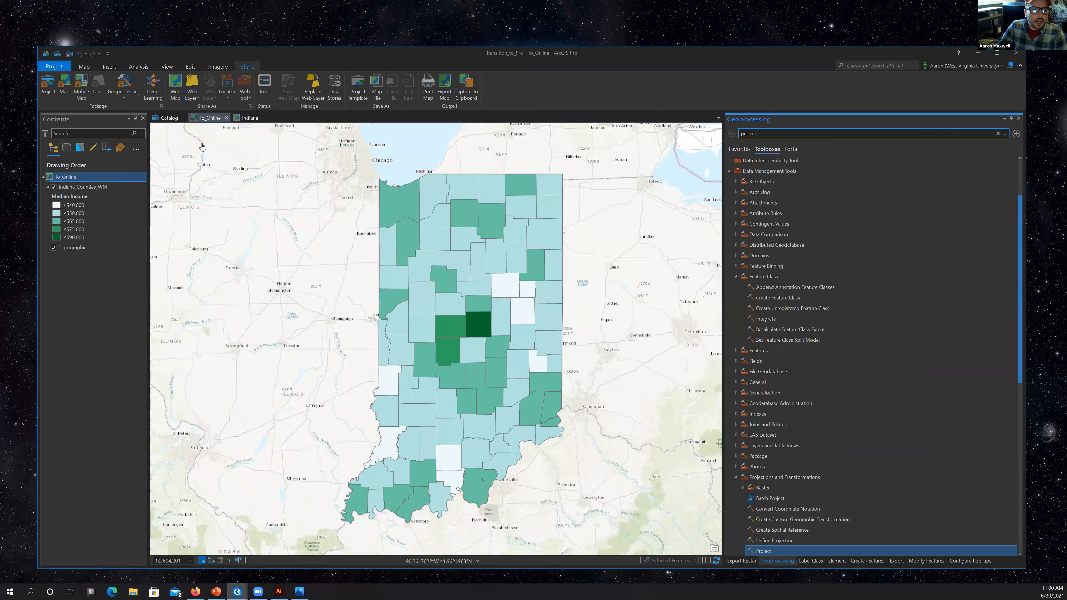
pyautogui.click(175, 90)
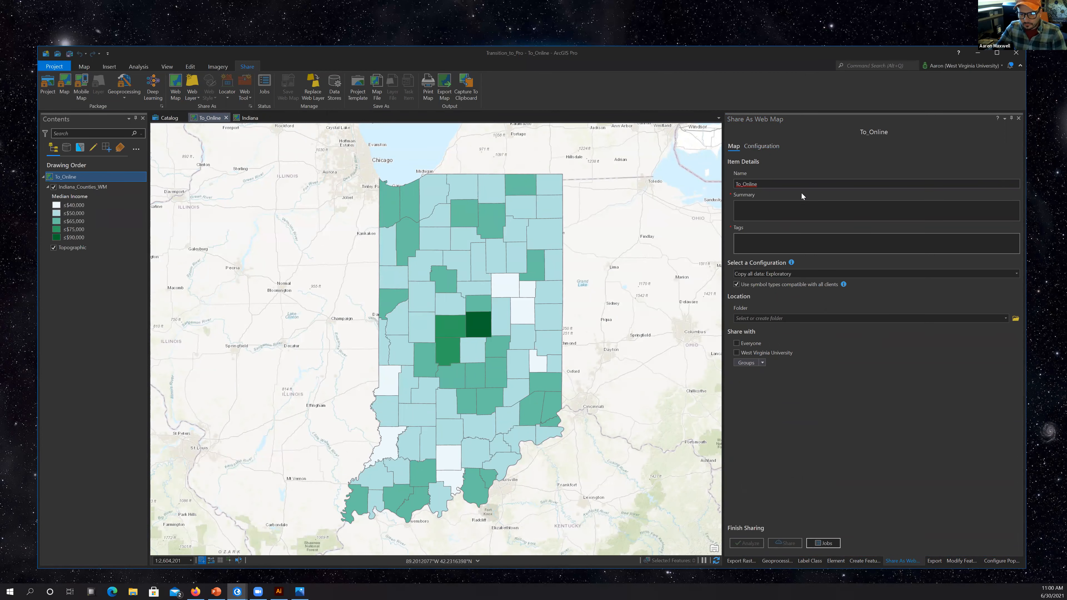
pyautogui.click(774, 187)
pyautogui.press('BackSpace')
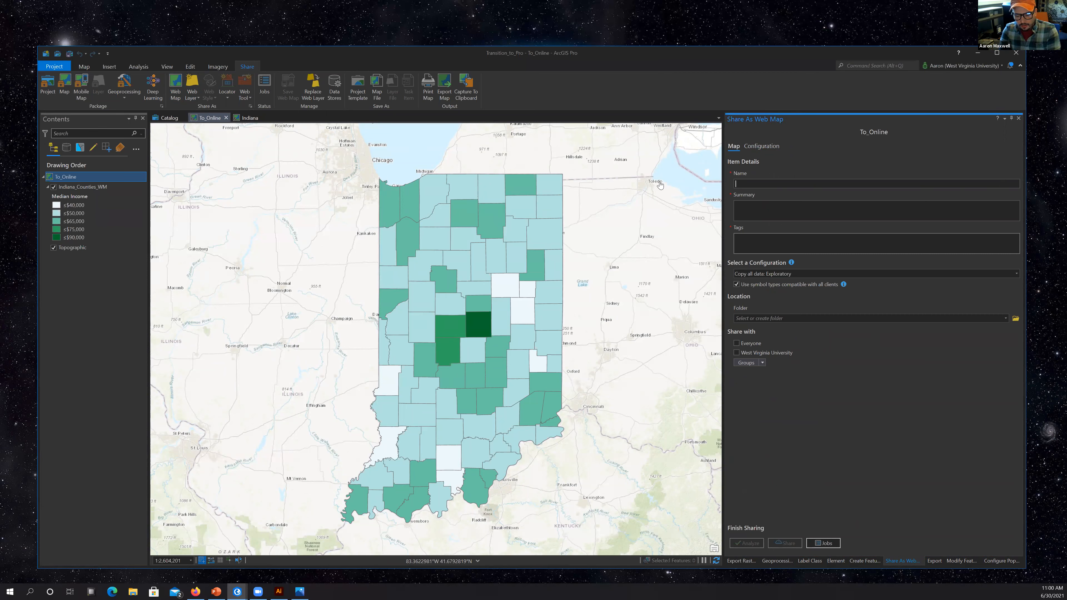
pyautogui.write('WVAGP_Workshop')
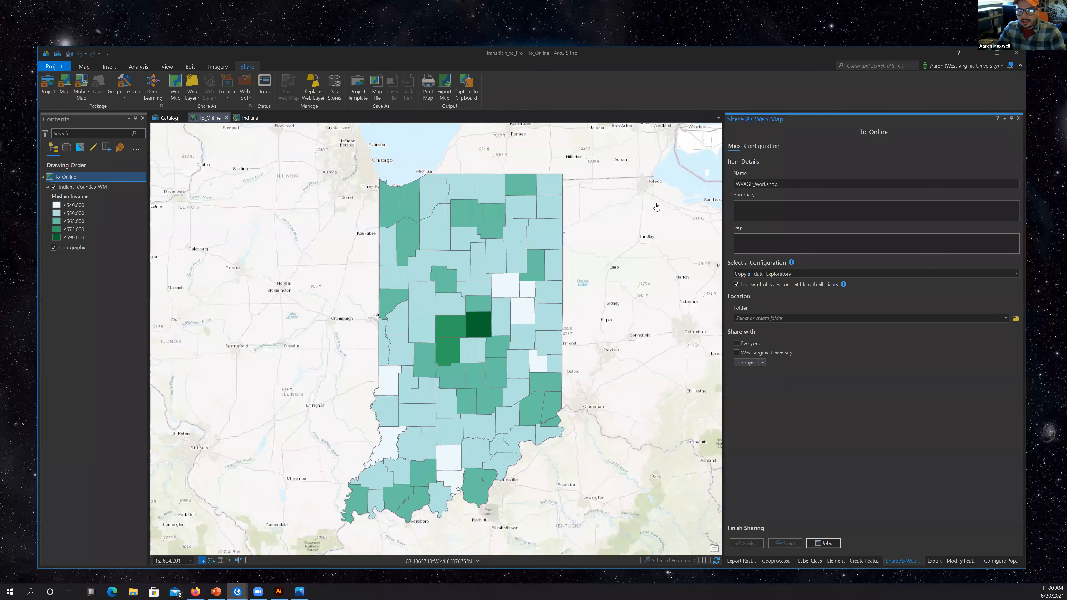
# Set the web map's summary to "Example web map publishing".
pyautogui.click(737, 213)
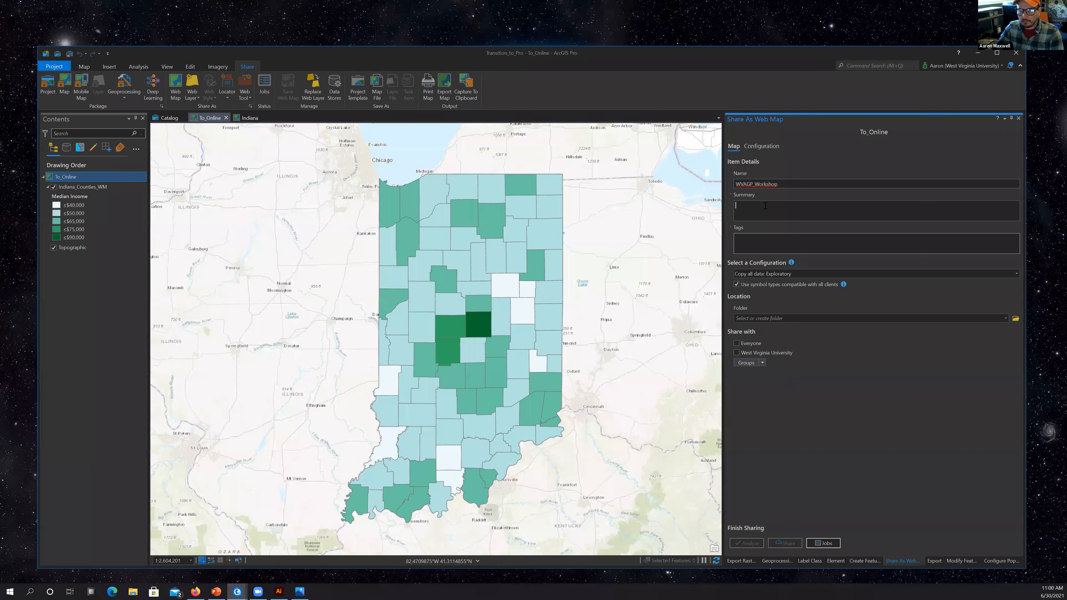
pyautogui.write('Exzample')
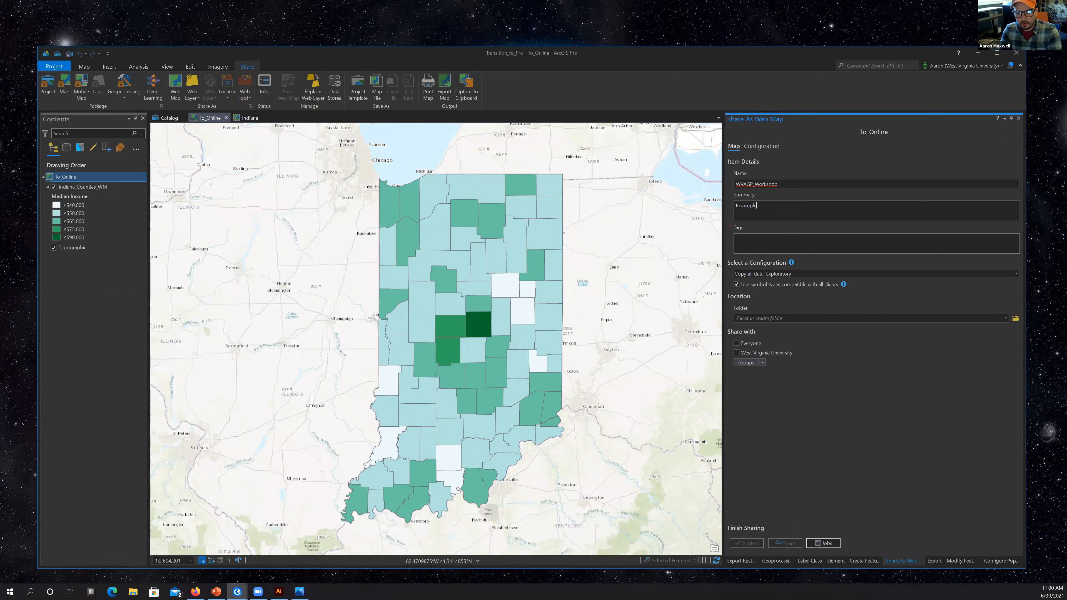
pyautogui.press('BackSpace')
pyautogui.press('BackSpace')
pyautogui.press('BackSpace')
pyautogui.press('BackSpace')
pyautogui.press('BackSpace')
pyautogui.write('xampl')
# Add the tag WVAGP and choose the Exploratory configuration that copies all data.
pyautogui.write('WVAGP')
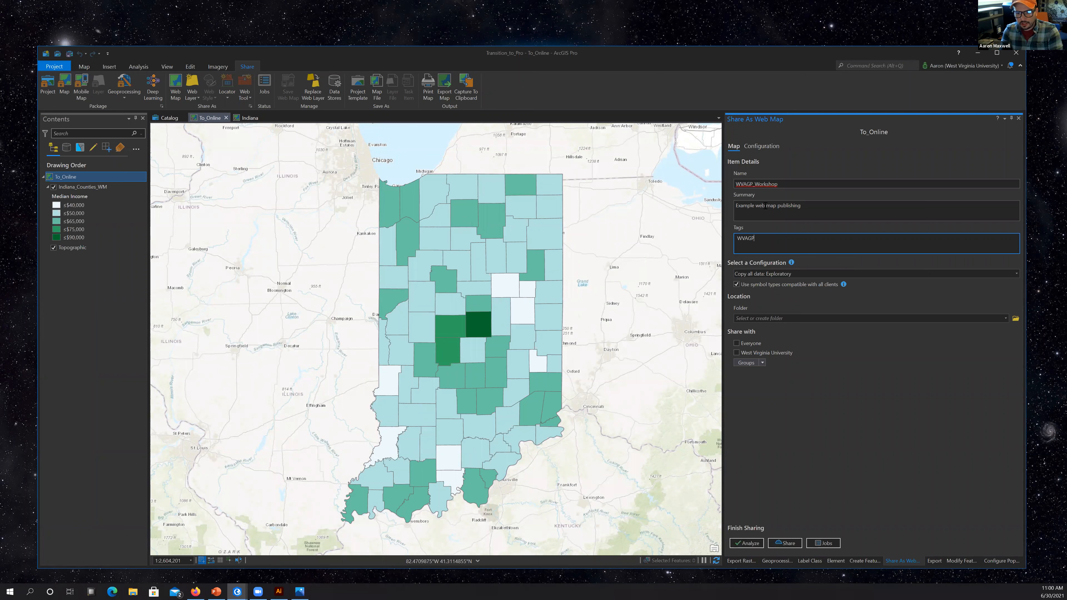
pyautogui.press('Return')
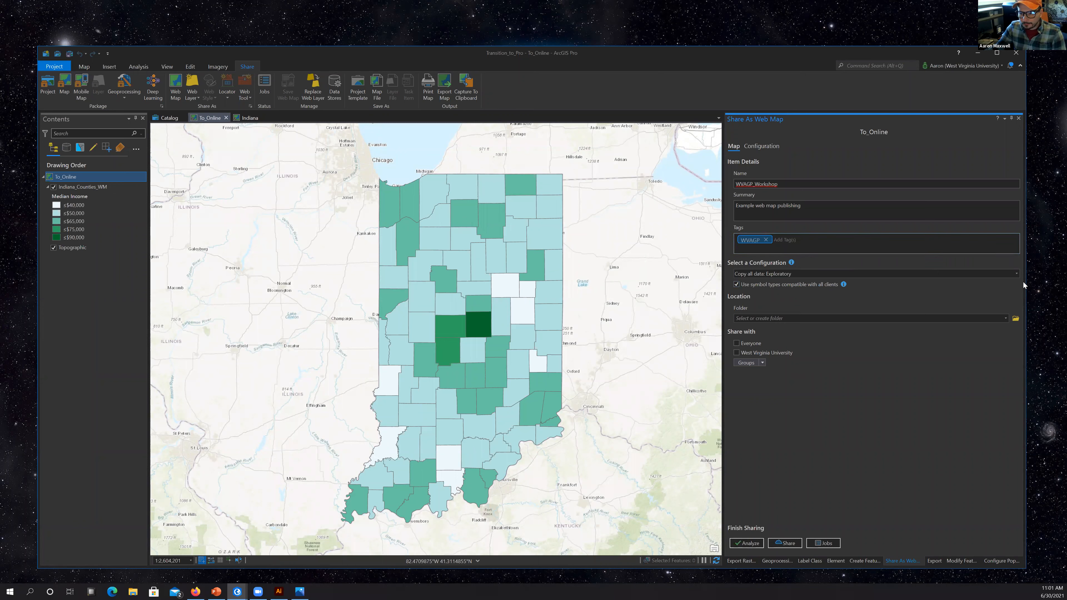
pyautogui.click(1016, 274)
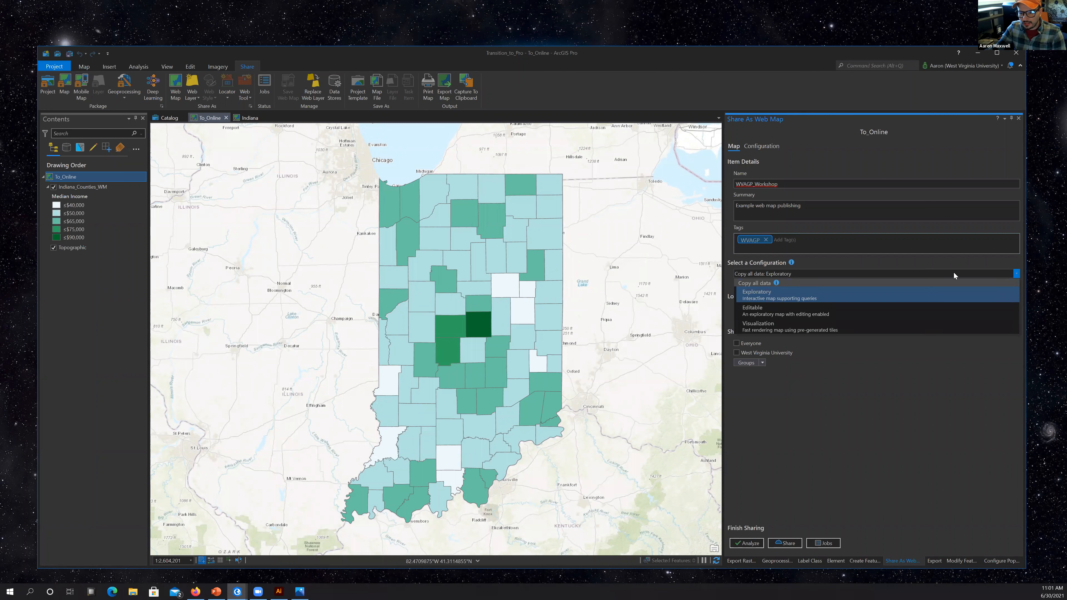
pyautogui.click(768, 297)
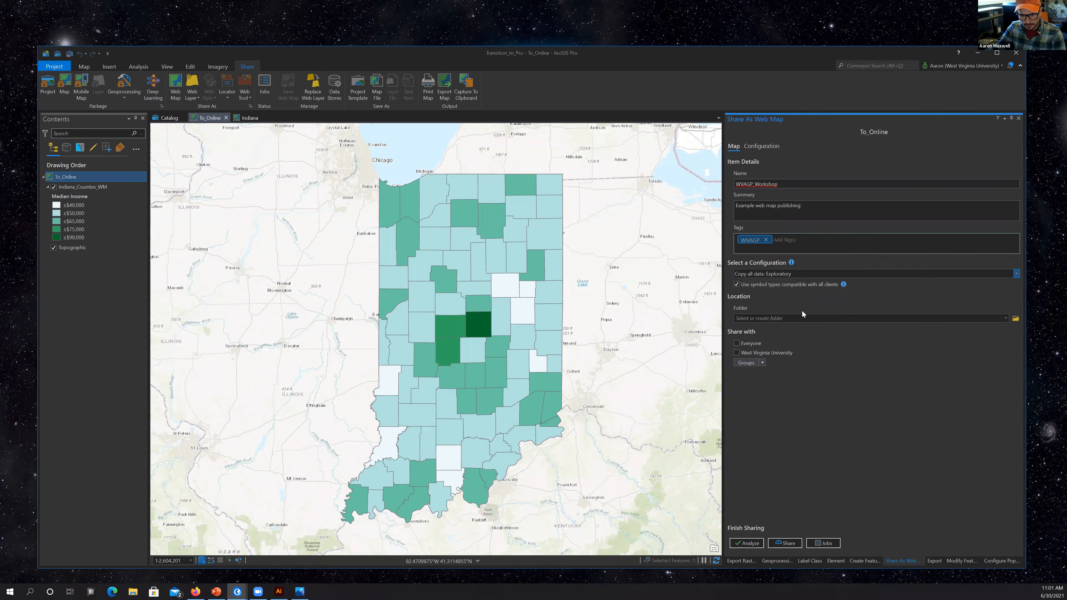
# Try to create a new folder named Workshop as the web map's location.
pyautogui.click(1005, 318)
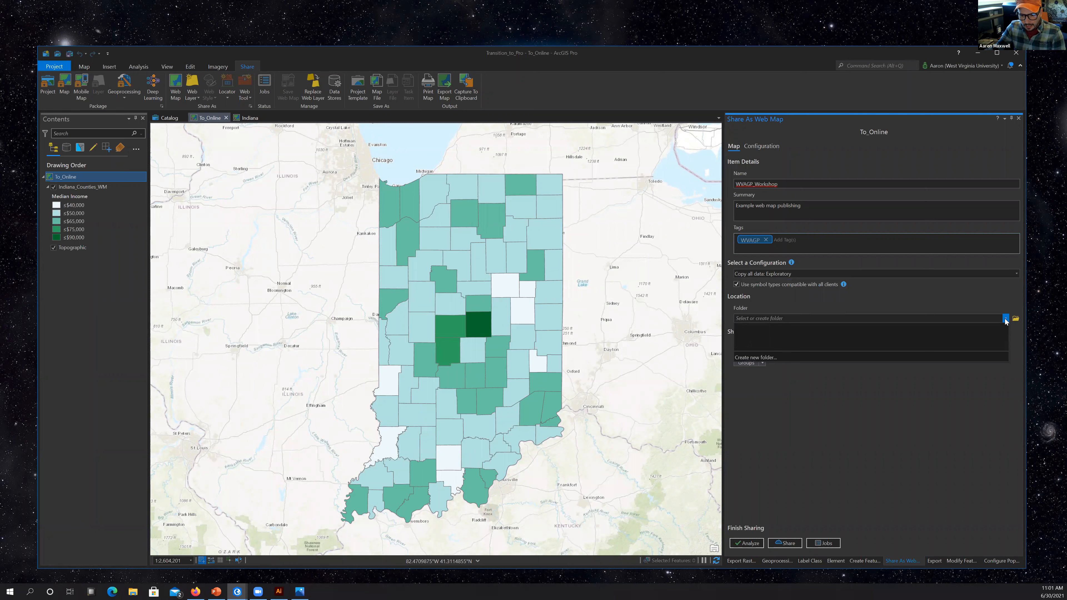
pyautogui.click(1002, 316)
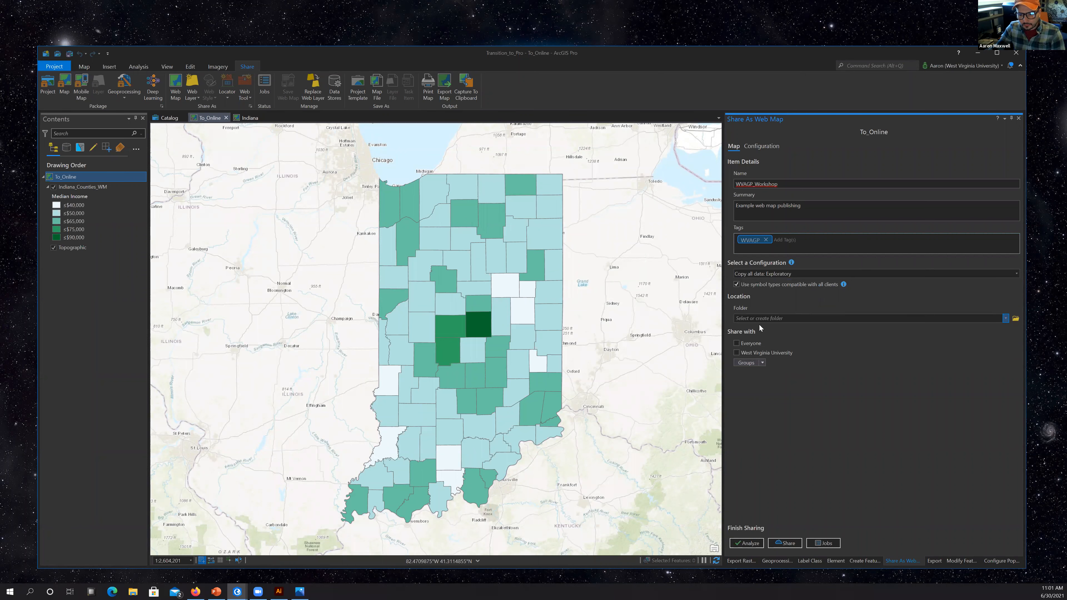
pyautogui.click(800, 317)
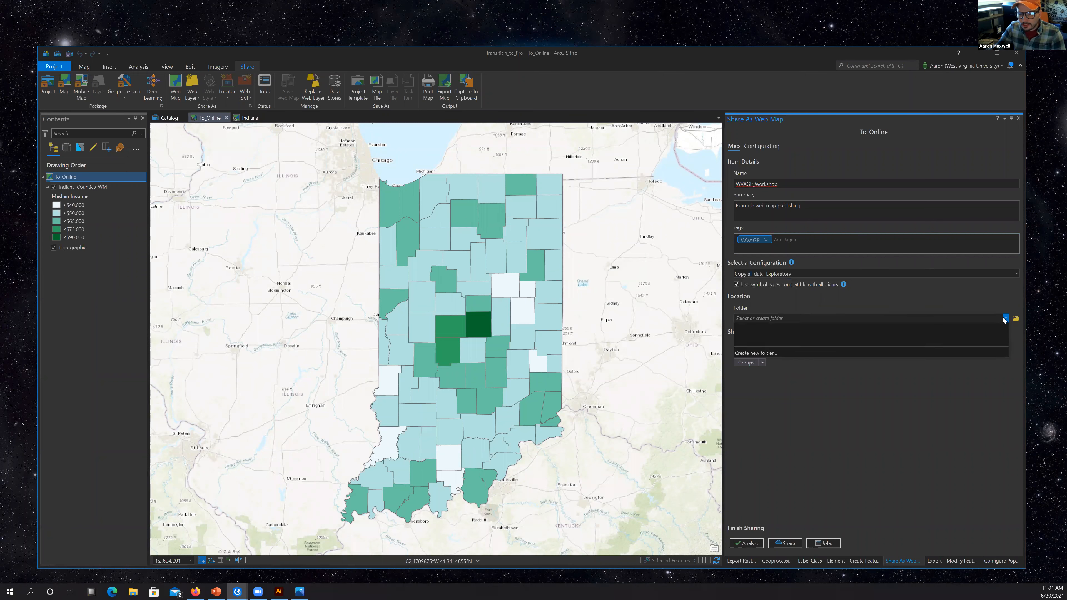
pyautogui.click(756, 358)
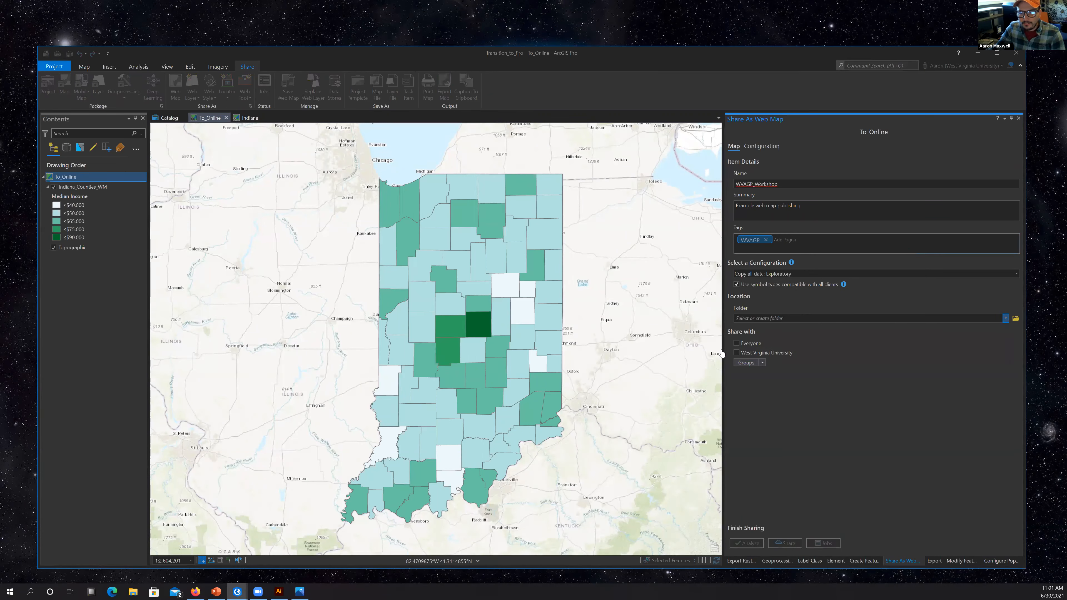
pyautogui.click(1005, 318)
pyautogui.click(763, 357)
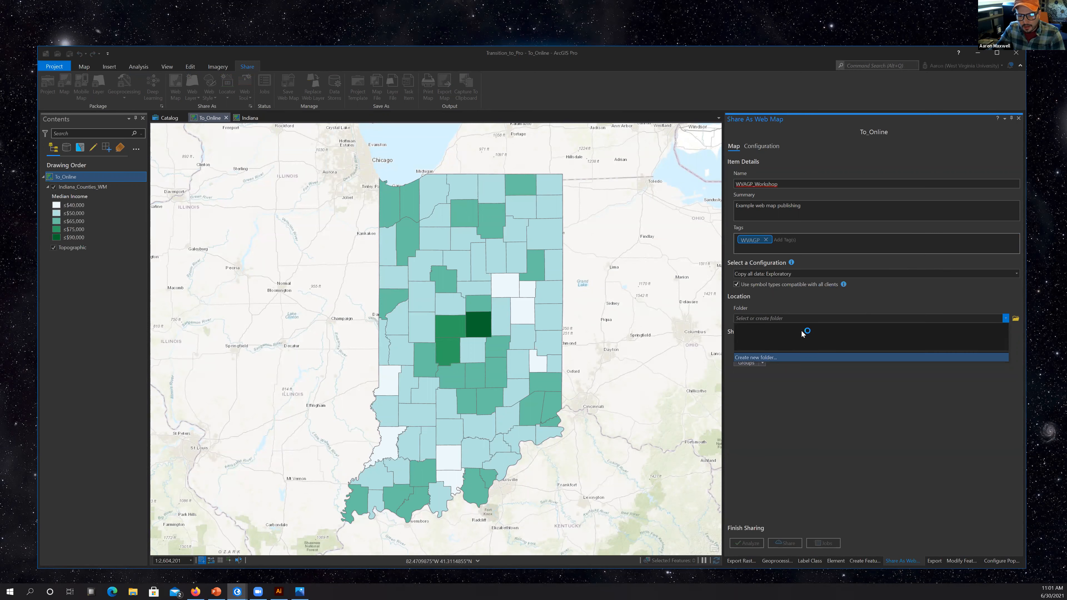
pyautogui.click(1006, 318)
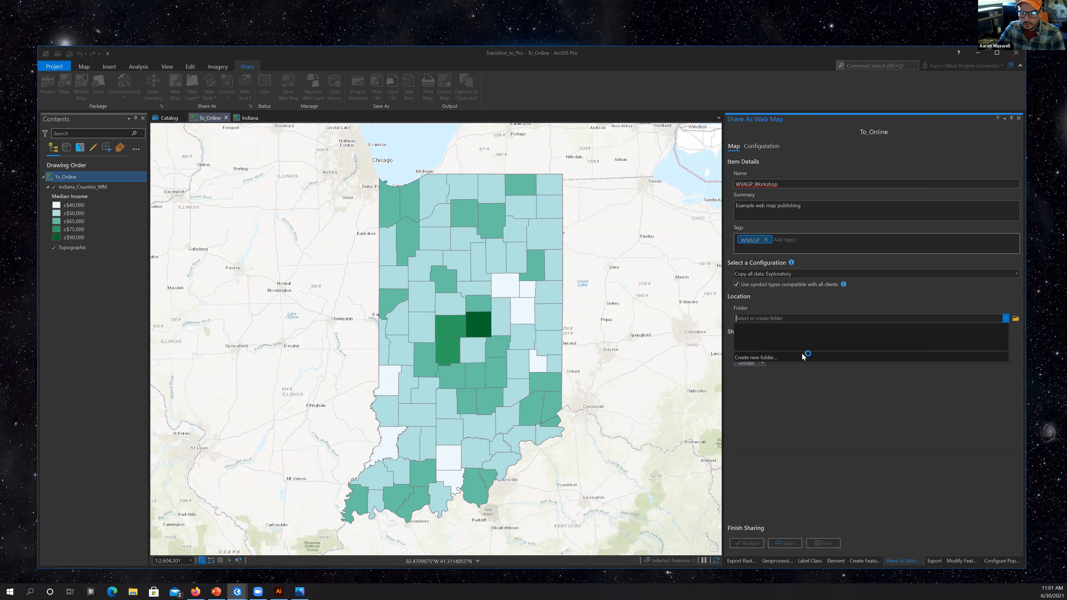
pyautogui.click(759, 358)
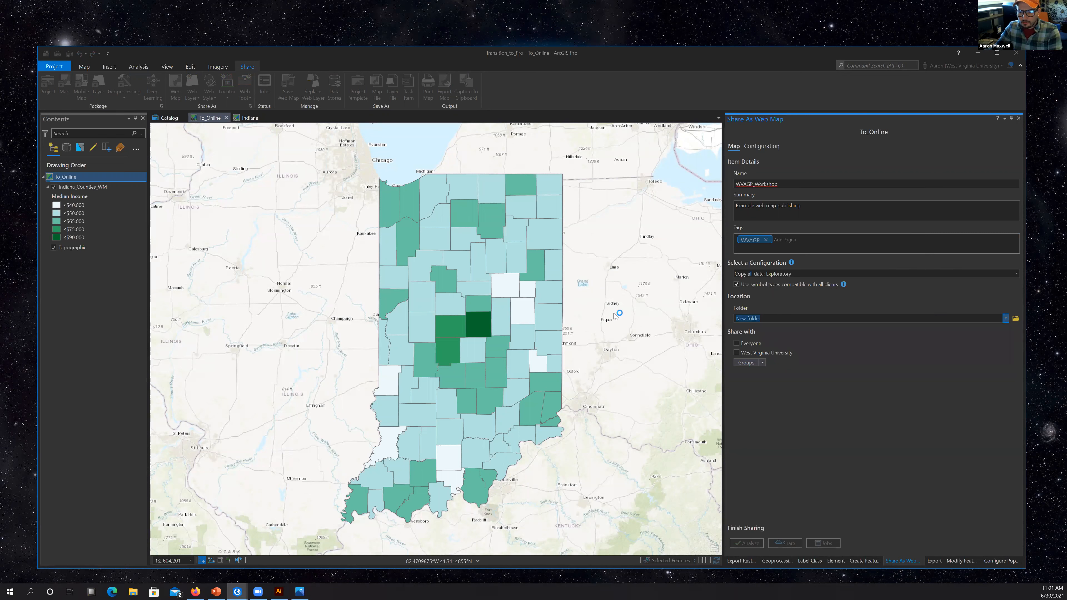
pyautogui.press('BackSpace')
pyautogui.write('WBA')
pyautogui.press('BackSpace')
pyautogui.press('BackSpace')
pyautogui.press('BackSpace')
pyautogui.write('Workshop')
pyautogui.click(893, 375)
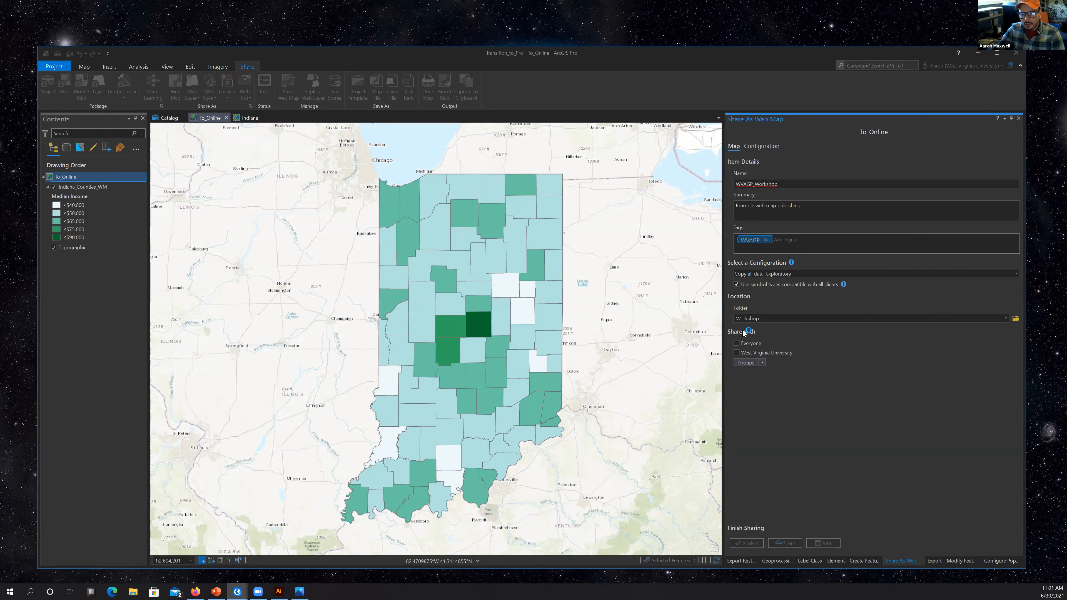
# Share the web map with Everyone and West Virginia University, and turn off symbol types compatible with all clients.
pyautogui.click(737, 353)
pyautogui.click(886, 251)
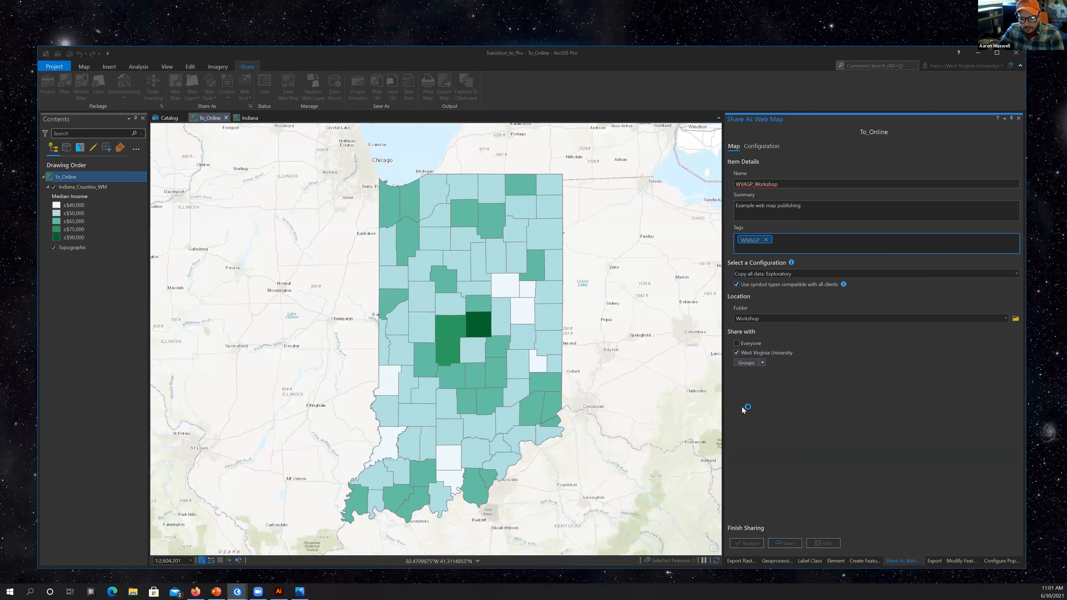
pyautogui.click(756, 147)
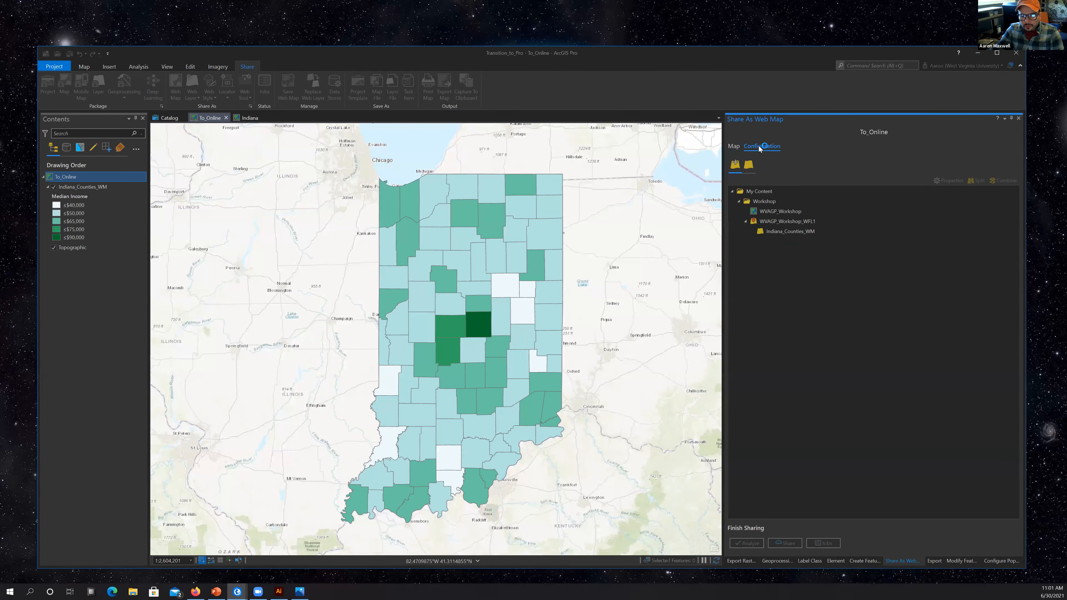
pyautogui.click(741, 149)
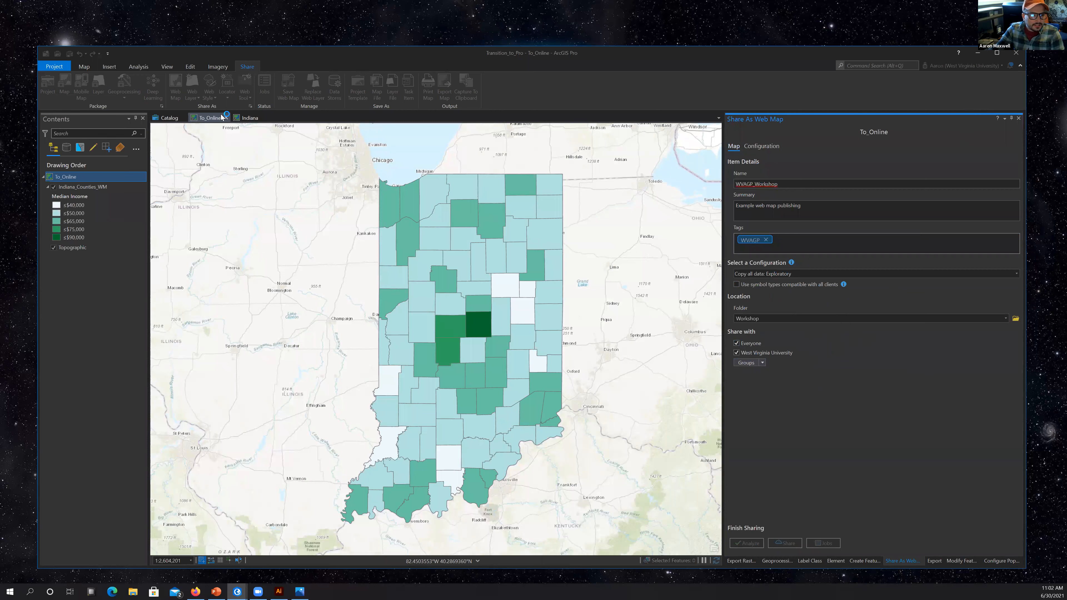
pyautogui.click(111, 68)
pyautogui.click(167, 66)
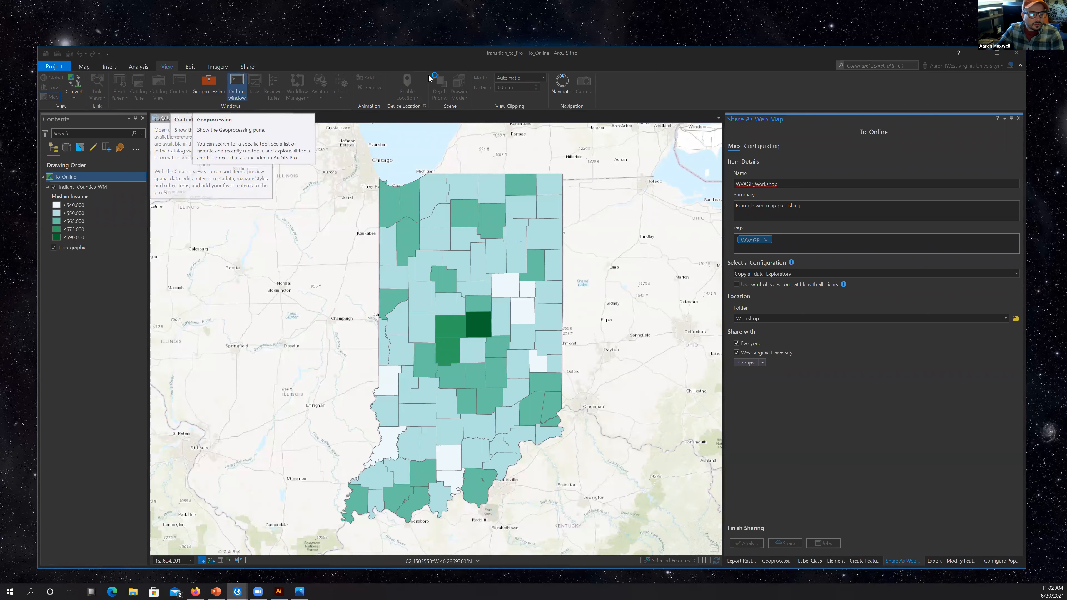
pyautogui.click(249, 118)
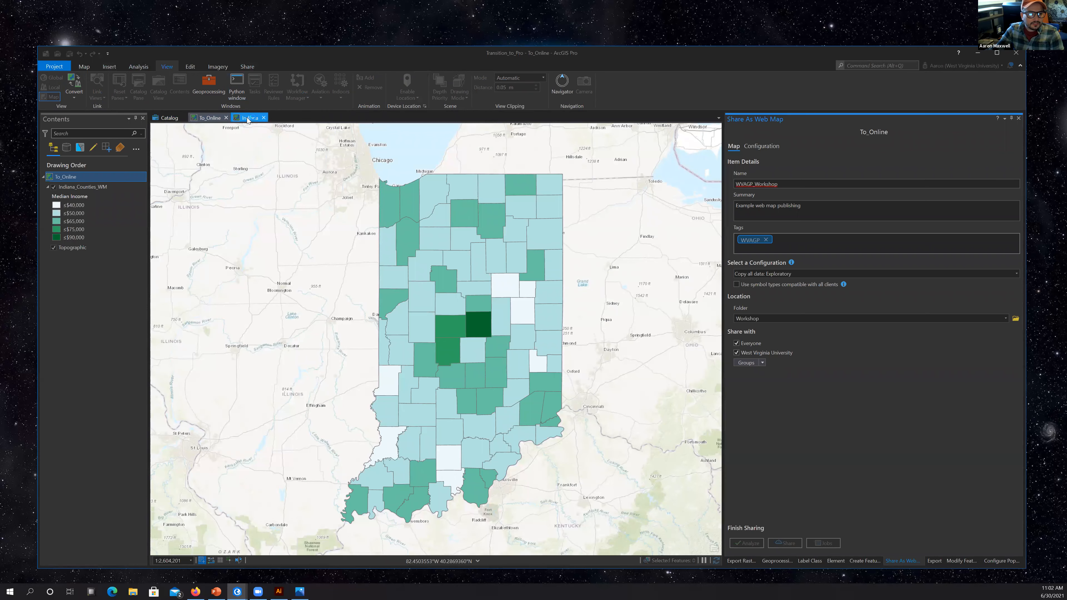
pyautogui.click(209, 118)
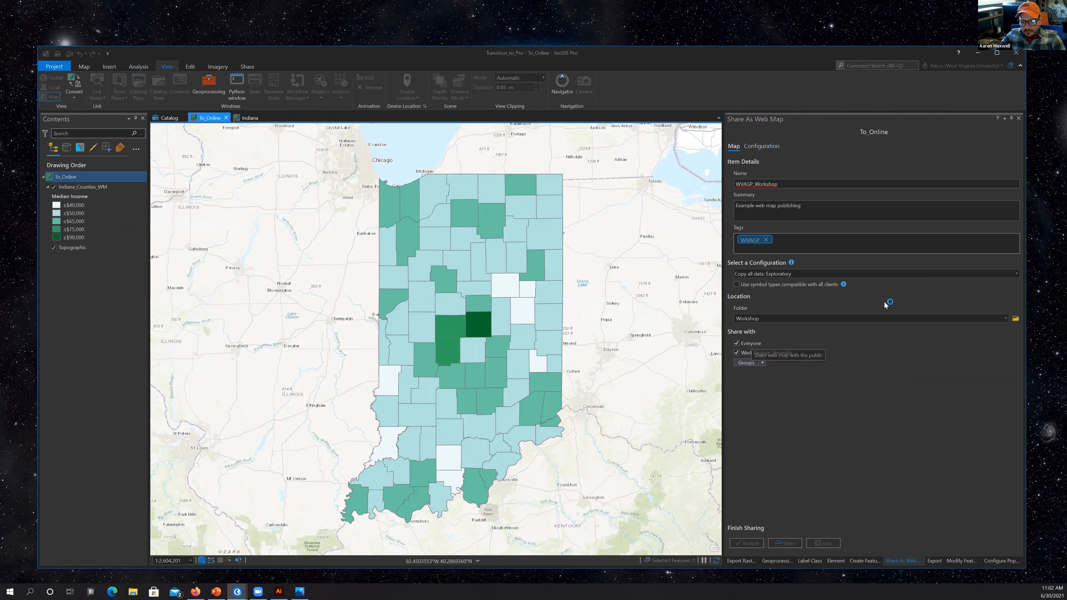
# Clear the chosen location and create a new folder named Workshop for the web map.
pyautogui.click(1005, 319)
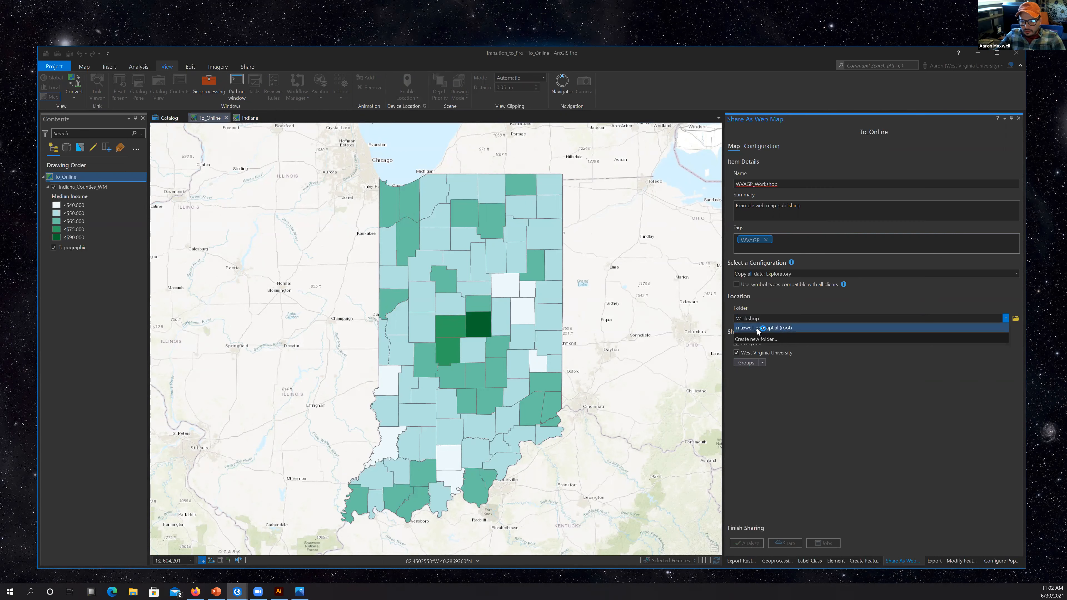
pyautogui.click(758, 328)
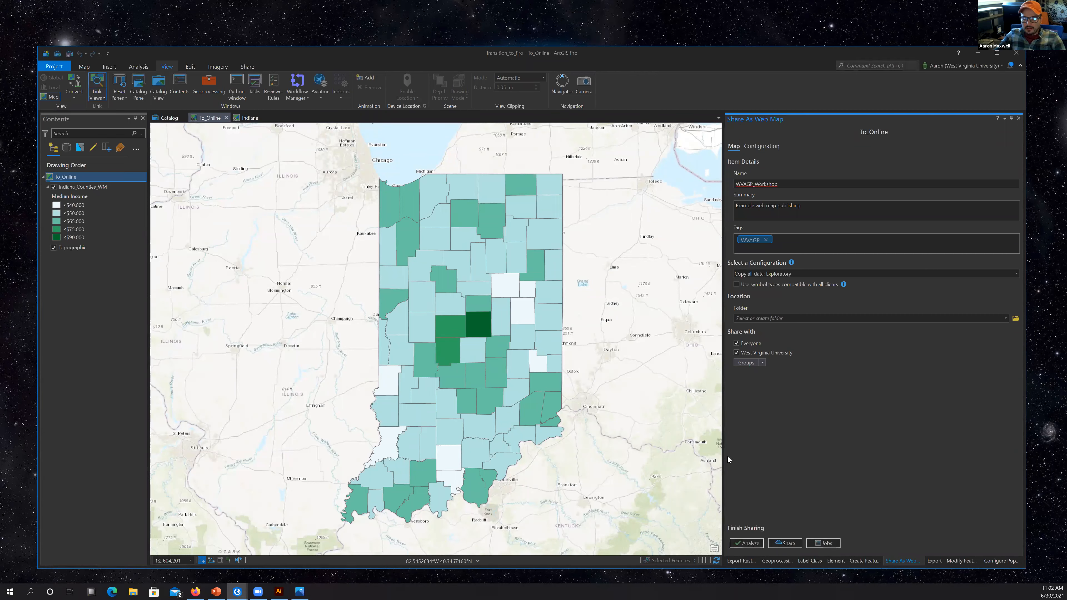
pyautogui.click(1007, 319)
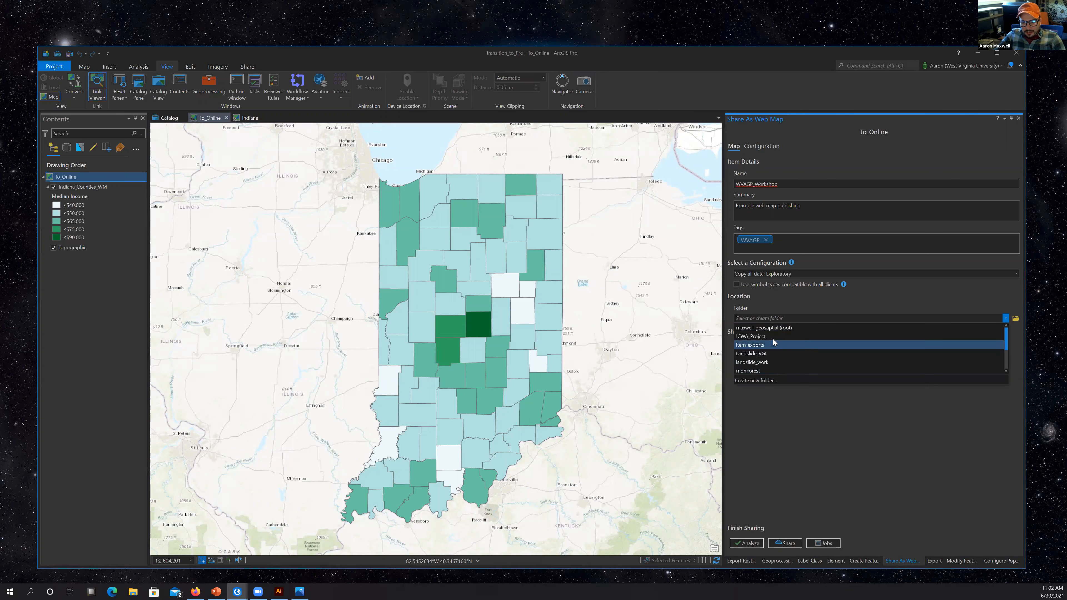
pyautogui.click(770, 380)
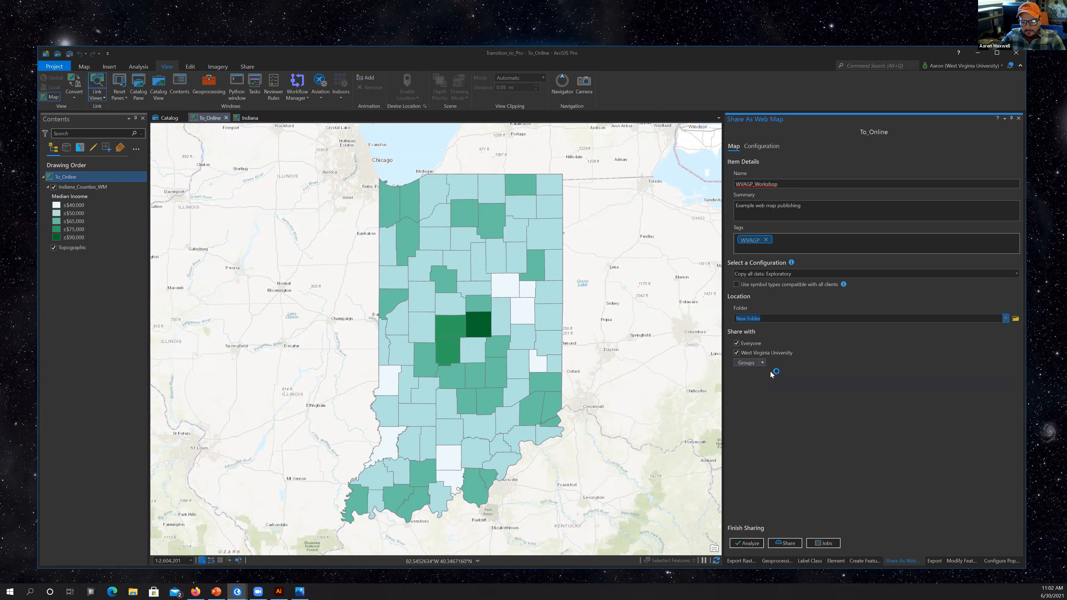
pyautogui.moveTo(761, 319); pyautogui.dragTo(733, 318)
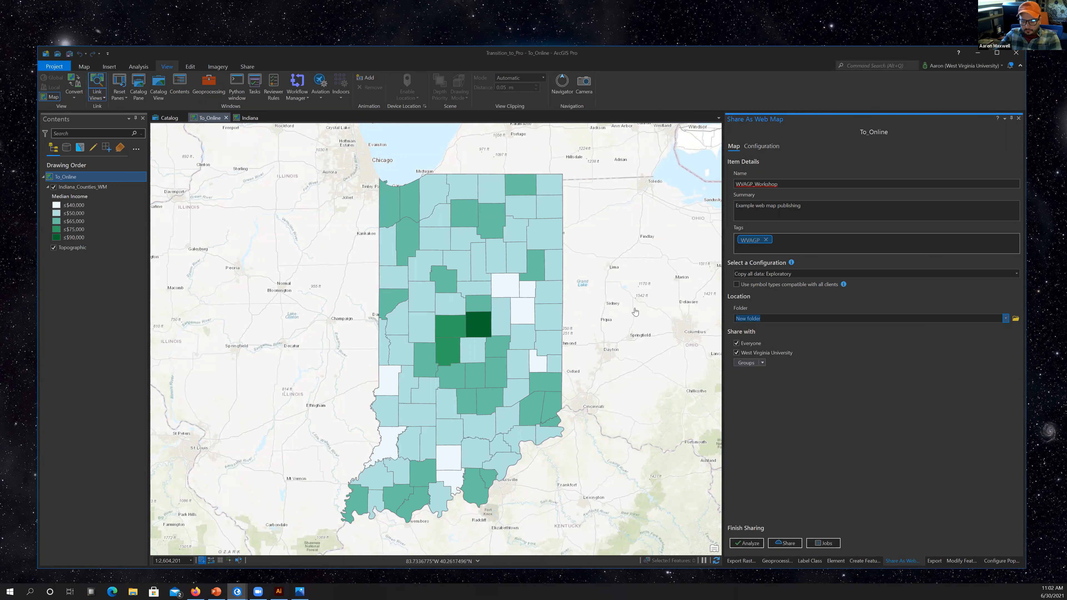
pyautogui.write('Workshop')
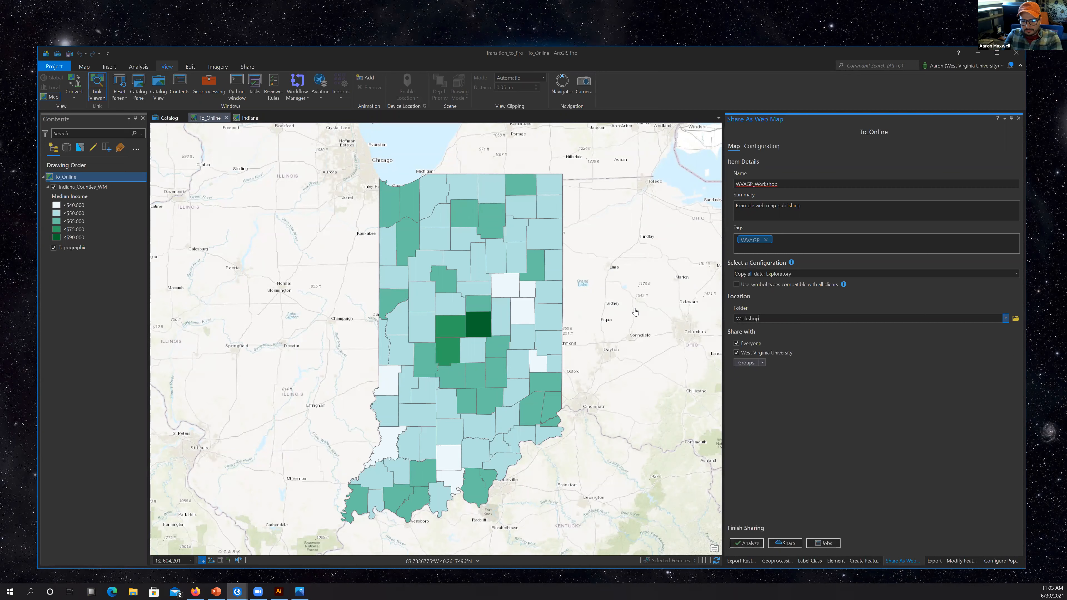
pyautogui.press('Return')
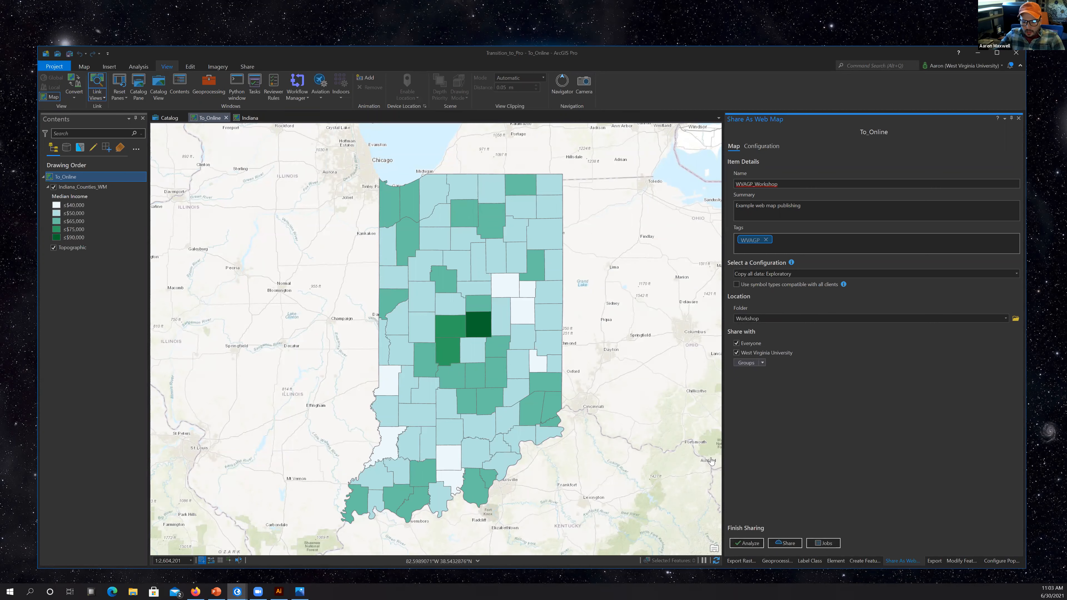
# Analyze the web map for errors and warnings, and publish it to ArcGIS Online.
pyautogui.click(751, 545)
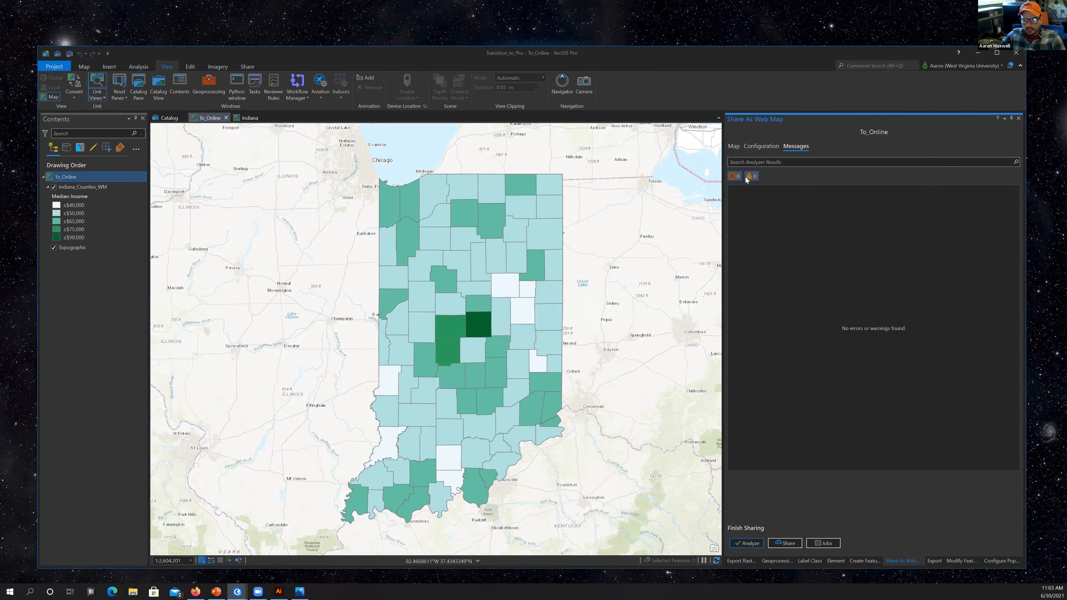
pyautogui.click(768, 148)
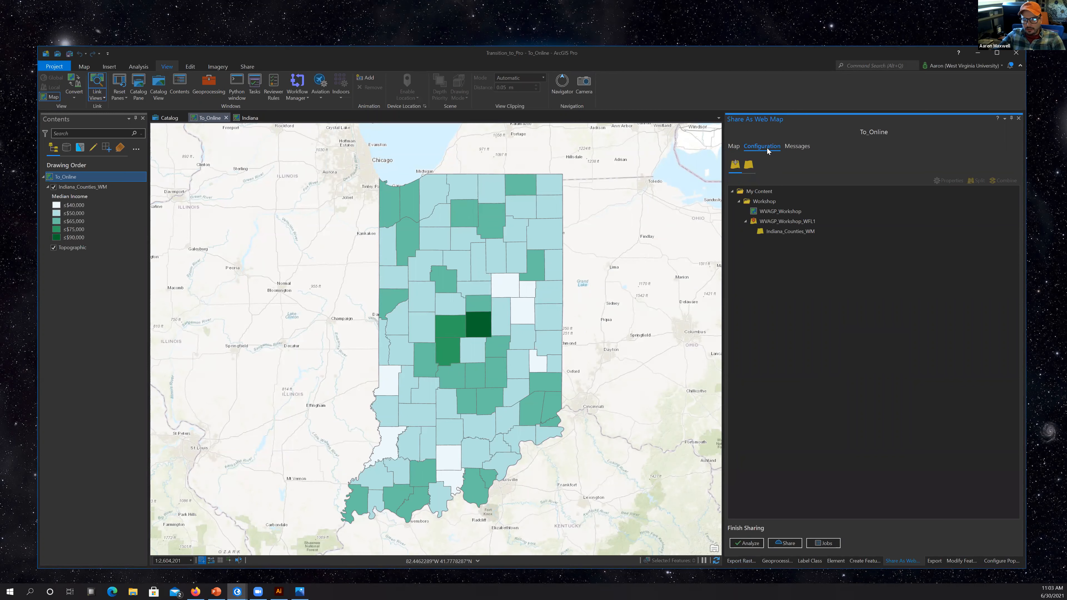
pyautogui.click(733, 146)
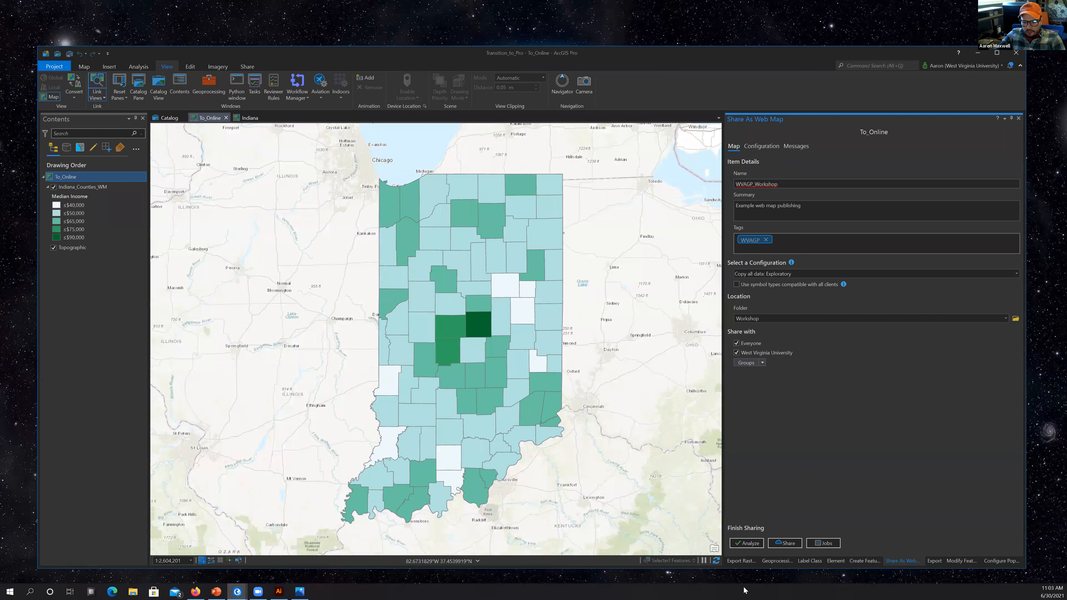
pyautogui.click(785, 544)
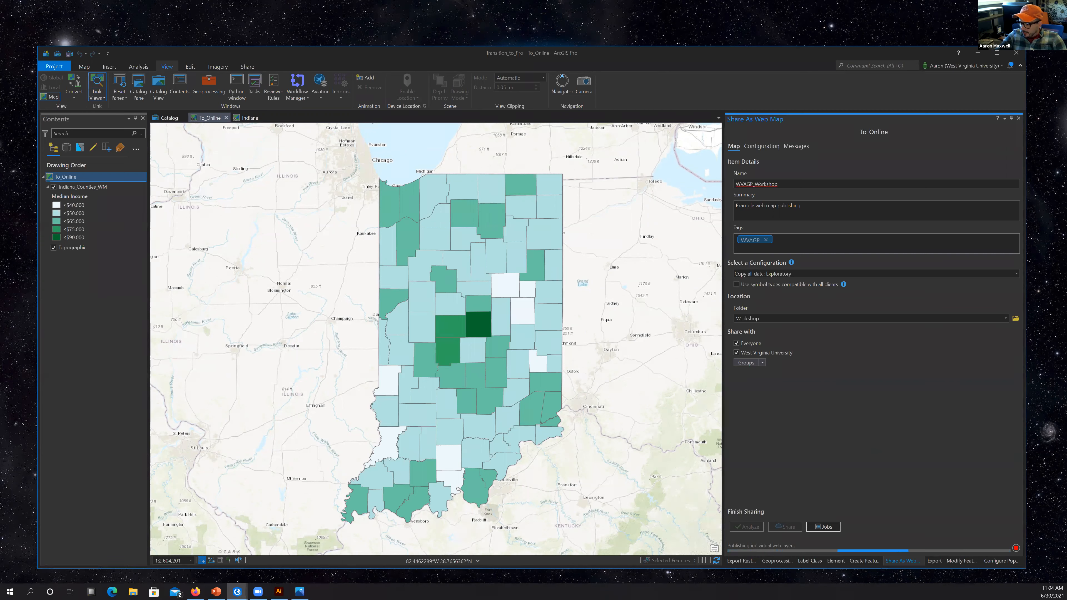
# Switch to the ArcGIS Online content page in the browser and dismiss the What's new notice.
pyautogui.hotkey('alt', 'Tab')
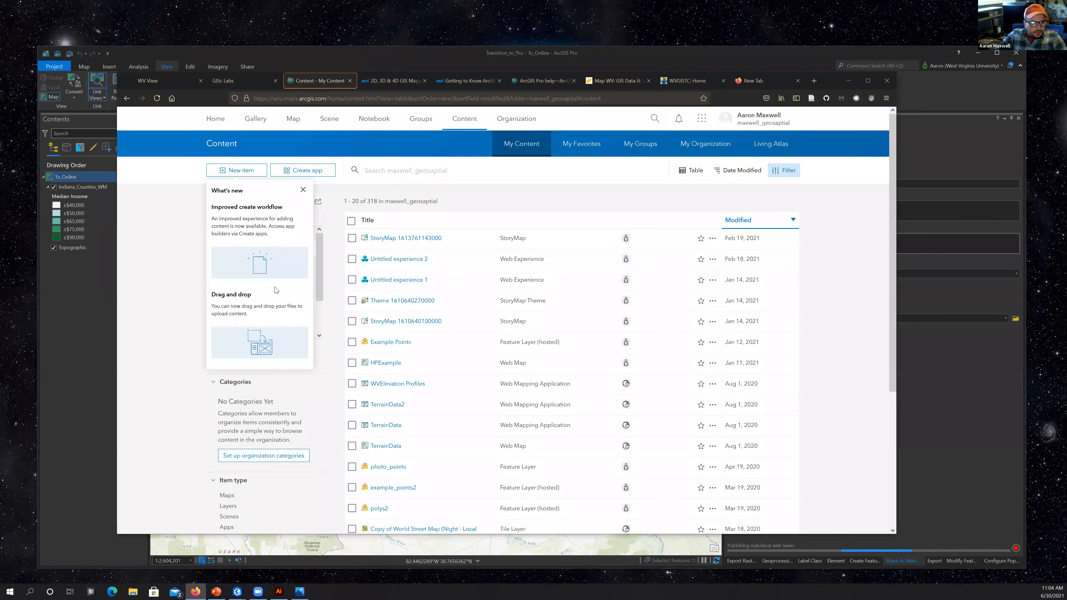
pyautogui.scroll(-5, 167, 312)
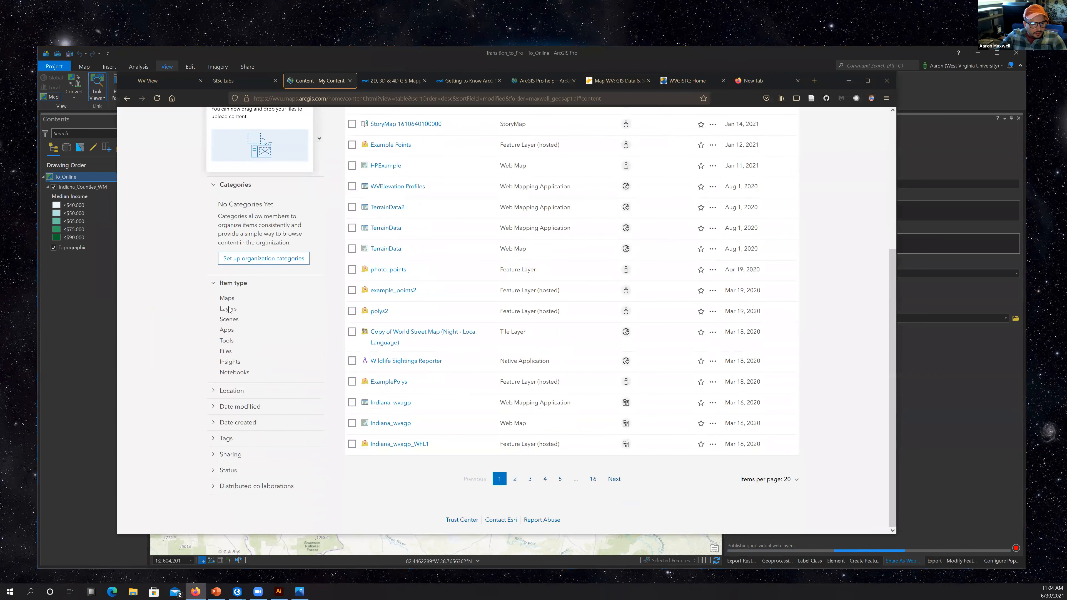
pyautogui.scroll(5, 274, 306)
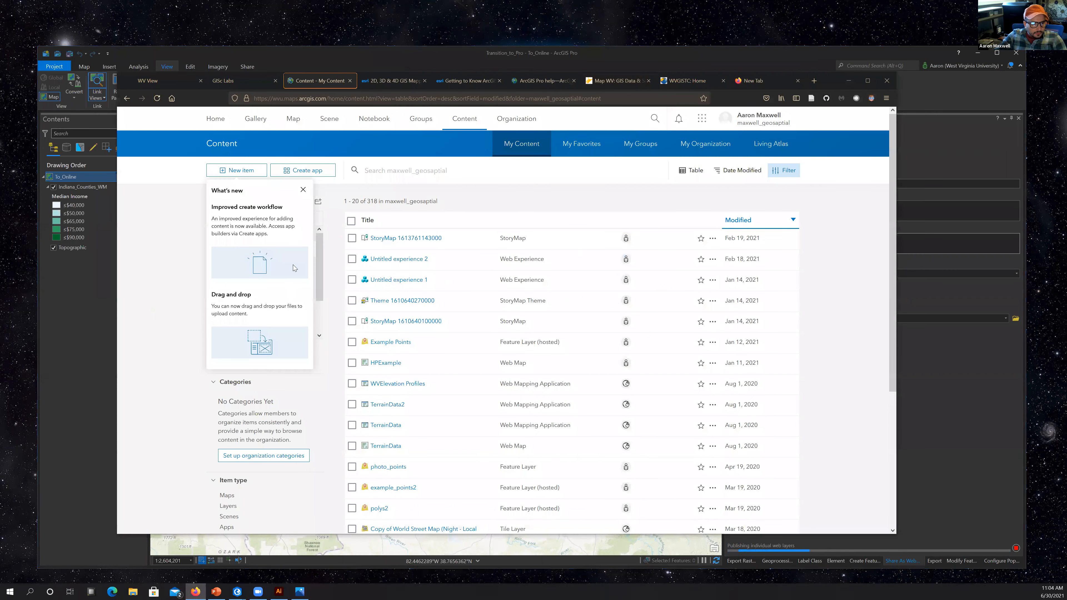
pyautogui.click(303, 190)
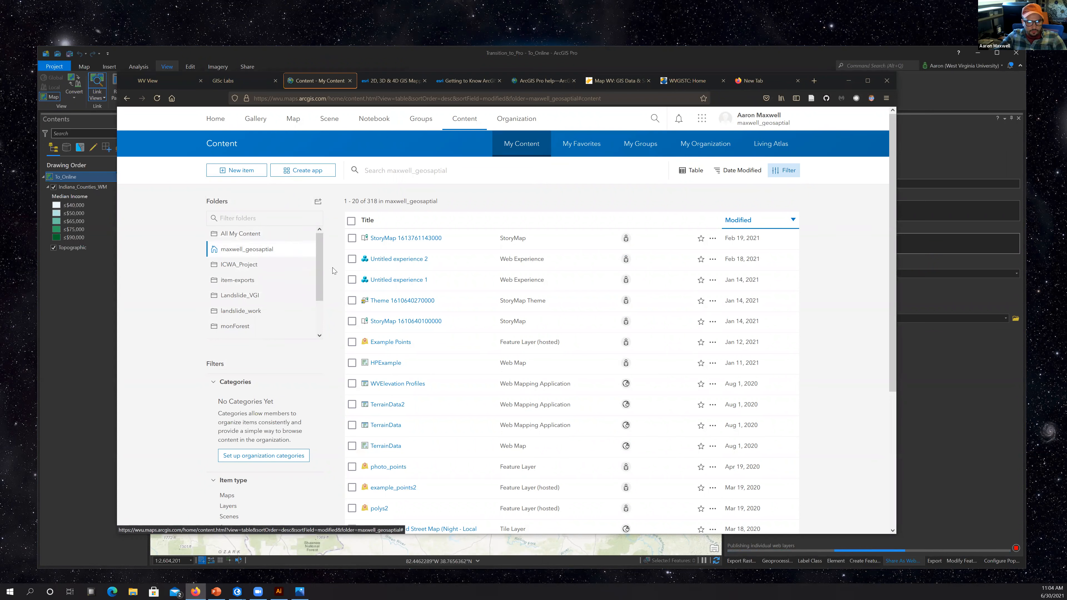
# Look through the ArcGIS Online content folder list for the Workshop folder.
pyautogui.scroll(-1, 320, 279)
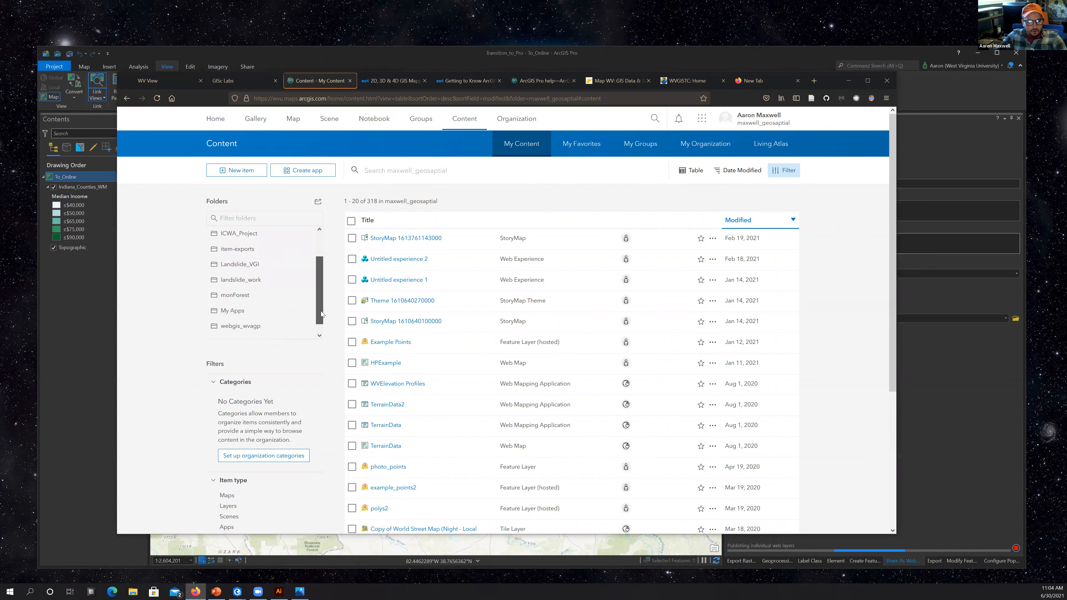
pyautogui.scroll(1, 320, 265)
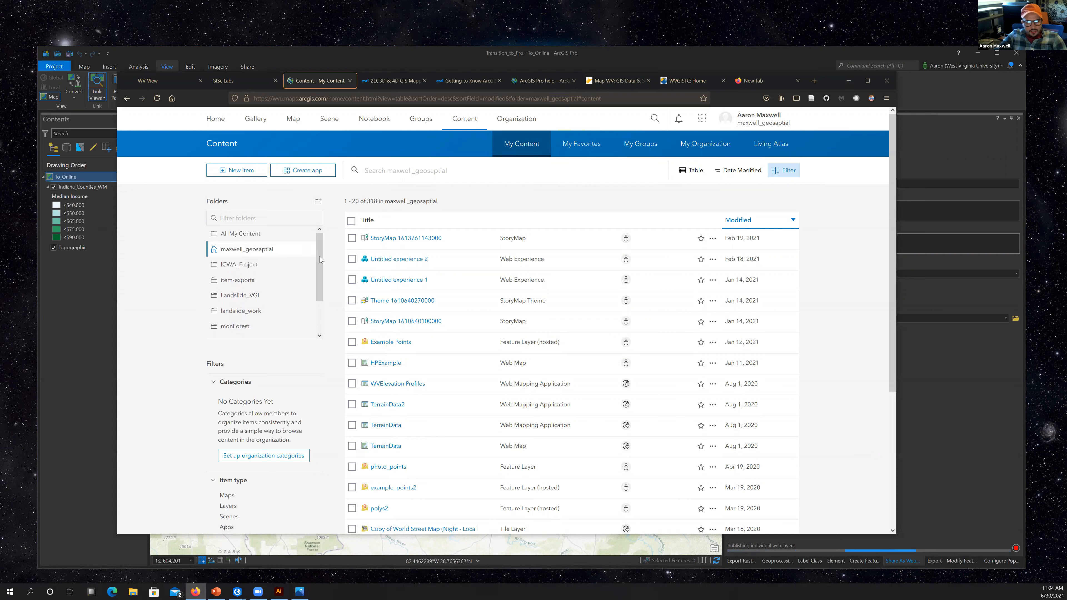
pyautogui.scroll(-1, 320, 301)
pyautogui.scroll(-2, 319, 301)
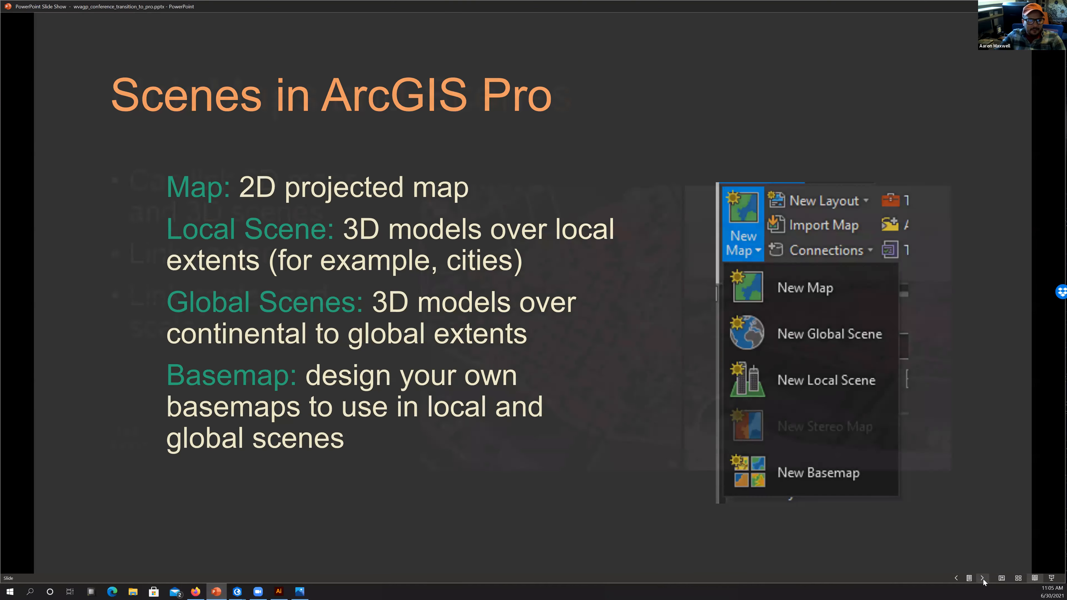
pyautogui.click(983, 580)
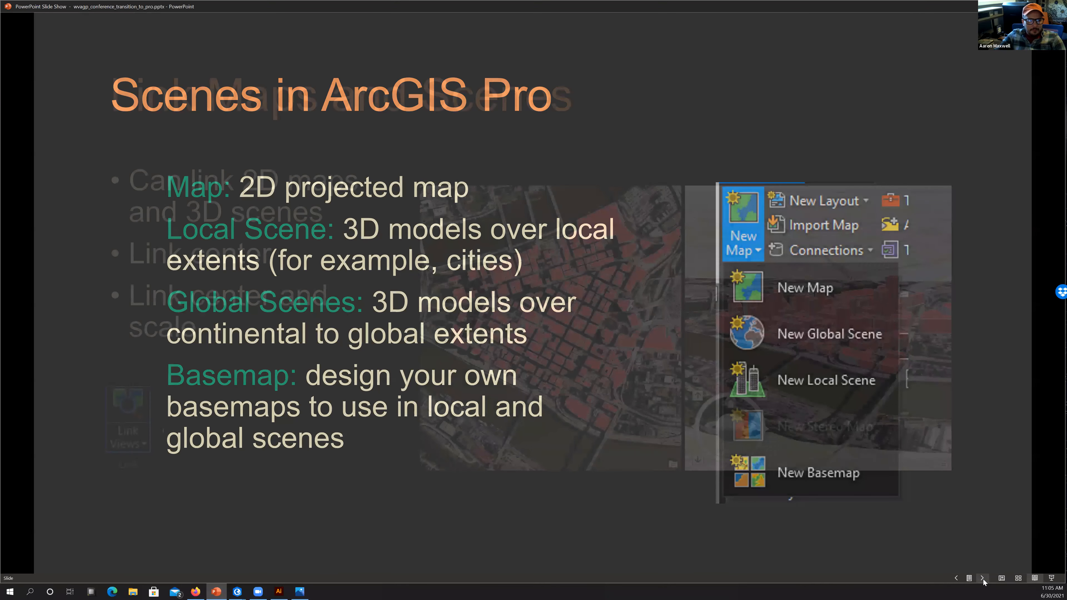
pyautogui.click(983, 580)
pyautogui.click(983, 580)
pyautogui.click(983, 580)
pyautogui.click(983, 580)
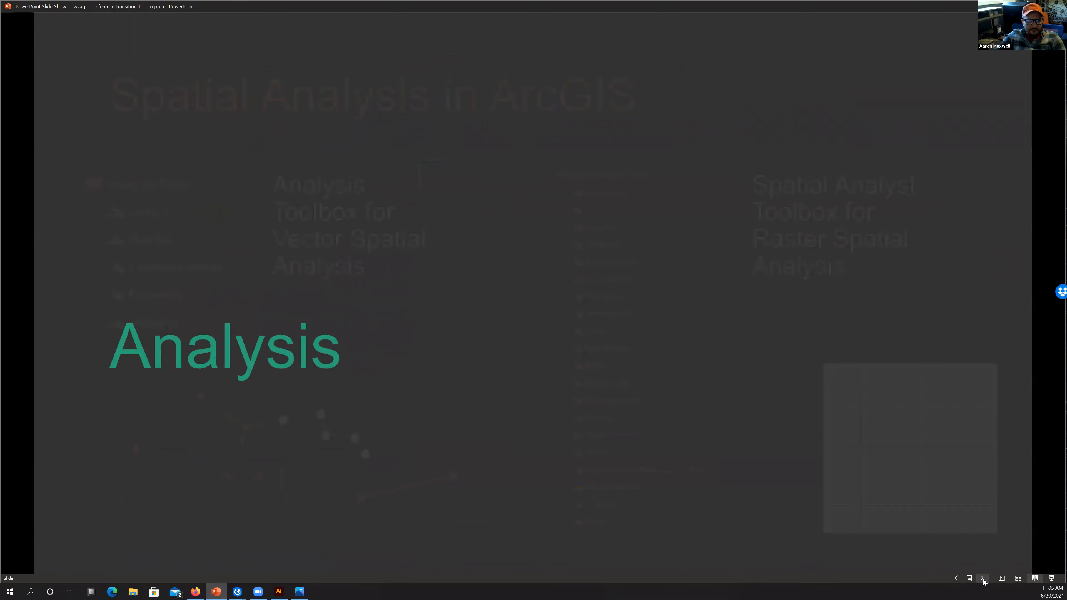
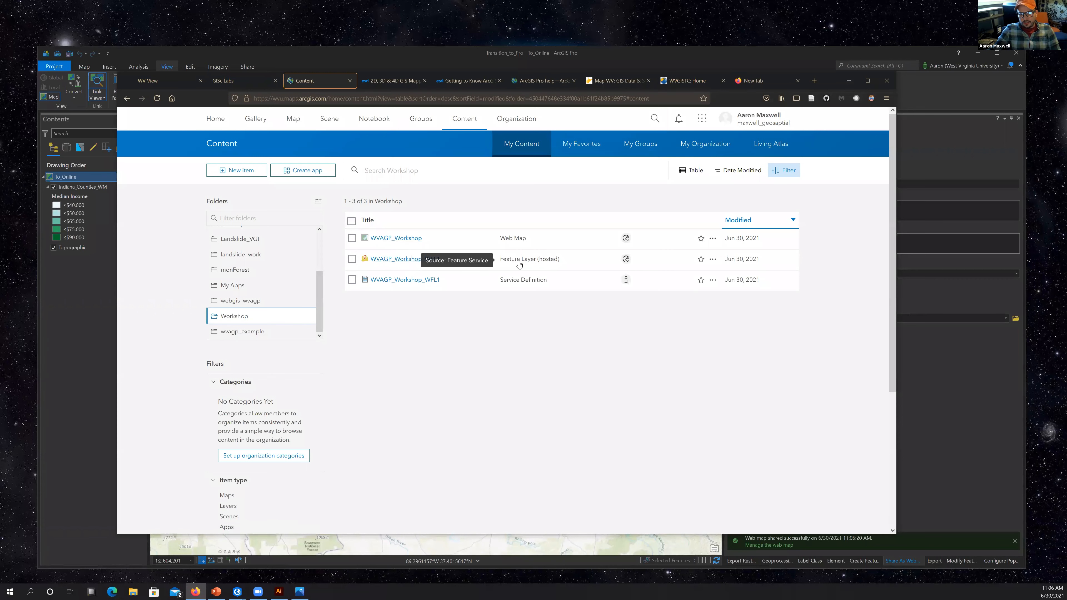
# Review the item page of the WVAGP_Workshop_WFL1 hosted feature layer and return to the Workshop folder.
pyautogui.click(387, 261)
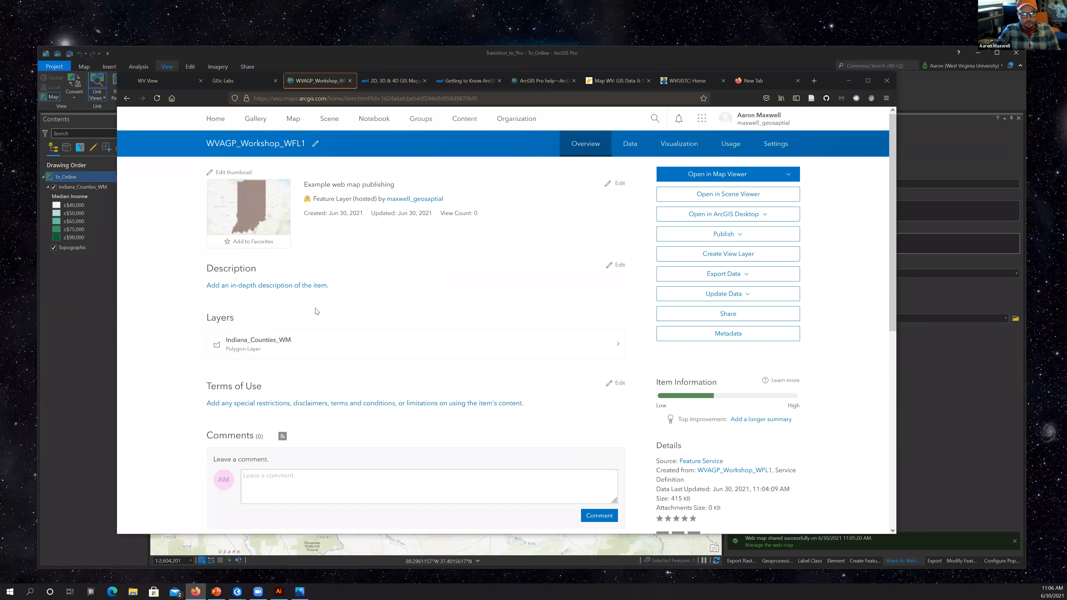
pyautogui.scroll(-3, 268, 245)
pyautogui.scroll(3, 267, 245)
pyautogui.click(129, 100)
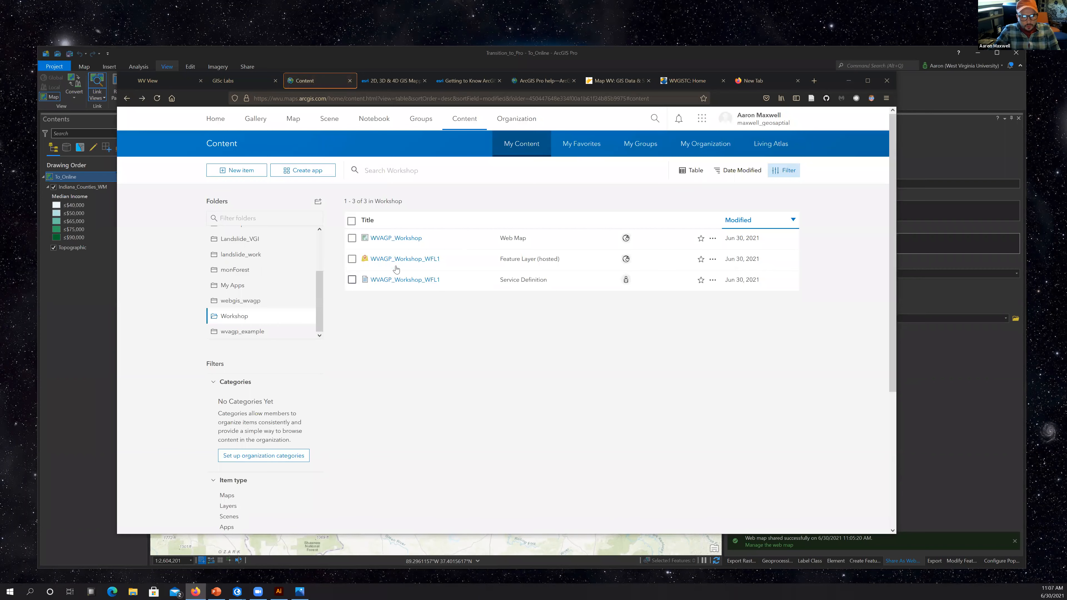
# Open the WVAGP_Workshop web map in Map Viewer and dismiss the out-of-beta notice.
pyautogui.click(413, 240)
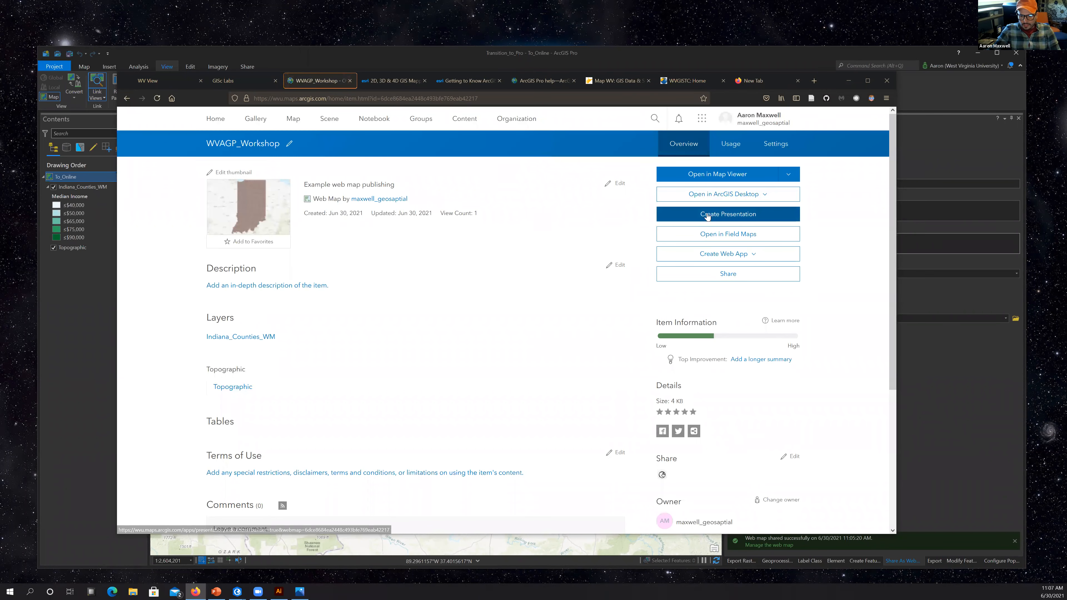
pyautogui.click(719, 179)
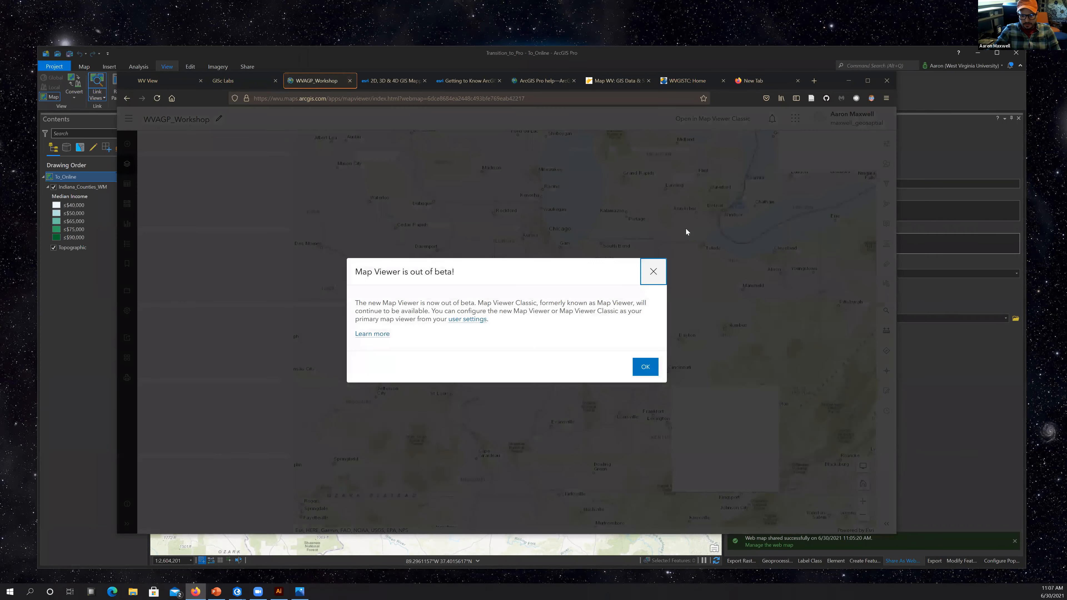
pyautogui.click(645, 367)
# Inspect the pop-up attributes of Indiana counties on the web map, including Allen County, and close the pop-up.
pyautogui.moveTo(608, 359); pyautogui.dragTo(548, 350)
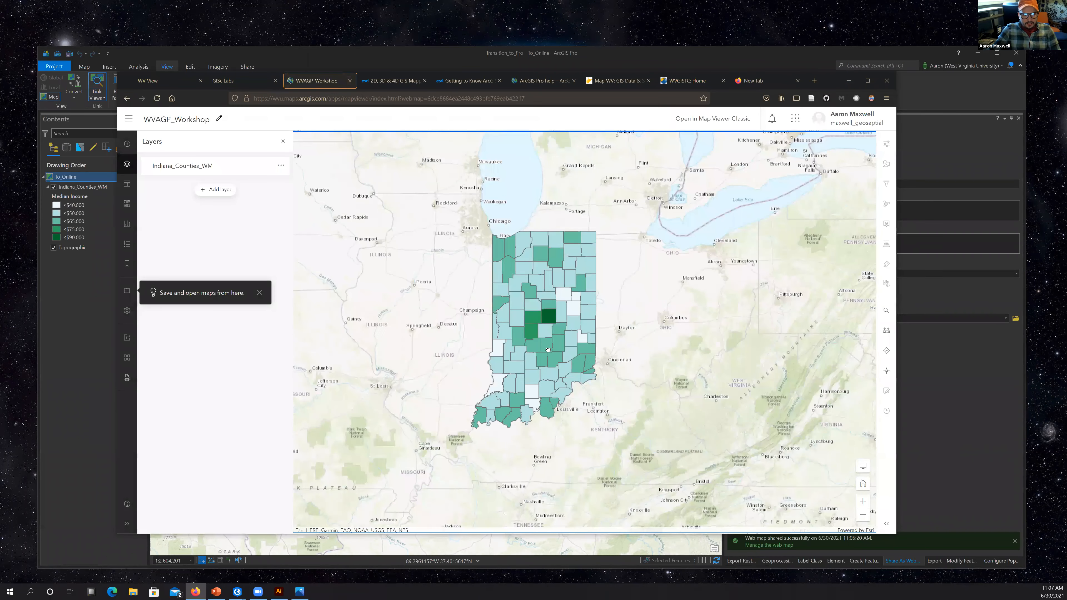
pyautogui.scroll(1, 549, 350)
pyautogui.scroll(1, 473, 328)
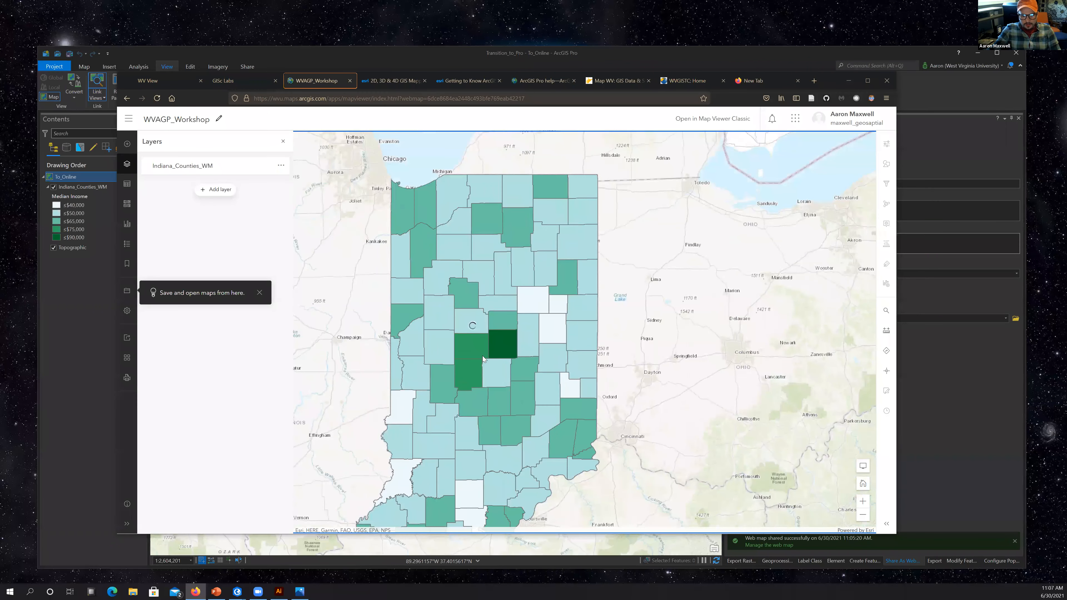
pyautogui.click(528, 379)
pyautogui.click(576, 236)
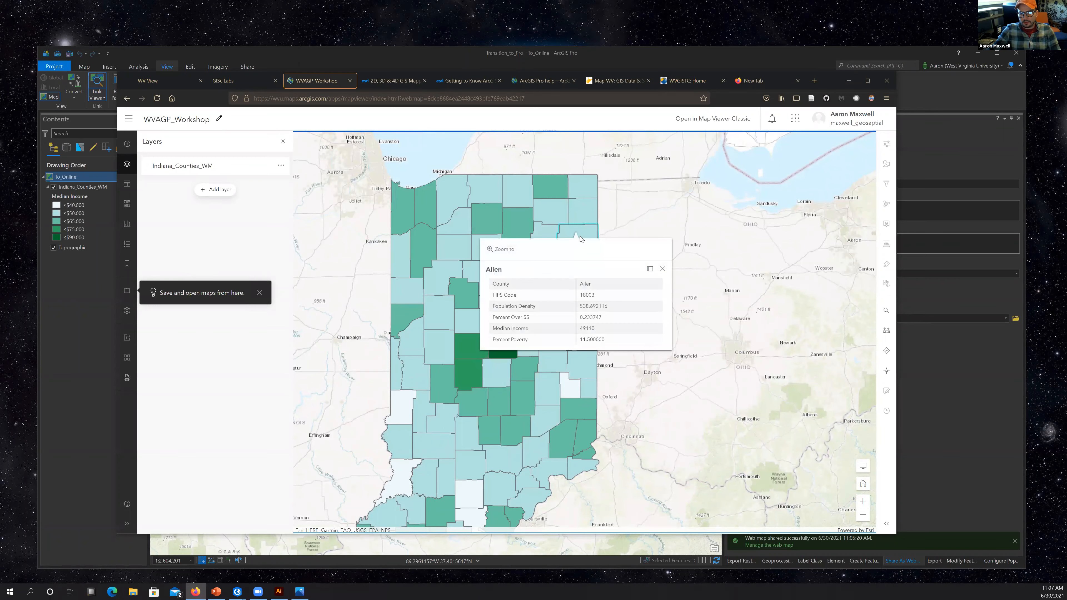
pyautogui.click(663, 270)
pyautogui.moveTo(785, 287); pyautogui.dragTo(845, 263)
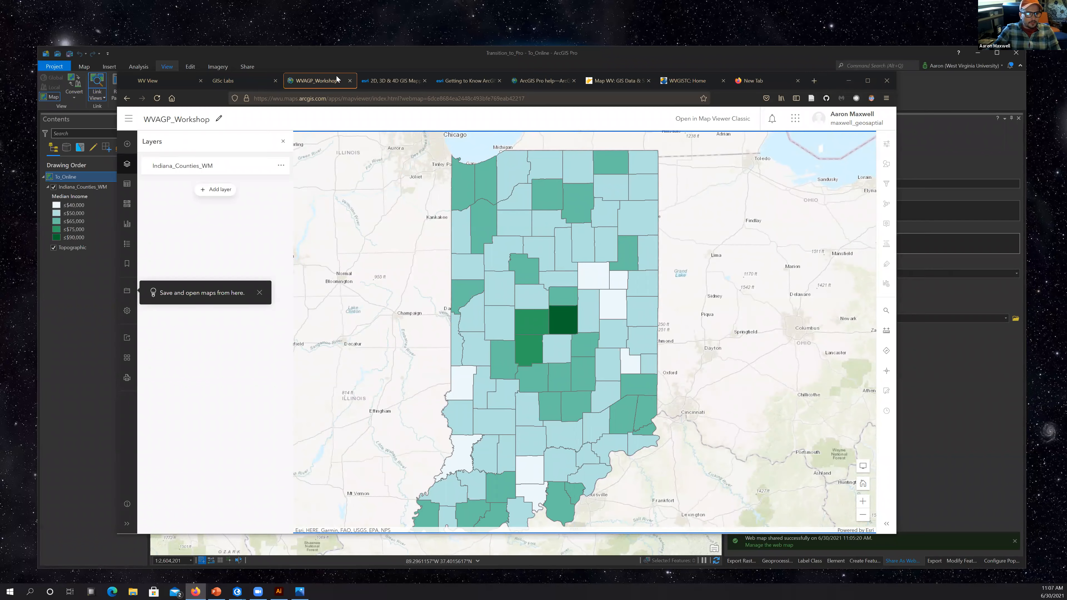
# Reopen the web map in Map Viewer Classic and decline the offer to use the new Map Viewer.
pyautogui.moveTo(337, 79); pyautogui.dragTo(332, 21)
pyautogui.click(690, 66)
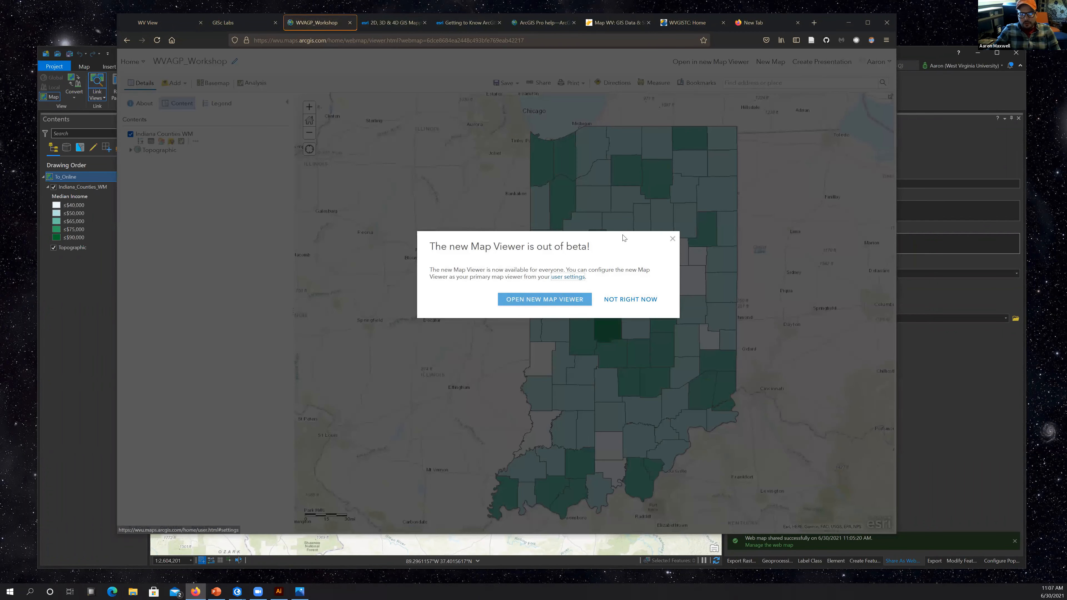
pyautogui.click(630, 300)
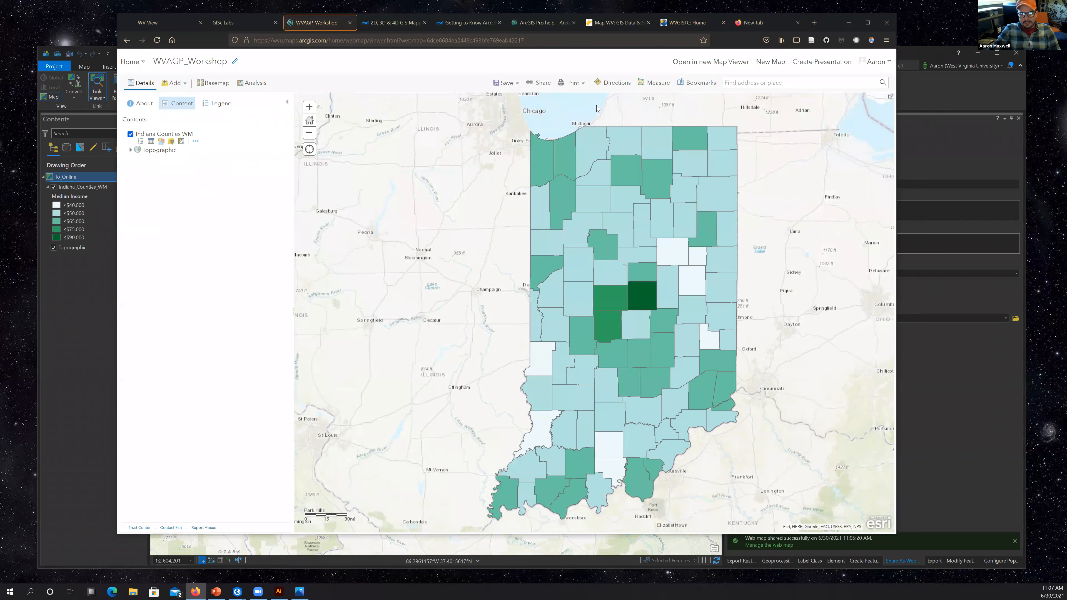
# Create a web app from the shared WVAGP_Workshop map using Web AppBuilder.
pyautogui.click(542, 83)
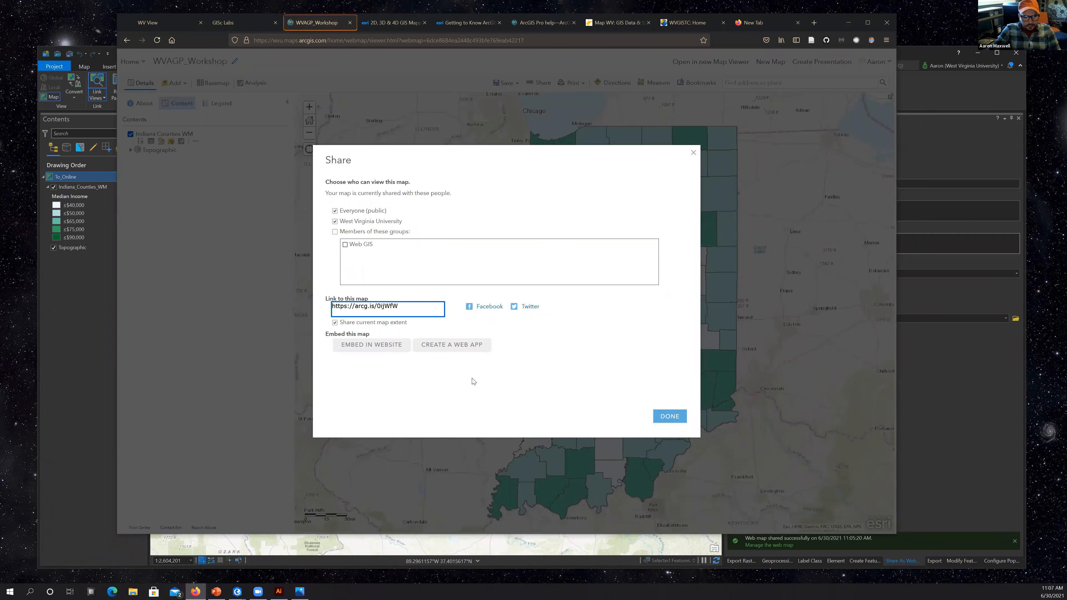
pyautogui.click(449, 346)
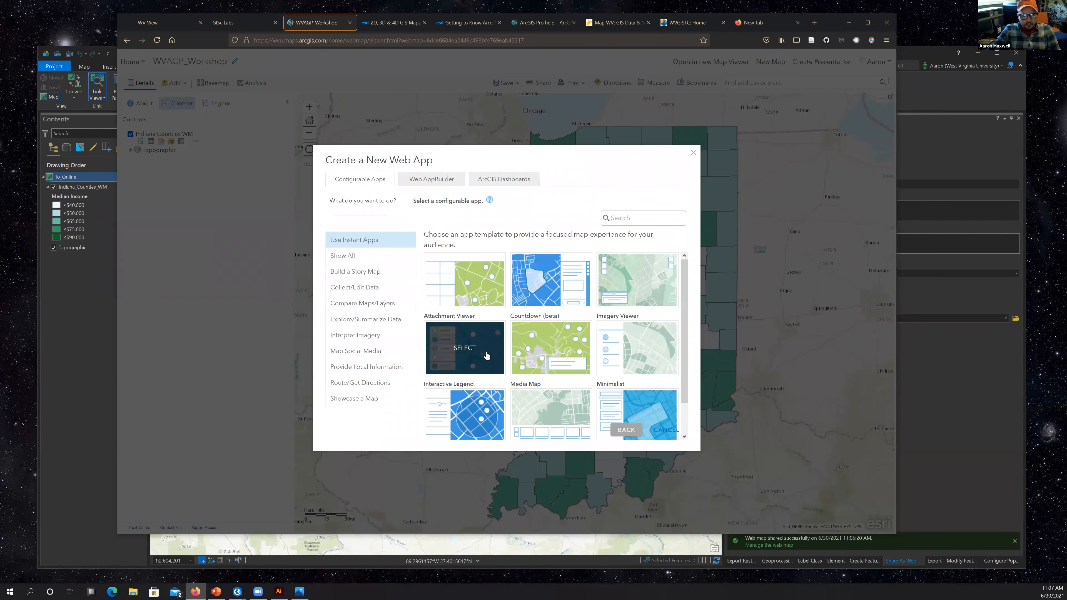
pyautogui.click(432, 179)
pyautogui.click(606, 430)
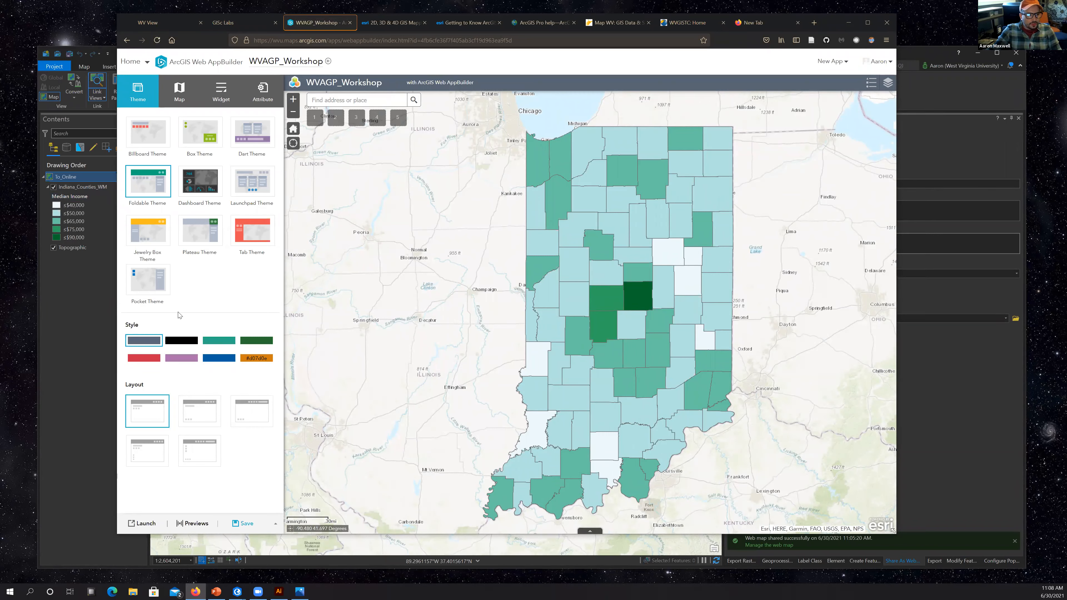
# Add a Draw widget with its default configuration to the app's first empty widget slot.
pyautogui.click(200, 94)
pyautogui.click(207, 93)
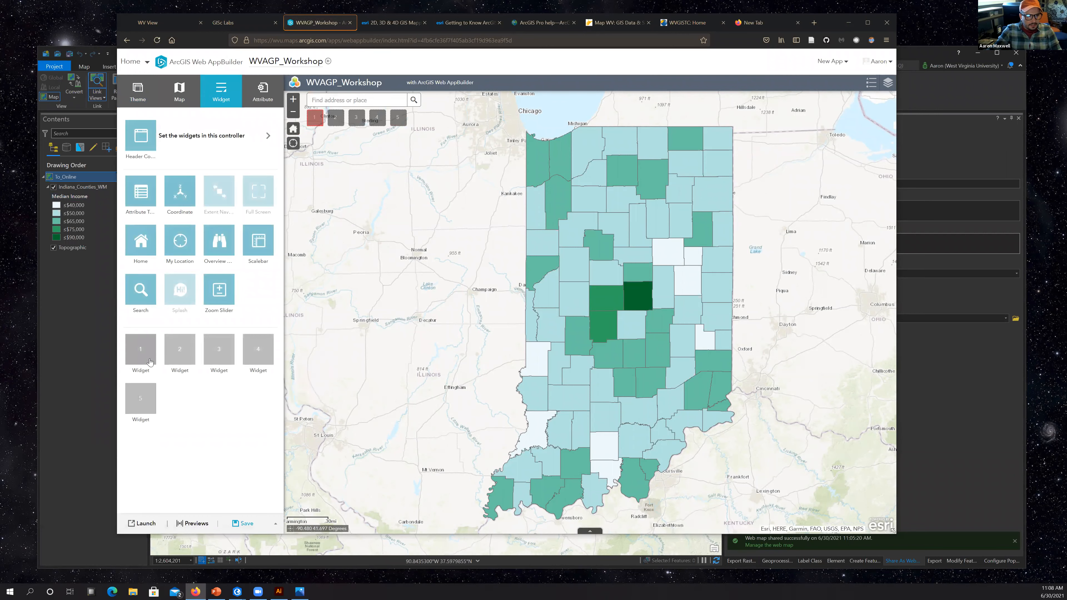
pyautogui.click(147, 358)
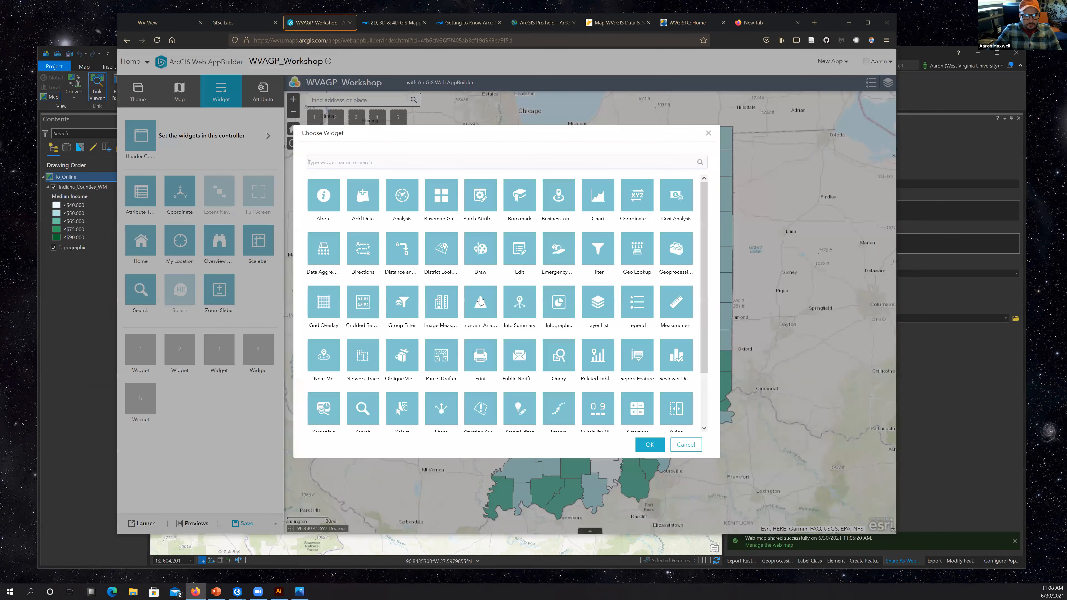
pyautogui.click(489, 251)
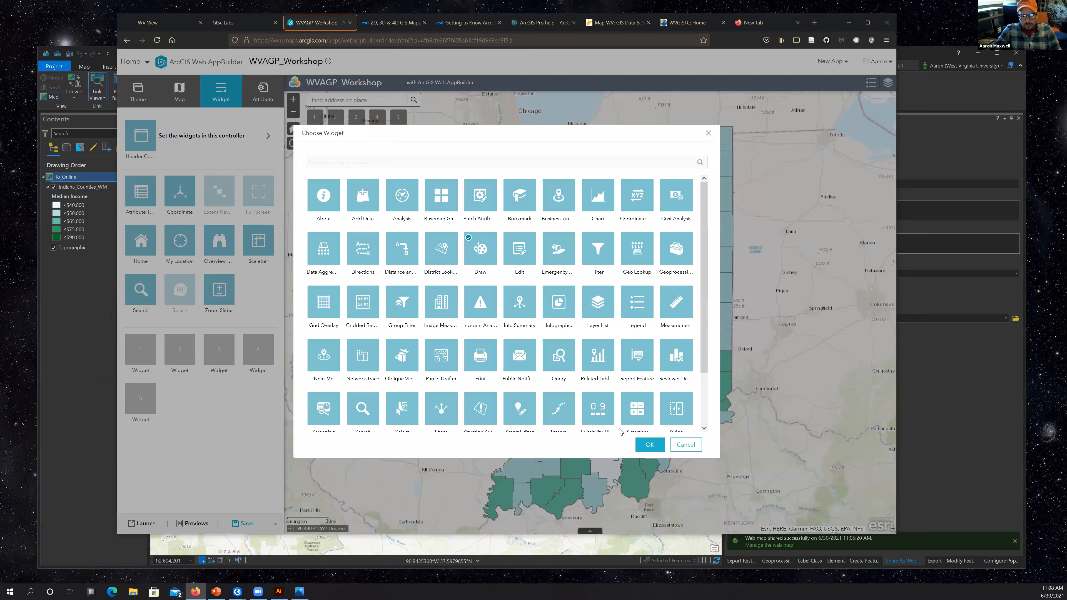
pyautogui.click(652, 445)
pyautogui.click(651, 444)
# Add a Print widget with its default configuration beside the Draw widget.
pyautogui.click(176, 351)
pyautogui.scroll(-3, 478, 294)
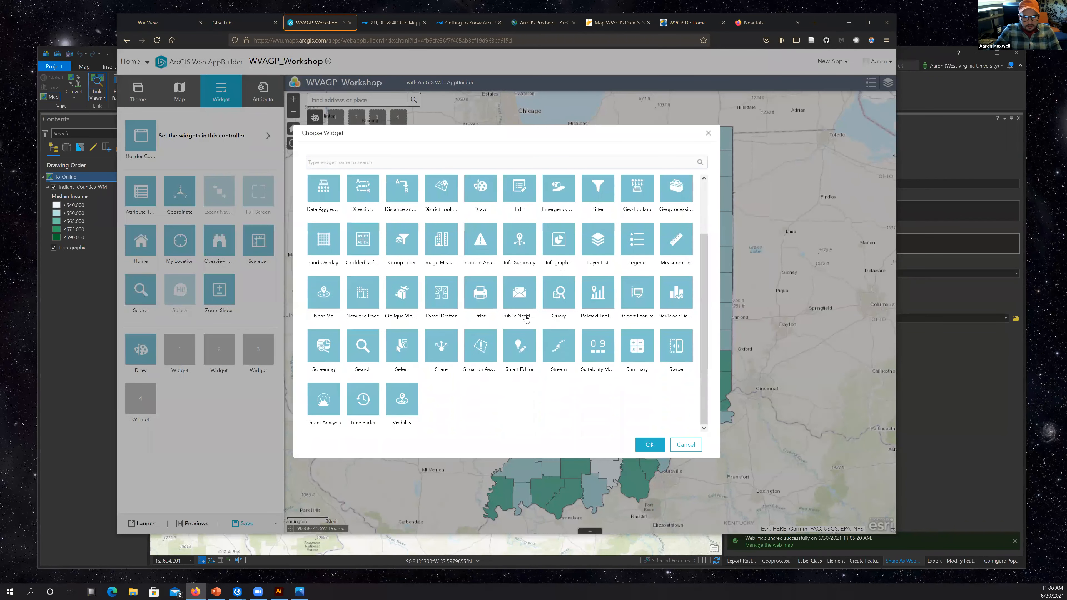
pyautogui.click(651, 447)
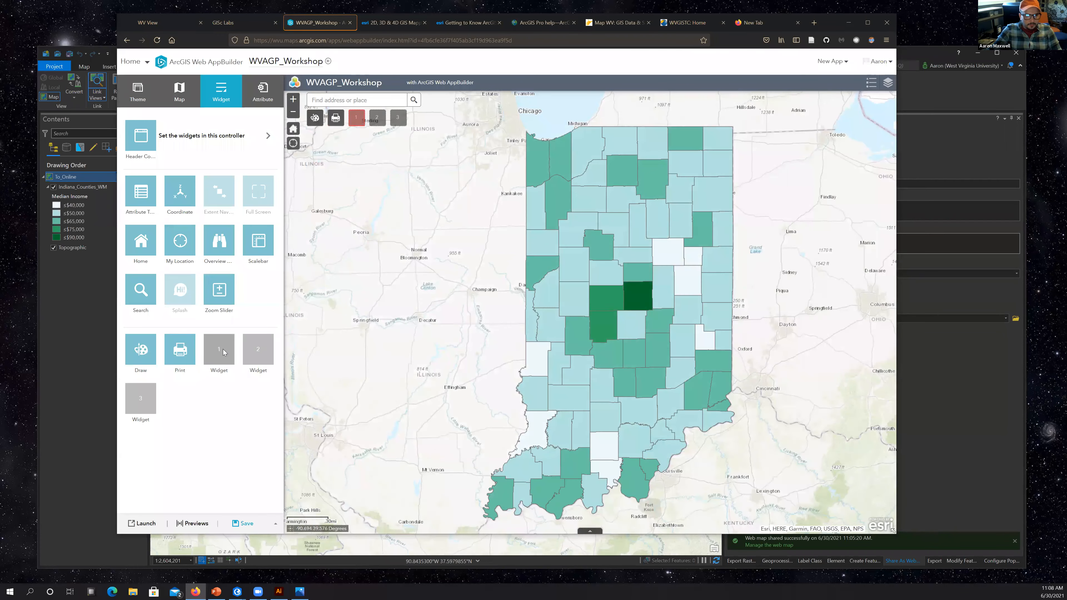
# Add a Basemap Gallery widget that always synchronizes with the organization's basemap setting.
pyautogui.click(219, 350)
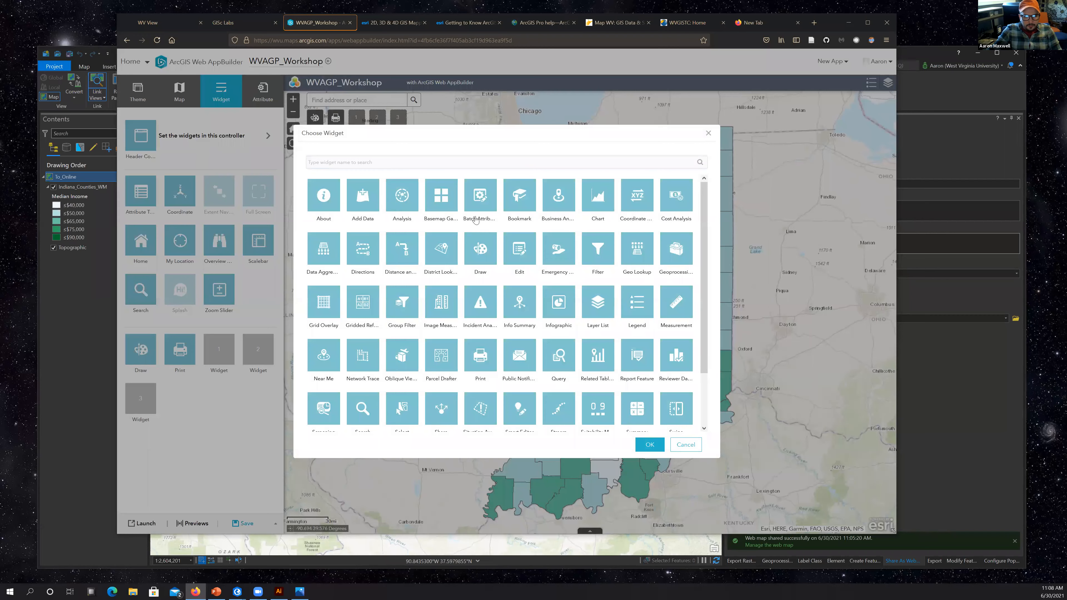
pyautogui.click(650, 445)
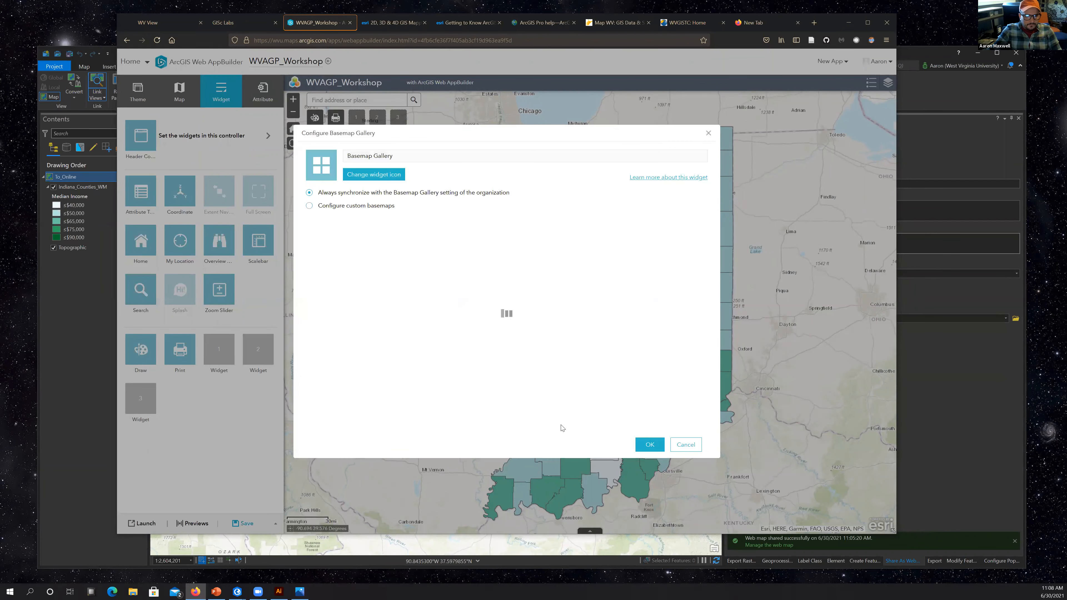
pyautogui.click(647, 445)
# Add a second Search widget with its default geocoder settings after the Basemap Gallery widget.
pyautogui.click(259, 355)
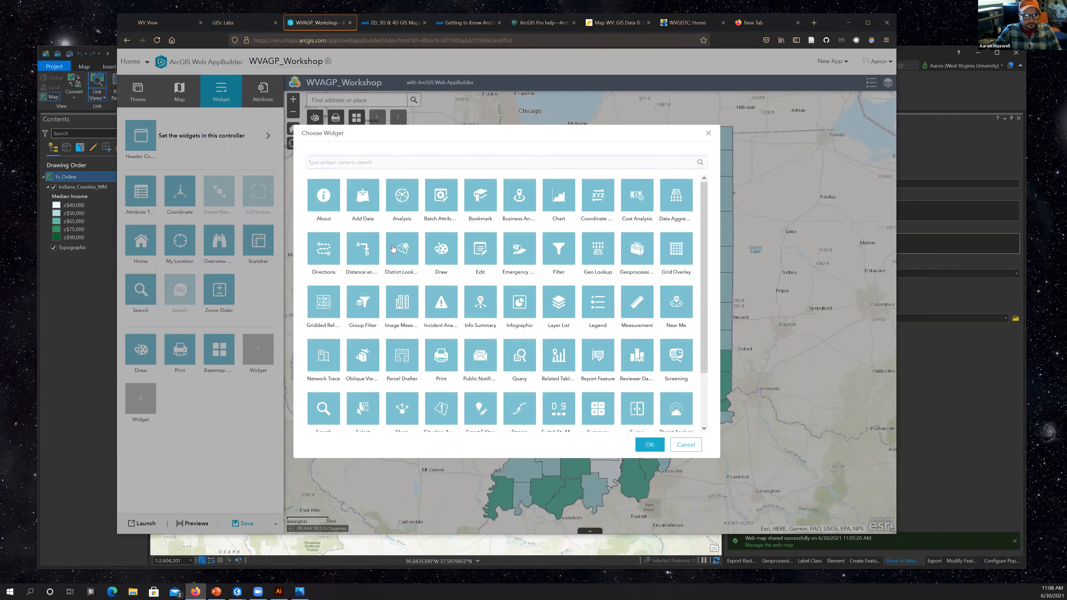
pyautogui.scroll(-3, 401, 247)
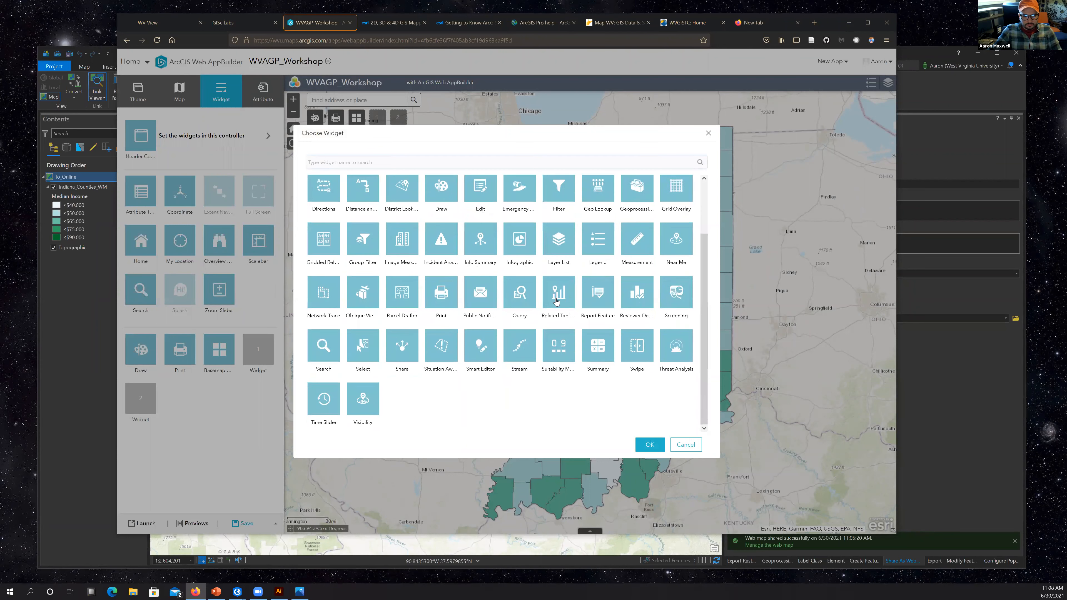
pyautogui.click(323, 352)
pyautogui.click(652, 449)
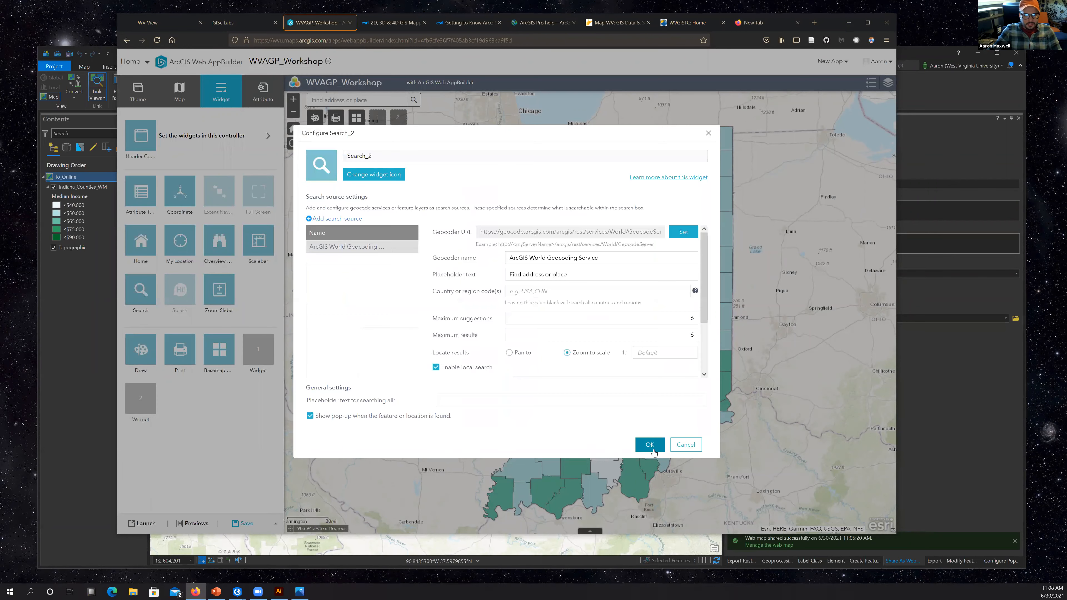
pyautogui.click(650, 445)
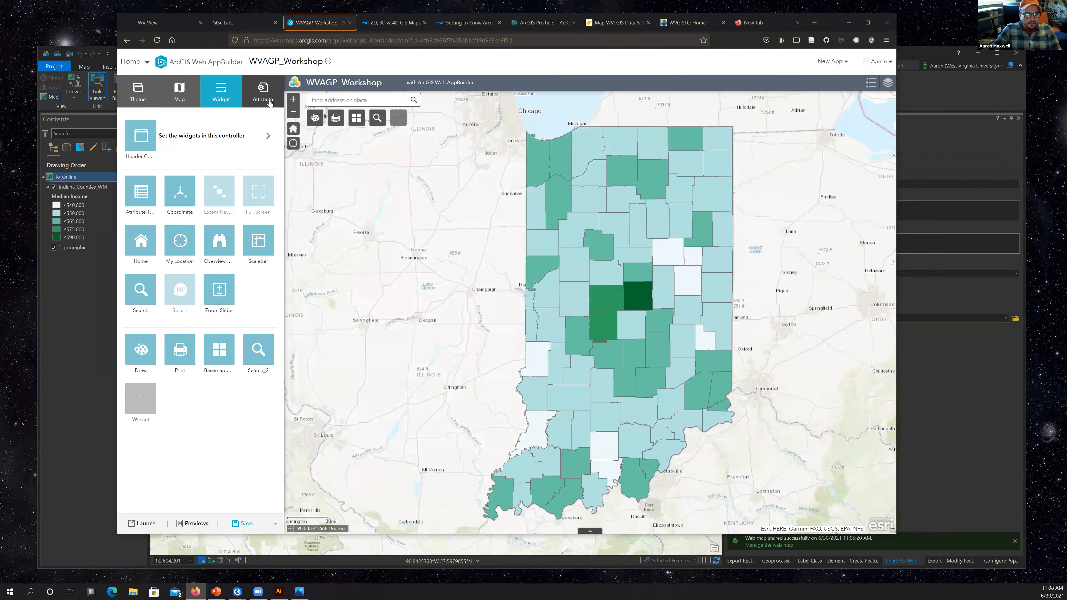
# Change the app's branding title to WVAGP Workshop Example.
pyautogui.click(269, 97)
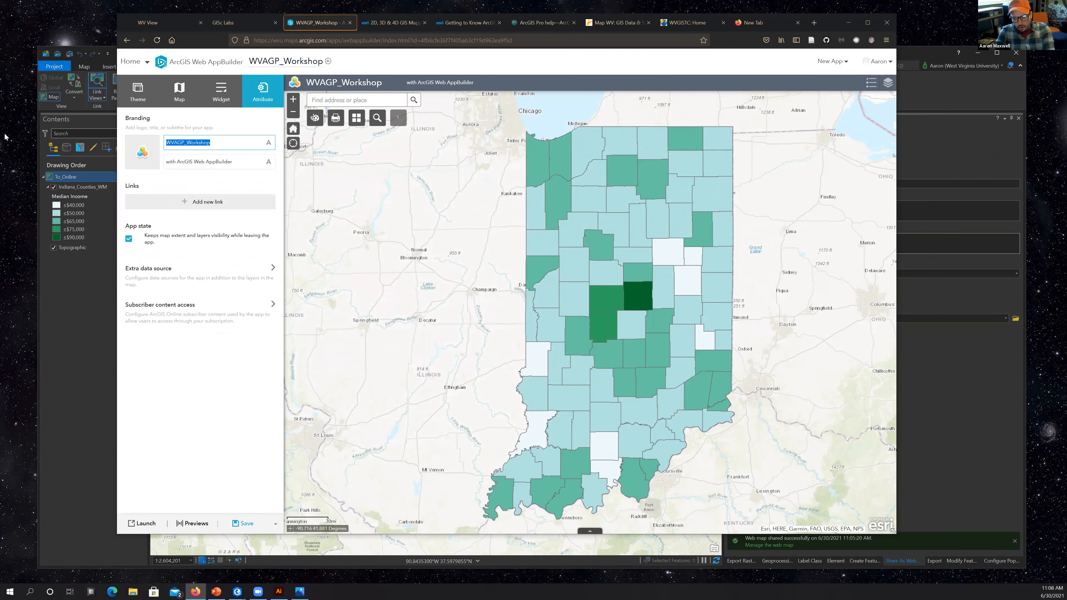
pyautogui.write('WVAGP W')
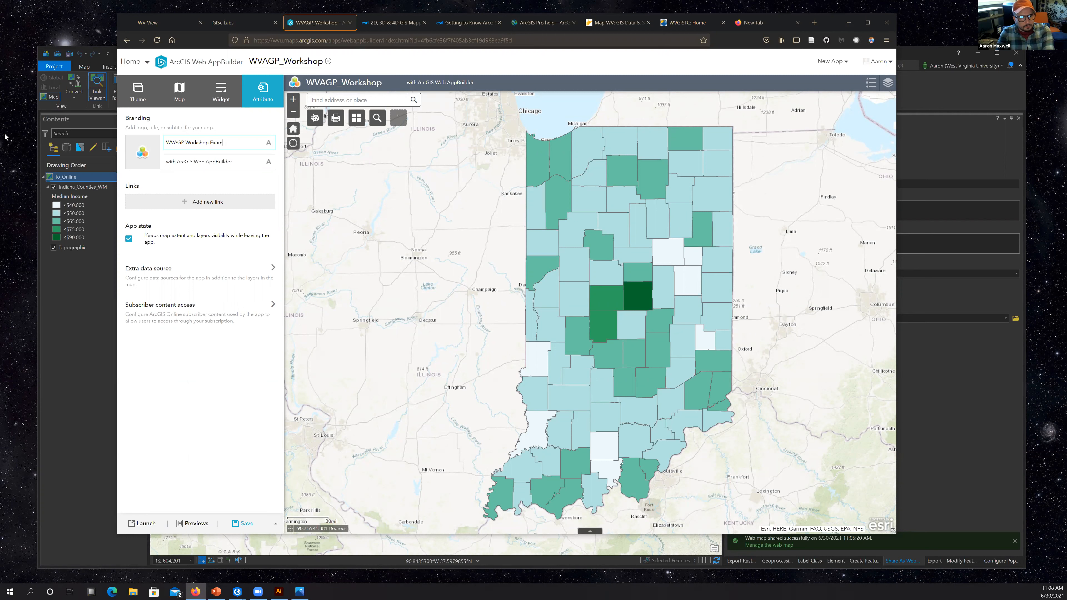
pyautogui.click(202, 181)
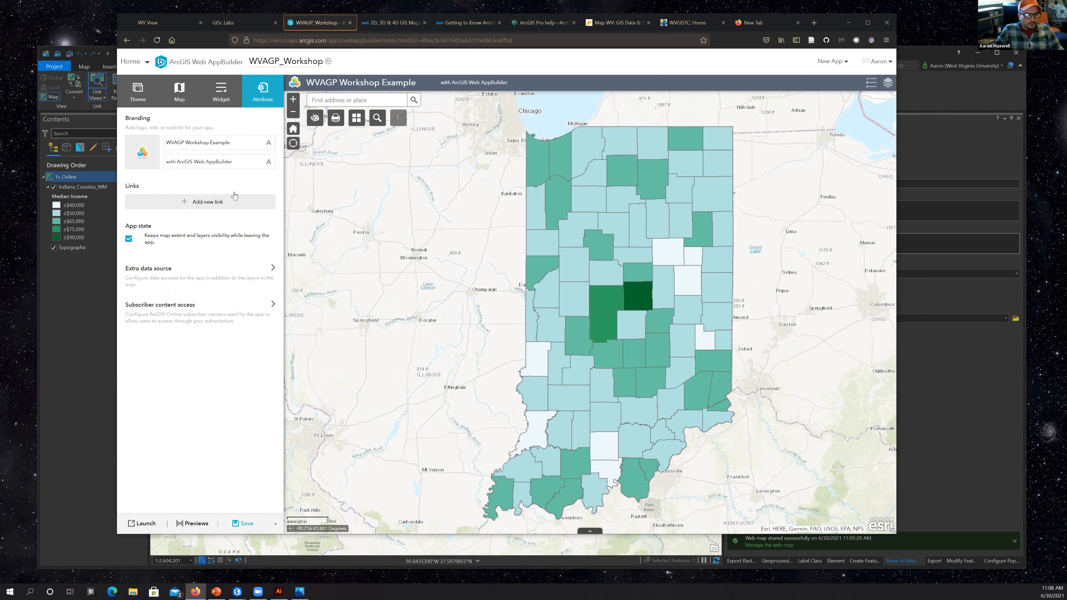
# Save the web app and launch it in its own browser page.
pyautogui.click(243, 528)
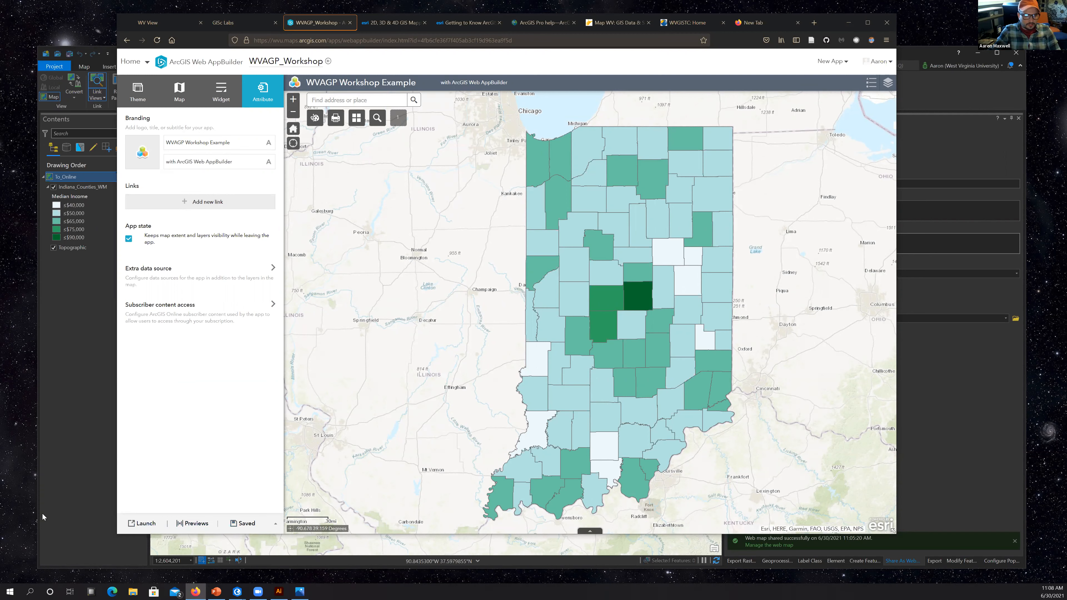
pyautogui.click(145, 523)
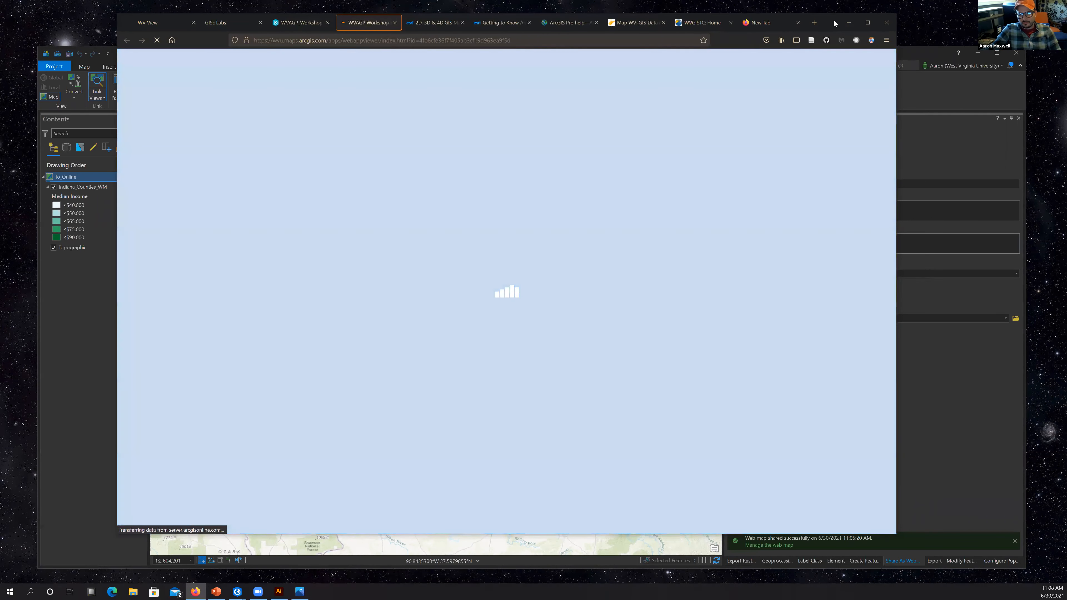
# Test the launched web app by viewing the attribute pop-up for Carroll County, then dismiss it.
pyautogui.moveTo(833, 26); pyautogui.dragTo(843, 48)
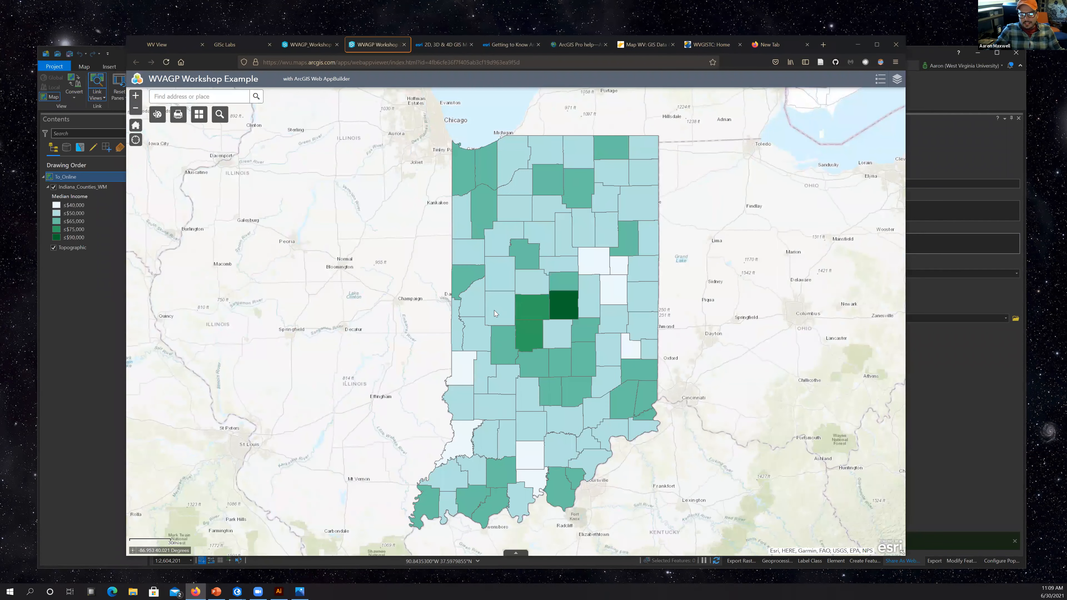
pyautogui.moveTo(705, 351); pyautogui.dragTo(521, 263)
pyautogui.click(516, 255)
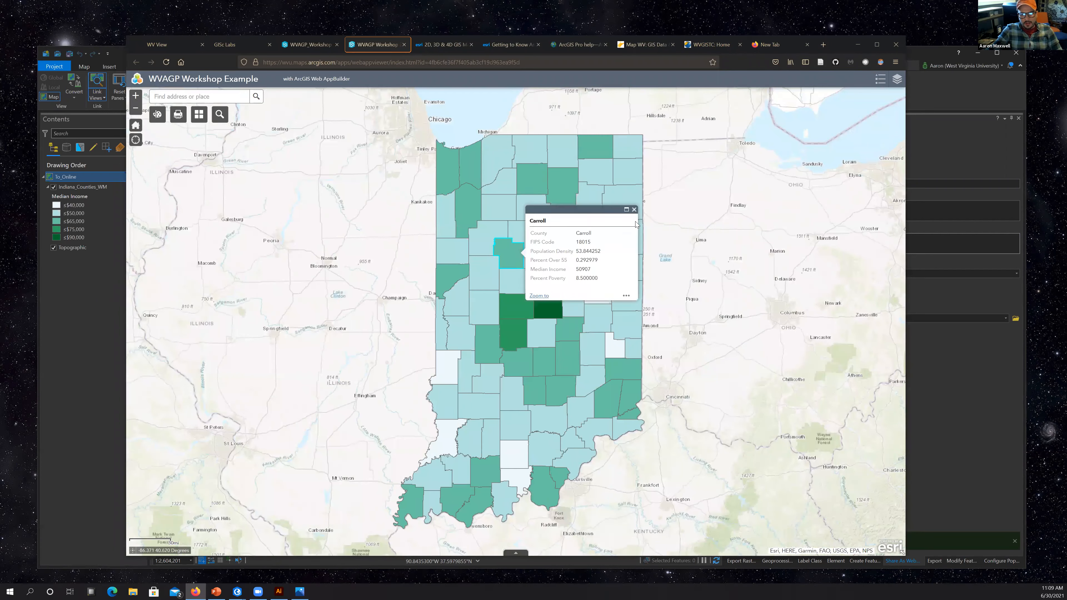
pyautogui.click(634, 210)
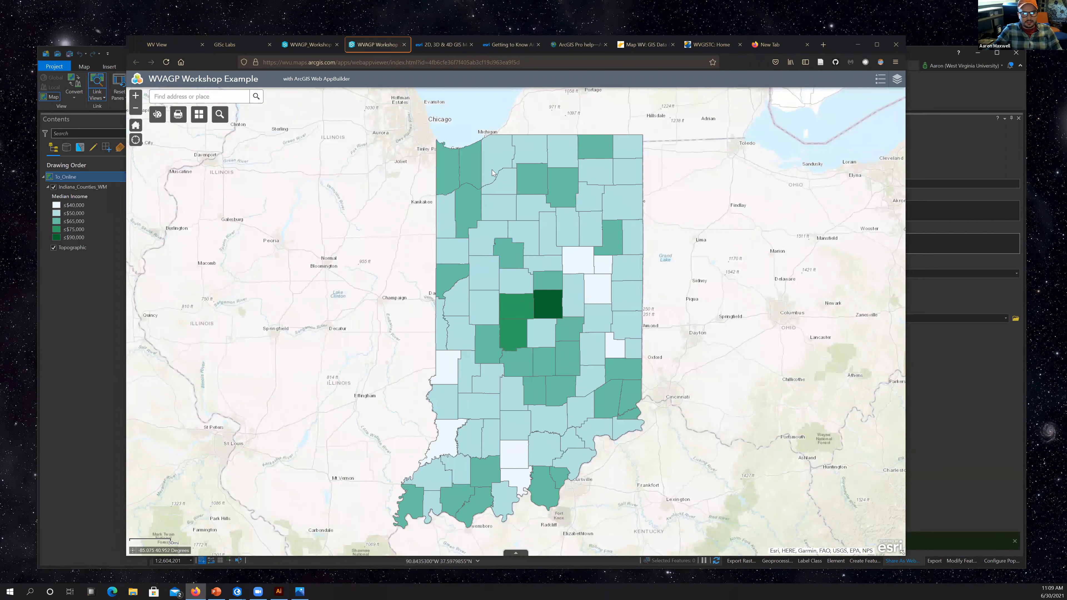
# Check the Print widget in the launched app, and switch the map to a street-style basemap with the Basemap Gallery widget.
pyautogui.click(179, 118)
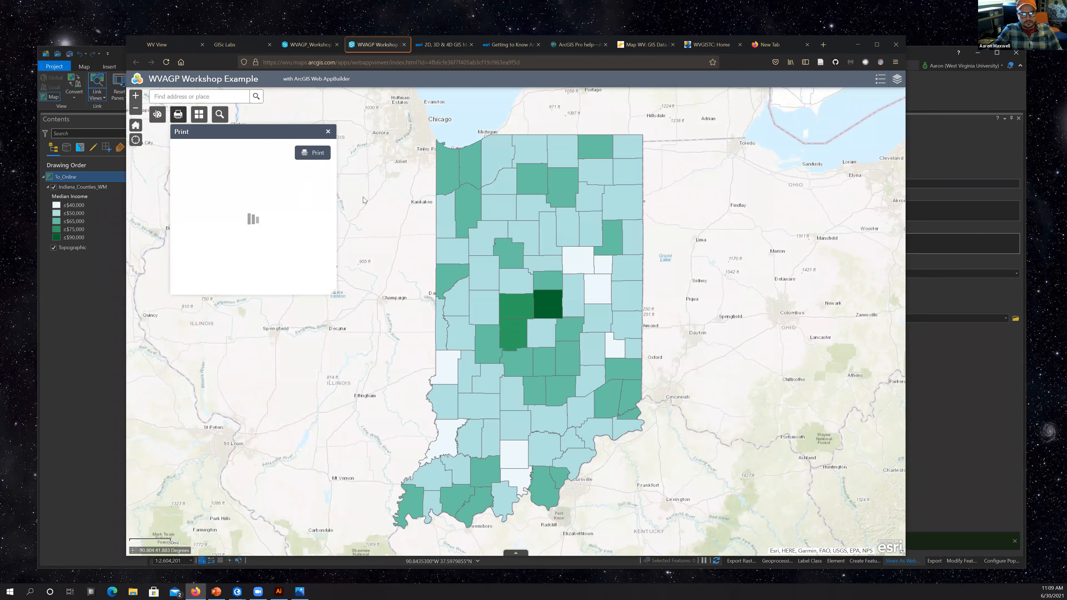
pyautogui.click(328, 131)
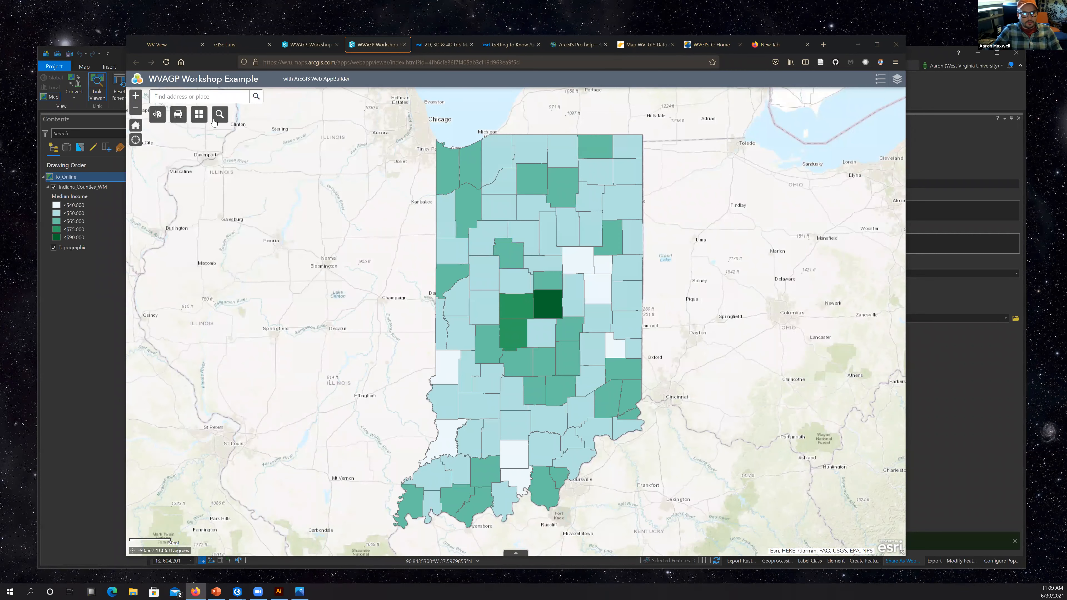
pyautogui.click(199, 114)
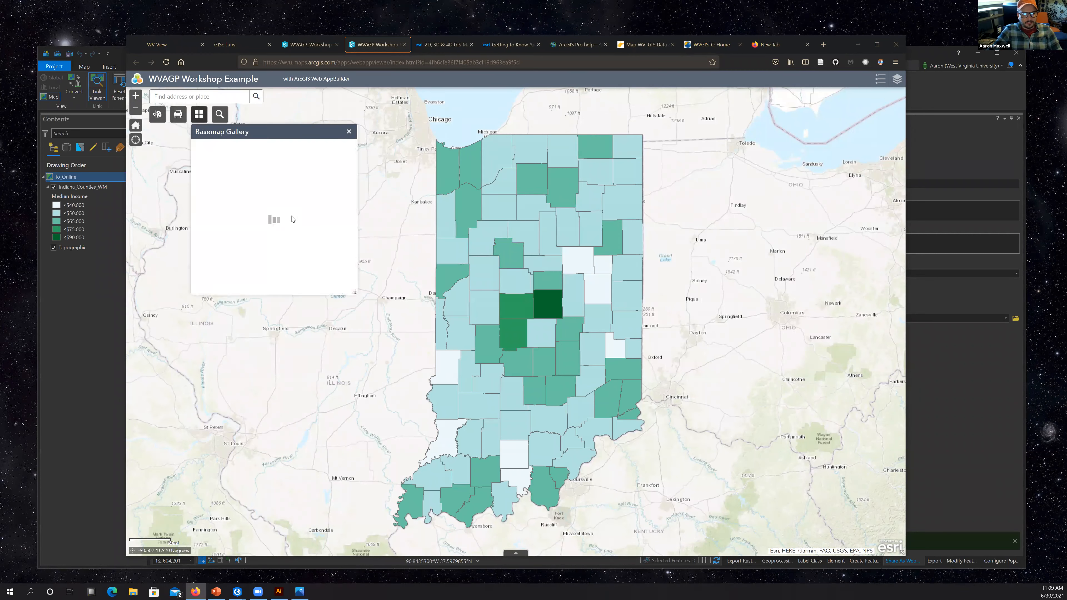
pyautogui.click(279, 243)
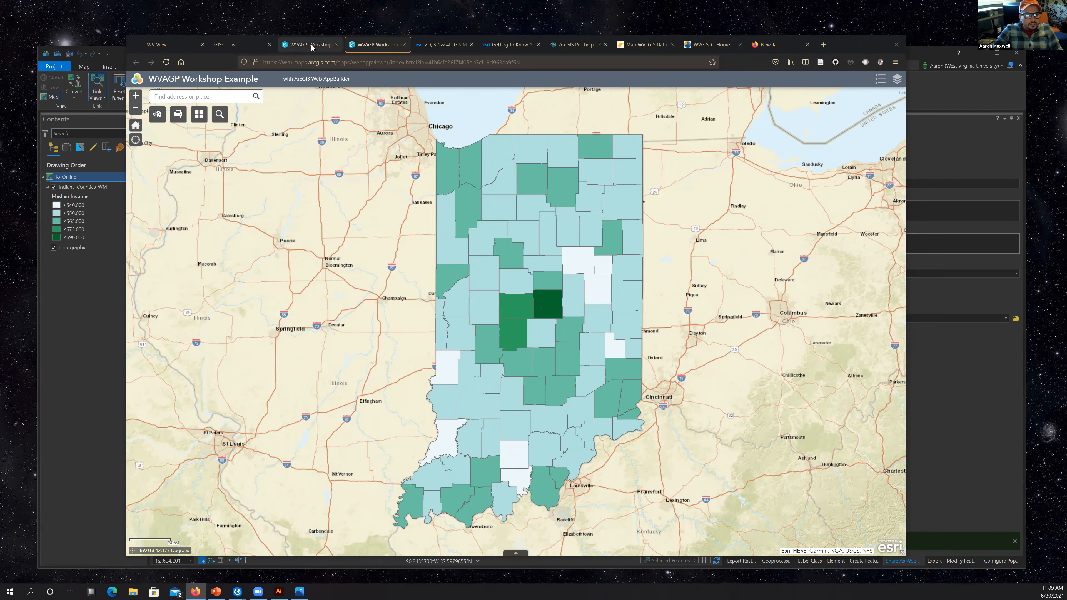
# Return to the Web AppBuilder page and go from there to the Workshop folder in the ArcGIS Online content.
pyautogui.click(303, 46)
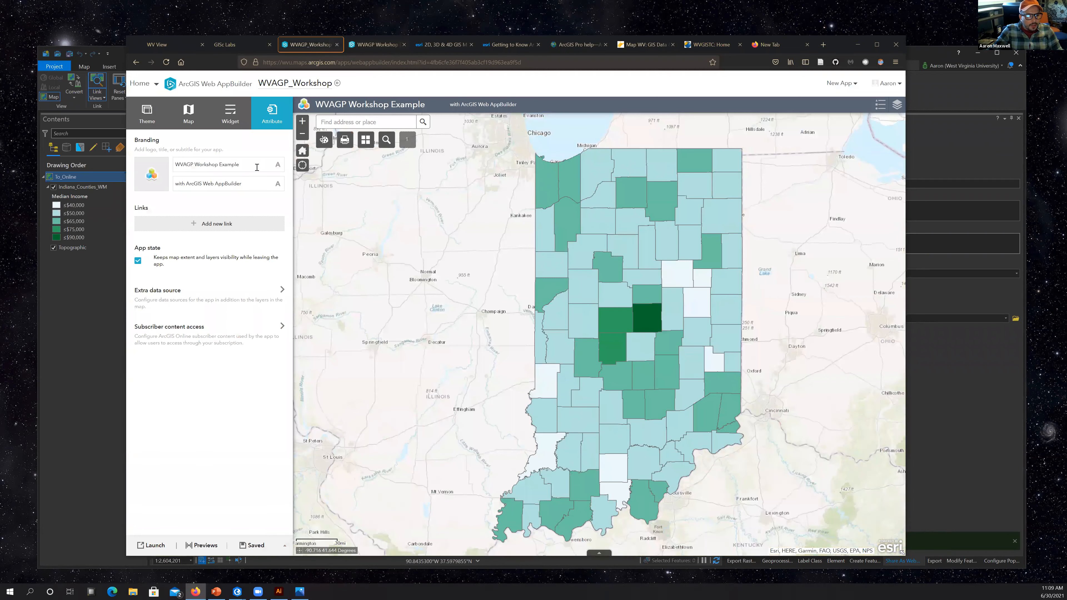
pyautogui.click(143, 86)
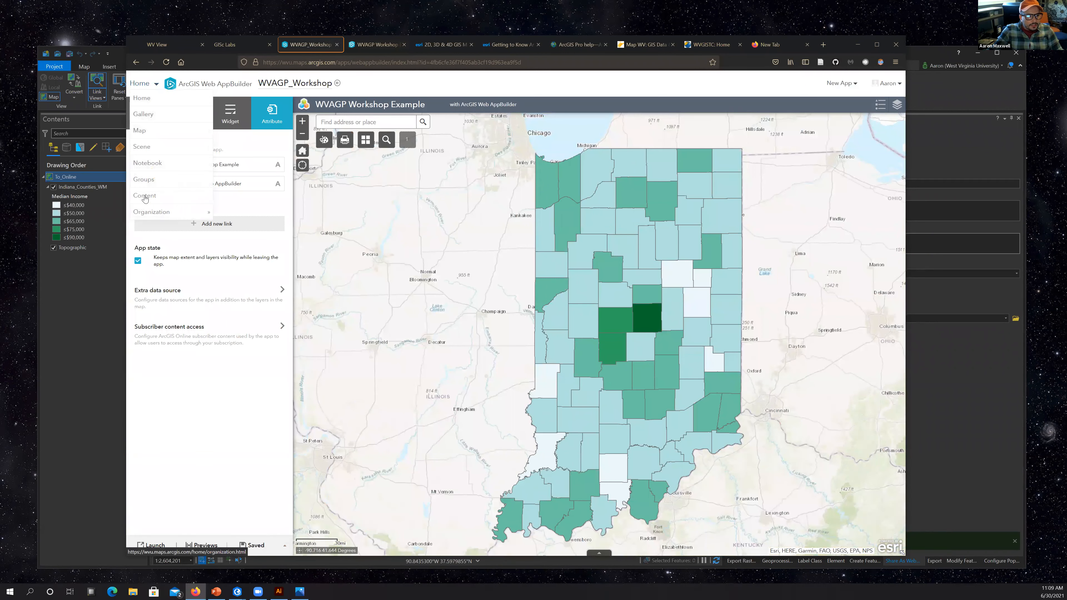
pyautogui.click(146, 197)
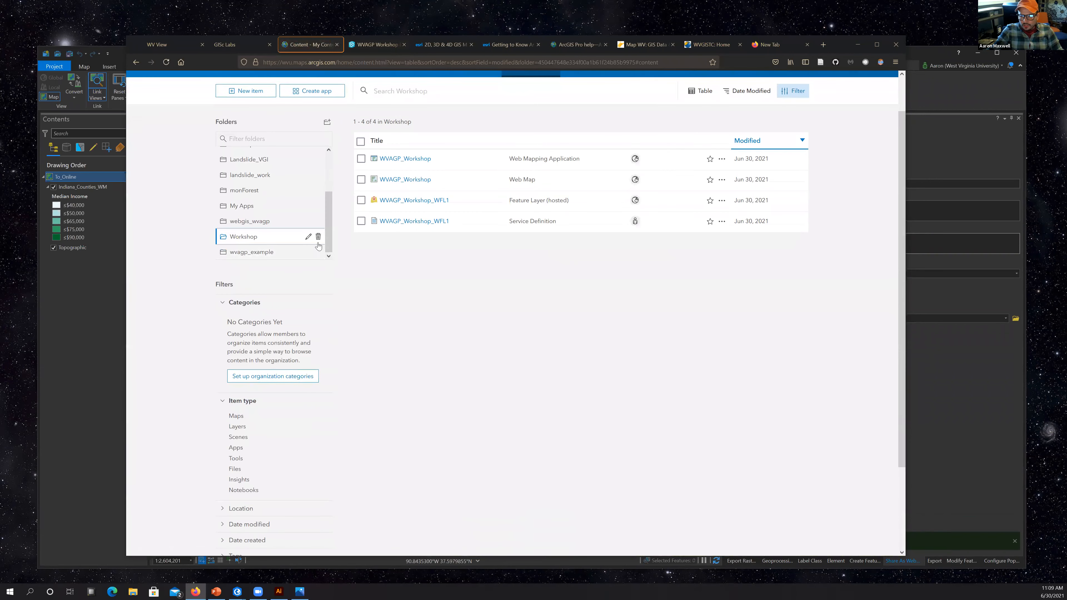
pyautogui.scroll(1, 492, 220)
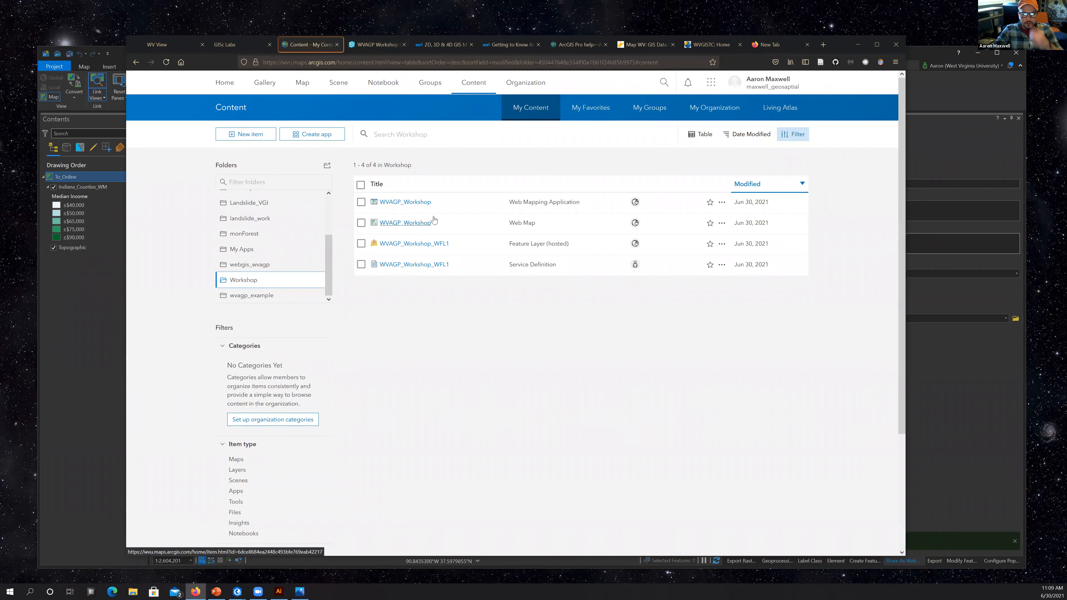
# Close the launched app's page and reopen the WVAGP_Workshop web mapping application for editing from its item page.
pyautogui.click(419, 225)
pyautogui.click(376, 45)
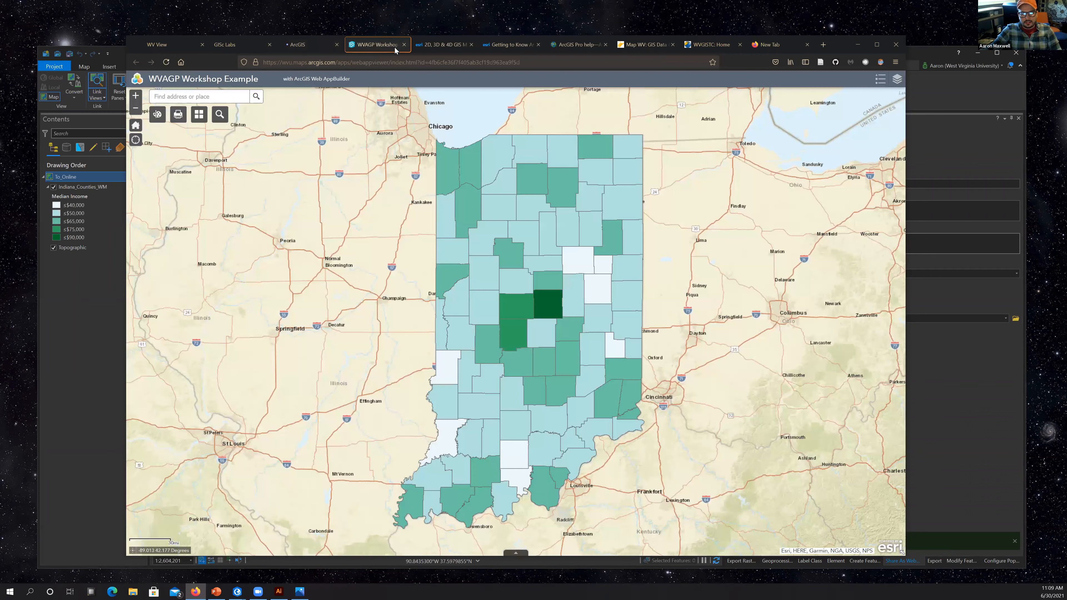
pyautogui.hotkey('ctrl', 'w')
pyautogui.click(305, 46)
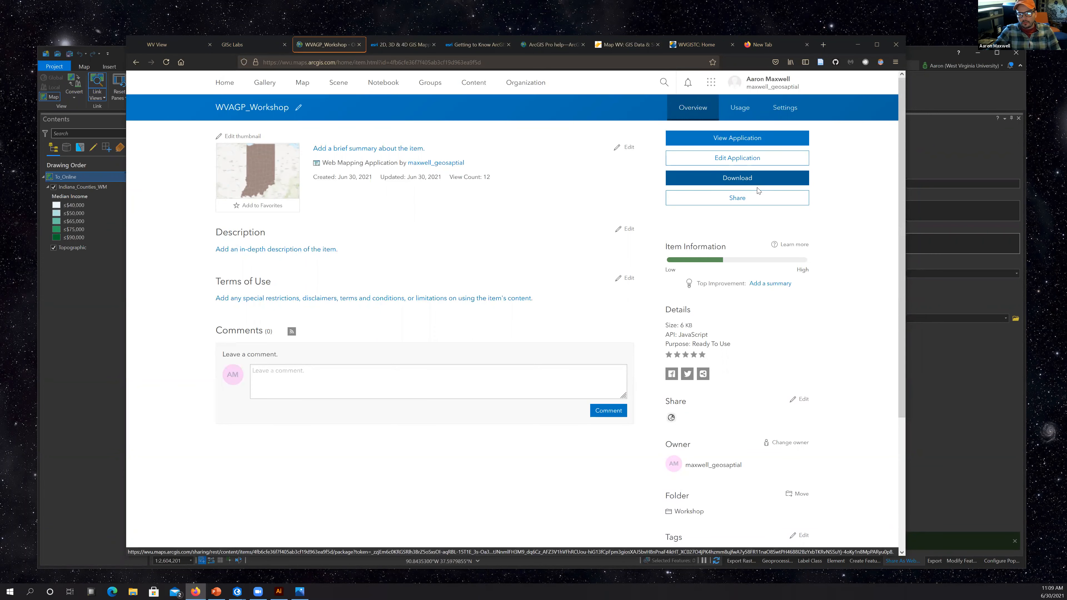
pyautogui.click(740, 161)
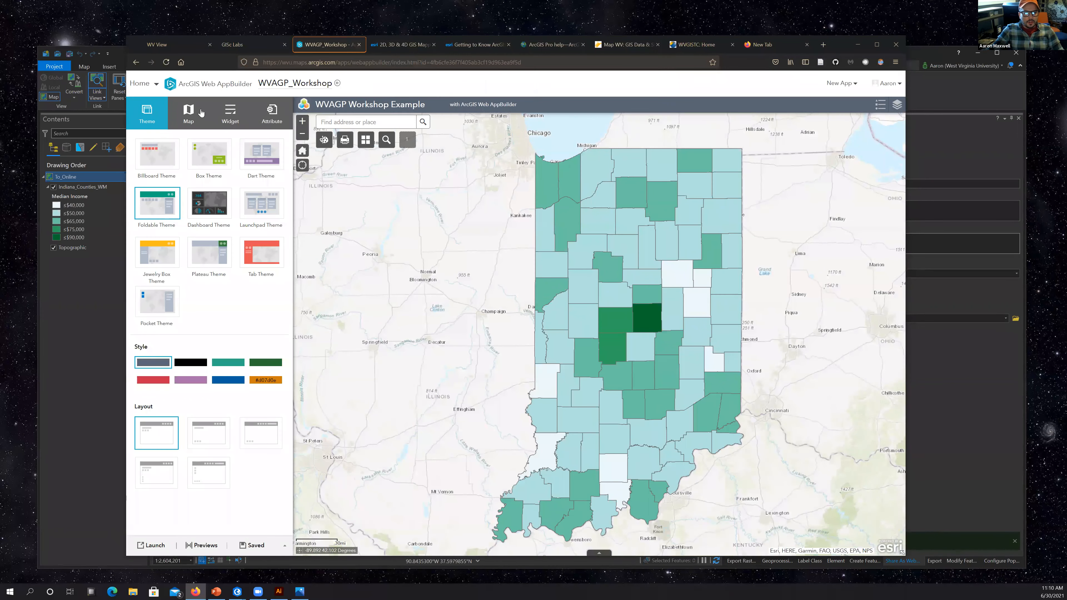
# Switch to the PowerPoint slide show and advance from the Spatial Analysis in ArcGIS Pro slide to the Environment Settings slide.
pyautogui.click(857, 45)
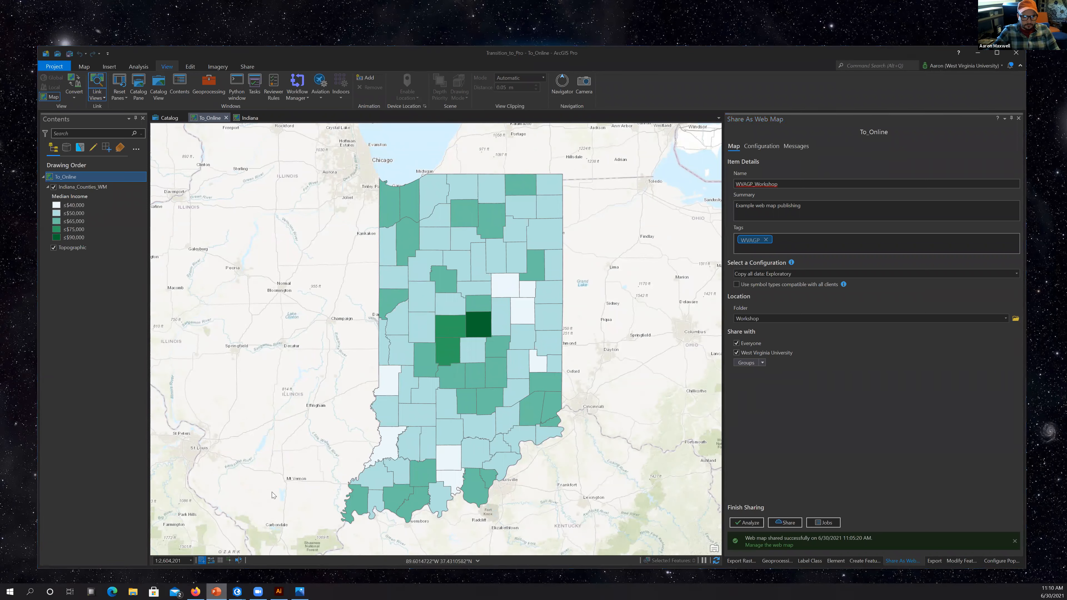
pyautogui.click(216, 592)
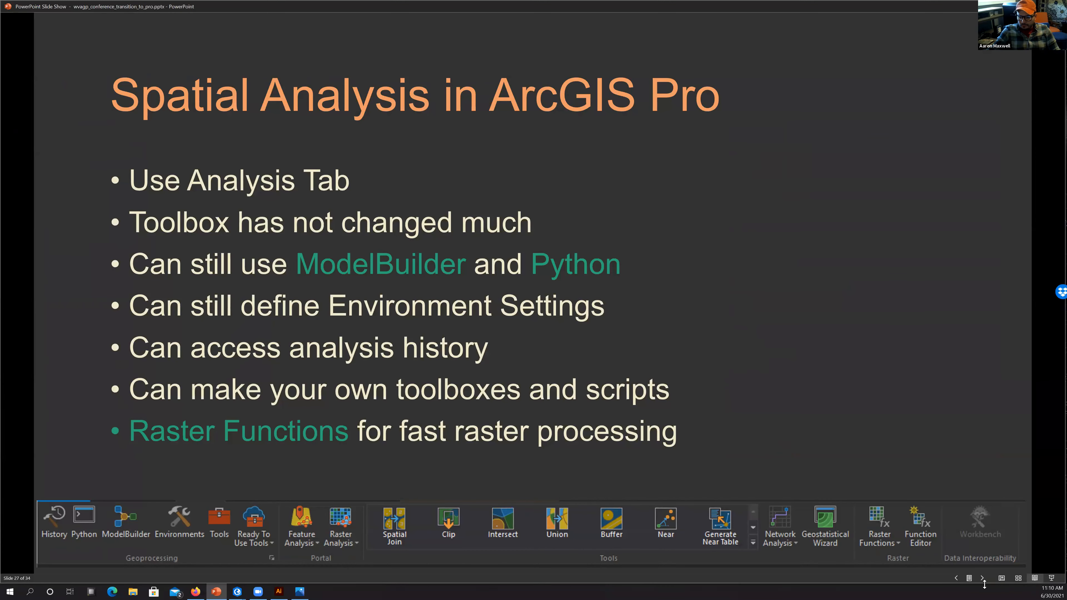
pyautogui.click(981, 579)
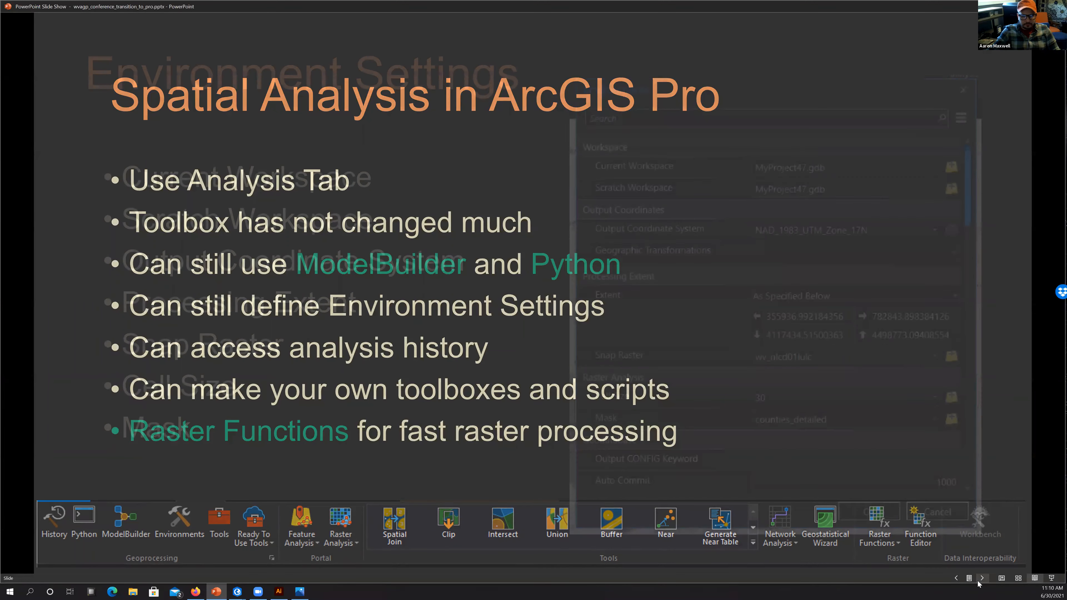
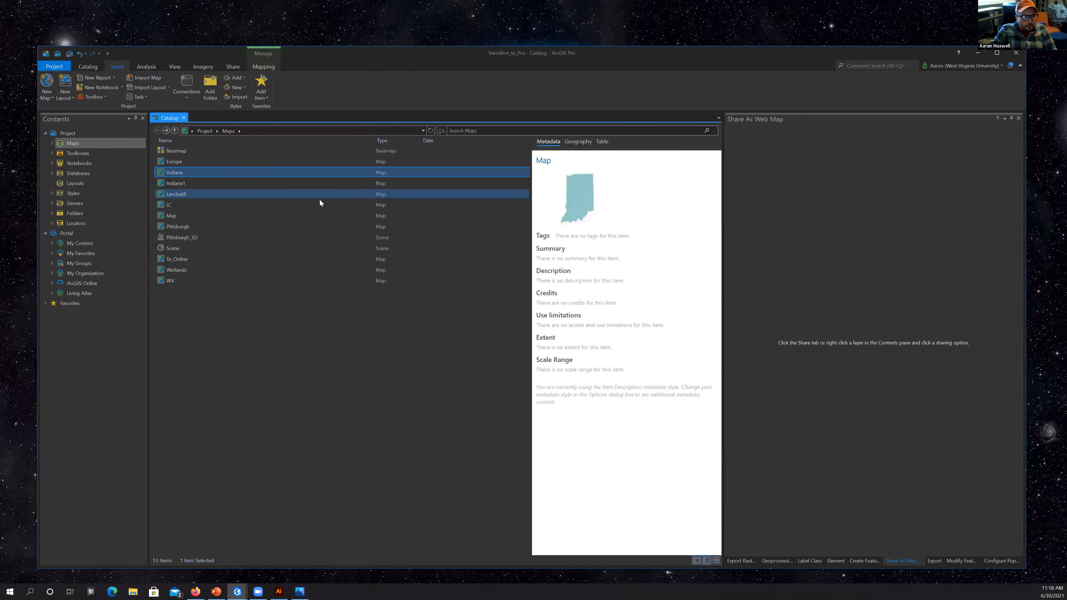
# Open the WV map from the project's list of maps.
pyautogui.rightClick(162, 280)
pyautogui.click(177, 285)
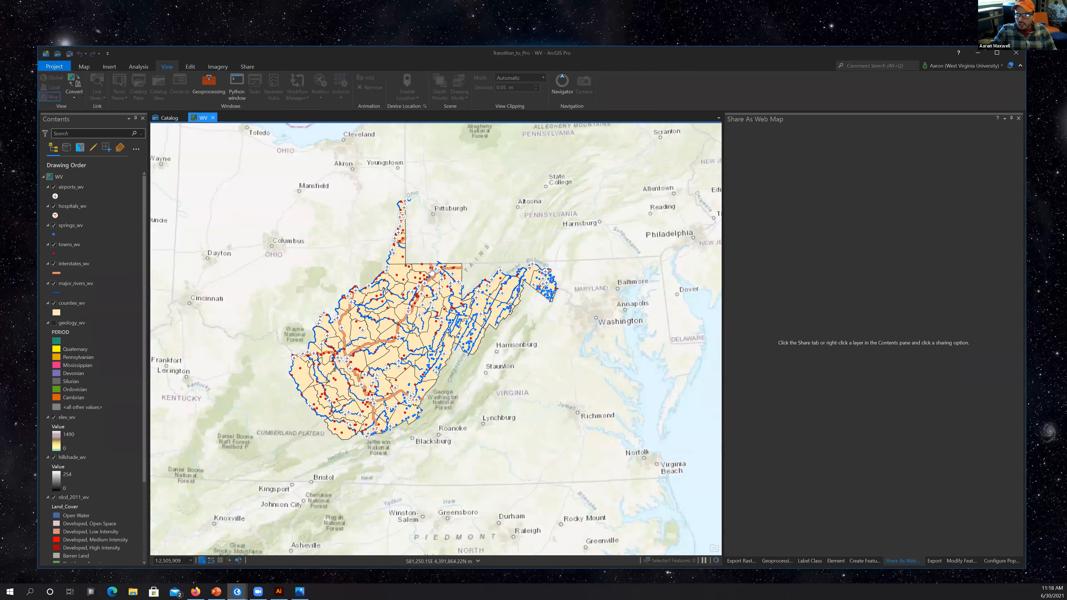
pyautogui.scroll(1, 429, 319)
pyautogui.scroll(1, 429, 319)
# Close Share As Web Map and the other panes docked beside the WV map.
pyautogui.click(1019, 118)
pyautogui.click(1018, 118)
pyautogui.click(1019, 118)
pyautogui.click(1018, 118)
pyautogui.click(1019, 118)
pyautogui.click(1018, 118)
pyautogui.click(1019, 118)
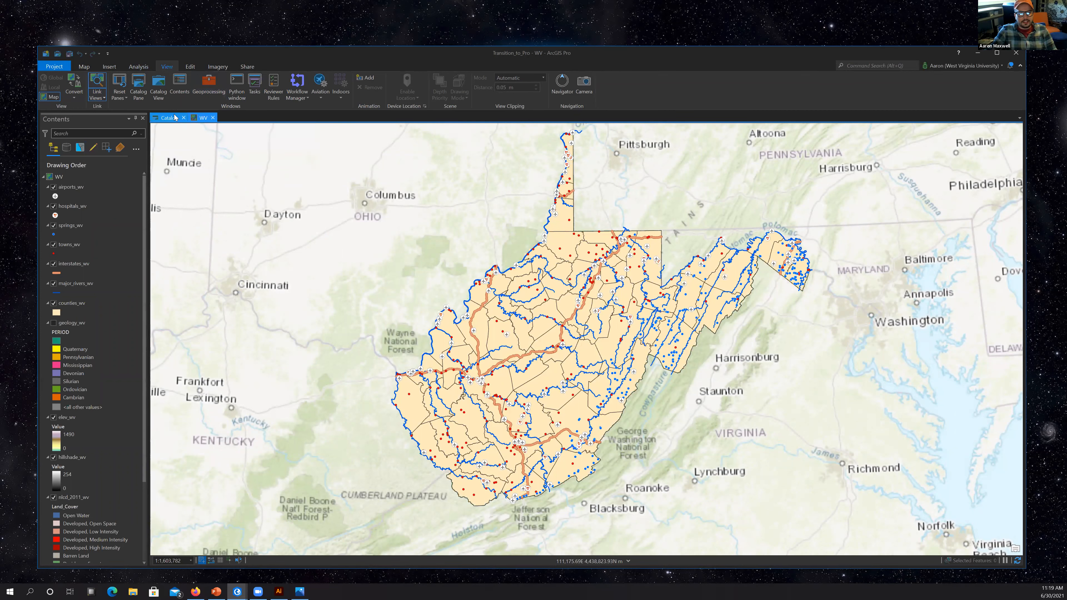
# Open the geoprocessing tools and replace the existing search text with "dissolve".
pyautogui.click(138, 67)
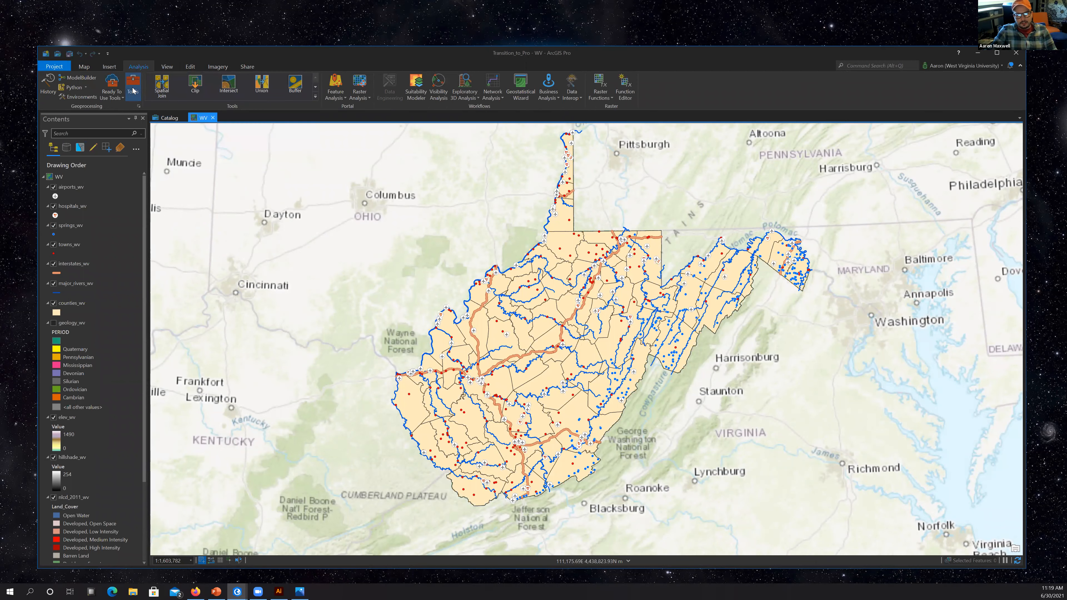
pyautogui.click(133, 90)
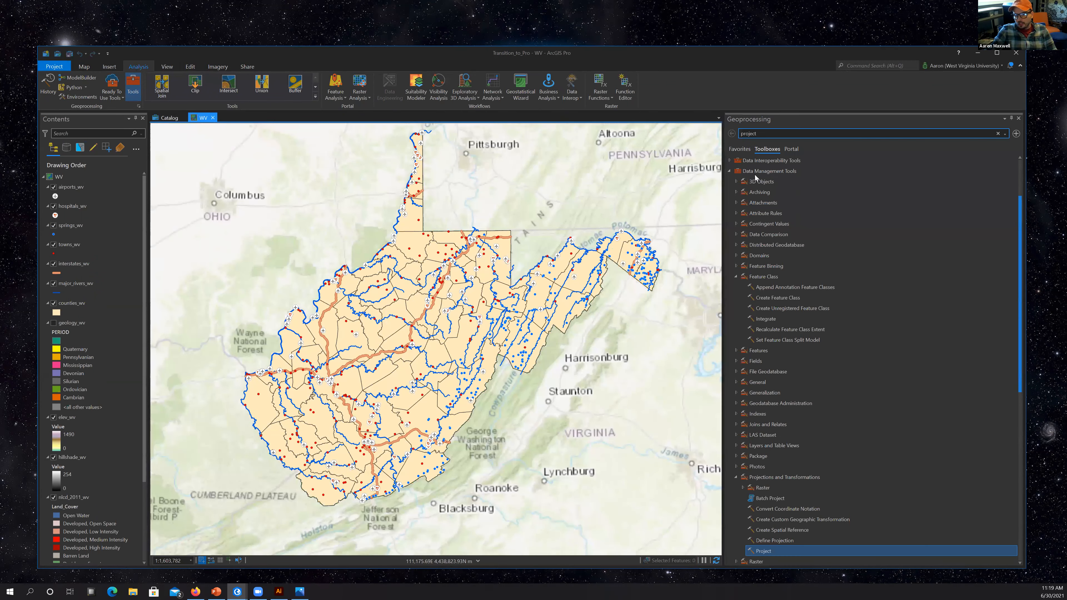
pyautogui.moveTo(772, 136); pyautogui.dragTo(670, 133)
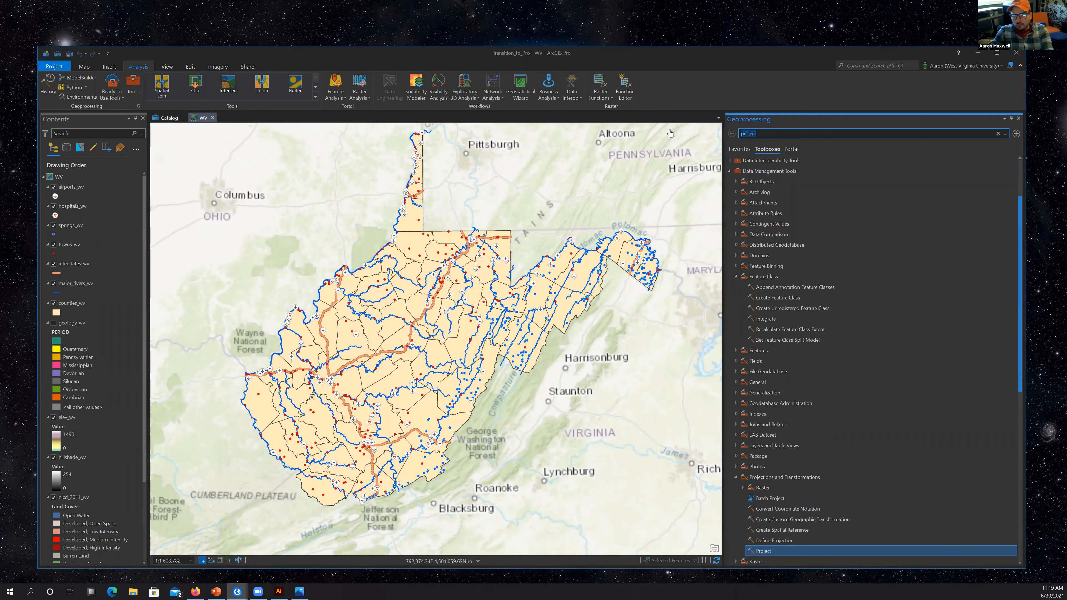
pyautogui.press('BackSpace')
pyautogui.write('dissolve')
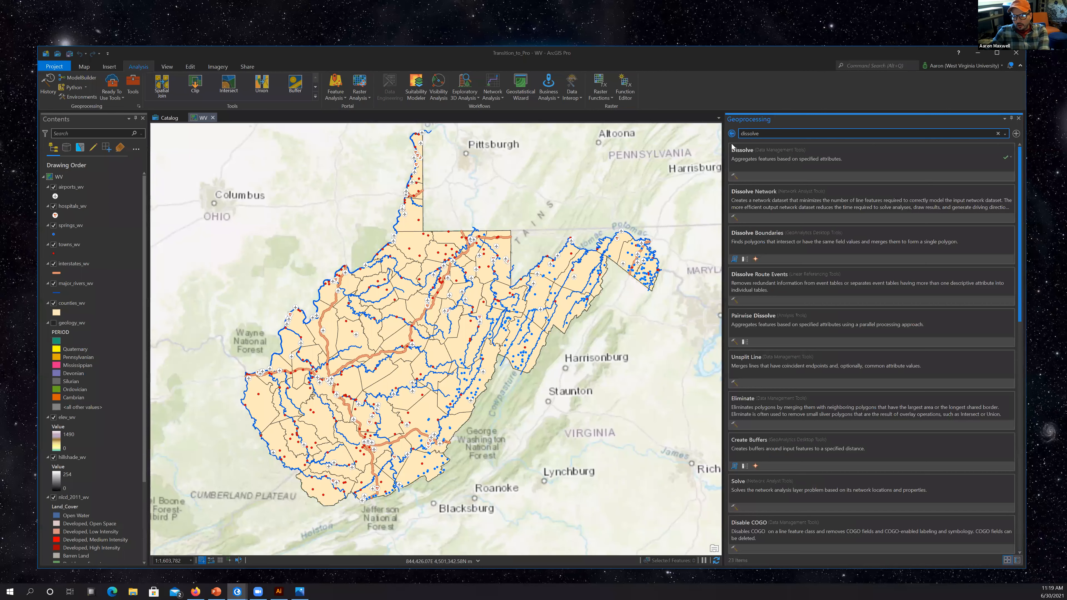
# Look through the favorite tools and the portal's Ready To Use Tools, expanding the Elevation toolset.
pyautogui.click(732, 134)
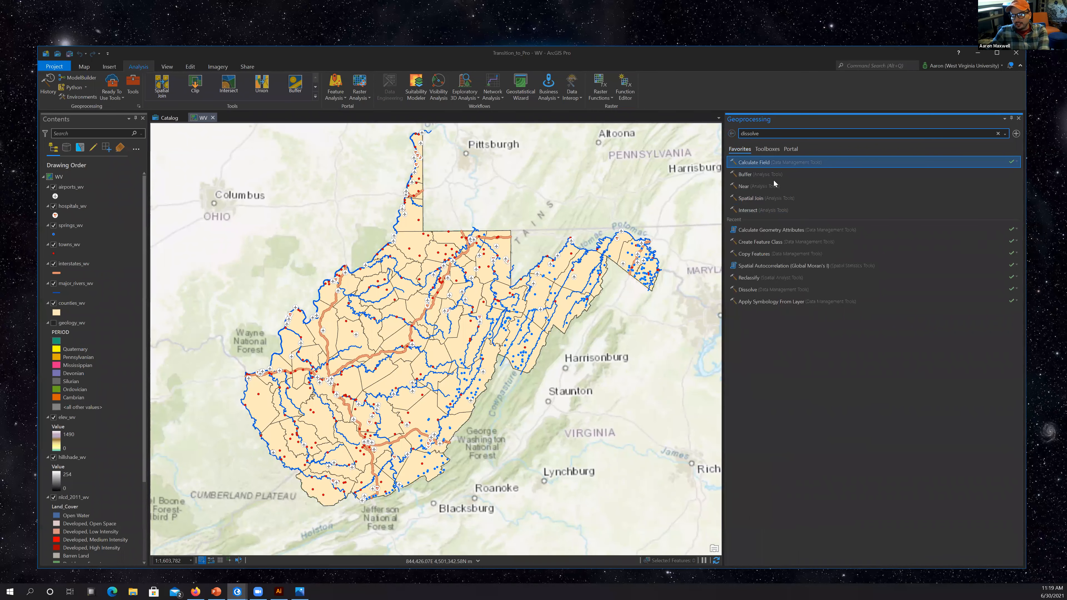
pyautogui.click(787, 151)
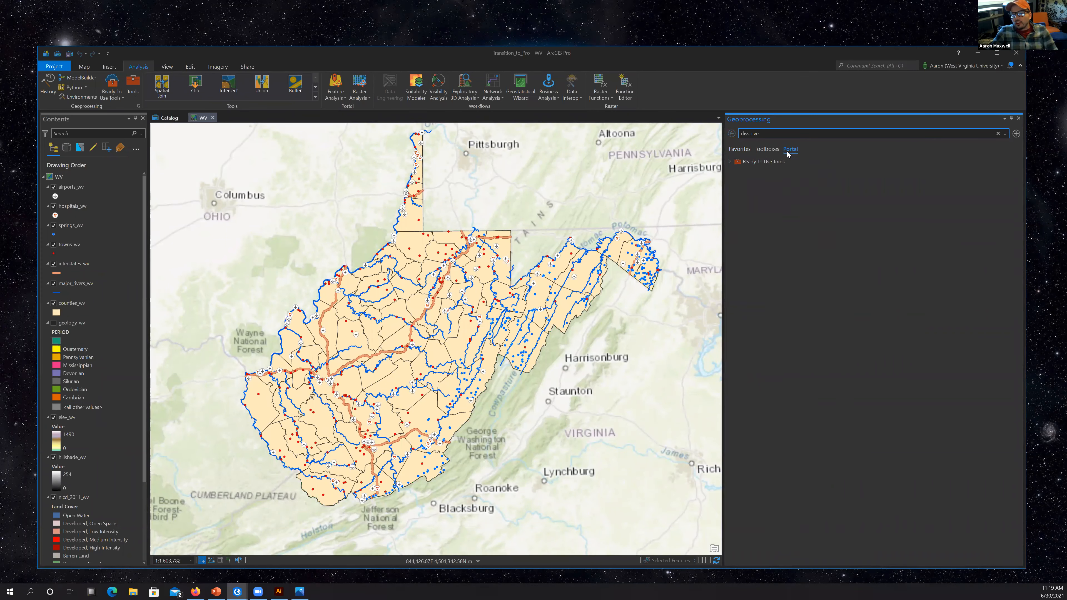
pyautogui.click(730, 162)
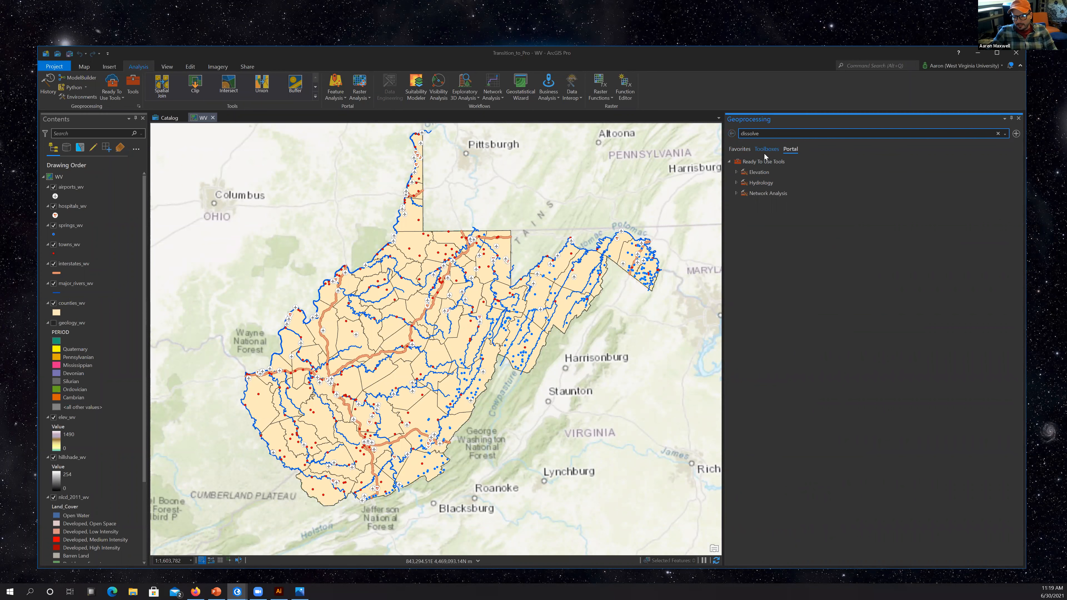
pyautogui.click(737, 172)
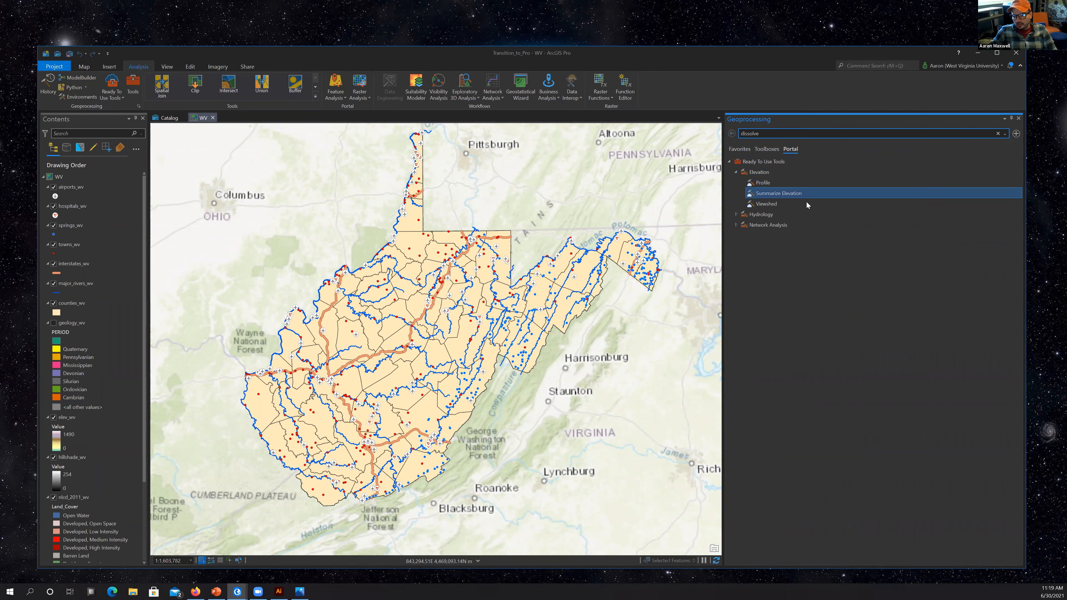
# Examine the system toolboxes and the toolsets inside Data Management Tools.
pyautogui.click(767, 149)
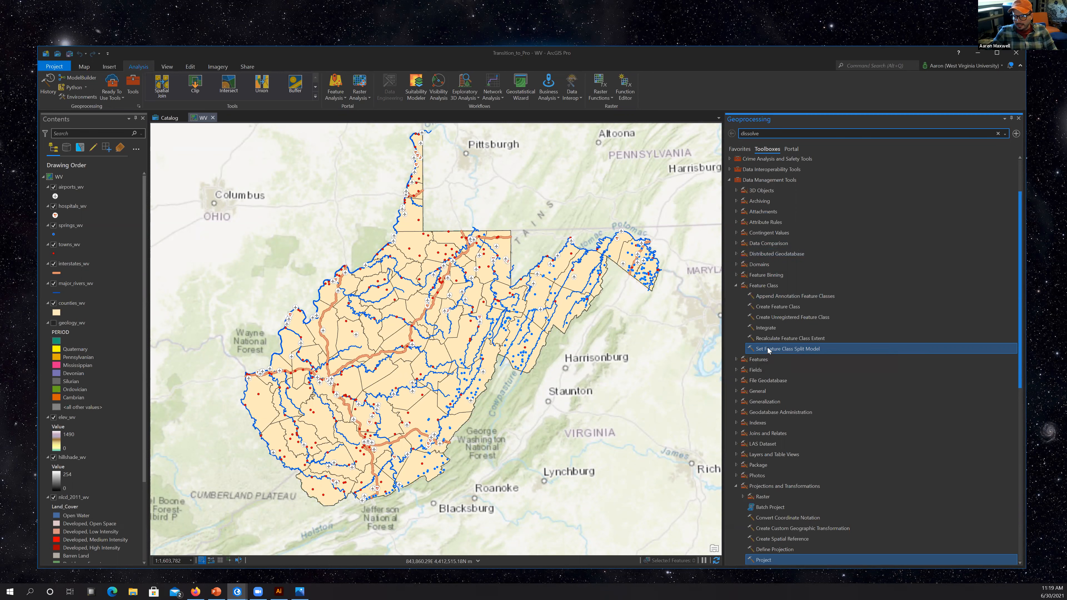
pyautogui.scroll(-3, 807, 312)
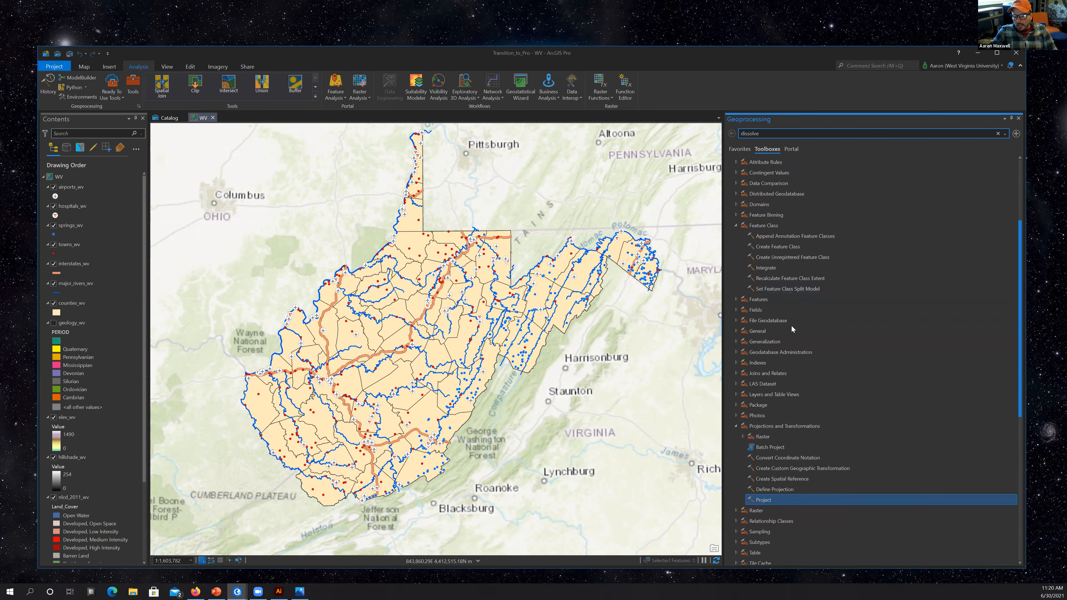
pyautogui.scroll(-2, 792, 328)
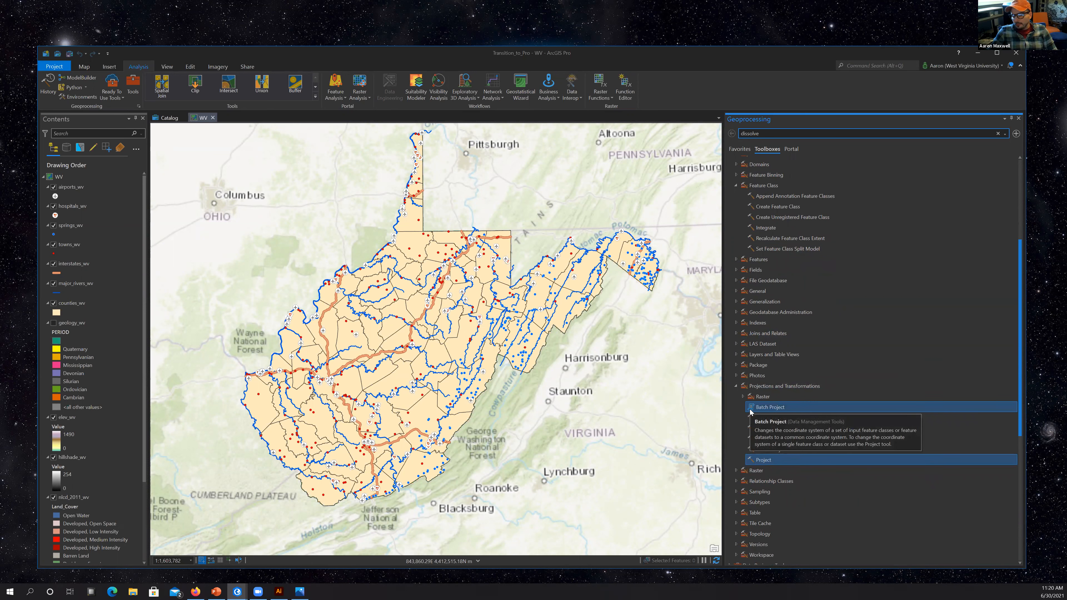
pyautogui.scroll(-5, 790, 397)
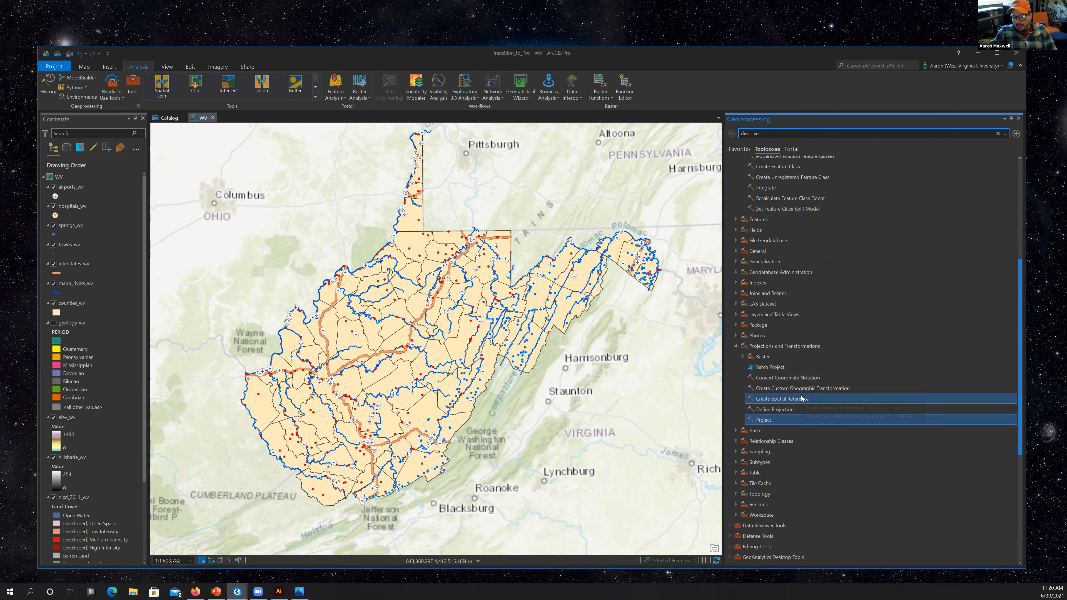
pyautogui.scroll(9, 801, 395)
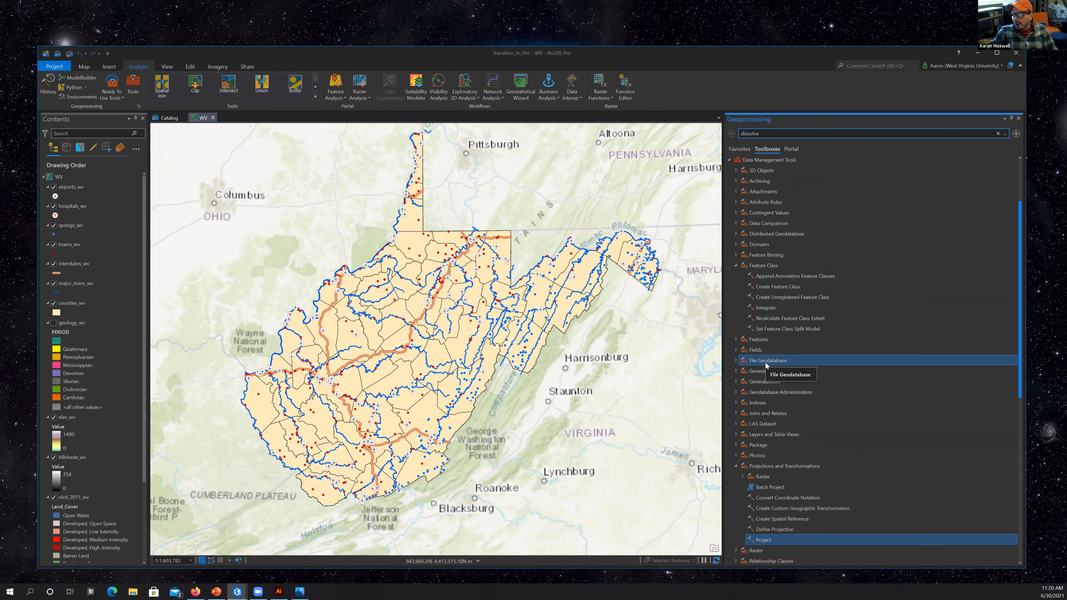
pyautogui.scroll(4, 764, 366)
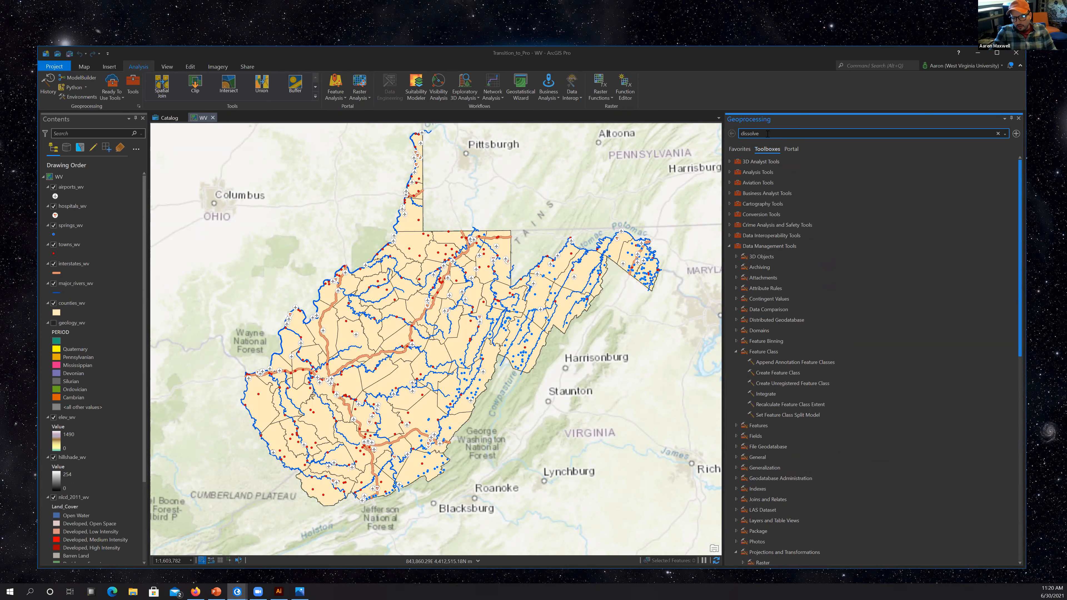
# Run the search for "dissolve" again and open the Dissolve tool from Data Management Tools.
pyautogui.press('Return')
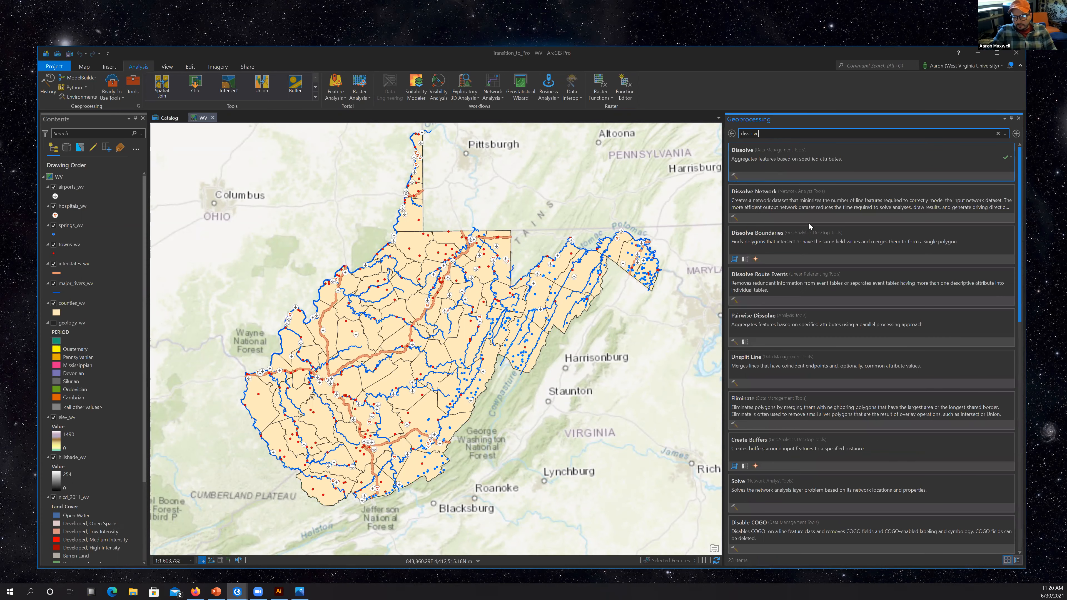
pyautogui.doubleClick(765, 481)
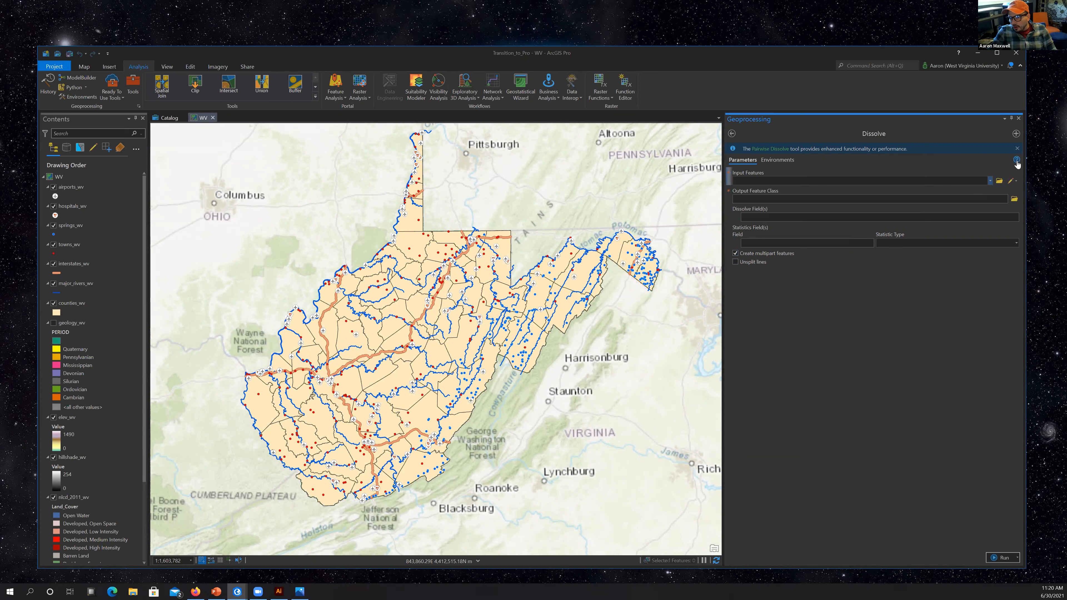
# Open the Dissolve tool's online help, review its summary, usage, parameters and environments, and return to ArcGIS Pro.
pyautogui.moveTo(1017, 164)
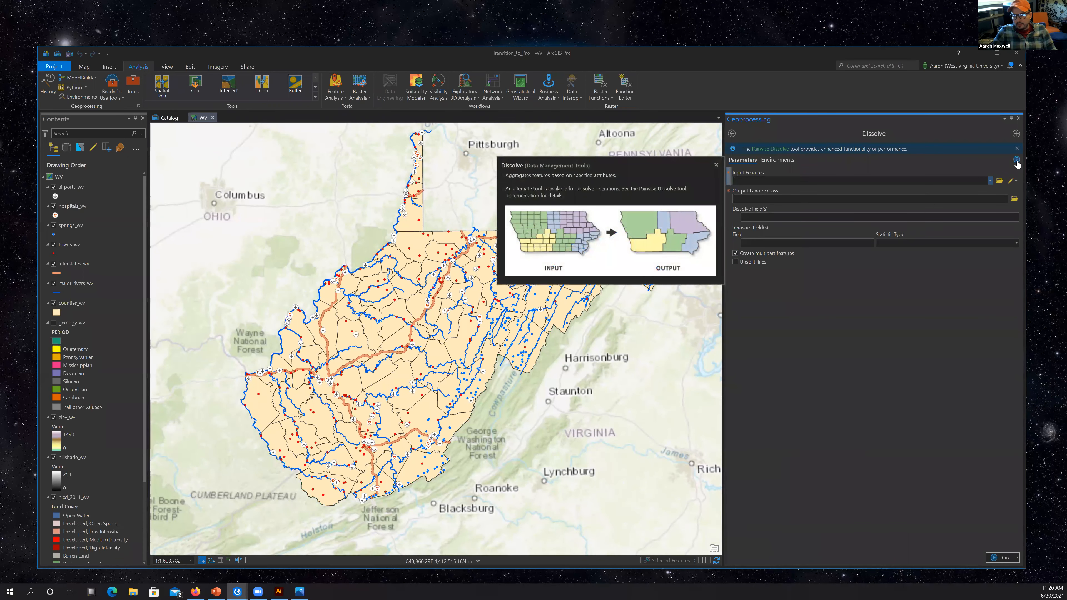
pyautogui.click(1016, 160)
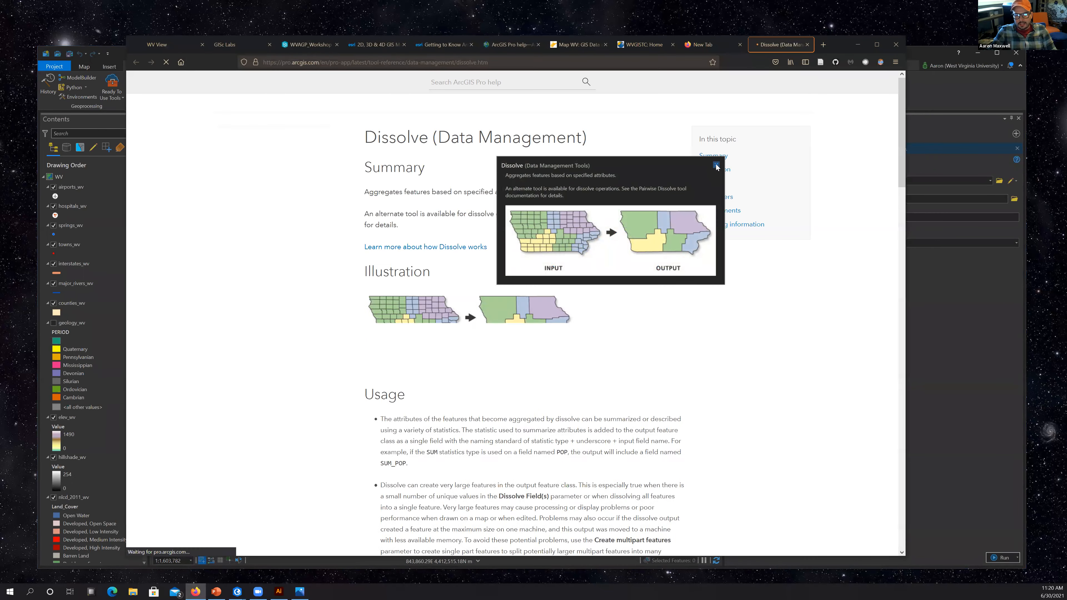
pyautogui.scroll(-5, 494, 214)
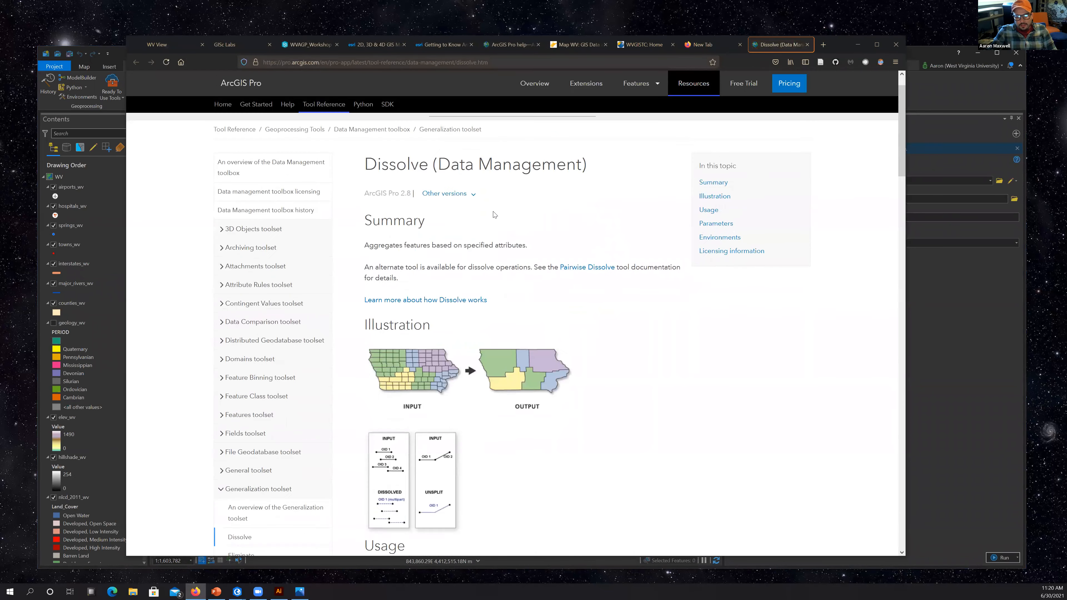
pyautogui.scroll(4, 494, 214)
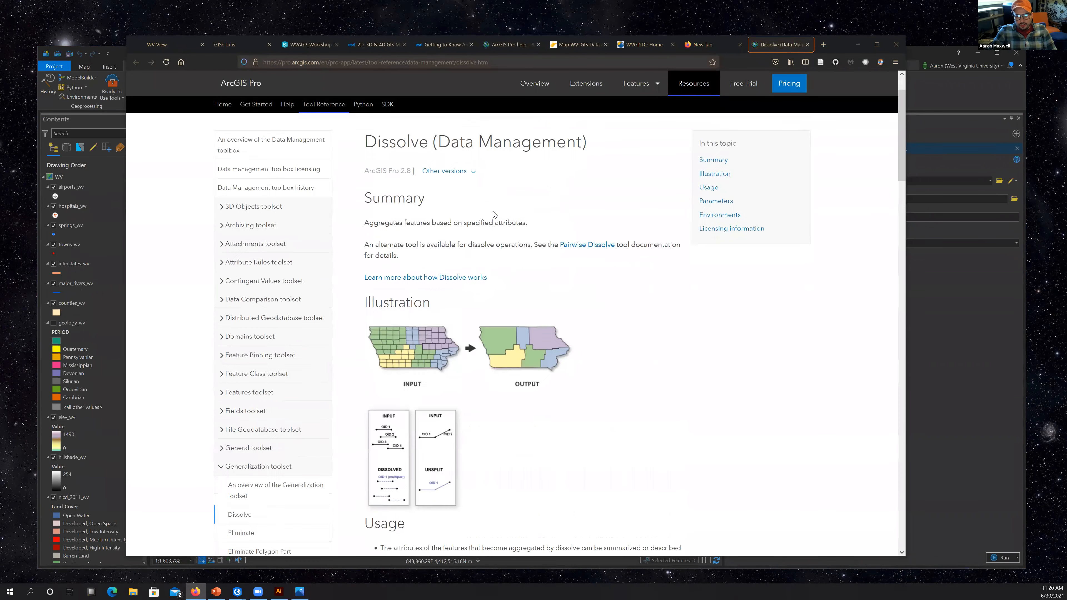
pyautogui.scroll(-15, 494, 214)
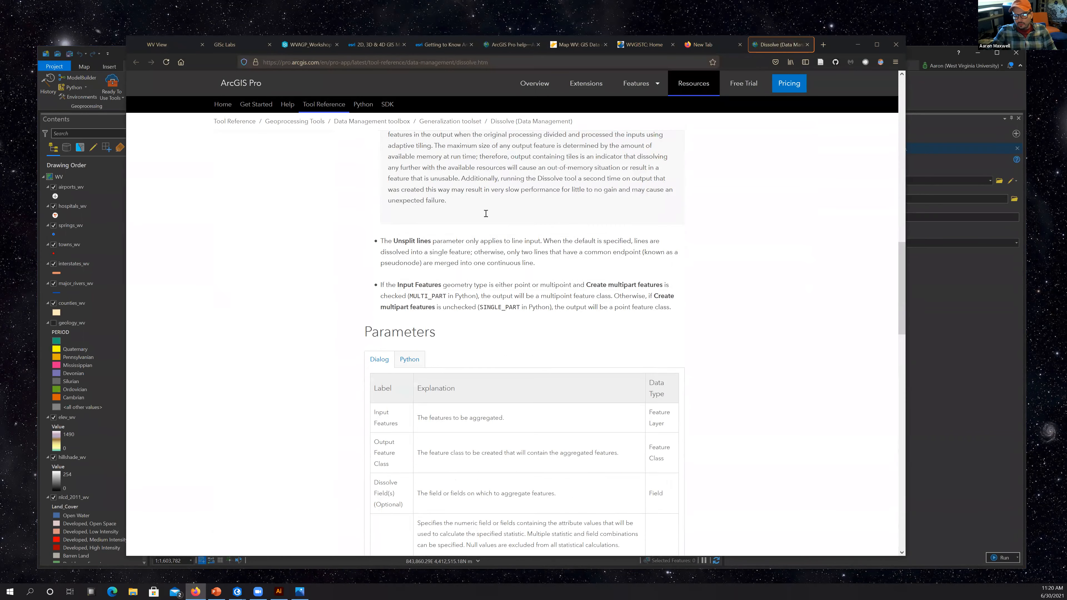
pyautogui.scroll(-6, 486, 214)
pyautogui.scroll(2, 458, 209)
pyautogui.scroll(-1, 458, 208)
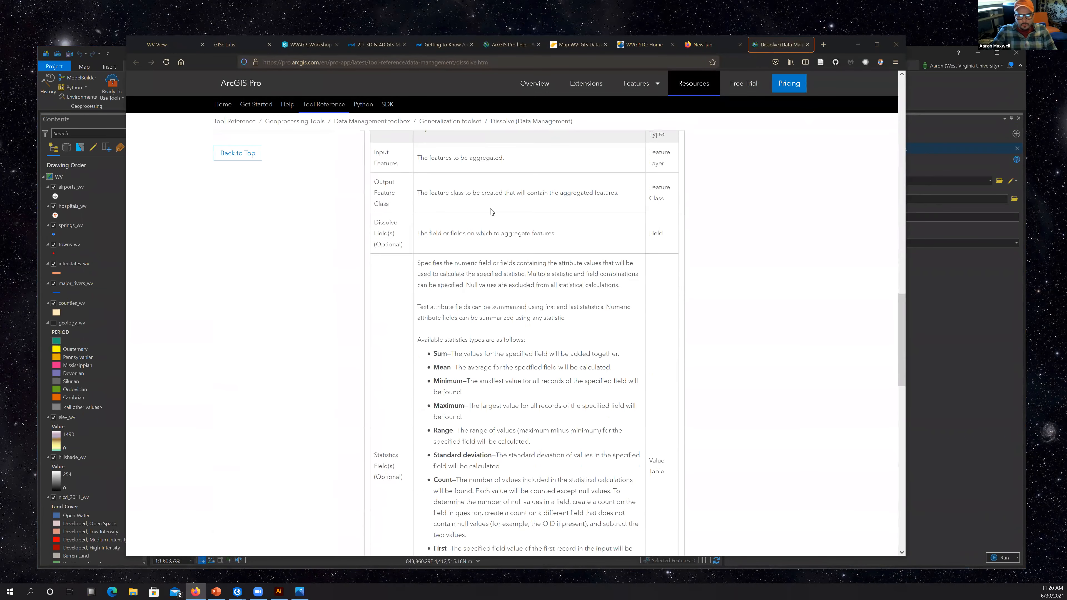
pyautogui.scroll(-10, 462, 223)
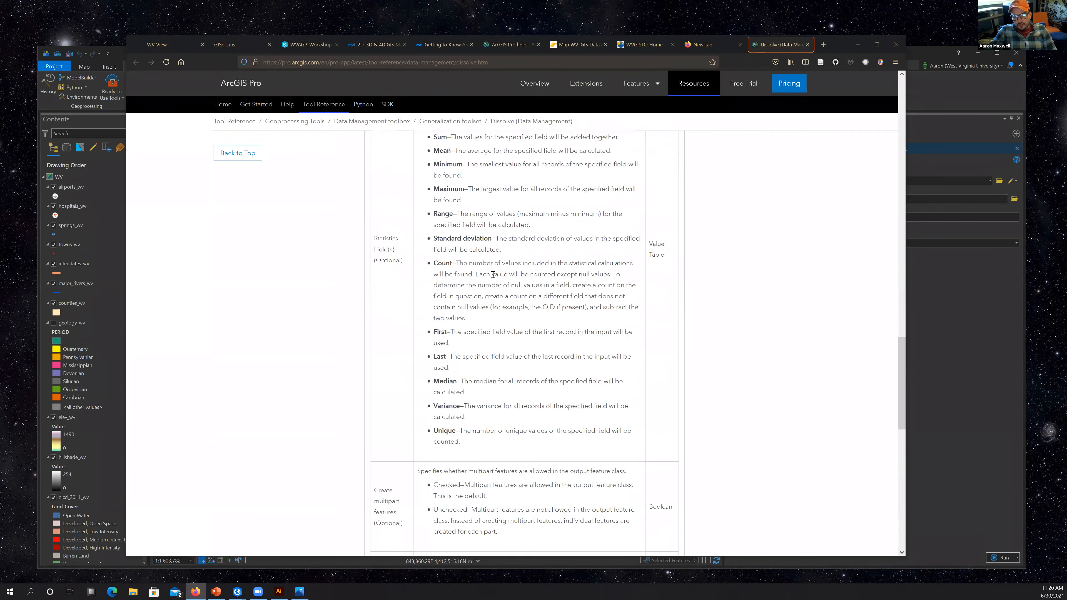
pyautogui.scroll(-6, 524, 267)
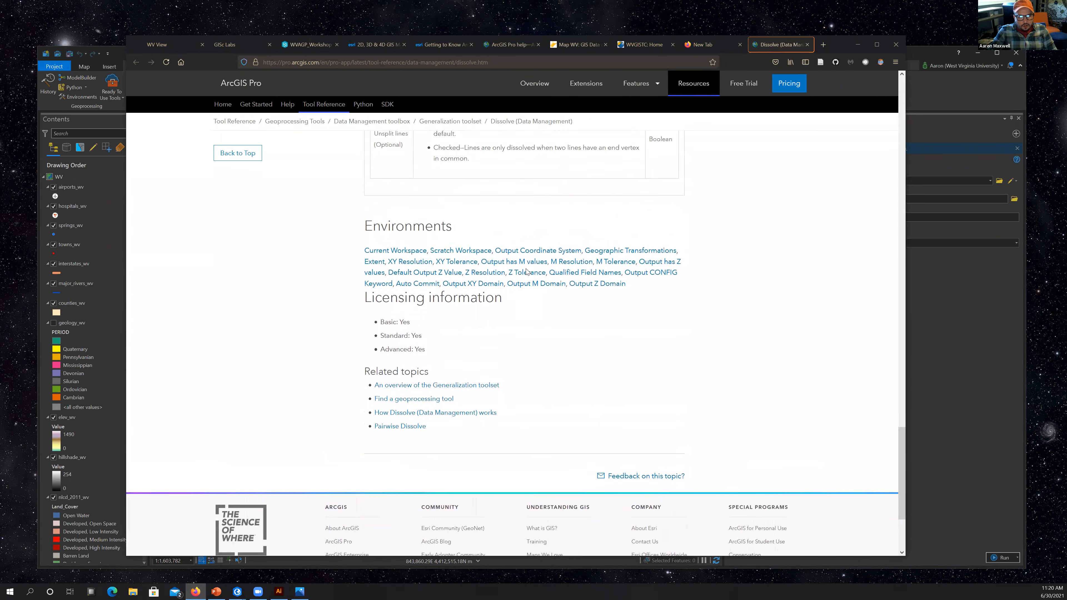
pyautogui.scroll(10, 562, 271)
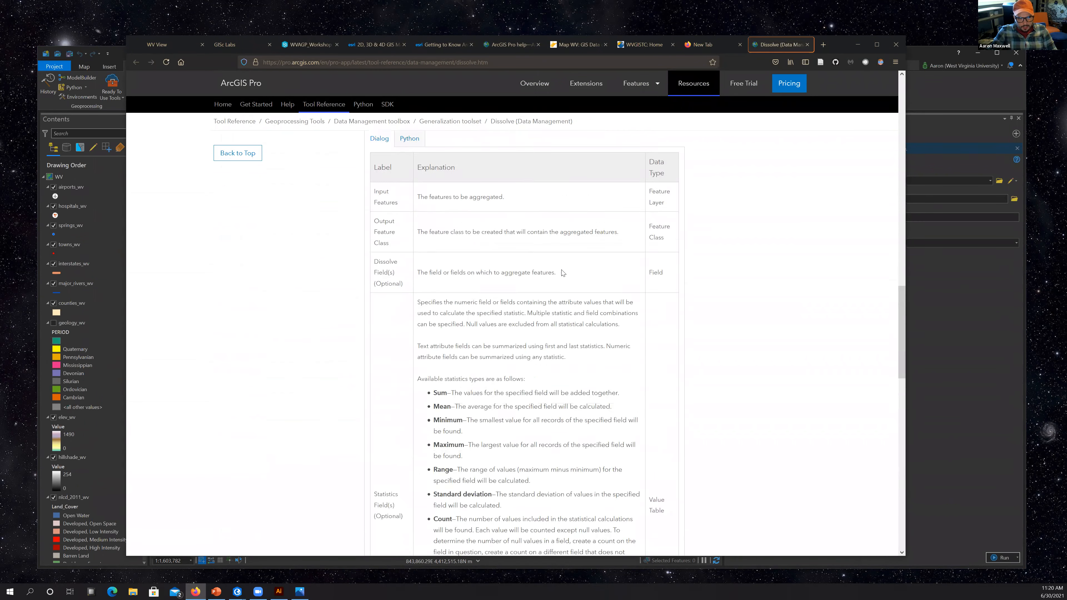
pyautogui.scroll(10, 563, 273)
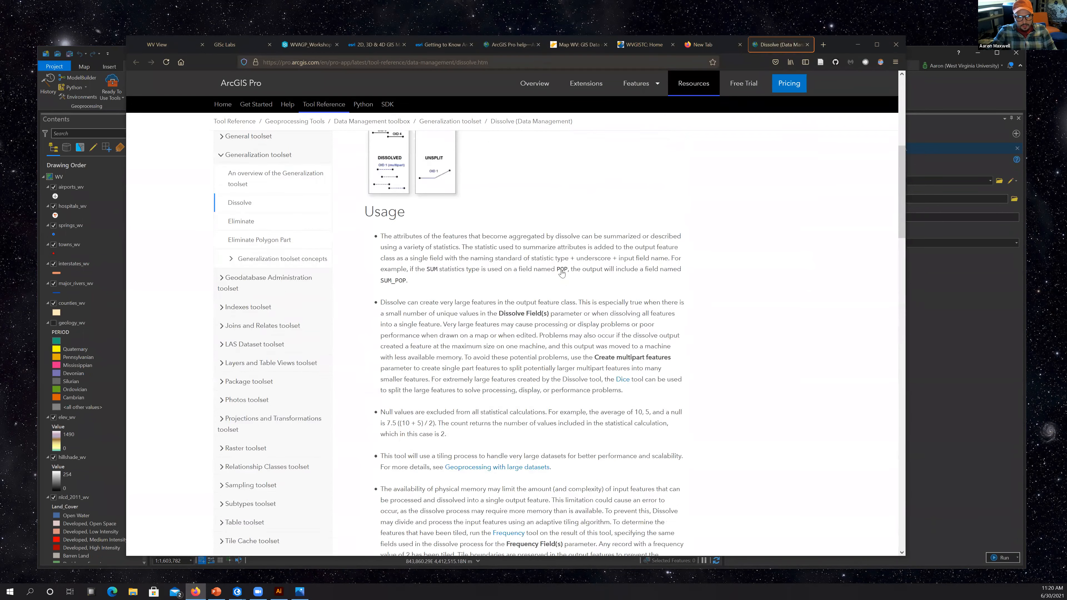
pyautogui.scroll(8, 561, 273)
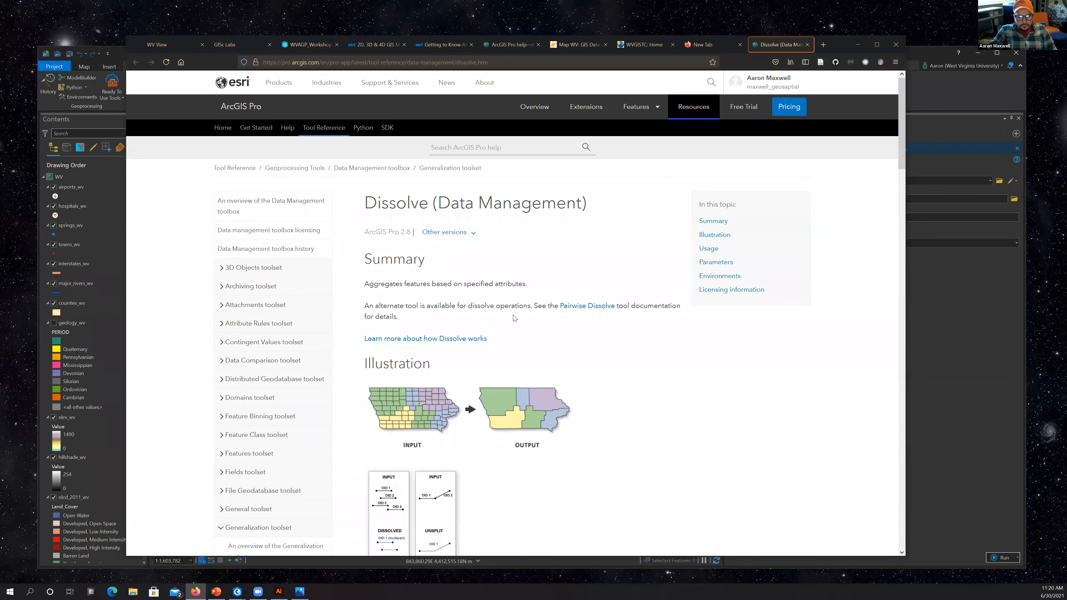
pyautogui.scroll(-10, 515, 318)
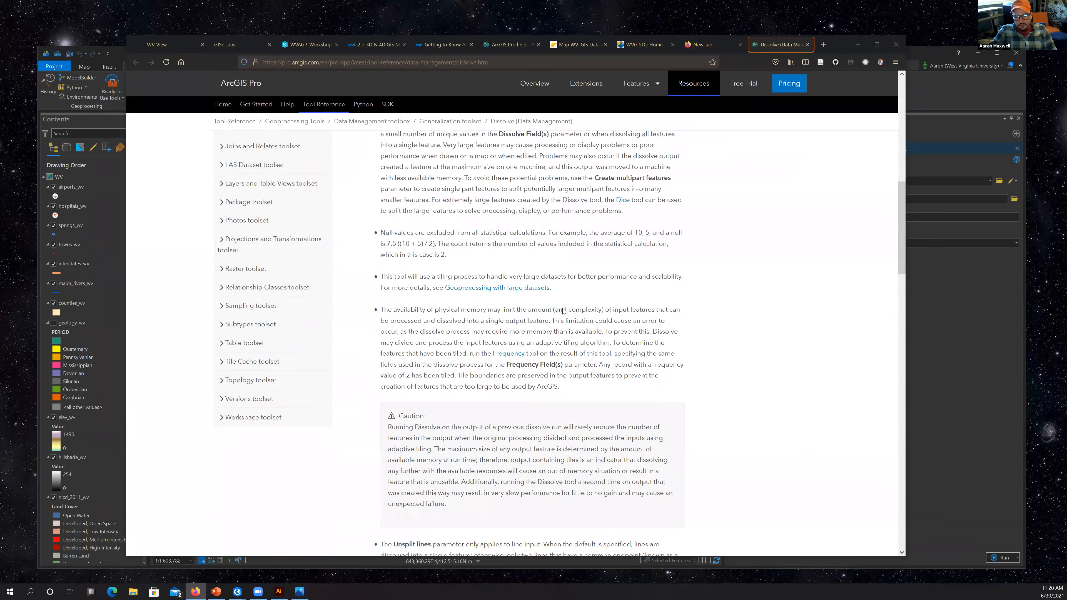
pyautogui.scroll(-15, 563, 311)
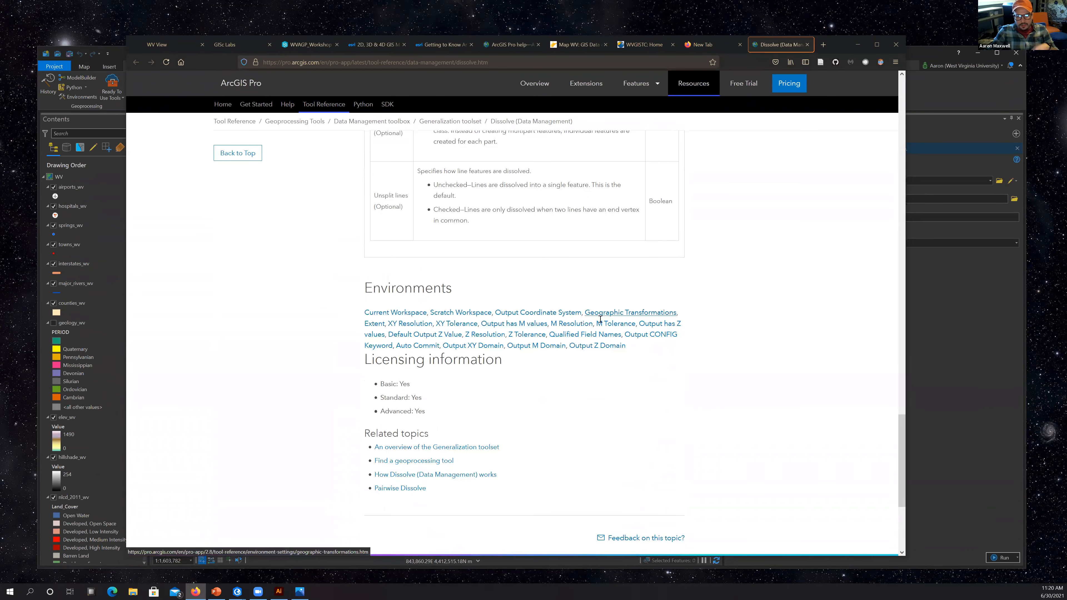
pyautogui.scroll(10, 617, 311)
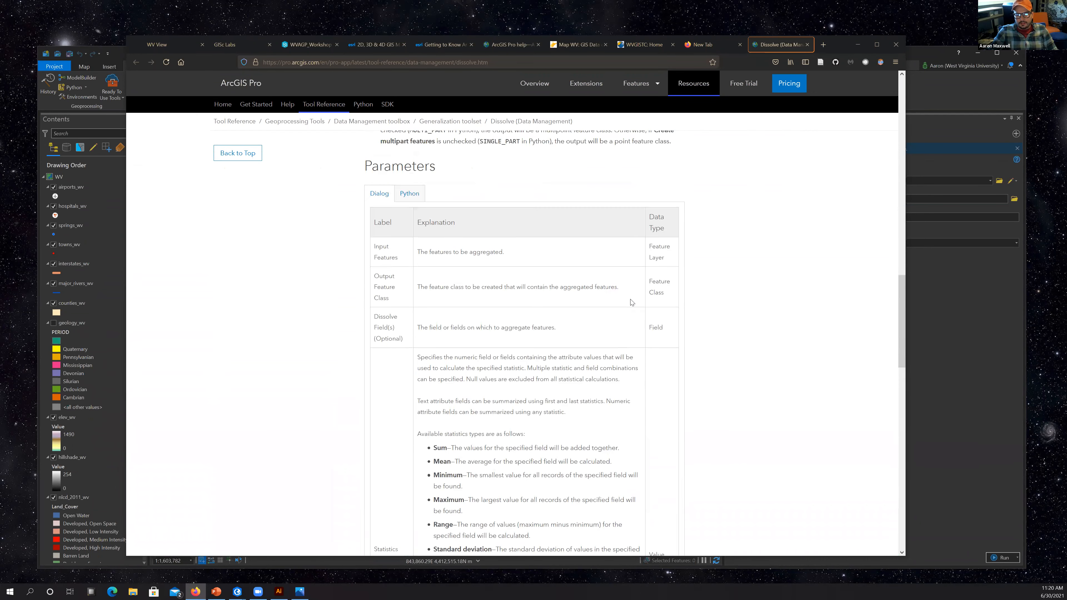
pyautogui.scroll(3, 632, 301)
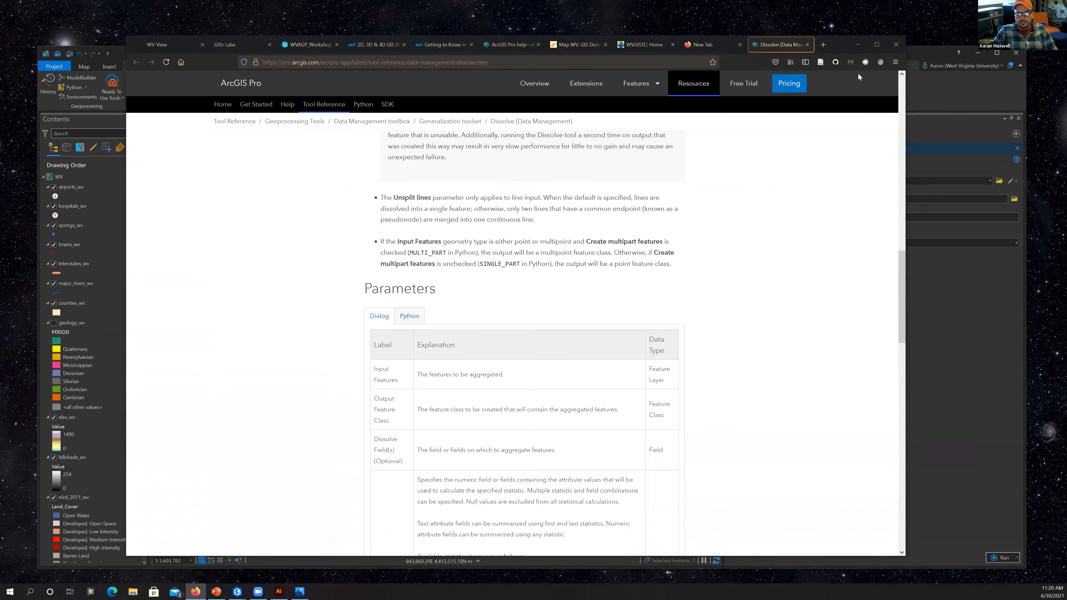
pyautogui.click(866, 44)
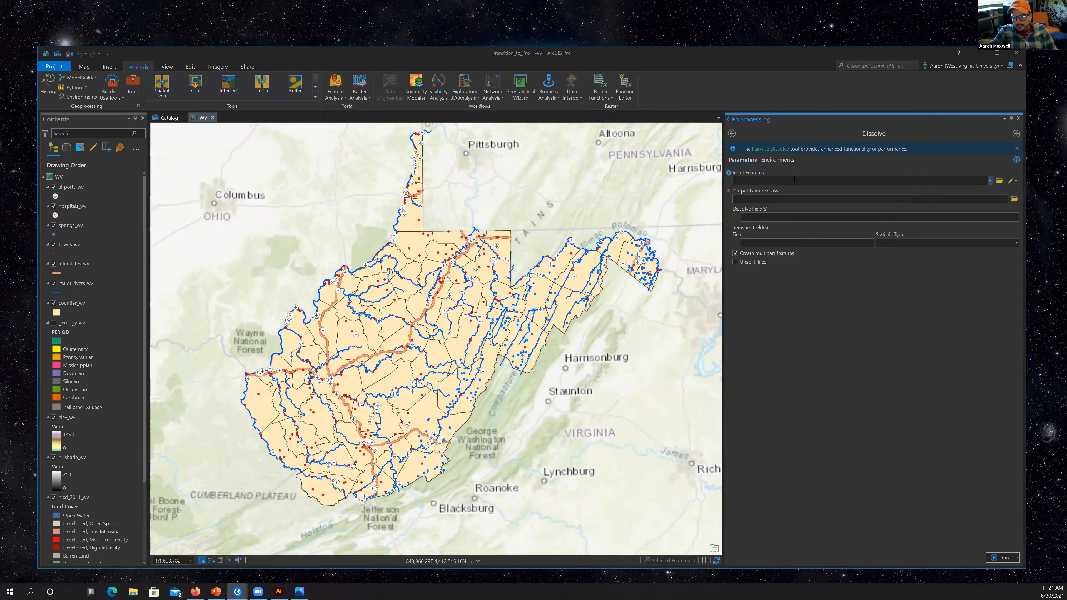
# Review the Dissolve parameter descriptions and dissolve counties_wv into the output feature class counties_wv_Dissolve.
pyautogui.moveTo(729, 173)
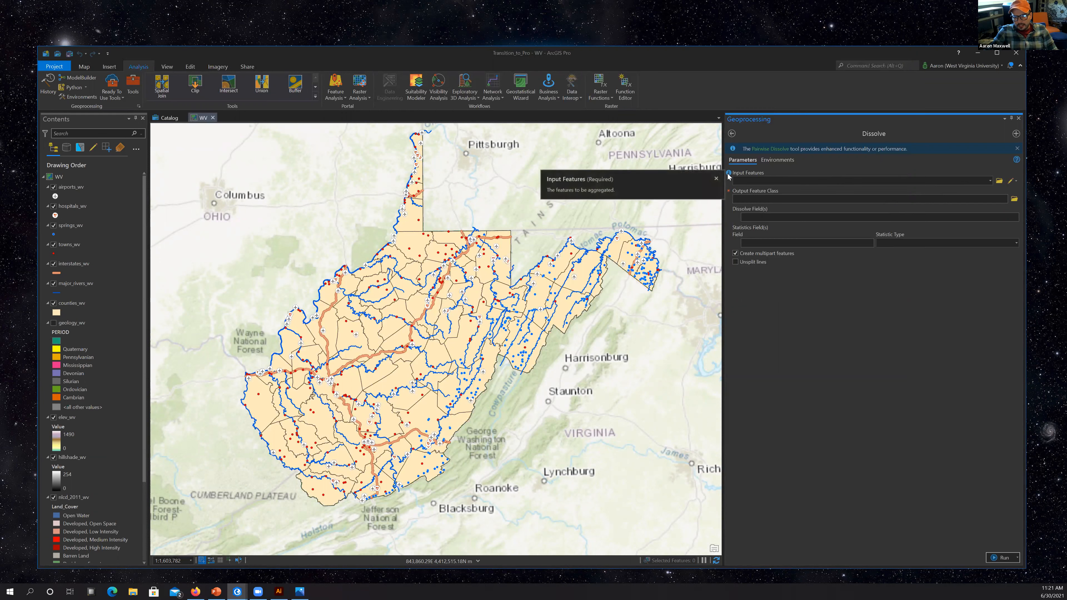
pyautogui.moveTo(729, 192)
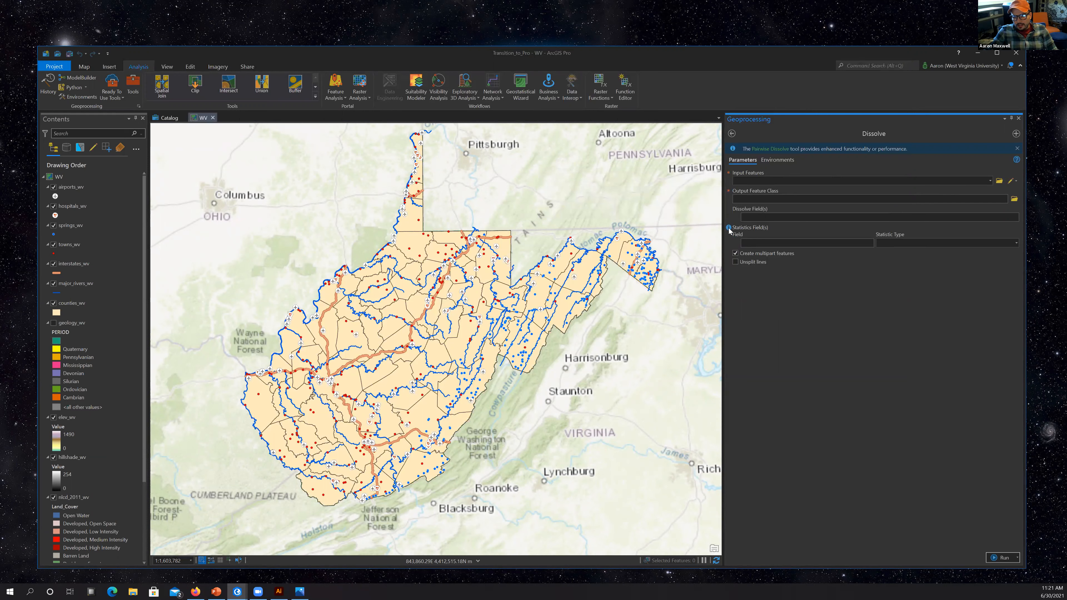
pyautogui.moveTo(729, 255)
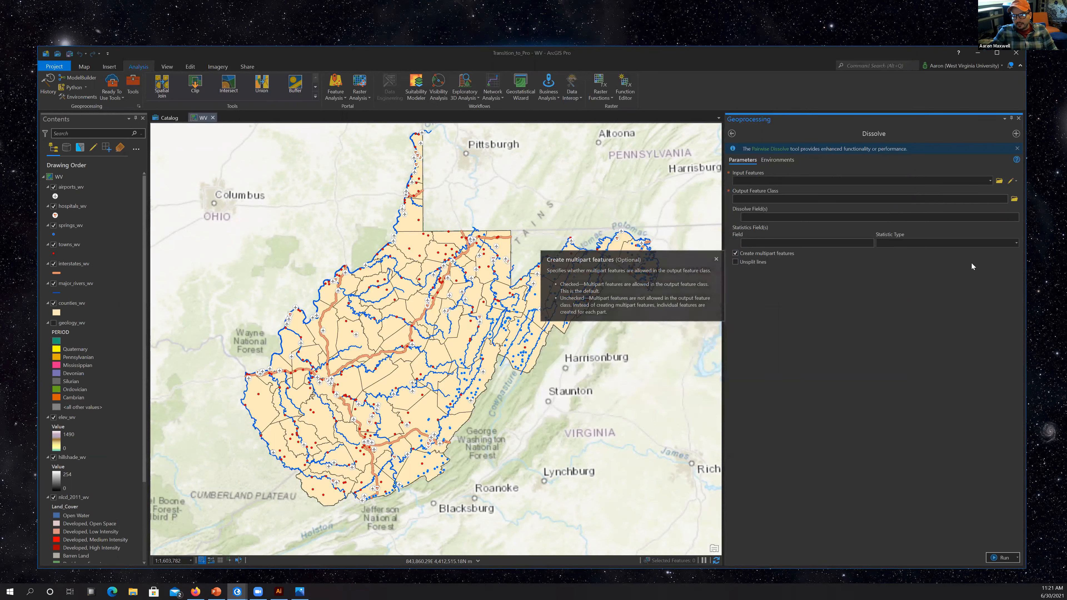
pyautogui.click(955, 181)
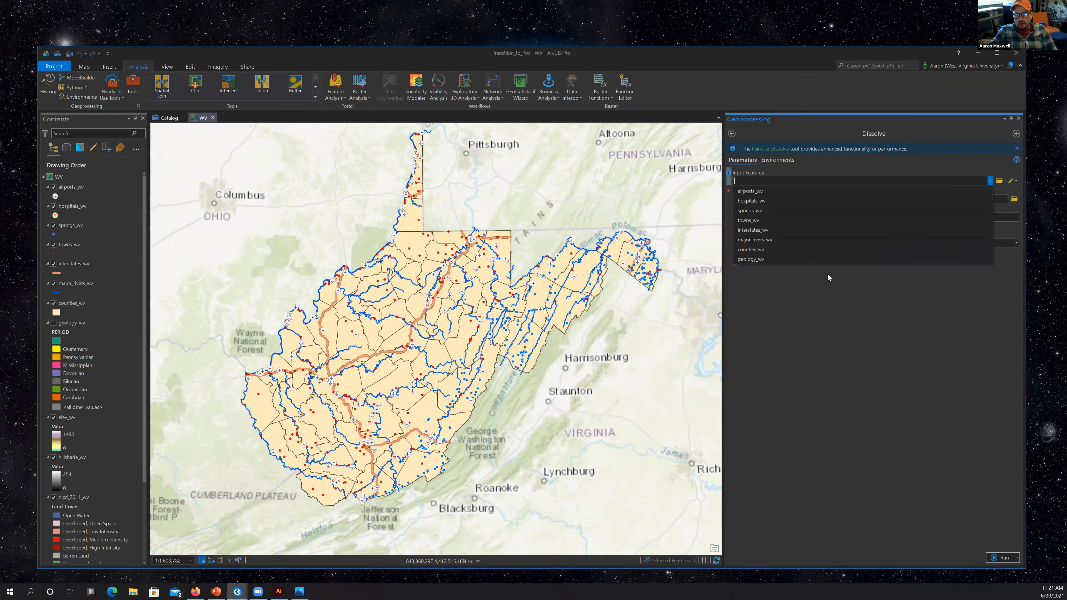
pyautogui.click(752, 250)
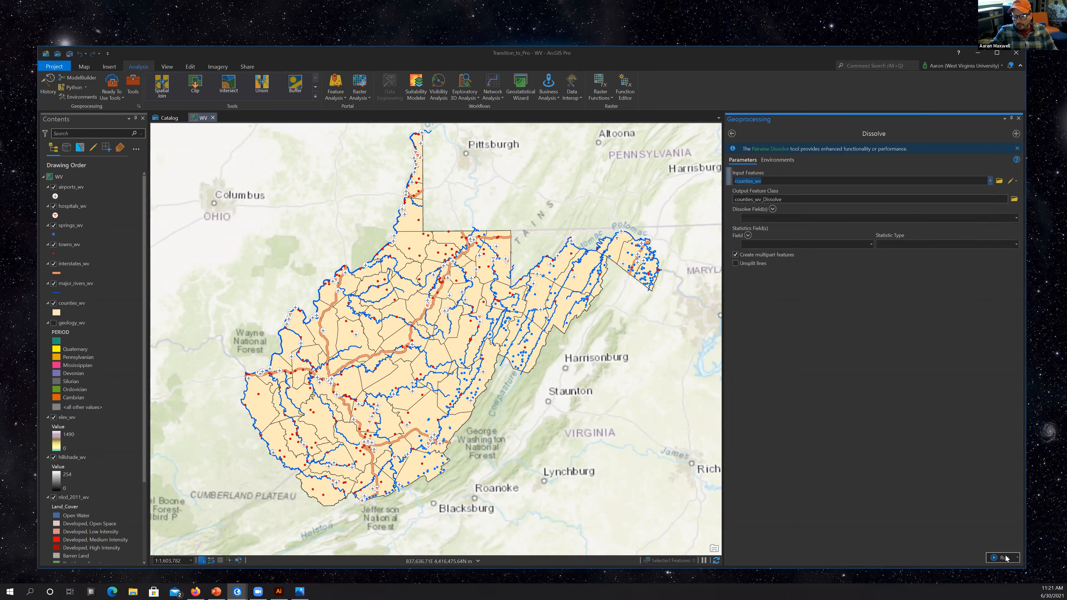
pyautogui.click(1006, 557)
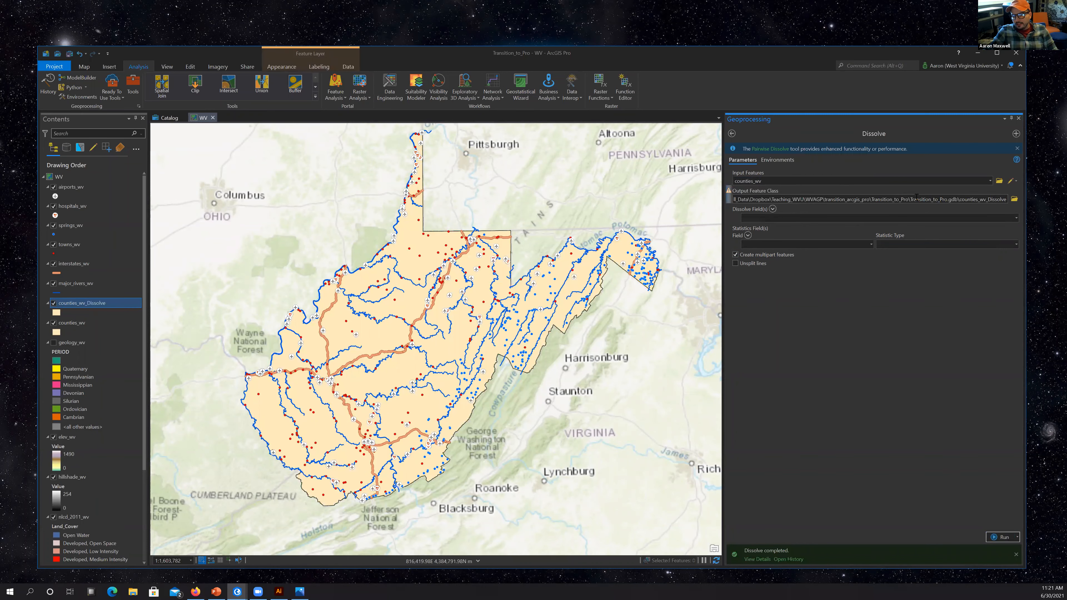
# Check the full output path of the dissolved counties and compare the result with the counties_wv layer.
pyautogui.moveTo(952, 198); pyautogui.dragTo(952, 199)
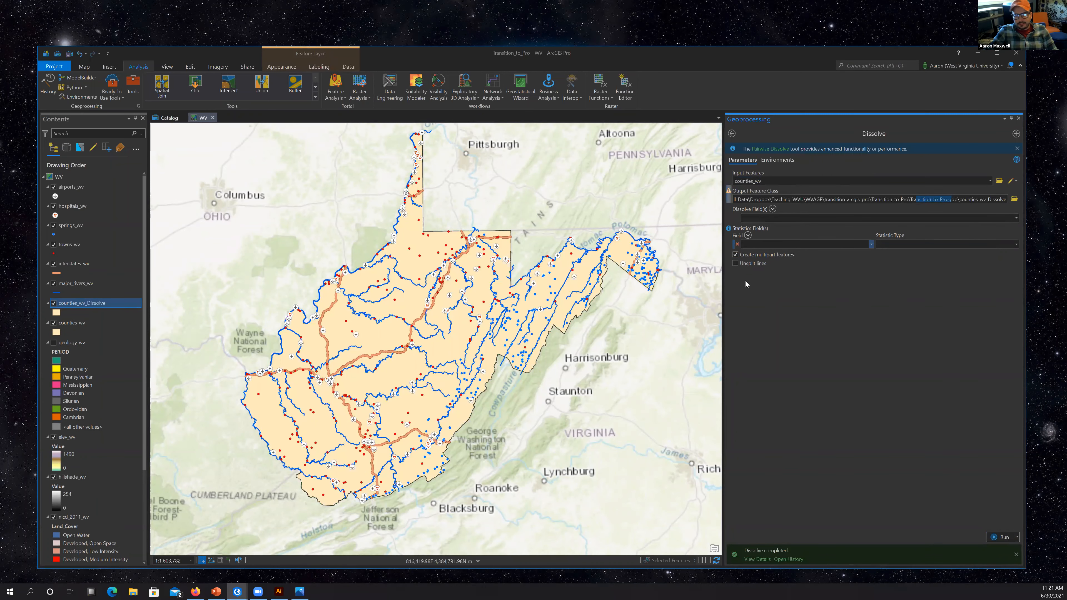
pyautogui.click(840, 311)
pyautogui.click(62, 325)
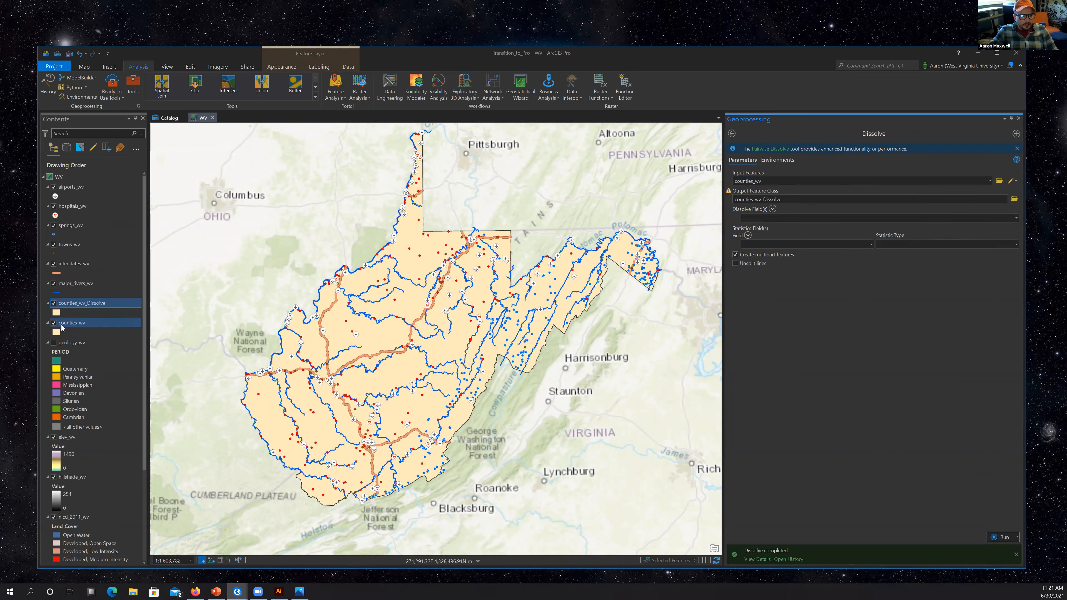
pyautogui.click(54, 323)
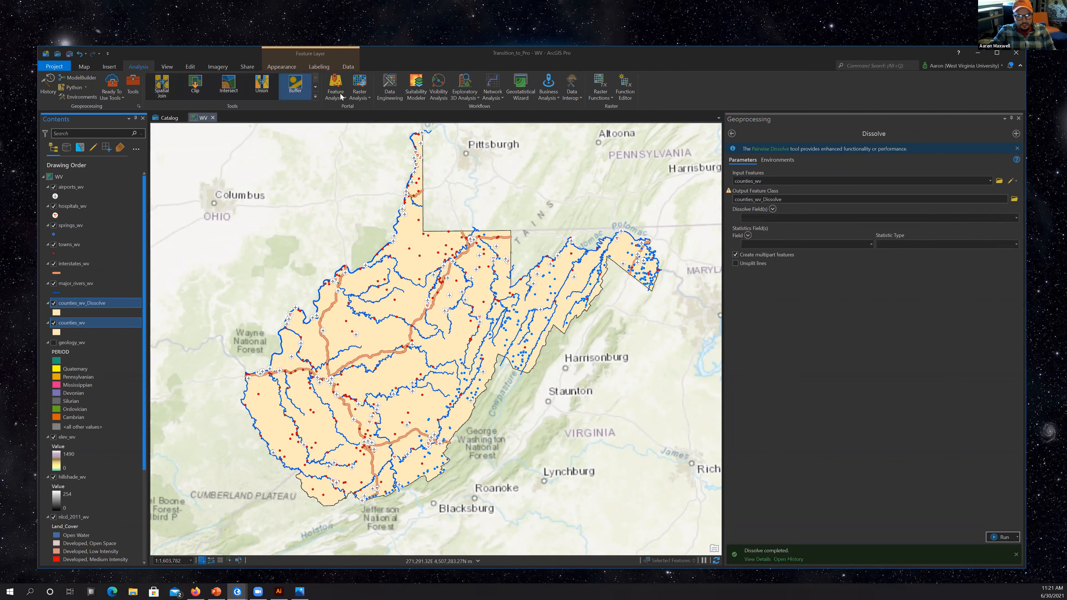
# Look through the geoprocessing history and reopen the most recent Dissolve run with its saved parameters.
pyautogui.click(49, 84)
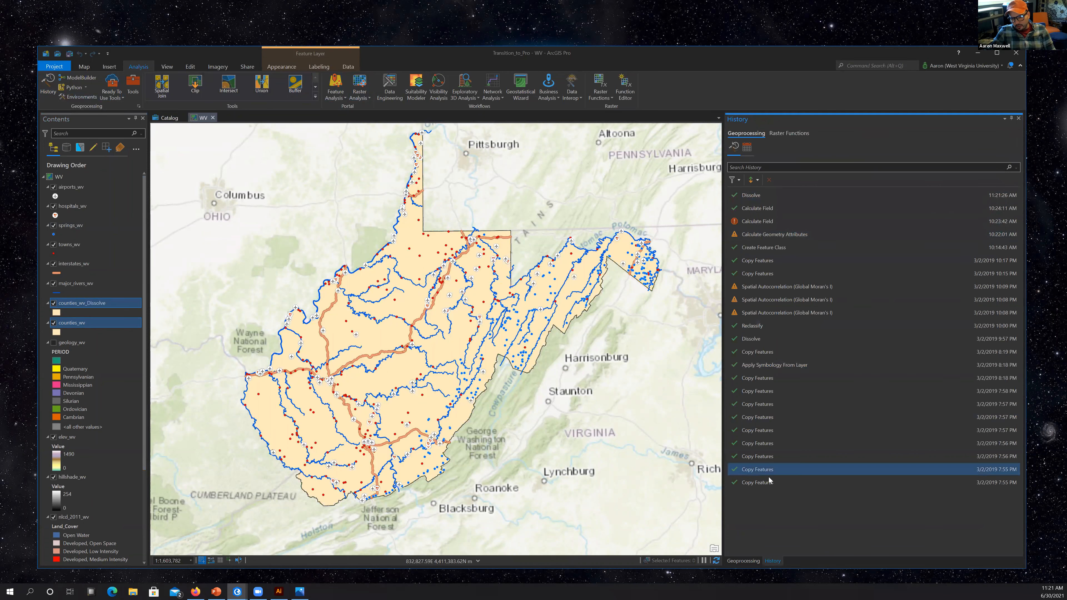
pyautogui.moveTo(851, 312)
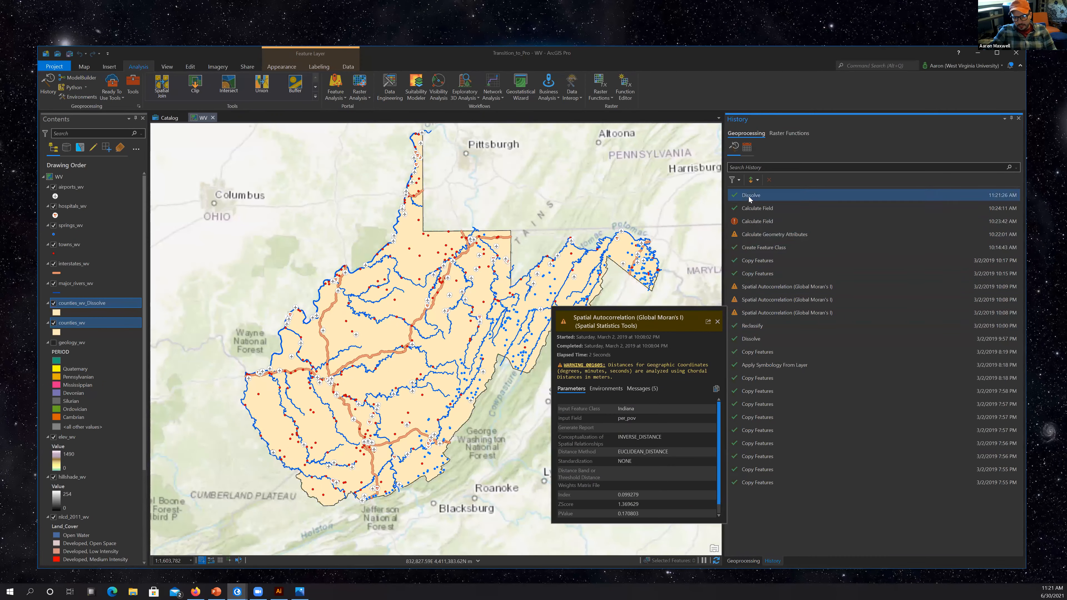
pyautogui.doubleClick(748, 196)
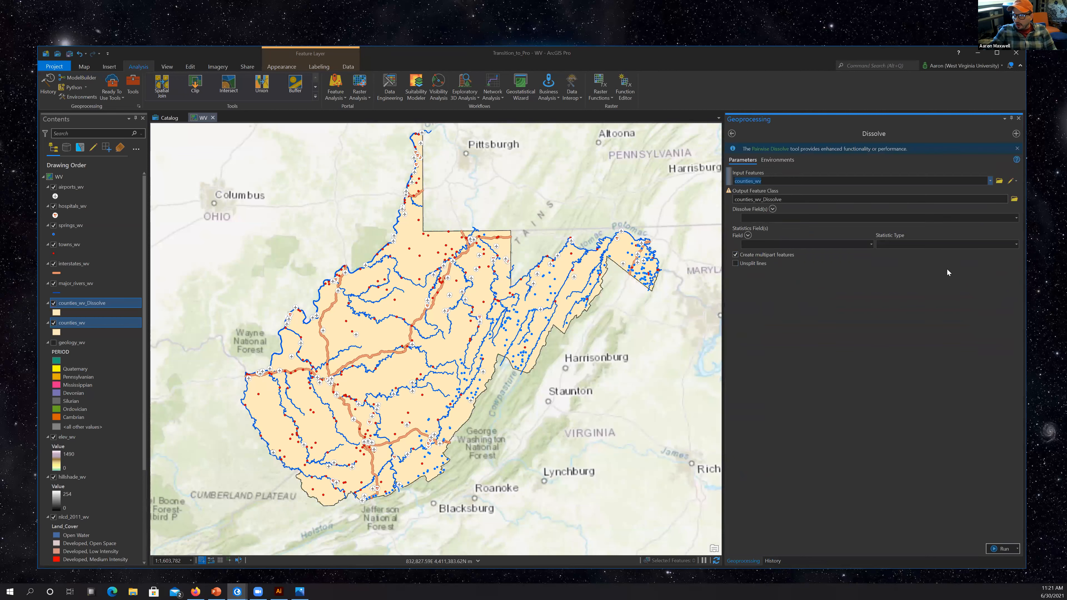
# Add a Sum statistic for the POP2000 field and rerun Dissolve on counties_wv.
pyautogui.click(871, 244)
pyautogui.click(952, 238)
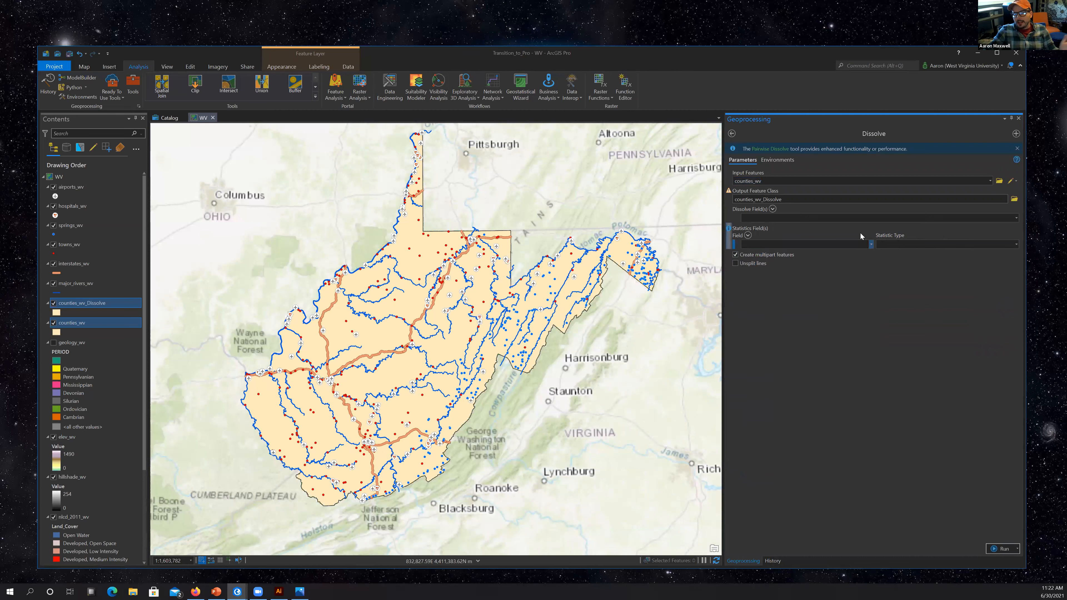
pyautogui.click(871, 245)
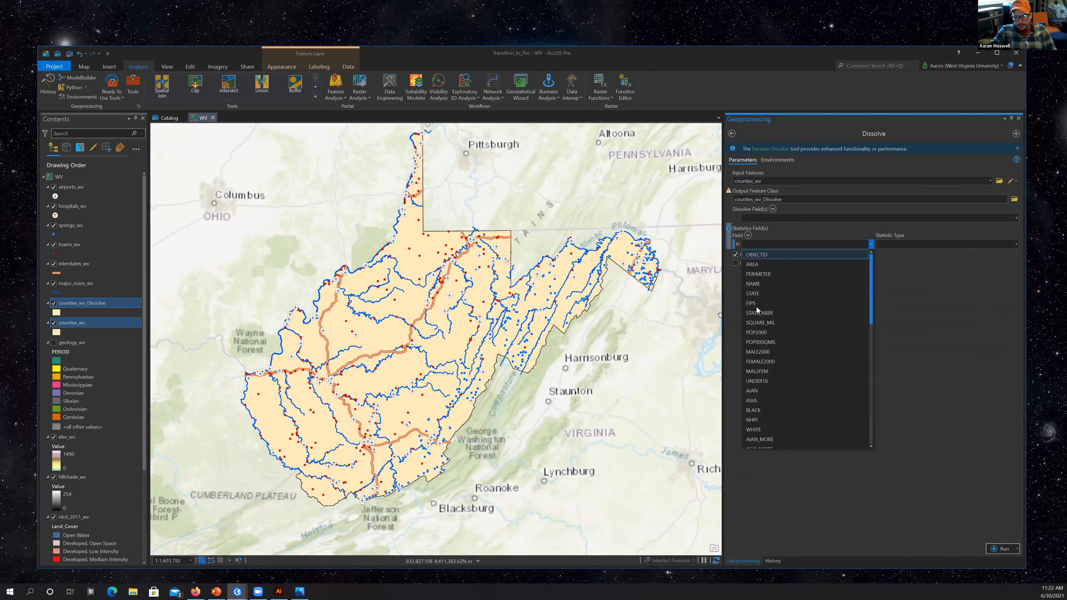
pyautogui.click(767, 333)
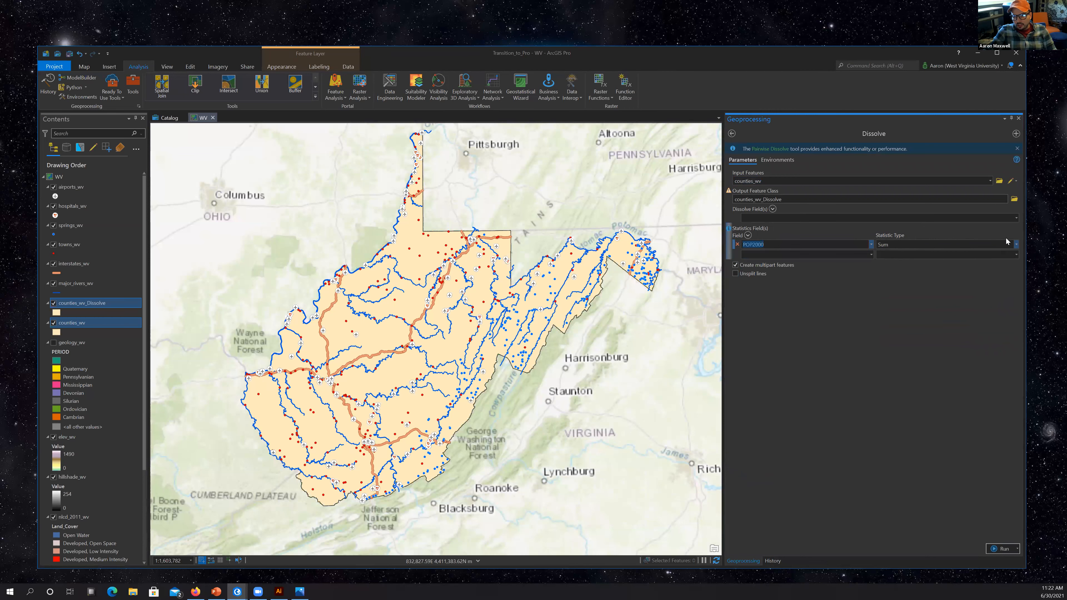
pyautogui.click(1016, 247)
pyautogui.click(1016, 247)
pyautogui.click(921, 339)
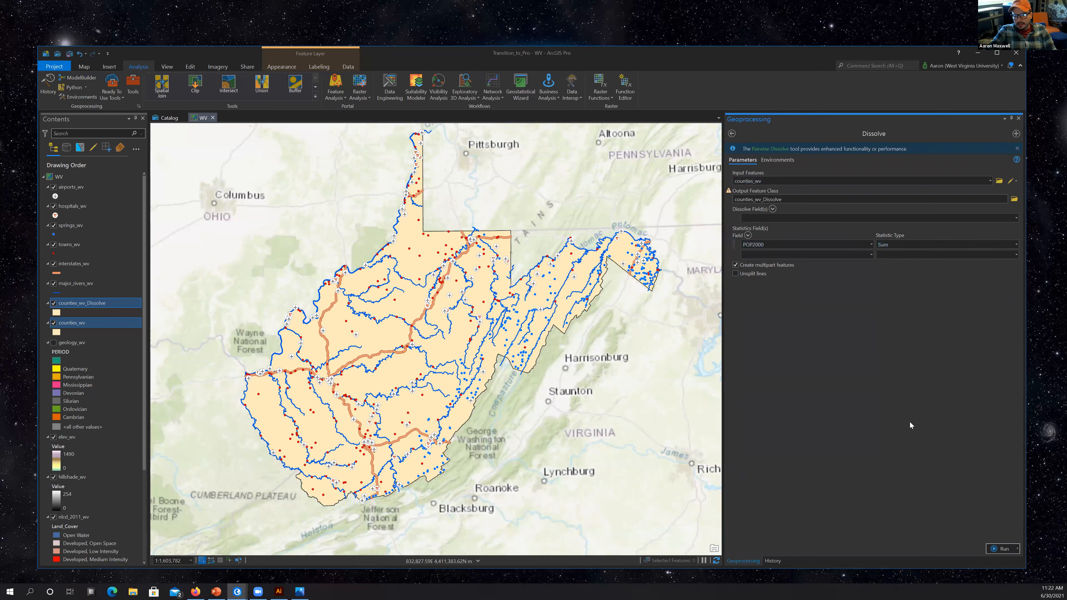
pyautogui.click(995, 545)
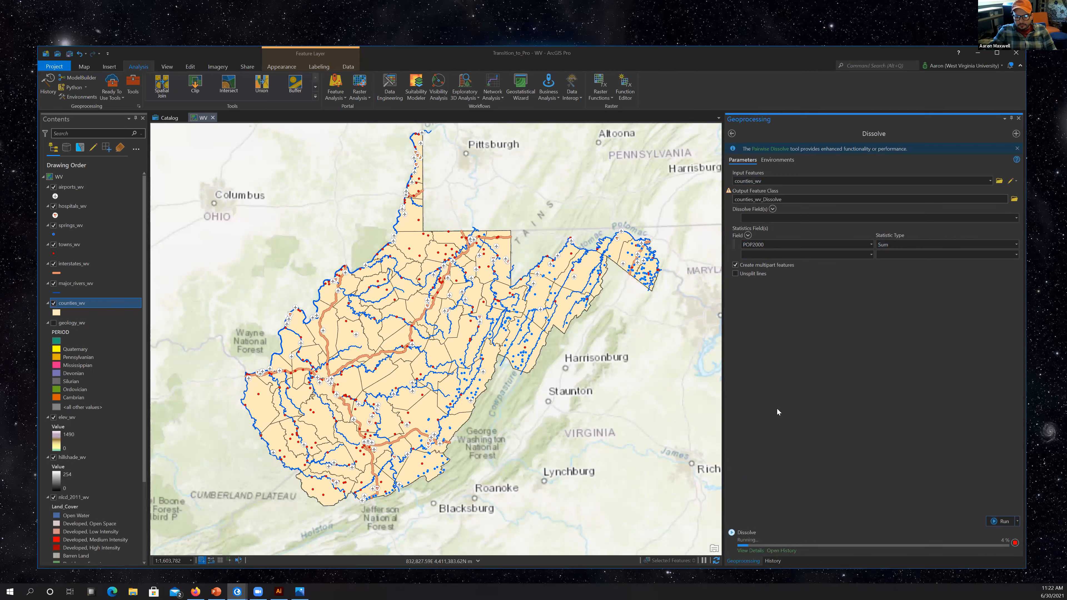
# Inspect the attribute table of counties_wv_Dissolve for the summed population, and close the table.
pyautogui.rightClick(82, 303)
pyautogui.click(107, 336)
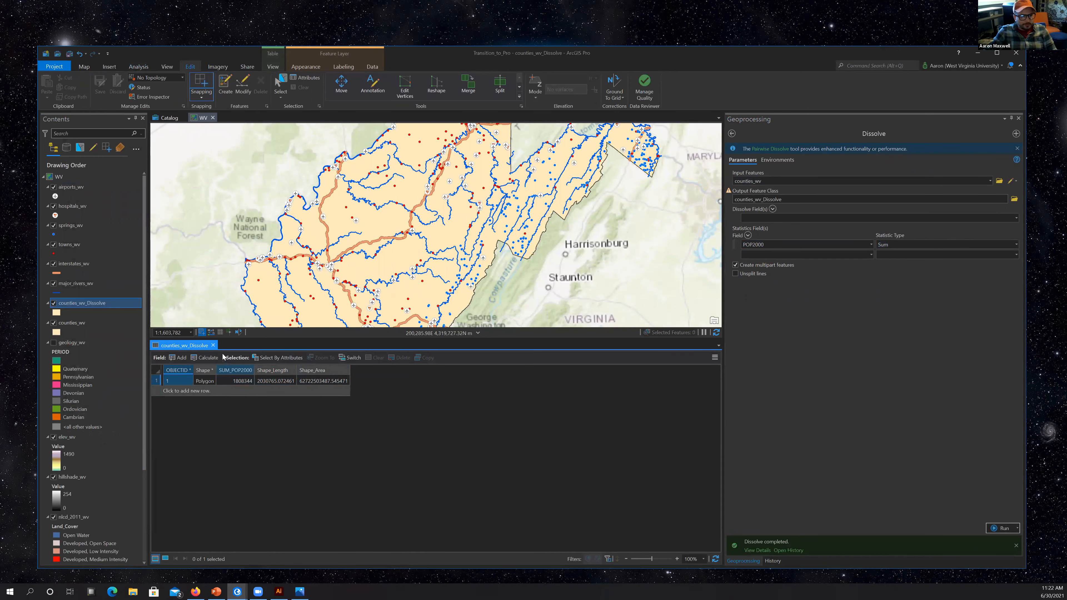
pyautogui.click(213, 346)
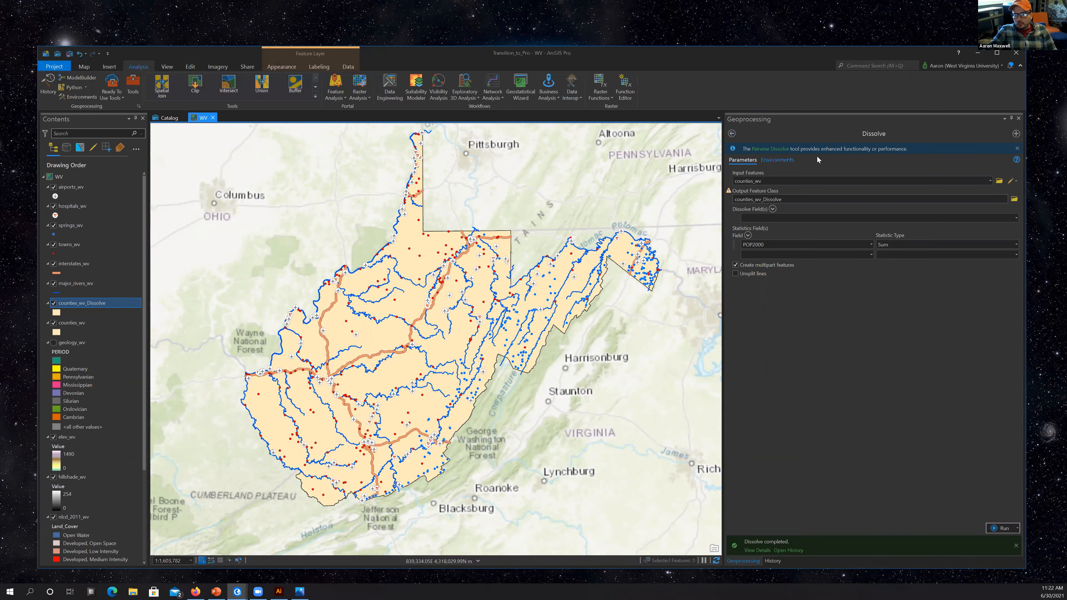
# Return to the toolbox list and look over the full gallery of common analysis tools.
pyautogui.click(732, 133)
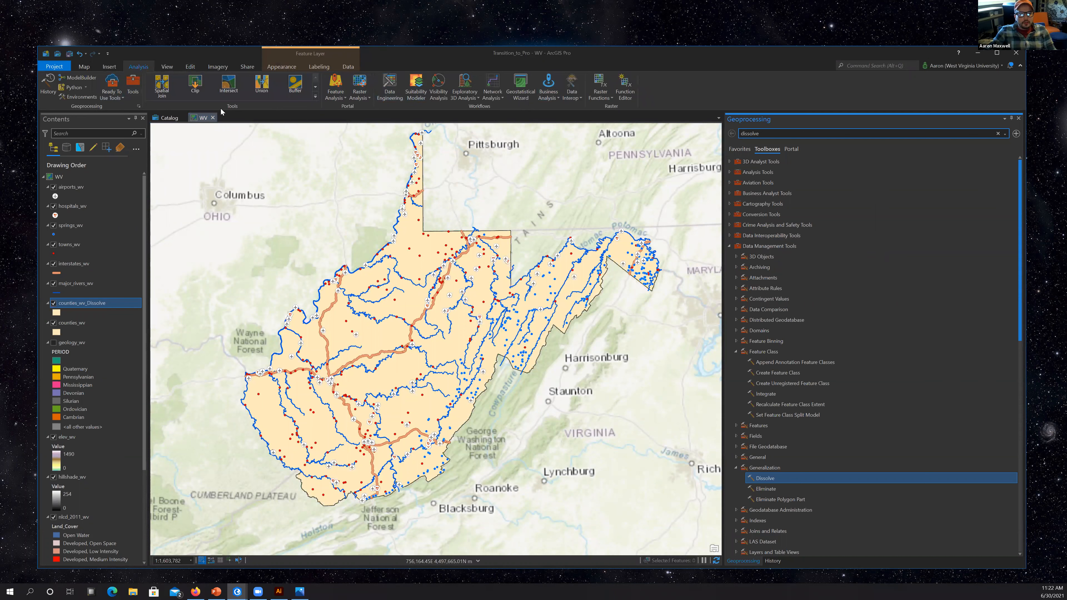
pyautogui.click(316, 97)
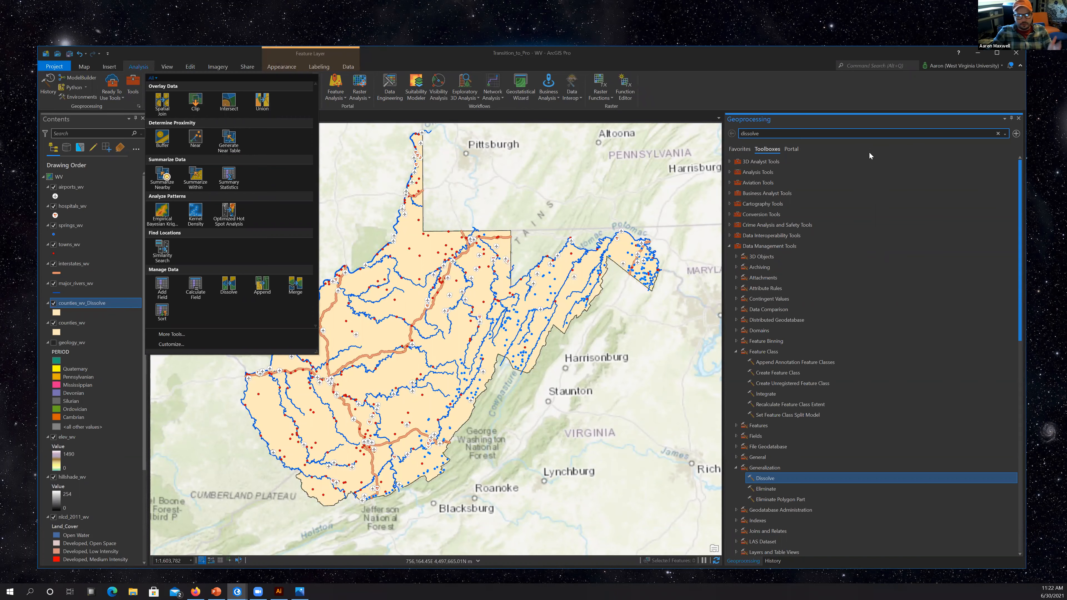
pyautogui.click(719, 79)
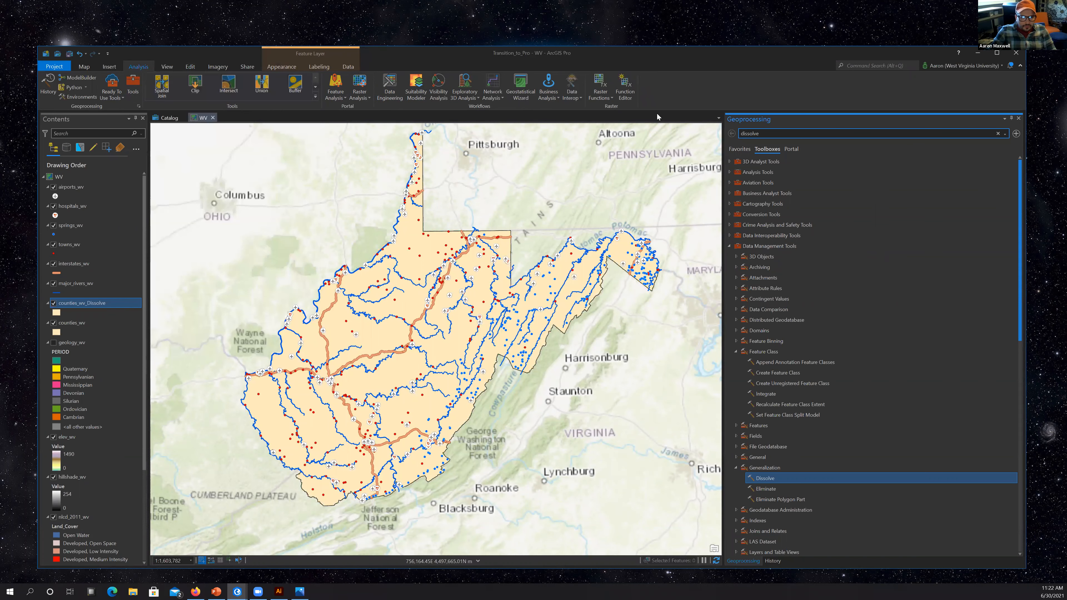
# Create a new Route network analysis layer using the ArcGIS Online network data source.
pyautogui.click(489, 95)
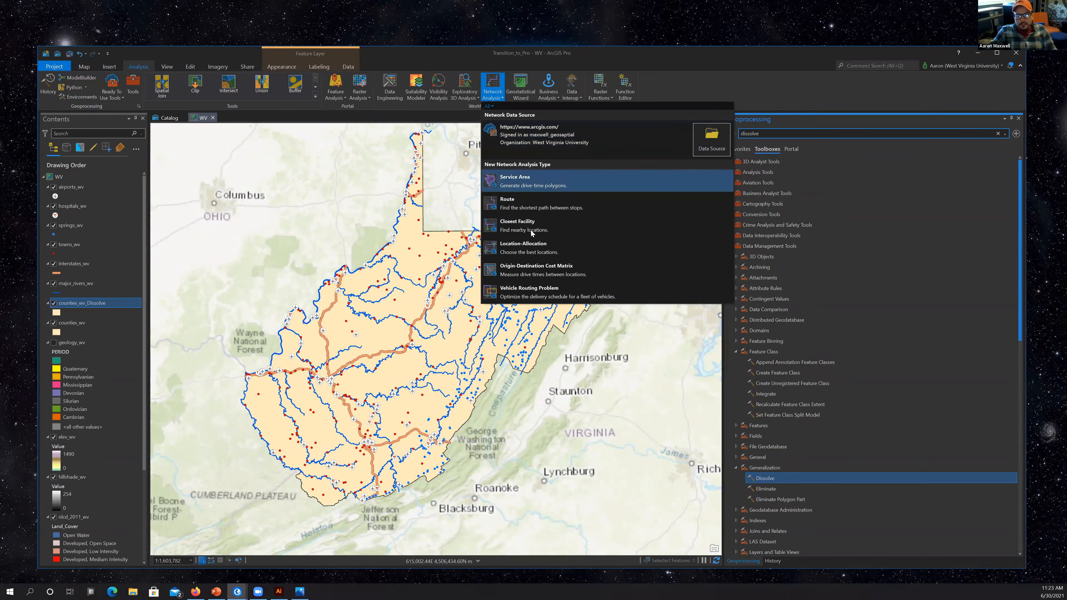
pyautogui.click(510, 206)
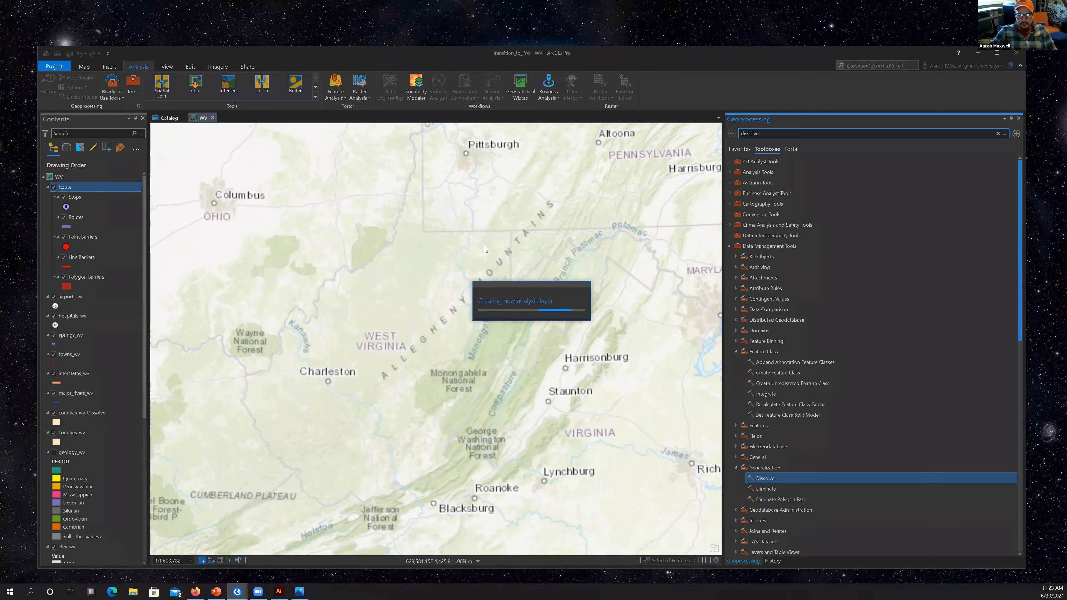
# Hide the airports, hospitals, springs, towns, interstates, rivers, counties, elevation, hillshade and land cover layers, leaving the Route layer over the basemap.
pyautogui.click(54, 413)
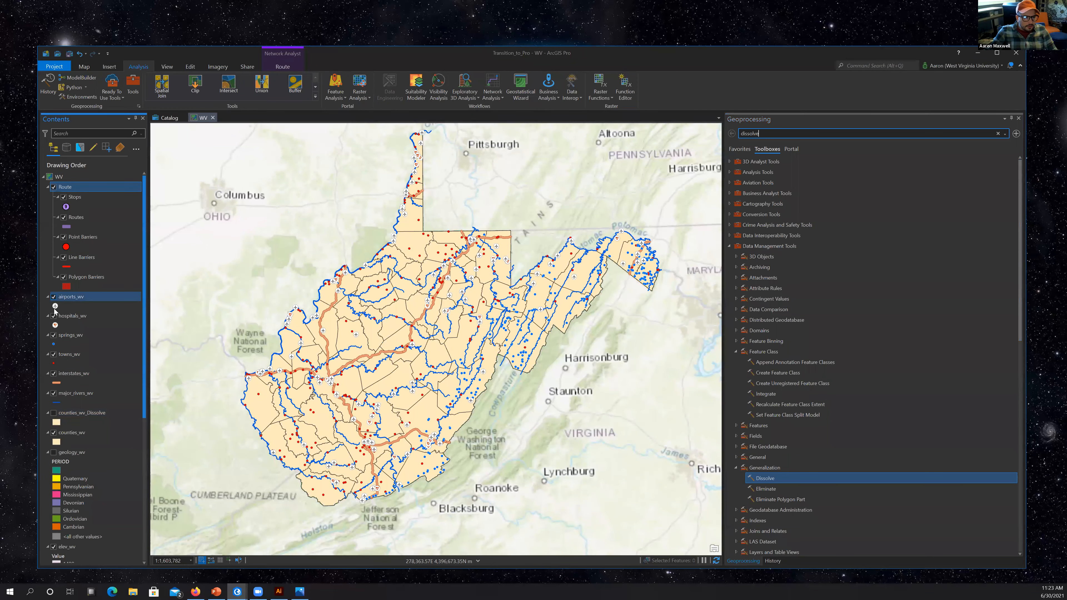
pyautogui.click(54, 355)
pyautogui.click(54, 433)
pyautogui.click(54, 374)
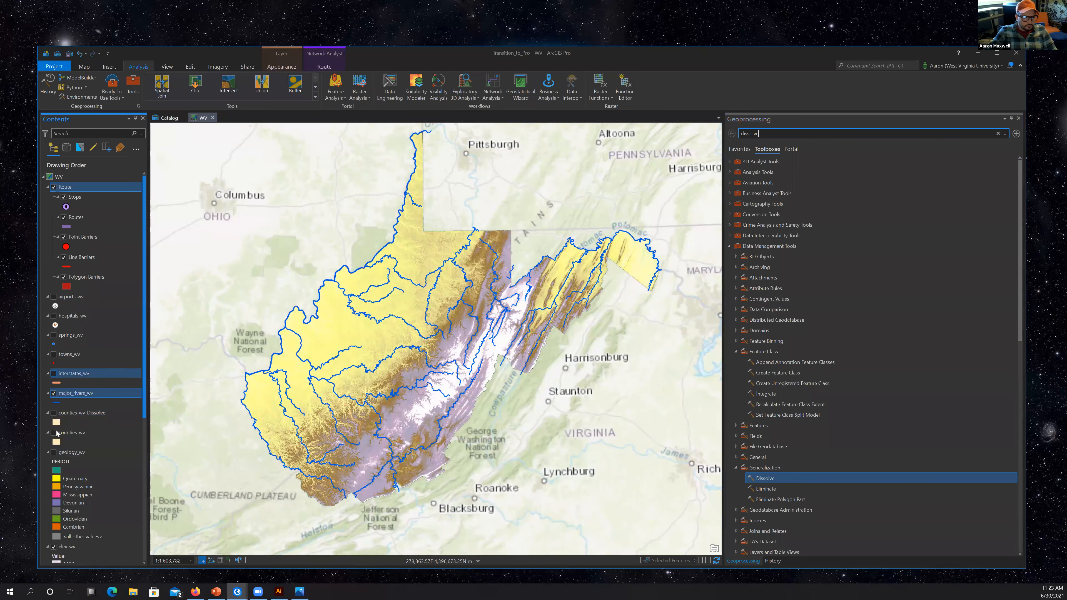
pyautogui.scroll(-2, 58, 433)
pyautogui.click(54, 507)
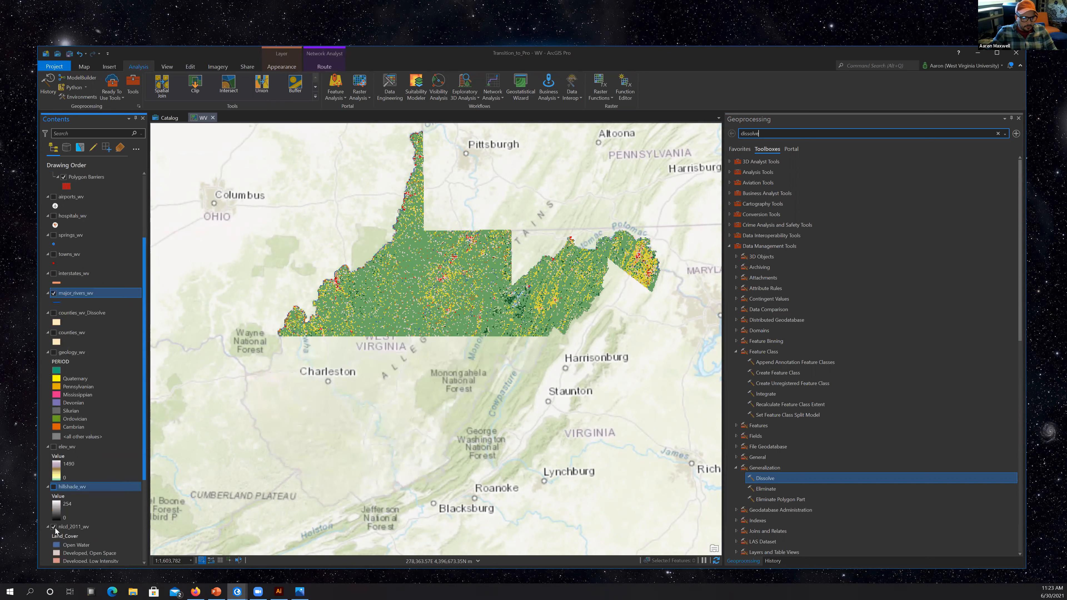
pyautogui.scroll(2, 93, 373)
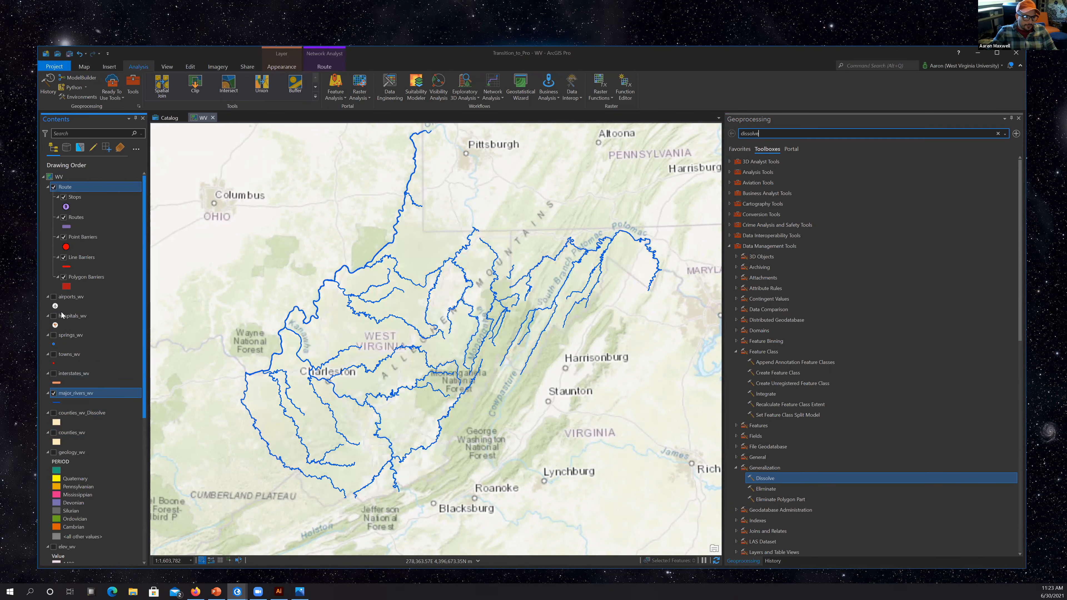
pyautogui.click(54, 393)
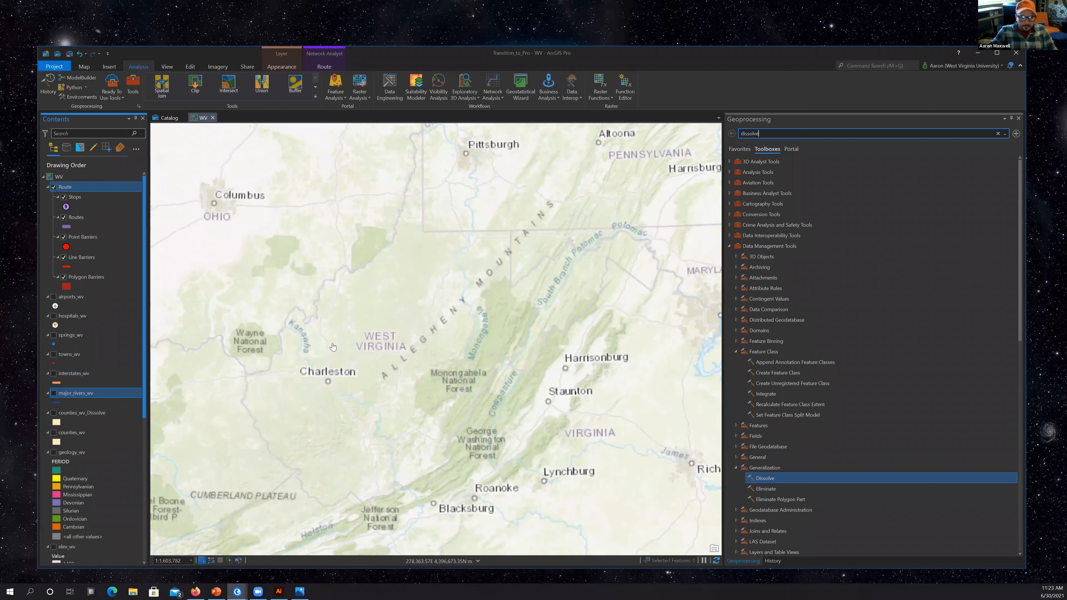
# Add a first route stop in Morgantown, just east of the river and north of downtown.
pyautogui.scroll(3, 478, 266)
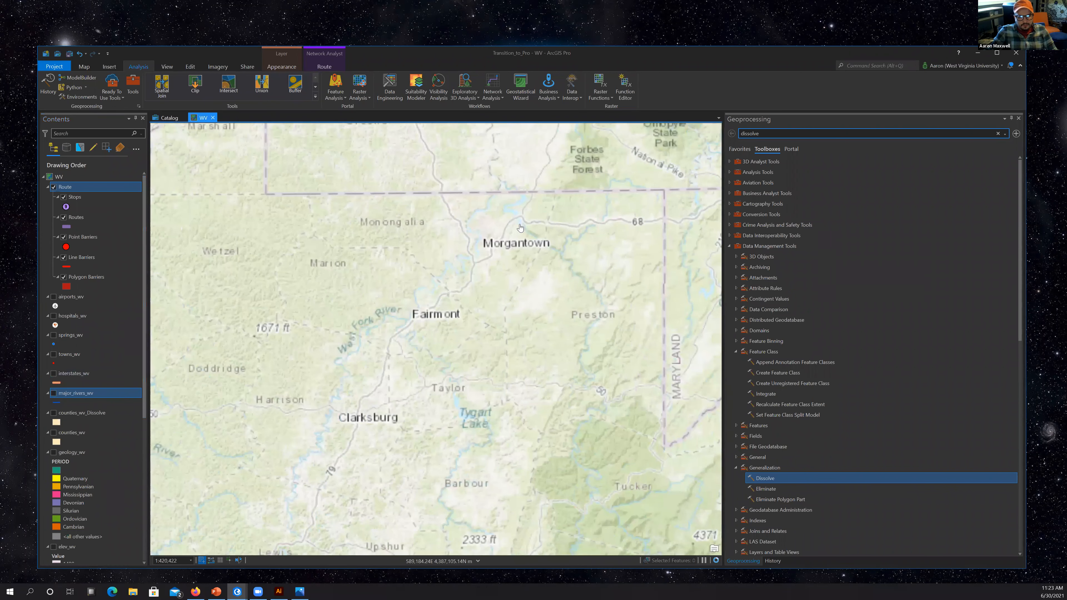
pyautogui.scroll(4, 484, 213)
pyautogui.scroll(3, 484, 213)
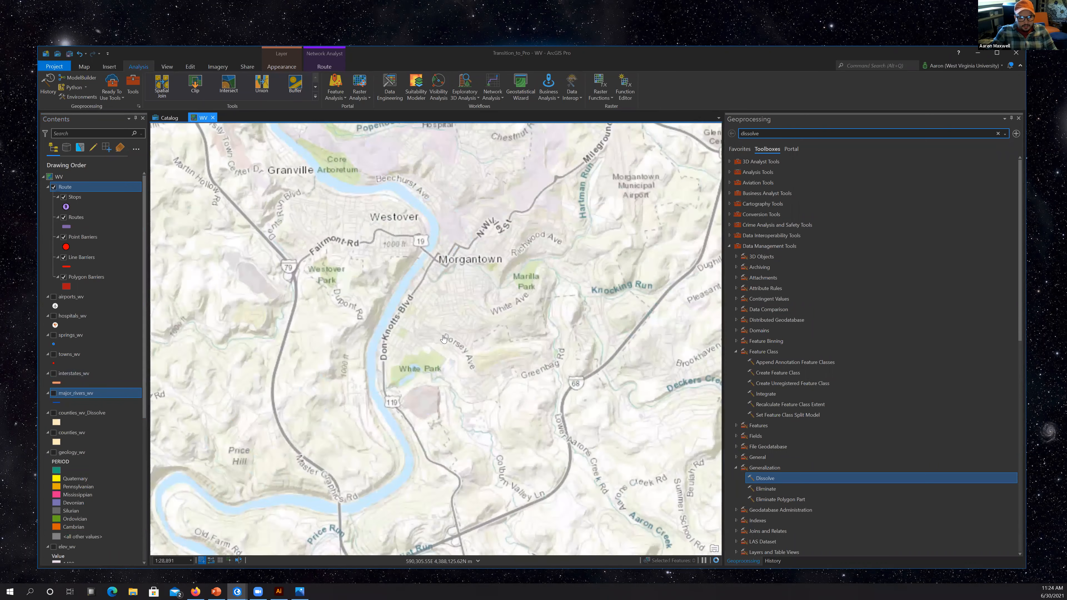
pyautogui.scroll(1, 396, 268)
pyautogui.scroll(2, 376, 176)
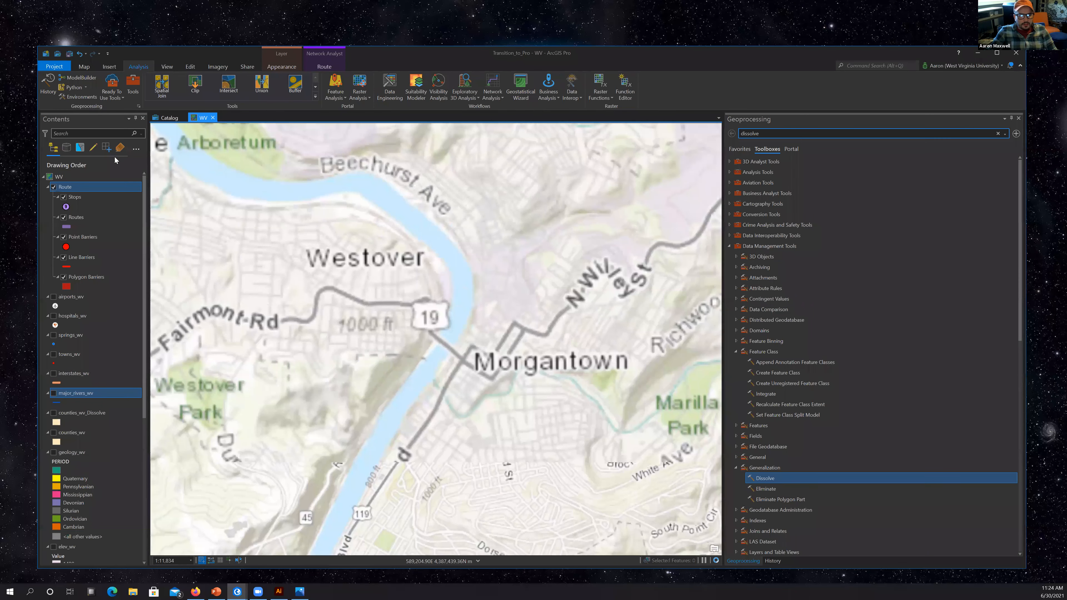
pyautogui.click(75, 295)
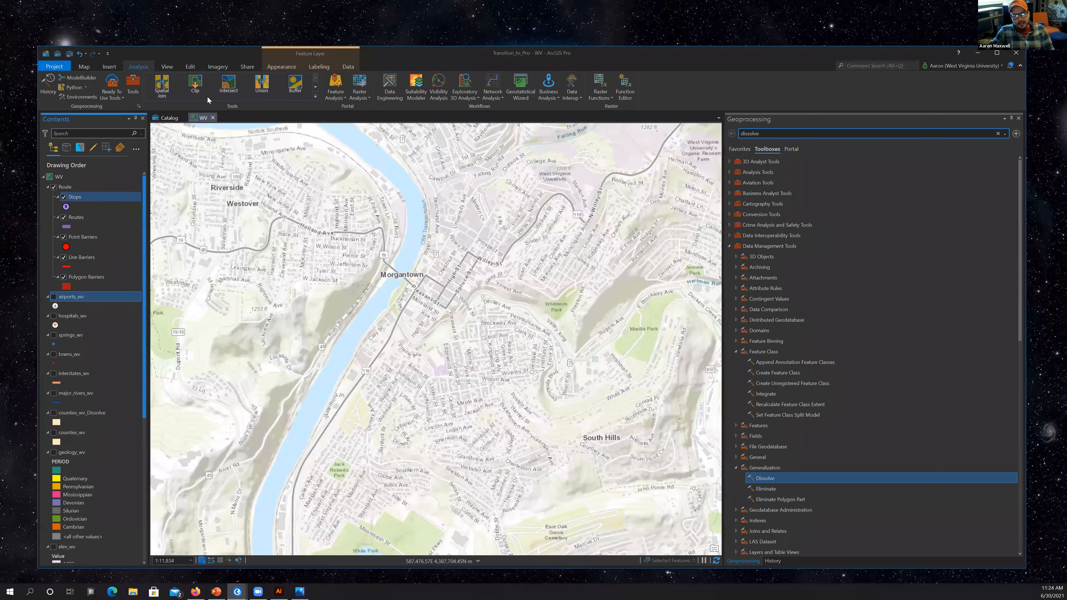
pyautogui.click(86, 186)
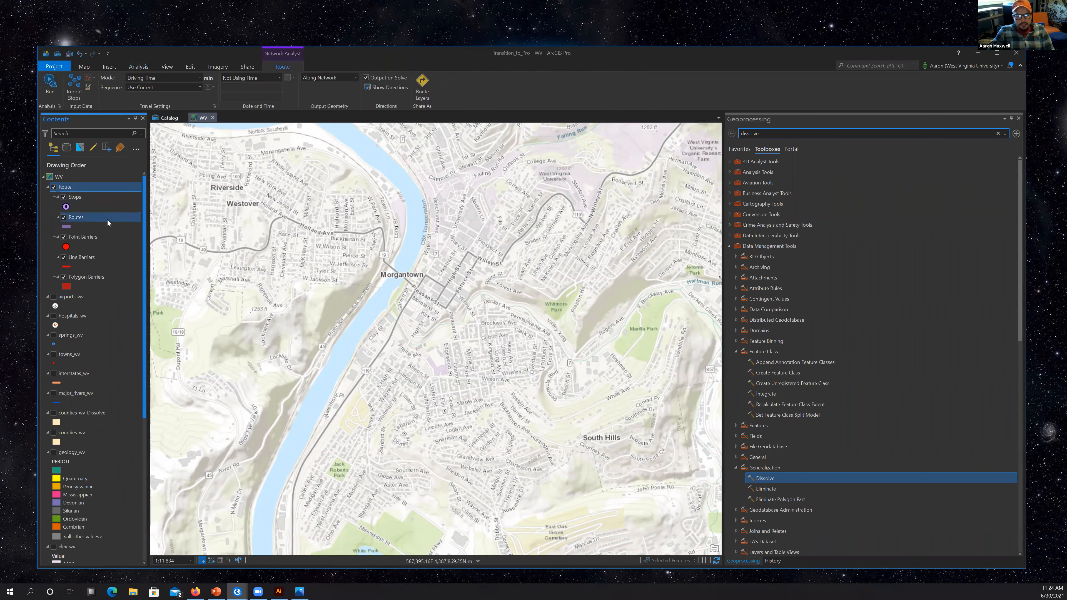
pyautogui.click(191, 67)
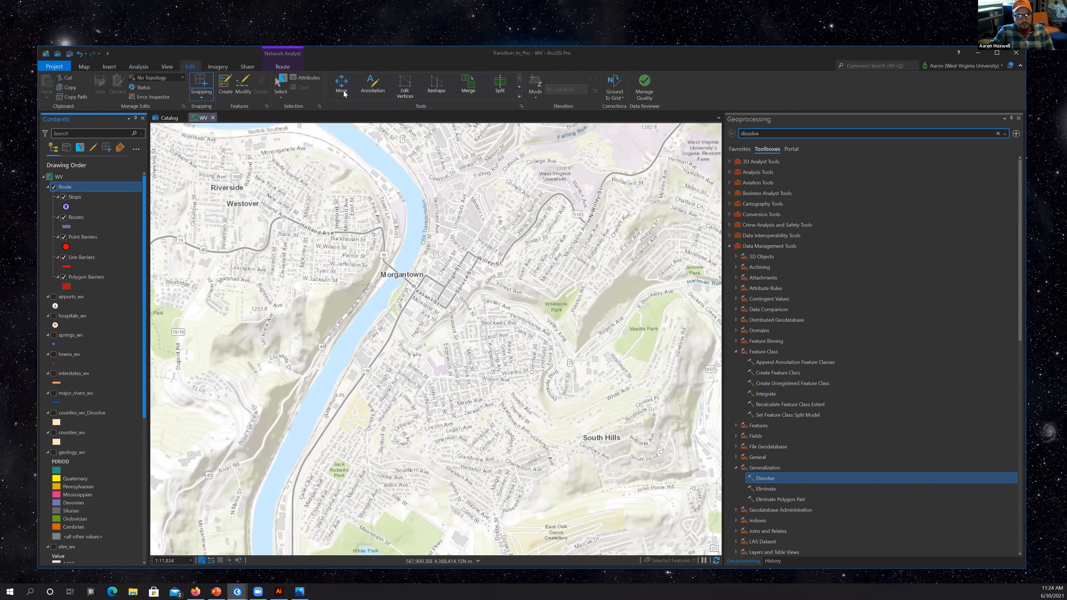
pyautogui.click(223, 87)
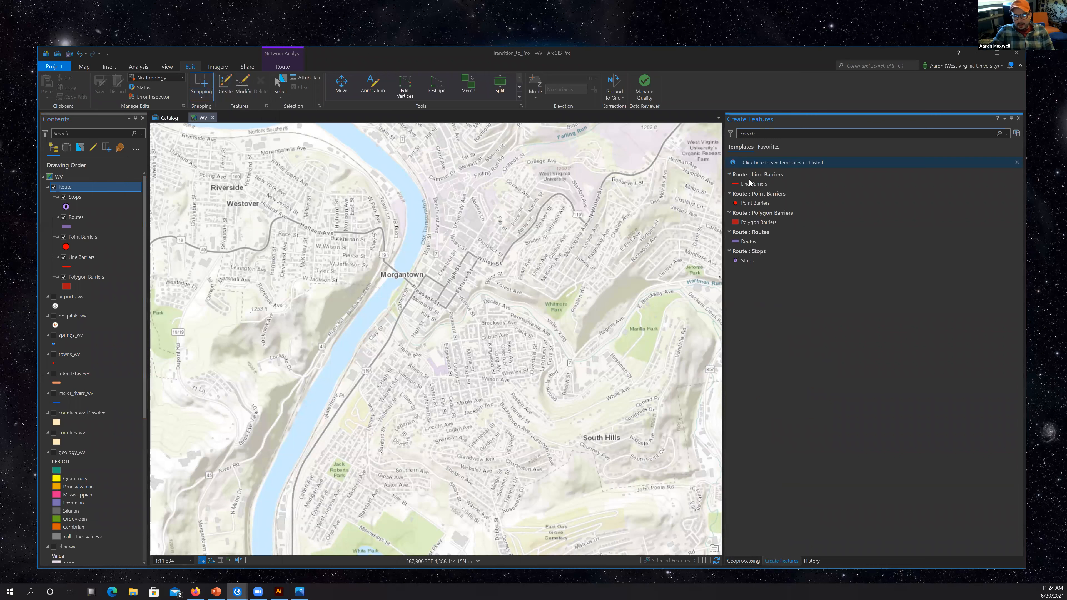
pyautogui.click(746, 261)
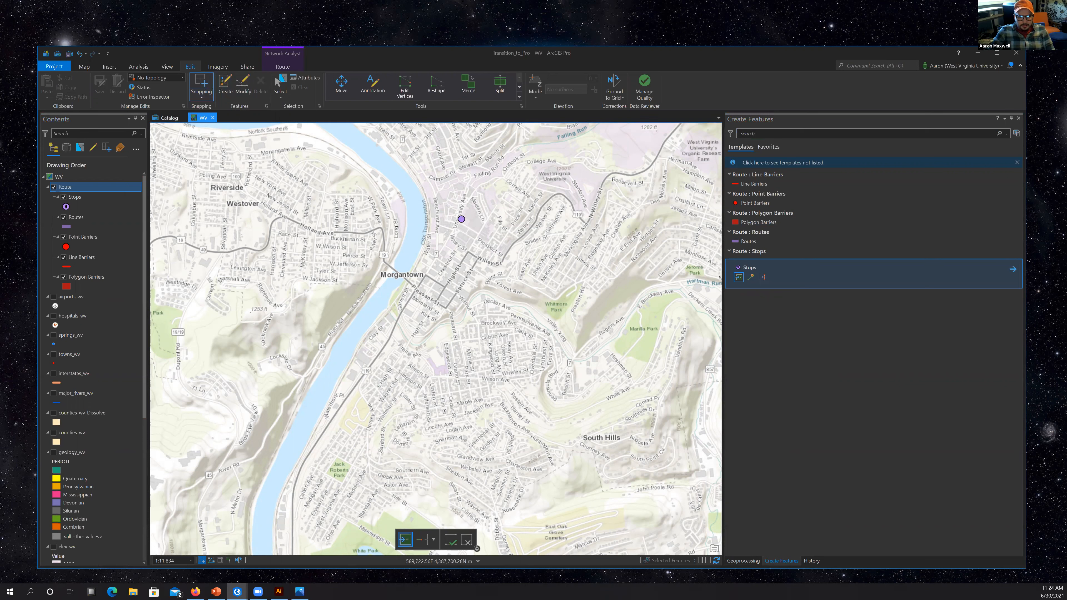
pyautogui.click(446, 209)
pyautogui.click(442, 199)
# Add a second route stop at Morgantown Mall near Laurel Point and save all edits.
pyautogui.scroll(-3, 360, 220)
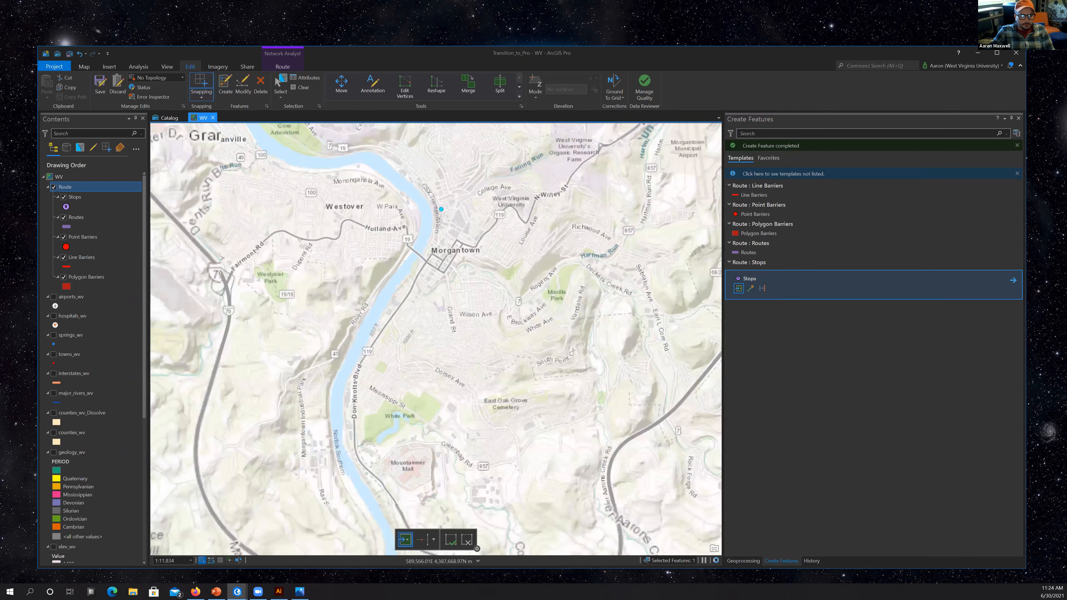
pyautogui.scroll(3, 376, 345)
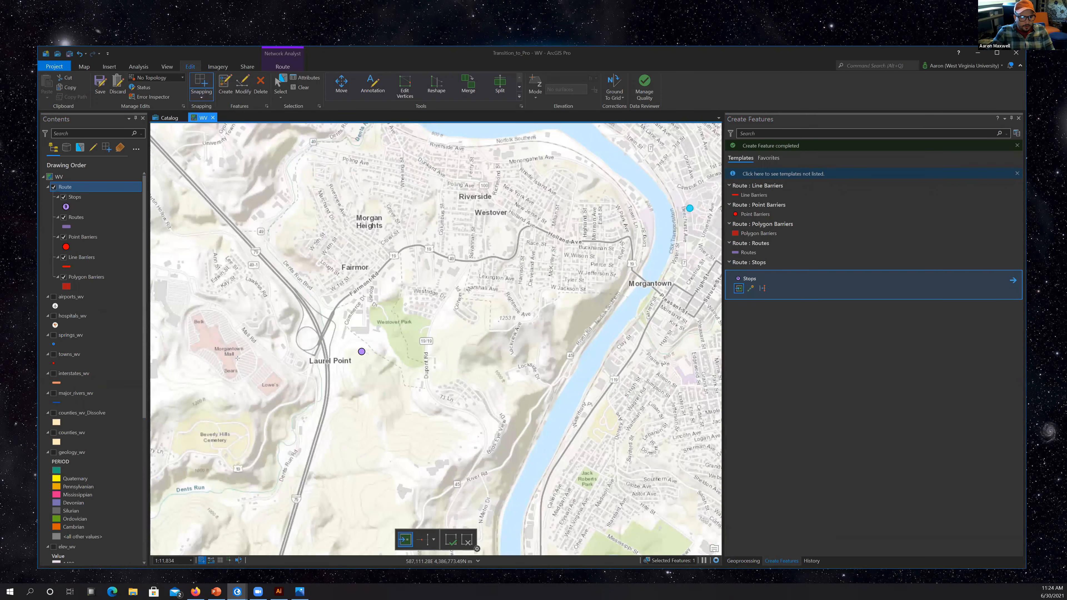
pyautogui.click(224, 344)
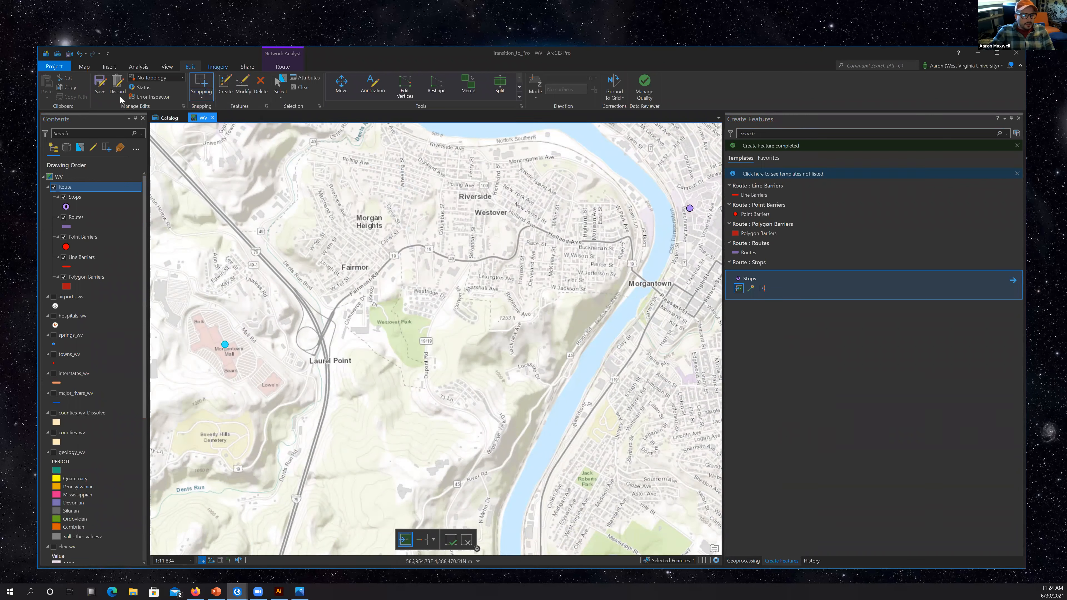
pyautogui.click(100, 85)
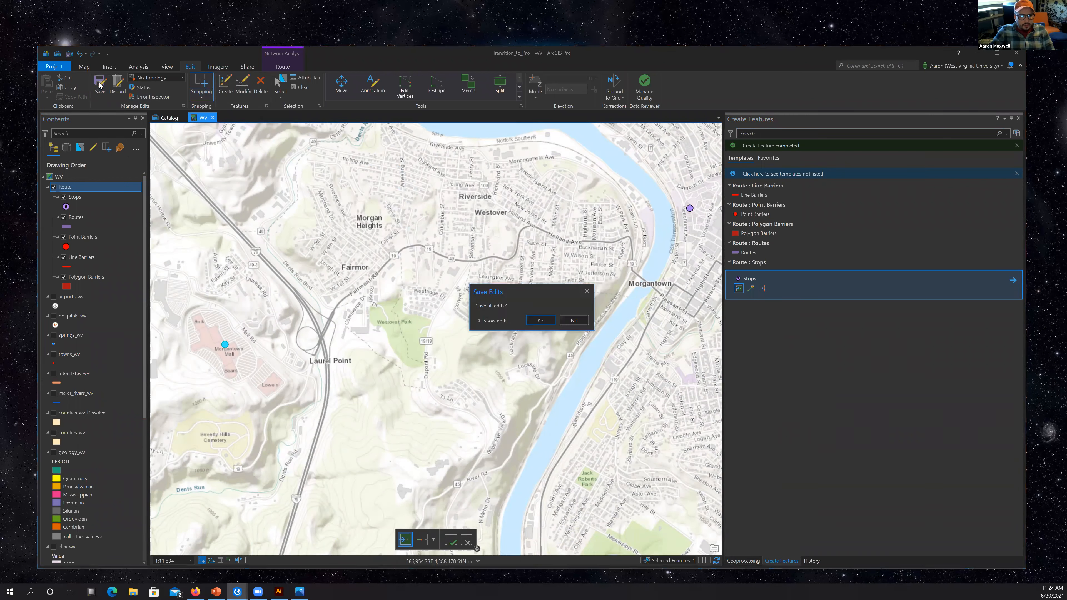
pyautogui.click(548, 319)
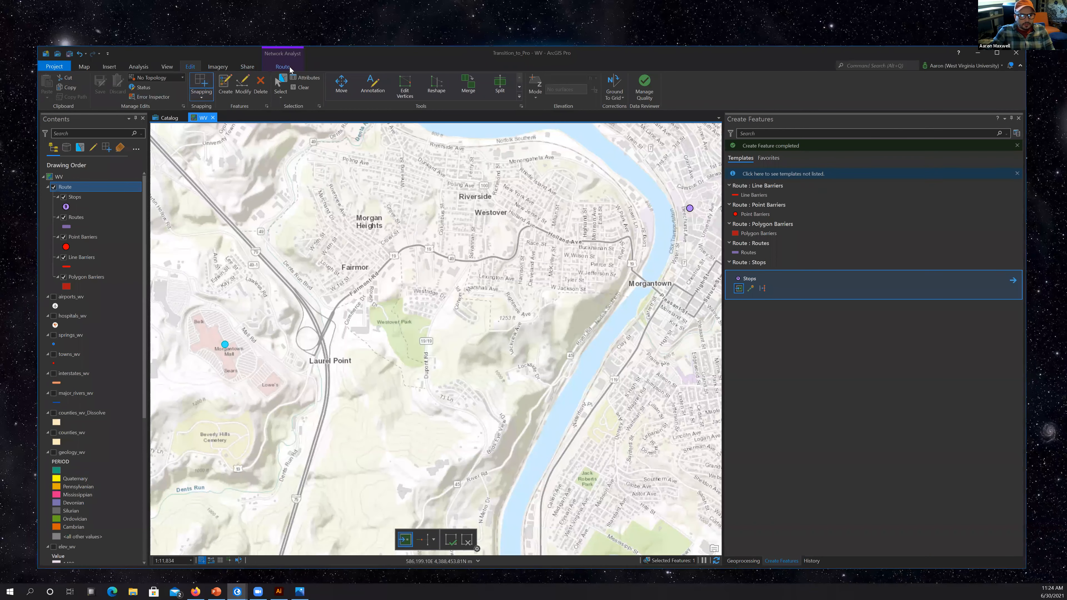
# Solve the route between the two stops using the Driving Time travel mode and view the resulting path.
pyautogui.click(282, 67)
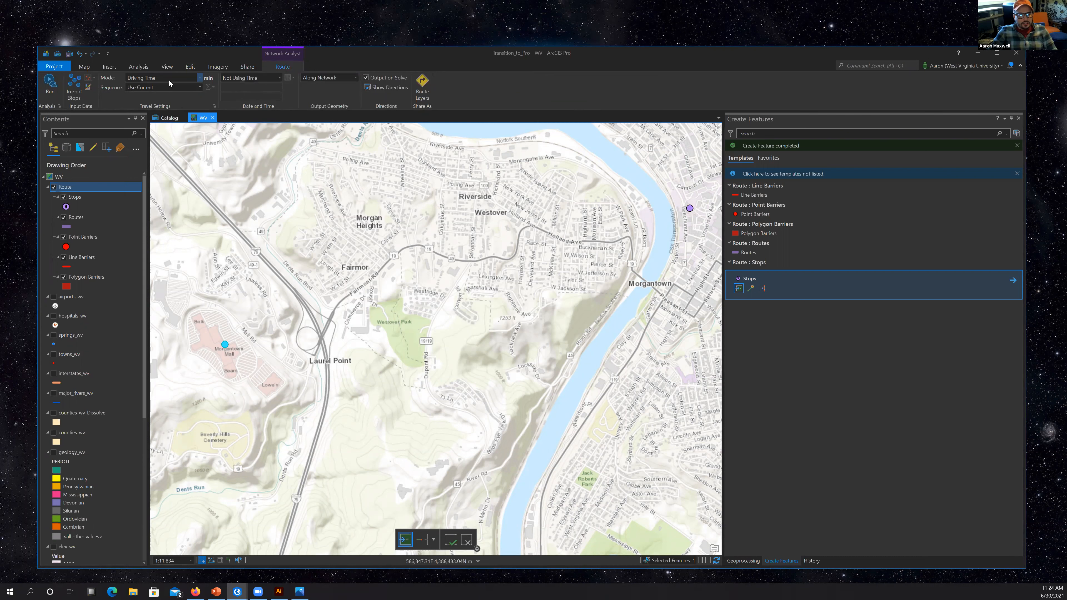
pyautogui.click(201, 78)
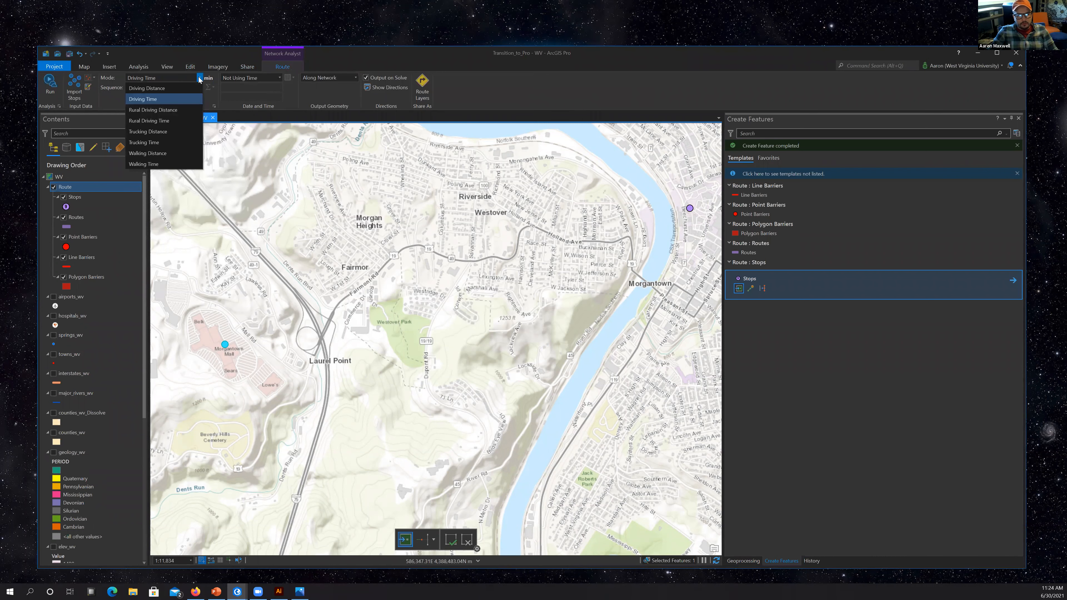
pyautogui.click(158, 99)
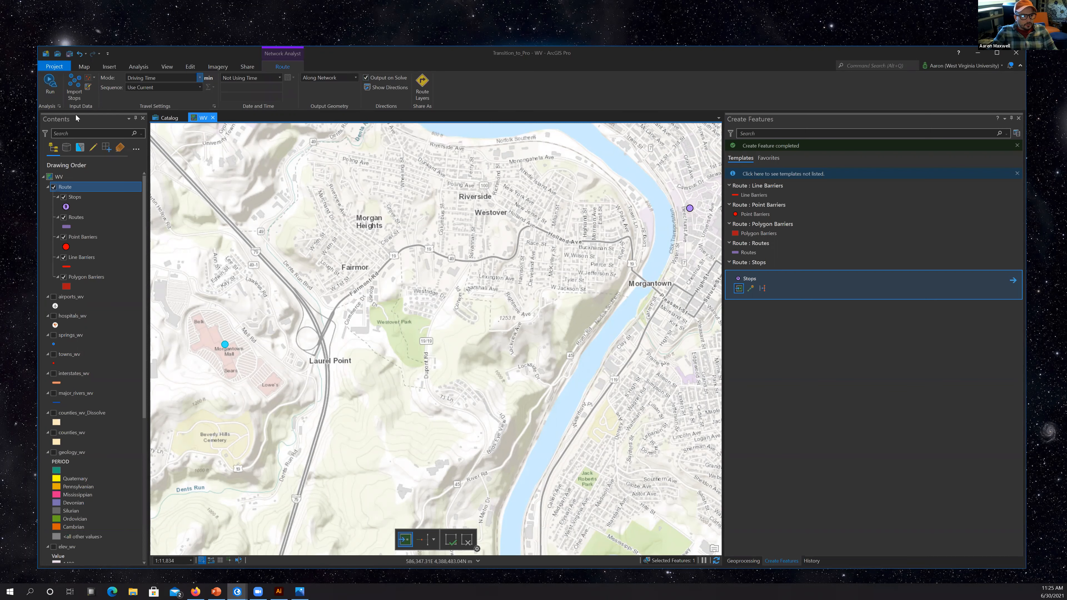
pyautogui.click(49, 84)
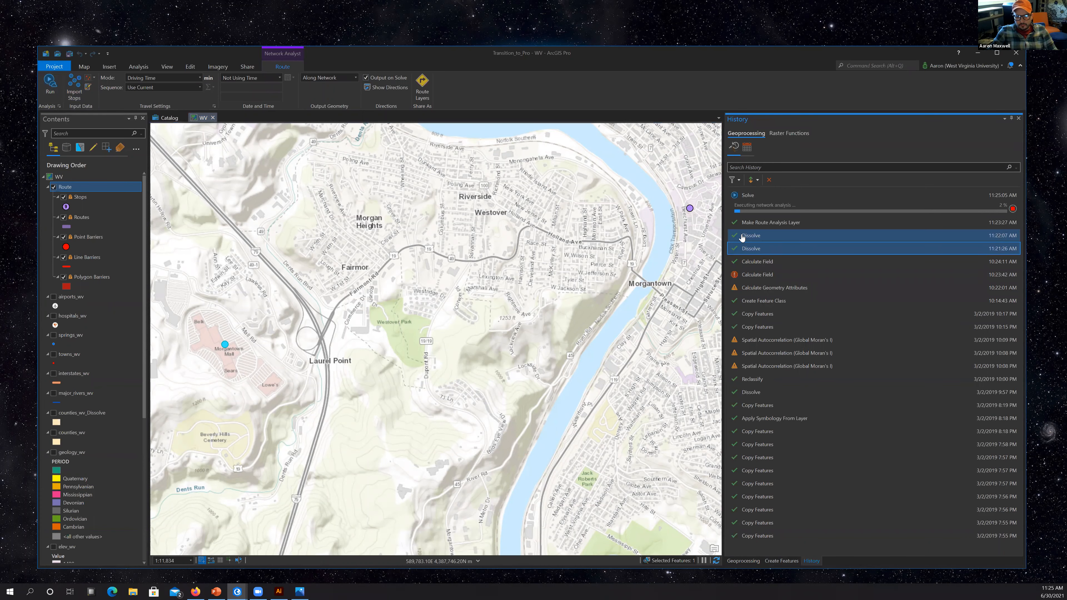
pyautogui.moveTo(671, 245); pyautogui.dragTo(630, 252)
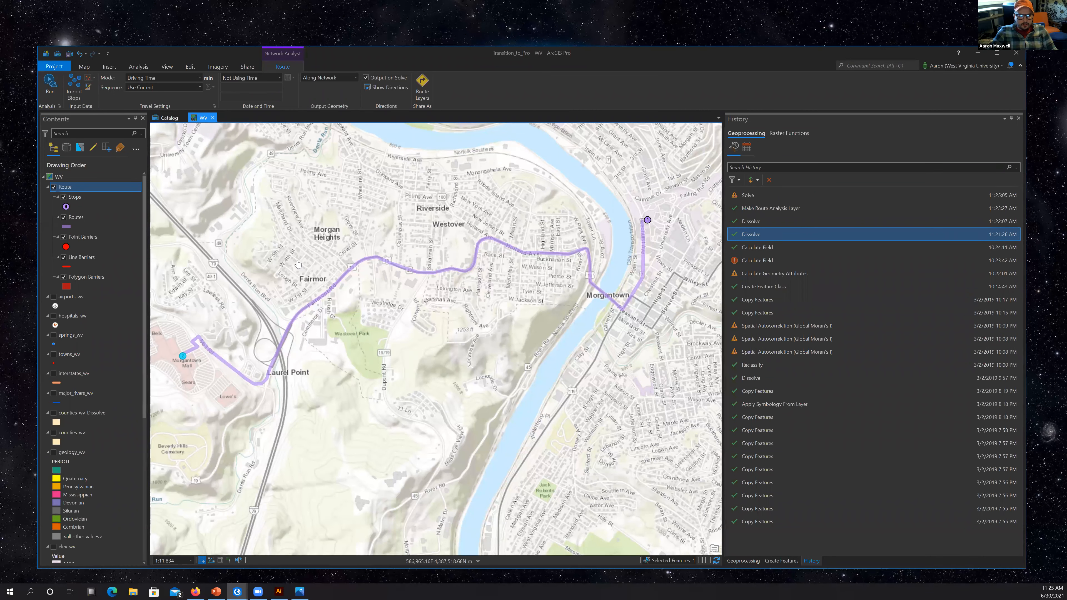
pyautogui.moveTo(297, 264); pyautogui.dragTo(319, 259)
pyautogui.scroll(-4, 476, 258)
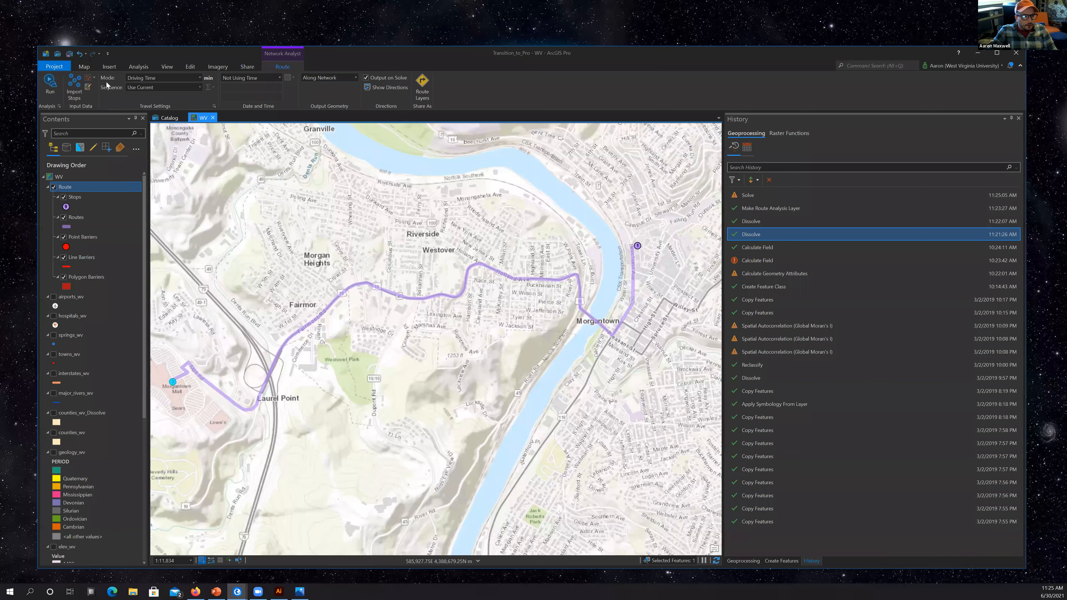
# Draw a line barrier across the route's river bridge between Westover and downtown Morgantown, and save the edits.
pyautogui.click(190, 66)
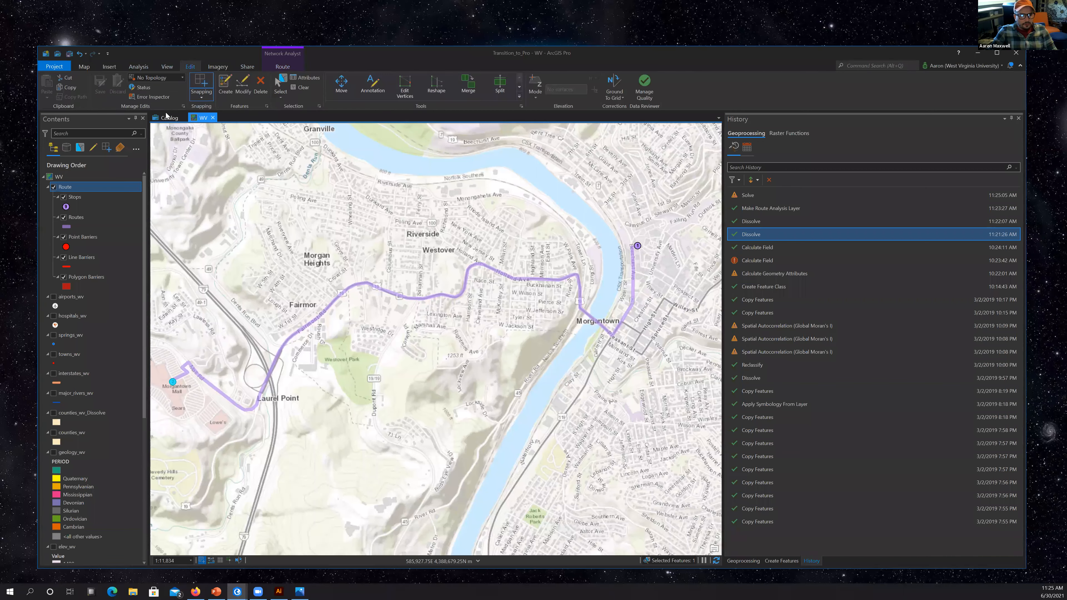
pyautogui.click(224, 85)
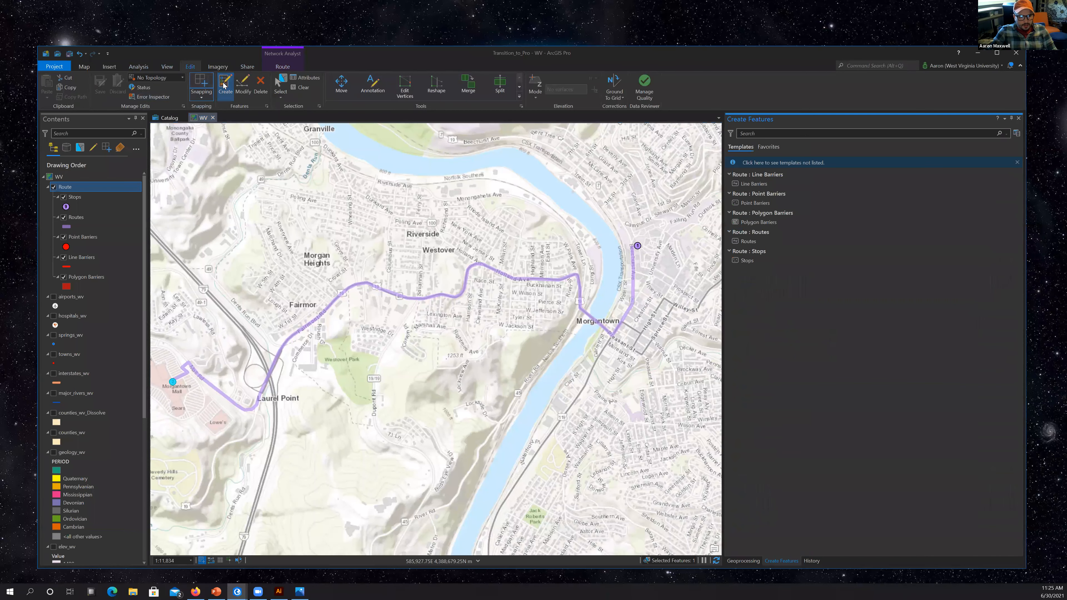
pyautogui.click(755, 185)
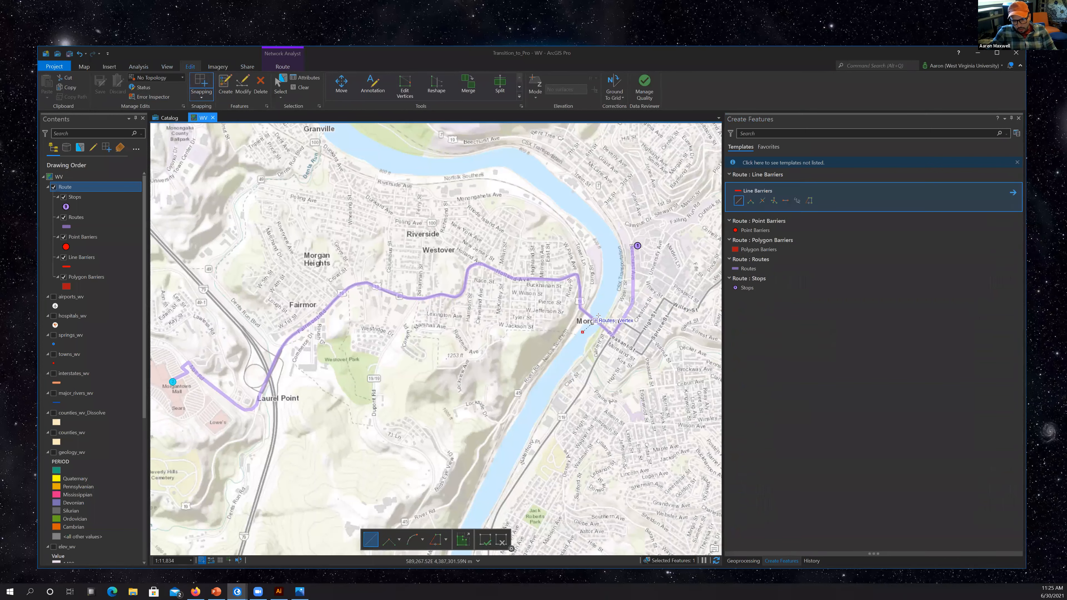
pyautogui.doubleClick(603, 305)
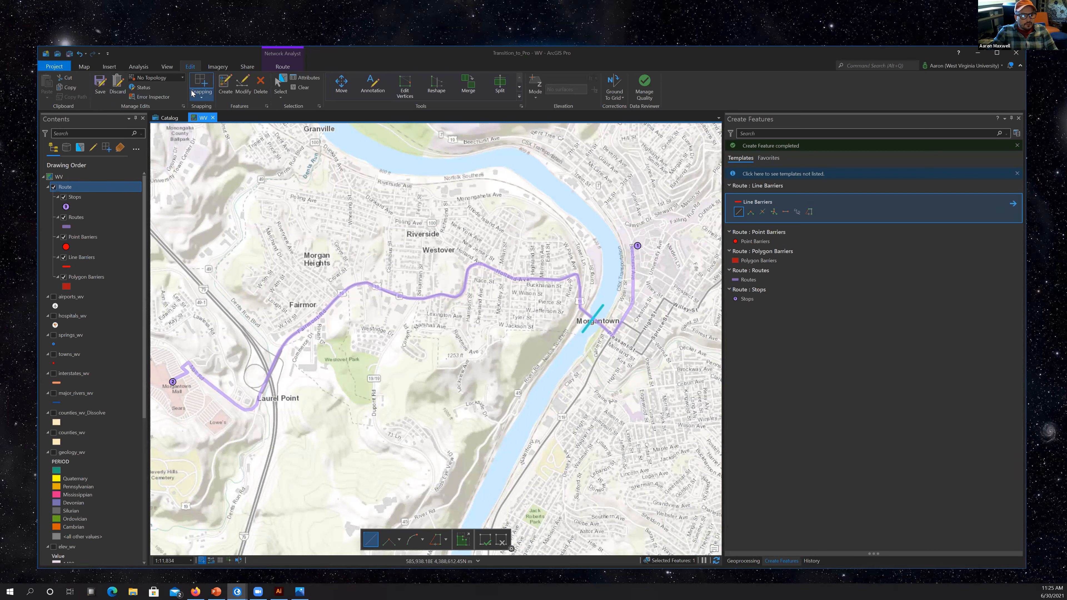
pyautogui.click(101, 86)
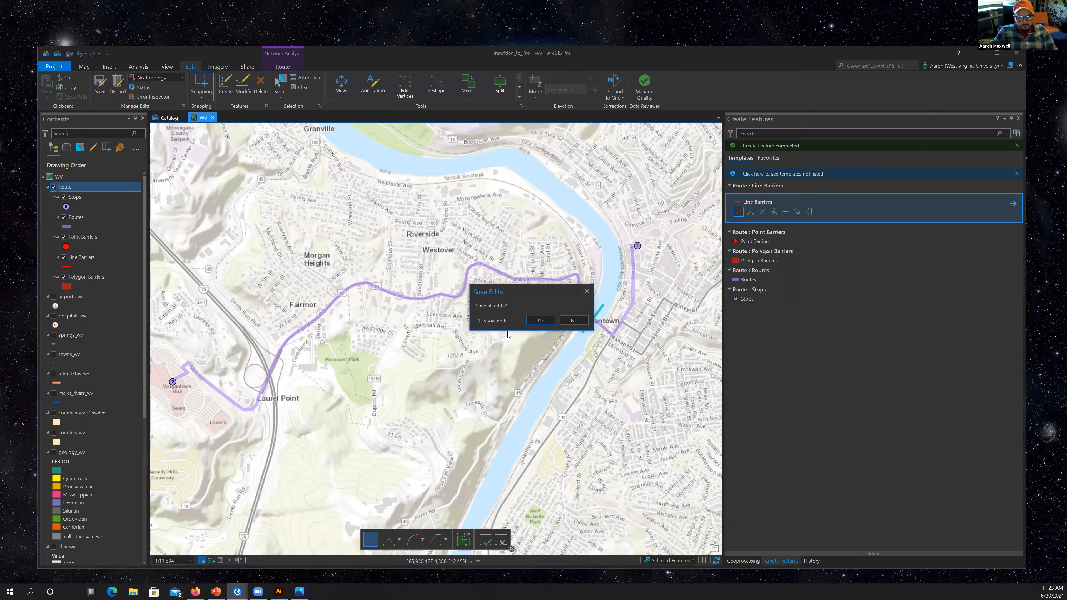
pyautogui.click(540, 321)
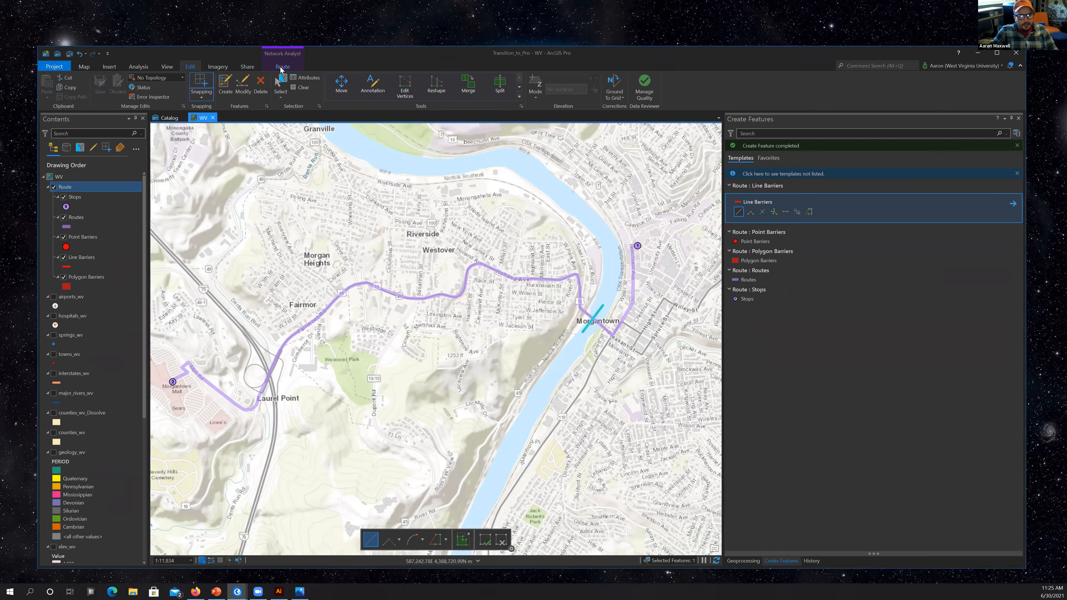
# Solve the route again with the bridge barrier in place and view the whole new path.
pyautogui.click(282, 67)
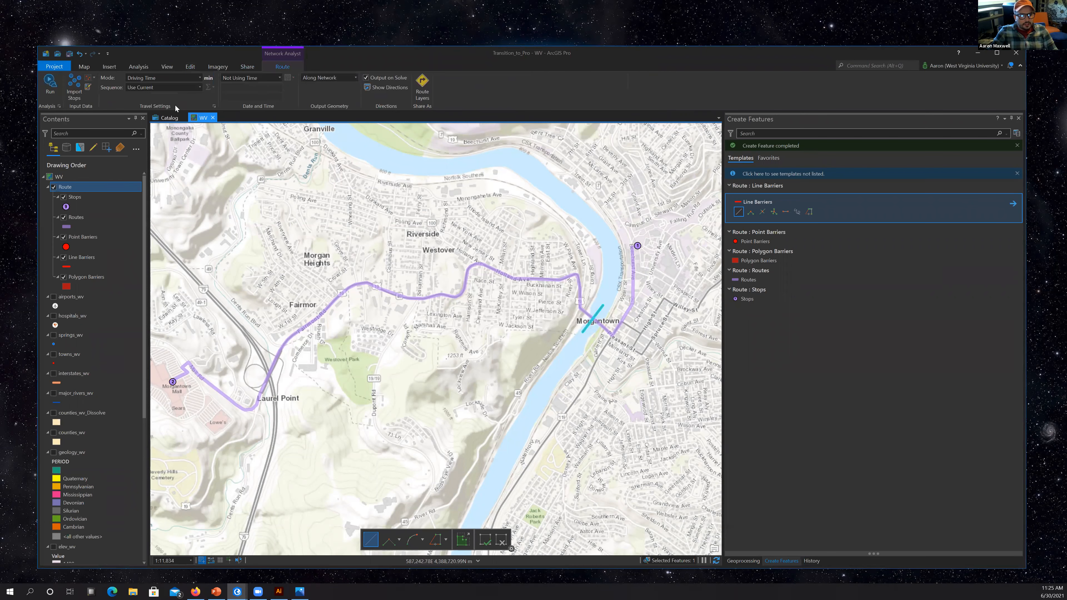
pyautogui.click(49, 90)
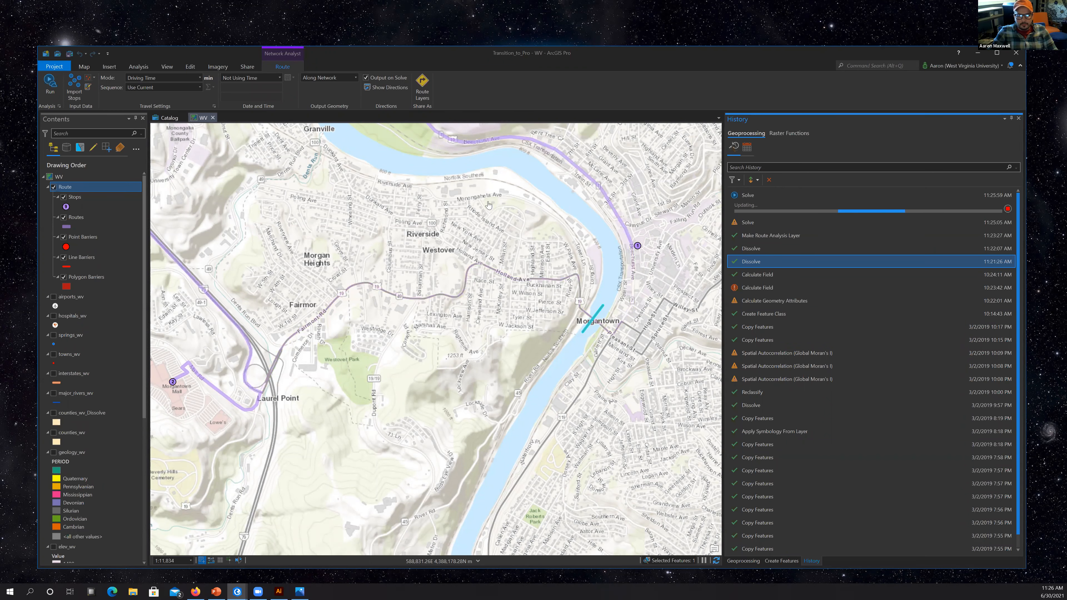
pyautogui.scroll(-2, 415, 204)
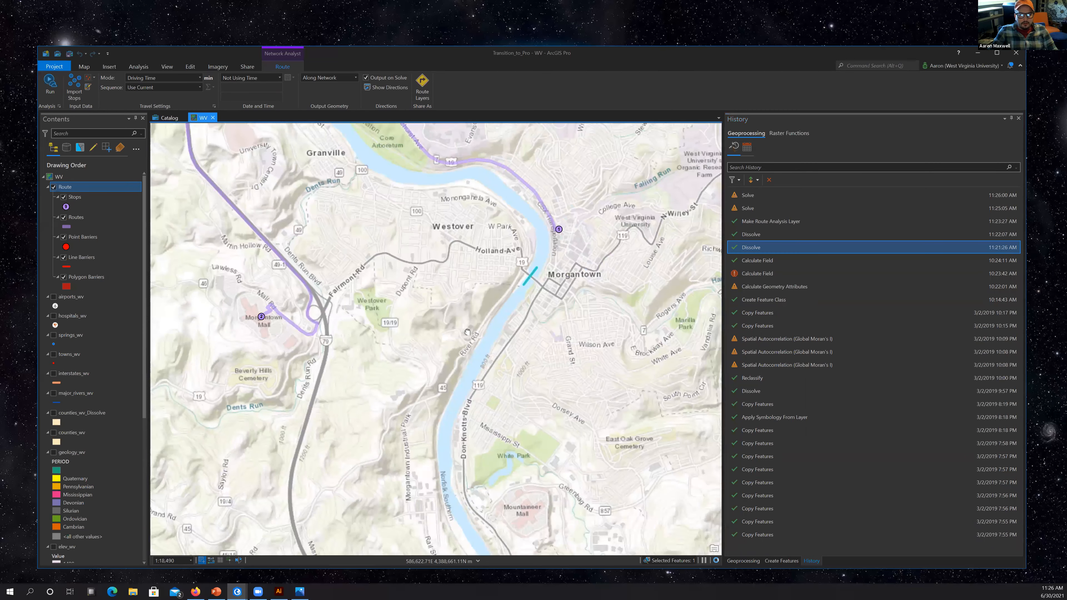
pyautogui.moveTo(568, 274); pyautogui.dragTo(660, 333)
pyautogui.moveTo(488, 212); pyautogui.dragTo(614, 338)
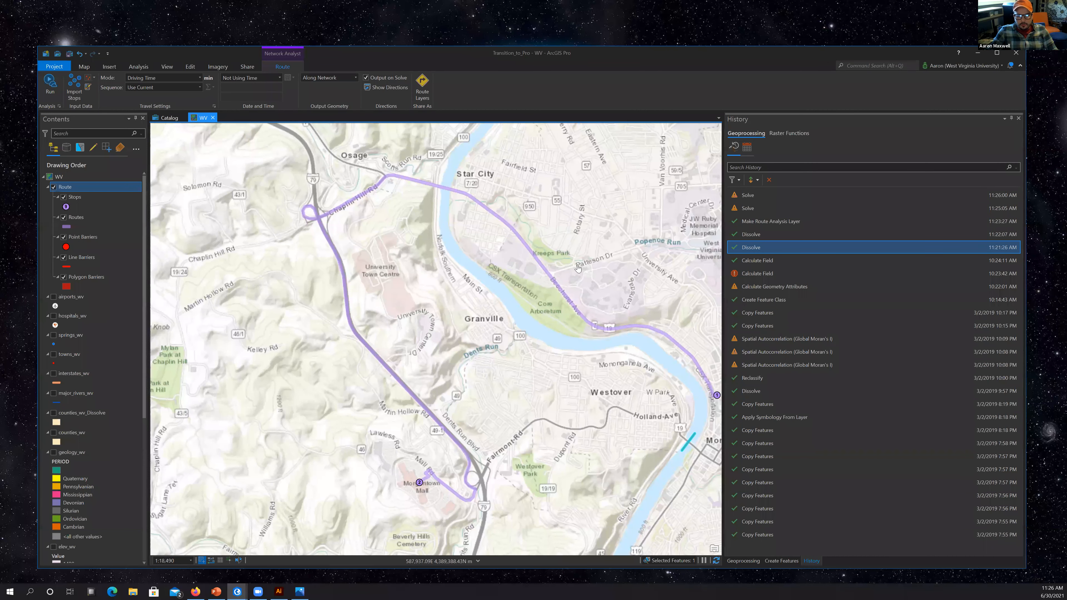
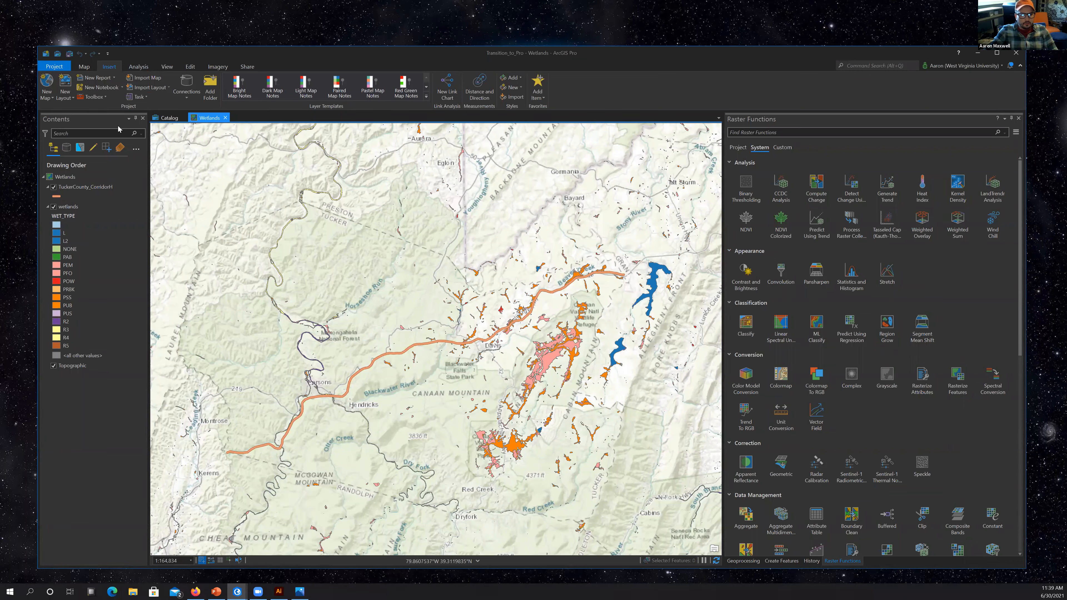
# Create a new ModelBuilder model from the Wetlands map and add the TuckerCounty_CorridorH and wetlands layers to it as inputs.
pyautogui.click(138, 67)
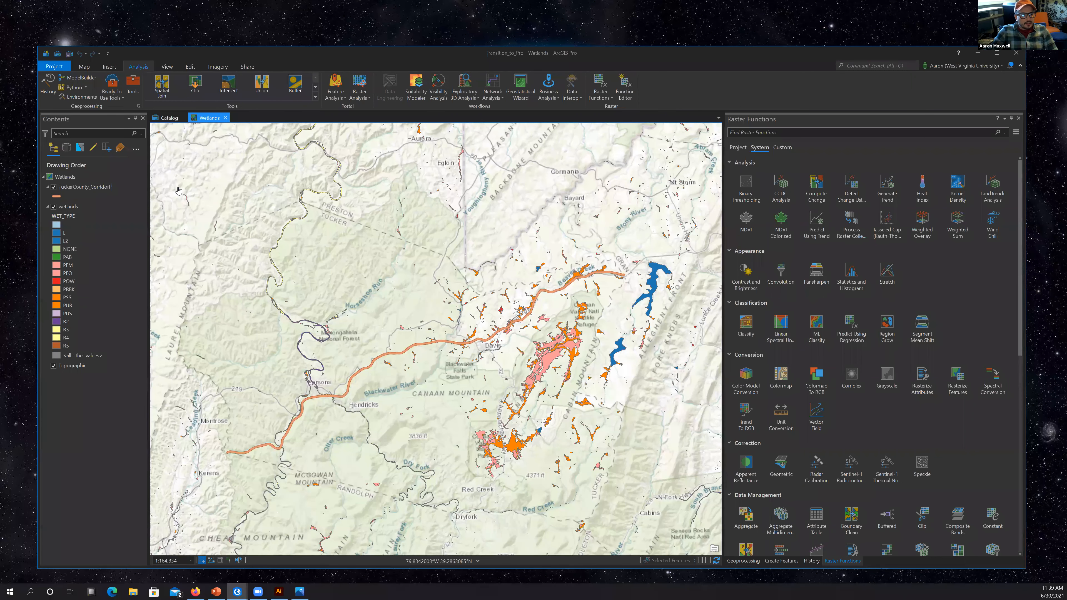
pyautogui.click(77, 78)
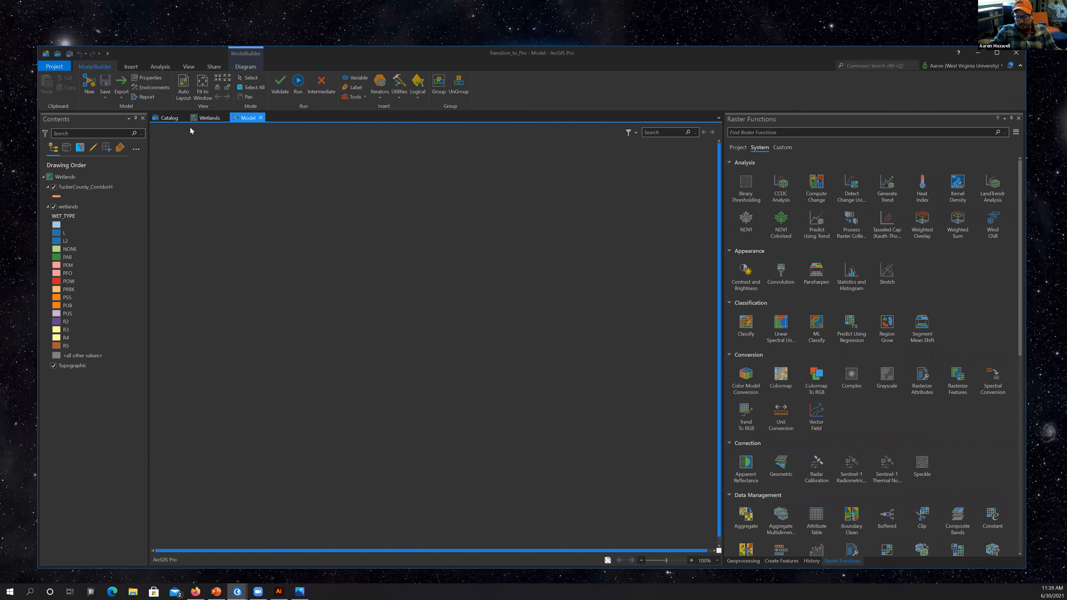
pyautogui.click(744, 561)
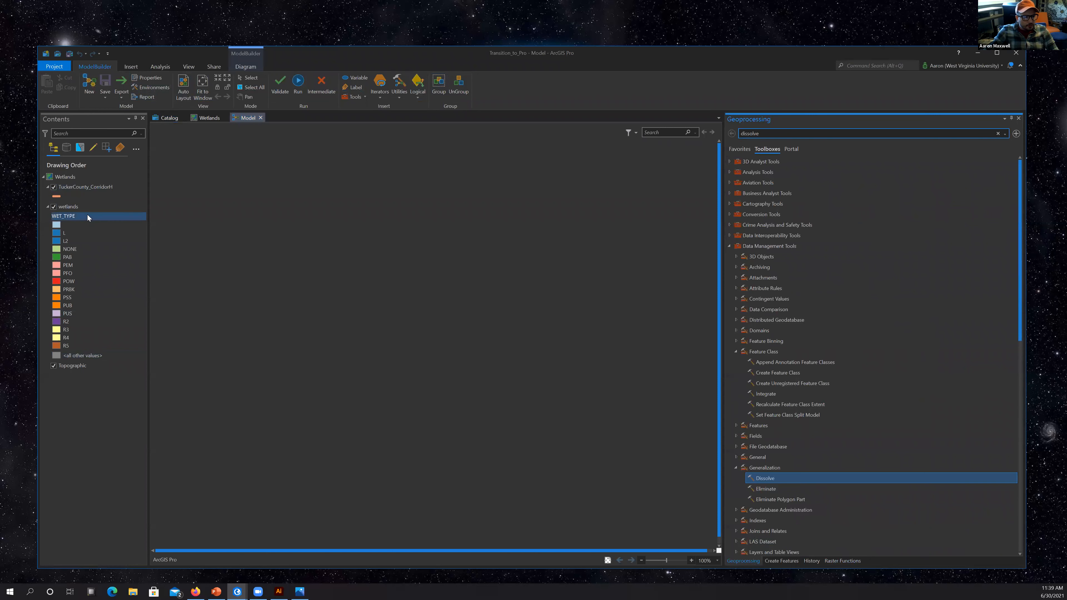
pyautogui.click(65, 188)
pyautogui.moveTo(199, 171); pyautogui.dragTo(199, 167)
pyautogui.click(68, 207)
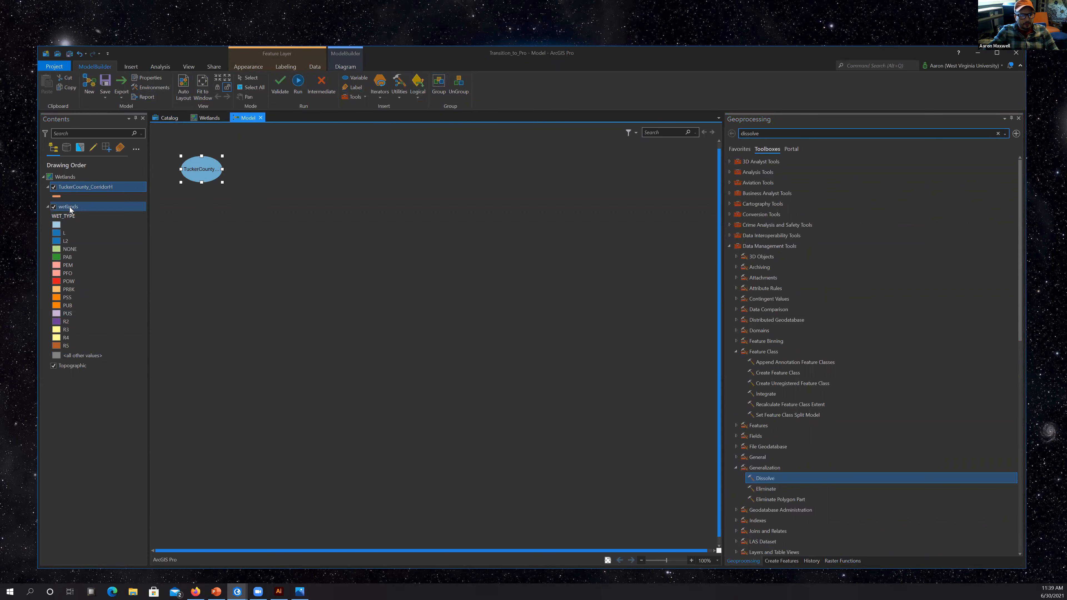
pyautogui.moveTo(201, 238)
pyautogui.mouseDown()
pyautogui.moveTo(217, 248)
pyautogui.moveTo(201, 226)
pyautogui.mouseUp()
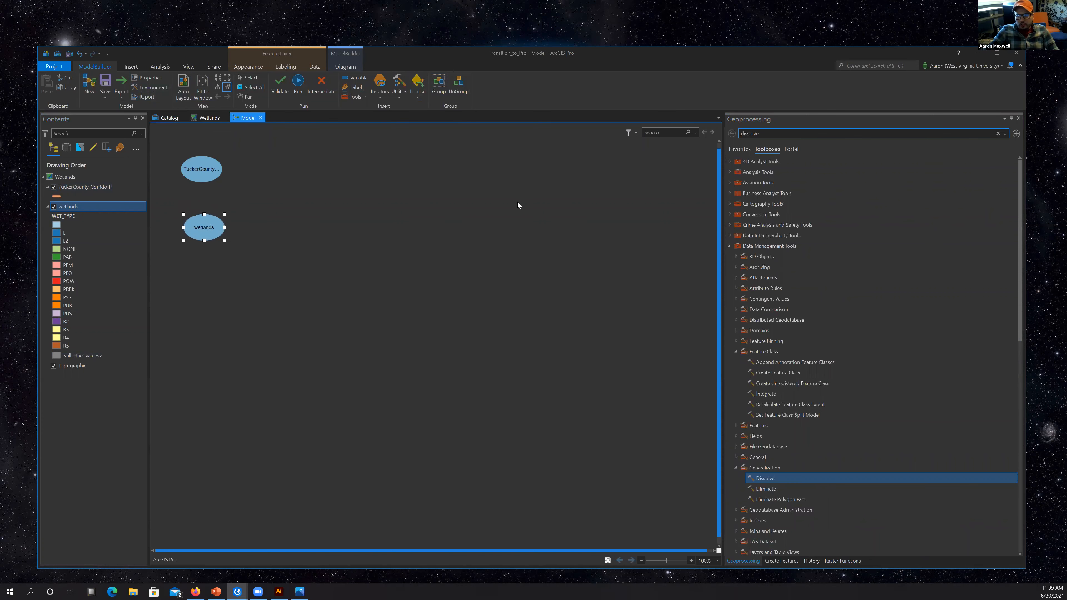
# Add the Buffer tool beside the TuckerCounty_CorridorH input and the Select tool beside the wetlands input in the model.
pyautogui.click(766, 135)
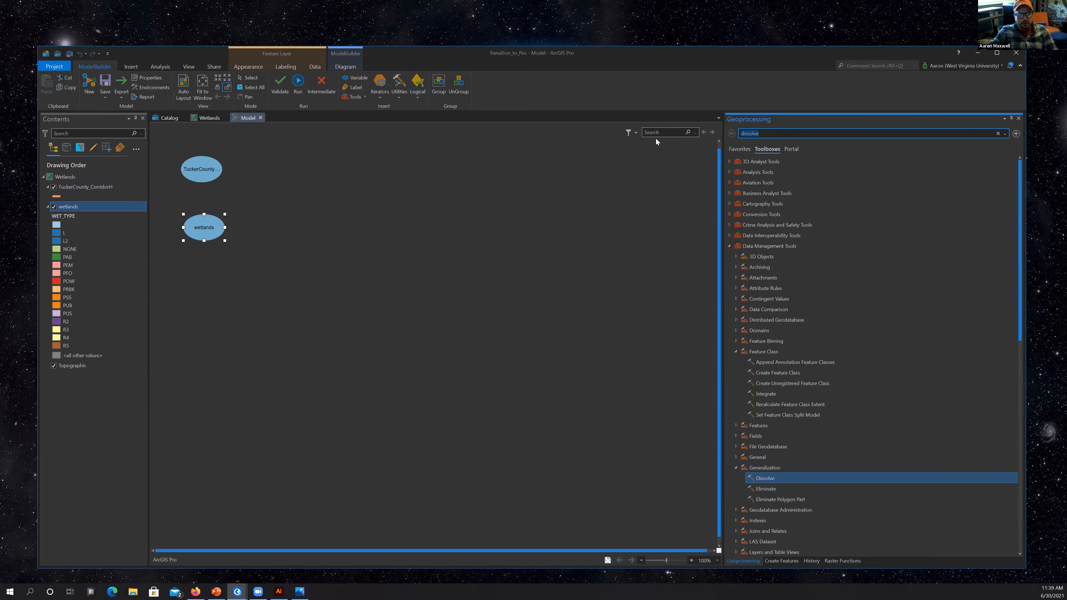
pyautogui.press('BackSpace')
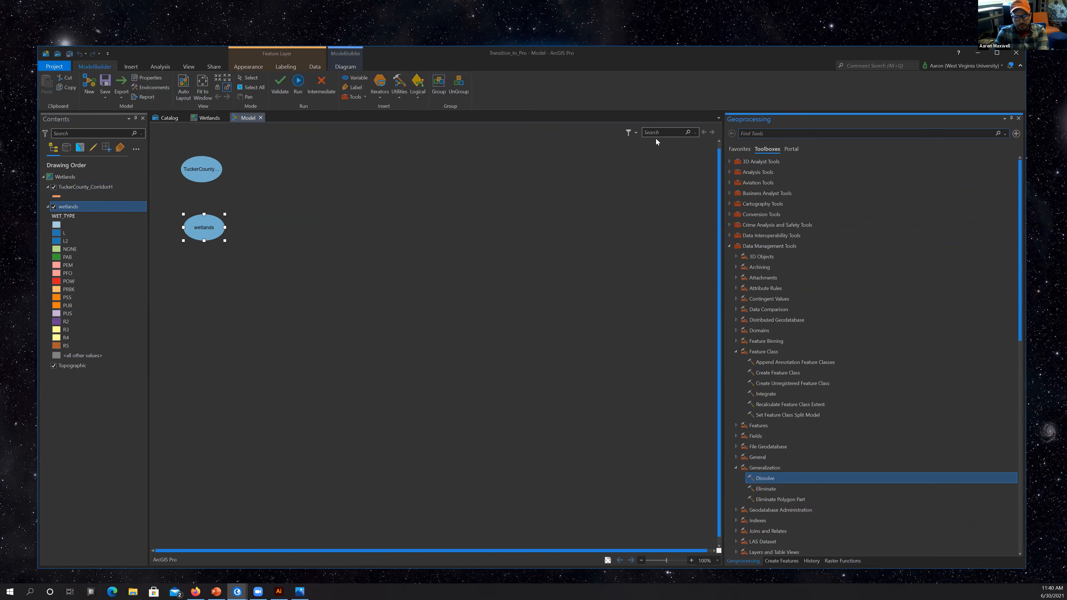
pyautogui.write('buffer')
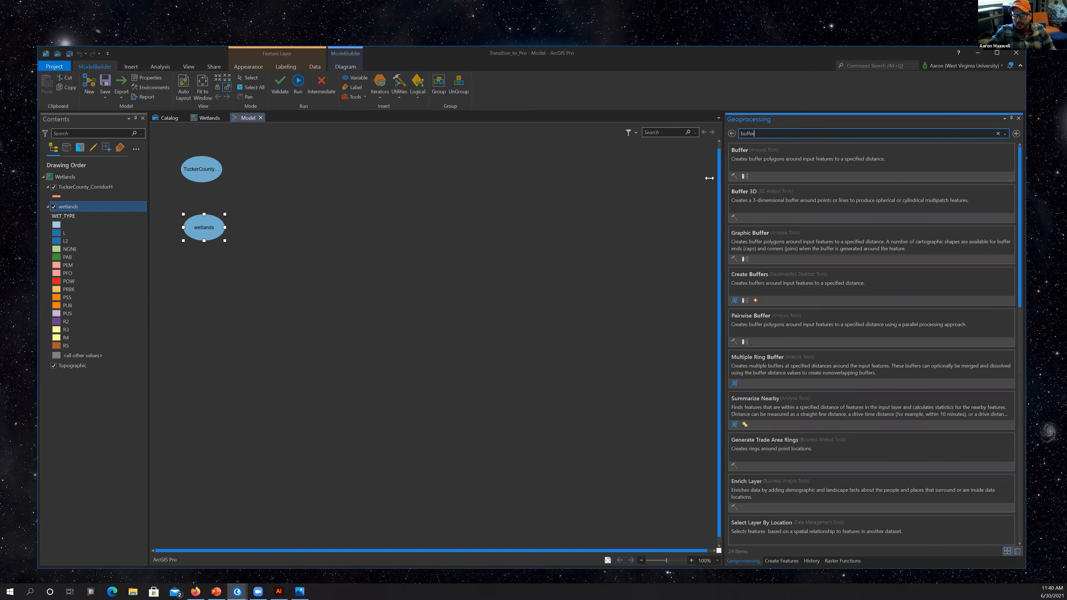
pyautogui.moveTo(759, 163); pyautogui.dragTo(267, 170)
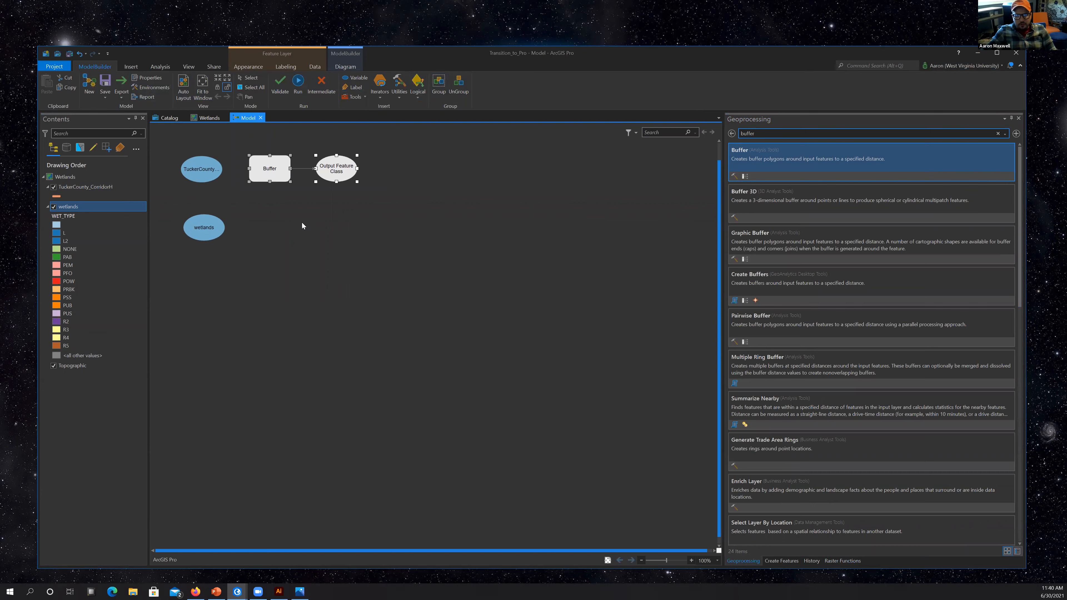
pyautogui.moveTo(768, 133); pyautogui.dragTo(641, 131)
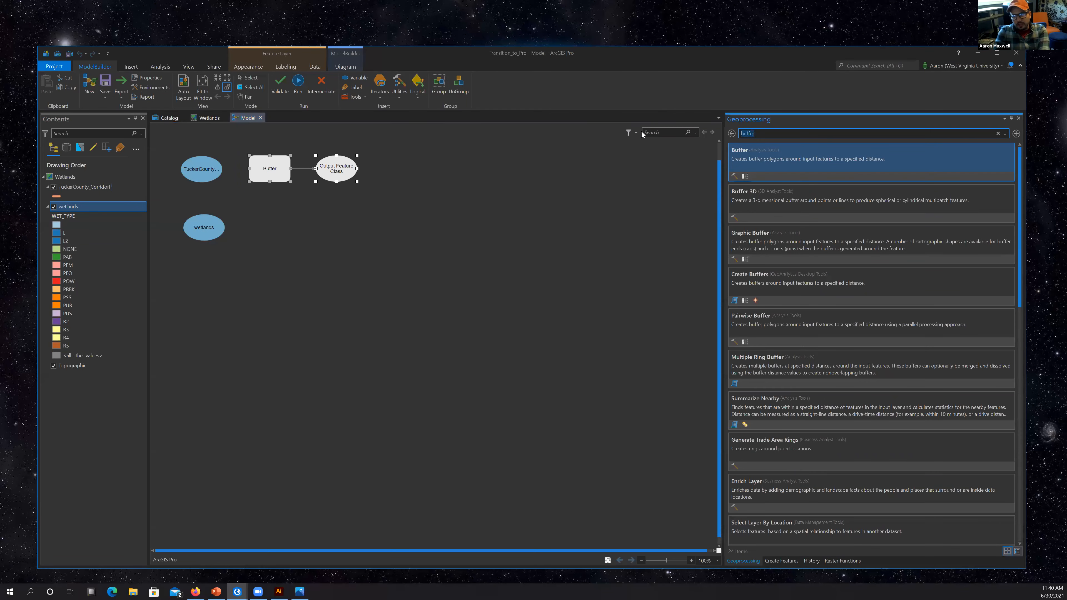
pyautogui.write('selec')
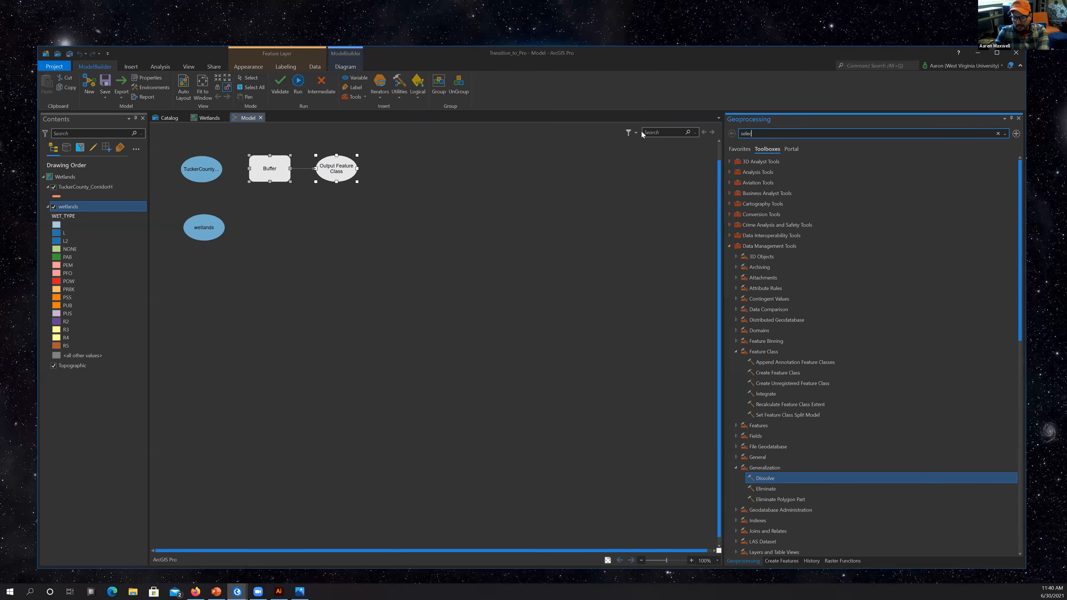
pyautogui.write('t')
pyautogui.moveTo(643, 253); pyautogui.dragTo(262, 224)
# Find the Clip tool and add it to the model, just beyond the Buffer and Select outputs.
pyautogui.click(732, 134)
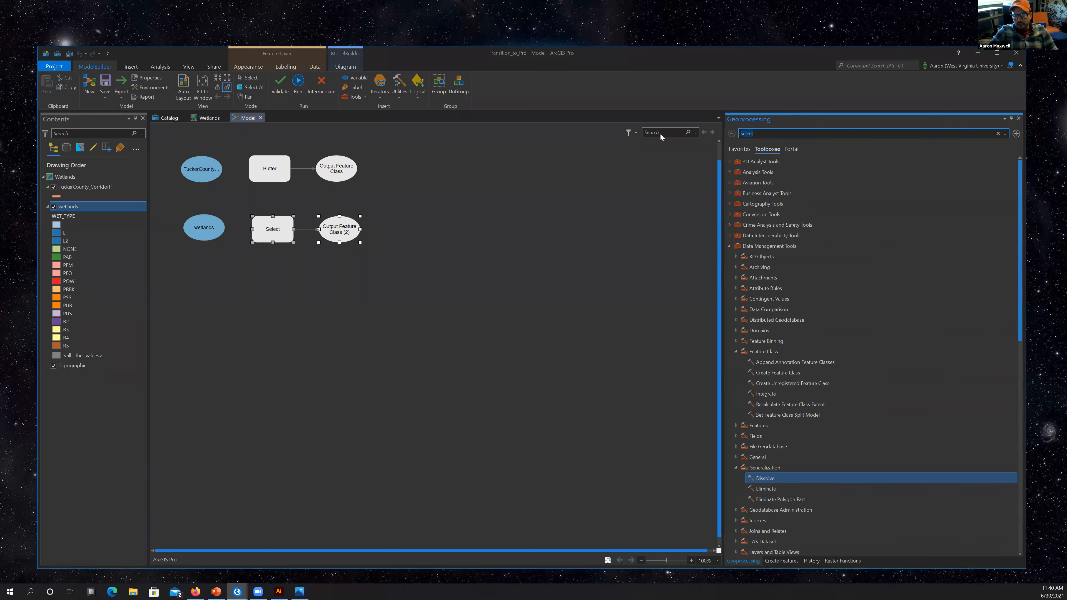
pyautogui.write('clip')
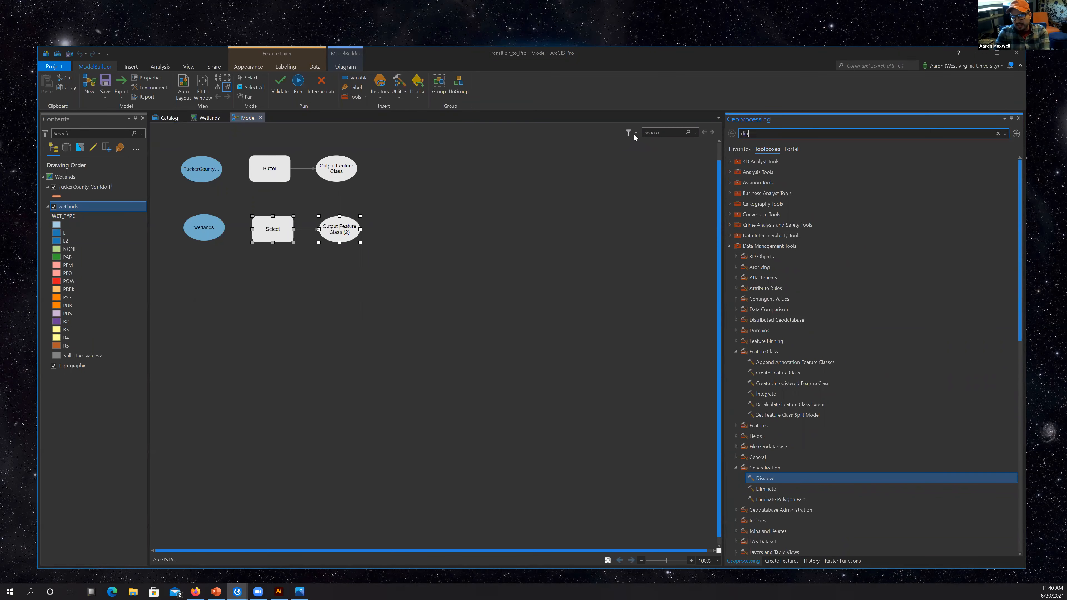
pyautogui.moveTo(740, 156); pyautogui.dragTo(405, 208)
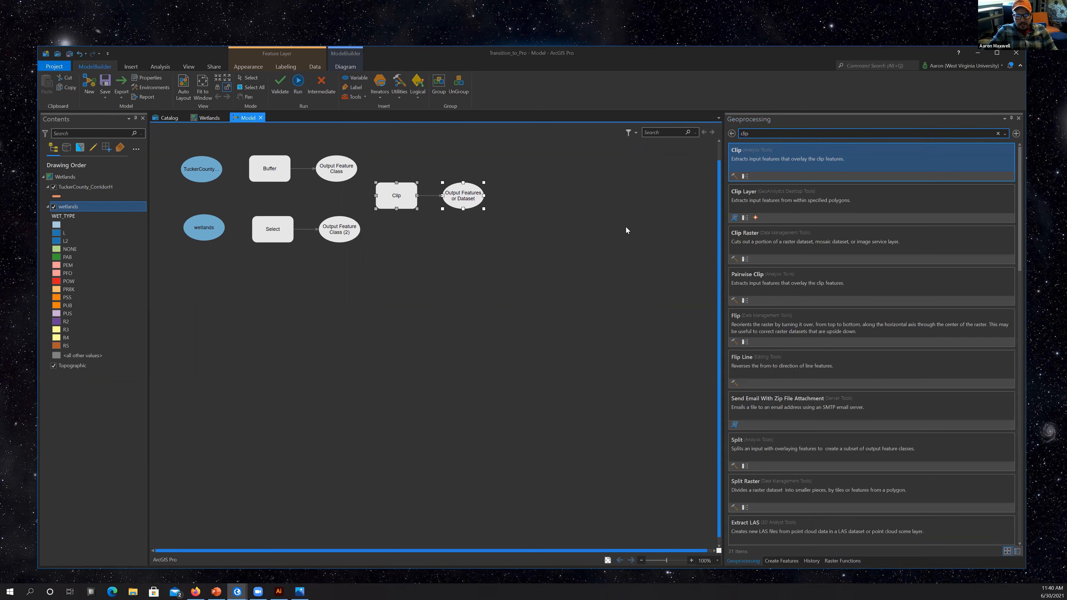
# Add the Add Field tool to the model below the Clip tool and place its output directly beneath it.
pyautogui.click(772, 134)
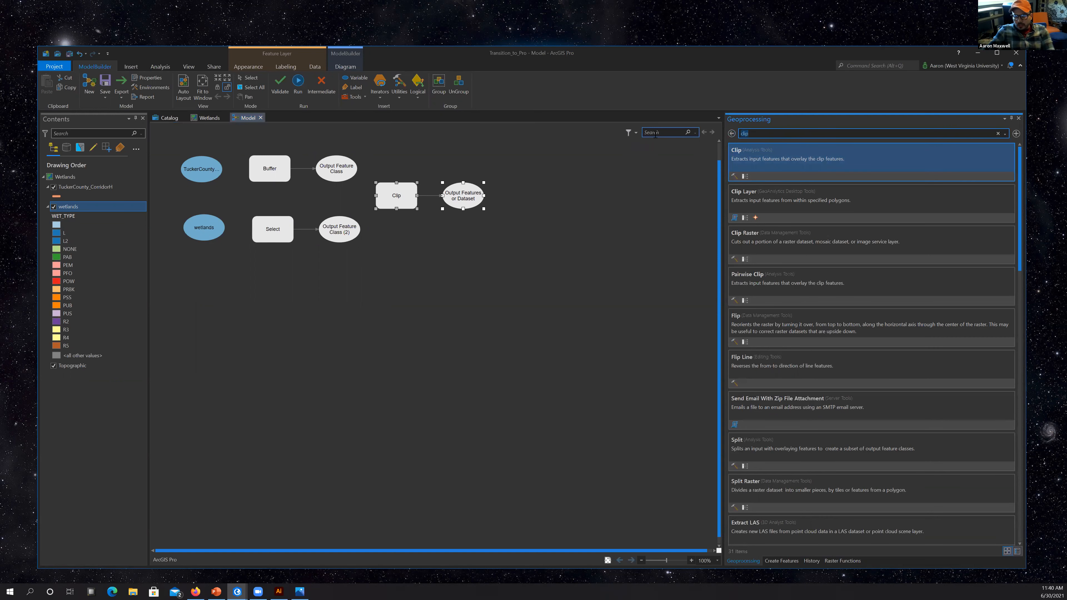
pyautogui.press('BackSpace')
pyautogui.press('BackSpace')
pyautogui.press('BackSpace')
pyautogui.press('BackSpace')
pyautogui.write('add fiel')
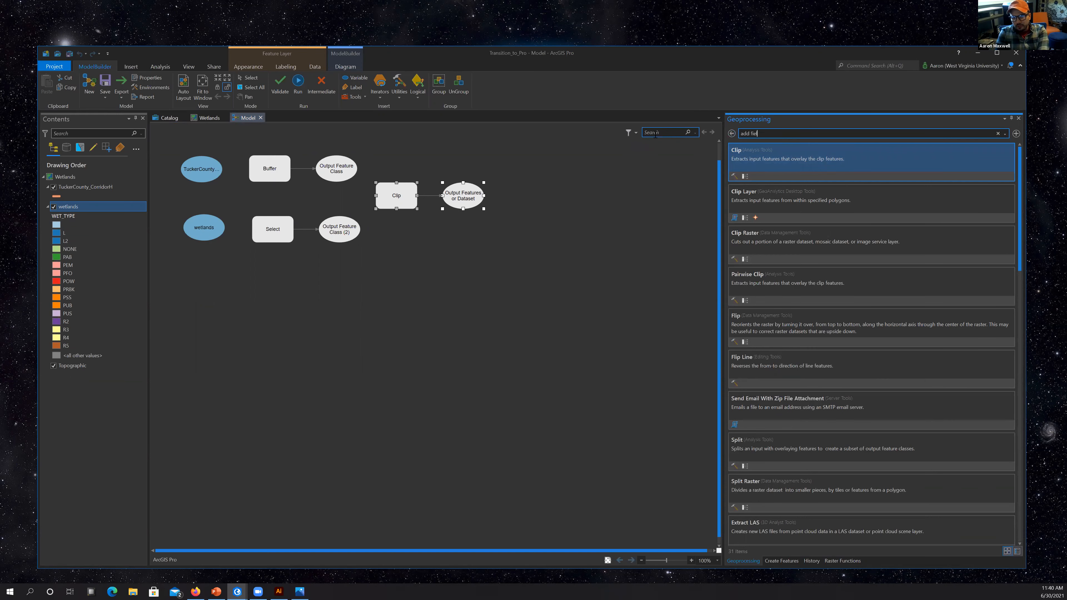
pyautogui.moveTo(546, 313); pyautogui.dragTo(470, 258)
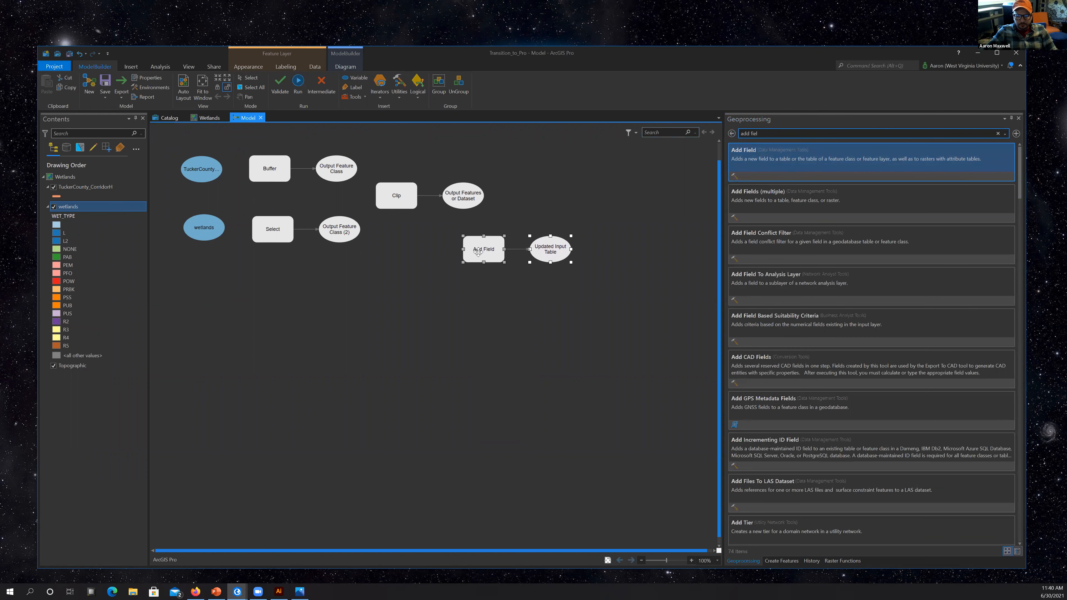
pyautogui.moveTo(550, 249); pyautogui.dragTo(484, 302)
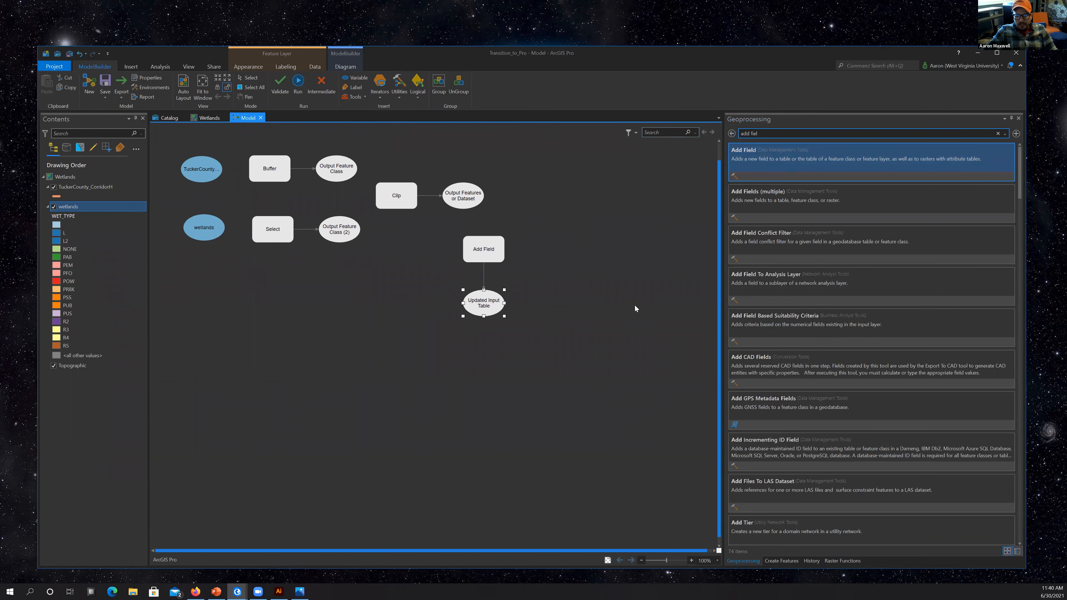
# Add Calculate Geometry Attributes below the Add Field output, place its output beneath it, and add Summarize Attributes below that.
pyautogui.write('calculate geometry')
pyautogui.moveTo(779, 150); pyautogui.dragTo(486, 353)
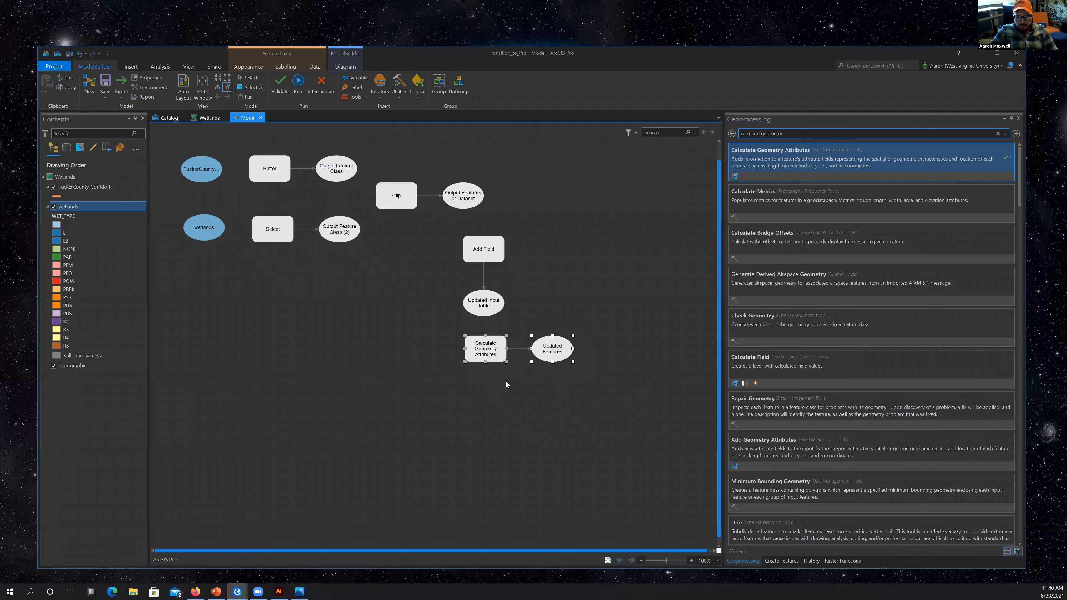
pyautogui.moveTo(552, 351); pyautogui.dragTo(466, 402)
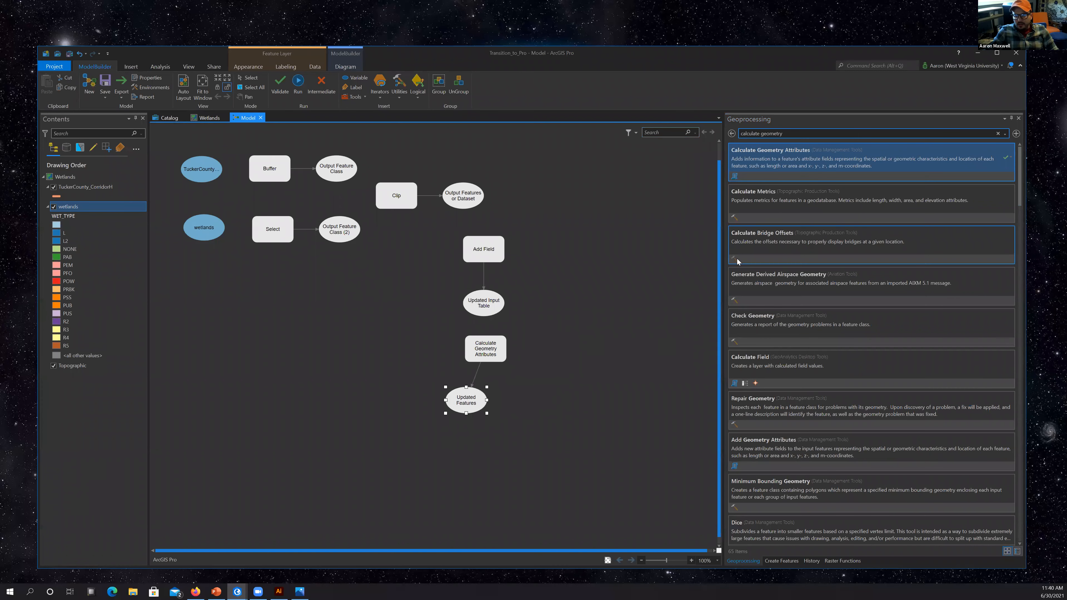
pyautogui.moveTo(793, 133); pyautogui.dragTo(616, 135)
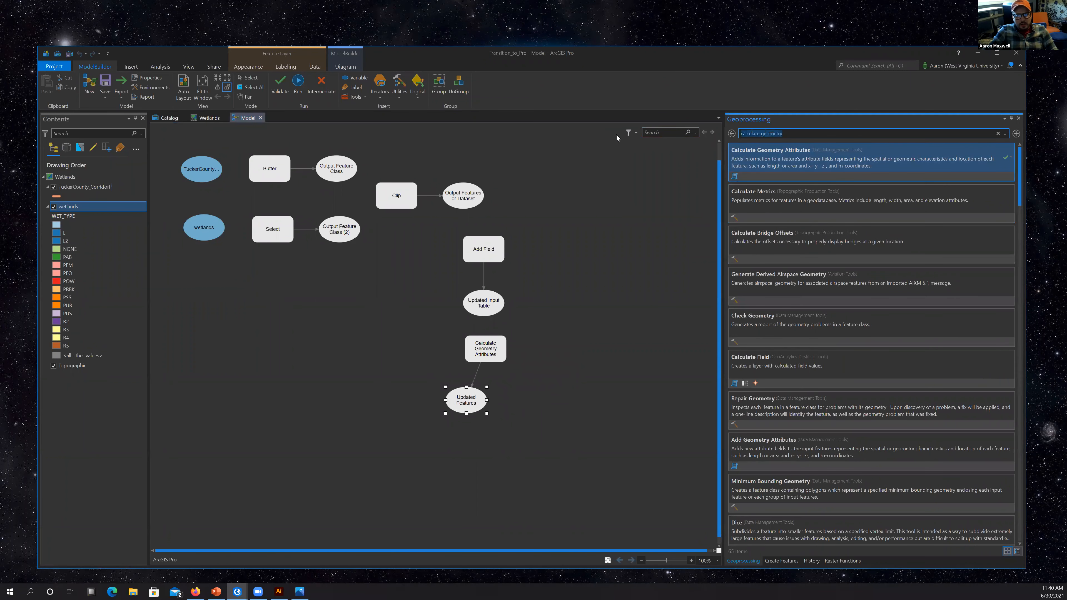
pyautogui.write('summarize')
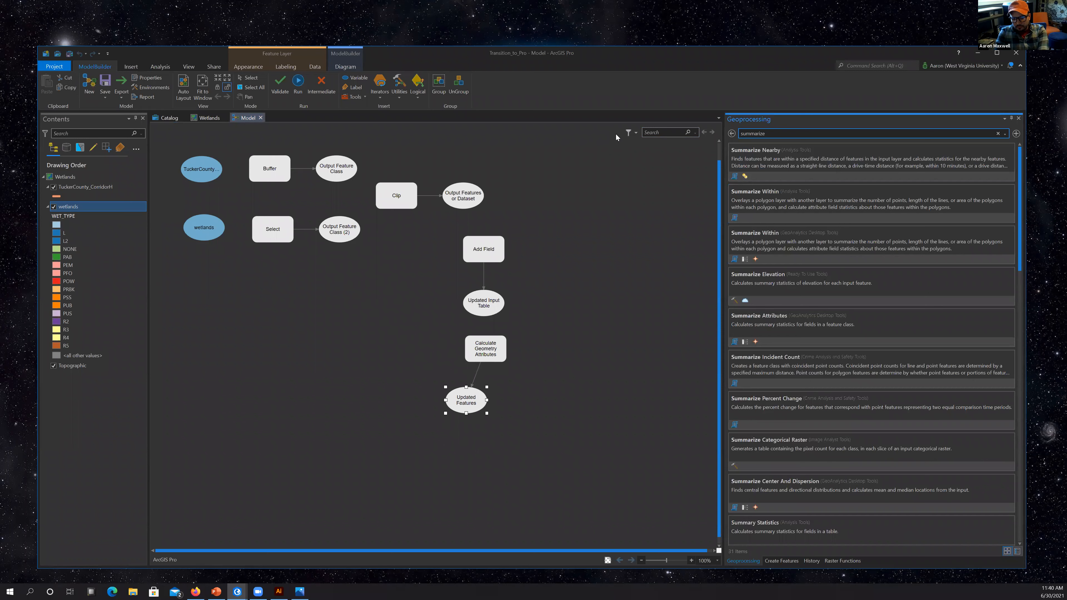
pyautogui.moveTo(798, 329); pyautogui.dragTo(456, 454)
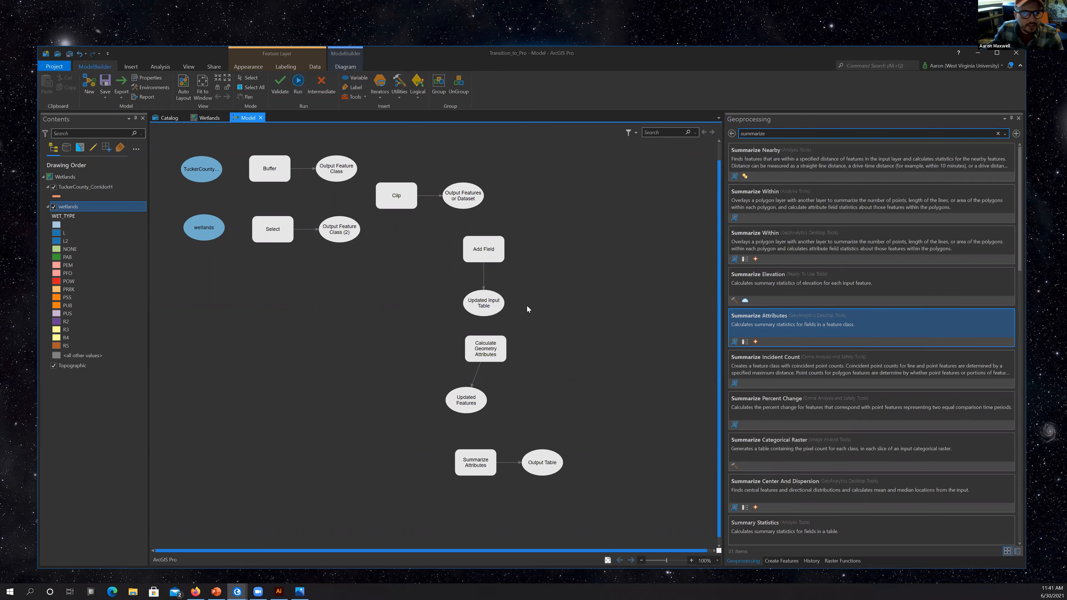
# Configure the Buffer tool with TuckerCounty_CorridorH as input features and a distance of 2 kilometers.
pyautogui.rightClick(271, 170)
pyautogui.click(301, 188)
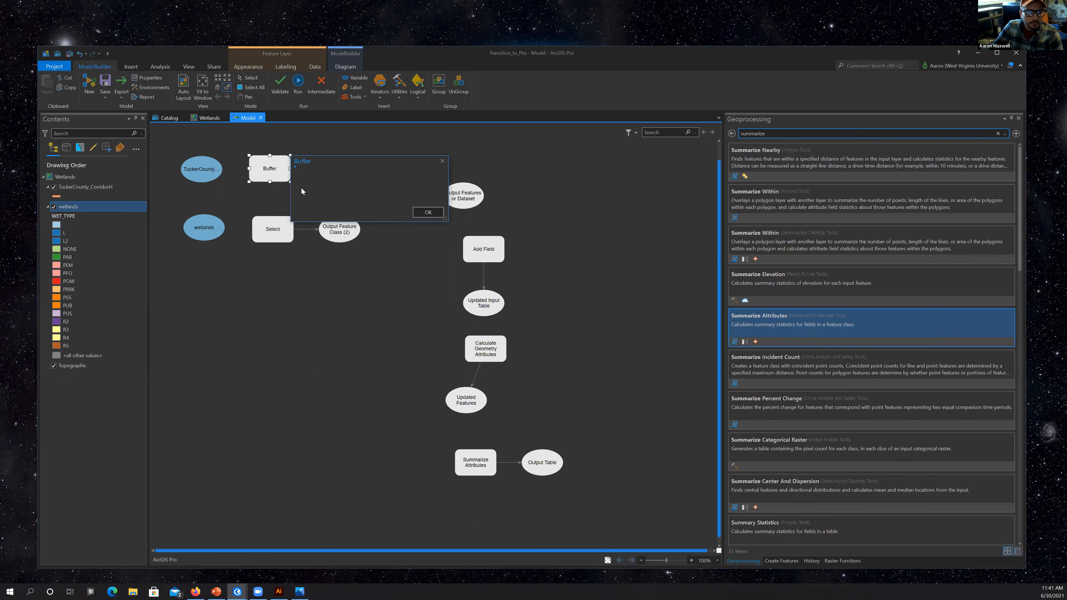
pyautogui.click(414, 212)
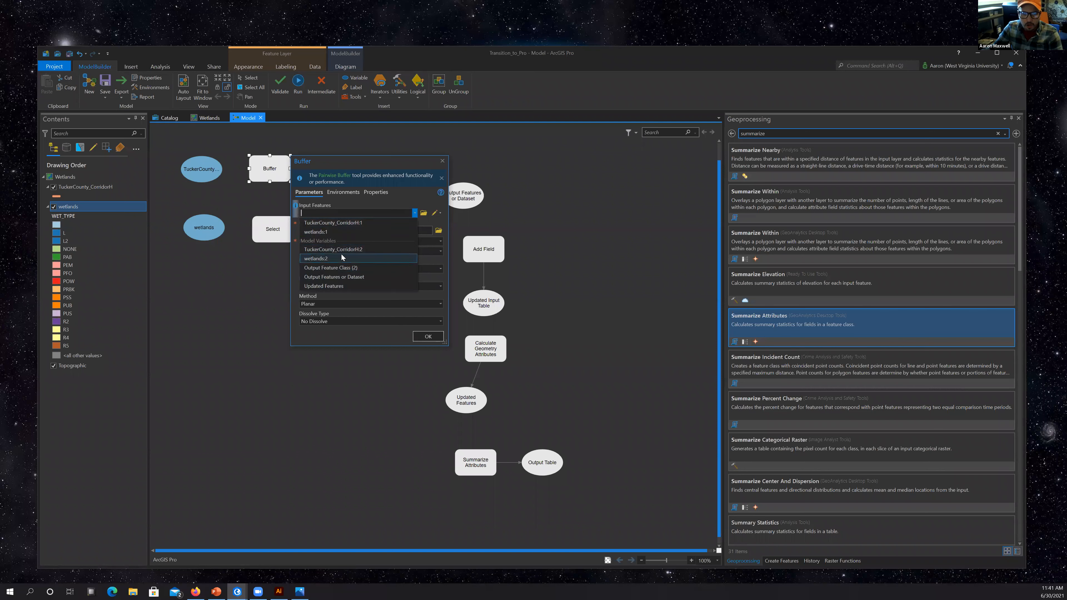
pyautogui.click(321, 253)
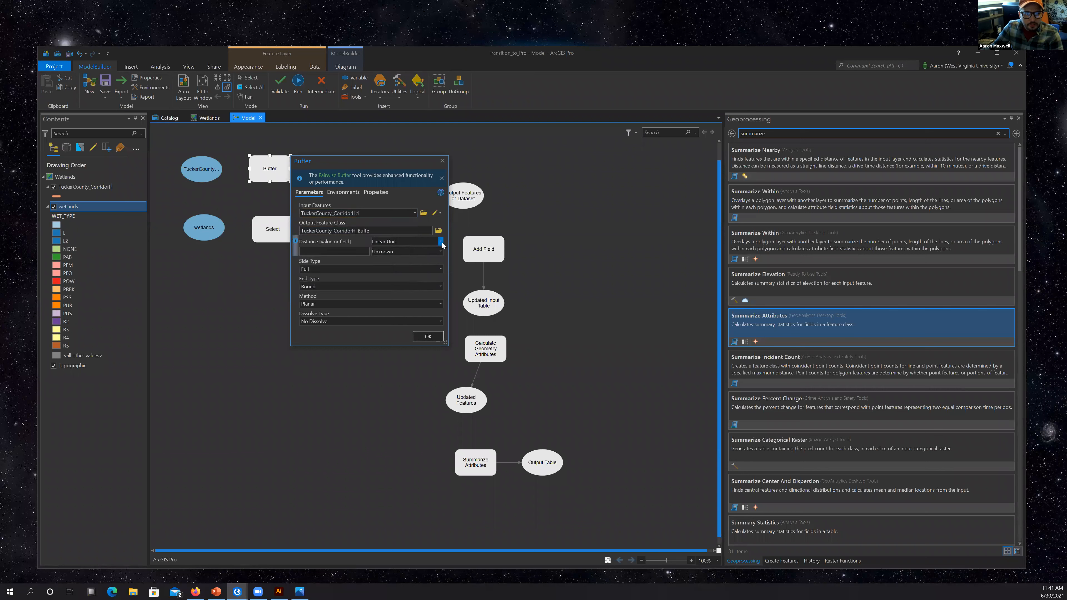
pyautogui.click(353, 251)
pyautogui.write('2')
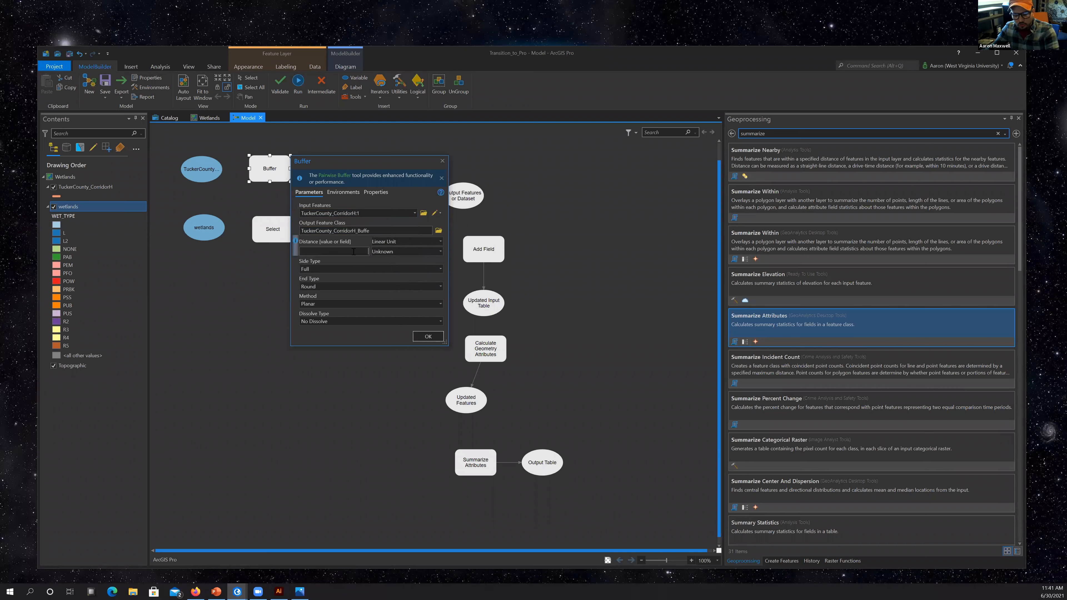
pyautogui.click(440, 252)
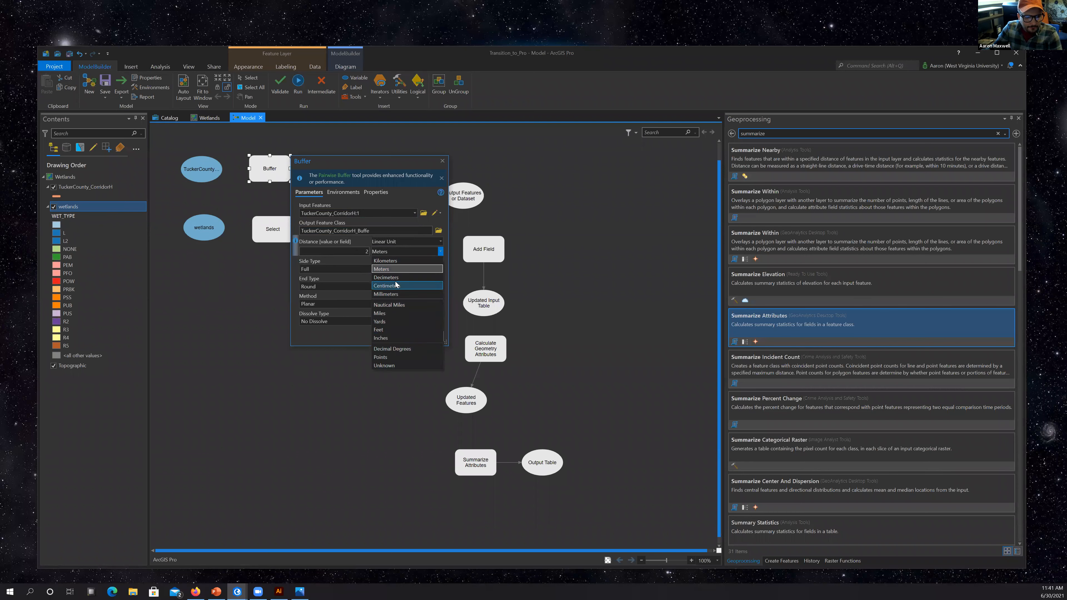
pyautogui.click(392, 261)
pyautogui.click(427, 336)
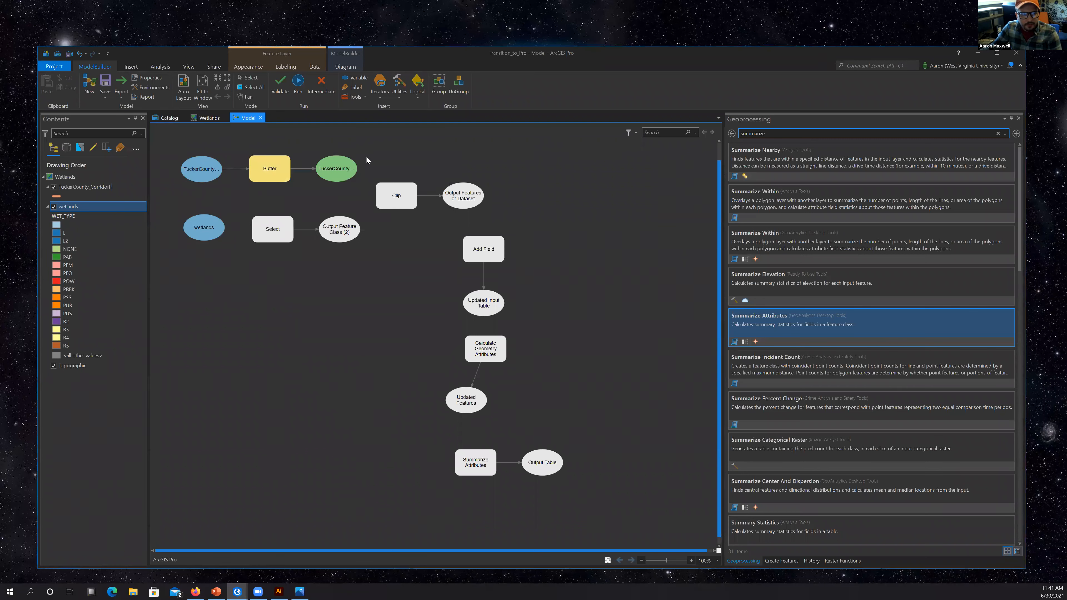
# Open the Select tool's parameters and set the wetlands layer as its input features.
pyautogui.doubleClick(268, 238)
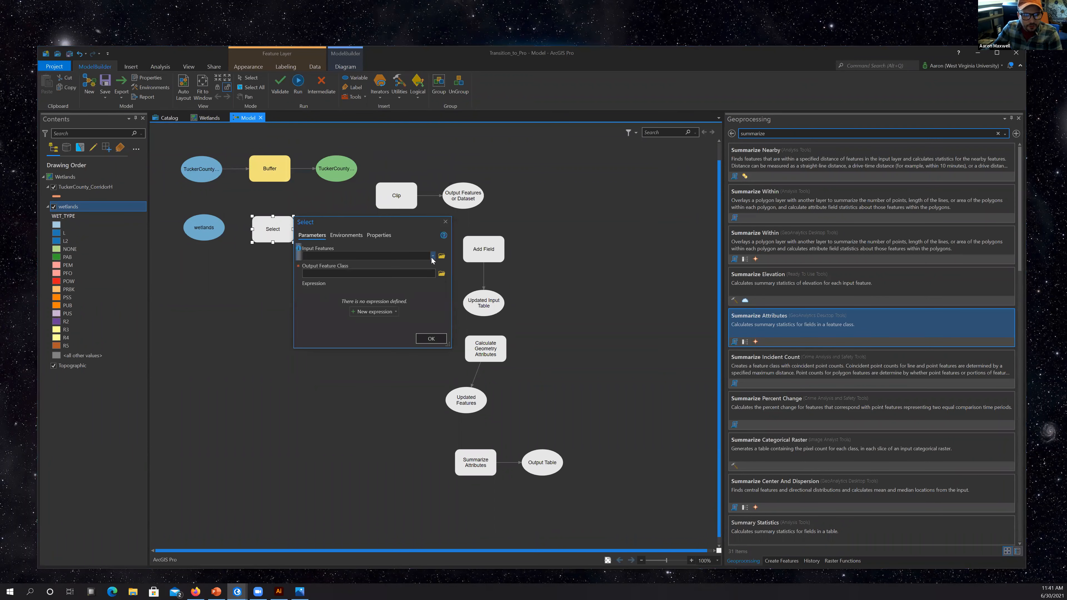
pyautogui.click(433, 256)
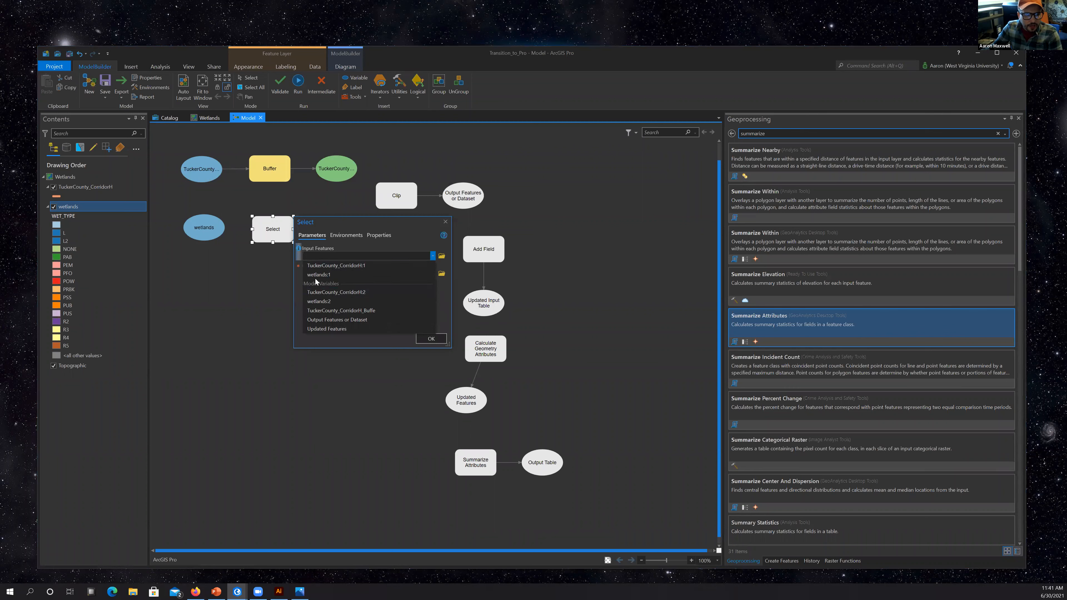
pyautogui.click(416, 275)
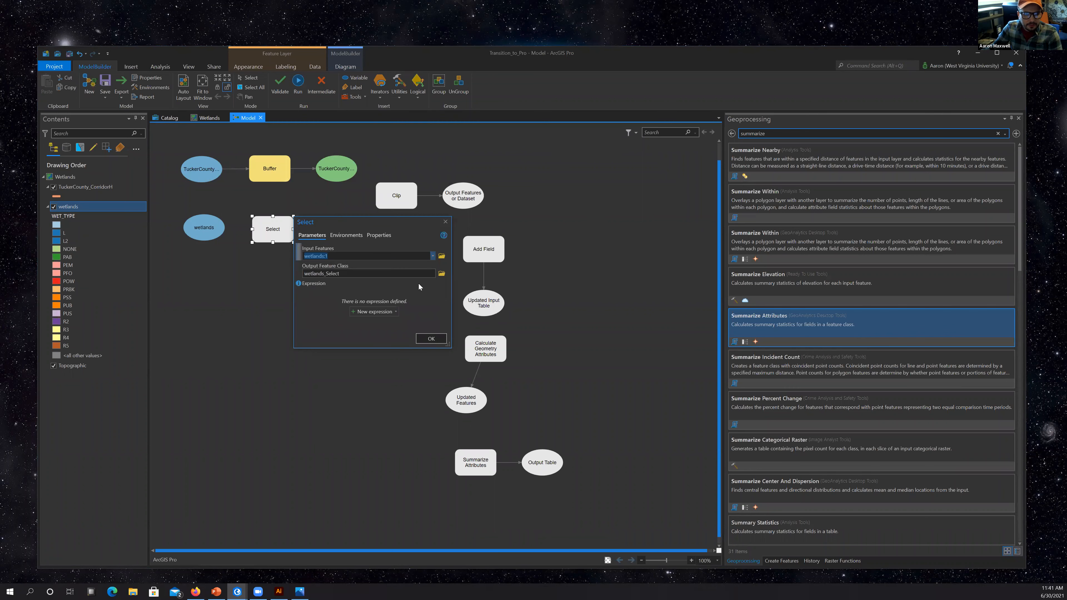
# Build the Select expression where WET_TYPE begins with P and verify it.
pyautogui.click(377, 311)
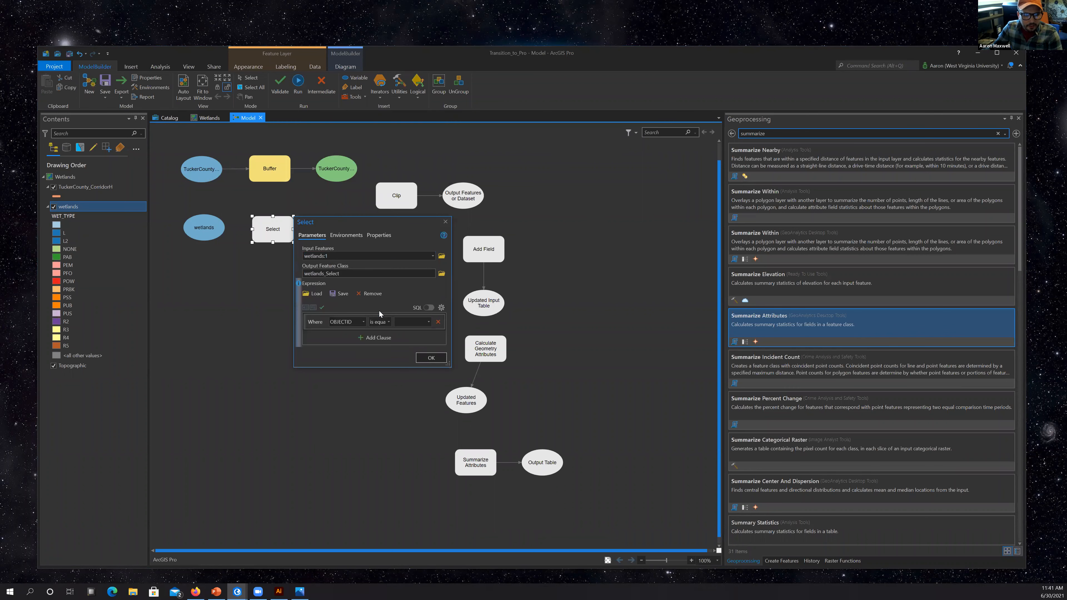
pyautogui.click(364, 323)
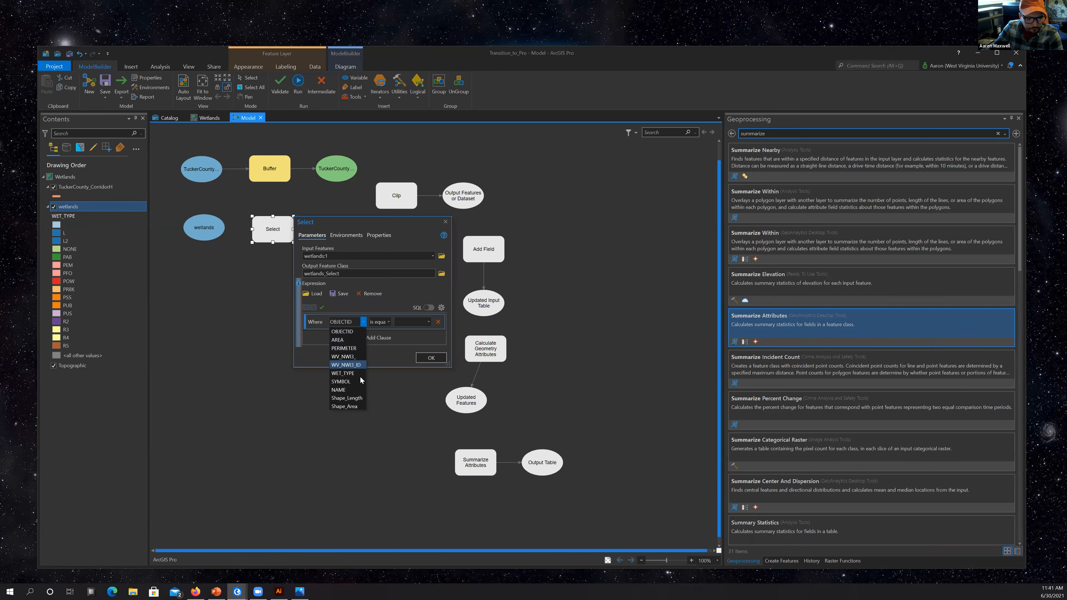
pyautogui.click(349, 373)
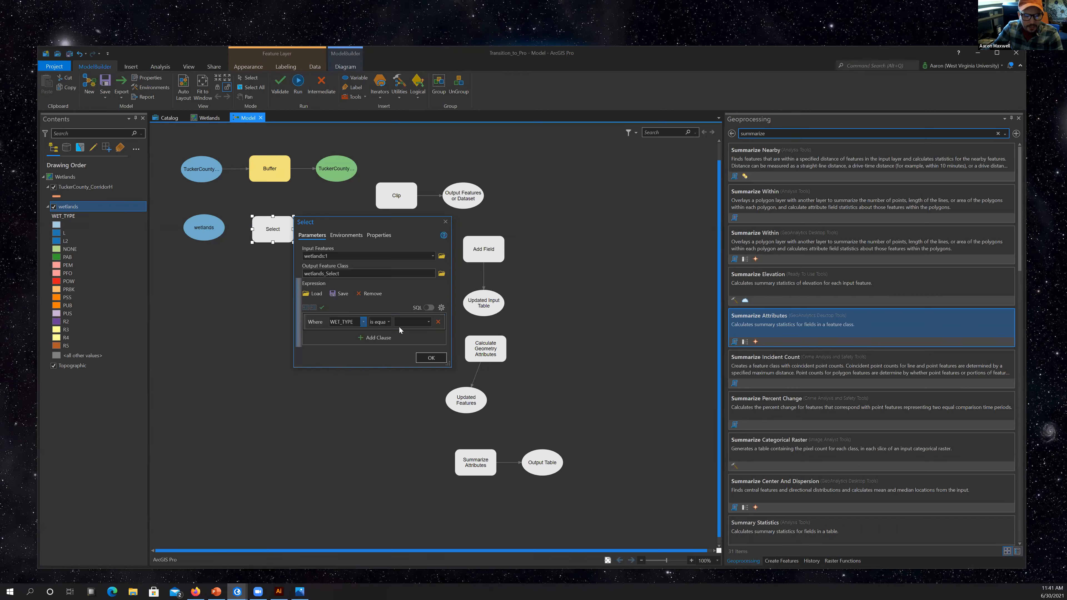
pyautogui.click(428, 322)
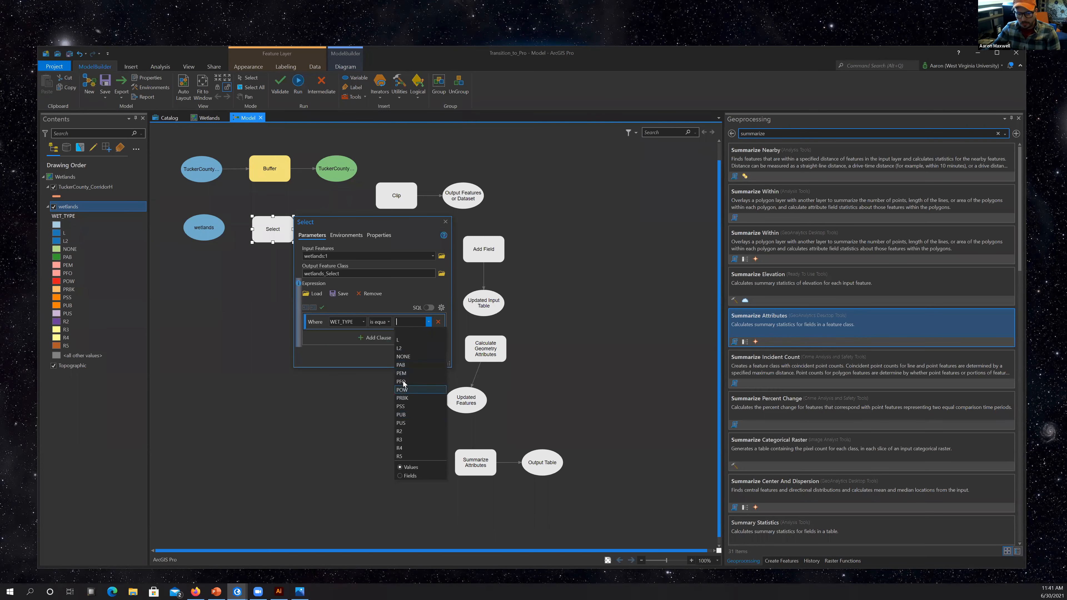
pyautogui.click(363, 321)
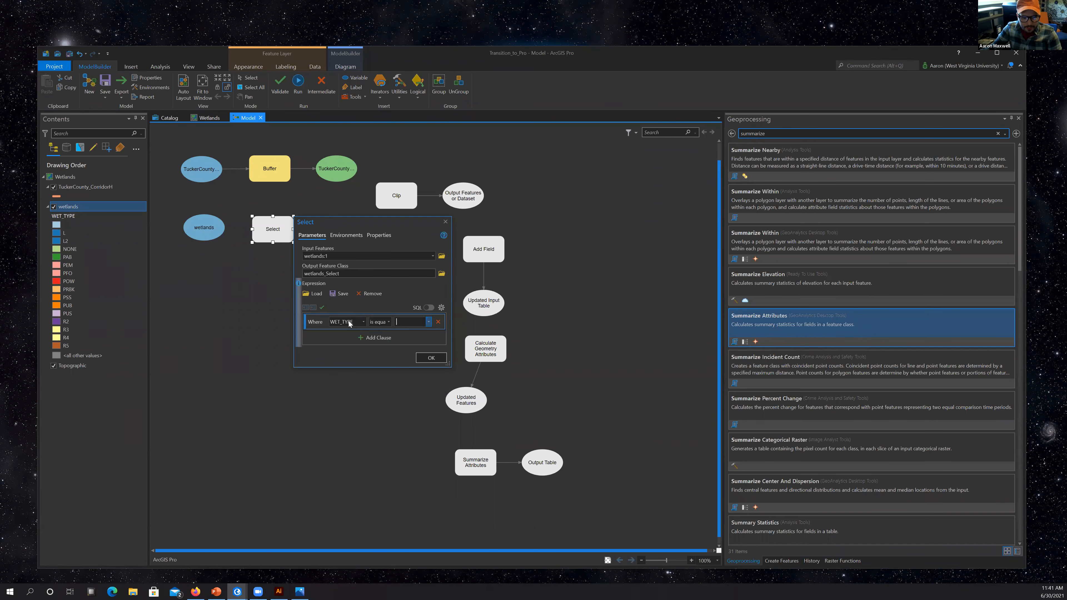
pyautogui.click(389, 323)
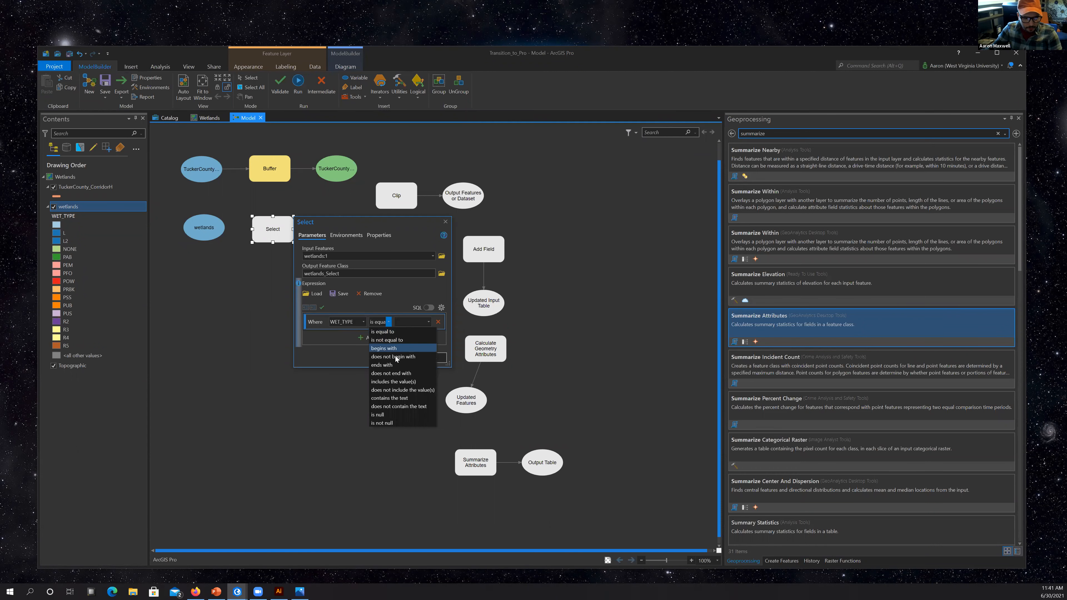
pyautogui.click(384, 349)
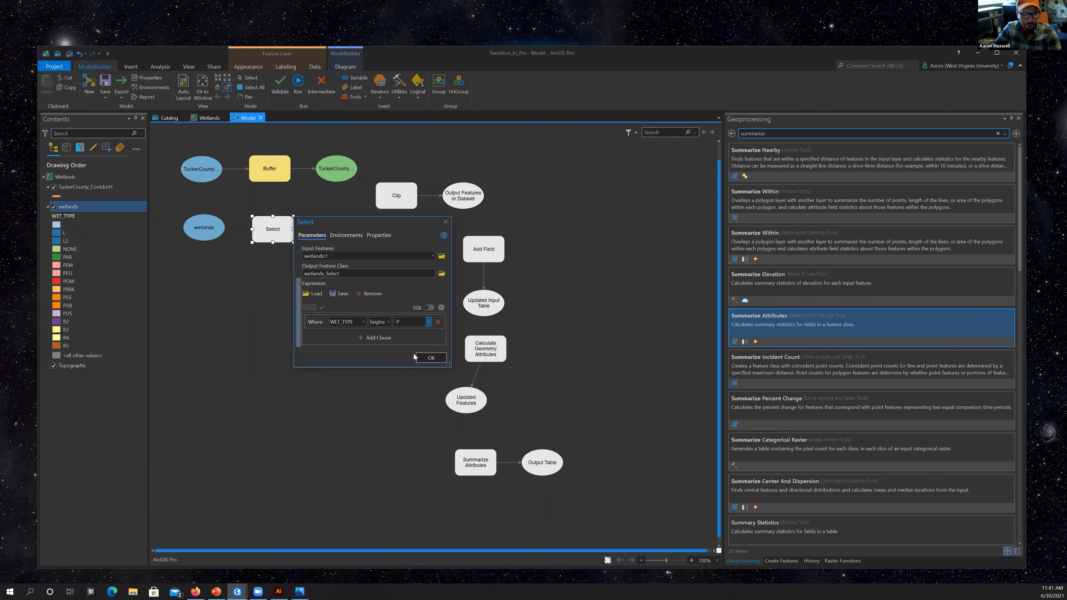
pyautogui.click(322, 308)
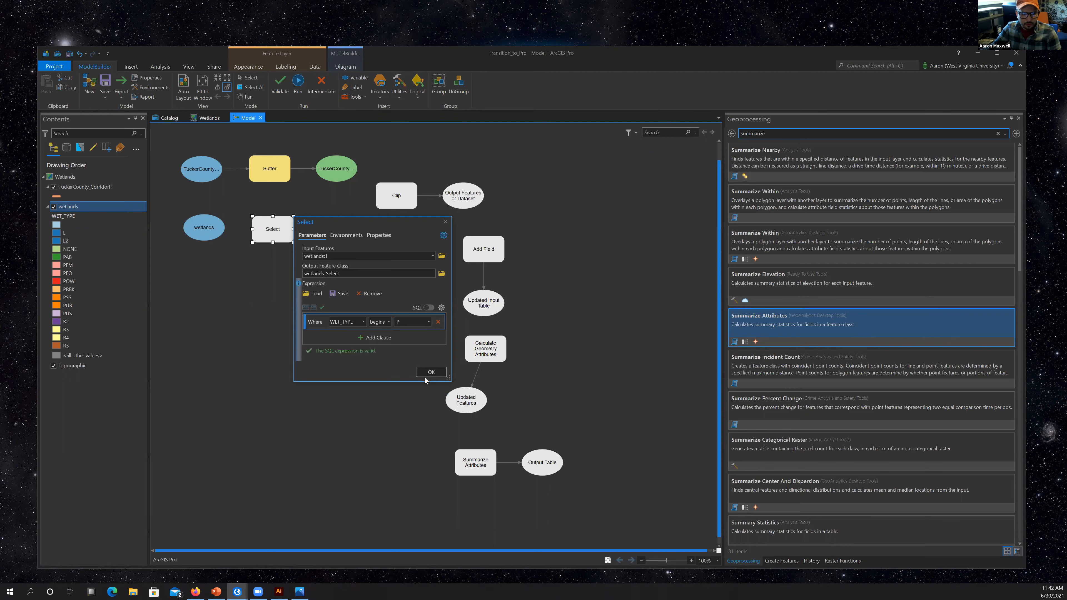
# Accept the Select tool's settings and align its output with the Buffer output above.
pyautogui.click(431, 358)
pyautogui.click(345, 234)
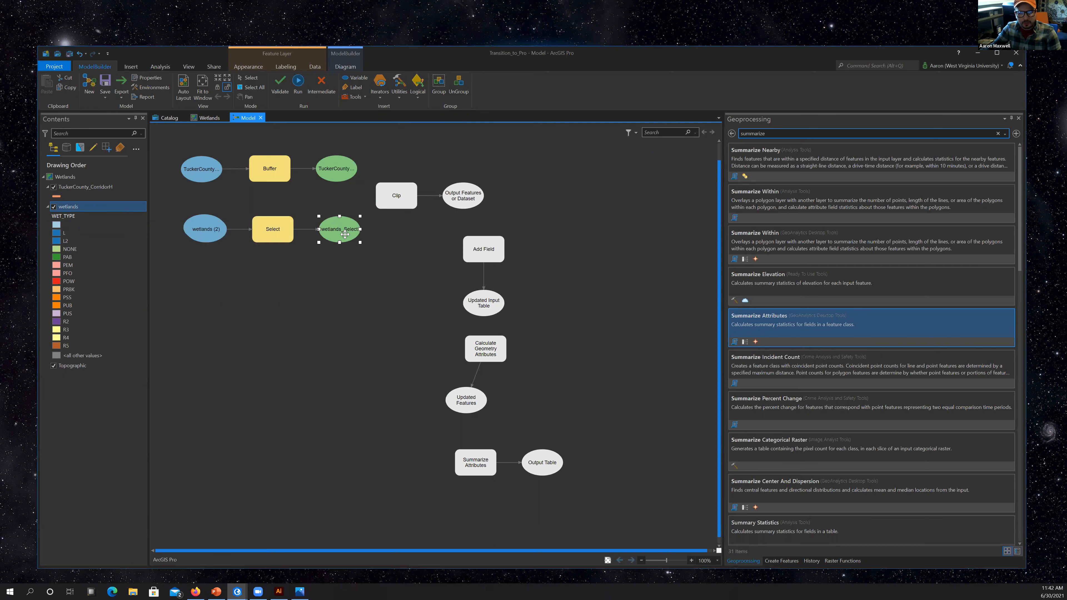
pyautogui.moveTo(340, 236); pyautogui.dragTo(337, 226)
# Configure the Clip tool with wetlands_Select as input features and TuckerCounty_CorridorH_Buffe as clip features.
pyautogui.doubleClick(387, 202)
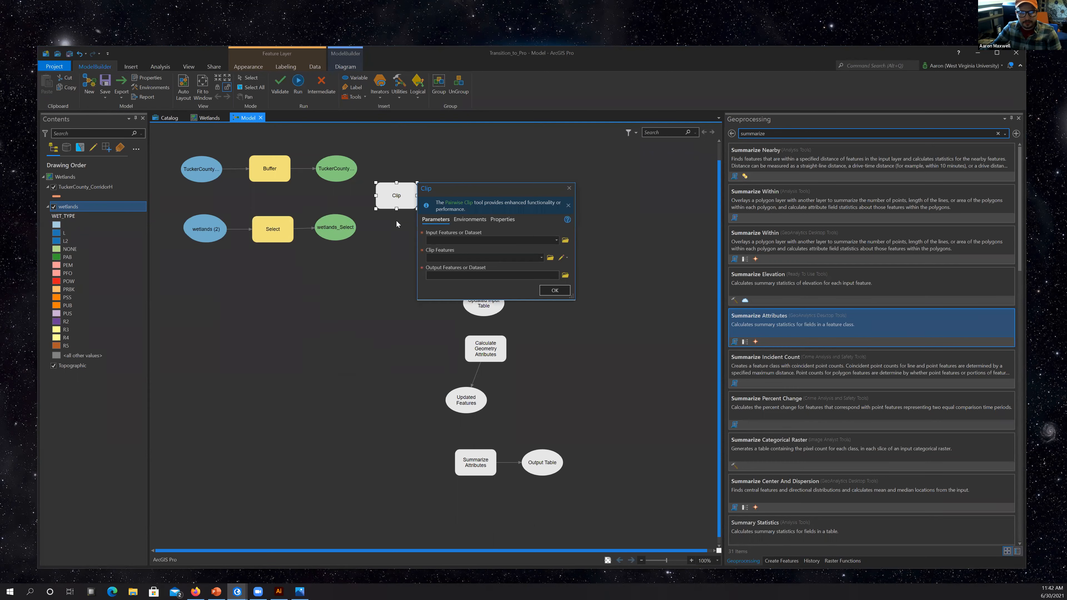
pyautogui.click(555, 242)
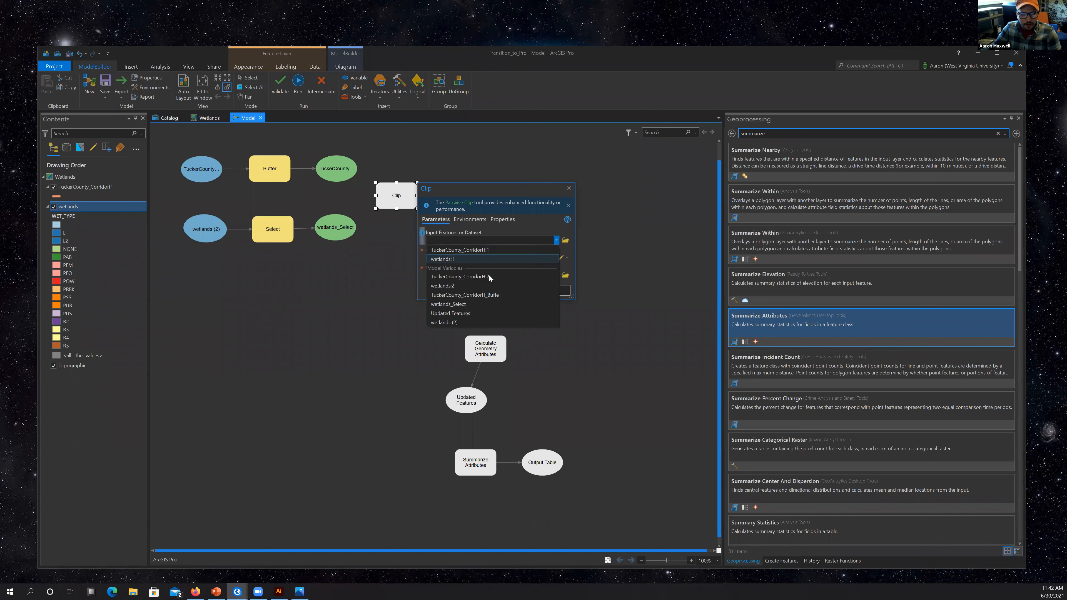
pyautogui.click(451, 304)
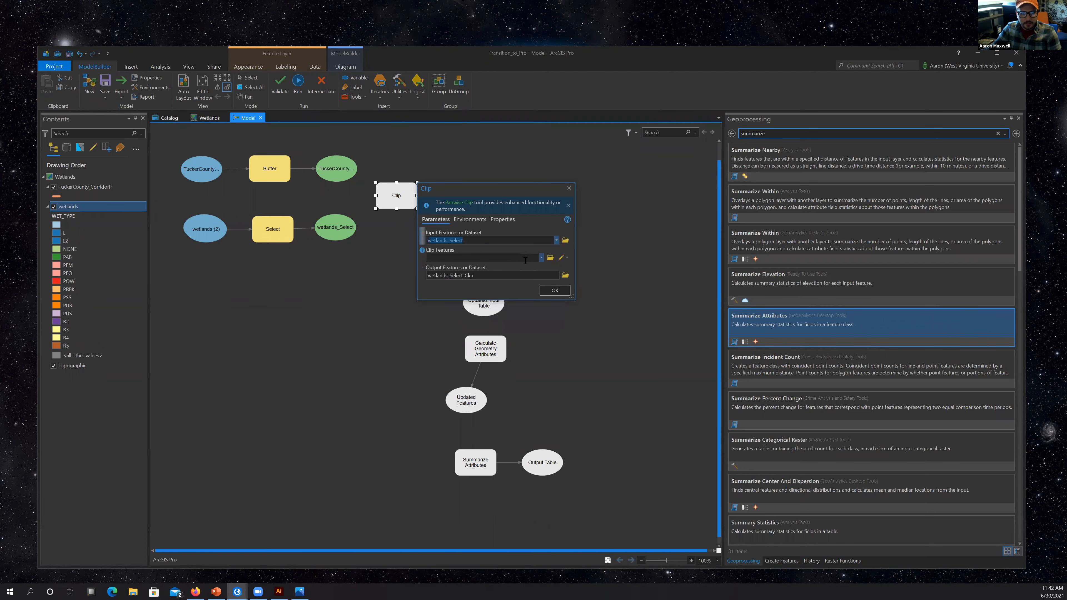
pyautogui.click(541, 257)
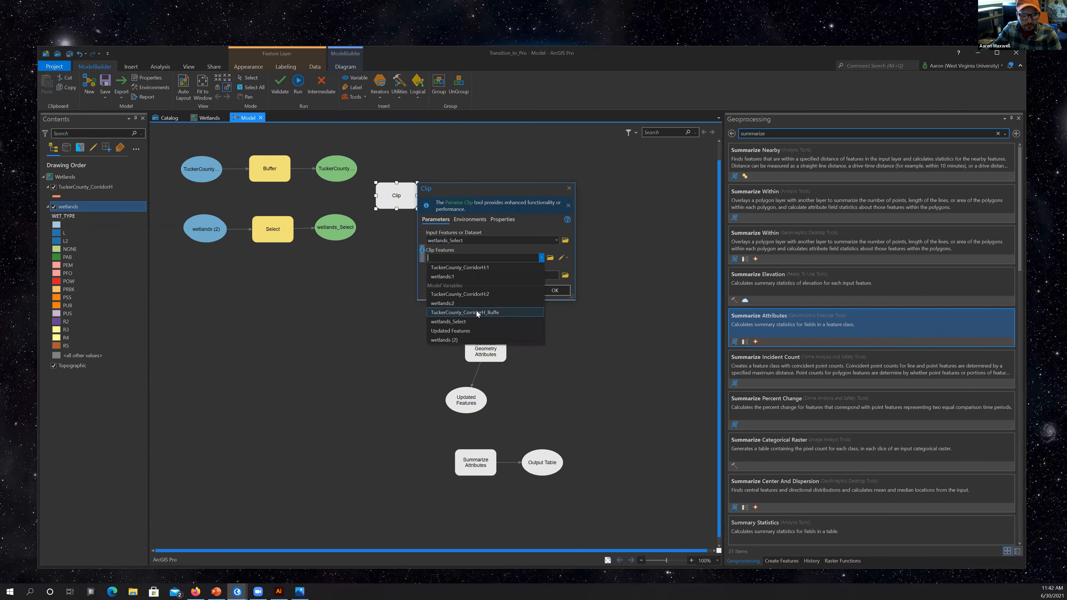
pyautogui.click(481, 313)
pyautogui.click(554, 290)
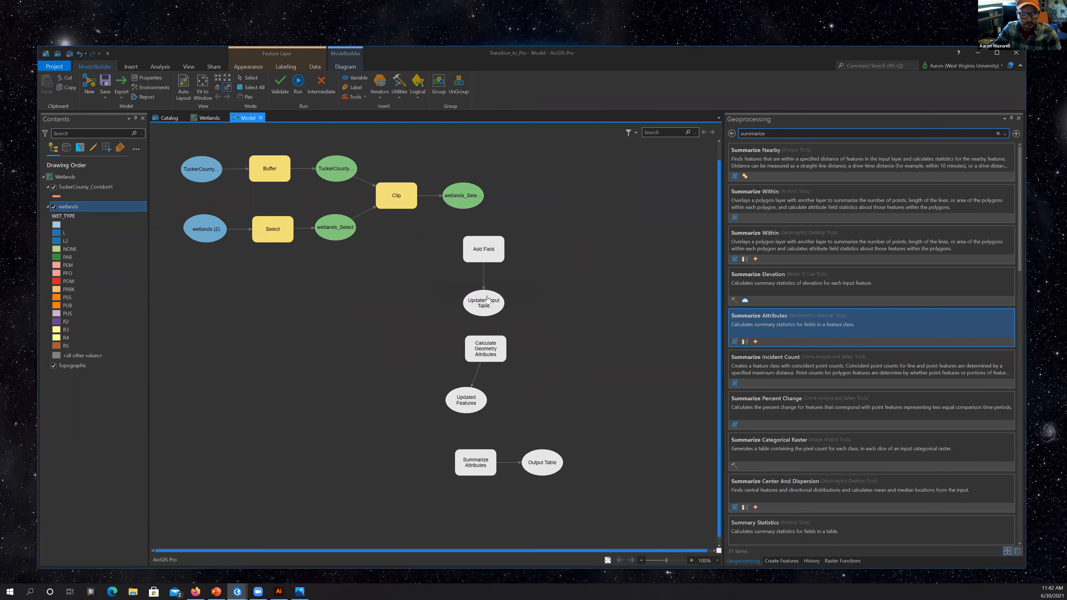
pyautogui.doubleClick(481, 246)
pyautogui.click(642, 288)
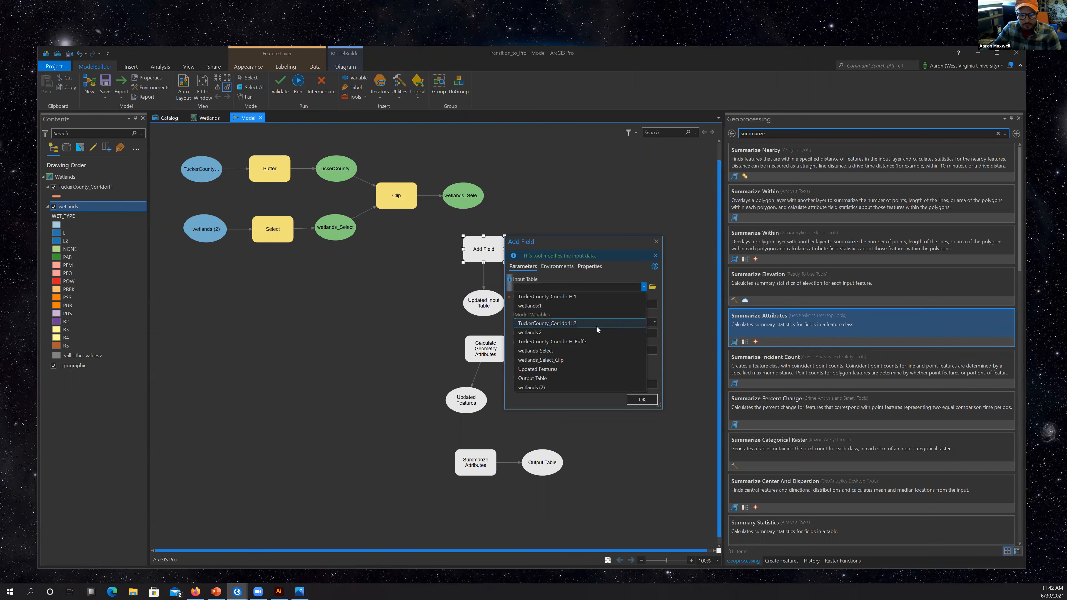
pyautogui.click(629, 217)
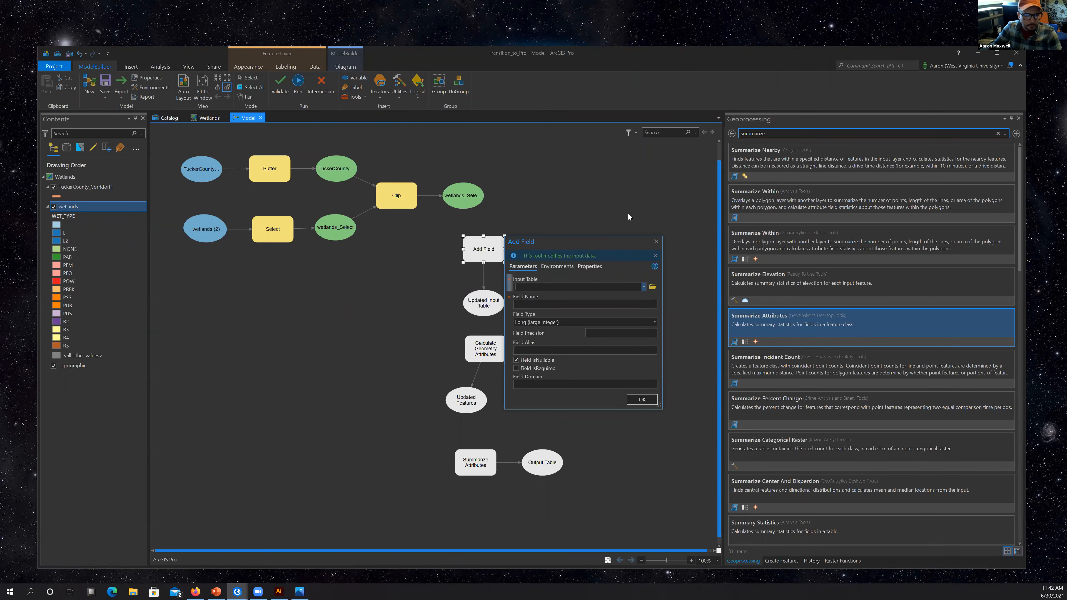
pyautogui.click(656, 241)
# Rename the Buffer tool's output feature class as Road_BUffer.
pyautogui.rightClick(282, 180)
pyautogui.click(325, 328)
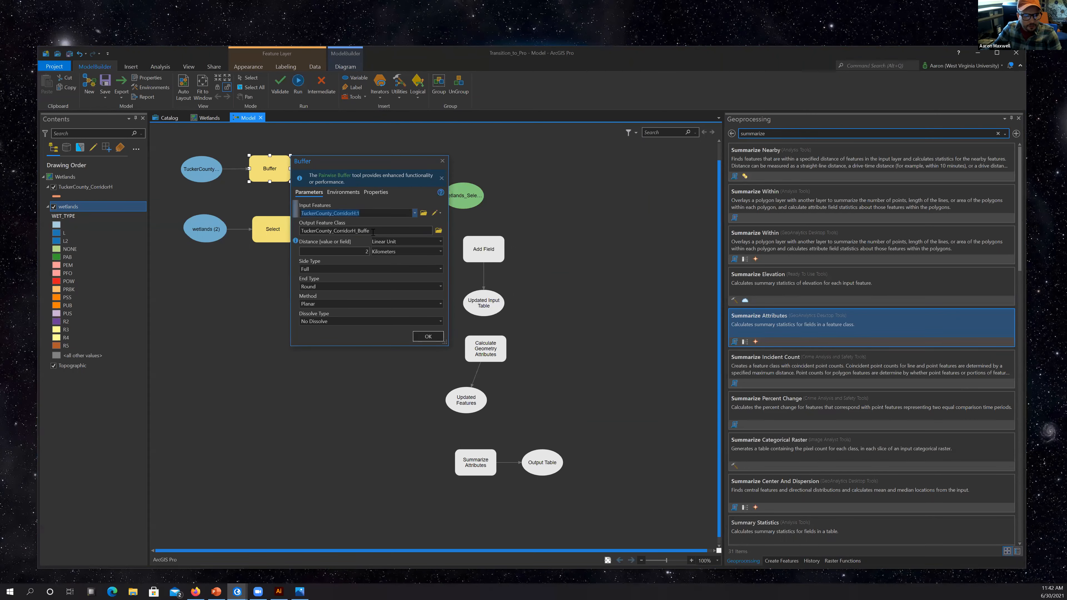
pyautogui.write('Roa')
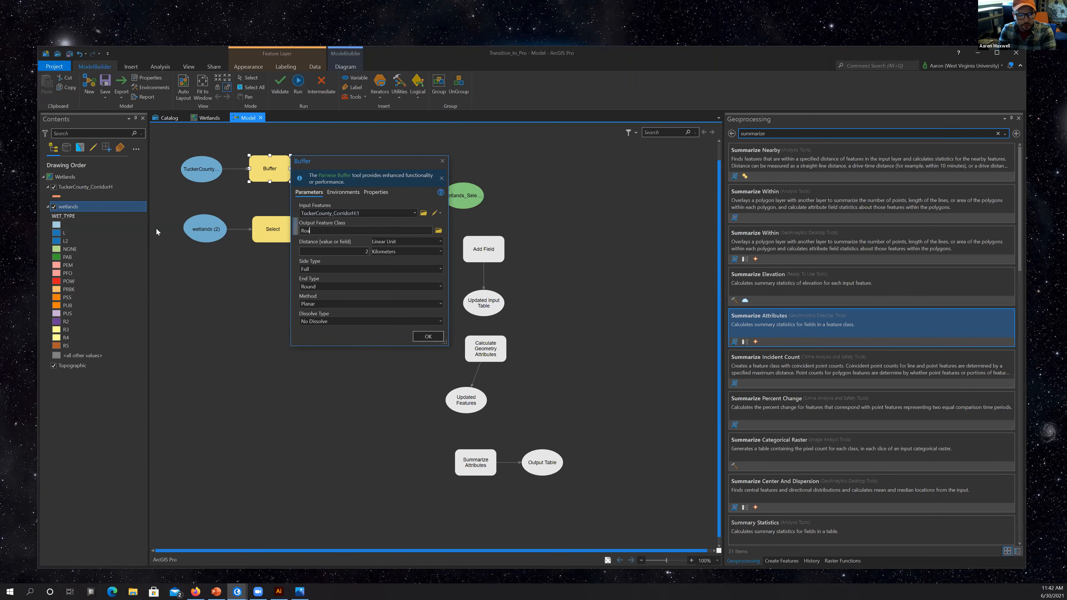
pyautogui.write('d_BUffer')
pyautogui.click(428, 336)
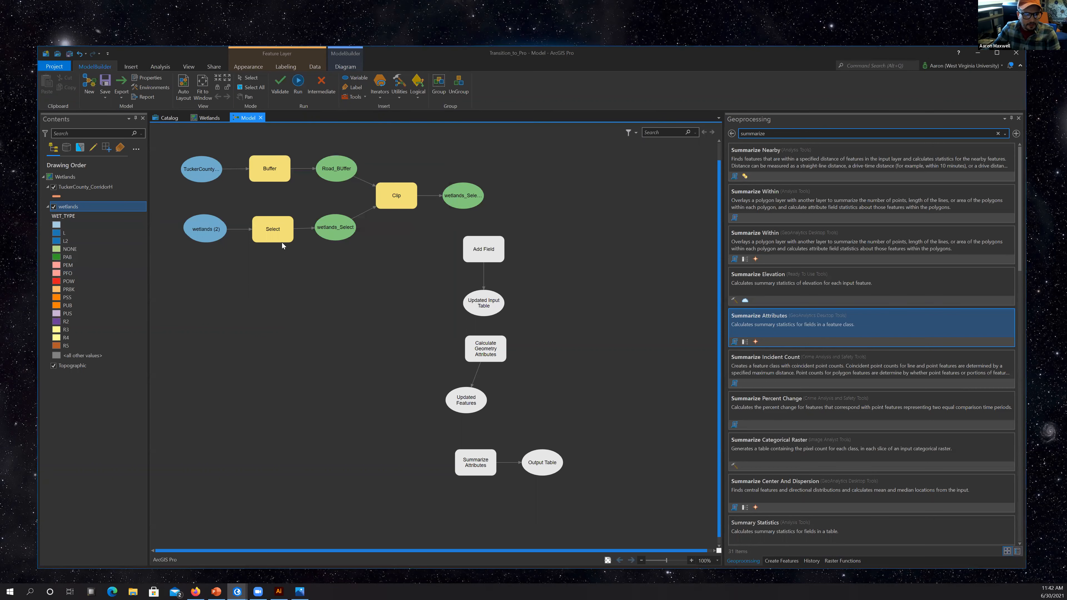
# Rename the Select tool's output feature class as P_Wetlands.
pyautogui.doubleClick(288, 235)
pyautogui.click(354, 259)
pyautogui.moveTo(349, 274); pyautogui.dragTo(201, 268)
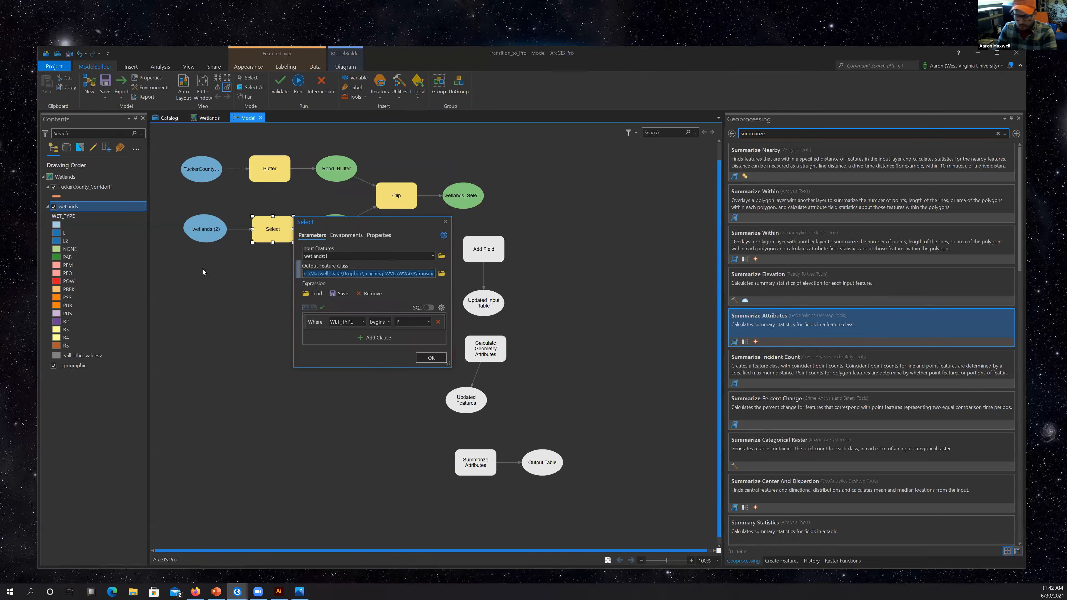
pyautogui.write('P_Wetlands')
pyautogui.click(431, 357)
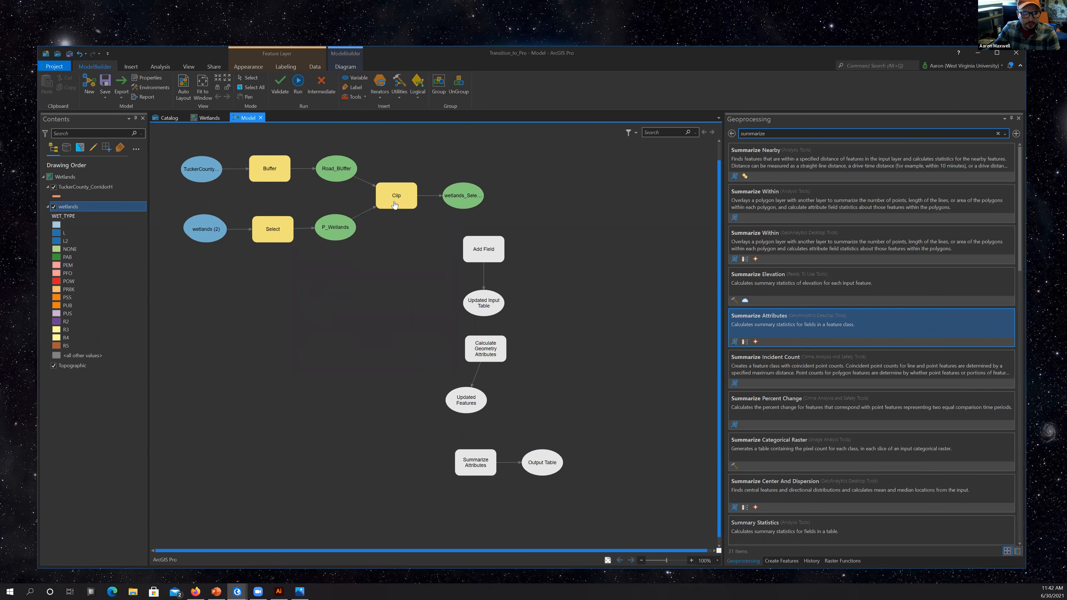
# Rename the Clip tool's output feature class as Wetlands_Impacted, keeping its geodatabase path.
pyautogui.doubleClick(473, 199)
pyautogui.moveTo(603, 225)
pyautogui.mouseDown()
pyautogui.moveTo(524, 225)
pyautogui.moveTo(604, 226)
pyautogui.moveTo(583, 227)
pyautogui.mouseUp()
pyautogui.write('w')
pyautogui.press('BackSpace')
pyautogui.write('Wetlands_IMpacte')
pyautogui.press('BackSpace')
pyautogui.press('BackSpace')
pyautogui.press('BackSpace')
pyautogui.press('BackSpace')
pyautogui.press('BackSpace')
pyautogui.press('BackSpace')
pyautogui.write('mpact')
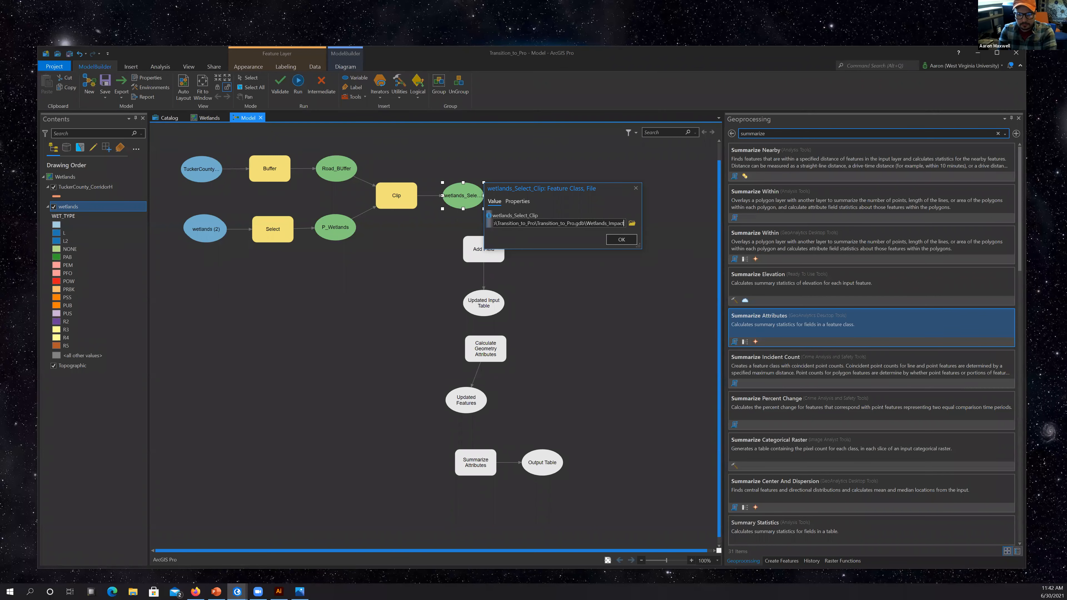
pyautogui.click(630, 239)
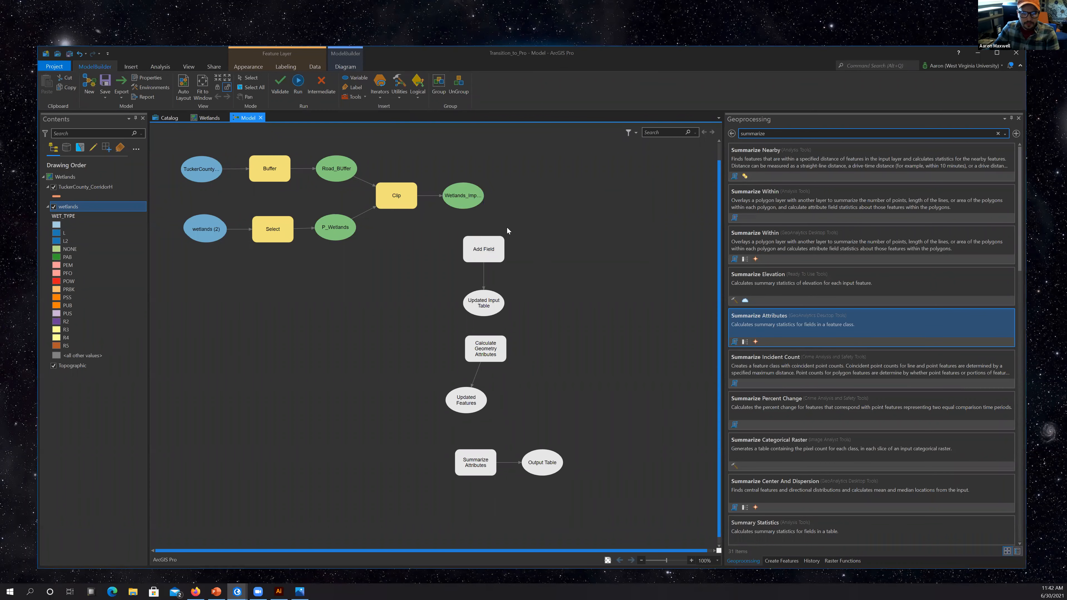
# Configure Add Field to add a Double field named hec to Wetlands_Impacted.
pyautogui.doubleClick(495, 252)
pyautogui.click(644, 287)
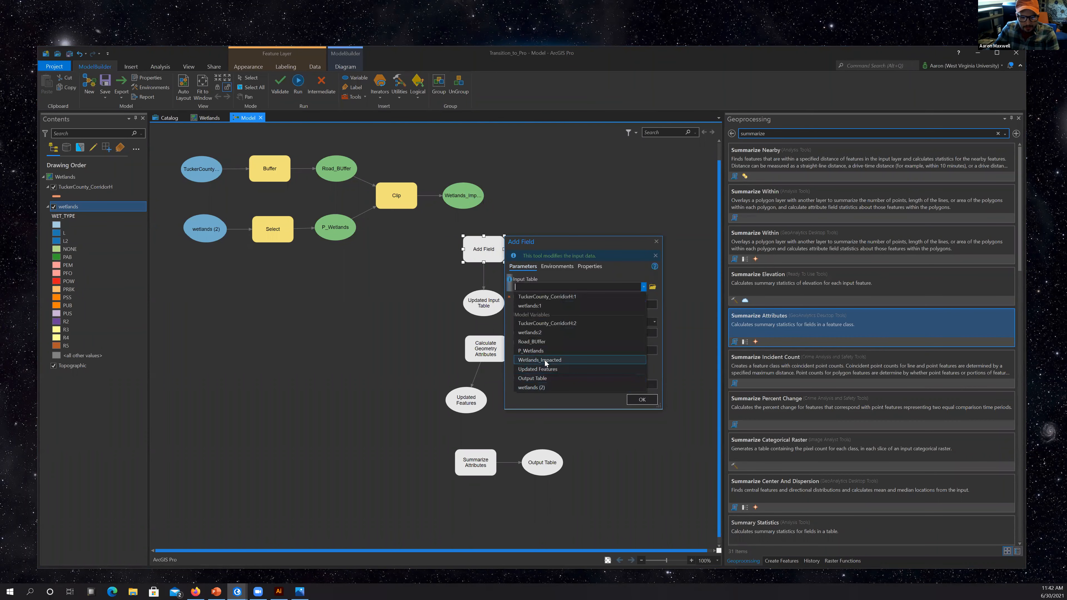
pyautogui.click(542, 361)
pyautogui.click(626, 306)
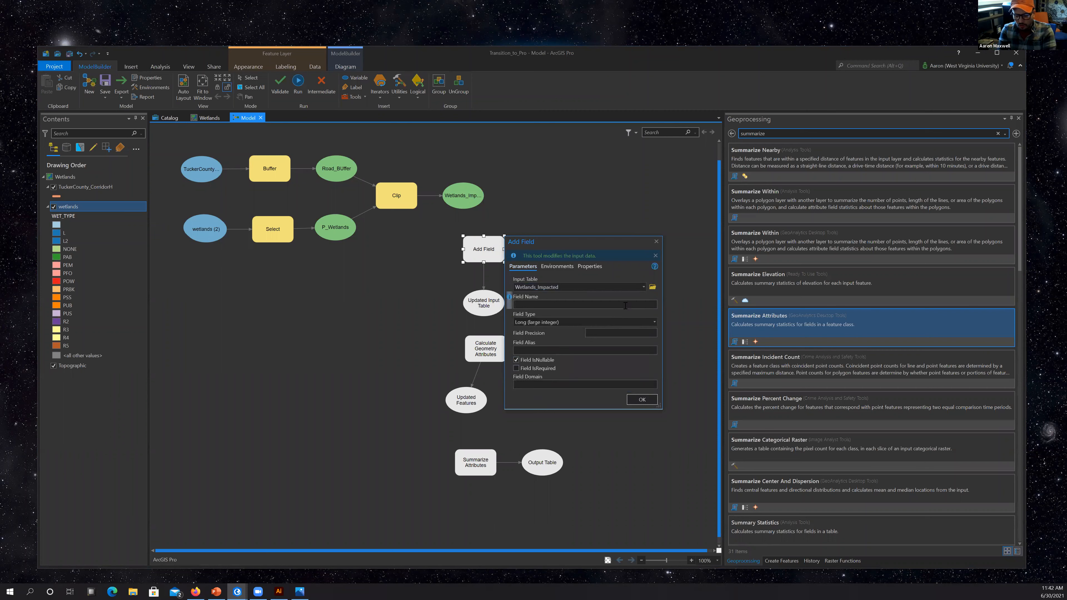
pyautogui.write('hec')
pyautogui.click(653, 322)
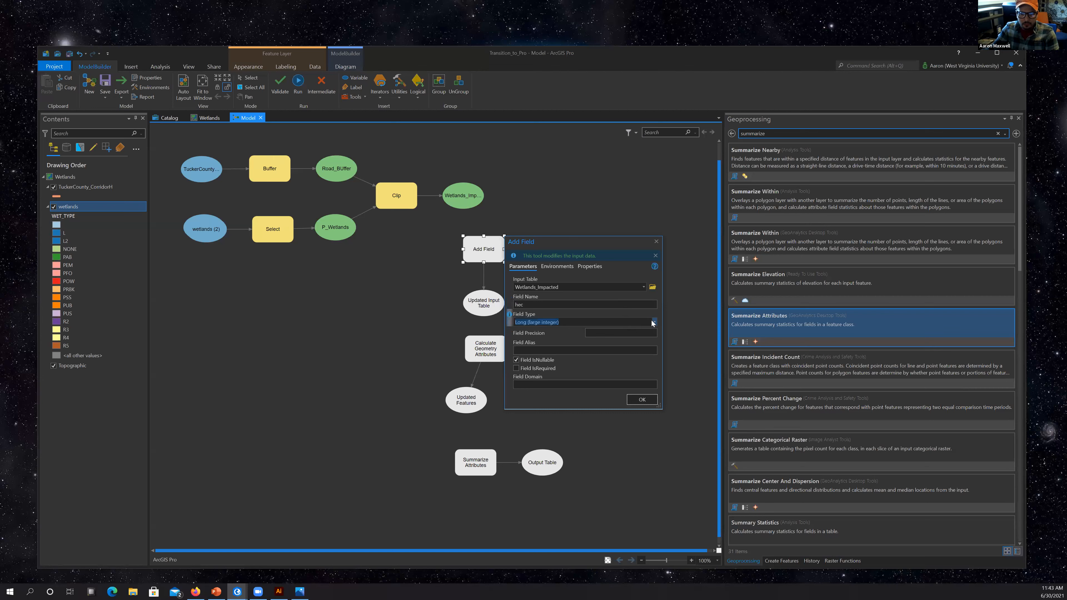
pyautogui.click(653, 322)
pyautogui.click(534, 350)
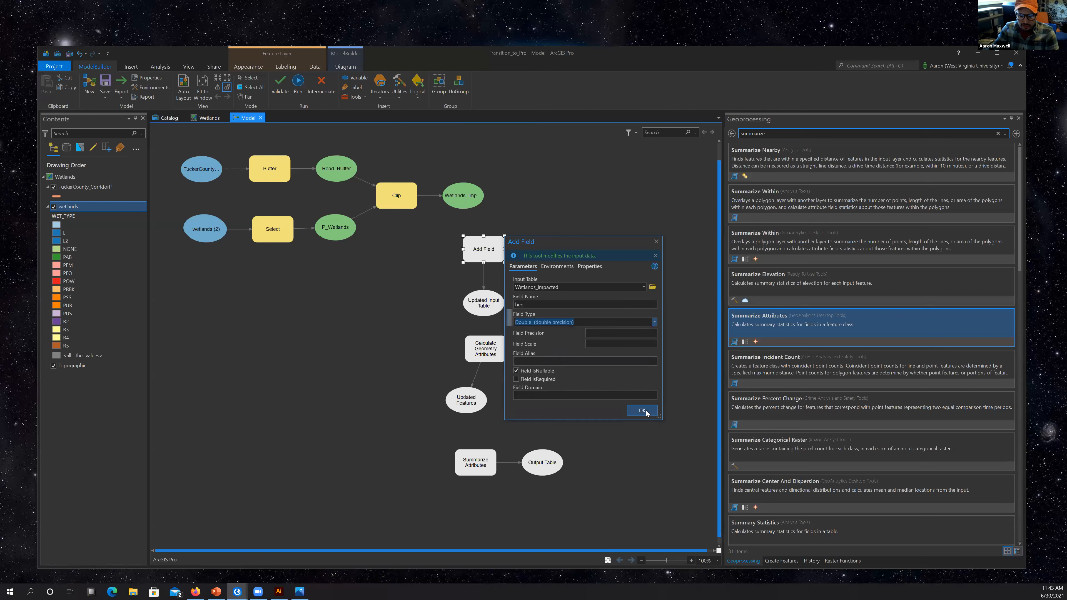
pyautogui.click(646, 413)
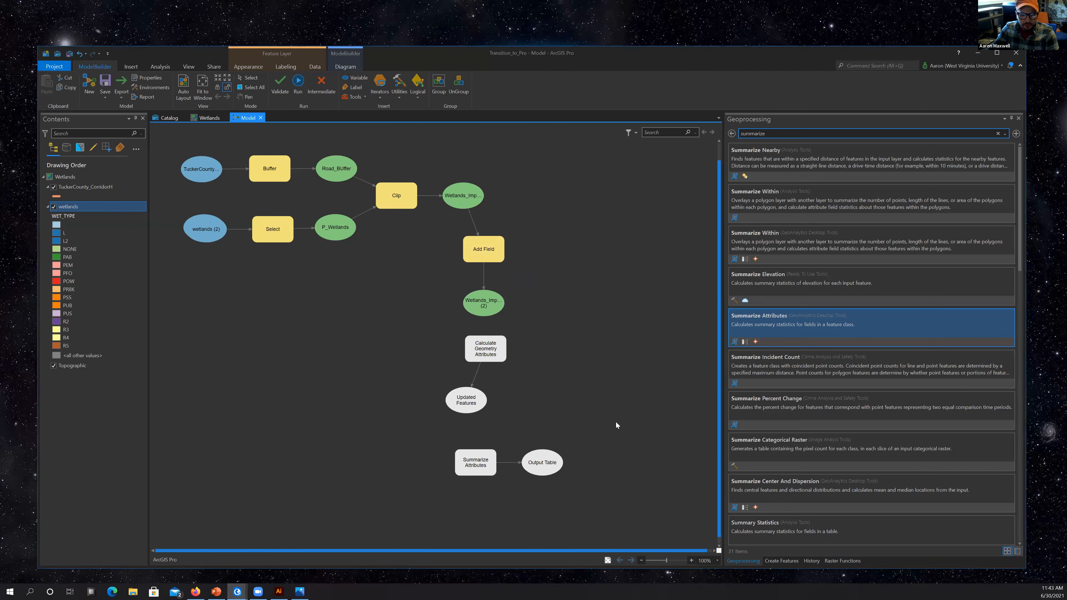
# Set Calculate Geometry Attributes to use Wetlands_Impacted (2) as input and write the Area property to the hec field.
pyautogui.doubleClick(488, 343)
pyautogui.click(646, 387)
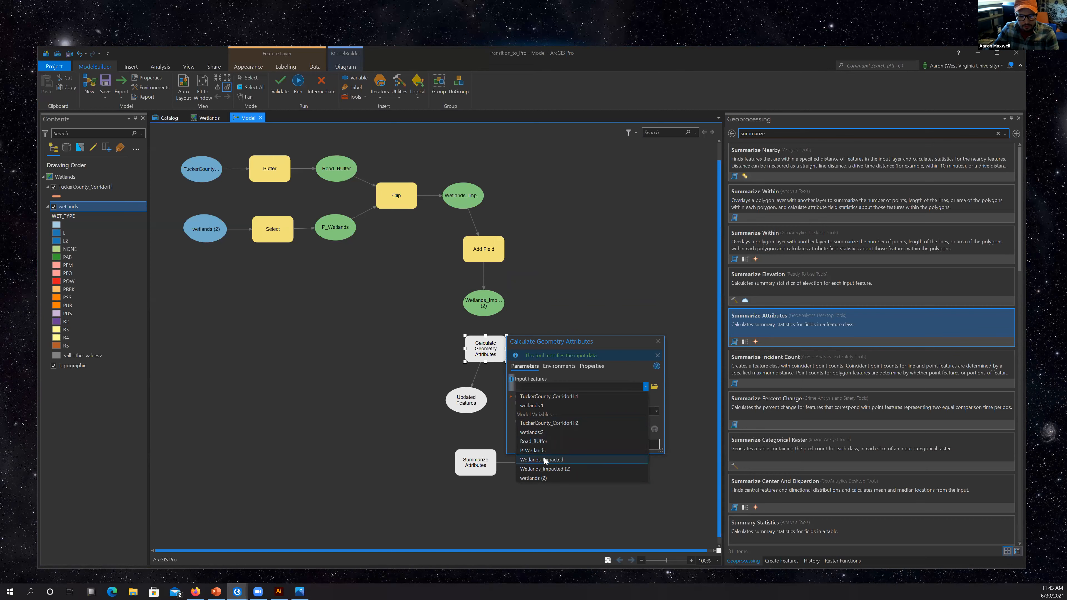
pyautogui.click(549, 469)
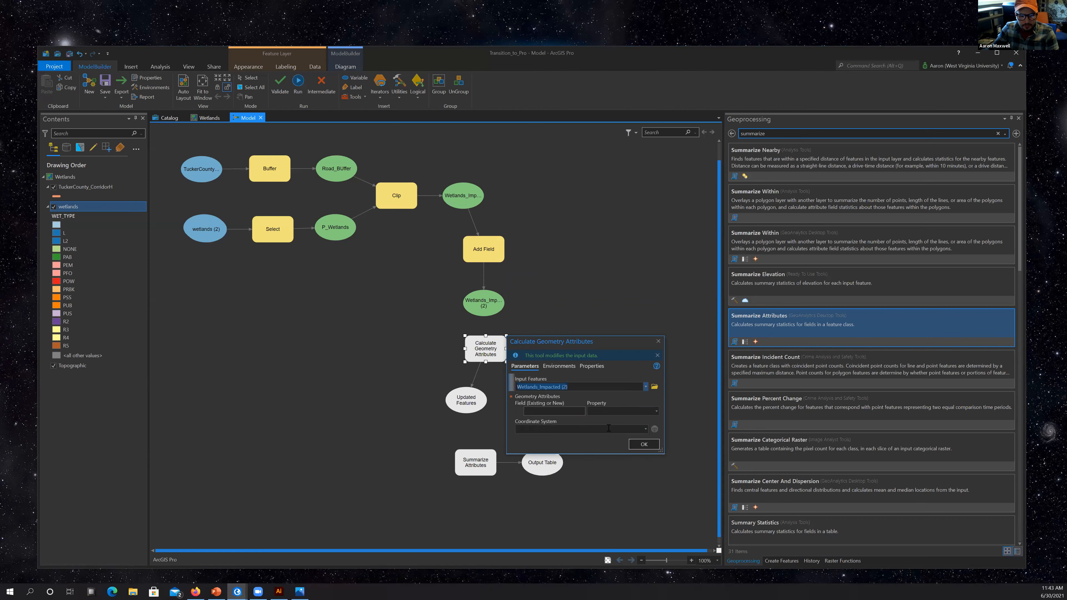
pyautogui.click(569, 412)
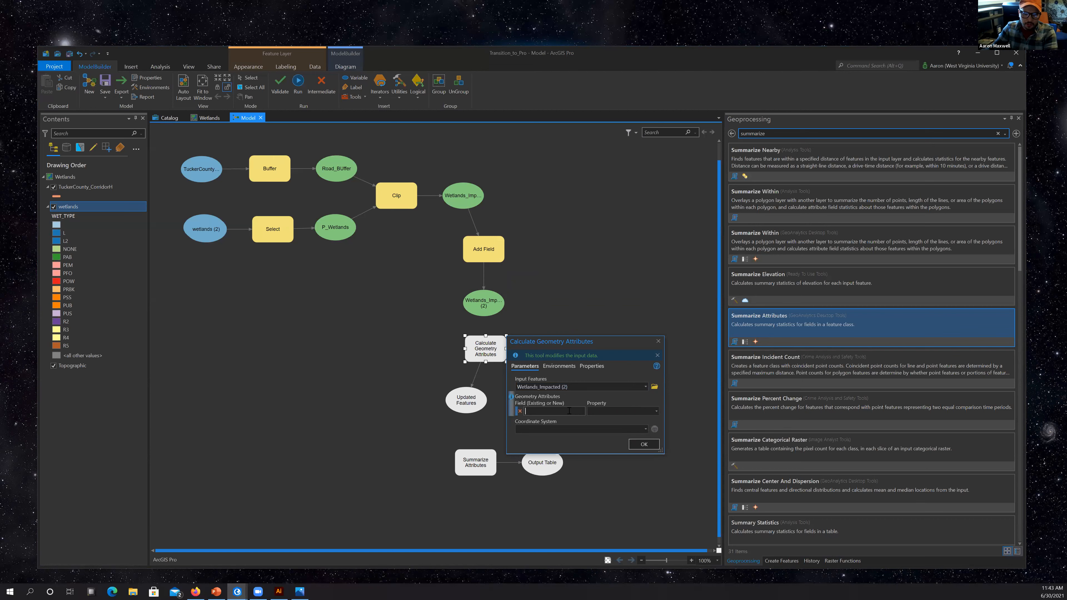
pyautogui.write('hec')
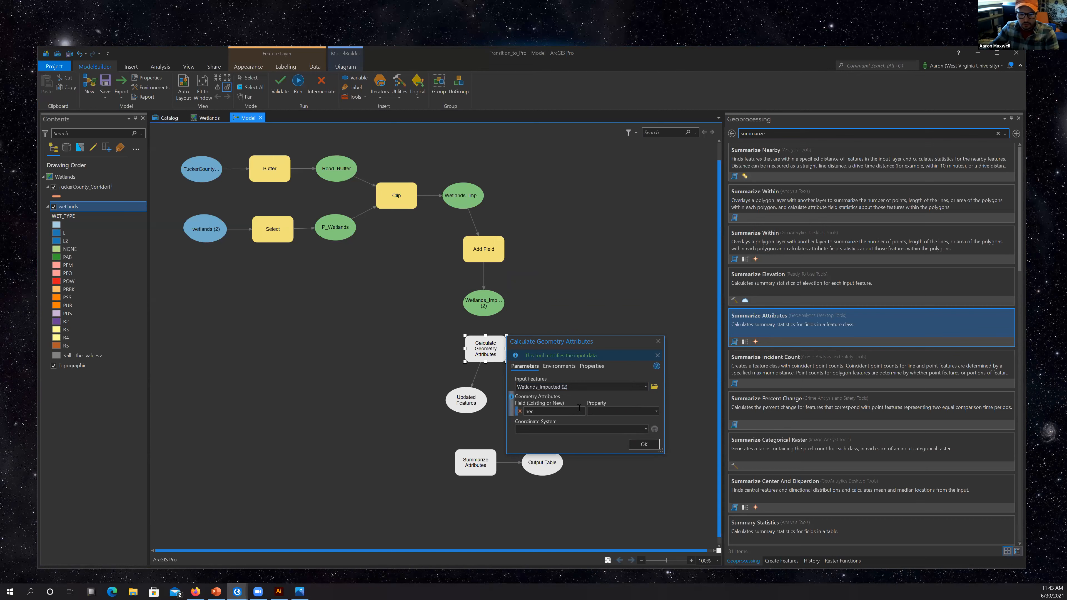
pyautogui.click(659, 411)
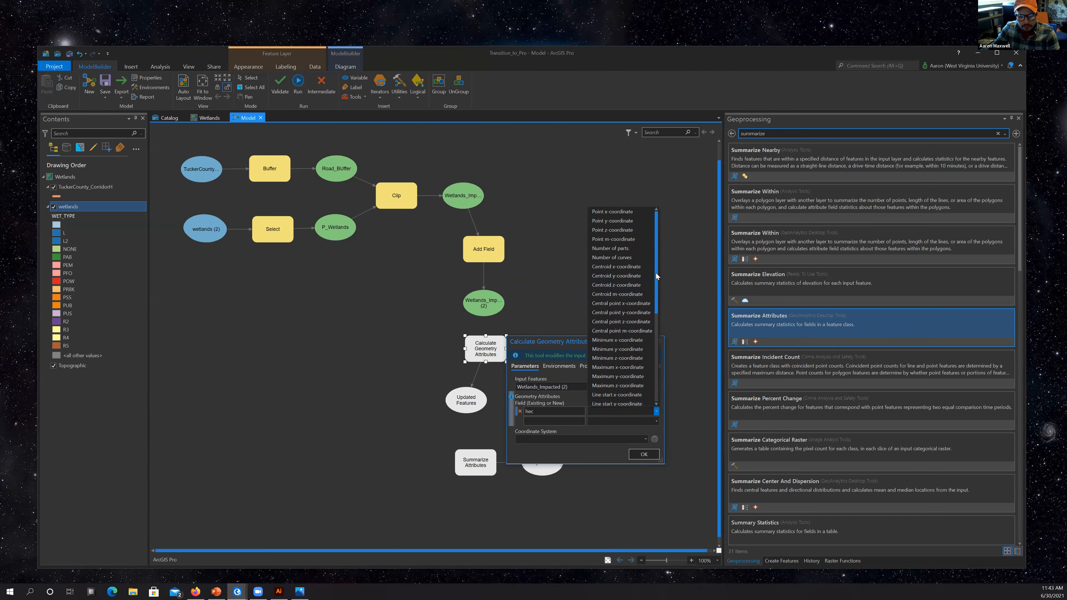
pyautogui.scroll(-6, 639, 336)
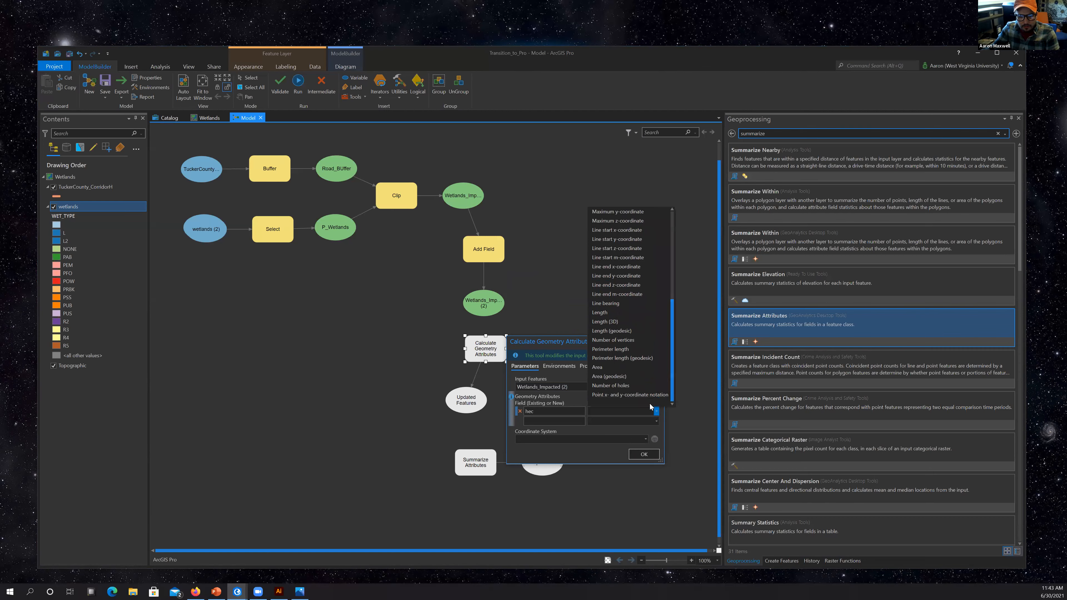
pyautogui.click(595, 369)
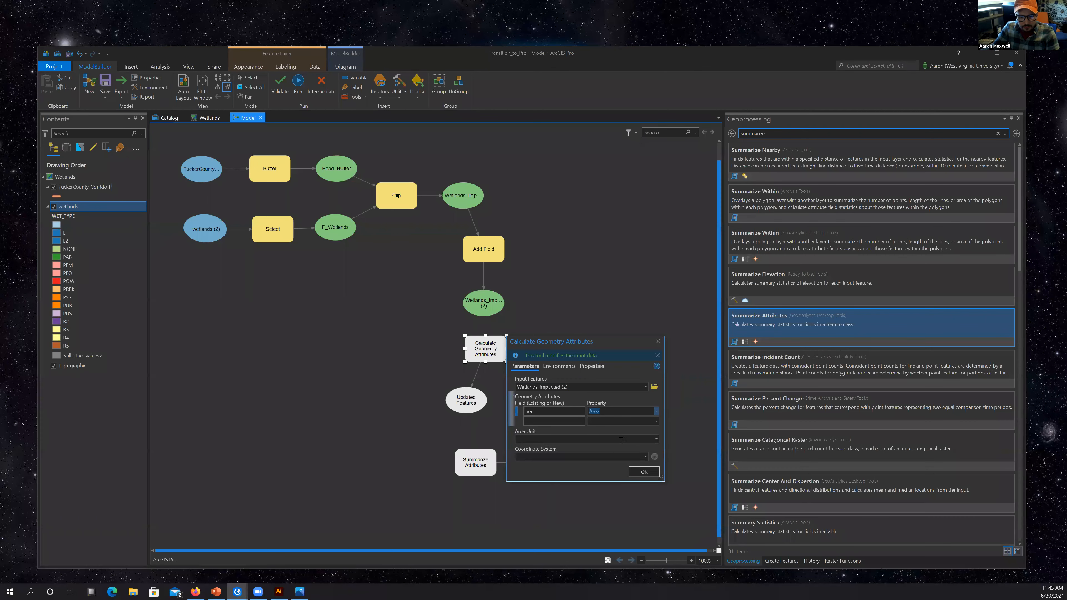
# Set the area unit to Hectares and the coordinate system to Current Map (Wetlands) for Calculate Geometry Attributes.
pyautogui.click(657, 439)
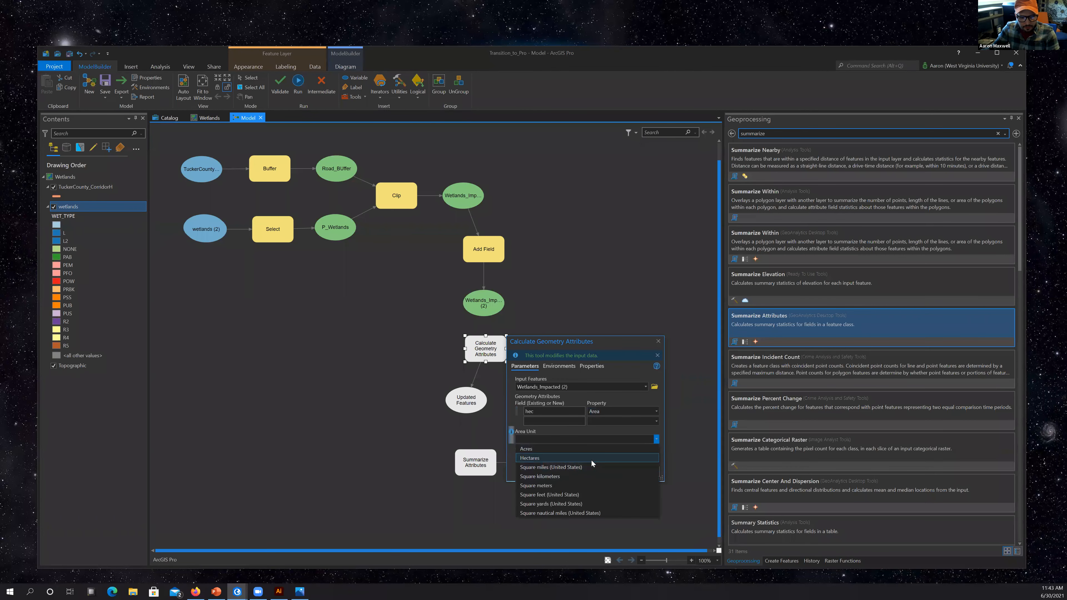
pyautogui.click(533, 458)
pyautogui.click(644, 458)
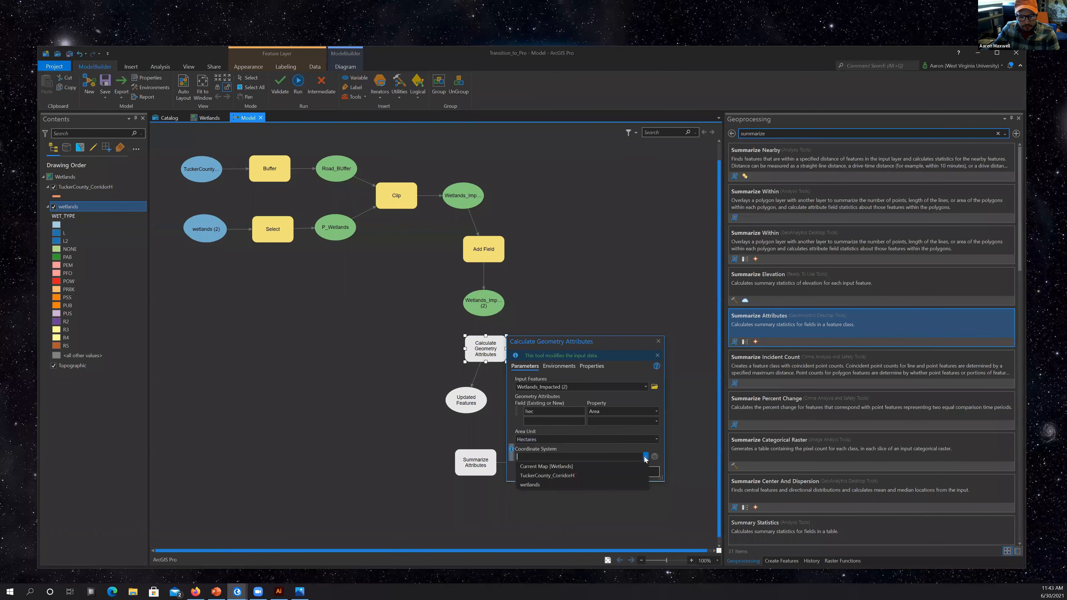
pyautogui.click(554, 467)
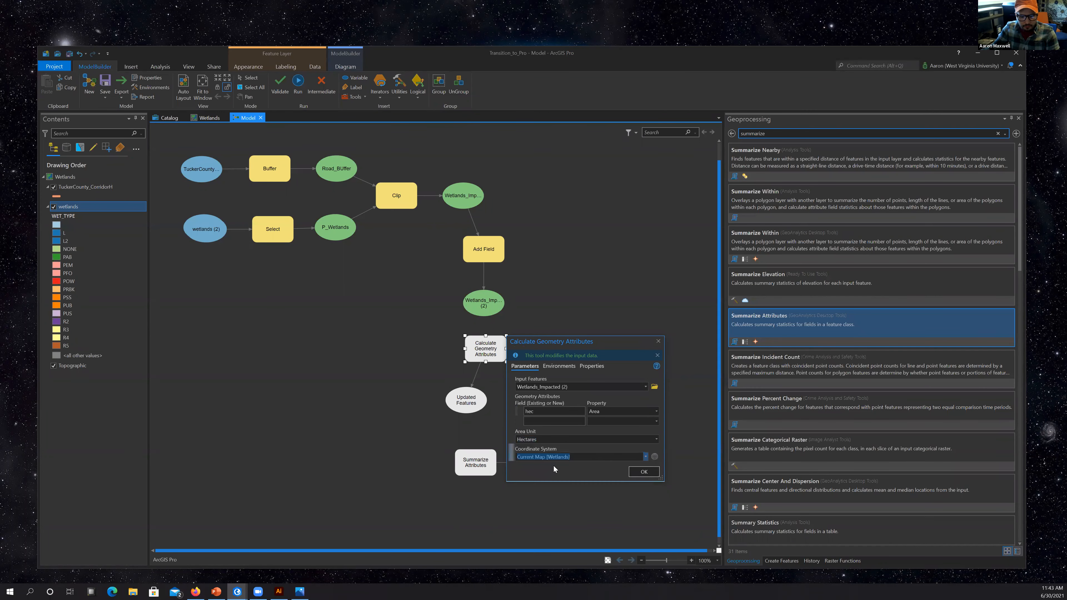
pyautogui.click(643, 472)
# Set the Summarize Attributes input layer to Wetlands_Impacted (3) and name its output table Summary_Table.
pyautogui.doubleClick(476, 466)
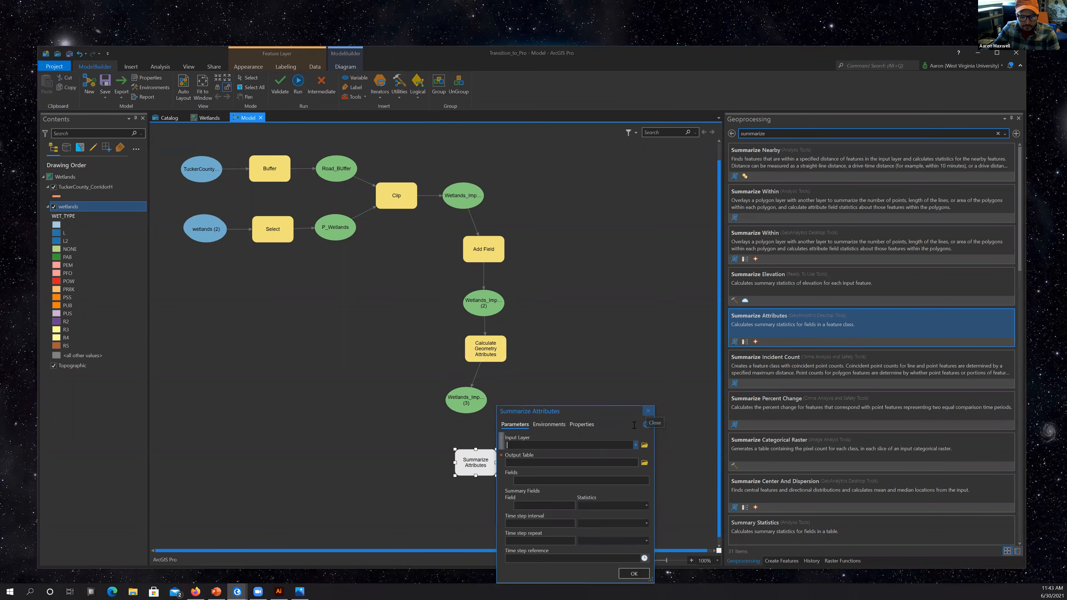
pyautogui.click(635, 445)
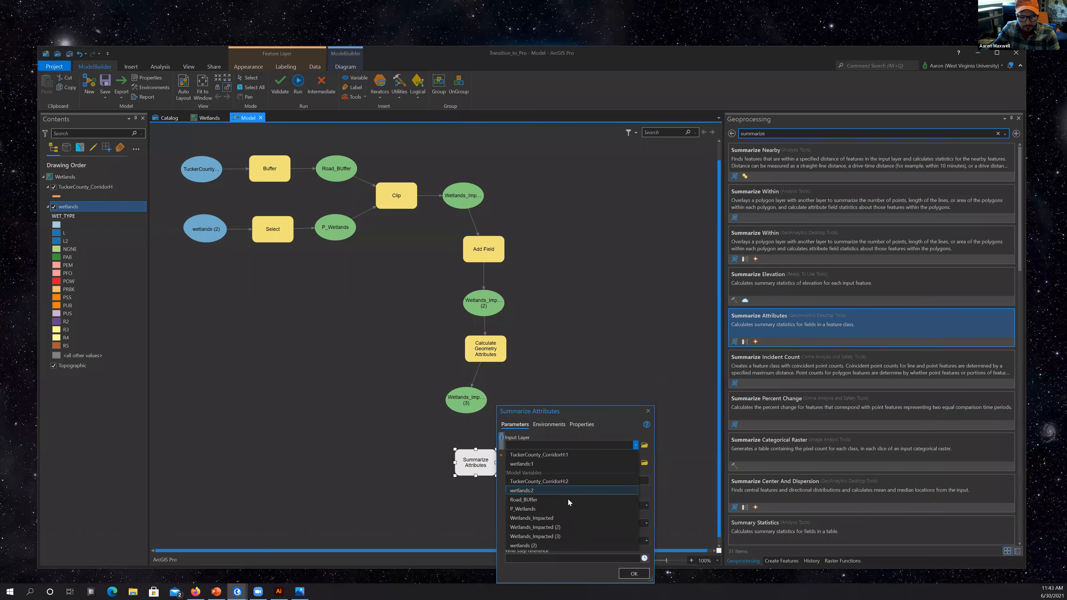
pyautogui.click(577, 536)
pyautogui.click(624, 479)
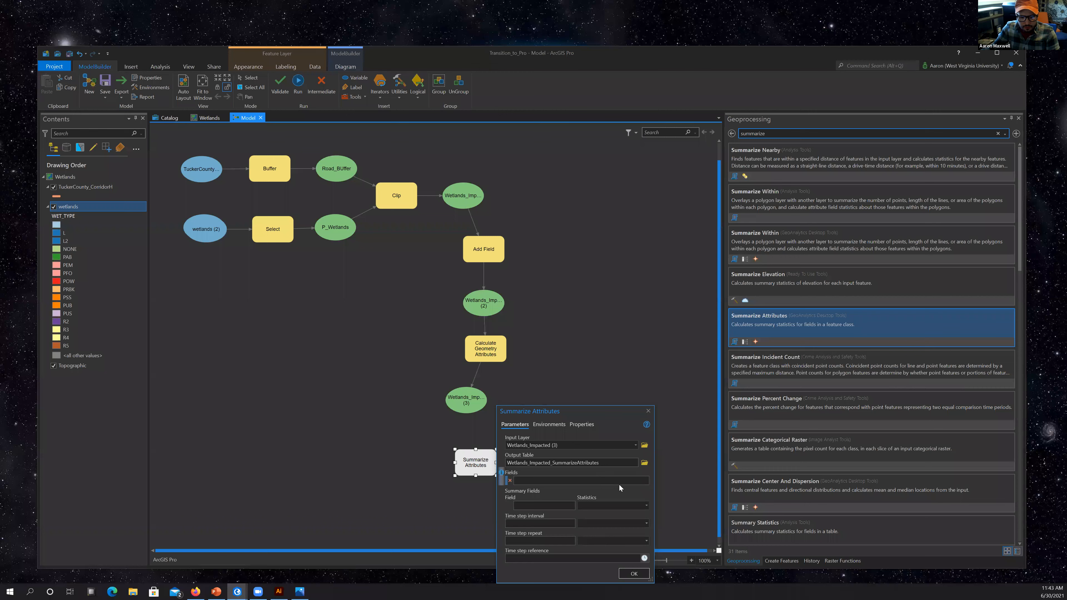
pyautogui.doubleClick(607, 463)
pyautogui.press('Delete')
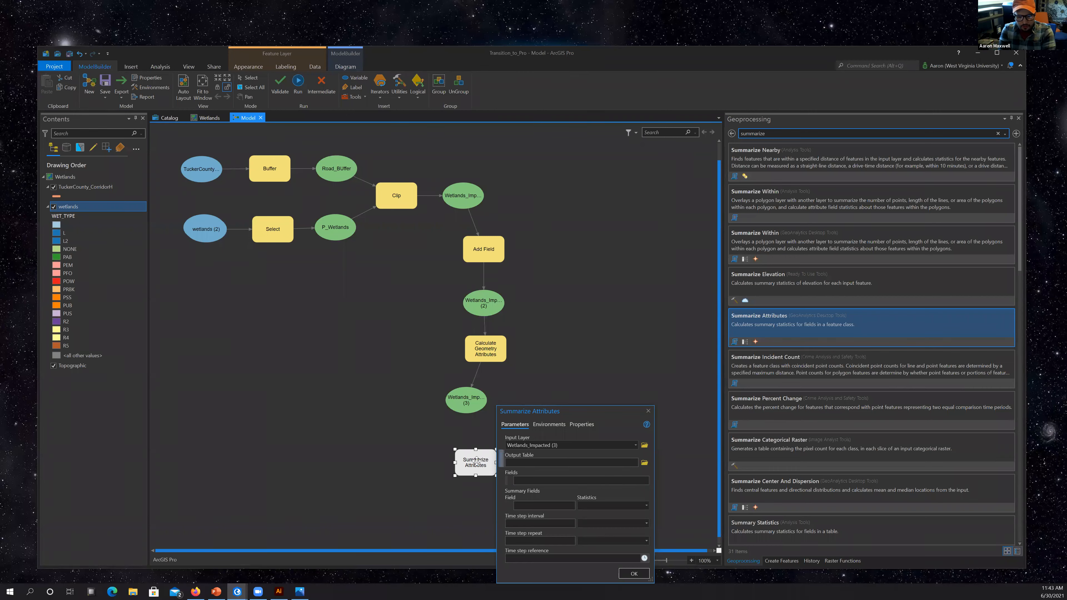
pyautogui.write('Summary_Table')
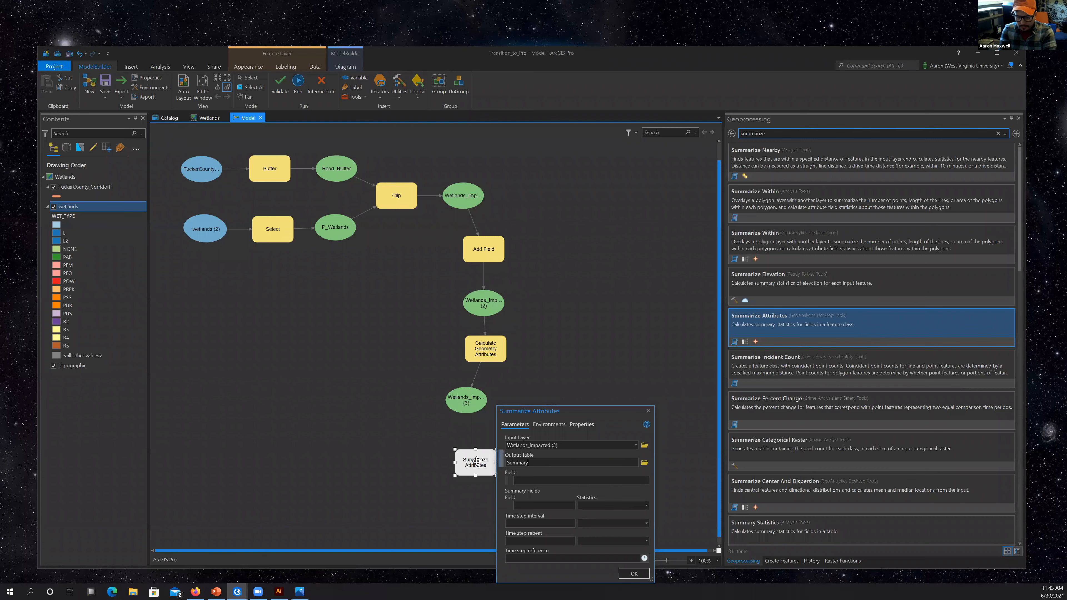
# Add hec as the summary field with the Sum statistic in Summarize Attributes and accept the tool's settings.
pyautogui.click(507, 482)
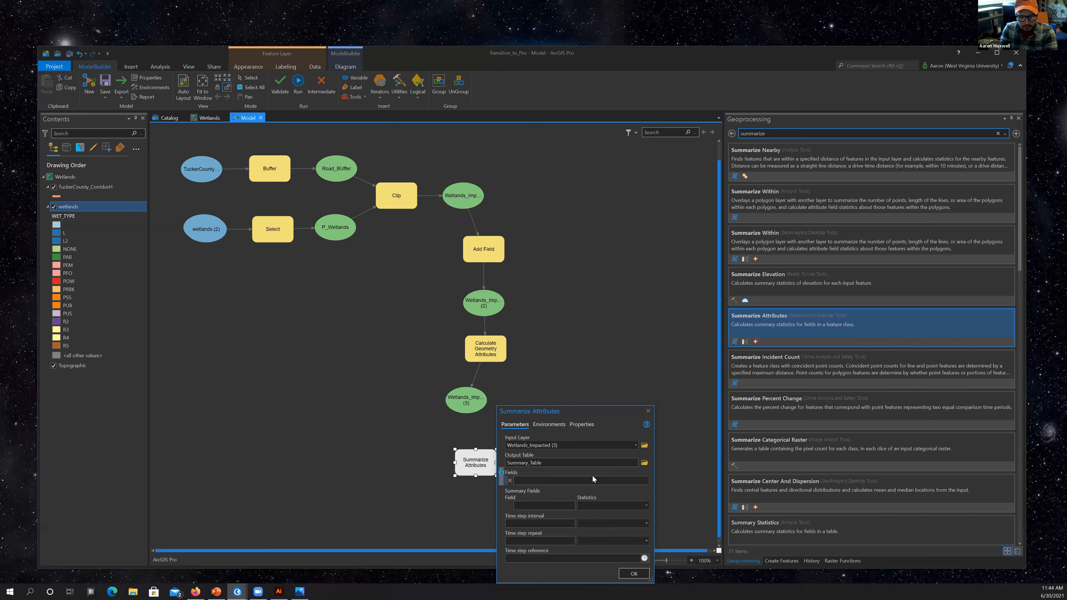
pyautogui.click(535, 507)
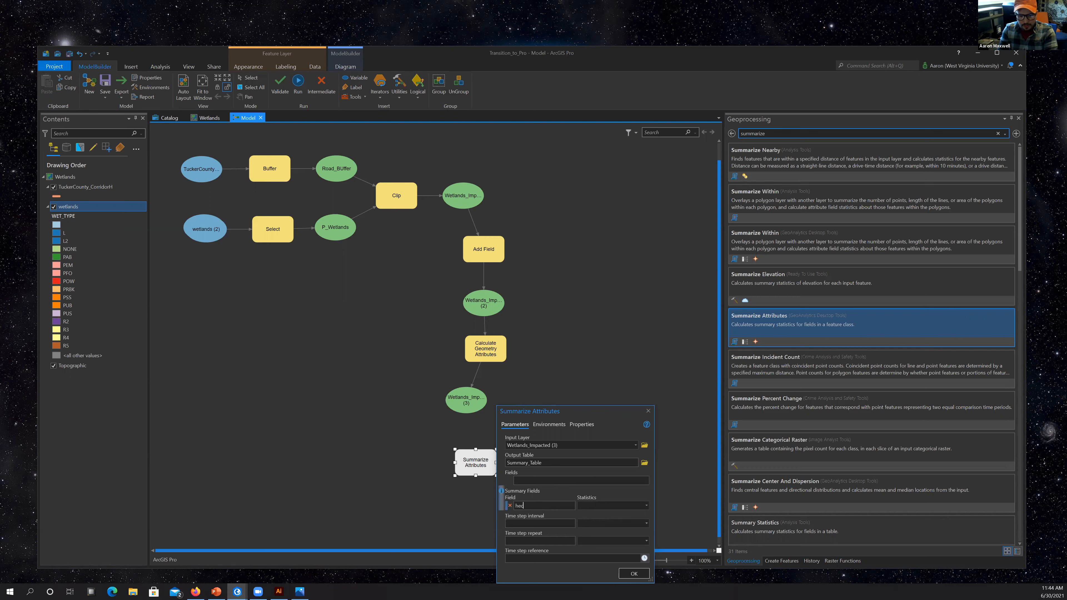
pyautogui.write('hec')
pyautogui.click(646, 497)
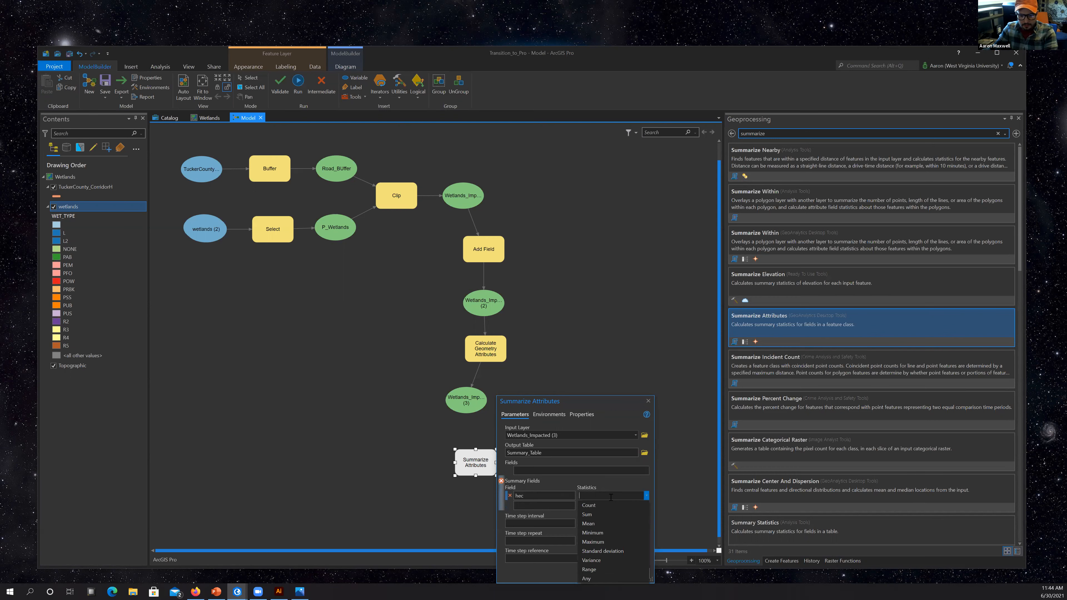
pyautogui.click(603, 512)
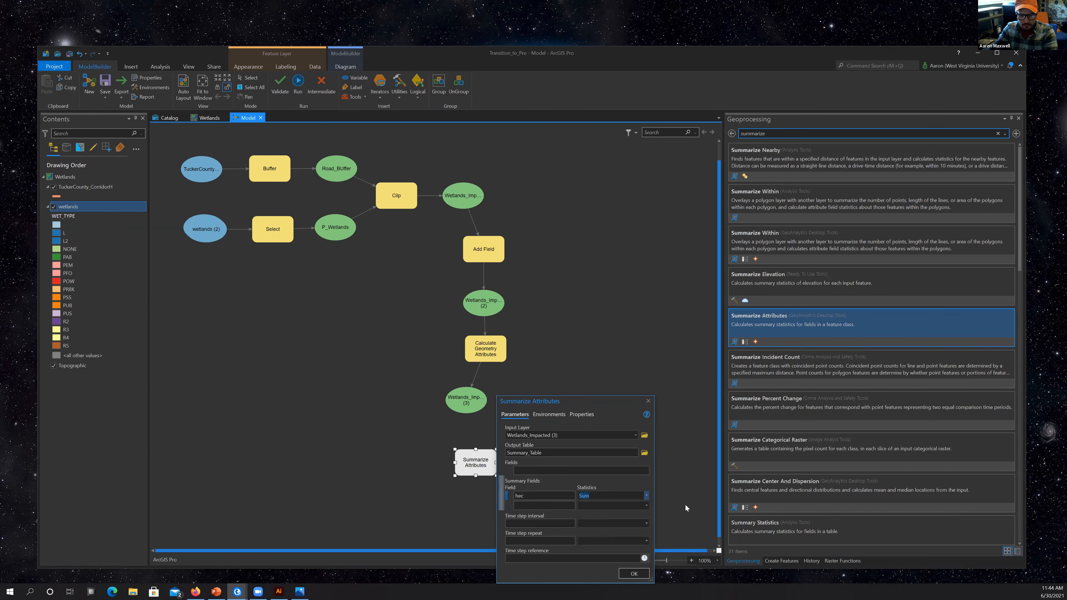
pyautogui.click(634, 574)
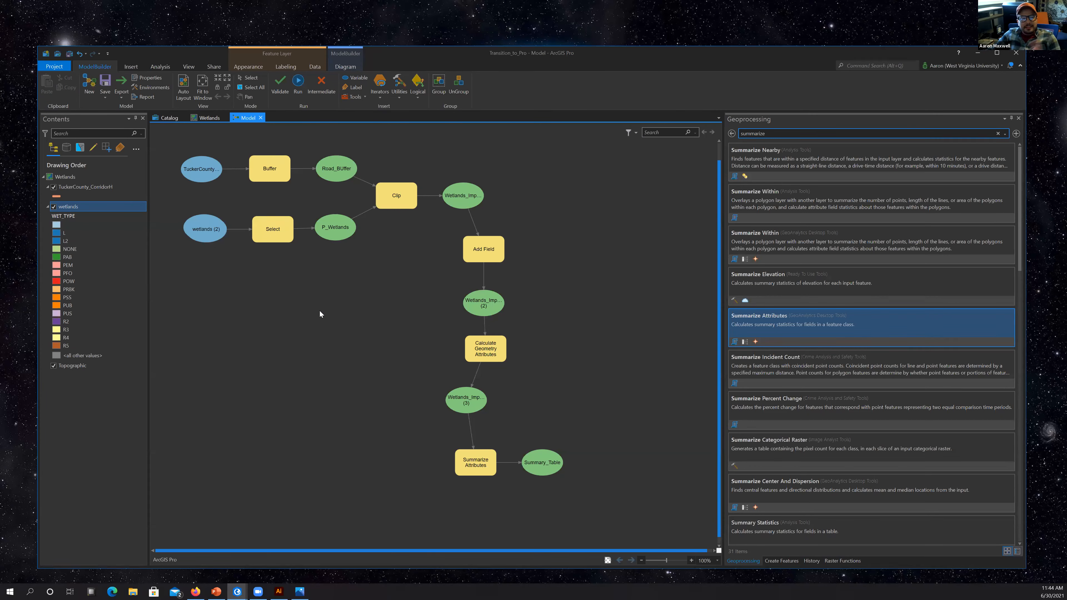
# Auto-arrange the model diagram and delete the unconnected wetlands variable.
pyautogui.click(183, 92)
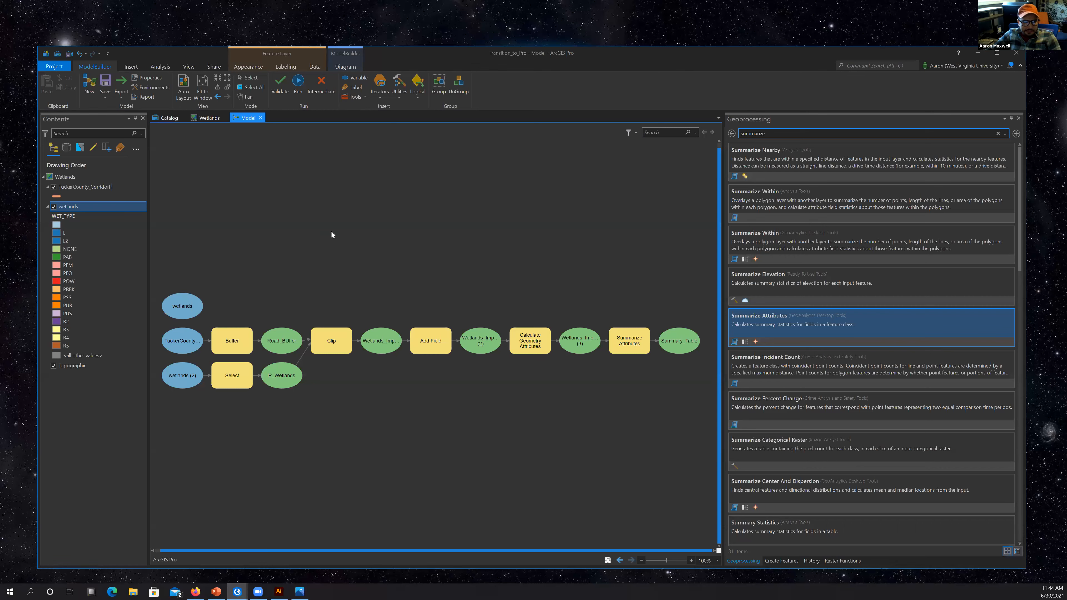
pyautogui.click(186, 308)
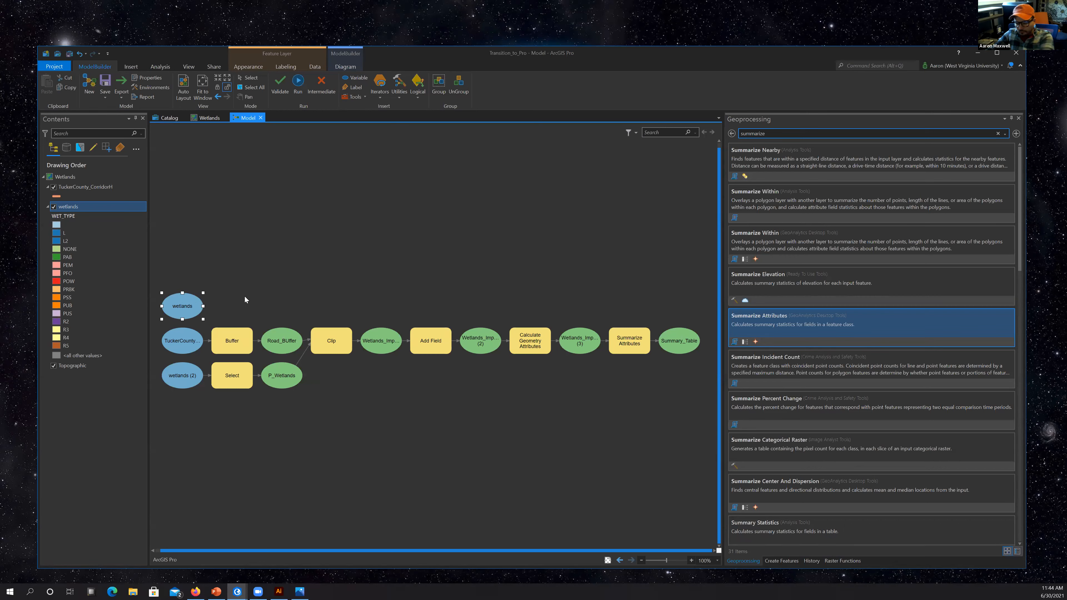
pyautogui.press('Delete')
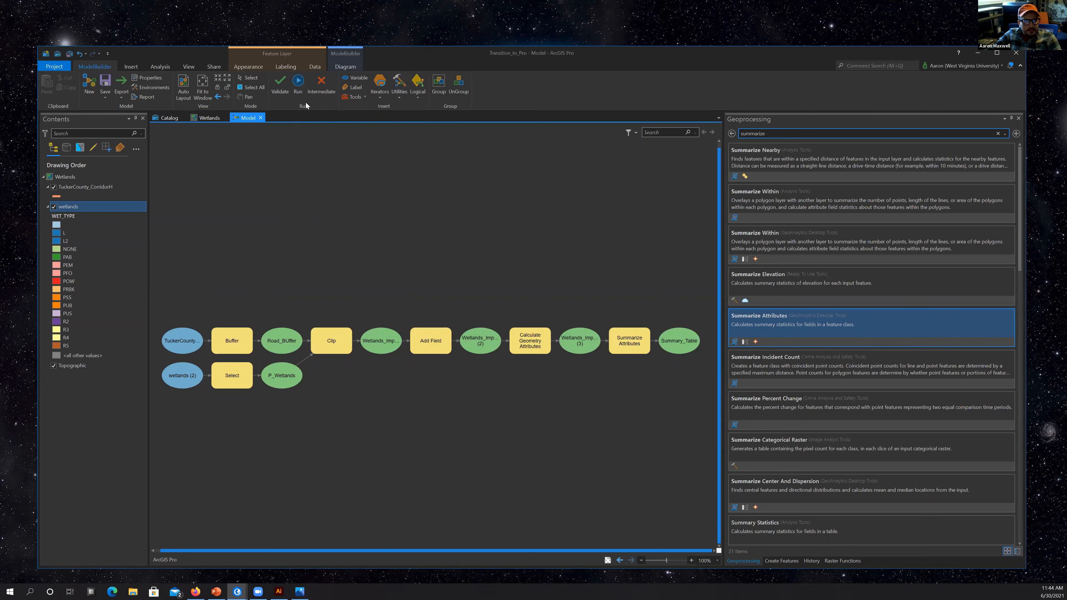
# Validate and run the whole model, and dismiss its progress window once all processes finish.
pyautogui.click(281, 87)
pyautogui.click(300, 82)
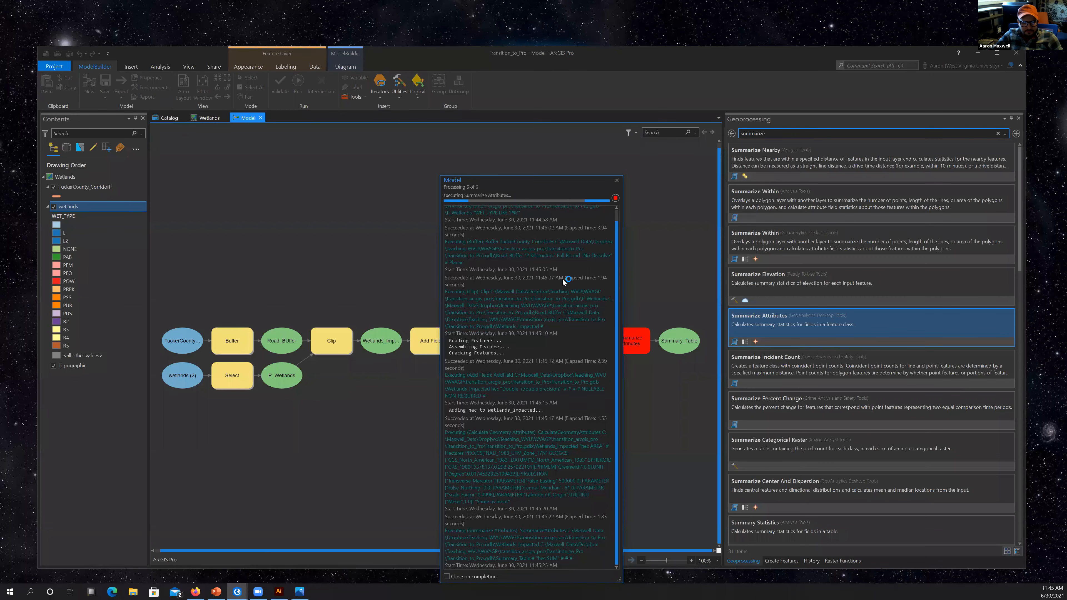
pyautogui.moveTo(522, 181); pyautogui.dragTo(868, 144)
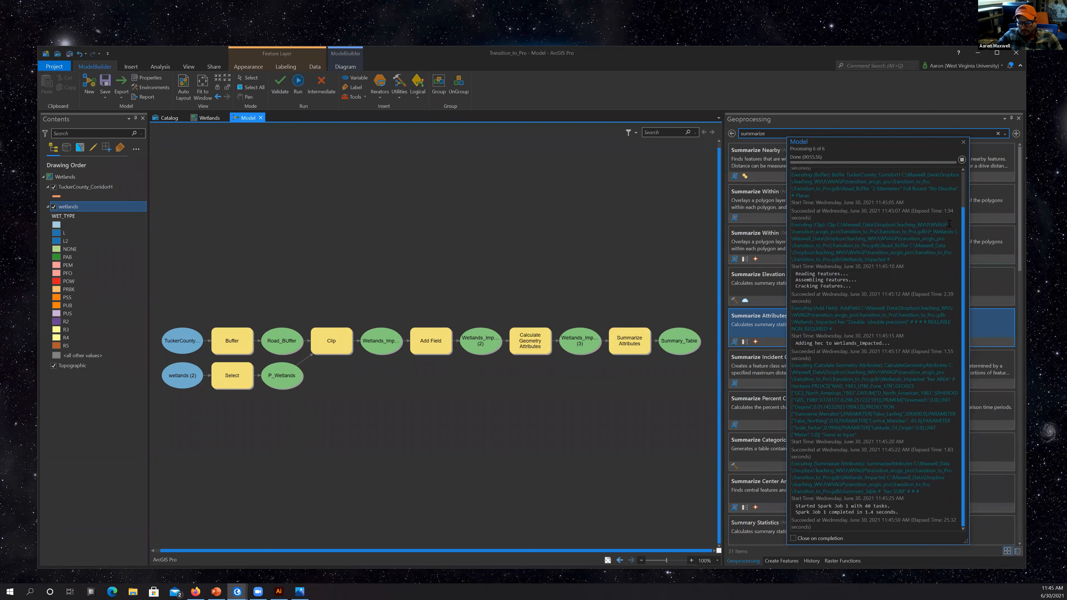
pyautogui.click(964, 143)
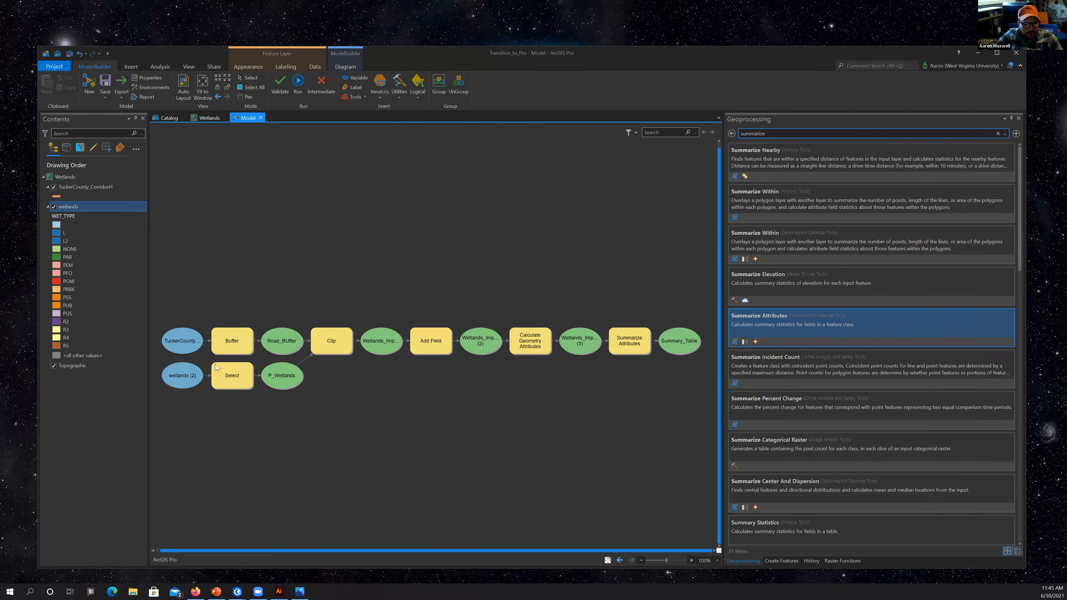
# Add the model's Wetlands_Impacted (3) output to the display and show the Wetlands map.
pyautogui.rightClick(586, 349)
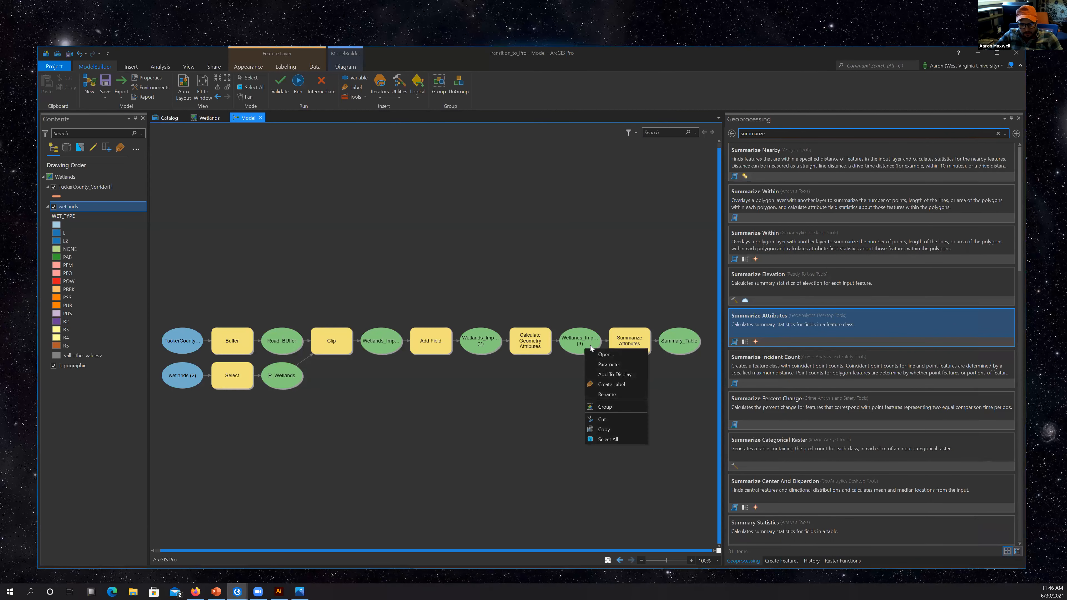
pyautogui.click(609, 376)
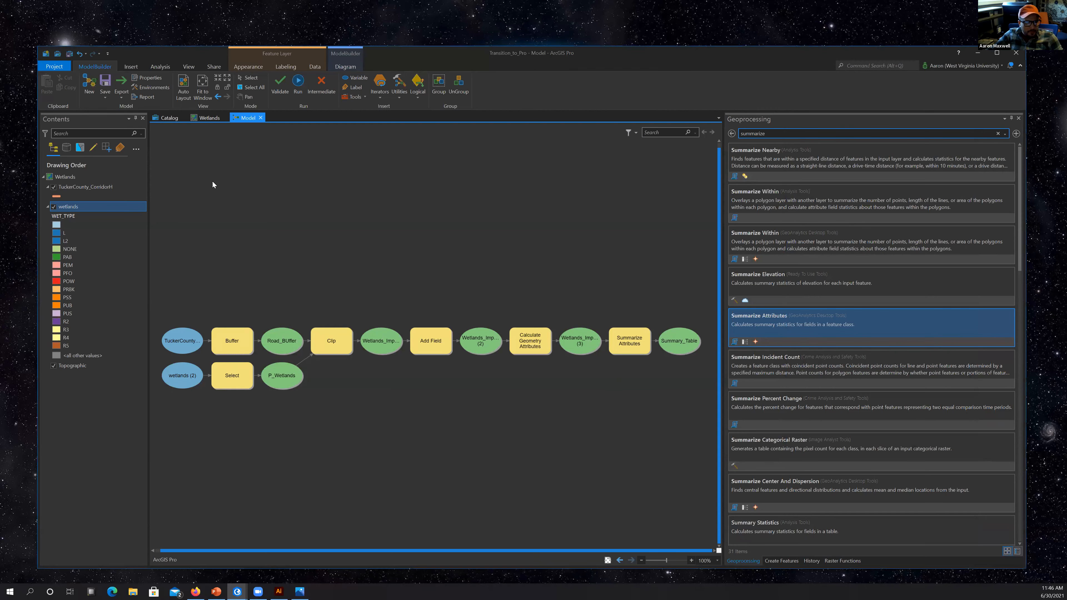
pyautogui.click(208, 118)
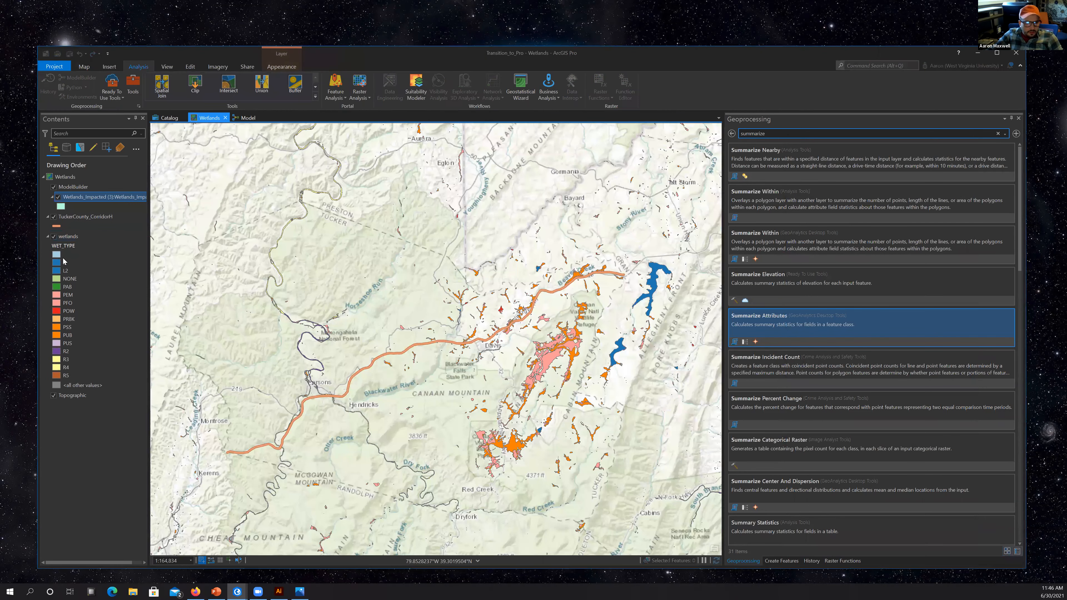
# Add the Buffer tool's output from the model to the Wetlands map display and hide the original wetlands layer.
pyautogui.click(247, 118)
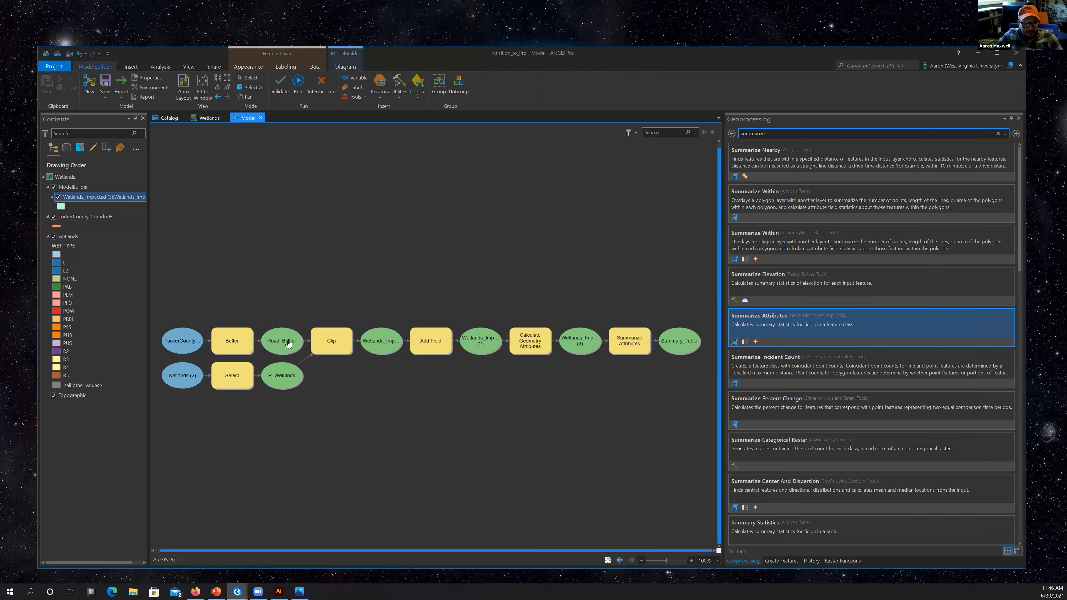
pyautogui.rightClick(287, 341)
pyautogui.click(314, 365)
pyautogui.rightClick(286, 372)
pyautogui.click(209, 118)
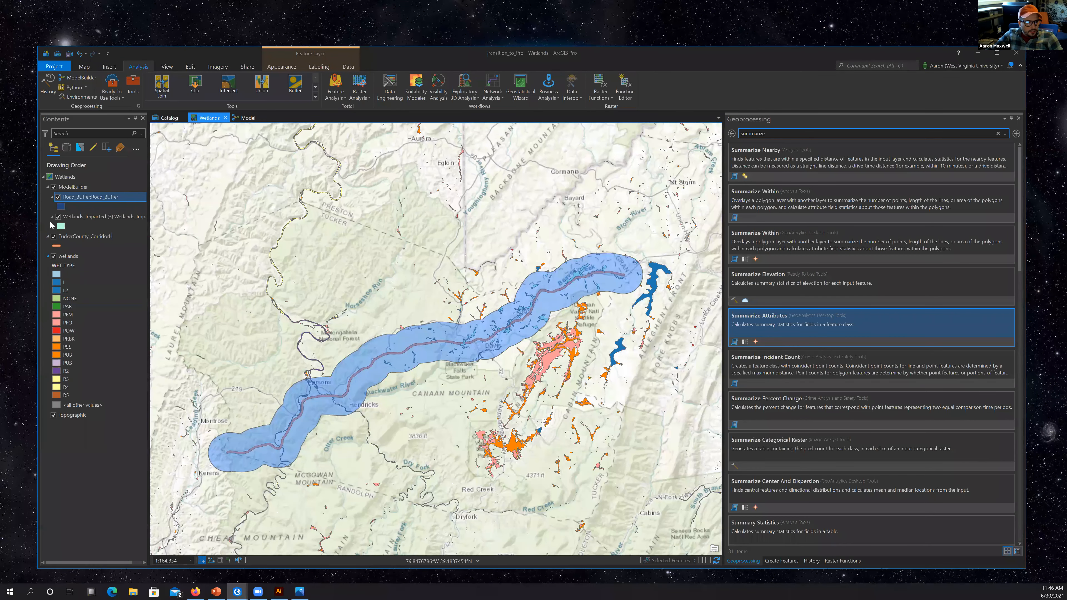
pyautogui.click(53, 256)
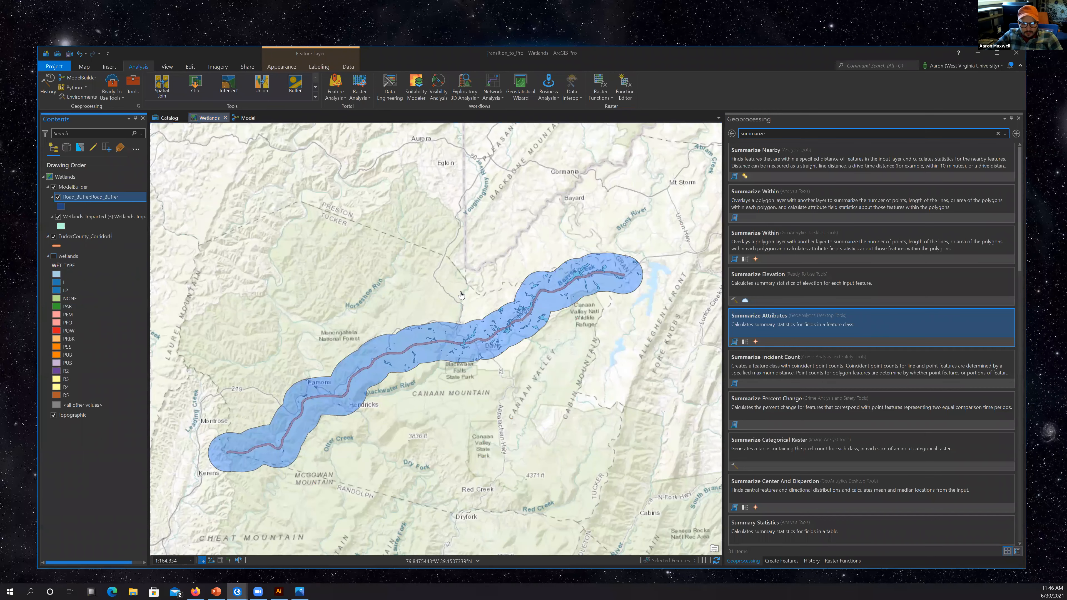
pyautogui.scroll(2, 509, 307)
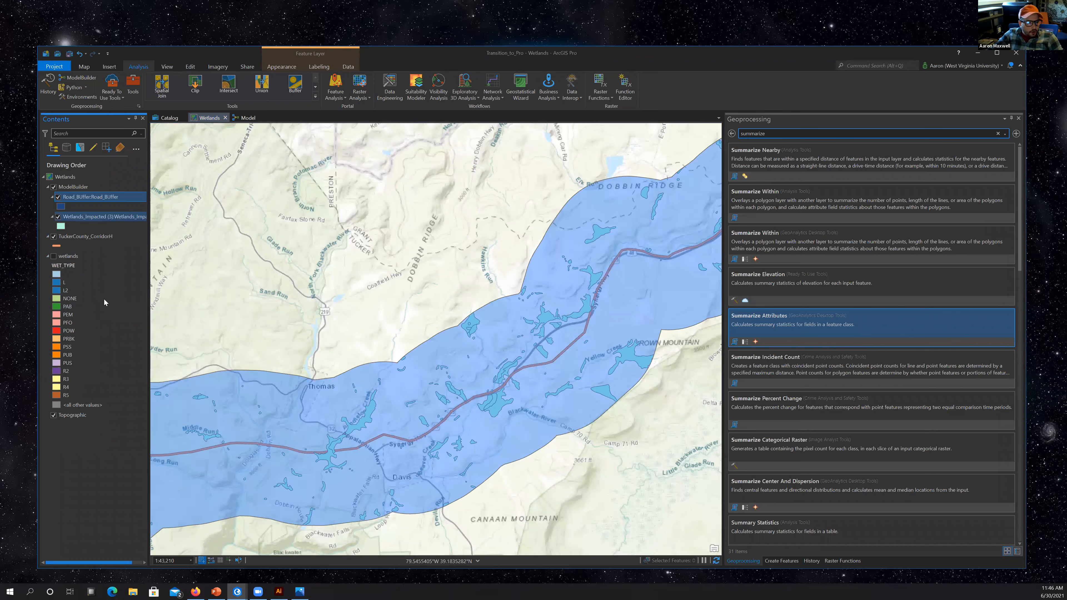
# Open the attribute table of the Wetlands_Impacted (3) layer and examine the hec values of the clipped wetlands.
pyautogui.rightClick(87, 222)
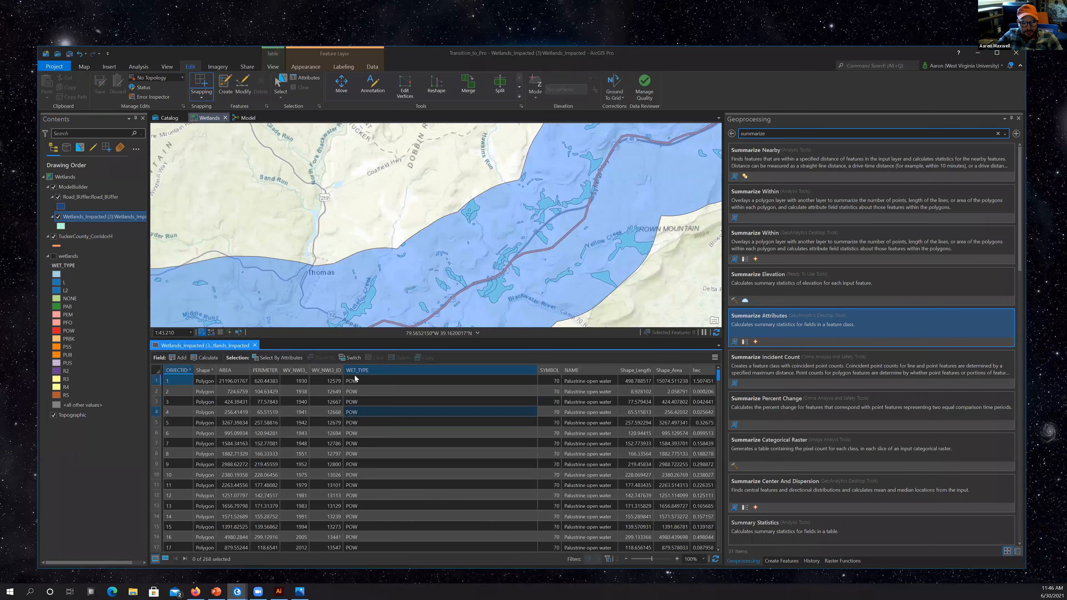
pyautogui.moveTo(719, 377); pyautogui.dragTo(720, 496)
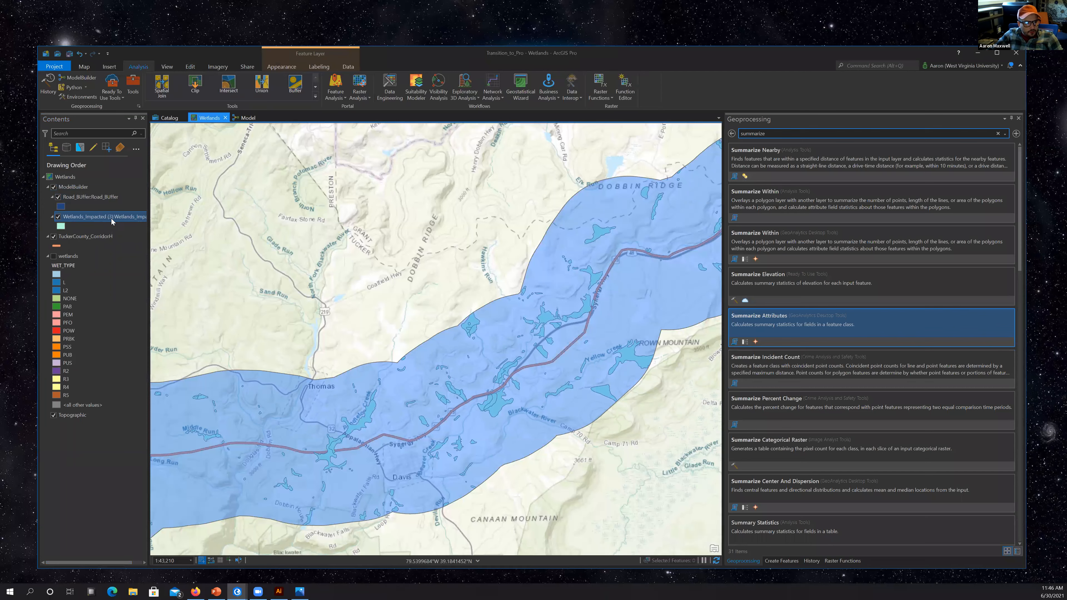
pyautogui.rightClick(112, 221)
pyautogui.click(134, 223)
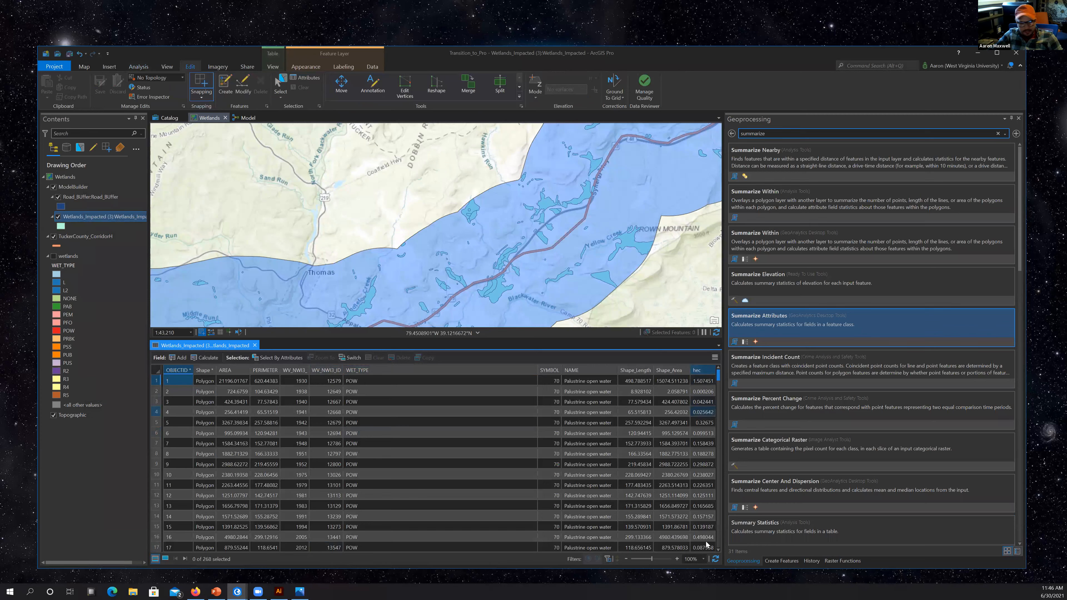
pyautogui.click(108, 273)
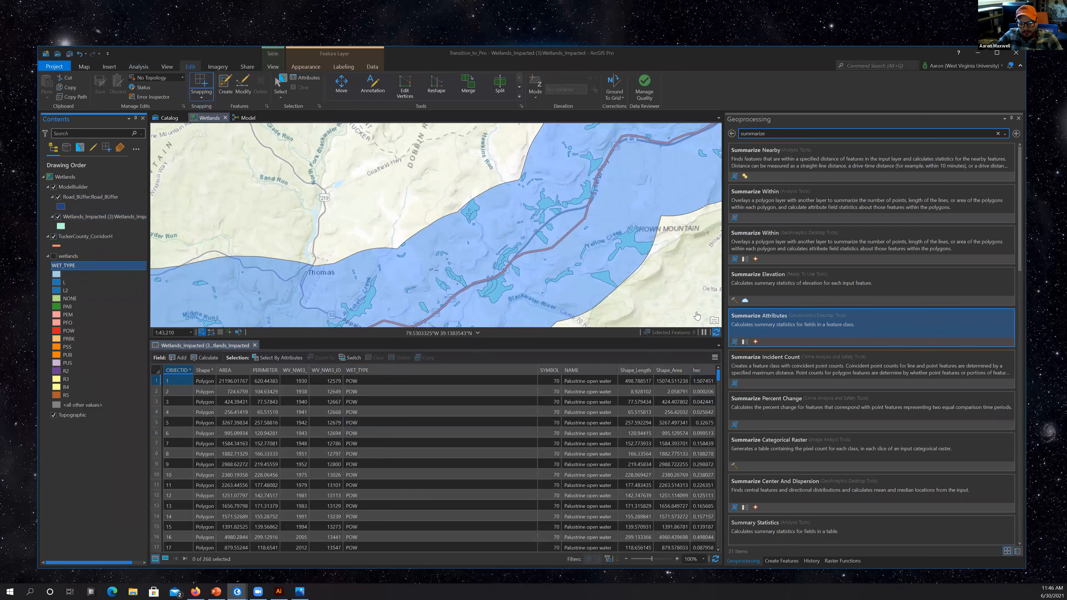
pyautogui.click(517, 300)
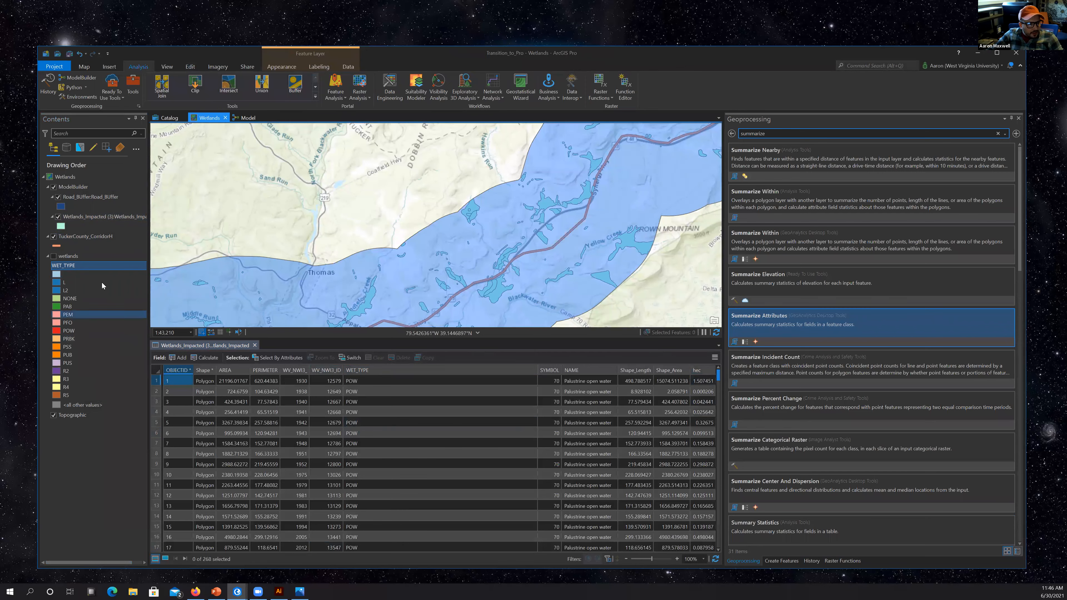
# Close the wetlands attribute table and add the model's Summary_Table output to the display.
pyautogui.click(249, 118)
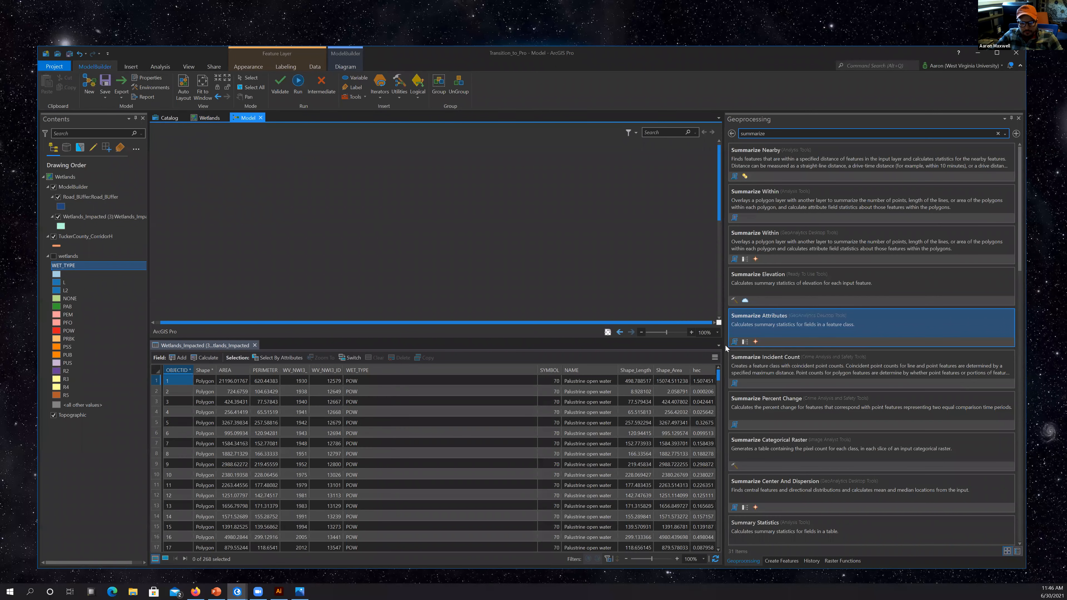
pyautogui.click(255, 345)
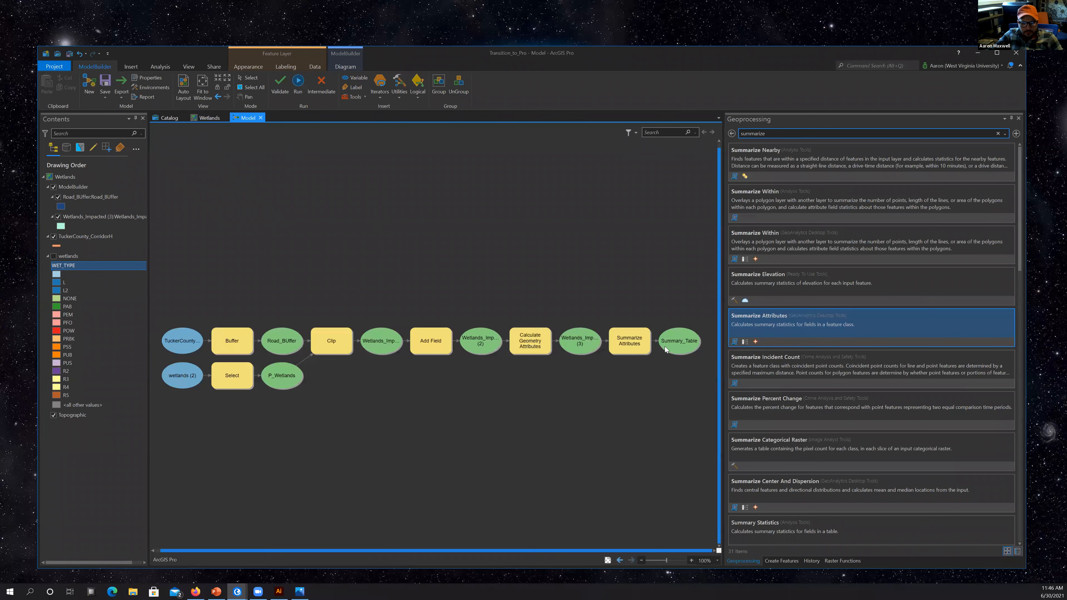
pyautogui.rightClick(678, 343)
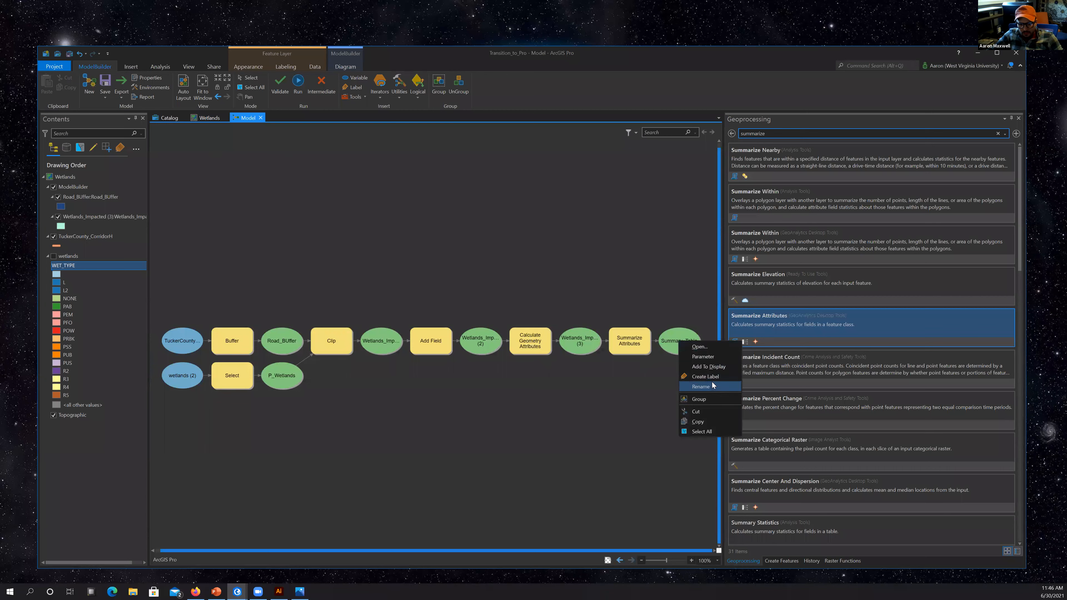
pyautogui.click(725, 369)
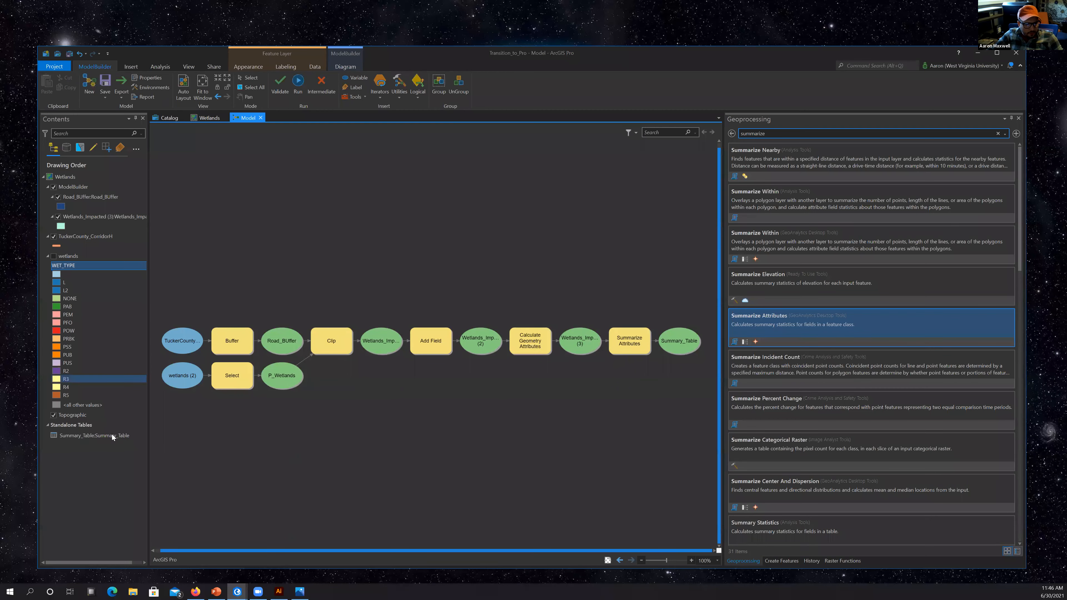
# Open the Summary_Table standalone table to read the summed hectares, and close it again.
pyautogui.click(112, 435)
pyautogui.rightClick(112, 434)
pyautogui.click(134, 234)
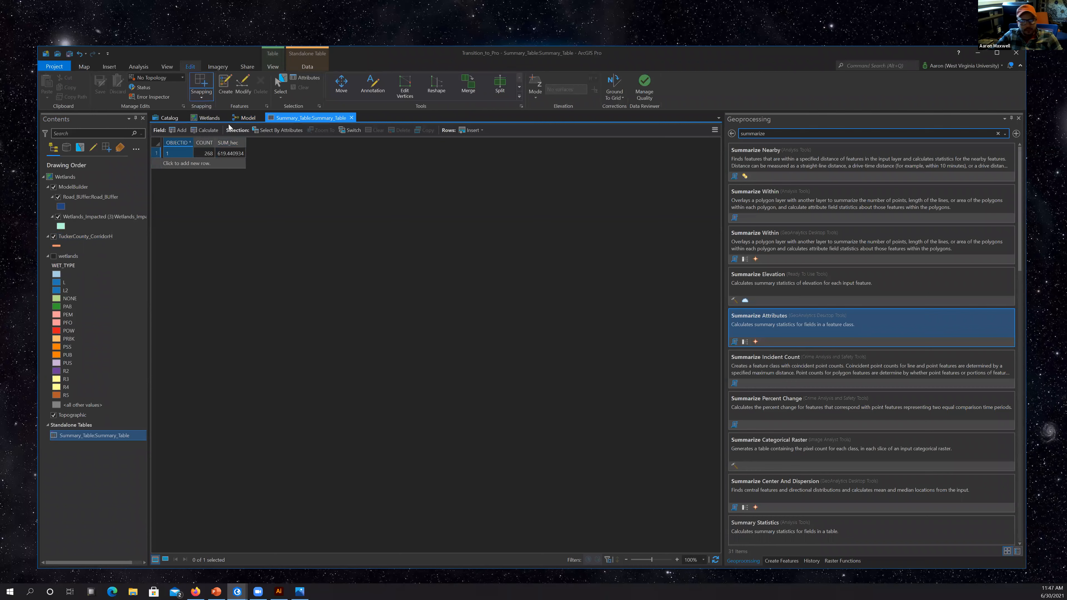
pyautogui.click(352, 118)
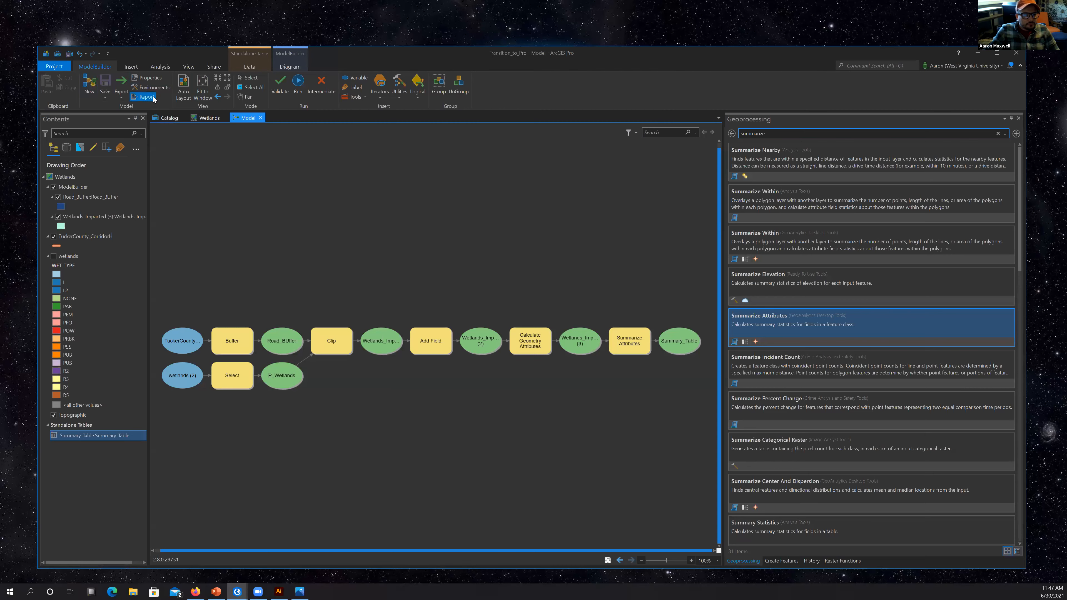
pyautogui.click(144, 97)
pyautogui.click(312, 118)
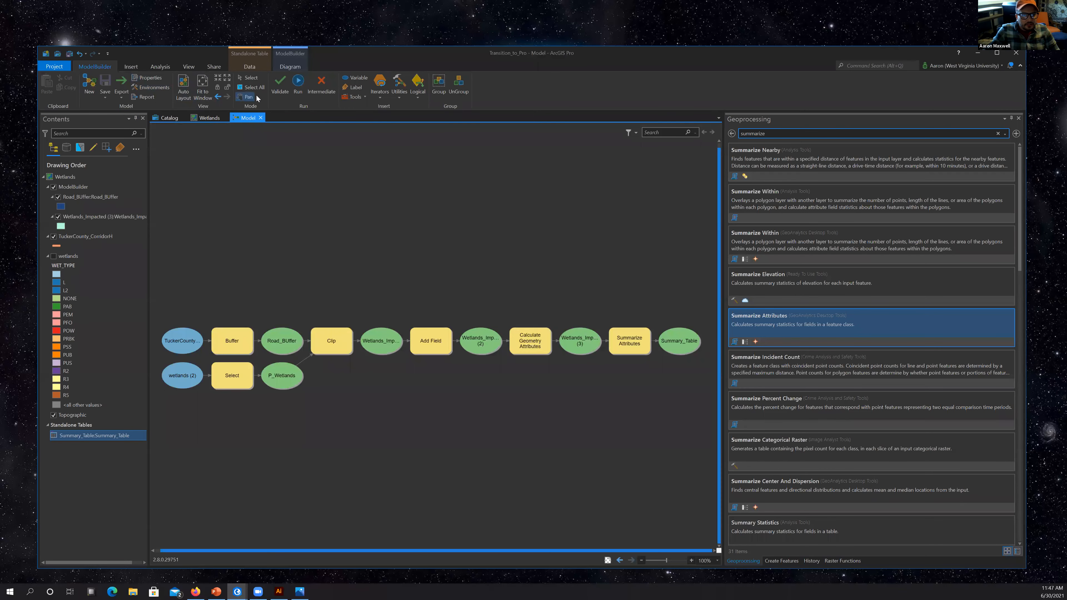
pyautogui.click(290, 66)
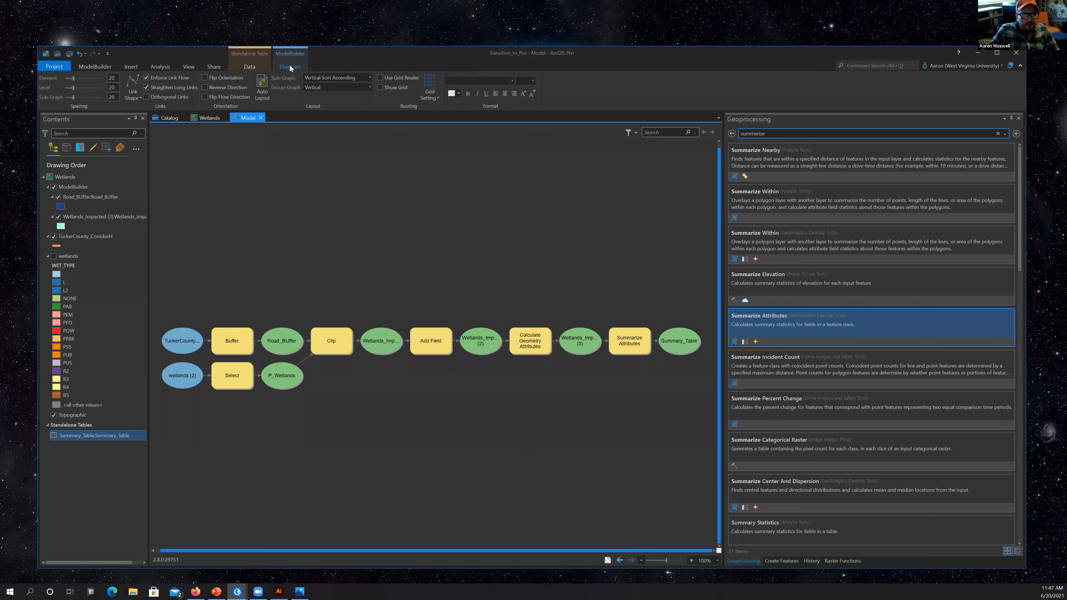
pyautogui.click(251, 65)
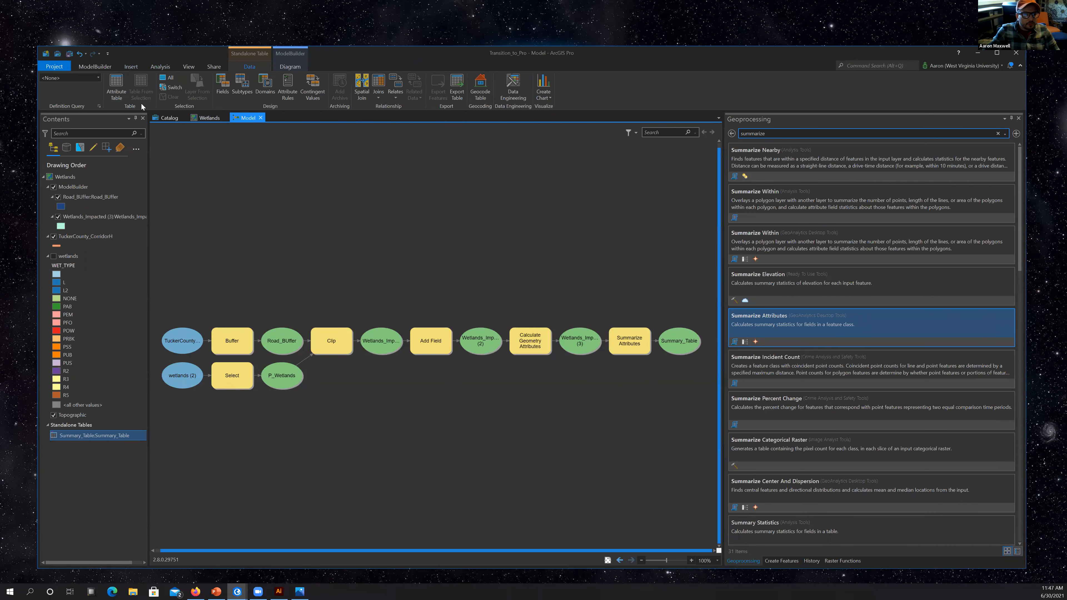
pyautogui.click(94, 68)
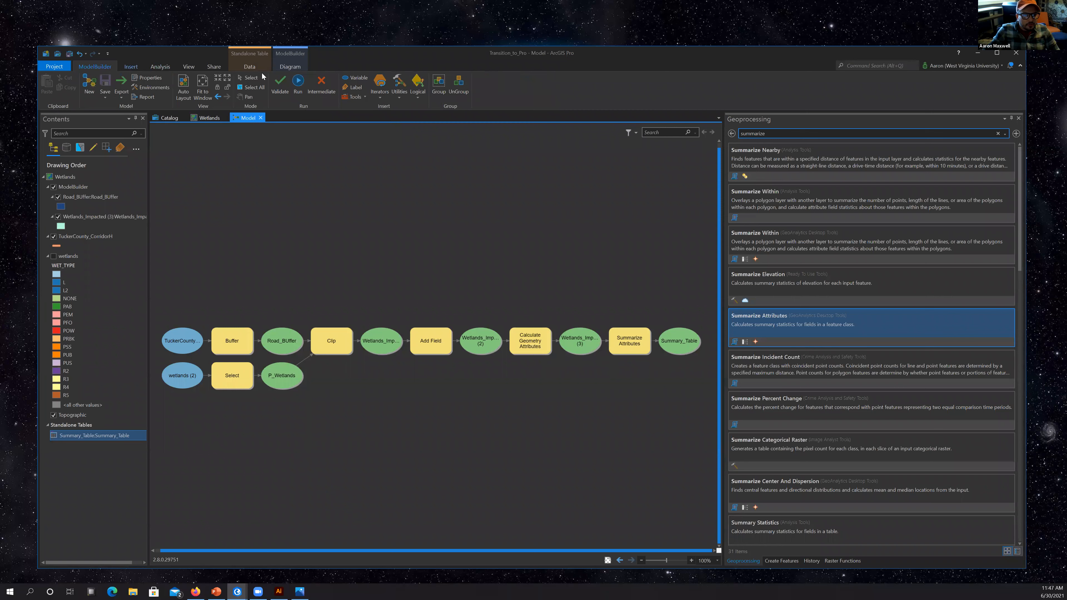
pyautogui.click(216, 69)
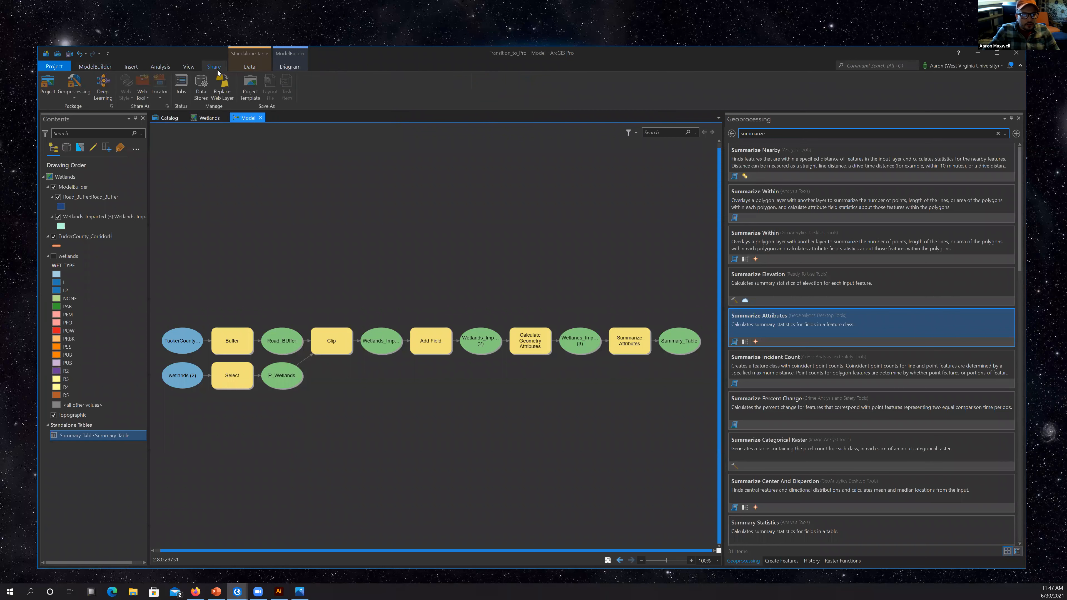
pyautogui.click(96, 68)
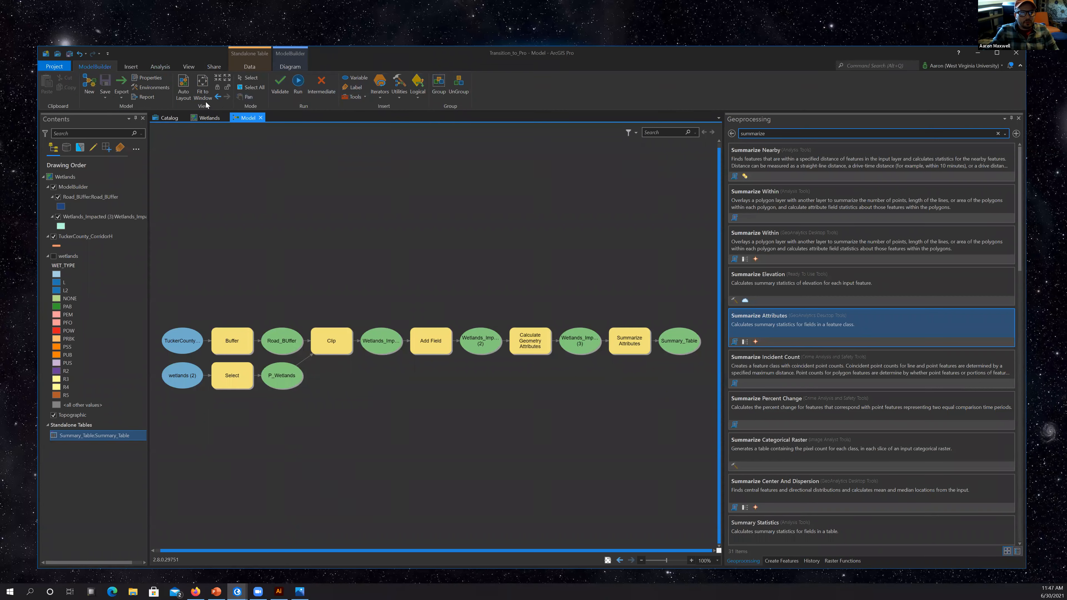
# Export the model diagram as the SVG graphic Model.svg to the Desktop, view the exported image, and close it.
pyautogui.click(121, 94)
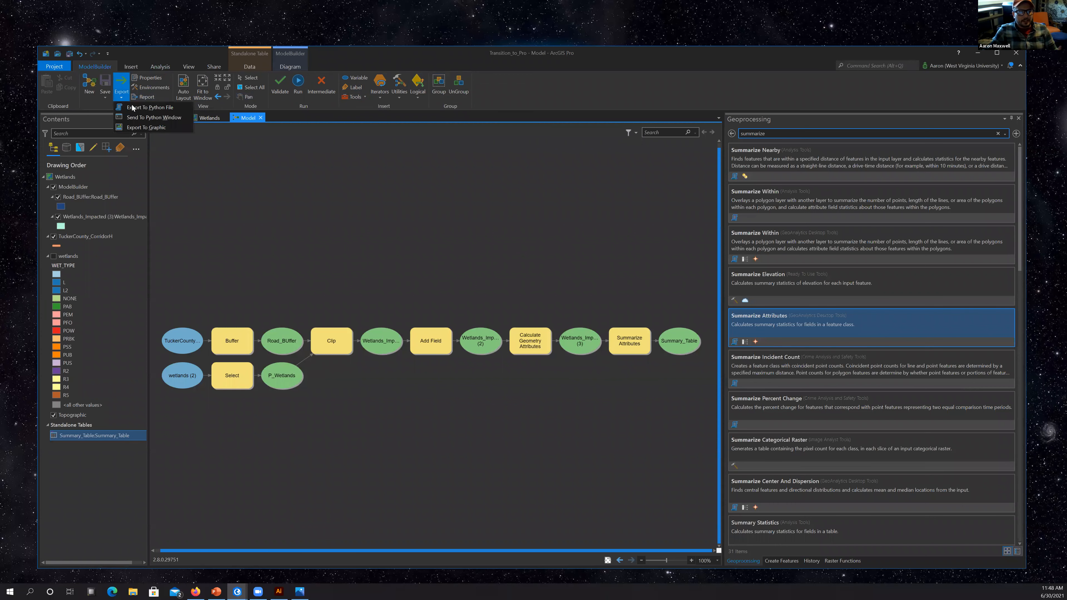
pyautogui.click(143, 127)
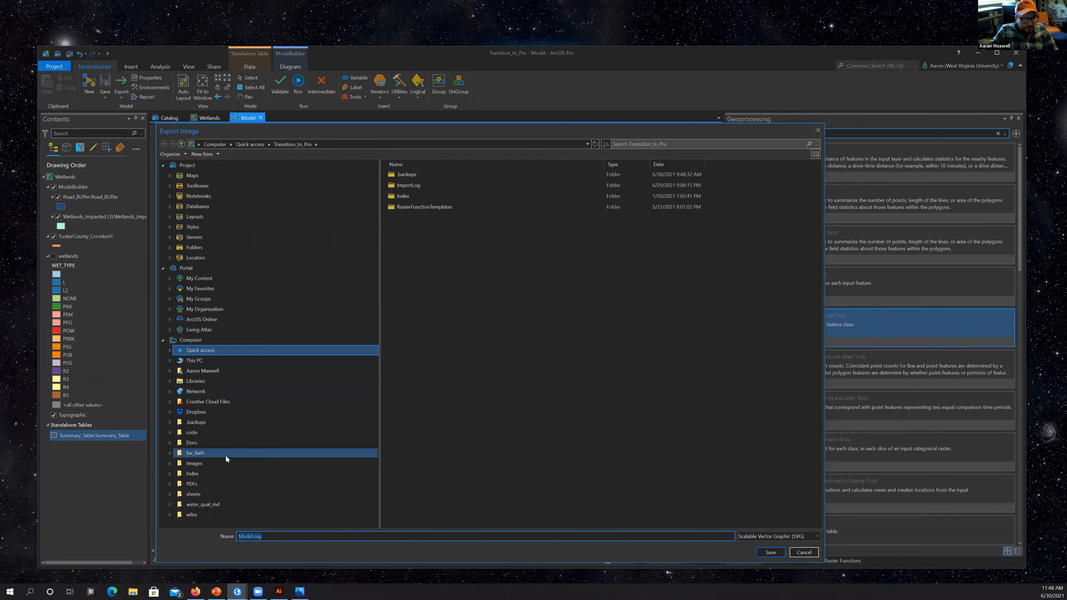
pyautogui.click(170, 371)
pyautogui.scroll(-2, 230, 423)
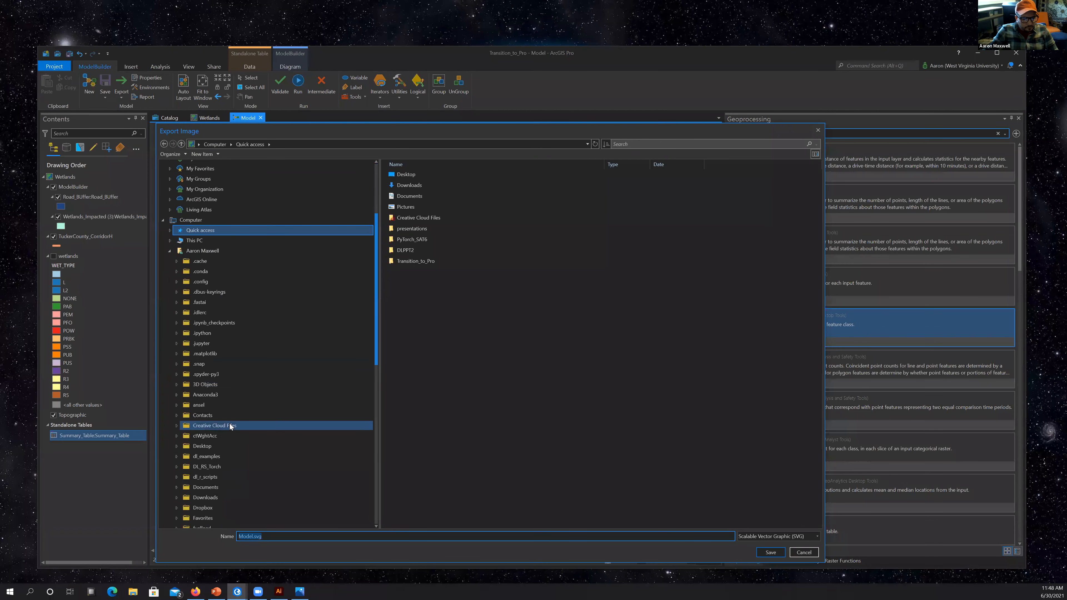
pyautogui.click(219, 445)
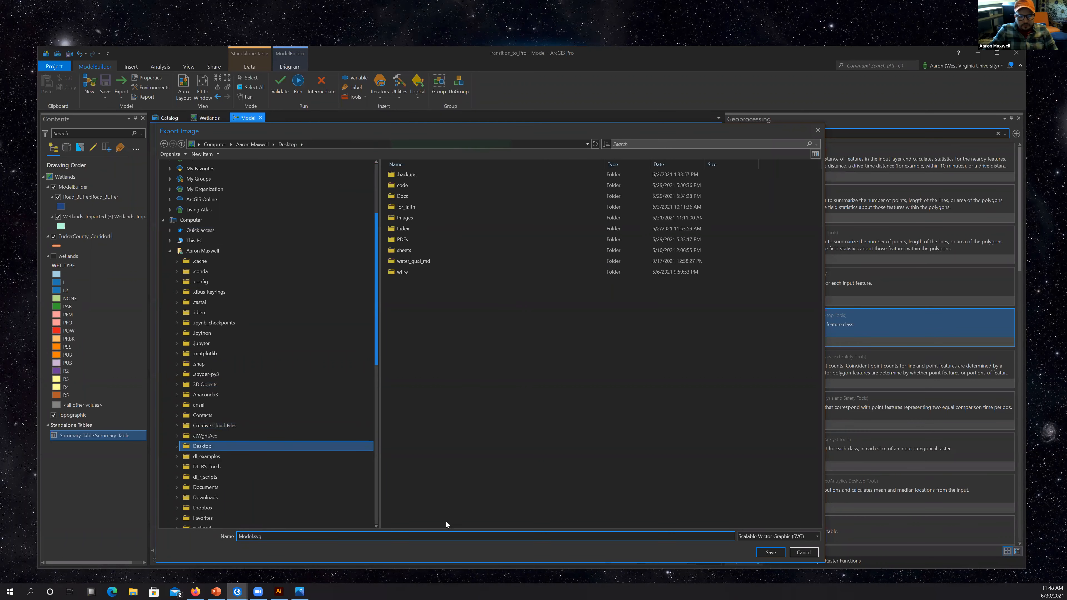
pyautogui.click(777, 553)
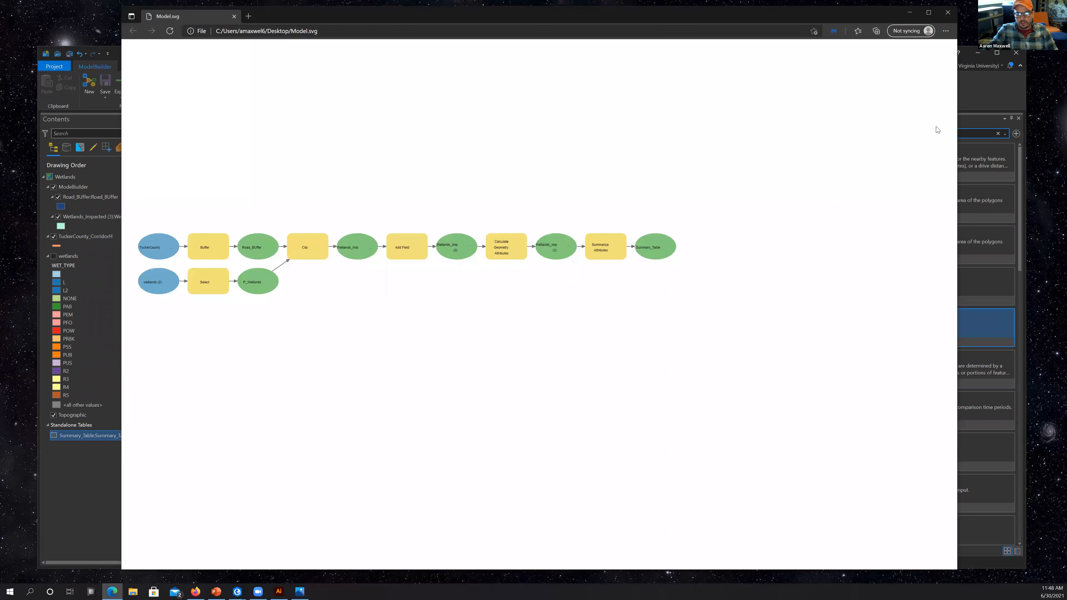
pyautogui.click(946, 16)
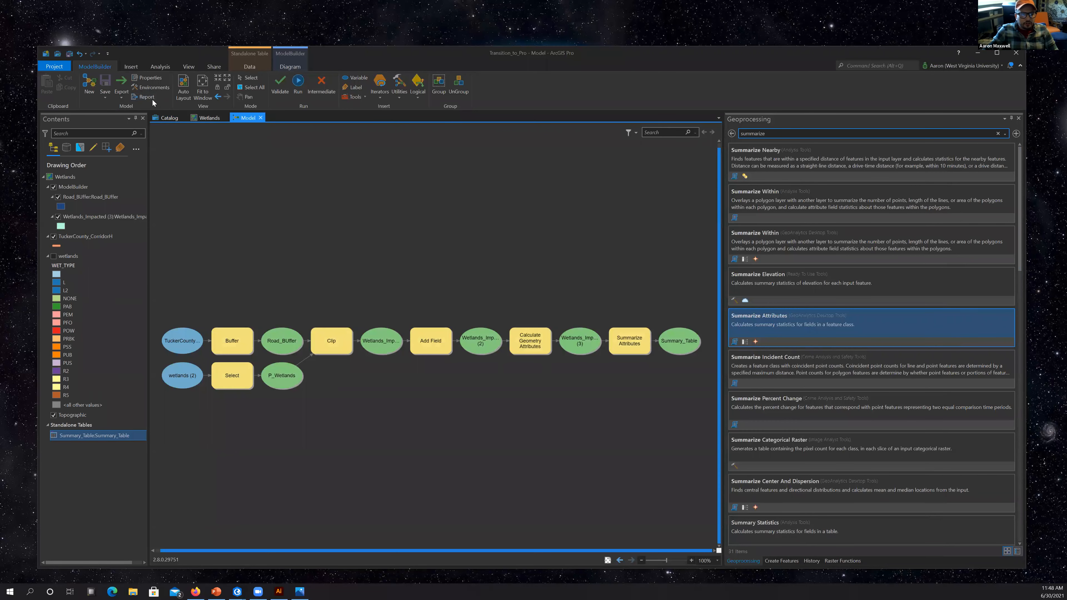
# Export the model as the Python script Model.py to the Desktop, review the generated code, and close the file.
pyautogui.click(117, 95)
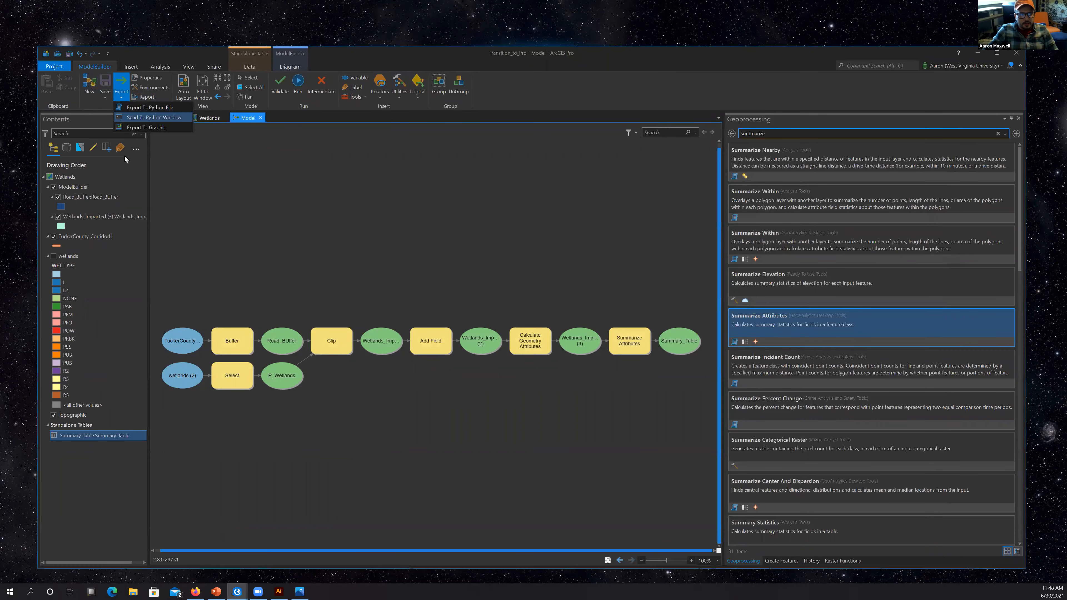
pyautogui.click(167, 109)
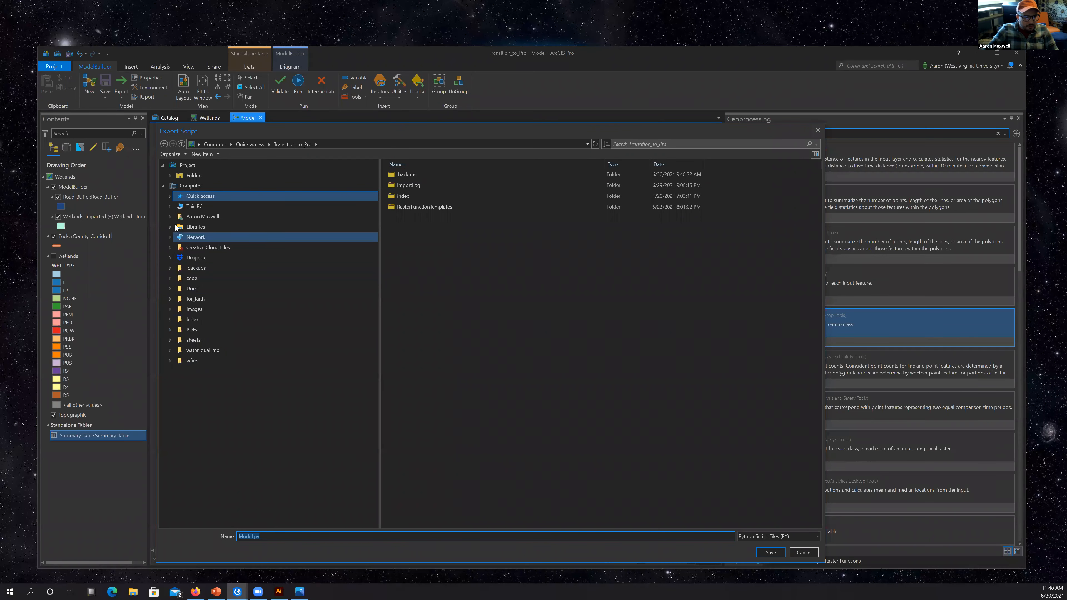
pyautogui.click(170, 216)
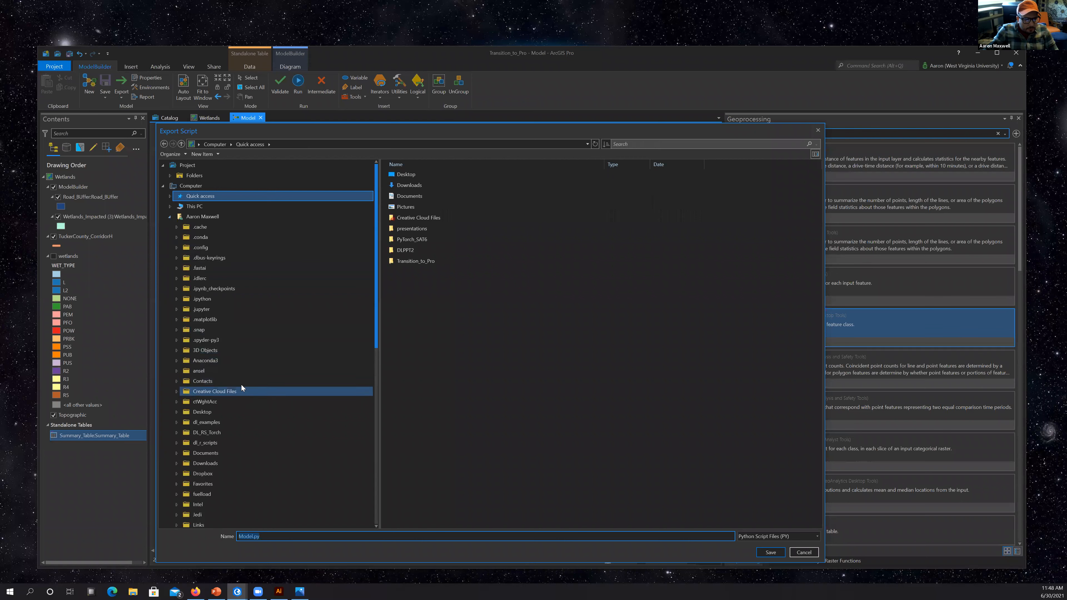
pyautogui.scroll(-2, 236, 336)
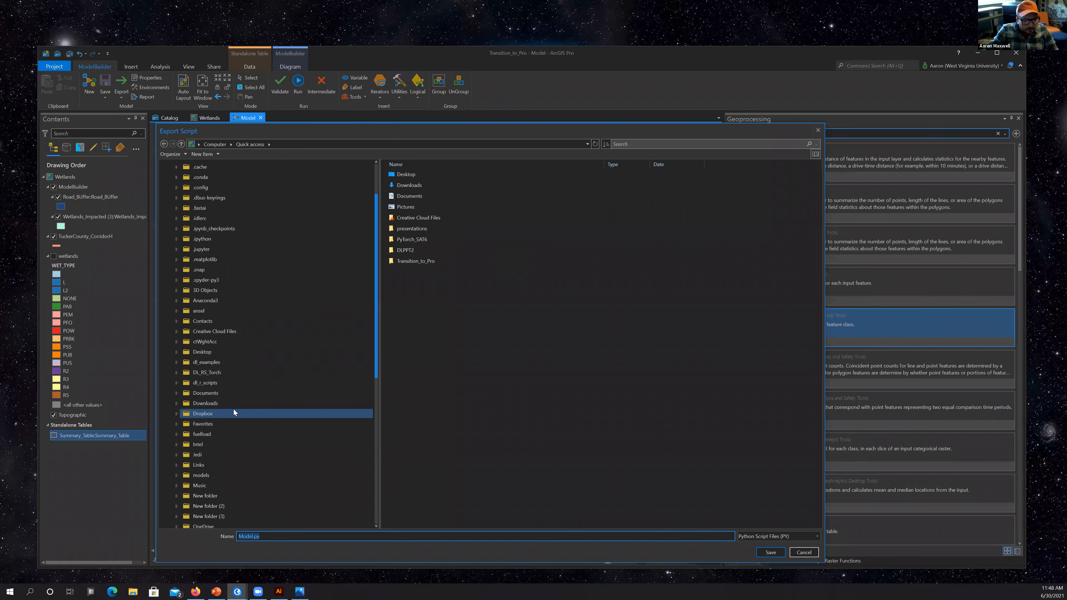
pyautogui.click(189, 352)
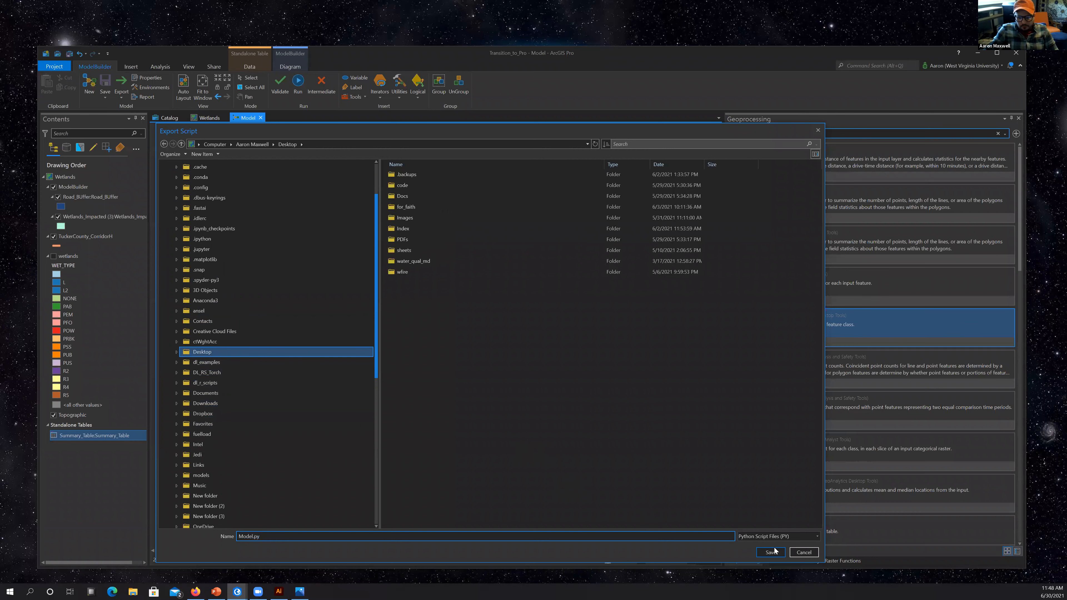
pyautogui.click(782, 552)
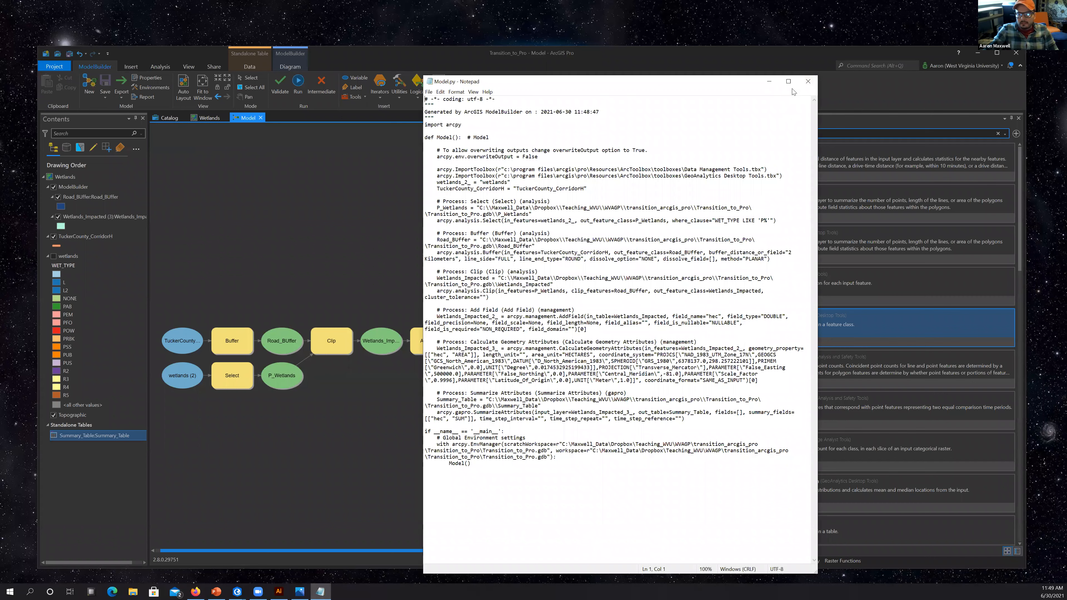
pyautogui.click(813, 85)
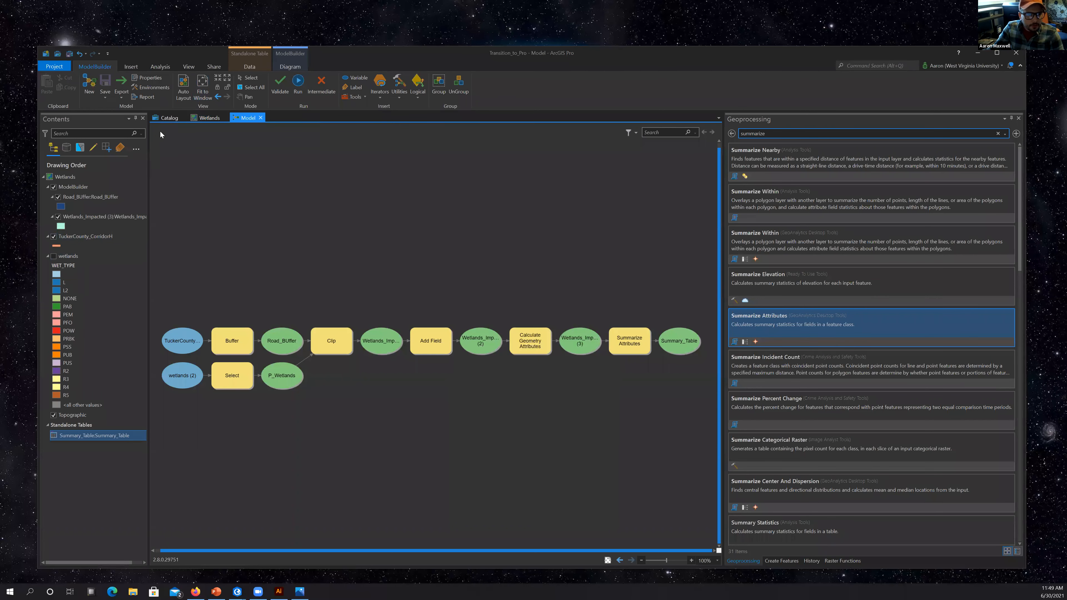
# Look up the saved model inside the project's Transition_to_Pro.tbx toolbox and return to the toolbox list.
pyautogui.click(165, 118)
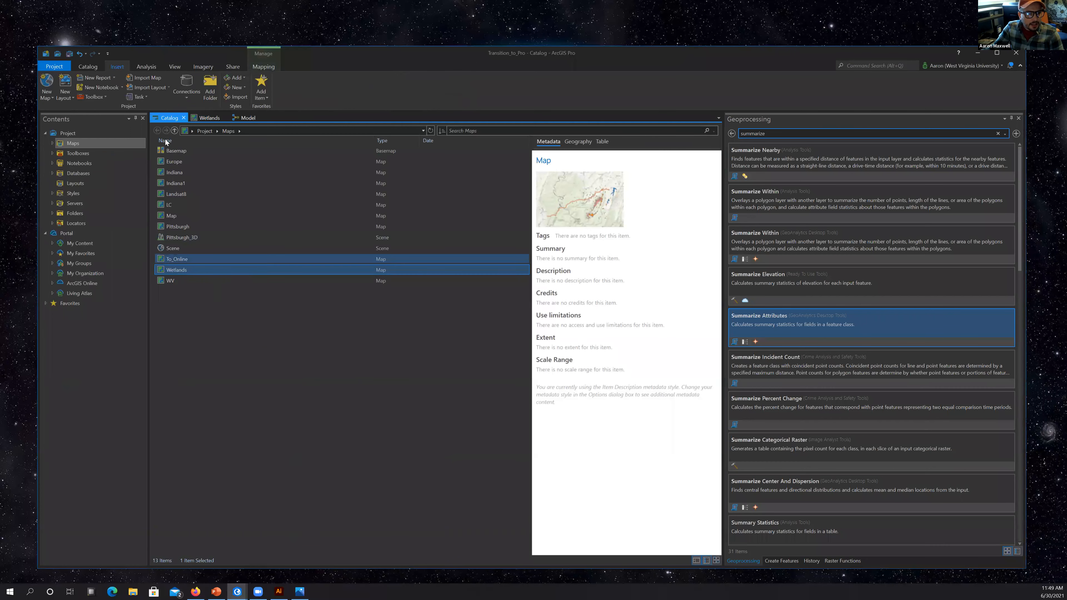
pyautogui.click(207, 131)
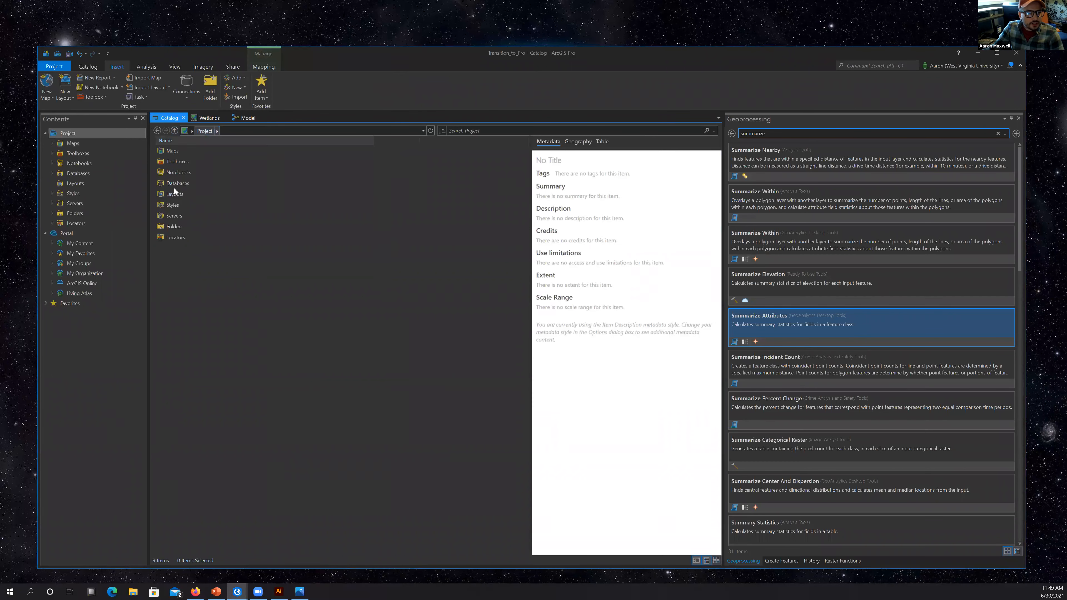
pyautogui.doubleClick(178, 163)
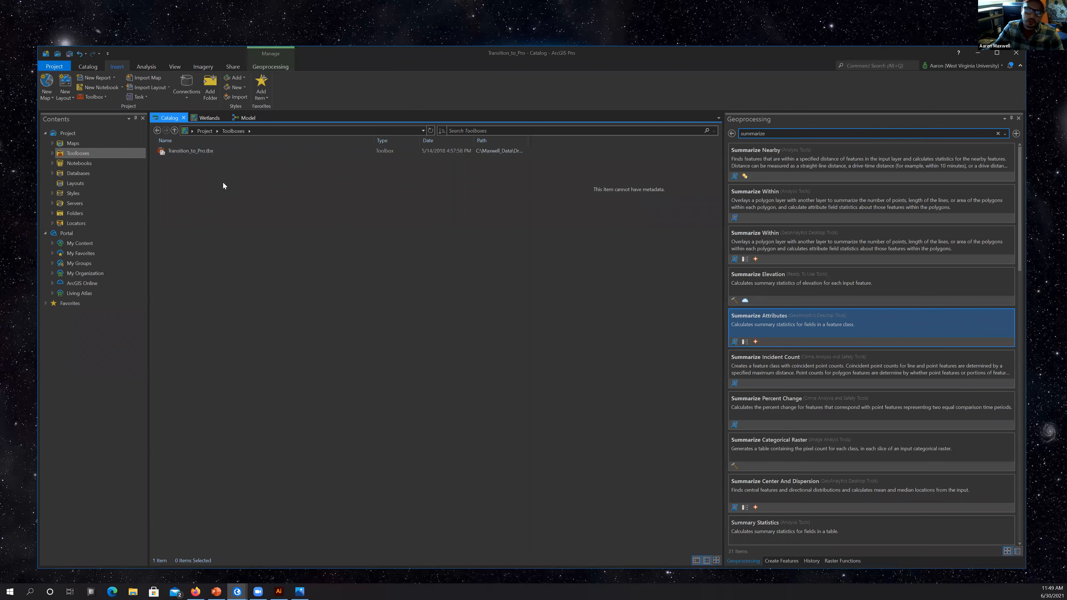
pyautogui.doubleClick(183, 150)
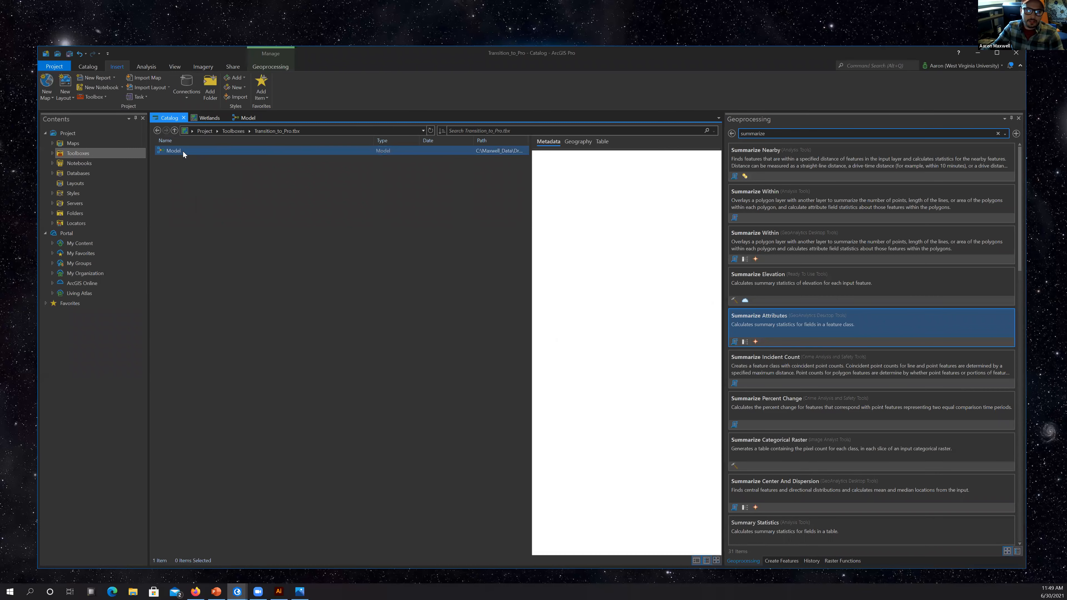
pyautogui.click(158, 131)
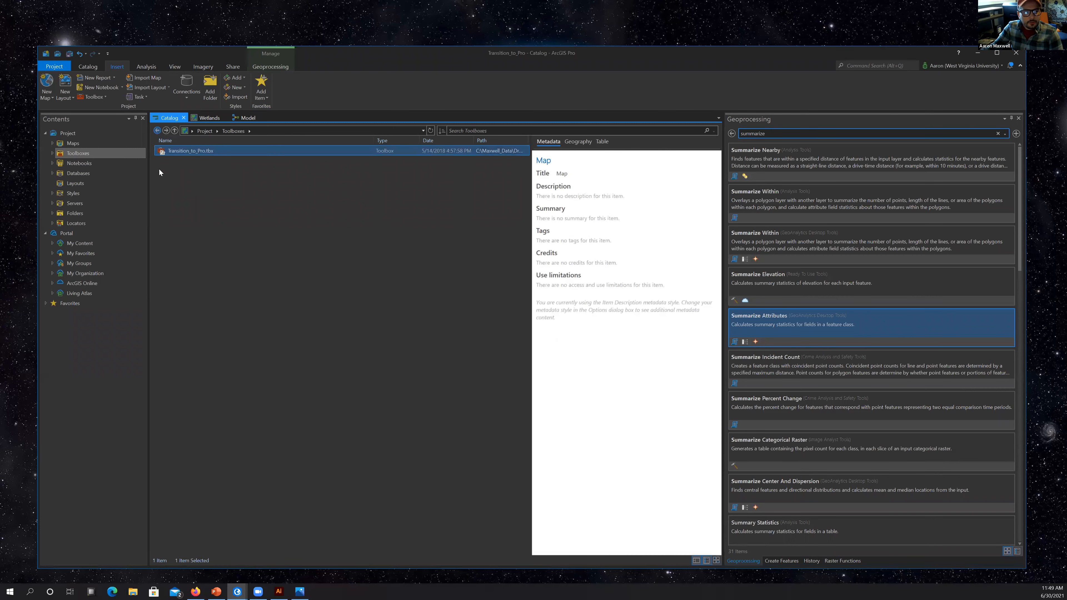
pyautogui.rightClick(183, 190)
pyautogui.click(207, 194)
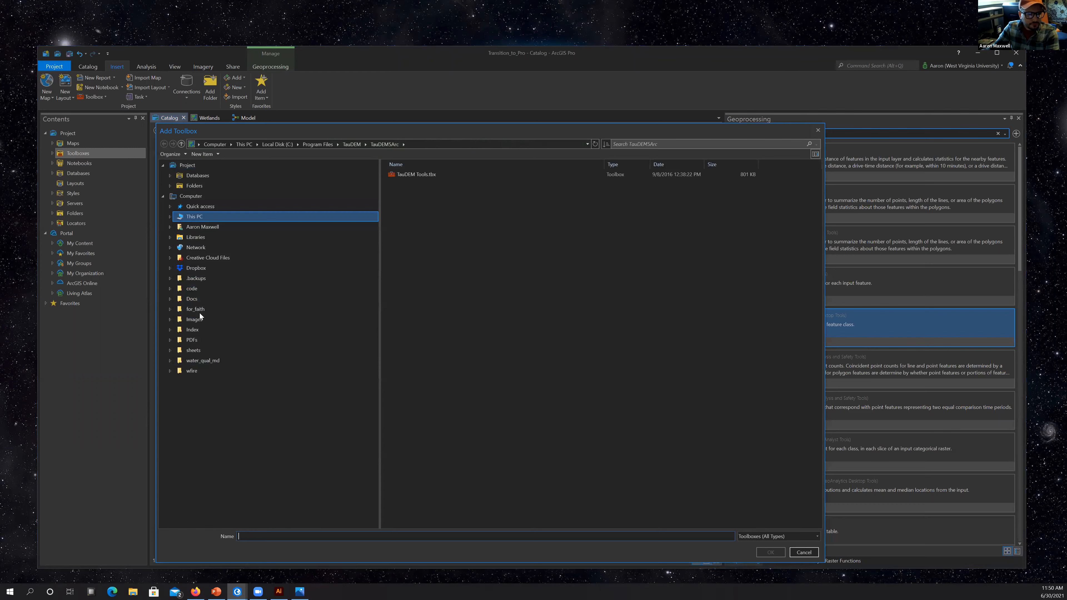
pyautogui.click(192, 216)
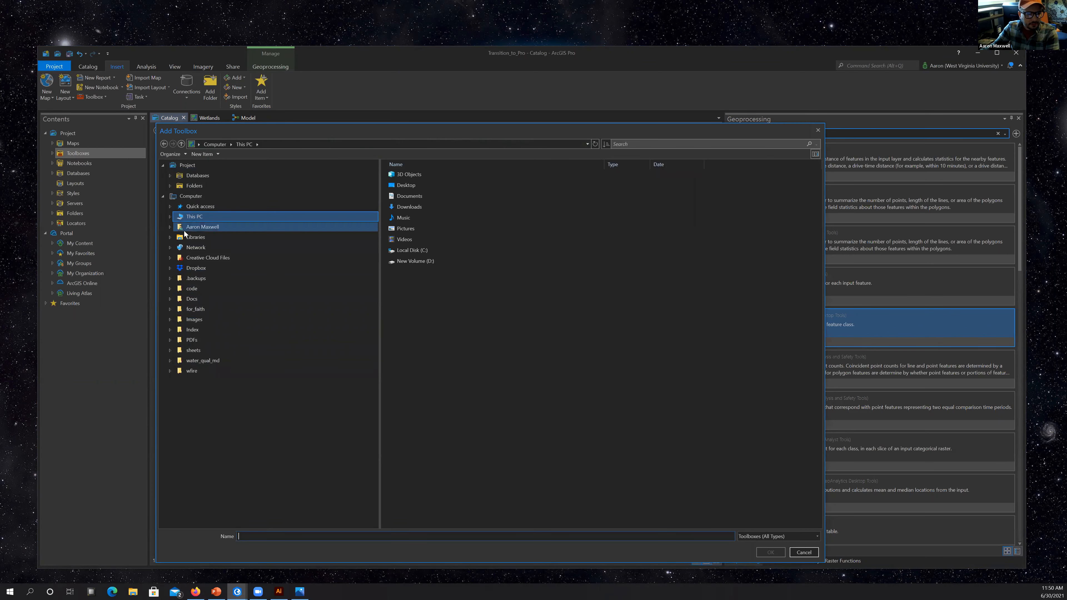
pyautogui.click(415, 263)
pyautogui.doubleClick(409, 261)
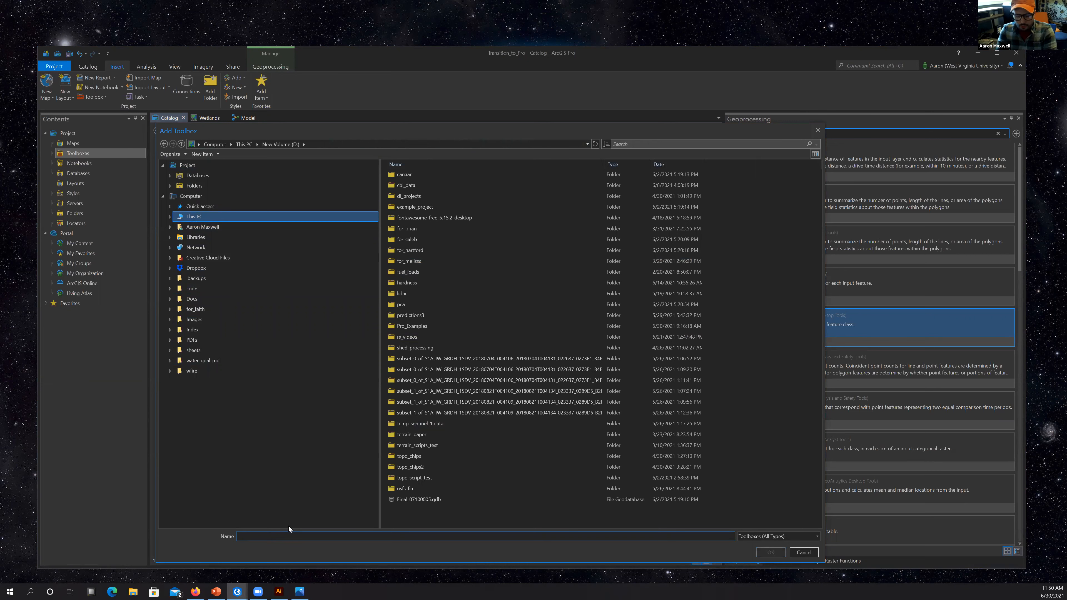
pyautogui.write('exam')
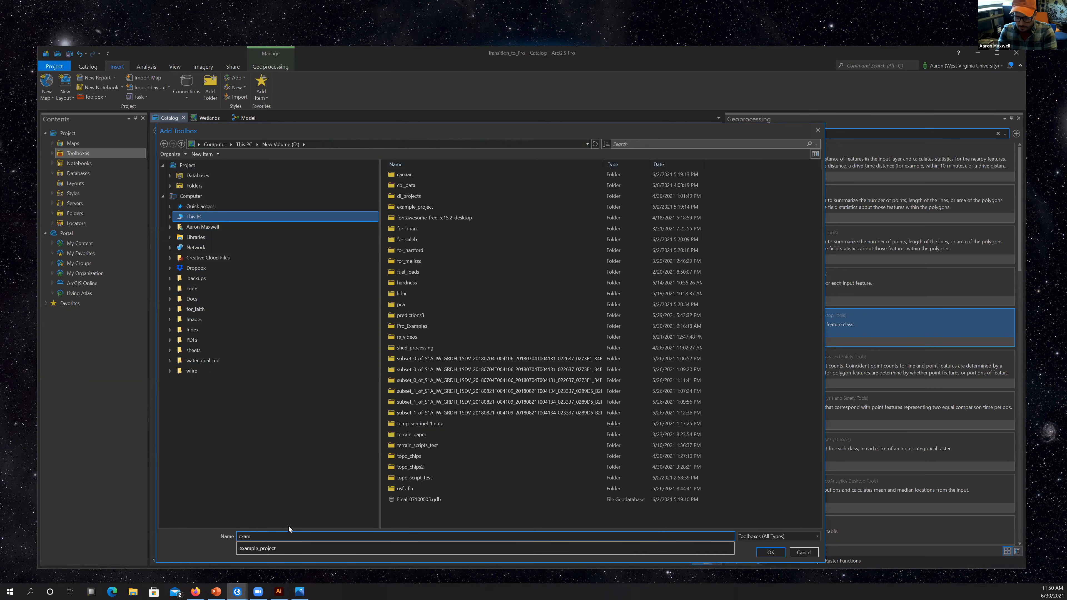
pyautogui.write('ple_TB')
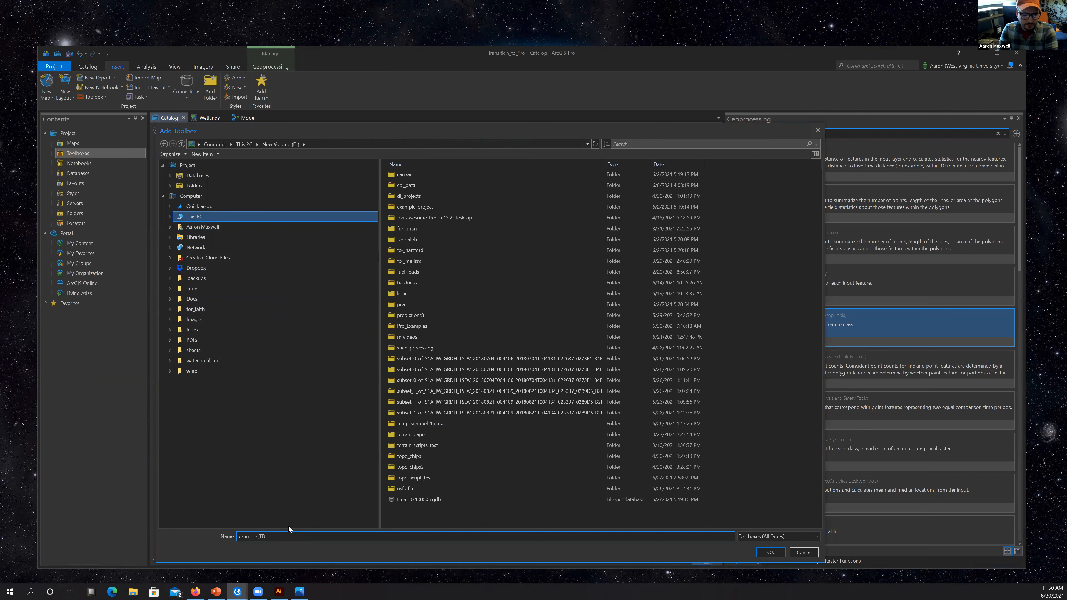
pyautogui.write('bn')
pyautogui.click(770, 553)
pyautogui.click(565, 318)
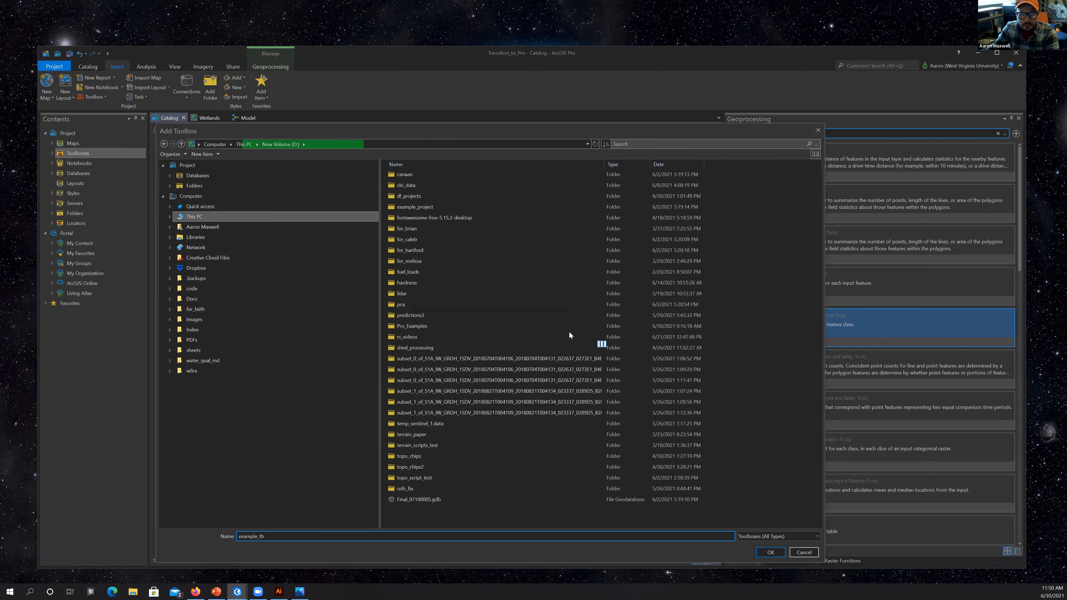
pyautogui.press('Escape')
# Create a new toolbox named second_tb in the Transition_to_Pro project folder.
pyautogui.rightClick(228, 192)
pyautogui.click(258, 205)
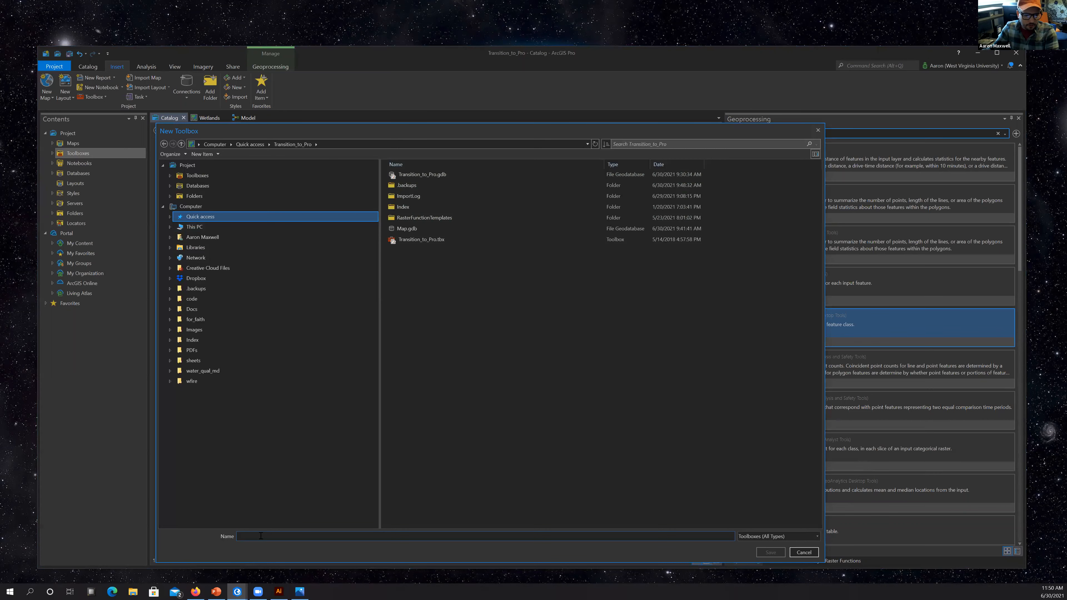
pyautogui.write('second_tb')
pyautogui.click(771, 553)
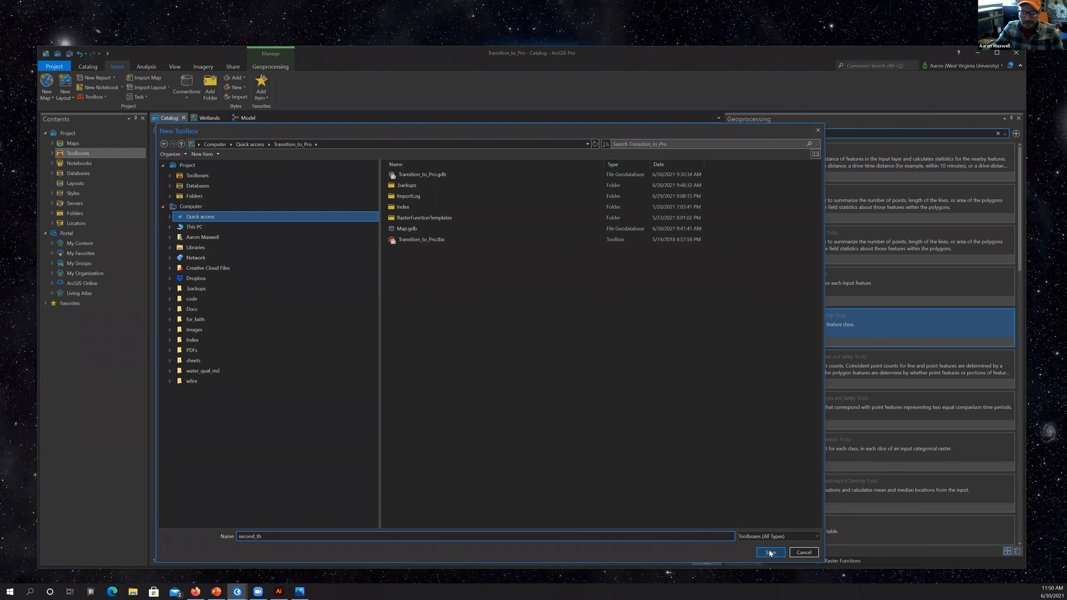
pyautogui.click(176, 152)
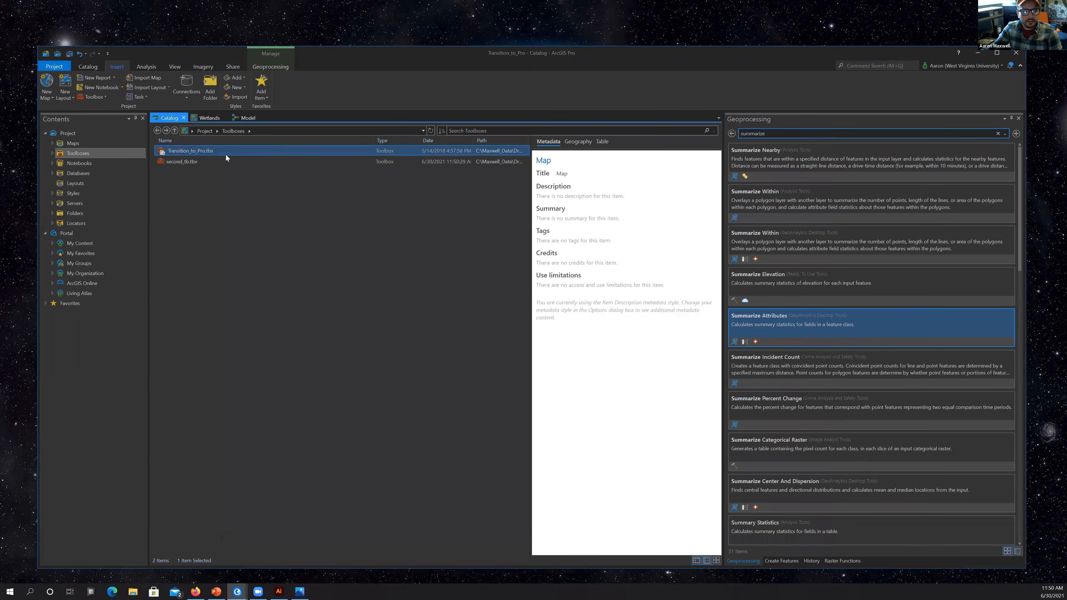
pyautogui.click(181, 163)
# Save a copy of the open model as wetland_model in the second_tb toolbox.
pyautogui.click(246, 118)
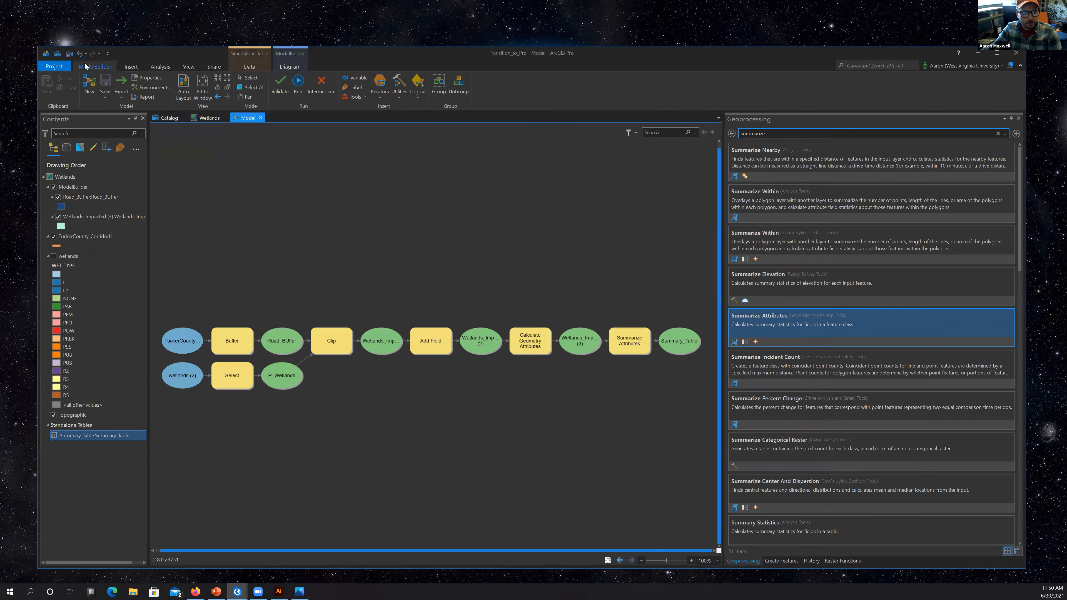
pyautogui.click(104, 97)
pyautogui.click(117, 120)
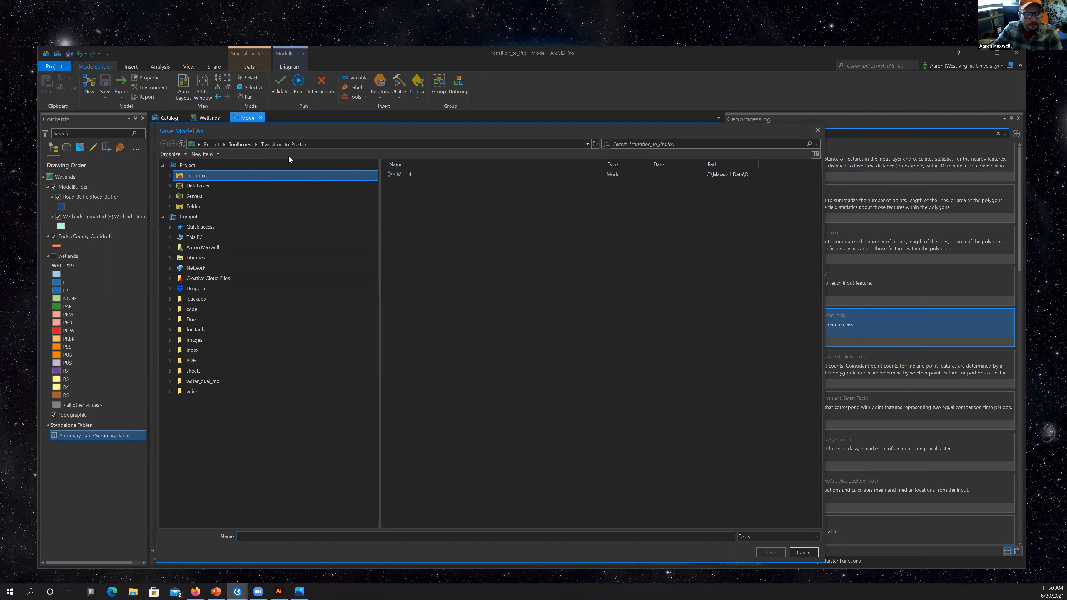
pyautogui.click(240, 145)
pyautogui.doubleClick(393, 185)
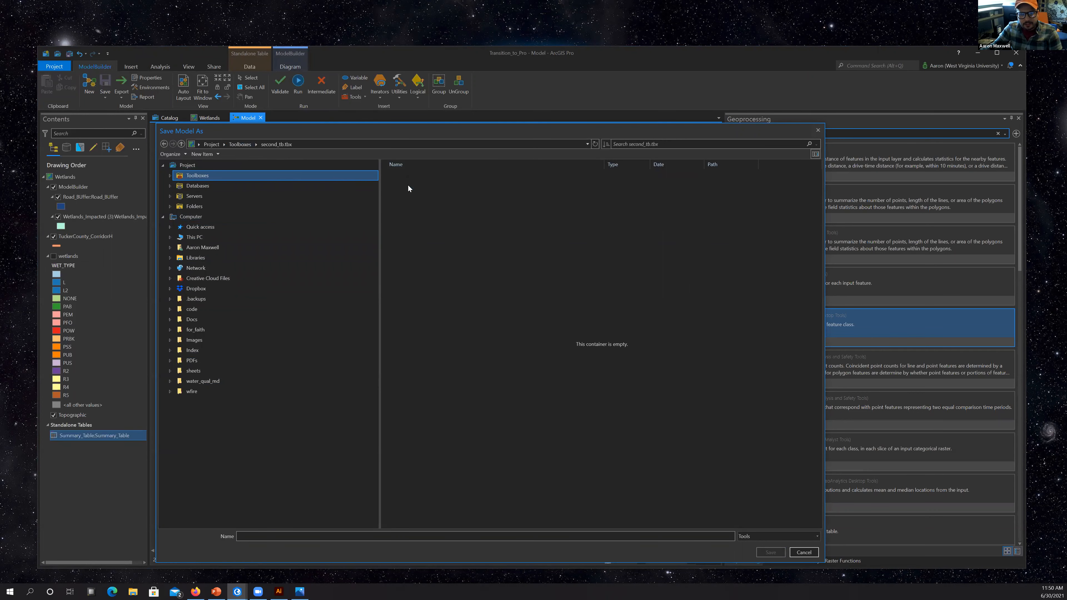
pyautogui.click(315, 534)
pyautogui.write('wet')
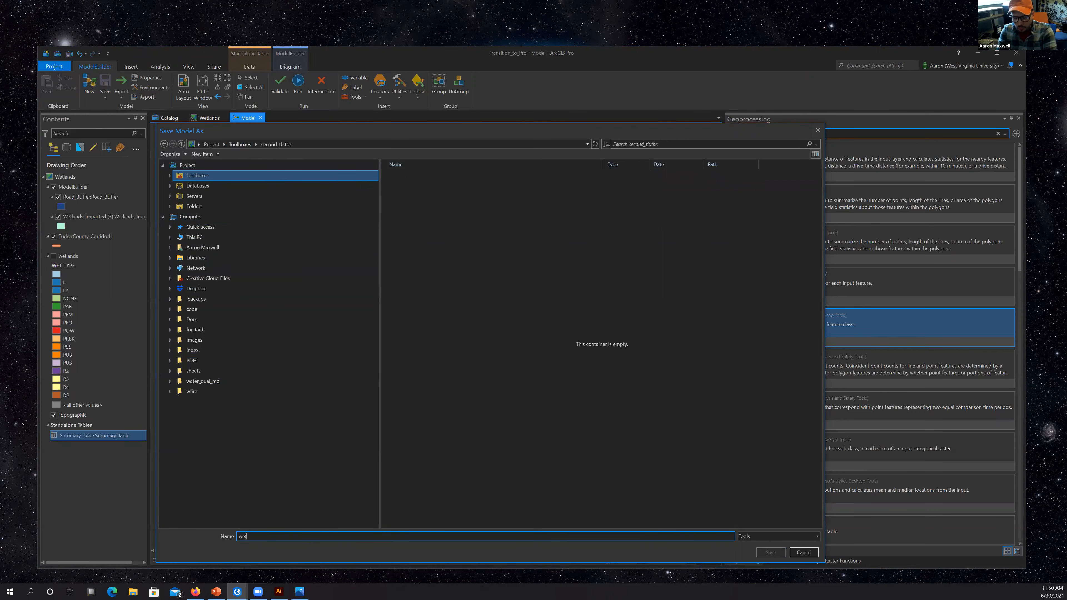
pyautogui.write('land_model')
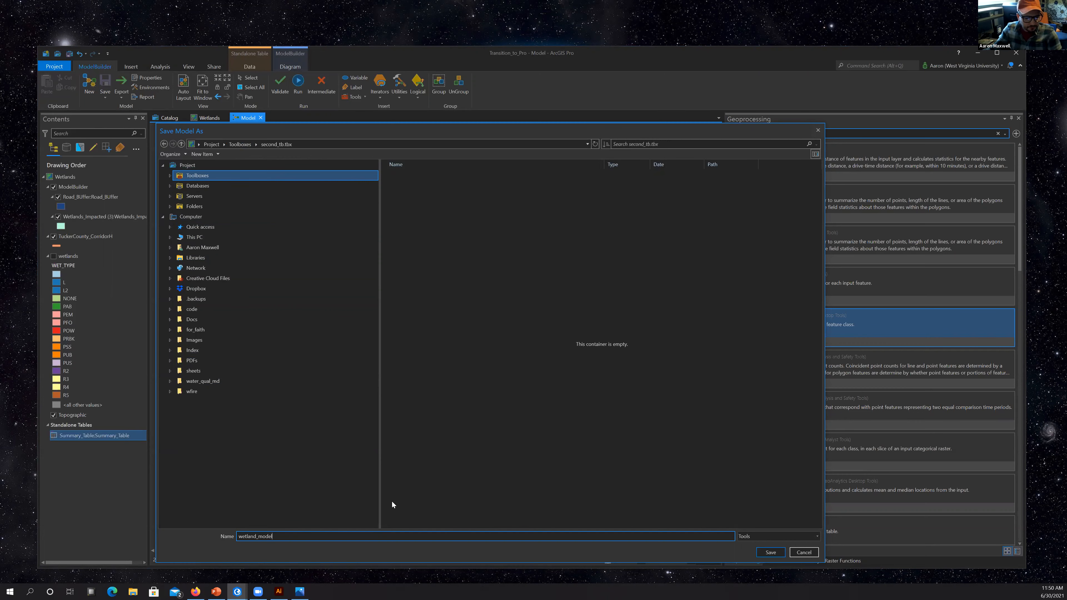
pyautogui.click(771, 554)
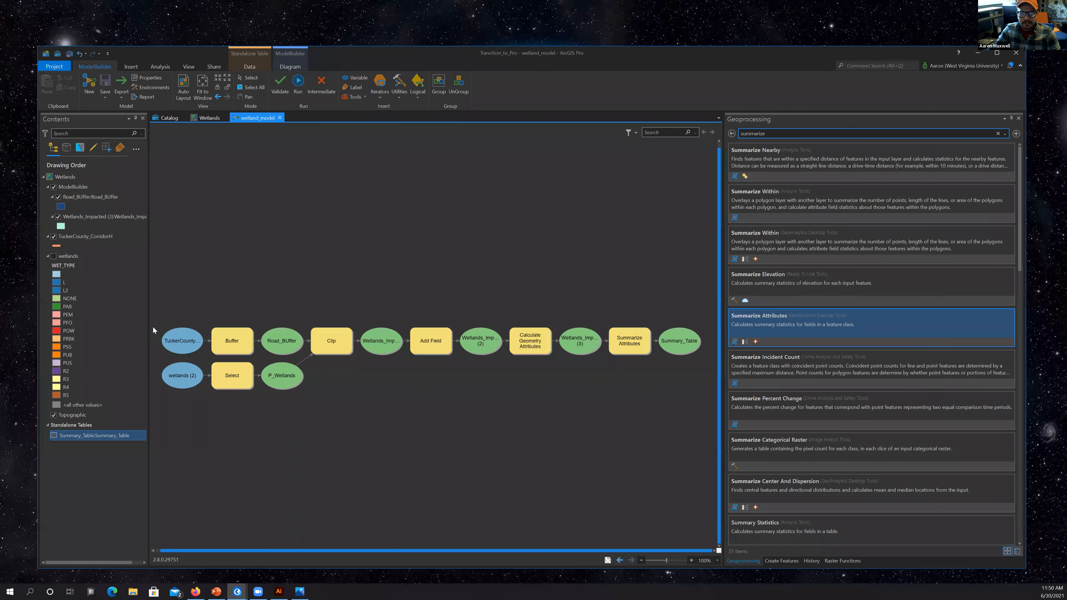
# Mark the Tucker County corridor and wetlands (2) input variables as model parameters.
pyautogui.rightClick(181, 345)
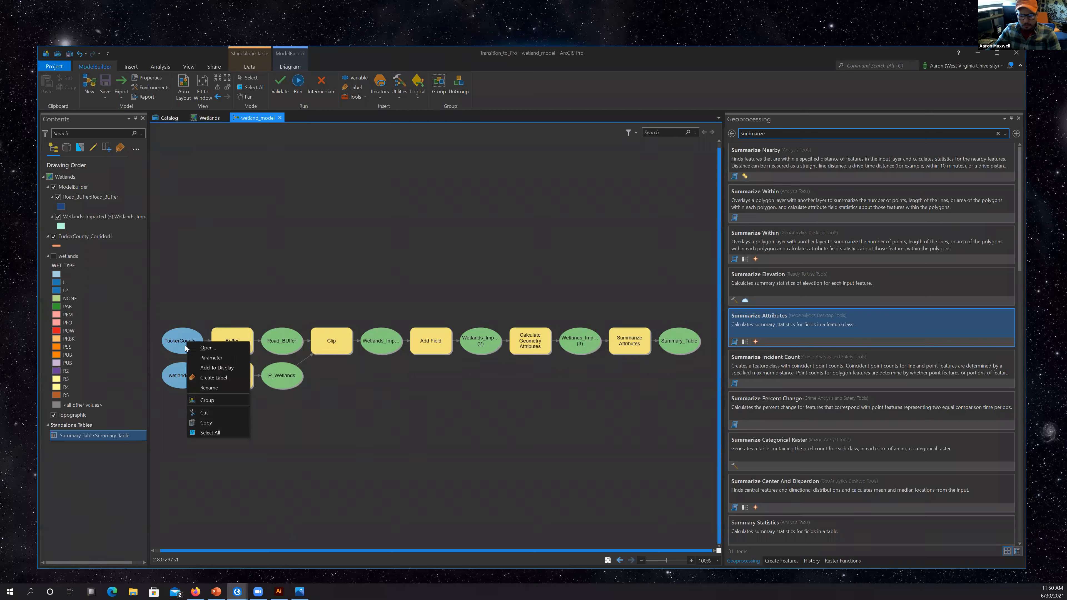
pyautogui.click(213, 357)
pyautogui.rightClick(187, 379)
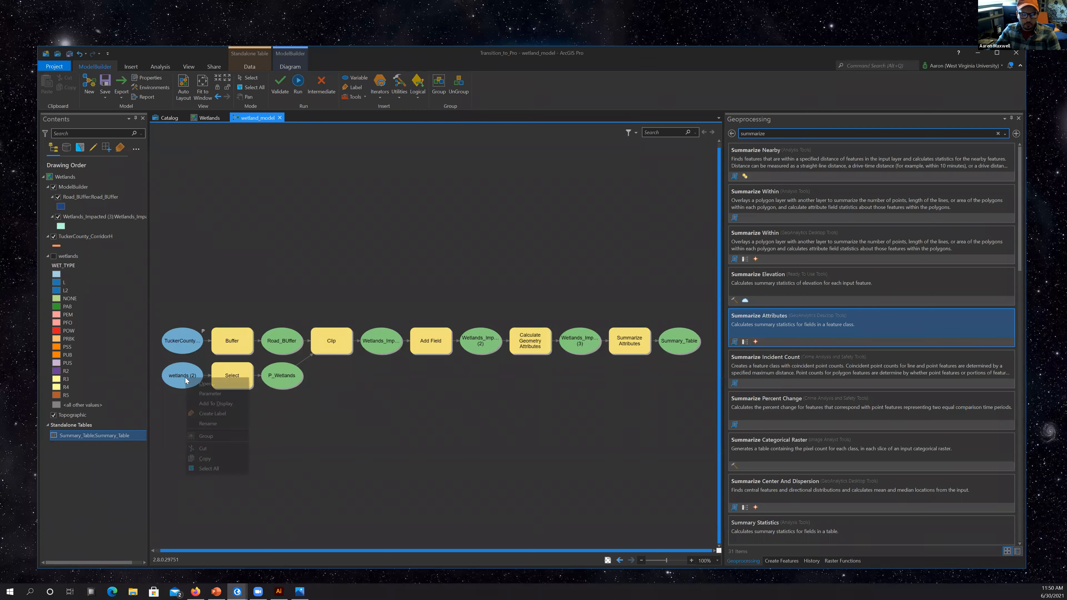
pyautogui.click(210, 393)
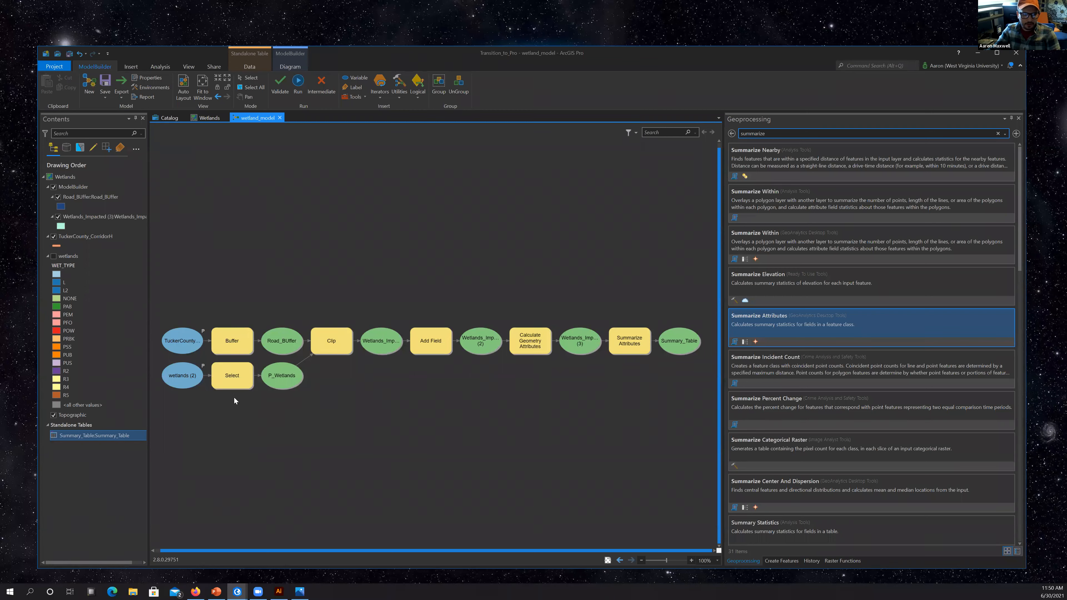
# Create a variable from the Buffer tool's Distance parameter, place it above Buffer, and mark it as a model parameter.
pyautogui.rightClick(243, 341)
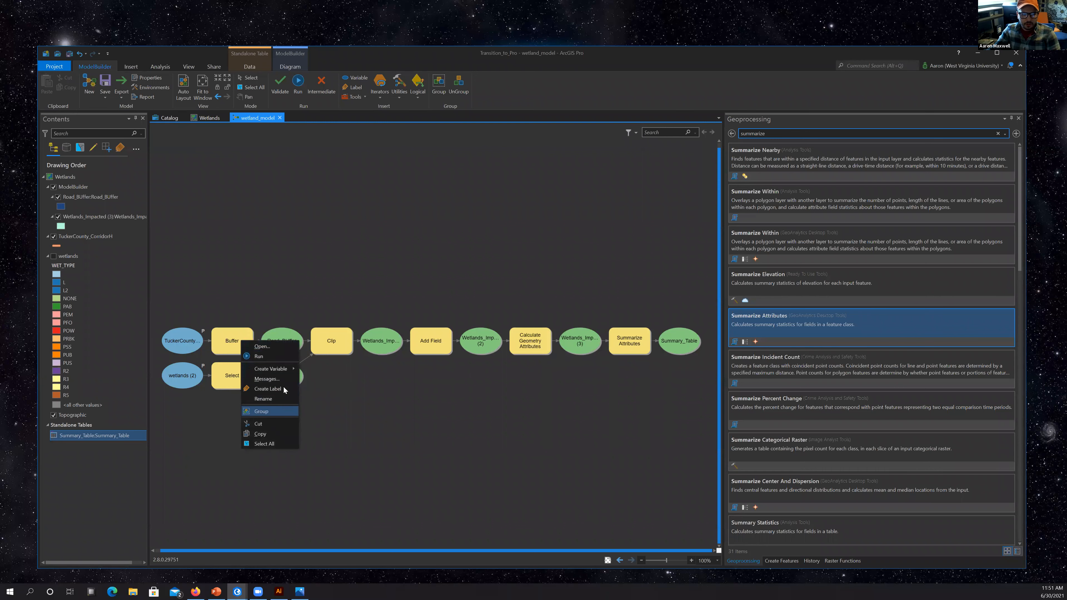
pyautogui.moveTo(284, 369)
pyautogui.moveTo(331, 371)
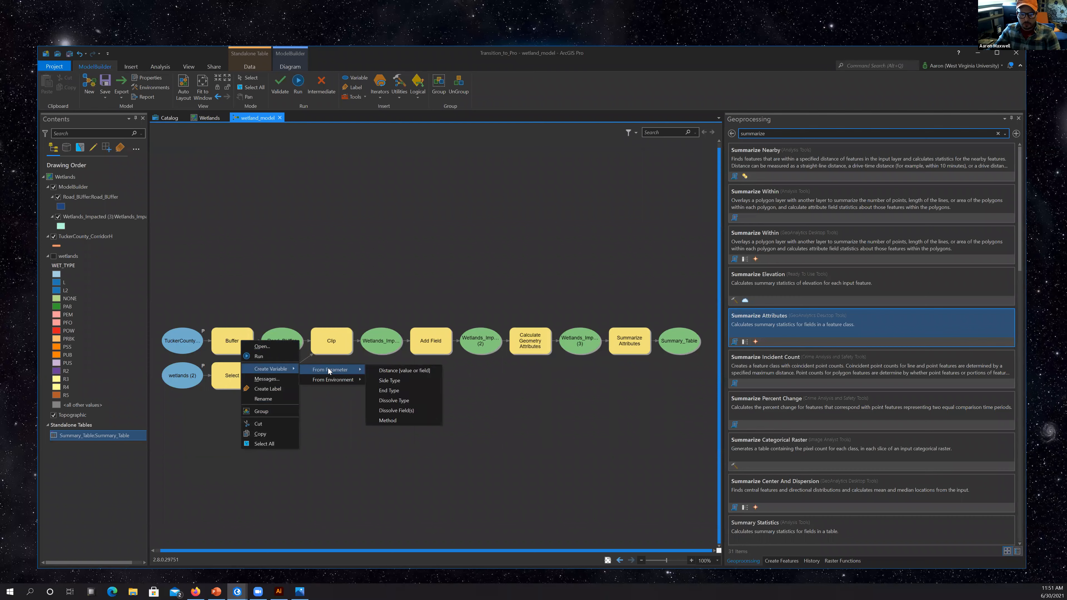
pyautogui.click(416, 370)
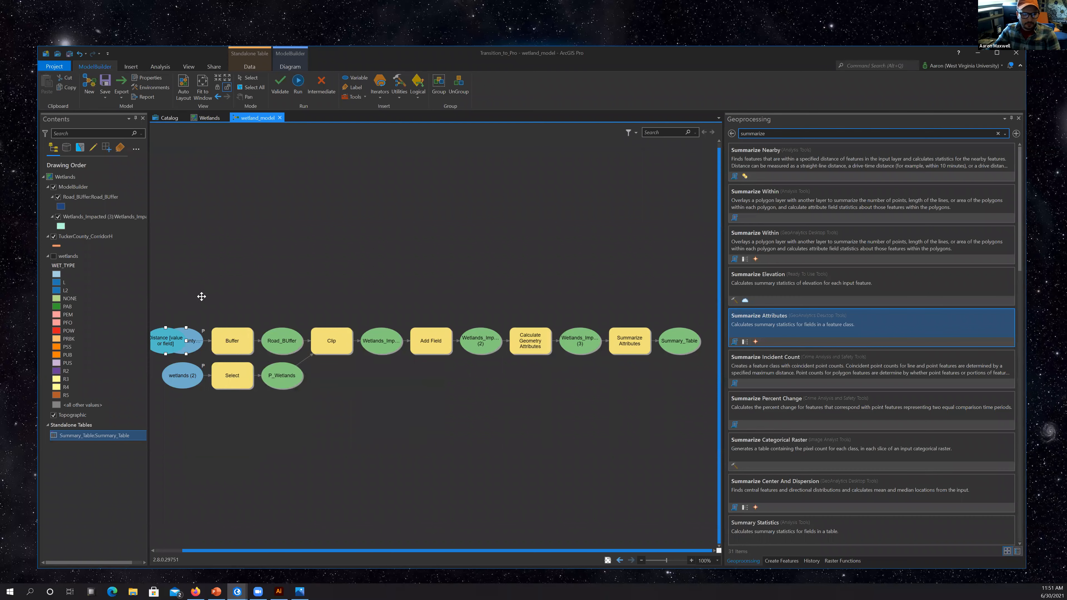
pyautogui.moveTo(175, 342); pyautogui.dragTo(257, 302)
pyautogui.rightClick(245, 308)
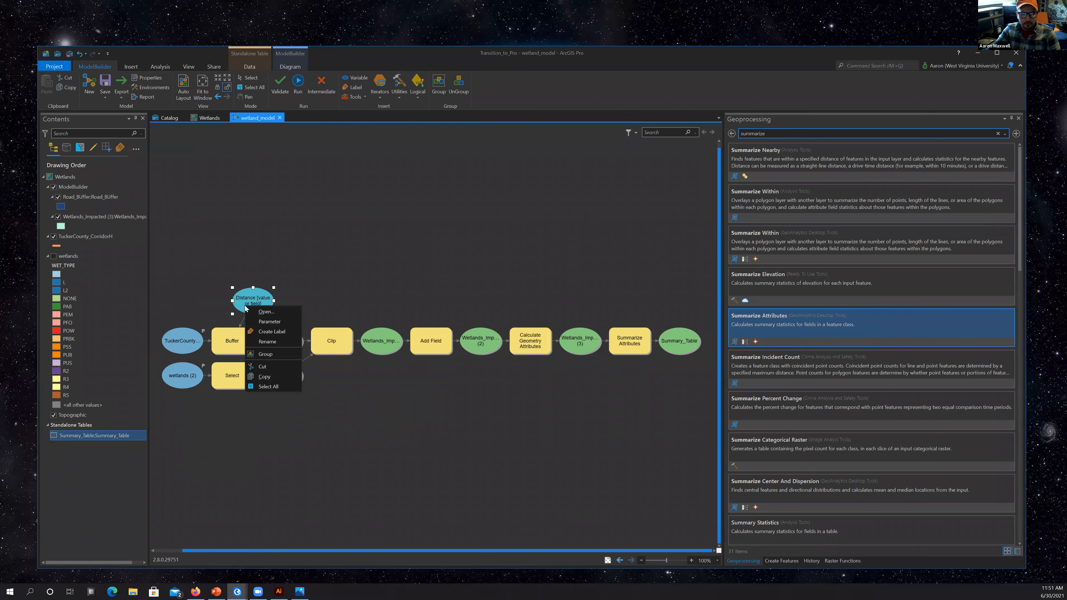
pyautogui.click(281, 322)
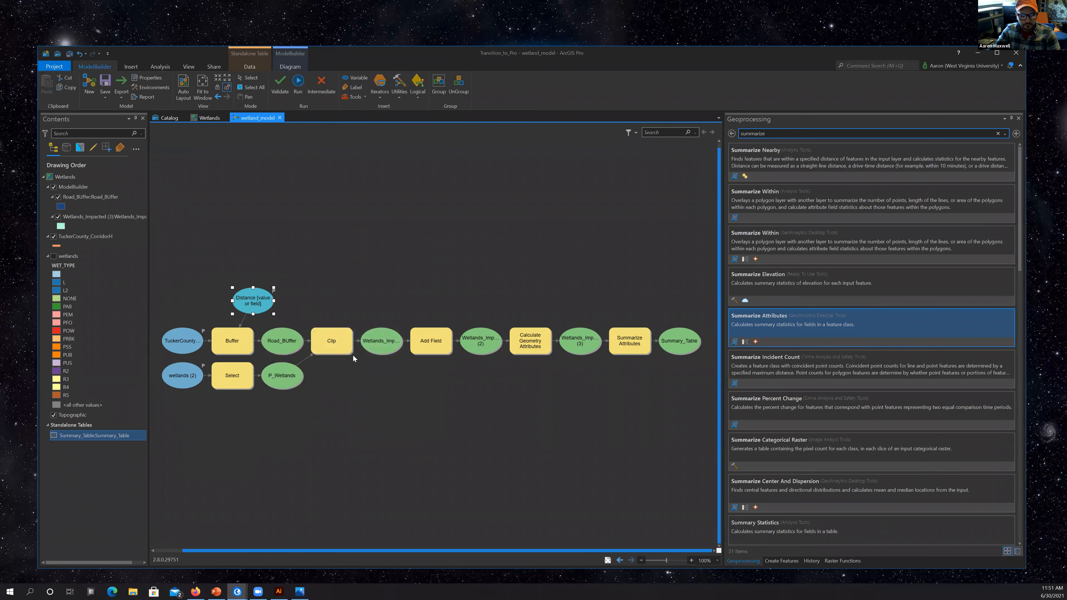
# Mark the wetlands output of the Clip tool as a model parameter.
pyautogui.rightClick(337, 339)
pyautogui.click(385, 340)
pyautogui.rightClick(388, 334)
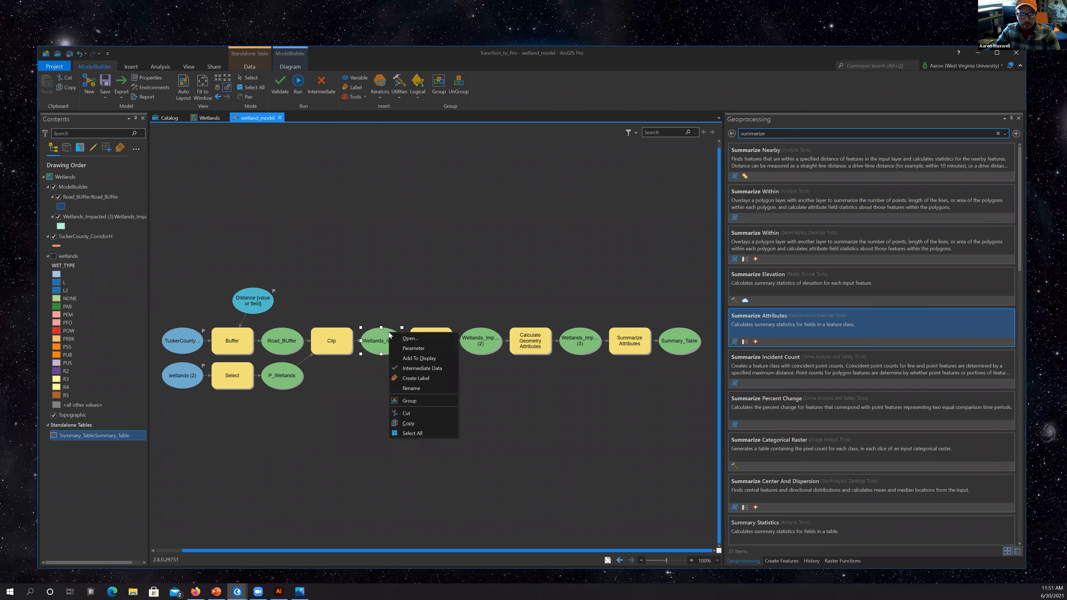
pyautogui.click(414, 348)
pyautogui.rightClick(488, 341)
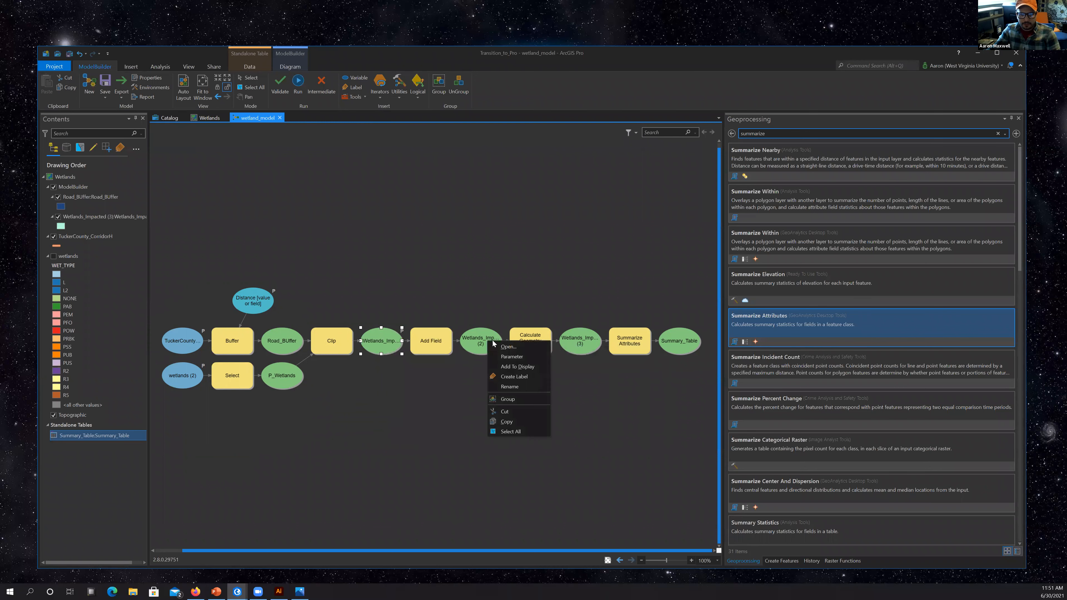
pyautogui.click(520, 358)
pyautogui.rightClick(484, 337)
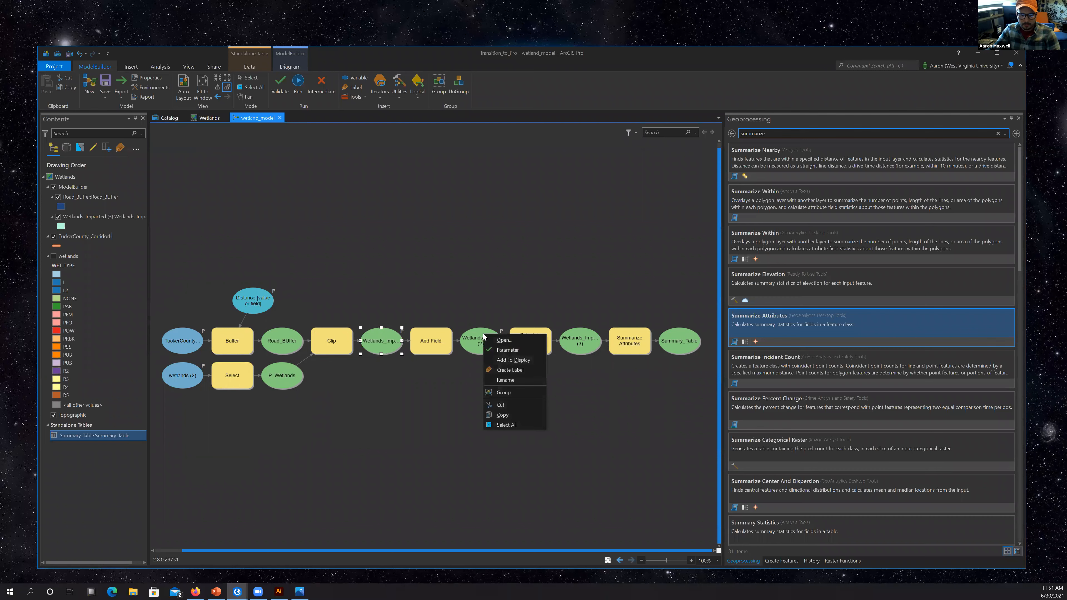
pyautogui.click(508, 350)
# Mark the Summary_Table output as a model parameter.
pyautogui.rightClick(678, 342)
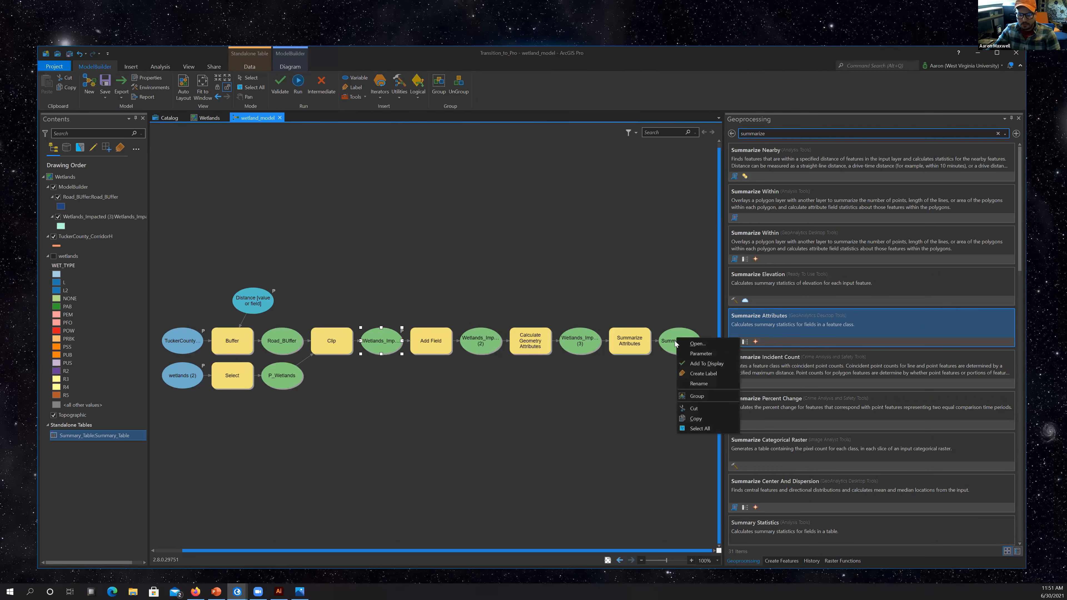
pyautogui.click(692, 358)
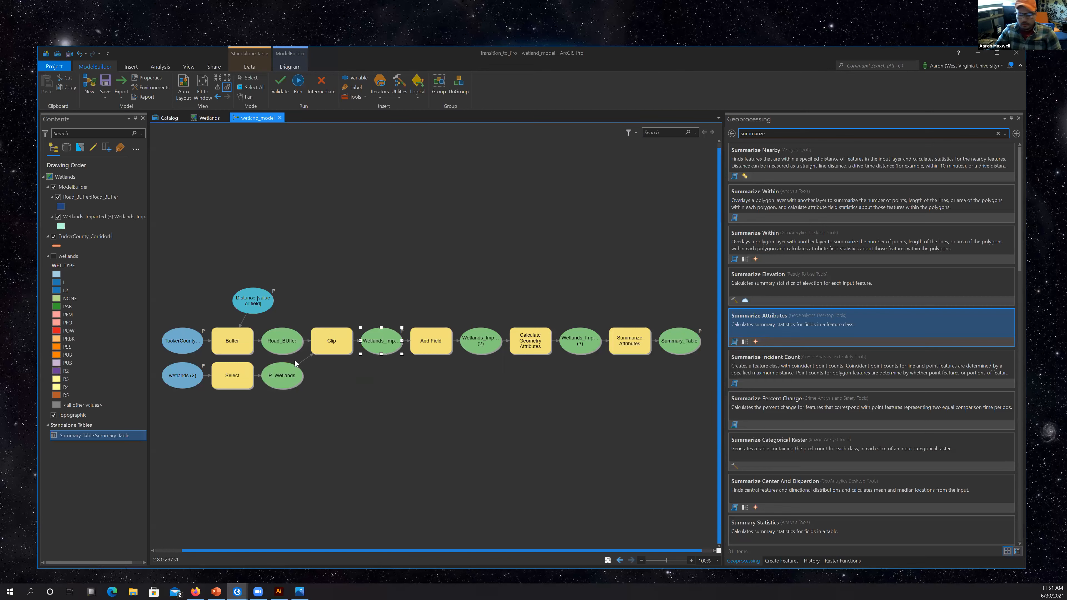
# Rename the Tucker County corridor input variable to Input Road.
pyautogui.rightClick(185, 340)
pyautogui.click(208, 384)
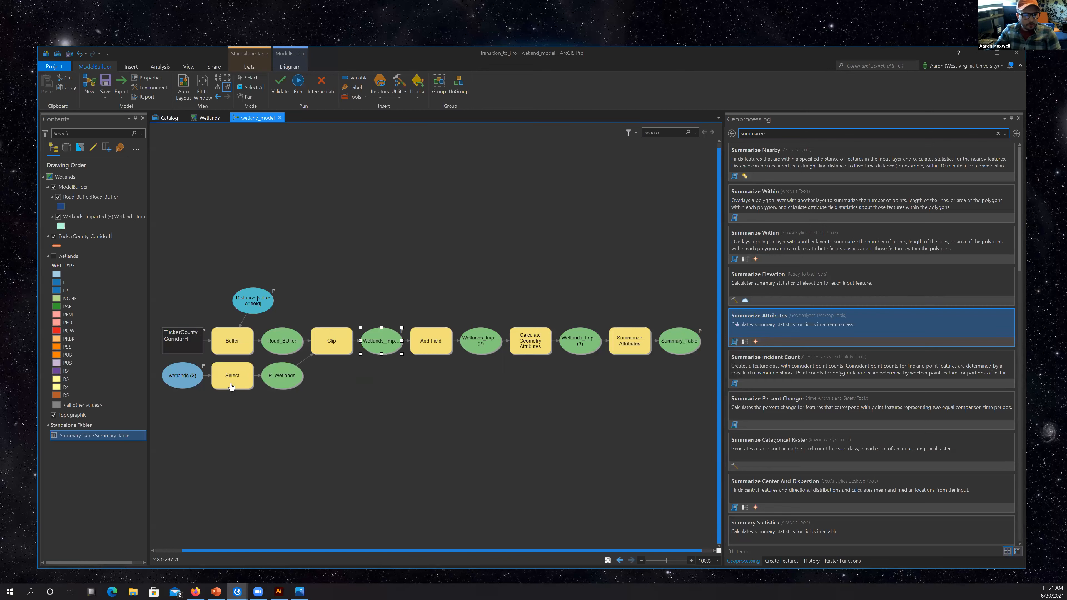
pyautogui.moveTo(192, 341); pyautogui.dragTo(107, 313)
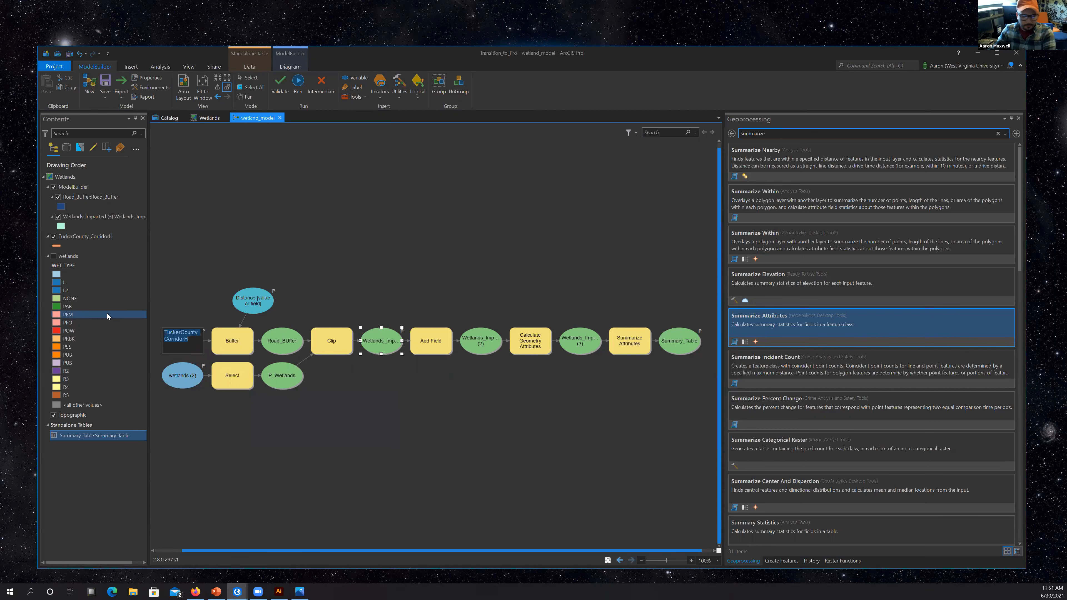
pyautogui.press('BackSpace')
pyautogui.write('INp')
pyautogui.press('BackSpace')
pyautogui.press('BackSpace')
pyautogui.write('nput Road')
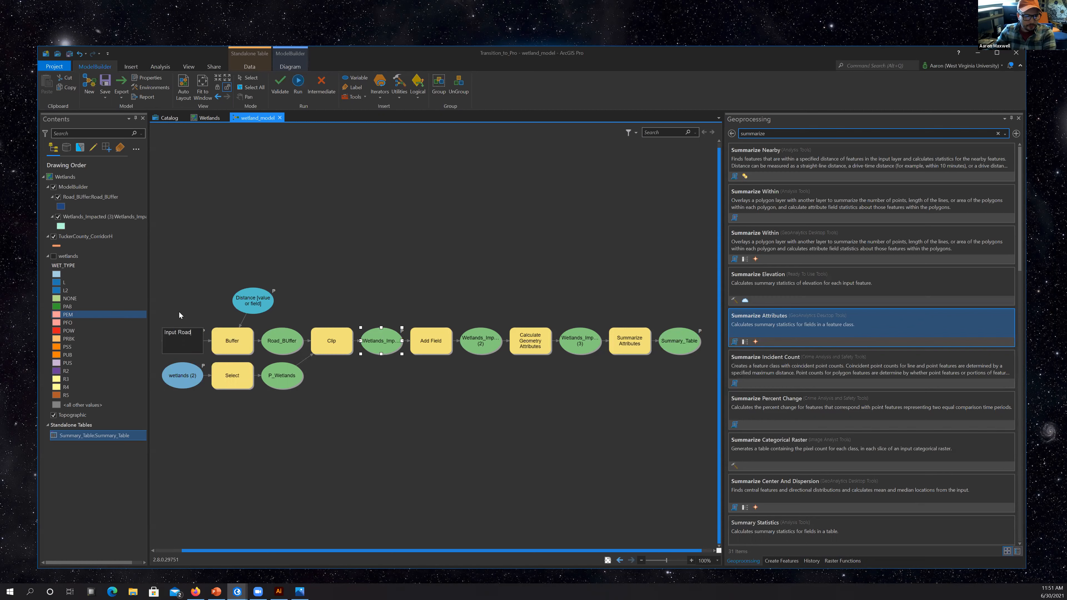
pyautogui.press('Return')
# Rename the wetlands (2) input variable to Input Wetlands.
pyautogui.rightClick(182, 371)
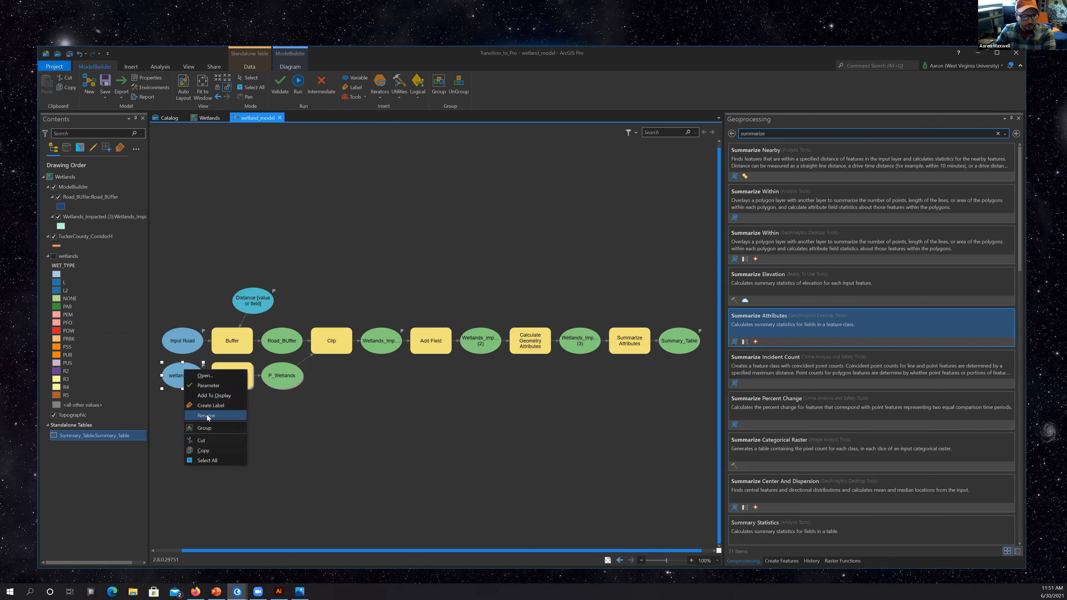
pyautogui.click(206, 416)
pyautogui.hotkey('ctrl', 'a')
pyautogui.press('BackSpace')
pyautogui.write('Input Wetlands')
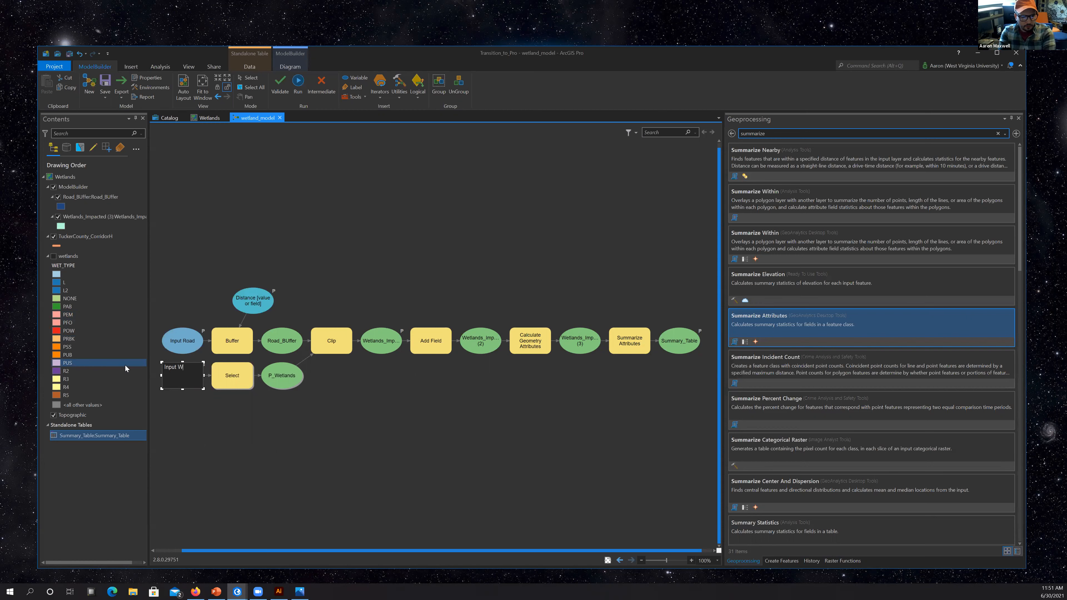
pyautogui.click(292, 424)
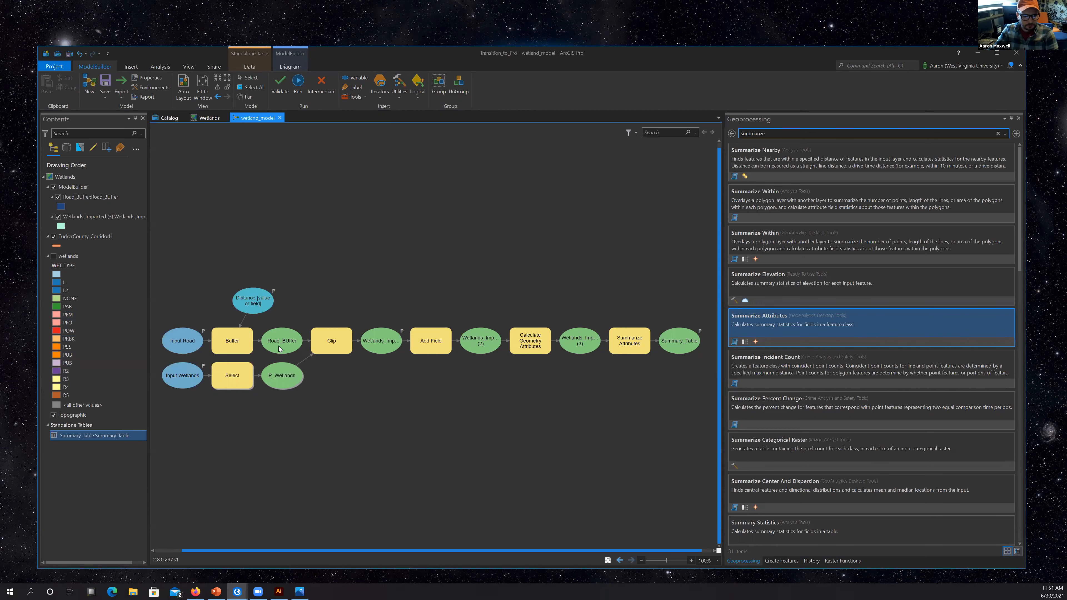
# Rename the Buffer tool's distance variable to Impact Distance.
pyautogui.rightClick(254, 299)
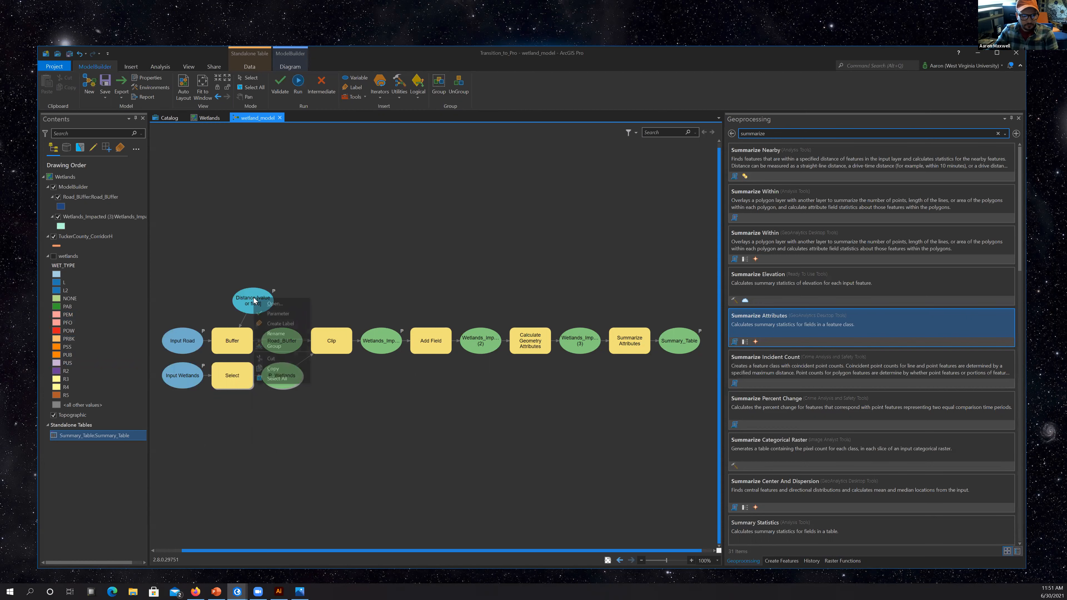
pyautogui.click(277, 324)
pyautogui.press('BackSpace')
pyautogui.write('Impact Distance')
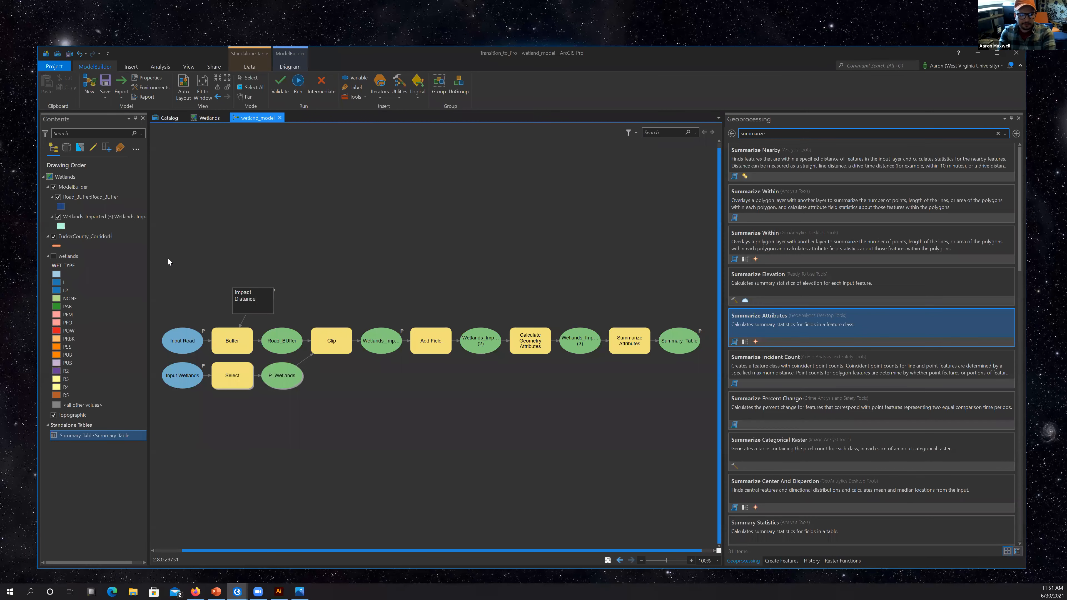
# Rename the Clip tool's output variable to Wetlands Impacted.
pyautogui.click(388, 342)
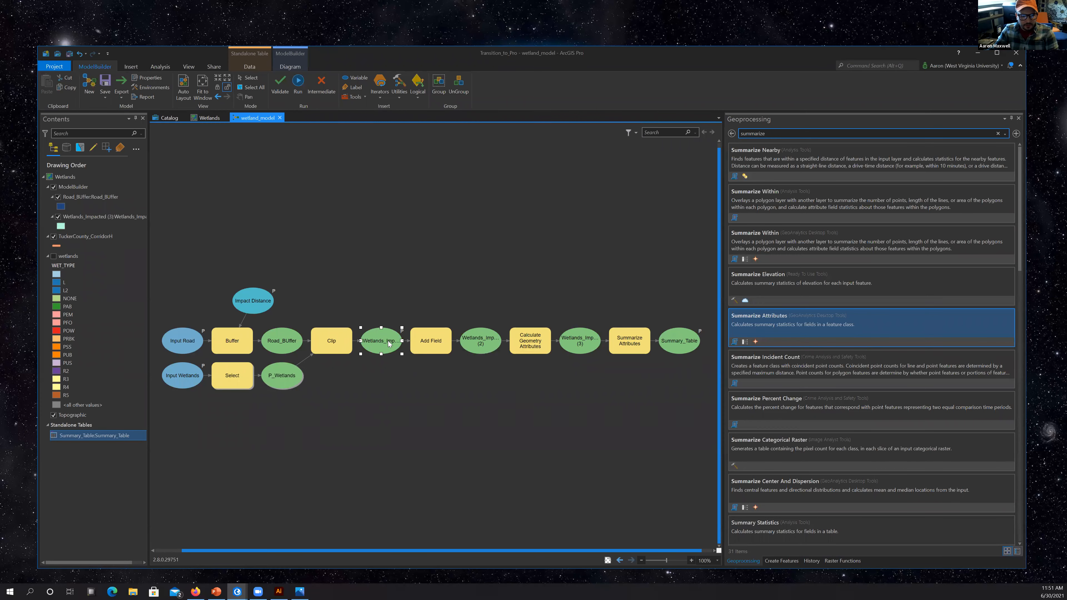
pyautogui.rightClick(388, 342)
pyautogui.click(420, 387)
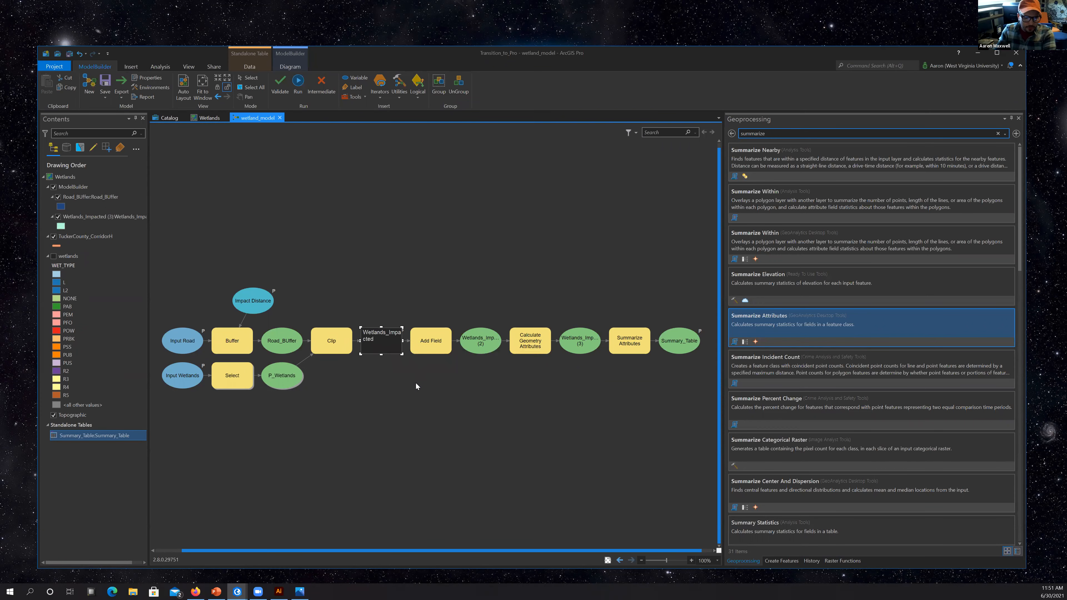
pyautogui.hotkey('ctrl', 'a')
pyautogui.press('BackSpace')
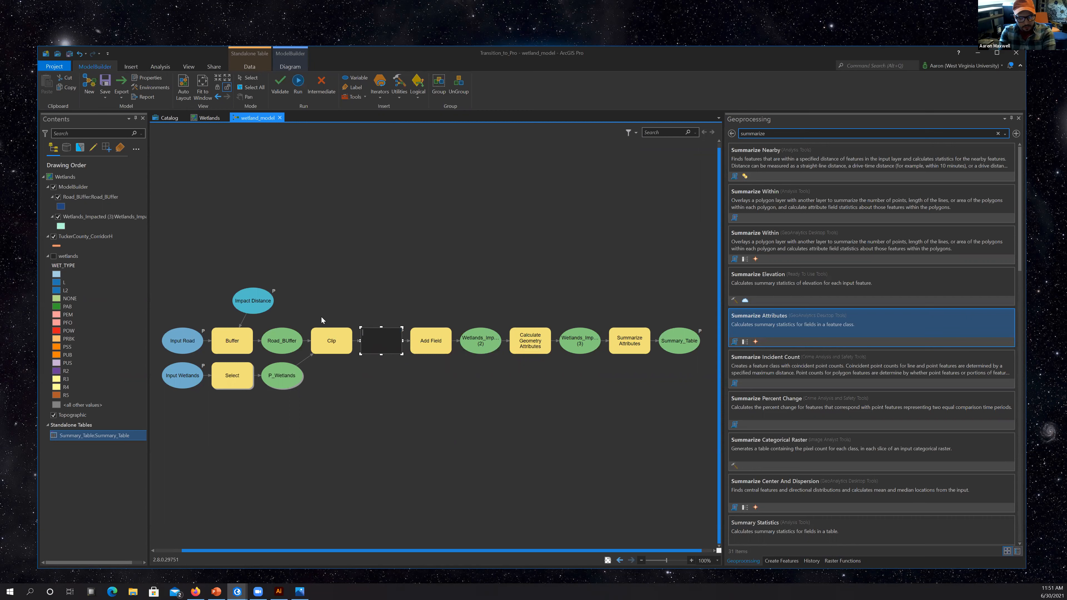
pyautogui.write('Wetlands')
pyautogui.press('BackSpace')
pyautogui.press('BackSpace')
pyautogui.write('_Impa')
pyautogui.press('BackSpace')
pyautogui.press('BackSpace')
pyautogui.press('BackSpace')
pyautogui.press('BackSpace')
pyautogui.press('BackSpace')
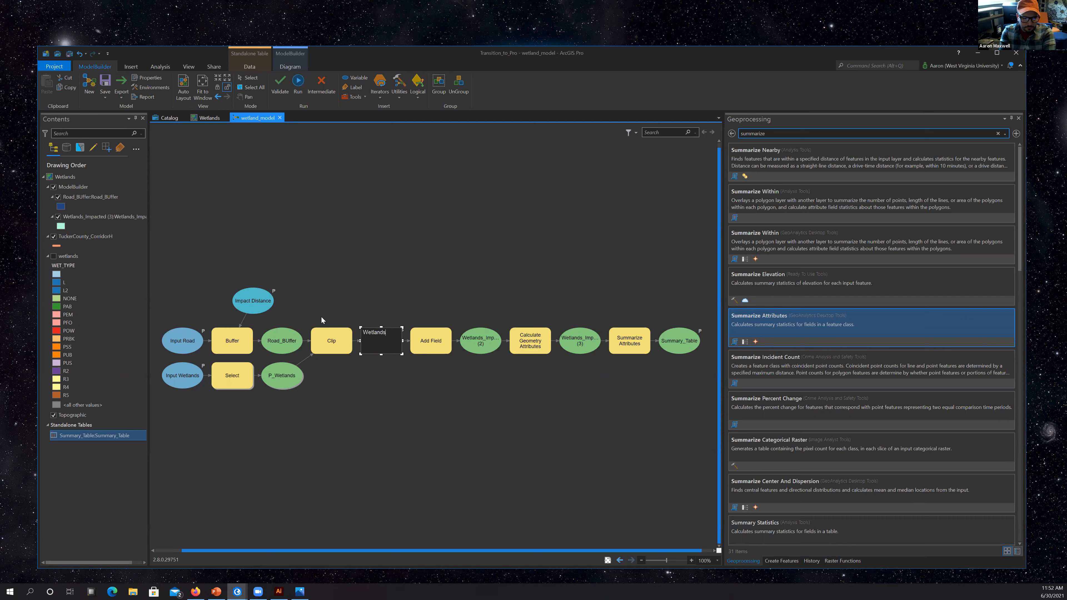
pyautogui.write('Impacted')
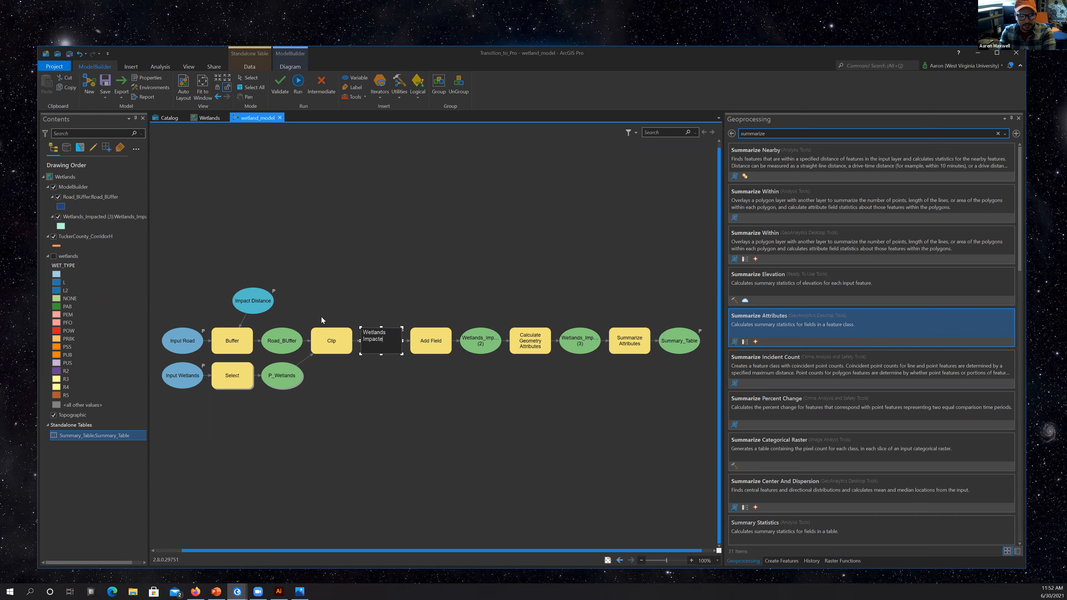
pyautogui.click(404, 296)
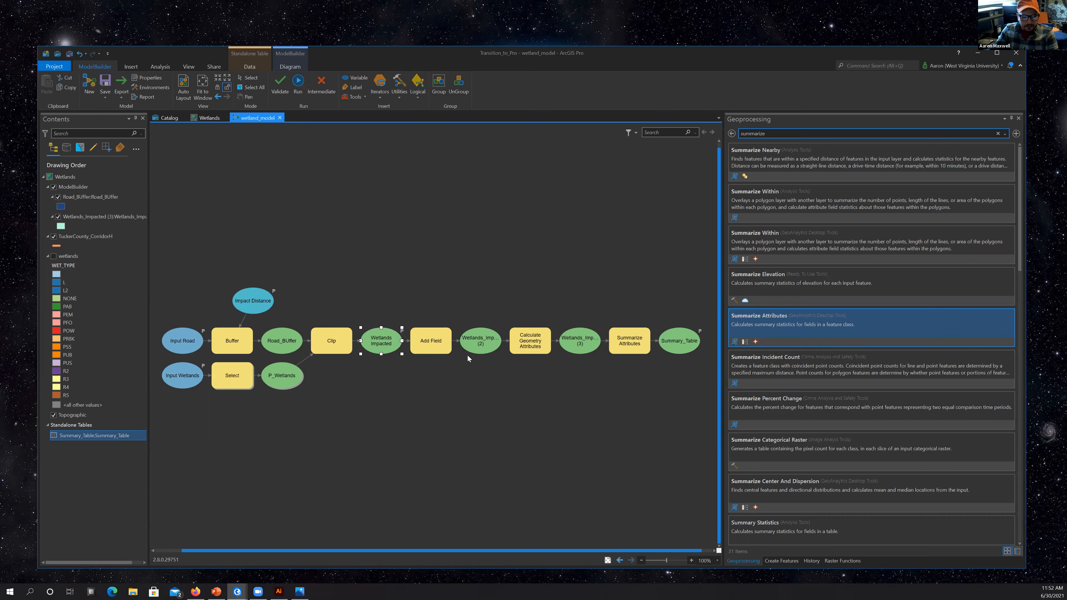
# Rename the Summary_Table output variable to Total Wetland Area and save the model.
pyautogui.rightClick(675, 341)
pyautogui.click(689, 380)
pyautogui.write('Total Wetland Area')
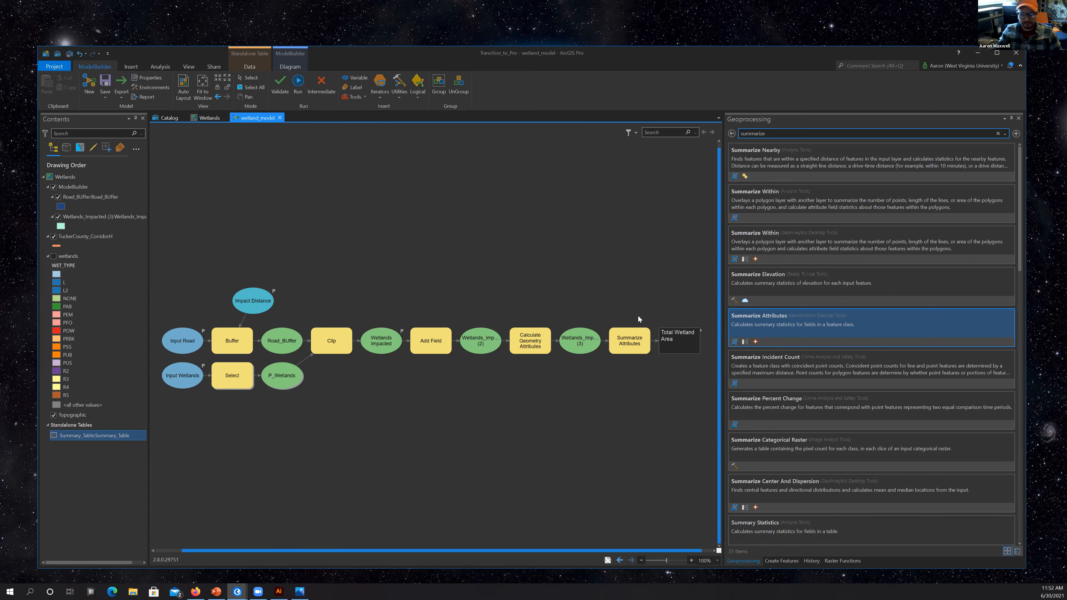
pyautogui.click(637, 316)
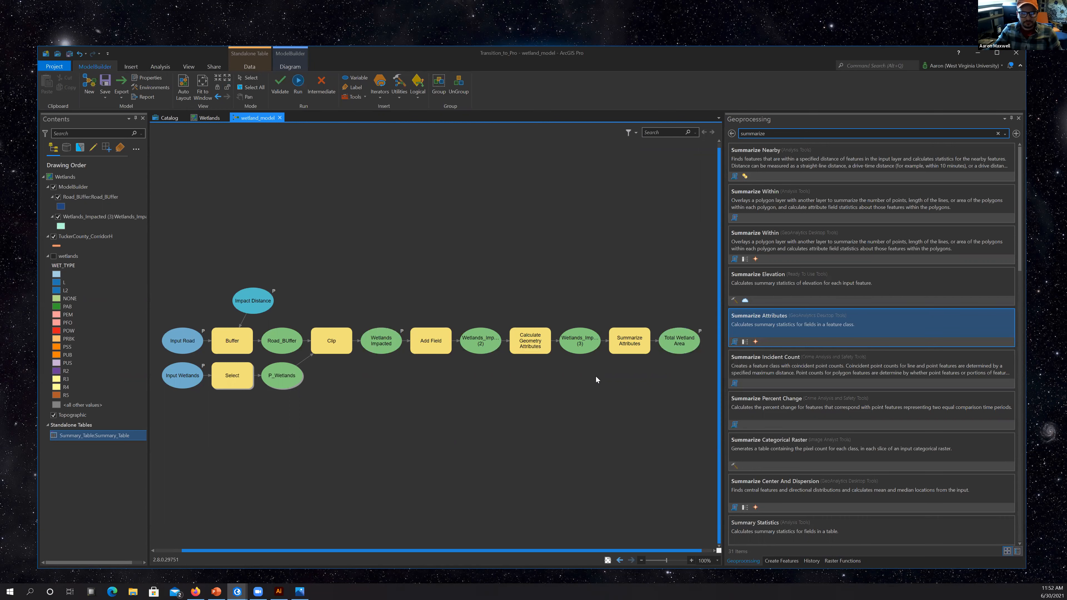
pyautogui.click(105, 86)
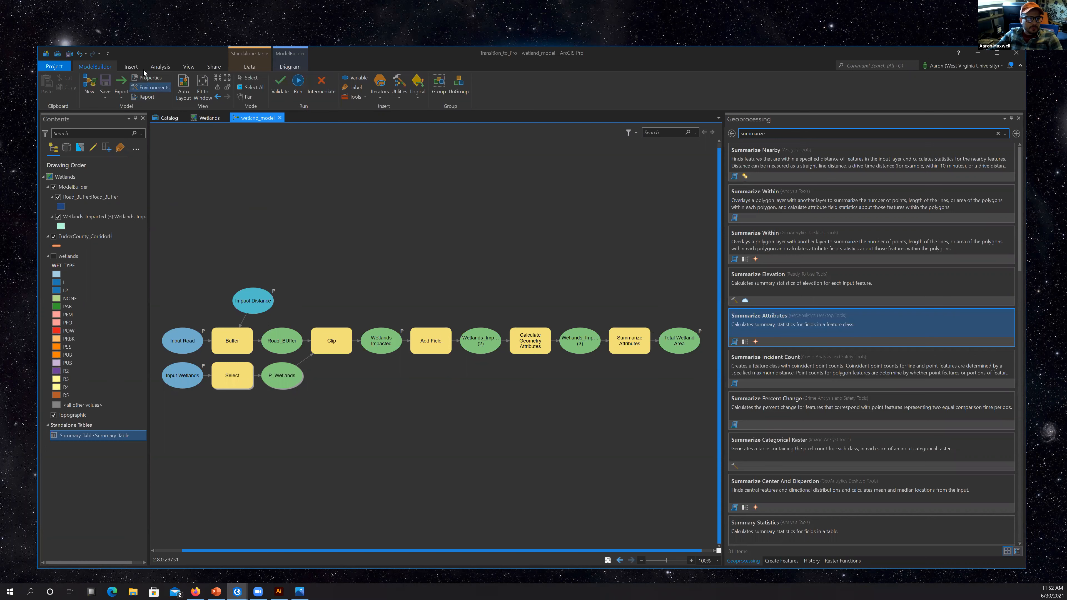
# Display the list of geoprocessing toolboxes.
pyautogui.click(155, 68)
pyautogui.click(131, 89)
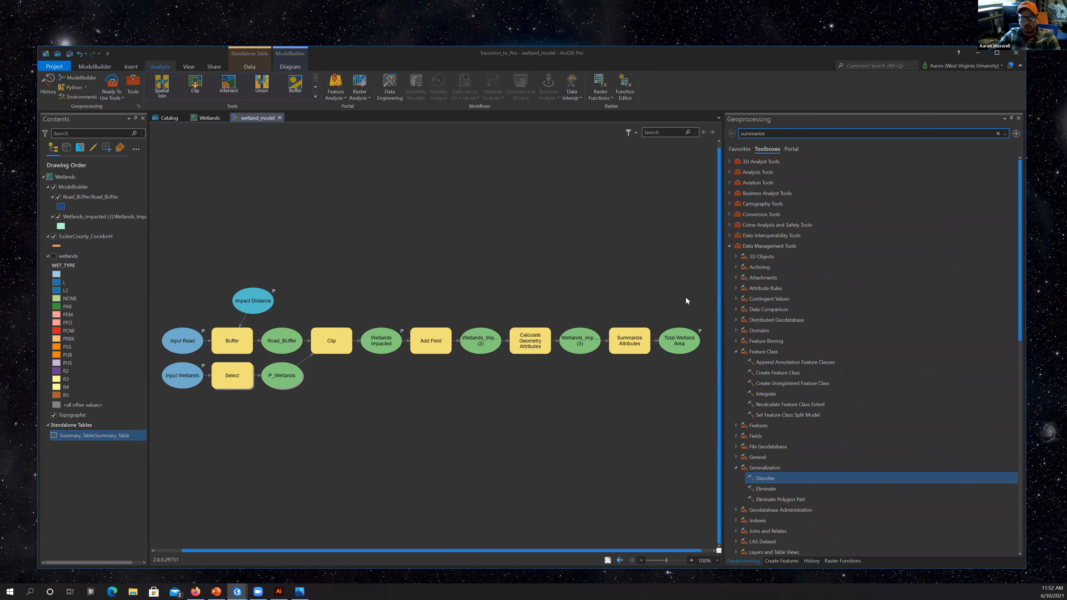
# Add the TauDEM Tools.tbx toolbox from the TauDEM5Arc folder to the project's toolboxes.
pyautogui.click(161, 119)
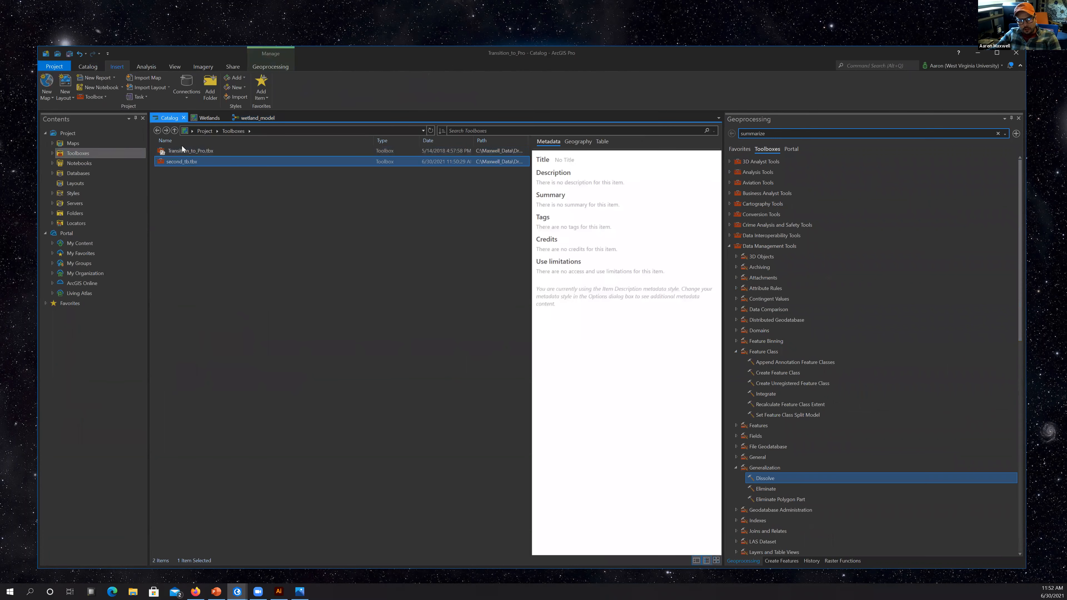
pyautogui.rightClick(162, 193)
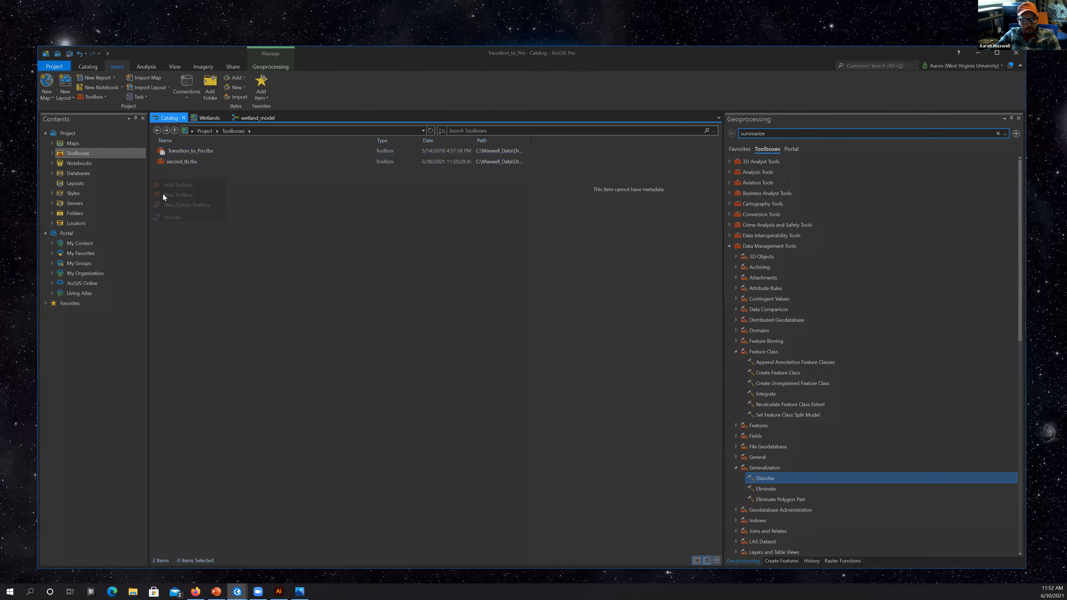
pyautogui.click(367, 186)
pyautogui.rightClick(174, 182)
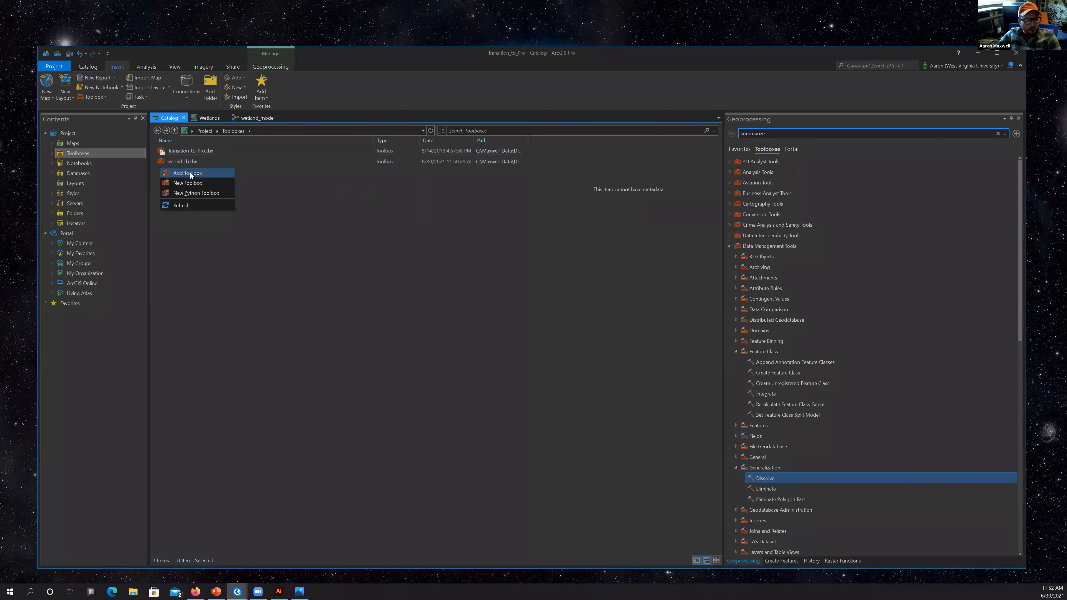
pyautogui.click(190, 173)
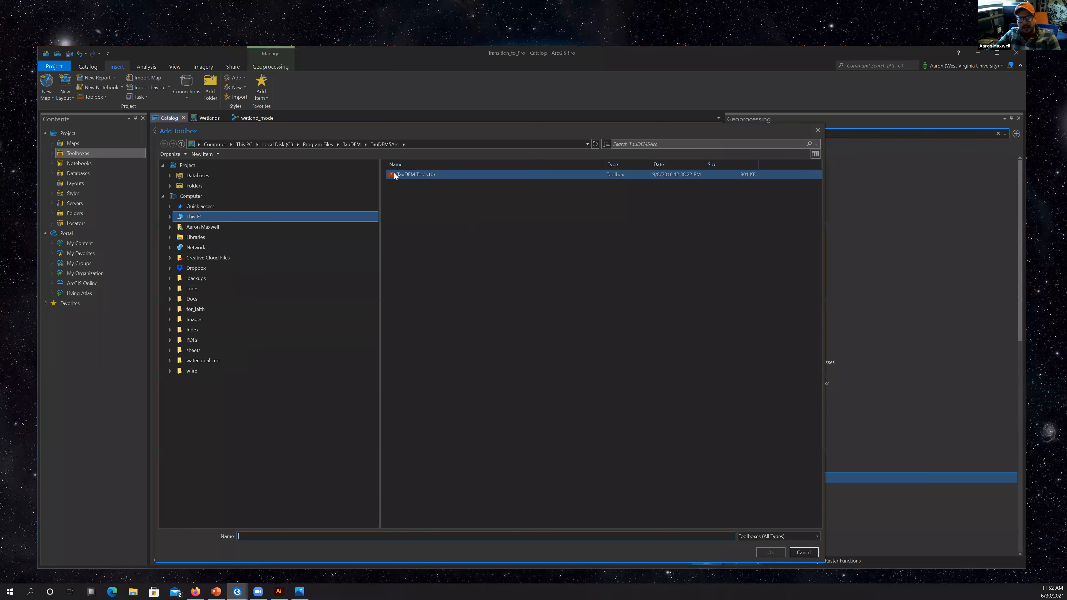
pyautogui.click(400, 178)
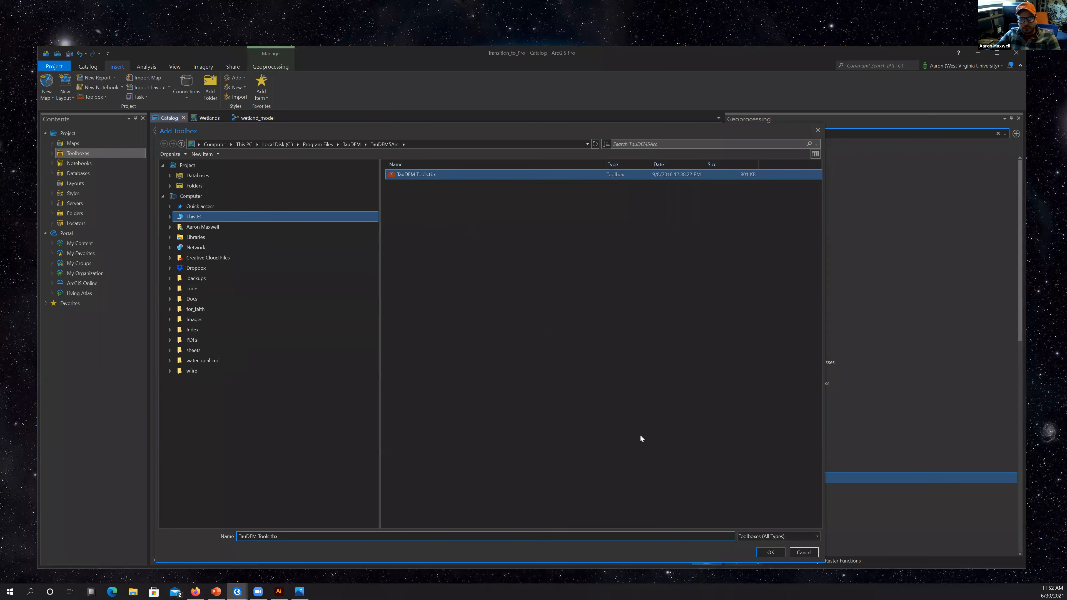
pyautogui.click(770, 553)
# Look inside the TauDEM Tools toolbox and return to the project's list of toolboxes.
pyautogui.click(185, 173)
pyautogui.doubleClick(185, 173)
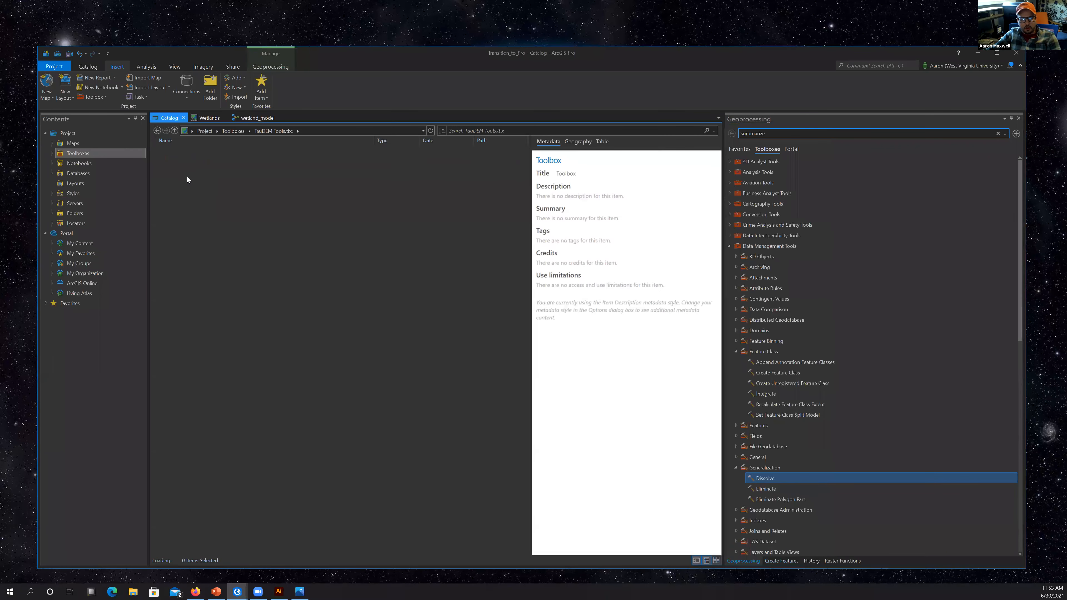
pyautogui.click(155, 131)
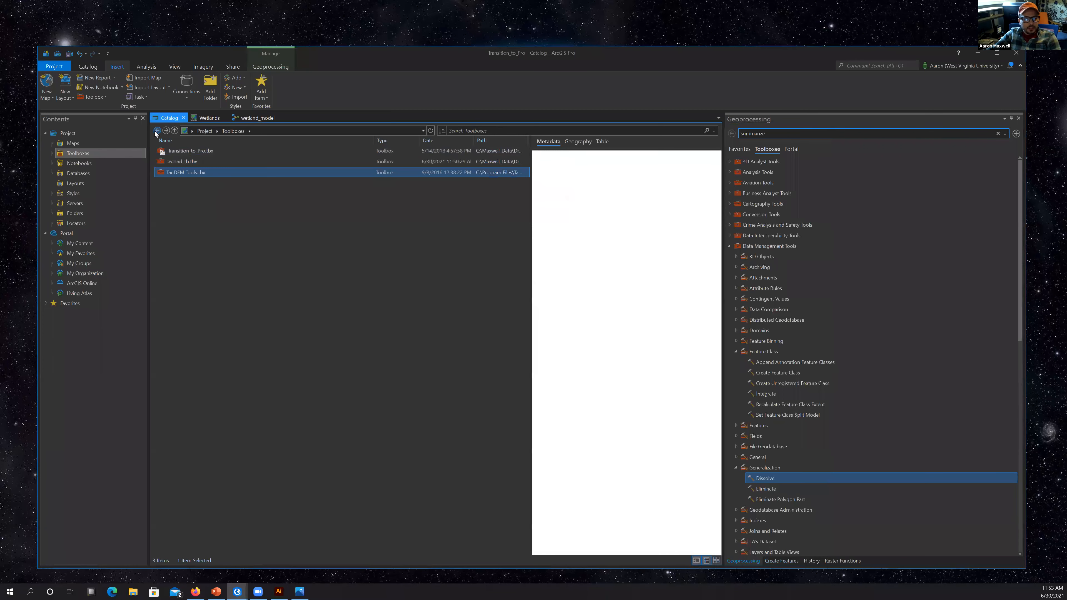
pyautogui.click(156, 131)
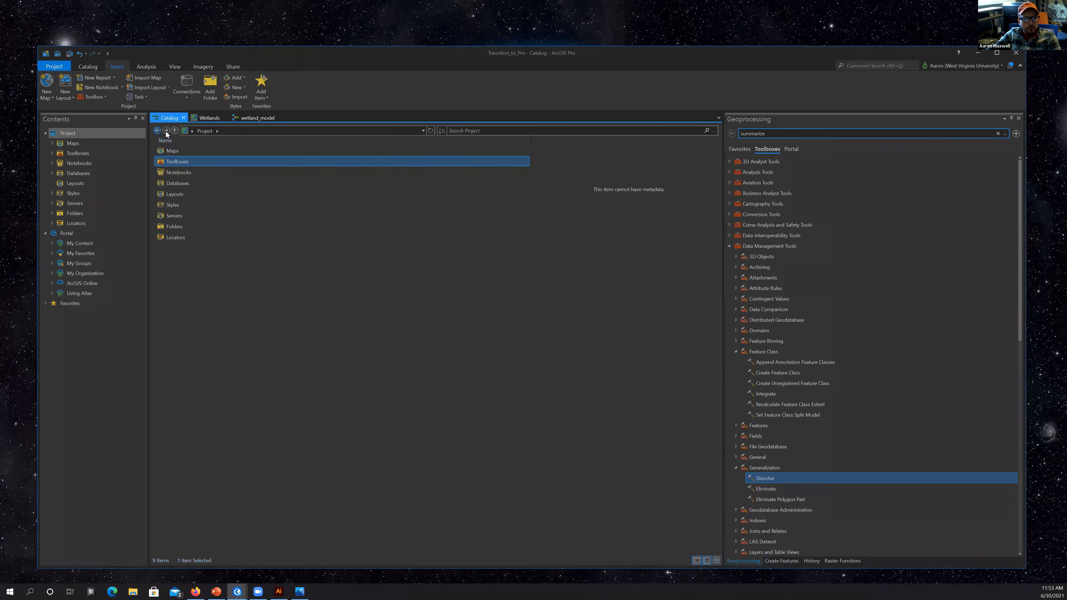
pyautogui.doubleClick(176, 161)
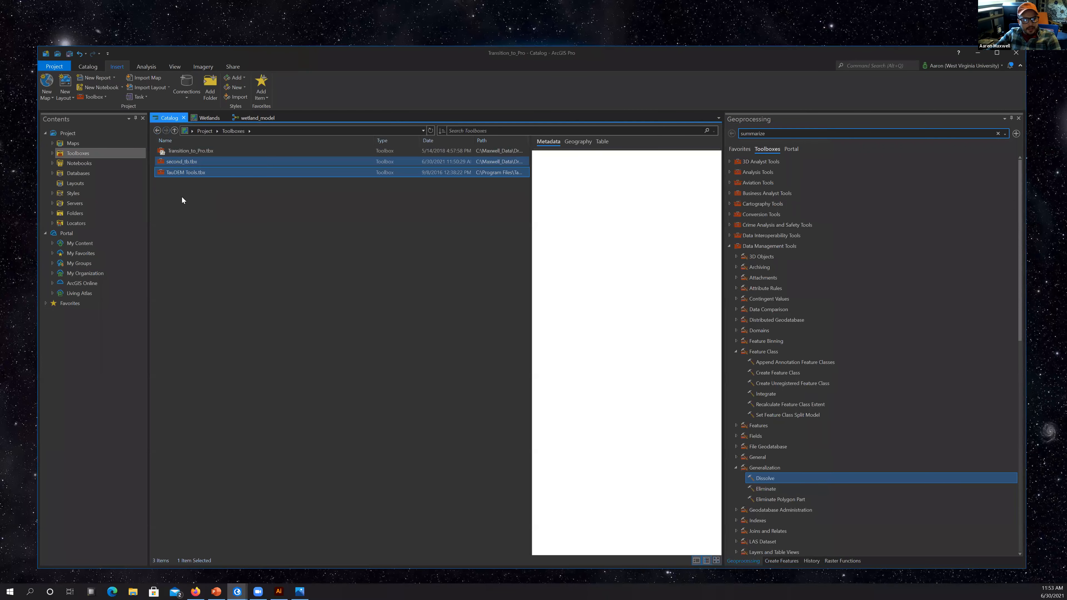
# Open wetland_model from the second_tb.tbx toolbox as a geoprocessing tool.
pyautogui.doubleClick(178, 161)
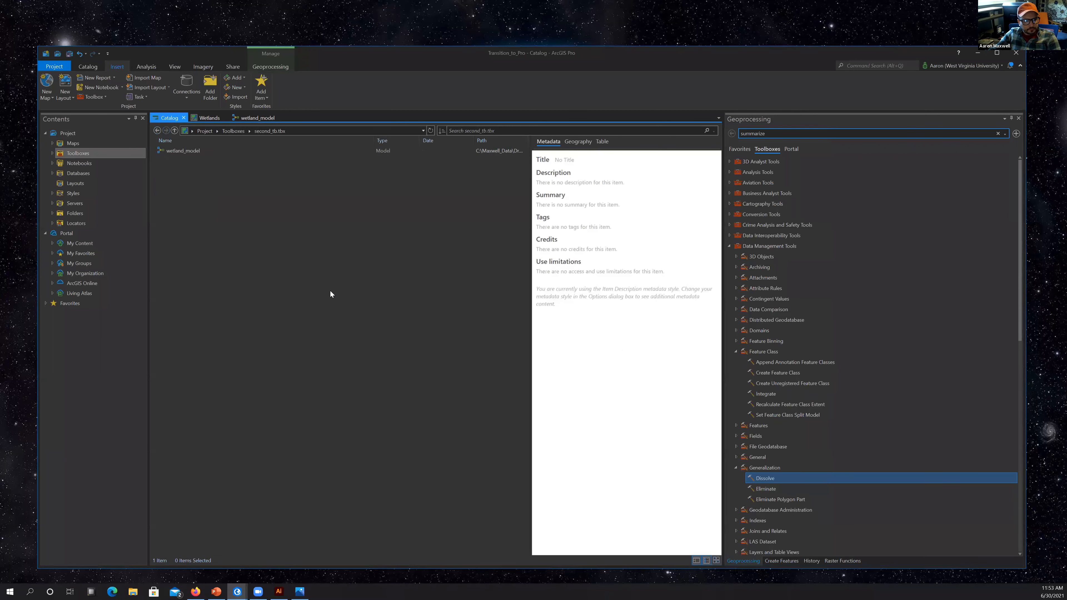
pyautogui.click(173, 149)
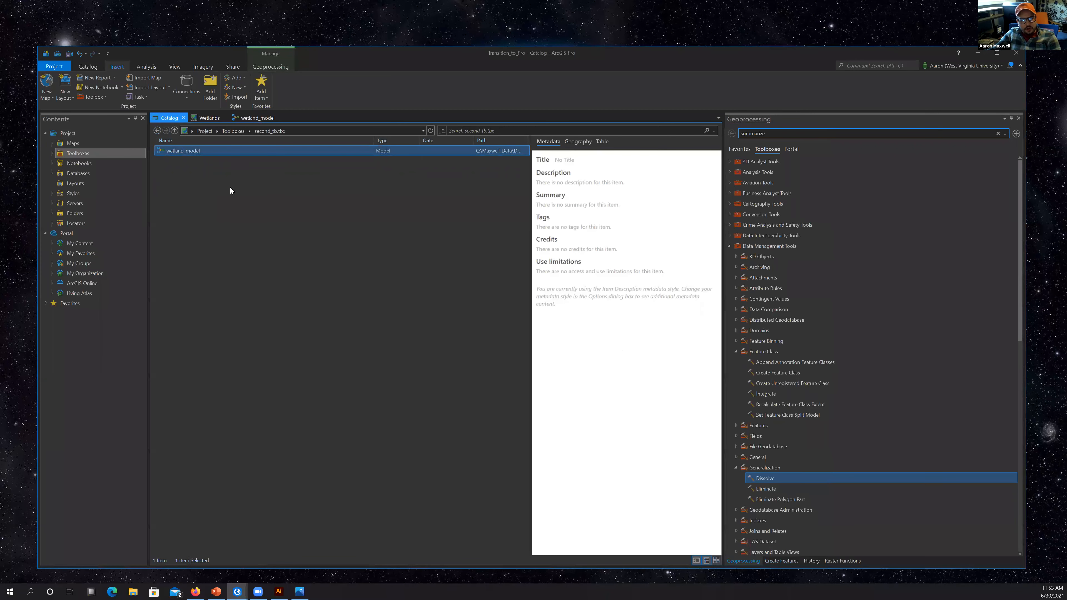
pyautogui.rightClick(170, 149)
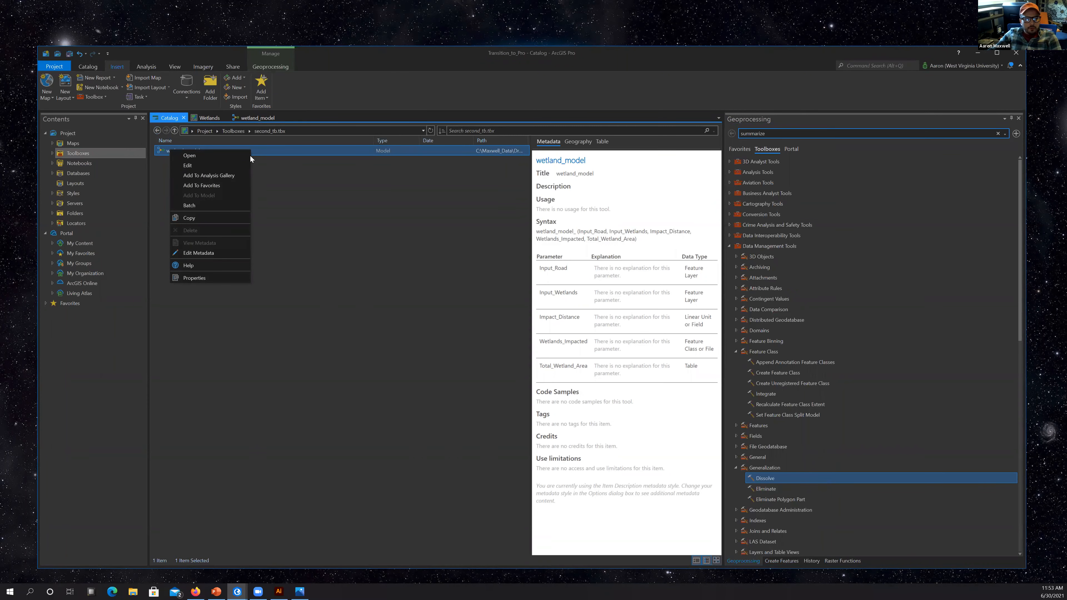
pyautogui.click(167, 149)
pyautogui.doubleClick(171, 150)
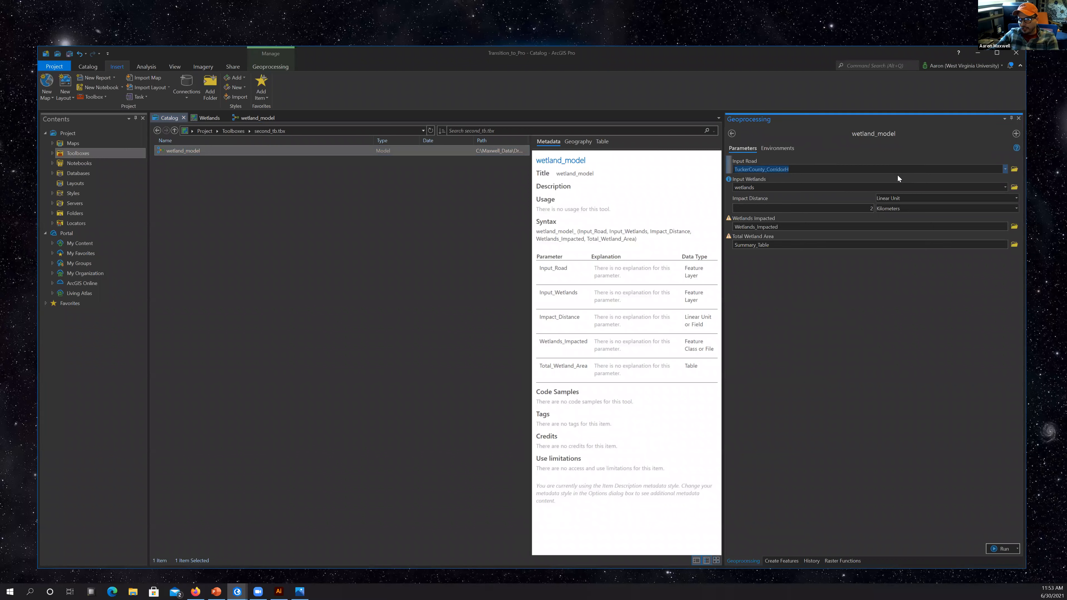
# Choose TuckerCounty_CorridorH as the Input Road and wetlands as the Input Wetlands for the wetland_model tool.
pyautogui.click(878, 169)
pyautogui.click(1005, 170)
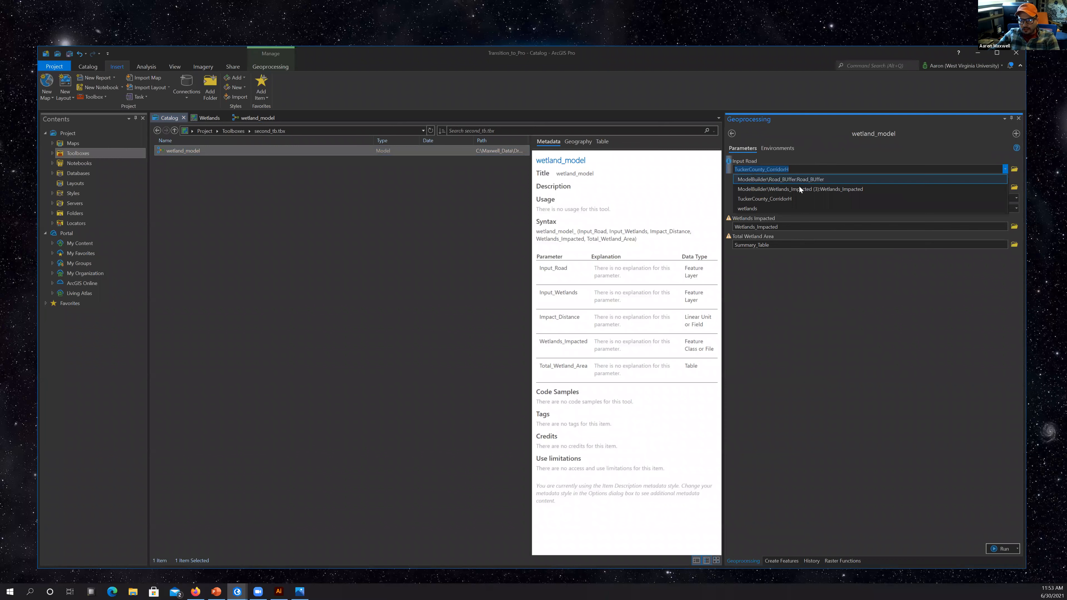
pyautogui.click(829, 172)
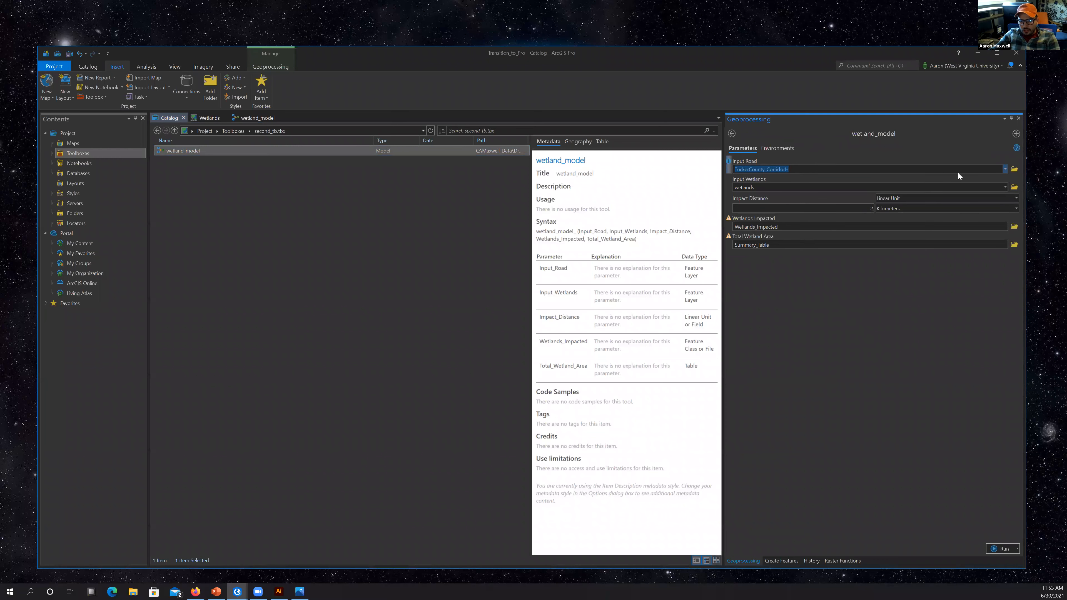
pyautogui.click(1005, 170)
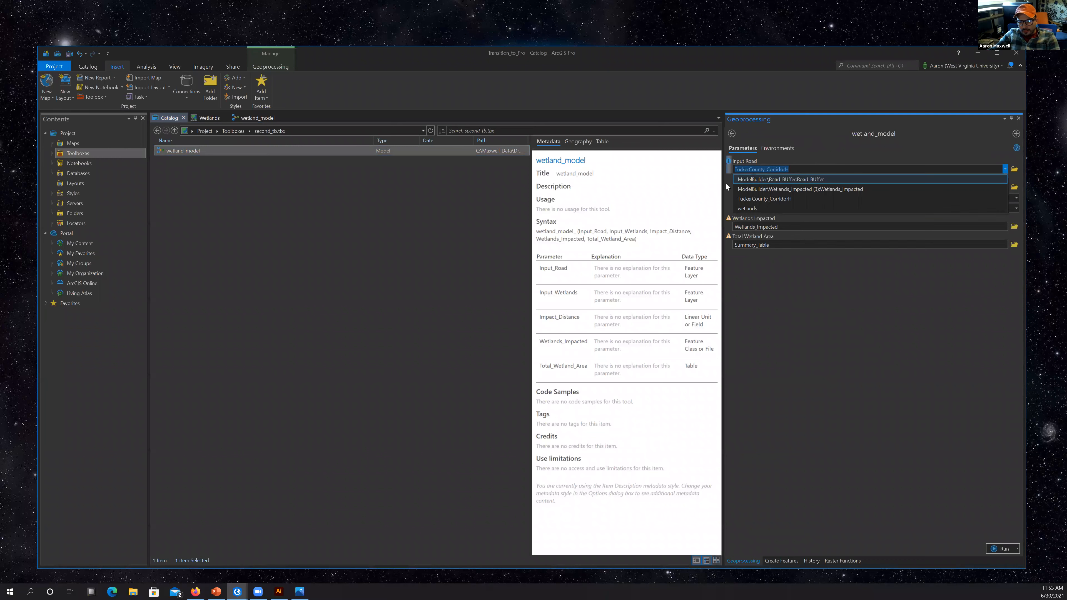
pyautogui.click(762, 200)
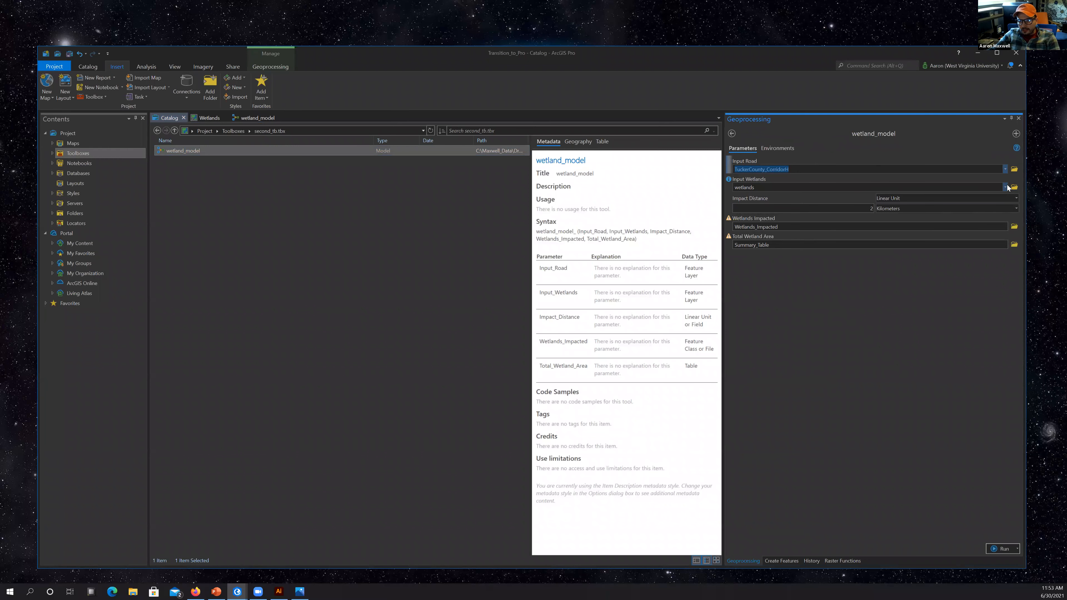
pyautogui.click(991, 186)
pyautogui.click(762, 227)
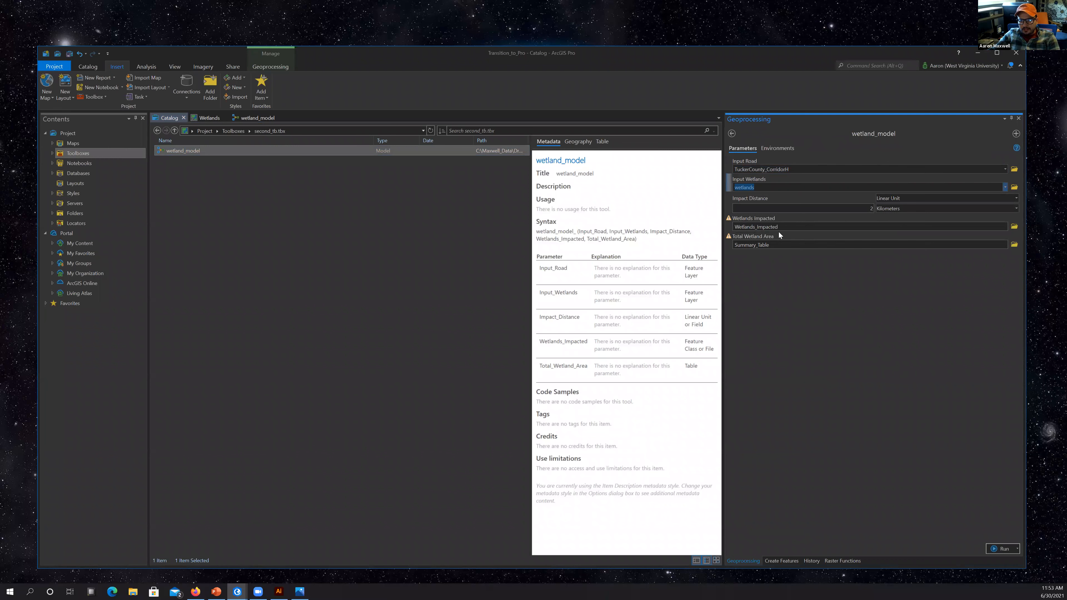
# Set the Impact Distance to 4 kilometers and name the Wetlands Impacted output Wetlands_Impacted2.
pyautogui.click(860, 209)
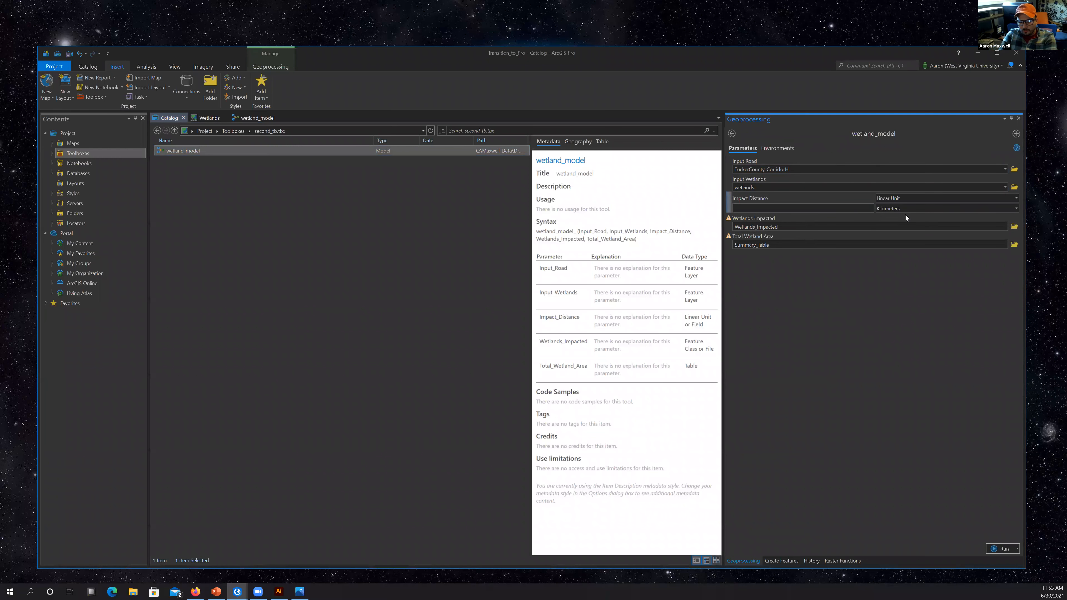
pyautogui.write('4')
pyautogui.click(849, 227)
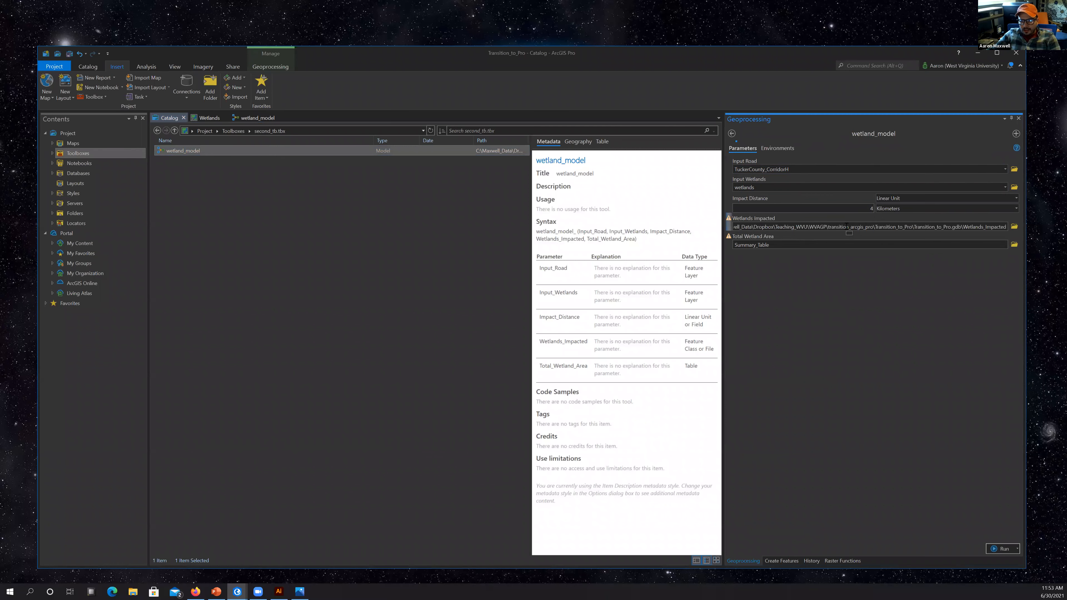
pyautogui.write('2')
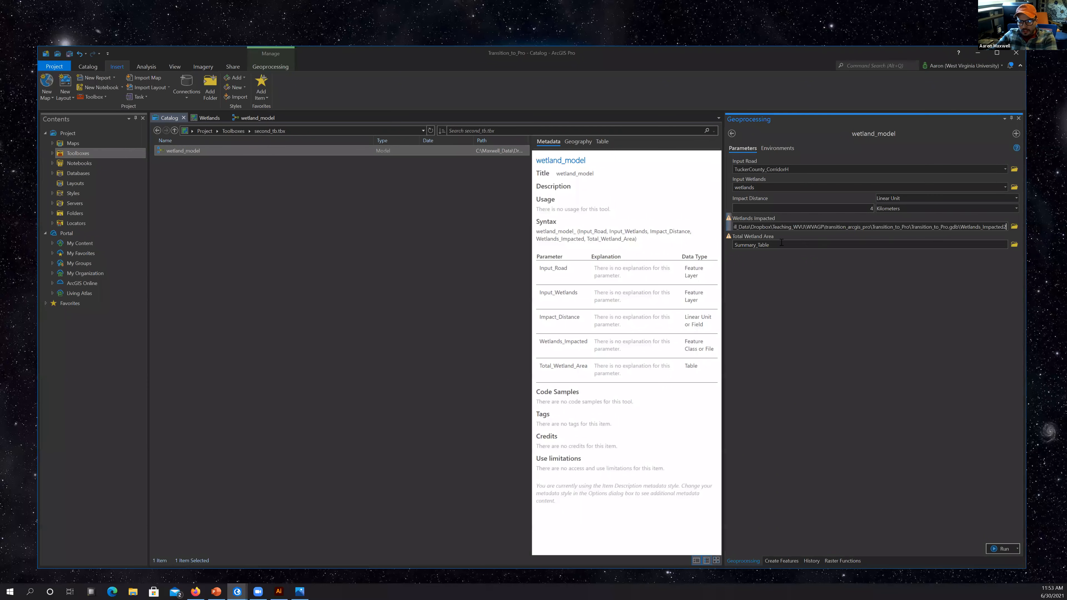
# Name the Total Wetland Area output Summary_Table2 and run the wetland_model tool.
pyautogui.moveTo(1005, 245); pyautogui.dragTo(807, 245)
pyautogui.click(1006, 244)
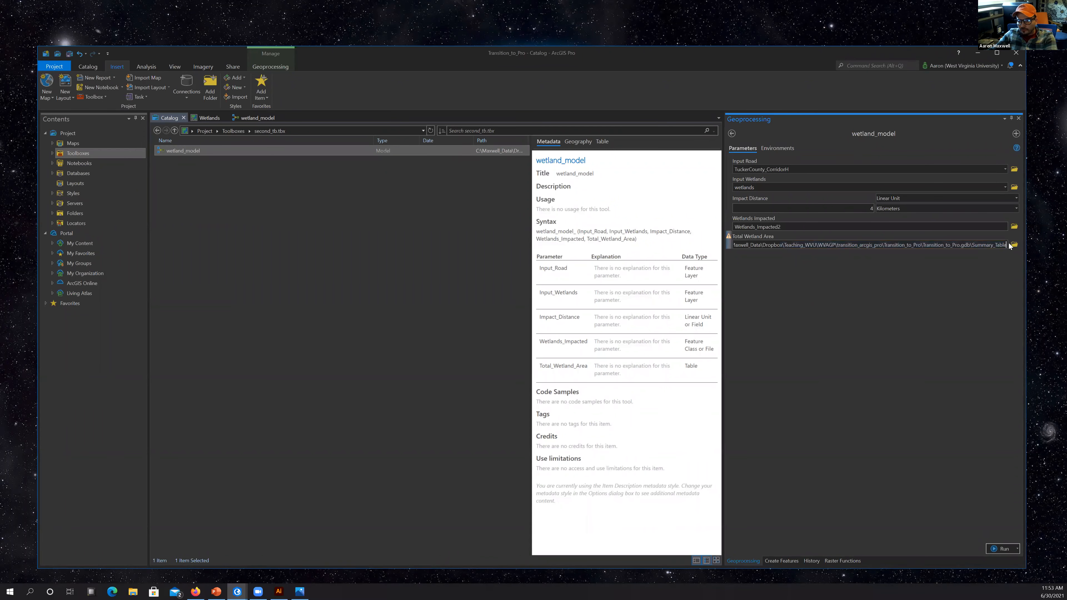
pyautogui.write('2')
pyautogui.click(996, 272)
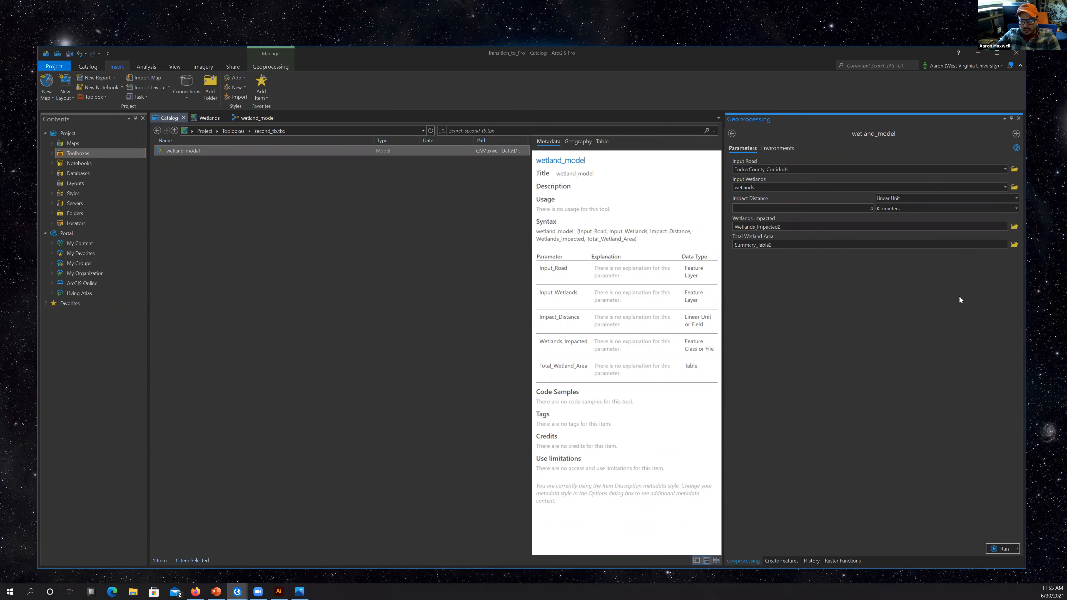
pyautogui.click(1003, 548)
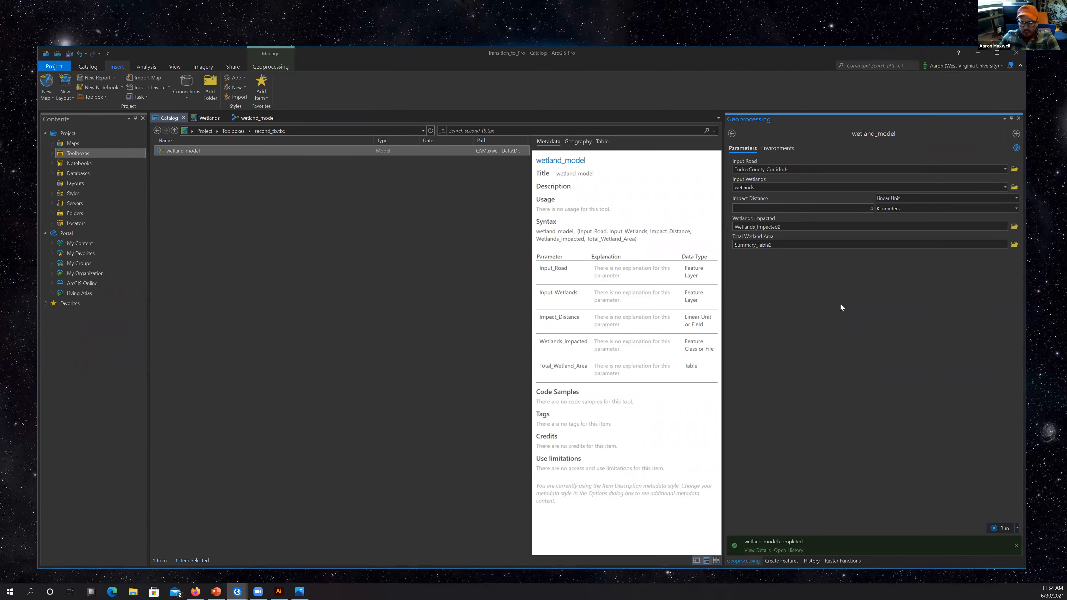
# Return to the Wetlands map and open the Summary_Table2 standalone table.
pyautogui.click(210, 118)
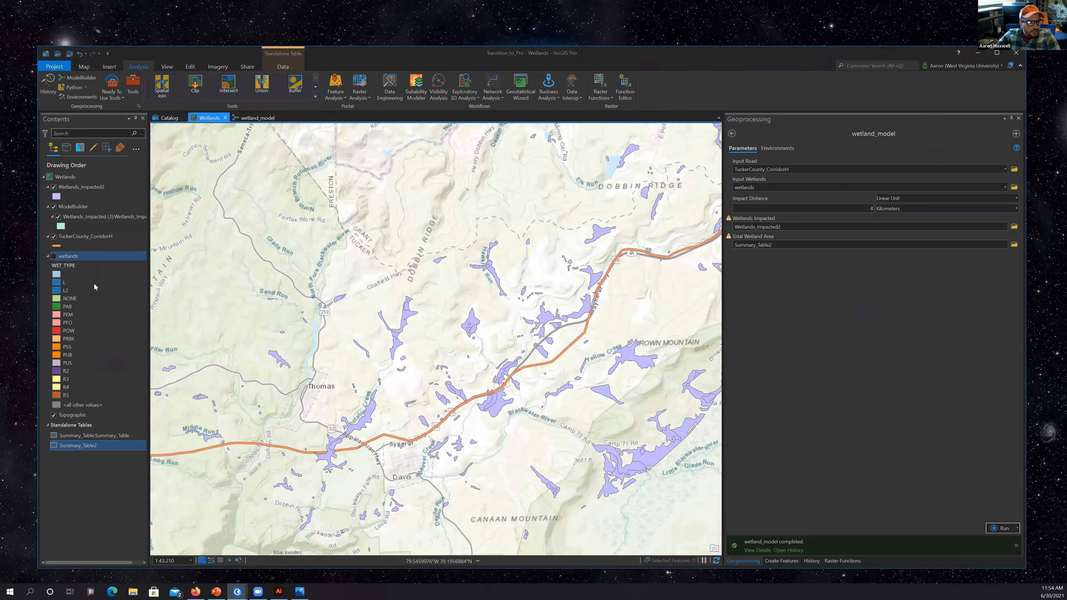
pyautogui.click(79, 449)
pyautogui.rightClick(80, 447)
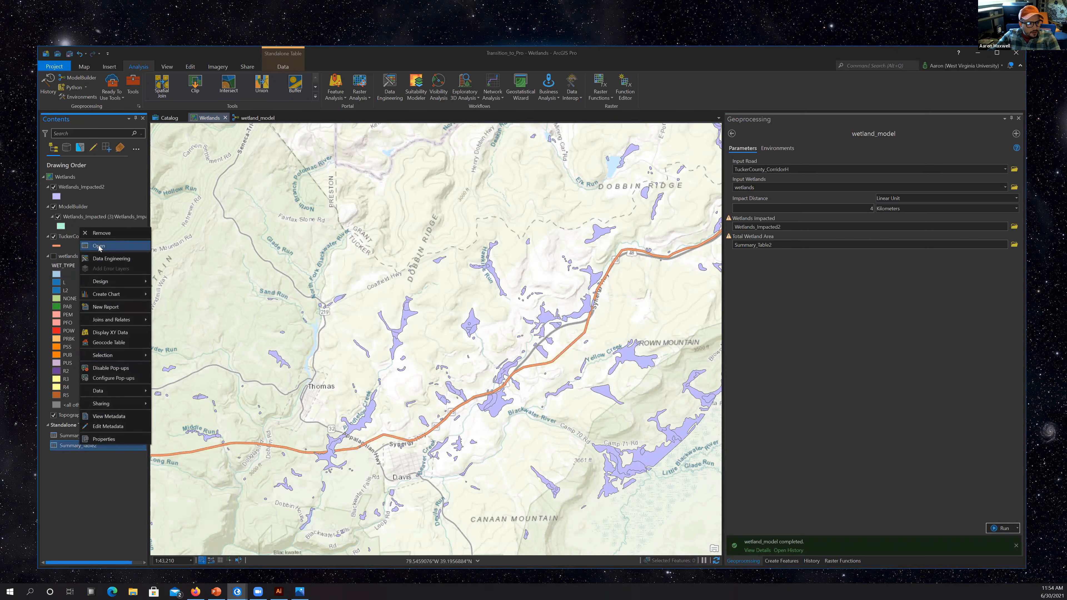
pyautogui.click(79, 488)
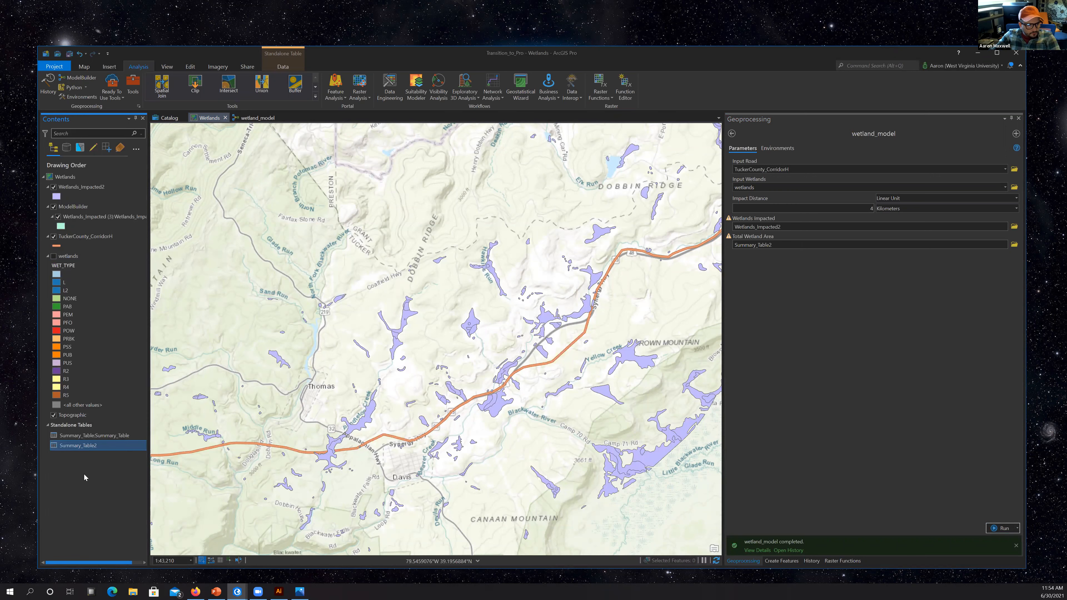
pyautogui.rightClick(87, 447)
pyautogui.click(106, 243)
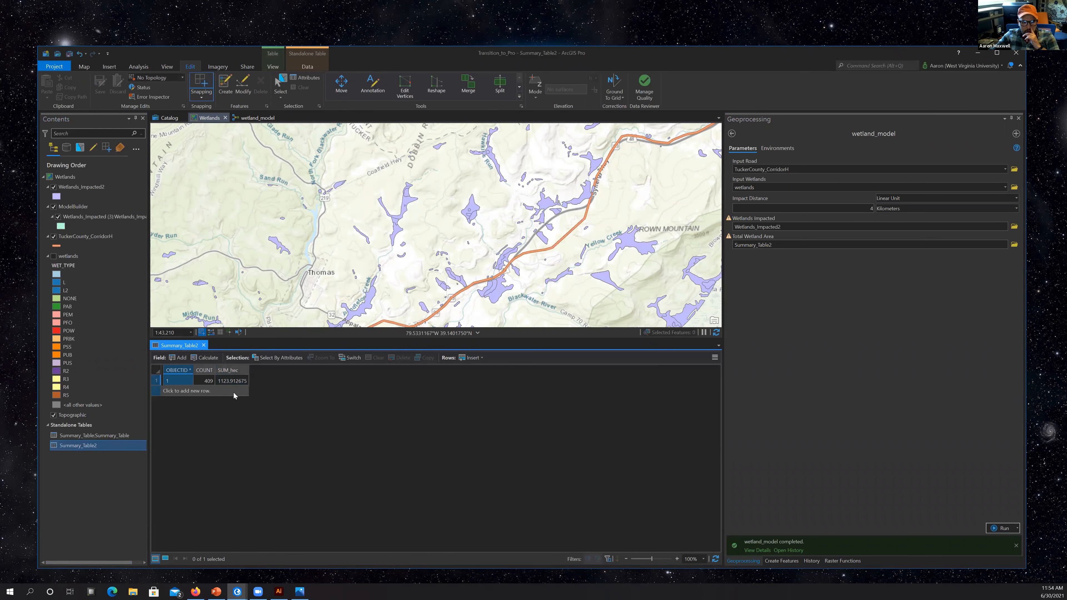
# Open the original Summary_Table standalone table to compare its wetland area with the new run.
pyautogui.rightClick(86, 439)
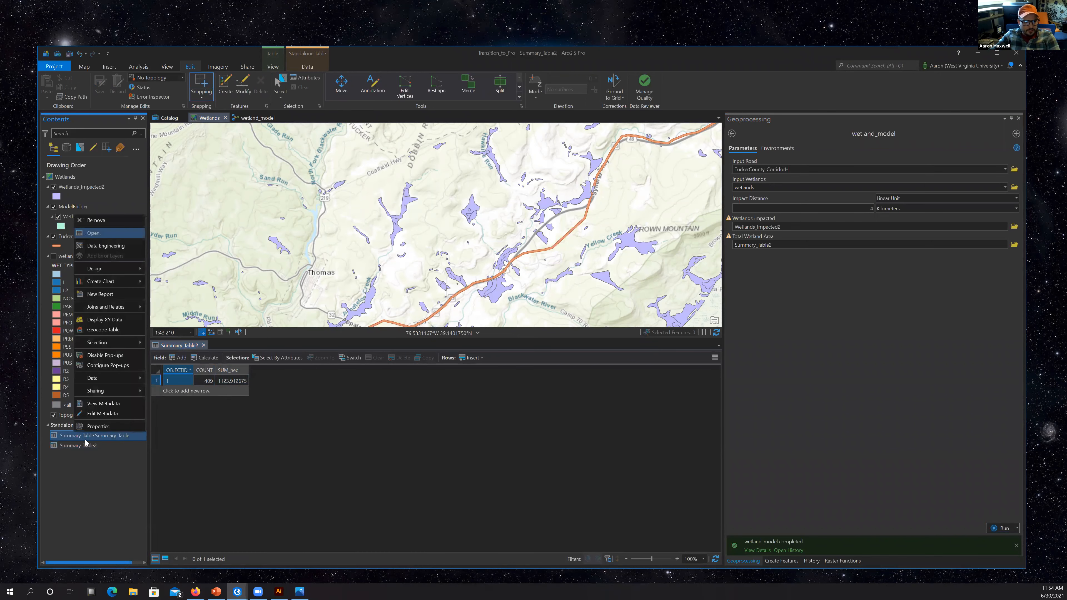
pyautogui.click(96, 233)
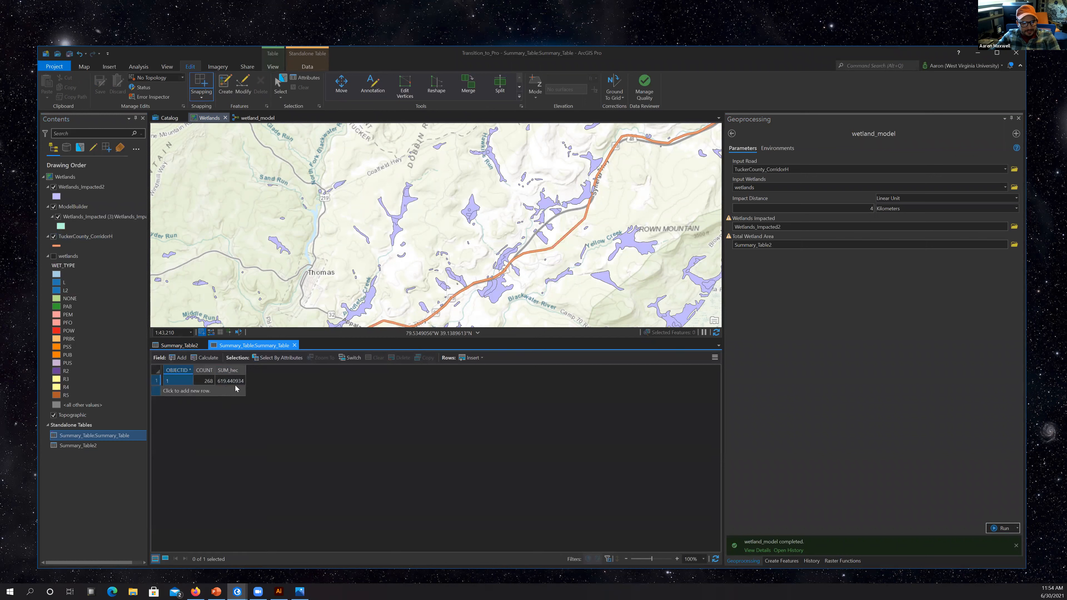
pyautogui.click(115, 456)
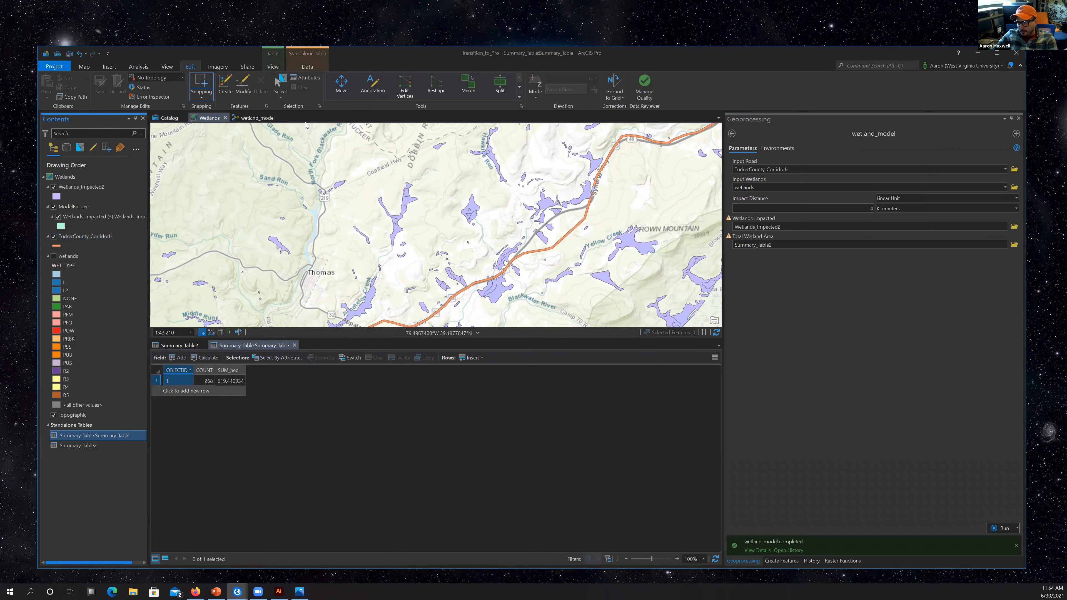
# Return to the project's Toolboxes list in the catalog and review the geoprocessing history items that can be shared as a package.
pyautogui.click(160, 122)
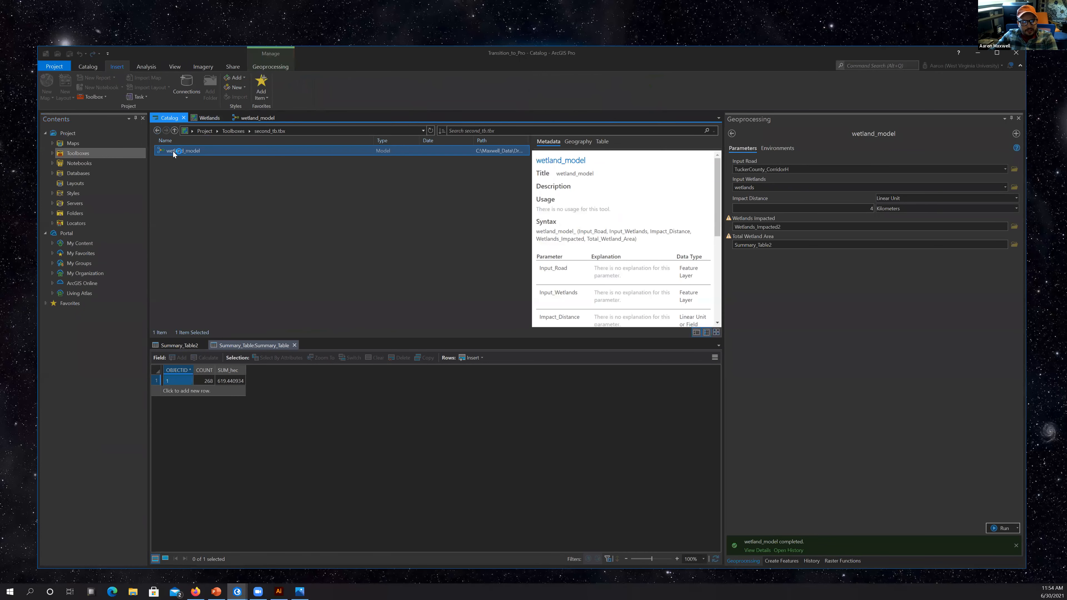
pyautogui.click(158, 130)
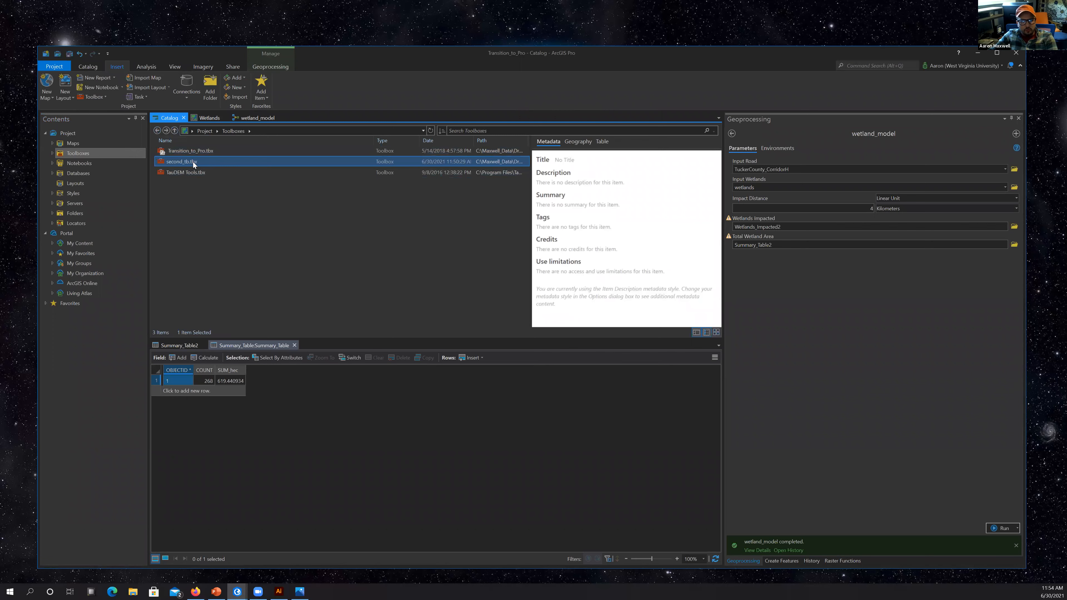
pyautogui.click(229, 70)
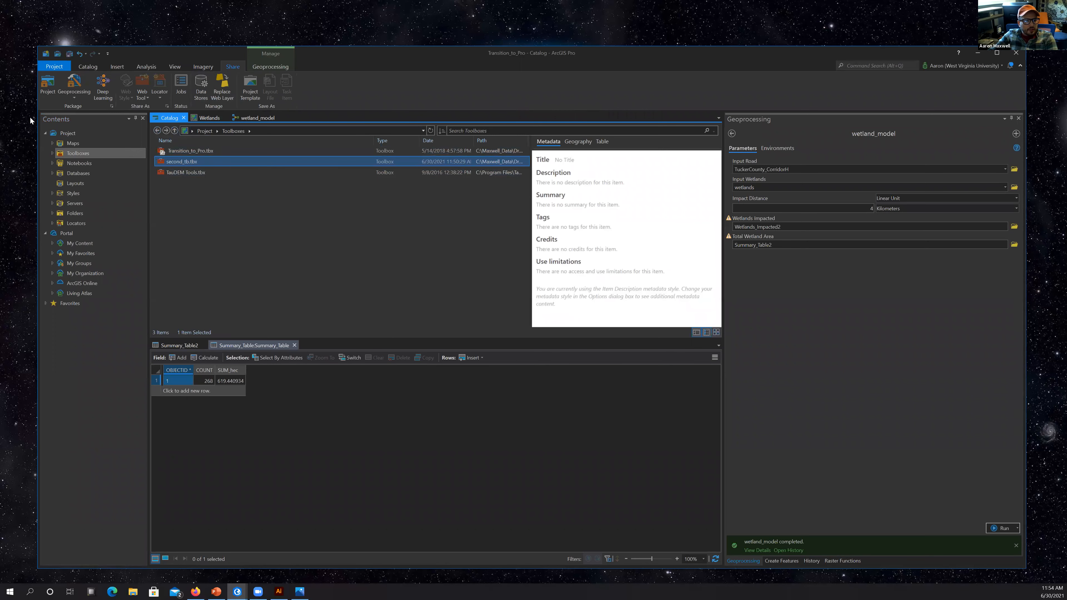
pyautogui.click(74, 97)
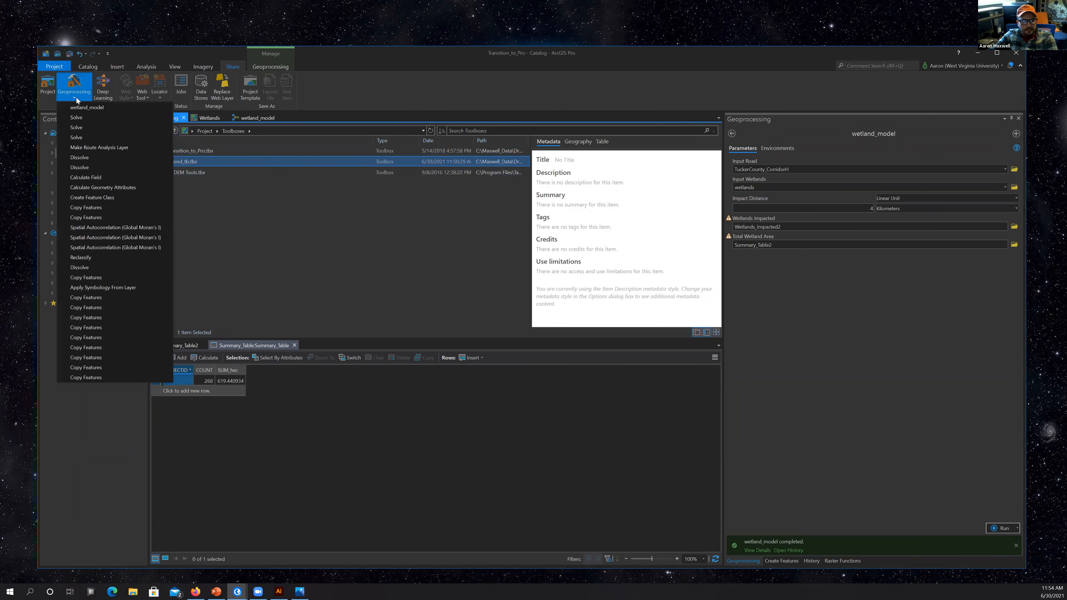
pyautogui.click(389, 105)
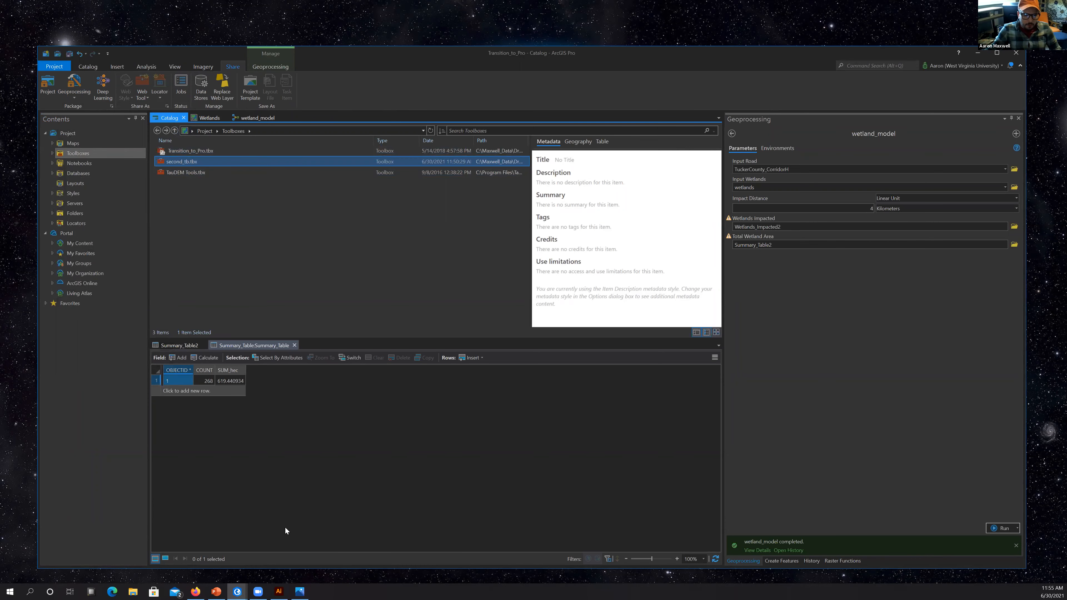
# Switch to PowerPoint and exit the finished slide show.
pyautogui.click(215, 591)
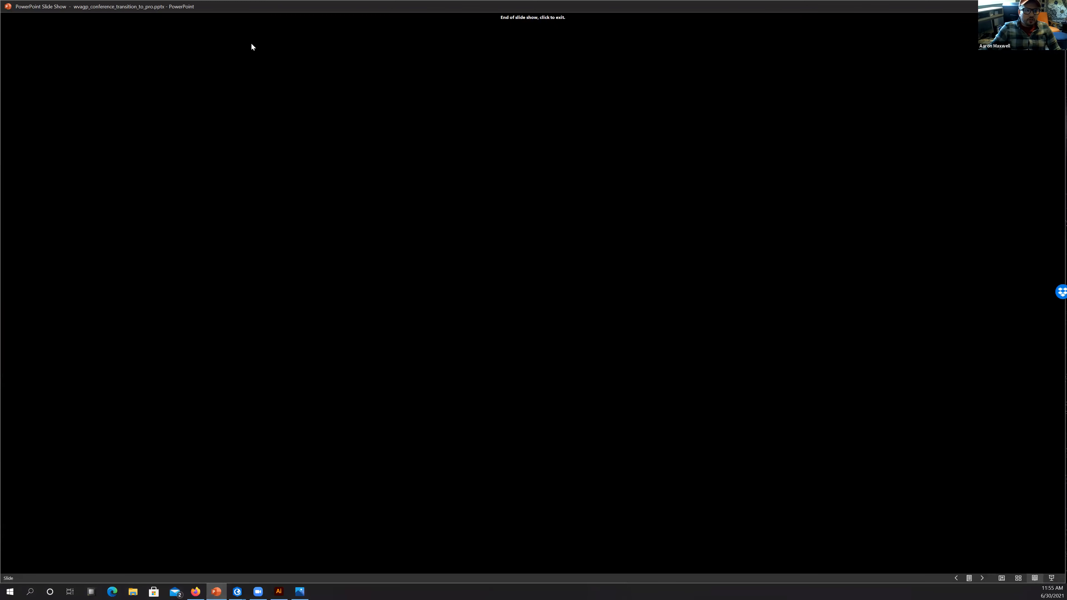
pyautogui.click(203, 524)
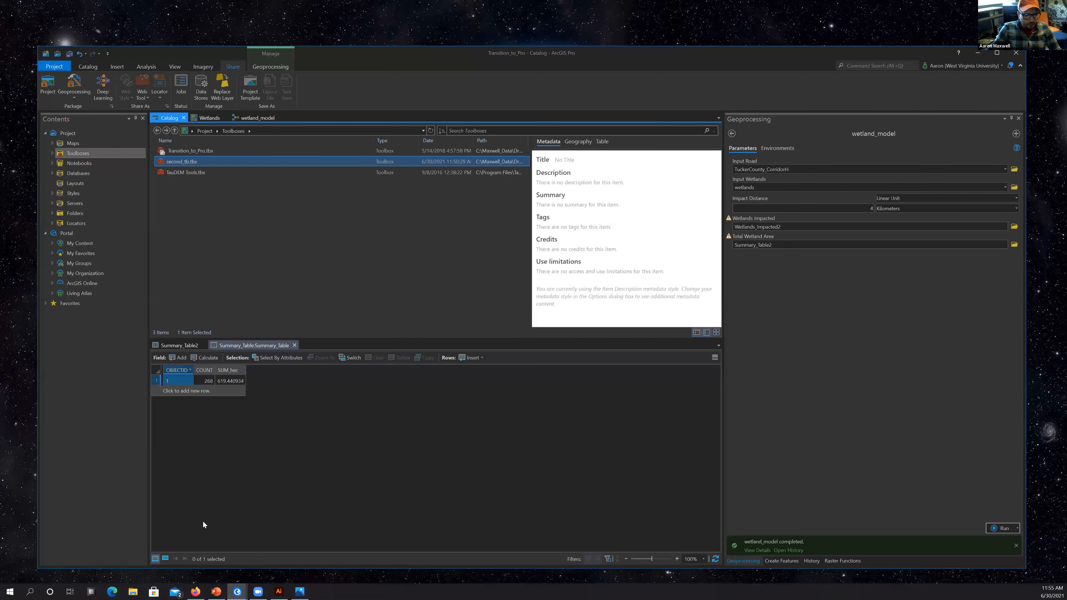
# Switch to Firefox, view the GISc Labs exercise list, and open the Courses page from the West Virginia View site.
pyautogui.click(196, 592)
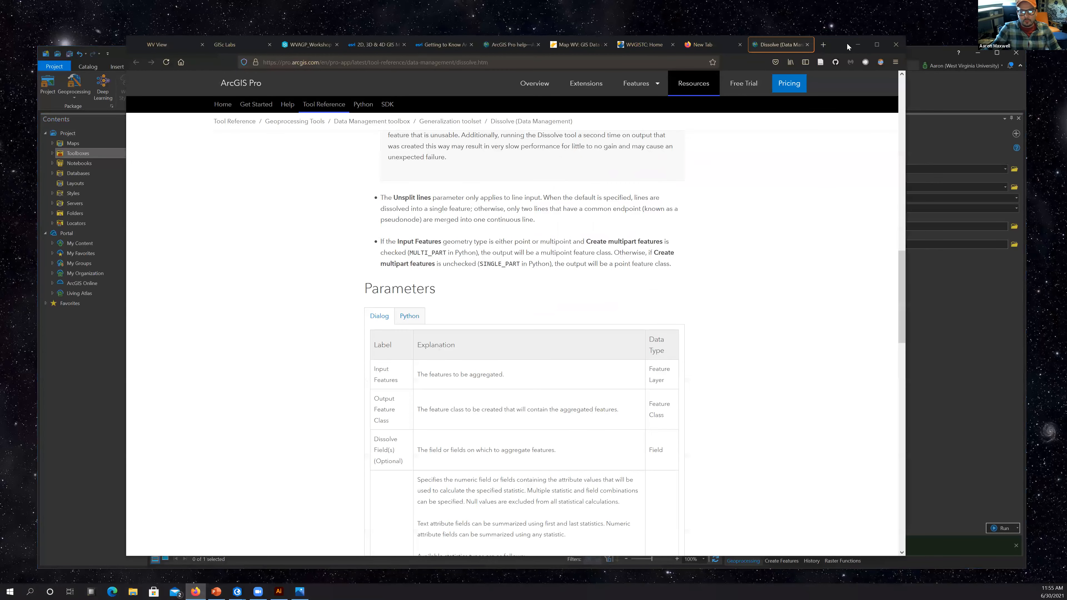
pyautogui.moveTo(847, 42); pyautogui.dragTo(861, 54)
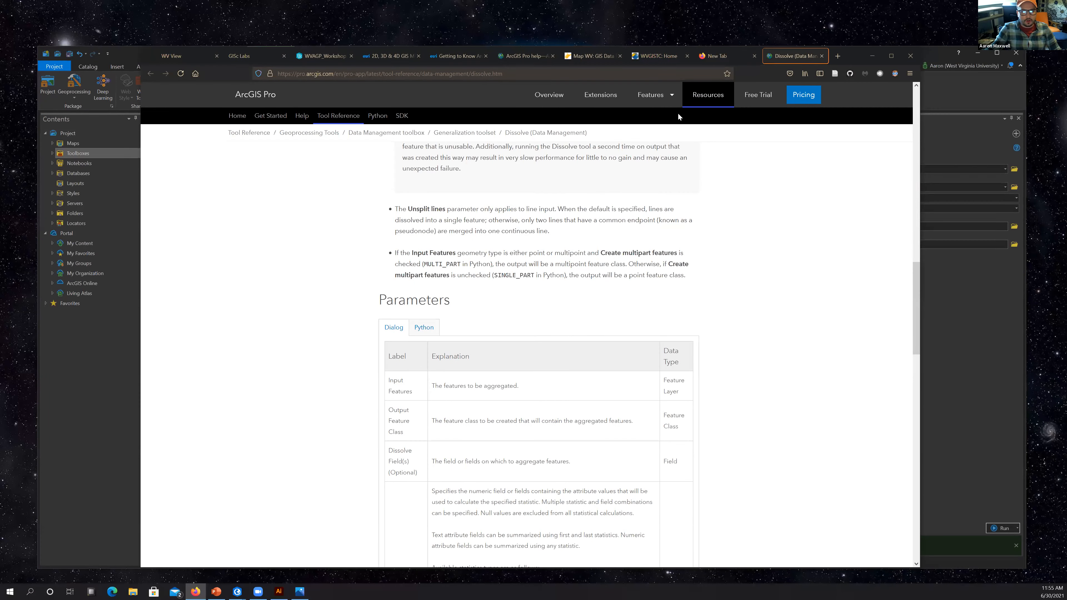
pyautogui.click(241, 55)
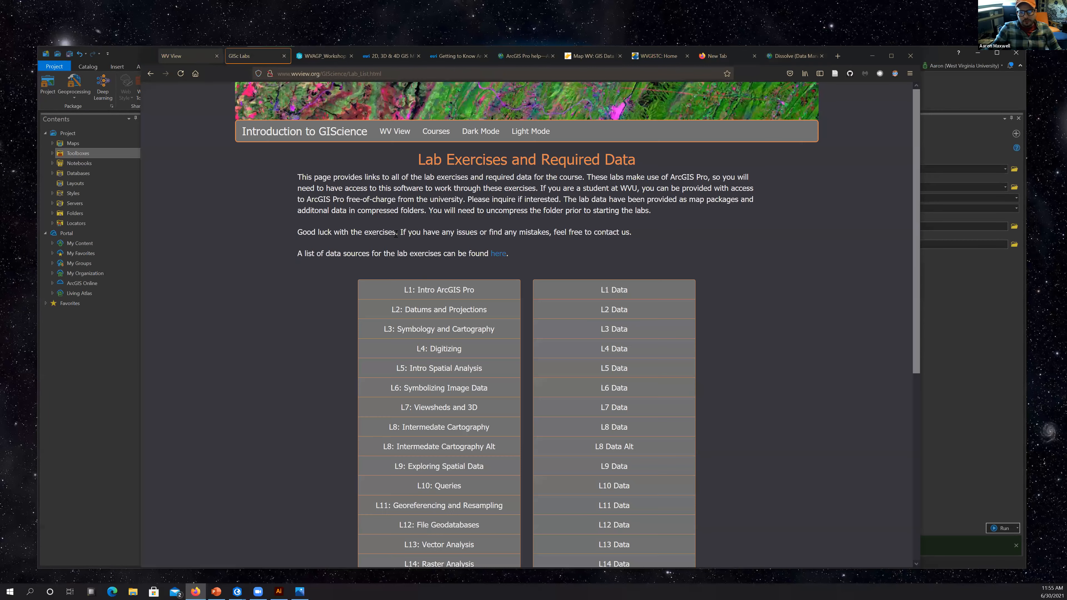
pyautogui.hotkey('ctrl', 'shift', 'Tab')
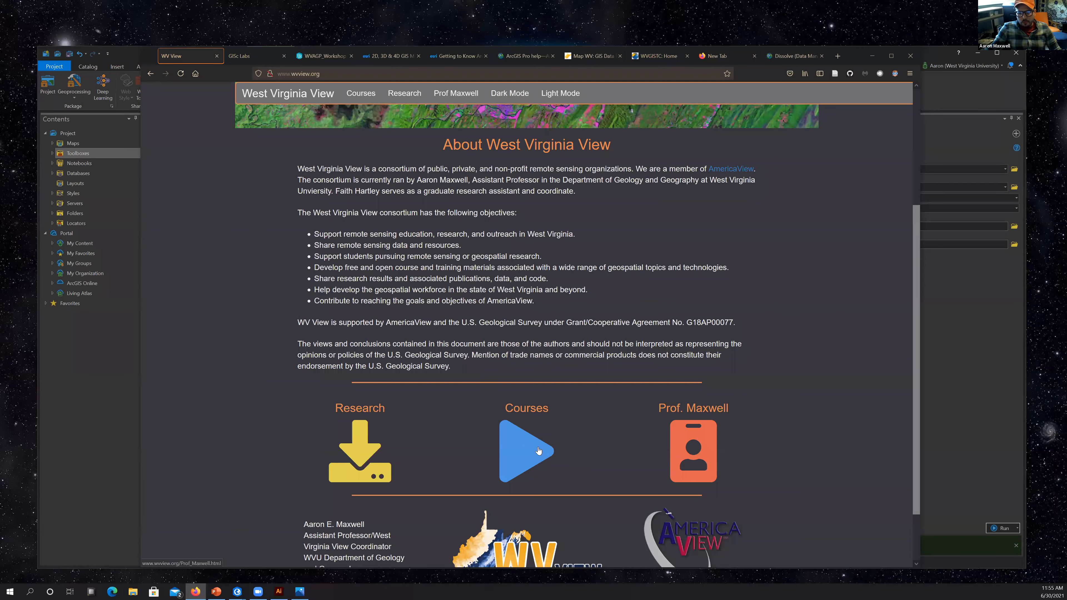
pyautogui.click(526, 450)
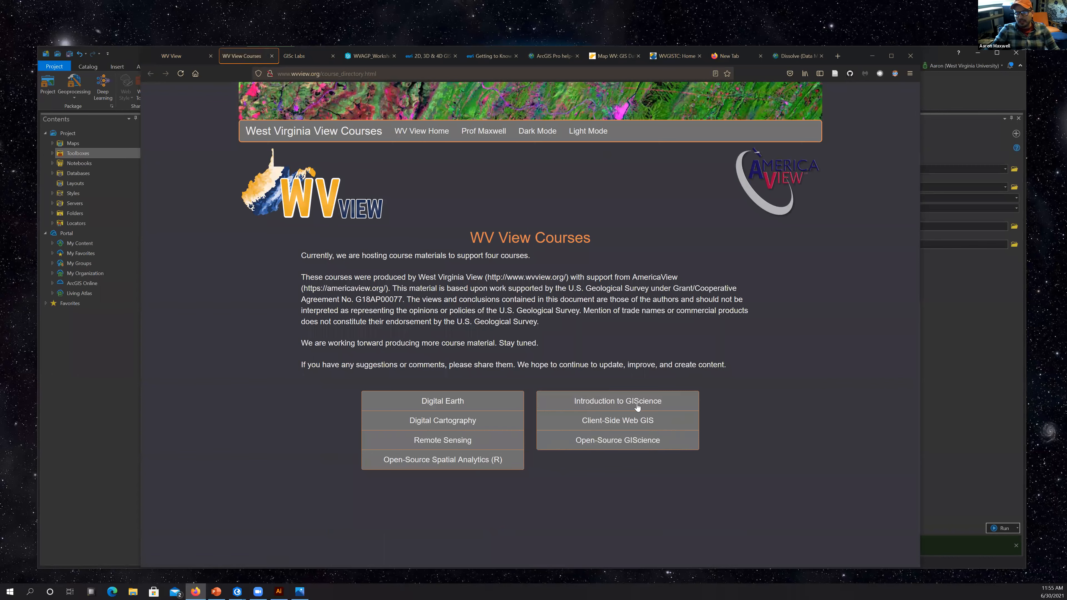
# Close the WV View Courses, GISc Labs, WVAGP_Workshop and 2D, 3D & 4D GIS pages in Firefox.
pyautogui.click(272, 56)
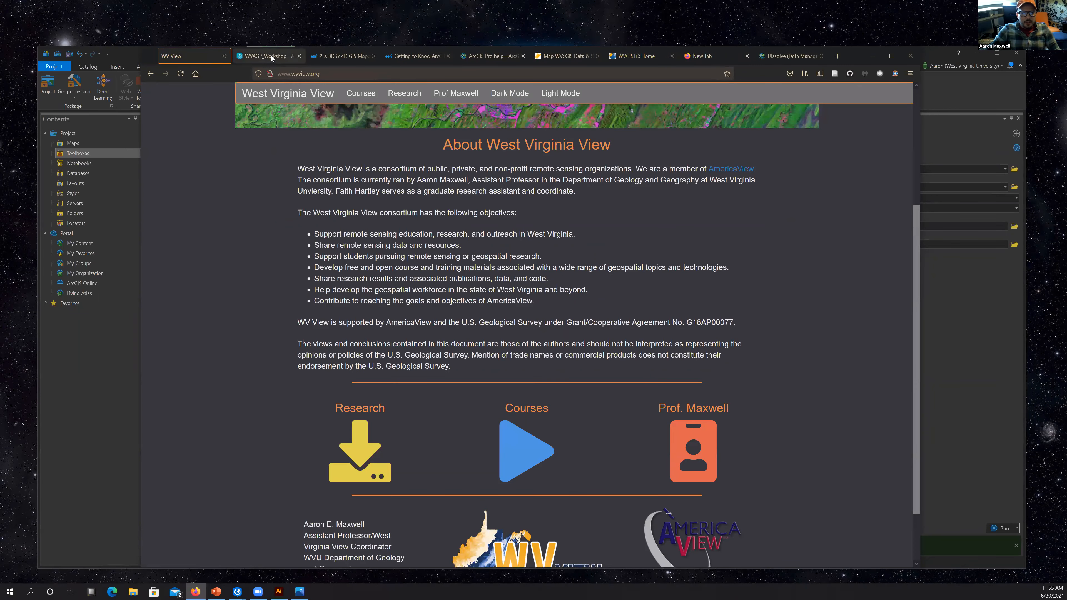
pyautogui.click(271, 55)
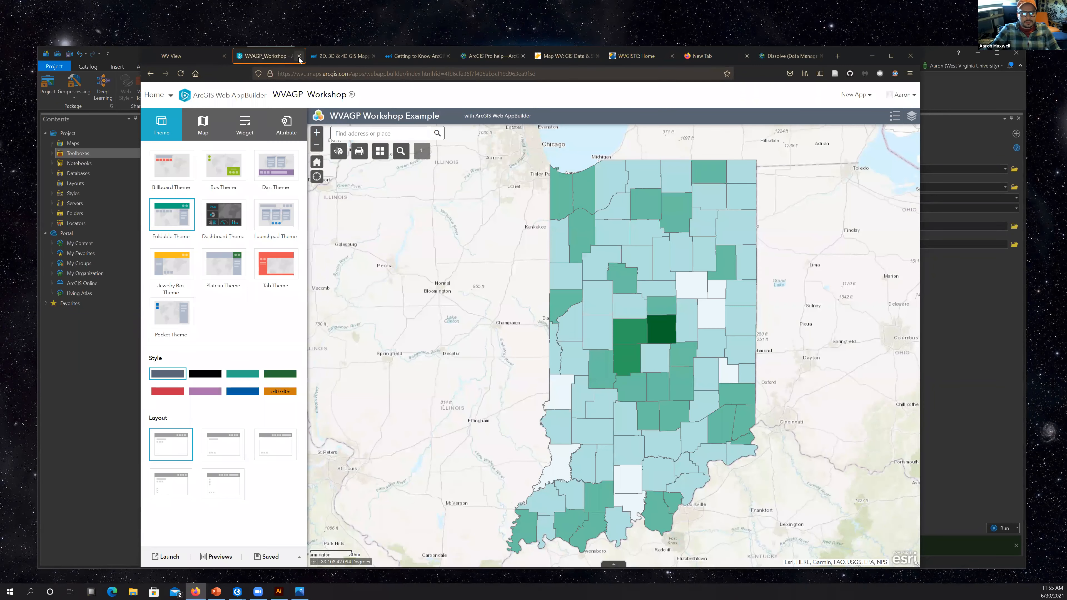
pyautogui.click(299, 57)
pyautogui.click(298, 57)
# Look through the Getting to Know ArcGIS Pro 2.6 book details and related titles, and close the page.
pyautogui.scroll(-10, 569, 280)
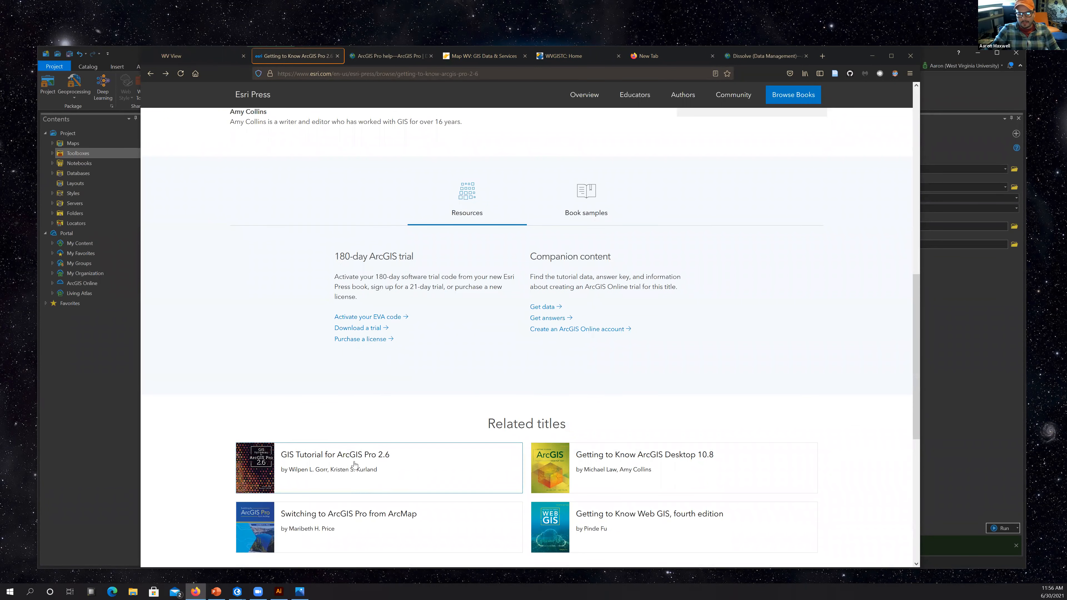
pyautogui.scroll(1, 355, 457)
pyautogui.scroll(9, 355, 457)
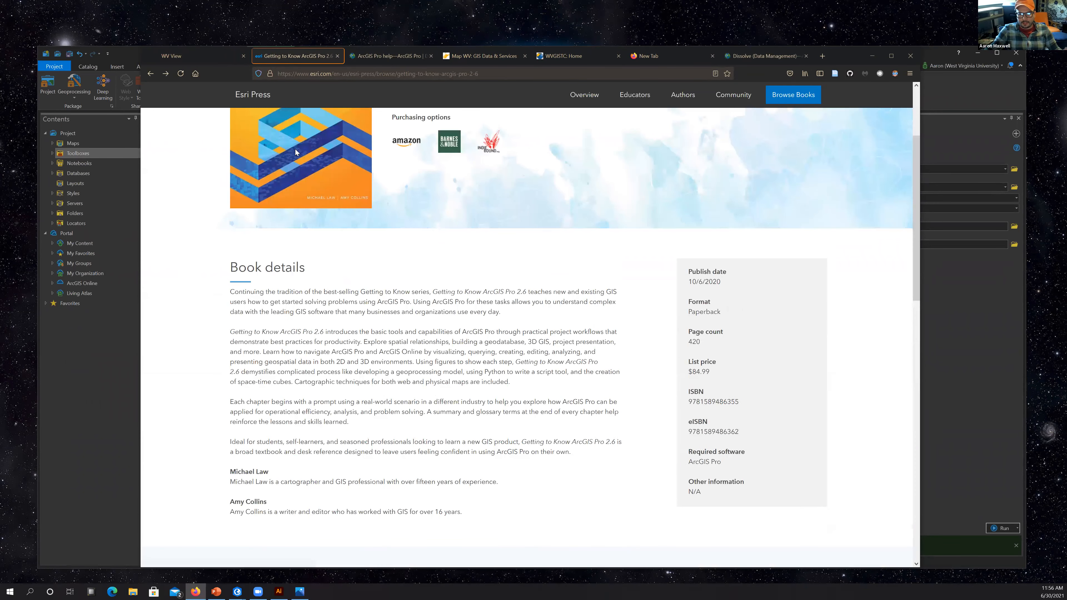
pyautogui.click(337, 56)
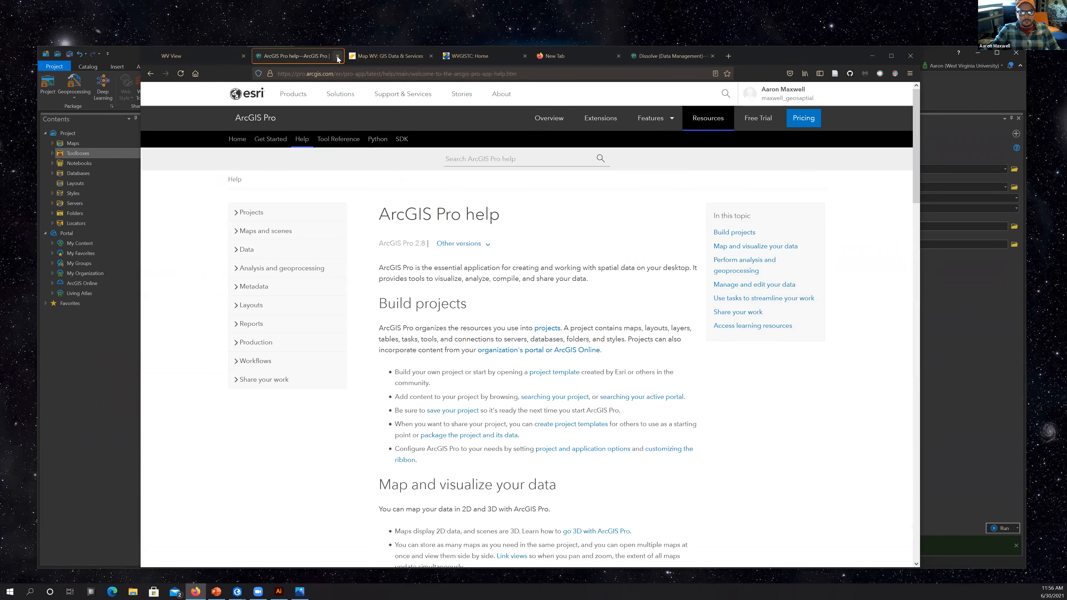
# Close the ArcGIS Pro help, Map WV, WVGISTC, New Tab and Dissolve pages, and minimize Firefox to return to ArcGIS Pro.
pyautogui.click(337, 57)
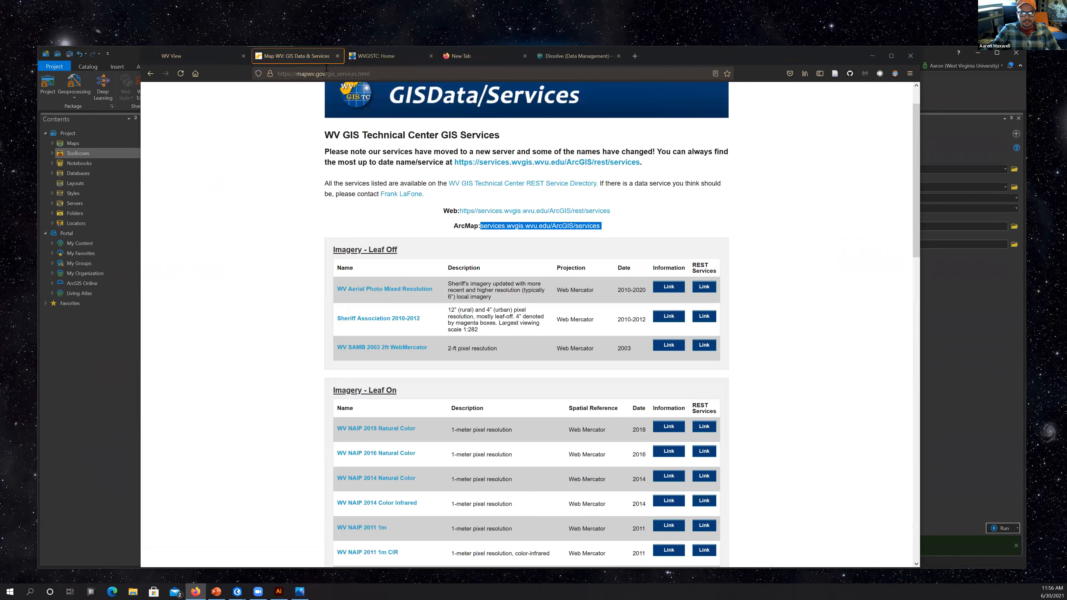
pyautogui.click(338, 56)
pyautogui.click(338, 57)
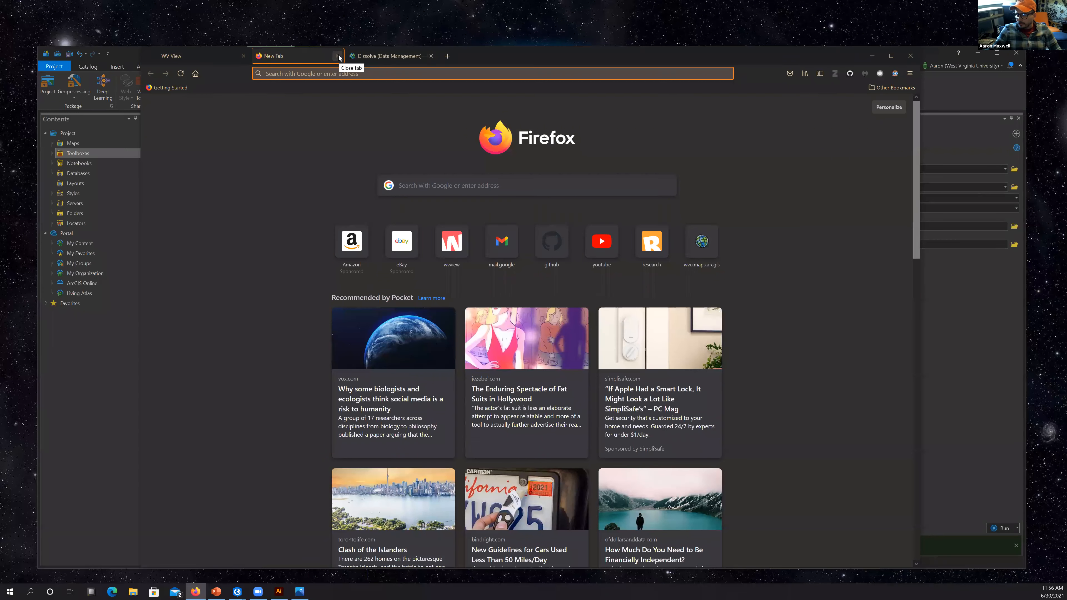
pyautogui.click(339, 56)
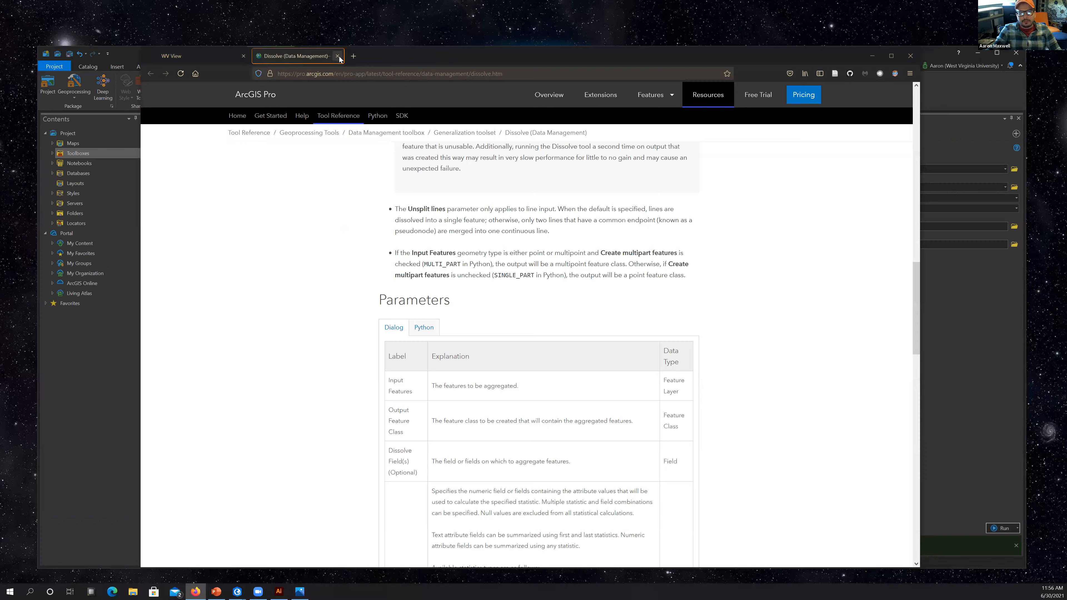
pyautogui.click(337, 56)
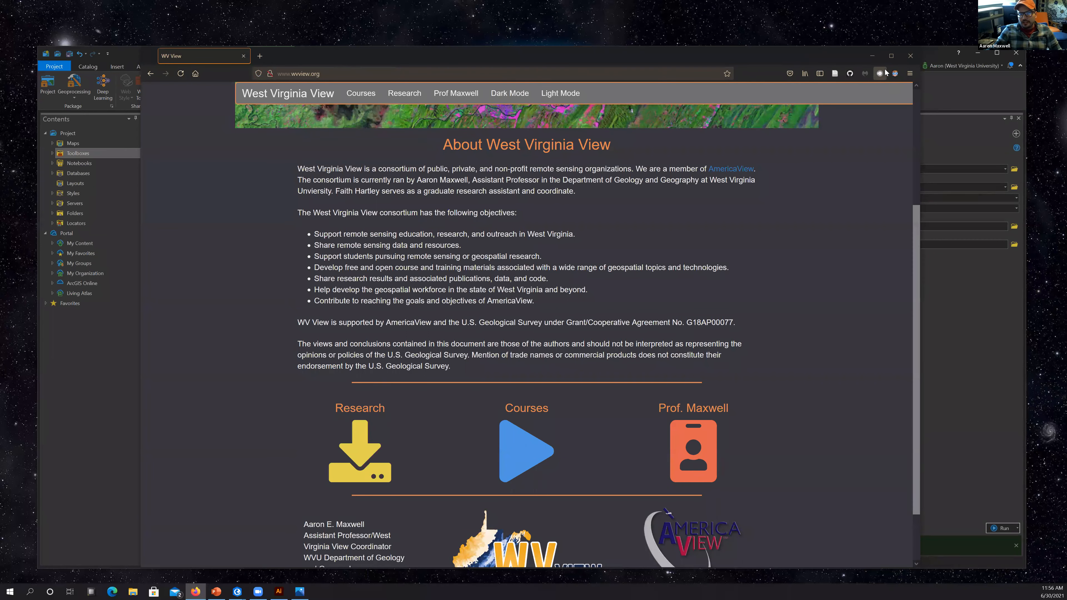
pyautogui.scroll(4, 883, 143)
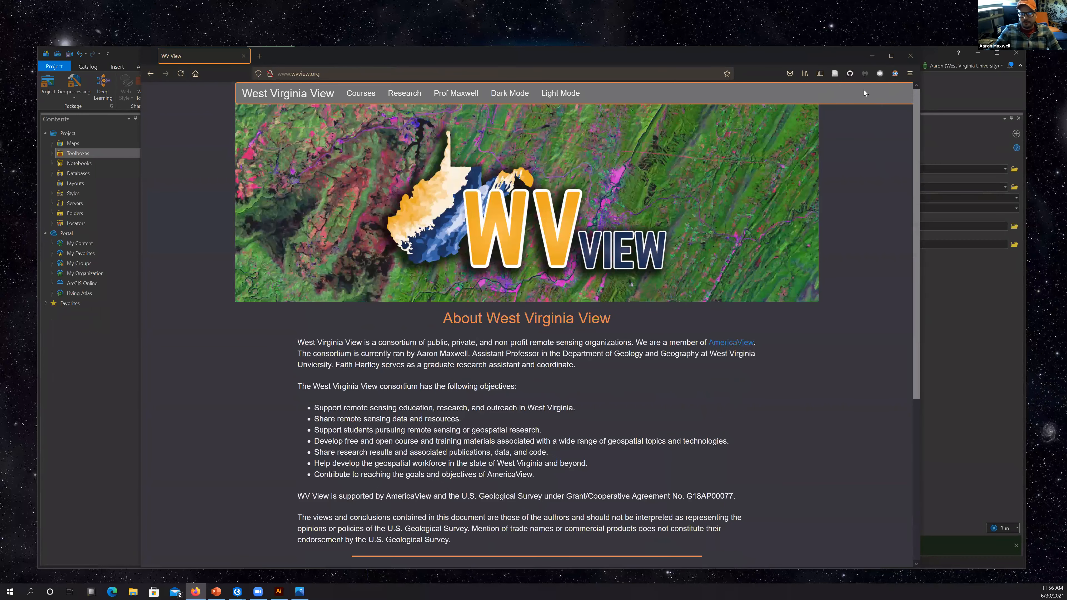
pyautogui.click(875, 54)
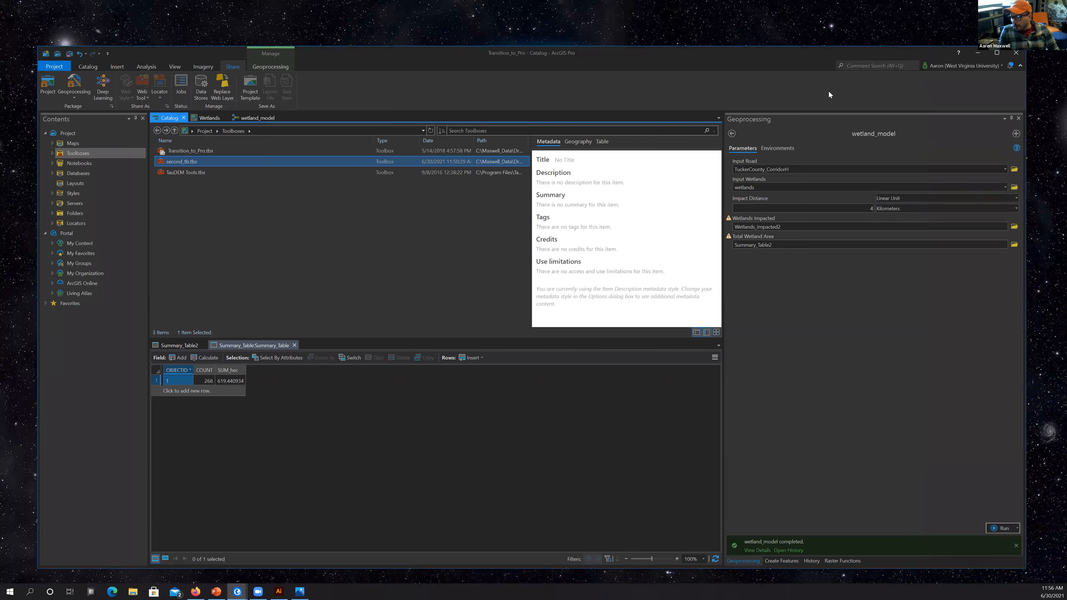